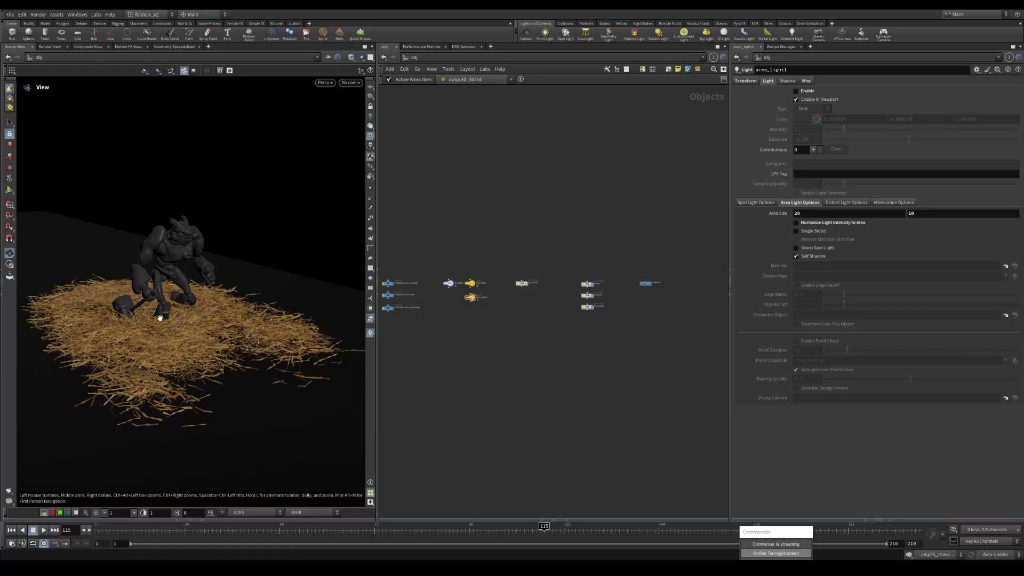
# Examine the character and the straw pile in the viewport from several angles and distances.
pyautogui.moveTo(263, 325); pyautogui.dragTo(232, 299)
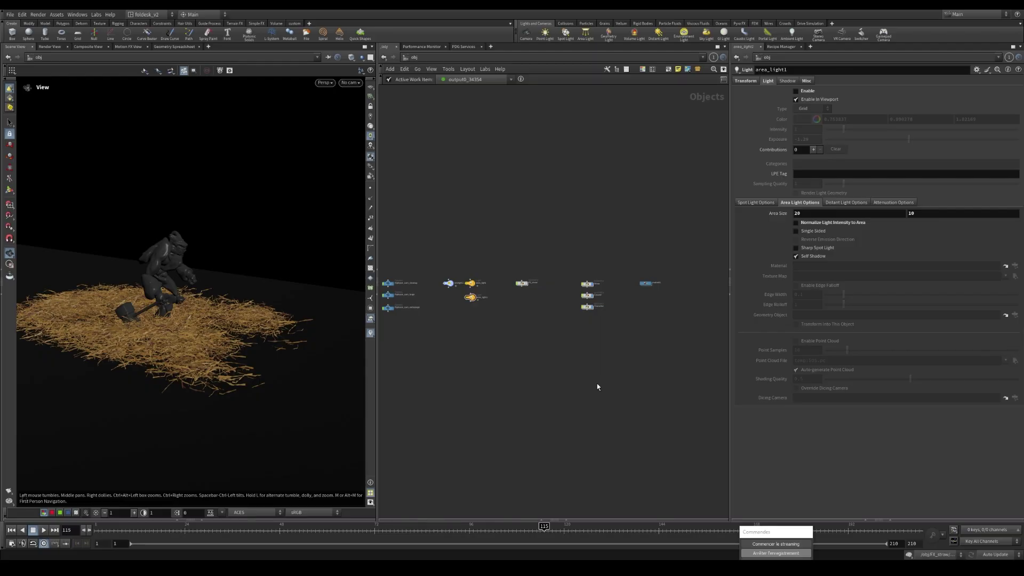
pyautogui.moveTo(172, 308); pyautogui.dragTo(159, 315)
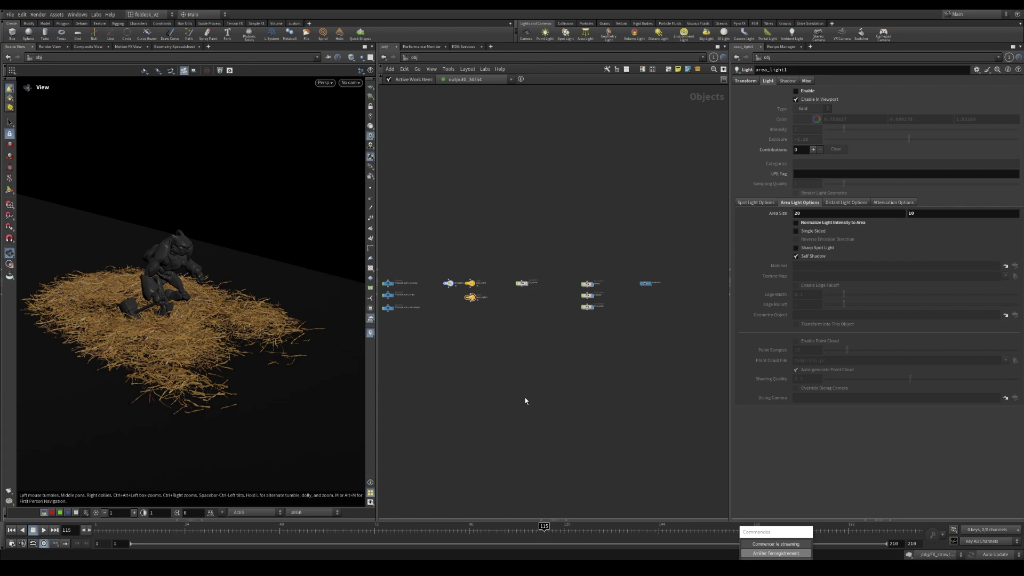
pyautogui.moveTo(195, 291); pyautogui.dragTo(186, 328)
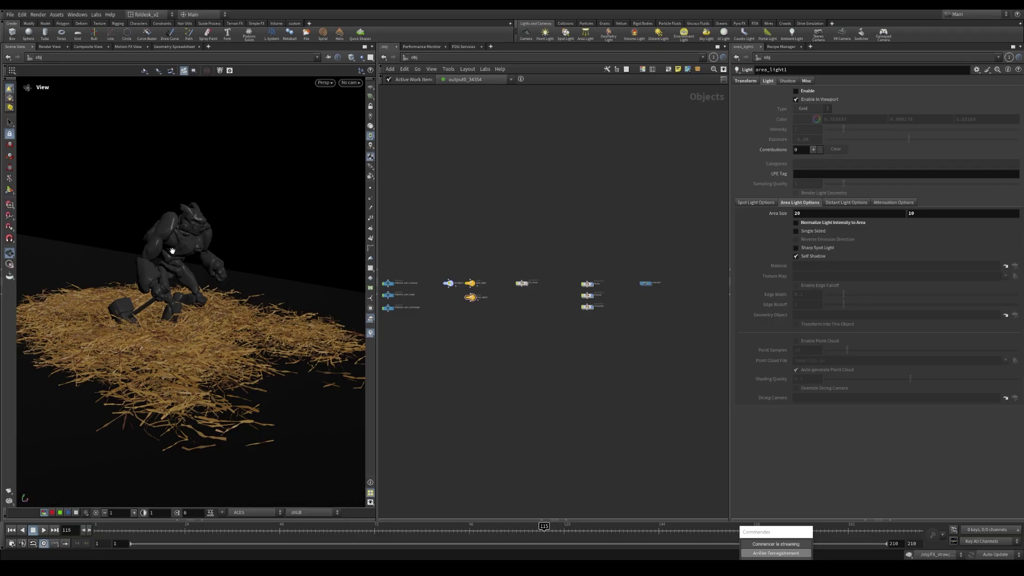
pyautogui.moveTo(172, 251)
pyautogui.mouseDown()
pyautogui.moveTo(201, 260)
pyautogui.moveTo(183, 262)
pyautogui.mouseUp()
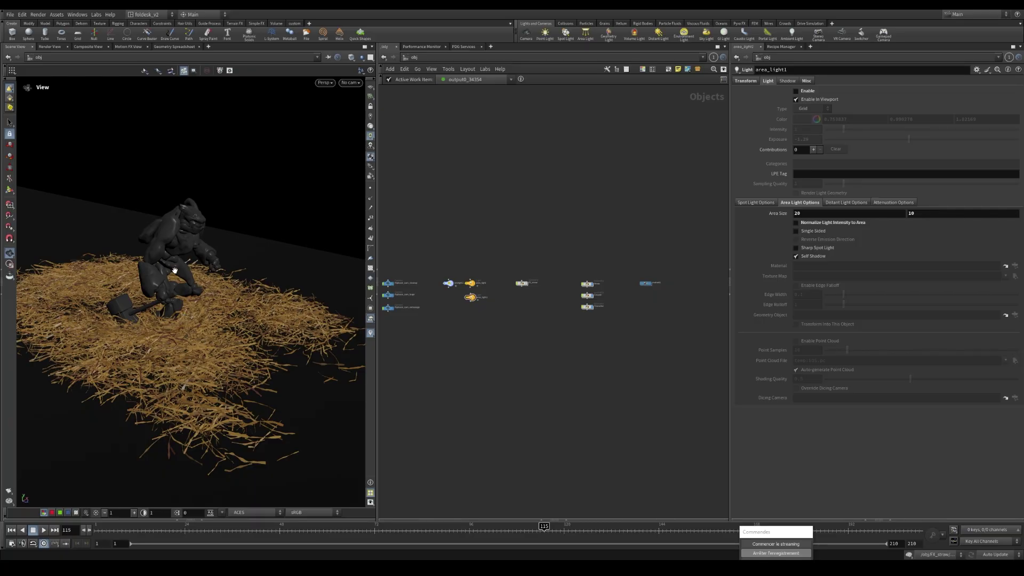
pyautogui.moveTo(174, 270); pyautogui.dragTo(266, 291)
# Look over the object network and select the closeup, large and extralarge flipbook cameras, ending with only the closeup camera selected.
pyautogui.scroll(5, 533, 333)
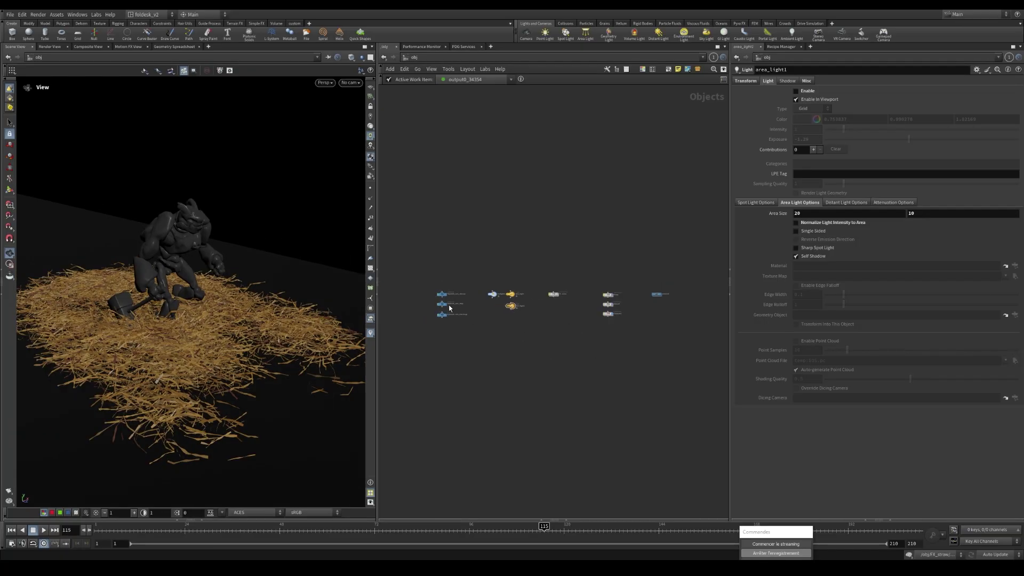
pyautogui.scroll(-3, 482, 338)
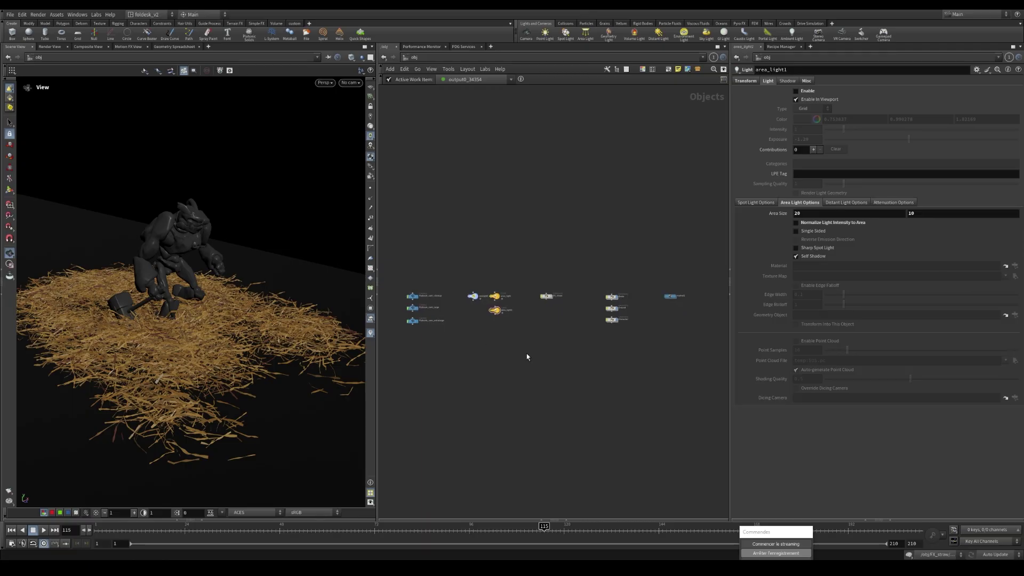
pyautogui.scroll(4, 506, 351)
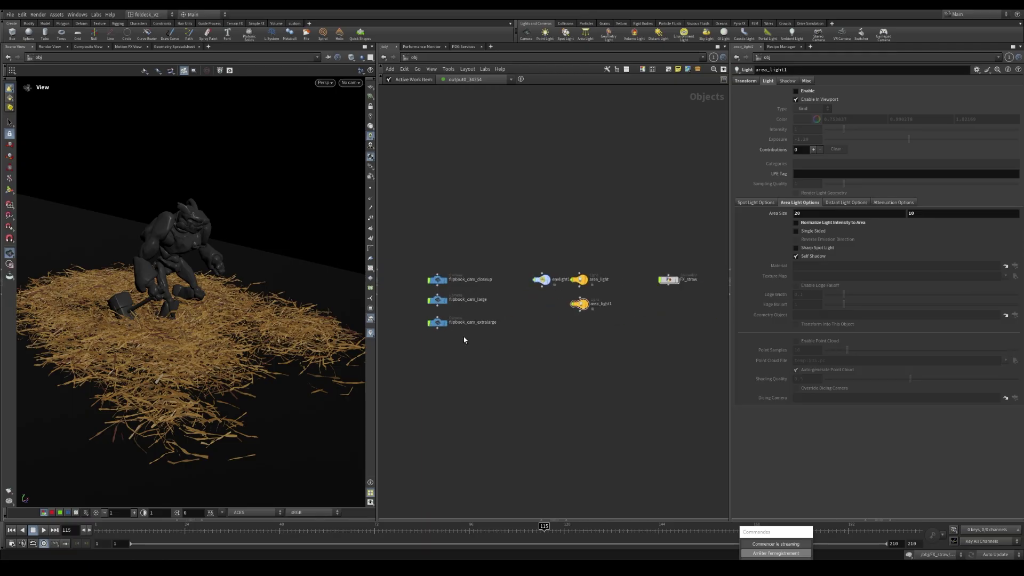
pyautogui.moveTo(465, 344); pyautogui.dragTo(425, 269)
pyautogui.moveTo(549, 352); pyautogui.dragTo(520, 349, button='middle')
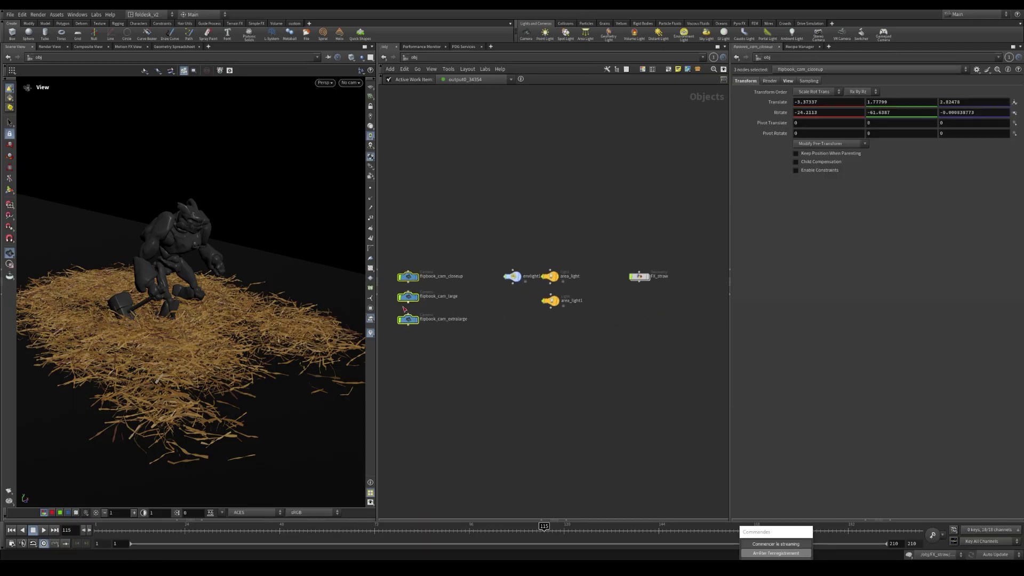
pyautogui.click(585, 335)
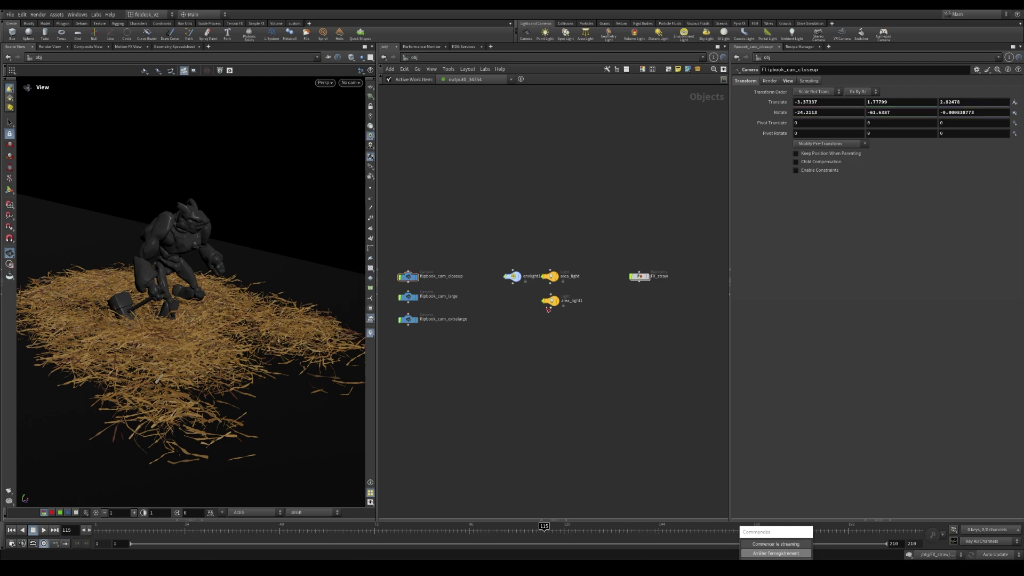
# Look past the lights and FX_straw to the render geometry objects and show the Straw object's parameters.
pyautogui.moveTo(555, 308); pyautogui.dragTo(530, 308, button='middle')
pyautogui.moveTo(610, 335); pyautogui.dragTo(528, 322, button='middle')
pyautogui.moveTo(614, 336); pyautogui.dragTo(526, 325, button='middle')
pyautogui.scroll(-1, 527, 324)
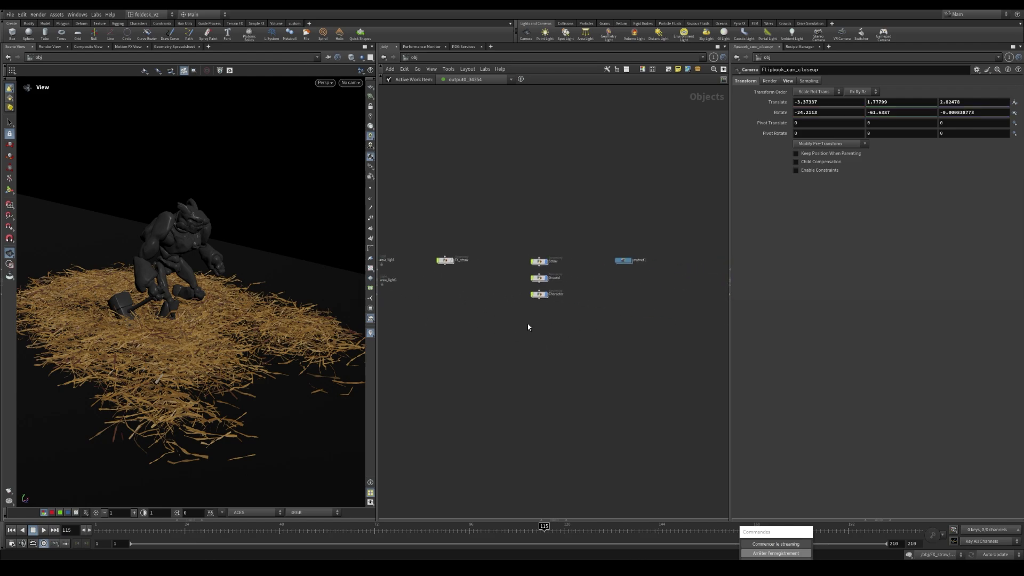
pyautogui.scroll(1, 555, 323)
pyautogui.click(538, 260)
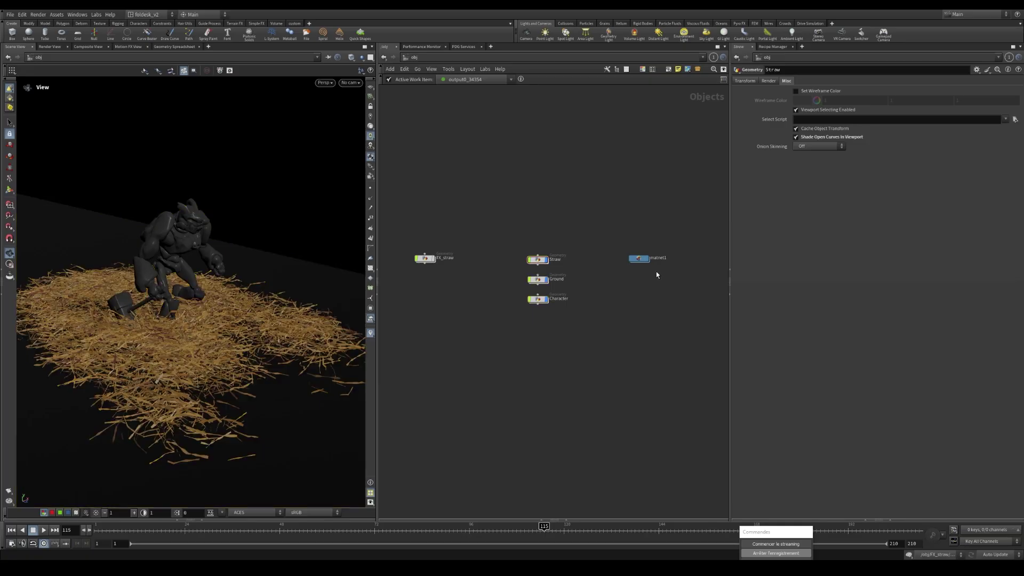
# Inspect the ground principled shader inside the matnet1 material network and return to the object level.
pyautogui.scroll(1, 646, 261)
pyautogui.doubleClick(645, 261)
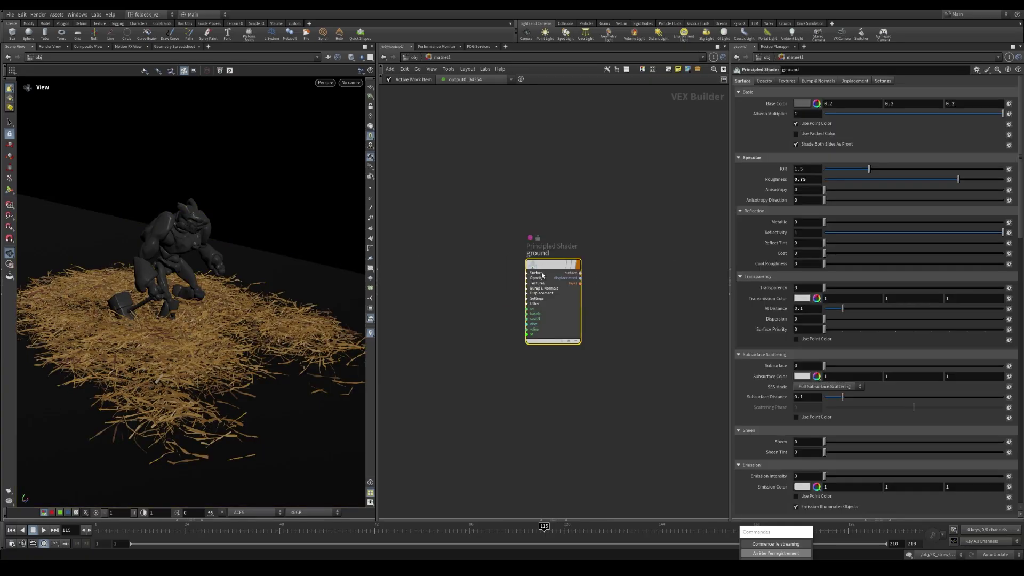
pyautogui.moveTo(244, 349); pyautogui.dragTo(132, 355)
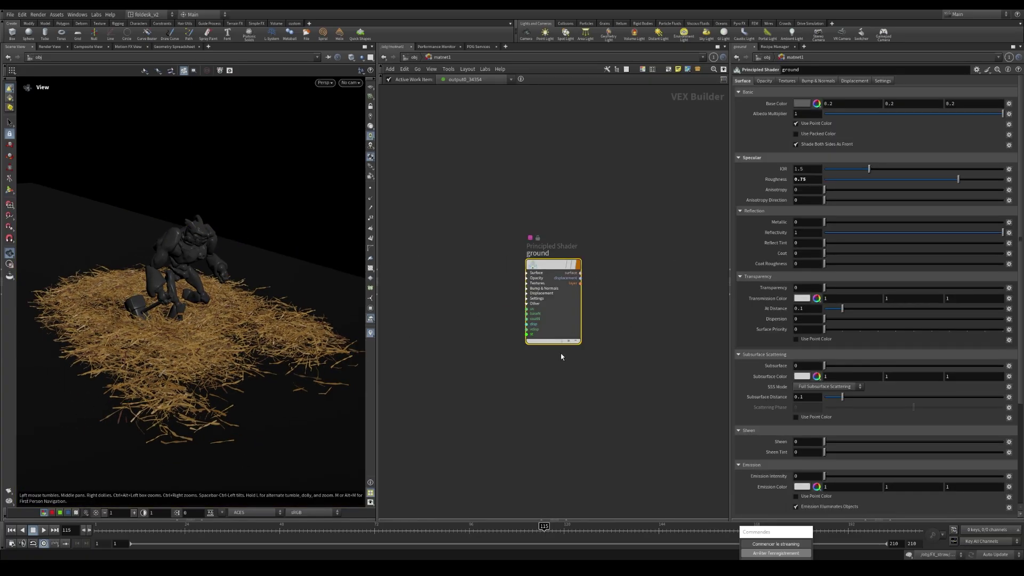
pyautogui.press('u')
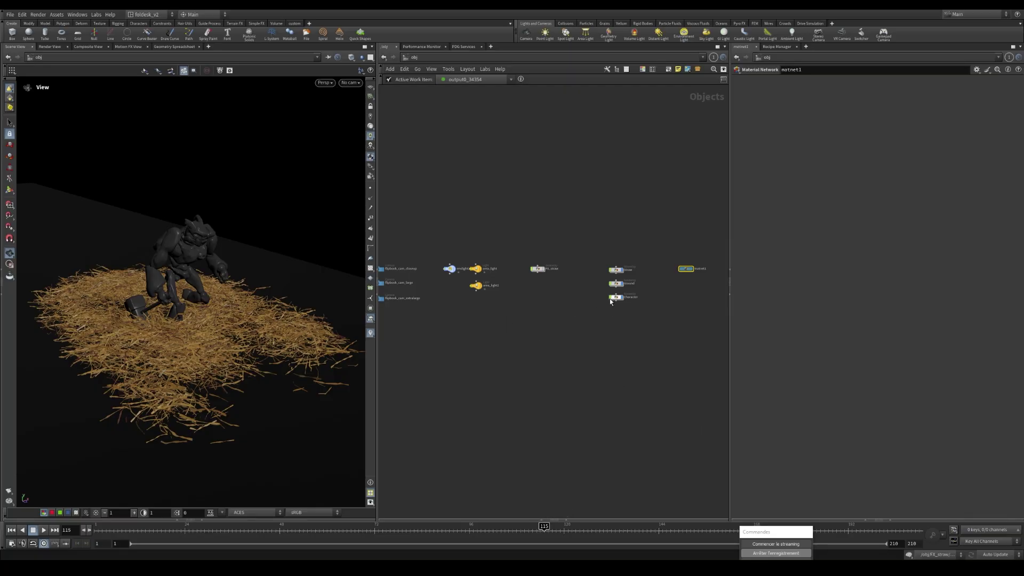
# Enter the FX_straw geometry network and look over its layout, including the STRAW section.
pyautogui.doubleClick(538, 268)
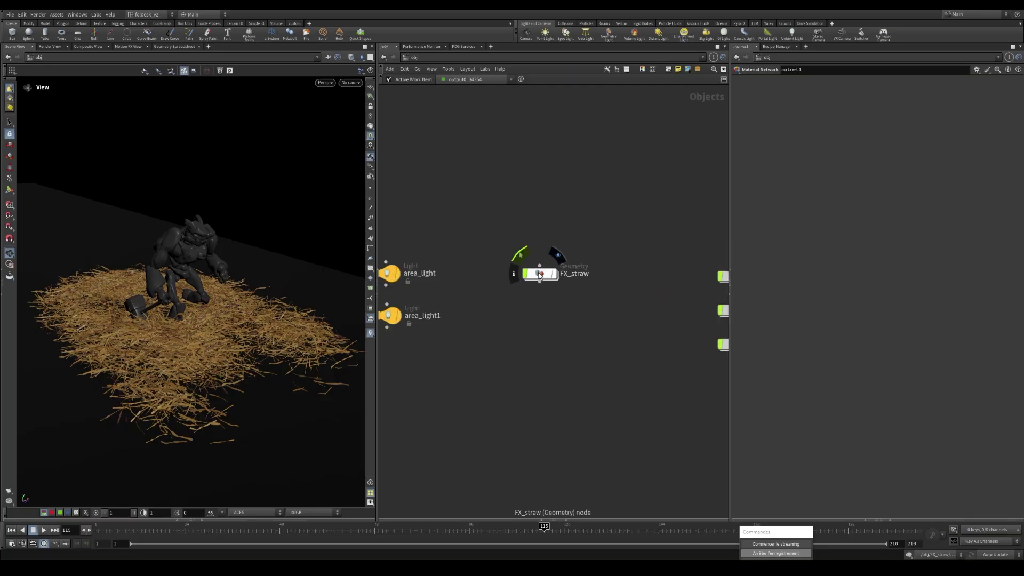
pyautogui.scroll(-1, 537, 293)
pyautogui.moveTo(619, 419); pyautogui.dragTo(614, 337, button='middle')
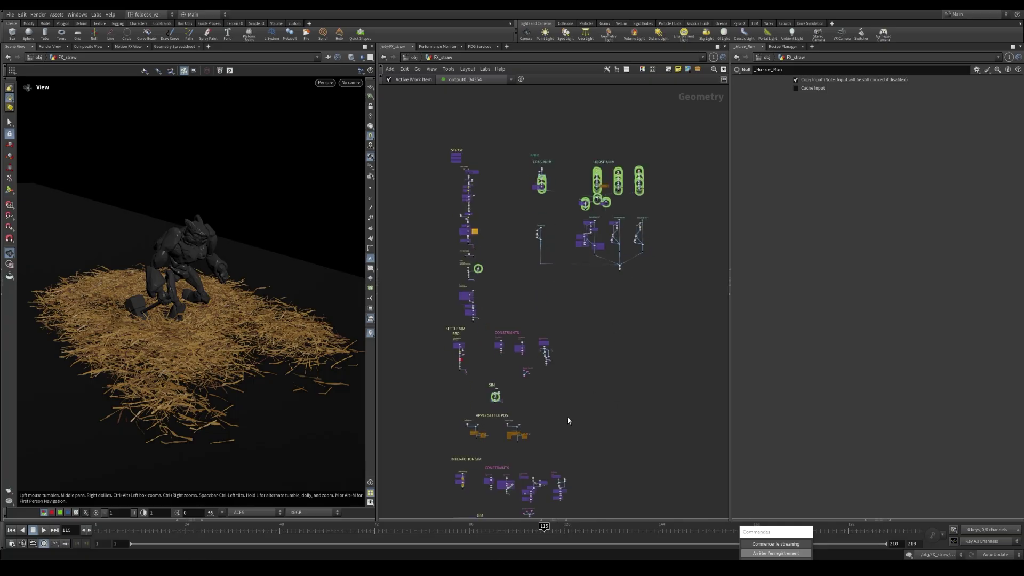
pyautogui.moveTo(607, 429); pyautogui.dragTo(614, 360, button='middle')
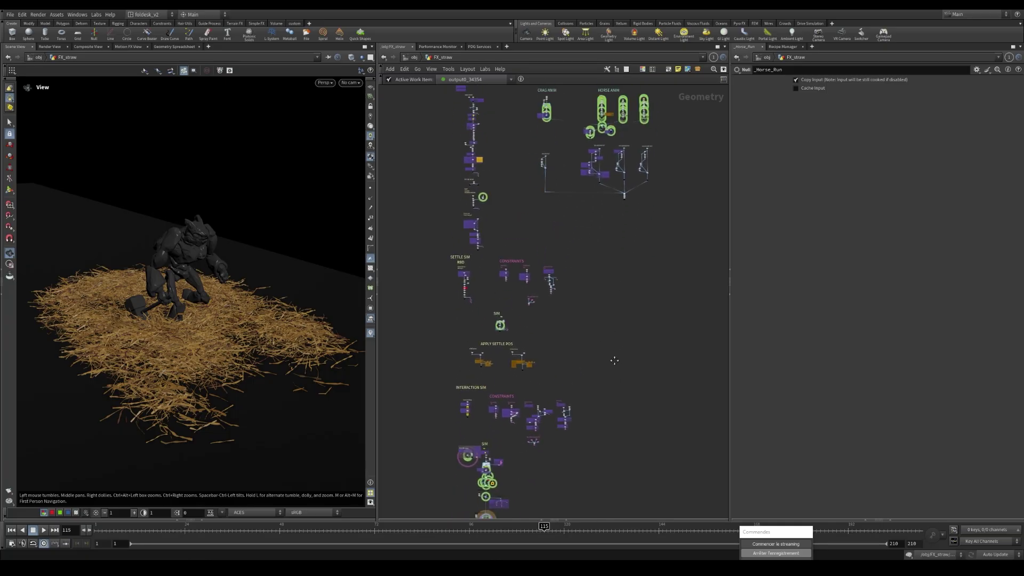
pyautogui.scroll(-1, 614, 360)
pyautogui.scroll(7, 501, 128)
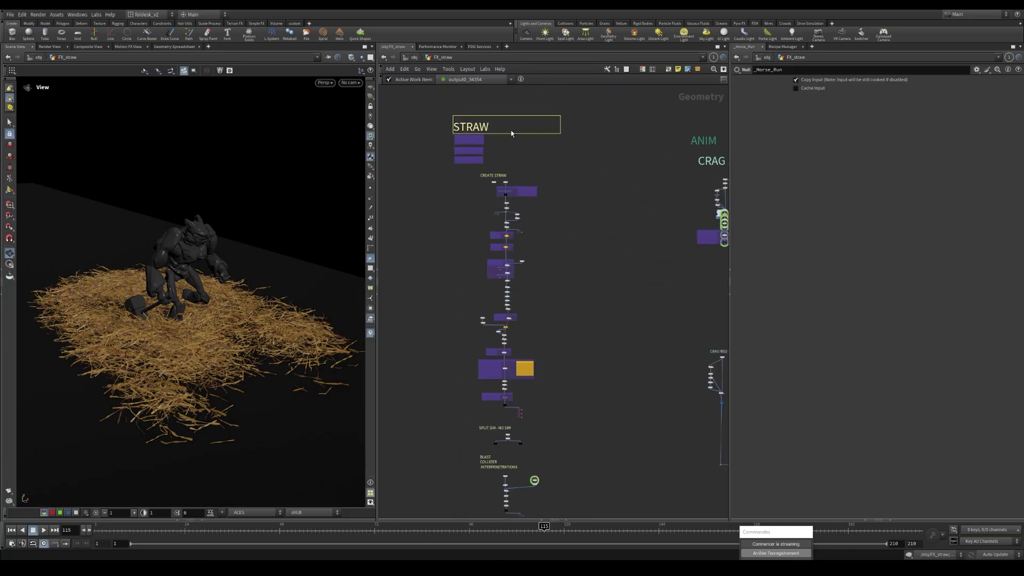
pyautogui.scroll(-4, 560, 169)
# Survey the whole FX_straw node layout from STRAW down to the interaction sim, ending at the ANIM section.
pyautogui.moveTo(618, 265); pyautogui.dragTo(506, 248, button='middle')
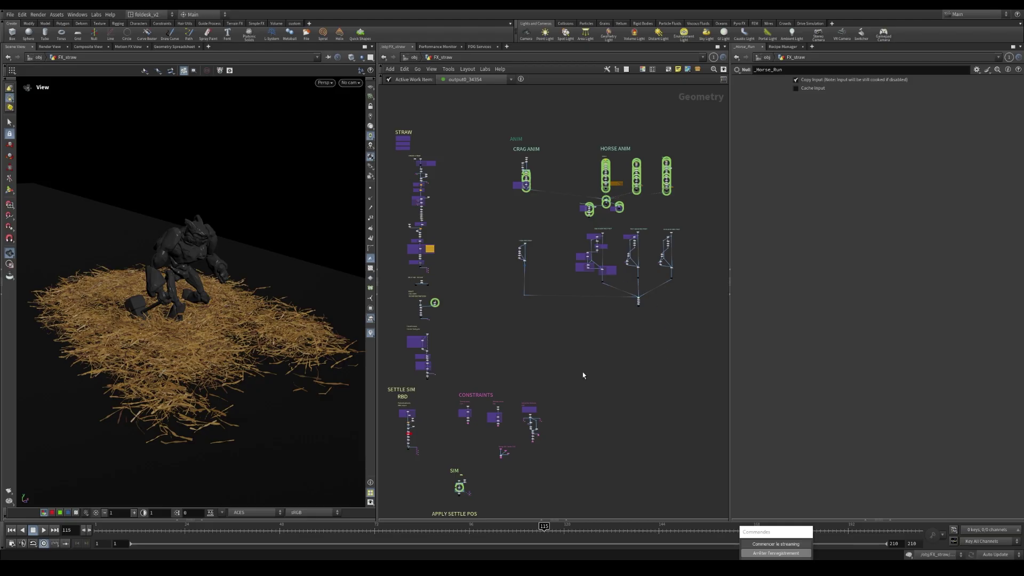
pyautogui.moveTo(435, 155); pyautogui.dragTo(475, 167, button='middle')
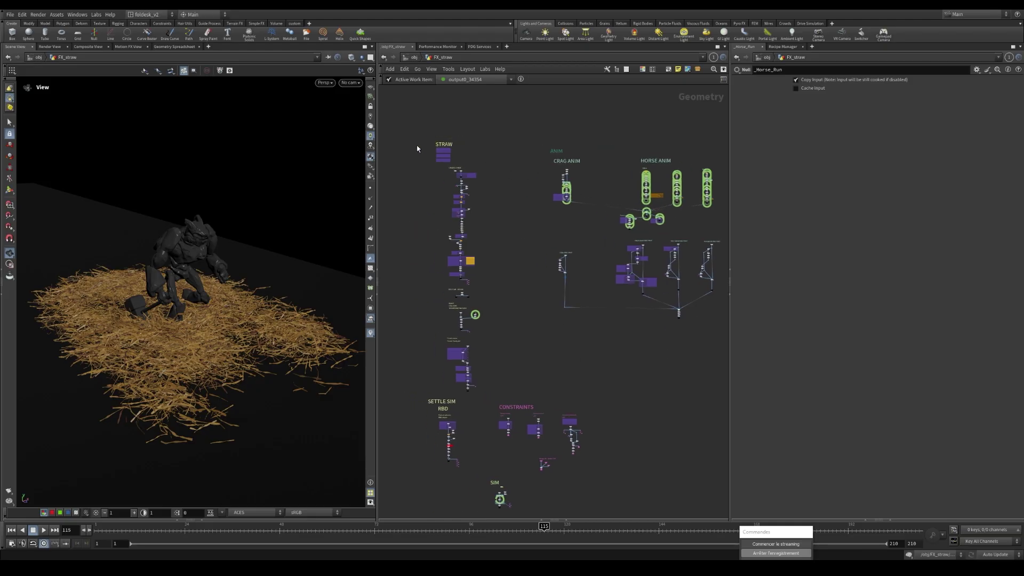
pyautogui.scroll(-4, 528, 284)
pyautogui.moveTo(522, 284); pyautogui.dragTo(505, 211, button='middle')
pyautogui.moveTo(442, 120); pyautogui.dragTo(524, 470)
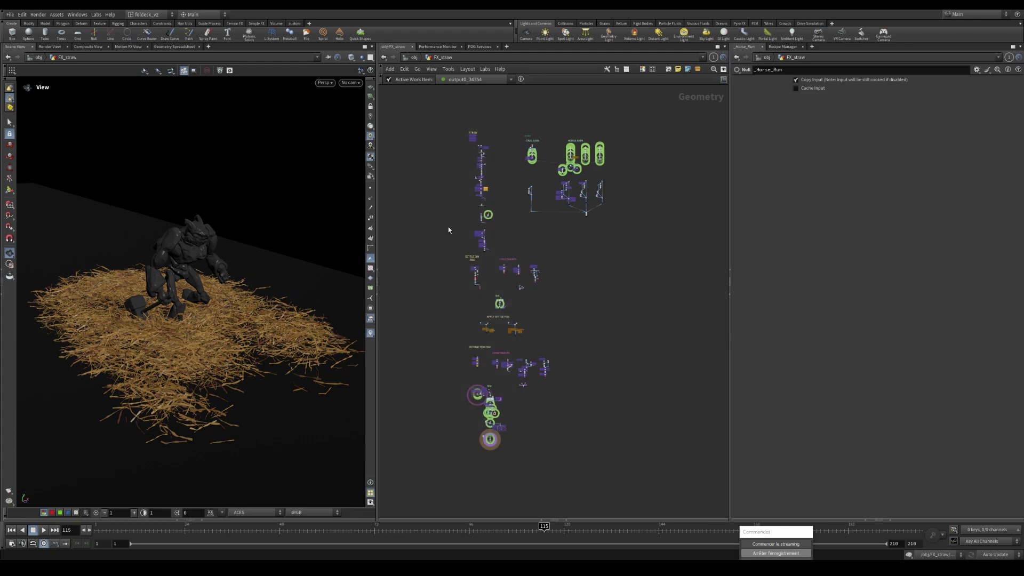
pyautogui.scroll(5, 509, 161)
pyautogui.scroll(3, 509, 166)
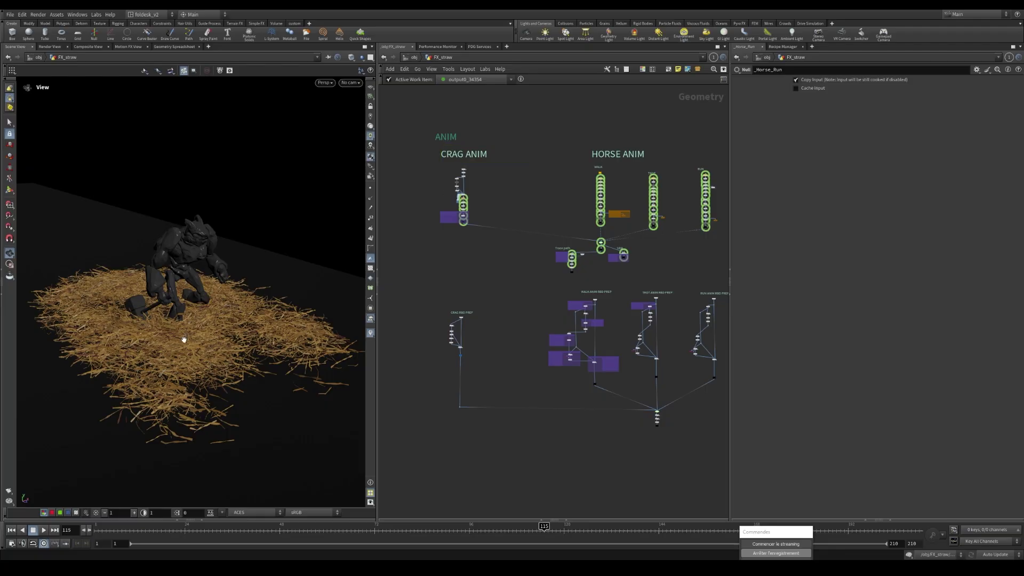
# Examine in the viewport how the Crag character stands in the straw pile.
pyautogui.moveTo(187, 339); pyautogui.dragTo(178, 313)
pyautogui.moveTo(178, 314); pyautogui.dragTo(204, 305, button='right')
pyautogui.moveTo(203, 305); pyautogui.dragTo(171, 300)
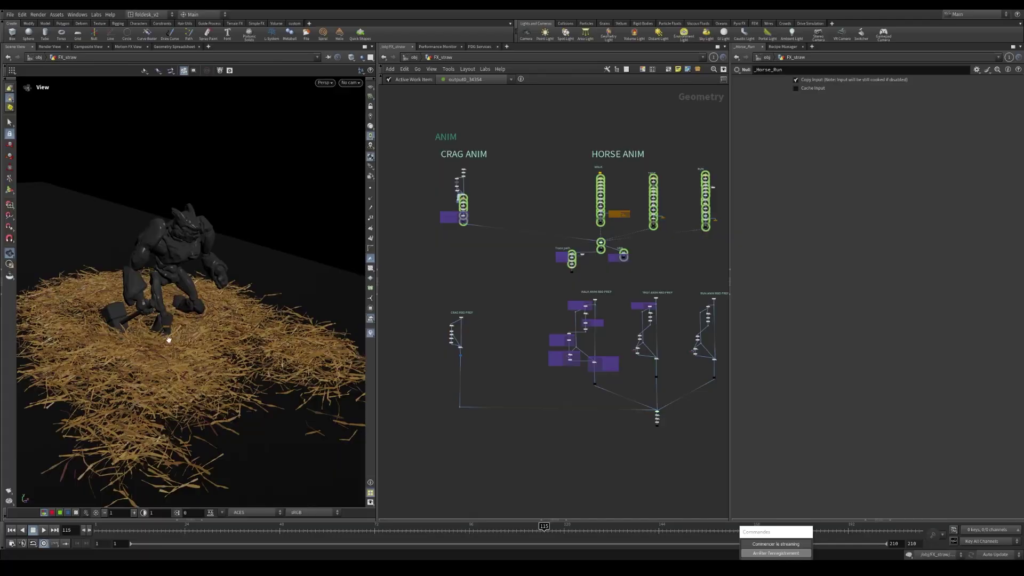
pyautogui.moveTo(164, 330)
pyautogui.mouseDown()
pyautogui.moveTo(253, 329)
pyautogui.moveTo(196, 328)
pyautogui.moveTo(229, 331)
pyautogui.moveTo(158, 303)
pyautogui.moveTo(162, 328)
pyautogui.mouseUp()
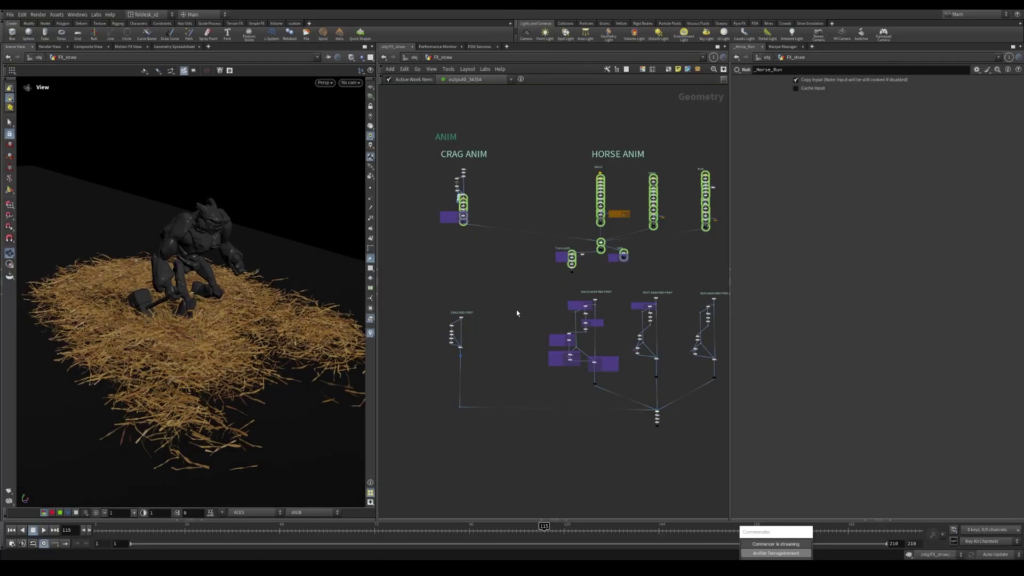
# Display the OUT_Horse_anim_Walk_GEO output and view the walking horse in the viewport.
pyautogui.scroll(6, 611, 232)
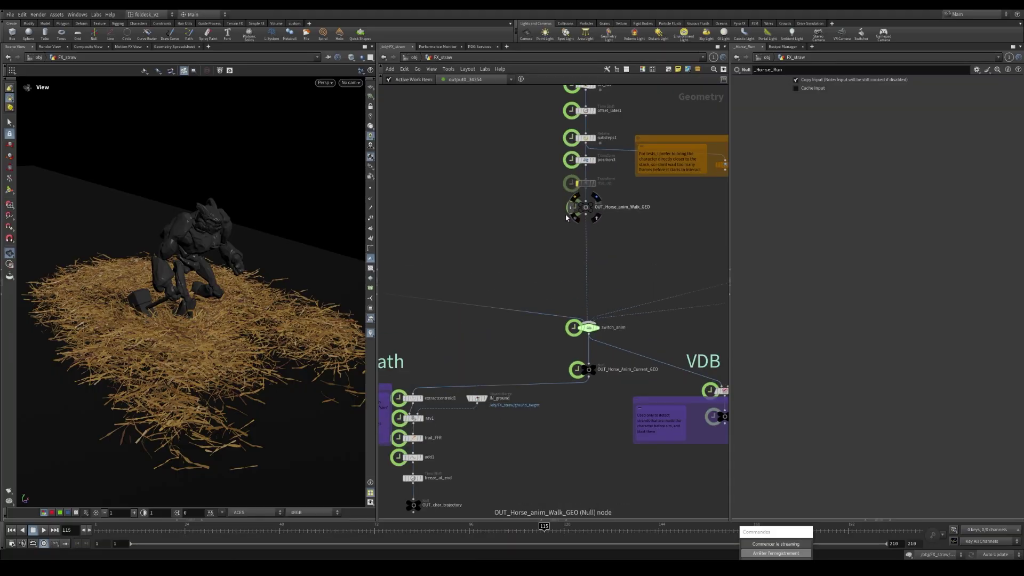
pyautogui.click(567, 217)
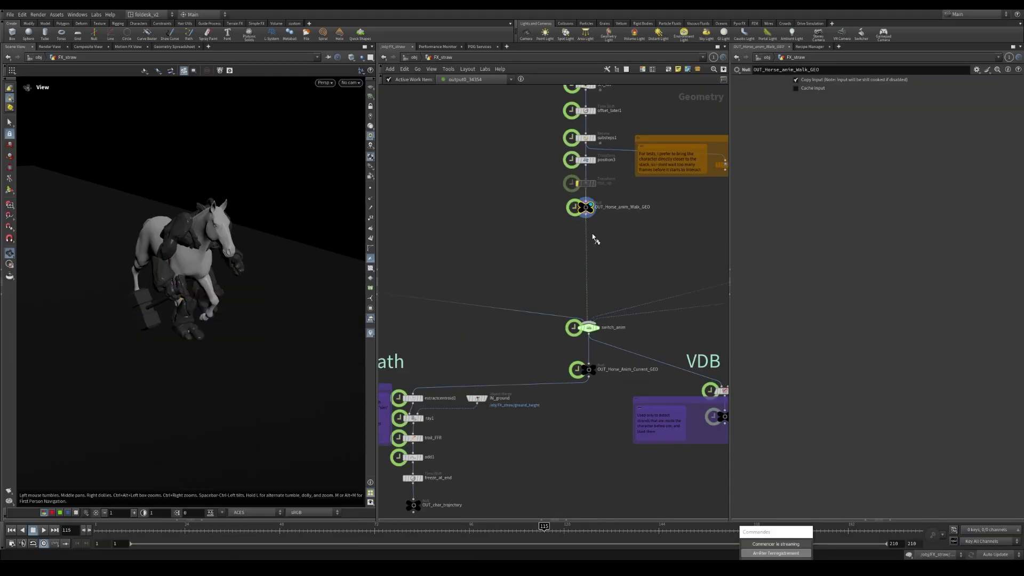
pyautogui.moveTo(251, 255); pyautogui.dragTo(159, 311)
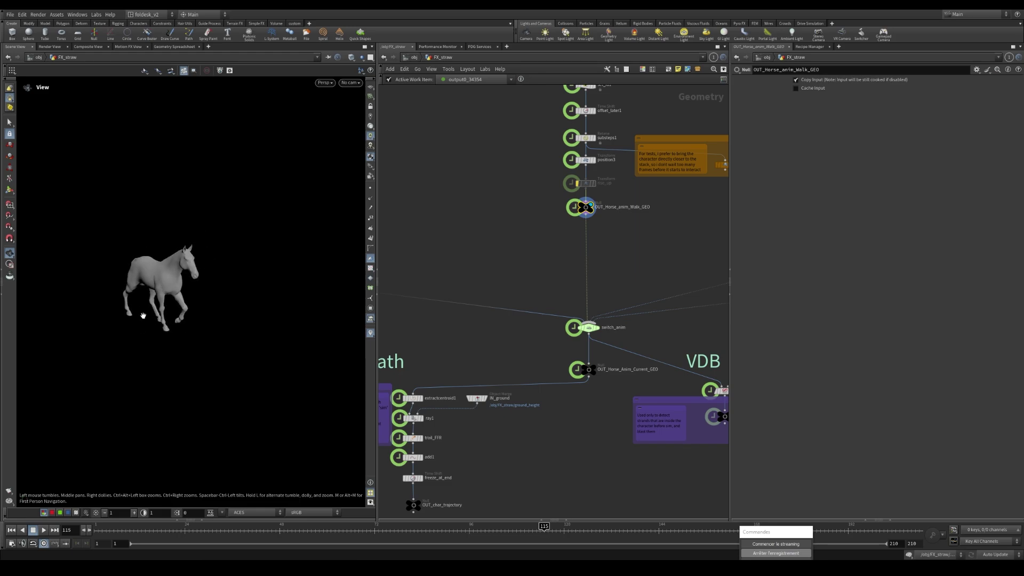
# Display the OUT_Horse_anim_Trot_GEO output in the TROT branch to view the trotting horse.
pyautogui.scroll(-5, 616, 221)
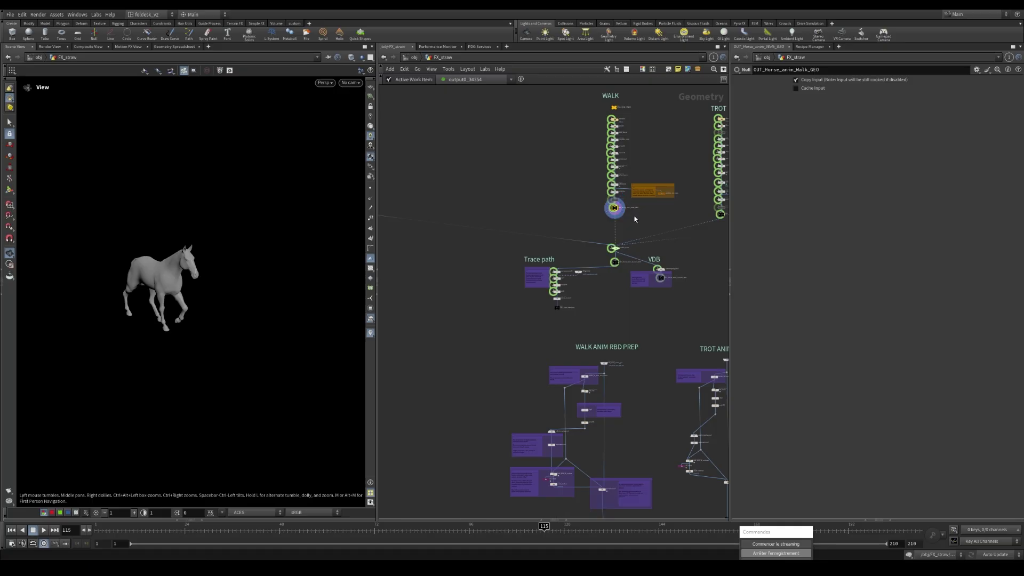
pyautogui.scroll(-4, 635, 219)
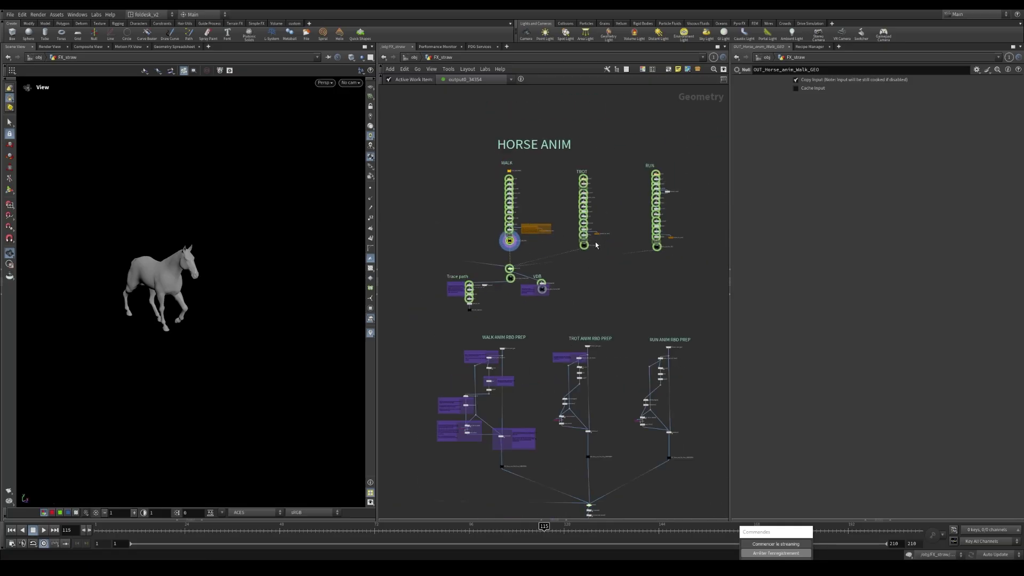
pyautogui.scroll(6, 596, 244)
pyautogui.click(566, 250)
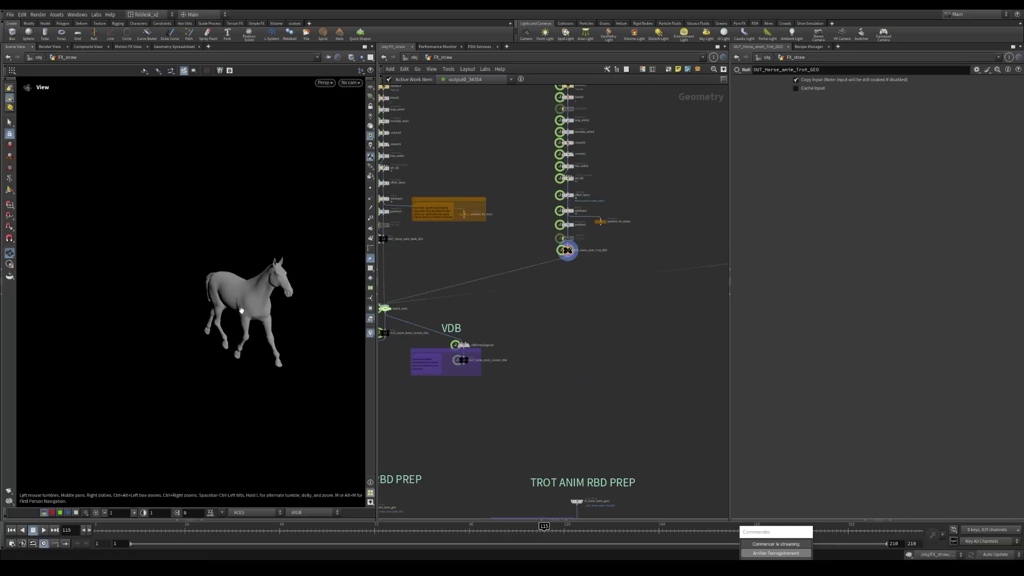
# Display the OUT_Horse_anim_Run_GEO output in the RUN branch and scrub the timeline to frame 61.
pyautogui.scroll(-3, 503, 305)
pyautogui.scroll(4, 634, 264)
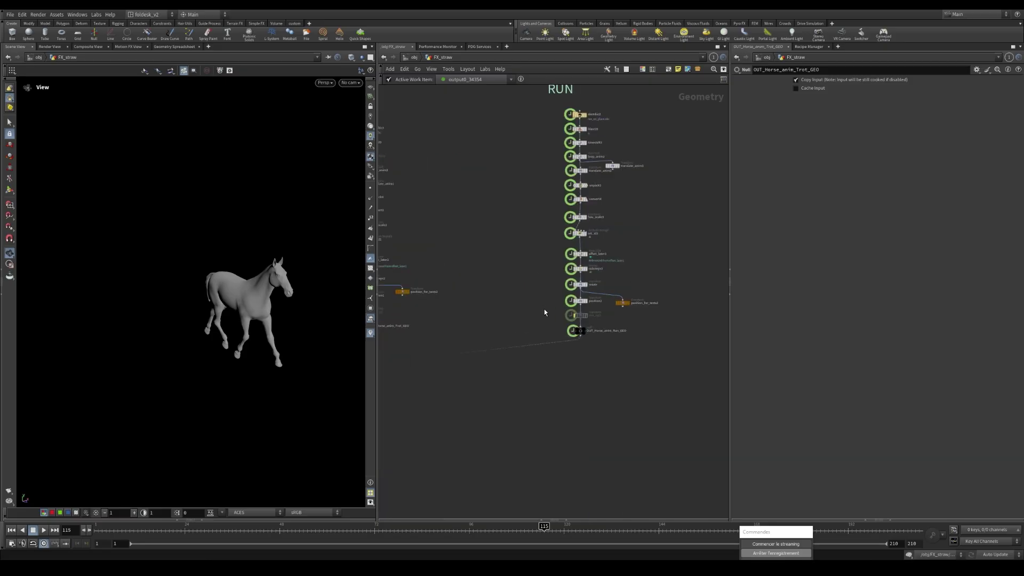
pyautogui.click(580, 331)
pyautogui.moveTo(376, 531); pyautogui.dragTo(332, 531)
# Look over the Crag and horse animation branches and their RBD prep chains, ending at the STRAW section.
pyautogui.scroll(-4, 516, 331)
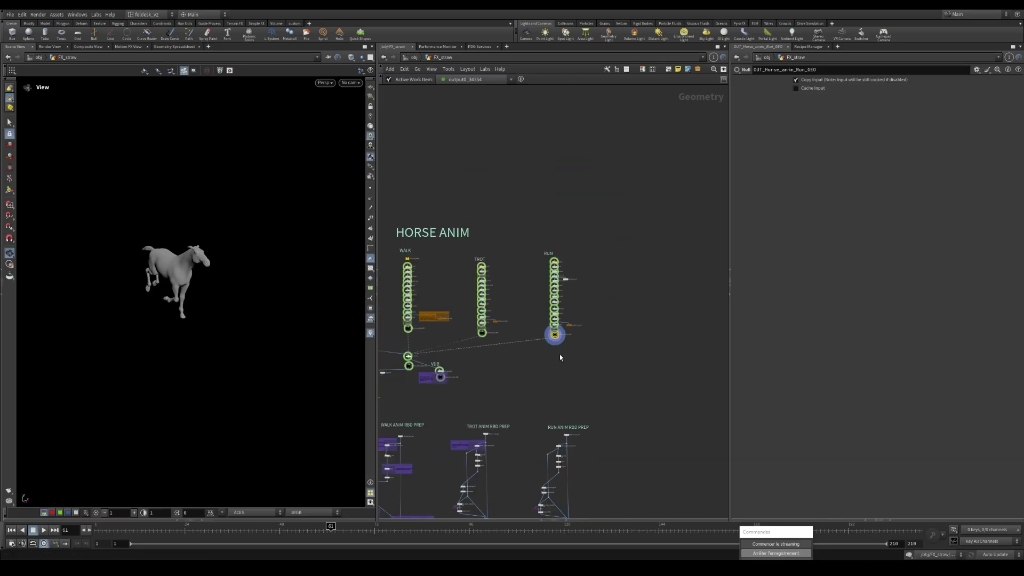
pyautogui.moveTo(539, 355); pyautogui.dragTo(687, 260, button='middle')
pyautogui.scroll(-2, 567, 323)
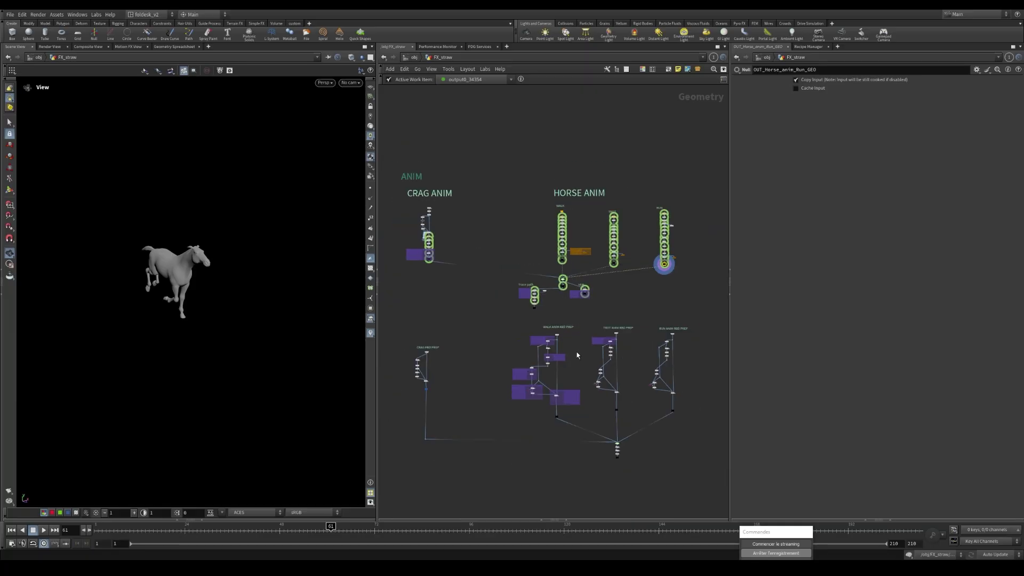
pyautogui.moveTo(629, 443); pyautogui.dragTo(599, 395, button='middle')
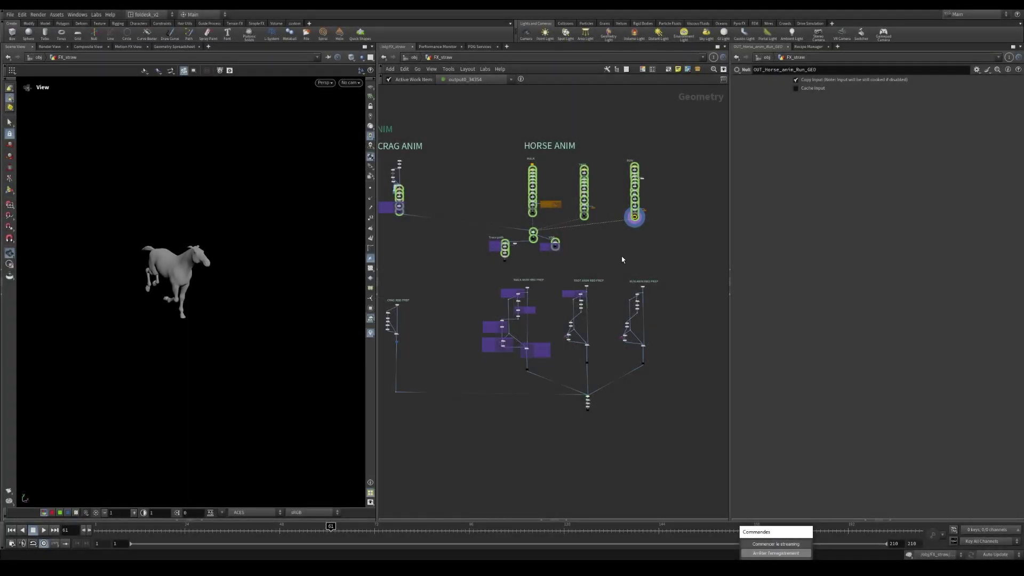
pyautogui.scroll(-2, 622, 258)
pyautogui.moveTo(424, 263); pyautogui.dragTo(636, 299, button='middle')
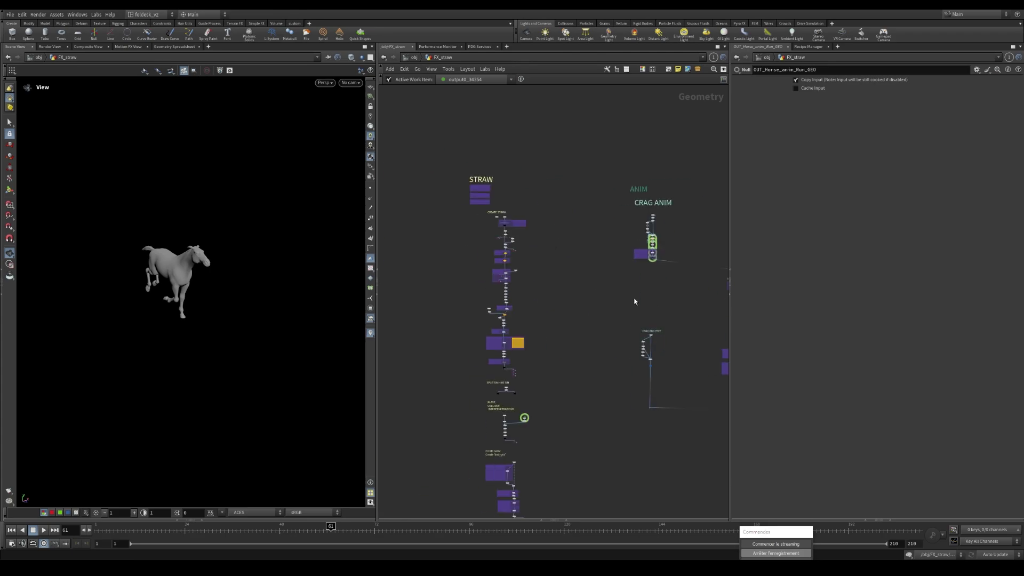
# Look over the CREATE STRAW node chain, then the Crag and horse animation branches with their RBD prep chains.
pyautogui.scroll(6, 511, 222)
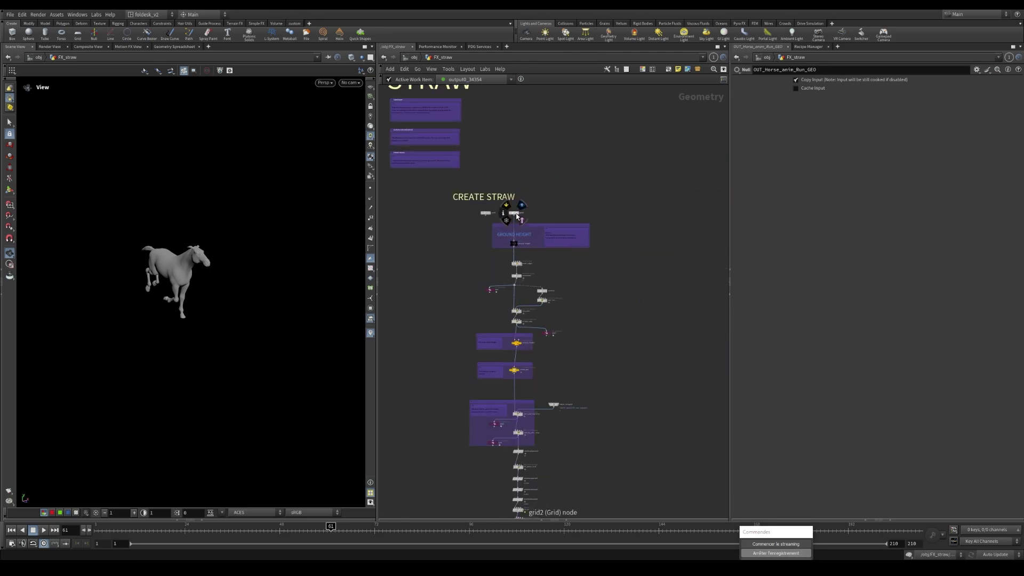
pyautogui.scroll(-3, 517, 222)
pyautogui.scroll(4, 522, 235)
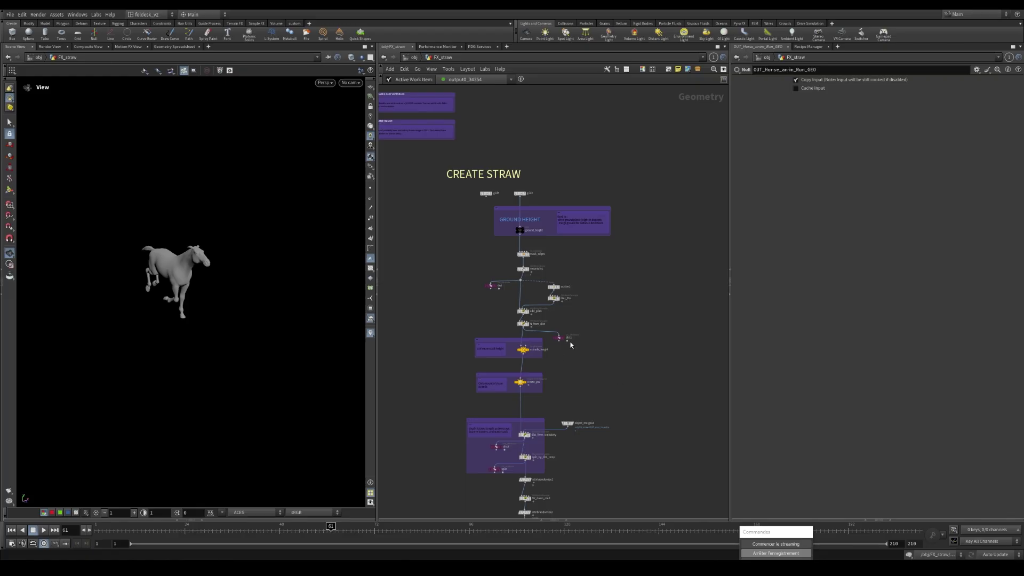
pyautogui.scroll(-6, 571, 345)
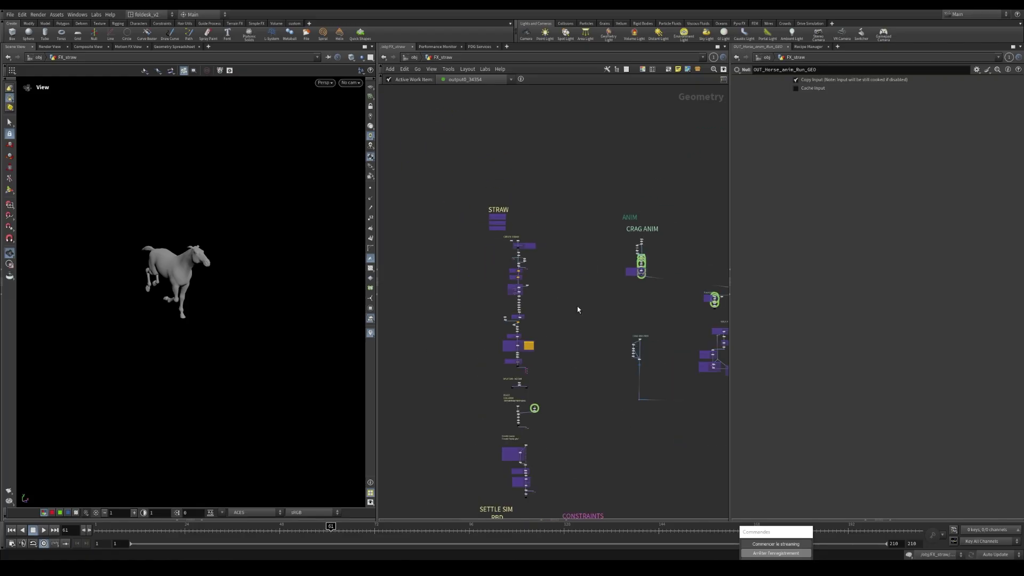
pyautogui.moveTo(655, 313); pyautogui.dragTo(490, 271, button='middle')
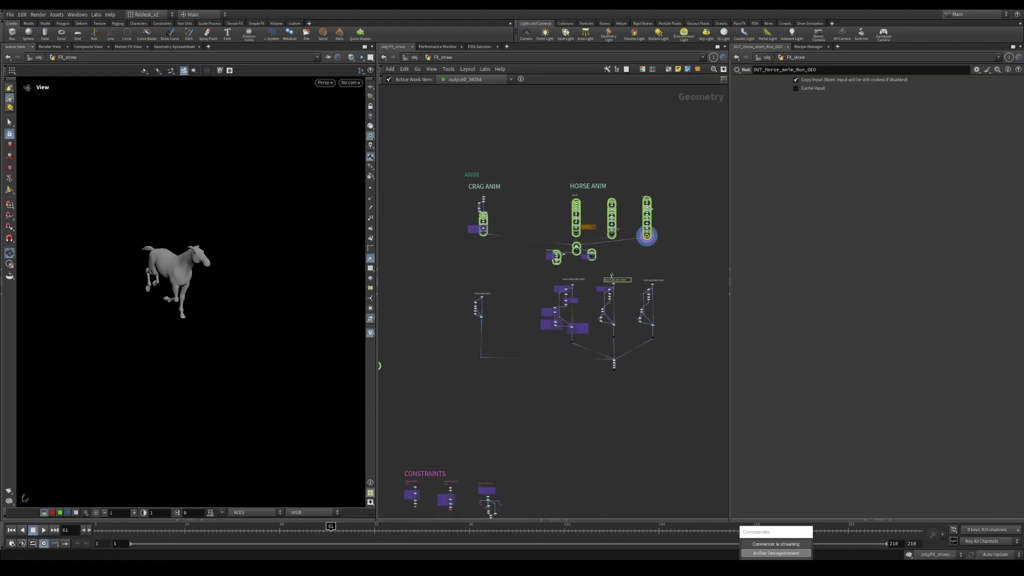
pyautogui.scroll(3, 568, 253)
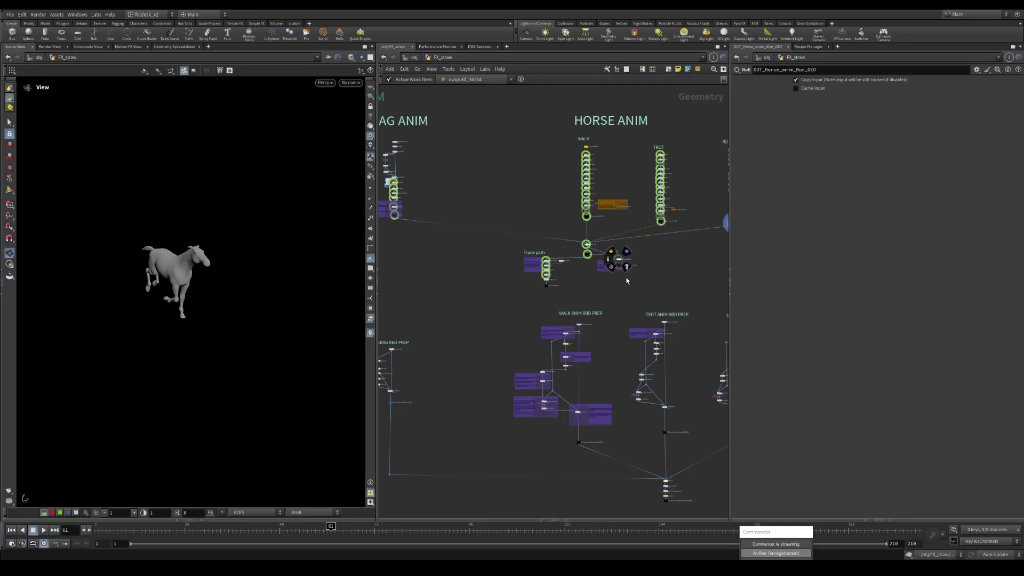
pyautogui.scroll(-3, 619, 256)
pyautogui.moveTo(619, 276); pyautogui.dragTo(556, 276, button='middle')
pyautogui.scroll(-4, 555, 276)
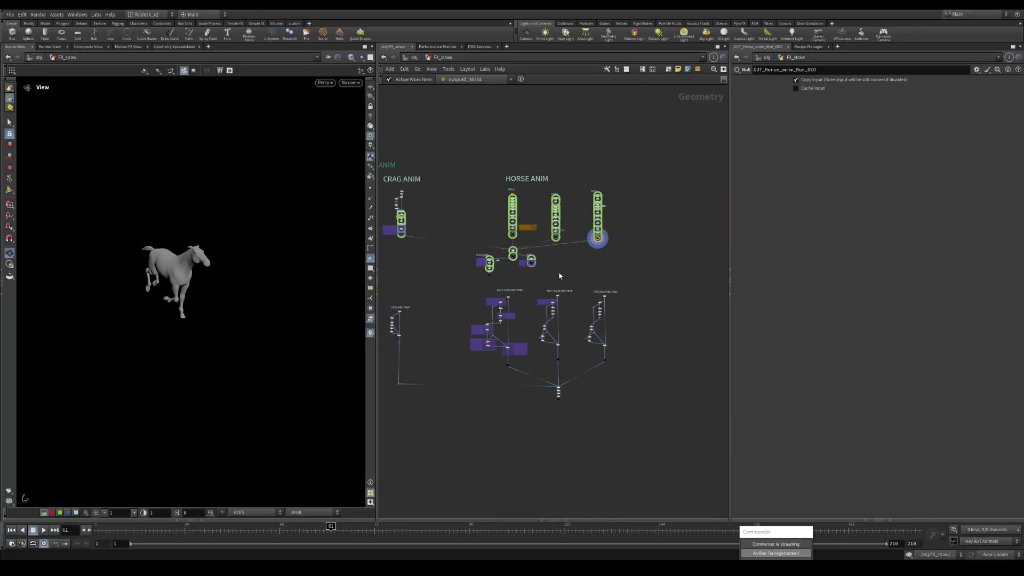
# Look over the SETTLE SIM RBD, CONSTRAINTS, APPLY SETTLE POS and INTERACTION SIM sections, returning to the STRAW section.
pyautogui.moveTo(476, 381); pyautogui.dragTo(610, 323, button='middle')
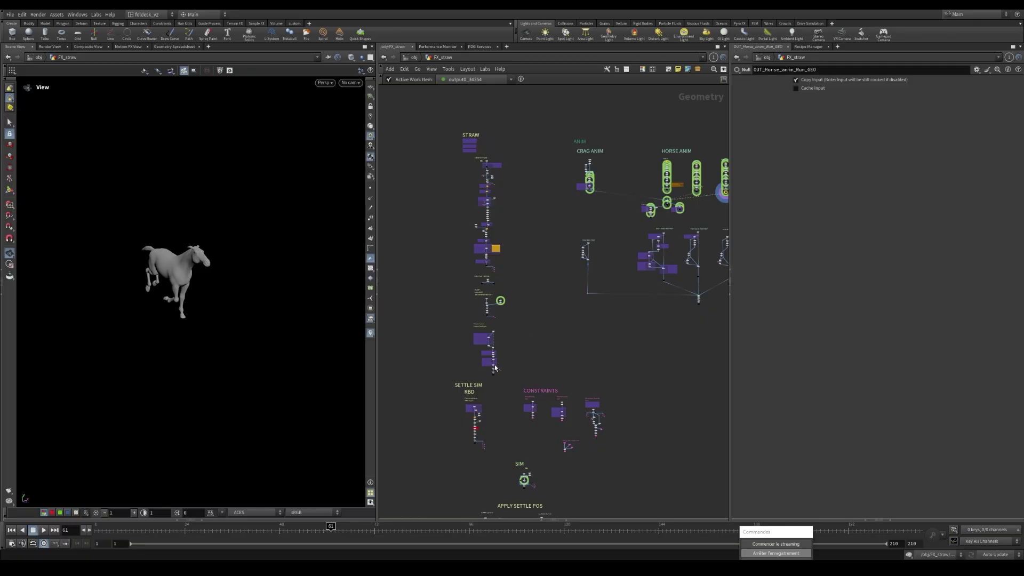
pyautogui.scroll(3, 495, 368)
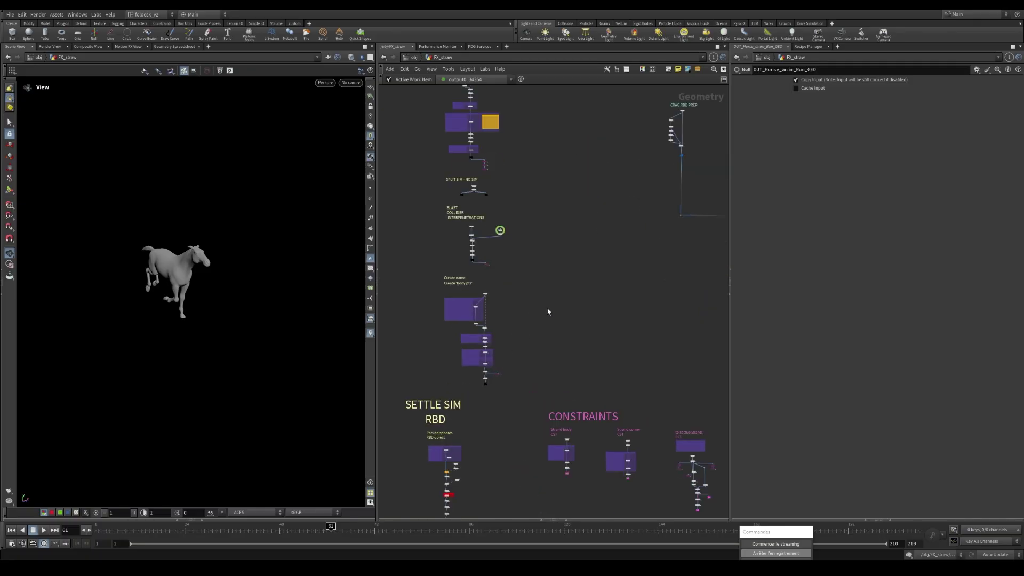
pyautogui.scroll(-4, 548, 312)
pyautogui.moveTo(565, 430); pyautogui.dragTo(556, 363, button='middle')
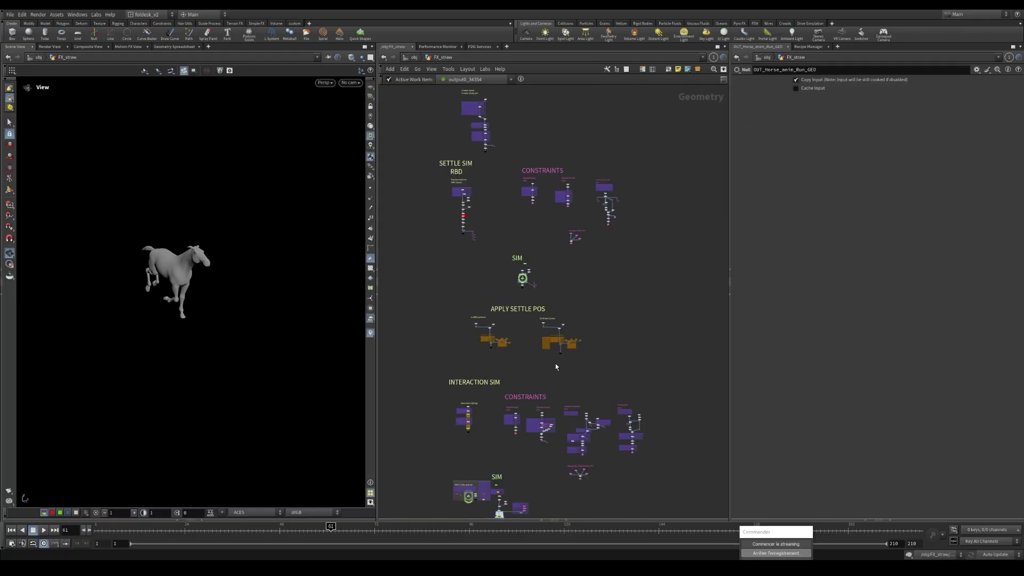
pyautogui.scroll(-2, 582, 315)
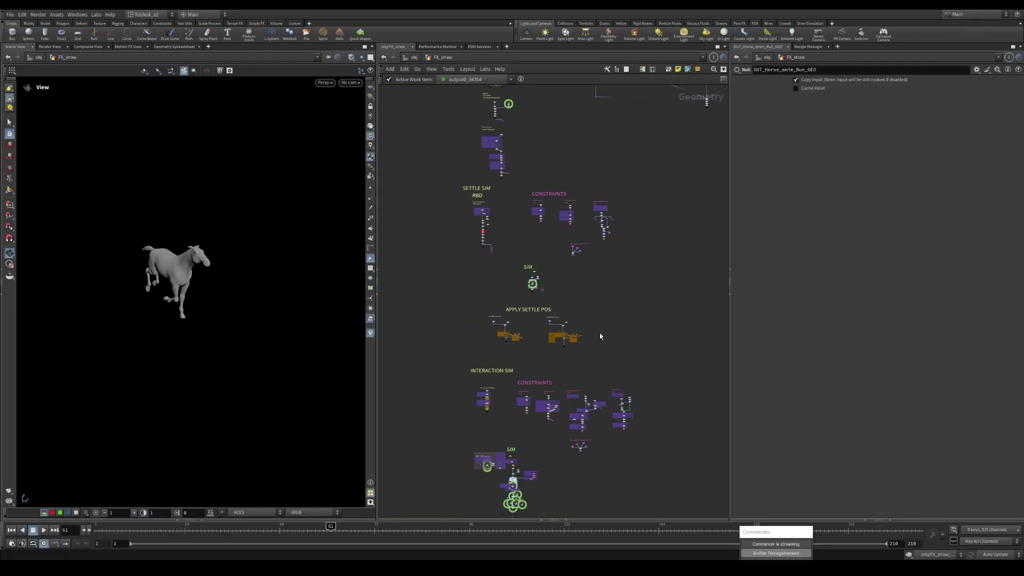
pyautogui.moveTo(683, 186); pyautogui.dragTo(627, 366, button='middle')
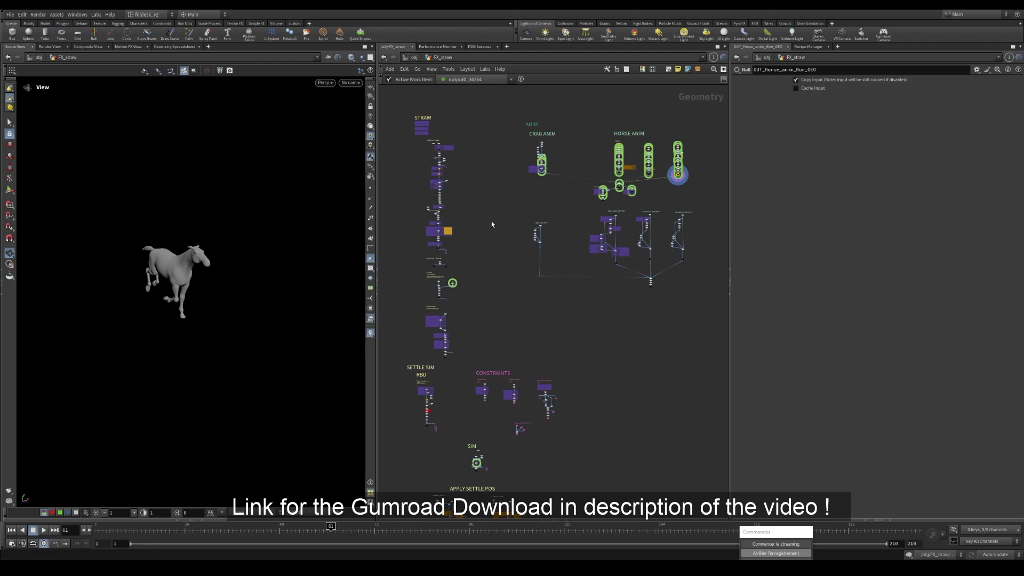
pyautogui.scroll(6, 480, 203)
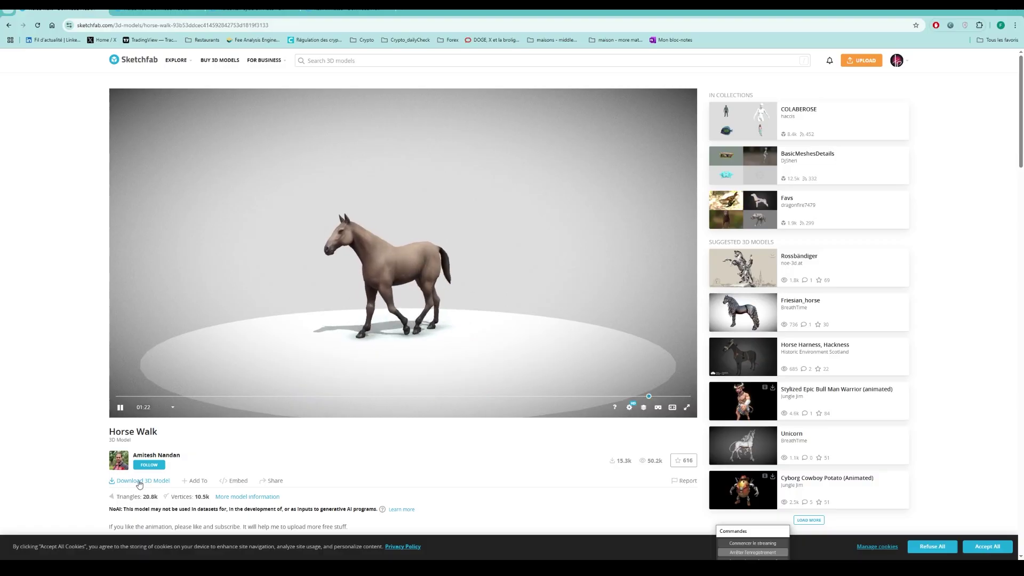
# Switch to the browser and examine the Horse Walk model on Sketchfab, including its description, credits and license.
pyautogui.moveTo(410, 273)
pyautogui.mouseDown()
pyautogui.moveTo(366, 278)
pyautogui.moveTo(412, 278)
pyautogui.mouseUp()
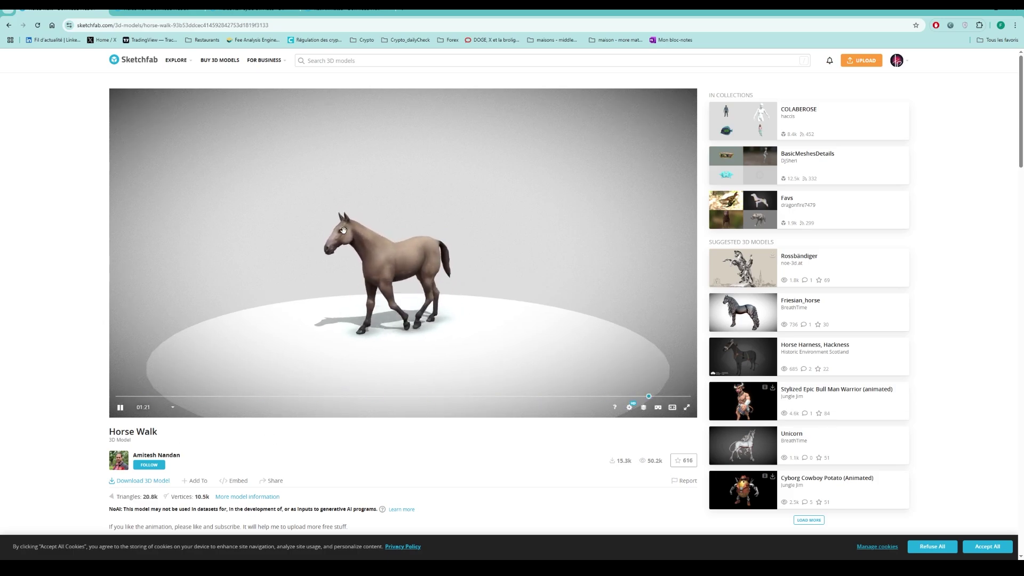
pyautogui.moveTo(343, 230); pyautogui.dragTo(430, 316)
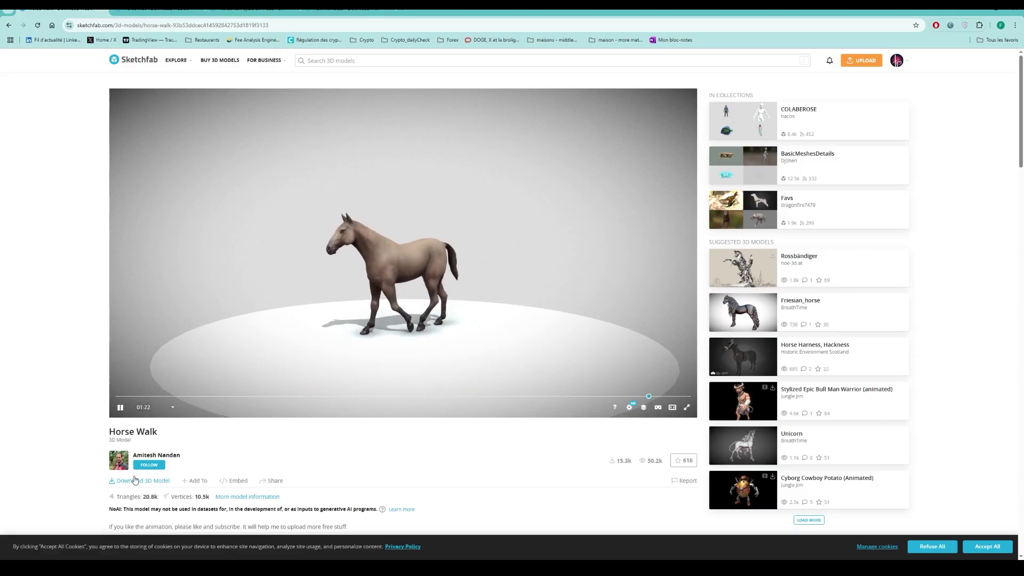
pyautogui.scroll(-2, 348, 462)
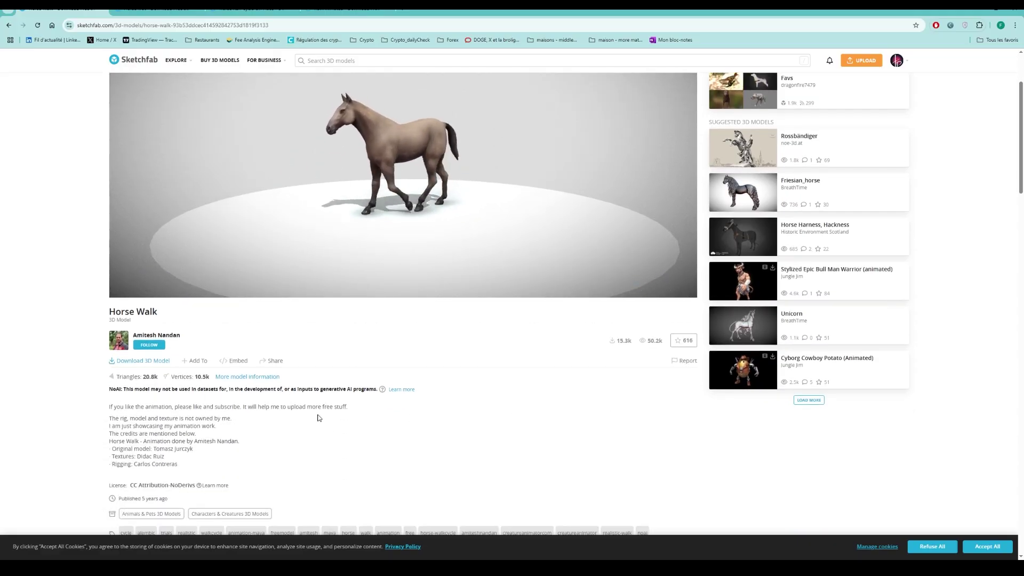
pyautogui.scroll(-2, 493, 406)
pyautogui.scroll(3, 402, 382)
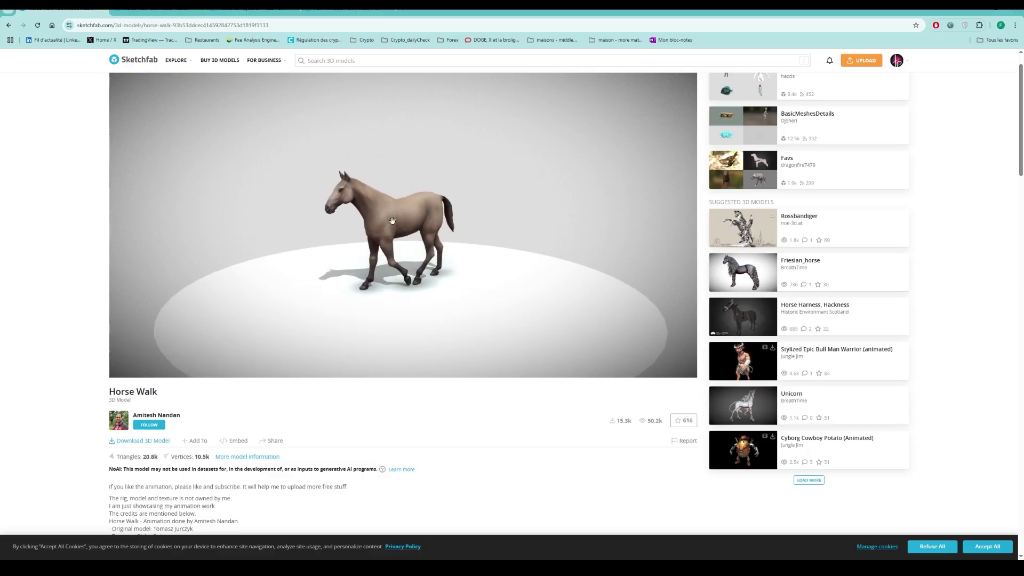
# View the Horse Trot model page, then inspect the Horse Run Cycle On Place model from several angles.
pyautogui.hotkey('alt', 'Left')
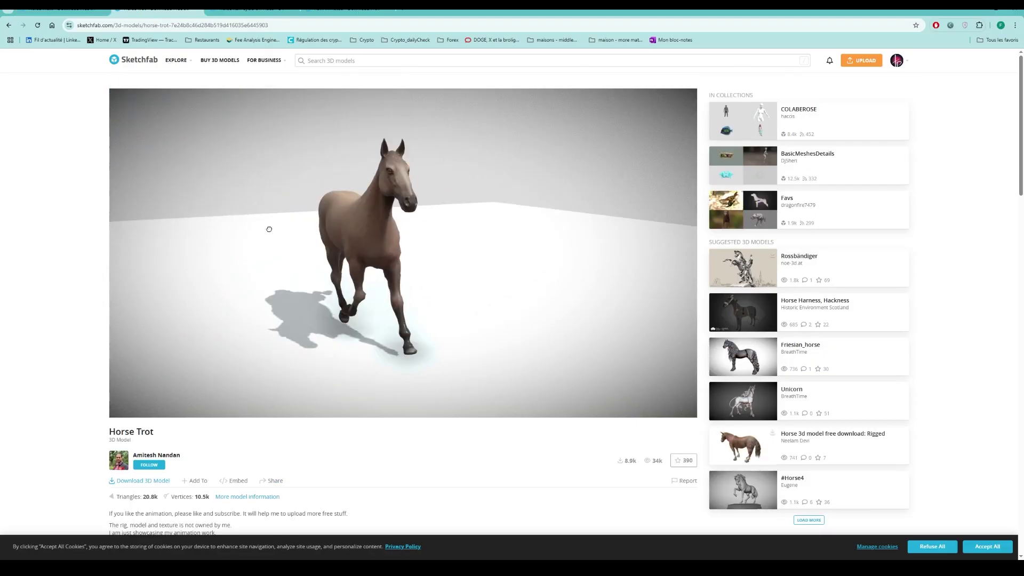
pyautogui.hotkey('ctrl', 'Tab')
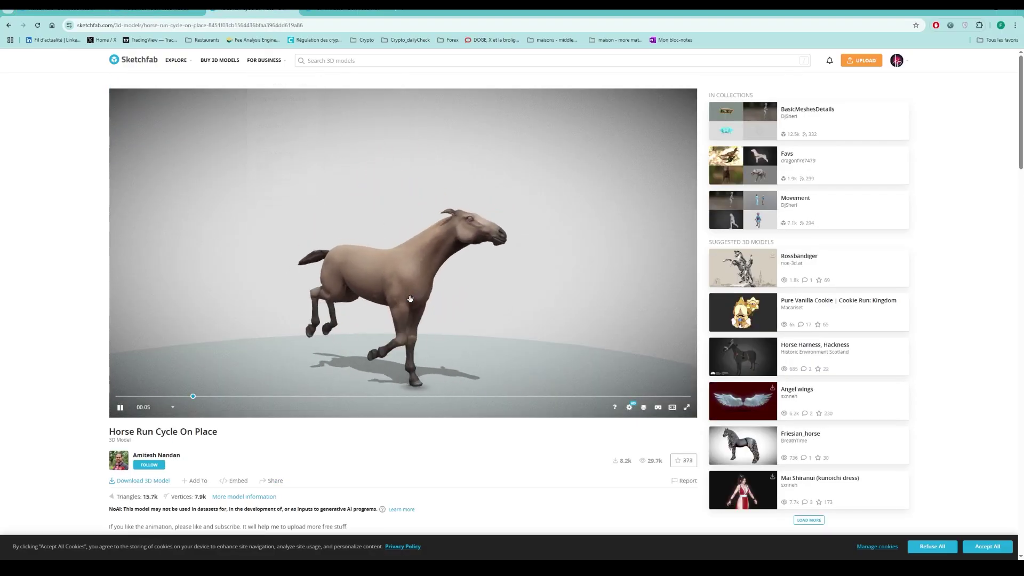
pyautogui.moveTo(436, 247); pyautogui.dragTo(363, 249)
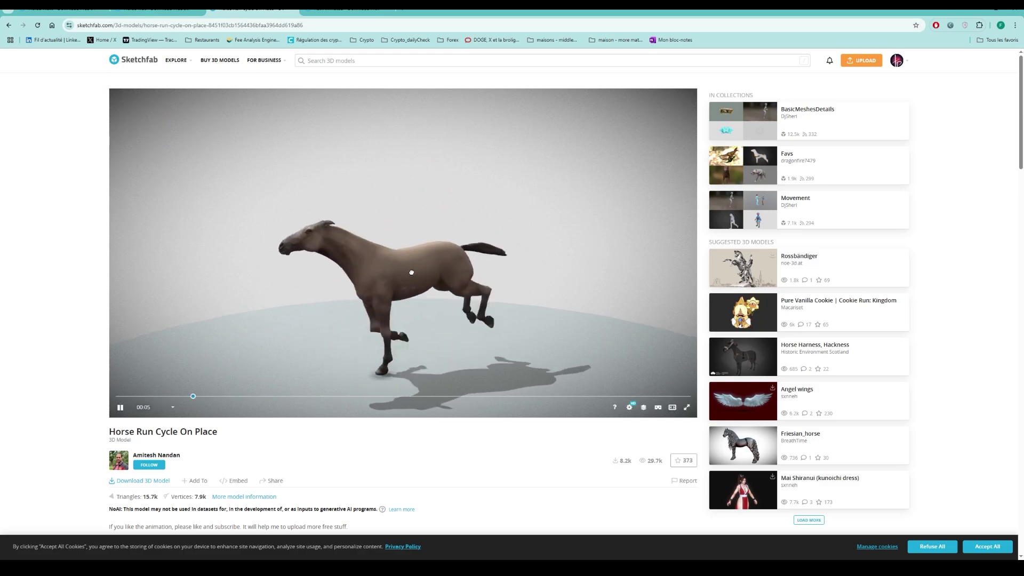
pyautogui.moveTo(412, 273); pyautogui.dragTo(450, 283)
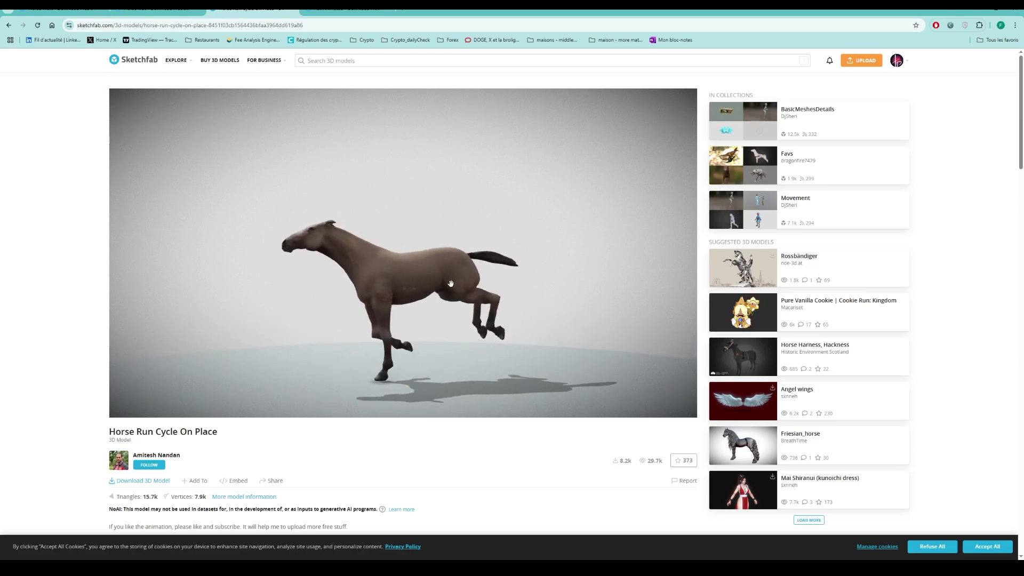
# Open the Rat Animated model page, play its Run animation and inspect the rat from another angle.
pyautogui.click(347, 8)
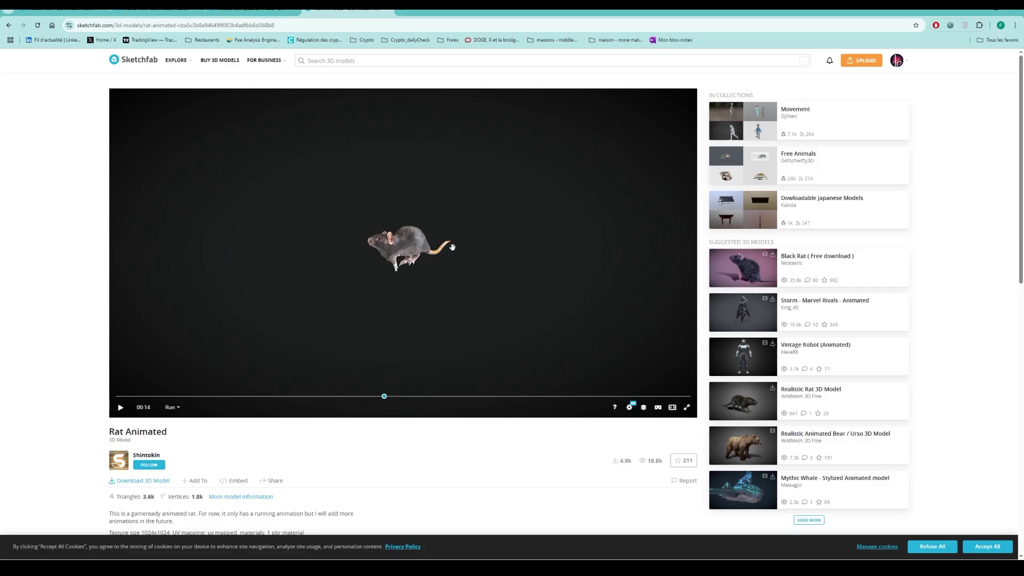
pyautogui.click(120, 410)
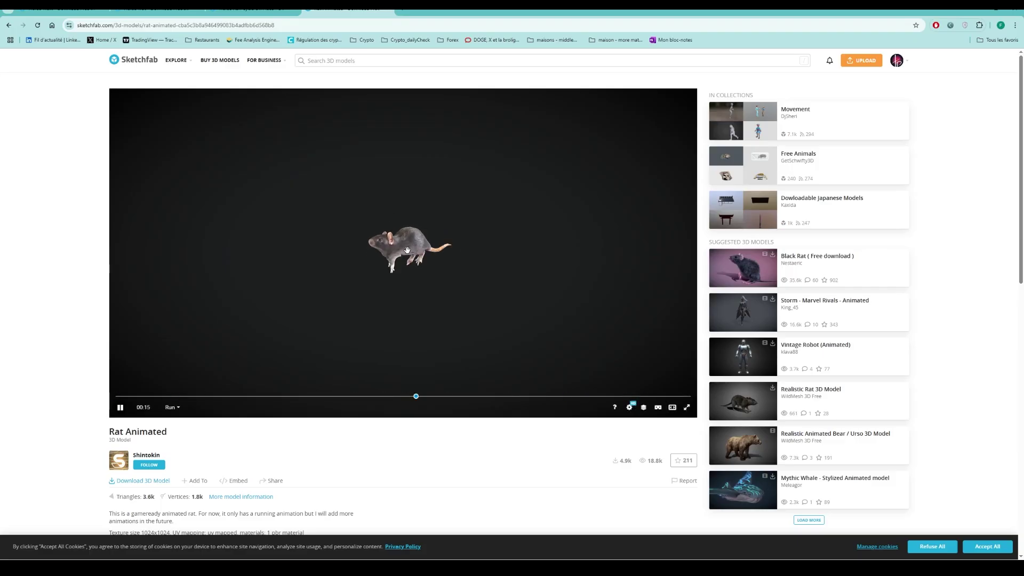
pyautogui.scroll(-3, 409, 249)
pyautogui.scroll(2, 414, 268)
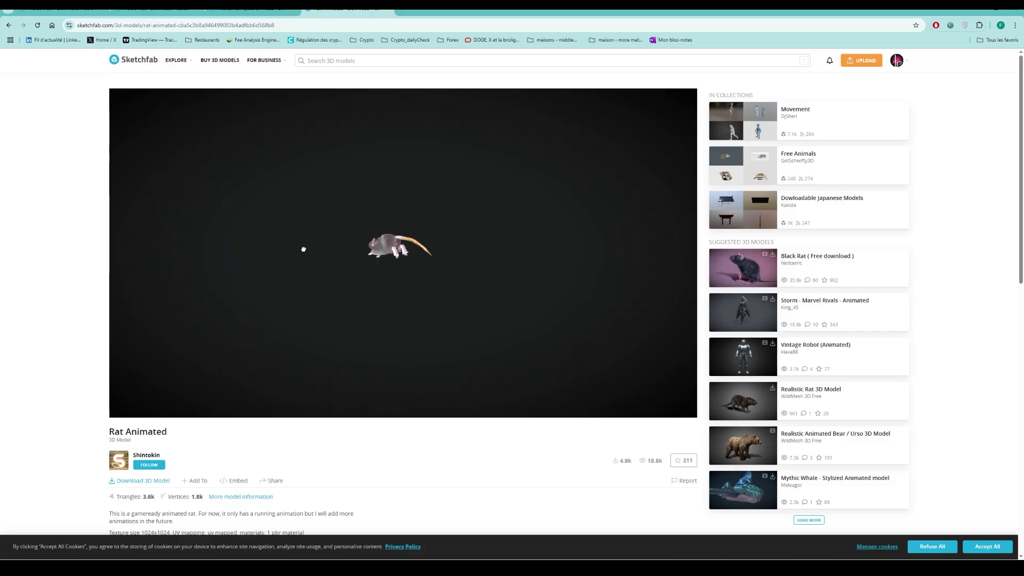
pyautogui.moveTo(395, 247)
pyautogui.mouseDown()
pyautogui.moveTo(428, 246)
pyautogui.moveTo(400, 262)
pyautogui.mouseUp()
pyautogui.scroll(-4, 421, 249)
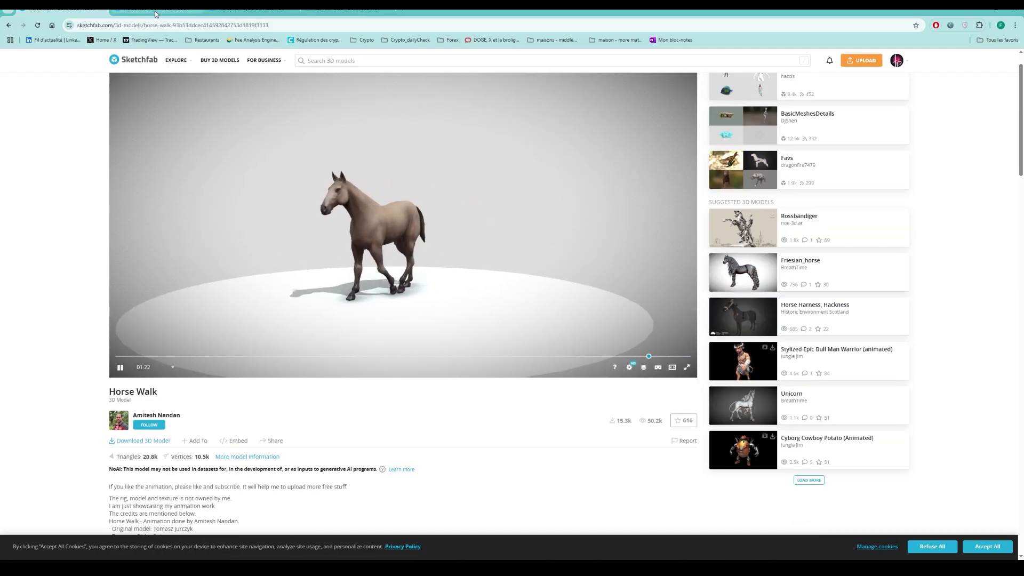
# Switch back to Houdini and view the HARDWARE, ALIASES AND VARIABLES and FRAME RANGE notes below the STRAW title.
pyautogui.click(370, 566)
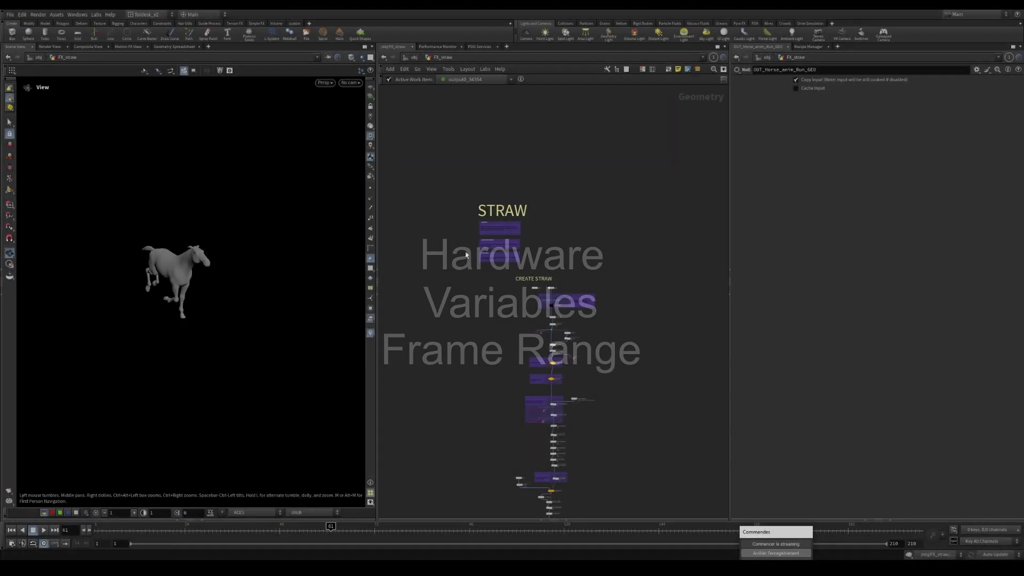
pyautogui.scroll(5, 494, 229)
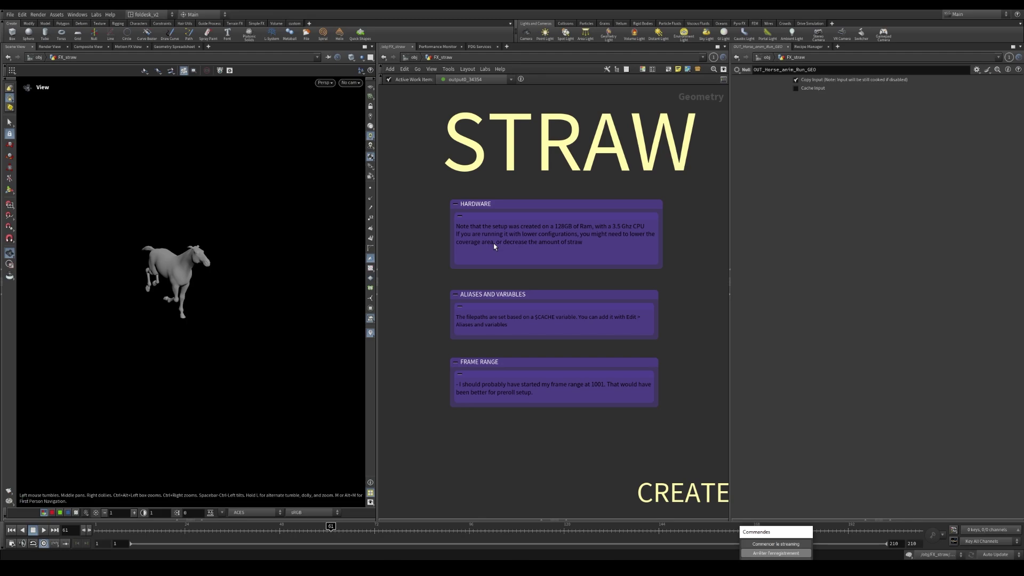
pyautogui.scroll(-3, 494, 246)
pyautogui.scroll(1, 515, 163)
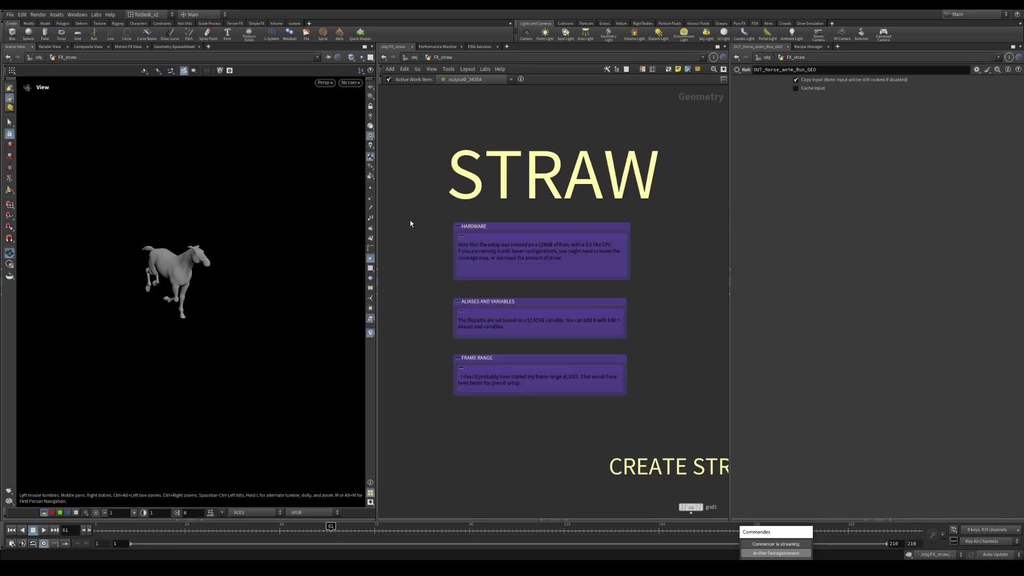
# Widen the network editor by narrowing the scene viewport, and adjust its border with the parameter pane.
pyautogui.moveTo(411, 222); pyautogui.dragTo(533, 296)
pyautogui.click(721, 328)
pyautogui.moveTo(376, 267); pyautogui.dragTo(337, 267)
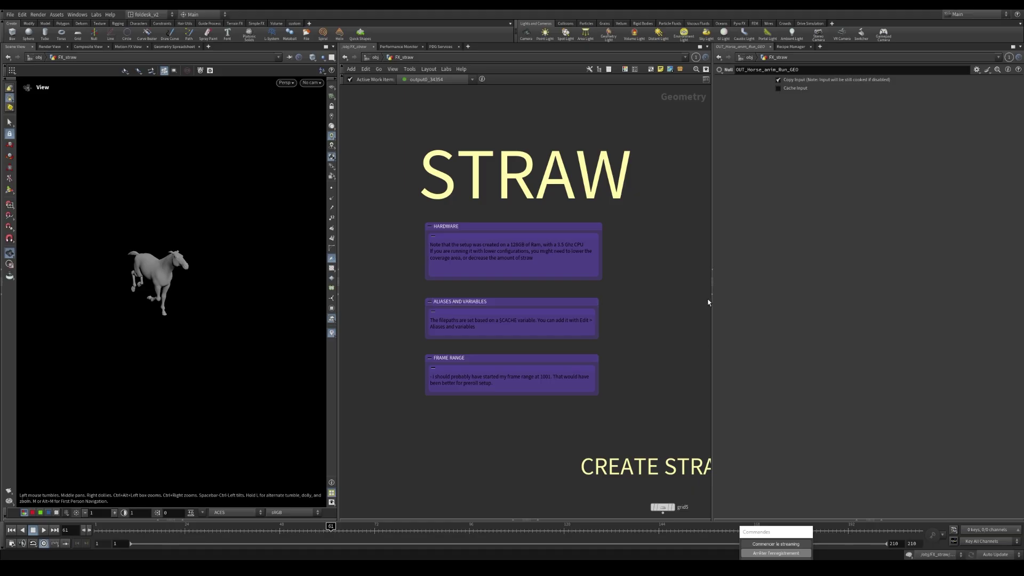
pyautogui.moveTo(712, 302); pyautogui.dragTo(726, 302)
# Read the HARDWARE note on RAM, CPU and reducing the straw coverage area or amount.
pyautogui.scroll(-5, 542, 280)
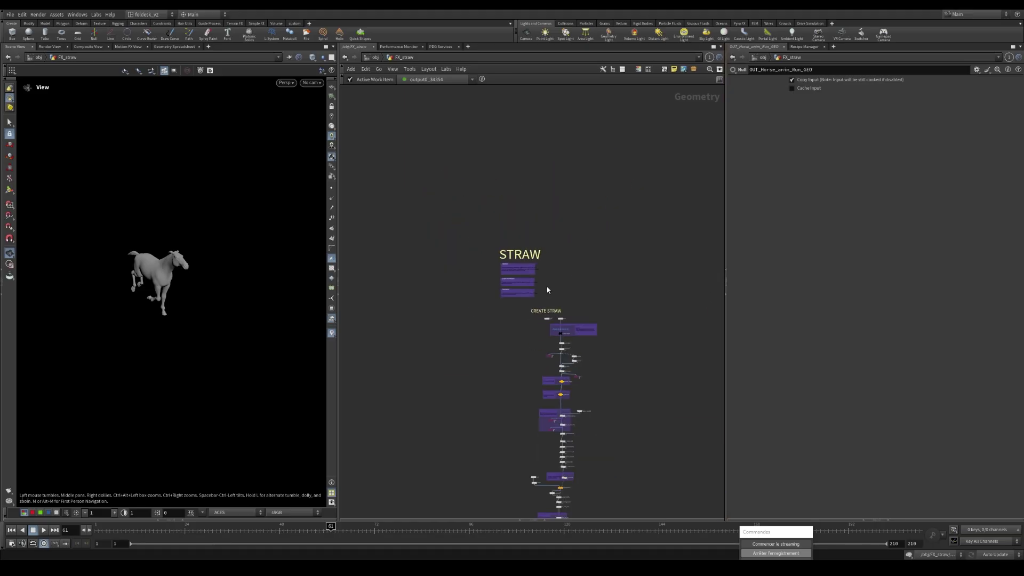
pyautogui.scroll(6, 537, 280)
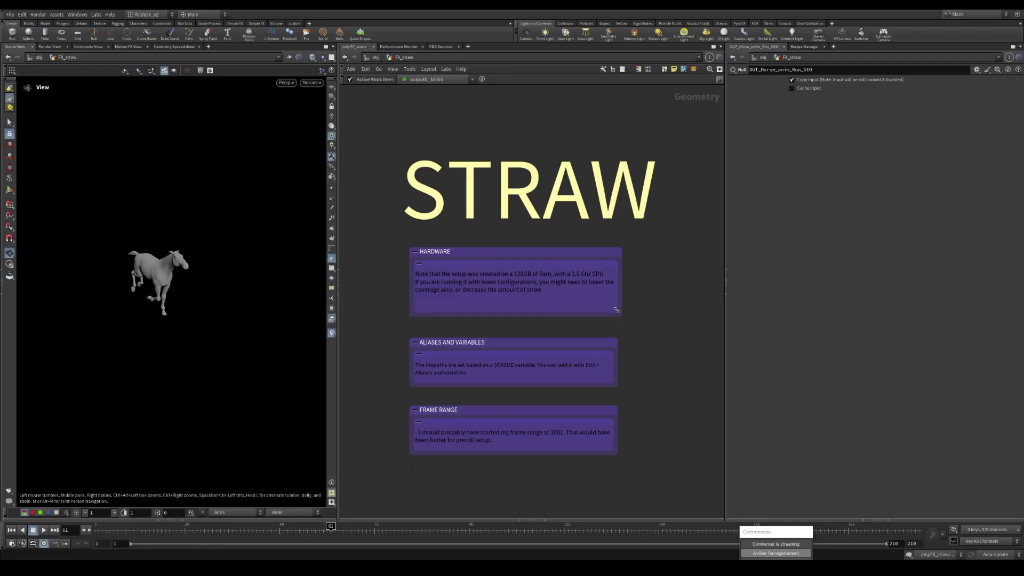
pyautogui.scroll(-3, 589, 298)
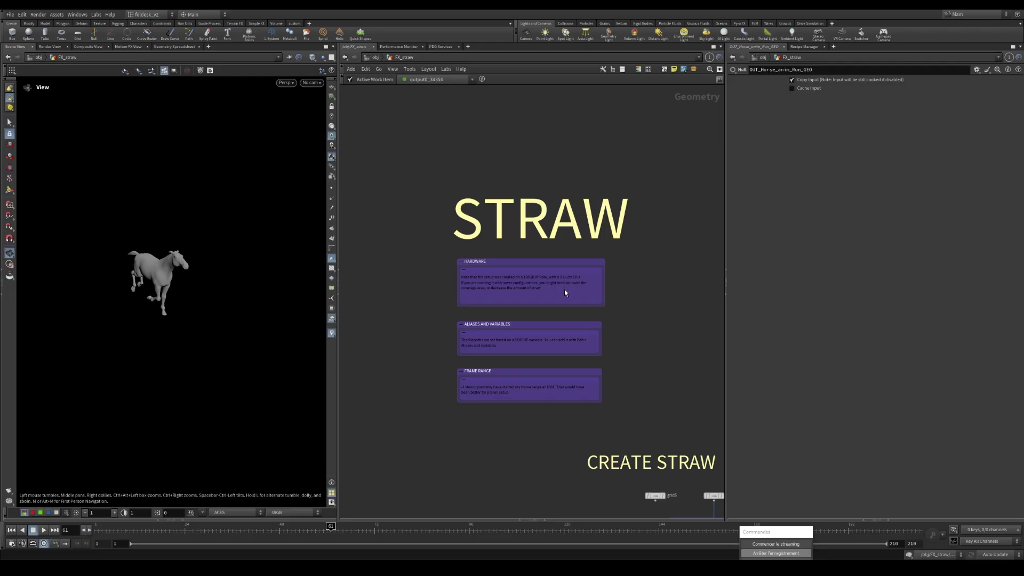
pyautogui.scroll(3, 564, 289)
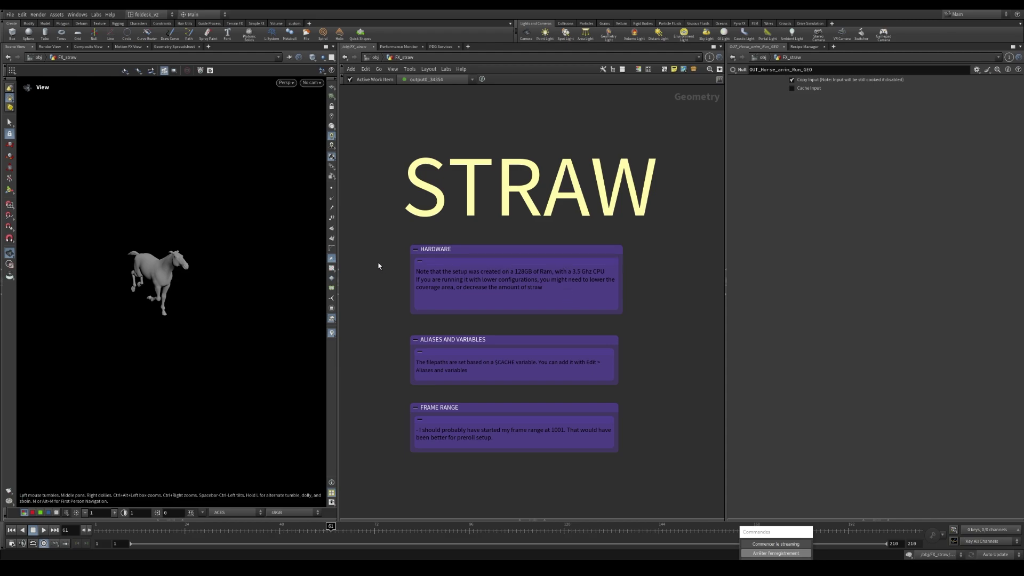
# Bring up the ALIASES AND VARIABLES note and open the Aliases and Variables window to examine the CACHE variable's path.
pyautogui.scroll(-5, 496, 291)
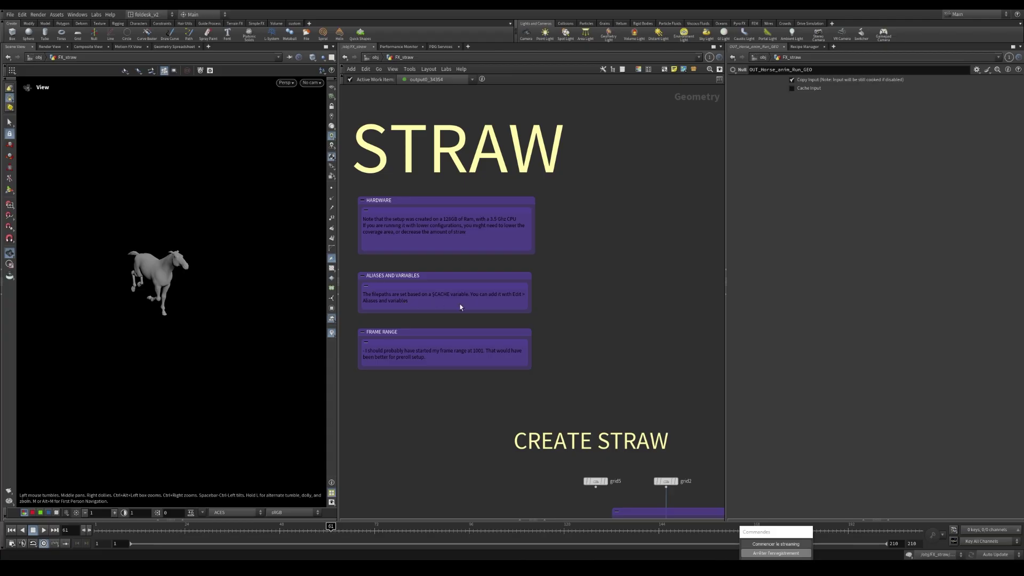
pyautogui.click(21, 14)
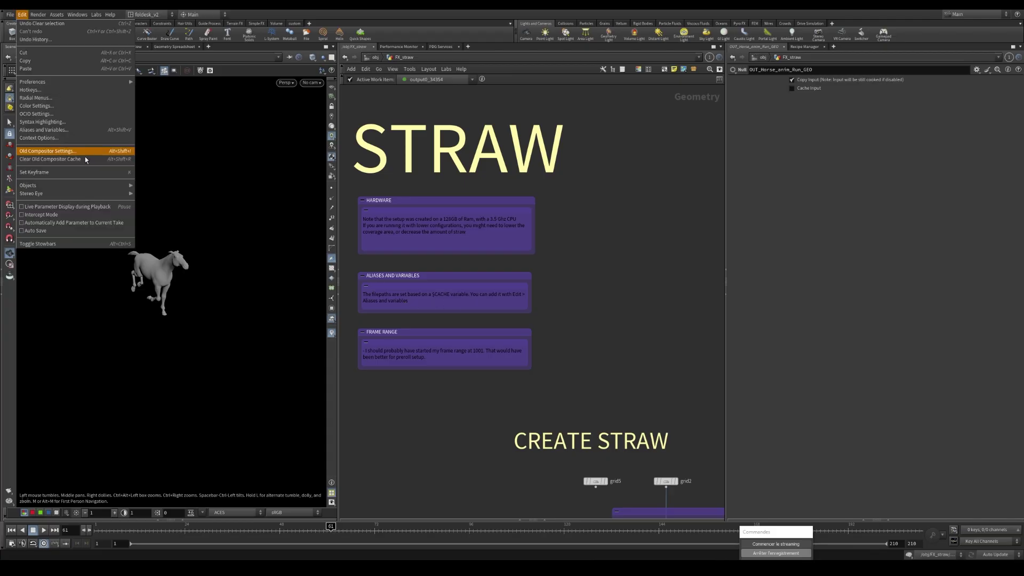
pyautogui.click(123, 151)
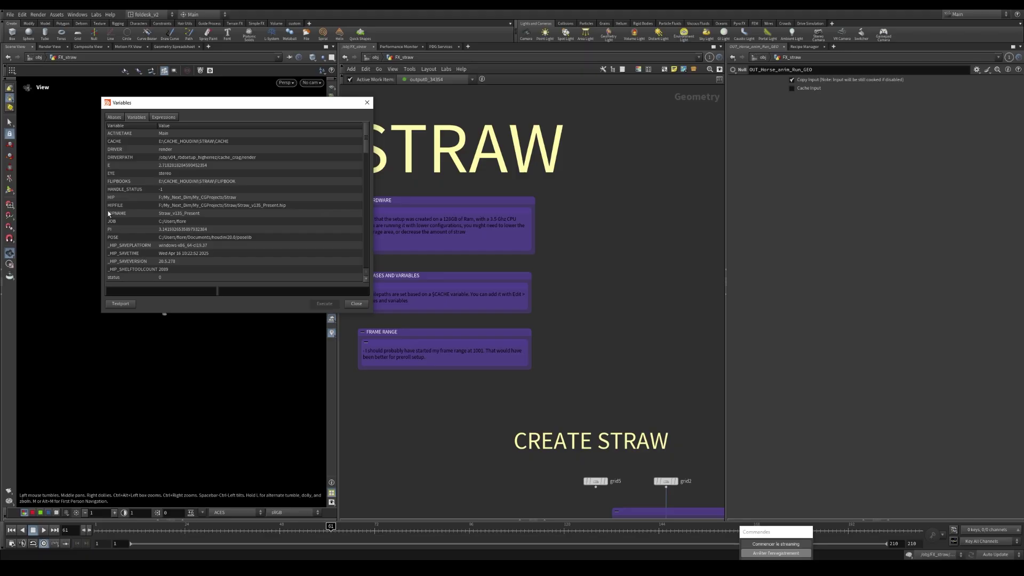
# Inspect the FLIPBOOKS and CACHE variable paths, and close the Variables window.
pyautogui.click(122, 182)
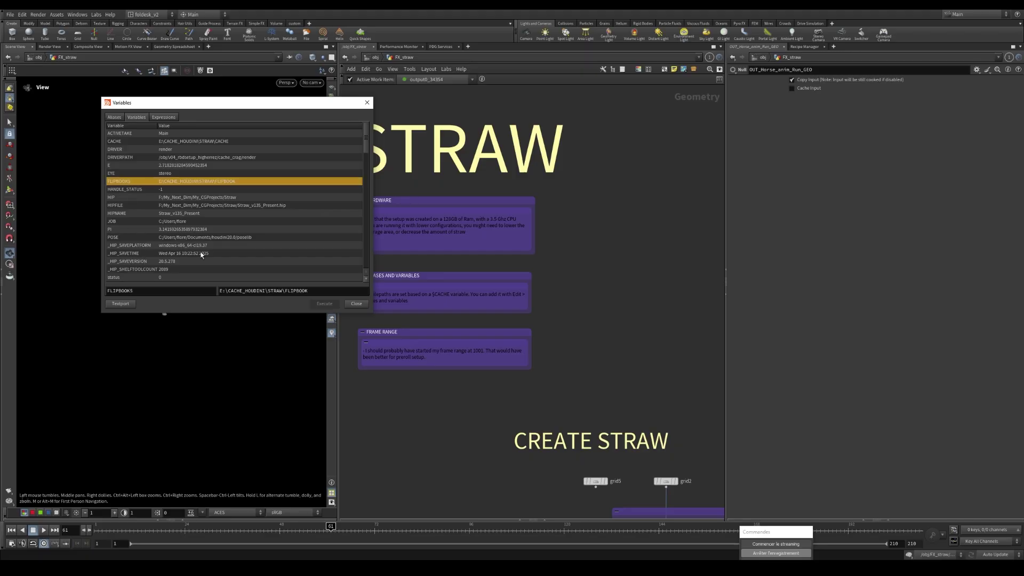
pyautogui.click(176, 141)
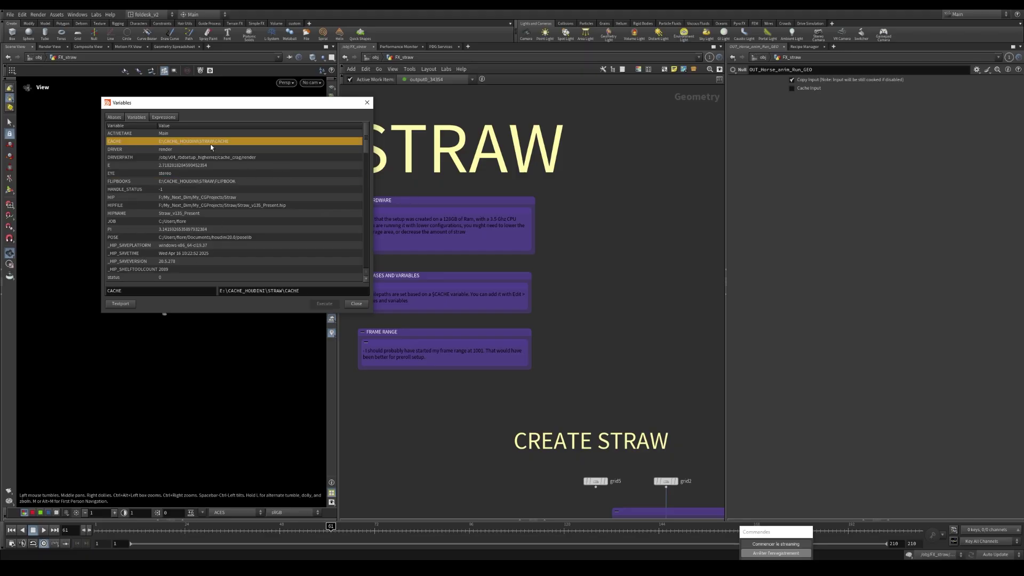
pyautogui.click(367, 103)
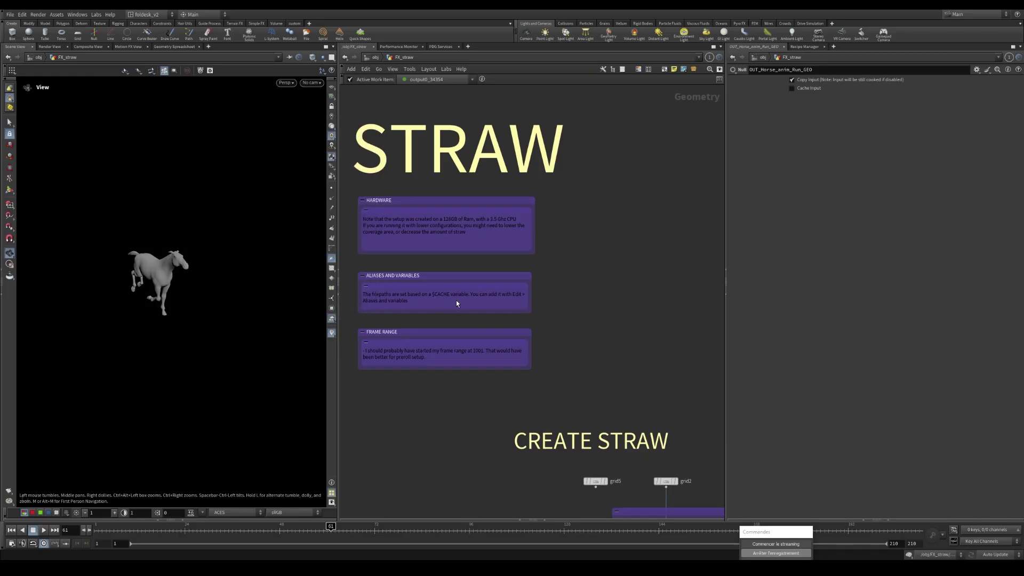
# Read the FRAME RANGE note in the STRAW section and return the timeline to frame 1.
pyautogui.scroll(-2, 543, 336)
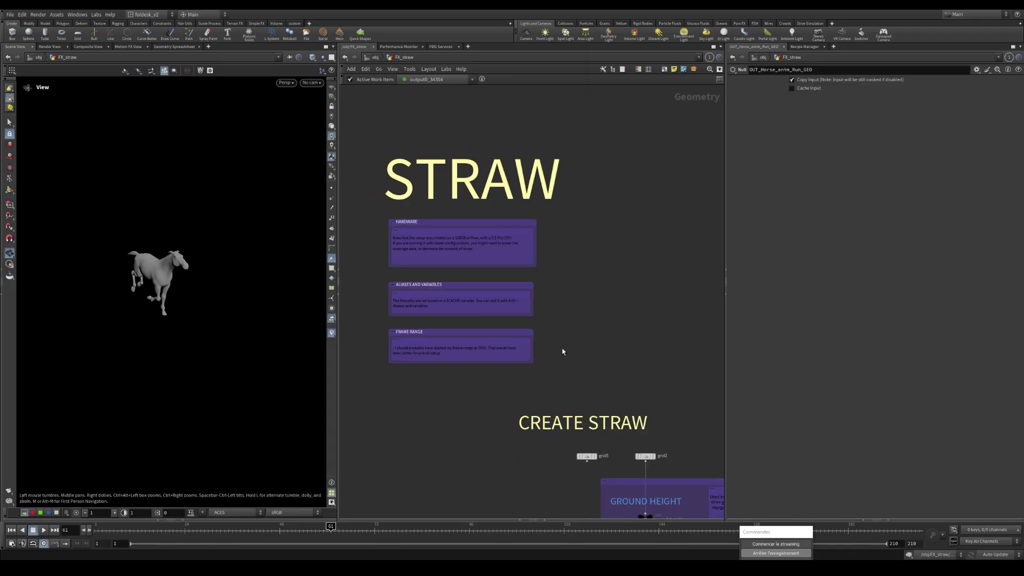
pyautogui.moveTo(562, 352); pyautogui.dragTo(561, 304, button='middle')
pyautogui.scroll(2, 442, 300)
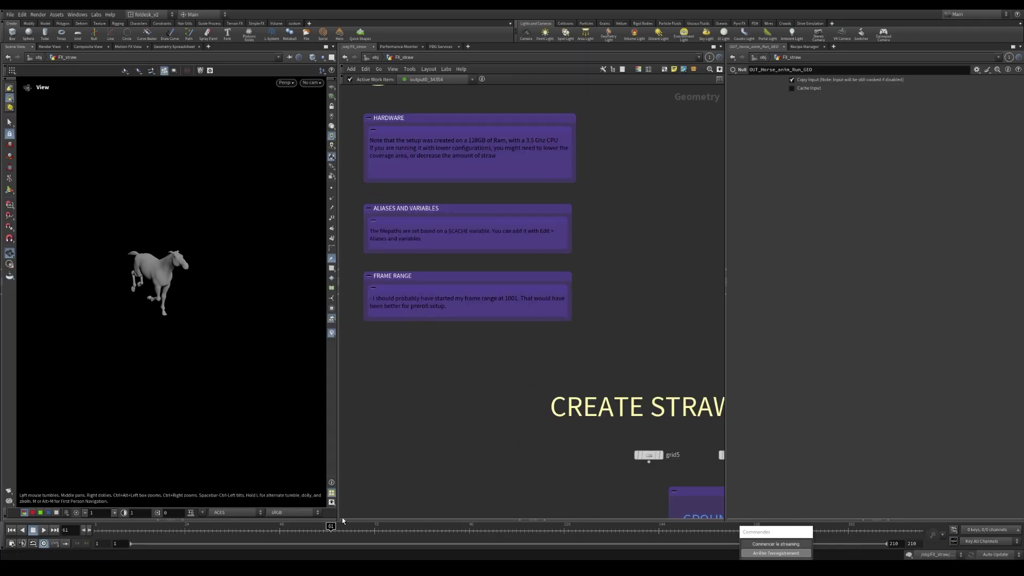
pyautogui.moveTo(263, 535); pyautogui.dragTo(91, 530)
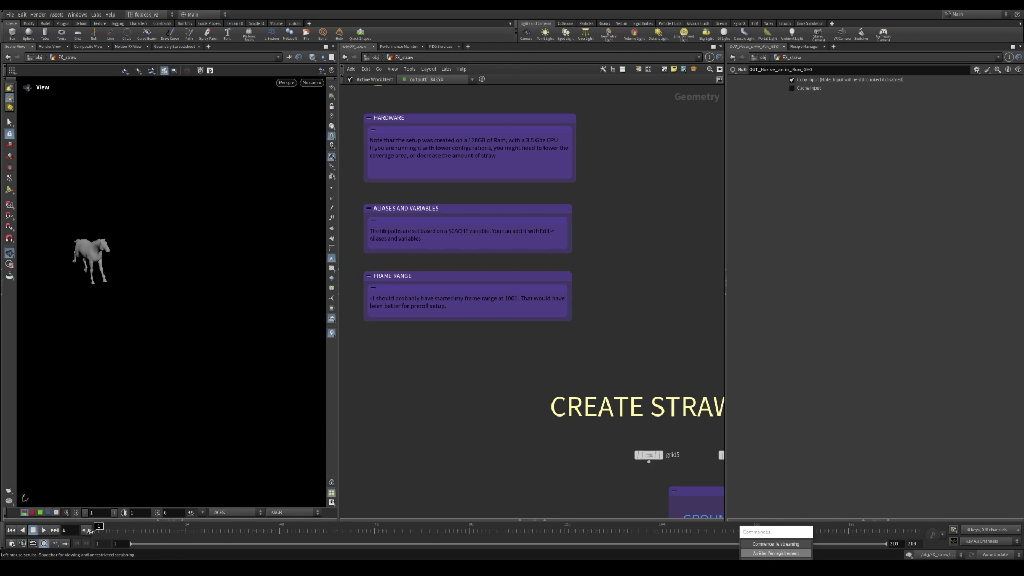
# Set the animation start frame to 1001 in the Global Animation Options and close them.
pyautogui.click(12, 543)
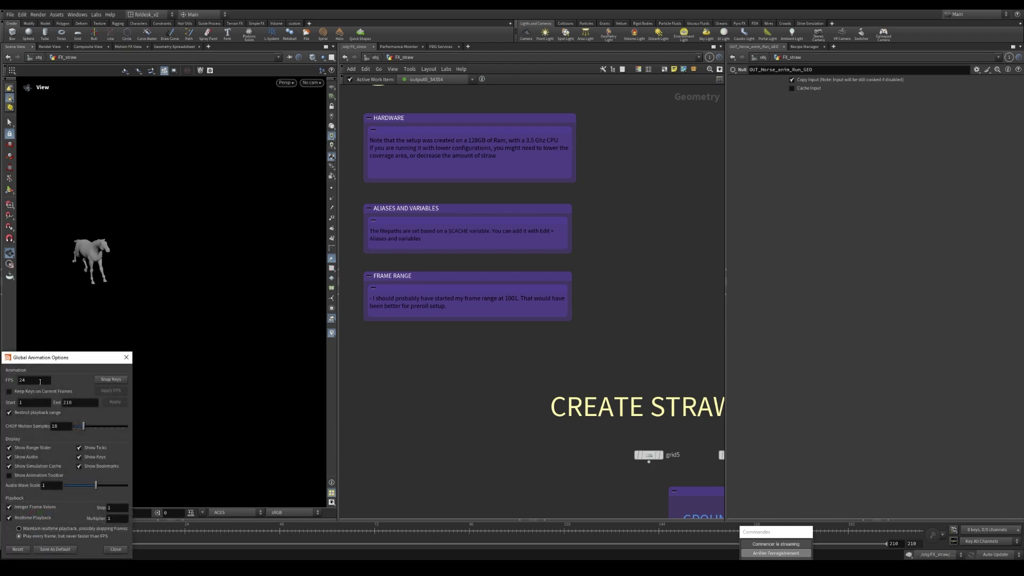
pyautogui.click(37, 403)
pyautogui.write('1001')
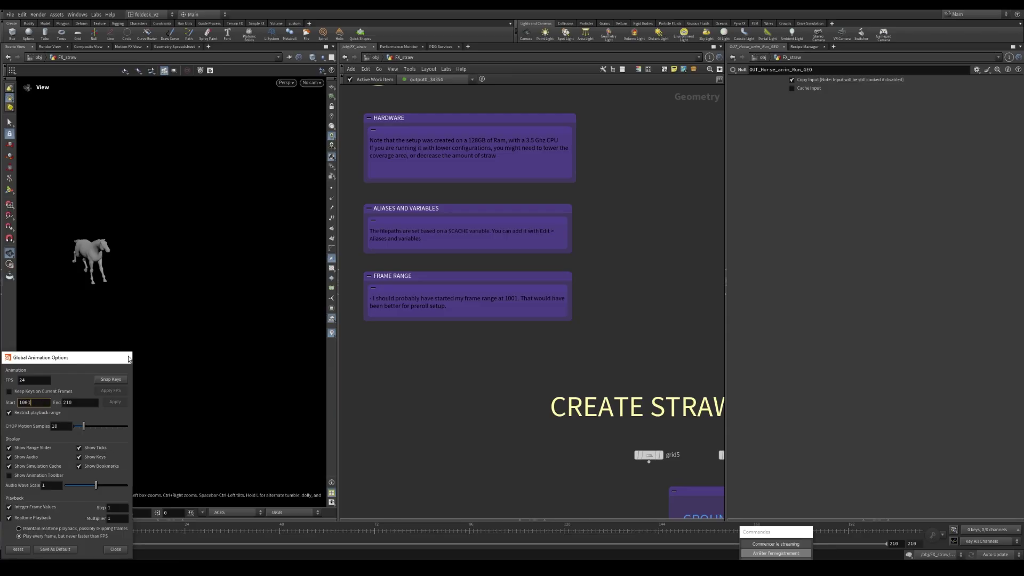
pyautogui.click(129, 358)
# Survey the STRAW, CRAG ANIM and HORSE ANIM network sections and return to the CREATE STRAW section.
pyautogui.scroll(-10, 544, 311)
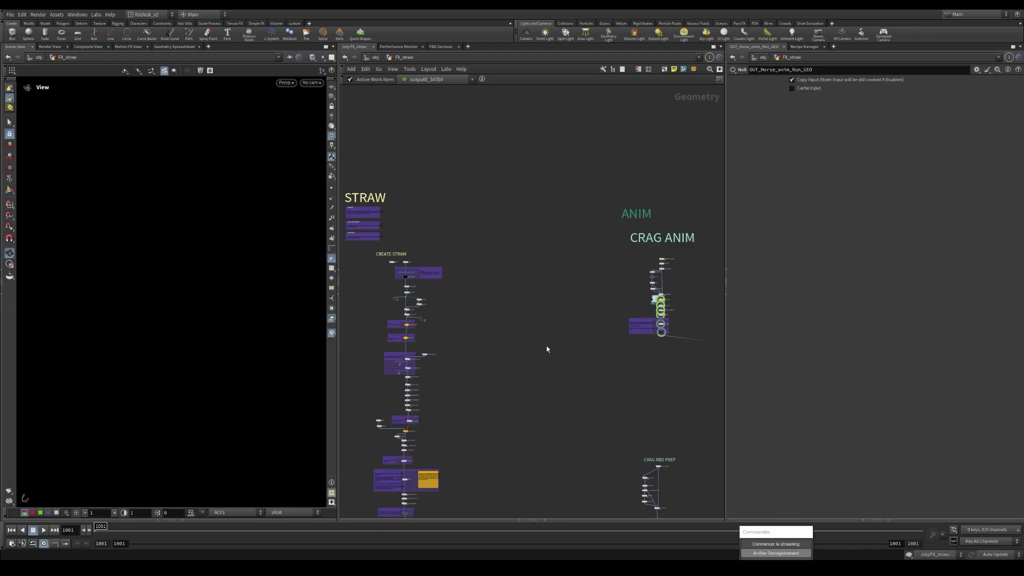
pyautogui.scroll(-3, 545, 347)
pyautogui.moveTo(556, 377); pyautogui.dragTo(505, 301, button='middle')
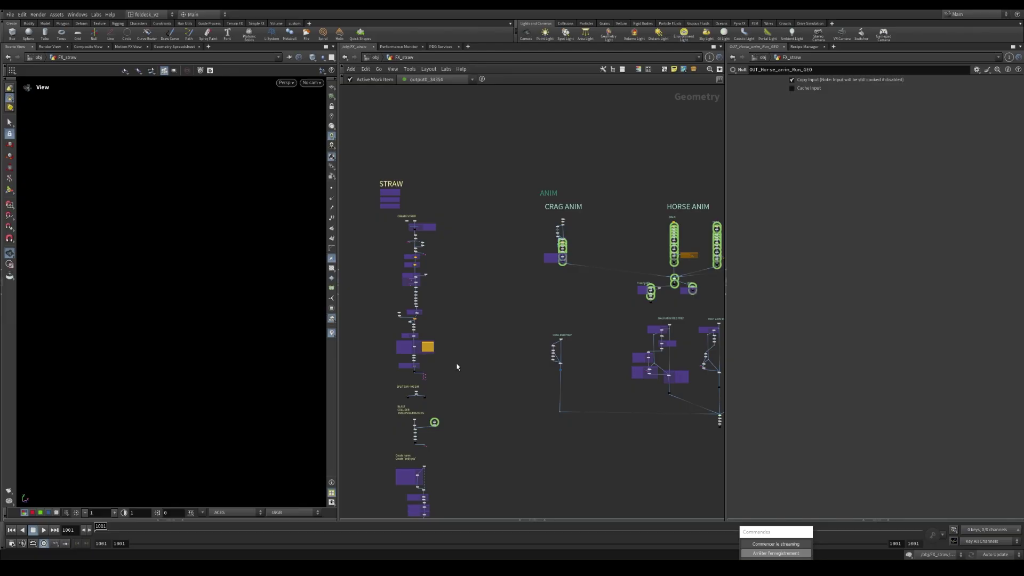
pyautogui.scroll(4, 469, 371)
pyautogui.scroll(-3, 491, 377)
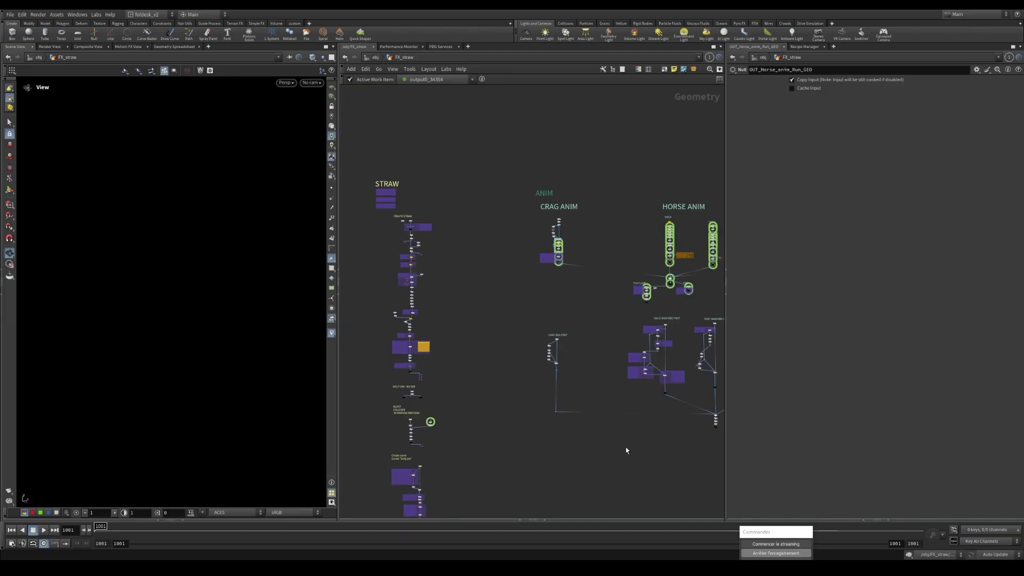
pyautogui.scroll(8, 379, 196)
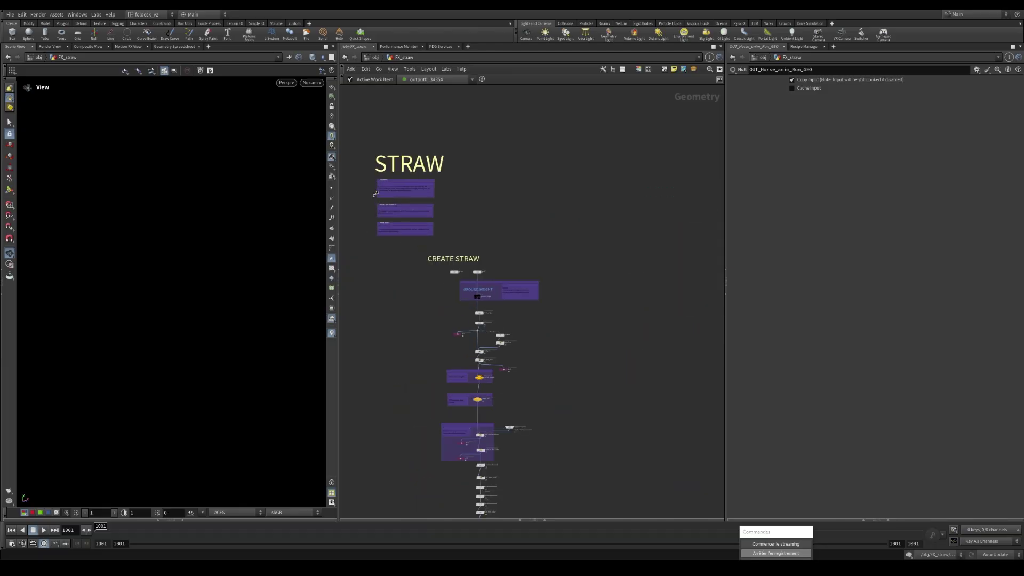
pyautogui.scroll(2, 404, 269)
pyautogui.scroll(-2, 431, 354)
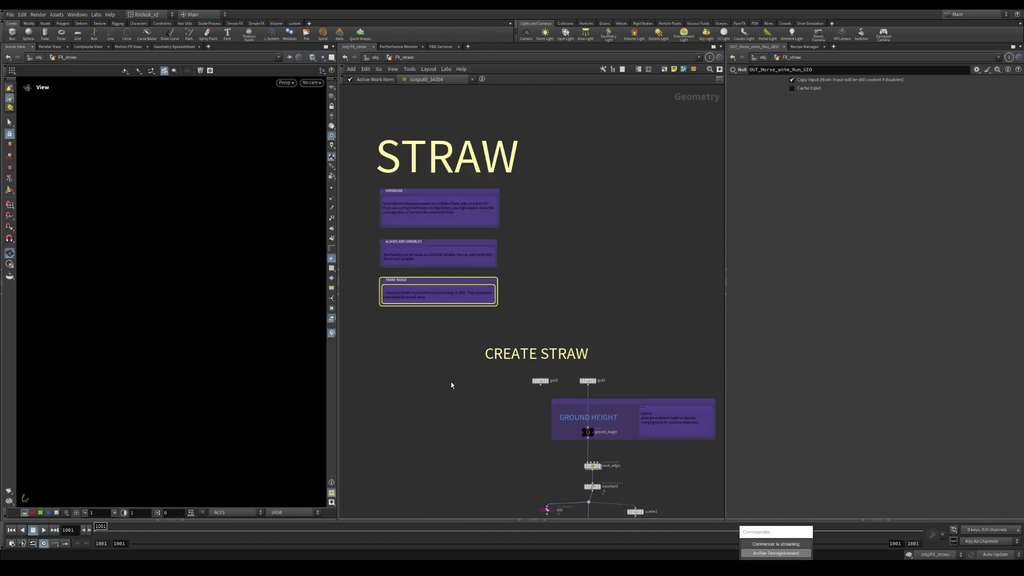
pyautogui.moveTo(504, 353); pyautogui.dragTo(435, 276, button='middle')
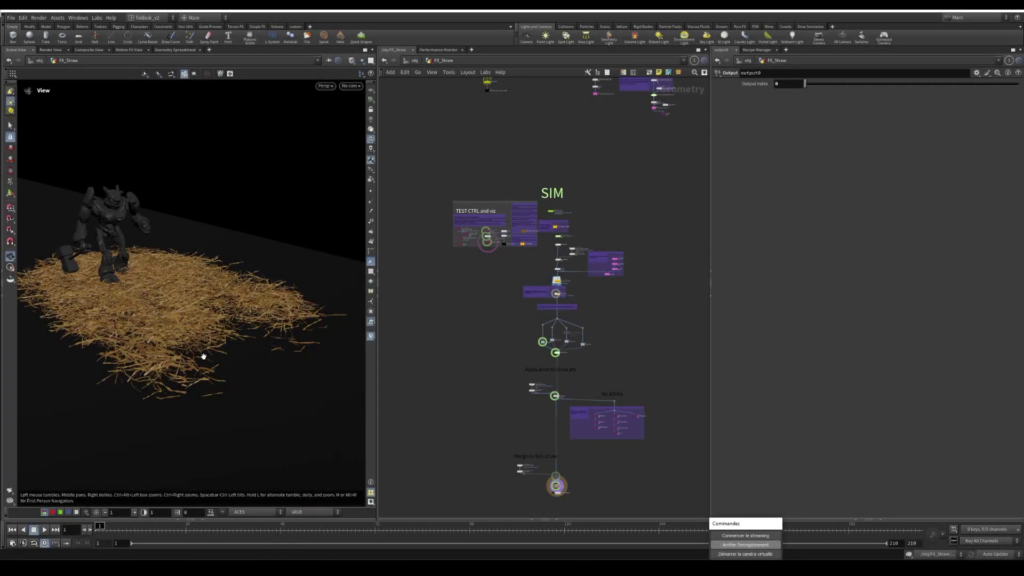
# Display the active3 color node in the Viz attribs section to visualize the active attribute on the straw.
pyautogui.moveTo(183, 342); pyautogui.dragTo(194, 319)
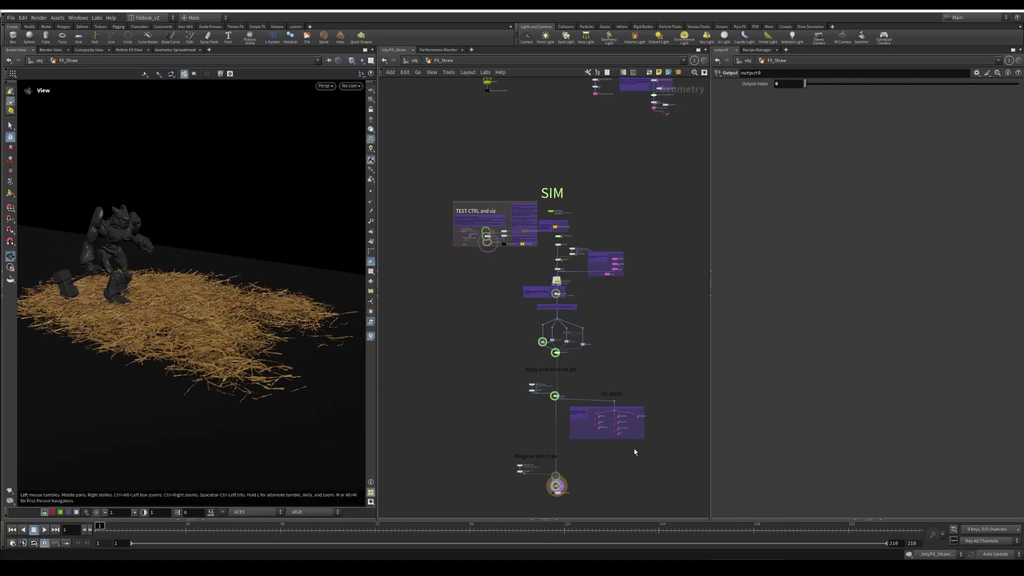
pyautogui.scroll(6, 619, 433)
pyautogui.scroll(3, 617, 438)
pyautogui.click(614, 437)
pyautogui.click(620, 434)
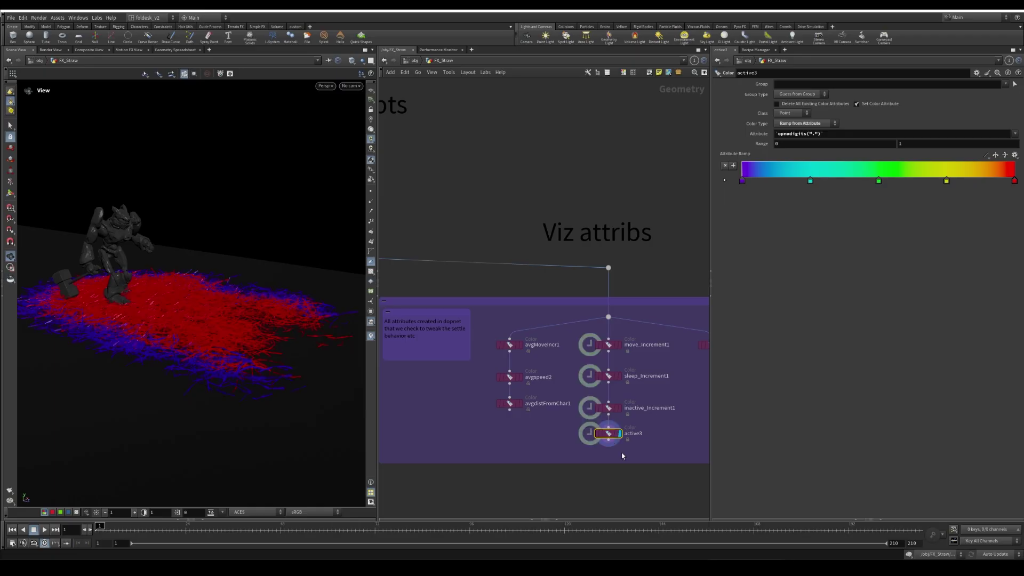
# Scrub to frame 166 and examine the active and inactive straw around the character from close up.
pyautogui.moveTo(196, 316); pyautogui.dragTo(189, 322)
pyautogui.moveTo(527, 532); pyautogui.dragTo(750, 536)
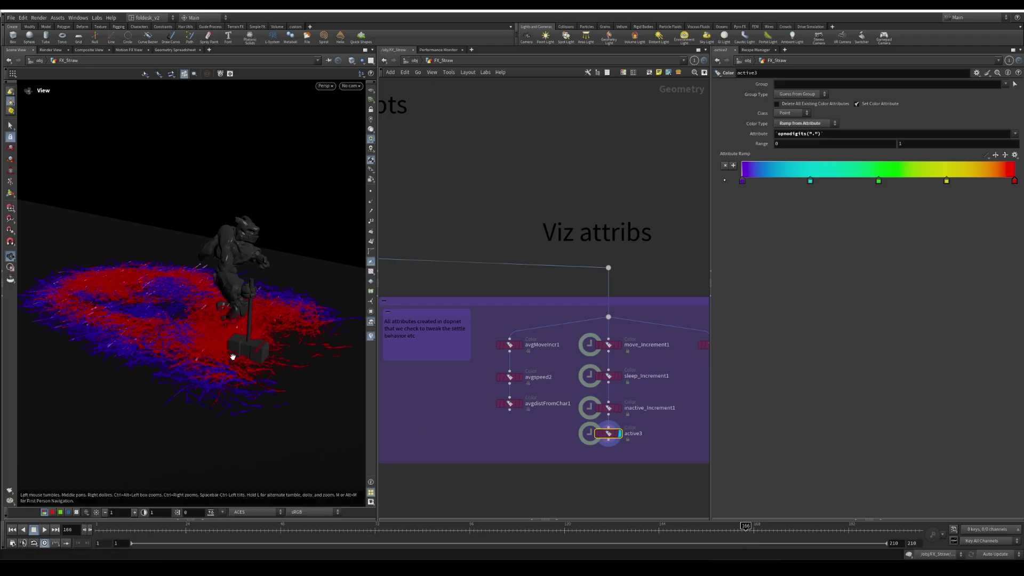
pyautogui.moveTo(168, 319); pyautogui.dragTo(179, 339)
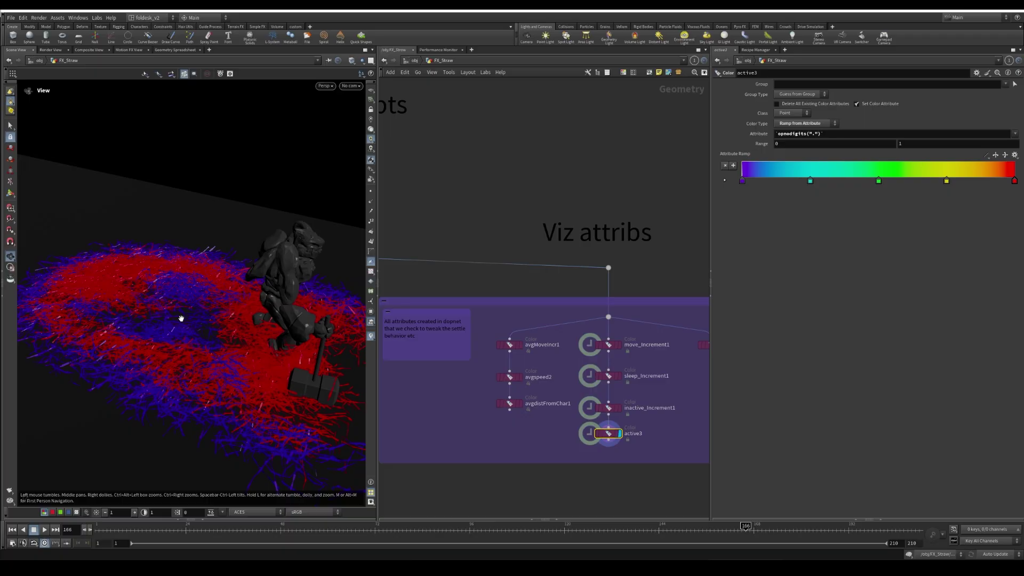
pyautogui.moveTo(162, 288); pyautogui.dragTo(274, 241, button='right')
pyautogui.moveTo(235, 277); pyautogui.dragTo(213, 286)
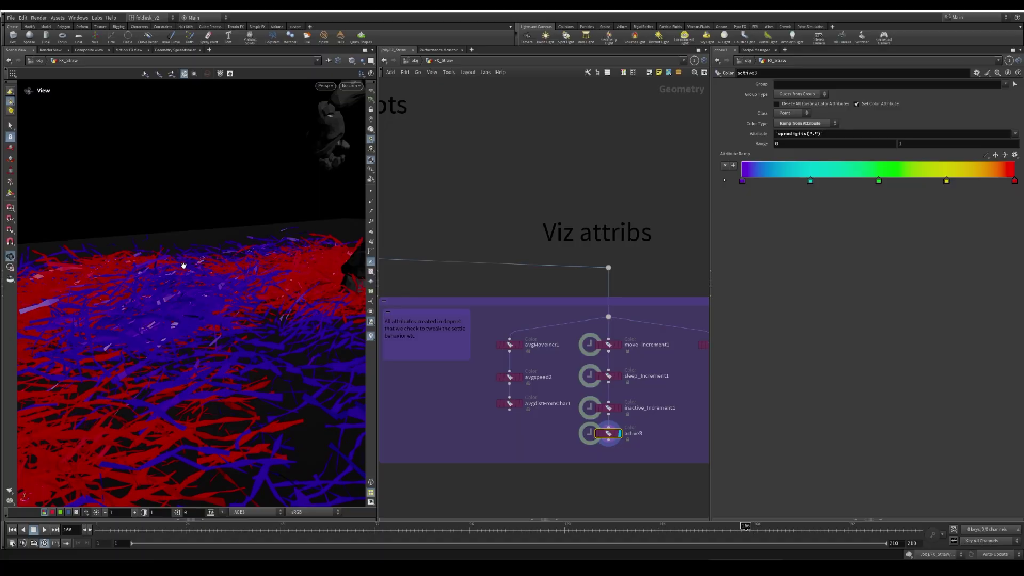
pyautogui.moveTo(236, 291); pyautogui.dragTo(279, 336)
pyautogui.moveTo(267, 347); pyautogui.dragTo(299, 402)
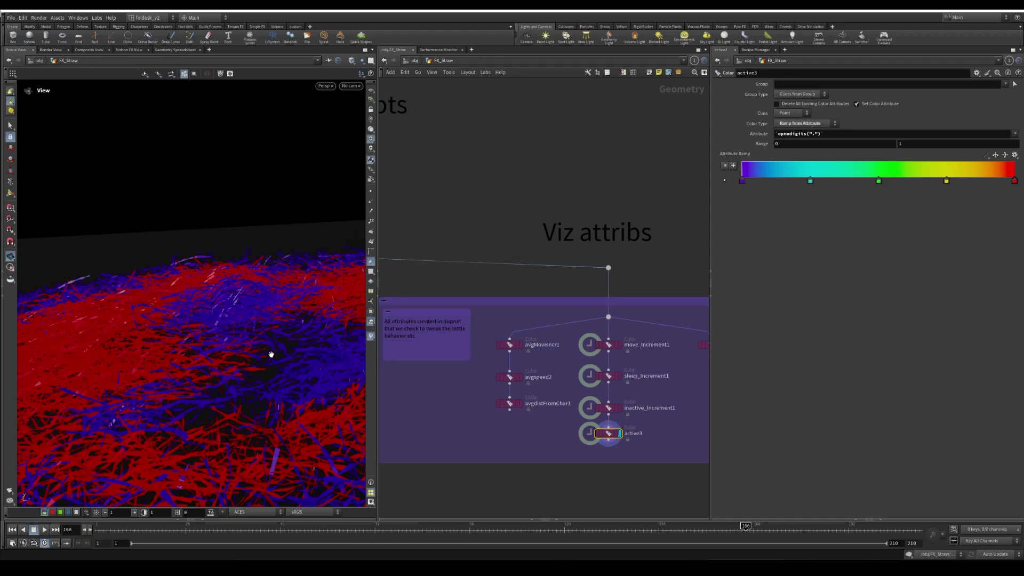
pyautogui.moveTo(271, 354); pyautogui.dragTo(217, 359)
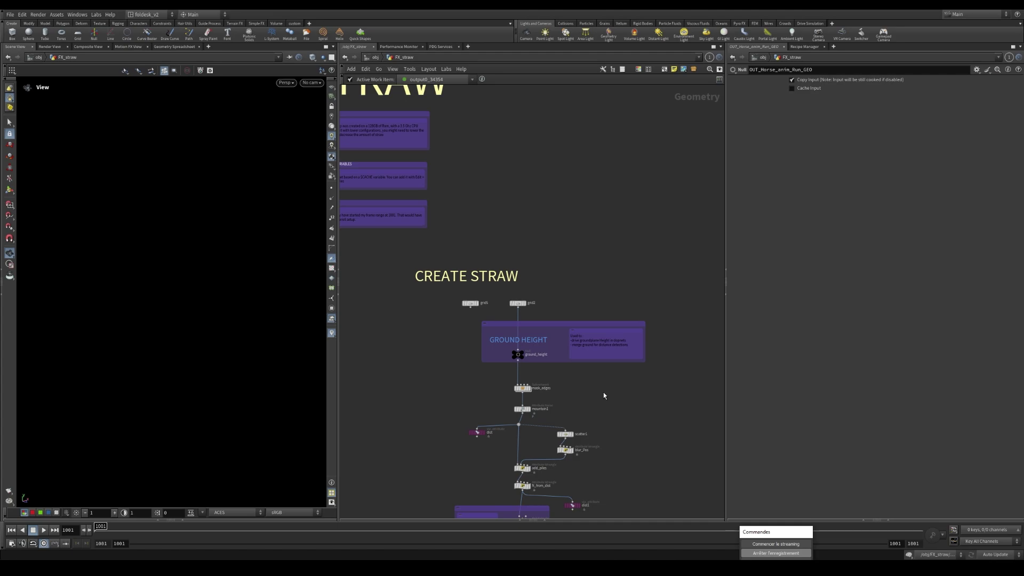
# Review the network layout from the CREATE STRAW section down to the SETTLE SIM, APPLY SETTLE POS and INTERACTION SIM sections.
pyautogui.press('h')
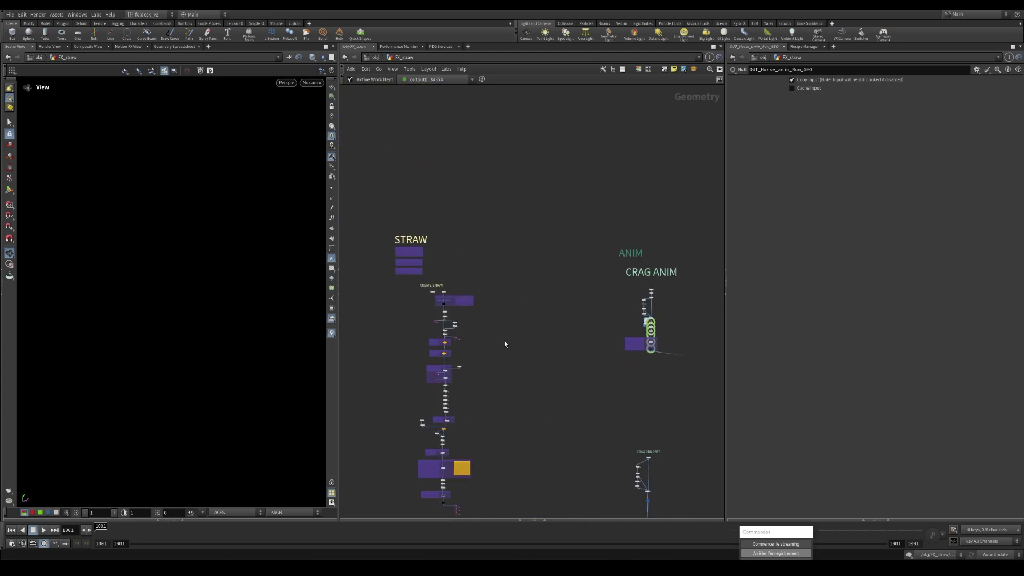
pyautogui.scroll(3, 434, 314)
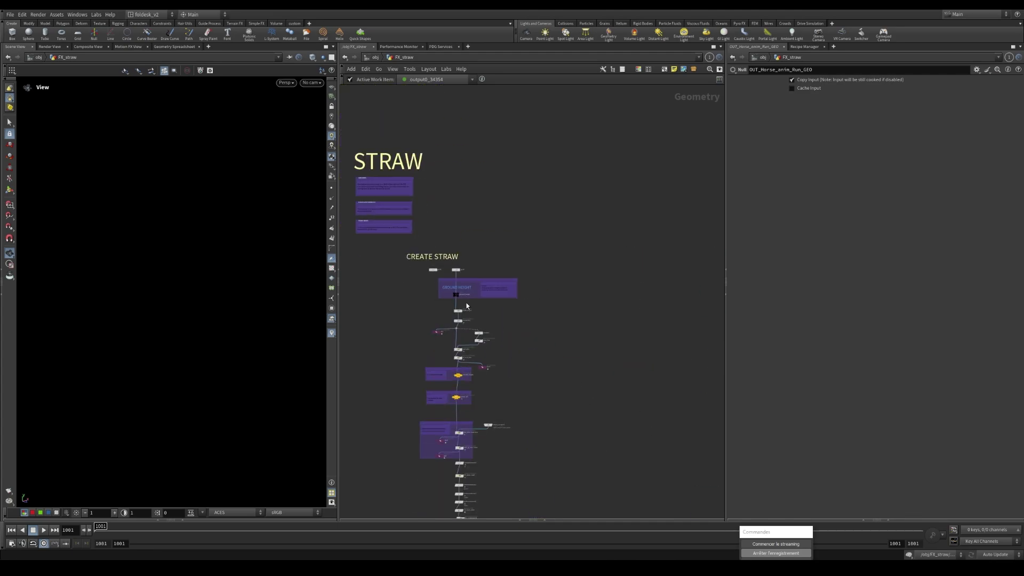
pyautogui.scroll(3, 457, 298)
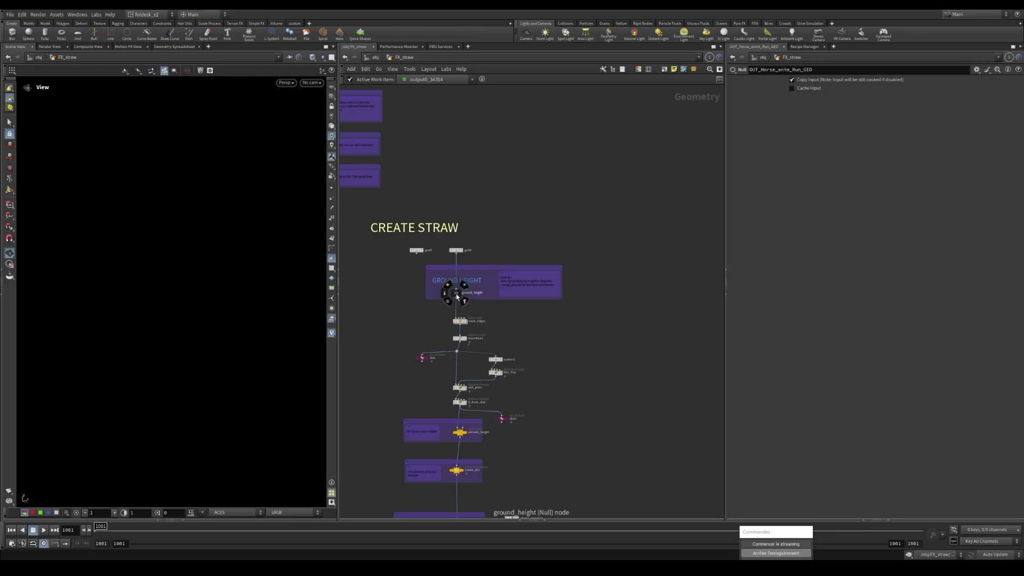
pyautogui.press('h')
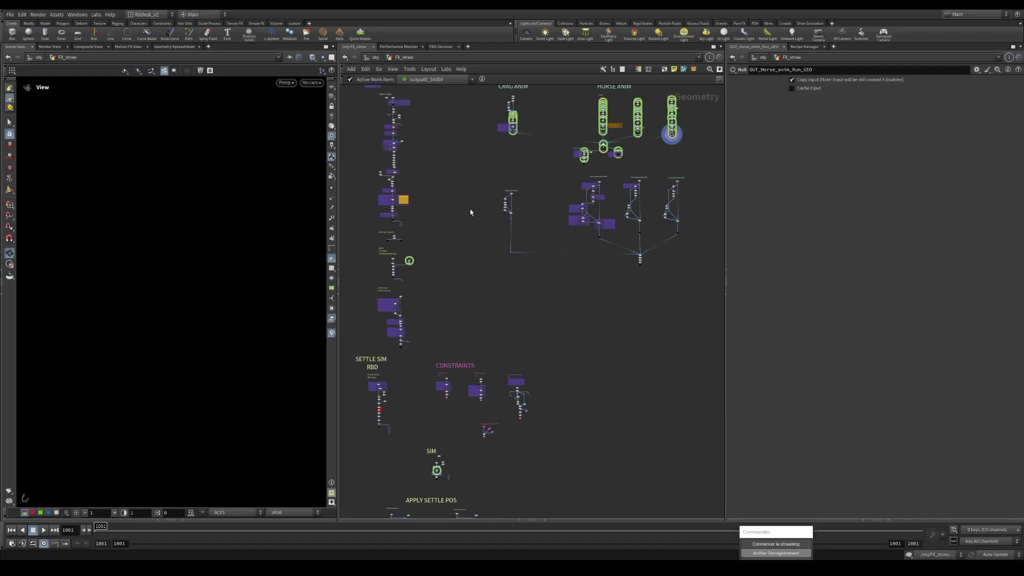
pyautogui.moveTo(465, 420); pyautogui.dragTo(524, 364, button='middle')
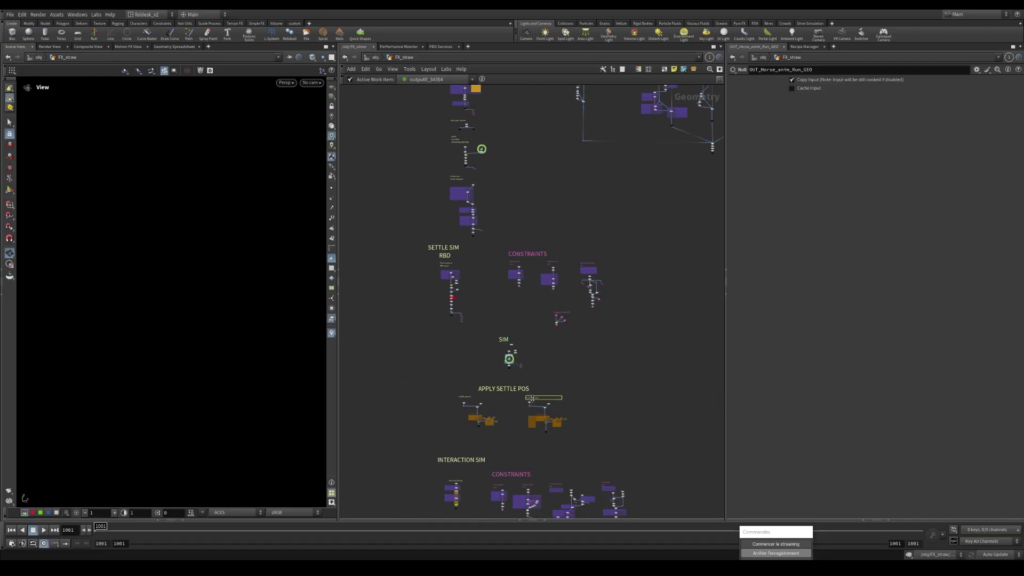
pyautogui.scroll(-1, 508, 342)
pyautogui.moveTo(514, 161); pyautogui.dragTo(584, 398, button='middle')
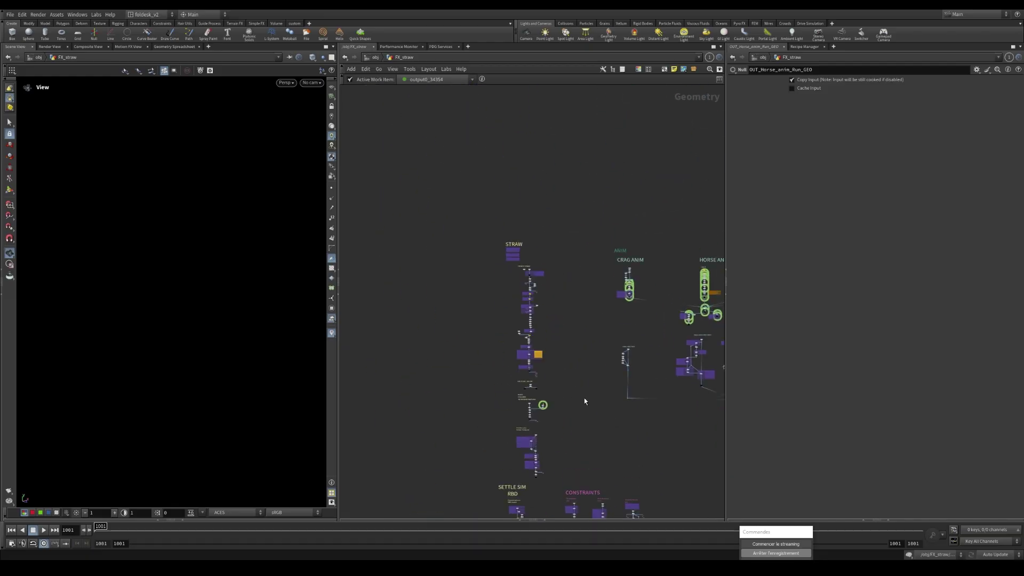
# Display the grid2 node in the CREATE STRAW section and inspect the ground plane.
pyautogui.scroll(8, 546, 275)
pyautogui.scroll(2, 476, 252)
pyautogui.click(488, 256)
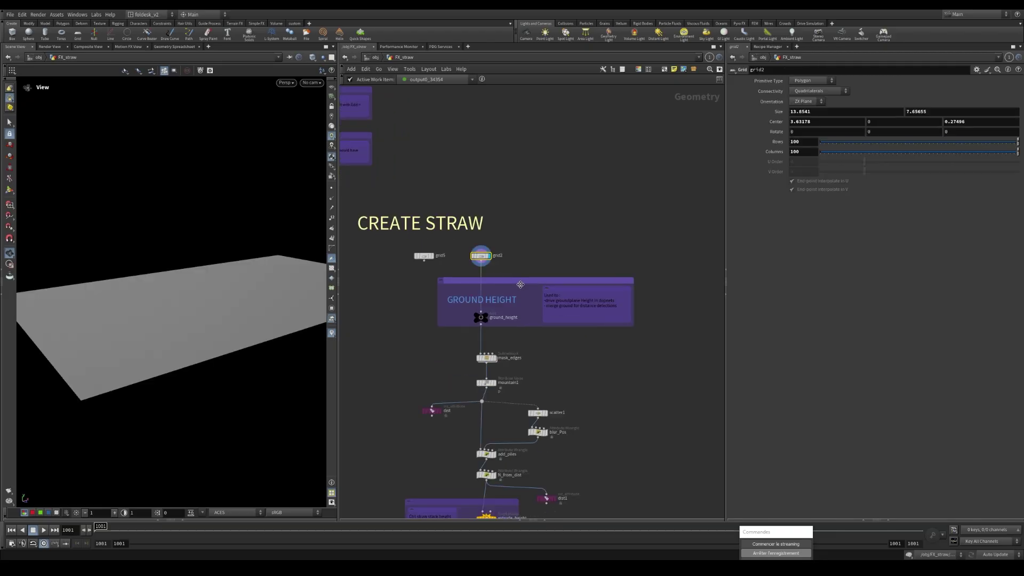
pyautogui.press('Escape')
pyautogui.moveTo(229, 282); pyautogui.dragTo(210, 307)
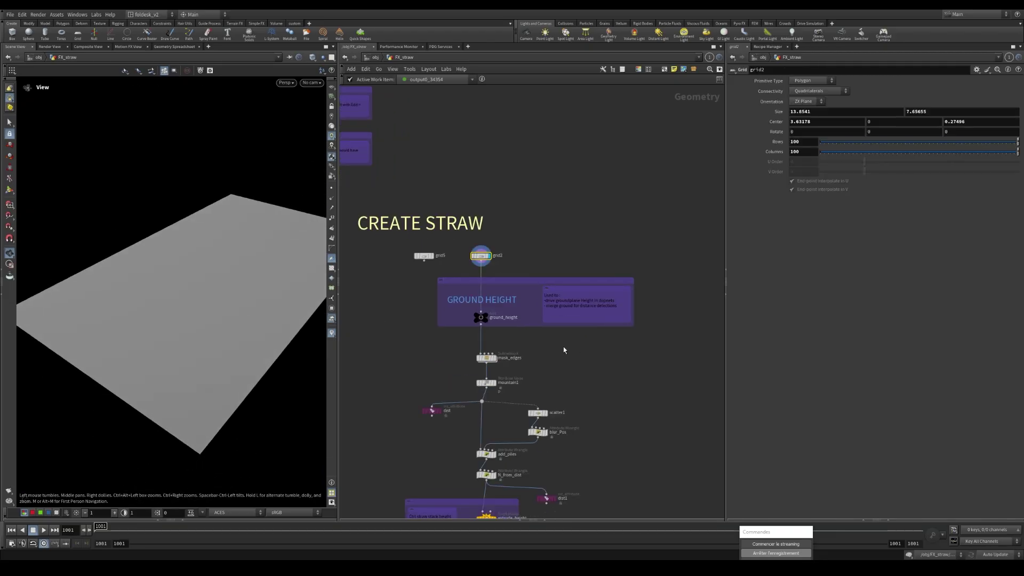
# Select the ground_height null and examine its point expression along with the GROUND HEIGHT note.
pyautogui.scroll(2, 481, 318)
pyautogui.click(481, 319)
pyautogui.scroll(-1, 483, 241)
pyautogui.scroll(1, 488, 229)
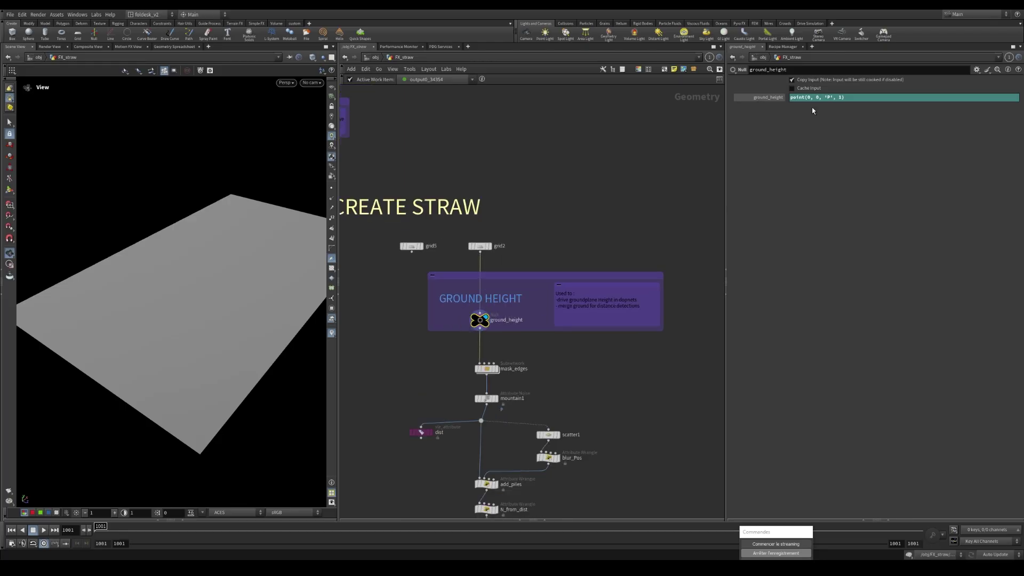
pyautogui.moveTo(649, 388); pyautogui.dragTo(631, 344, button='middle')
pyautogui.moveTo(555, 339); pyautogui.dragTo(603, 287, button='middle')
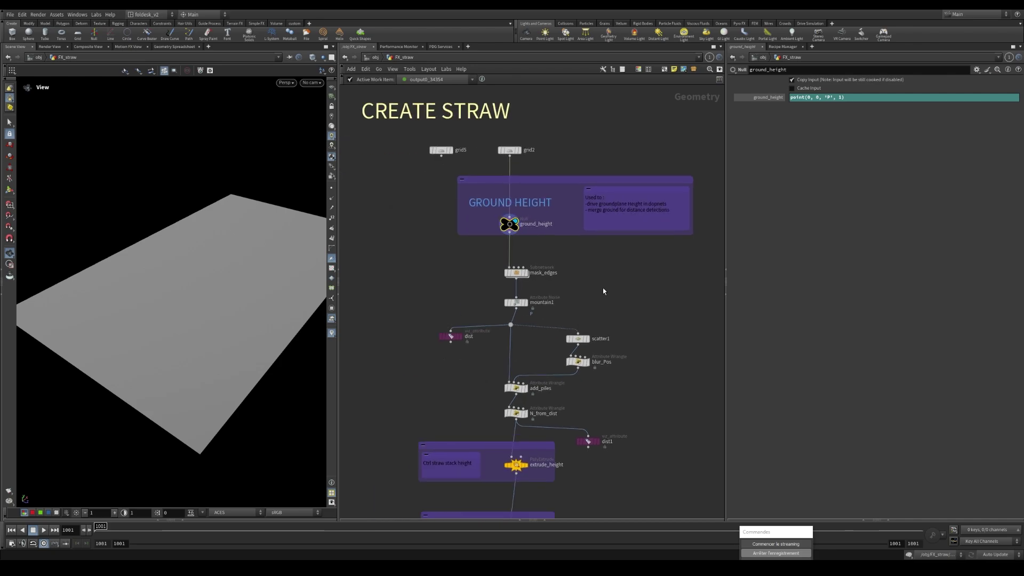
# Display the mask_edges subnetwork and view its source distance, destination distance and radius parameters.
pyautogui.scroll(1, 509, 268)
pyautogui.moveTo(516, 273)
pyautogui.scroll(1, 517, 275)
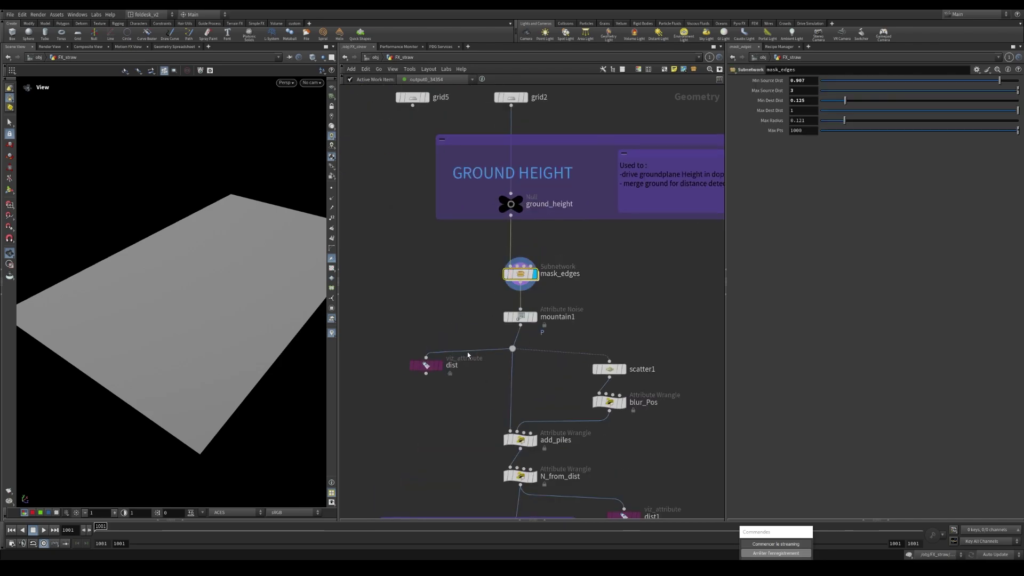
# Display the dist visualizer node and inspect the distance color ramp across the grid from several angles.
pyautogui.click(426, 366)
pyautogui.click(440, 366)
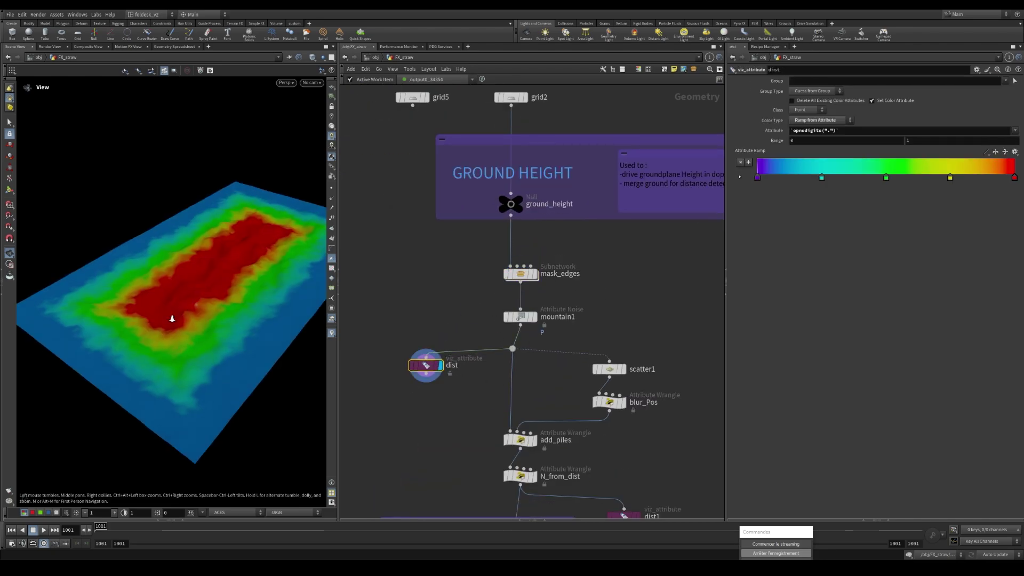
pyautogui.moveTo(171, 320); pyautogui.dragTo(110, 310)
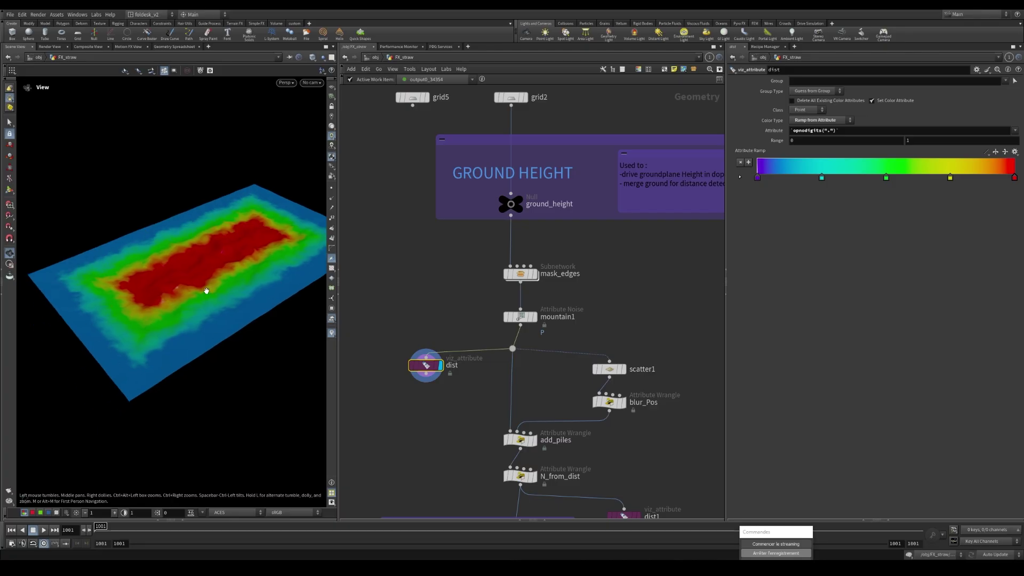
pyautogui.moveTo(207, 291); pyautogui.dragTo(201, 265)
pyautogui.scroll(1, 527, 281)
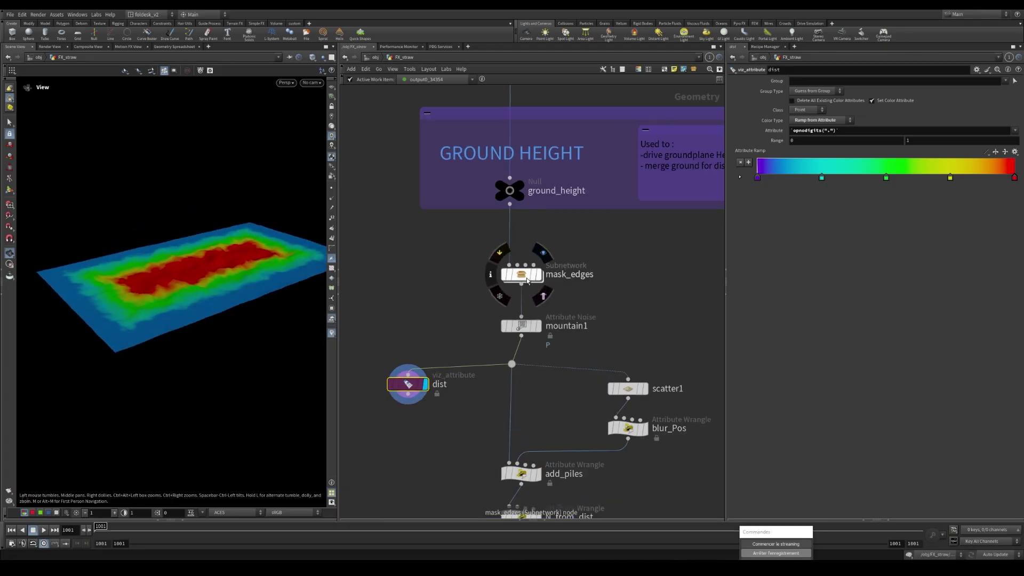
# Open the mask_edges subnetwork and display group12 and edgegroup_to_curve1 to inspect the border edges and their extracted curve.
pyautogui.doubleClick(526, 278)
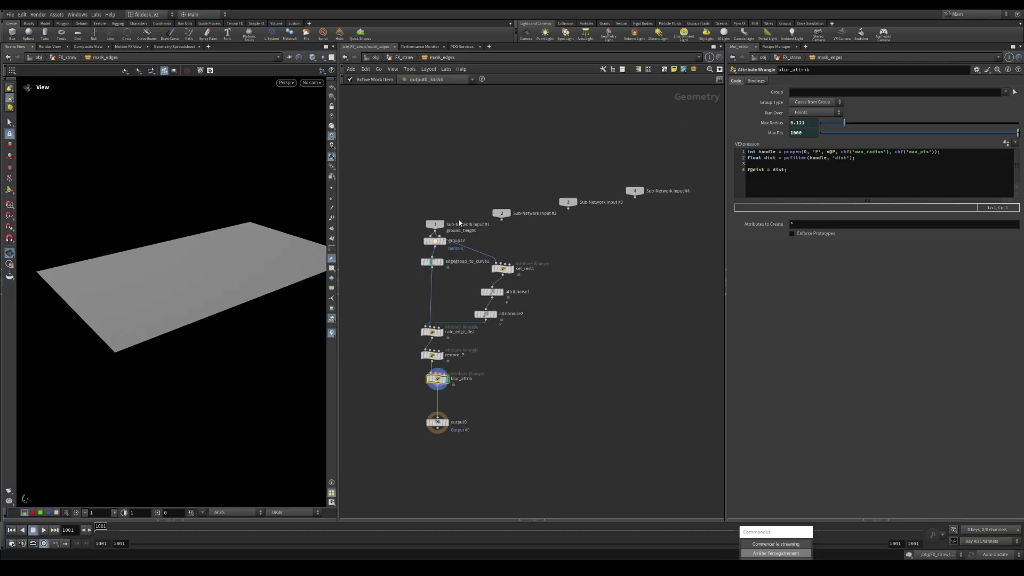
pyautogui.click(433, 234)
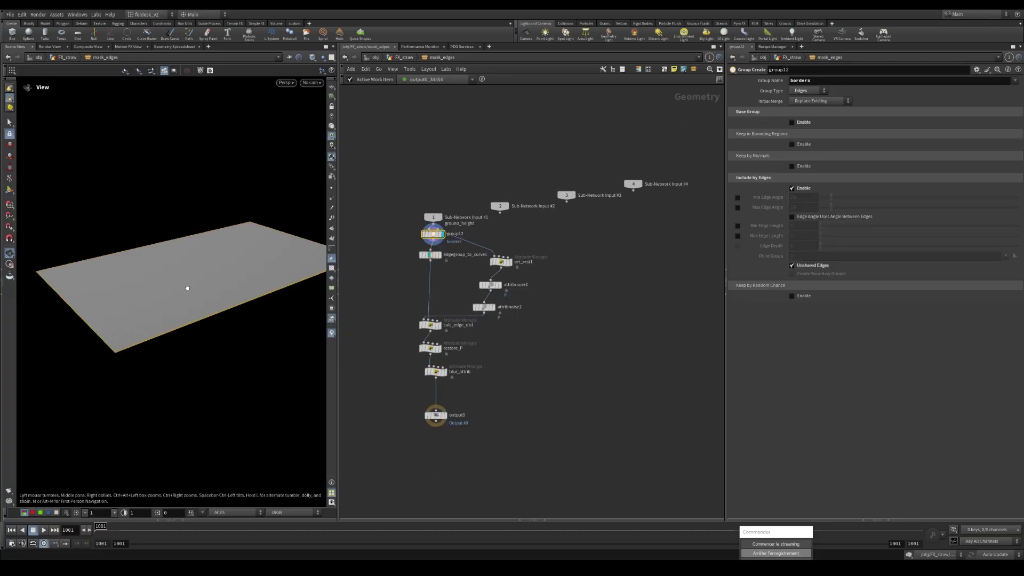
pyautogui.moveTo(187, 288); pyautogui.dragTo(220, 323)
pyautogui.scroll(2, 425, 255)
pyautogui.click(432, 254)
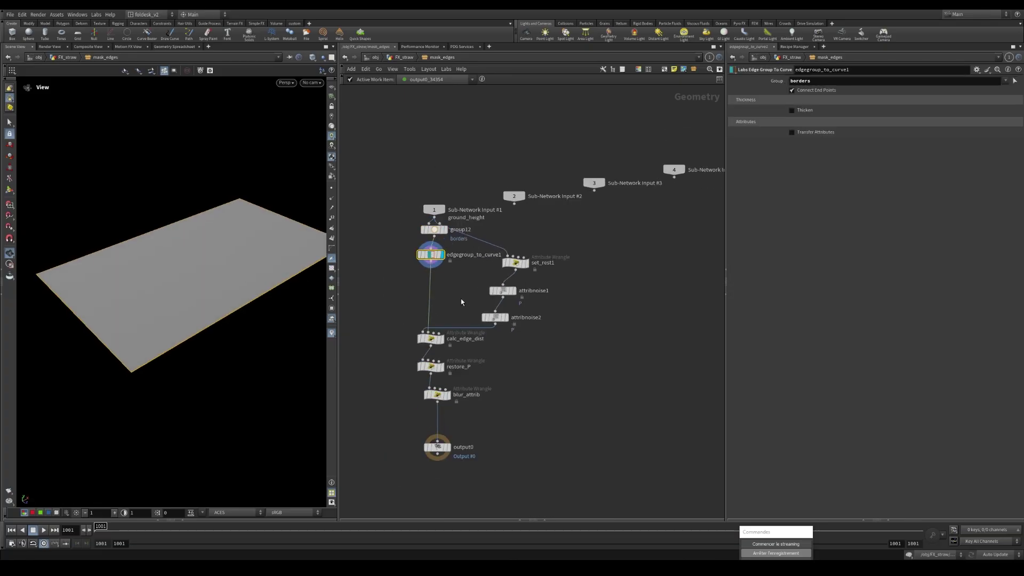
pyautogui.scroll(1, 424, 258)
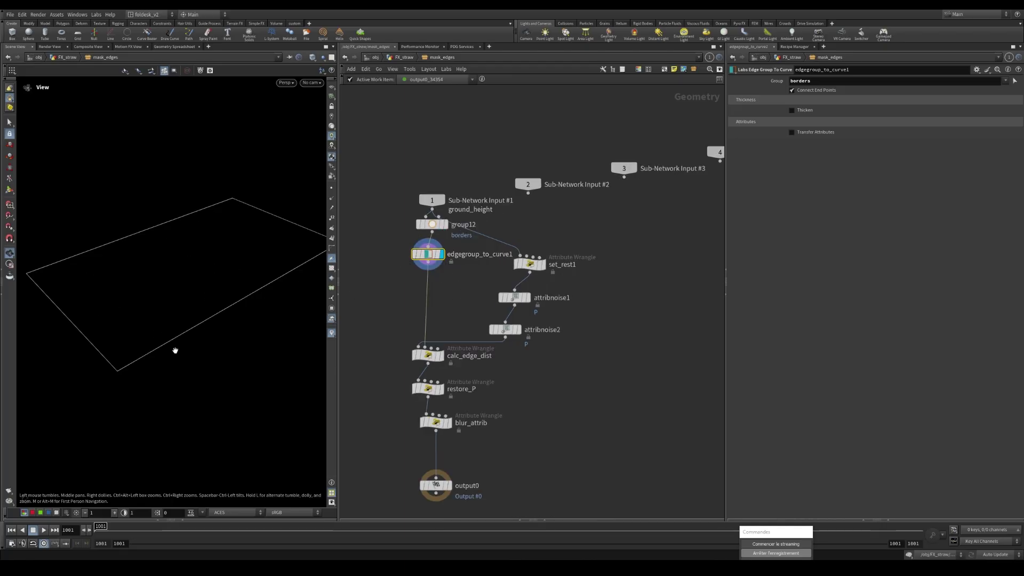
# Display set_rest1 and attribnoise1 to inspect the rest position and noise, and template attribnoise2 for comparison.
pyautogui.click(530, 263)
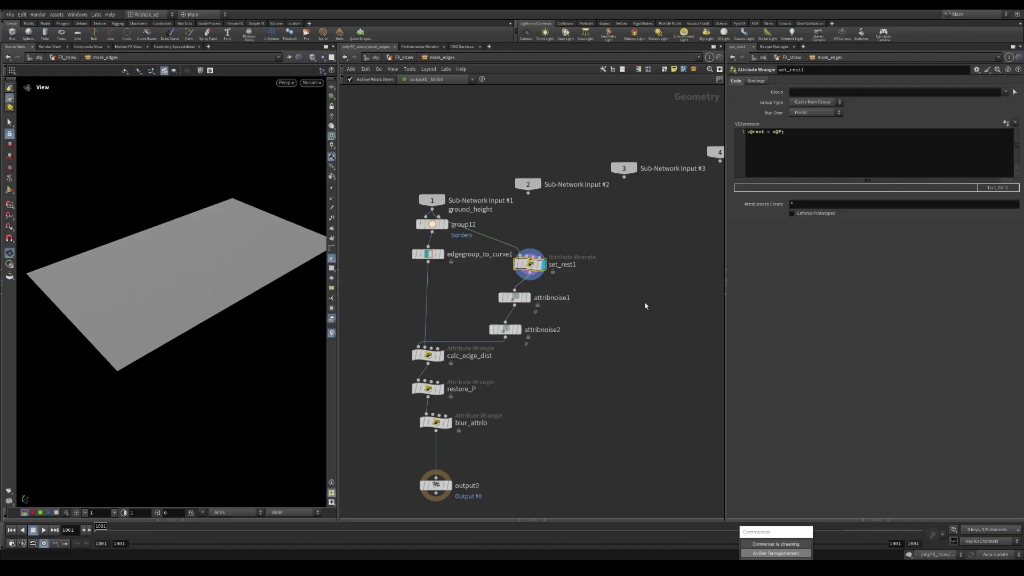
pyautogui.click(512, 295)
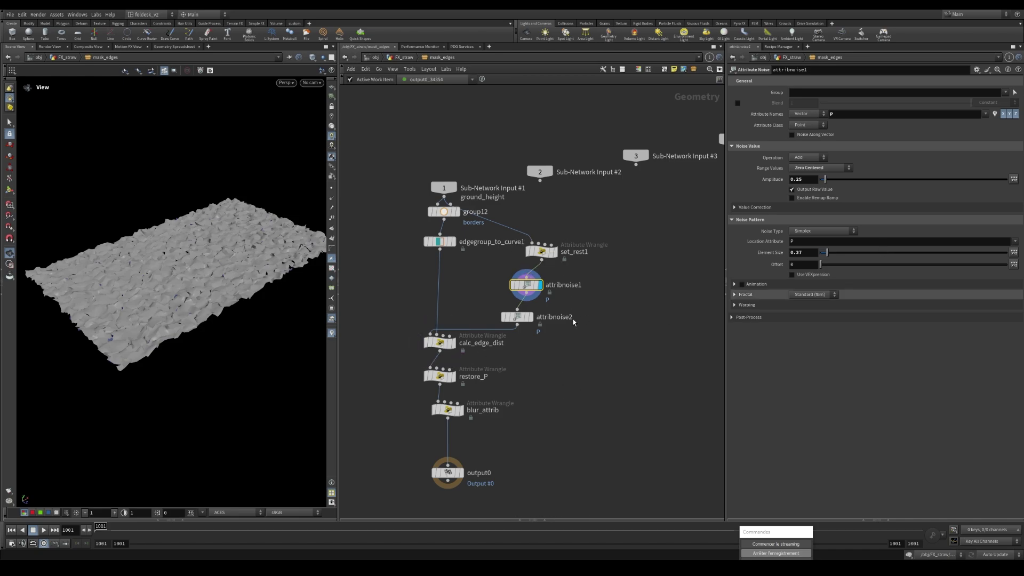
pyautogui.moveTo(487, 373); pyautogui.dragTo(495, 349, button='middle')
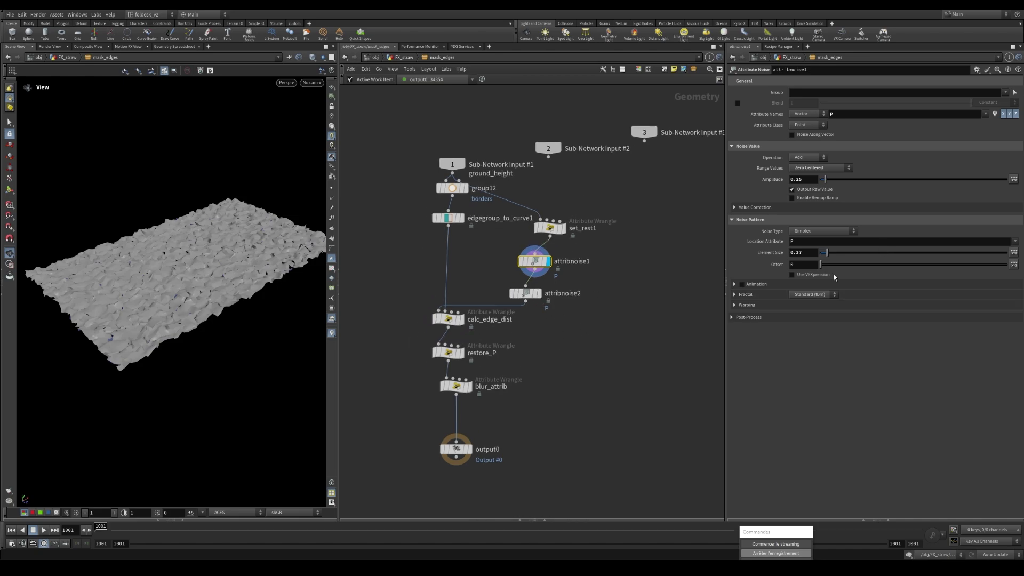
pyautogui.click(538, 292)
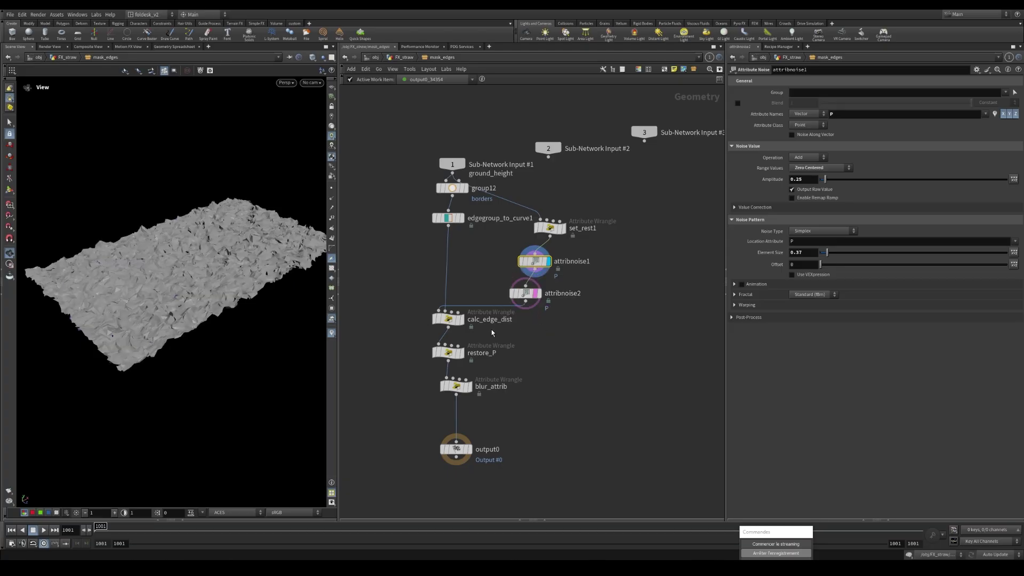
# Display the calc_edge_dist wrangle and widen the parameter area to examine its full distance expression.
pyautogui.click(449, 321)
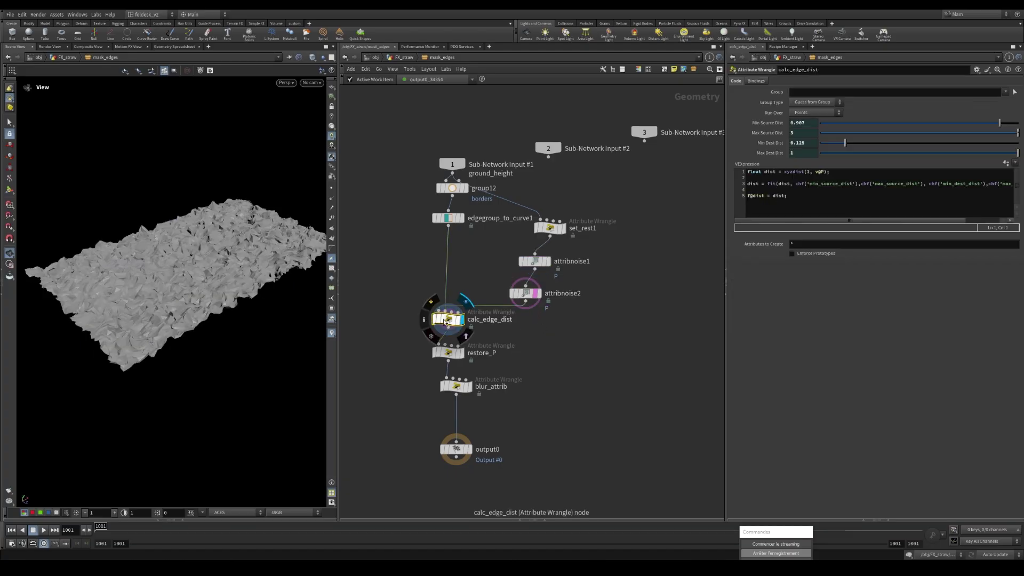
pyautogui.moveTo(726, 212); pyautogui.dragTo(651, 197)
pyautogui.moveTo(757, 171); pyautogui.dragTo(710, 171)
pyautogui.click(705, 209)
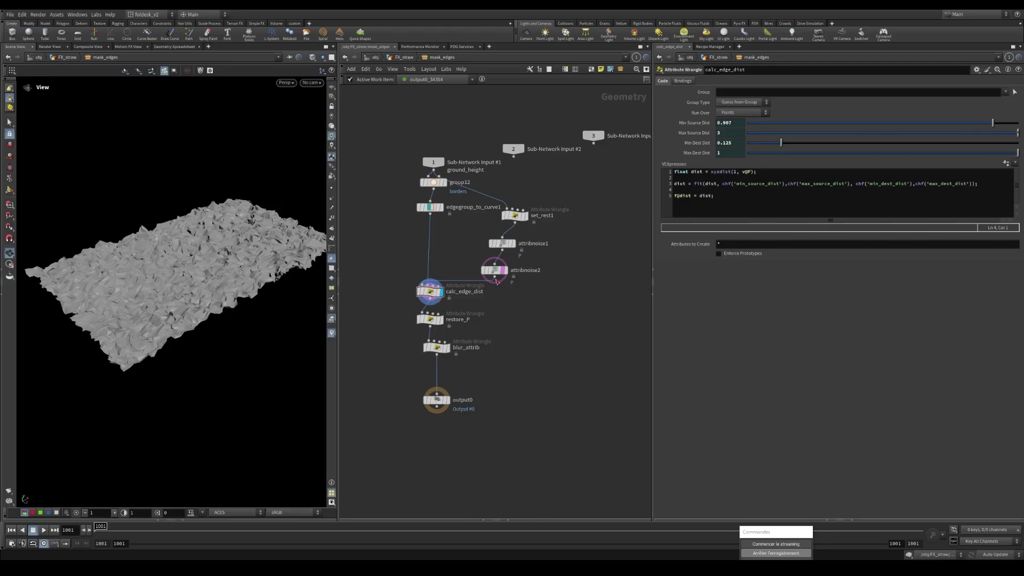
# Display attribnoise2 and edgegroup_to_curve1 to compare the noisy ground with the border curve feeding calc_edge_dist.
pyautogui.scroll(1, 530, 300)
pyautogui.click(499, 276)
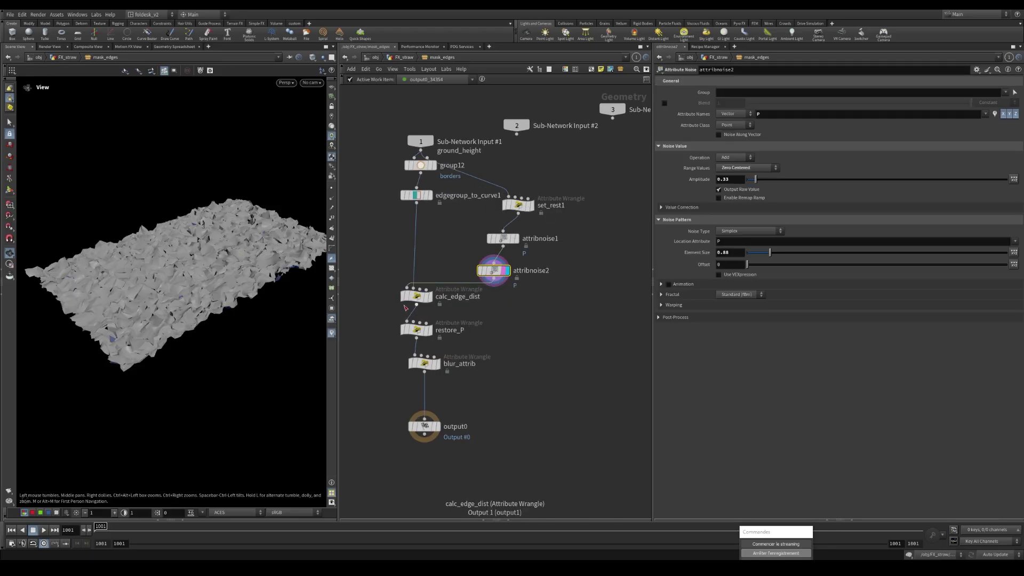
pyautogui.click(424, 195)
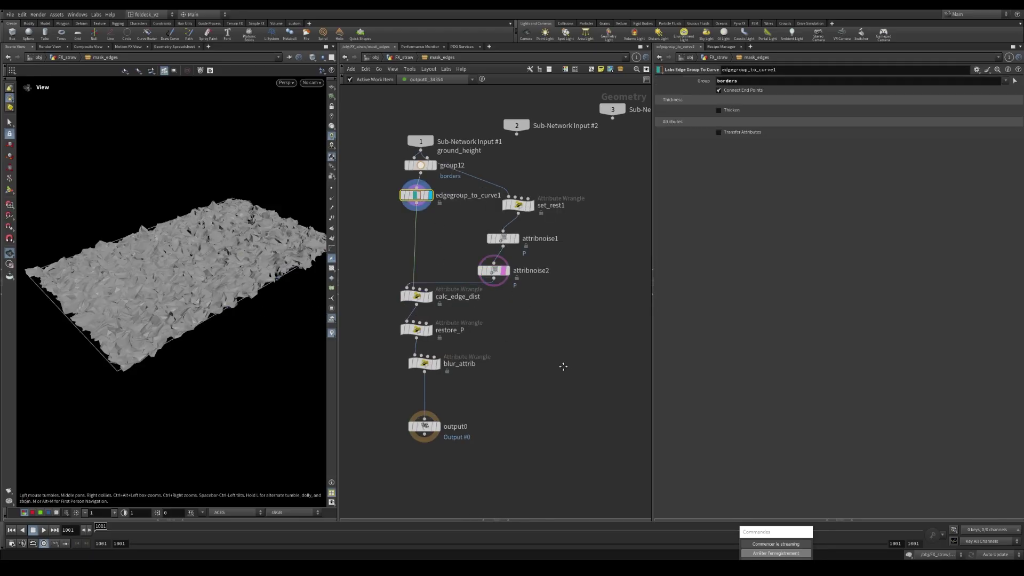
pyautogui.moveTo(564, 366); pyautogui.dragTo(568, 331, button='middle')
# Display calc_edge_dist and restore_P, remove the attribnoise2 template, and examine the expression restoring the rest position.
pyautogui.click(420, 260)
pyautogui.click(421, 295)
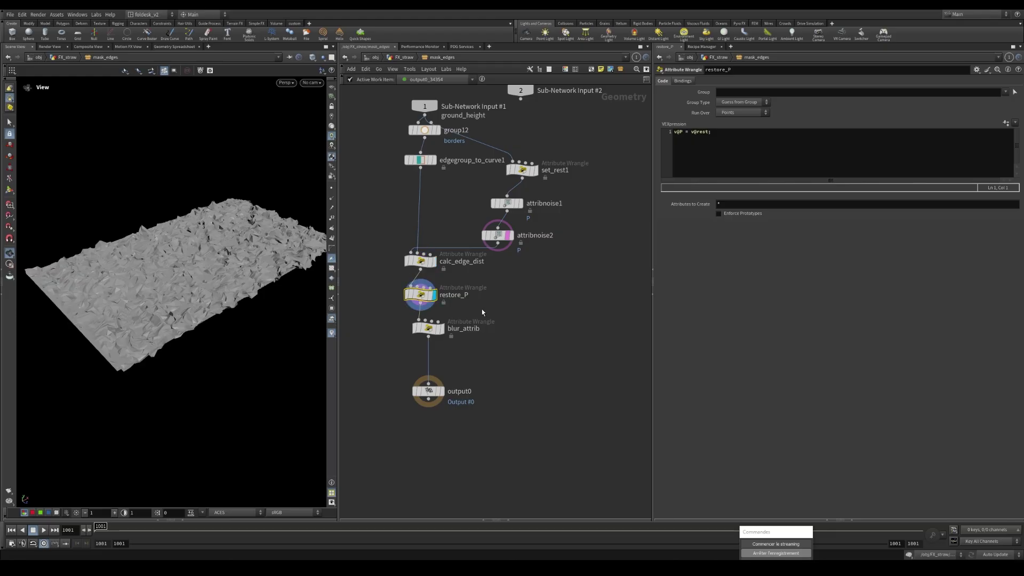
pyautogui.moveTo(482, 309); pyautogui.dragTo(517, 291, button='middle')
pyautogui.click(542, 217)
pyautogui.scroll(-1, 503, 276)
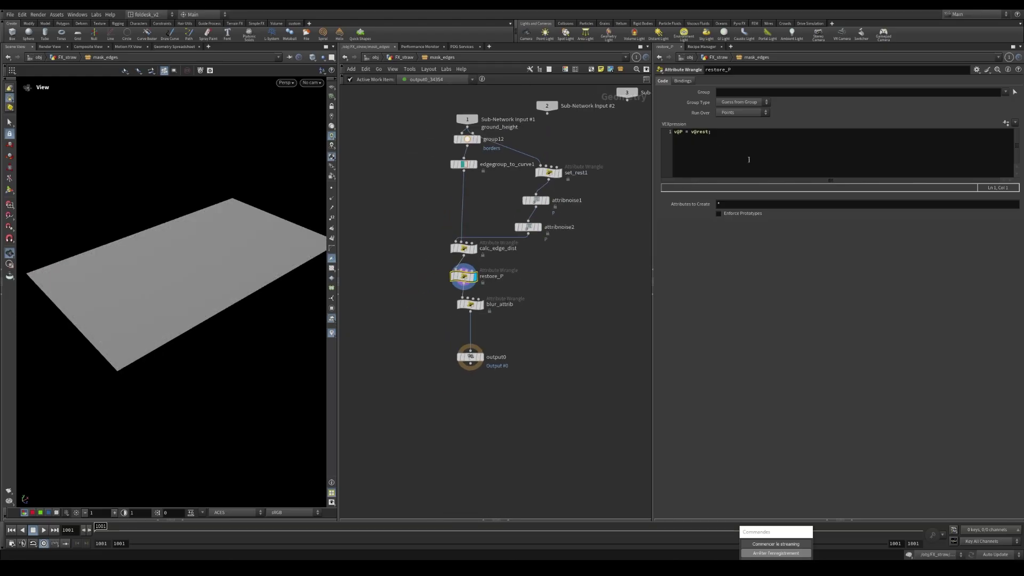
pyautogui.click(749, 159)
pyautogui.hotkey('ctrl', 'a')
pyautogui.click(697, 139)
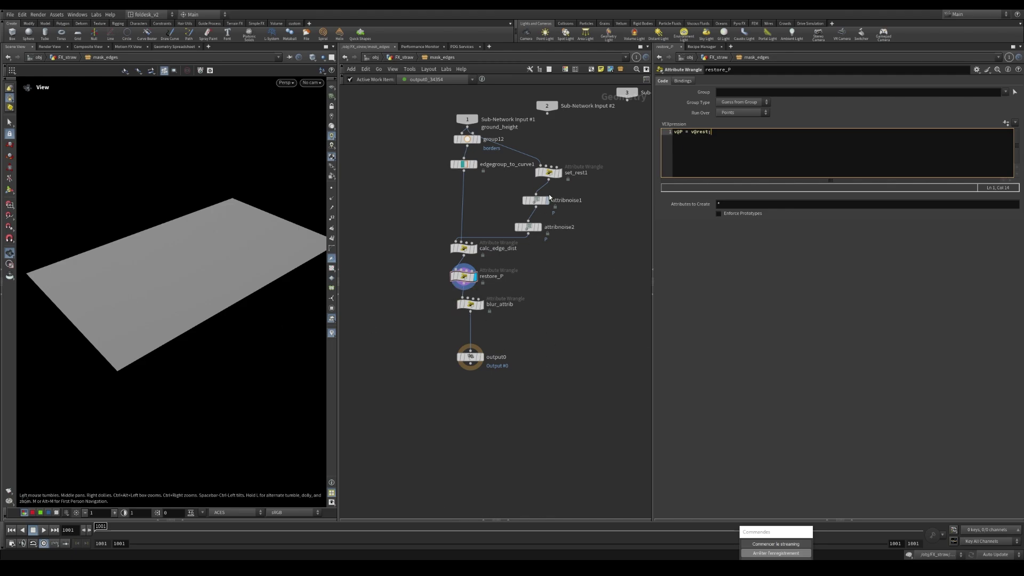
# Display the blur_attrib wrangle, return to the FX_straw level, and pin the scene view to that level.
pyautogui.moveTo(472, 307)
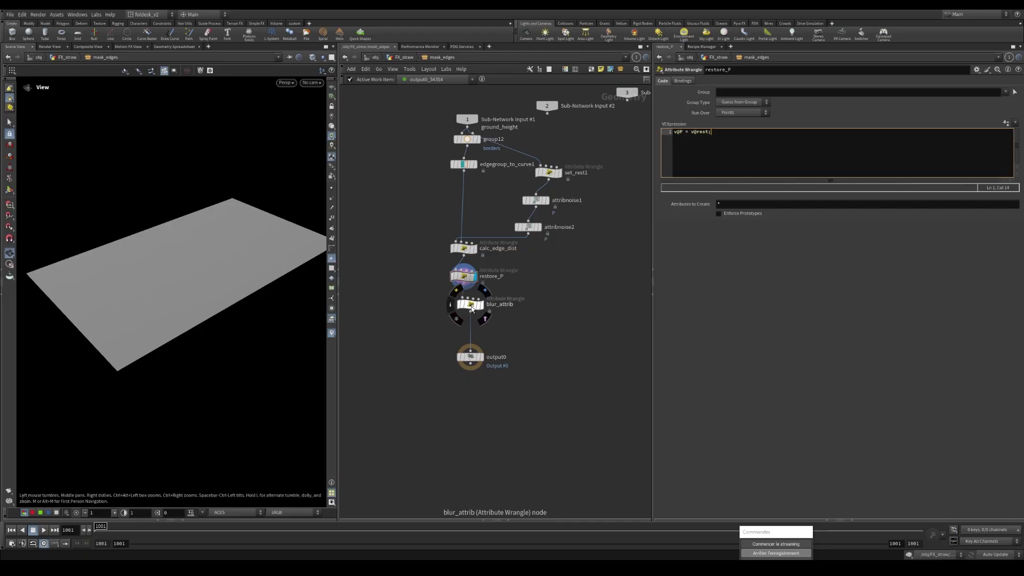
pyautogui.click(471, 307)
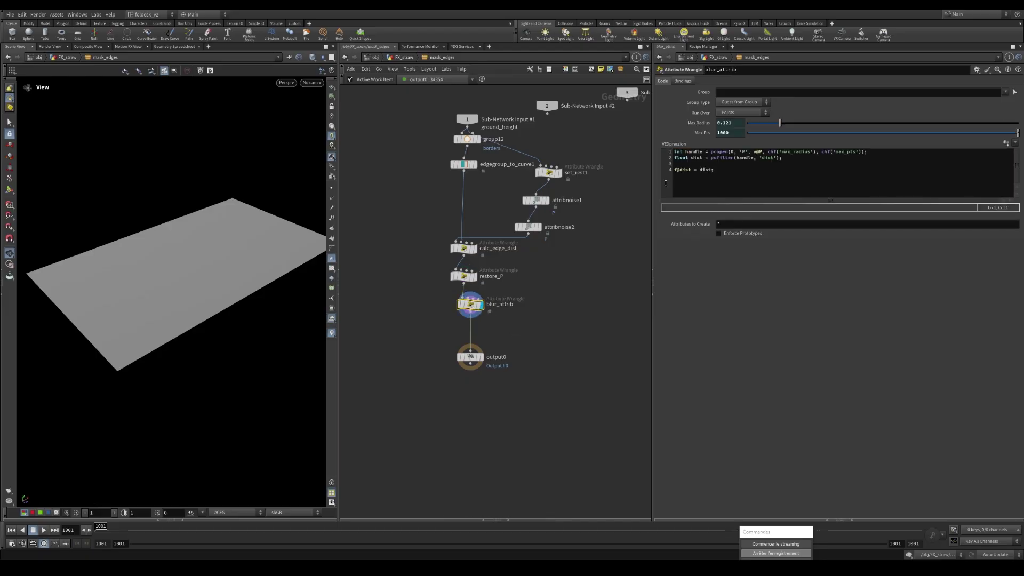
pyautogui.moveTo(471, 308)
pyautogui.press('u')
pyautogui.click(289, 60)
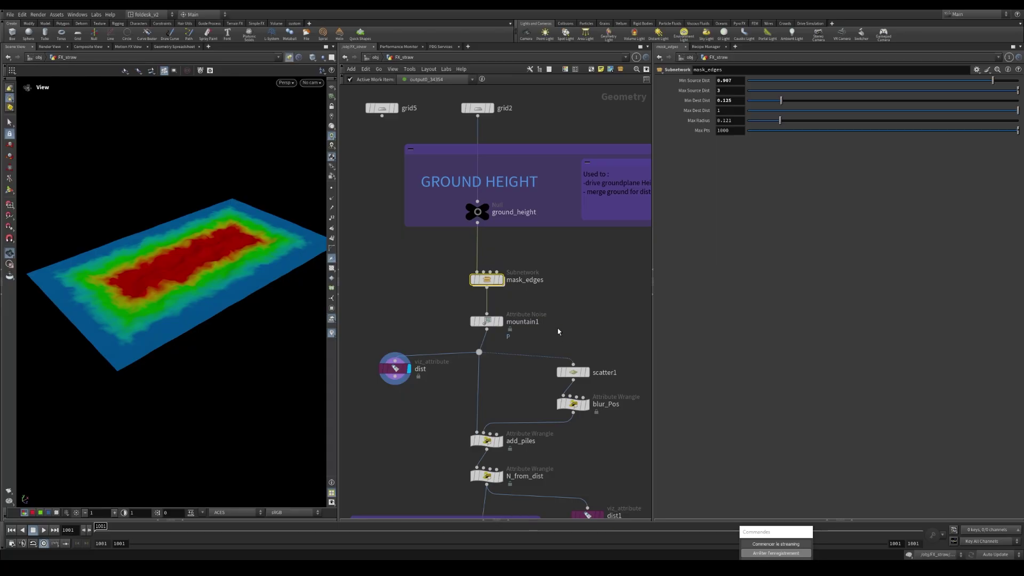
# Reopen mask_edges and toggle the bypass of blur_attrib to compare the distance ramp with and without blurring.
pyautogui.scroll(1, 487, 281)
pyautogui.doubleClick(487, 280)
pyautogui.scroll(1, 480, 309)
pyautogui.click(487, 302)
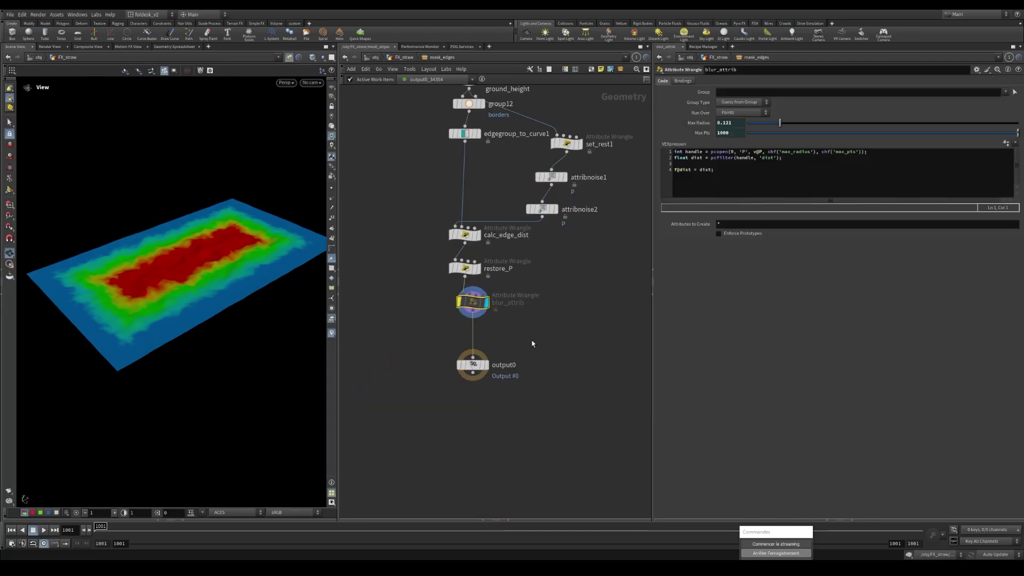
pyautogui.scroll(1, 484, 302)
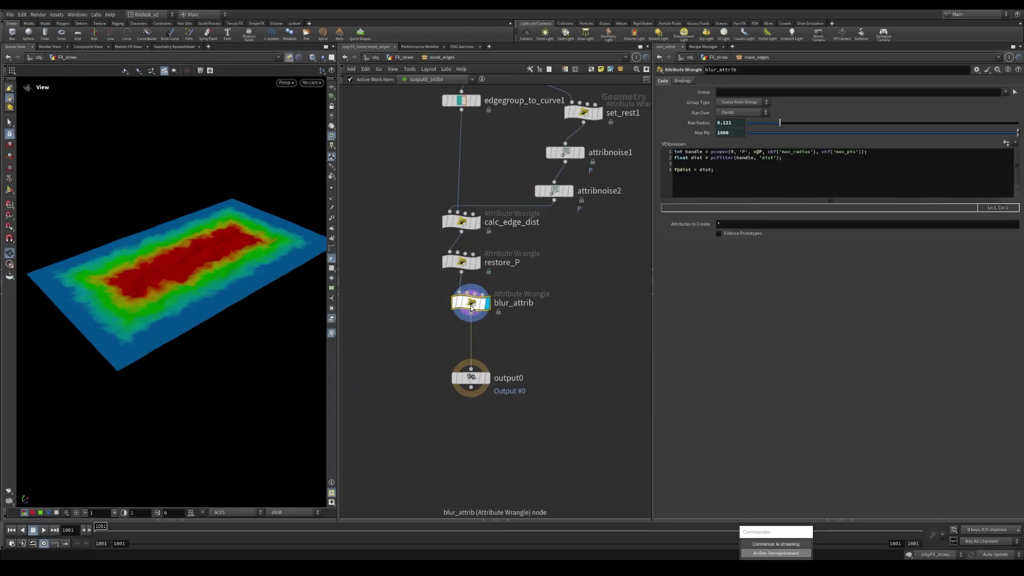
pyautogui.moveTo(119, 266); pyautogui.dragTo(119, 284)
pyautogui.scroll(3, 119, 283)
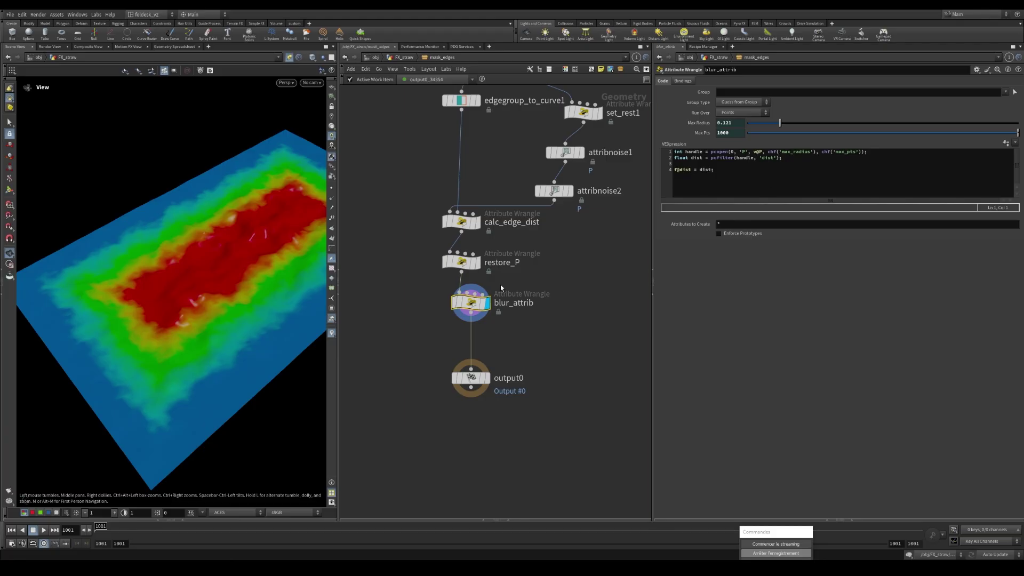
pyautogui.scroll(-1, 471, 309)
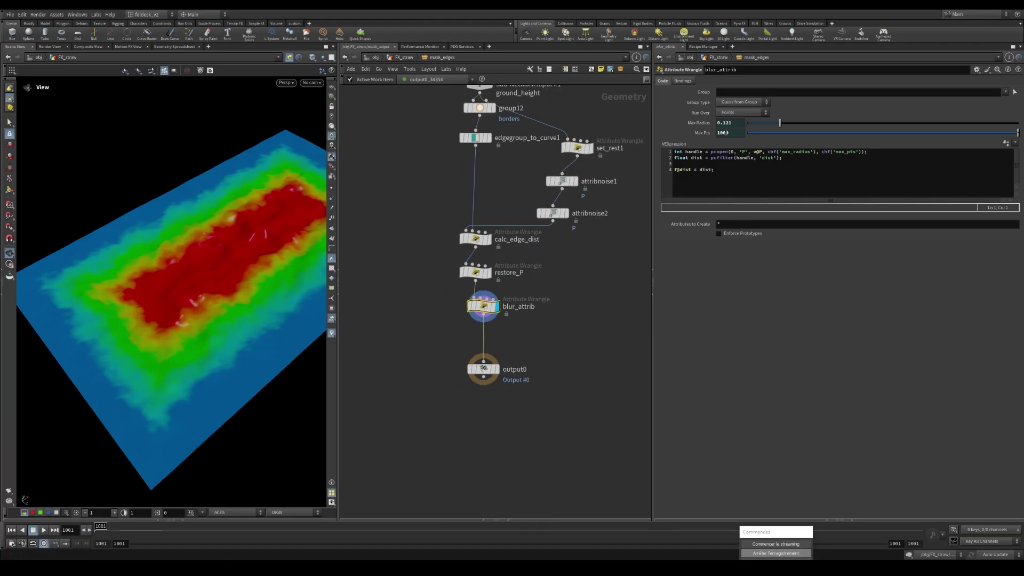
# Try Max Radius values of 0.5 and 1 on the mask_edges subnetwork, and undo both changes.
pyautogui.press('u')
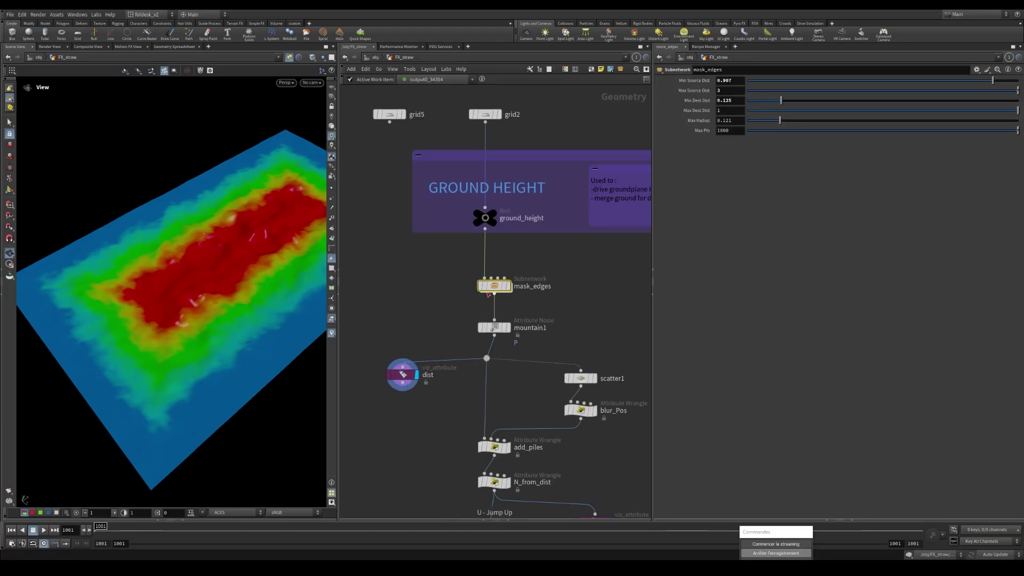
pyautogui.click(730, 121)
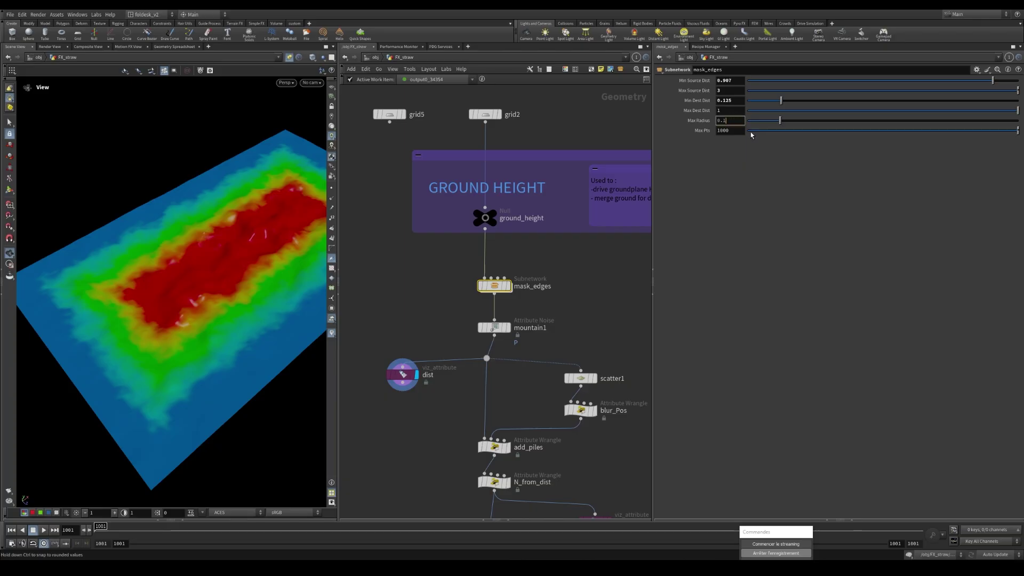
pyautogui.write('5')
pyautogui.press('Return')
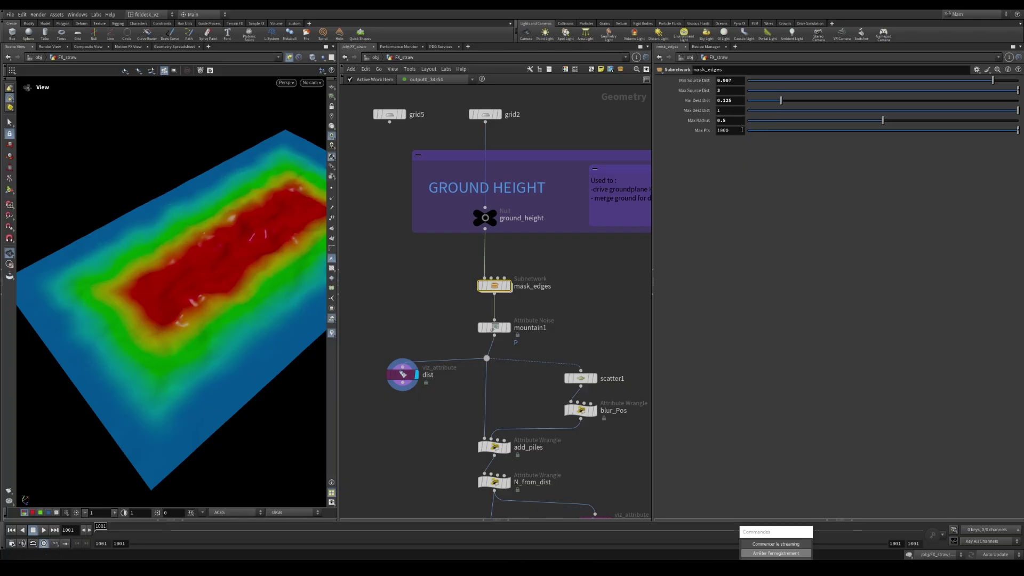
pyautogui.click(729, 121)
pyautogui.write('1')
pyautogui.press('Return')
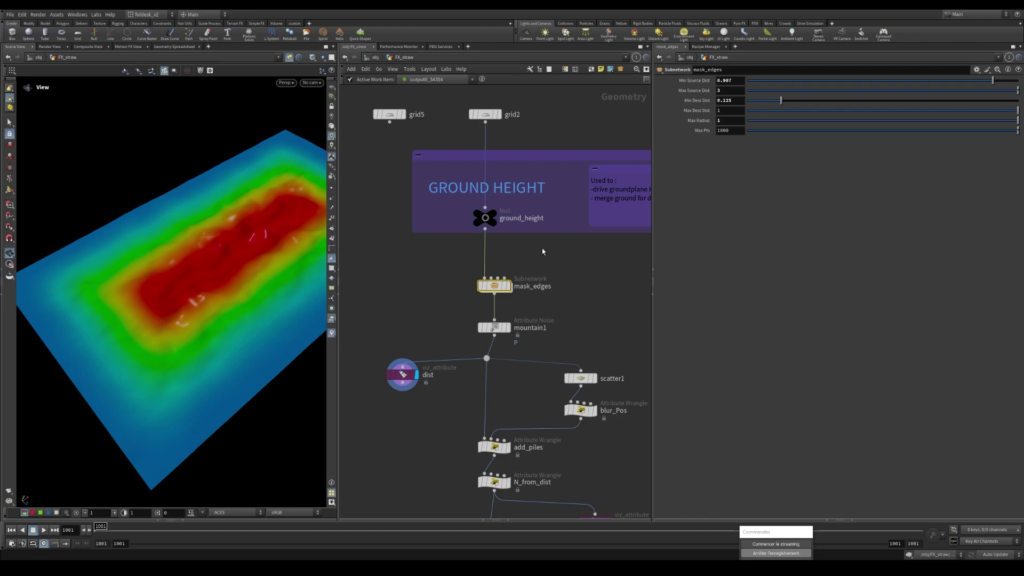
pyautogui.moveTo(606, 274); pyautogui.dragTo(601, 267, button='middle')
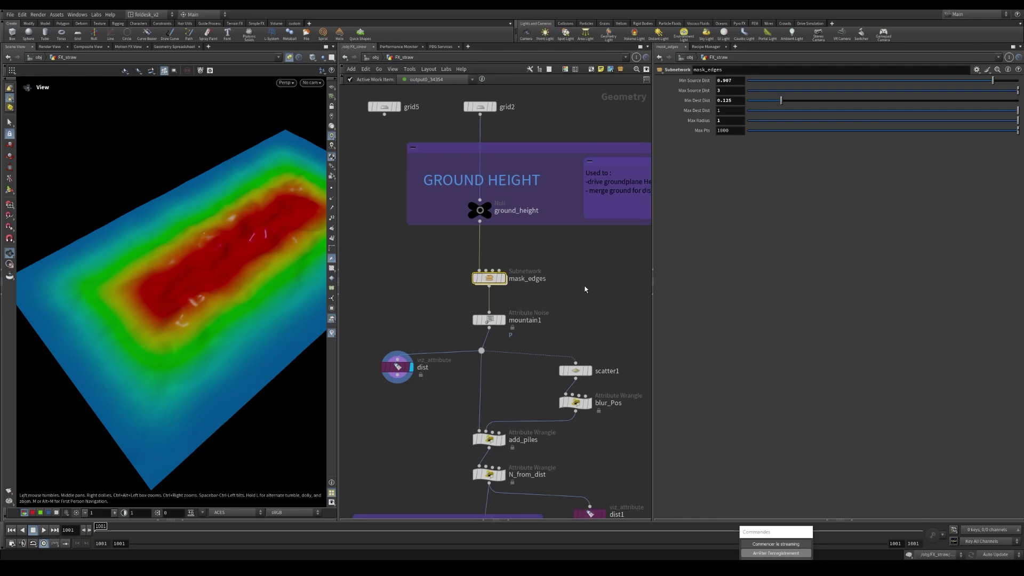
pyautogui.hotkey('ctrl', 'z')
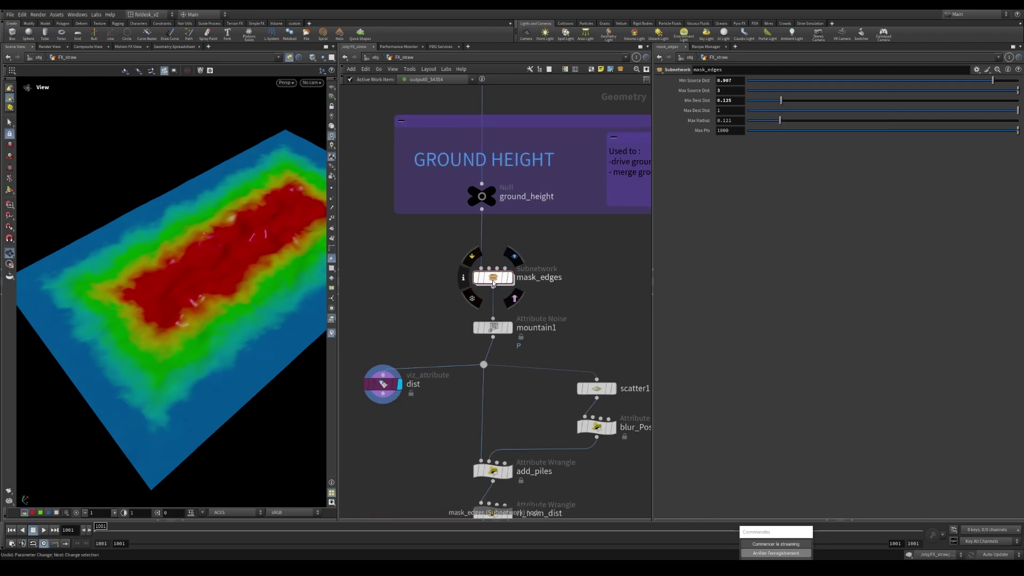
# Add an Attribute Blur node beside mask_edges, set its influence type to Proximity, and delete the node.
pyautogui.press('Tab')
pyautogui.write('attblu')
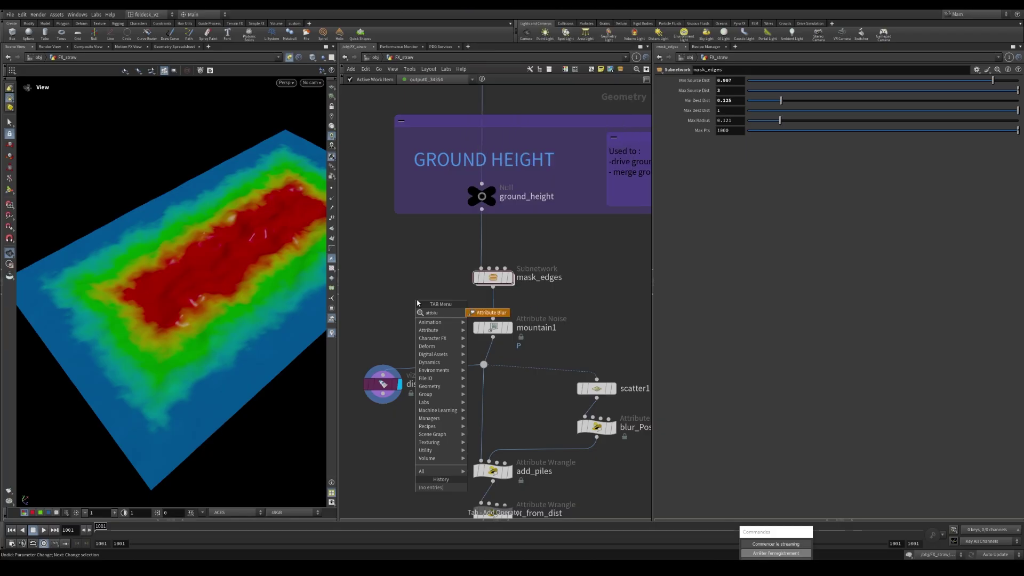
pyautogui.press('Return')
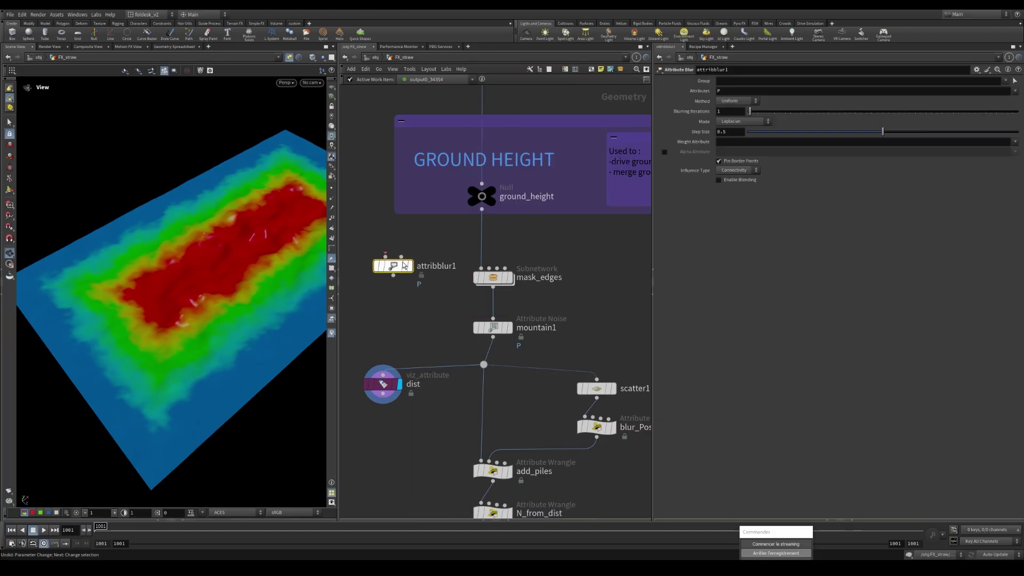
pyautogui.click(400, 276)
pyautogui.scroll(-3, 409, 300)
pyautogui.scroll(2, 392, 266)
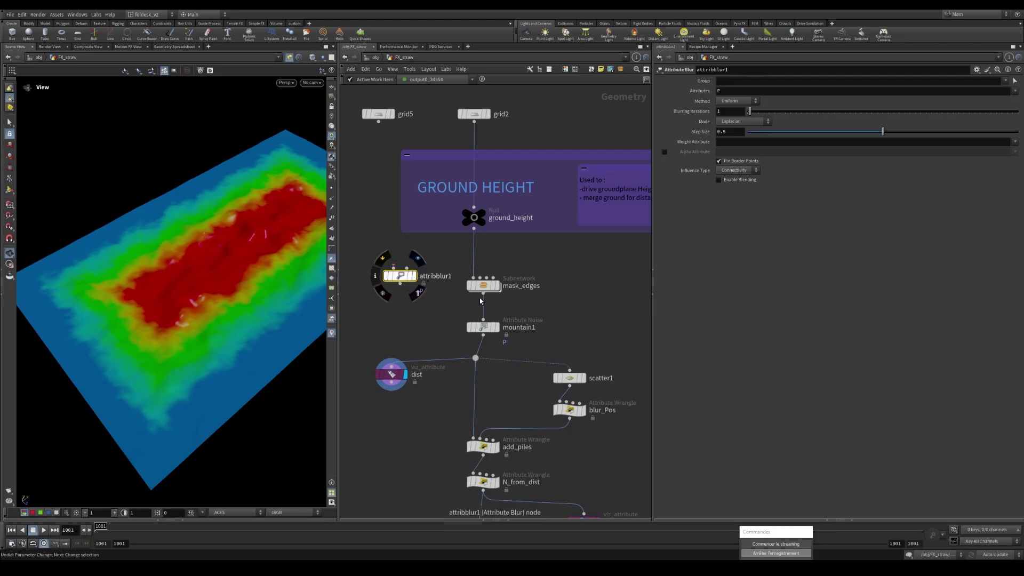
pyautogui.click(735, 171)
pyautogui.click(735, 180)
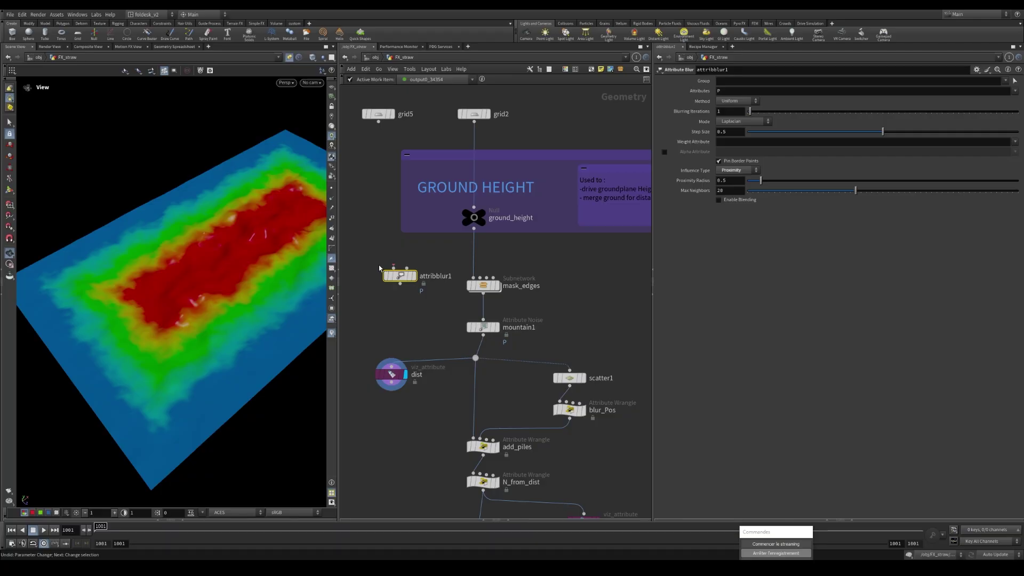
pyautogui.press('Delete')
# Reopen mask_edges and examine the pcopen and pcfilter lines in the blur_attrib wrangle's expression.
pyautogui.doubleClick(485, 287)
pyautogui.scroll(2, 496, 313)
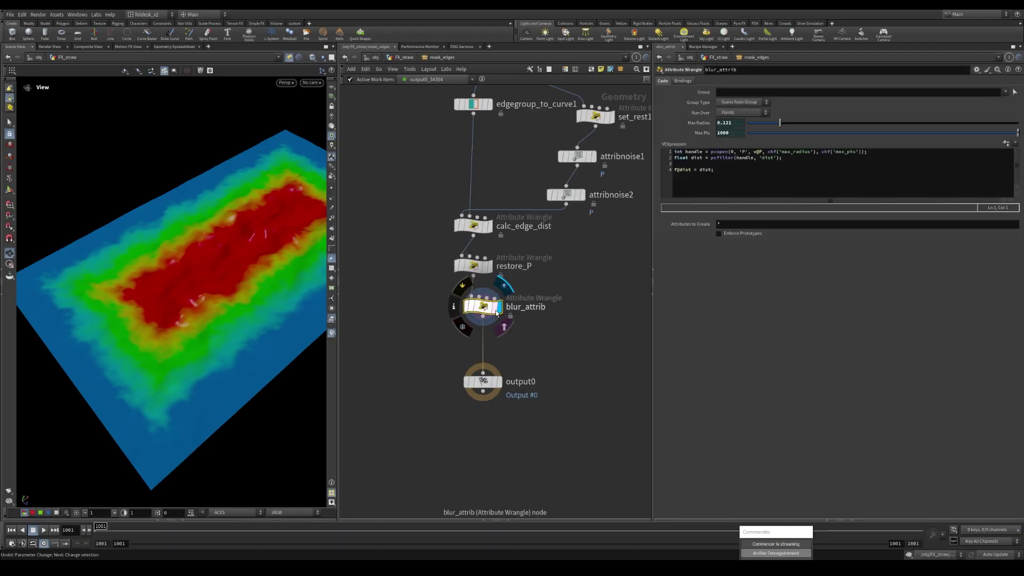
pyautogui.scroll(-2, 502, 326)
pyautogui.moveTo(711, 152); pyautogui.dragTo(828, 152)
pyautogui.click(837, 159)
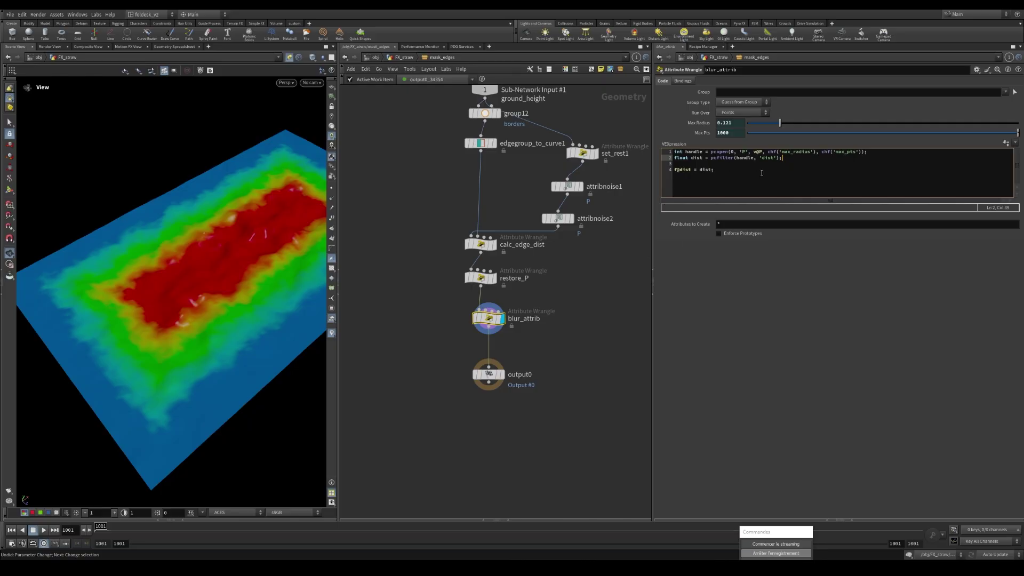
pyautogui.moveTo(552, 262); pyautogui.dragTo(541, 252, button='middle')
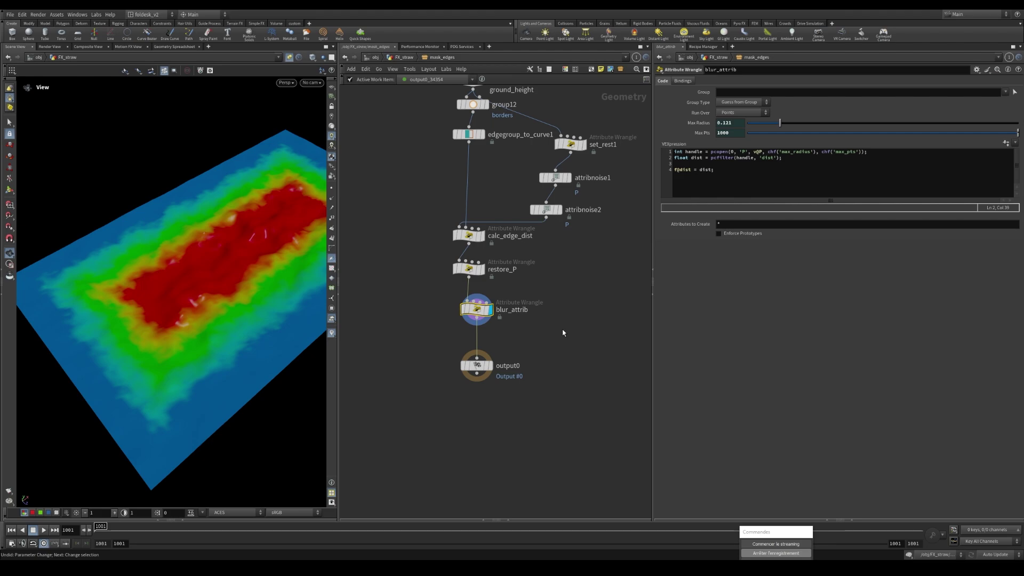
# Leave mask_edges, inspect the mountain1 noise surface, and display the points generated by scatter1.
pyautogui.press('u')
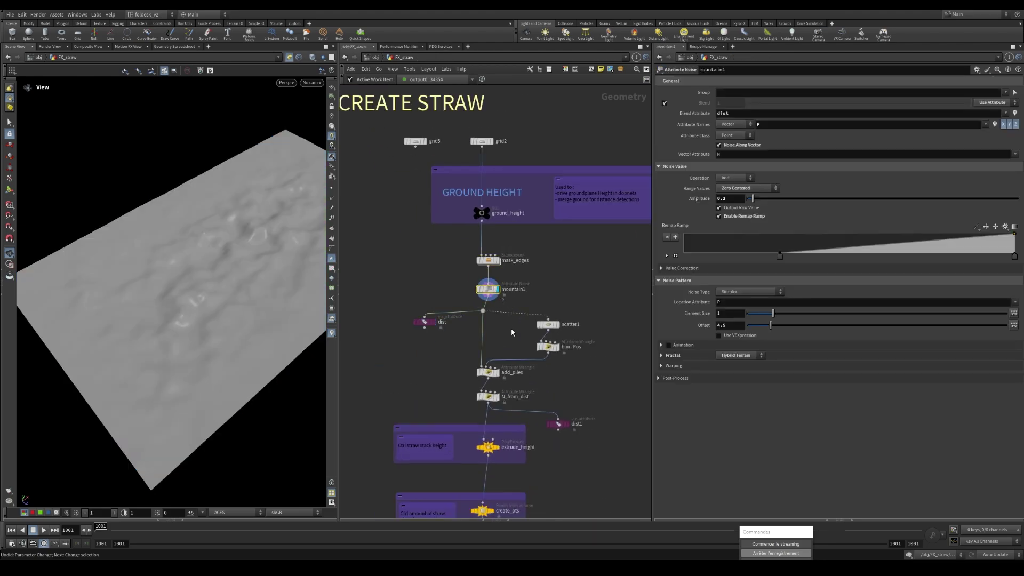
pyautogui.moveTo(218, 291); pyautogui.dragTo(184, 297)
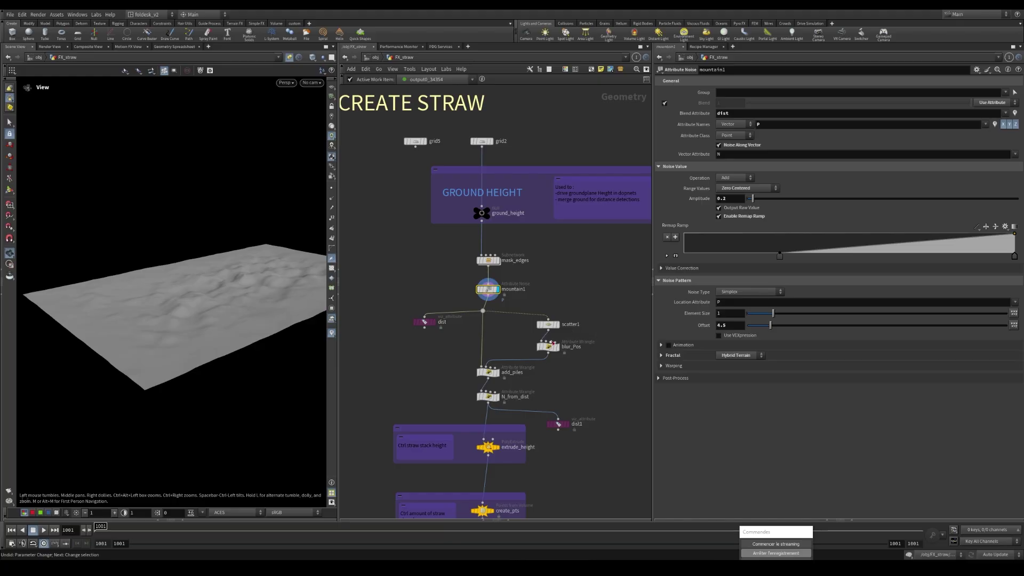
pyautogui.moveTo(553, 307); pyautogui.dragTo(547, 271, button='middle')
pyautogui.scroll(1, 547, 271)
pyautogui.click(552, 292)
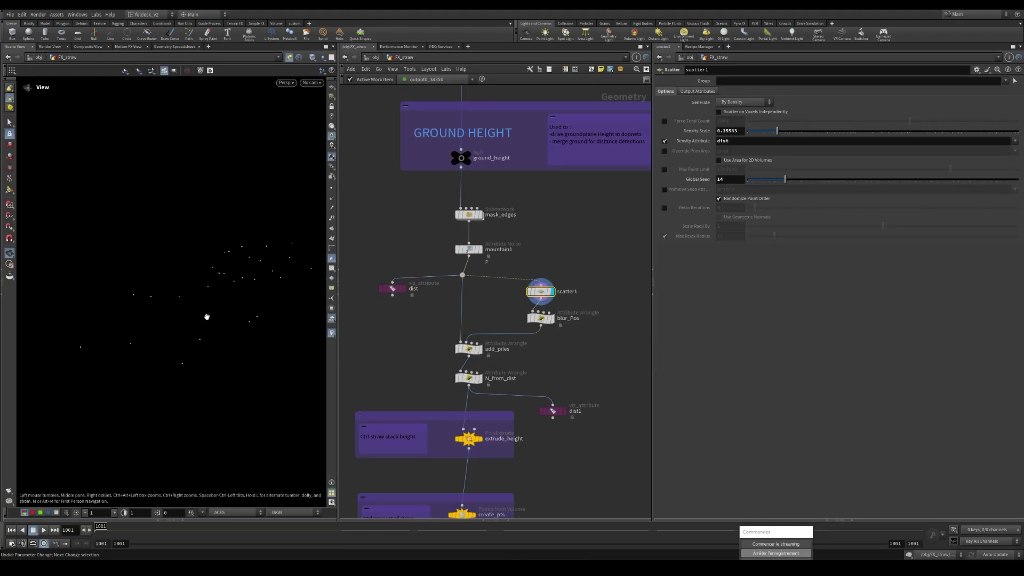
pyautogui.moveTo(207, 317); pyautogui.dragTo(188, 309)
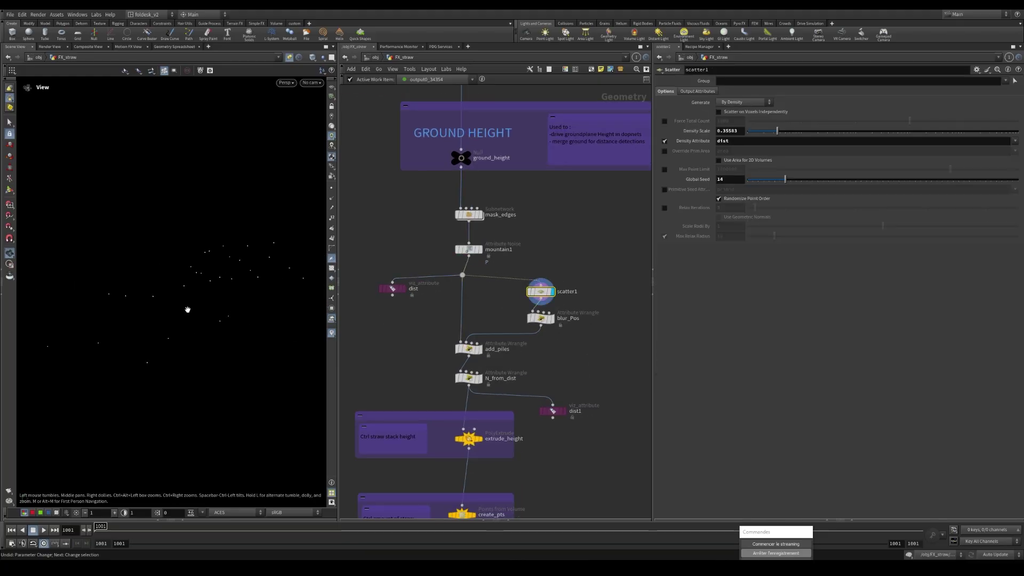
# Template mountain1 as a reference surface and display the blur_Pos wrangle to examine its smoothed point positions.
pyautogui.click(478, 249)
pyautogui.scroll(-1, 596, 352)
pyautogui.click(565, 270)
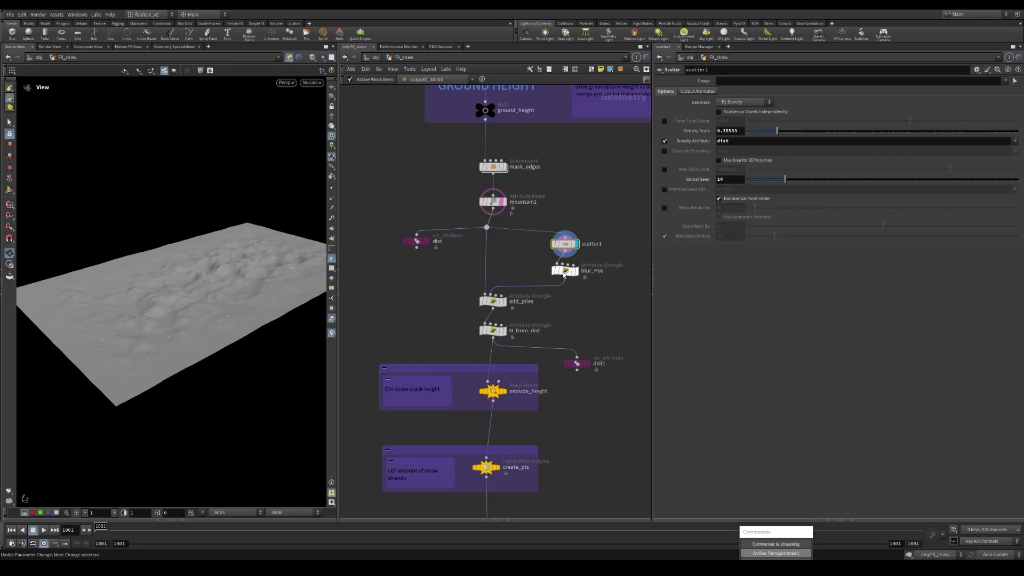
pyautogui.moveTo(187, 279); pyautogui.dragTo(182, 291)
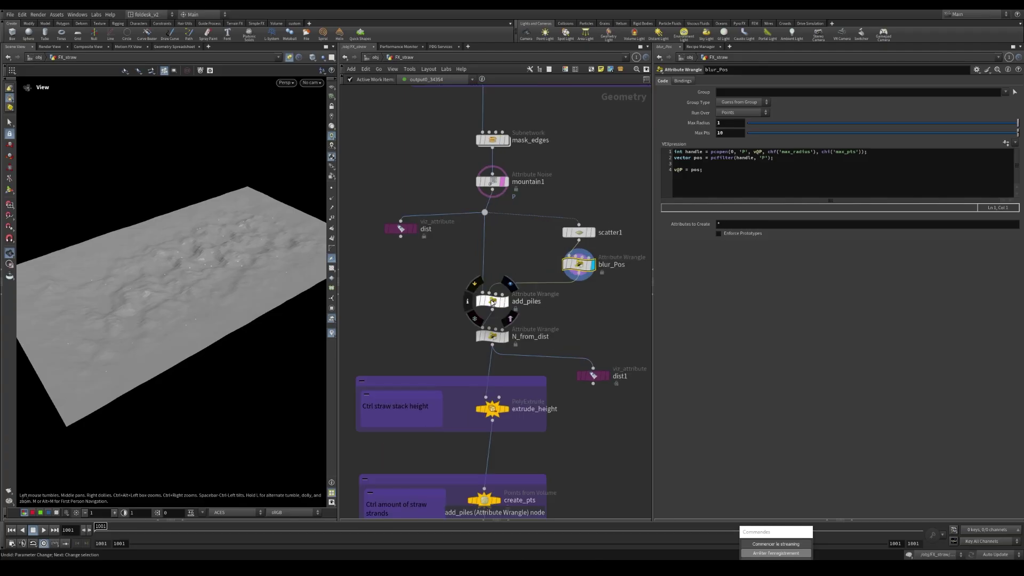
# Display the dist1 visualization without the mountain1 template and examine the piles added to the distance ramp.
pyautogui.click(590, 370)
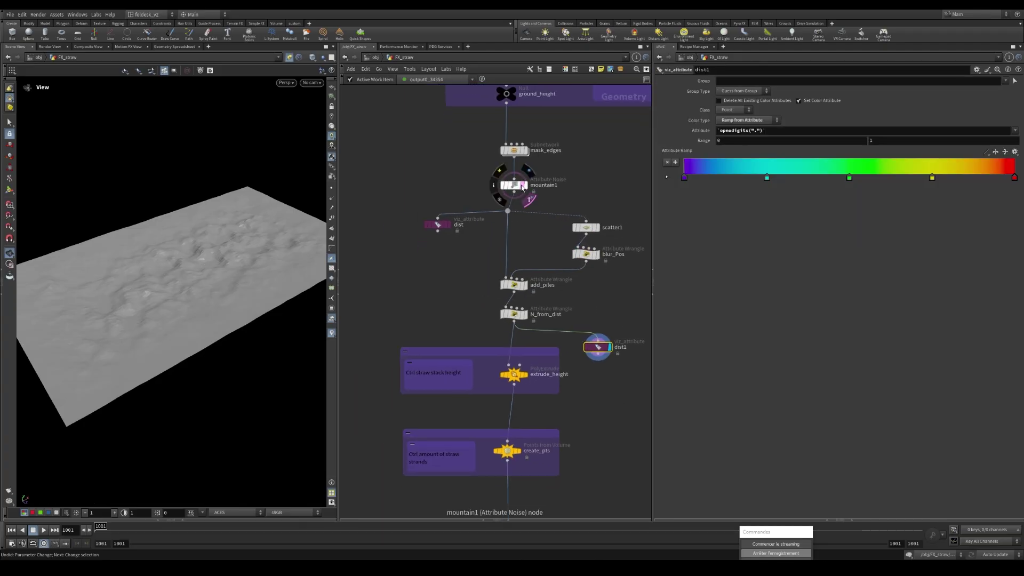
pyautogui.moveTo(202, 278); pyautogui.dragTo(140, 345)
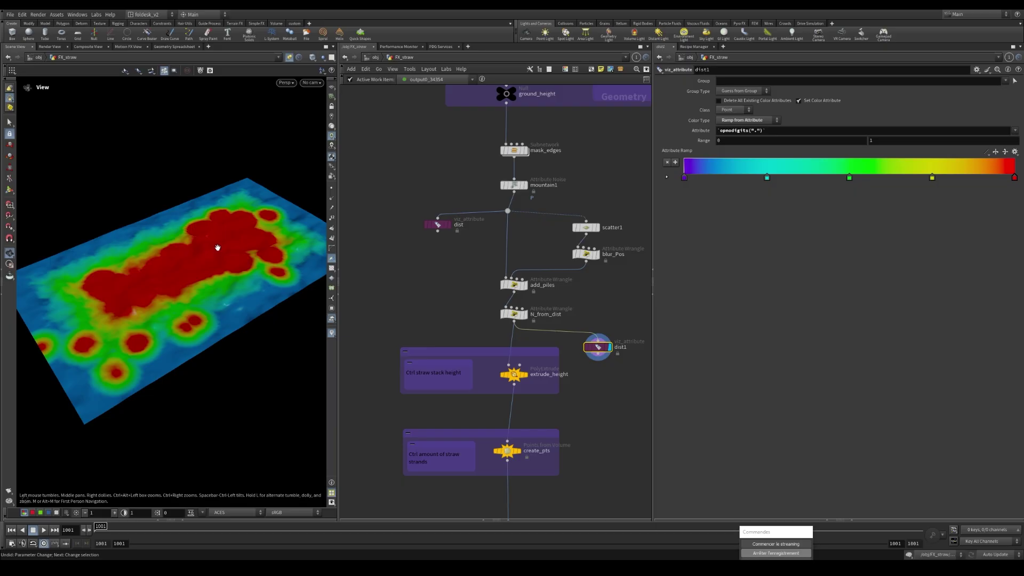
pyautogui.moveTo(149, 281)
pyautogui.mouseDown()
pyautogui.moveTo(151, 265)
pyautogui.moveTo(146, 282)
pyautogui.moveTo(171, 293)
pyautogui.moveTo(153, 293)
pyautogui.mouseUp()
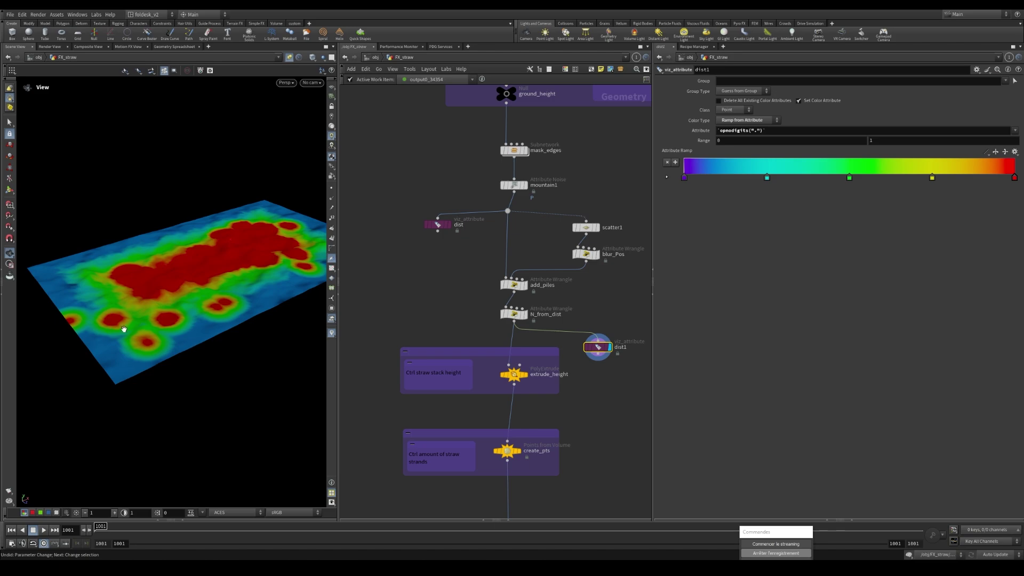
pyautogui.moveTo(124, 330)
pyautogui.mouseDown()
pyautogui.moveTo(121, 315)
pyautogui.moveTo(85, 299)
pyautogui.moveTo(114, 313)
pyautogui.mouseUp()
pyautogui.scroll(-3, 574, 408)
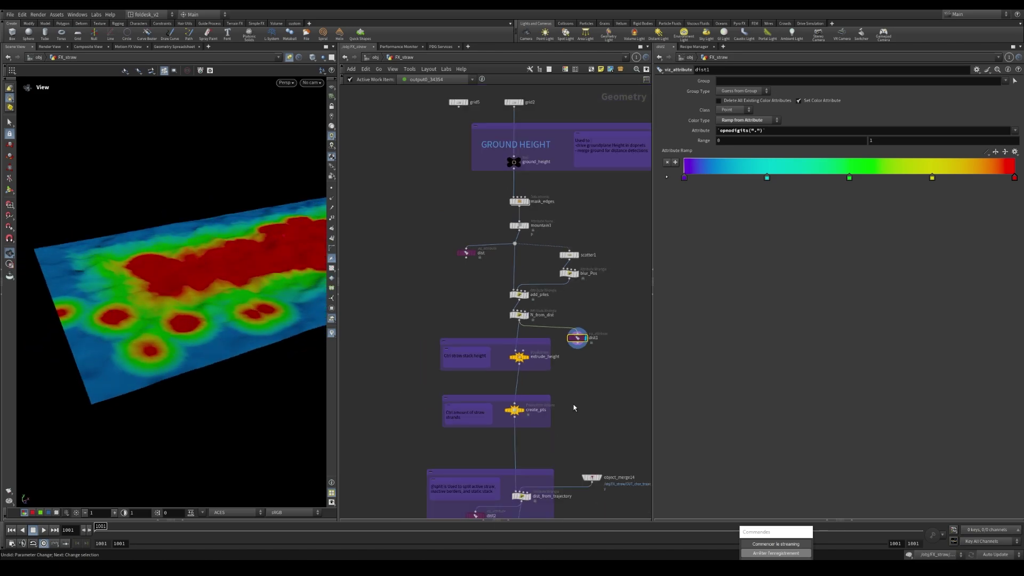
# Check the N_from_dist wrangle's expression and display the extrude_height result in the viewport.
pyautogui.scroll(2, 499, 260)
pyautogui.click(499, 261)
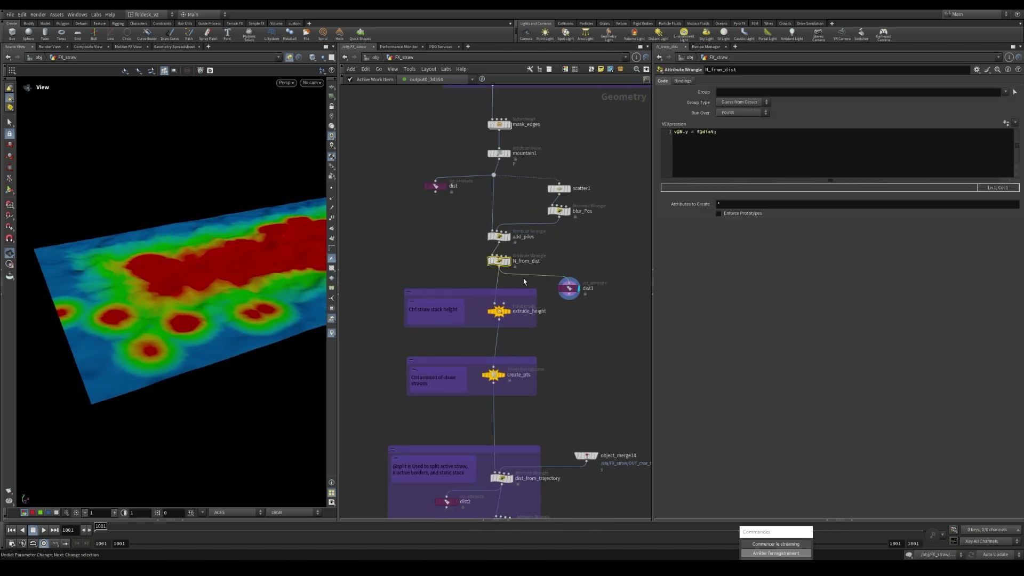
pyautogui.scroll(2, 525, 307)
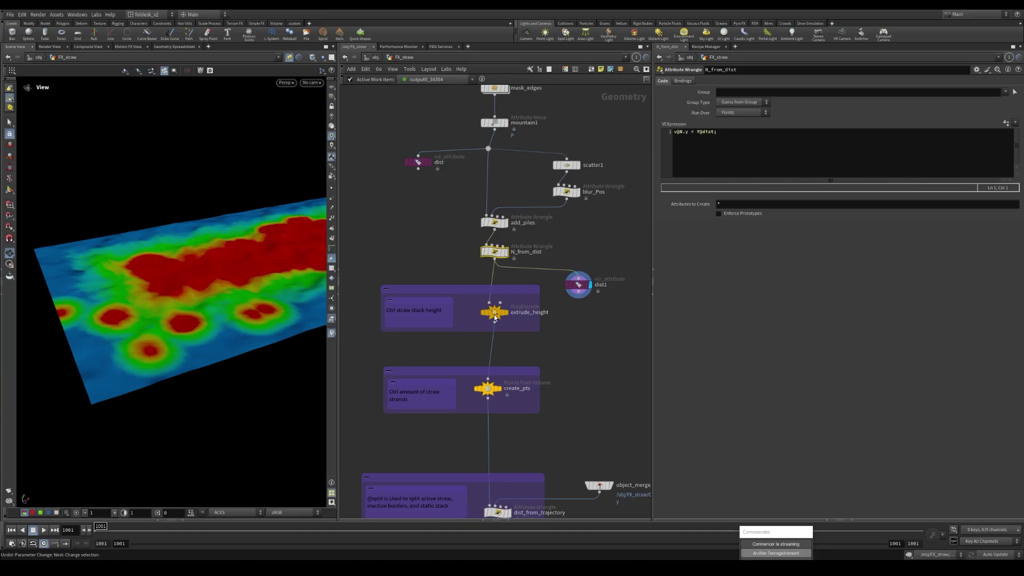
pyautogui.click(504, 313)
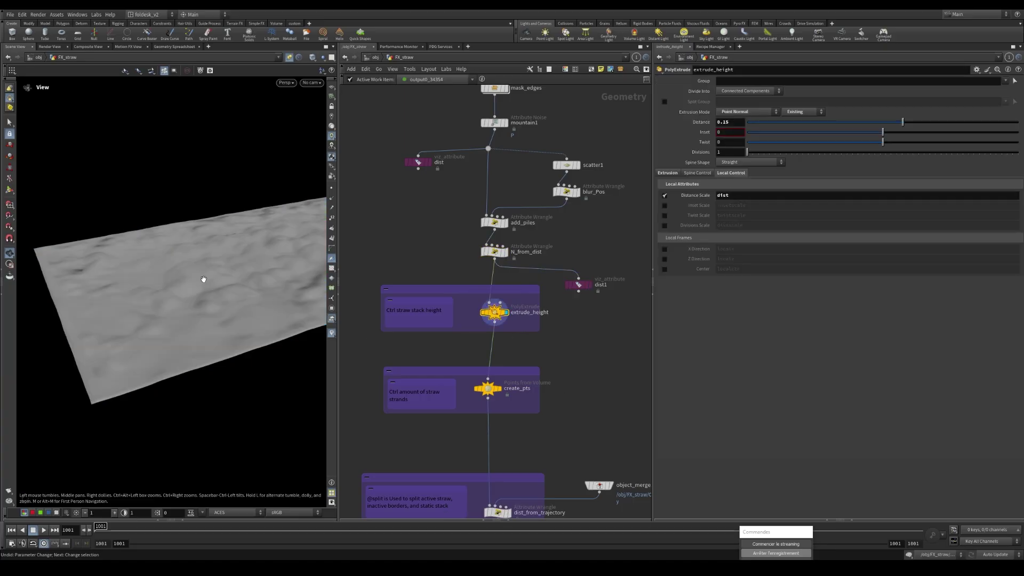
pyautogui.moveTo(243, 272)
pyautogui.mouseDown()
pyautogui.moveTo(202, 281)
pyautogui.moveTo(240, 280)
pyautogui.mouseUp()
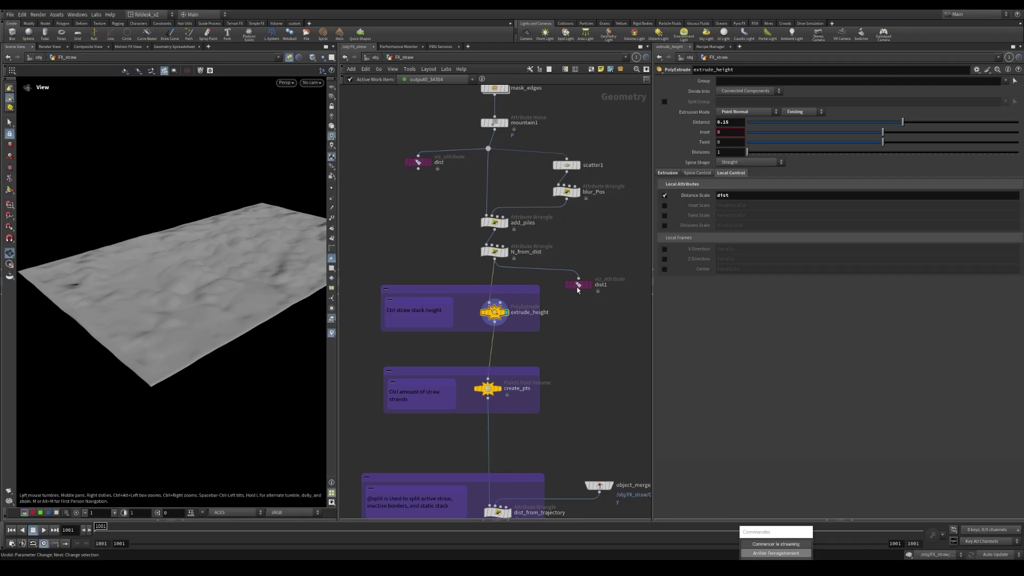
# Compare the N_from_dist expression with extrude_height's Distance Scale attribute while inspecting the extruded surface from a low angle.
pyautogui.scroll(2, 494, 250)
pyautogui.click(494, 251)
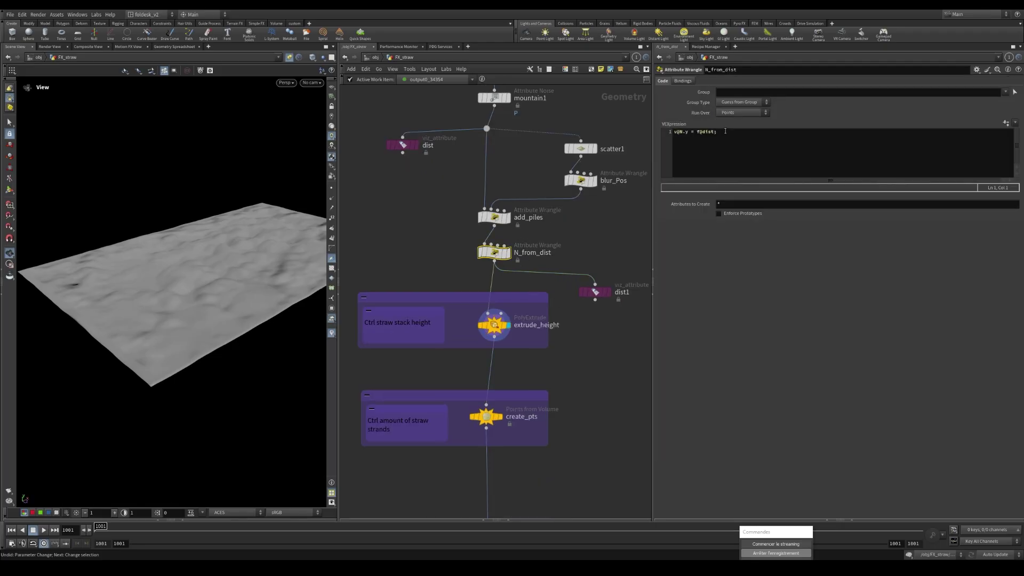
pyautogui.moveTo(160, 298); pyautogui.dragTo(122, 340)
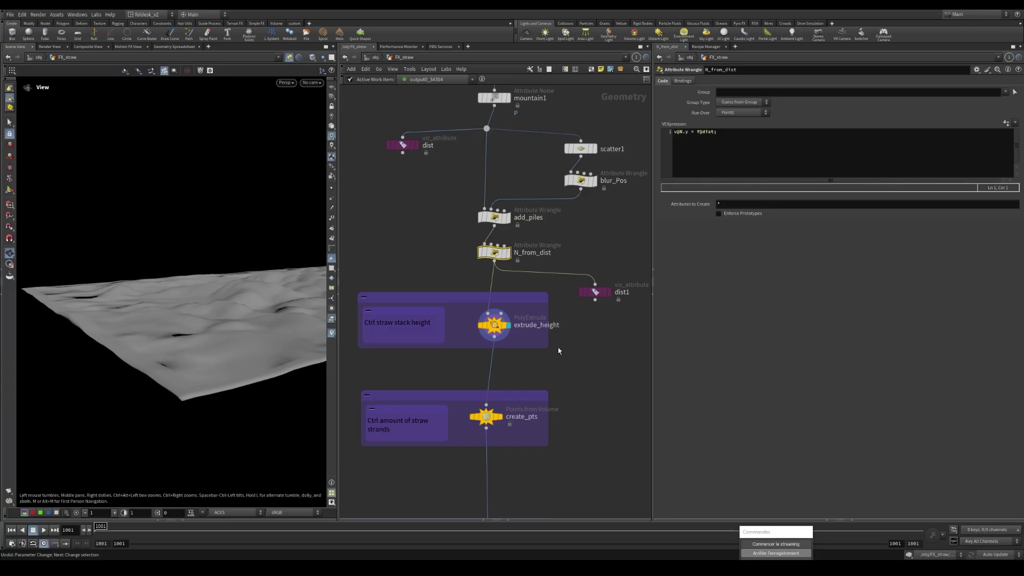
pyautogui.click(494, 324)
pyautogui.doubleClick(733, 196)
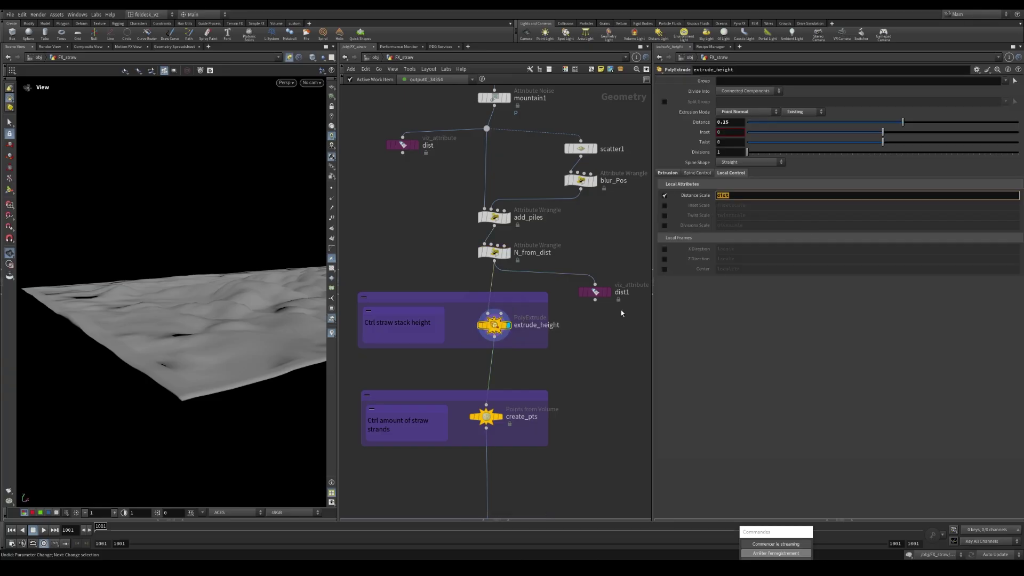
pyautogui.scroll(-2, 538, 336)
pyautogui.scroll(2, 544, 307)
pyautogui.click(496, 259)
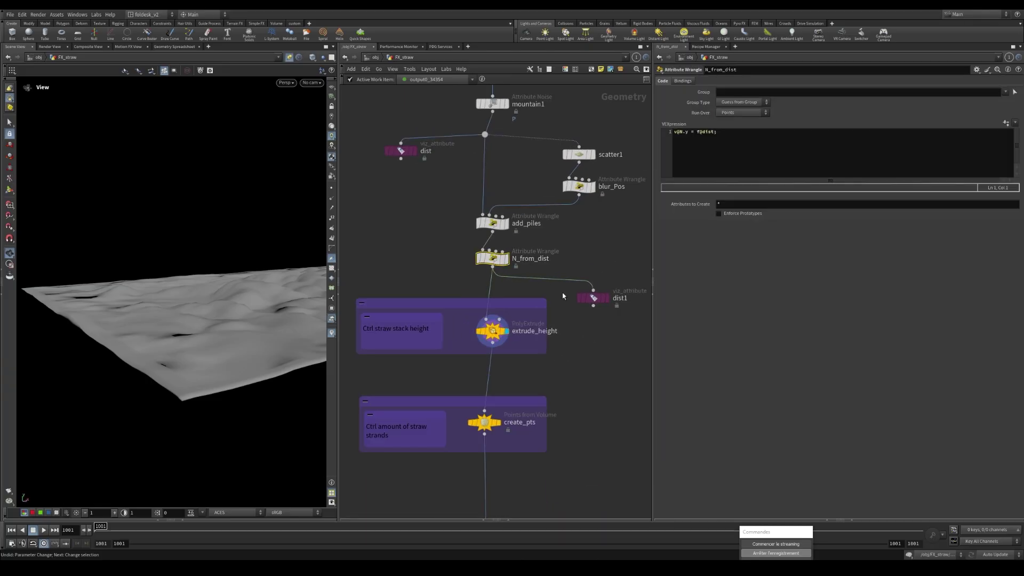
pyautogui.moveTo(202, 318); pyautogui.dragTo(196, 296)
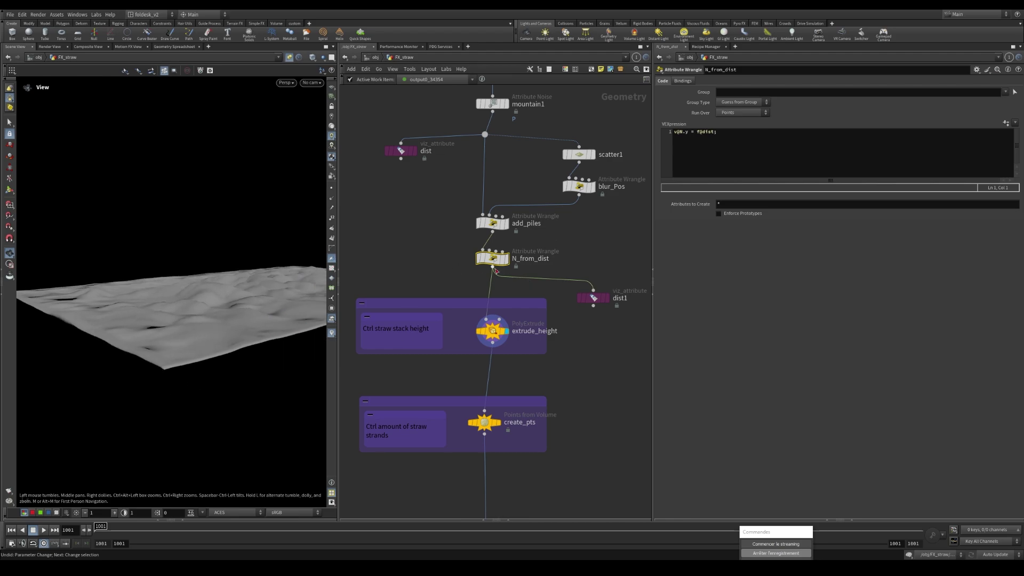
# Display the create_pts node and inspect the straw points filling the extruded volume.
pyautogui.scroll(-4, 576, 312)
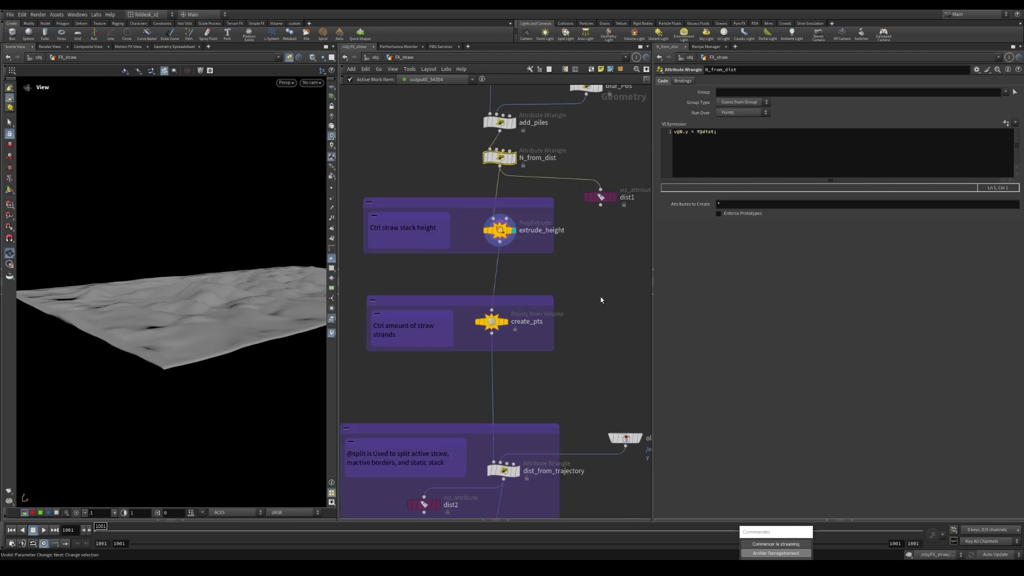
pyautogui.scroll(2, 515, 318)
pyautogui.click(488, 322)
pyautogui.click(503, 323)
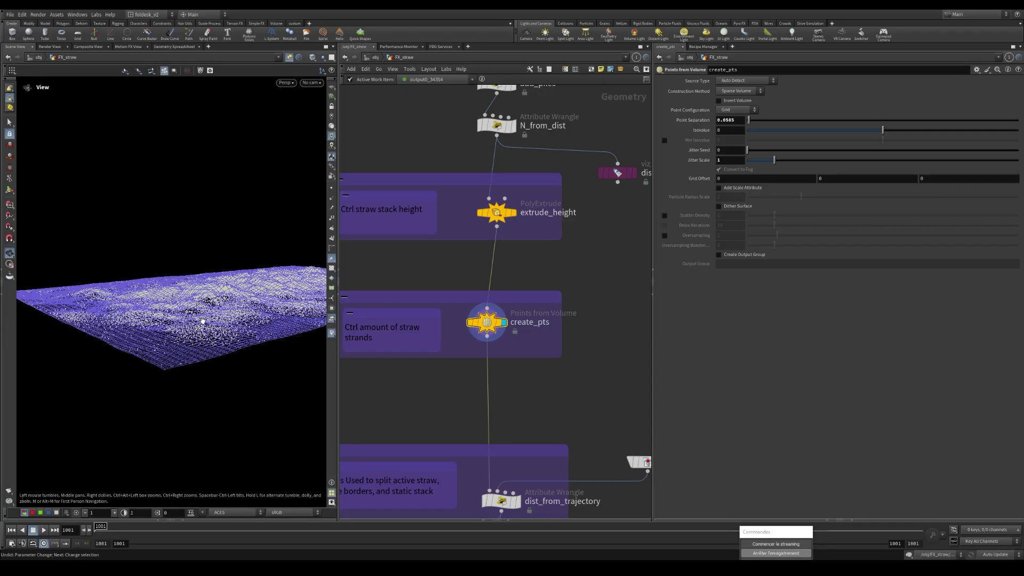
pyautogui.moveTo(202, 321); pyautogui.dragTo(235, 297)
# Display the dist2 visualization to examine the points' distance from the character trajectory.
pyautogui.scroll(-3, 515, 297)
pyautogui.moveTo(540, 367); pyautogui.dragTo(504, 252, button='middle')
pyautogui.moveTo(523, 322); pyautogui.dragTo(485, 313, button='middle')
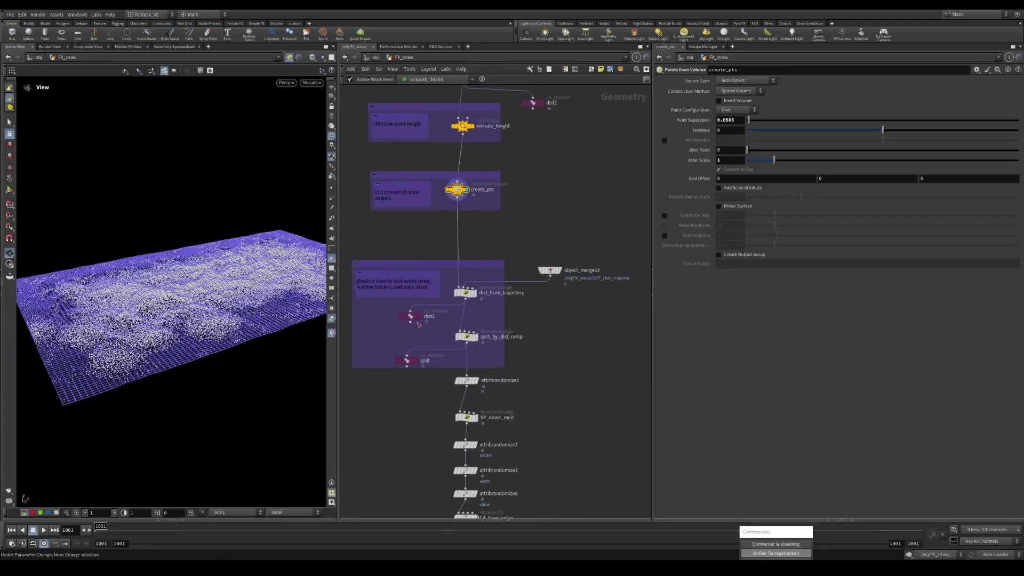
pyautogui.scroll(2, 410, 316)
pyautogui.click(419, 317)
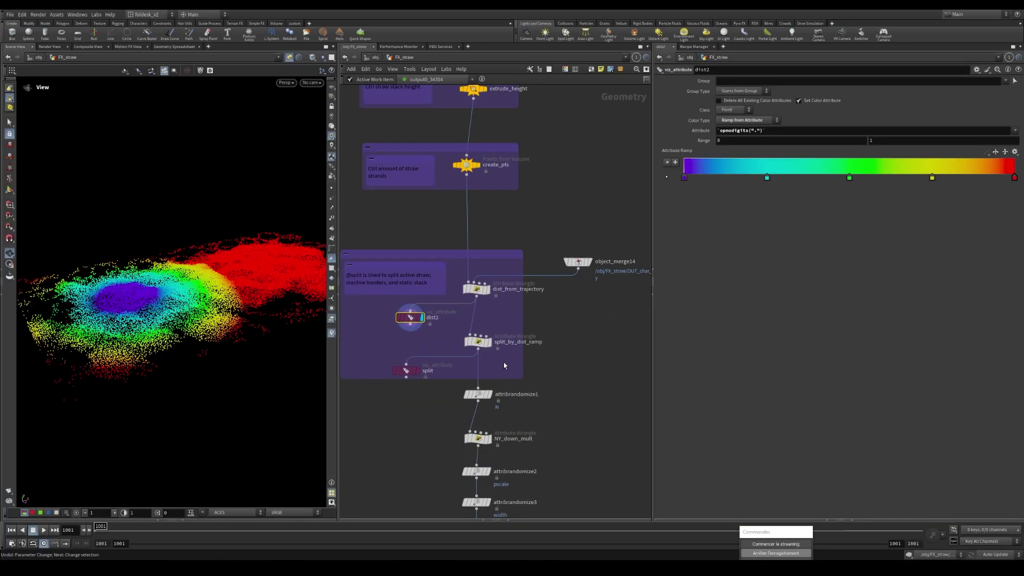
# Display object_merge14, which feeds the character trajectory into dist_from_trajectory.
pyautogui.scroll(-3, 568, 336)
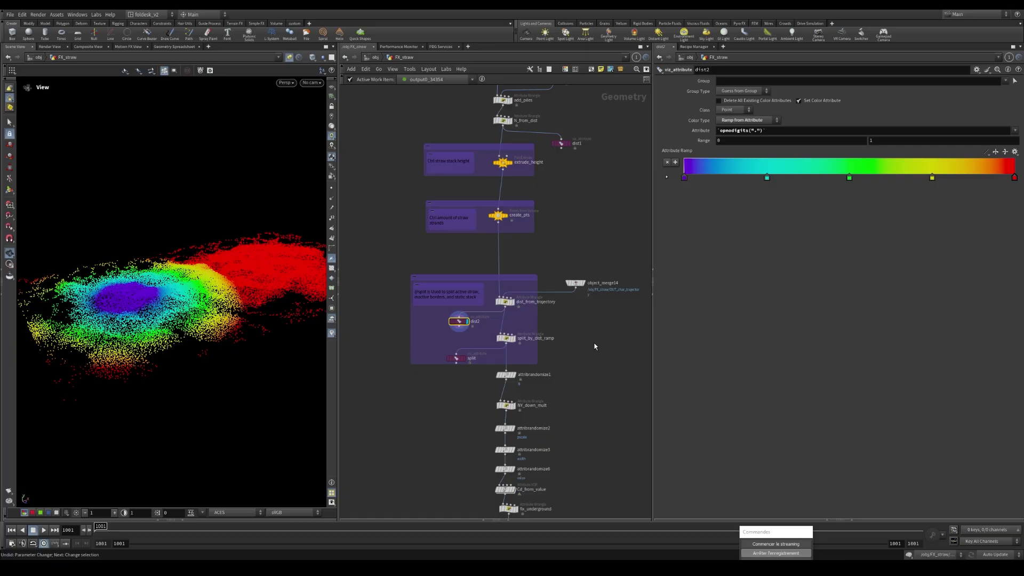
pyautogui.scroll(2, 586, 313)
pyautogui.click(549, 280)
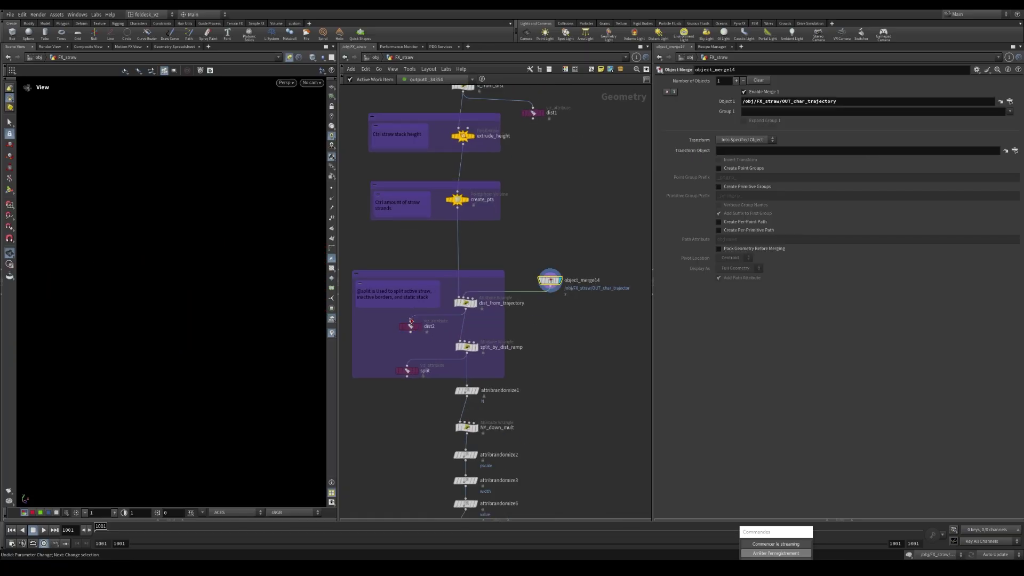
# Set the global animation frame range to start at 1 and end at 210.
pyautogui.click(10, 544)
pyautogui.doubleClick(42, 399)
pyautogui.write('1')
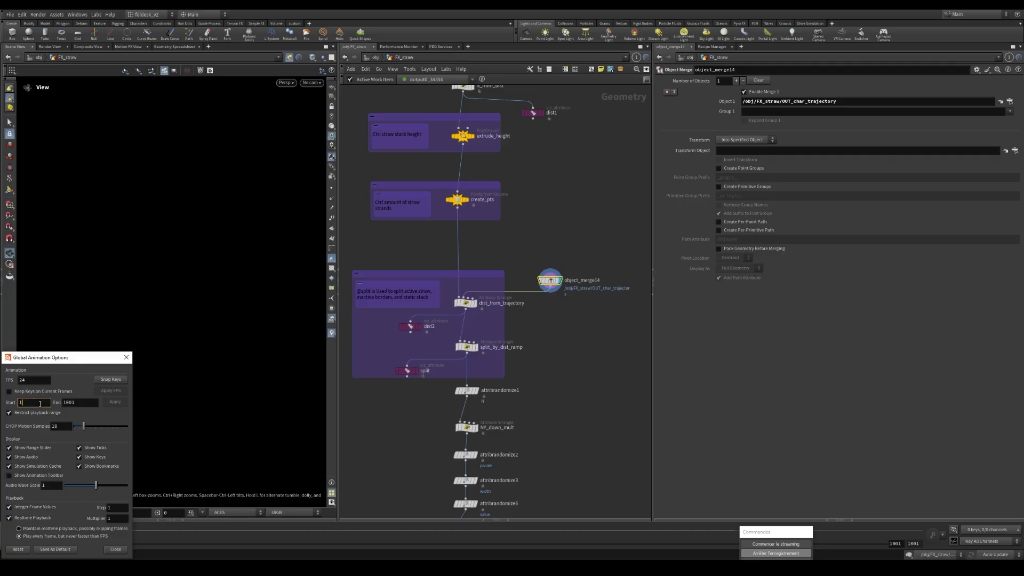
pyautogui.doubleClick(84, 399)
pyautogui.write('210')
pyautogui.press('Return')
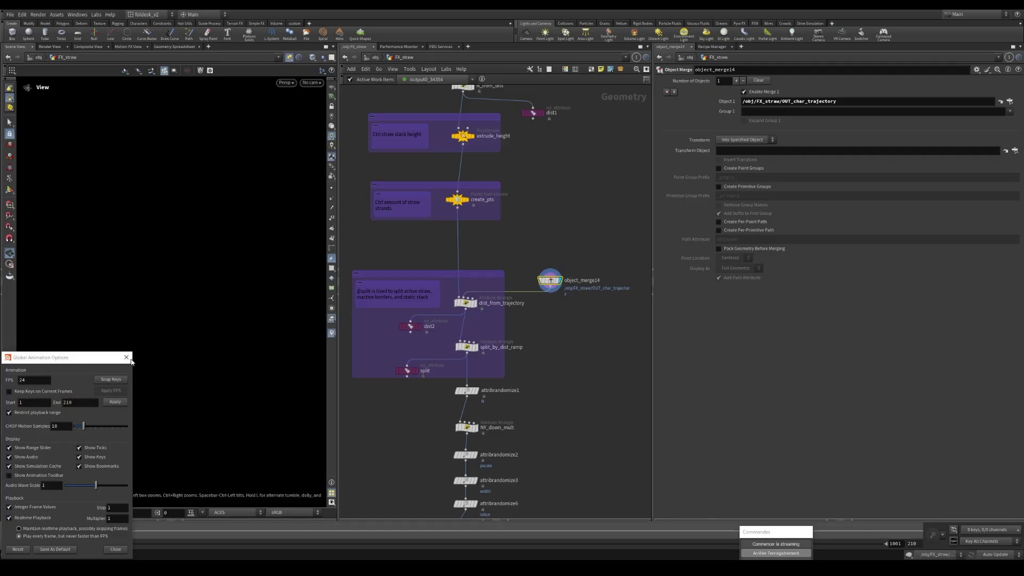
pyautogui.click(130, 360)
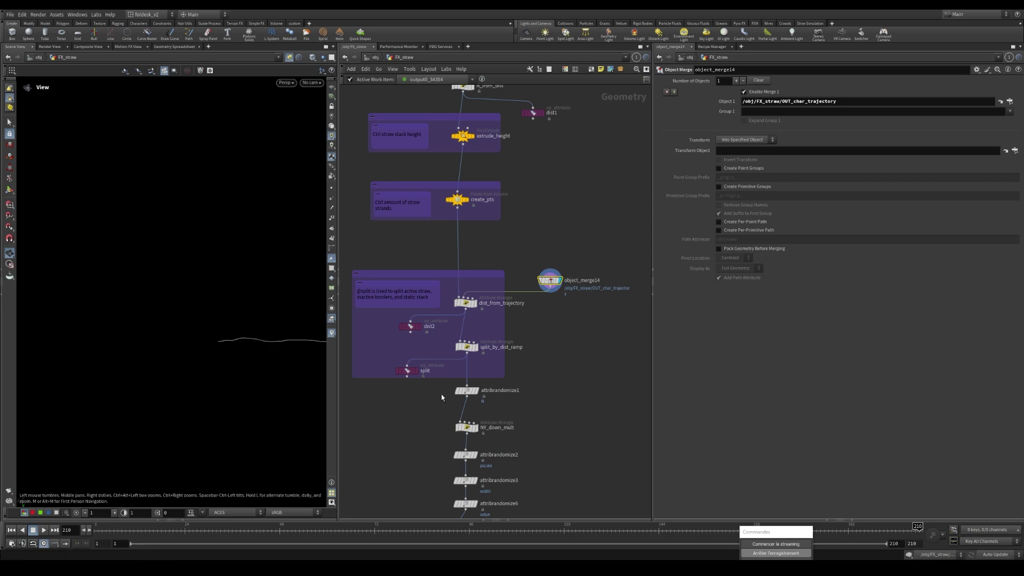
# Template OUT_Horse_Anim_Current_GEO in the HORSE ANIM network and turn on the viewport's reference grid.
pyautogui.moveTo(192, 380)
pyautogui.mouseDown()
pyautogui.moveTo(216, 383)
pyautogui.moveTo(202, 390)
pyautogui.mouseUp()
pyautogui.scroll(-6, 548, 297)
pyautogui.moveTo(549, 297); pyautogui.dragTo(381, 318, button='middle')
pyautogui.moveTo(561, 344); pyautogui.dragTo(387, 287, button='middle')
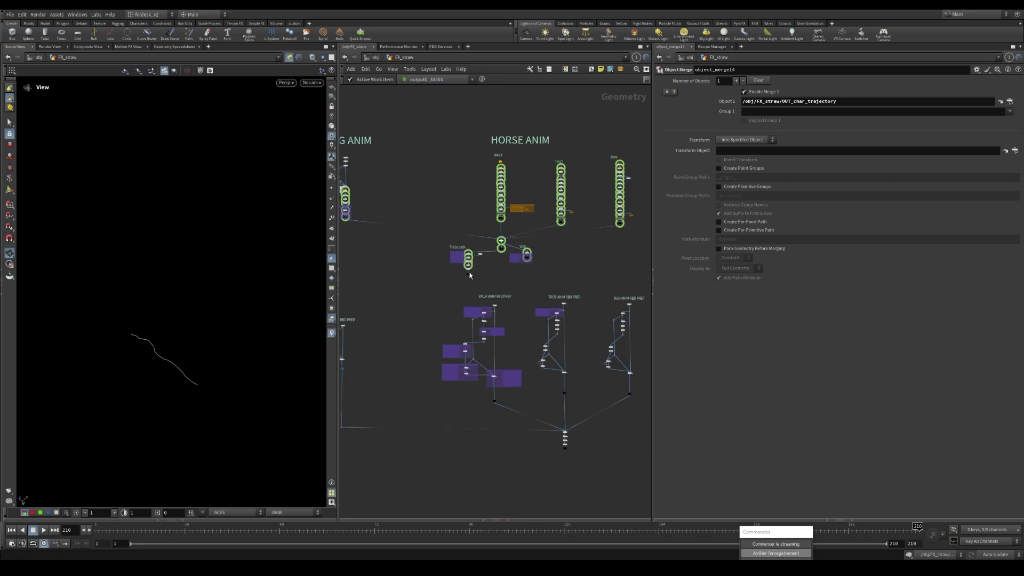
pyautogui.scroll(5, 507, 245)
pyautogui.scroll(3, 488, 260)
pyautogui.click(492, 261)
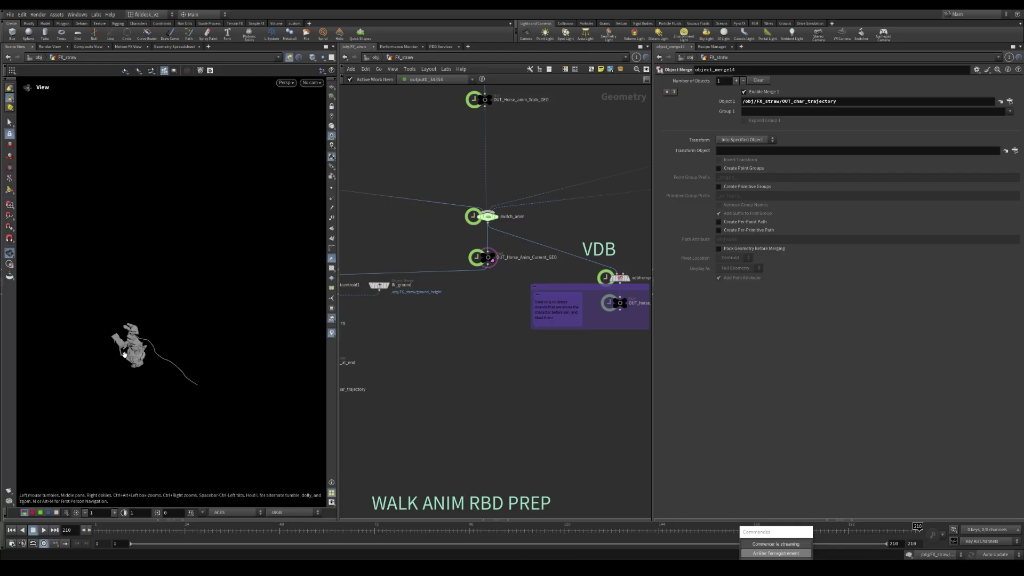
pyautogui.moveTo(125, 355); pyautogui.dragTo(128, 256)
pyautogui.click(331, 87)
# Return to the straw network and display the split visualization to examine the point regions around the character.
pyautogui.scroll(-3, 557, 341)
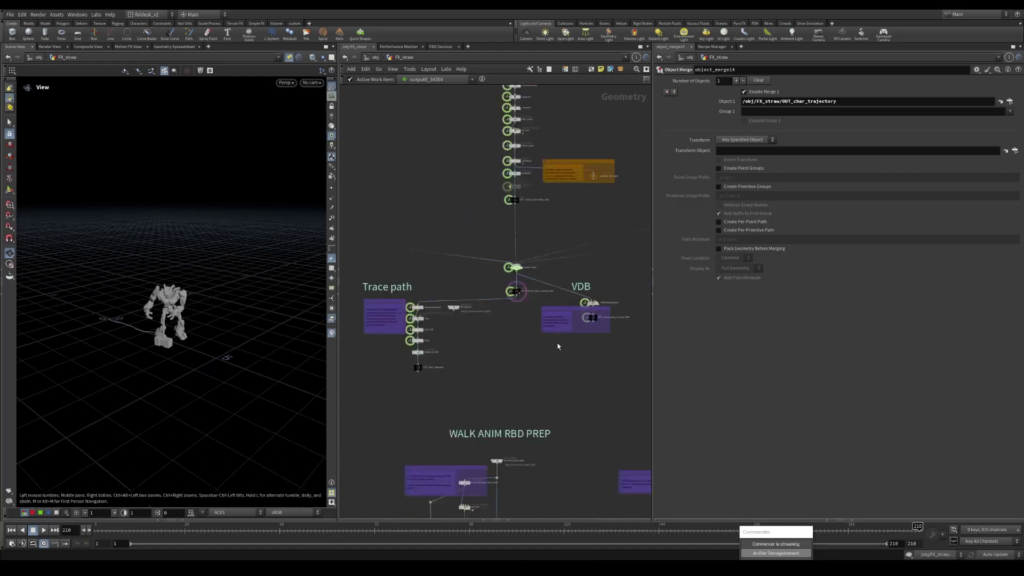
pyautogui.scroll(-4, 557, 347)
pyautogui.moveTo(557, 346); pyautogui.dragTo(648, 281, button='middle')
pyautogui.scroll(-2, 637, 281)
pyautogui.moveTo(457, 365); pyautogui.dragTo(585, 316, button='middle')
pyautogui.scroll(7, 492, 145)
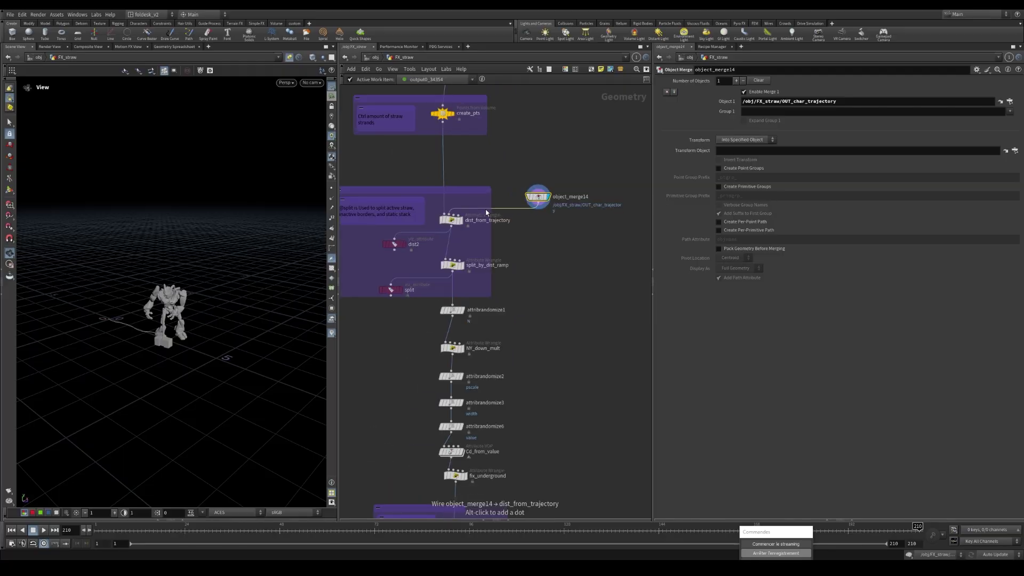
pyautogui.moveTo(123, 341); pyautogui.dragTo(192, 323)
pyautogui.scroll(1, 401, 254)
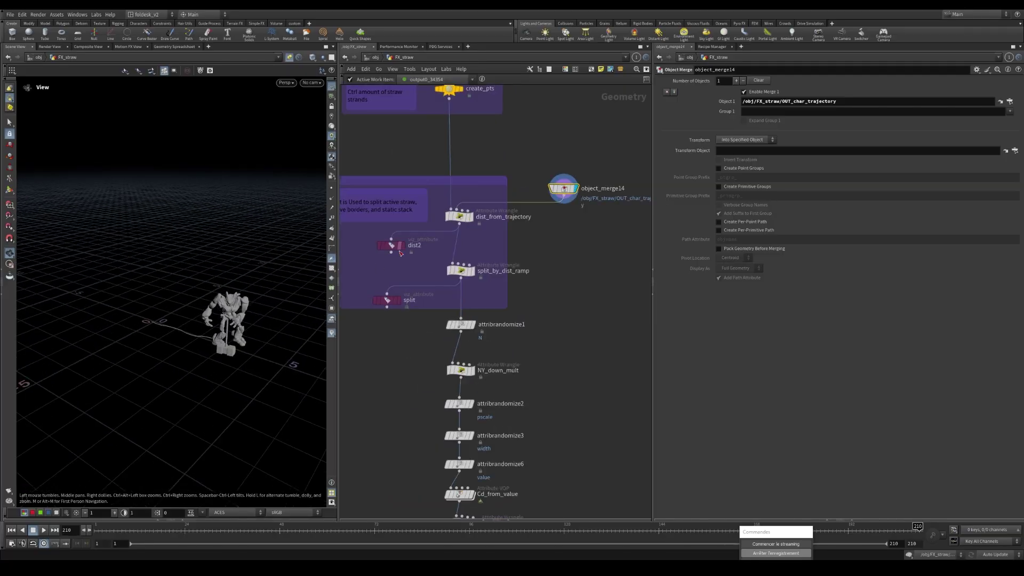
pyautogui.click(398, 300)
pyautogui.scroll(3, 202, 342)
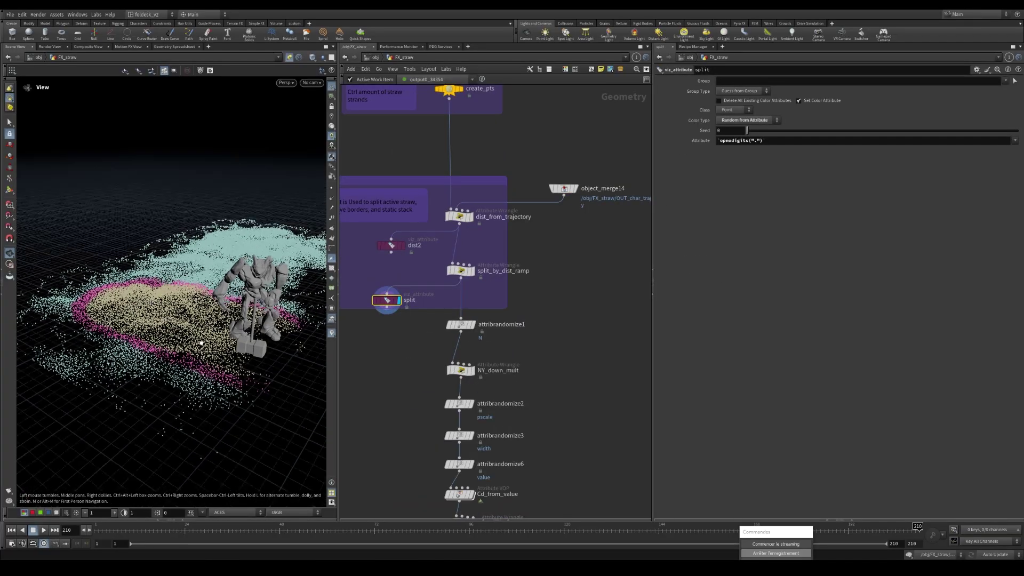
pyautogui.moveTo(202, 342); pyautogui.dragTo(211, 359)
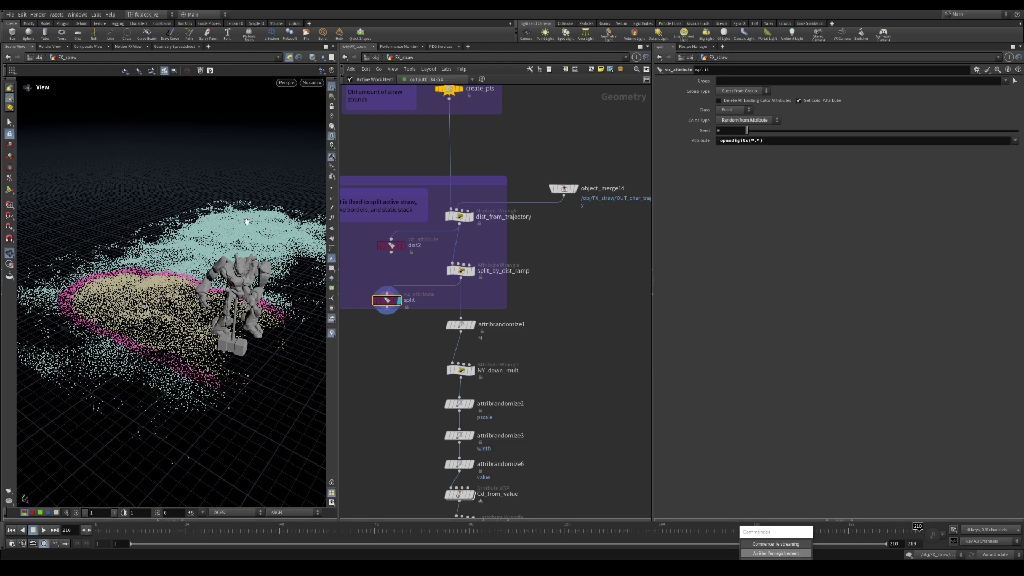
# View the split point regions from several angles, and display the dist2 visualization of distance from the trajectory.
pyautogui.moveTo(256, 227); pyautogui.dragTo(214, 224)
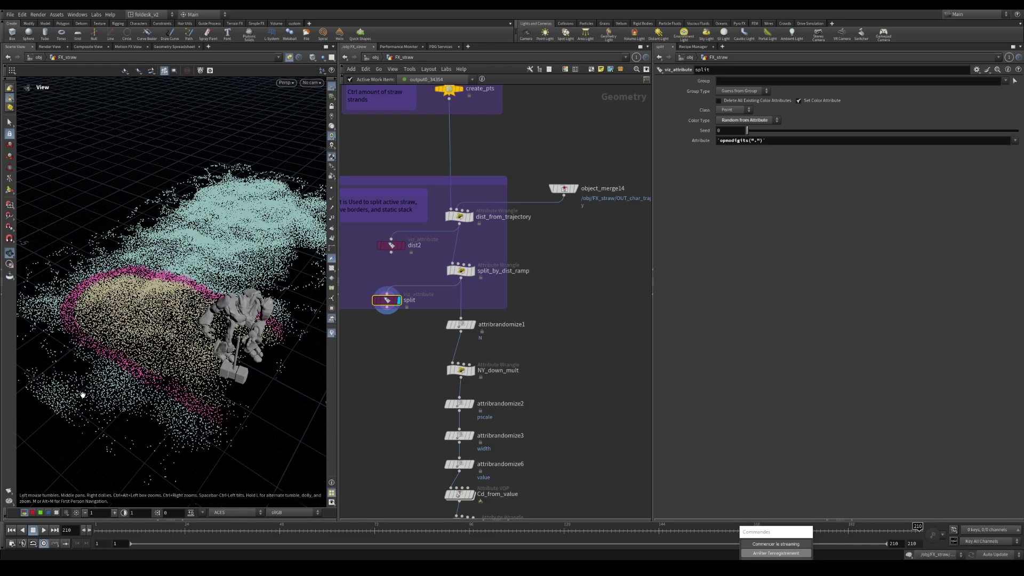
pyautogui.moveTo(188, 336); pyautogui.dragTo(159, 321)
pyautogui.moveTo(187, 360); pyautogui.dragTo(188, 361)
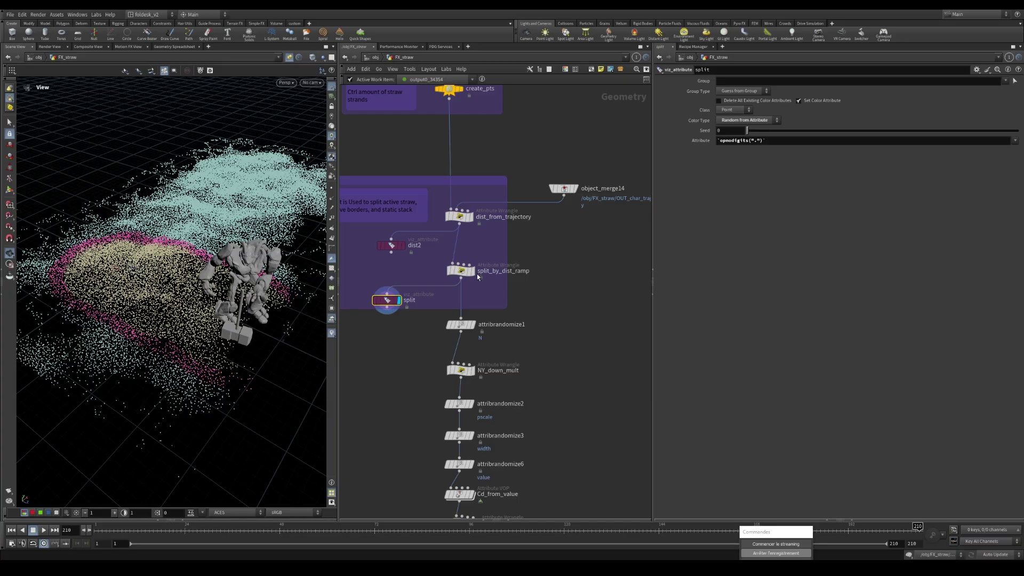
pyautogui.scroll(-2, 546, 277)
pyautogui.scroll(2, 450, 253)
pyautogui.click(444, 254)
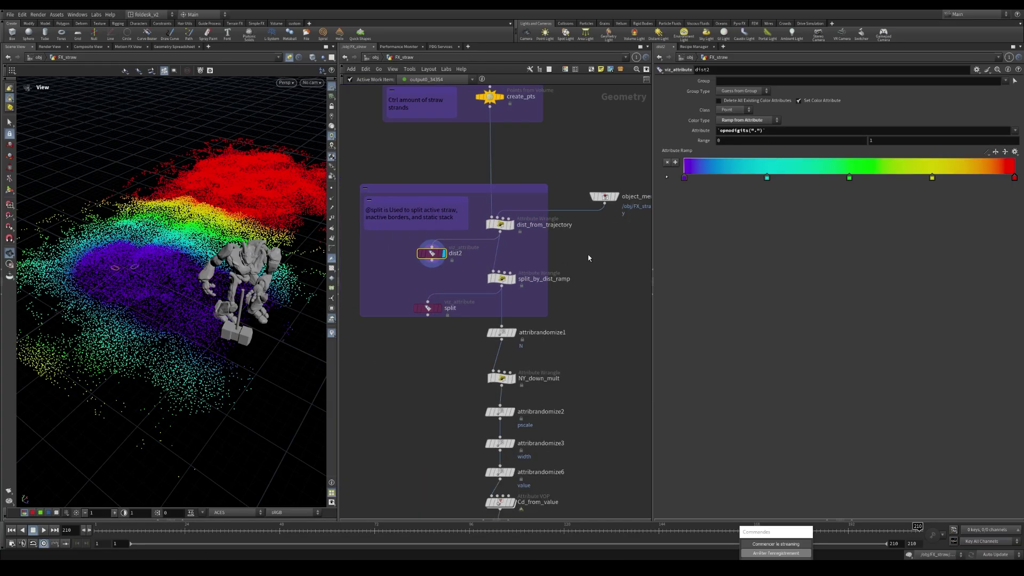
# Examine dist2's Attribute parameter by toggling between its opnodigits(".") expression and the evaluated attribute name.
pyautogui.click(698, 132)
pyautogui.click(700, 130)
pyautogui.click(799, 130)
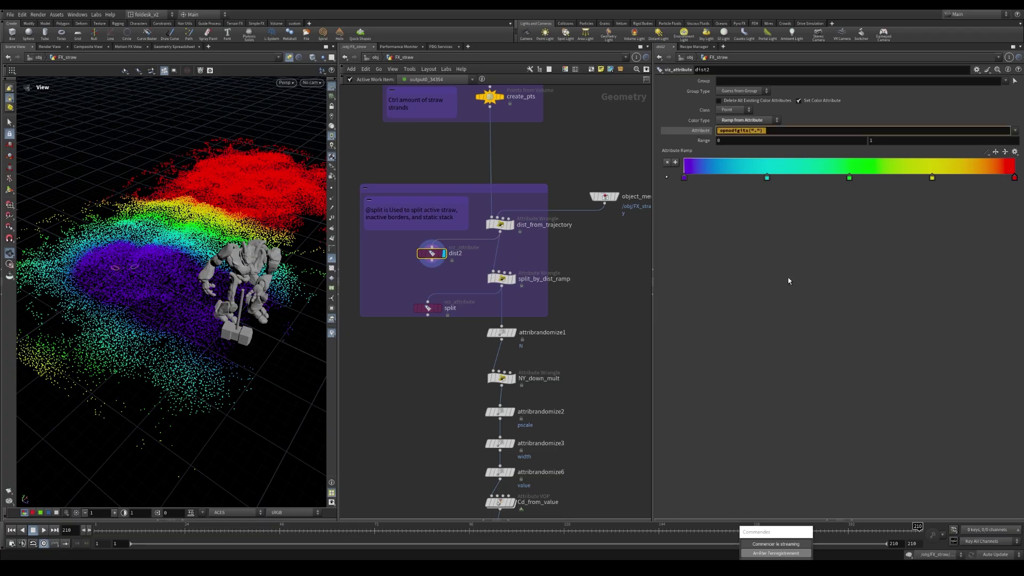
pyautogui.moveTo(430, 256)
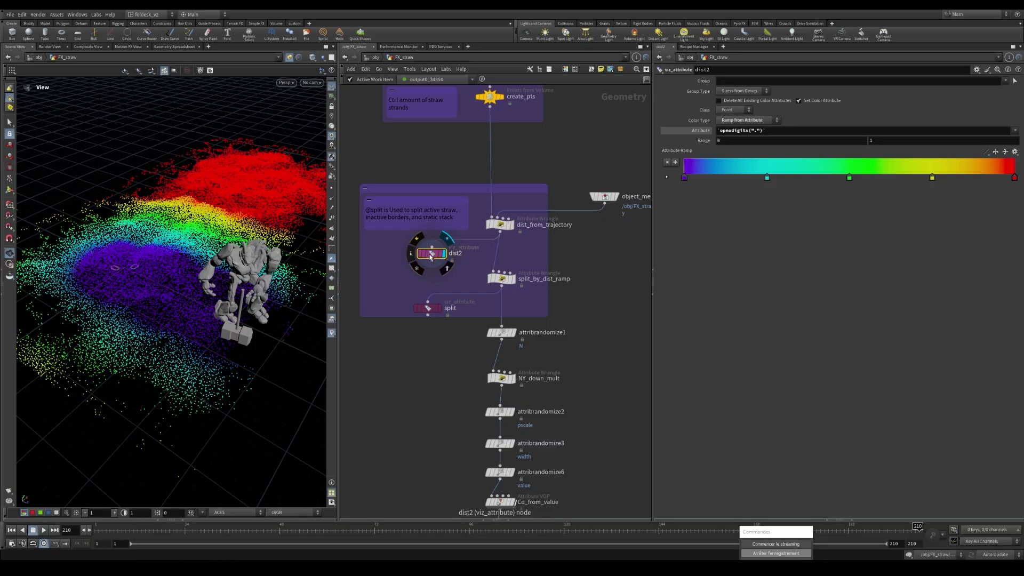
pyautogui.scroll(-3, 430, 256)
pyautogui.moveTo(516, 299); pyautogui.dragTo(495, 331, button='middle')
pyautogui.scroll(2, 408, 309)
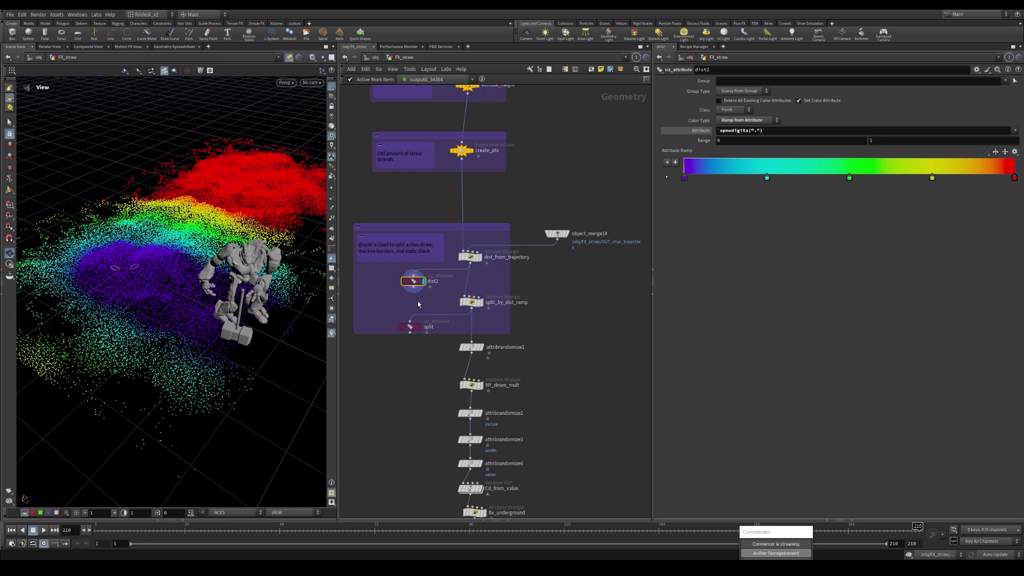
pyautogui.moveTo(415, 283)
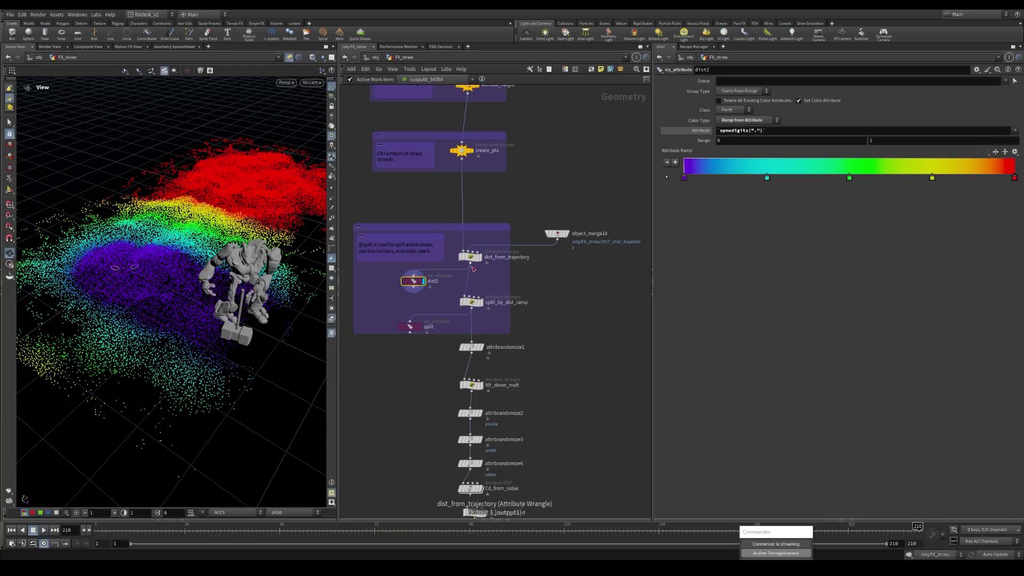
pyautogui.moveTo(784, 132); pyautogui.dragTo(716, 134)
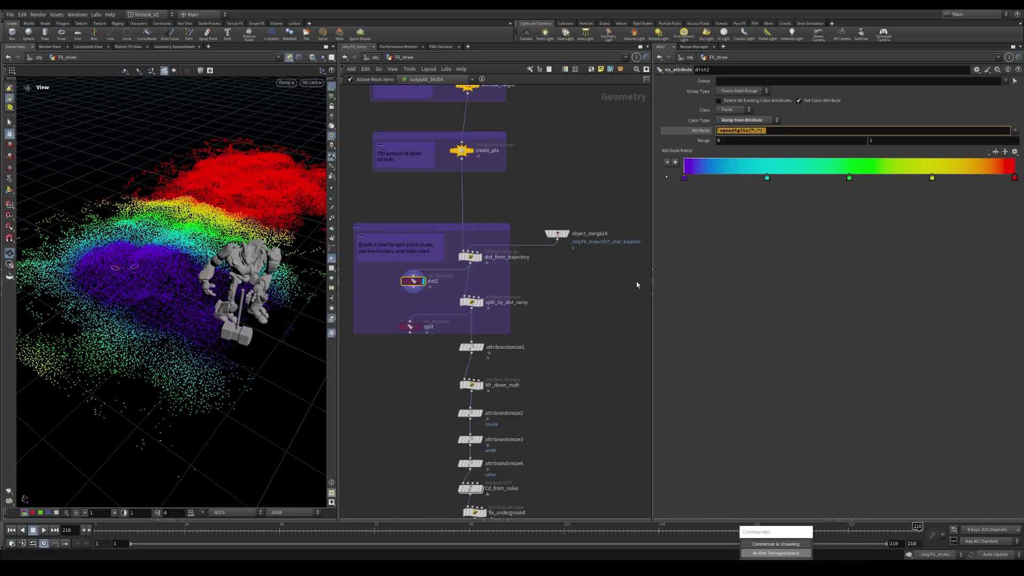
pyautogui.click(431, 288)
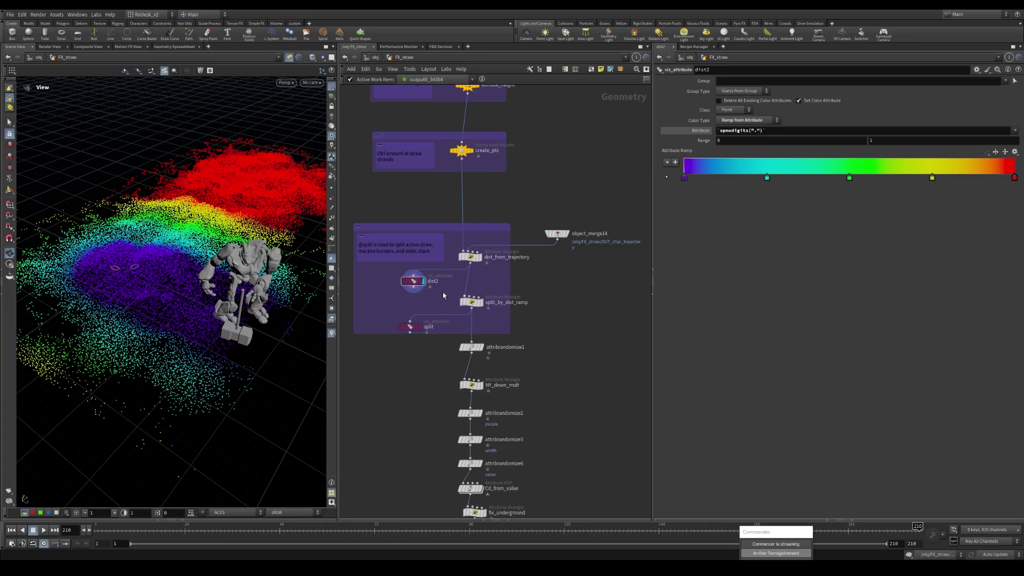
pyautogui.click(706, 133)
pyautogui.click(700, 132)
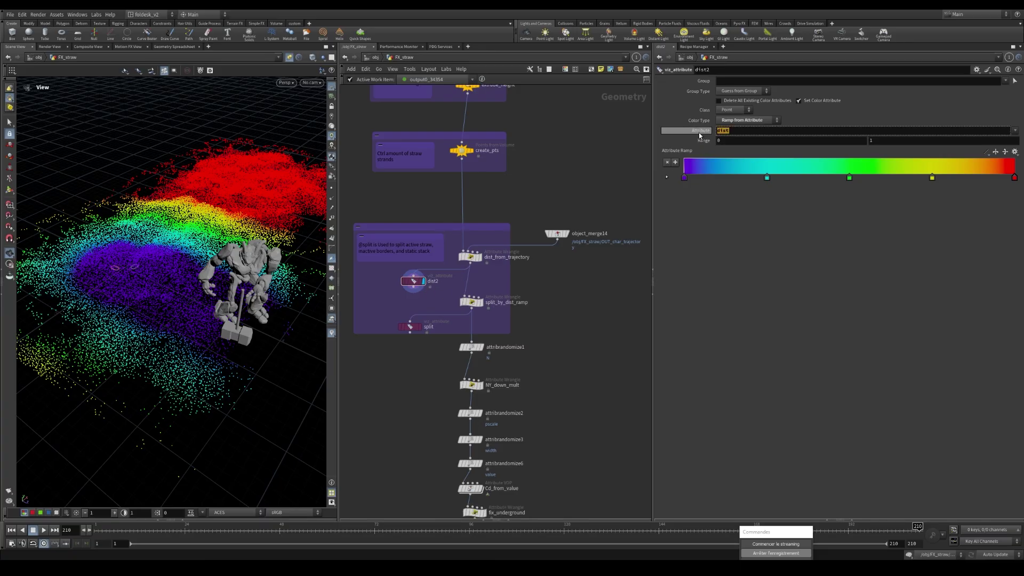
pyautogui.click(700, 134)
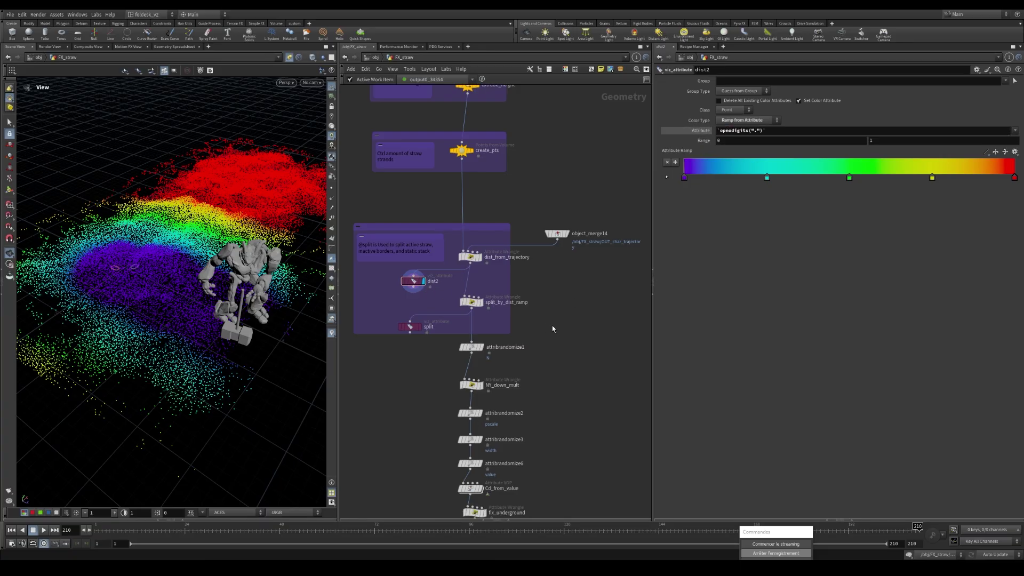
# Branch a viz_attribute node off dist_from_trajectory and rename it dist4.
pyautogui.click(472, 268)
pyautogui.click(547, 293)
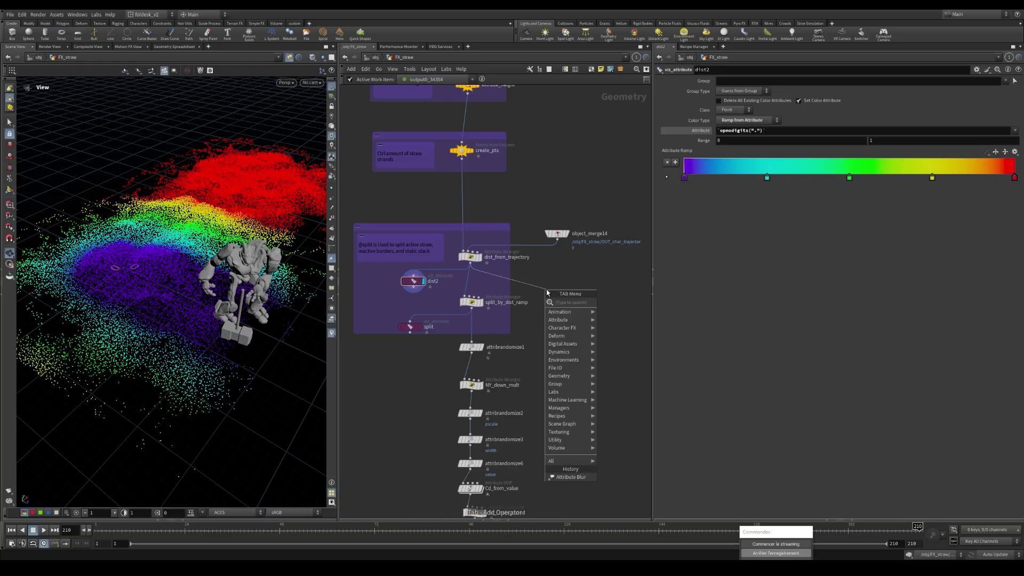
pyautogui.write('viz')
pyautogui.press('Return')
pyautogui.doubleClick(568, 290)
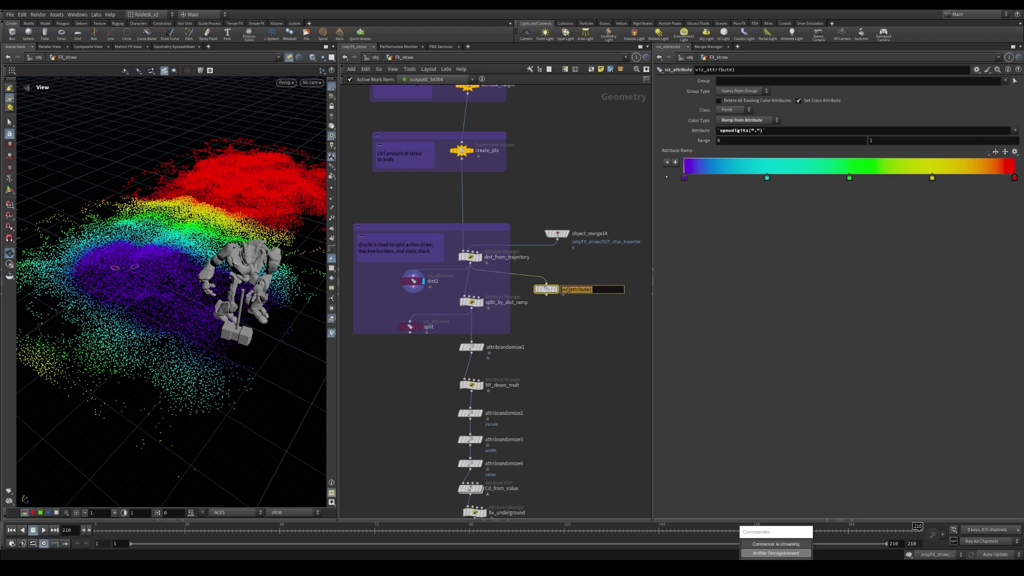
pyautogui.write('dist4')
pyautogui.press('Return')
pyautogui.click(559, 304)
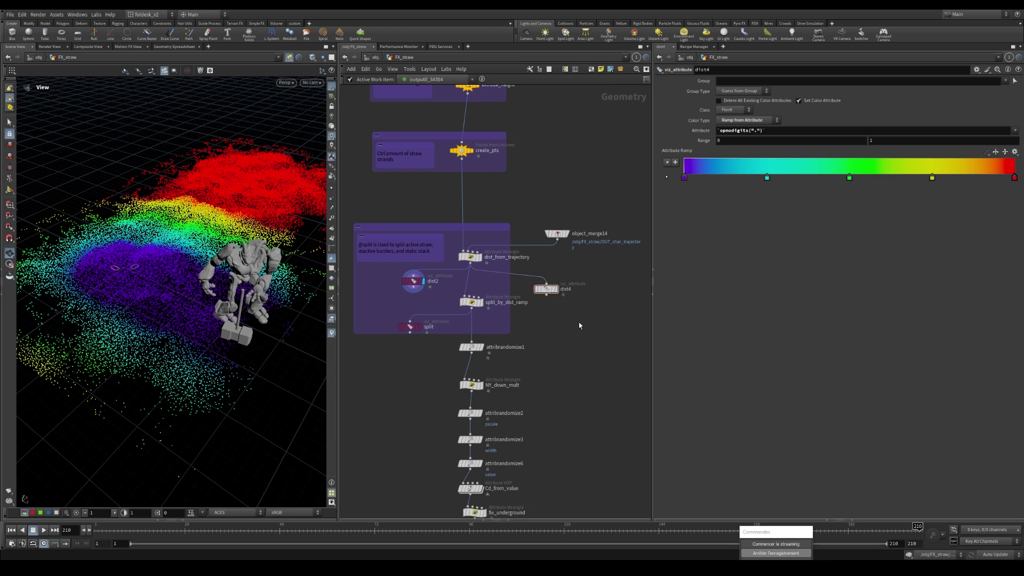
# Display the dist4 visualization, and delete that node.
pyautogui.scroll(1, 560, 306)
pyautogui.click(556, 286)
pyautogui.scroll(-1, 569, 339)
pyautogui.scroll(1, 554, 317)
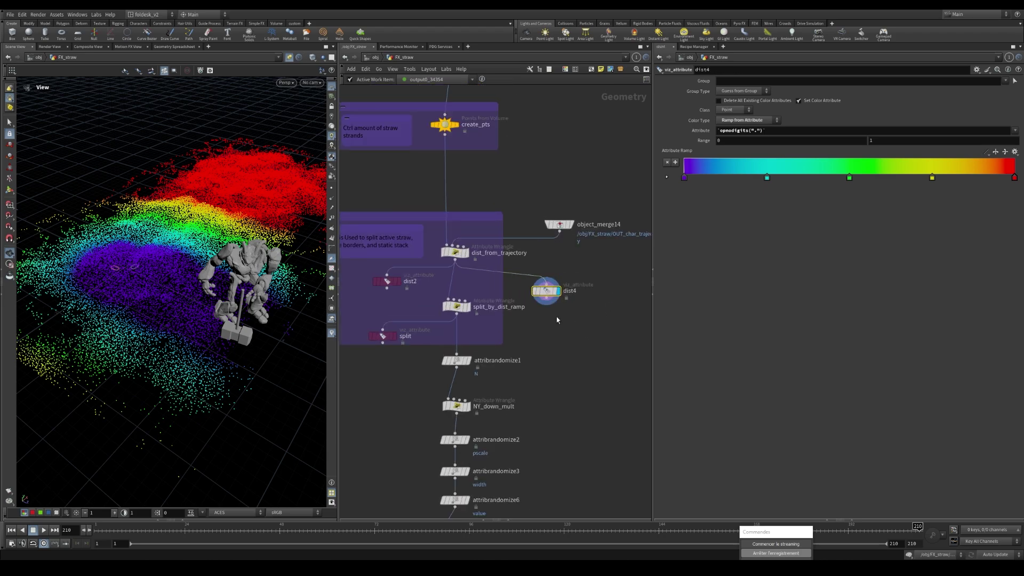
pyautogui.press('Delete')
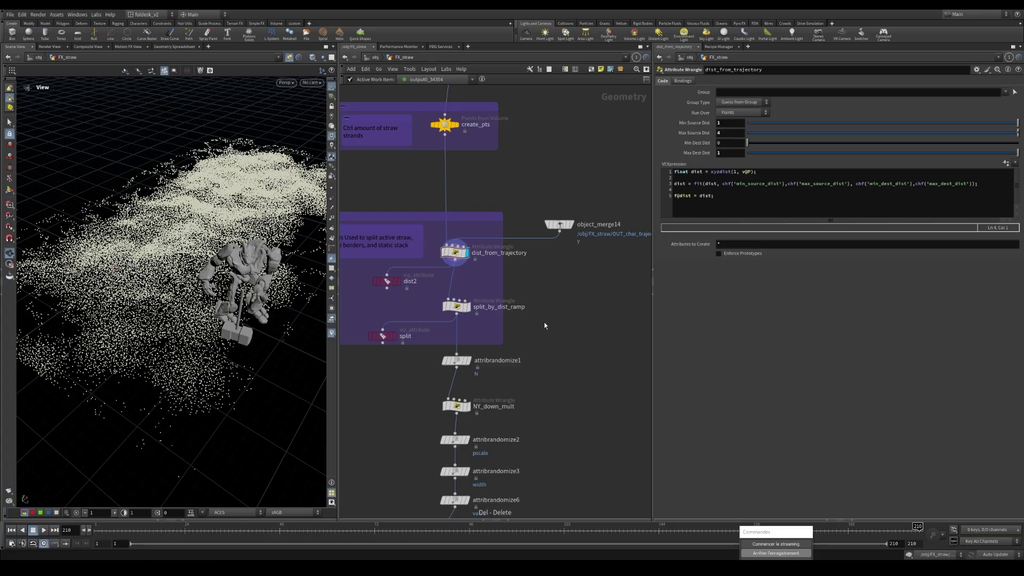
# Display the split visualization and select split_by_dist_ramp to review how the regions are assigned.
pyautogui.click(393, 336)
pyautogui.scroll(-1, 534, 330)
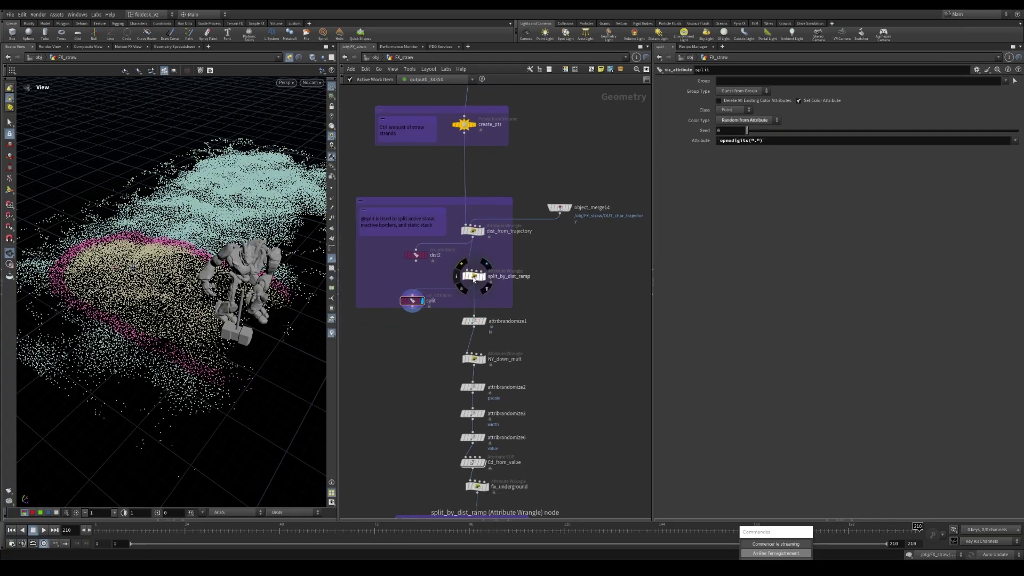
pyautogui.click(475, 279)
pyautogui.scroll(1, 478, 322)
# Display attribrandomize1 to review how the straw points' N attribute is randomized.
pyautogui.click(472, 320)
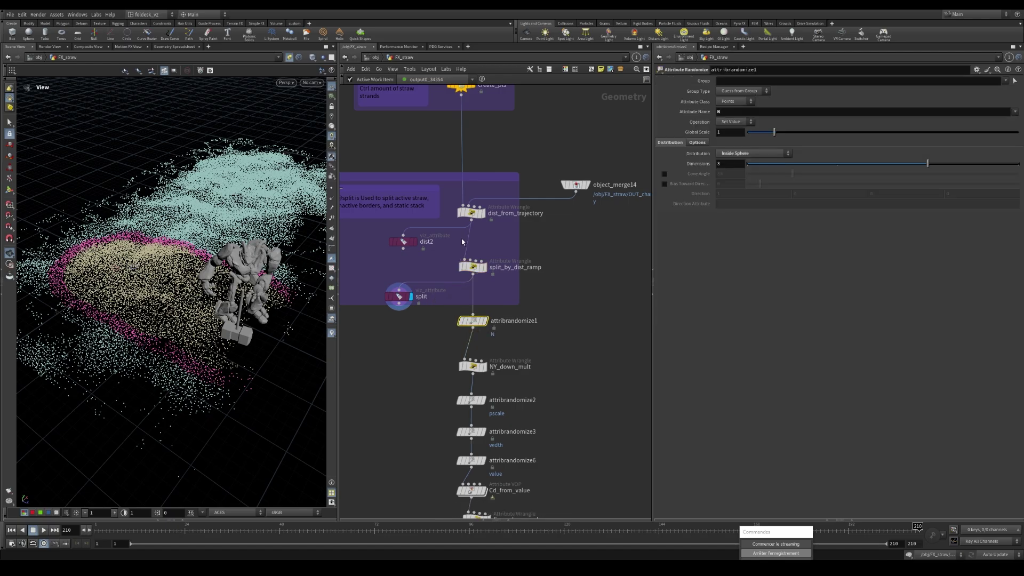
pyautogui.click(484, 271)
pyautogui.moveTo(469, 330); pyautogui.dragTo(482, 293, button='middle')
pyautogui.click(484, 285)
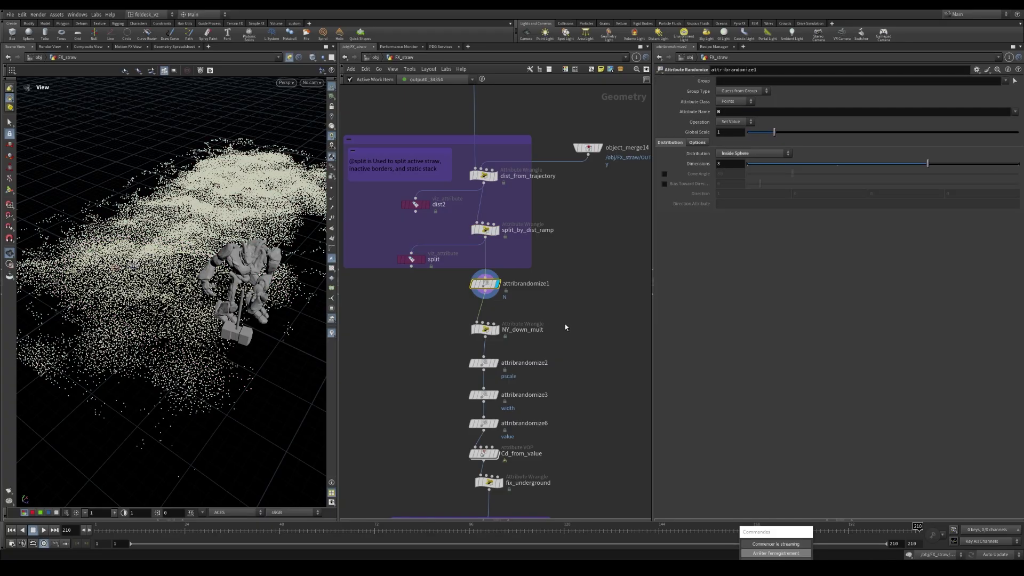
# Display NY_down_mult and check the wrangle that scales down the vertical component of the normals.
pyautogui.click(486, 334)
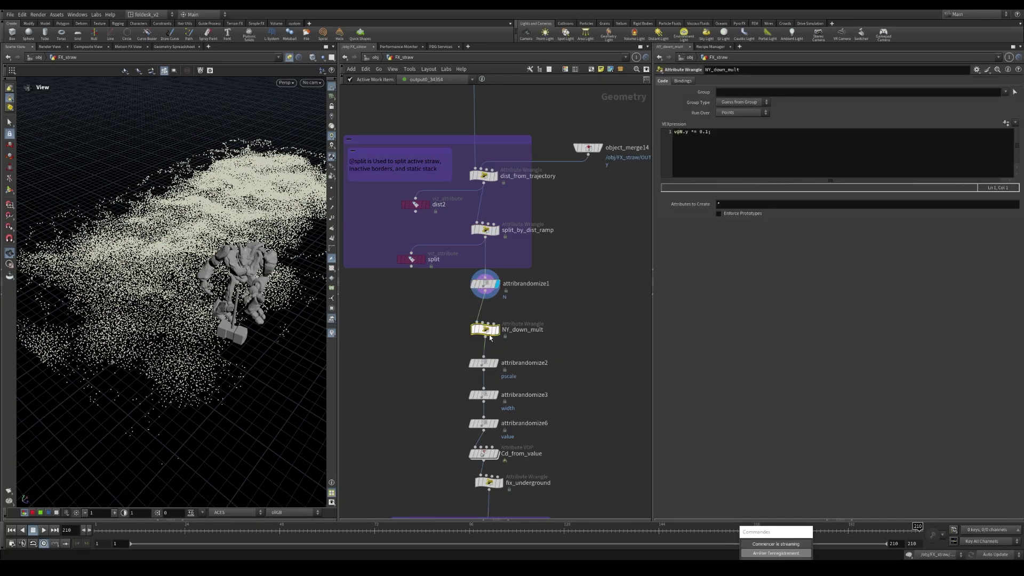
pyautogui.press('r')
pyautogui.scroll(-1, 554, 346)
pyautogui.scroll(1, 566, 355)
pyautogui.moveTo(487, 410); pyautogui.dragTo(496, 376, button='middle')
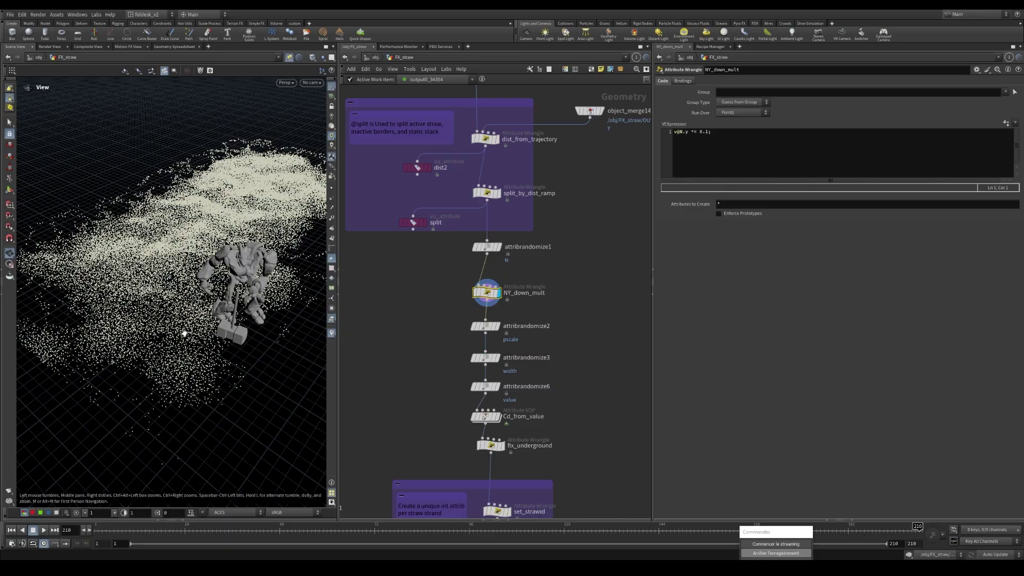
pyautogui.moveTo(183, 331)
pyautogui.mouseDown()
pyautogui.moveTo(165, 304)
pyautogui.moveTo(169, 331)
pyautogui.moveTo(184, 333)
pyautogui.mouseUp()
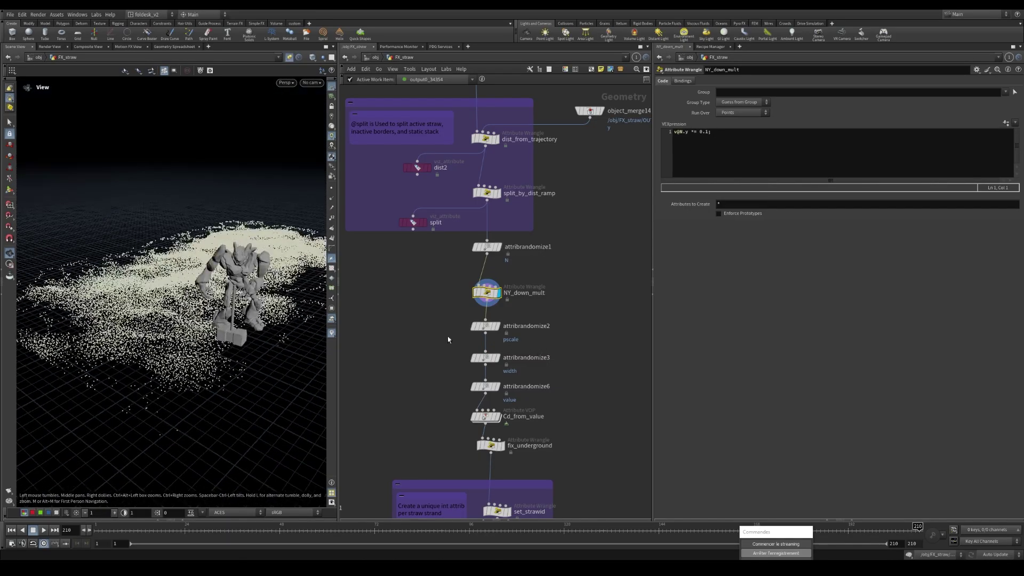
# Display attribrandomize2, attribrandomize3, attribrandomize6 and Cd_from_value in turn to review the pscale, width, value and color attributes.
pyautogui.click(485, 325)
pyautogui.press('r')
pyautogui.click(485, 358)
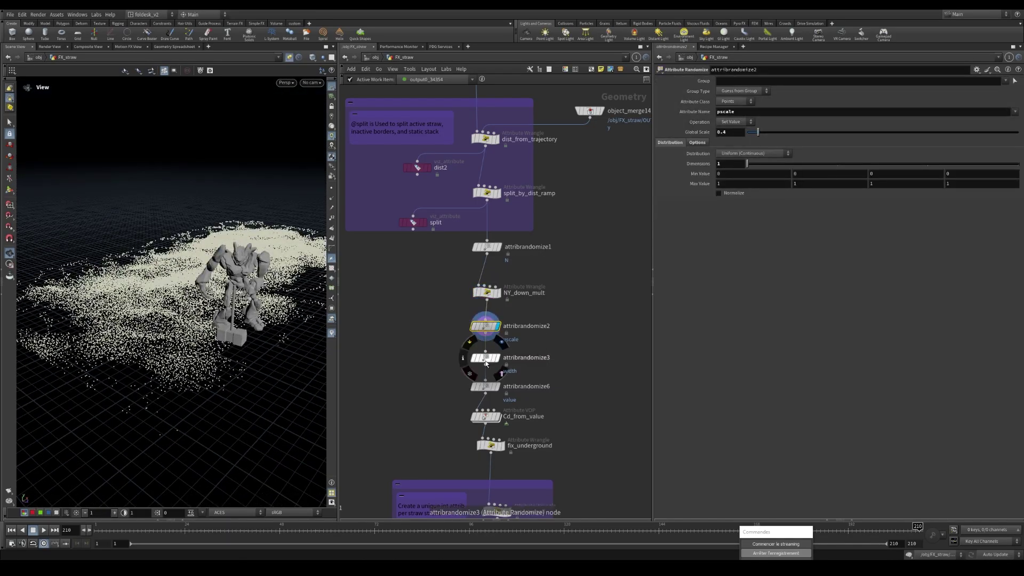
pyautogui.press('r')
pyautogui.click(485, 386)
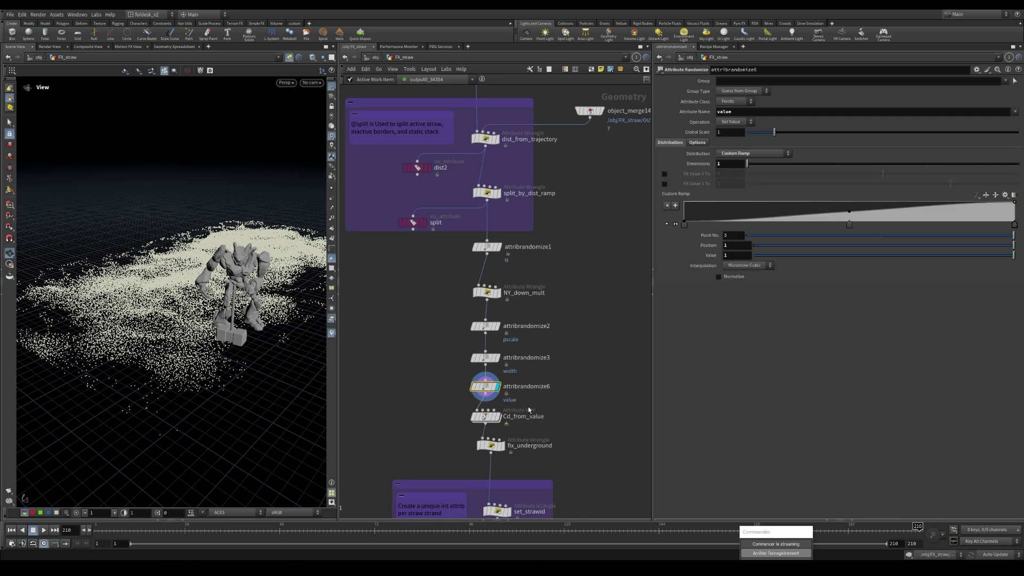
pyautogui.click(493, 416)
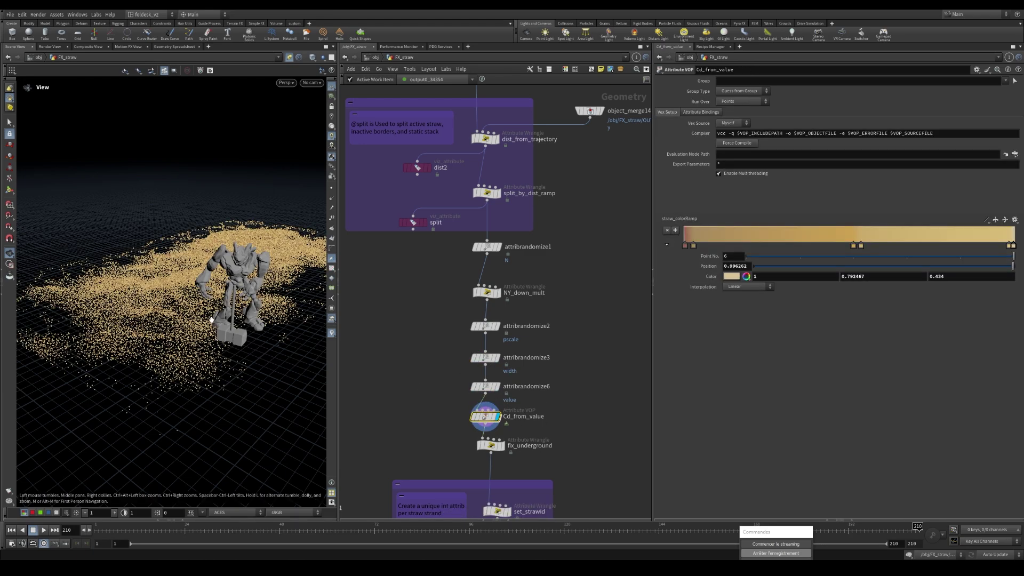
pyautogui.moveTo(212, 319); pyautogui.dragTo(229, 336)
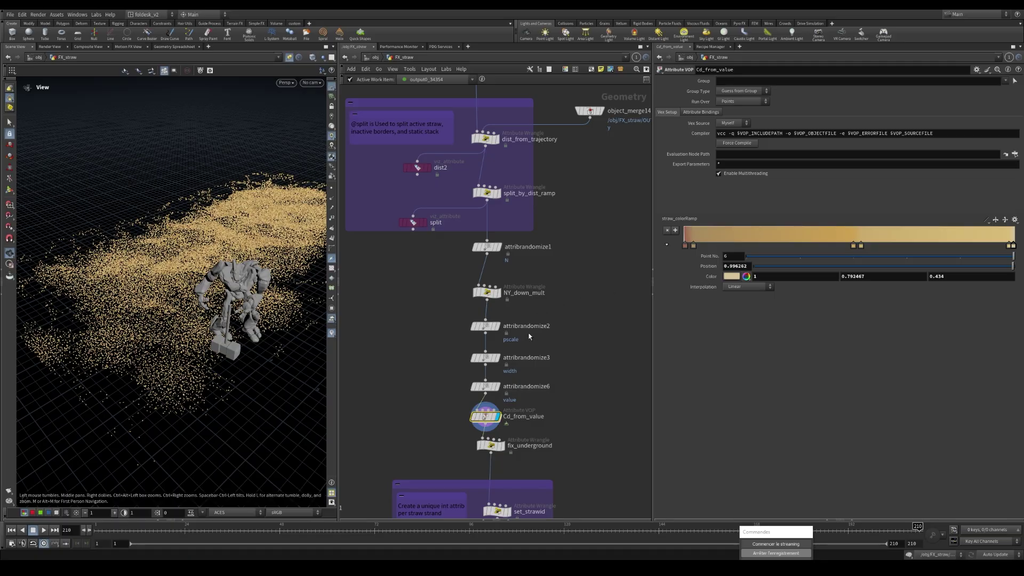
# Display fix_underground and examine its VEX expression for points below the ground, including the 0.01 offset.
pyautogui.moveTo(583, 401); pyautogui.dragTo(583, 279, button='middle')
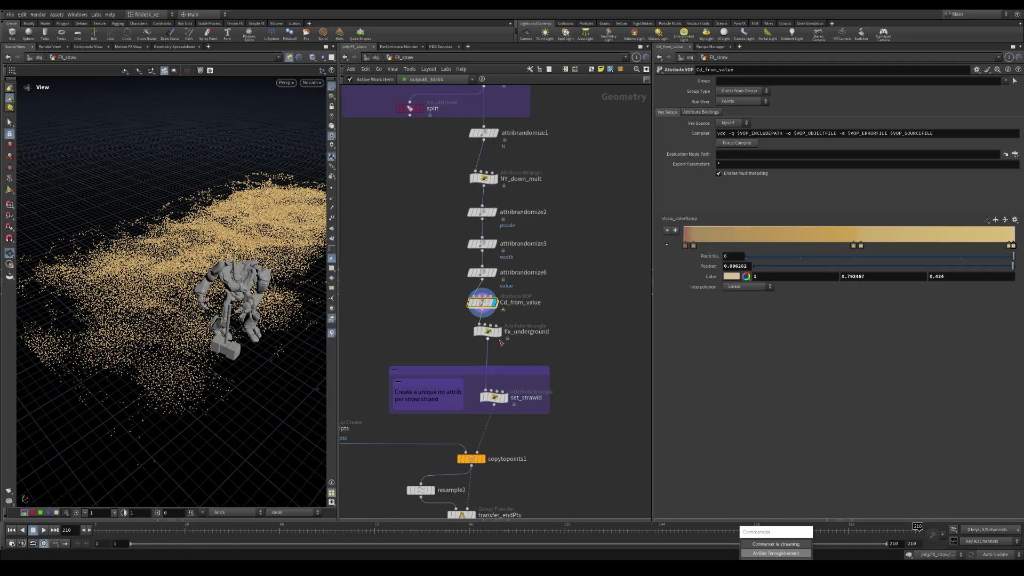
pyautogui.scroll(1, 495, 348)
pyautogui.click(488, 335)
pyautogui.click(501, 330)
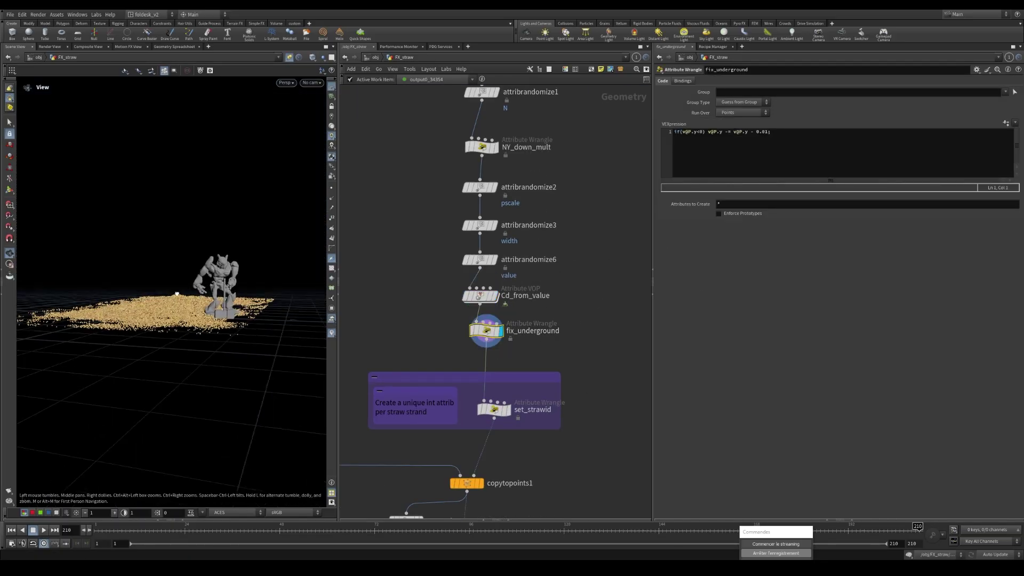
pyautogui.click(778, 132)
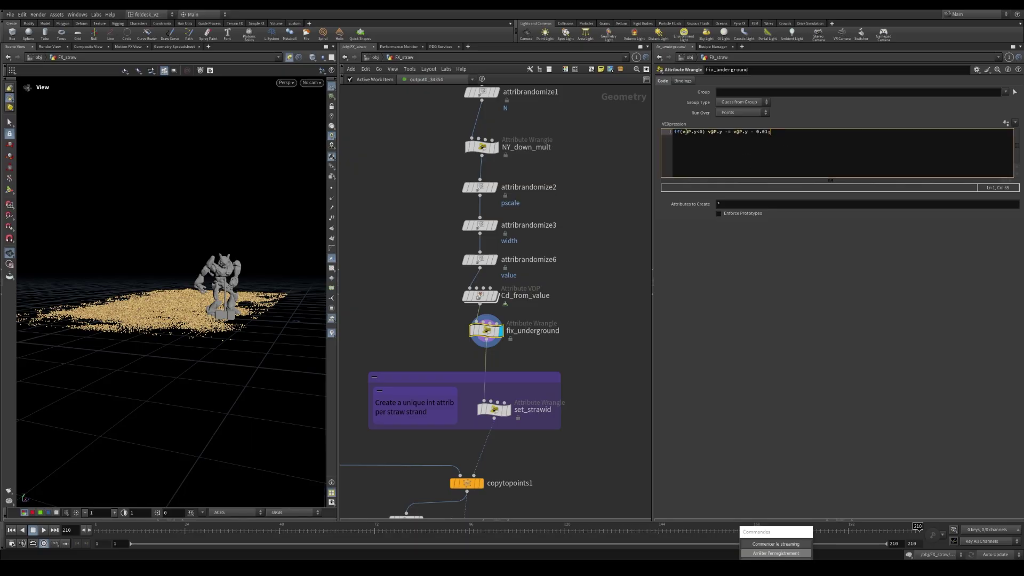
pyautogui.doubleClick(763, 132)
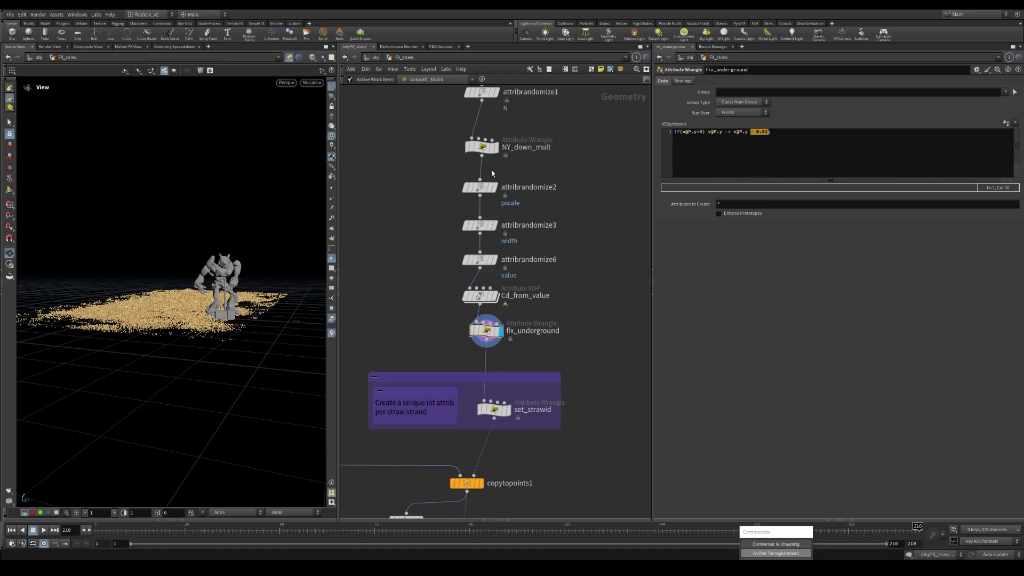
# Select NY_down_mult again to compare its normal-scaling expression while fix_underground stays displayed.
pyautogui.click(482, 147)
pyautogui.scroll(-2, 572, 260)
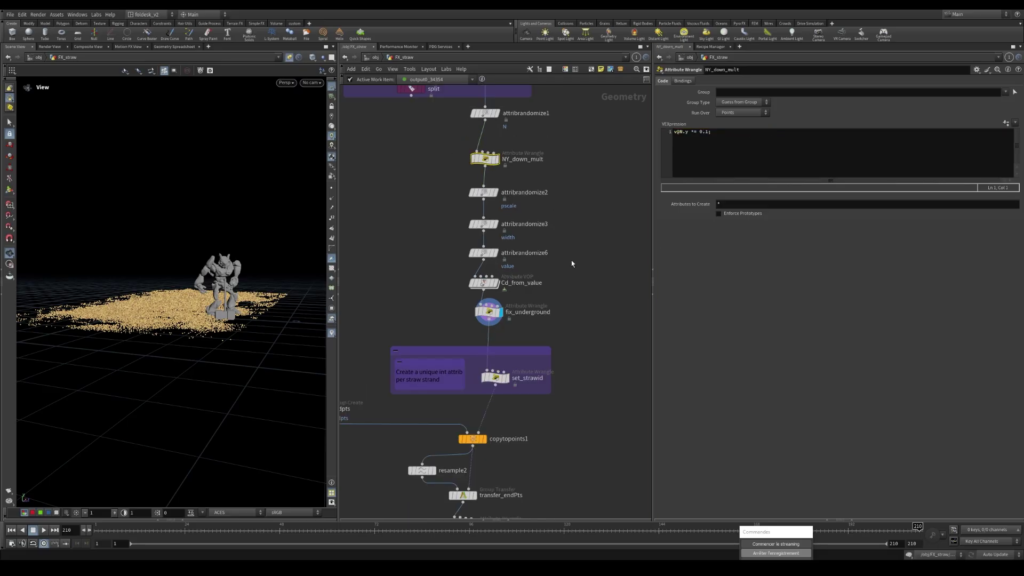
pyautogui.scroll(1, 547, 235)
pyautogui.moveTo(484, 315)
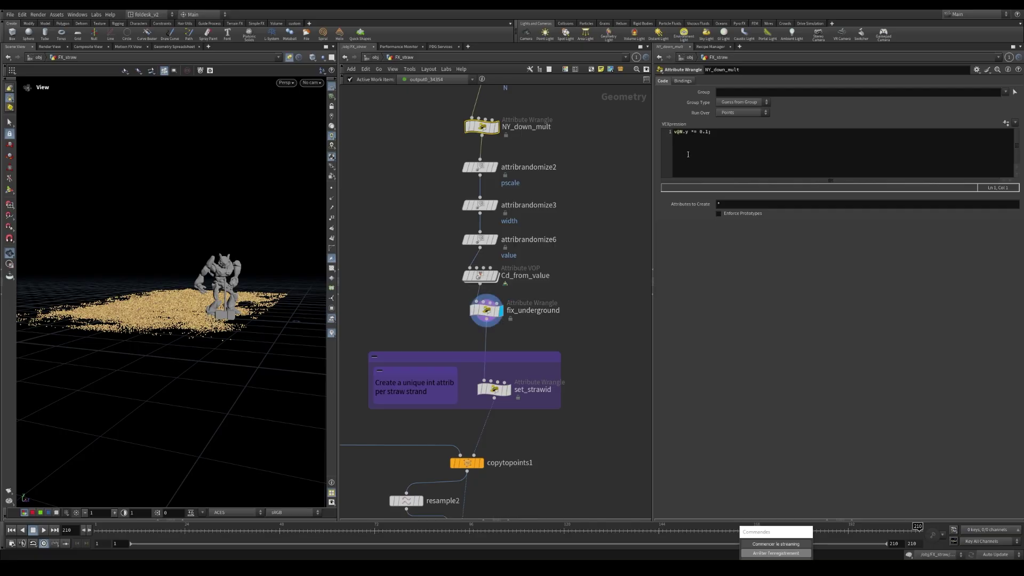
pyautogui.scroll(-2, 537, 262)
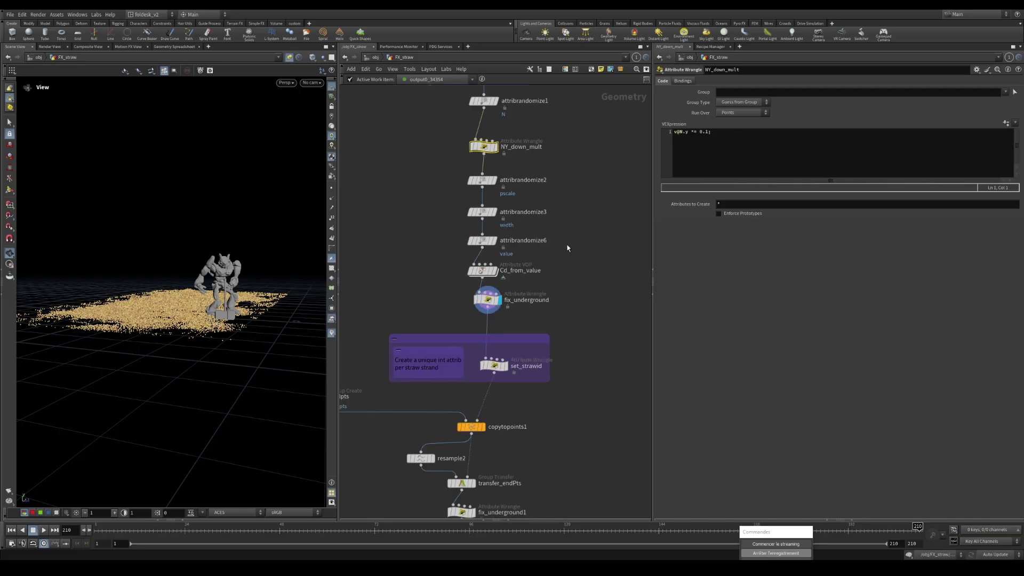
# Select fix_underground again and inspect the straw points at ground level from a low angle.
pyautogui.scroll(1, 533, 262)
pyautogui.click(469, 281)
pyautogui.moveTo(170, 320); pyautogui.dragTo(213, 320)
pyautogui.scroll(1, 477, 287)
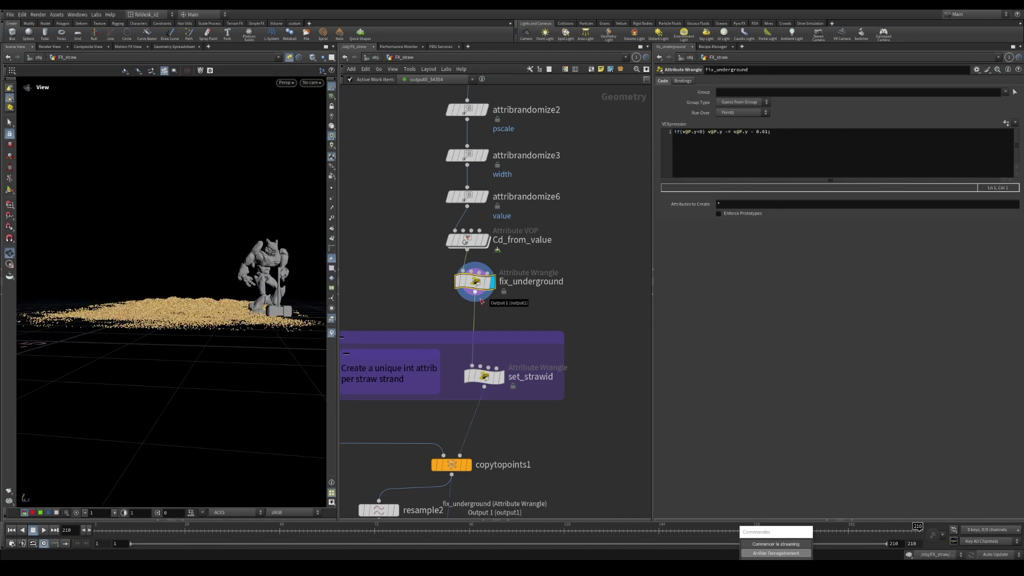
pyautogui.scroll(-6, 555, 373)
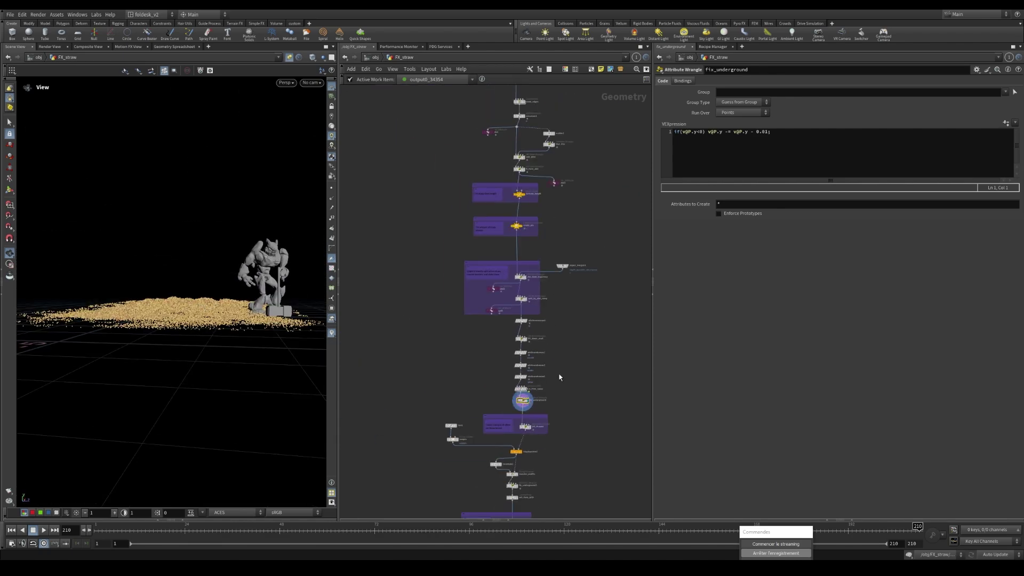
# Display set_strawid and examine its VEX expression assigning a unique integer strawid to each straw point.
pyautogui.scroll(5, 559, 377)
pyautogui.press('Down')
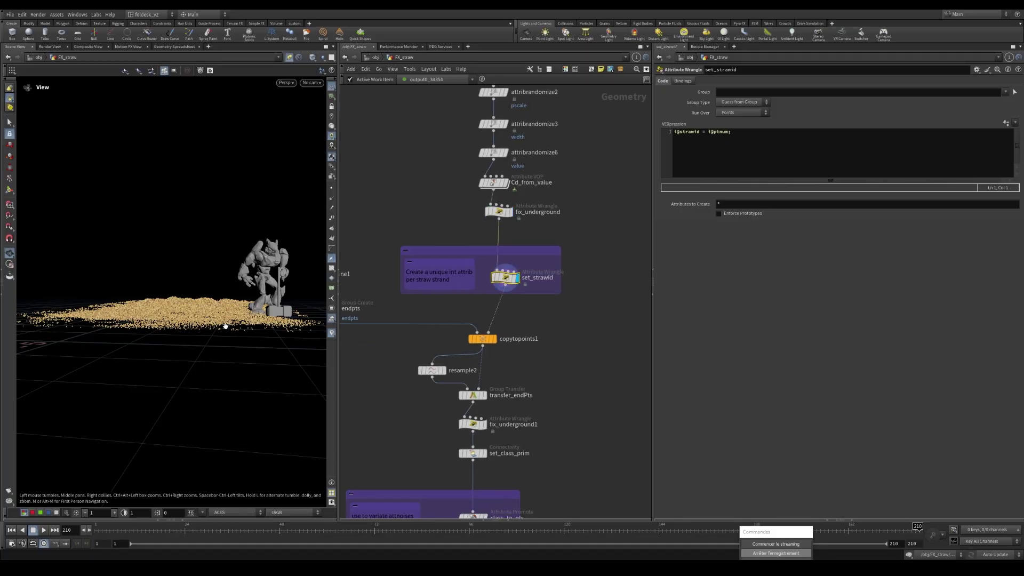
pyautogui.scroll(5, 219, 326)
pyautogui.moveTo(218, 328); pyautogui.dragTo(125, 320, button='middle')
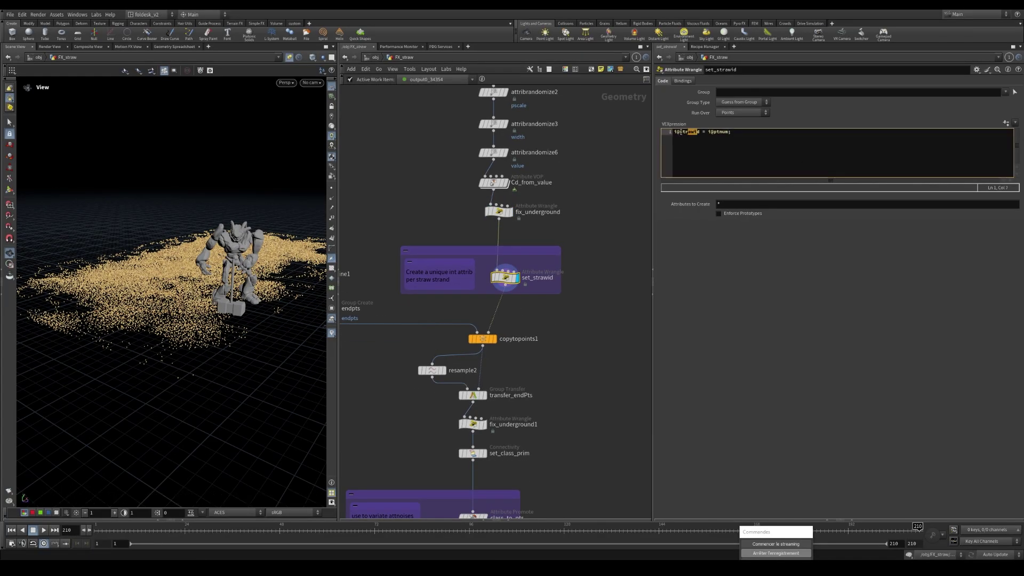
pyautogui.click(723, 137)
pyautogui.doubleClick(691, 132)
pyautogui.click(771, 158)
# Display copytopoints1 and inspect the straw strands copied onto the points.
pyautogui.moveTo(537, 385); pyautogui.dragTo(563, 316, button='middle')
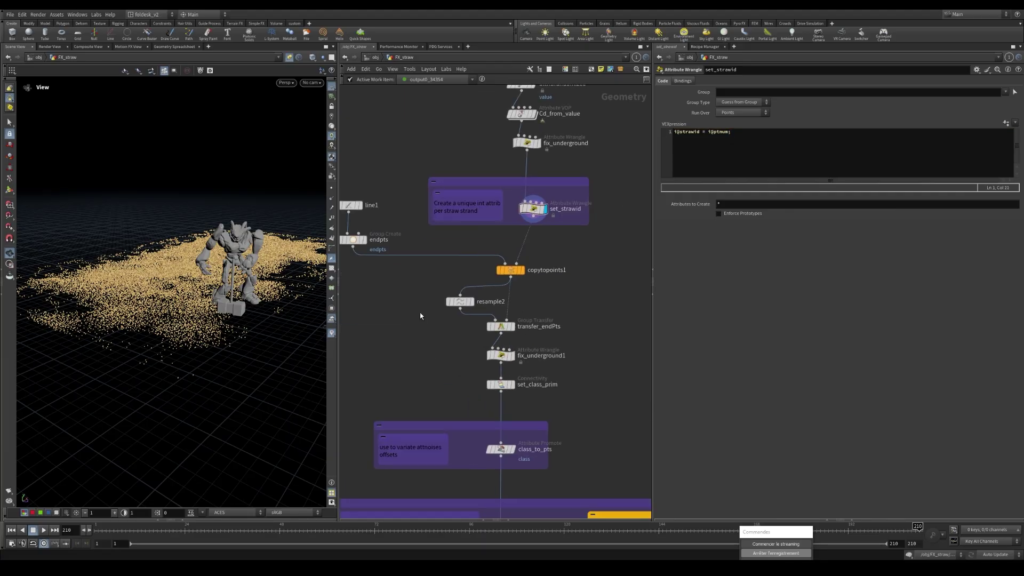
pyautogui.scroll(1, 518, 265)
pyautogui.click(510, 272)
pyautogui.click(522, 271)
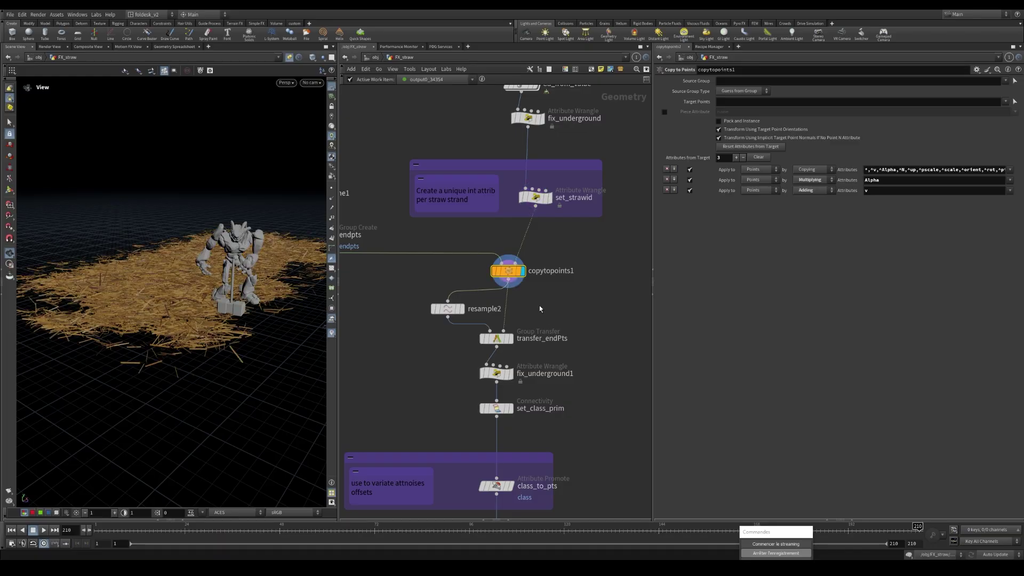
pyautogui.moveTo(217, 275); pyautogui.dragTo(260, 328)
pyautogui.scroll(-2, 574, 260)
# Display resample2 with point markers on and inspect its straw strands up close.
pyautogui.click(462, 270)
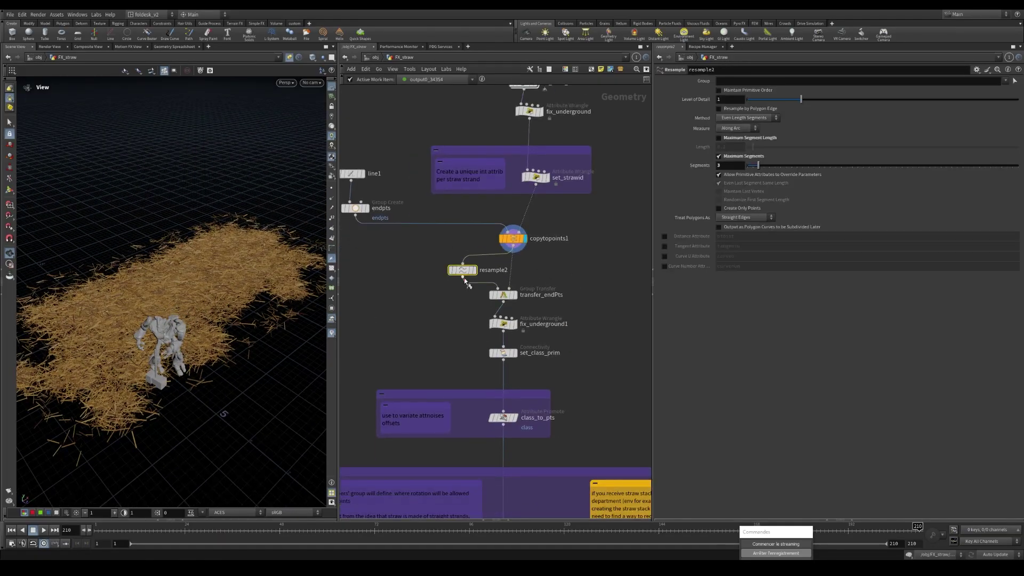
pyautogui.moveTo(290, 213); pyautogui.dragTo(312, 194)
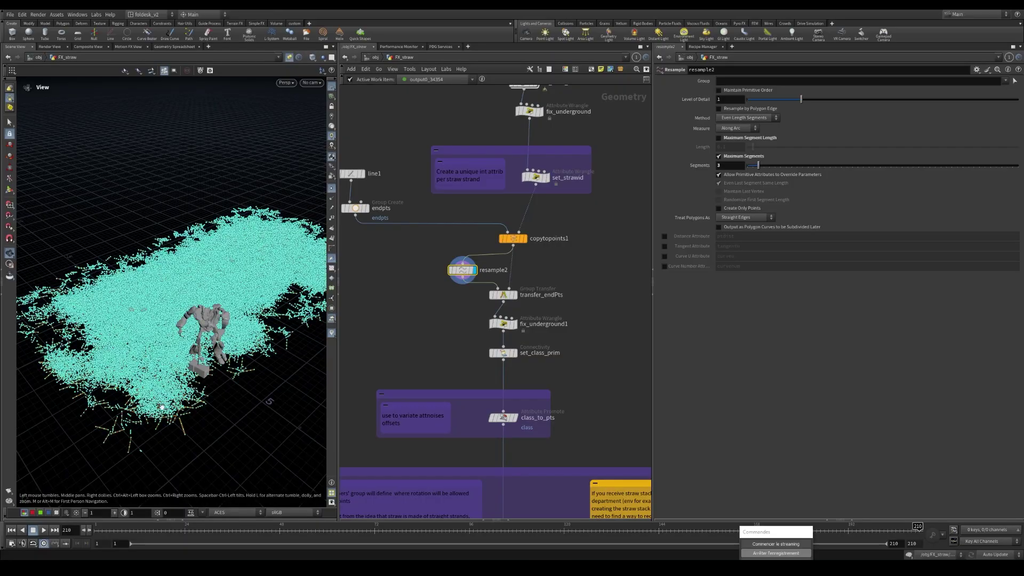
pyautogui.scroll(6, 161, 406)
pyautogui.moveTo(230, 394); pyautogui.dragTo(196, 373)
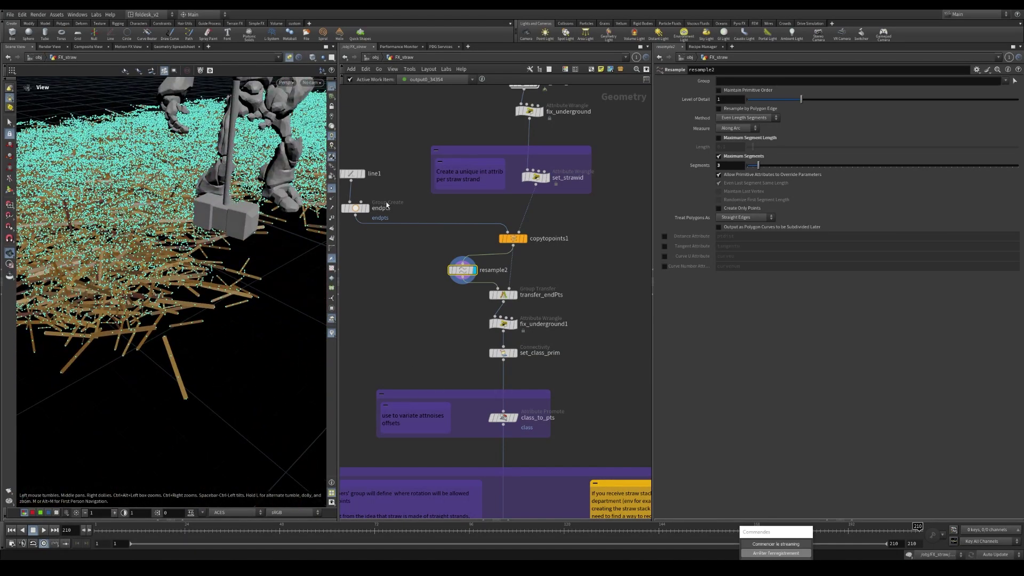
# Display the endpts group node and frame its source line in the viewport to examine both end points.
pyautogui.moveTo(387, 204); pyautogui.dragTo(462, 213, button='middle')
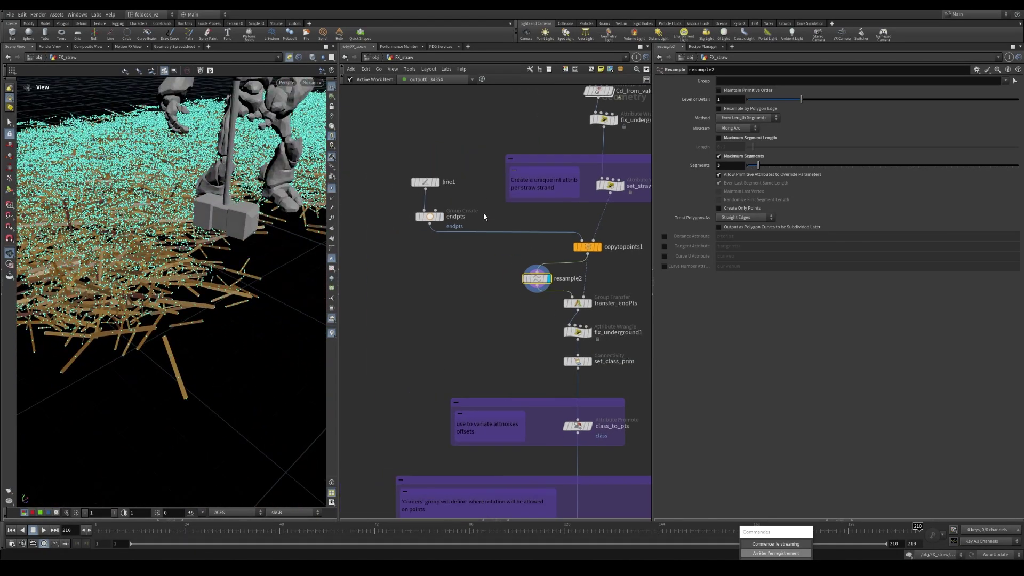
pyautogui.click(429, 218)
pyautogui.scroll(-2, 449, 263)
pyautogui.moveTo(464, 265); pyautogui.dragTo(443, 264, button='middle')
pyautogui.scroll(1, 424, 229)
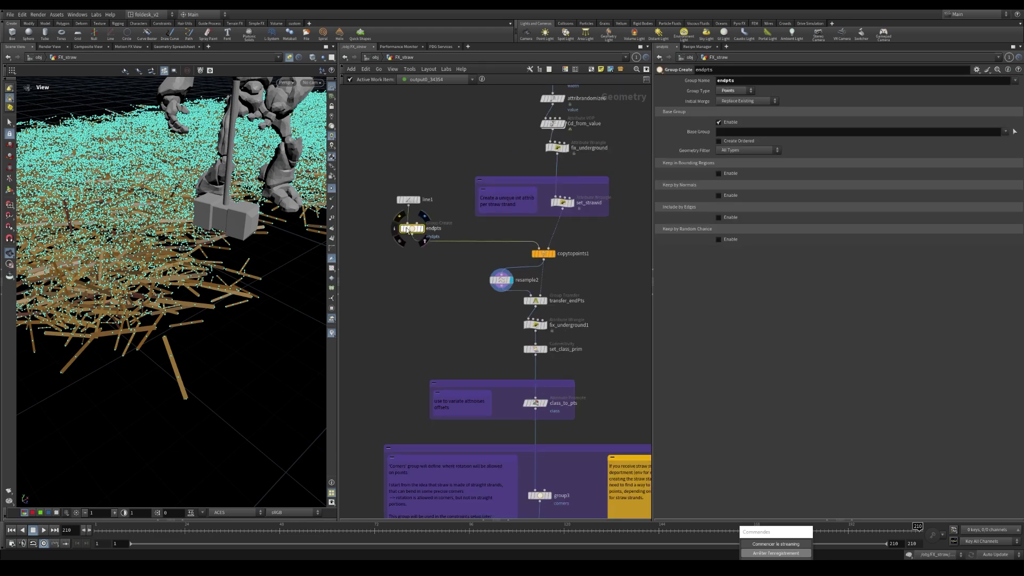
pyautogui.click(422, 229)
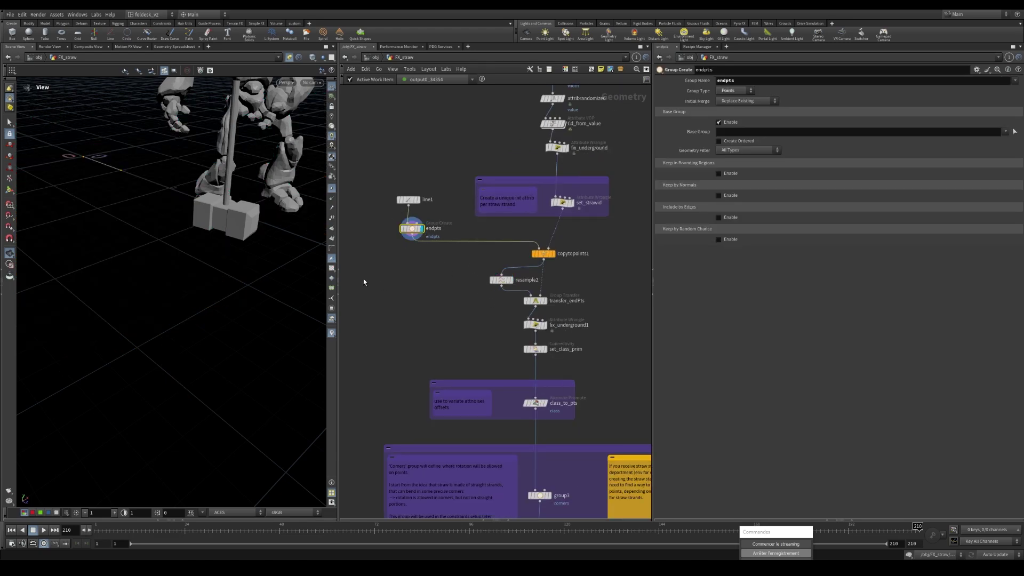
pyautogui.press('f')
pyautogui.moveTo(233, 291)
pyautogui.mouseDown()
pyautogui.moveTo(144, 288)
pyautogui.moveTo(219, 299)
pyautogui.mouseUp()
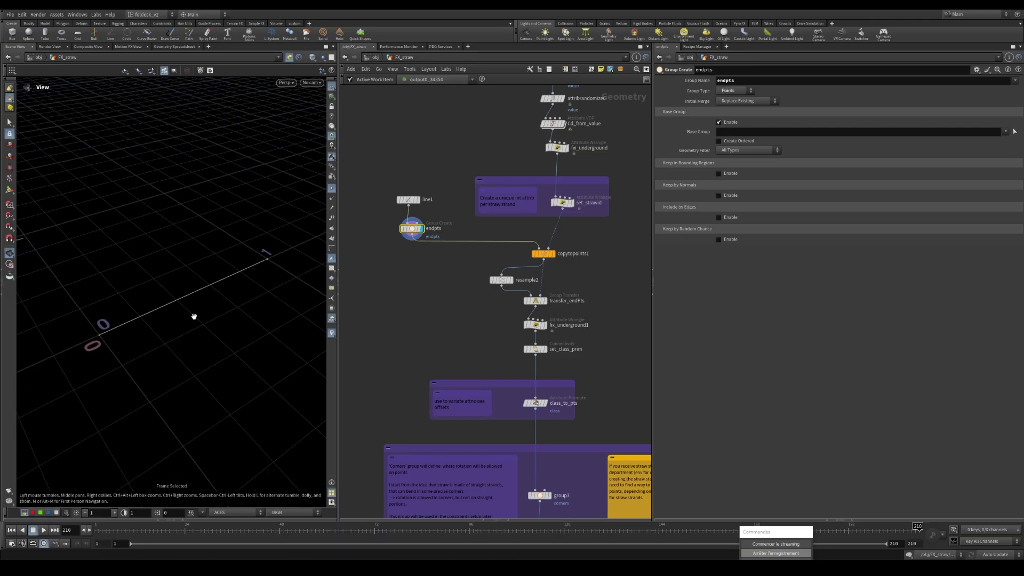
pyautogui.moveTo(568, 281); pyautogui.dragTo(540, 278, button='middle')
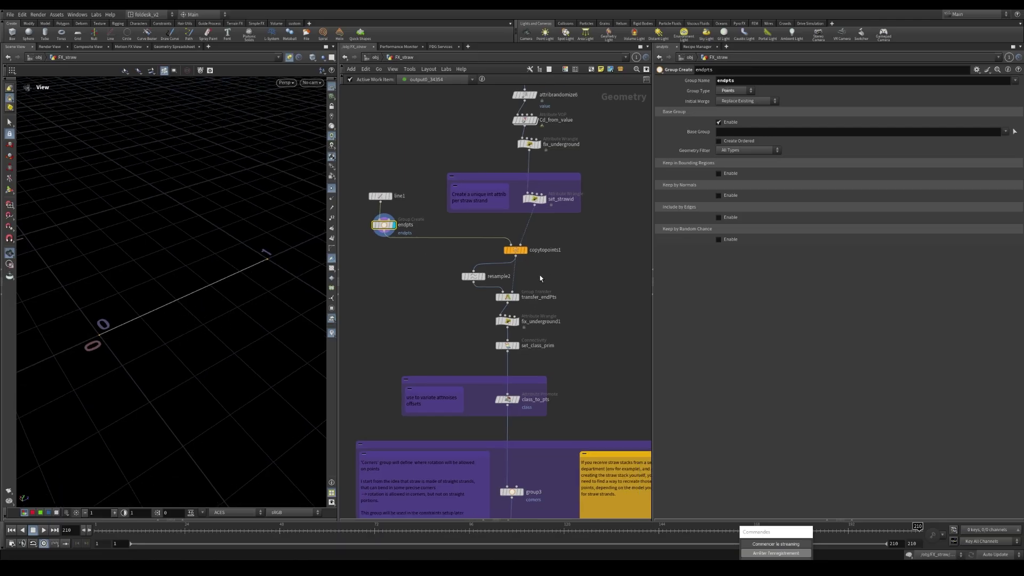
# Display resample2 again and review the points along the strands at the edge of the straw pile.
pyautogui.click(483, 277)
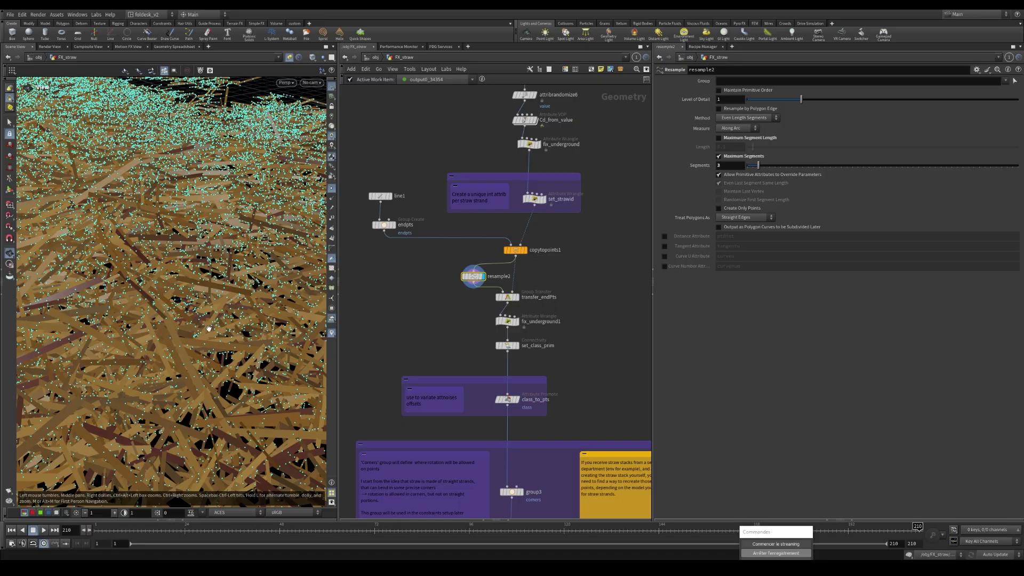
pyautogui.moveTo(209, 329); pyautogui.dragTo(121, 367, button='right')
pyautogui.moveTo(257, 453); pyautogui.dragTo(219, 325, button='middle')
pyautogui.scroll(2, 491, 297)
# Display transfer_endPts and review how the endpts point group is transferred to the resampled strands.
pyautogui.click(521, 297)
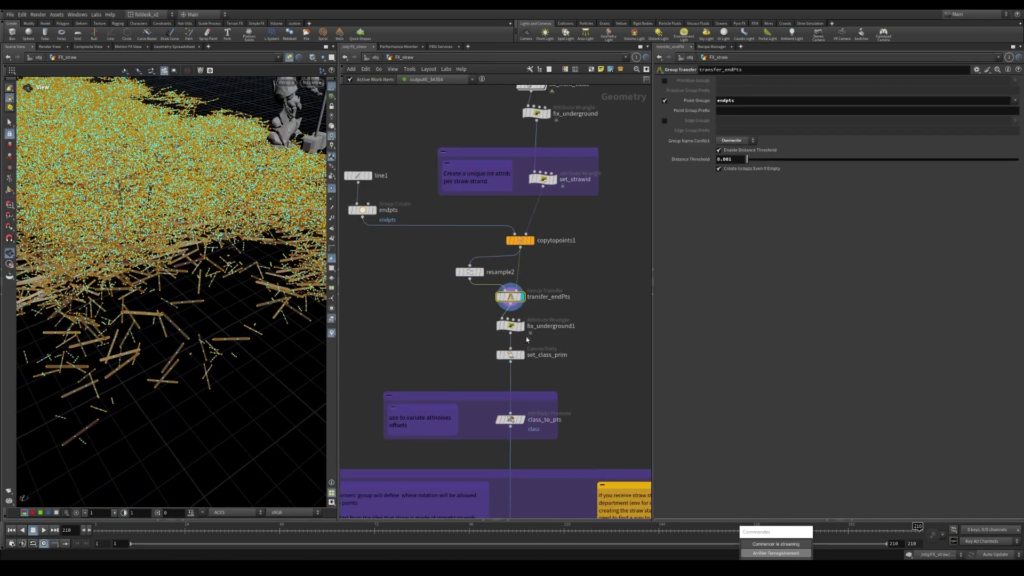
pyautogui.scroll(6, 228, 361)
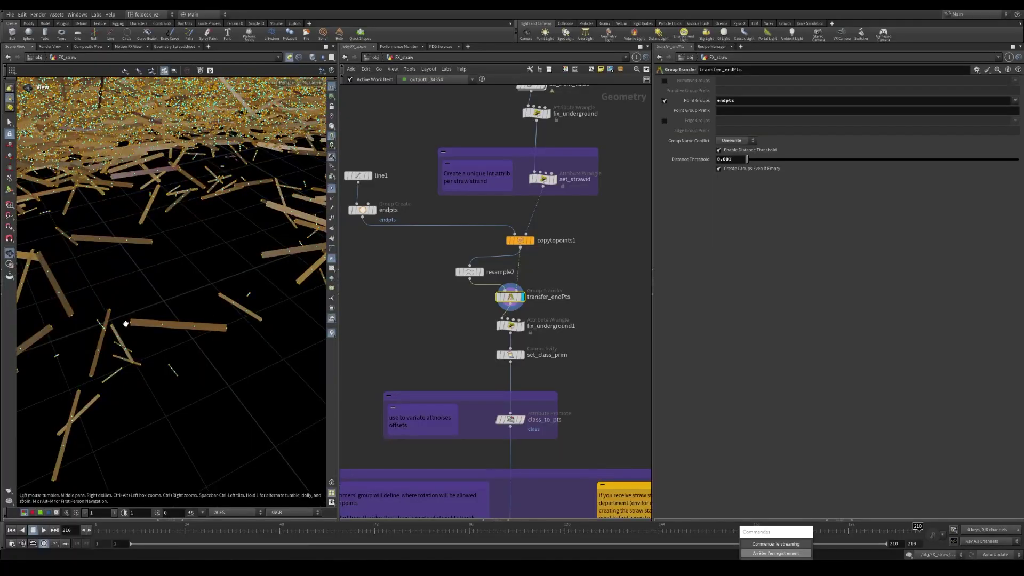
pyautogui.moveTo(590, 291); pyautogui.dragTo(569, 243, button='middle')
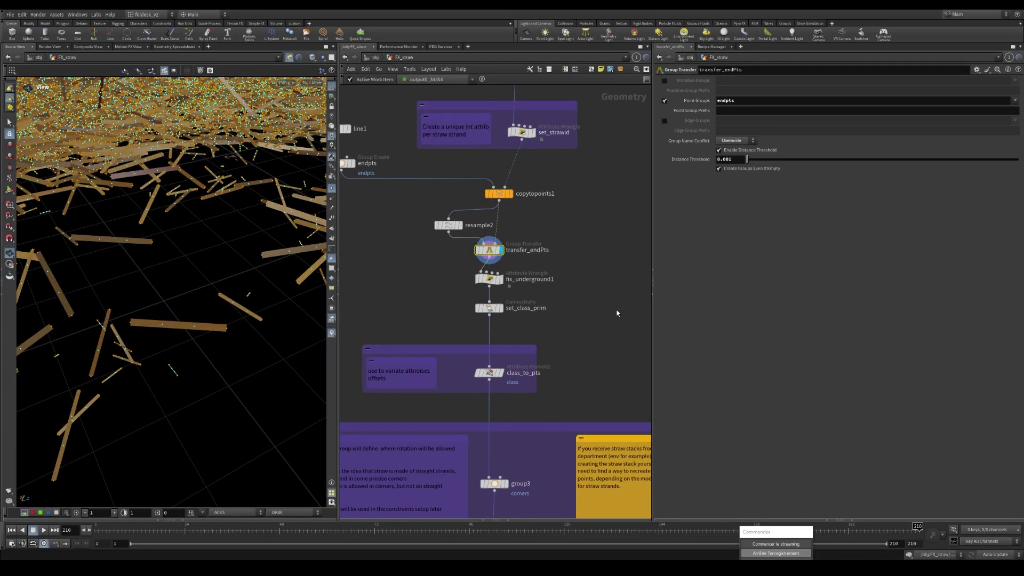
# Display fix_underground1 and review its VEX expression for points below the ground.
pyautogui.moveTo(617, 313); pyautogui.dragTo(622, 266, button='middle')
pyautogui.scroll(2, 460, 223)
pyautogui.click(498, 232)
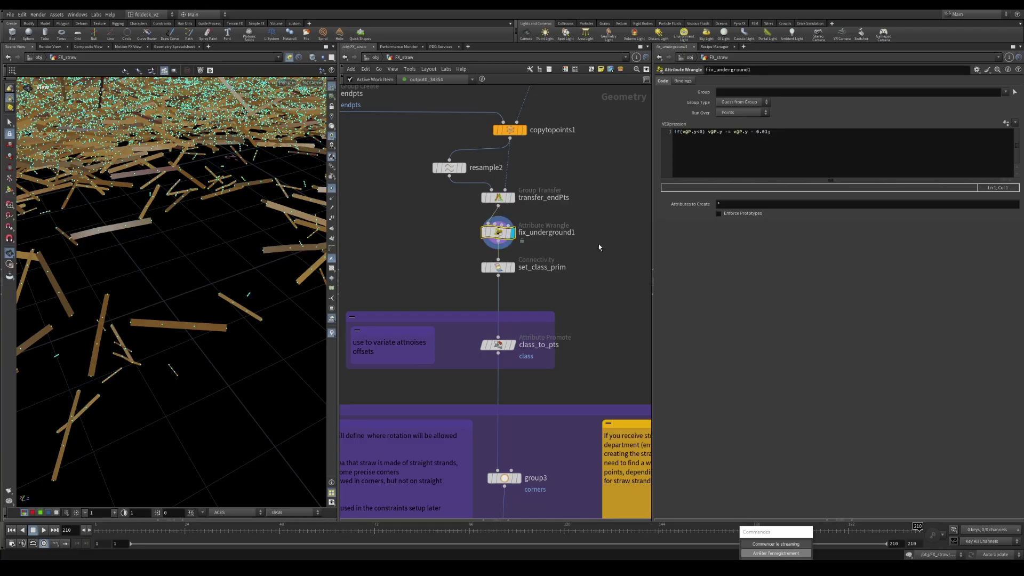
# Hide the point markers and check the straw against ground level from a low angle and in the Right view.
pyautogui.scroll(-8, 146, 219)
pyautogui.moveTo(146, 219); pyautogui.dragTo(288, 187)
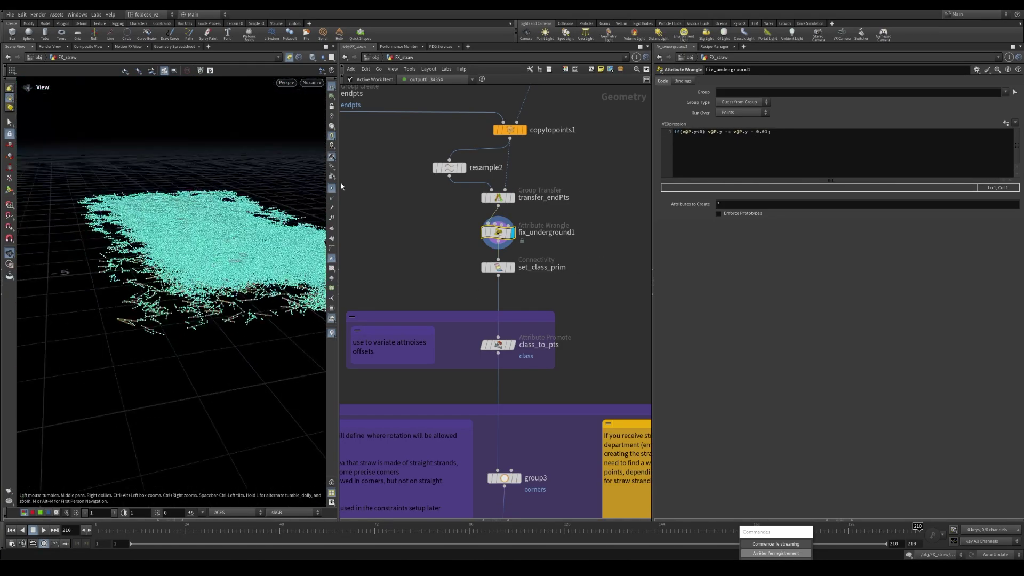
pyautogui.click(332, 188)
pyautogui.moveTo(244, 256); pyautogui.dragTo(185, 267)
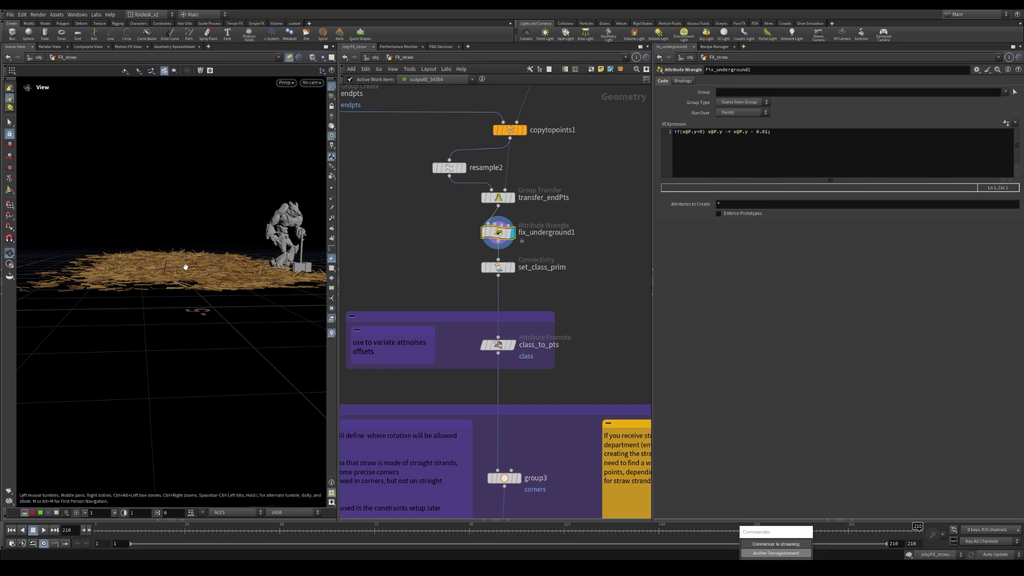
pyautogui.hotkey('space', '4')
pyautogui.scroll(1, 460, 263)
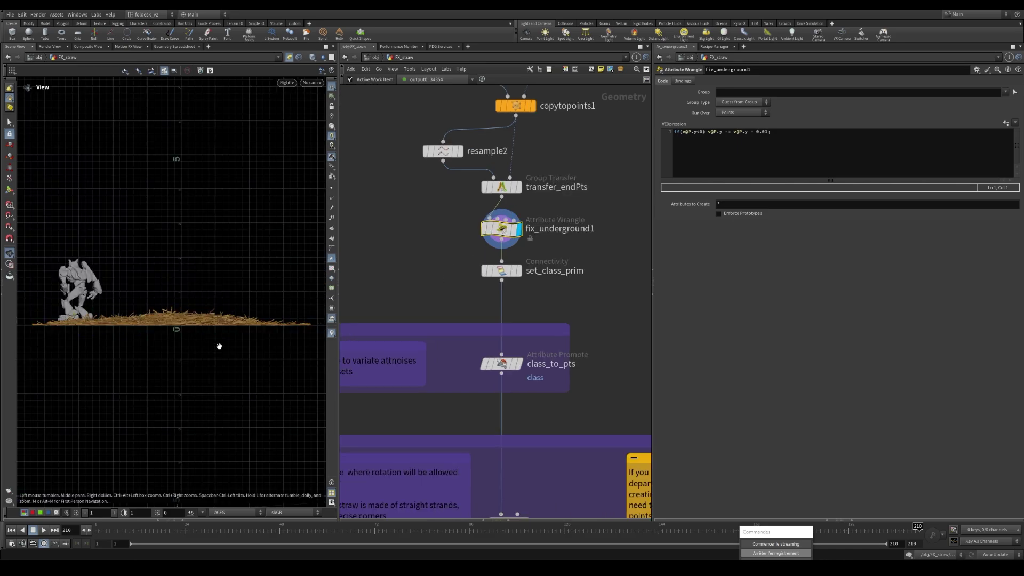
pyautogui.scroll(-2, 586, 278)
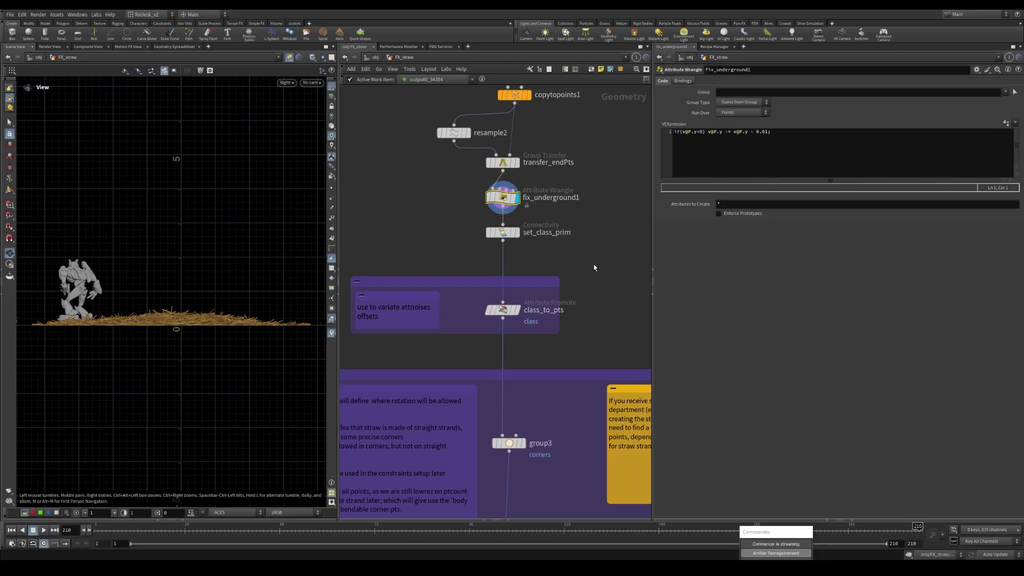
# Display set_class_prim in the perspective view and examine its primitive connectivity attribute, class, against the straw strands.
pyautogui.click(503, 233)
pyautogui.hotkey('space', '1')
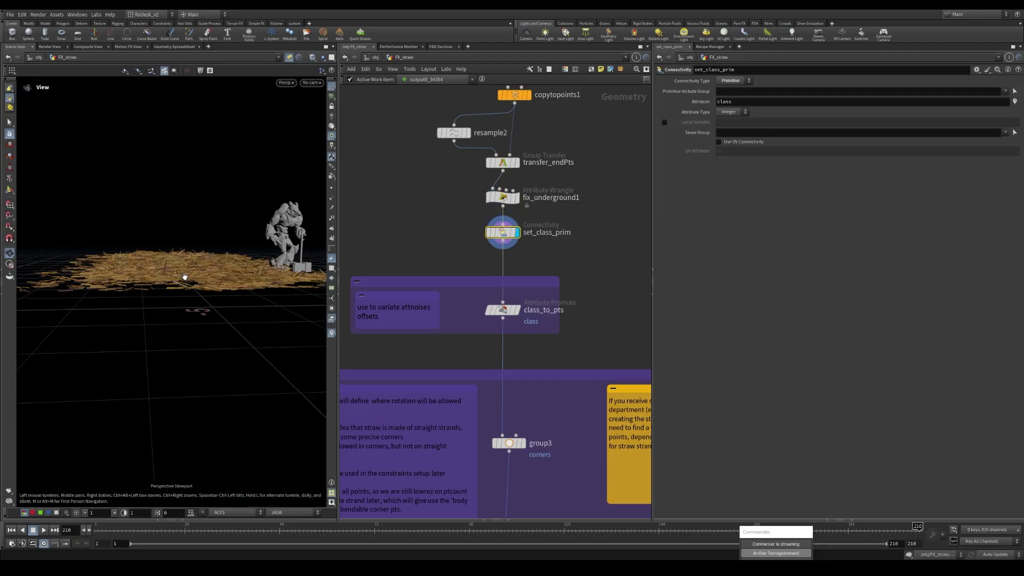
pyautogui.moveTo(184, 277); pyautogui.dragTo(321, 264)
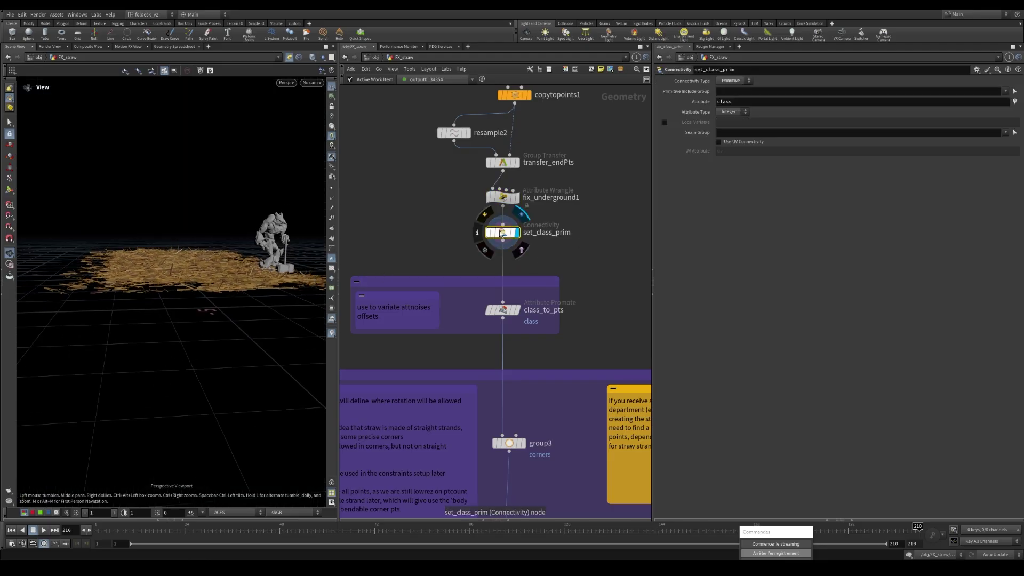
pyautogui.scroll(-2, 502, 229)
pyautogui.moveTo(179, 272); pyautogui.dragTo(205, 298)
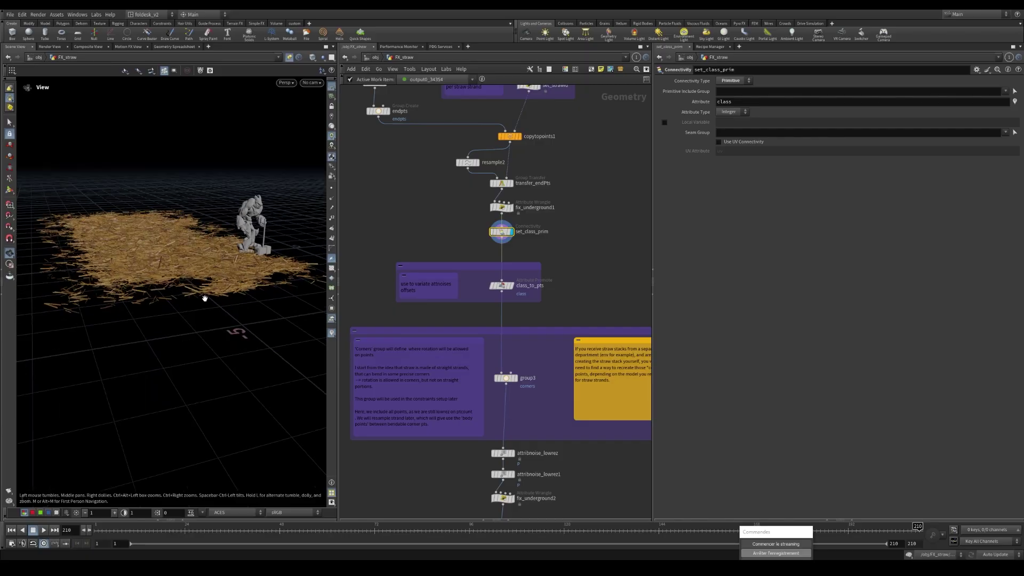
pyautogui.moveTo(743, 103); pyautogui.dragTo(709, 107)
pyautogui.doubleClick(723, 102)
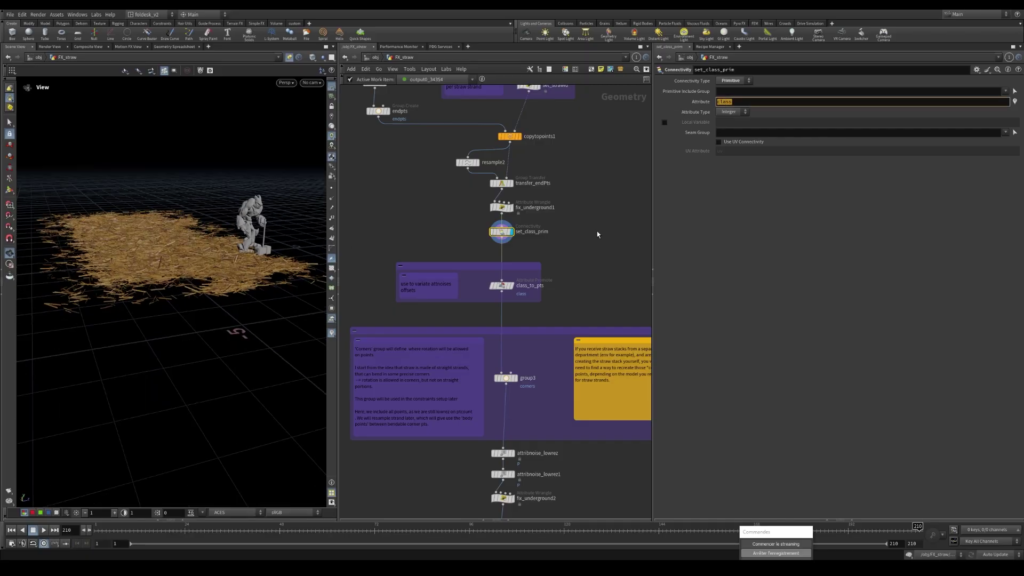
pyautogui.click(577, 267)
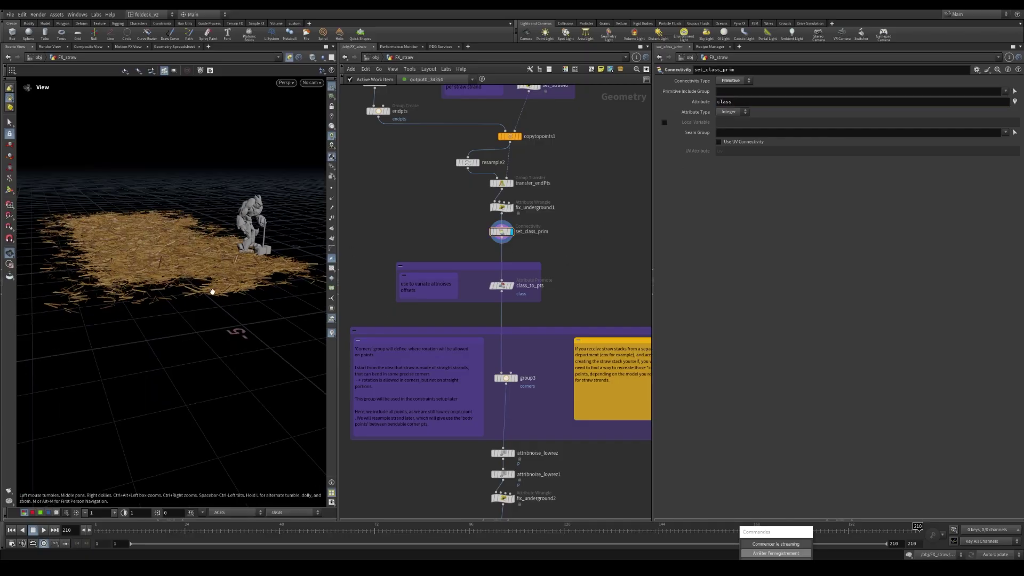
pyautogui.scroll(2, 212, 290)
pyautogui.moveTo(209, 286); pyautogui.dragTo(187, 272)
pyautogui.scroll(1, 483, 283)
# Display class_to_pts and review its promotion of the class attribute from primitives to points.
pyautogui.click(504, 286)
pyautogui.scroll(-1, 554, 324)
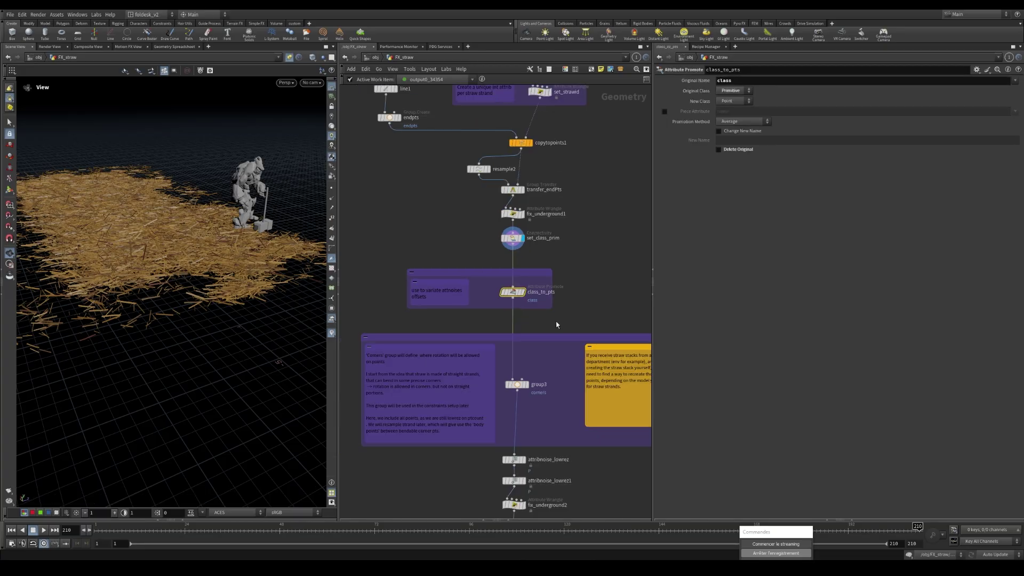
pyautogui.moveTo(555, 324); pyautogui.dragTo(553, 291, button='middle')
pyautogui.scroll(1, 519, 279)
pyautogui.click(521, 256)
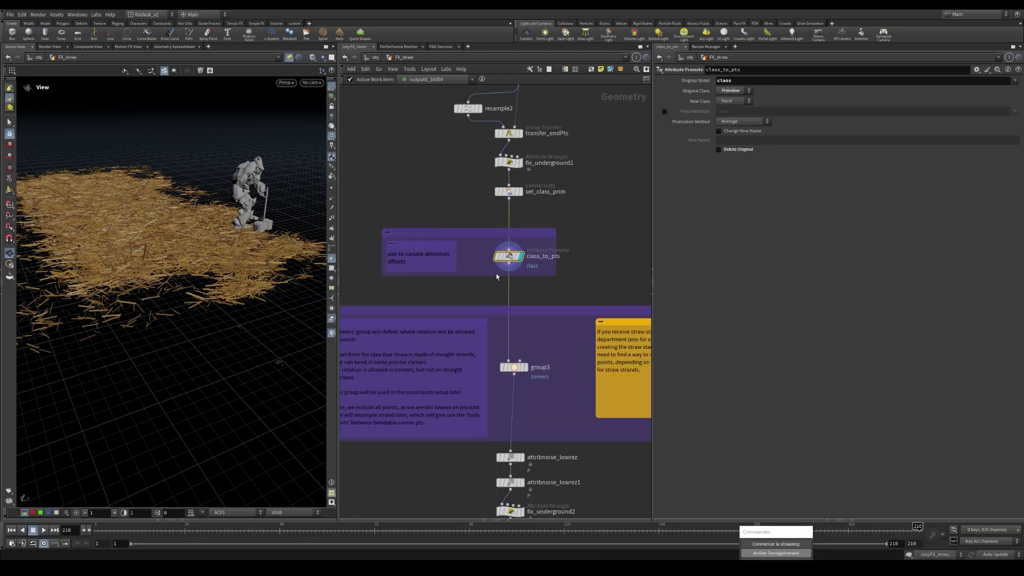
pyautogui.scroll(-1, 496, 273)
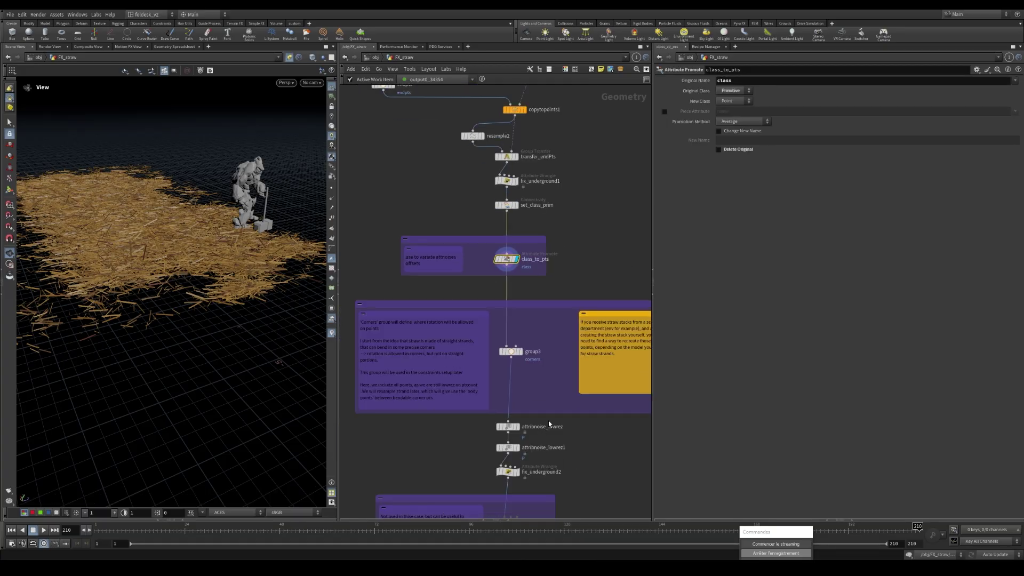
# Display attribnoise_lowrez and examine its noise on P and the VEX line that offsets it by class.
pyautogui.moveTo(548, 420); pyautogui.dragTo(549, 318, button='middle')
pyautogui.scroll(1, 500, 309)
pyautogui.click(502, 315)
pyautogui.click(515, 315)
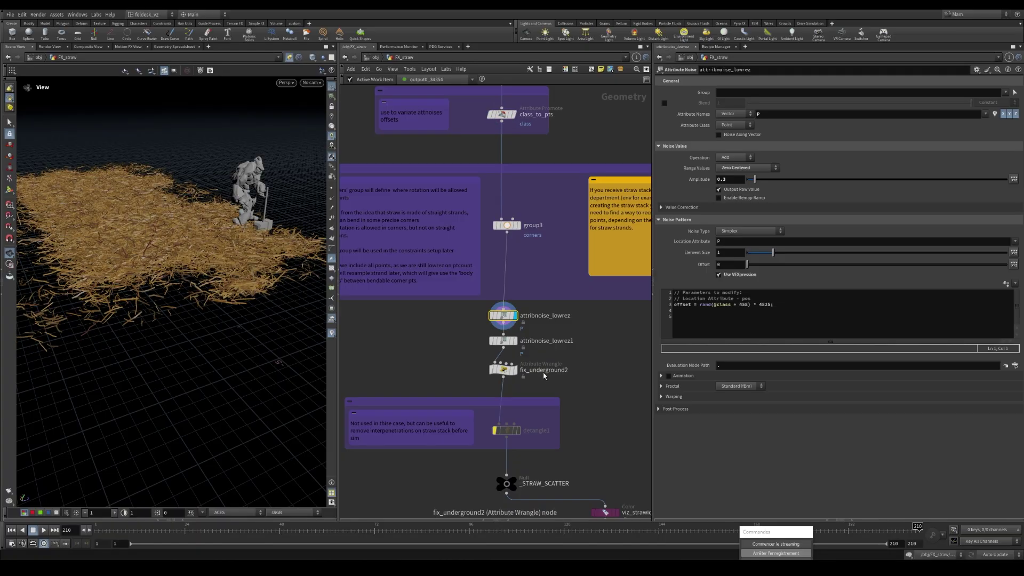
pyautogui.moveTo(240, 257); pyautogui.dragTo(215, 288)
pyautogui.moveTo(780, 302); pyautogui.dragTo(674, 305)
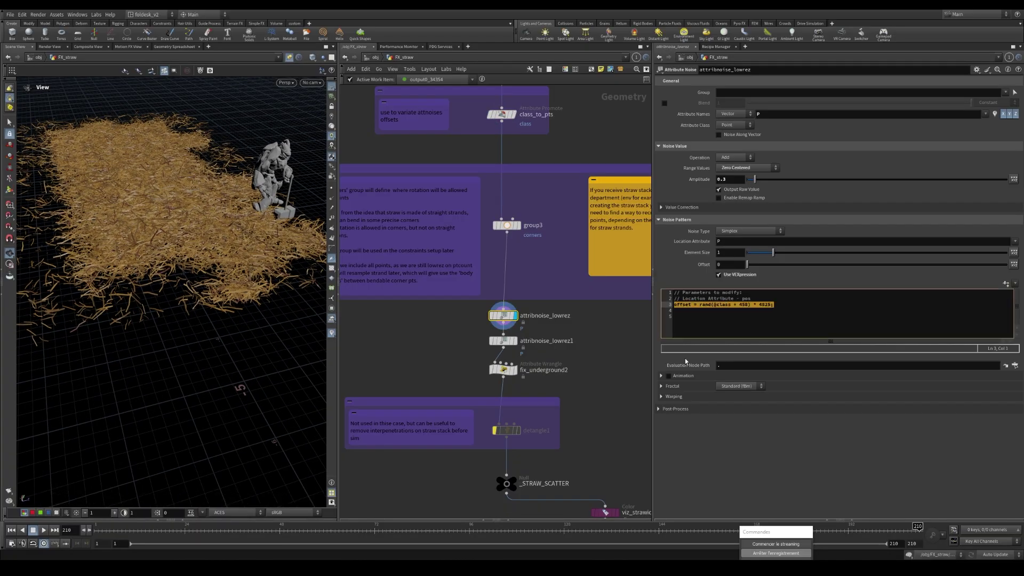
pyautogui.click(743, 308)
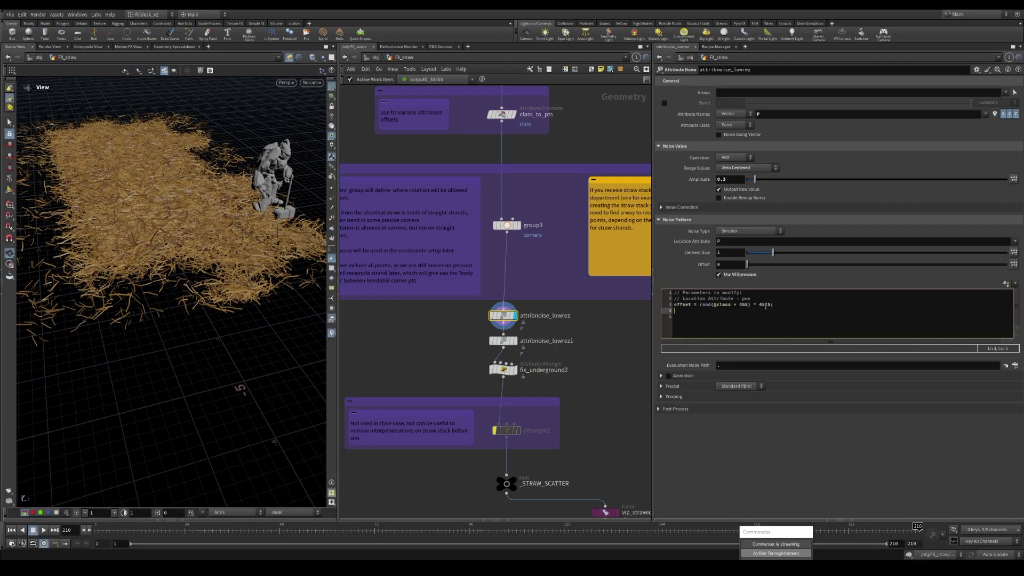
# Display attribnoise_lowrez1 and inspect the effect of its finer noise on the straw strands.
pyautogui.click(503, 341)
pyautogui.click(515, 340)
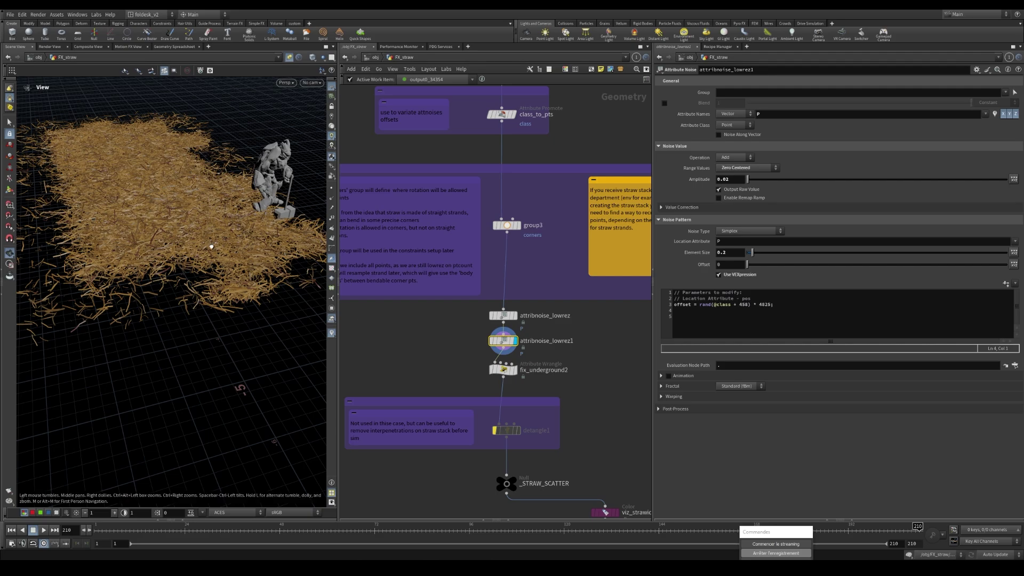
pyautogui.moveTo(211, 246); pyautogui.dragTo(262, 261)
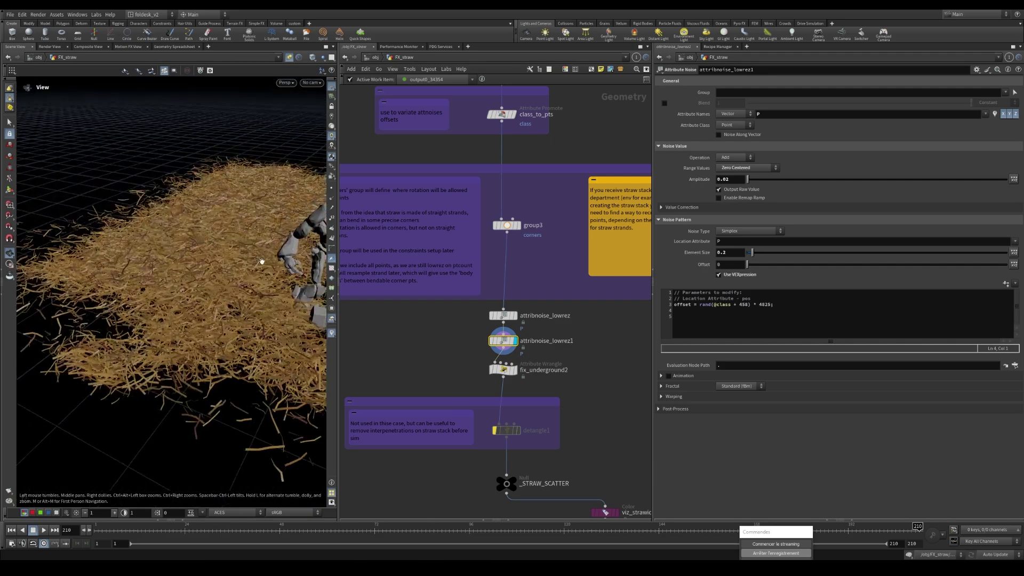
pyautogui.scroll(1, 513, 229)
# Display group3 and review its corners point group across the whole straw stack.
pyautogui.click(509, 225)
pyautogui.scroll(-2, 534, 290)
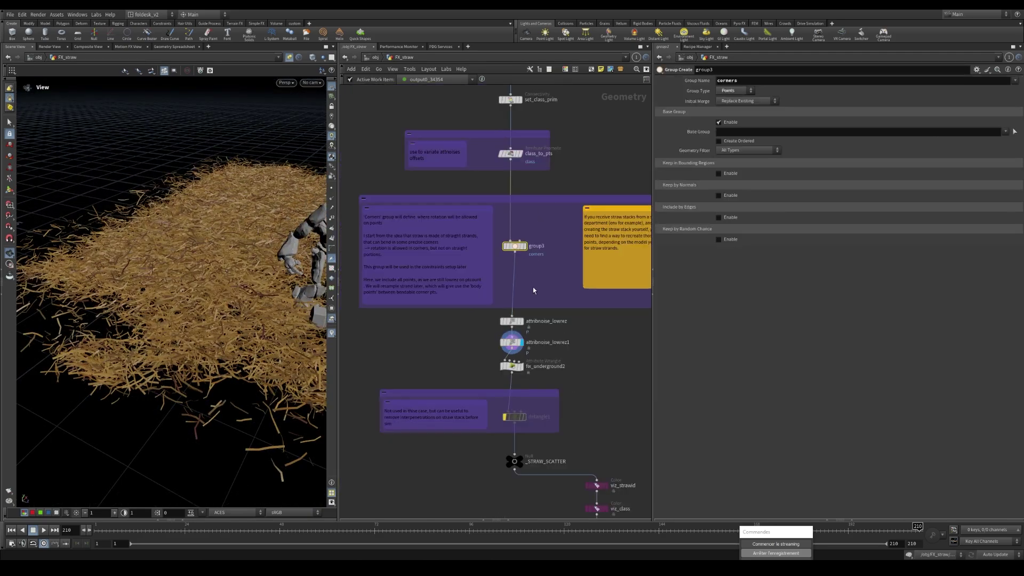
pyautogui.click(525, 246)
pyautogui.moveTo(231, 406); pyautogui.dragTo(165, 334, button='middle')
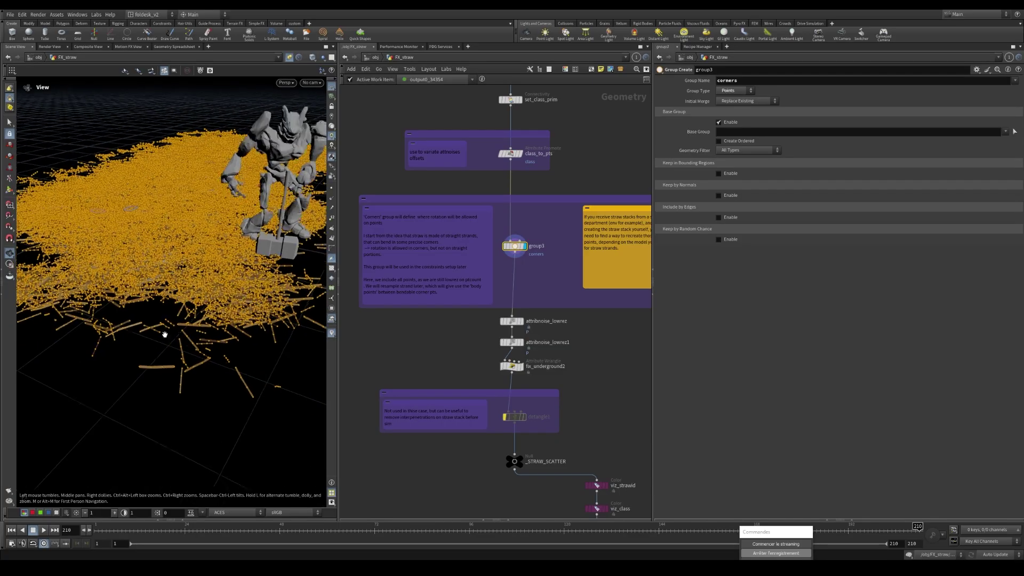
pyautogui.moveTo(164, 334); pyautogui.dragTo(233, 425)
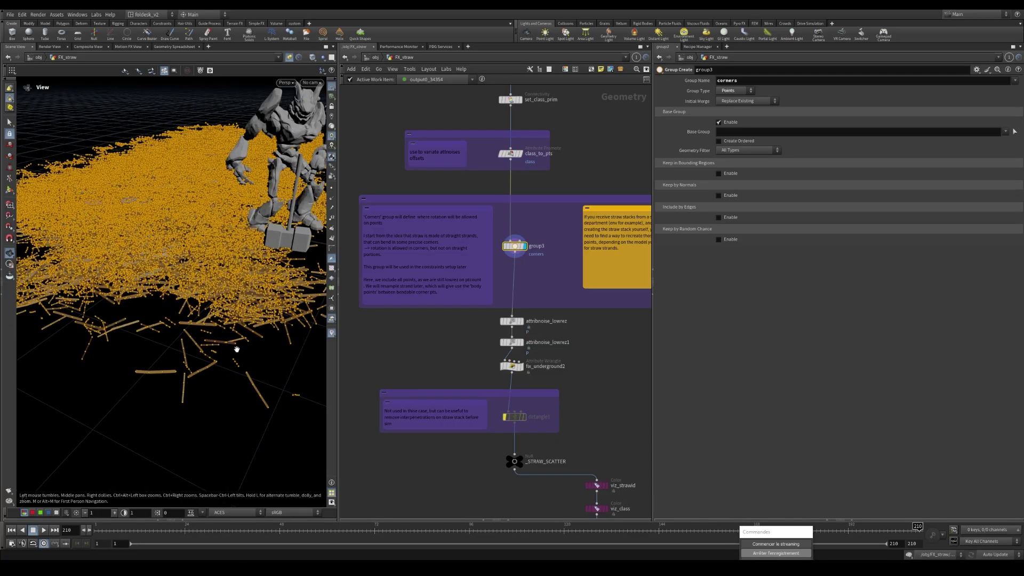
pyautogui.moveTo(237, 347); pyautogui.dragTo(248, 374)
pyautogui.scroll(10, 295, 377)
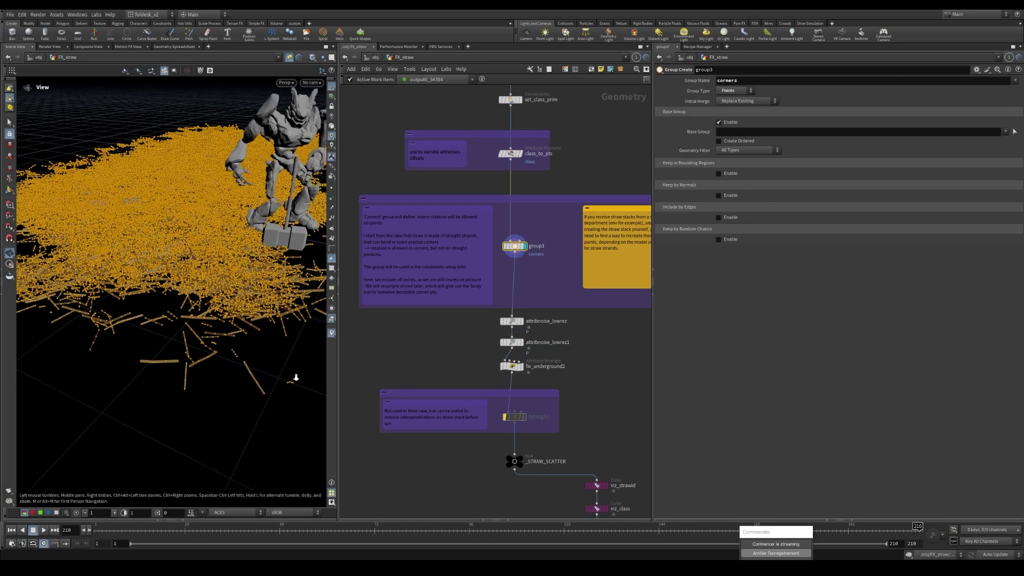
# Examine the corners points up close on isolated straw strands at the edge of the stack.
pyautogui.scroll(-6, 197, 375)
pyautogui.moveTo(205, 378); pyautogui.dragTo(249, 381)
pyautogui.moveTo(194, 377); pyautogui.dragTo(170, 355, button='middle')
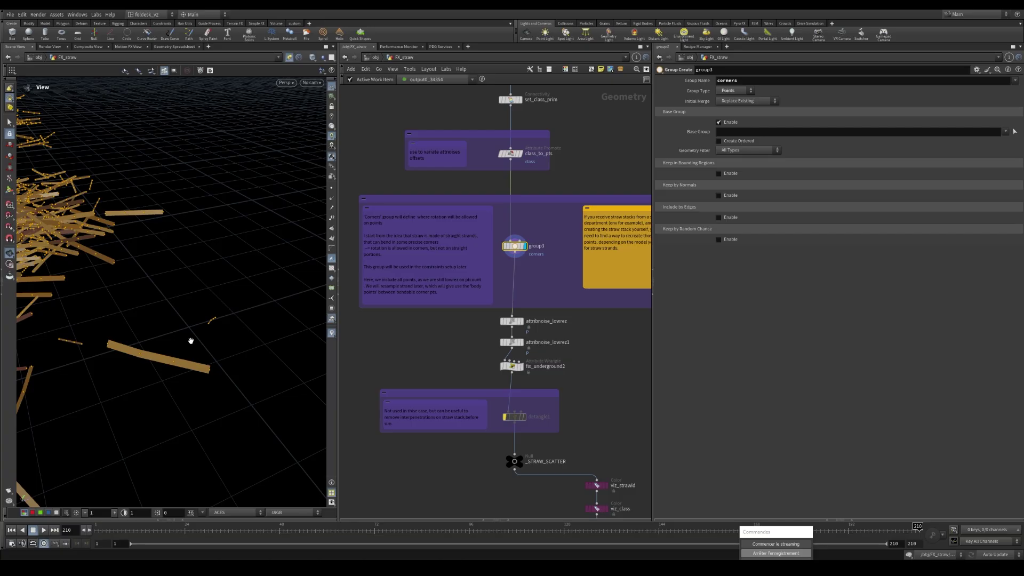
pyautogui.moveTo(191, 340); pyautogui.dragTo(152, 356)
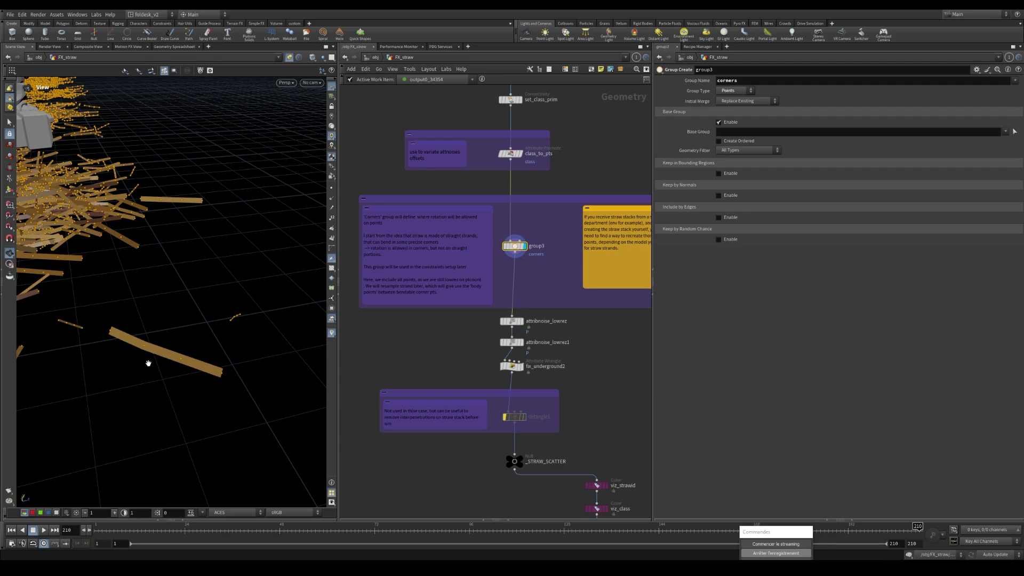
pyautogui.moveTo(149, 362); pyautogui.dragTo(156, 342)
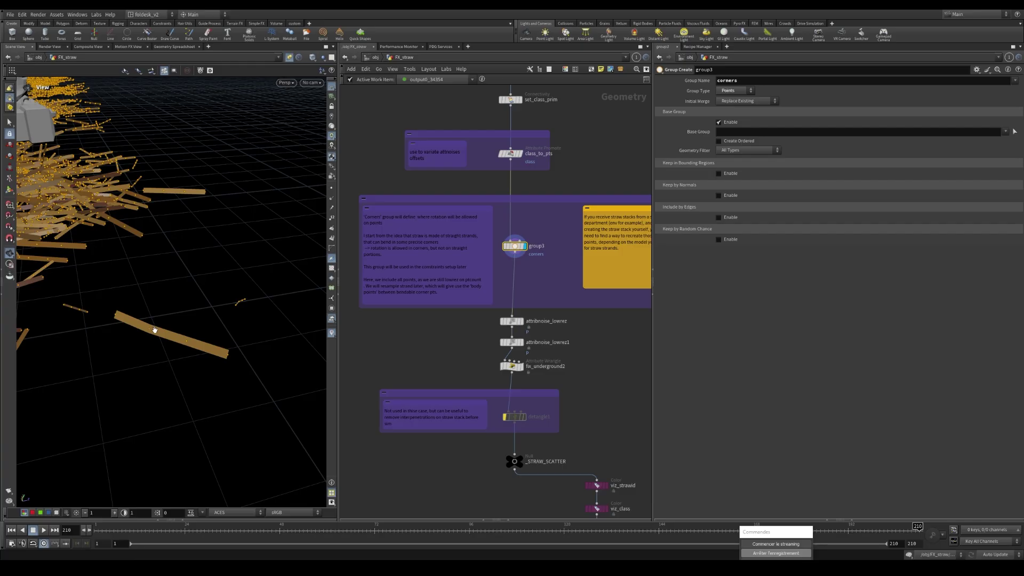
pyautogui.moveTo(171, 265); pyautogui.dragTo(112, 286)
pyautogui.moveTo(112, 286); pyautogui.dragTo(165, 317, button='middle')
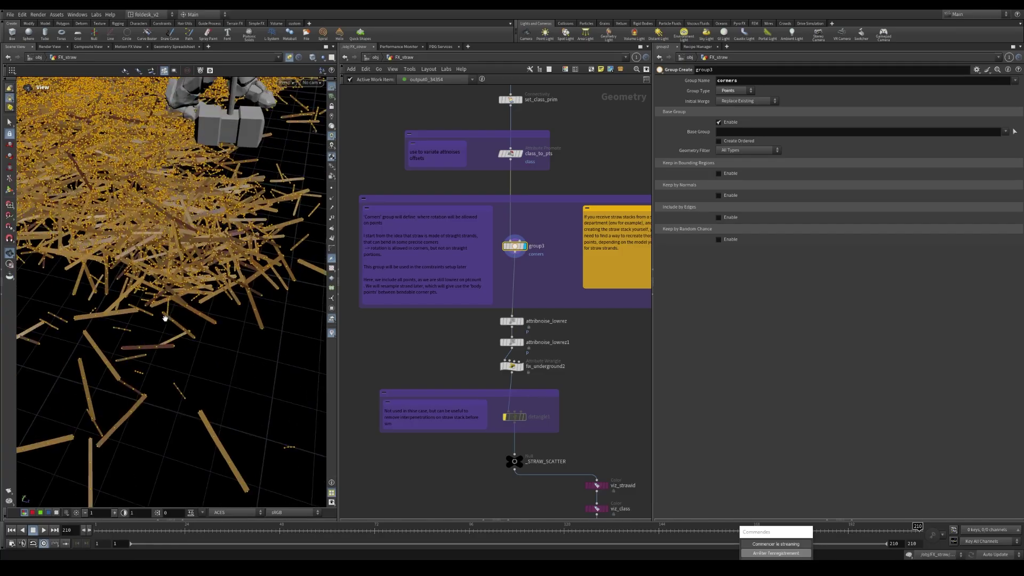
pyautogui.moveTo(185, 288); pyautogui.dragTo(219, 296)
# Display the _STRAW_SCATTER null and inspect the finished straw stack around the robot from near and far.
pyautogui.scroll(-2, 576, 305)
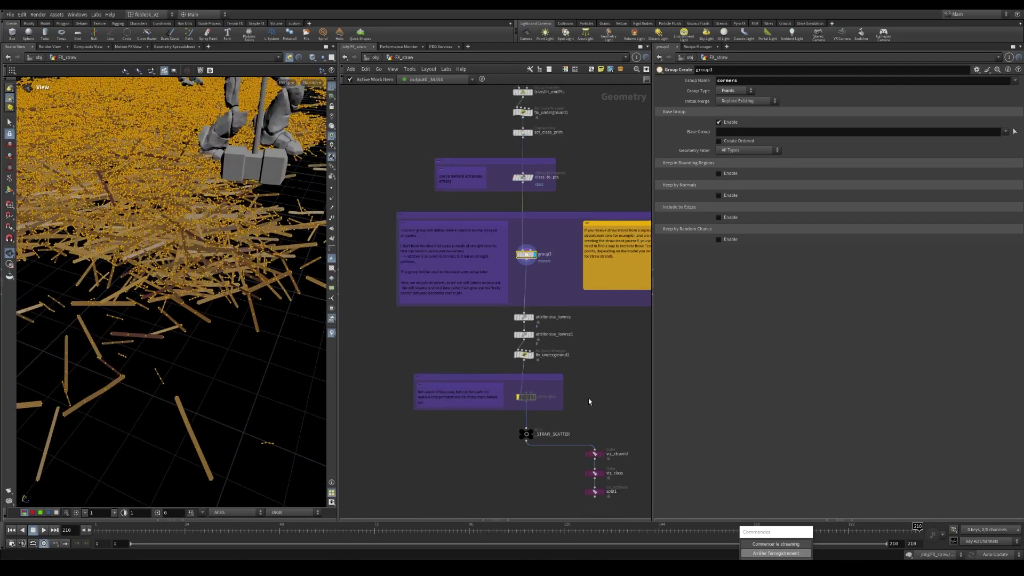
pyautogui.moveTo(613, 380); pyautogui.dragTo(574, 279, button='middle')
pyautogui.scroll(2, 489, 336)
pyautogui.click(497, 335)
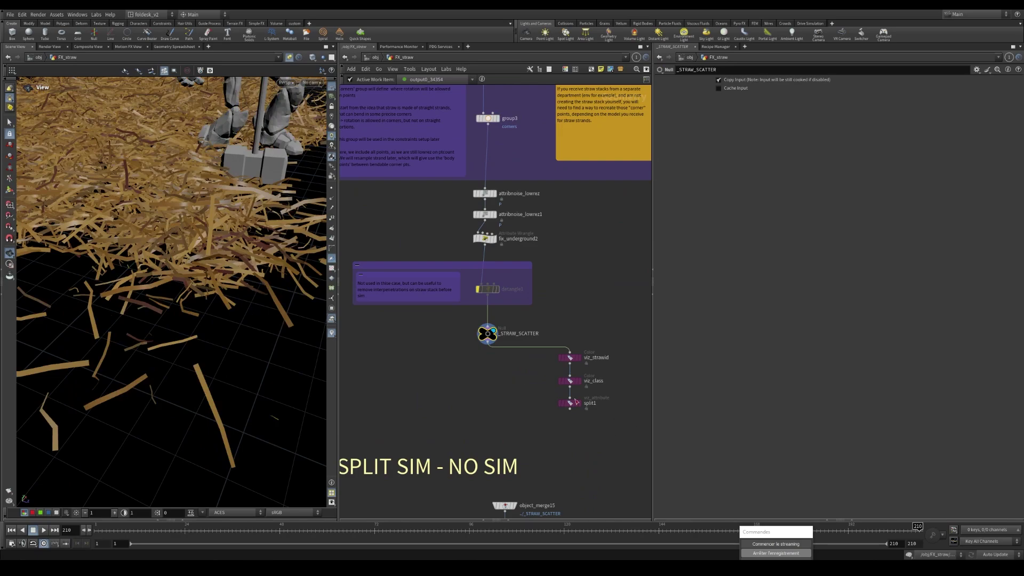
pyautogui.moveTo(215, 222); pyautogui.dragTo(123, 285, button='right')
pyautogui.moveTo(234, 218); pyautogui.dragTo(185, 271)
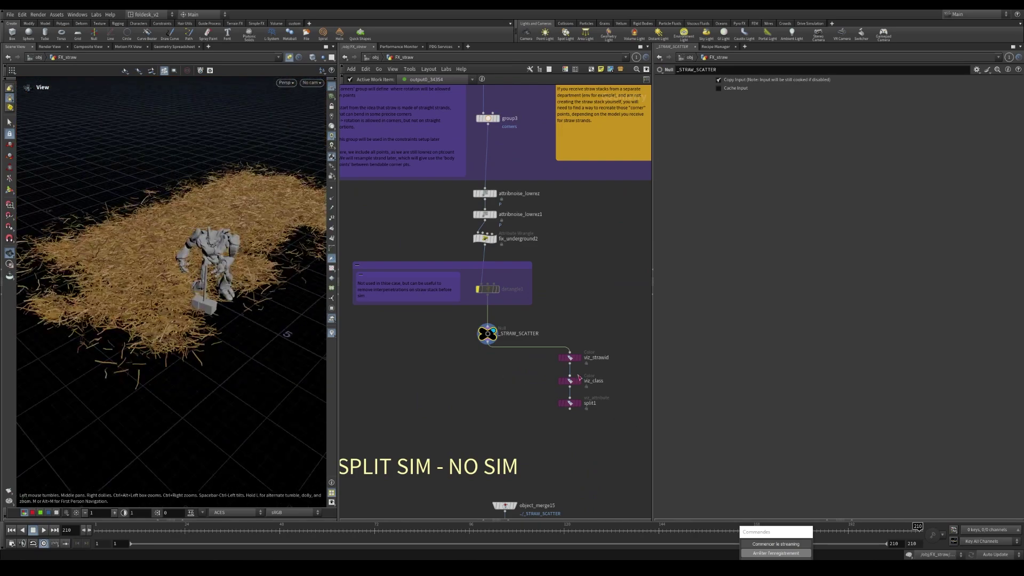
pyautogui.scroll(-5, 579, 378)
pyautogui.scroll(4, 579, 379)
pyautogui.moveTo(178, 240); pyautogui.dragTo(132, 258, button='middle')
pyautogui.moveTo(132, 258); pyautogui.dragTo(206, 261, button='right')
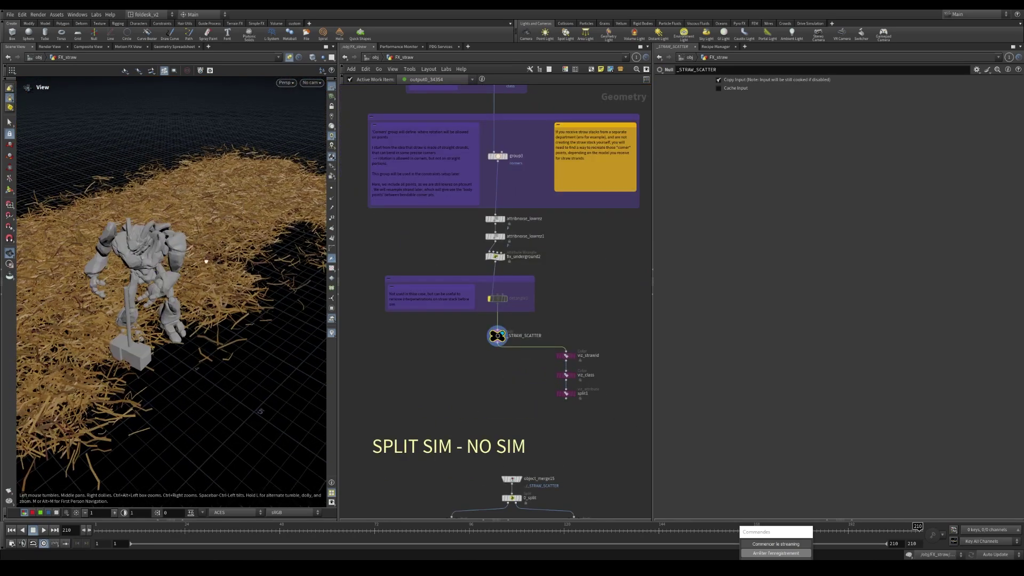
pyautogui.moveTo(206, 261); pyautogui.dragTo(155, 224)
pyautogui.moveTo(176, 240); pyautogui.dragTo(309, 283, button='right')
pyautogui.moveTo(229, 278); pyautogui.dragTo(214, 335)
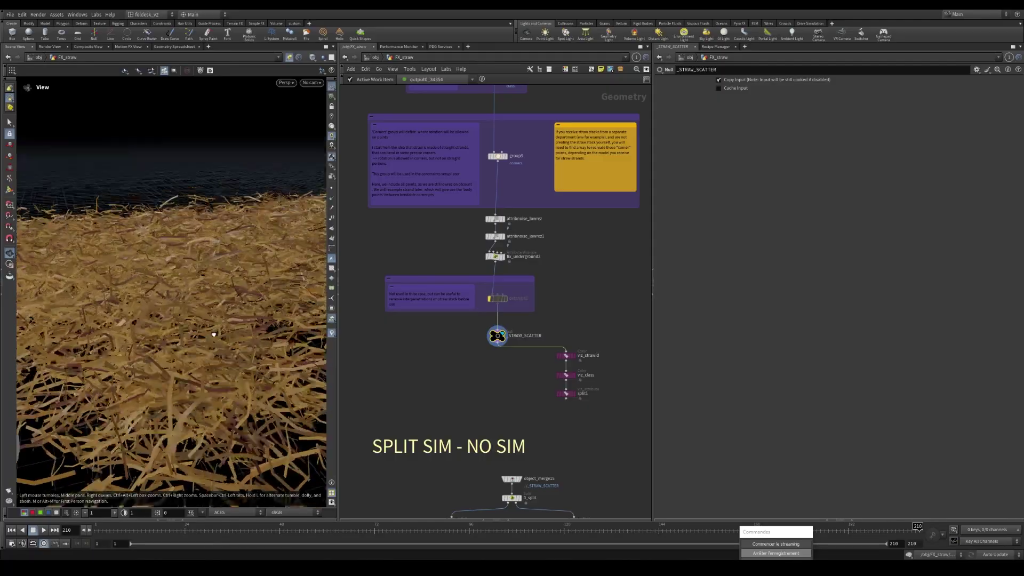
pyautogui.moveTo(213, 334); pyautogui.dragTo(140, 315, button='right')
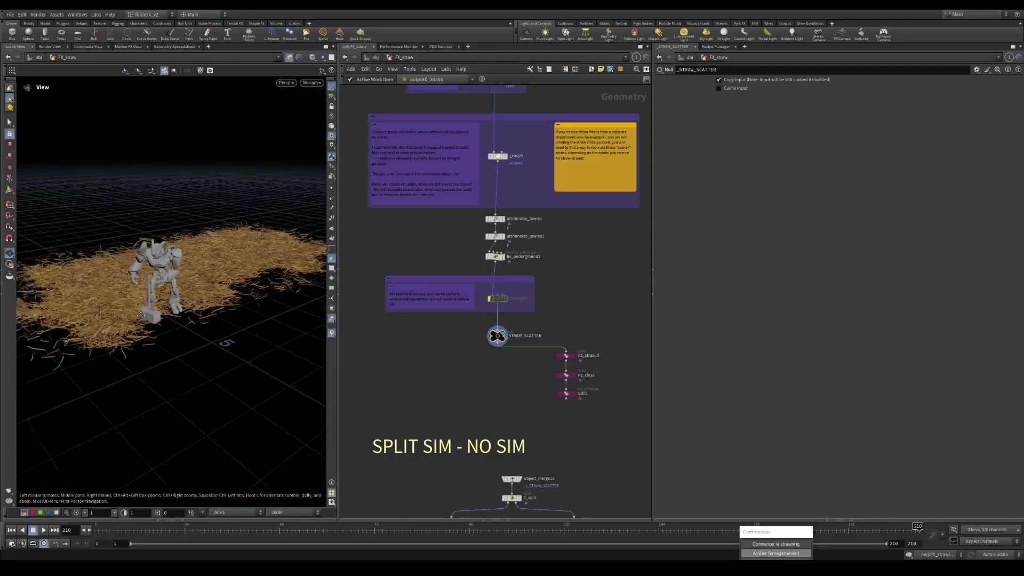
pyautogui.moveTo(141, 315); pyautogui.dragTo(172, 311)
# Display viz_strawid and check the straw strands coloured randomly from the strawid attribute.
pyautogui.scroll(3, 571, 357)
pyautogui.click(564, 354)
pyautogui.click(576, 354)
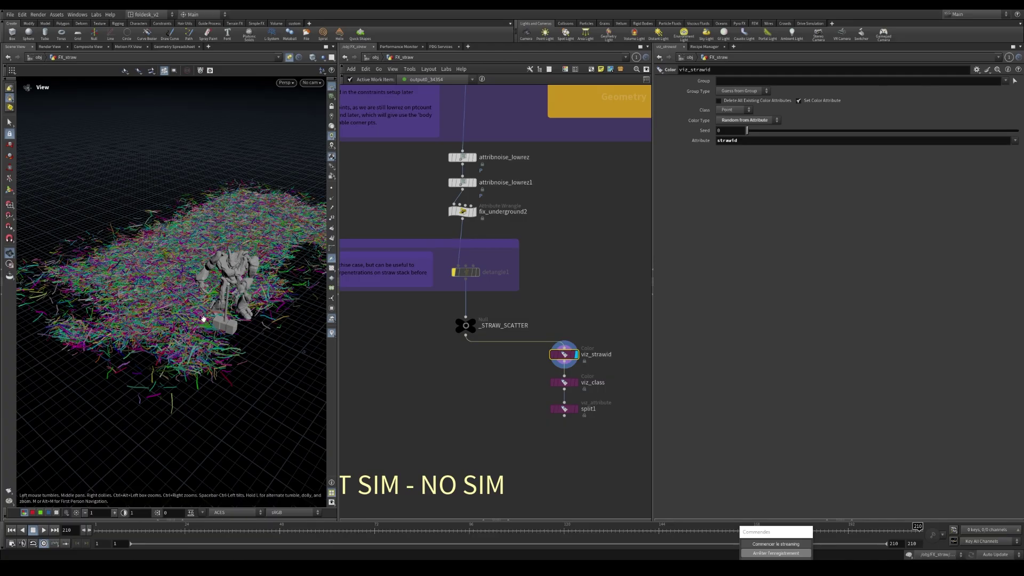
pyautogui.moveTo(742, 141); pyautogui.dragTo(659, 141)
pyautogui.click(609, 338)
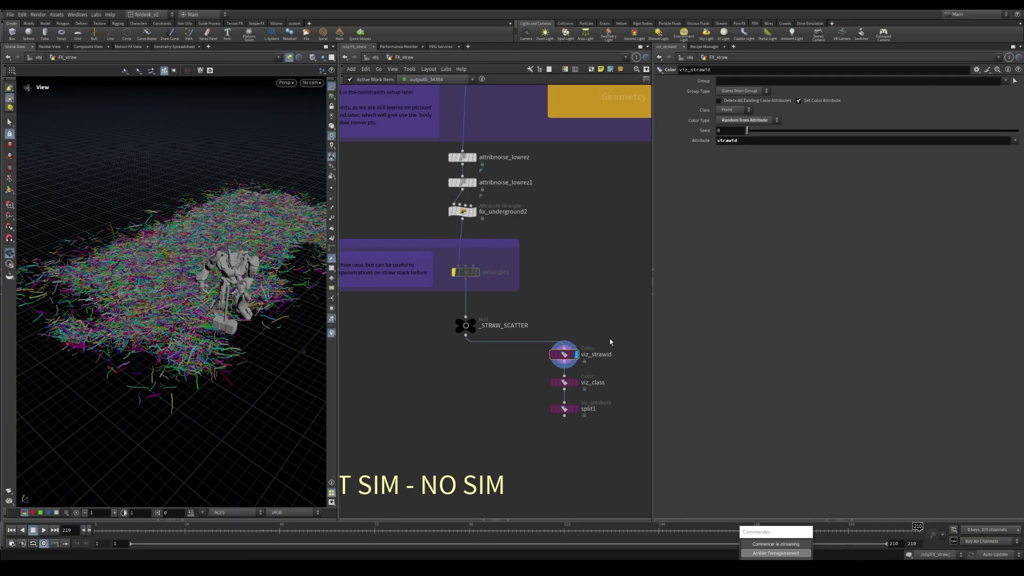
# Display viz_class and check the straw strands coloured randomly from the class attribute.
pyautogui.moveTo(610, 338); pyautogui.dragTo(584, 308, button='middle')
pyautogui.moveTo(544, 358)
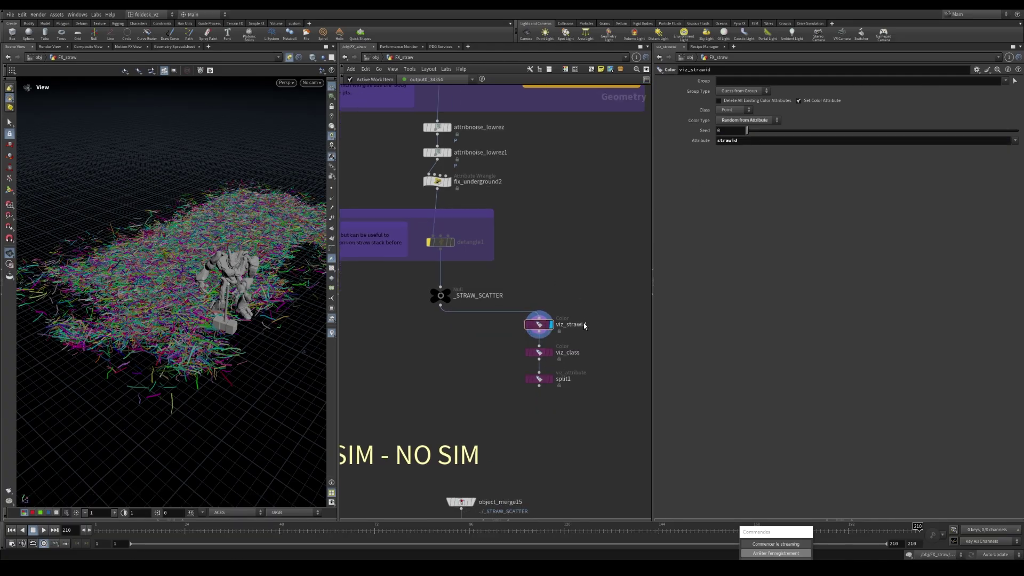
pyautogui.scroll(2, 542, 357)
pyautogui.click(531, 344)
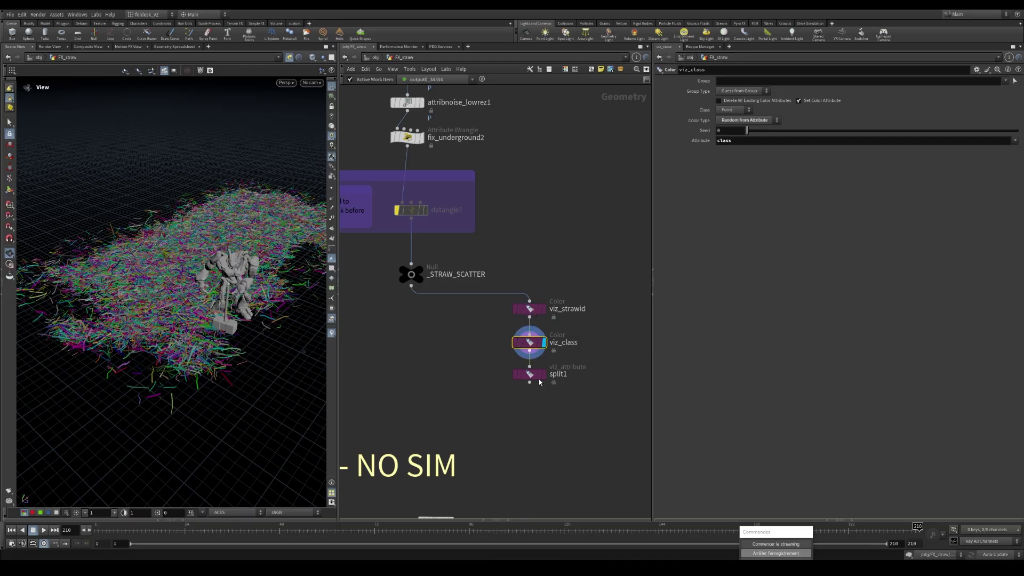
pyautogui.scroll(1, 532, 350)
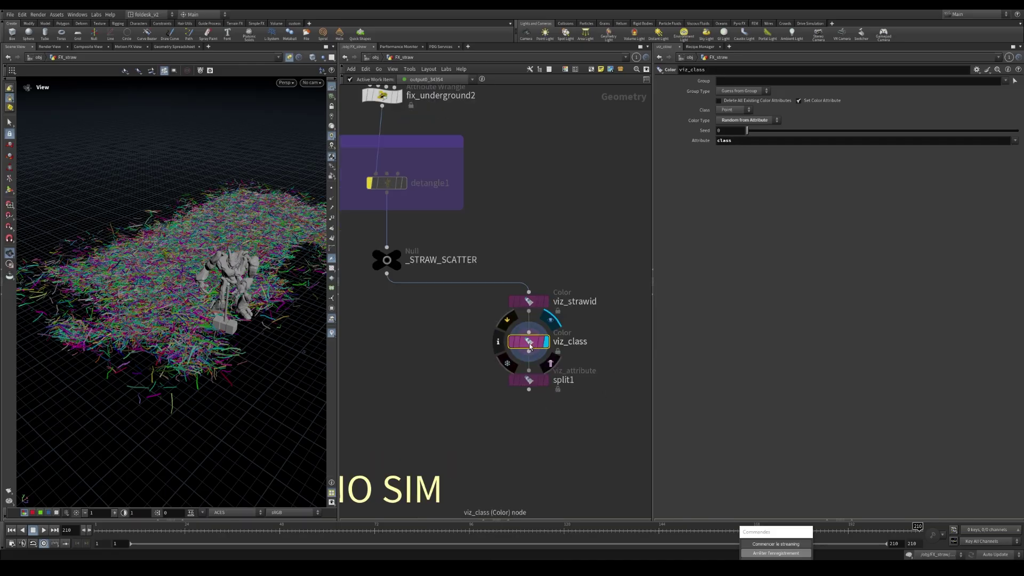
pyautogui.scroll(-4, 529, 346)
pyautogui.scroll(2, 525, 343)
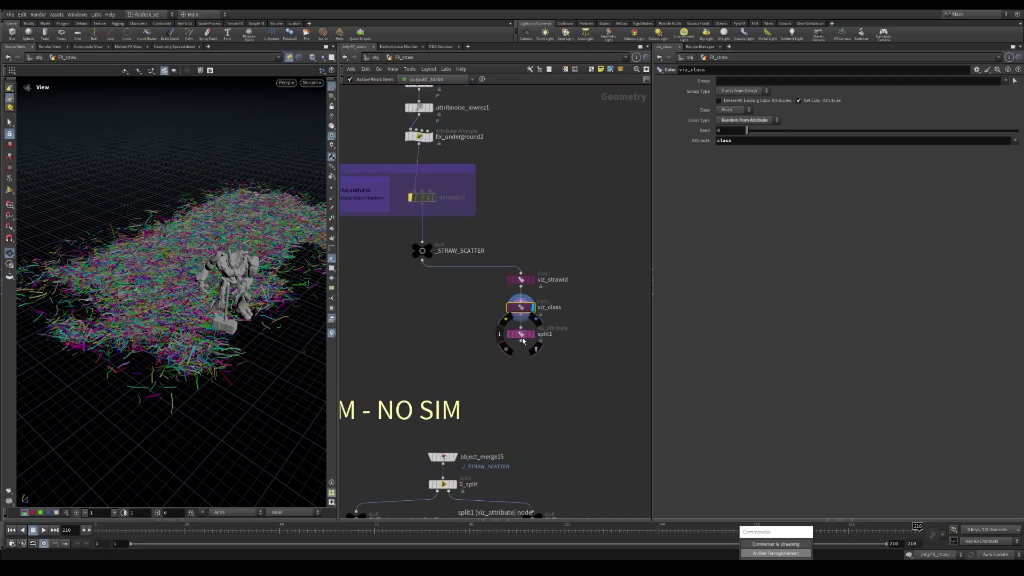
# Display the split1 attribute visualizer and examine its coloured zones of straw around the robot.
pyautogui.click(521, 336)
pyautogui.moveTo(169, 304); pyautogui.dragTo(187, 336)
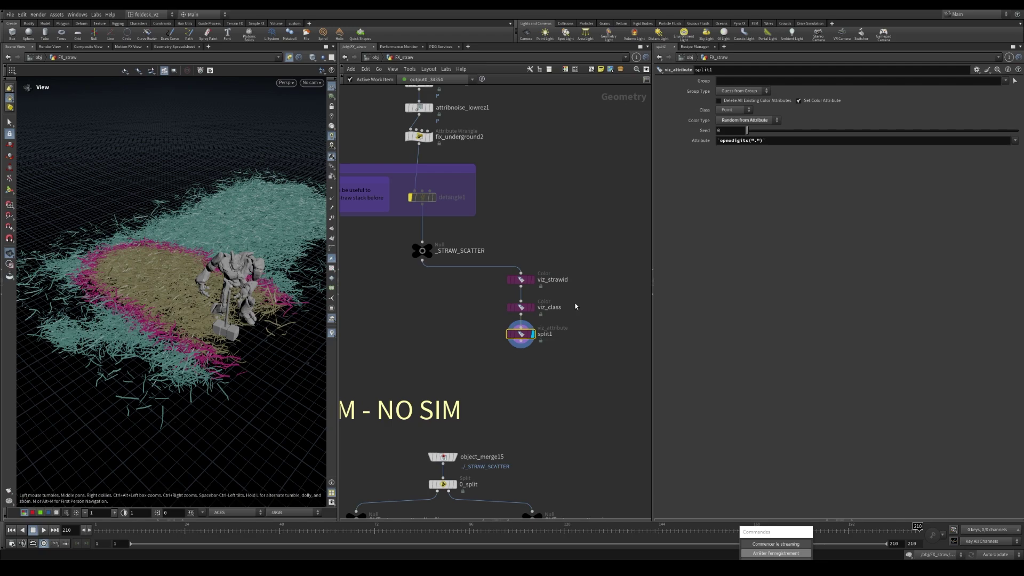
pyautogui.moveTo(197, 293); pyautogui.dragTo(286, 324)
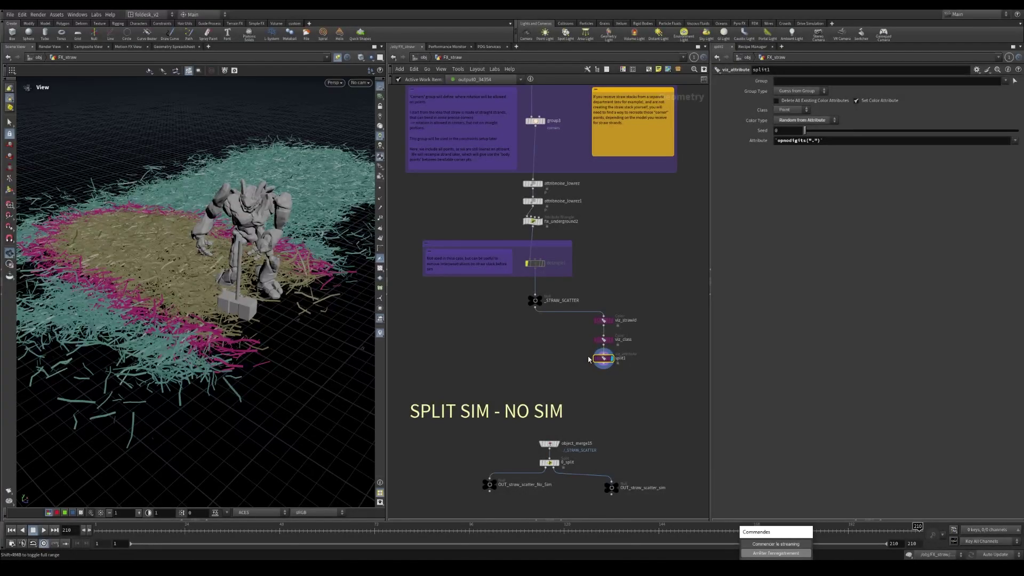
pyautogui.scroll(3, 533, 347)
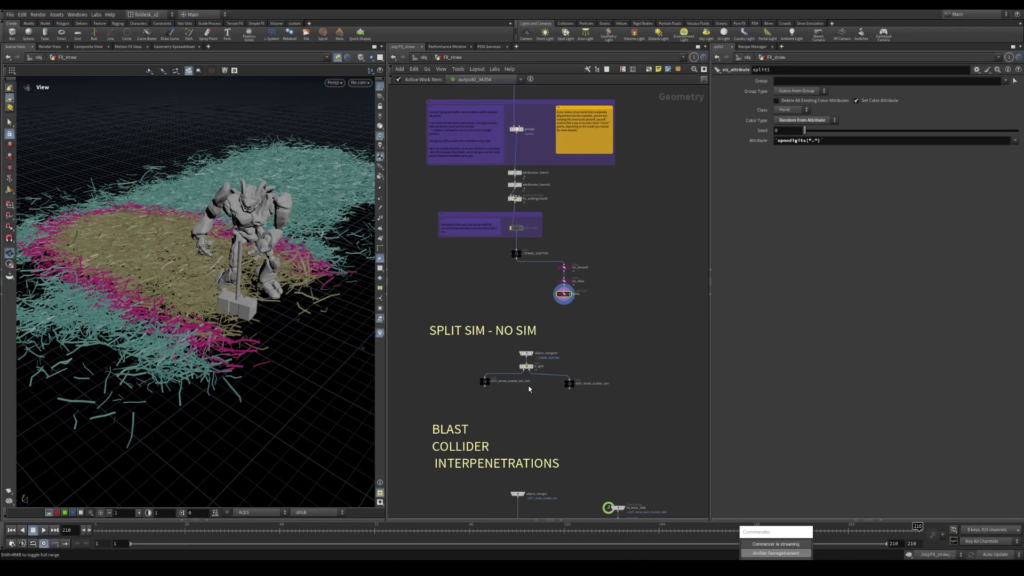
pyautogui.moveTo(237, 301); pyautogui.dragTo(233, 294)
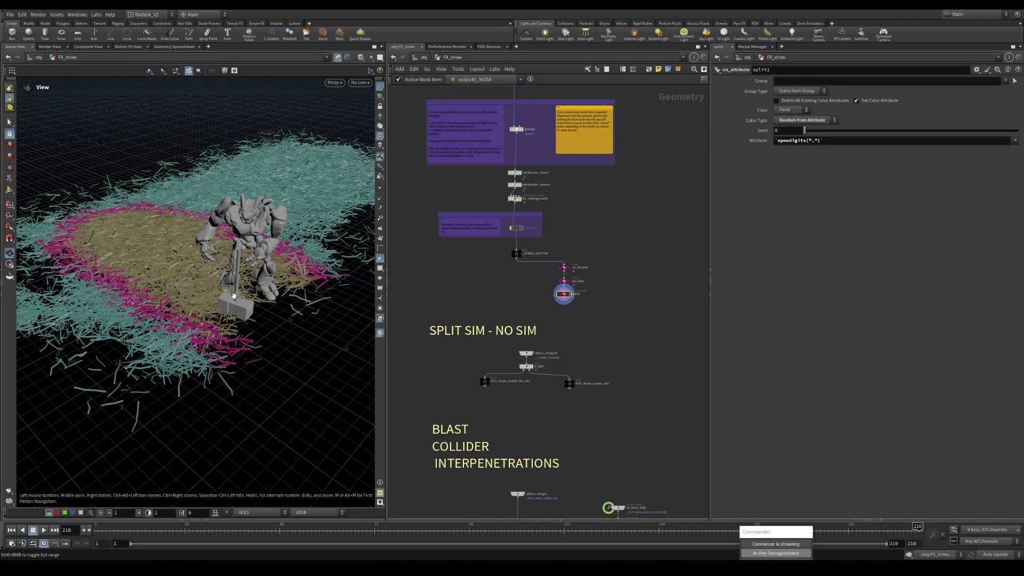
pyautogui.moveTo(223, 244); pyautogui.dragTo(226, 247)
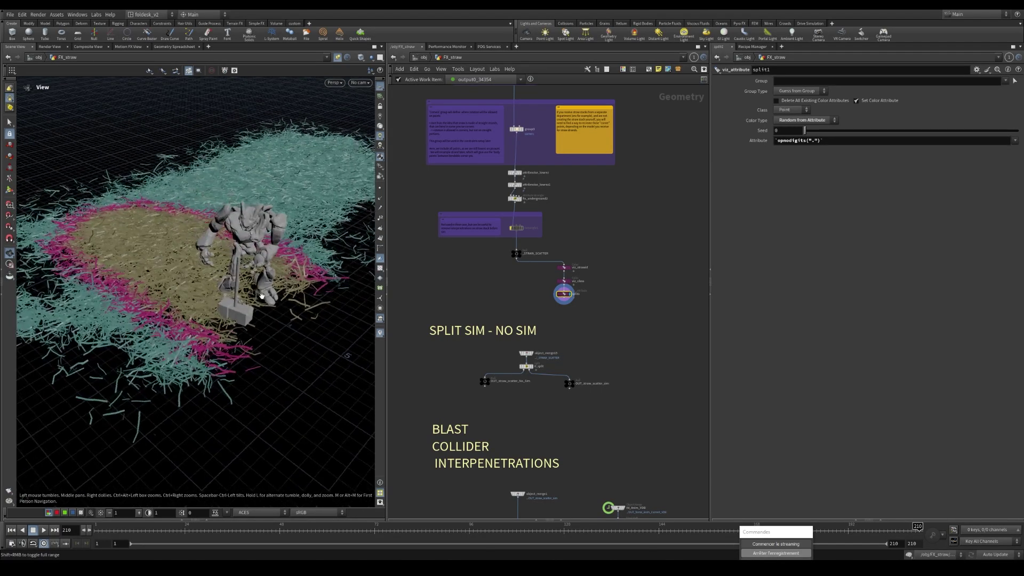
# In the SPLIT SIM - NO SIM section, select 0_split and display OUT_straw_scatter_No_Sim to review the non-simulated straw.
pyautogui.scroll(2, 538, 363)
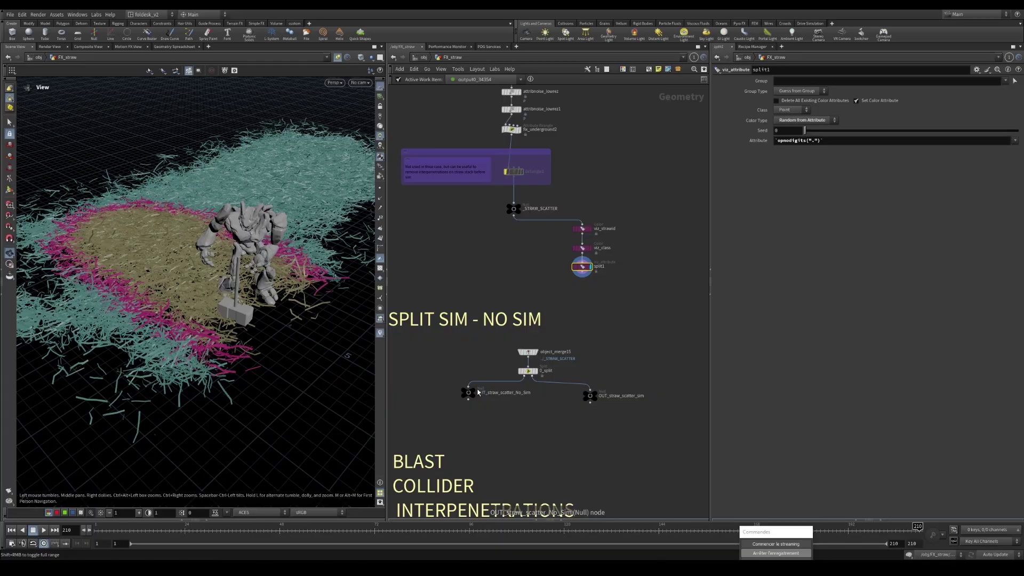
pyautogui.moveTo(478, 392); pyautogui.dragTo(533, 373, button='middle')
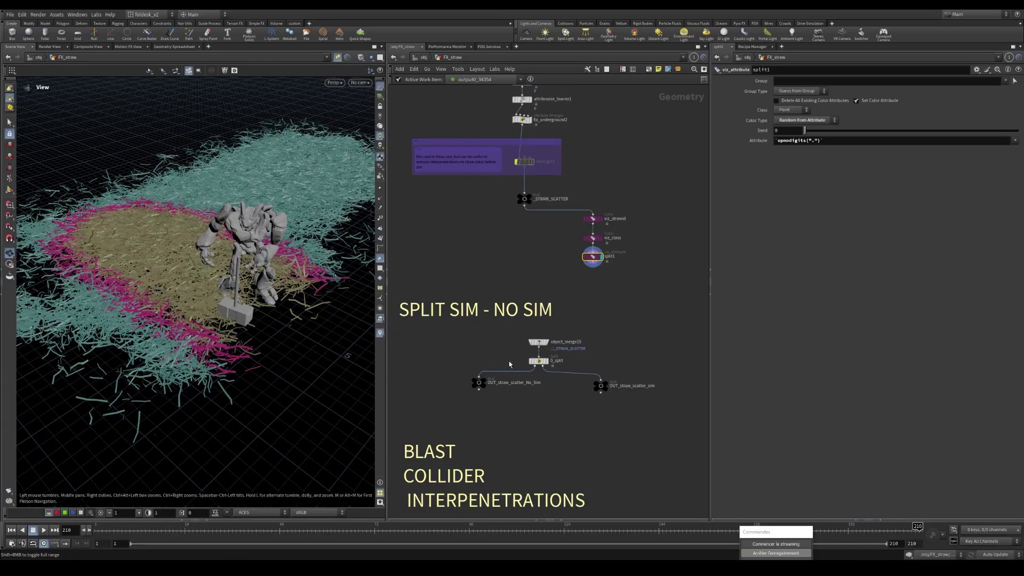
pyautogui.click(538, 361)
pyautogui.scroll(1, 476, 395)
pyautogui.click(480, 381)
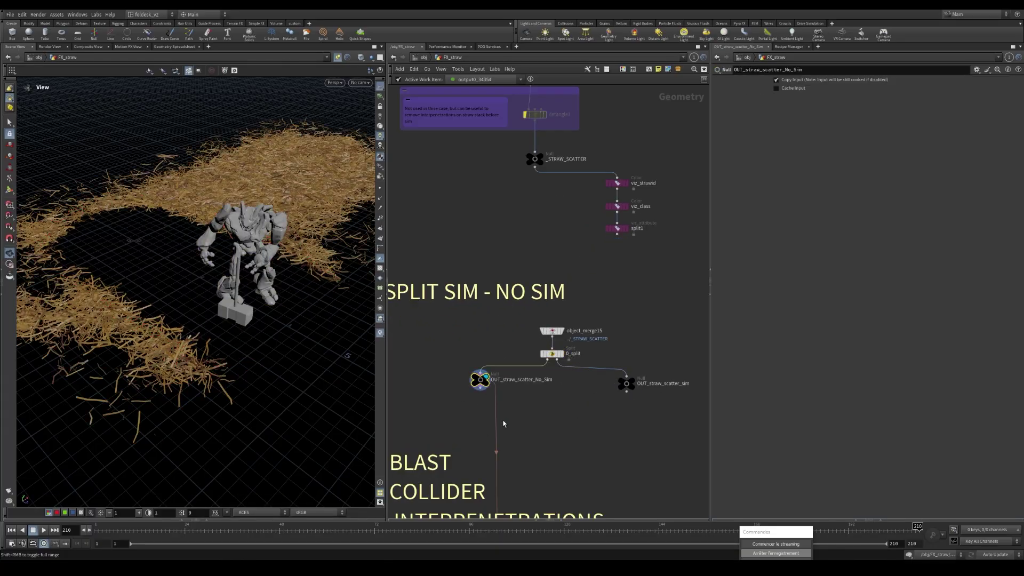
pyautogui.moveTo(202, 256); pyautogui.dragTo(314, 209)
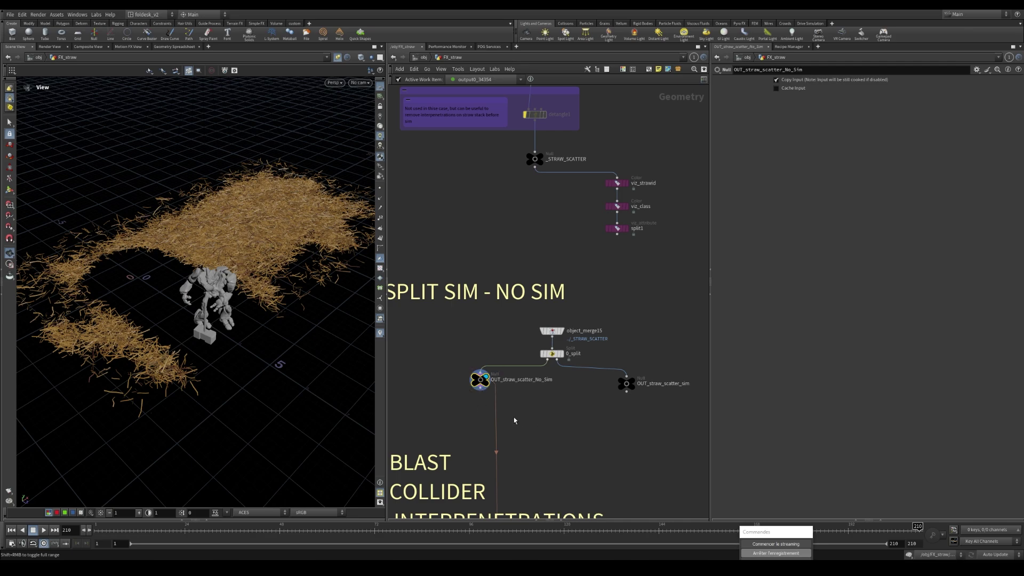
pyautogui.moveTo(114, 336); pyautogui.dragTo(124, 335)
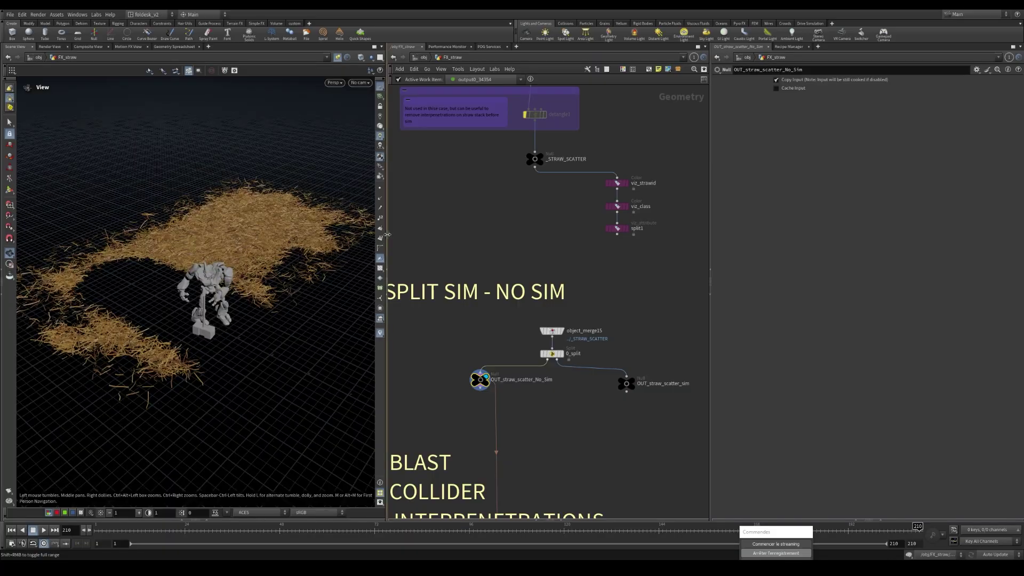
# Widen the viewport and inspect the non-simulated straw in front of the robot from a low angle.
pyautogui.moveTo(386, 237); pyautogui.dragTo(432, 238)
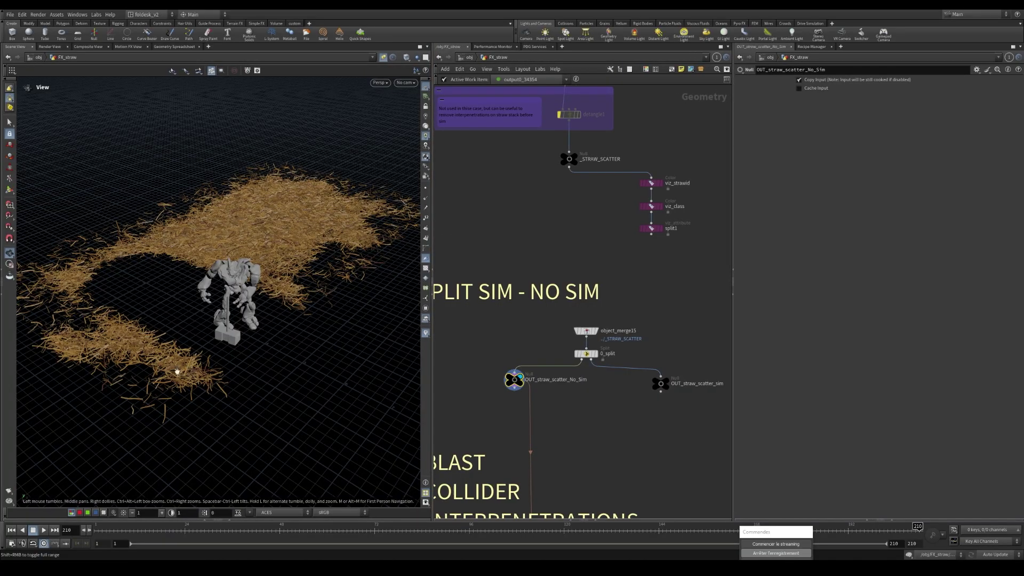
pyautogui.moveTo(177, 372); pyautogui.dragTo(231, 364)
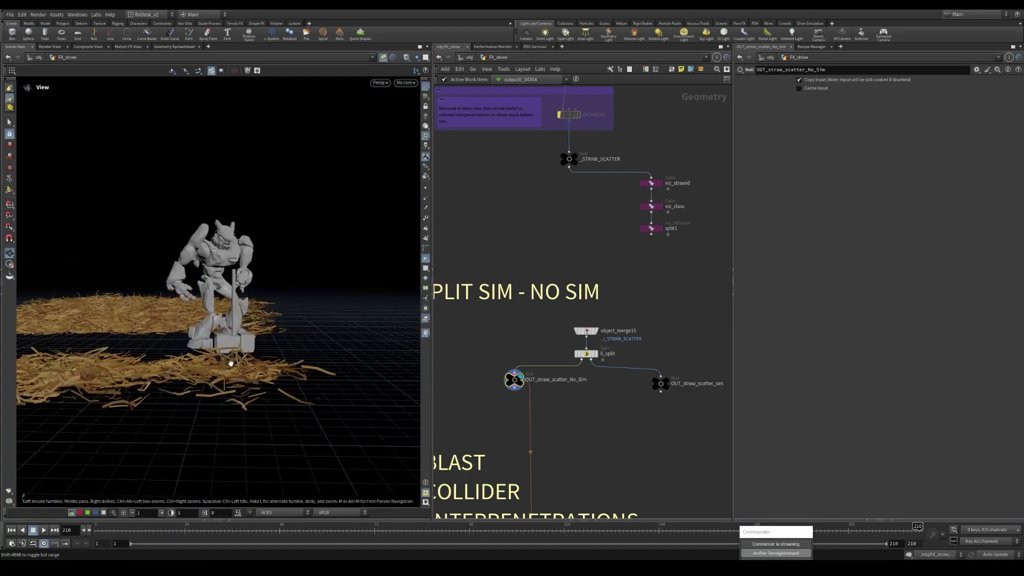
pyautogui.moveTo(231, 363); pyautogui.dragTo(346, 295, button='right')
pyautogui.moveTo(210, 336); pyautogui.dragTo(227, 346)
pyautogui.moveTo(243, 384); pyautogui.dragTo(221, 345)
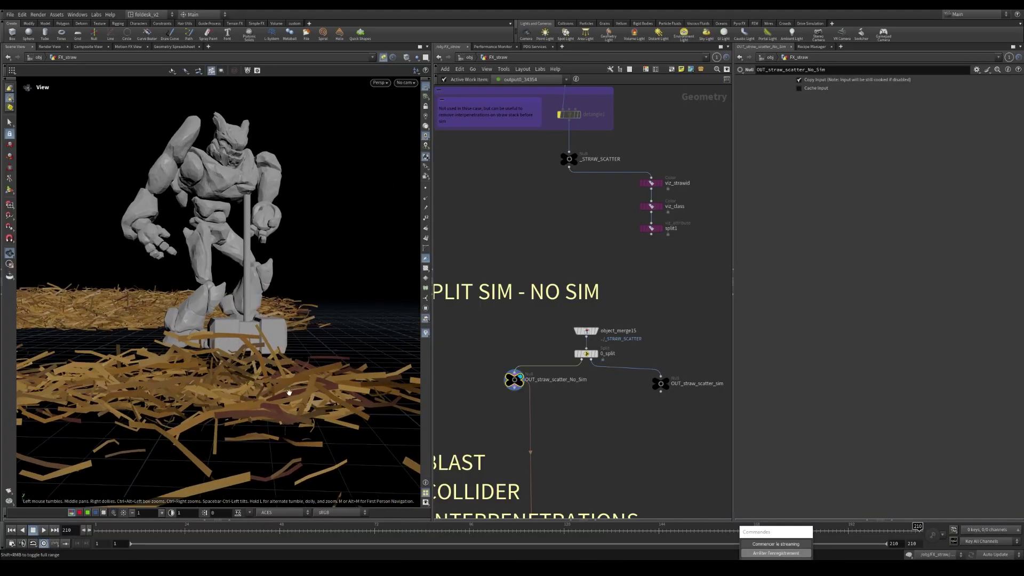
pyautogui.moveTo(246, 294); pyautogui.dragTo(171, 335, button='right')
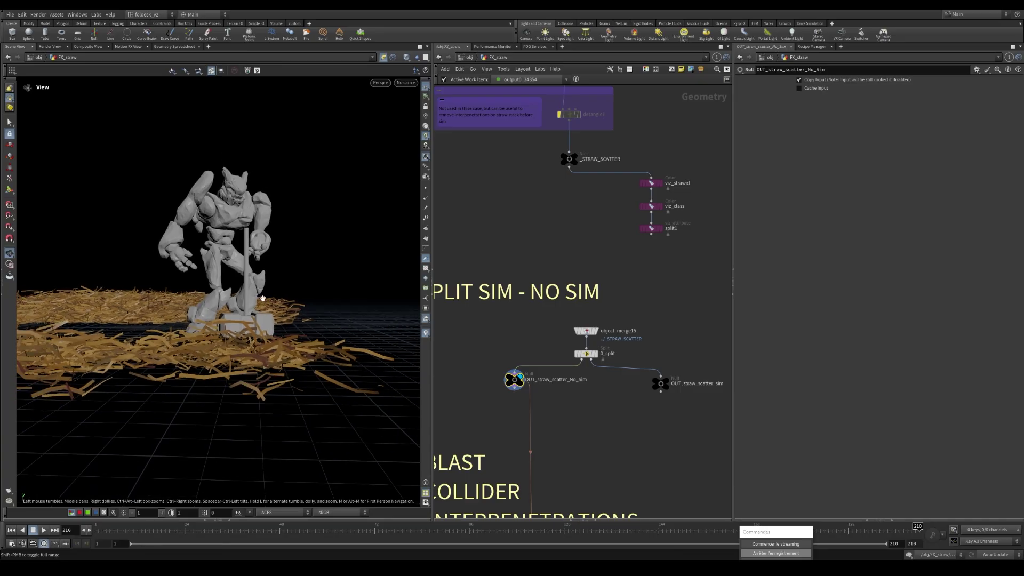
pyautogui.moveTo(249, 306); pyautogui.dragTo(259, 337)
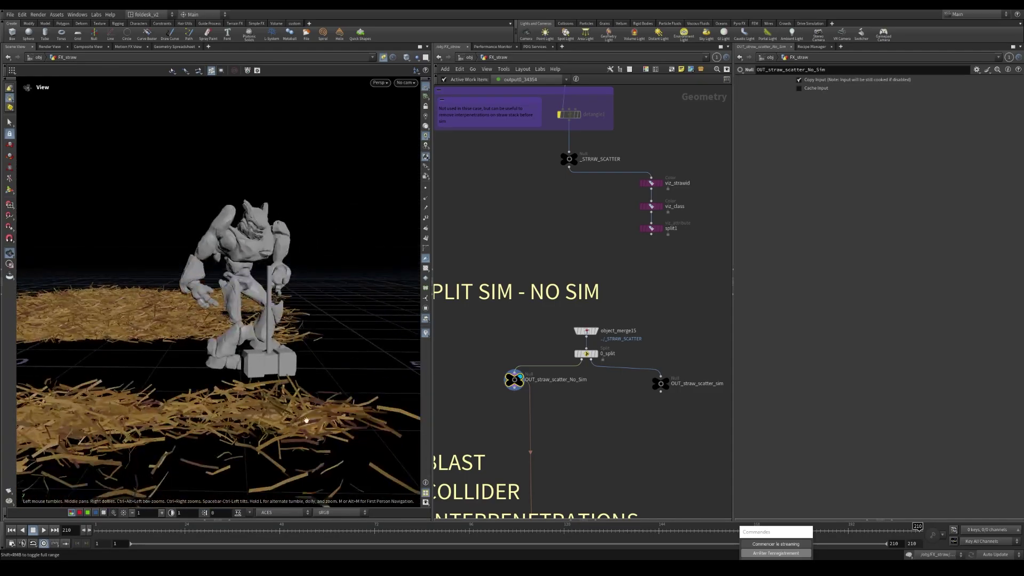
# Examine the non-simulated straw around the robot both close up and from a high, wide angle.
pyautogui.moveTo(307, 421); pyautogui.dragTo(226, 358)
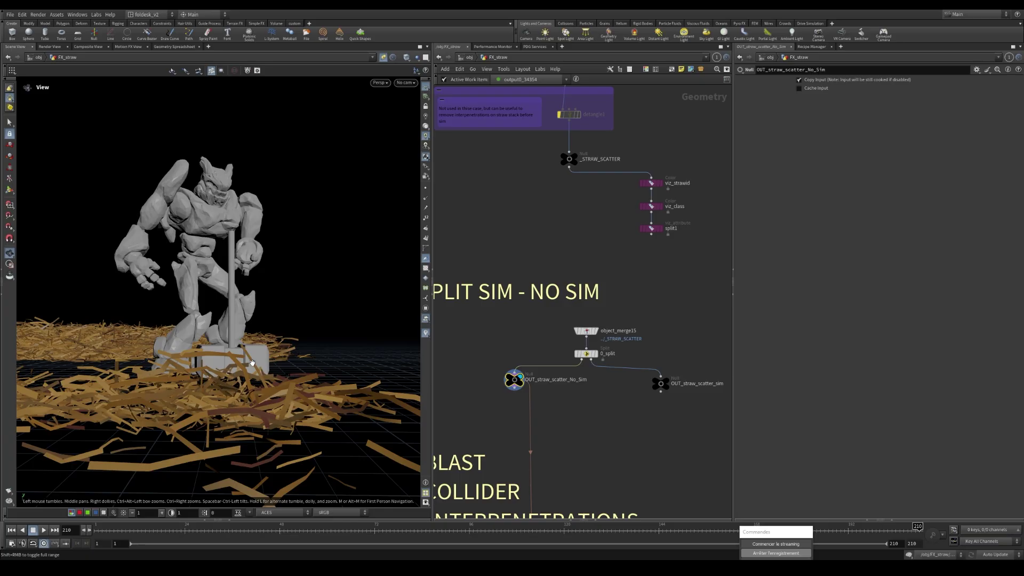
pyautogui.moveTo(242, 341); pyautogui.dragTo(160, 380, button='right')
pyautogui.moveTo(228, 372); pyautogui.dragTo(174, 393, button='right')
pyautogui.moveTo(174, 393)
pyautogui.mouseDown()
pyautogui.moveTo(184, 413)
pyautogui.moveTo(211, 392)
pyautogui.mouseUp()
pyautogui.moveTo(324, 236); pyautogui.dragTo(261, 319, button='middle')
pyautogui.moveTo(316, 259); pyautogui.dragTo(249, 291, button='right')
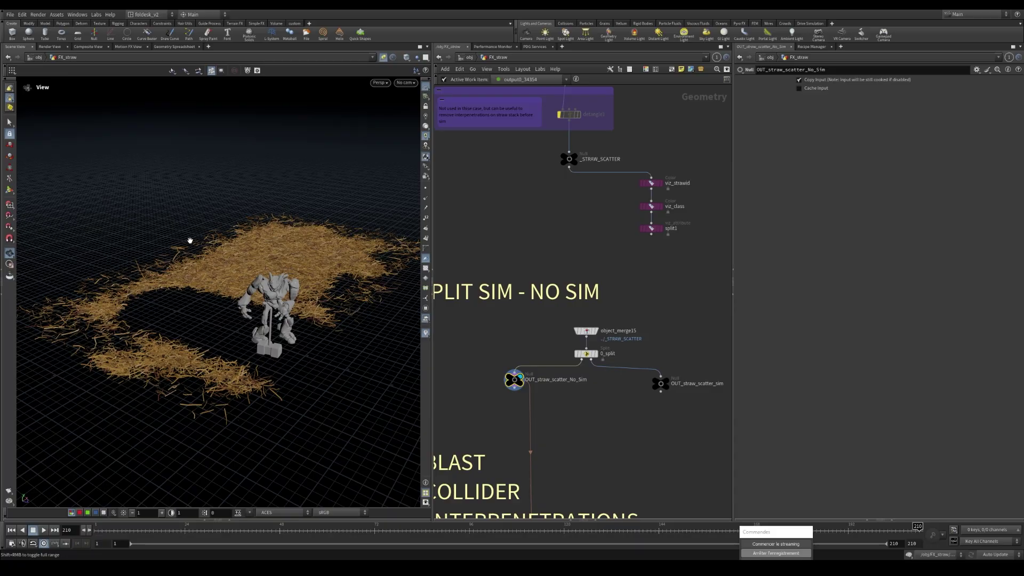
pyautogui.moveTo(190, 240); pyautogui.dragTo(248, 281)
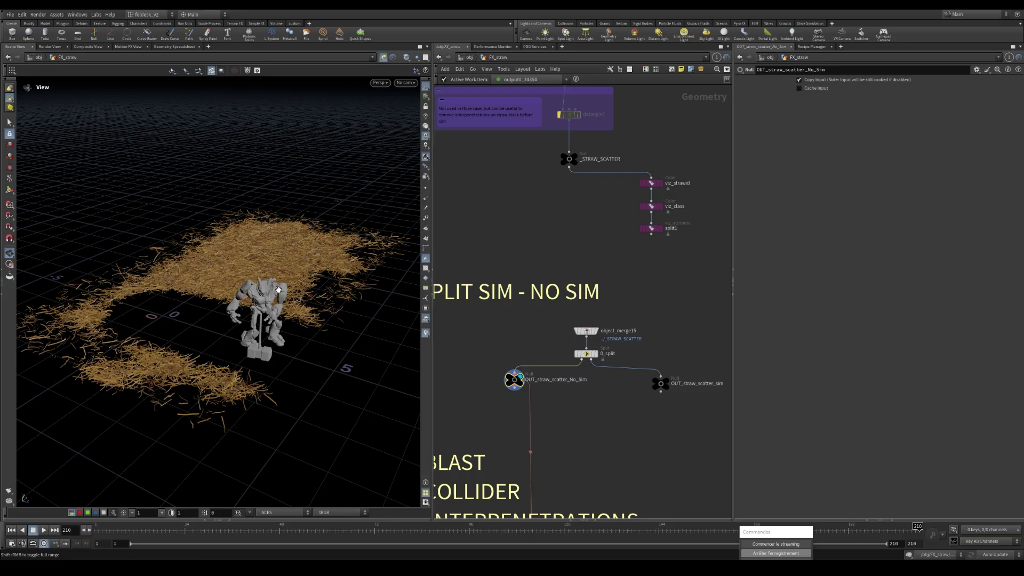
pyautogui.moveTo(154, 294); pyautogui.dragTo(275, 294)
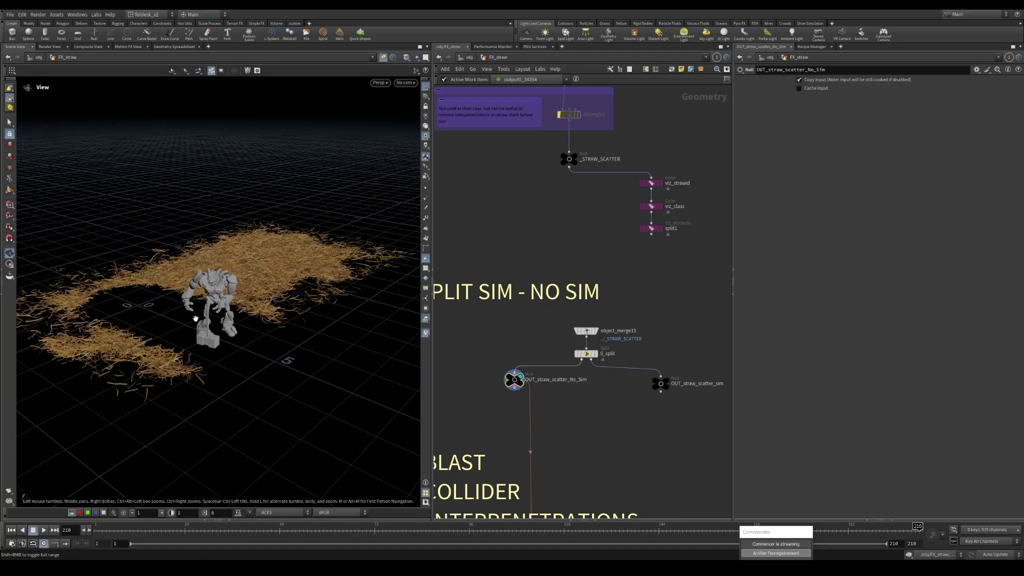
# Display OUT_straw_scatter_sim and inspect the simulated straw patch around the robot.
pyautogui.scroll(-2, 613, 421)
pyautogui.moveTo(638, 411); pyautogui.dragTo(576, 391, button='middle')
pyautogui.click(587, 366)
pyautogui.press('r')
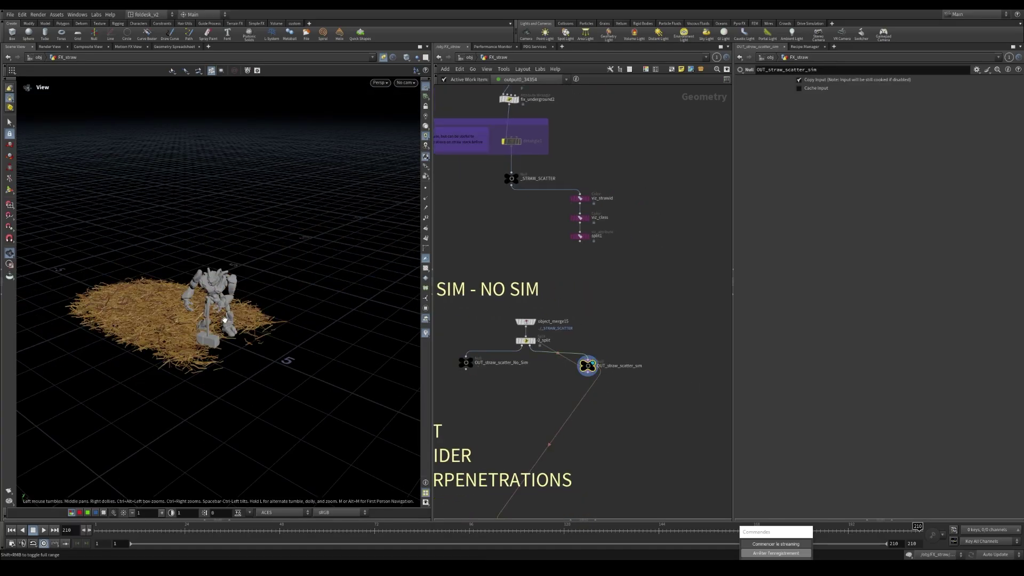
pyautogui.moveTo(158, 335); pyautogui.dragTo(281, 340)
pyautogui.scroll(5, 200, 305)
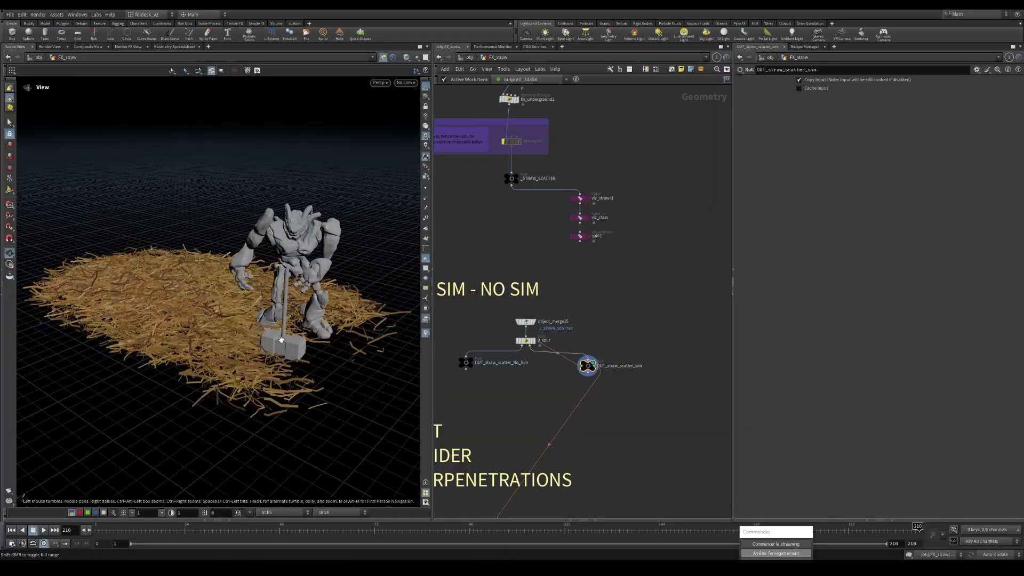
# Shift the BLAST COLLIDER INTERPENETRATIONS title note slightly to the left in the network.
pyautogui.scroll(-4, 548, 351)
pyautogui.moveTo(511, 411); pyautogui.dragTo(522, 271, button='middle')
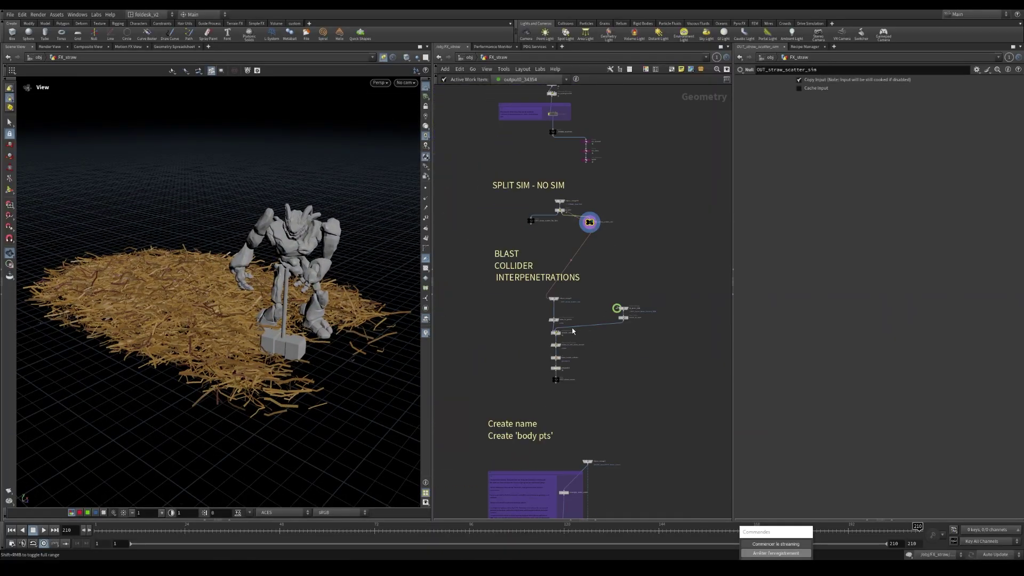
pyautogui.scroll(2, 522, 271)
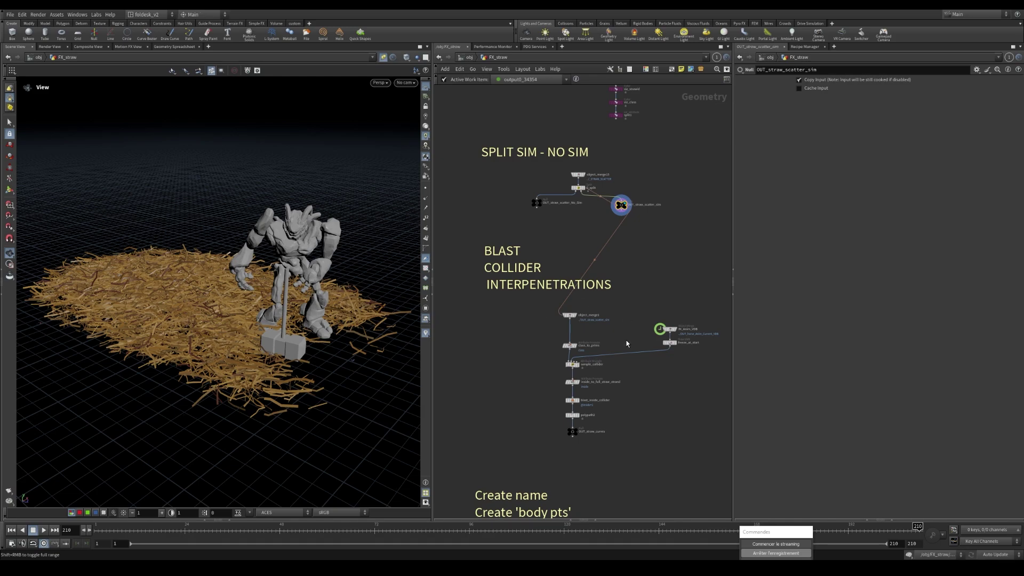
pyautogui.moveTo(626, 344); pyautogui.dragTo(596, 342, button='middle')
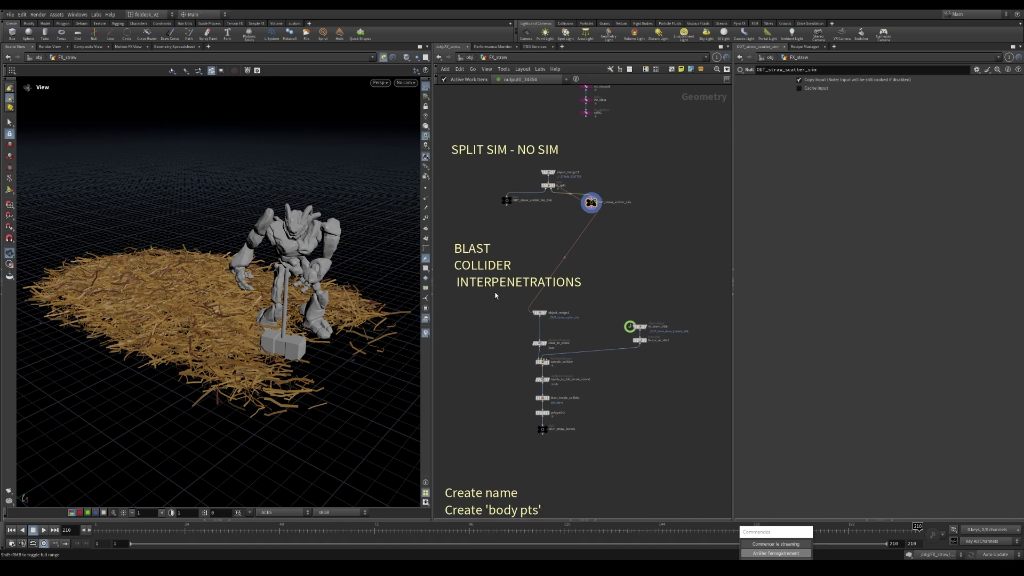
pyautogui.moveTo(487, 269); pyautogui.dragTo(482, 269)
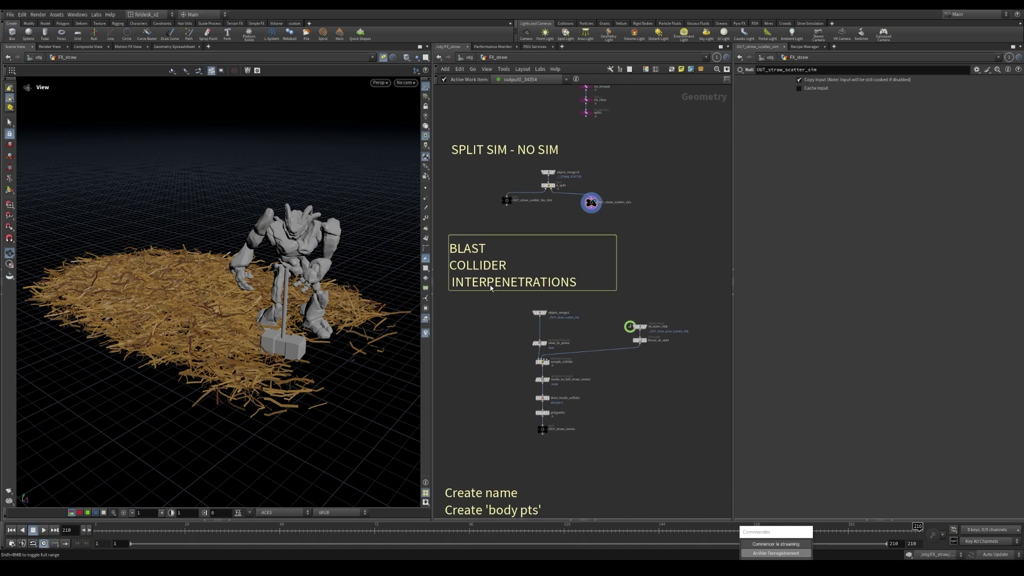
# Display the freeze_at_start node of the animated collider and return the timeline to frame 1.
pyautogui.scroll(2, 544, 345)
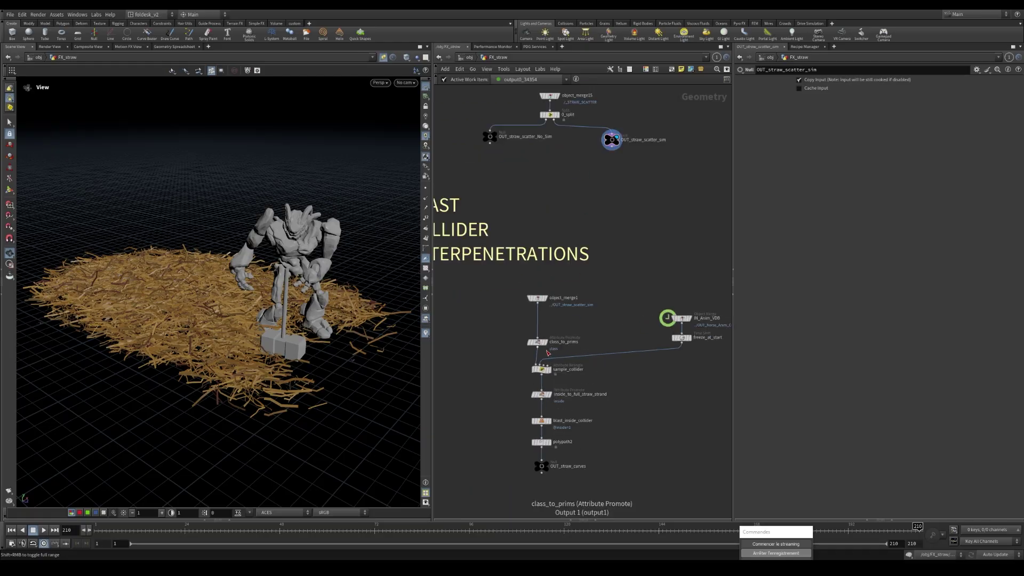
pyautogui.scroll(-1, 565, 323)
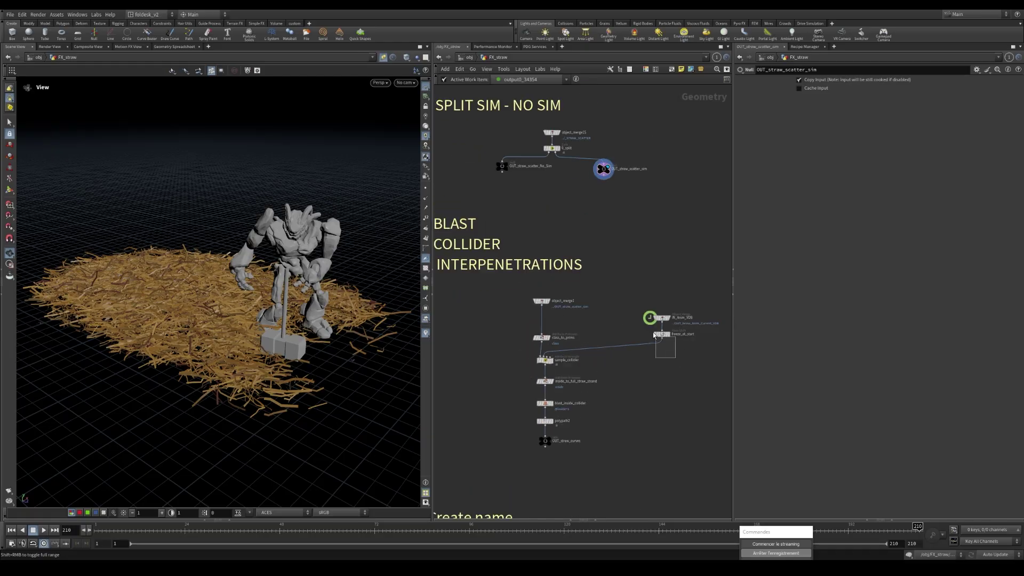
pyautogui.moveTo(654, 334); pyautogui.dragTo(653, 334)
pyautogui.press('r')
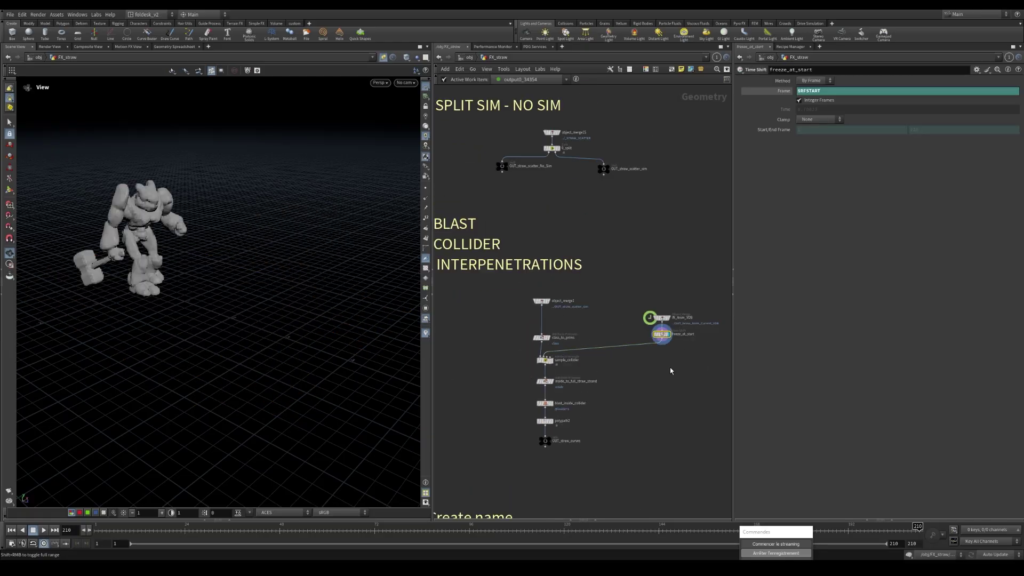
pyautogui.moveTo(201, 256); pyautogui.dragTo(172, 325)
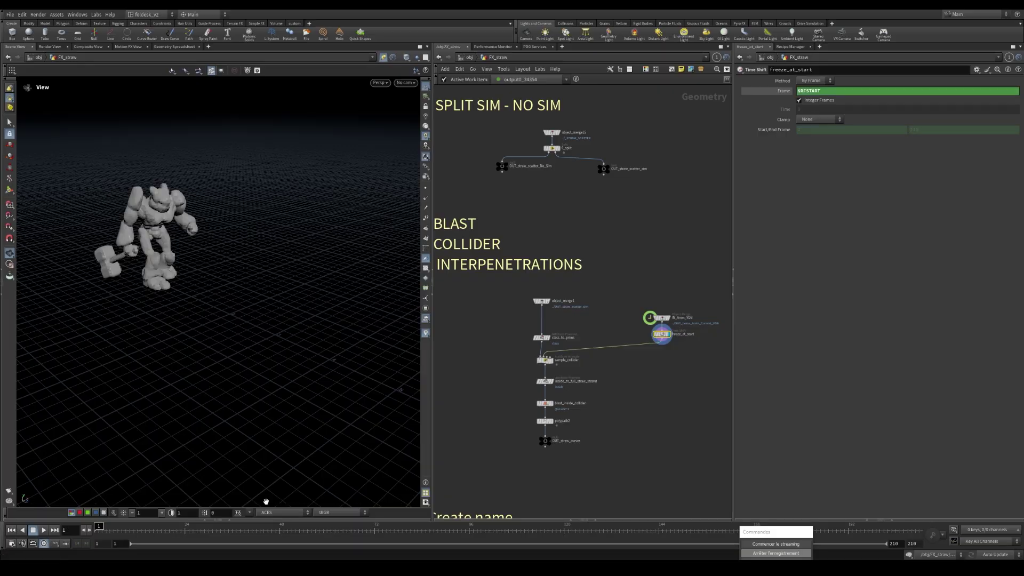
pyautogui.click(12, 529)
# Display class_to_prims and review how it promotes the class attribute from points to primitives.
pyautogui.scroll(5, 548, 343)
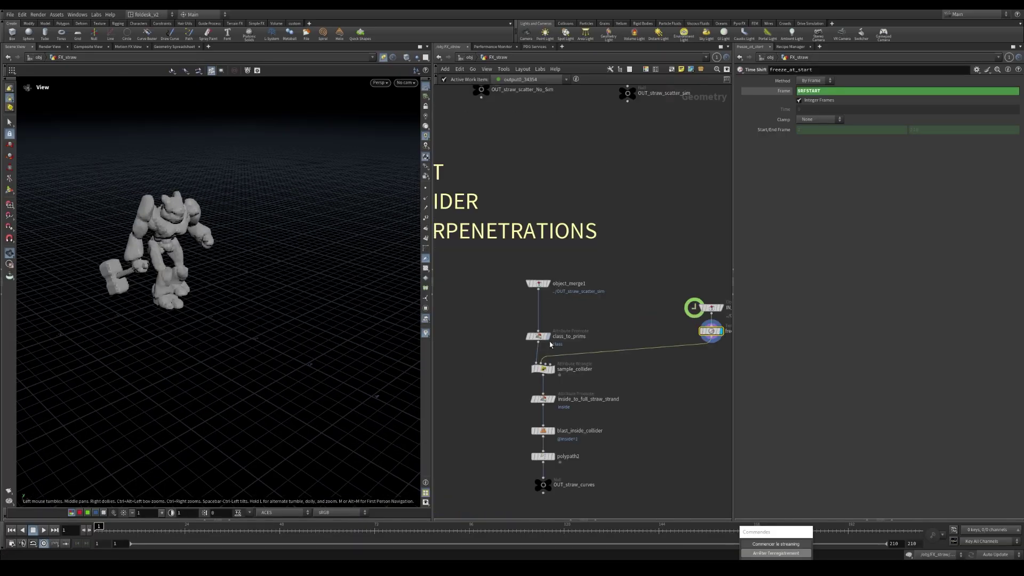
pyautogui.moveTo(500, 322); pyautogui.dragTo(561, 346)
pyautogui.press('r')
pyautogui.moveTo(631, 385); pyautogui.dragTo(634, 360, button='middle')
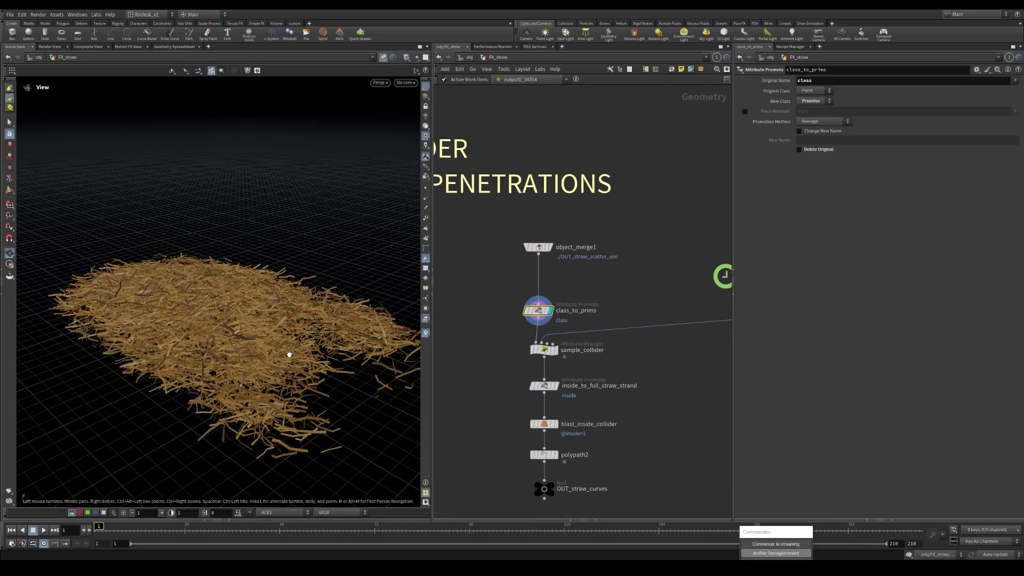
pyautogui.moveTo(278, 340); pyautogui.dragTo(335, 337)
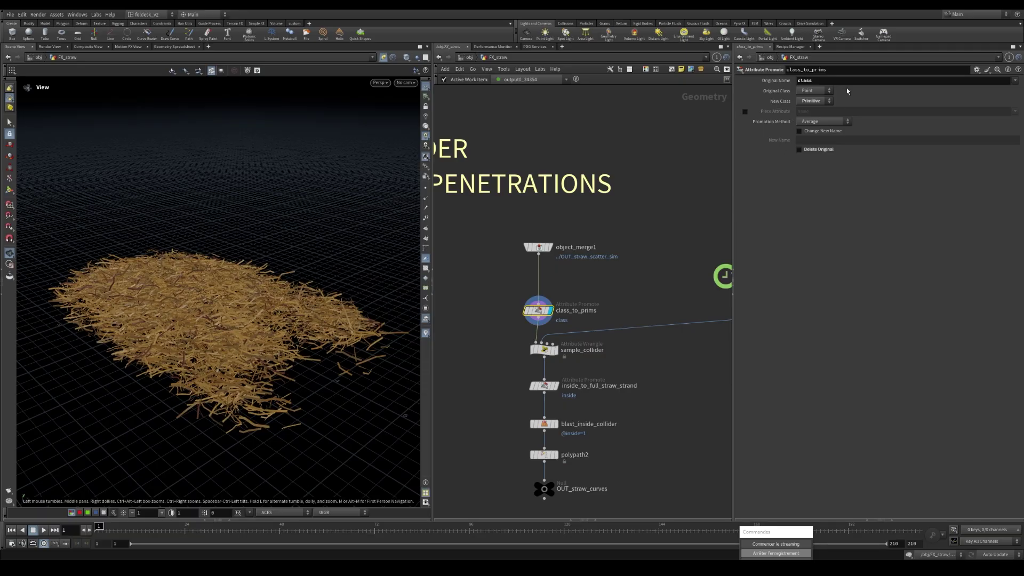
pyautogui.moveTo(816, 80); pyautogui.dragTo(793, 81)
pyautogui.click(670, 266)
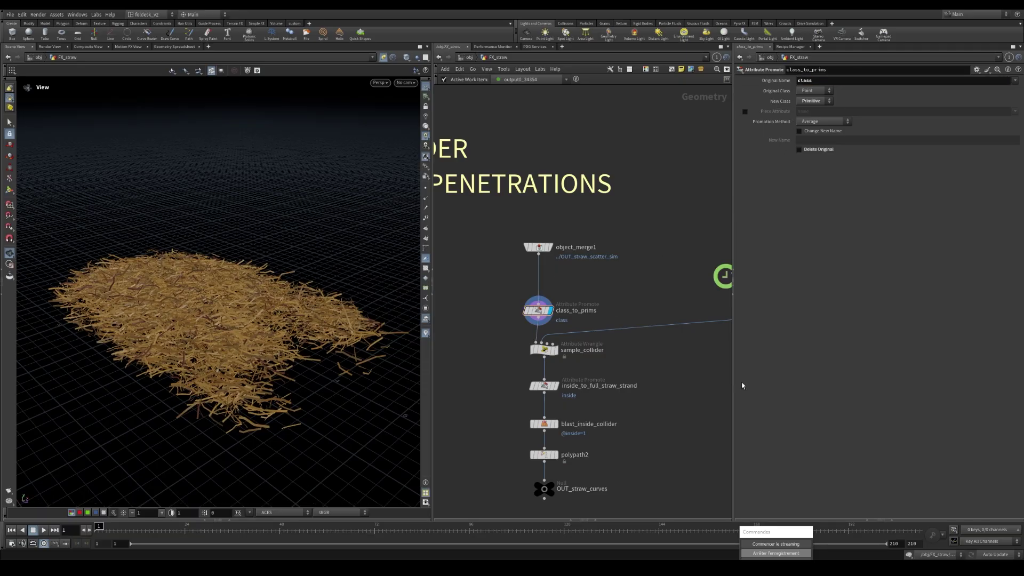
pyautogui.moveTo(687, 391); pyautogui.dragTo(674, 370, button='middle')
# Check the inside_to_full_straw_strand settings and display the sample_collider wrangle with its code.
pyautogui.click(526, 289)
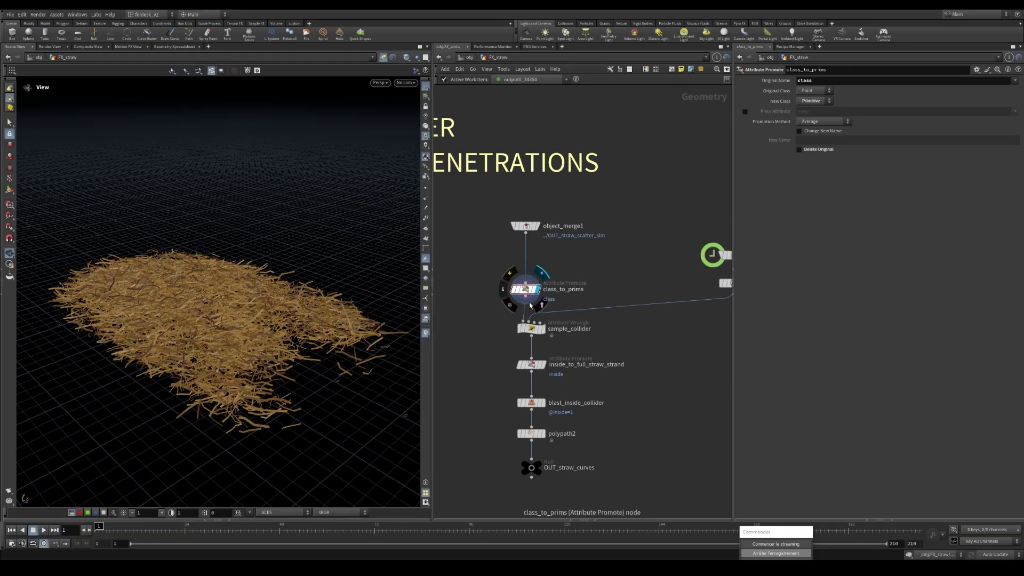
pyautogui.moveTo(526, 388); pyautogui.dragTo(524, 377, button='middle')
pyautogui.click(528, 354)
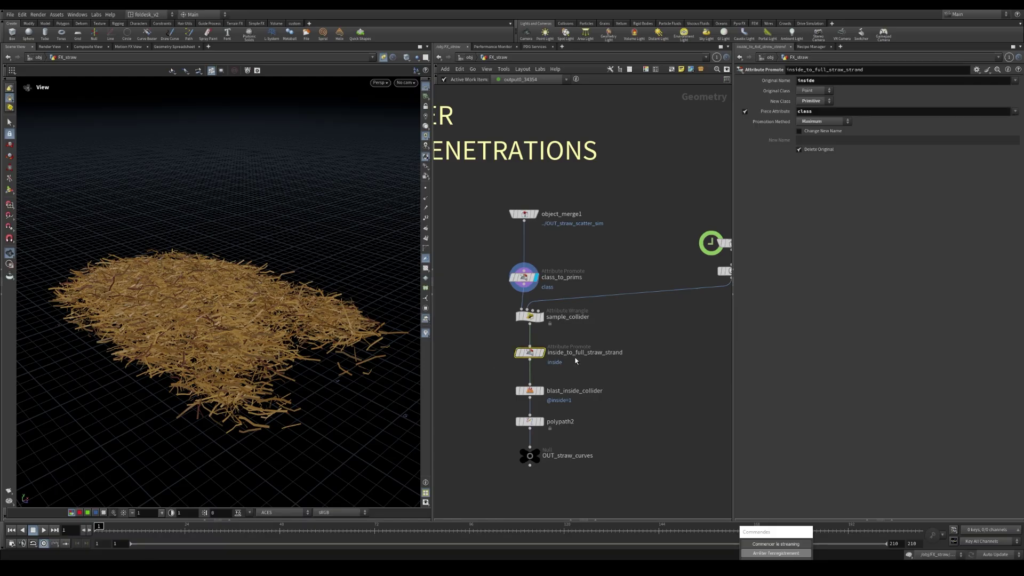
pyautogui.click(525, 278)
pyautogui.click(533, 321)
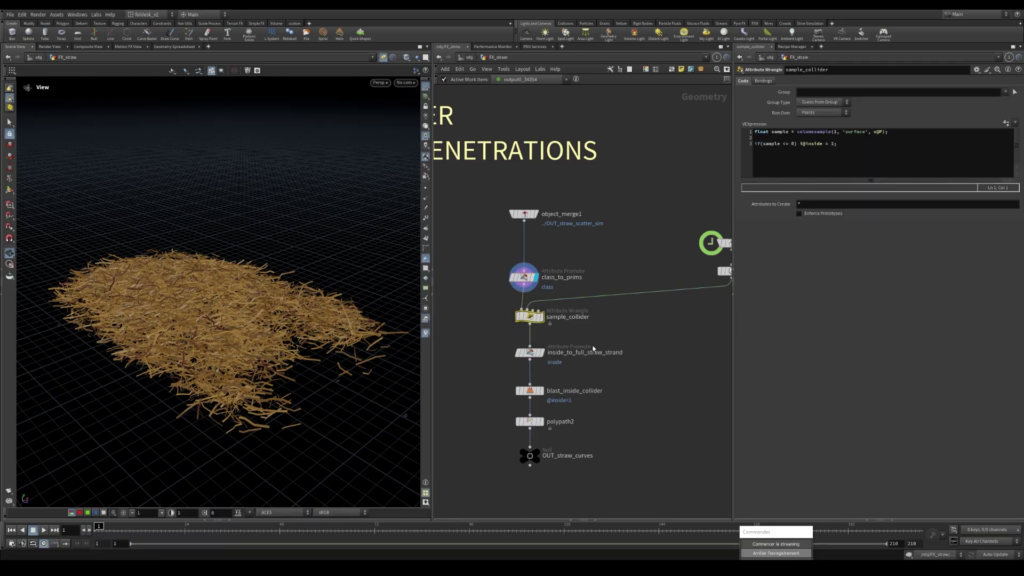
pyautogui.moveTo(633, 330); pyautogui.dragTo(595, 327, button='middle')
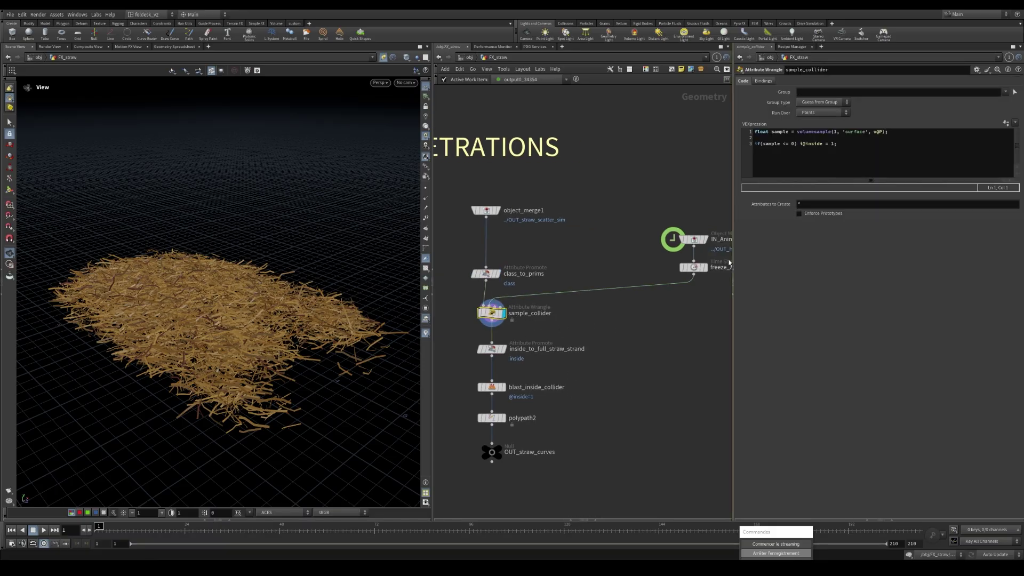
# Show freeze_at_start as a template over sample_collider and inspect where the collider's feet and hammer intersect the straw.
pyautogui.click(708, 282)
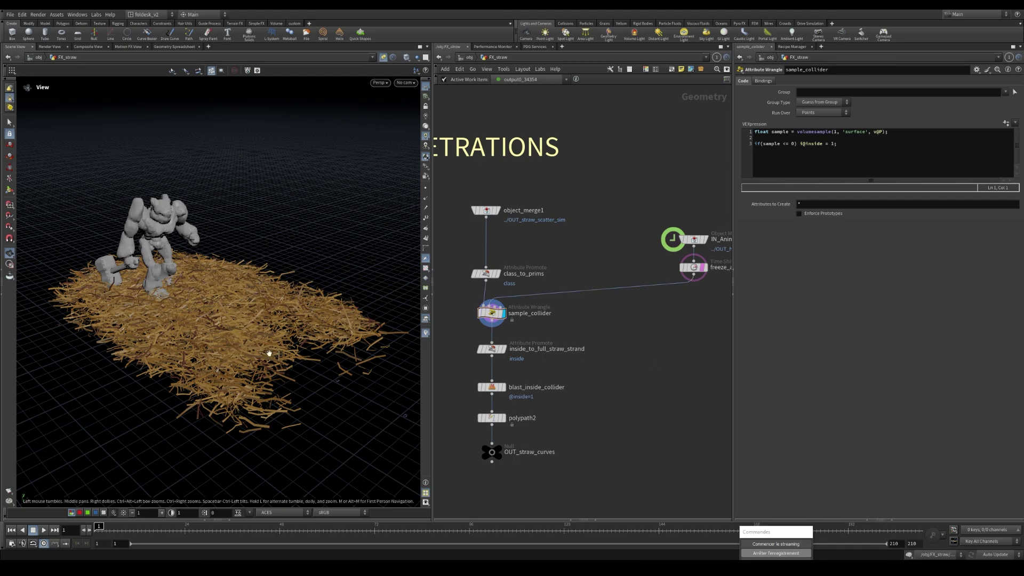
pyautogui.scroll(6, 176, 302)
pyautogui.moveTo(174, 305); pyautogui.dragTo(176, 308)
pyautogui.scroll(2, 491, 314)
pyautogui.click(491, 313)
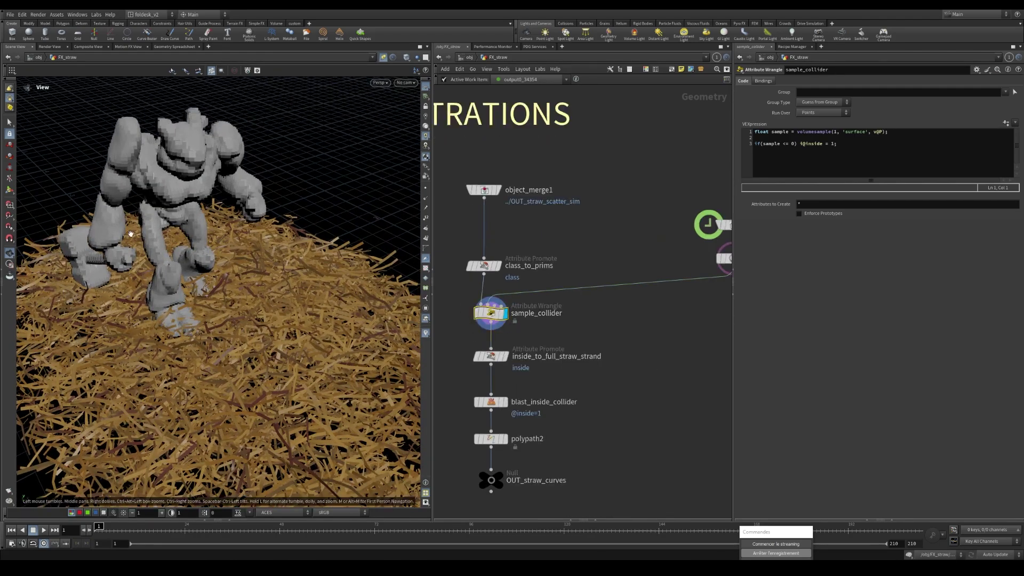
pyautogui.moveTo(182, 213); pyautogui.dragTo(221, 279)
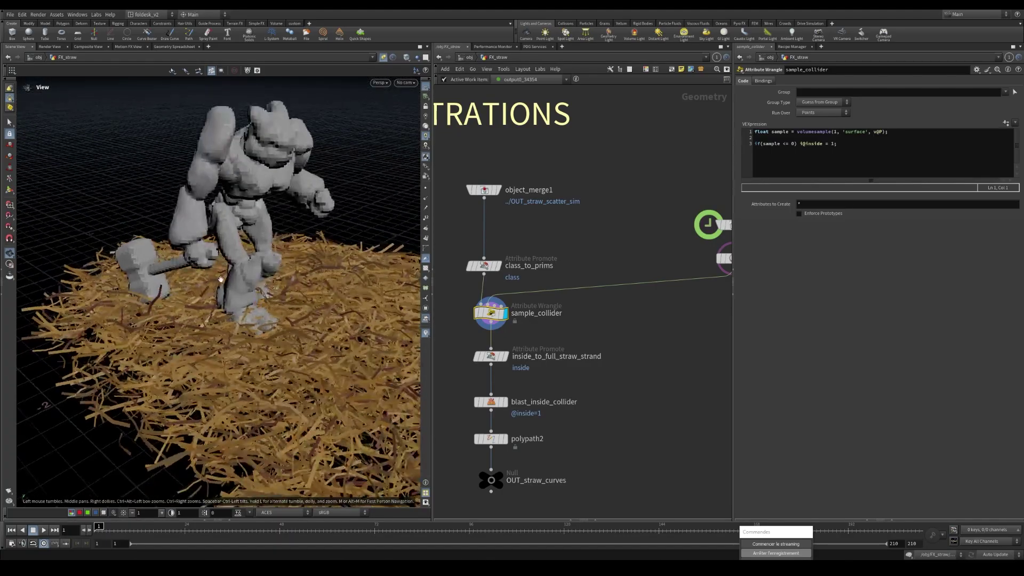
pyautogui.moveTo(257, 315); pyautogui.dragTo(277, 291, button='right')
pyautogui.moveTo(277, 291); pyautogui.dragTo(231, 332)
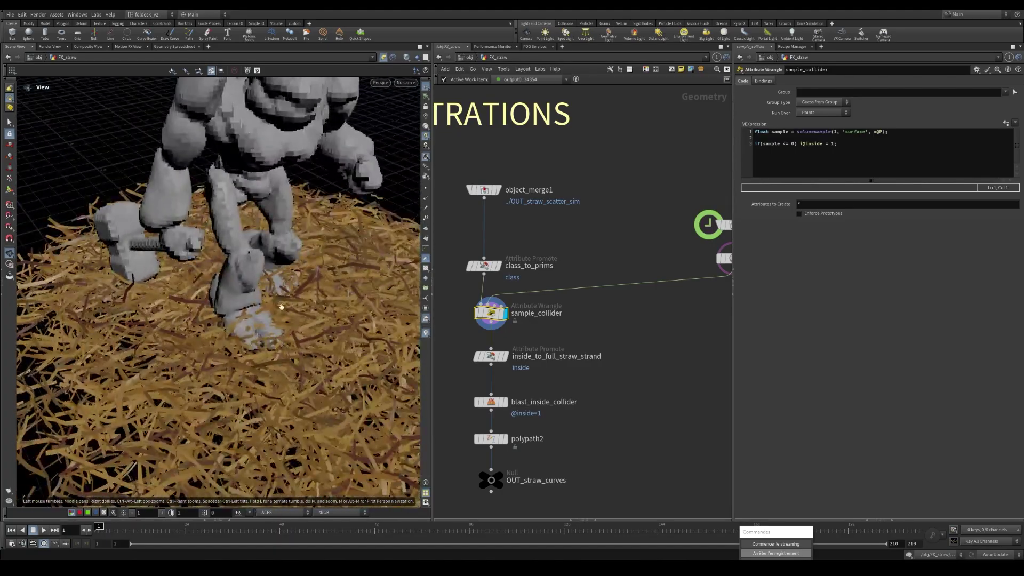
# Set the inside threshold in the sample_collider code to sample <= 0.001.
pyautogui.doubleClick(793, 144)
pyautogui.write('0')
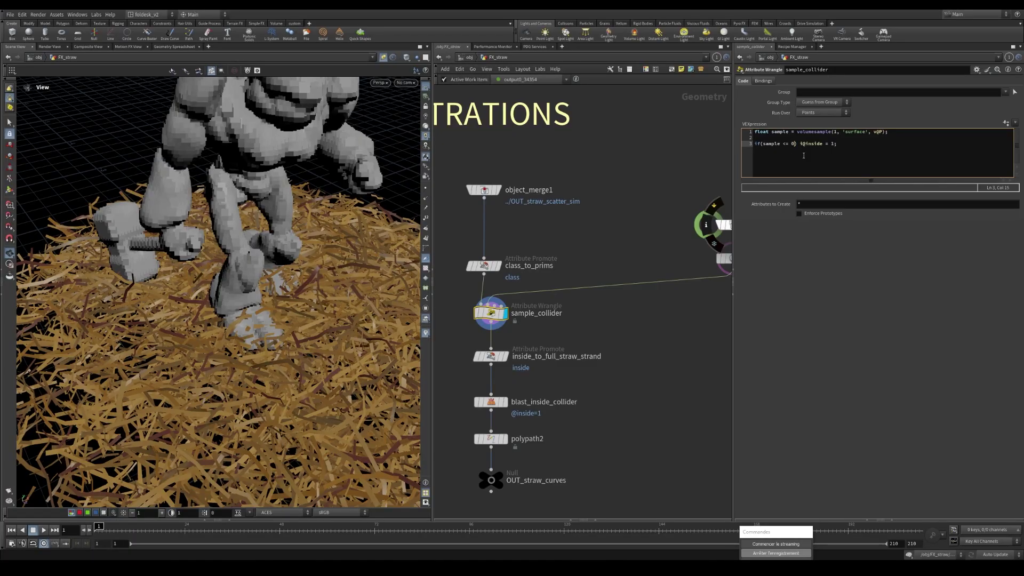
pyautogui.write('.001')
pyautogui.press('Return')
pyautogui.press('BackSpace')
# Review the i@inside assignment in the sample_collider code and the straw around the collider's hammer and feet.
pyautogui.scroll(-2, 633, 332)
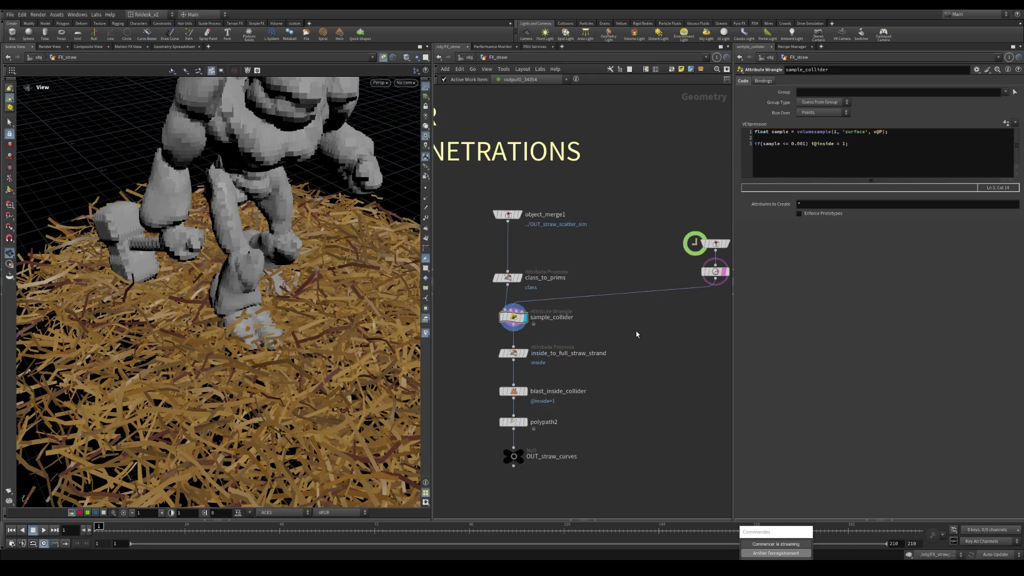
pyautogui.moveTo(479, 305); pyautogui.dragTo(479, 306)
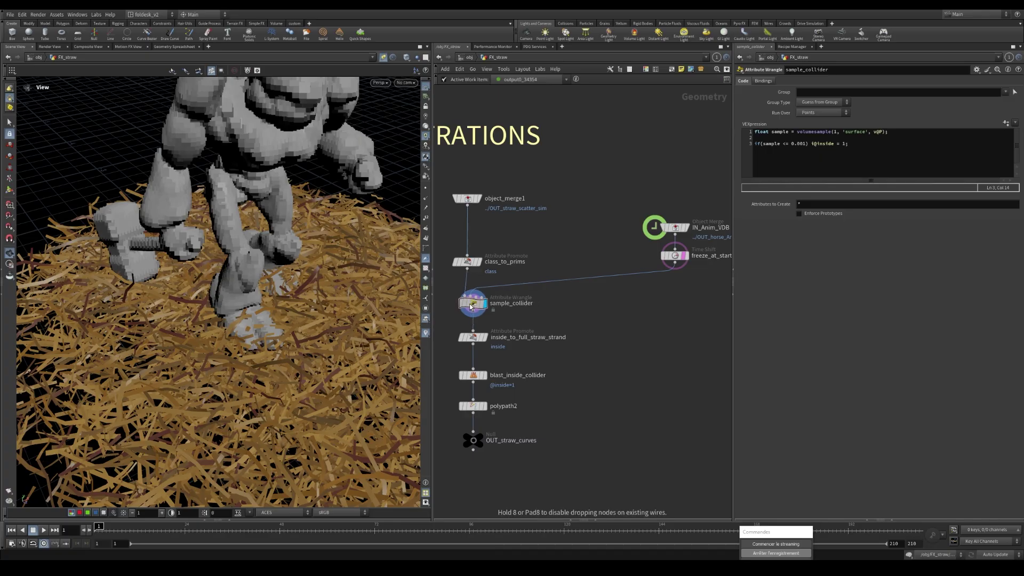
pyautogui.moveTo(811, 144); pyautogui.dragTo(829, 144)
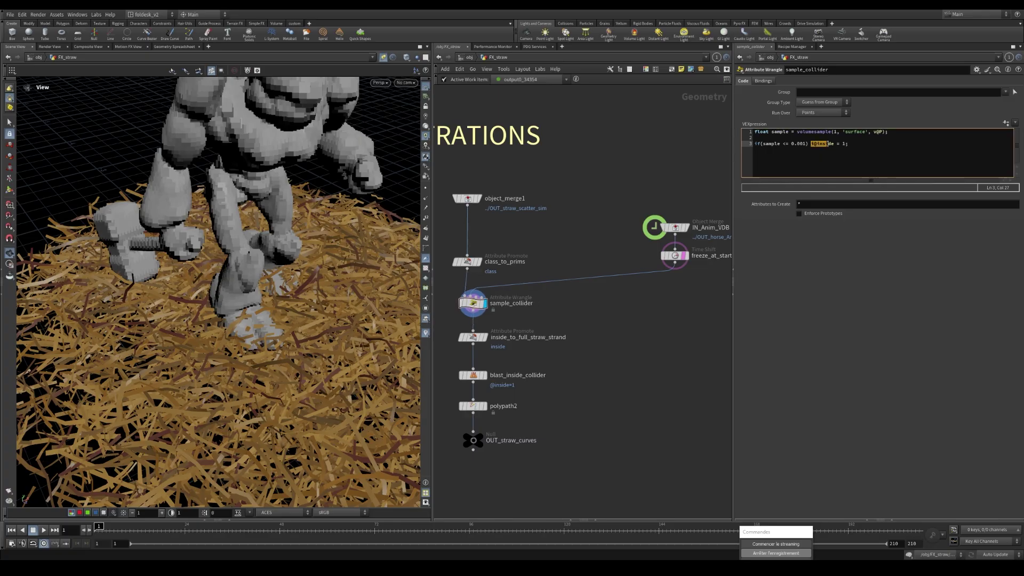
pyautogui.click(845, 144)
pyautogui.moveTo(100, 295); pyautogui.dragTo(179, 270)
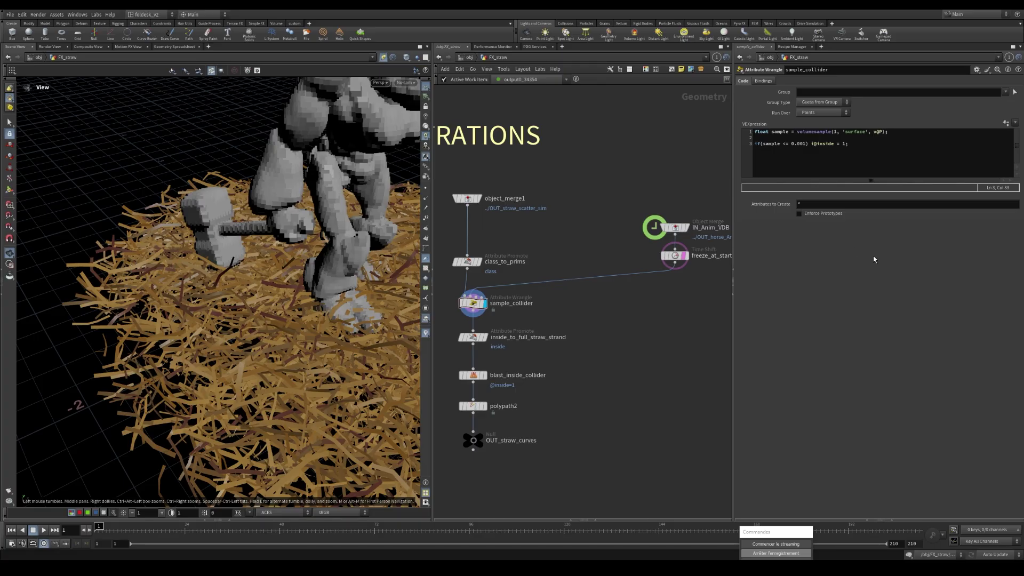
# Display inside_to_full_straw_strand and review its promotion of inside to primitives by class with the Maximum method.
pyautogui.moveTo(598, 369); pyautogui.dragTo(642, 320, button='middle')
pyautogui.click(531, 299)
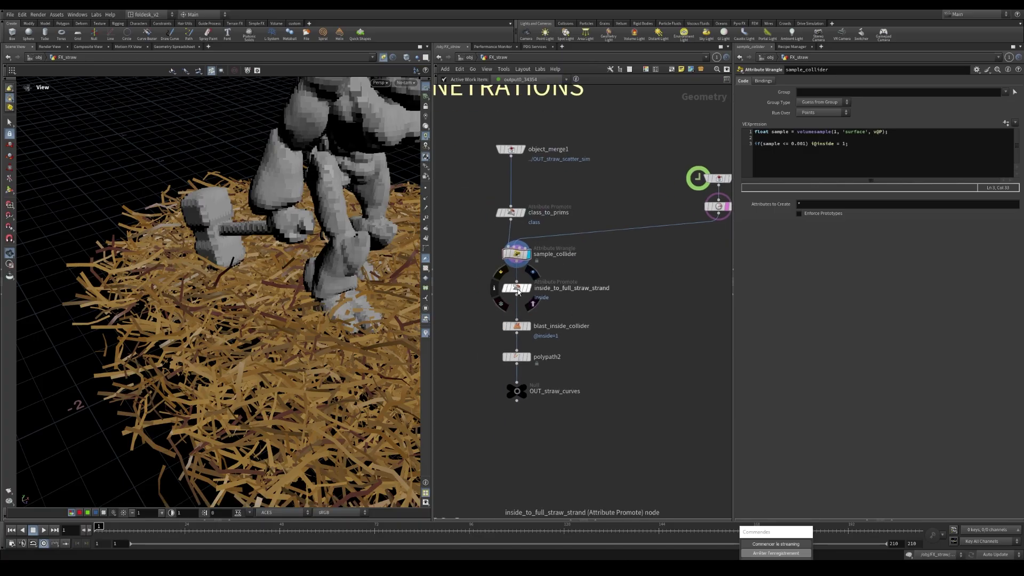
pyautogui.moveTo(627, 327); pyautogui.dragTo(612, 326, button='middle')
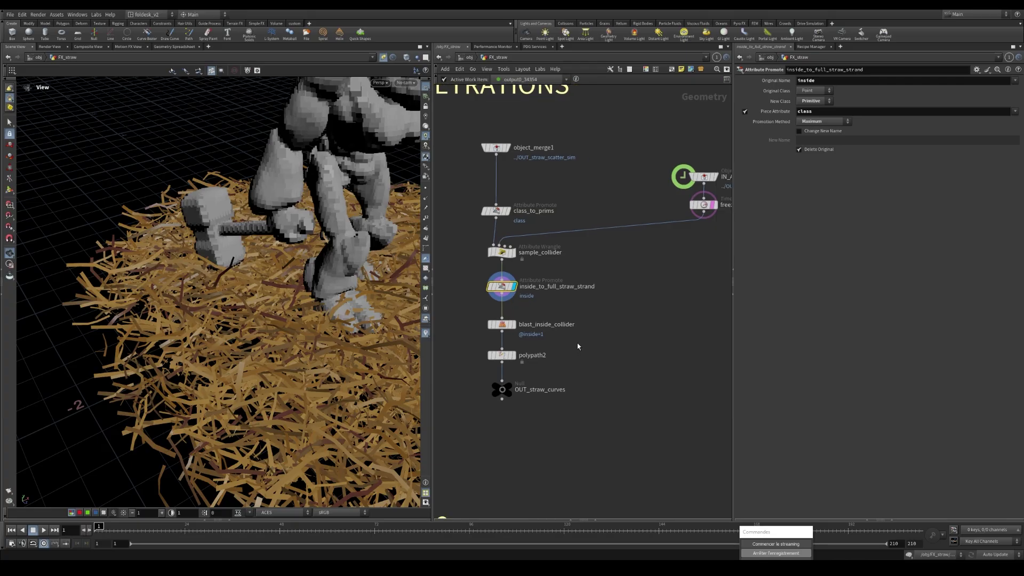
# Branch a viz_attribute node off inside_to_full_straw_strand and display it.
pyautogui.click(501, 300)
pyautogui.press('Tab')
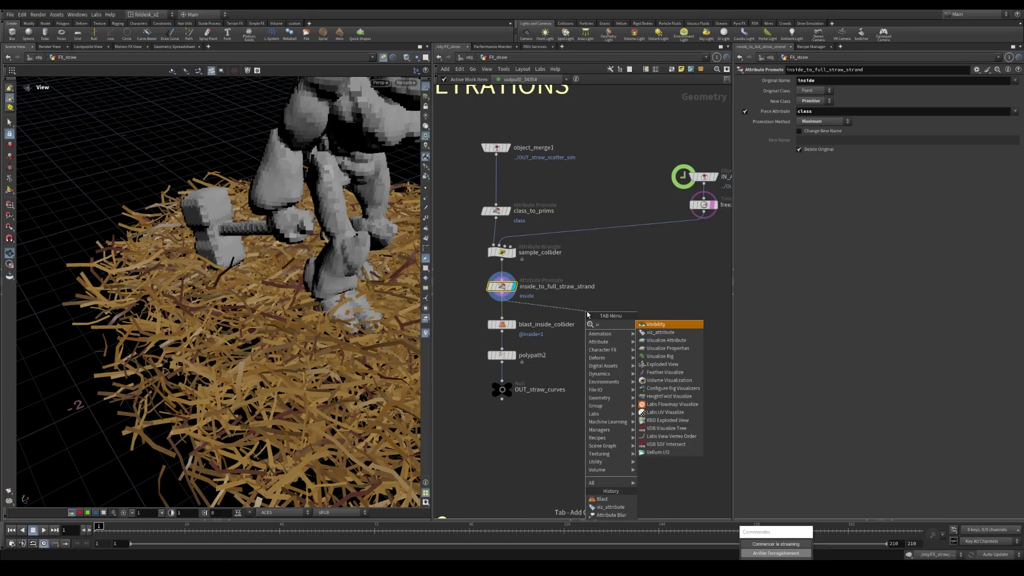
pyautogui.press('Escape')
pyautogui.click(587, 314)
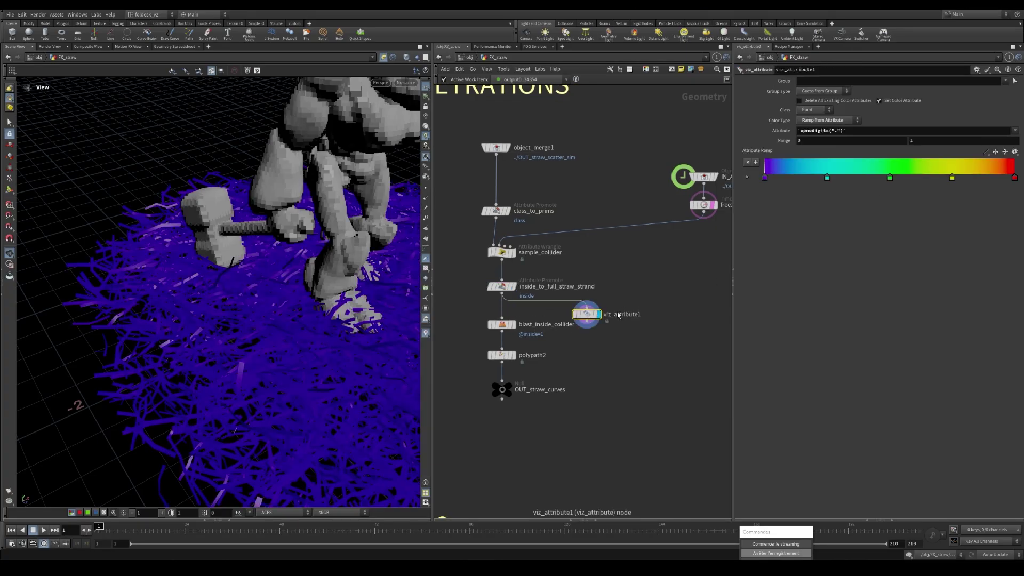
# Rename the viz_attribute1 node to inside so it visualizes that attribute.
pyautogui.click(622, 314)
pyautogui.hotkey('ctrl', 'a')
pyautogui.write('inside')
pyautogui.press('Return')
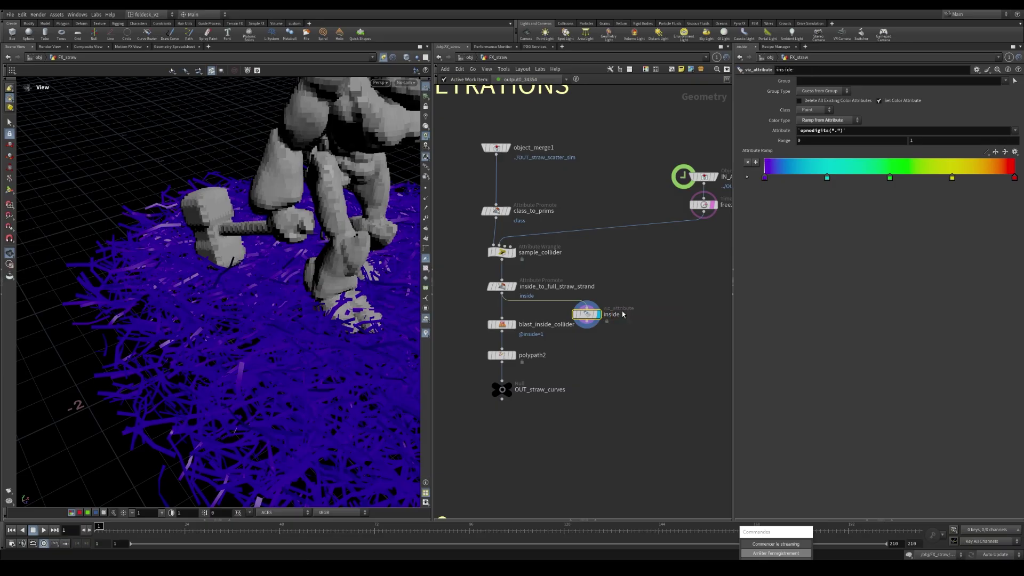
# Rewire the inside visualization node to the output of sample_collider and inspect the straw colors around the collider's foot.
pyautogui.click(502, 287)
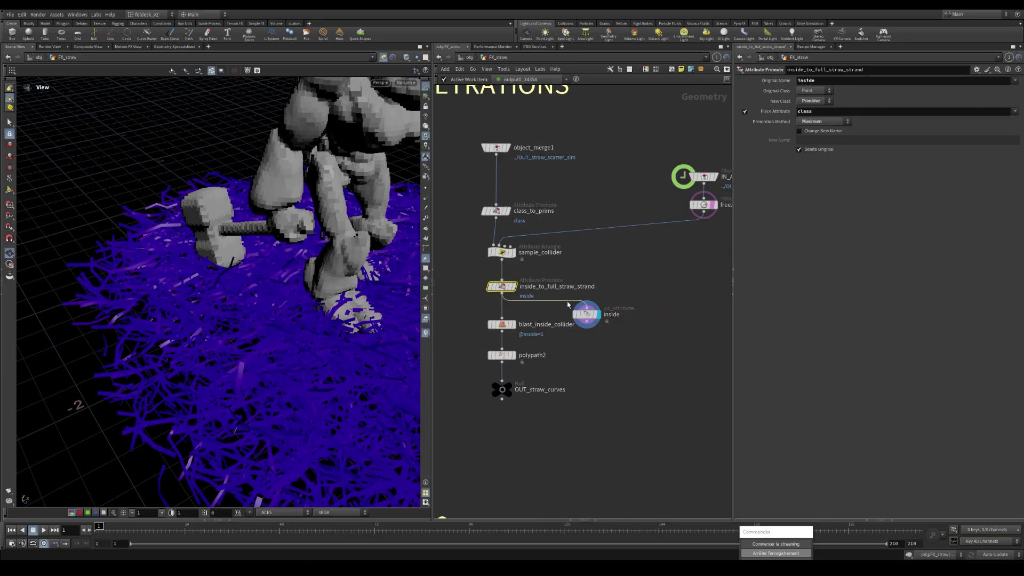
pyautogui.moveTo(587, 308); pyautogui.dragTo(502, 260)
pyautogui.moveTo(324, 326); pyautogui.dragTo(293, 347)
pyautogui.moveTo(328, 344); pyautogui.dragTo(360, 255, button='right')
pyautogui.moveTo(359, 255); pyautogui.dragTo(227, 264)
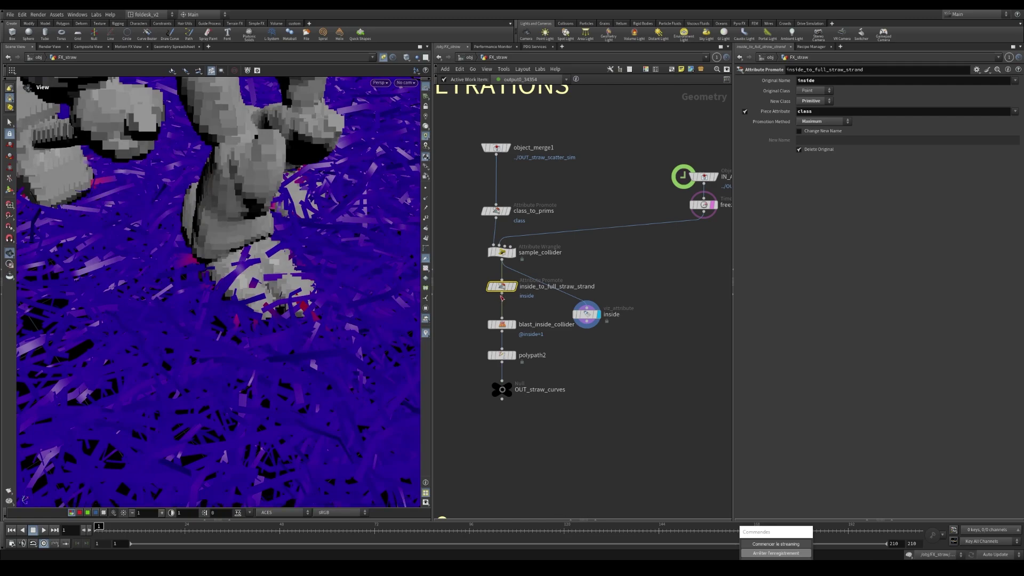
# Reconnect the inside visualization node to the output of inside_to_full_straw_strand and check its Color Type options.
pyautogui.click(589, 317)
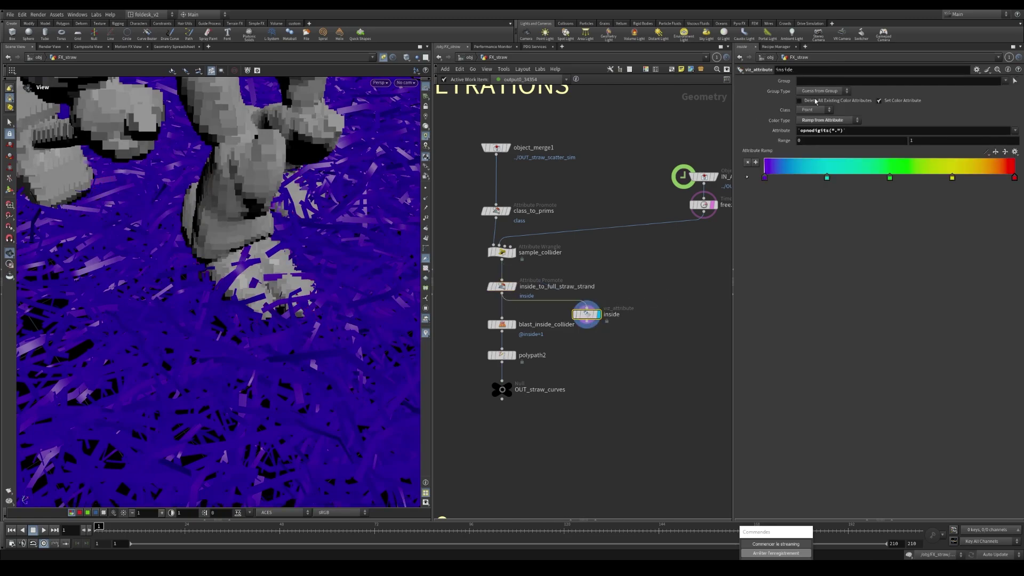
pyautogui.click(821, 120)
pyautogui.click(821, 124)
pyautogui.scroll(2, 589, 316)
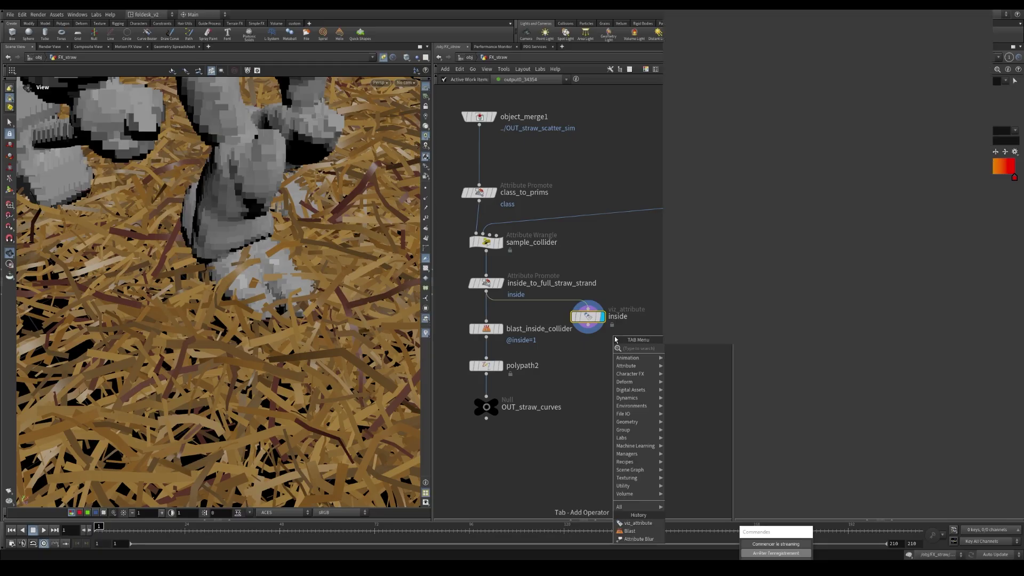
# Insert an Attribute Delete node ahead of the inside visualization node and remove the Cd point attribute.
pyautogui.press('Tab')
pyautogui.write('atde')
pyautogui.press('Return')
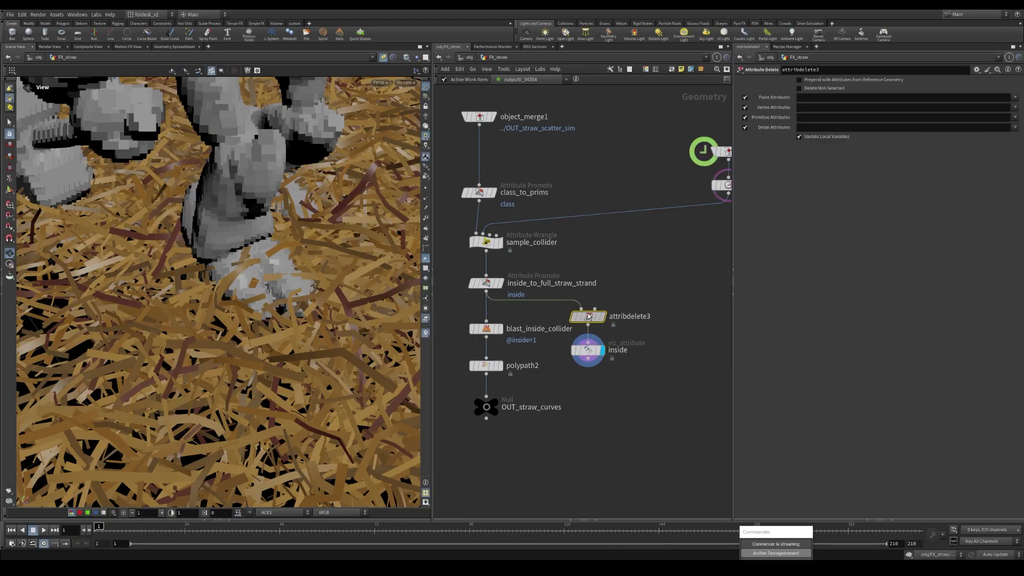
pyautogui.click(810, 99)
pyautogui.write('Cd')
pyautogui.press('Return')
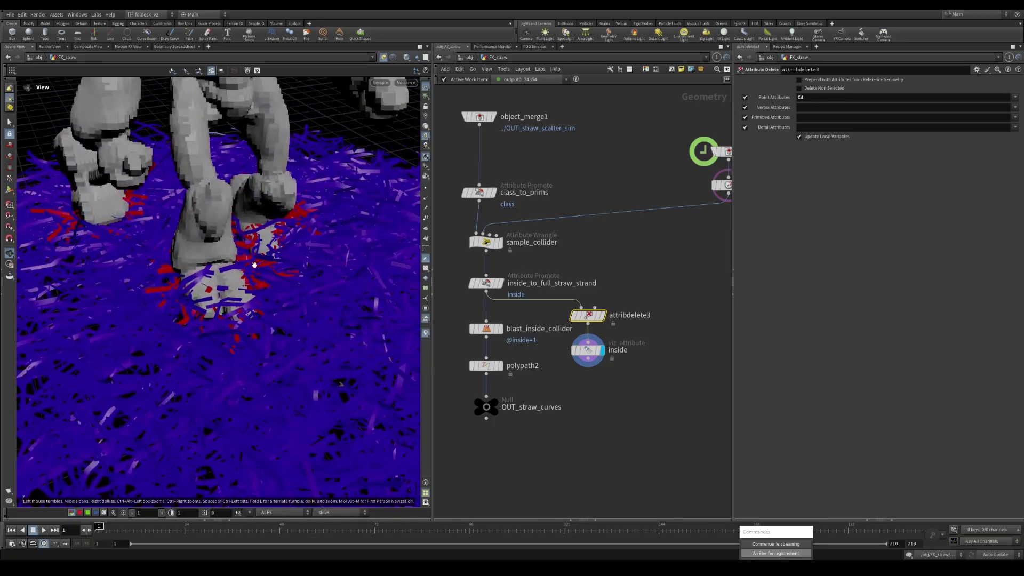
# Delete the attribdelete3 node and the inside visualization node from the side branch.
pyautogui.scroll(-3, 640, 357)
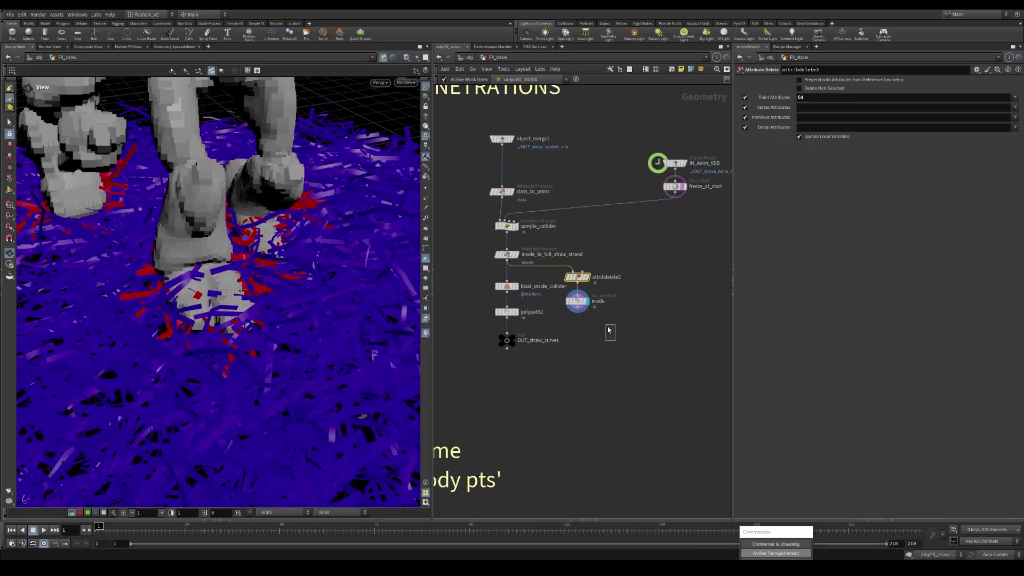
pyautogui.moveTo(614, 339); pyautogui.dragTo(570, 274)
pyautogui.press('Delete')
pyautogui.scroll(1, 496, 291)
pyautogui.click(513, 284)
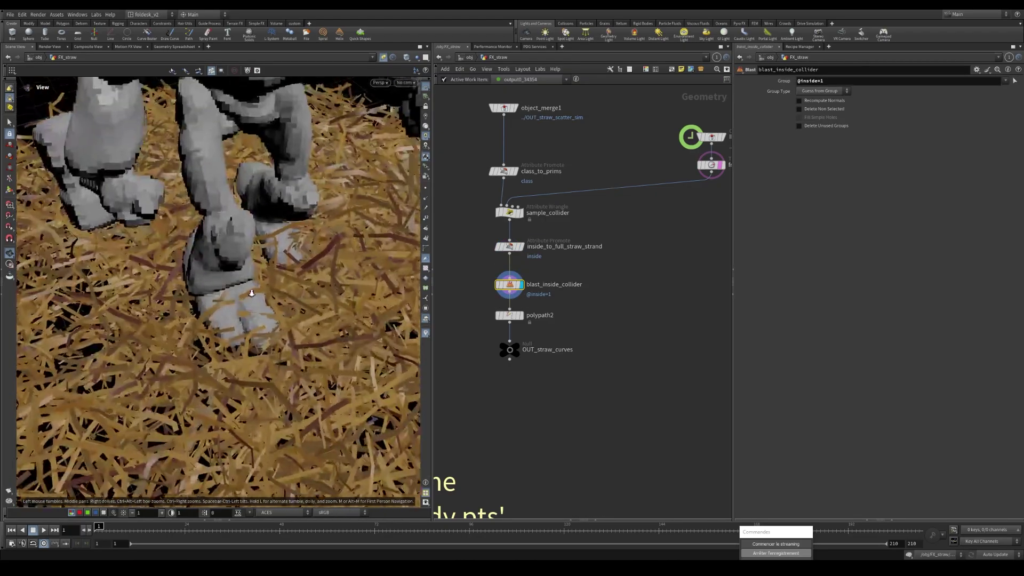
pyautogui.moveTo(200, 266); pyautogui.dragTo(293, 299)
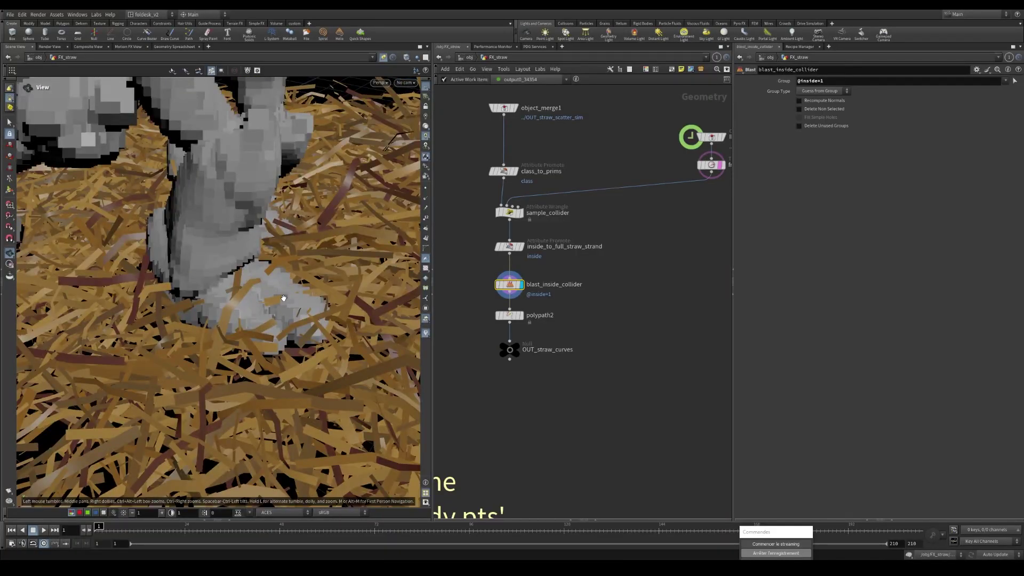
pyautogui.scroll(-5, 278, 291)
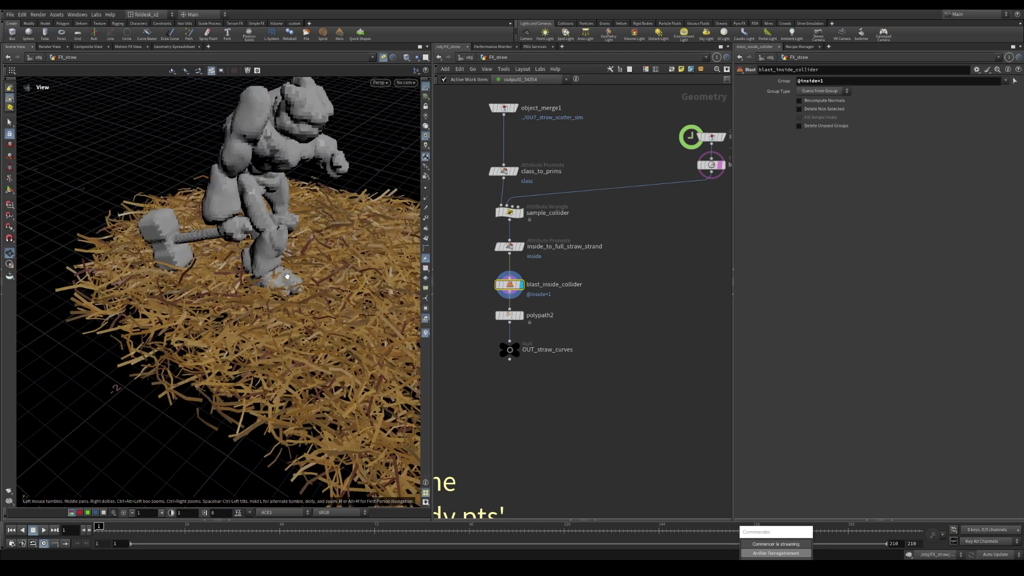
pyautogui.scroll(5, 288, 286)
pyautogui.scroll(-5, 292, 282)
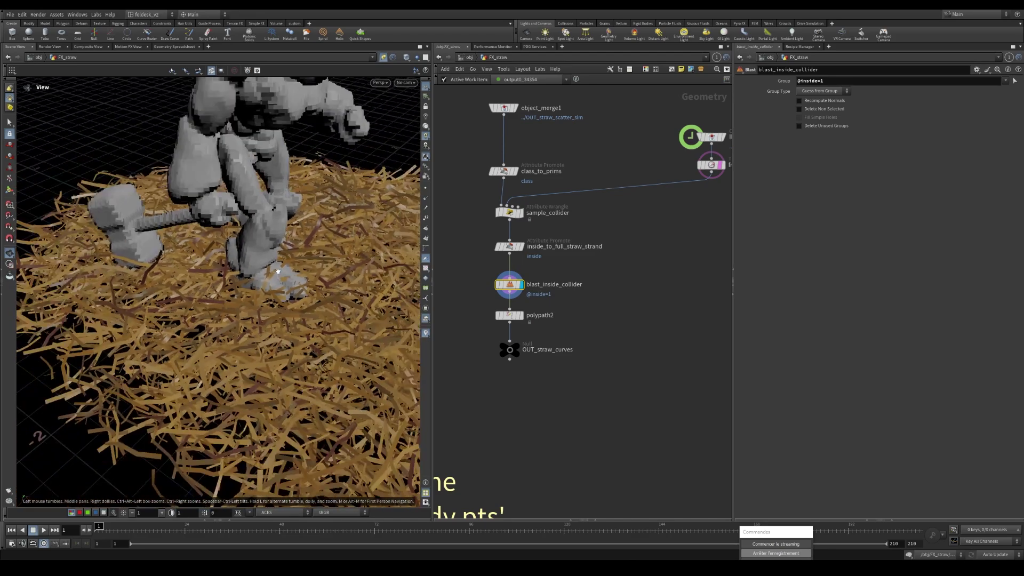
pyautogui.scroll(2, 282, 273)
pyautogui.scroll(-2, 279, 269)
pyautogui.scroll(2, 506, 316)
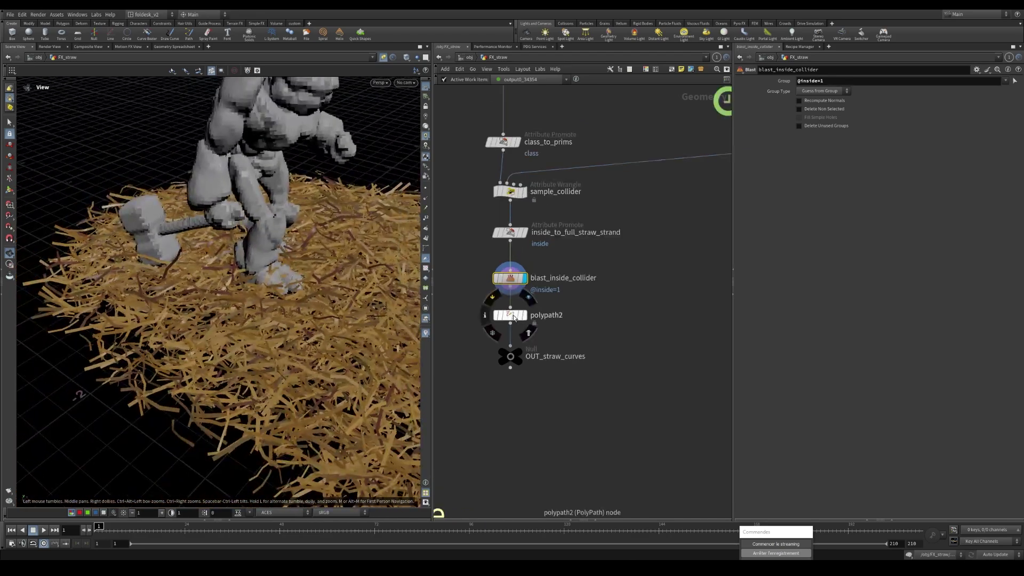
# Display polypath2 and show primitive numbers on the straw strands at the edge of the pile.
pyautogui.click(524, 316)
pyautogui.scroll(2, 386, 335)
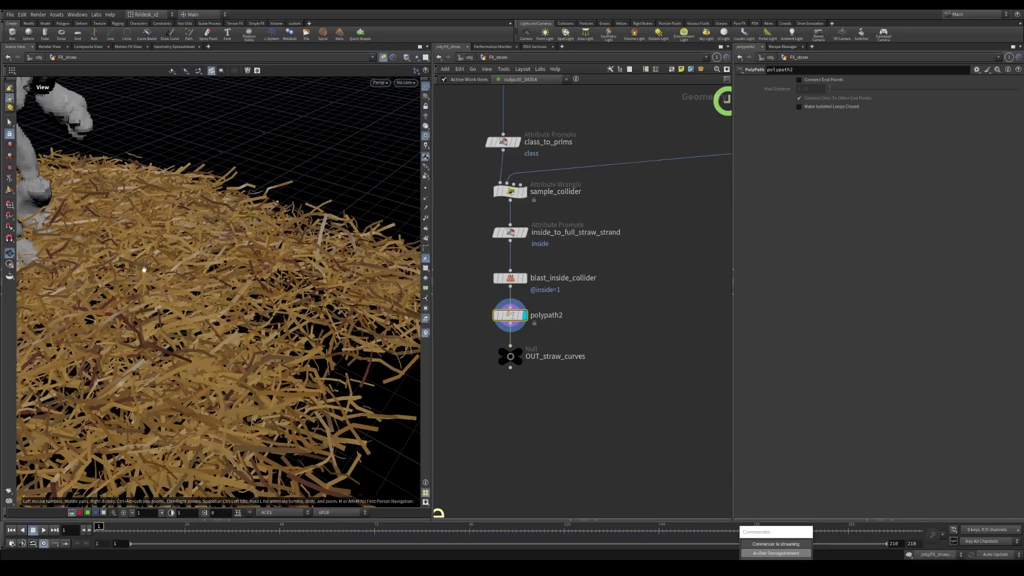
pyautogui.scroll(-5, 320, 319)
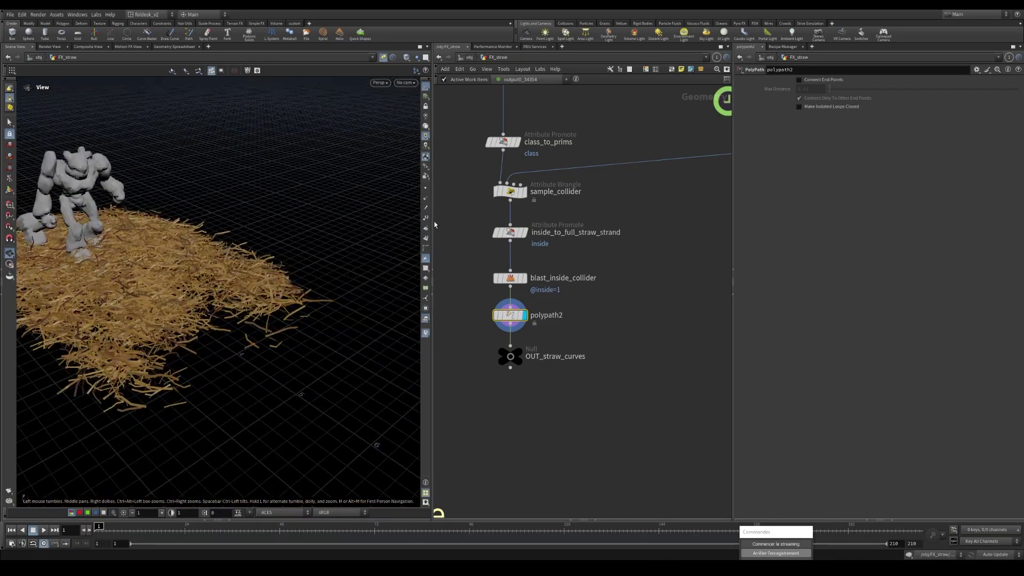
pyautogui.click(427, 239)
pyautogui.scroll(4, 311, 341)
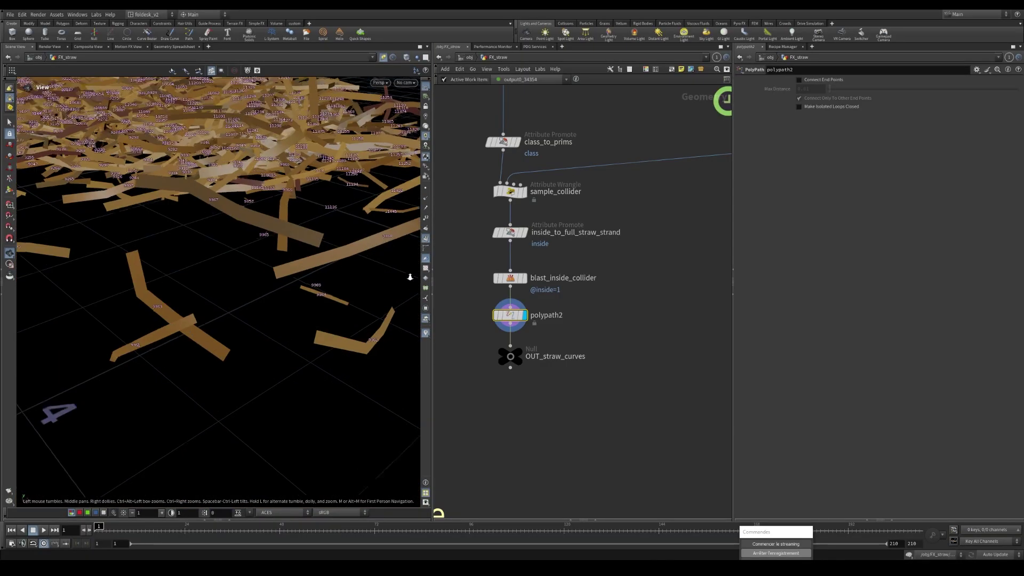
# Insert a Convert Line node between blast_inside_collider and polypath2.
pyautogui.scroll(-2, 354, 335)
pyautogui.moveTo(585, 408); pyautogui.dragTo(509, 331)
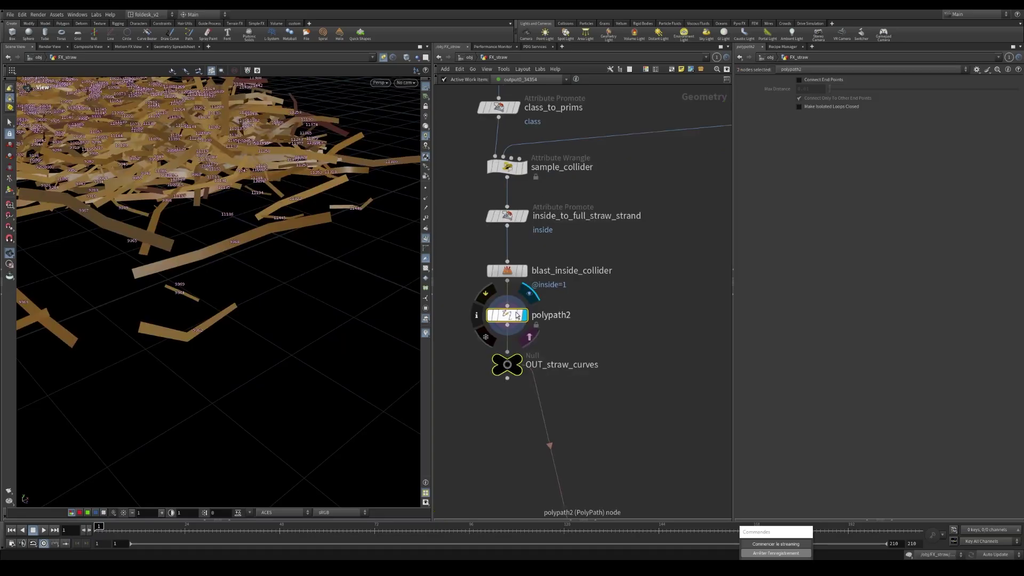
pyautogui.scroll(-2, 552, 328)
pyautogui.press('Tab')
pyautogui.write('resample')
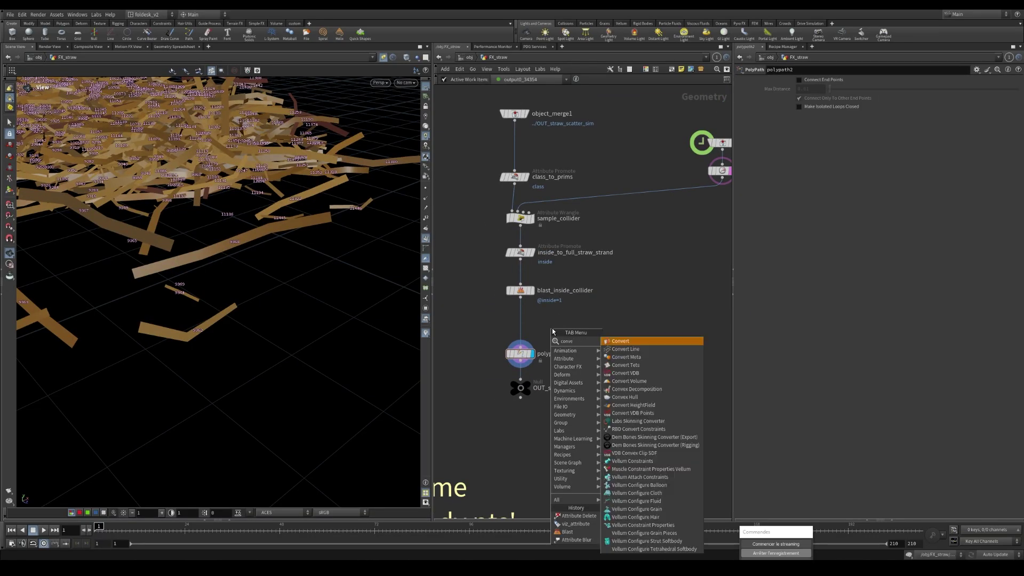
pyautogui.press('Down')
pyautogui.press('Down')
pyautogui.press('Return')
pyautogui.click(523, 328)
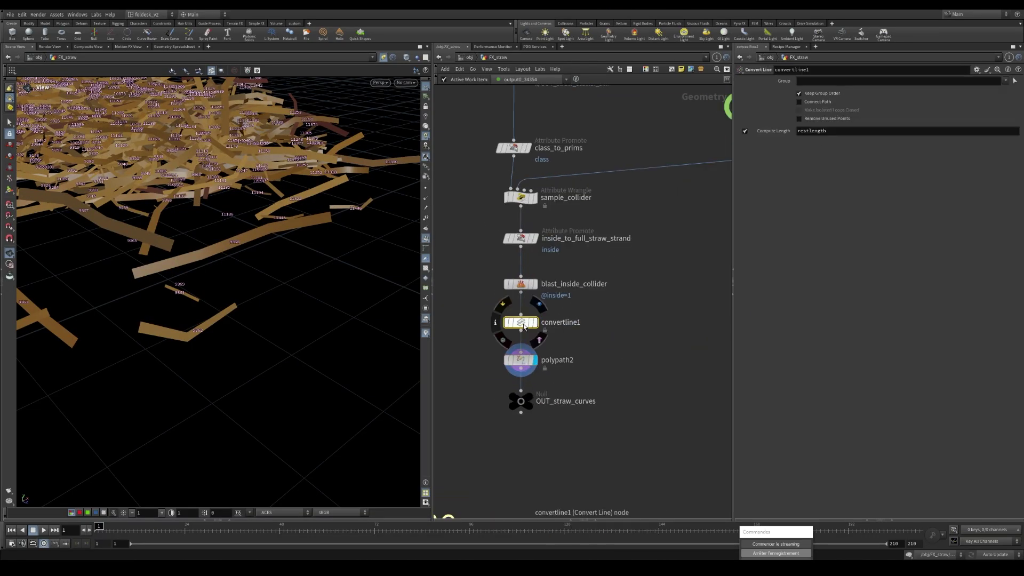
# Display the Convert Line node and polypath2 in turn to compare primitive numbering, and delete the Convert Line node.
pyautogui.scroll(-1, 508, 343)
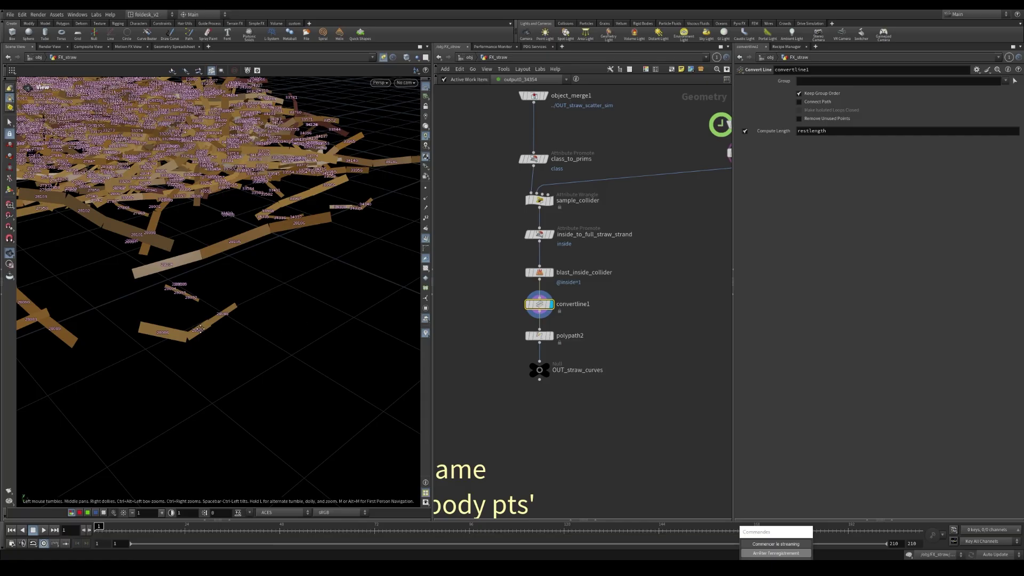
pyautogui.scroll(3, 254, 323)
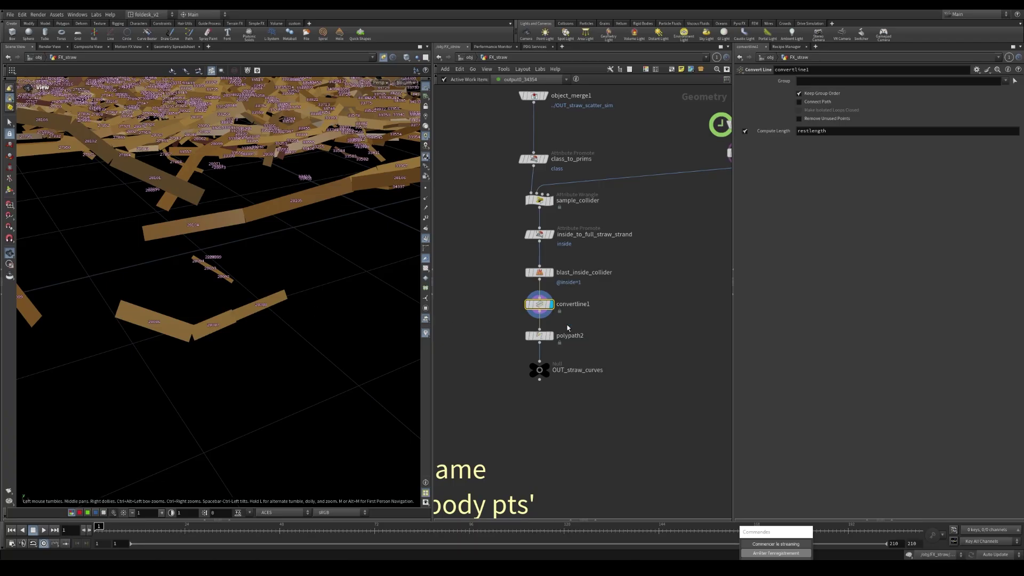
pyautogui.click(539, 335)
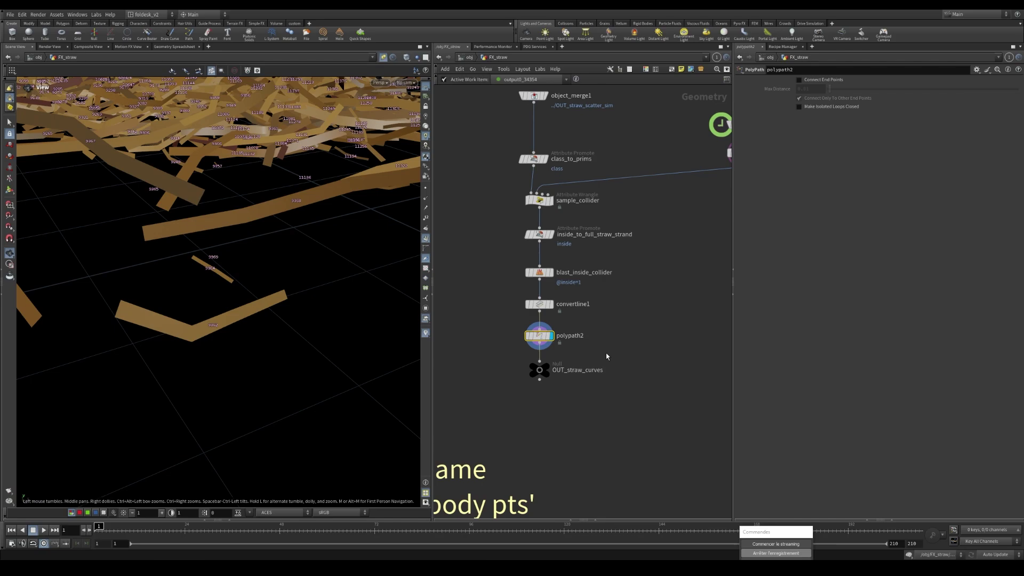
pyautogui.click(540, 304)
pyautogui.press('Delete')
# Hide the primitive numbers in the viewport and frame the whole straw pile with the character.
pyautogui.scroll(-5, 253, 227)
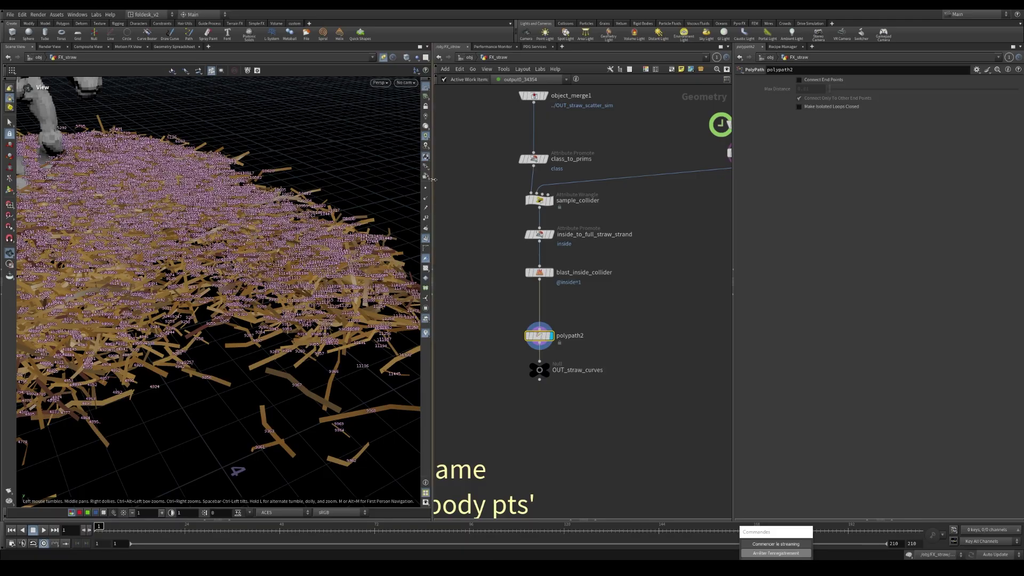
pyautogui.click(426, 239)
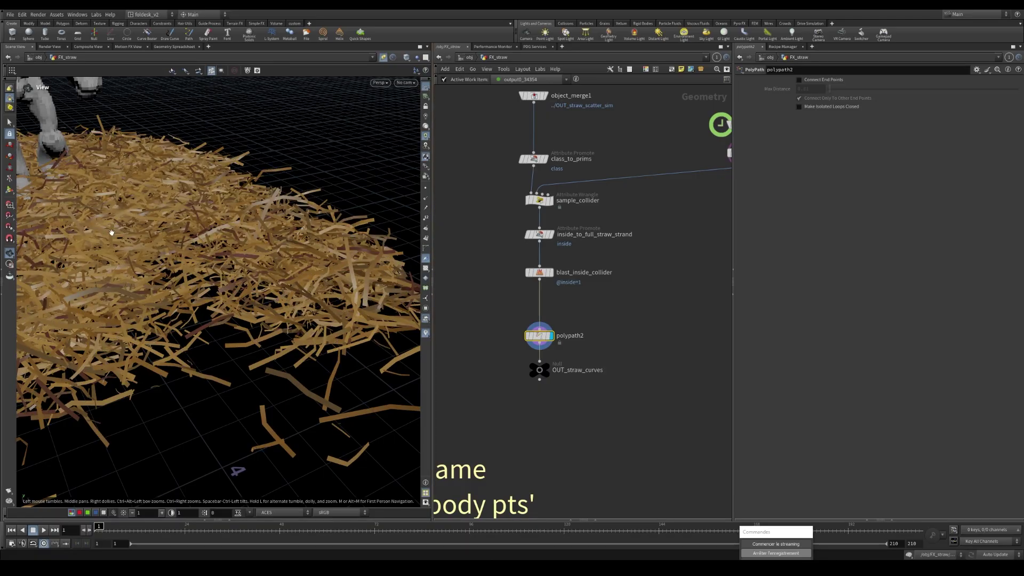
pyautogui.scroll(-4, 111, 232)
pyautogui.moveTo(112, 232); pyautogui.dragTo(374, 288)
pyautogui.scroll(-3, 153, 265)
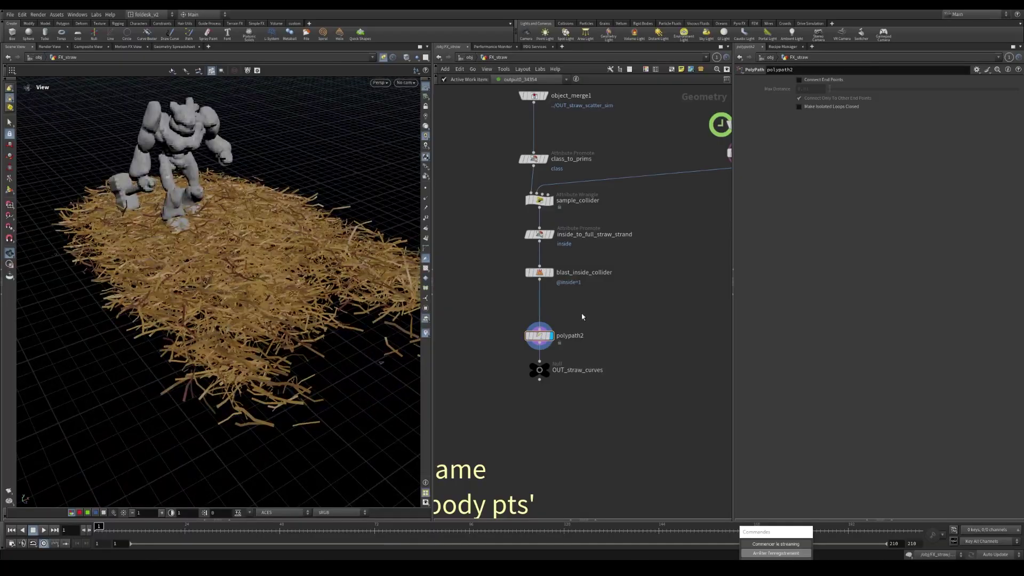
pyautogui.press('Tab')
pyautogui.write('conver')
pyautogui.press('Down')
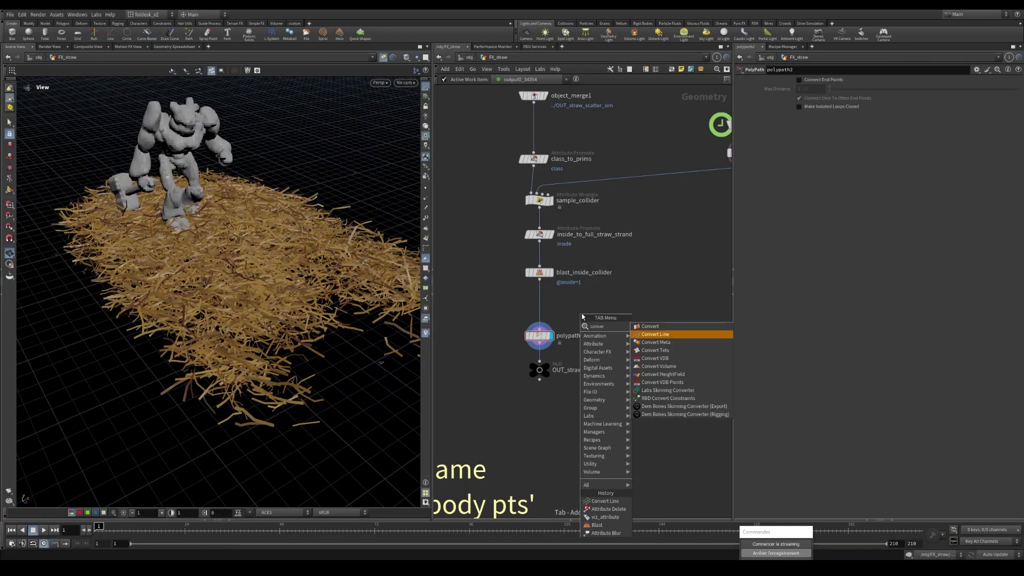
pyautogui.press('Return')
pyautogui.click(583, 315)
pyautogui.hotkey('ctrl', 'z')
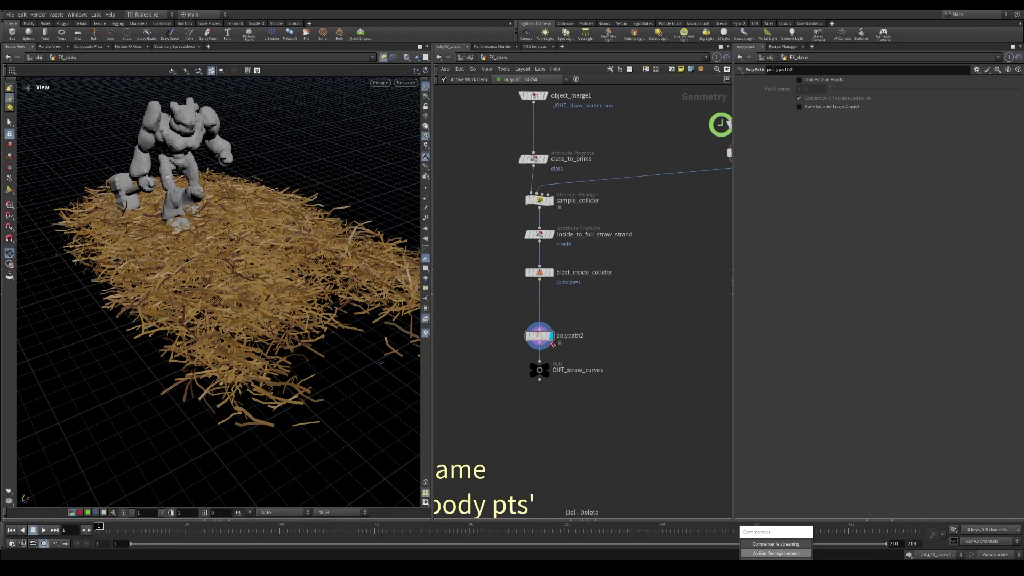
# Show the primitive numbers to examine the loose strands at the pile's edge, and hide them again.
pyautogui.moveTo(327, 362); pyautogui.dragTo(293, 354)
pyautogui.scroll(6, 309, 342)
pyautogui.click(425, 239)
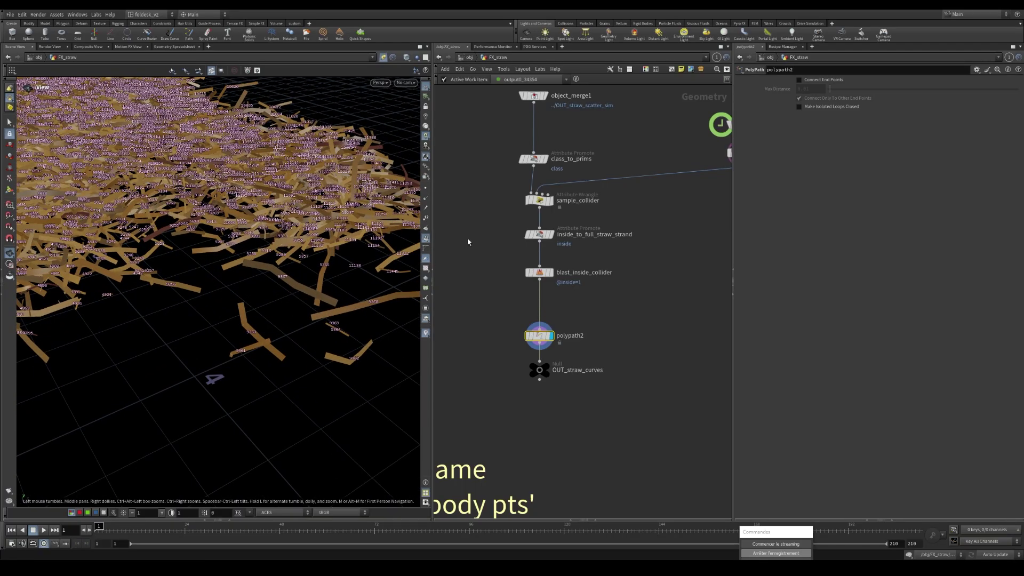
pyautogui.click(425, 240)
pyautogui.scroll(-8, 319, 213)
pyautogui.moveTo(322, 224); pyautogui.dragTo(382, 341)
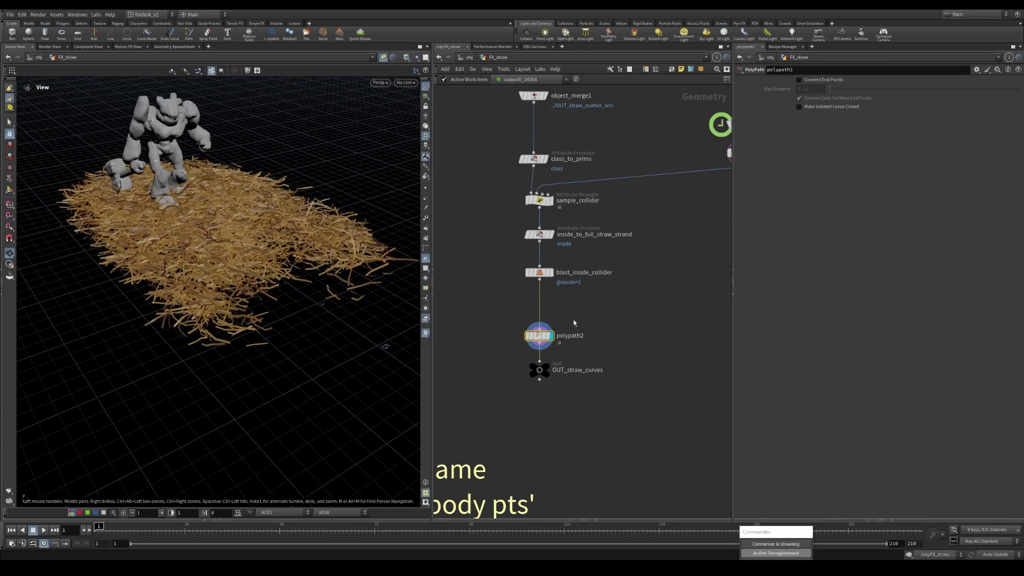
# Narrow the 3D viewport and bring the "Create name / Create 'body pts'" section of the network into view.
pyautogui.scroll(2, 555, 330)
pyautogui.moveTo(532, 331); pyautogui.dragTo(532, 322)
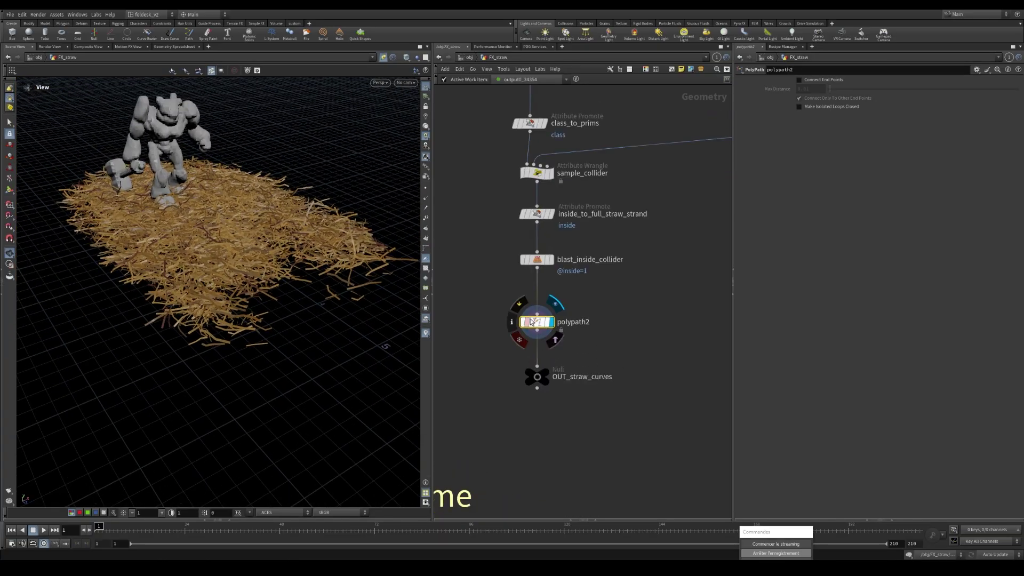
pyautogui.scroll(-4, 623, 337)
pyautogui.scroll(2, 623, 337)
pyautogui.scroll(-2, 609, 348)
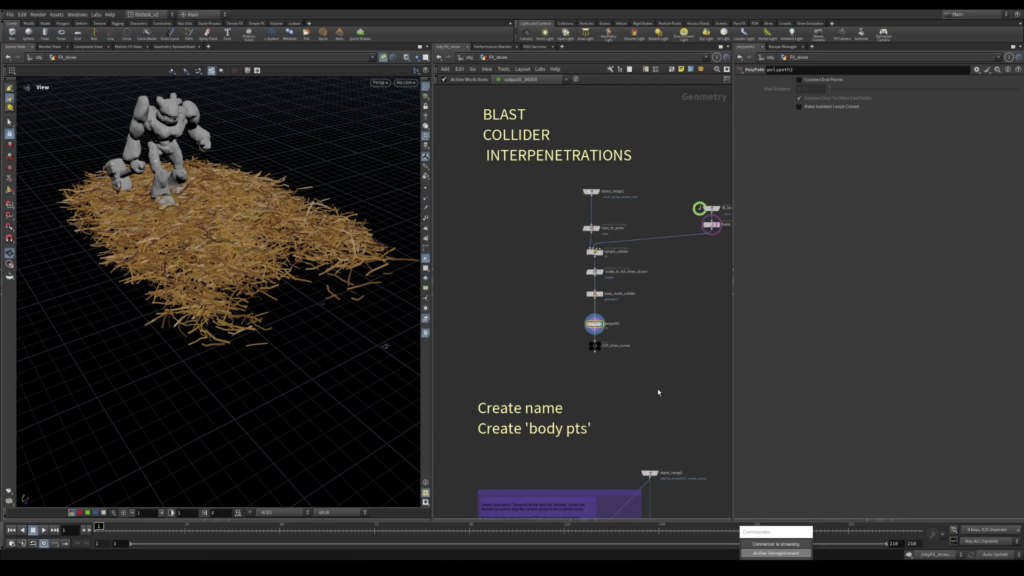
pyautogui.scroll(-1, 658, 392)
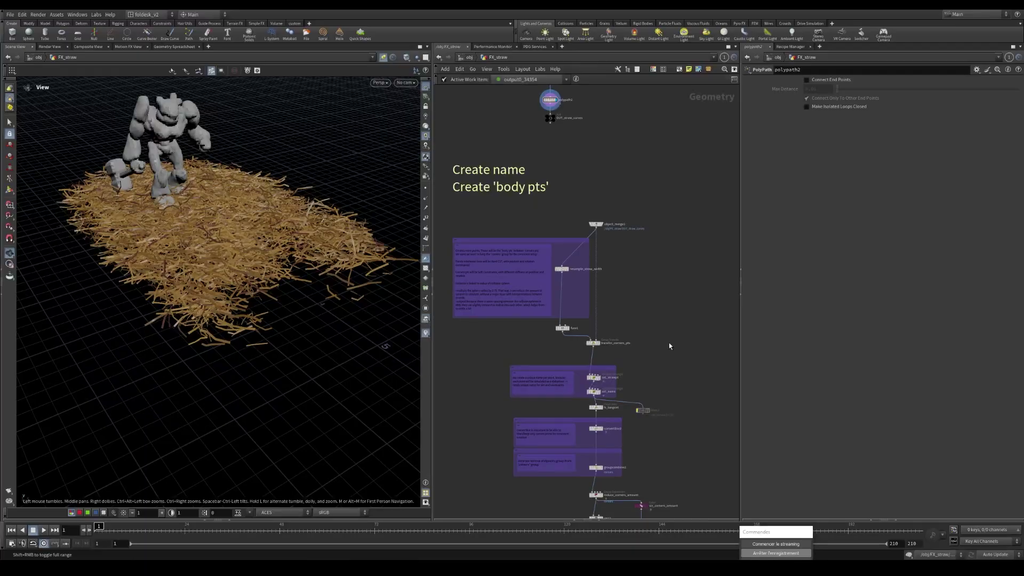
pyautogui.moveTo(432, 215); pyautogui.dragTo(380, 213)
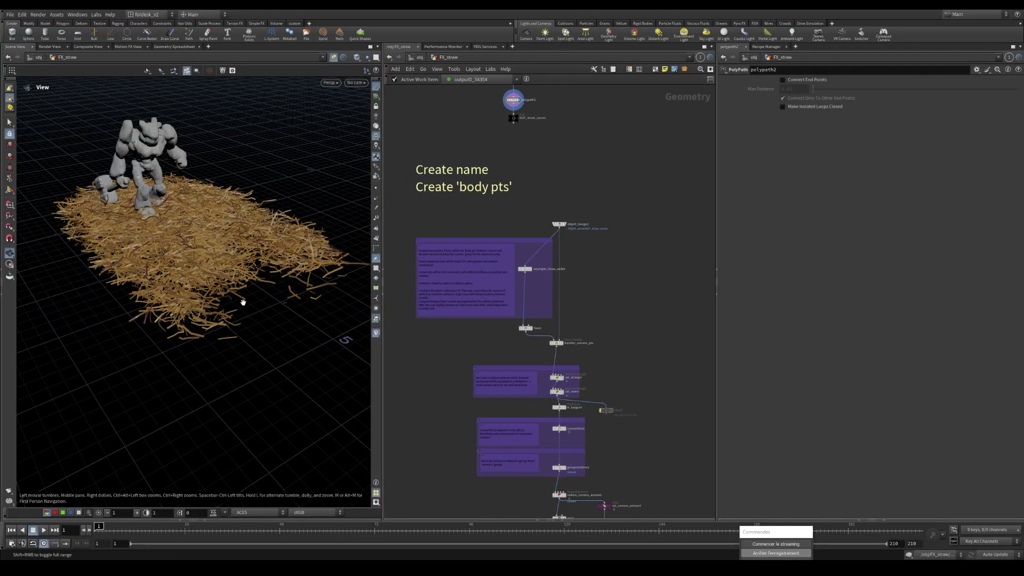
pyautogui.moveTo(240, 297); pyautogui.dragTo(186, 300)
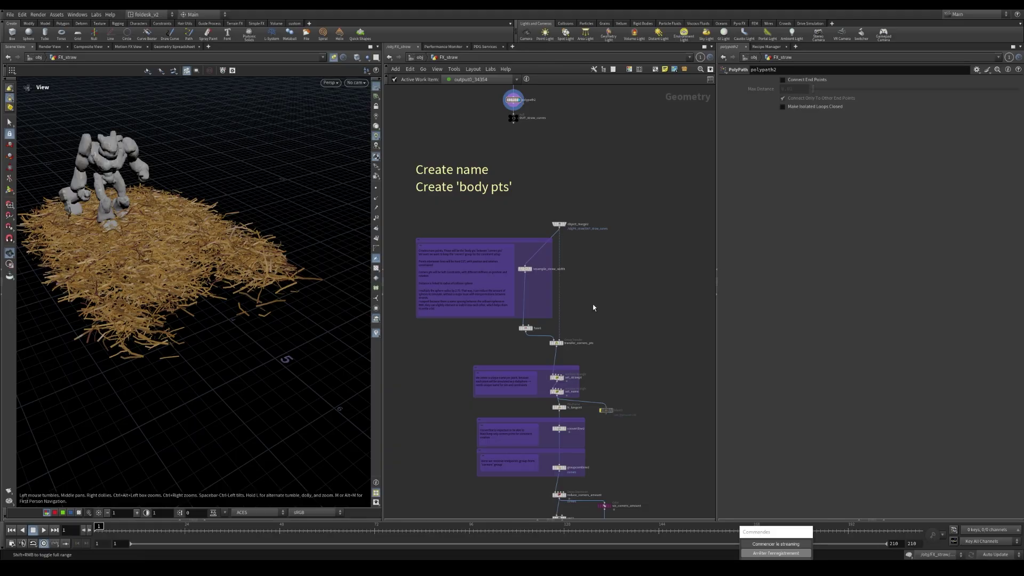
pyautogui.scroll(-3, 596, 367)
pyautogui.scroll(2, 556, 168)
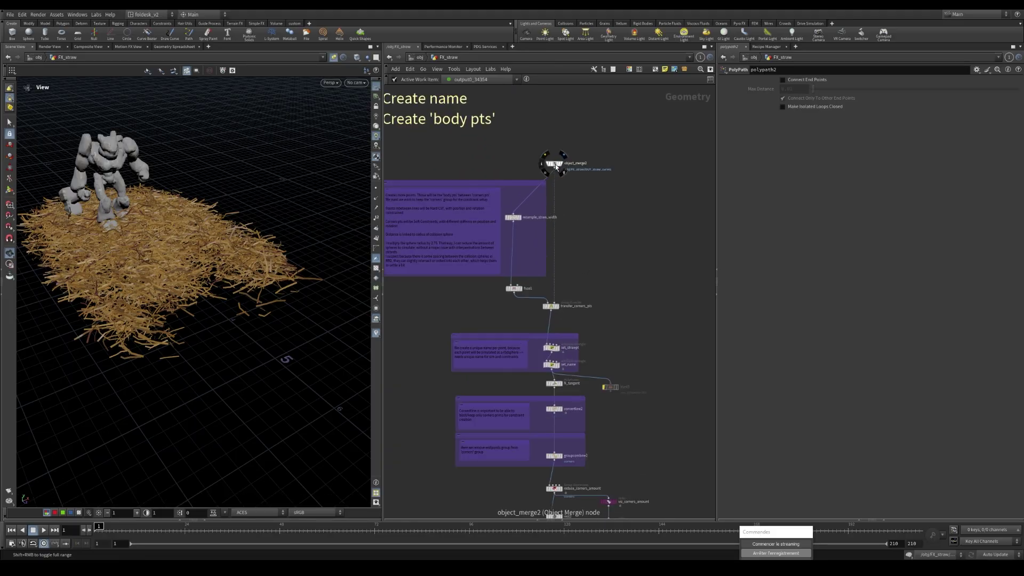
# Display the output of object_merge2 and examine the incoming straw curves close up.
pyautogui.moveTo(263, 304); pyautogui.dragTo(342, 458, button='right')
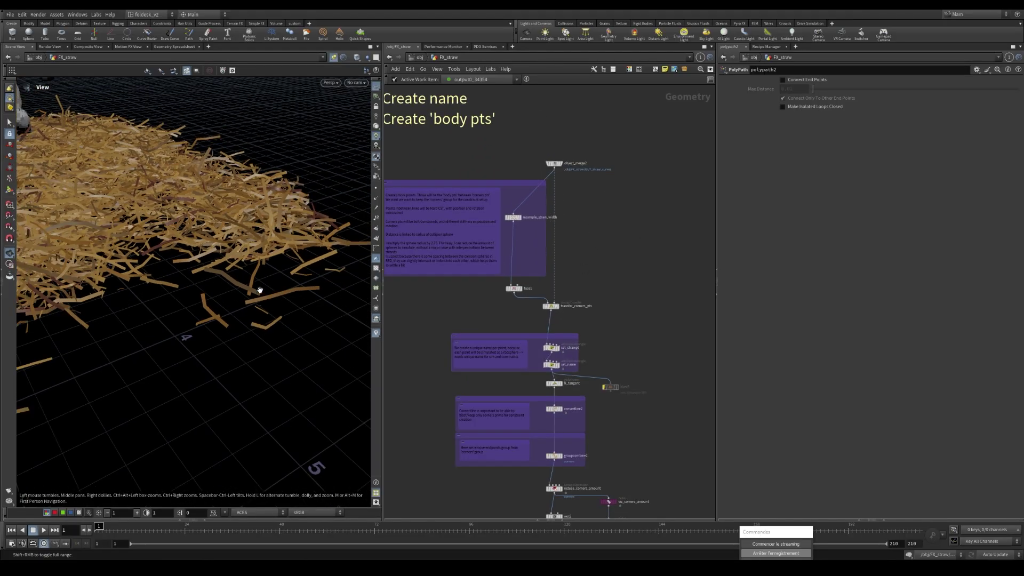
pyautogui.scroll(2, 549, 161)
pyautogui.click(554, 164)
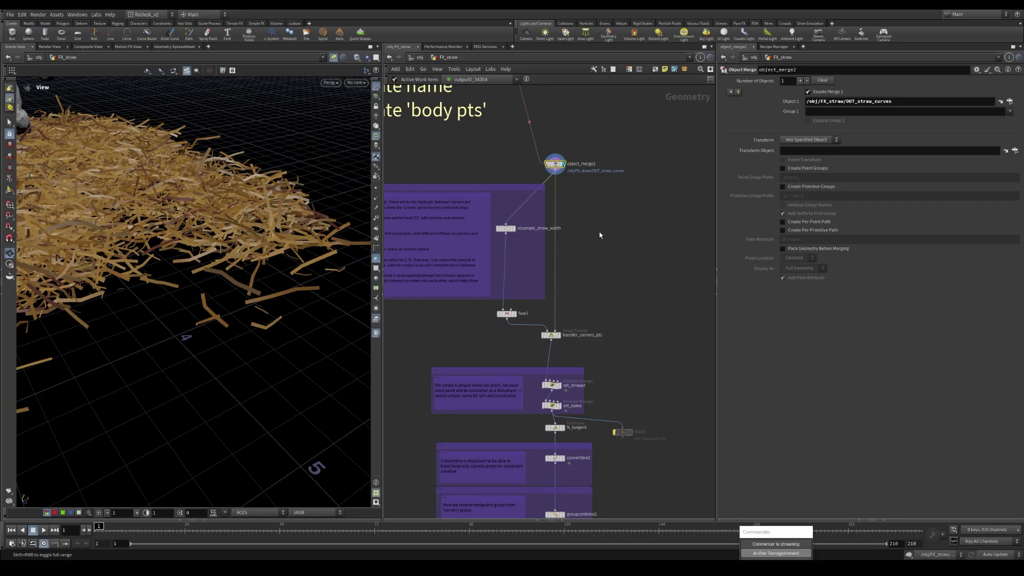
pyautogui.scroll(-1, 503, 237)
# Show the points and compare those on the straw curves at object_merge2 with those at resample_straw_width.
pyautogui.click(515, 234)
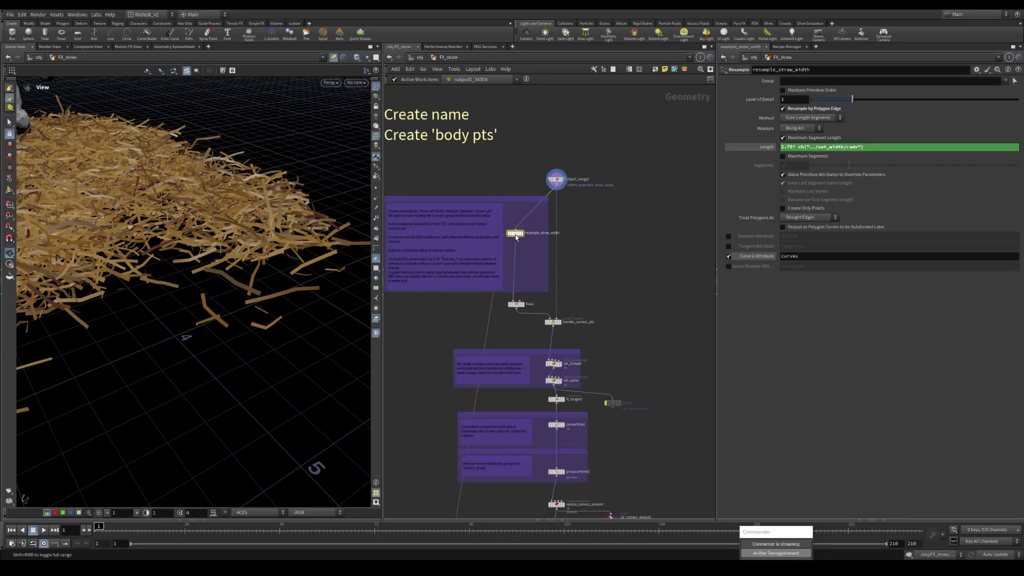
pyautogui.press('r')
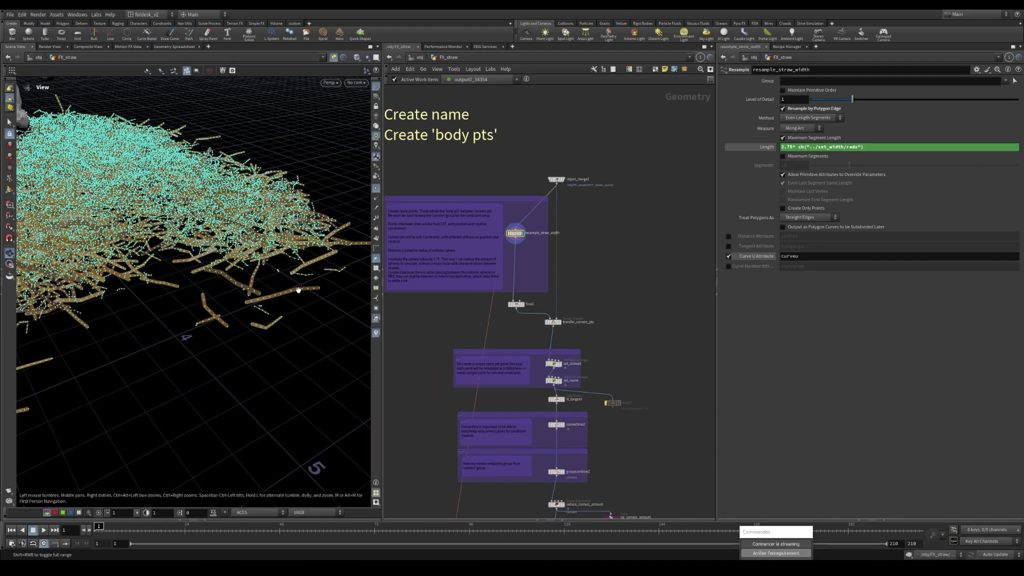
pyautogui.moveTo(298, 291); pyautogui.dragTo(259, 296)
pyautogui.click(564, 180)
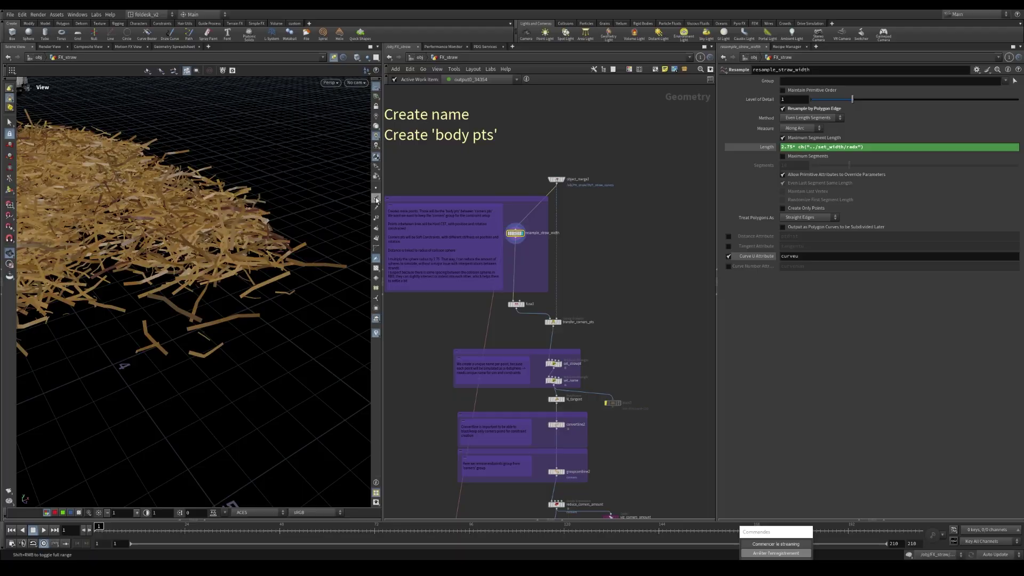
pyautogui.click(566, 181)
pyautogui.scroll(5, 256, 312)
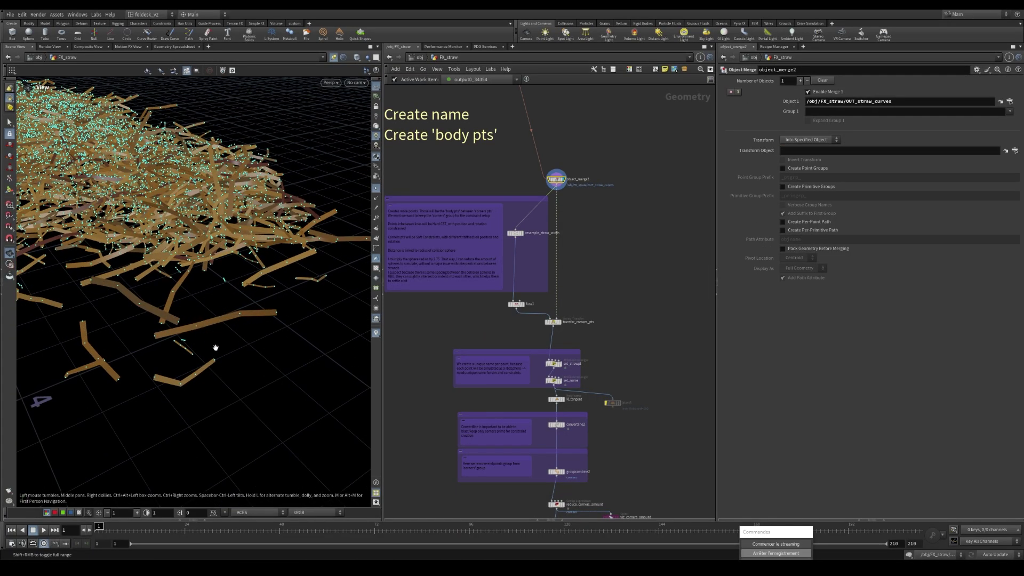
pyautogui.click(515, 235)
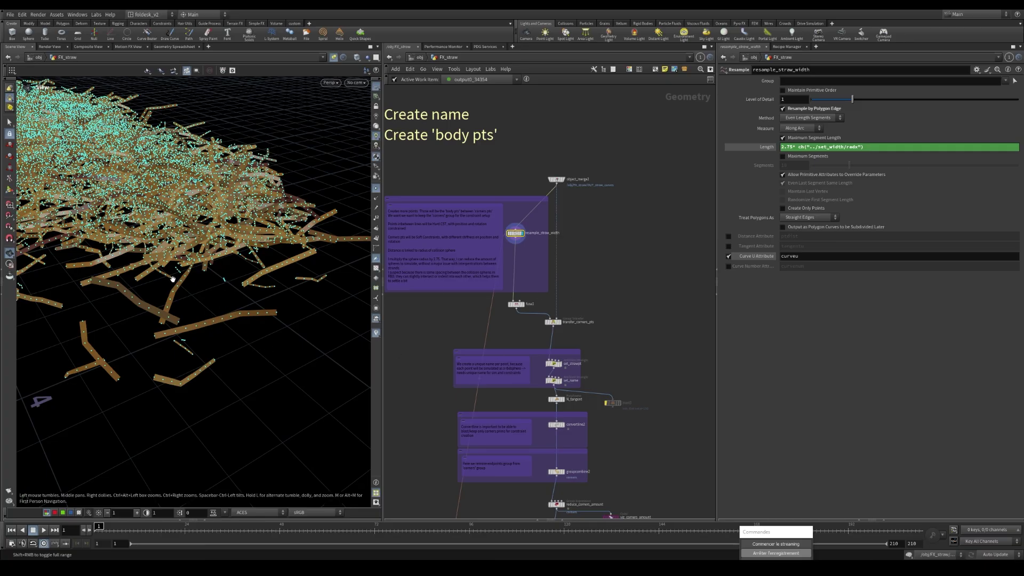
pyautogui.moveTo(173, 279); pyautogui.dragTo(236, 278)
pyautogui.moveTo(296, 290); pyautogui.dragTo(220, 271)
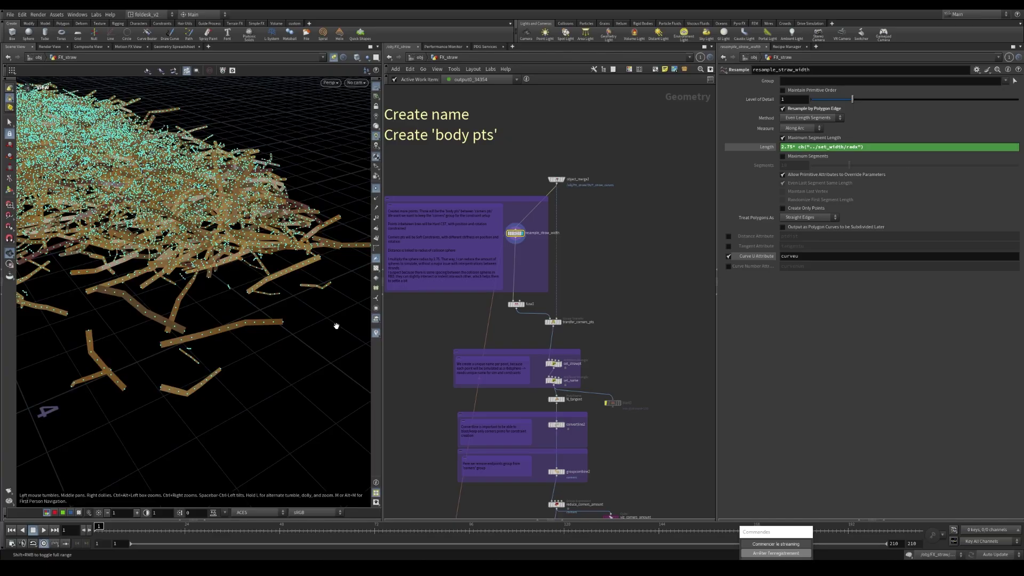
# Display the output of fuse1 and examine the points along the straw strands up close.
pyautogui.click(516, 304)
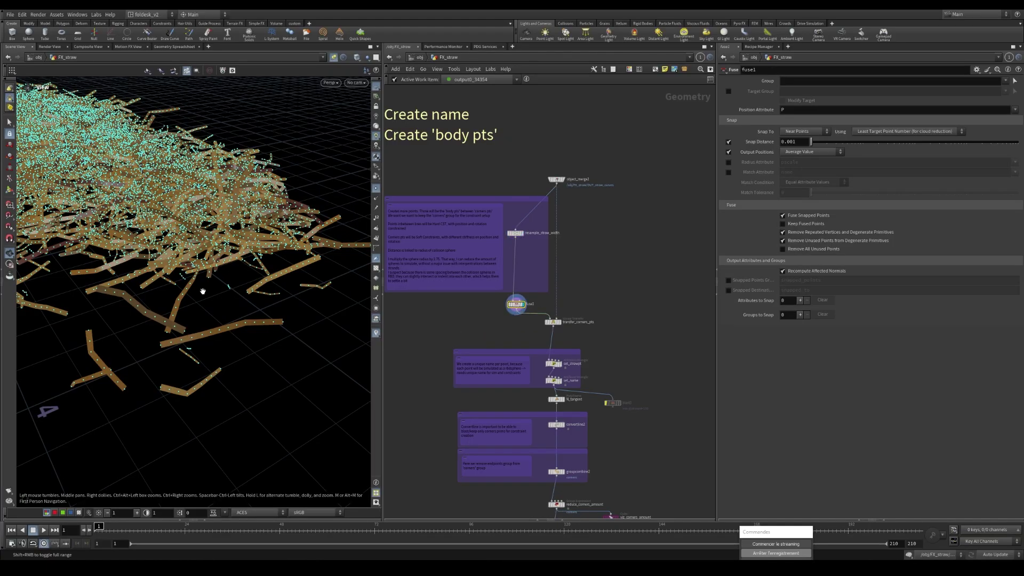
pyautogui.moveTo(201, 291); pyautogui.dragTo(215, 248)
pyautogui.scroll(5, 215, 248)
pyautogui.scroll(3, 518, 307)
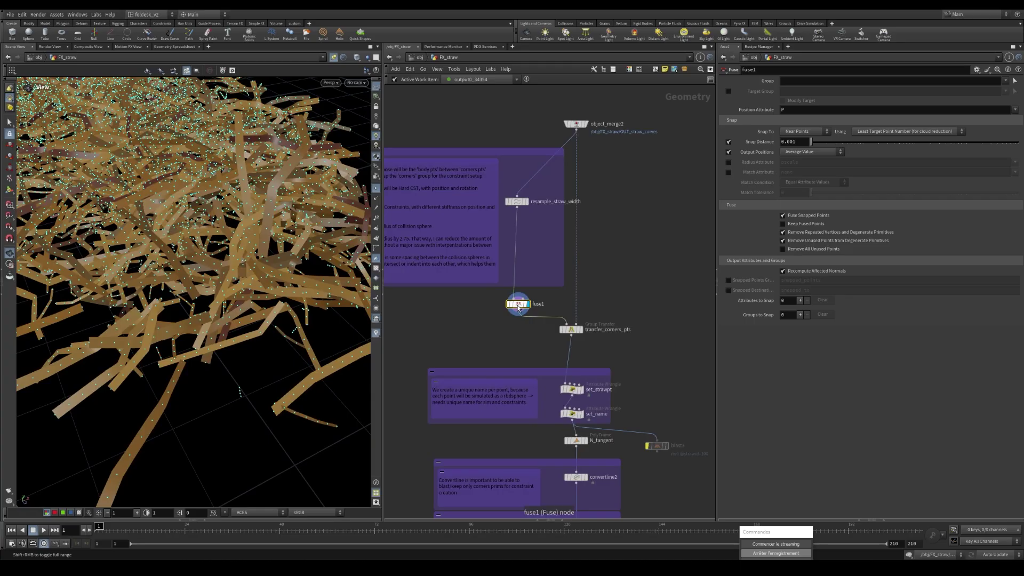
pyautogui.press('b')
pyautogui.moveTo(235, 225); pyautogui.dragTo(208, 275, button='right')
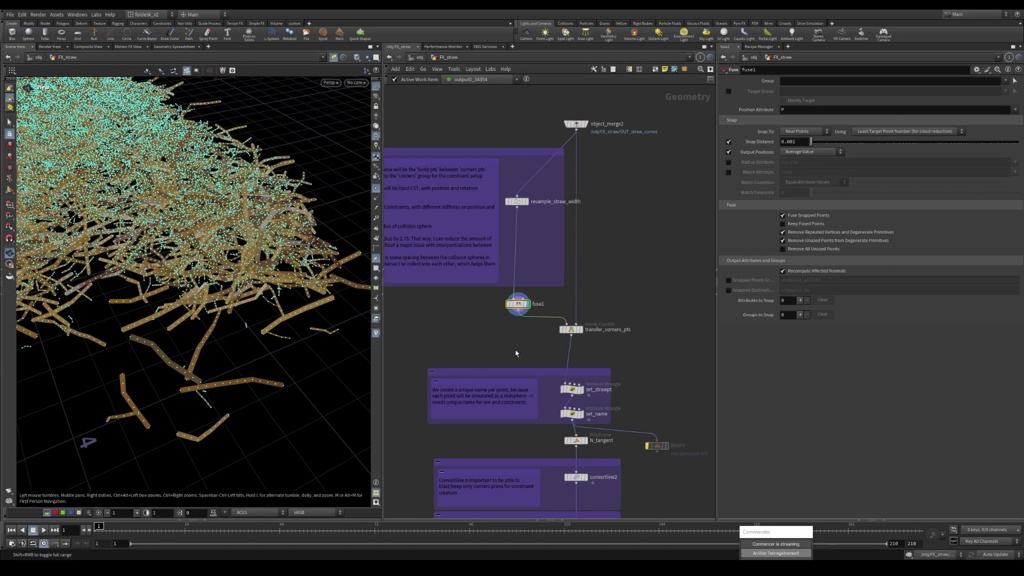
# Display transfer_corners_pts and examine how the corners and endpts groups carry over from object_merge2 to the resampled points.
pyautogui.moveTo(591, 340); pyautogui.dragTo(559, 325, button='middle')
pyautogui.scroll(2, 552, 326)
pyautogui.click(540, 312)
pyautogui.press('r')
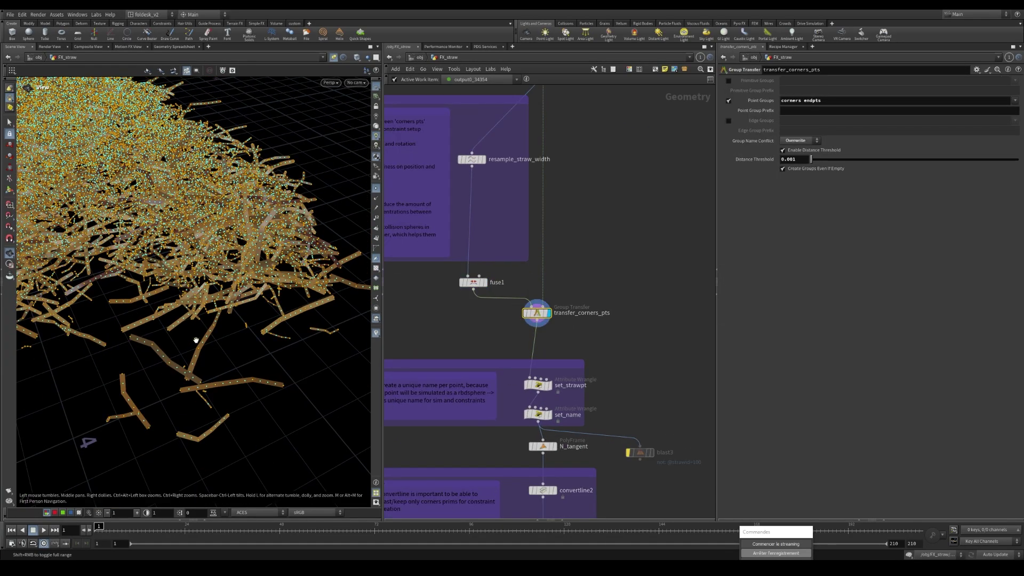
pyautogui.moveTo(210, 374); pyautogui.dragTo(221, 273, button='middle')
pyautogui.moveTo(257, 287); pyautogui.dragTo(228, 275)
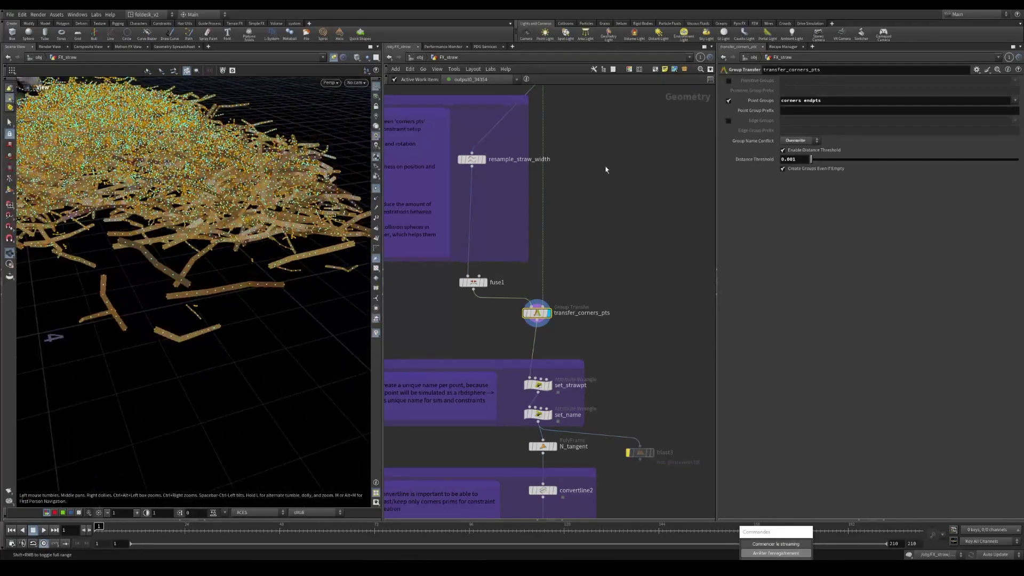
pyautogui.moveTo(606, 167); pyautogui.dragTo(597, 233, button='middle')
pyautogui.click(546, 133)
pyautogui.click(538, 379)
pyautogui.scroll(-2, 614, 347)
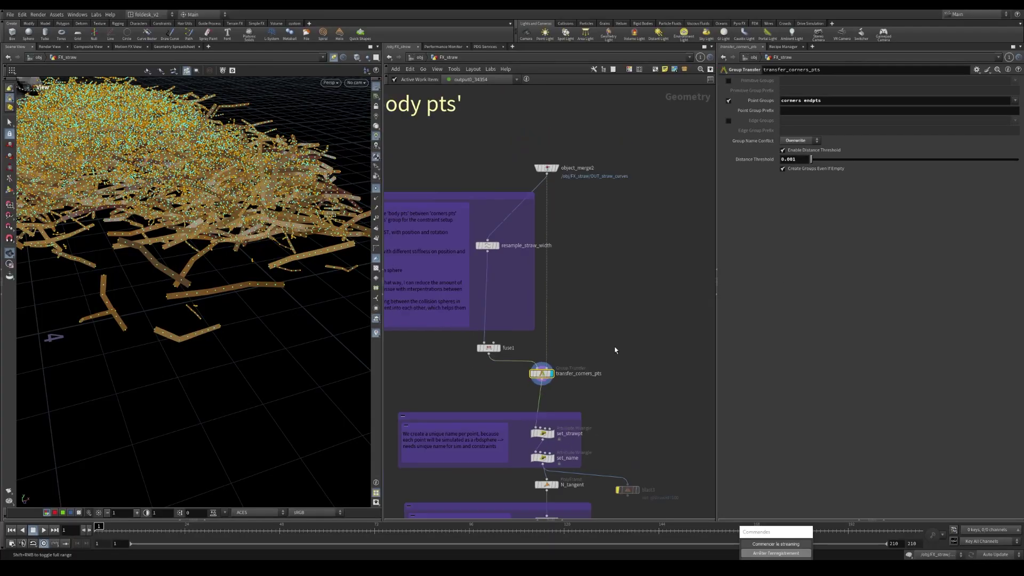
pyautogui.moveTo(615, 346); pyautogui.dragTo(608, 276, button='middle')
# Display the set_strawpt wrangle and review its VEX expression.
pyautogui.click(538, 364)
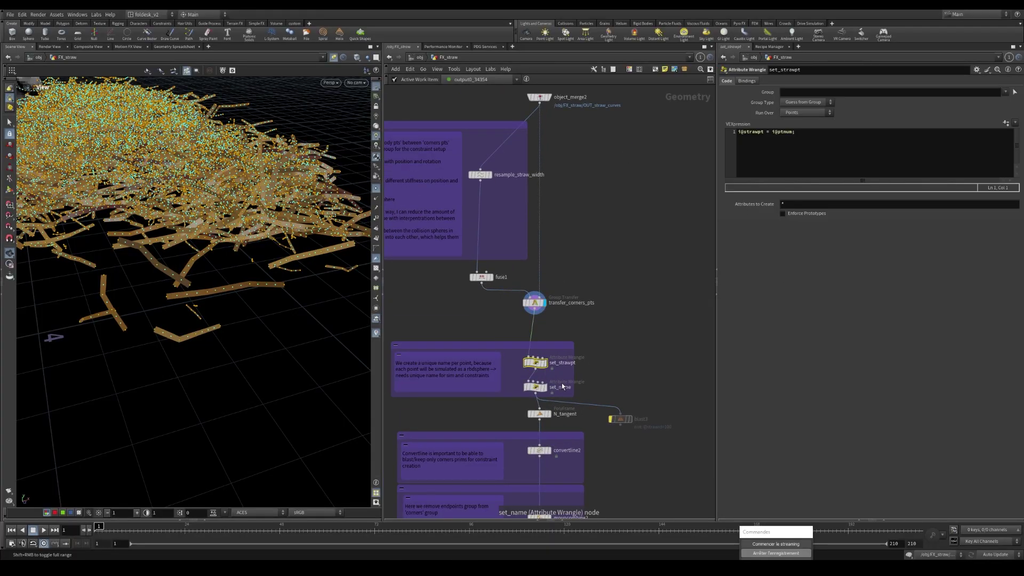
pyautogui.moveTo(619, 357); pyautogui.dragTo(640, 299, button='middle')
pyautogui.scroll(1, 585, 330)
pyautogui.scroll(-2, 585, 330)
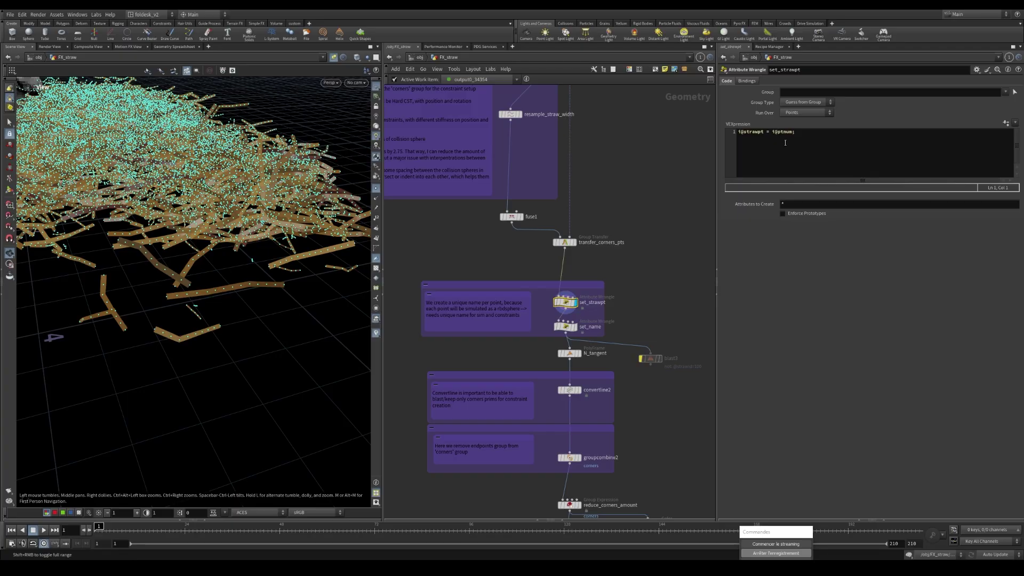
# Highlight the strawpt attribute in the set_strawpt expression and examine the points across the straw pile.
pyautogui.moveTo(763, 131); pyautogui.dragTo(744, 133)
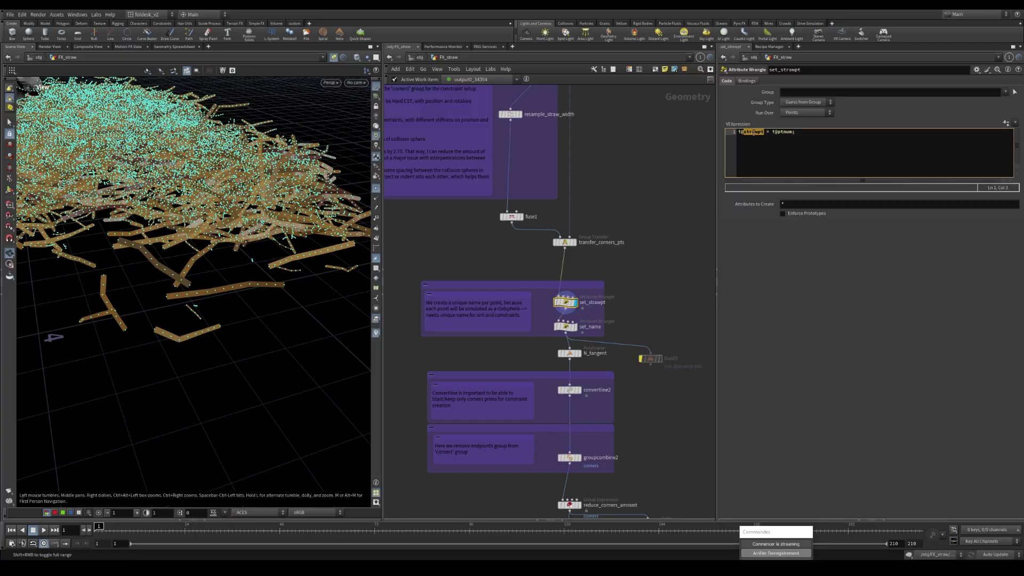
pyautogui.click(766, 132)
pyautogui.moveTo(188, 297); pyautogui.dragTo(250, 334)
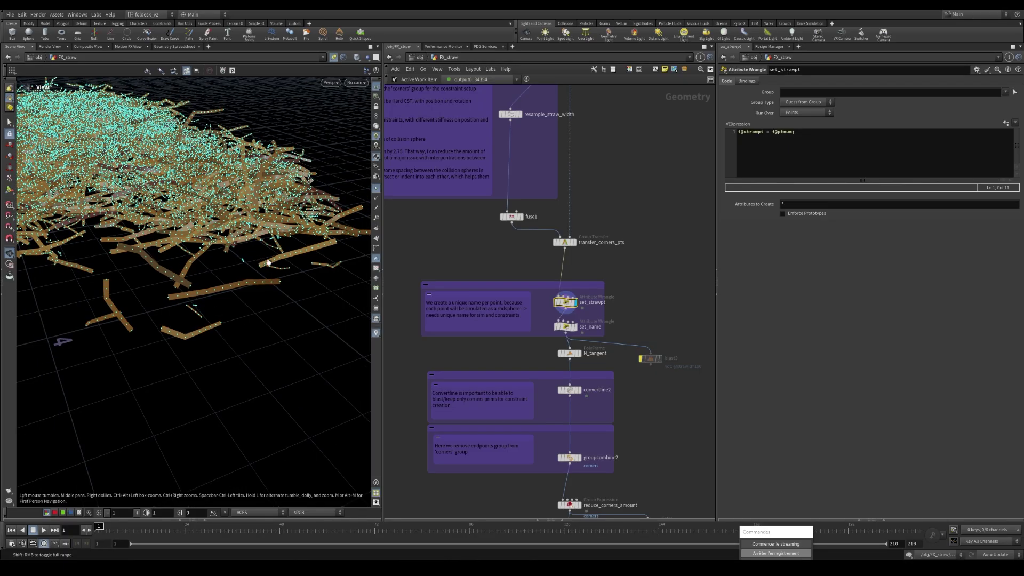
pyautogui.moveTo(158, 221); pyautogui.dragTo(250, 278, button='middle')
pyautogui.moveTo(253, 258); pyautogui.dragTo(187, 270)
pyautogui.moveTo(64, 394); pyautogui.dragTo(141, 344, button='middle')
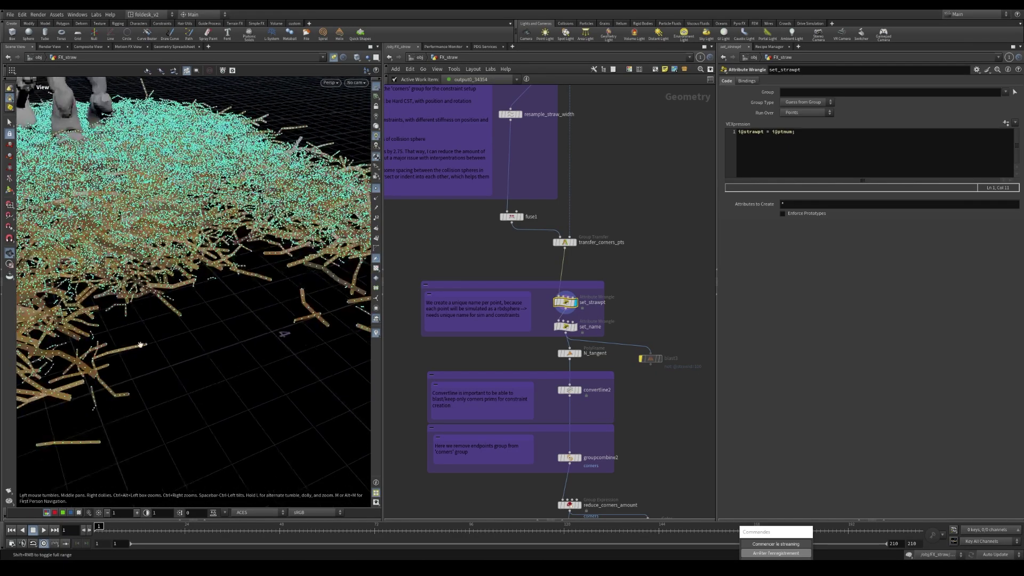
# Widen the network area, display the set_name wrangle and examine its straw points up close.
pyautogui.moveTo(640, 353); pyautogui.dragTo(610, 346, button='middle')
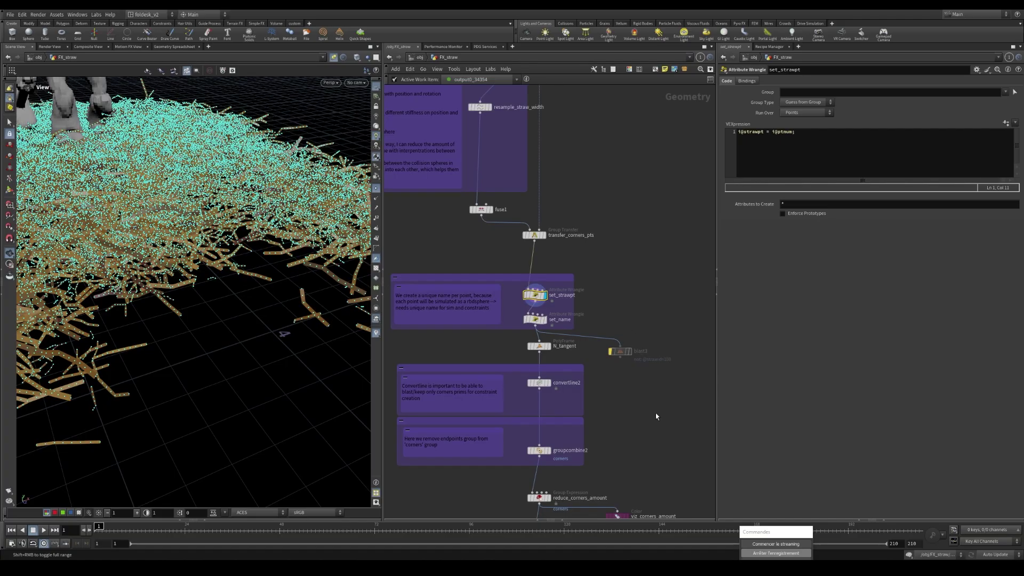
pyautogui.moveTo(716, 301); pyautogui.dragTo(734, 330)
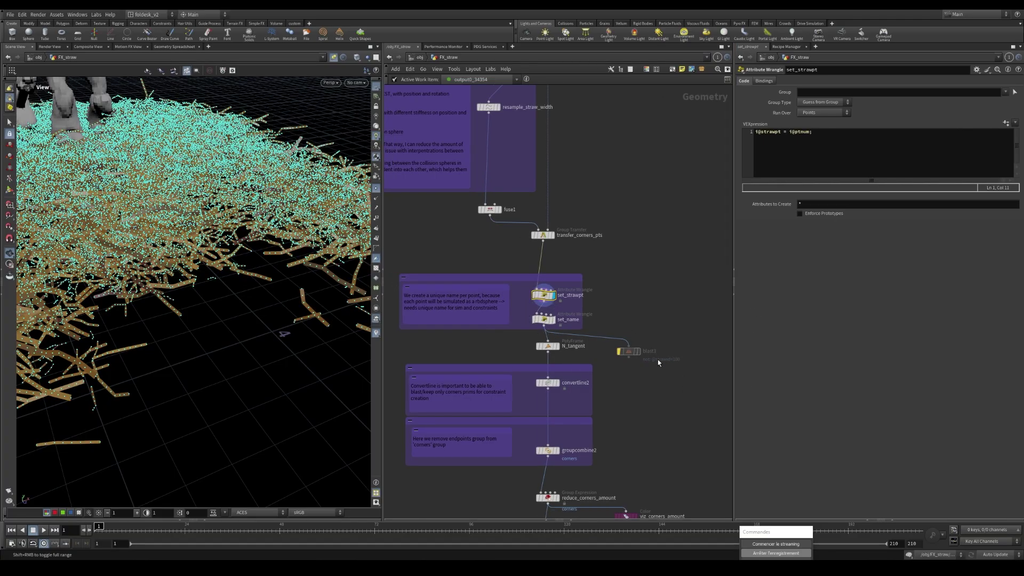
pyautogui.scroll(2, 544, 319)
pyautogui.click(543, 319)
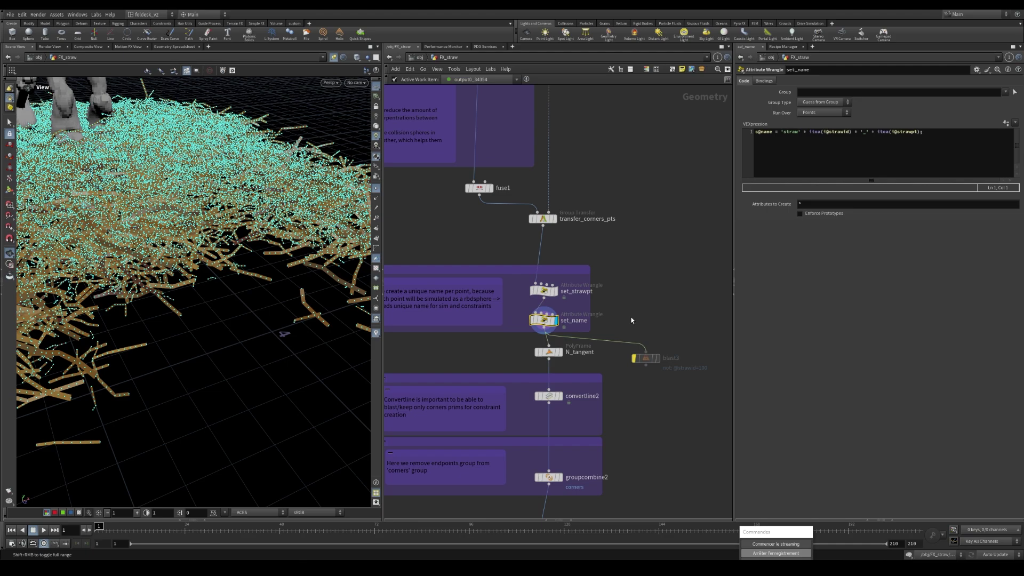
pyautogui.scroll(3, 293, 327)
pyautogui.scroll(2, 360, 261)
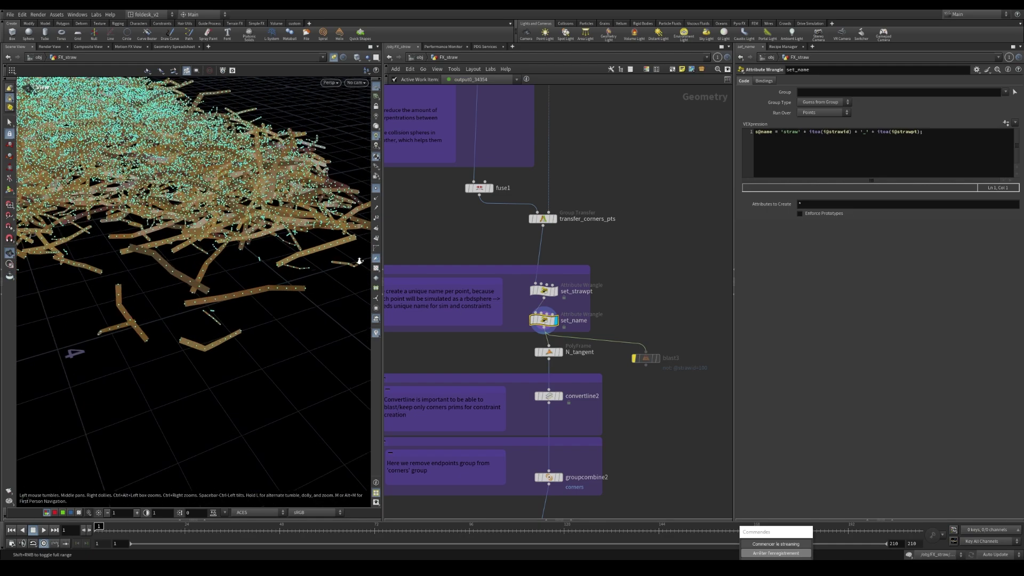
pyautogui.scroll(3, 359, 261)
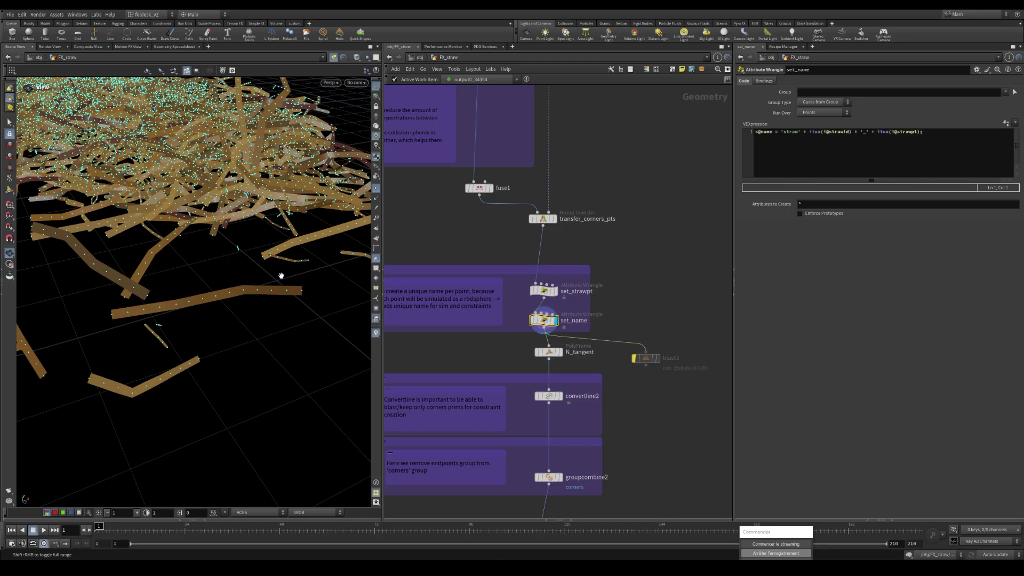
pyautogui.moveTo(281, 274); pyautogui.dragTo(256, 335)
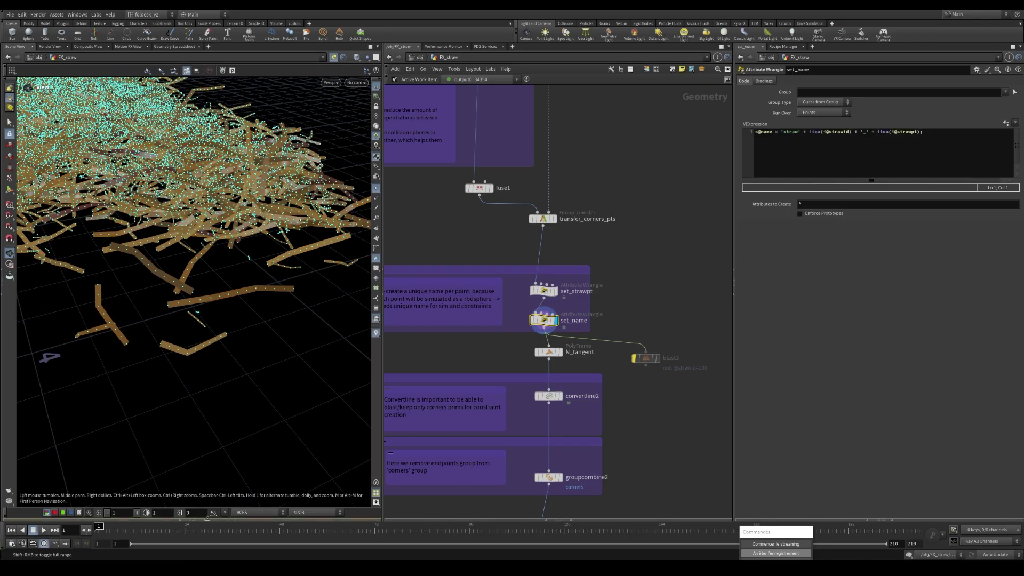
# Review the straw prefix, strawid, underscore and strawpt parts of the set_name expression, and check the name values in the geometry spreadsheet.
pyautogui.doubleClick(791, 132)
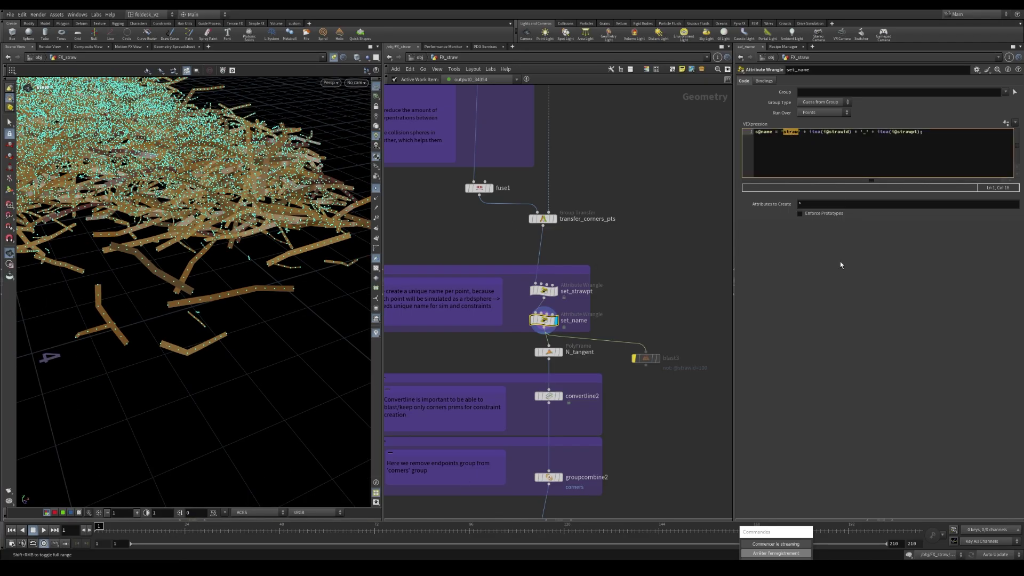
pyautogui.click(822, 132)
pyautogui.click(758, 132)
pyautogui.click(847, 134)
pyautogui.moveTo(851, 133); pyautogui.dragTo(821, 134)
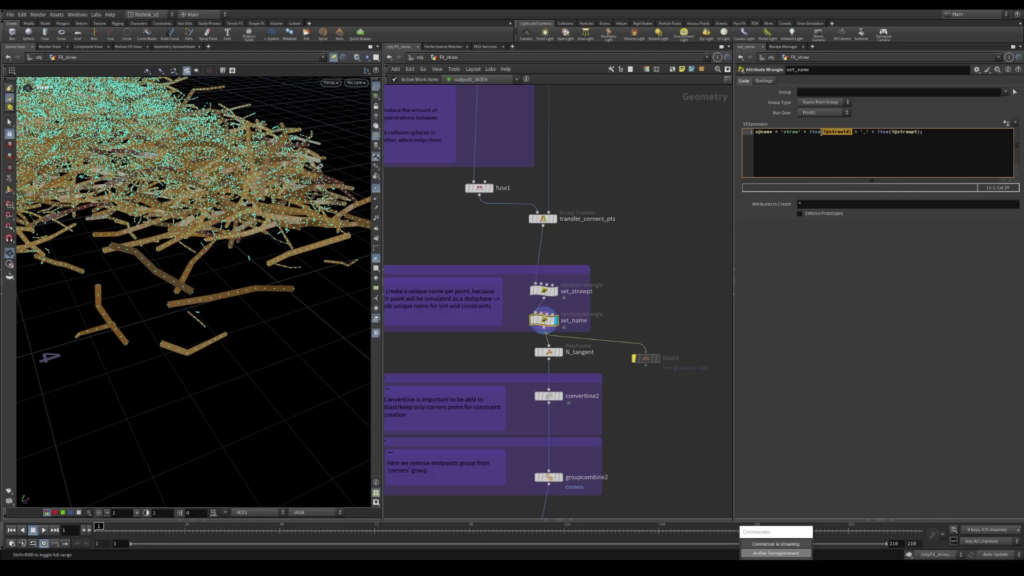
pyautogui.click(870, 133)
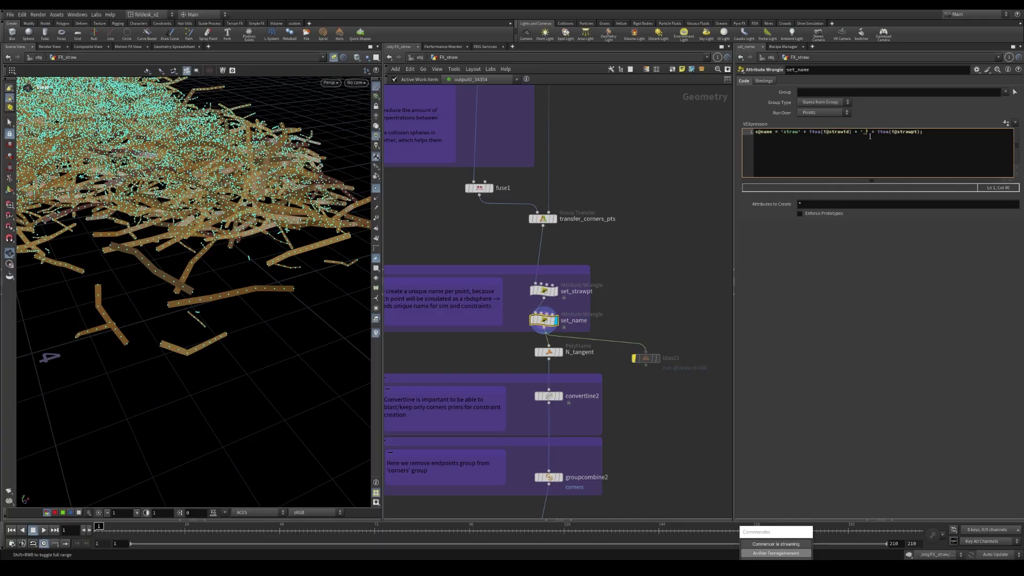
pyautogui.moveTo(918, 133); pyautogui.dragTo(890, 132)
pyautogui.click(907, 133)
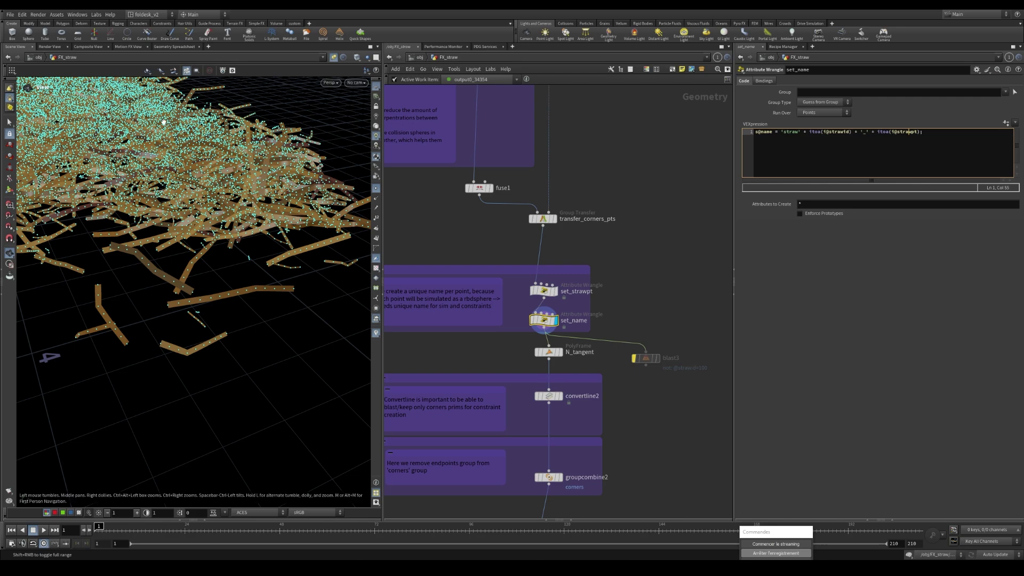
pyautogui.click(174, 46)
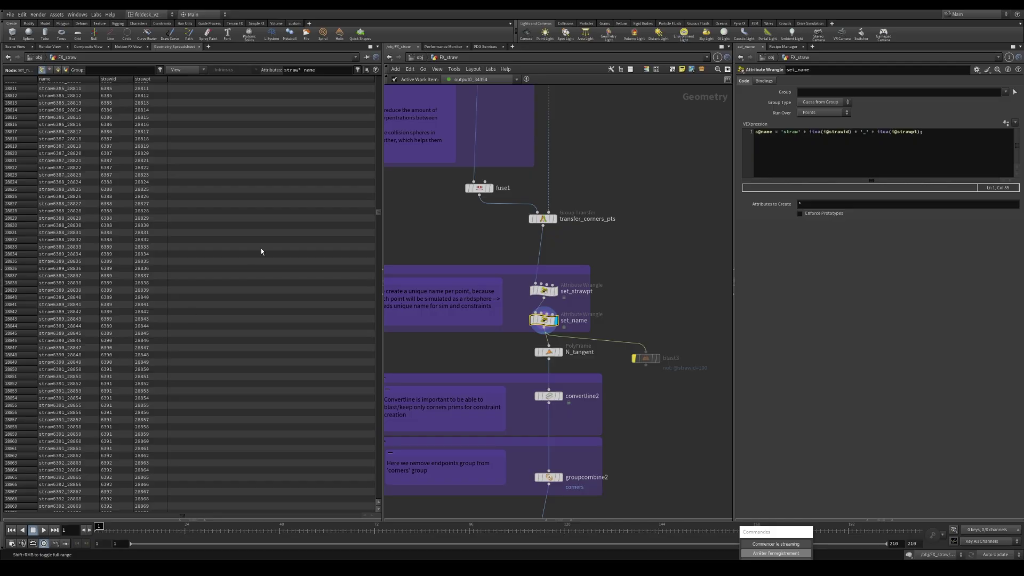
pyautogui.click(15, 47)
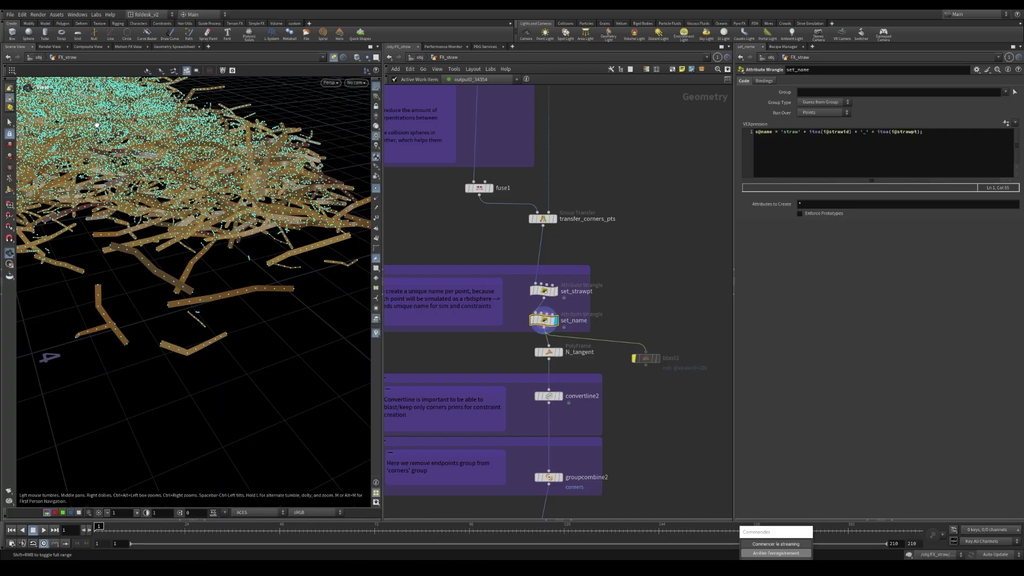
# Display the N_tangent PolyFrame node and review its tangent settings against the straw strands.
pyautogui.scroll(-3, 507, 245)
pyautogui.scroll(3, 555, 280)
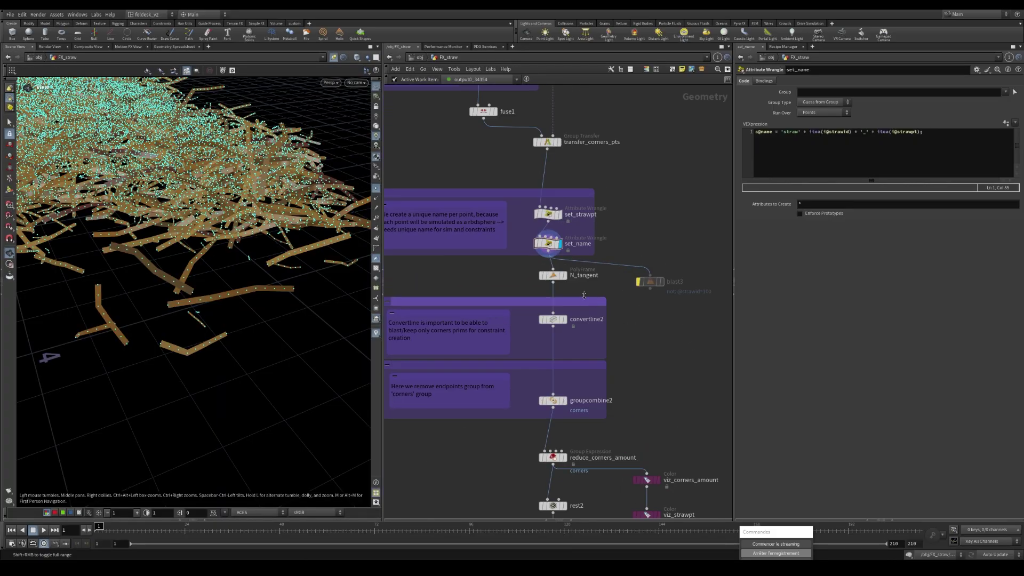
pyautogui.click(554, 276)
pyautogui.scroll(-3, 596, 317)
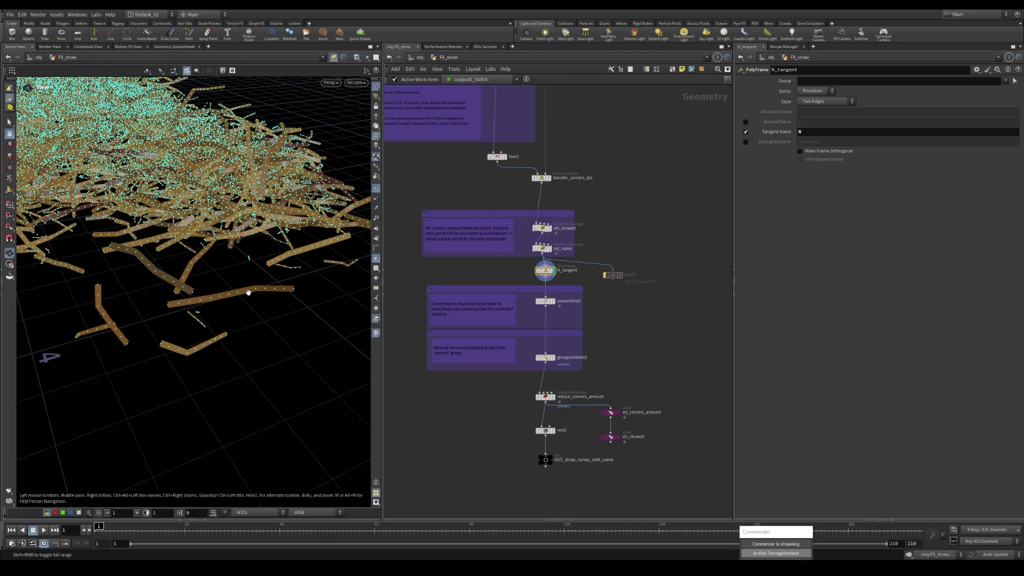
pyautogui.moveTo(248, 293)
pyautogui.mouseDown()
pyautogui.moveTo(264, 299)
pyautogui.moveTo(252, 303)
pyautogui.mouseUp()
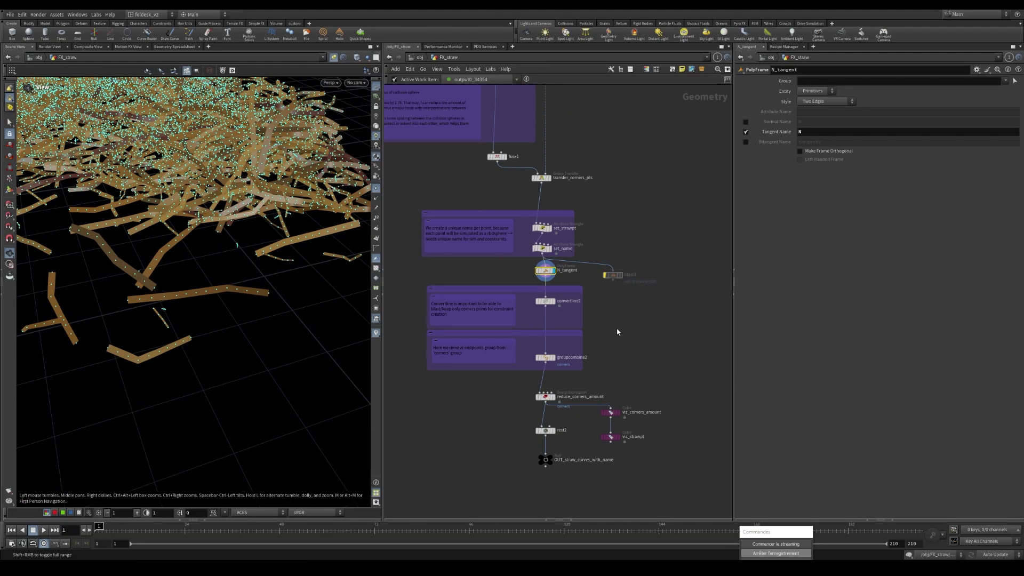
pyautogui.scroll(2, 542, 301)
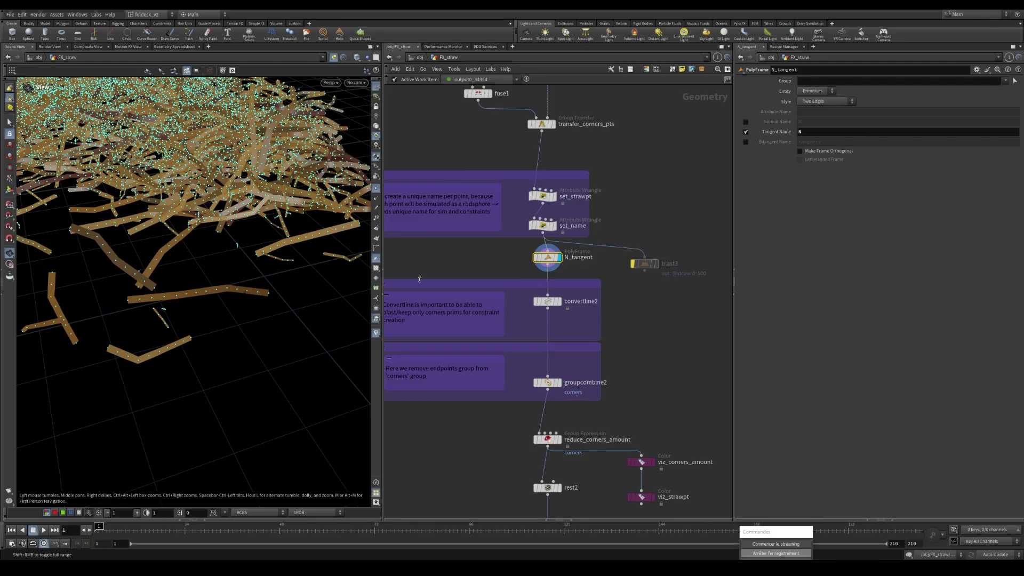
# Show the point normals, examine the tangent directions along the straws, and hide the normals again.
pyautogui.click(376, 197)
pyautogui.scroll(5, 238, 299)
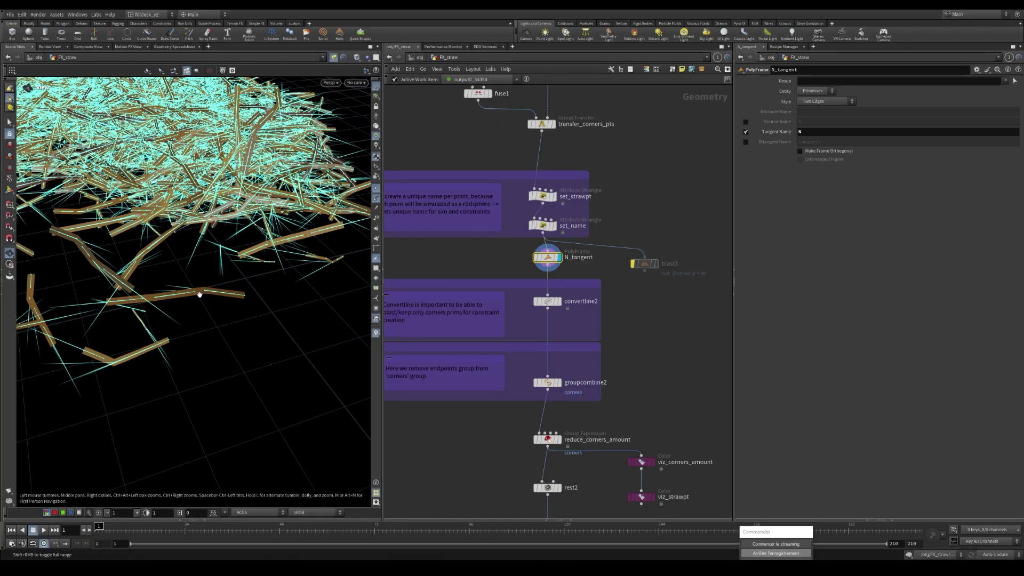
pyautogui.moveTo(238, 298); pyautogui.dragTo(223, 305)
pyautogui.scroll(-5, 222, 306)
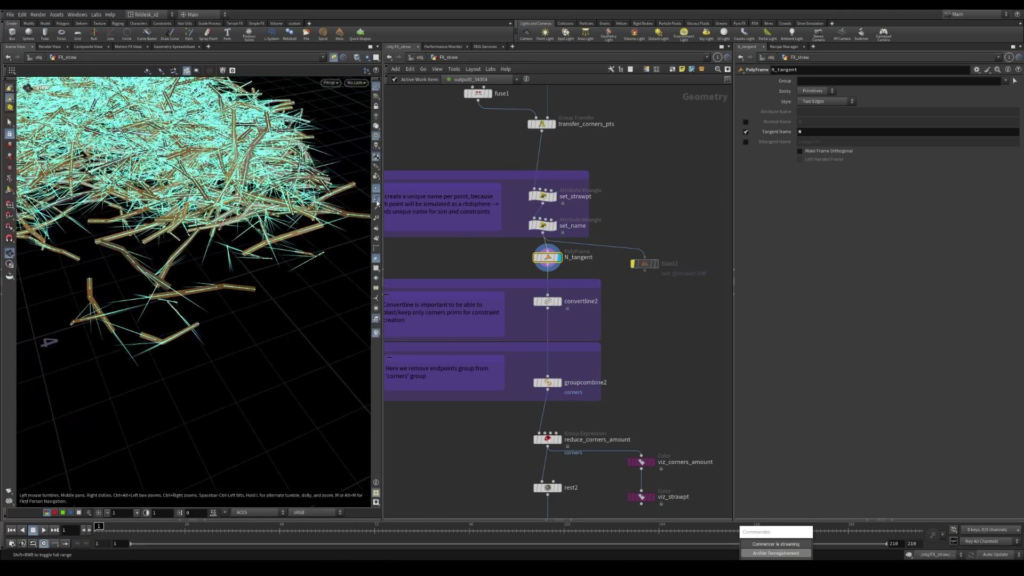
pyautogui.click(376, 199)
# Display the convertline2 node and examine the straw strands after the line conversion.
pyautogui.moveTo(499, 341); pyautogui.dragTo(528, 286, button='middle')
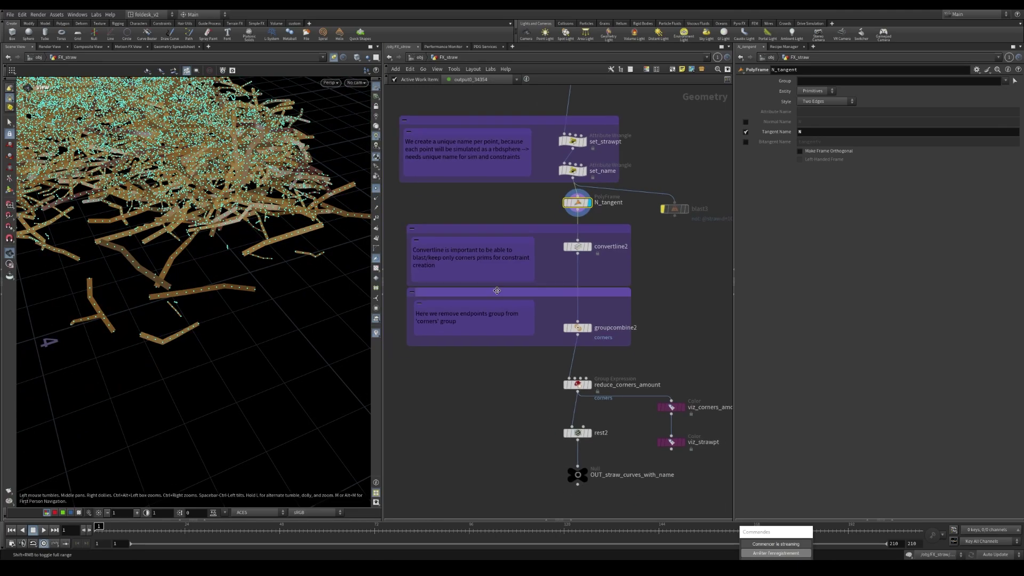
pyautogui.scroll(2, 581, 250)
pyautogui.click(578, 246)
pyautogui.click(591, 247)
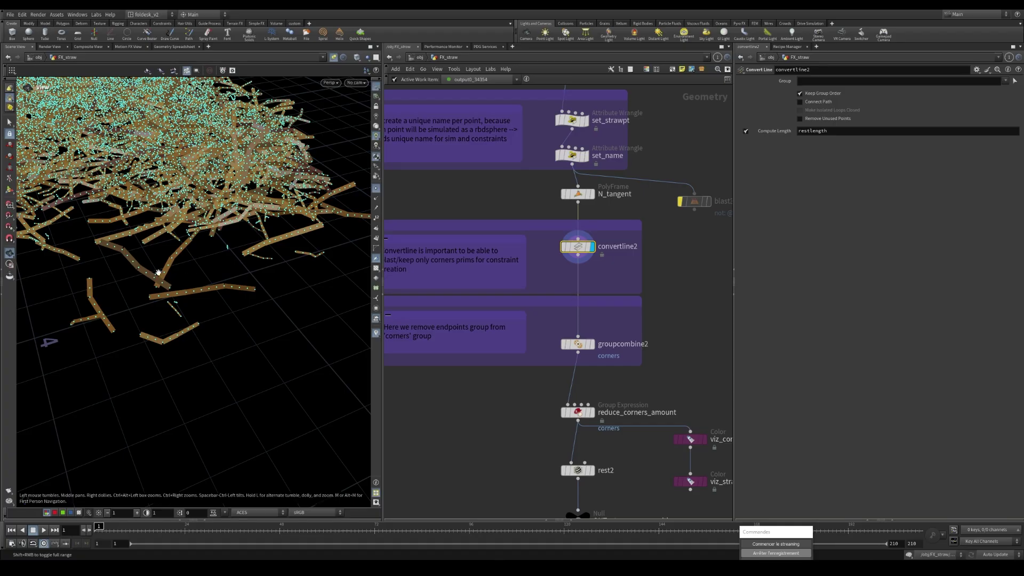
pyautogui.moveTo(158, 273); pyautogui.dragTo(244, 288)
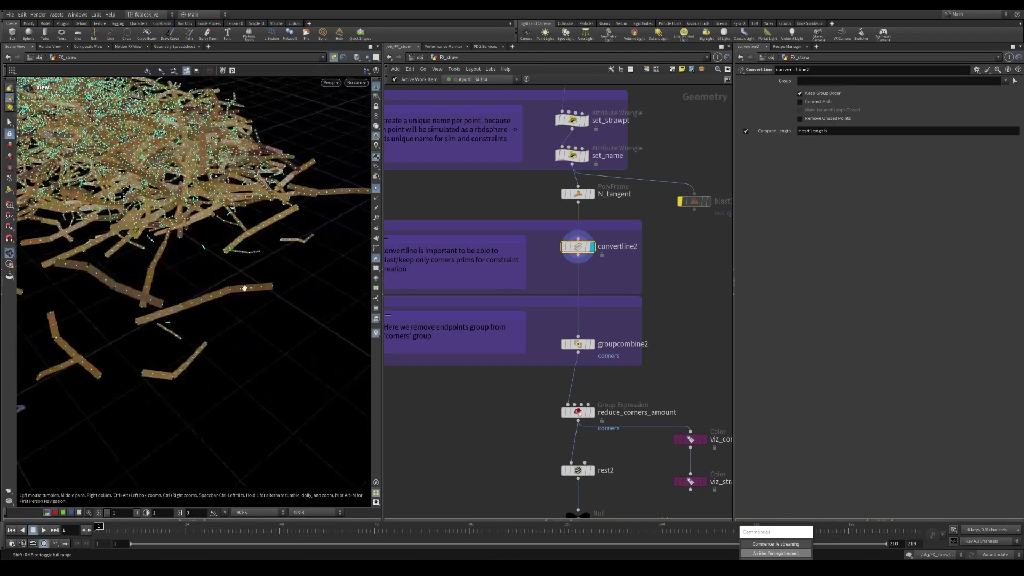
# Show the primitive numbers and examine the separate segments that convertline2 makes along each straw.
pyautogui.click(375, 238)
pyautogui.moveTo(217, 310)
pyautogui.mouseDown()
pyautogui.moveTo(203, 304)
pyautogui.moveTo(208, 349)
pyautogui.moveTo(215, 320)
pyautogui.moveTo(170, 320)
pyautogui.moveTo(208, 267)
pyautogui.moveTo(186, 284)
pyautogui.moveTo(176, 277)
pyautogui.moveTo(212, 302)
pyautogui.mouseUp()
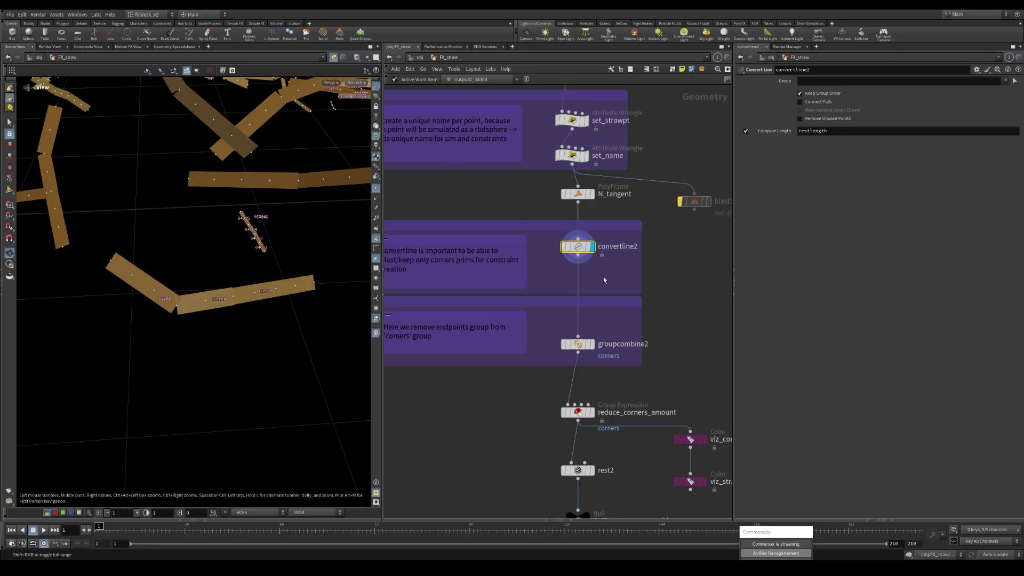
pyautogui.scroll(-4, 533, 271)
pyautogui.scroll(3, 556, 277)
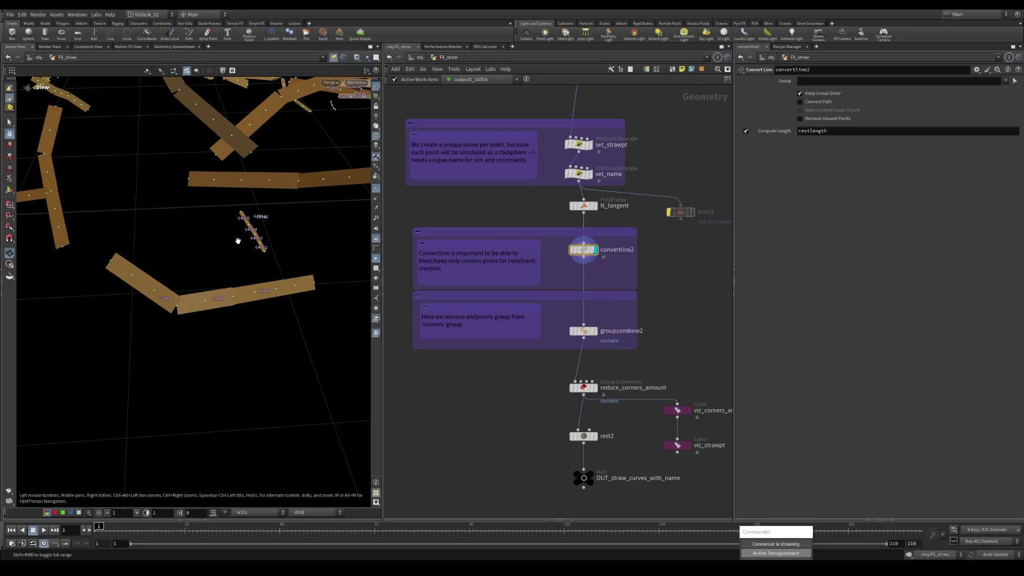
pyautogui.moveTo(276, 228); pyautogui.dragTo(133, 242, button='right')
pyautogui.moveTo(203, 200); pyautogui.dragTo(149, 290)
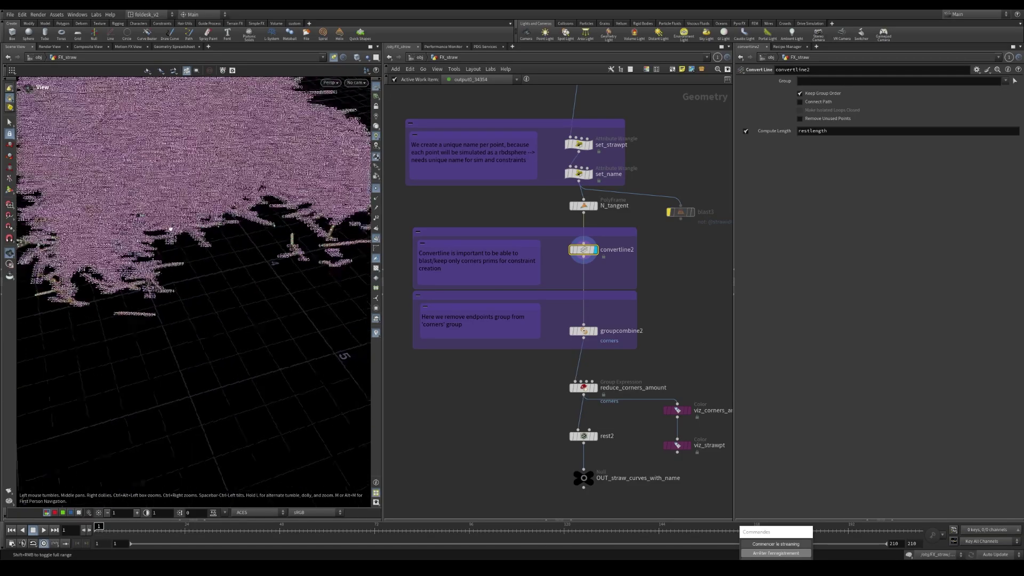
pyautogui.moveTo(149, 291); pyautogui.dragTo(249, 174, button='right')
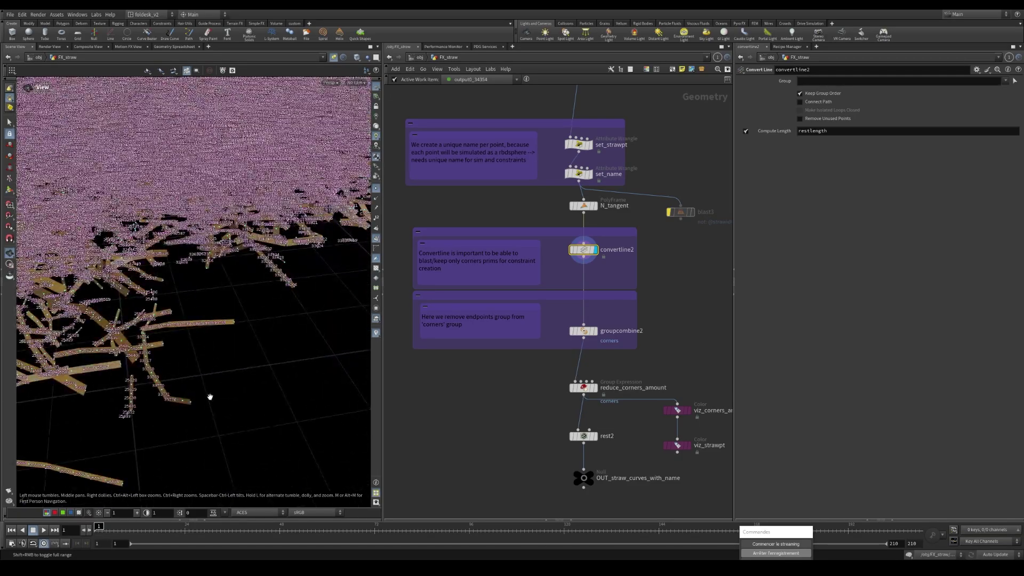
# Display groupcombine2, hide the primitive numbers, and examine the straw ends affected by subtracting endpts from the corners group.
pyautogui.scroll(1, 624, 380)
pyautogui.click(577, 321)
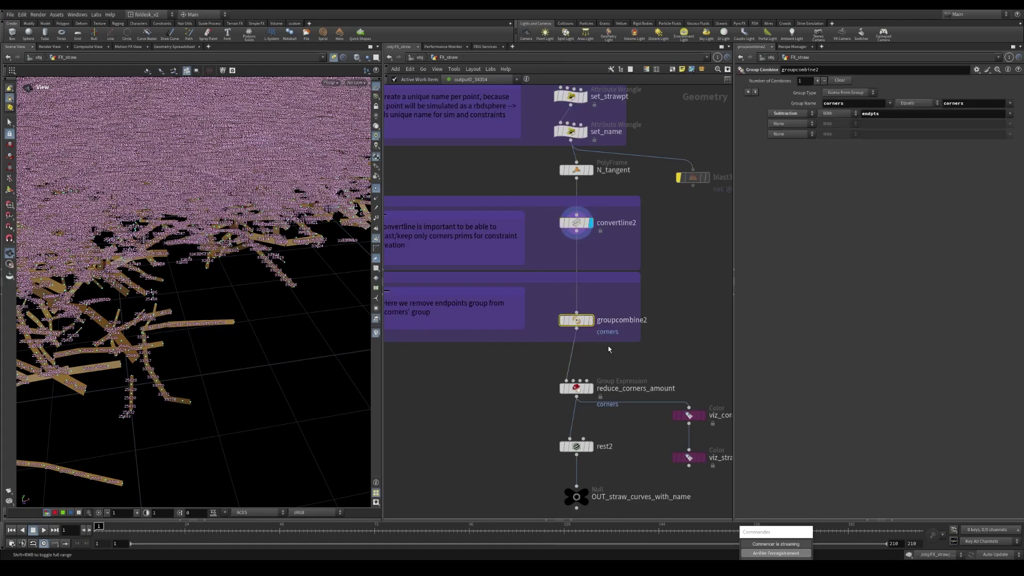
pyautogui.scroll(-1, 614, 348)
pyautogui.click(594, 324)
pyautogui.click(376, 239)
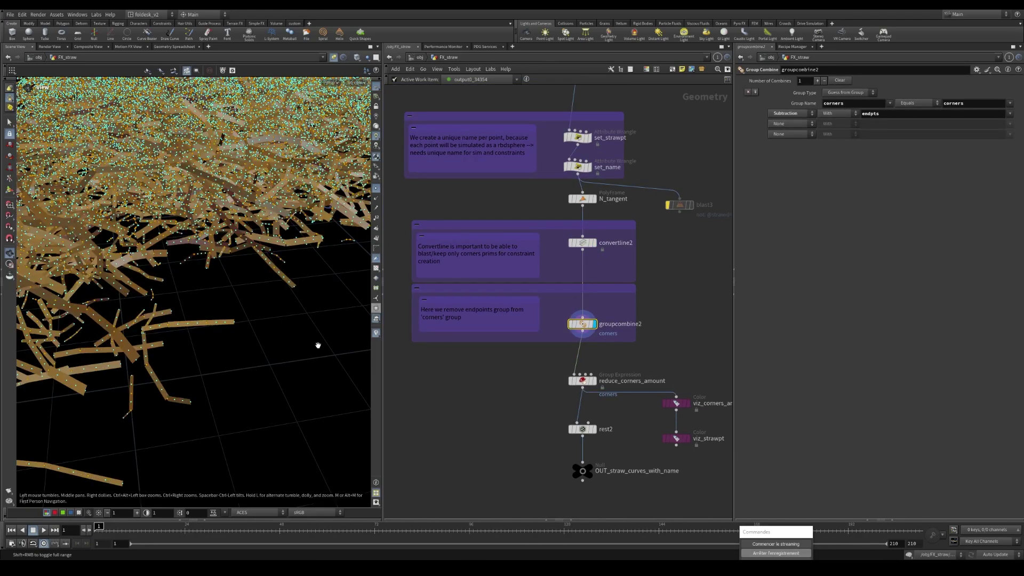
pyautogui.moveTo(170, 367)
pyautogui.mouseDown()
pyautogui.moveTo(158, 359)
pyautogui.moveTo(171, 359)
pyautogui.mouseUp()
pyautogui.moveTo(268, 315); pyautogui.dragTo(74, 322)
pyautogui.moveTo(288, 347); pyautogui.dragTo(173, 344)
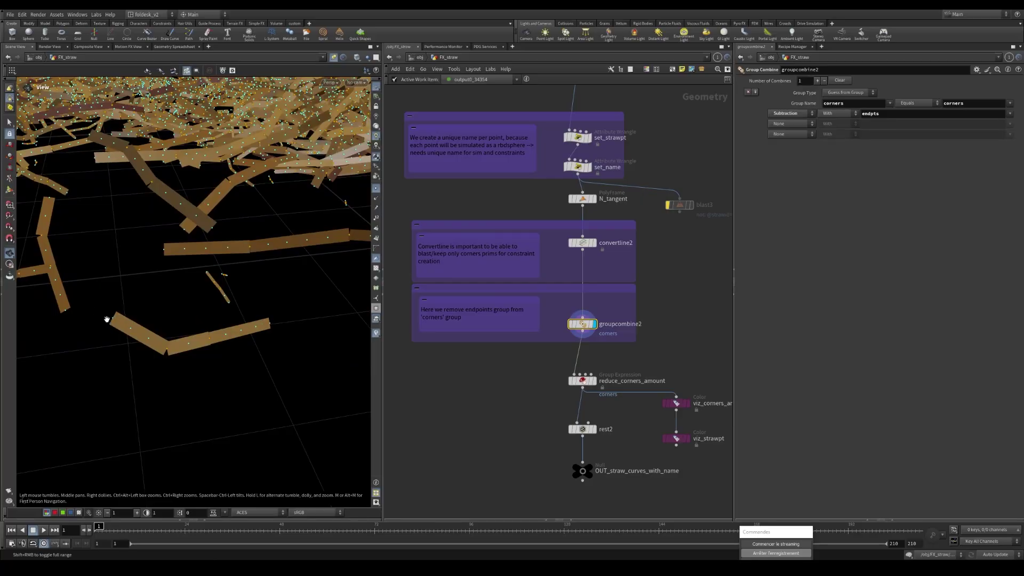
pyautogui.moveTo(207, 347); pyautogui.dragTo(118, 331)
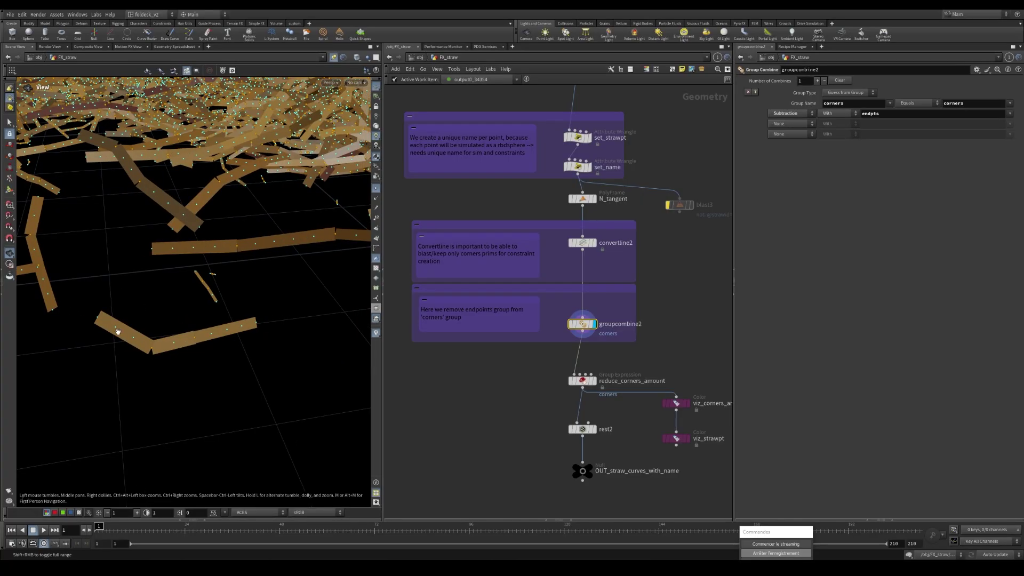
# Locate the endpts Group Create node upstream beside the line setup and review its point group settings.
pyautogui.scroll(-5, 525, 213)
pyautogui.moveTo(634, 480); pyautogui.dragTo(641, 357, button='middle')
pyautogui.scroll(3, 634, 244)
pyautogui.scroll(-5, 589, 258)
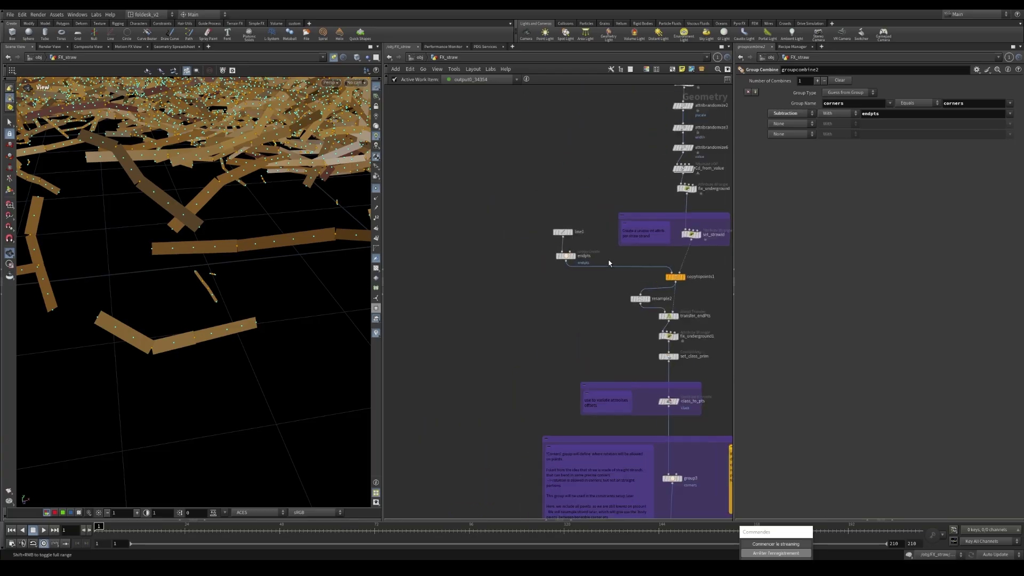
pyautogui.click(547, 254)
# Return down the network to the section labelled Create name and Create 'body pts'.
pyautogui.scroll(-2, 514, 312)
pyautogui.moveTo(472, 403); pyautogui.dragTo(482, 162, button='middle')
pyautogui.scroll(-8, 496, 171)
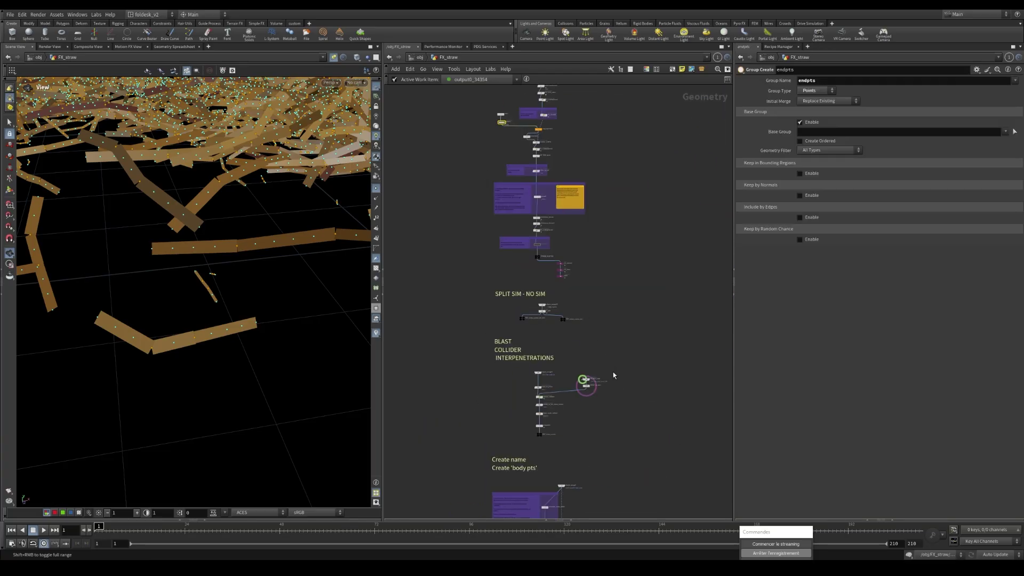
pyautogui.moveTo(619, 359); pyautogui.dragTo(632, 215, button='middle')
pyautogui.scroll(5, 597, 269)
pyautogui.moveTo(629, 364); pyautogui.dragTo(627, 185, button='middle')
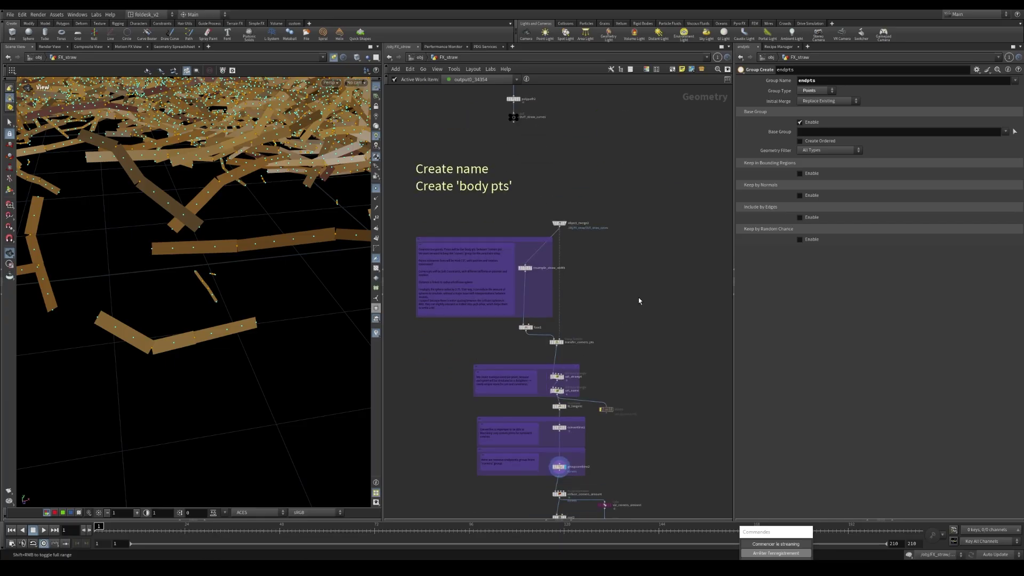
# Select groupcombine2 further down the network and review its settings for subtracting the endpts group from corners.
pyautogui.moveTo(640, 299); pyautogui.dragTo(634, 151, button='middle')
pyautogui.scroll(5, 576, 315)
pyautogui.click(533, 329)
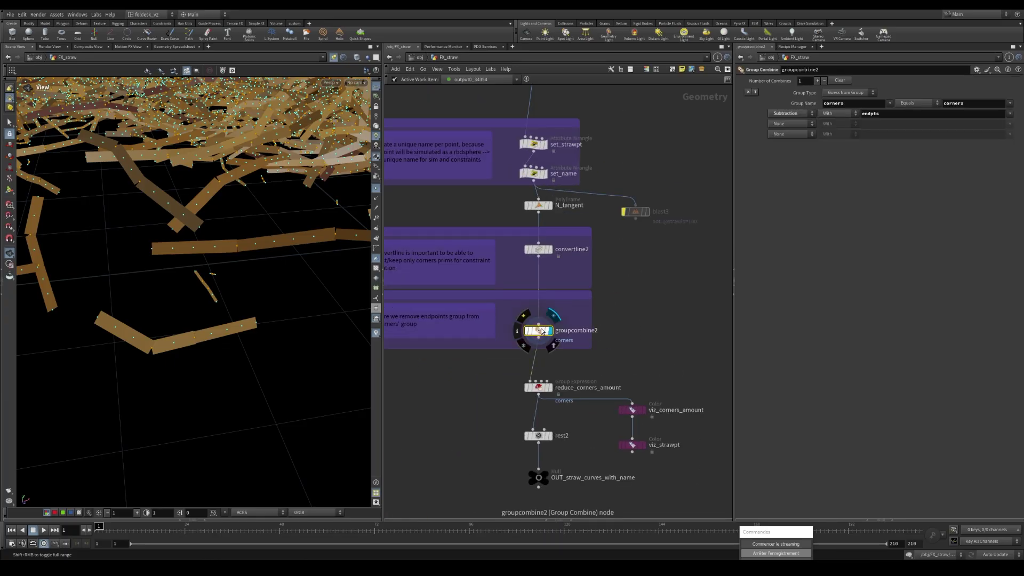
pyautogui.moveTo(535, 280); pyautogui.dragTo(530, 240, button='middle')
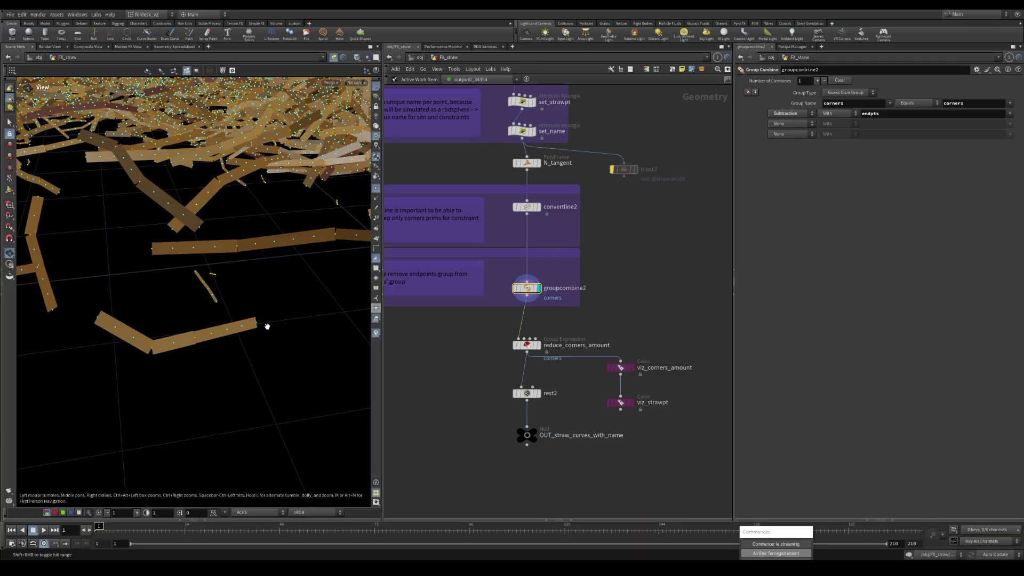
pyautogui.moveTo(182, 348); pyautogui.dragTo(229, 299)
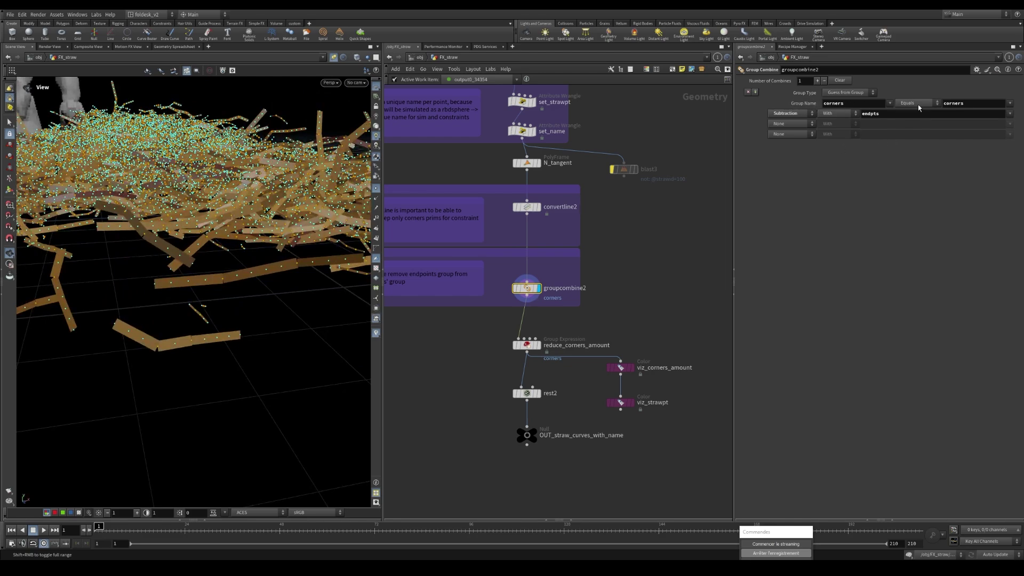
pyautogui.click(806, 114)
pyautogui.click(807, 114)
pyautogui.moveTo(871, 114); pyautogui.dragTo(901, 116)
pyautogui.press('Return')
# Display the reduce_corners_amount Group Expression and examine the corners group along the loose straws.
pyautogui.moveTo(632, 325); pyautogui.dragTo(603, 292, button='middle')
pyautogui.click(538, 295)
pyautogui.scroll(-2, 621, 291)
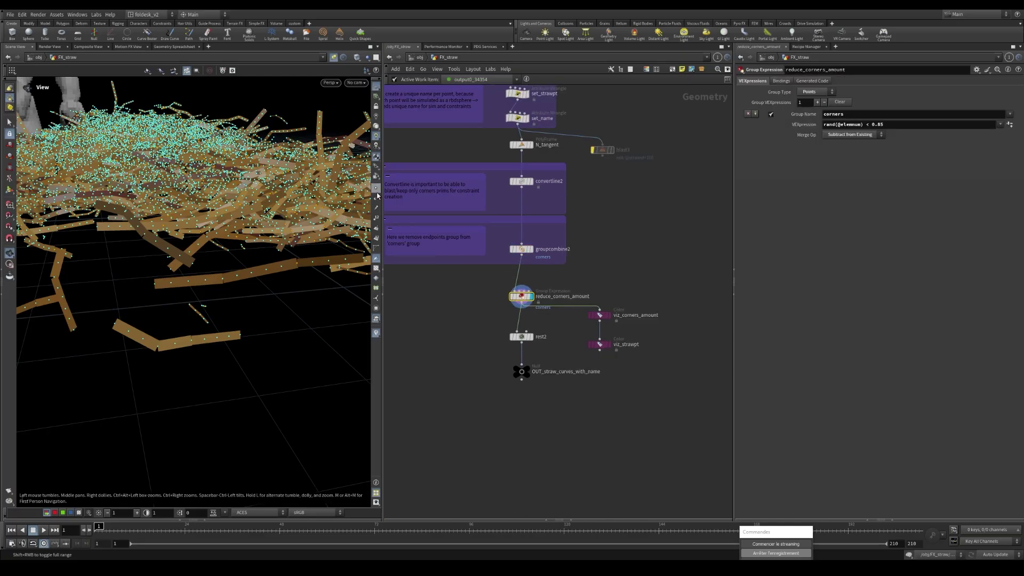
pyautogui.moveTo(197, 254); pyautogui.dragTo(207, 257)
pyautogui.scroll(4, 224, 245)
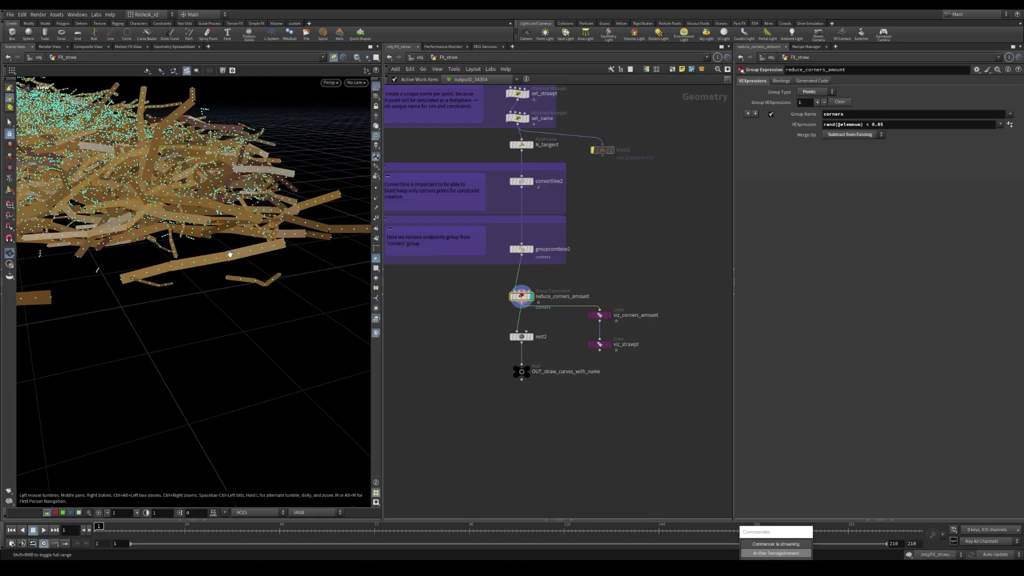
pyautogui.moveTo(164, 256); pyautogui.dragTo(261, 274)
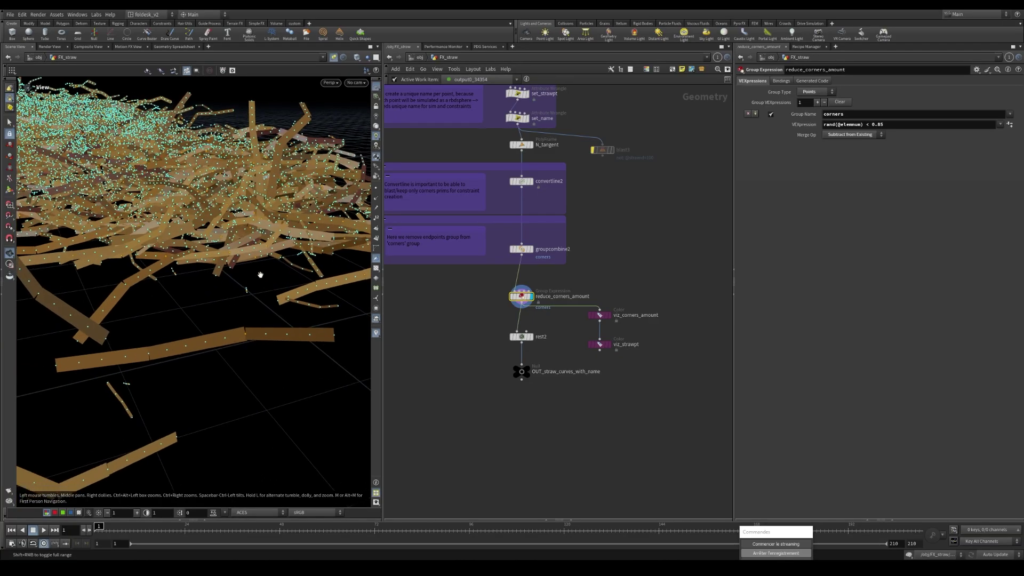
pyautogui.moveTo(196, 326); pyautogui.dragTo(172, 340)
pyautogui.scroll(1, 527, 249)
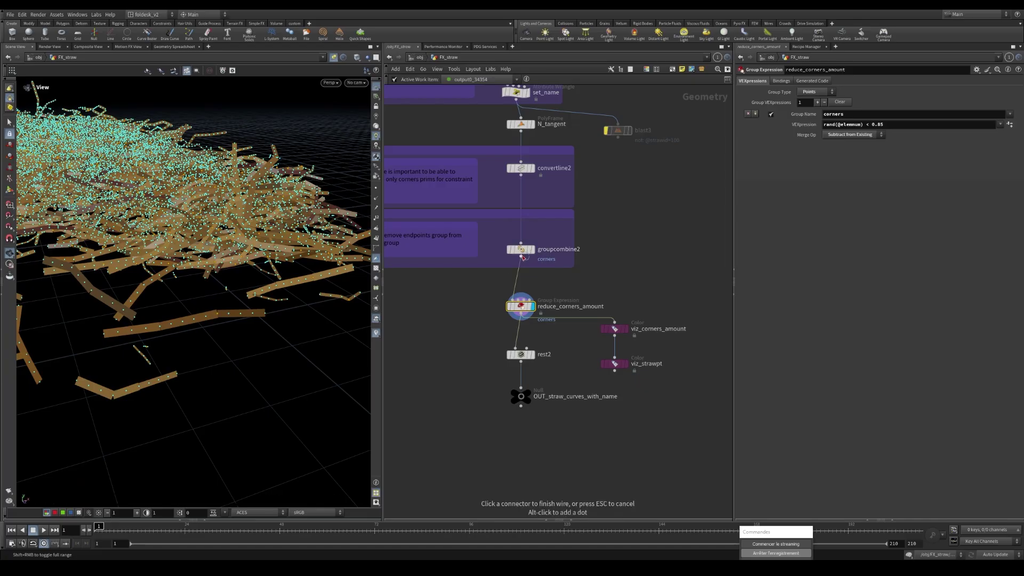
# Display groupcombine2 again to compare the straws before the corner reduction.
pyautogui.click(532, 250)
pyautogui.moveTo(193, 324); pyautogui.dragTo(217, 325)
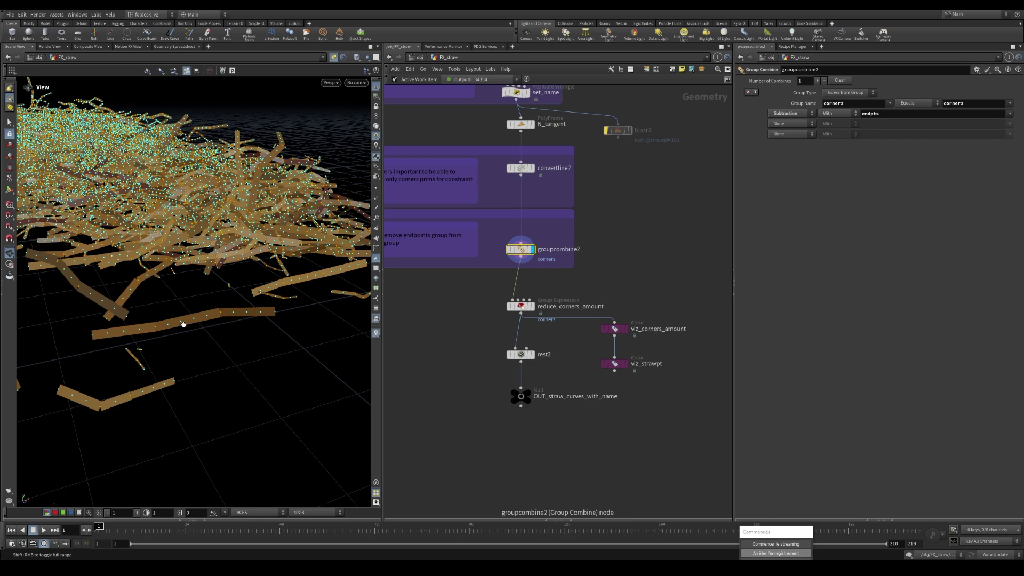
pyautogui.moveTo(162, 326); pyautogui.dragTo(212, 297)
pyautogui.moveTo(74, 311); pyautogui.dragTo(139, 335)
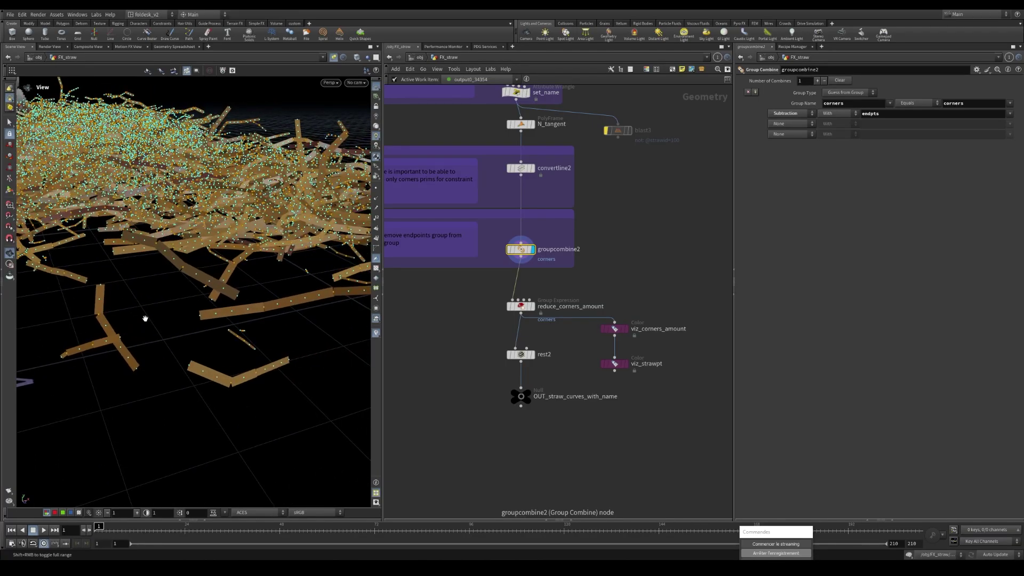
# Switch the display back to reduce_corners_amount and inspect the straw points both close up and across the pile.
pyautogui.click(522, 309)
pyautogui.moveTo(171, 250); pyautogui.dragTo(248, 276)
pyautogui.moveTo(281, 350); pyautogui.dragTo(201, 338, button='middle')
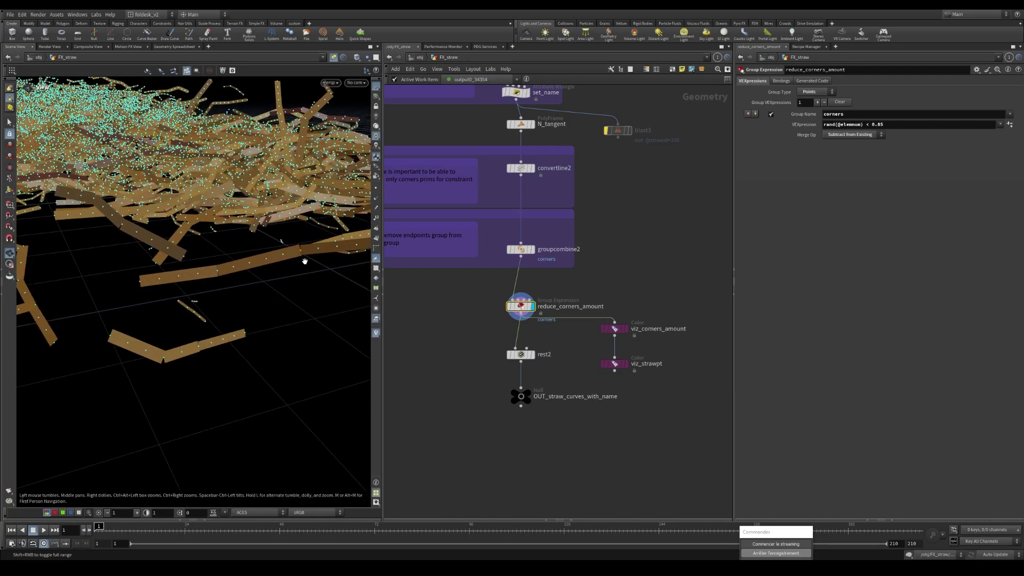
pyautogui.moveTo(181, 184); pyautogui.dragTo(261, 260)
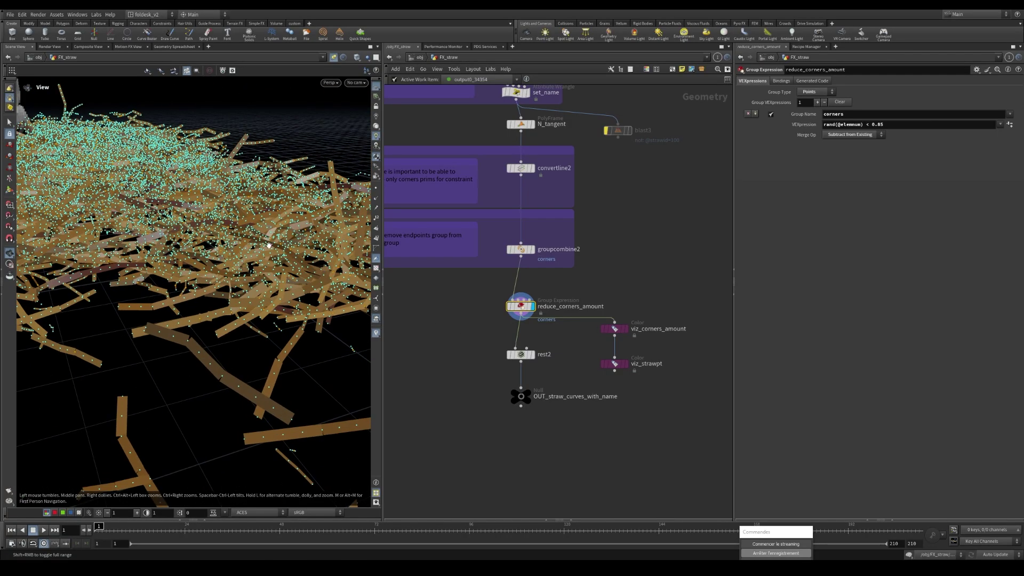
pyautogui.moveTo(290, 247); pyautogui.dragTo(229, 213, button='right')
pyautogui.moveTo(229, 213); pyautogui.dragTo(218, 275)
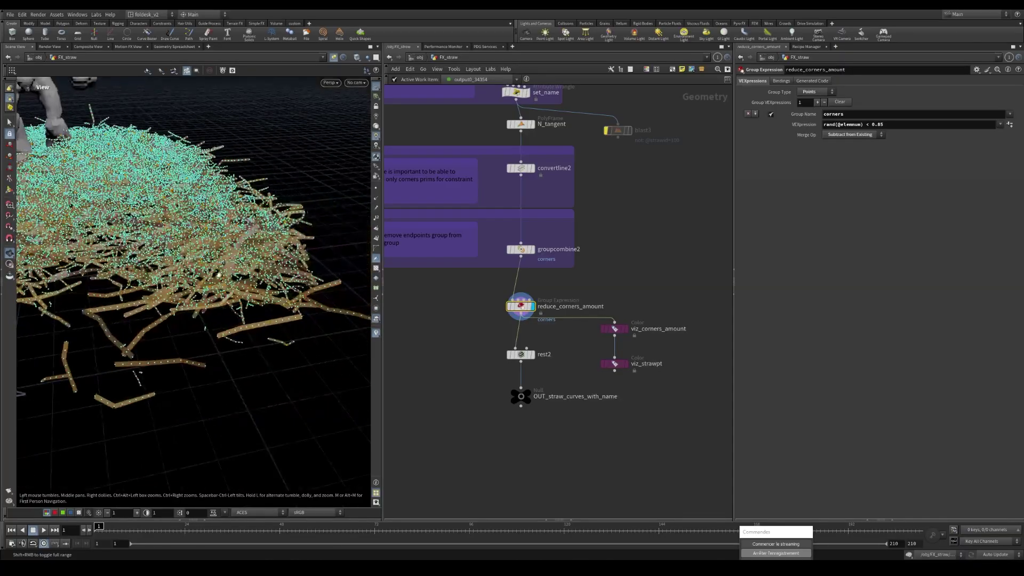
pyautogui.scroll(5, 239, 275)
pyautogui.scroll(-5, 240, 266)
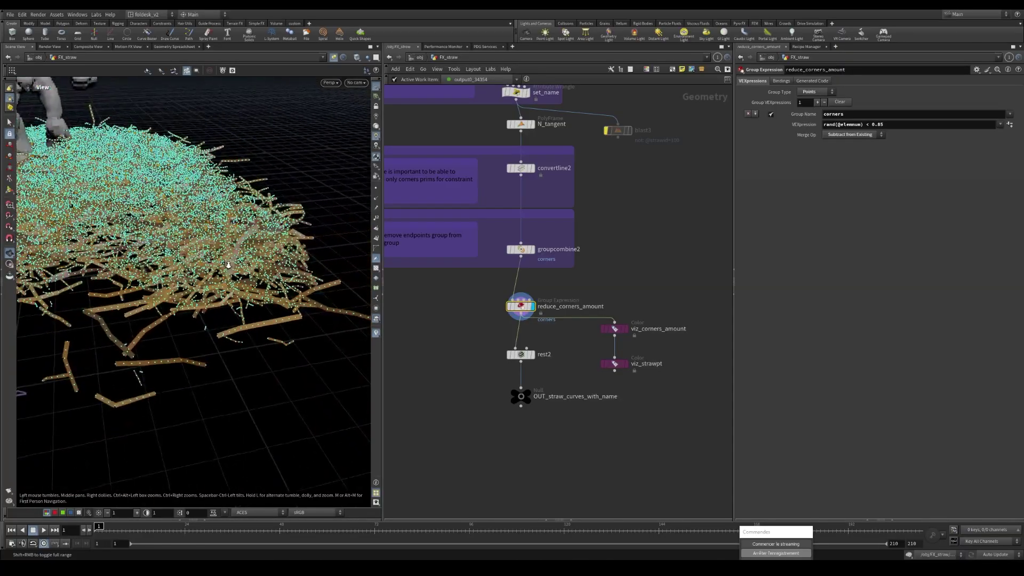
pyautogui.moveTo(228, 265); pyautogui.dragTo(220, 257, button='right')
pyautogui.moveTo(213, 226); pyautogui.dragTo(176, 230)
pyautogui.moveTo(93, 250); pyautogui.dragTo(262, 271, button='middle')
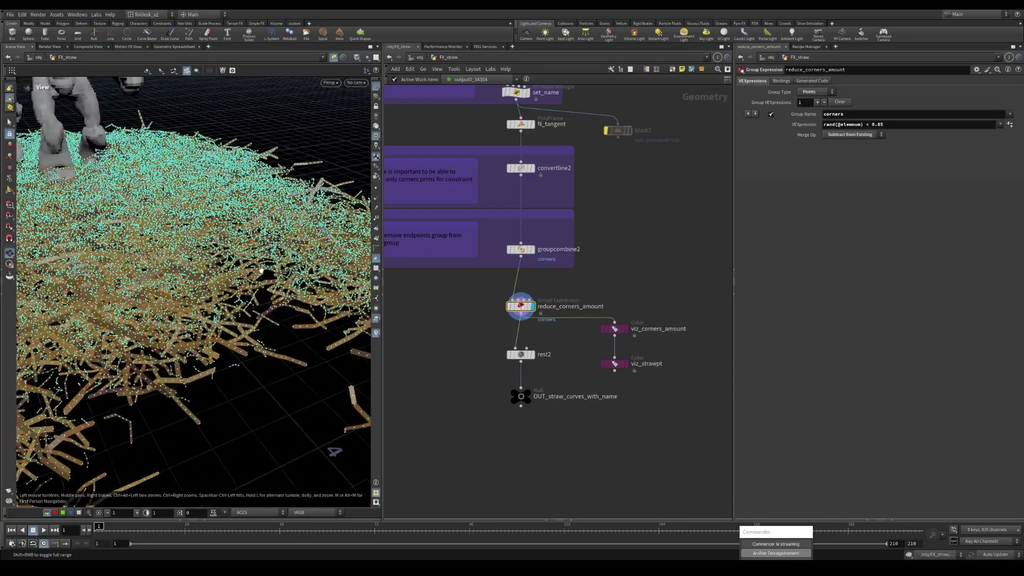
# Inspect individual bent straws at the pile's edge with reduce_corners_amount displayed.
pyautogui.moveTo(187, 309); pyautogui.dragTo(94, 256, button='middle')
pyautogui.moveTo(319, 378); pyautogui.dragTo(233, 363, button='middle')
pyautogui.moveTo(233, 363); pyautogui.dragTo(337, 274, button='right')
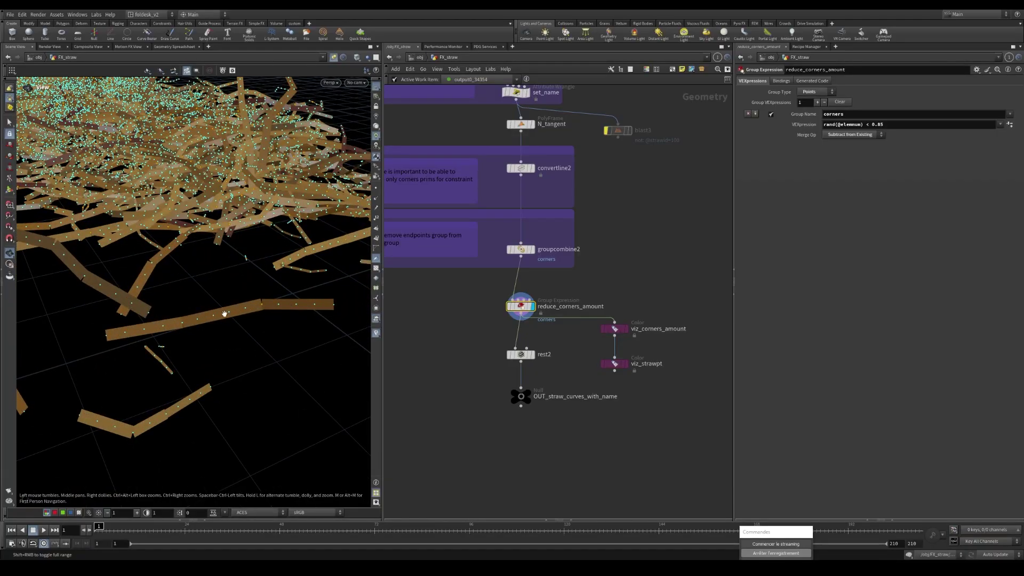
pyautogui.moveTo(282, 313); pyautogui.dragTo(151, 315, button='right')
pyautogui.moveTo(151, 316); pyautogui.dragTo(231, 441, button='middle')
pyautogui.moveTo(231, 441); pyautogui.dragTo(147, 410)
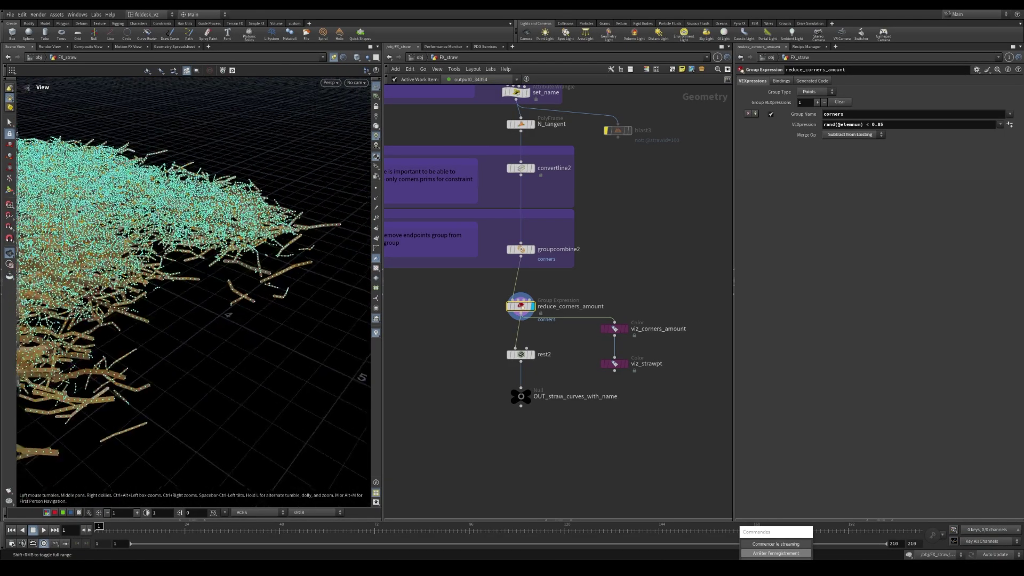
pyautogui.moveTo(154, 266); pyautogui.dragTo(91, 210, button='middle')
pyautogui.moveTo(304, 290); pyautogui.dragTo(220, 313)
pyautogui.moveTo(220, 313); pyautogui.dragTo(256, 319, button='right')
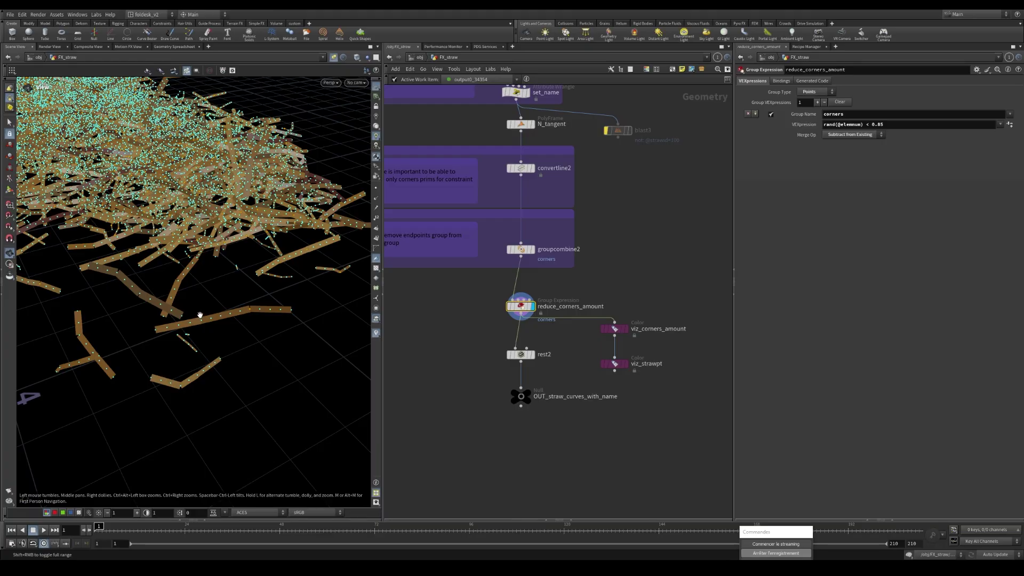
pyautogui.moveTo(222, 240); pyautogui.dragTo(237, 212, button='right')
pyautogui.moveTo(238, 212); pyautogui.dragTo(219, 282)
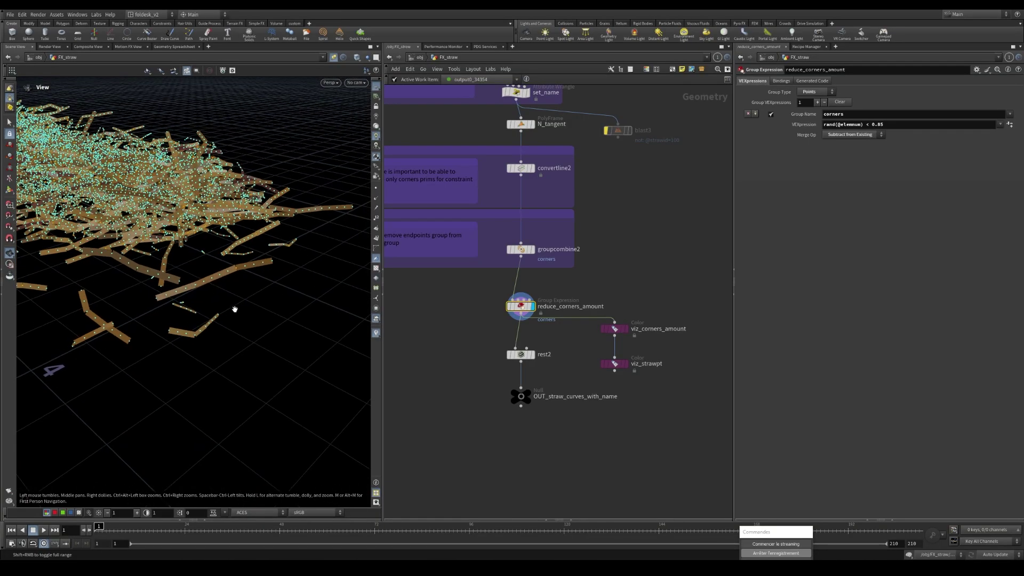
# Display viz_corners_amount and compare the red-coloured corners over the whole pile with reduce_corners_amount bypassed.
pyautogui.scroll(-5, 615, 306)
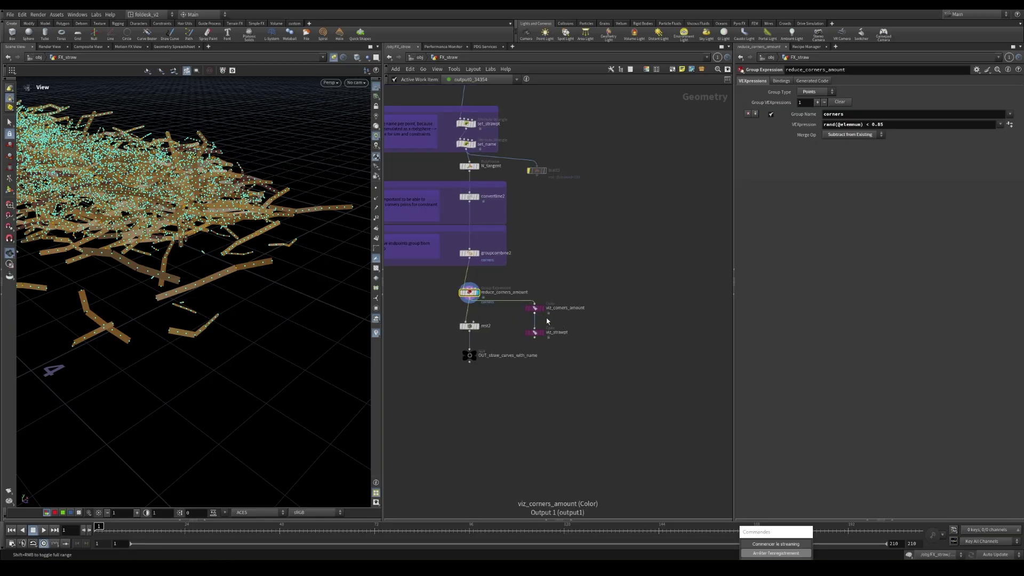
pyautogui.scroll(2, 534, 327)
pyautogui.scroll(1, 464, 335)
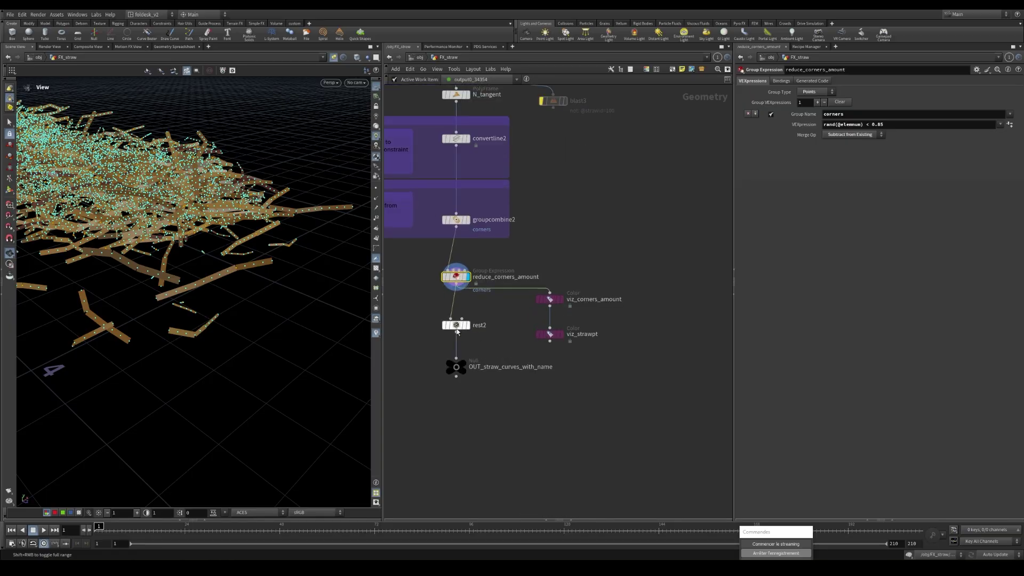
pyautogui.click(560, 299)
pyautogui.scroll(-1, 590, 320)
pyautogui.moveTo(557, 405); pyautogui.dragTo(549, 395, button='middle')
pyautogui.scroll(-4, 128, 261)
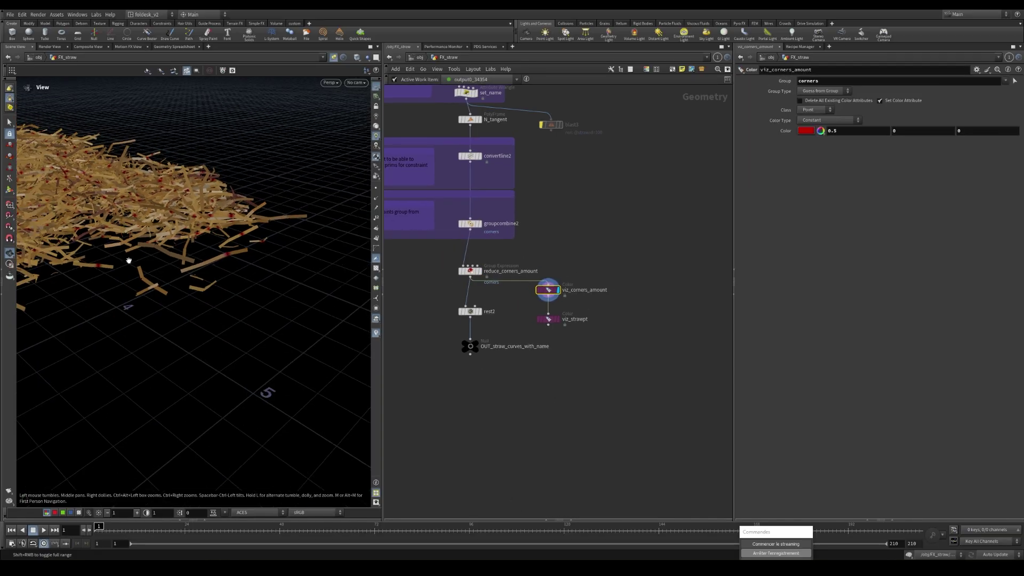
pyautogui.moveTo(128, 261); pyautogui.dragTo(187, 261, button='middle')
pyautogui.moveTo(187, 261); pyautogui.dragTo(186, 283)
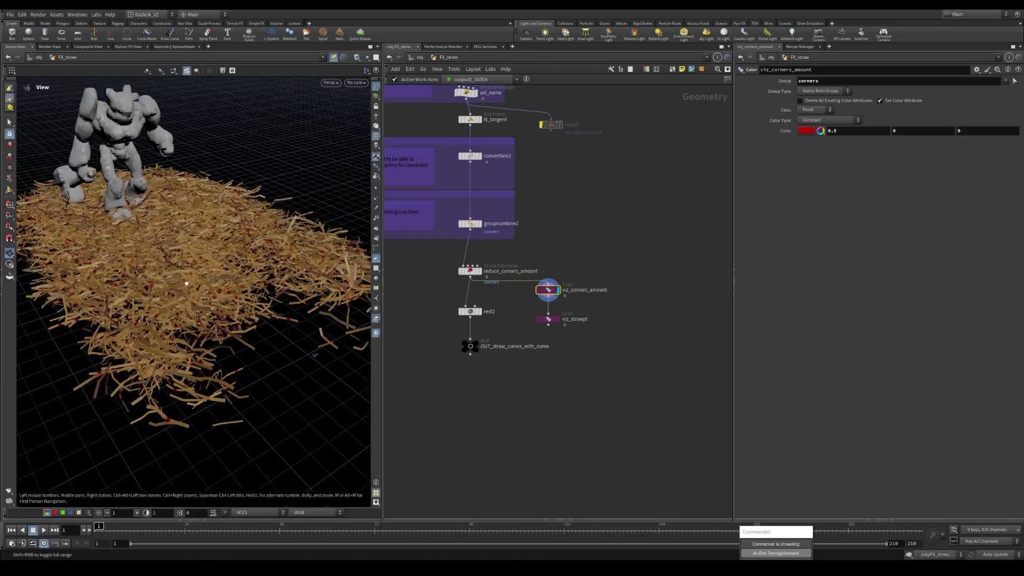
pyautogui.scroll(1, 483, 266)
pyautogui.click(472, 273)
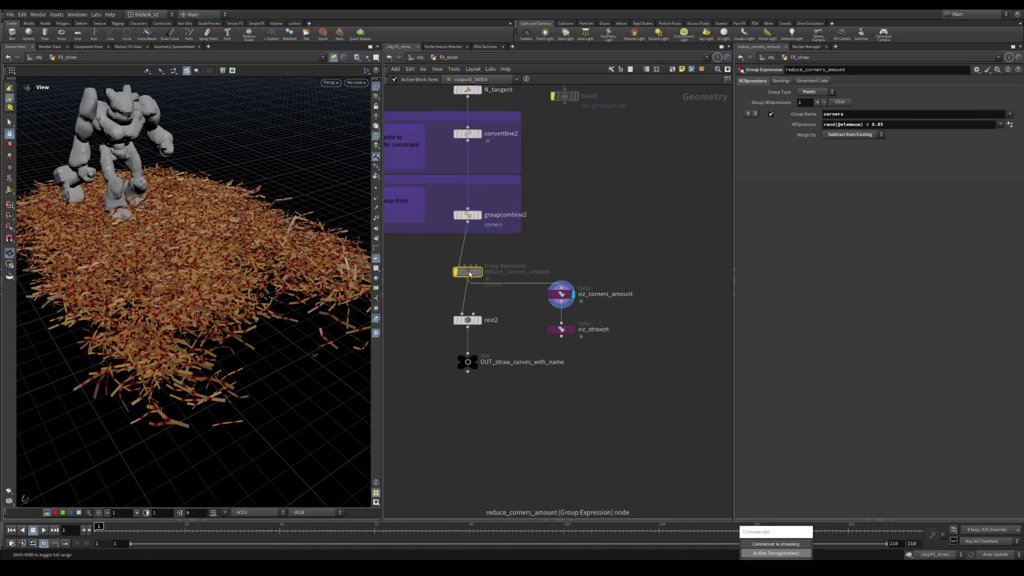
# Restore the corner reduction and display viz_strawpt to check the random point colours based on the strawpt attribute.
pyautogui.click(561, 329)
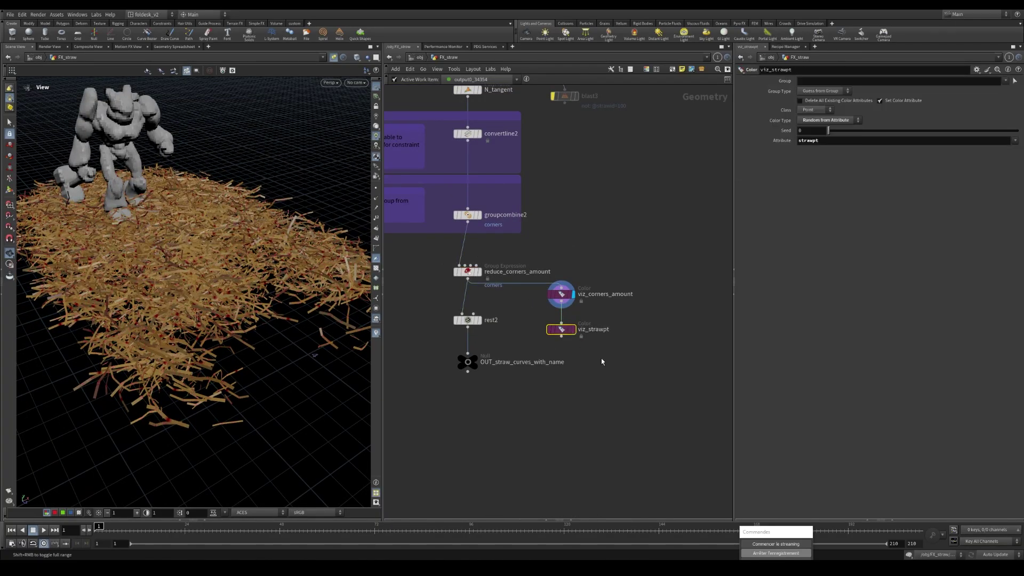
pyautogui.press('r')
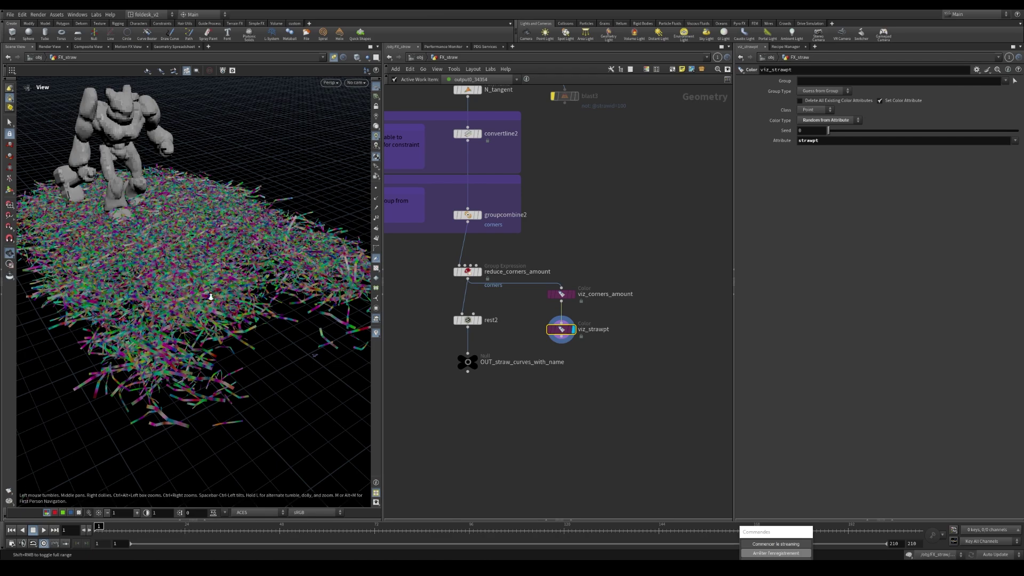
pyautogui.moveTo(211, 296); pyautogui.dragTo(240, 298)
pyautogui.scroll(1, 640, 328)
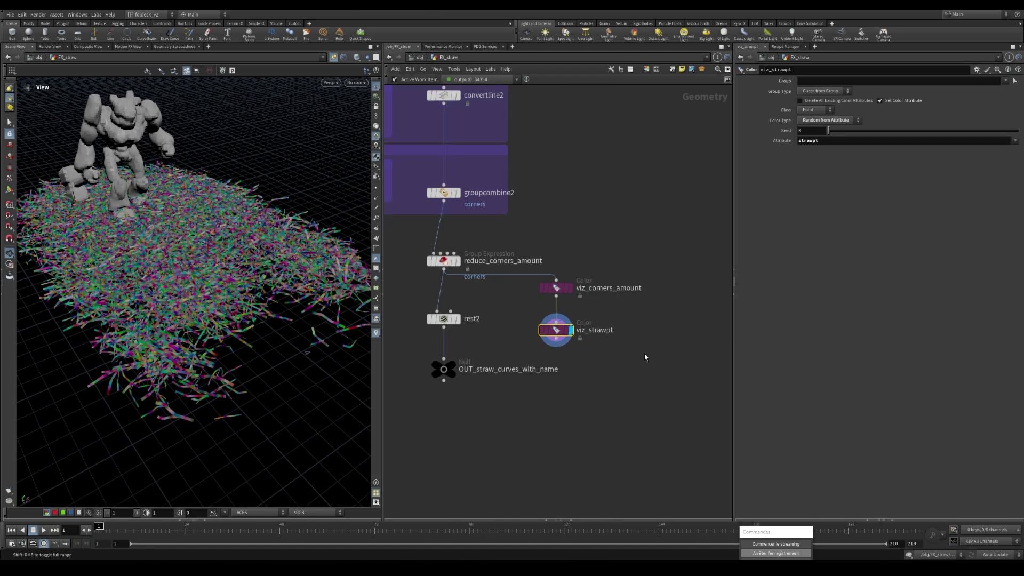
# Survey the network sections SETTLE SIM RBD, CONSTRAINTS, SIM and APPLY SETTLE POS below the naming setup.
pyautogui.scroll(-4, 625, 381)
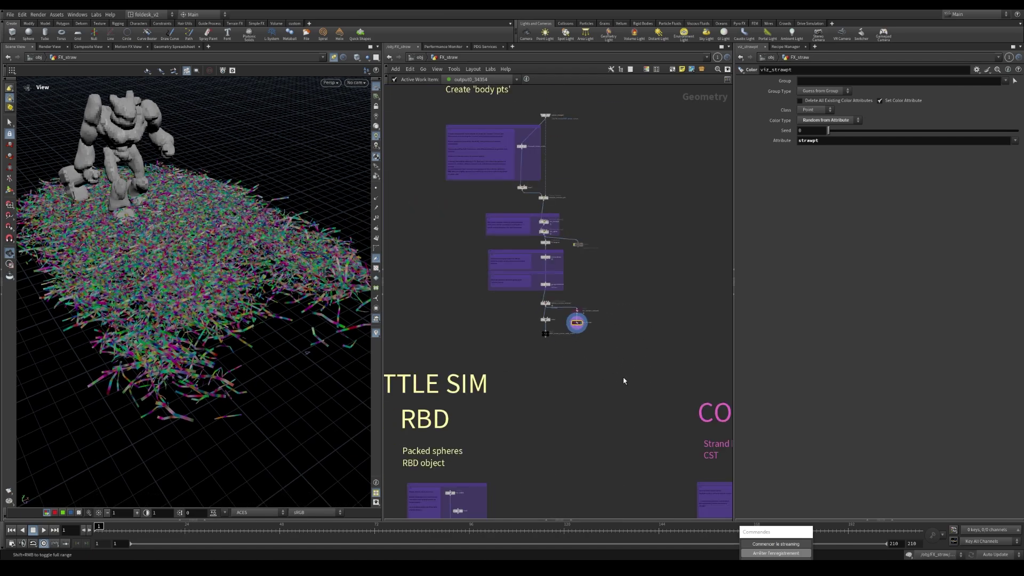
pyautogui.moveTo(541, 392); pyautogui.dragTo(610, 308, button='middle')
pyautogui.scroll(-3, 604, 234)
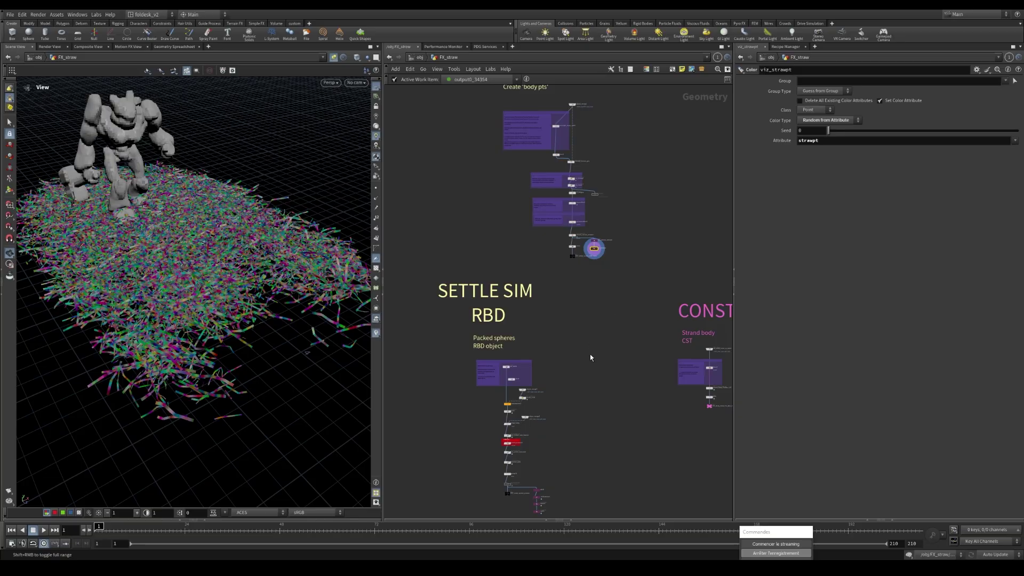
pyautogui.scroll(-5, 590, 354)
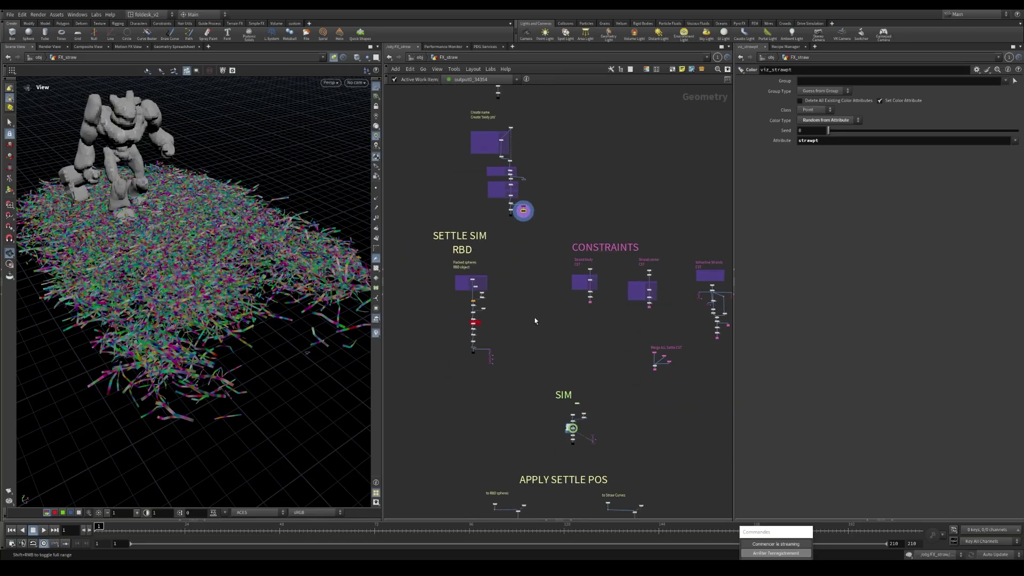
pyautogui.scroll(2, 485, 313)
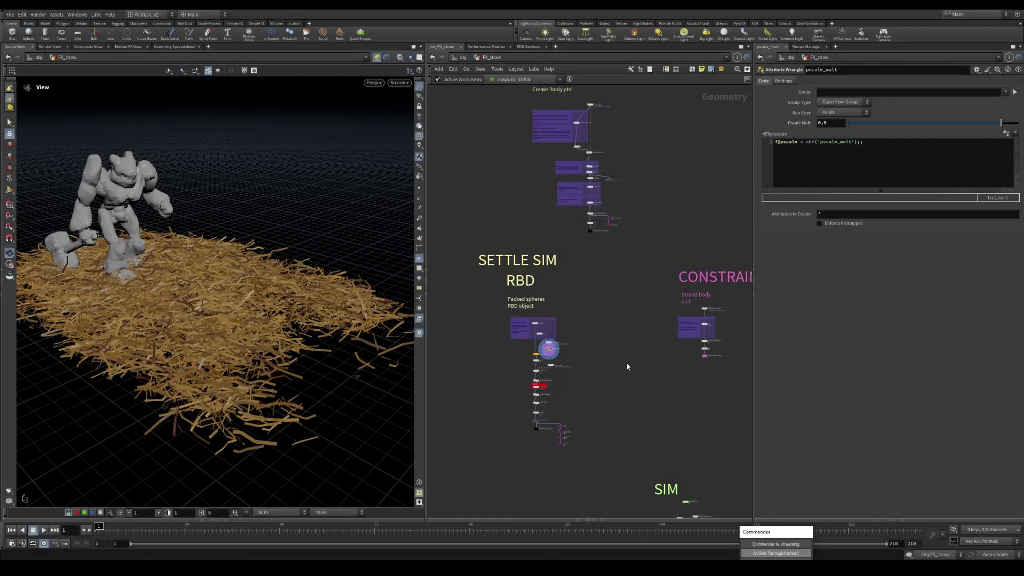
pyautogui.scroll(-3, 603, 356)
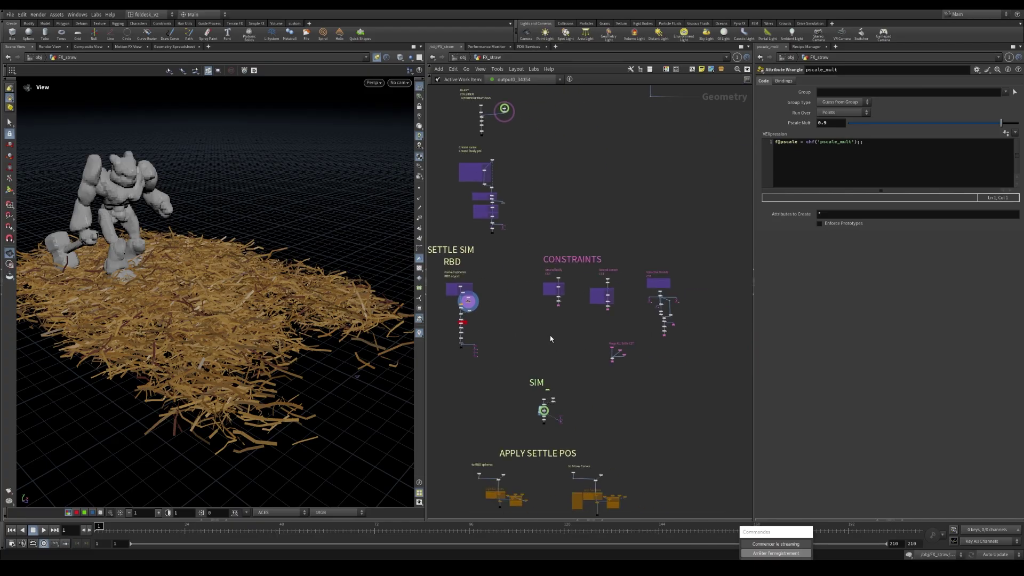
pyautogui.moveTo(539, 333); pyautogui.dragTo(569, 316, button='middle')
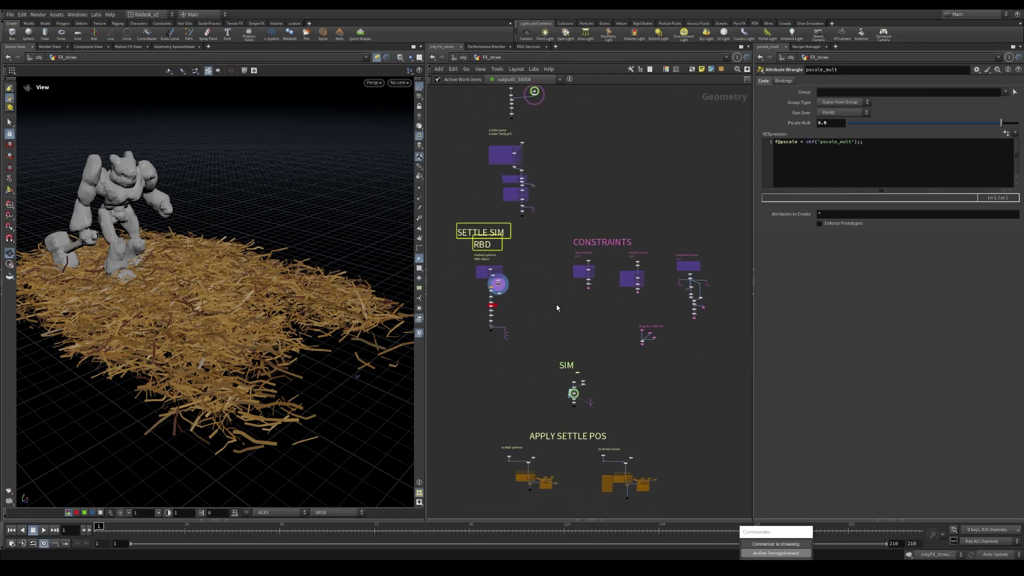
# Deselect the SETTLE SIM RBD titles and examine the layered straws at the pile's edge from near ground level.
pyautogui.click(542, 308)
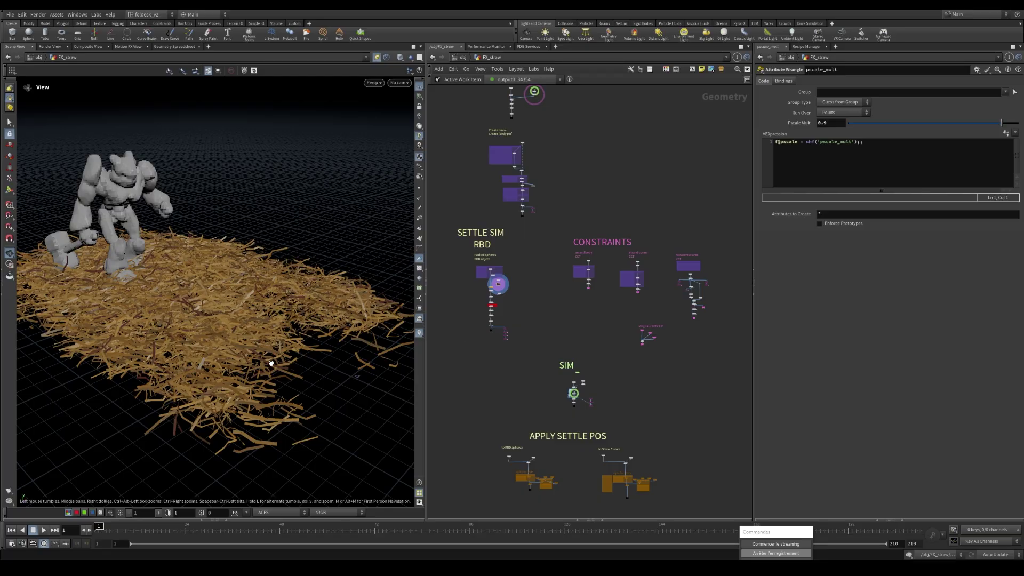
pyautogui.moveTo(221, 362); pyautogui.dragTo(347, 338)
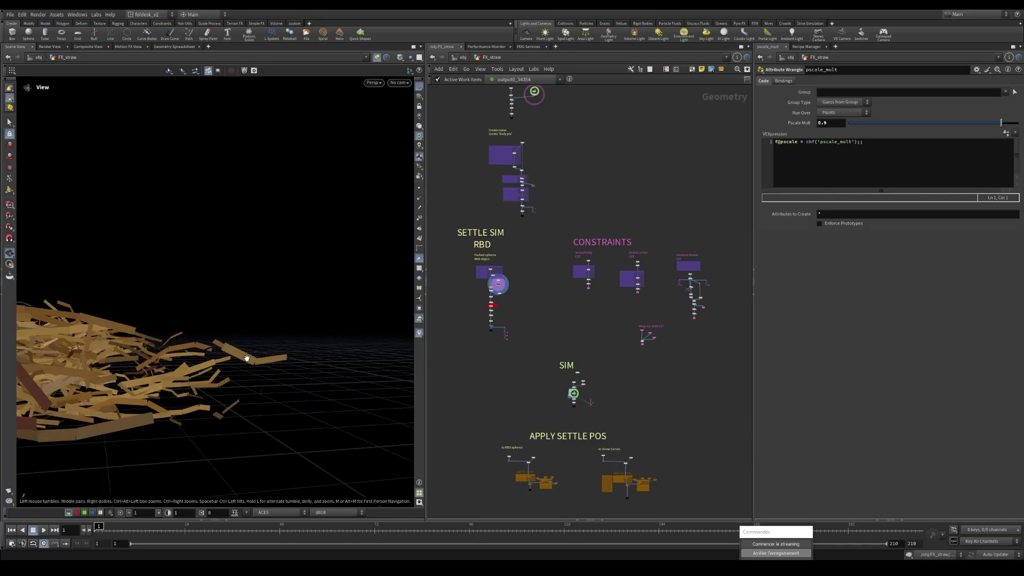
pyautogui.moveTo(247, 357); pyautogui.dragTo(404, 342)
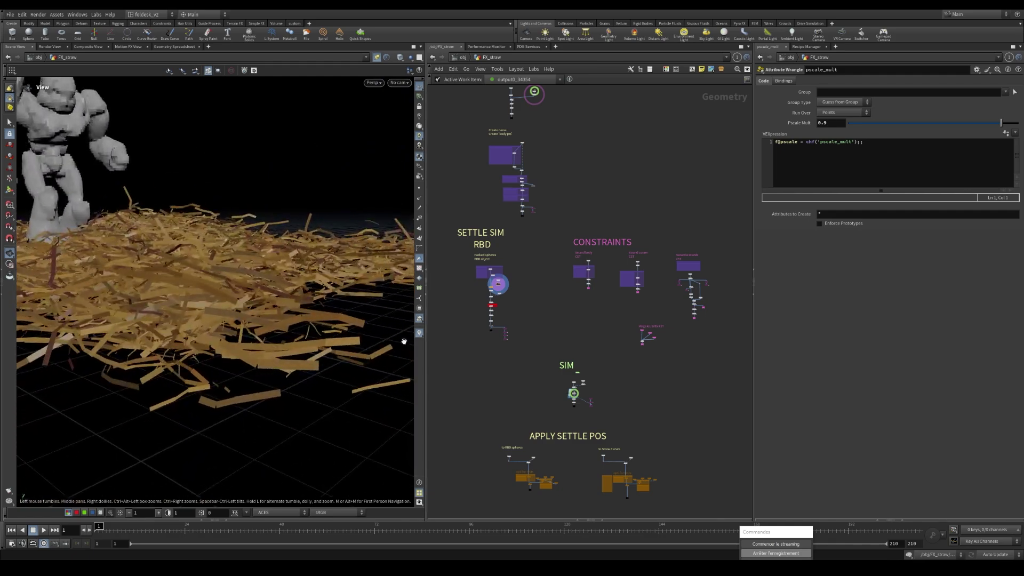
# Locate the SETTLE SIM RBD and INTERACTION SIM sections in the network and view the whole straw pile around the robot.
pyautogui.moveTo(243, 338)
pyautogui.mouseDown()
pyautogui.moveTo(231, 327)
pyautogui.moveTo(240, 293)
pyautogui.moveTo(247, 328)
pyautogui.mouseUp()
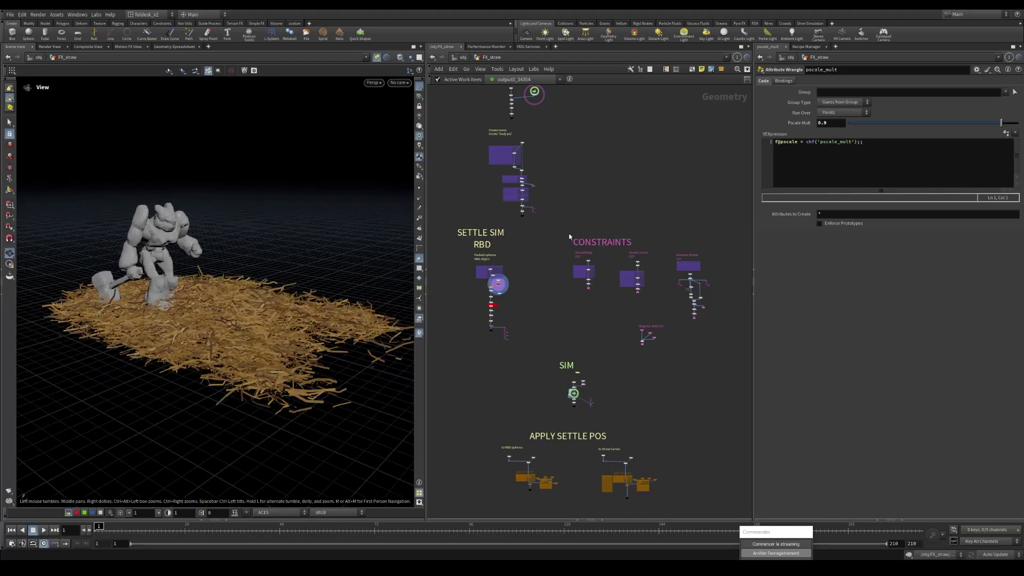
pyautogui.click(460, 234)
pyautogui.moveTo(317, 368); pyautogui.dragTo(246, 346)
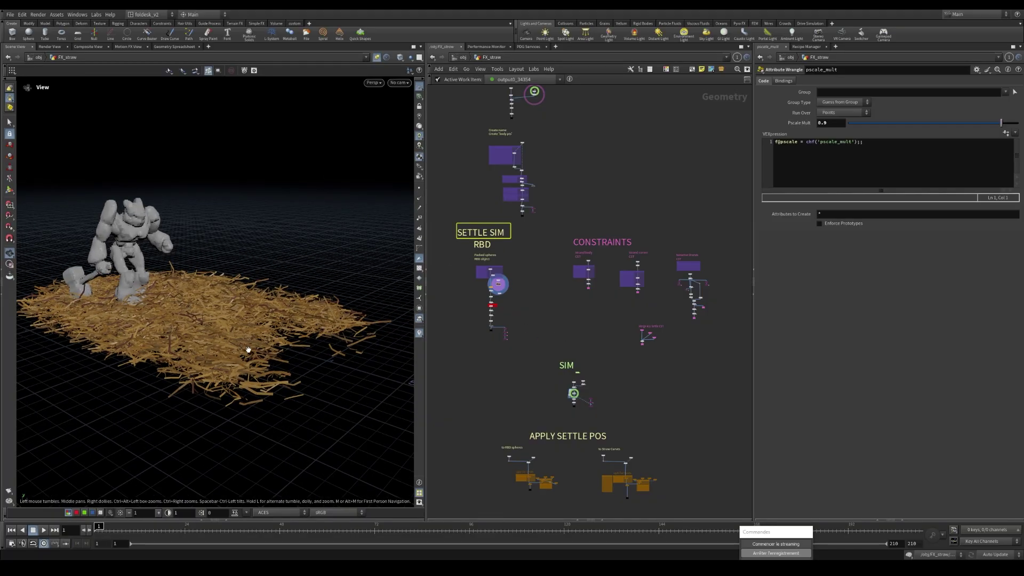
pyautogui.scroll(-2, 587, 309)
pyautogui.moveTo(645, 356); pyautogui.dragTo(643, 222, button='middle')
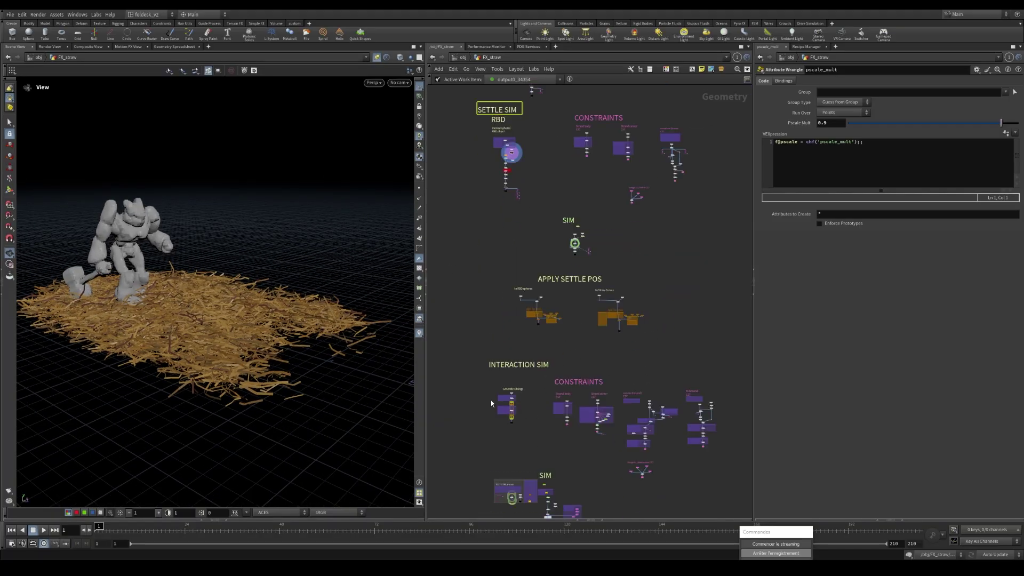
pyautogui.click(517, 363)
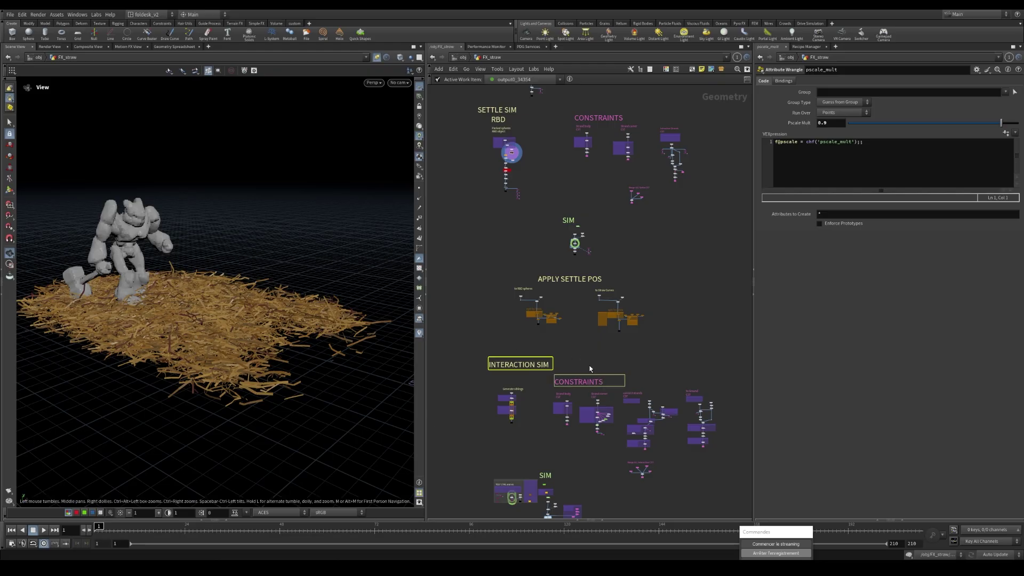
pyautogui.moveTo(553, 177); pyautogui.dragTo(590, 294, button='middle')
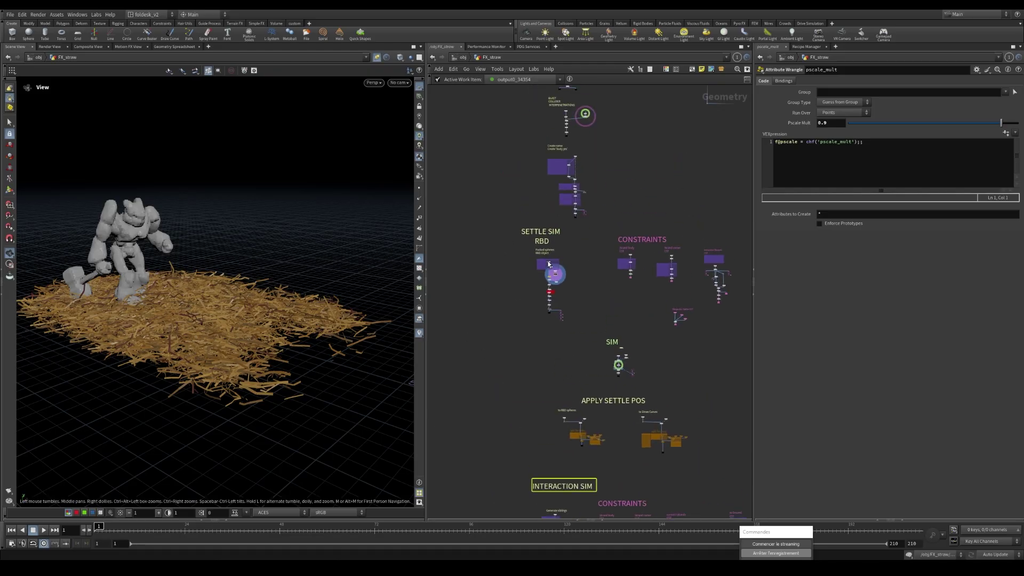
# Examine the Packed spheres RBD object node chain under SETTLE SIM and the straw pile around the robot's feet.
pyautogui.scroll(10, 590, 286)
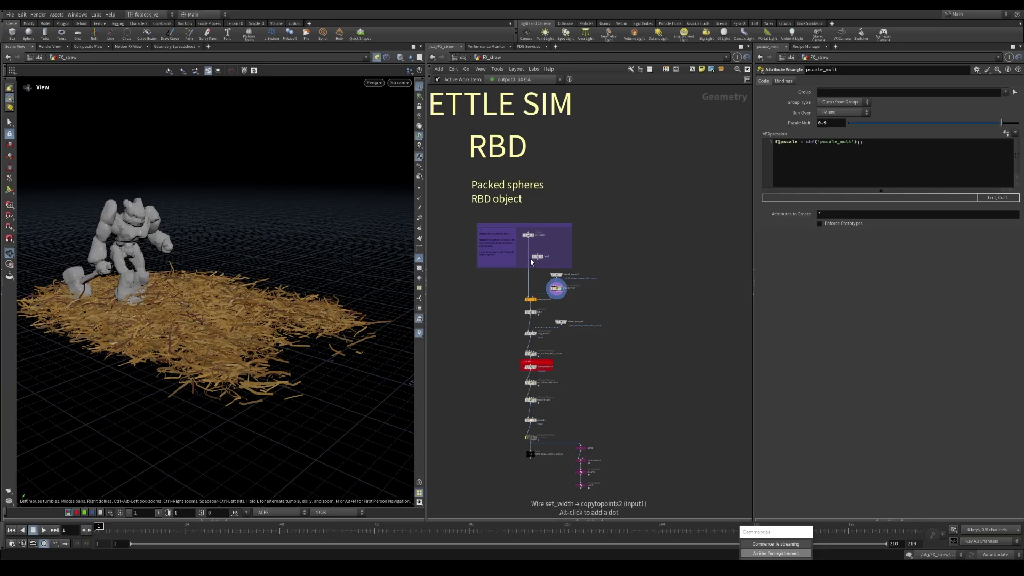
pyautogui.scroll(5, 546, 293)
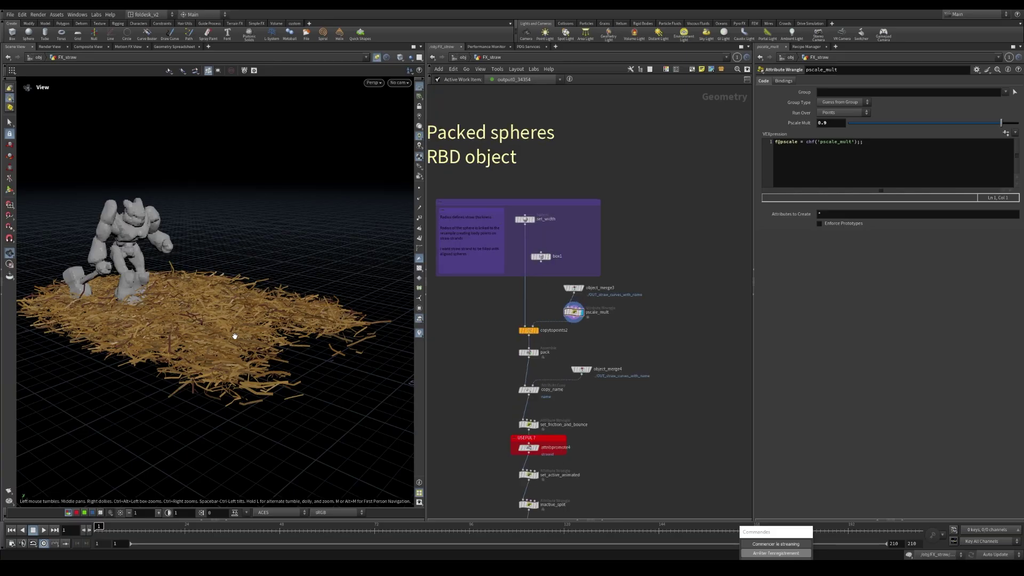
pyautogui.moveTo(212, 327); pyautogui.dragTo(171, 305)
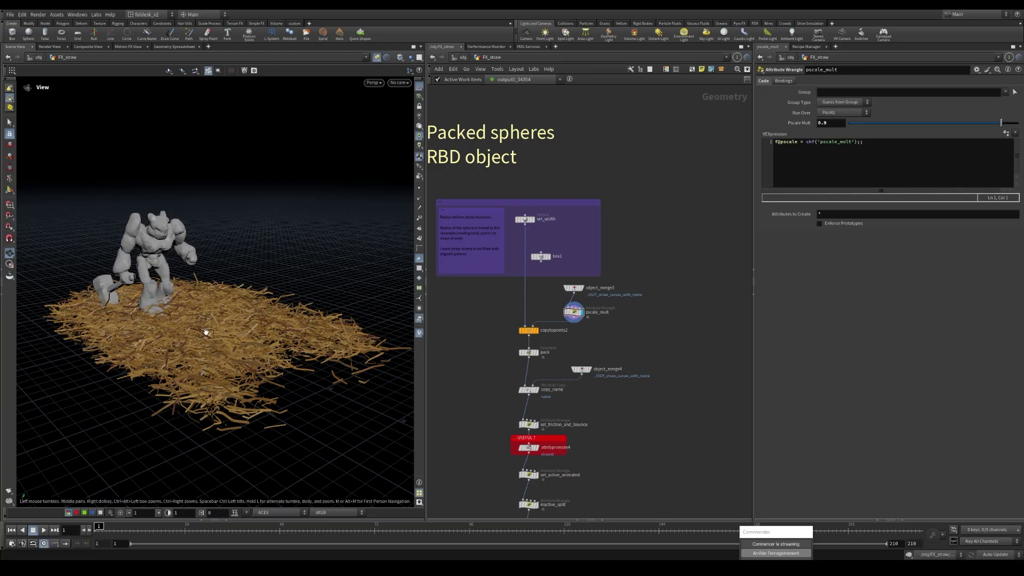
pyautogui.scroll(-6, 608, 302)
pyautogui.scroll(-3, 608, 302)
pyautogui.moveTo(679, 324); pyautogui.dragTo(663, 360, button='middle')
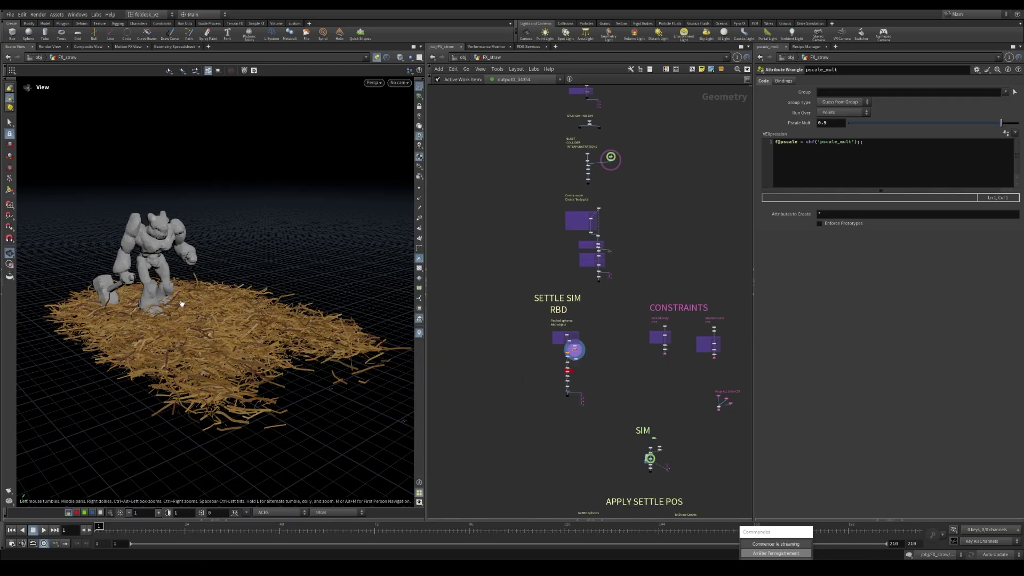
pyautogui.moveTo(160, 261); pyautogui.dragTo(186, 231, button='right')
pyautogui.moveTo(187, 231); pyautogui.dragTo(156, 245)
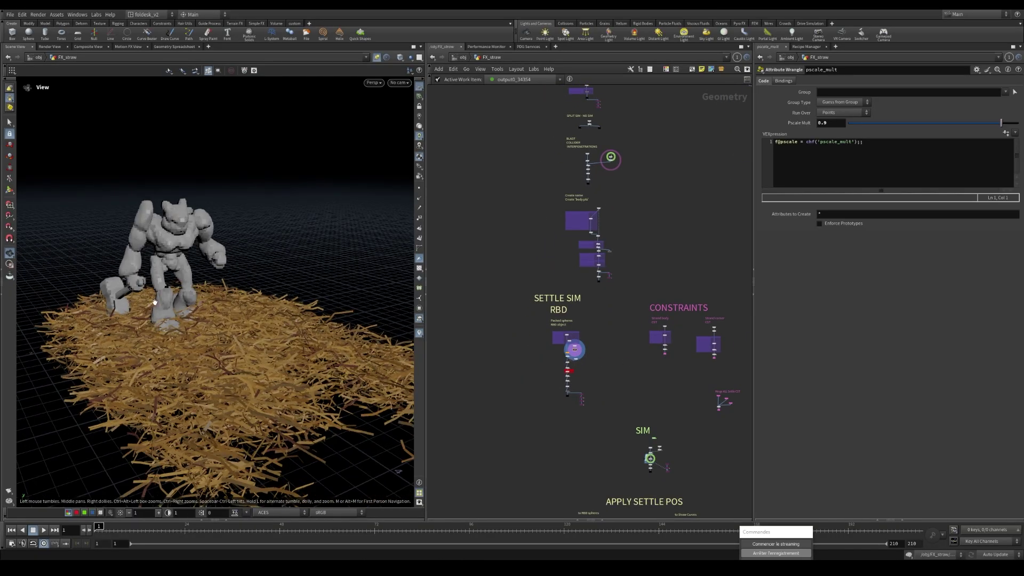
pyautogui.moveTo(154, 302)
pyautogui.mouseDown()
pyautogui.moveTo(224, 304)
pyautogui.moveTo(163, 332)
pyautogui.moveTo(169, 312)
pyautogui.mouseUp()
pyautogui.scroll(10, 566, 359)
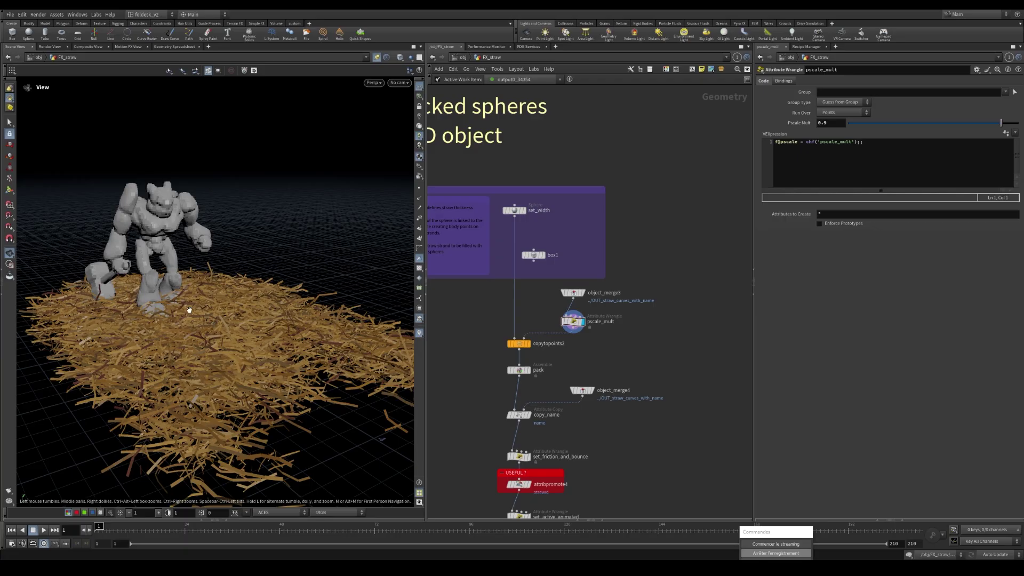
pyautogui.moveTo(140, 223); pyautogui.dragTo(168, 240)
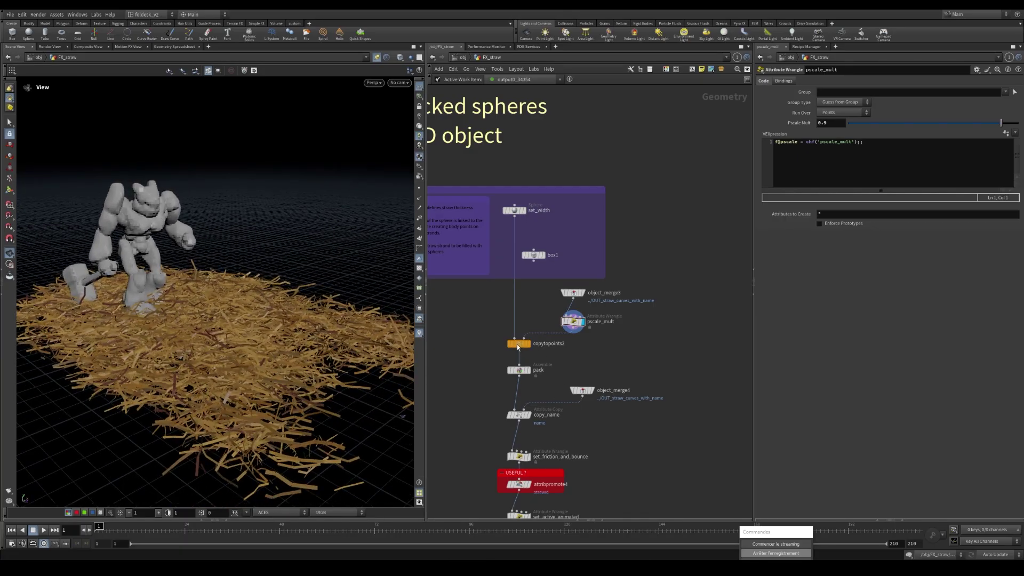
# Display copytopoints2 and inspect the spheres copied along the straws at the pile's edge.
pyautogui.click(517, 344)
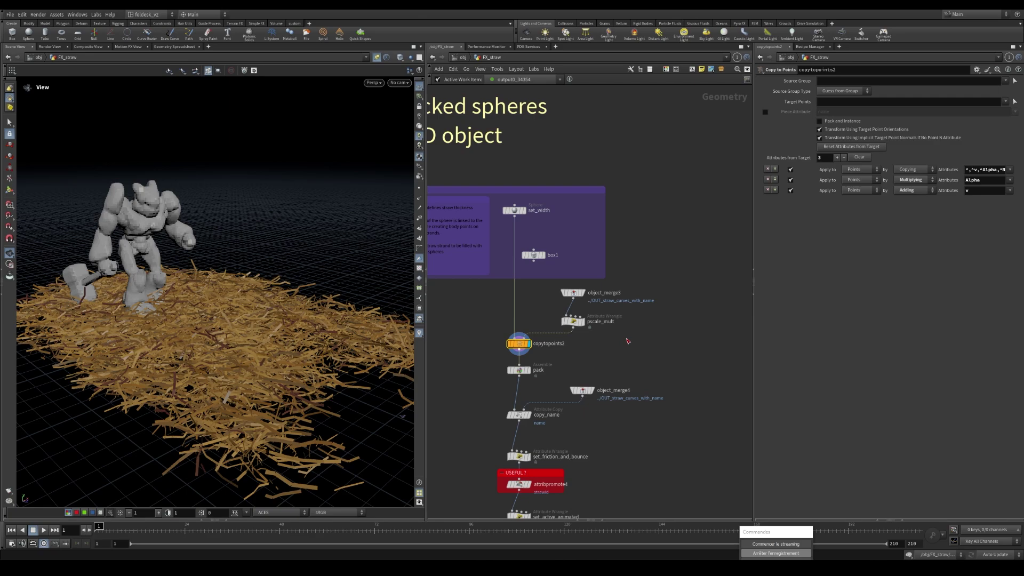
pyautogui.scroll(1, 628, 342)
pyautogui.scroll(-1, 627, 341)
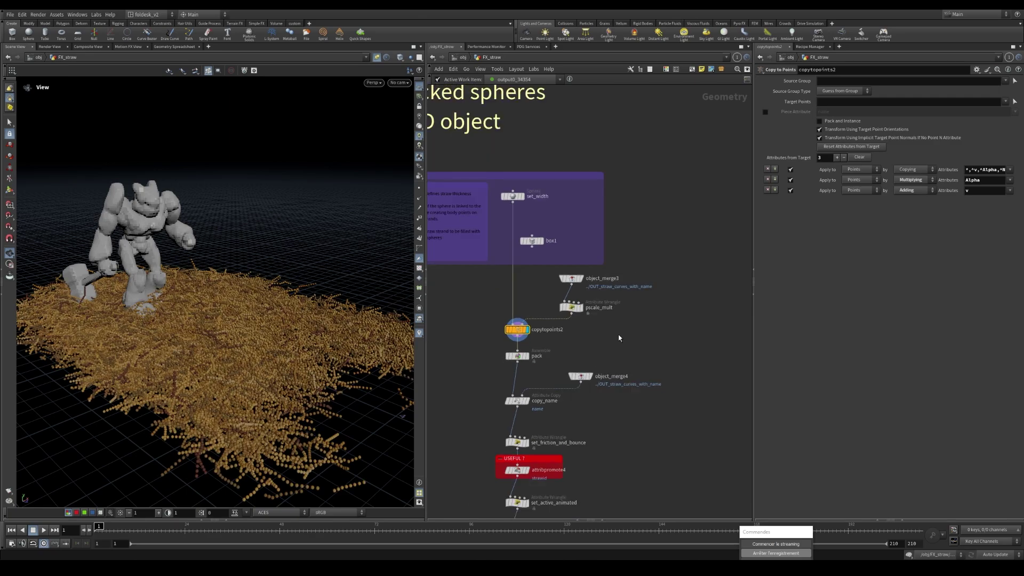
pyautogui.moveTo(192, 344); pyautogui.dragTo(258, 399)
pyautogui.moveTo(258, 399); pyautogui.dragTo(313, 373, button='right')
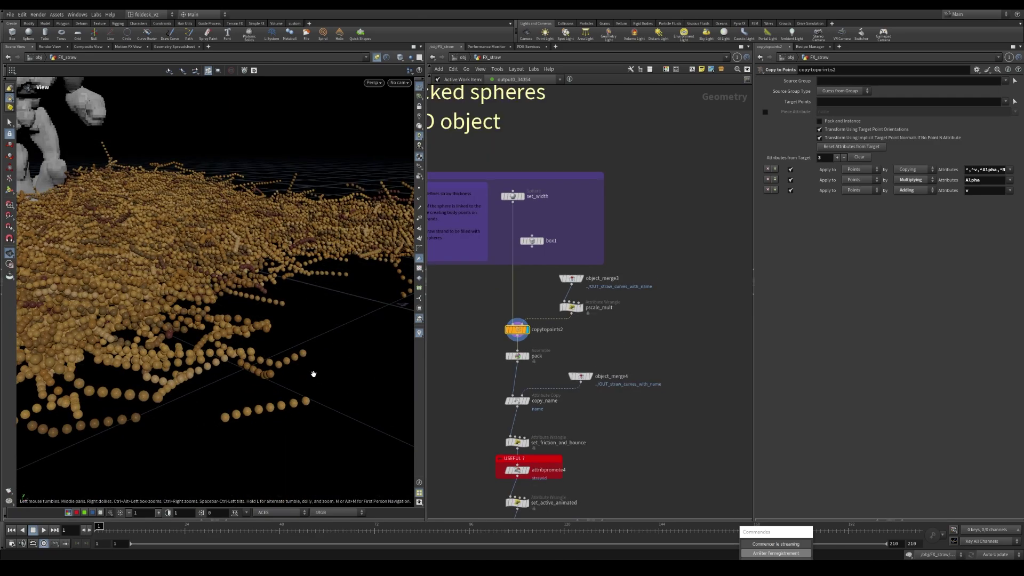
pyautogui.scroll(1, 570, 315)
# Open the pscale_mult wrangle's parameters and examine the sphere size and spacing along single straws, close up and over the whole pile.
pyautogui.click(571, 308)
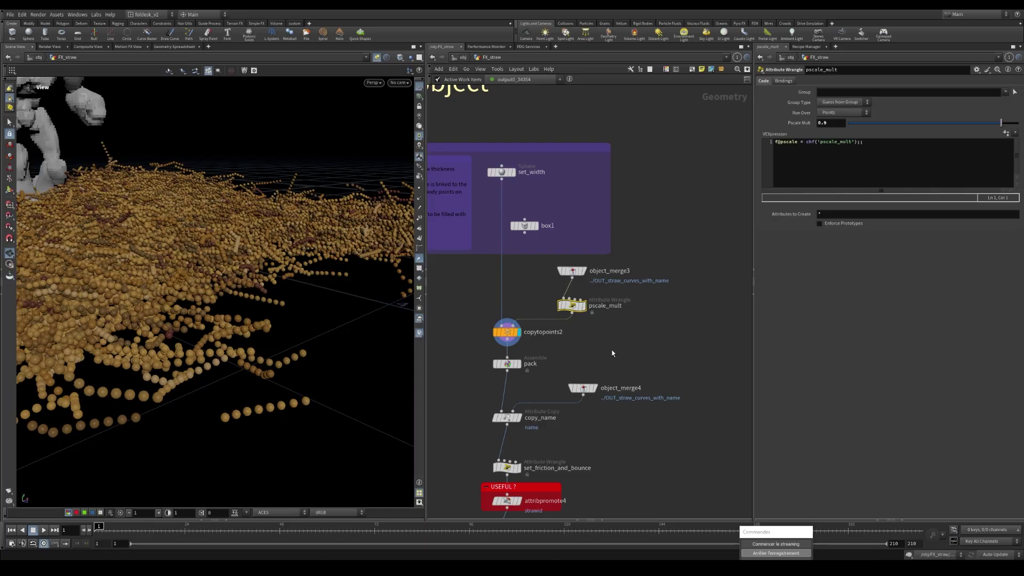
pyautogui.scroll(-1, 612, 353)
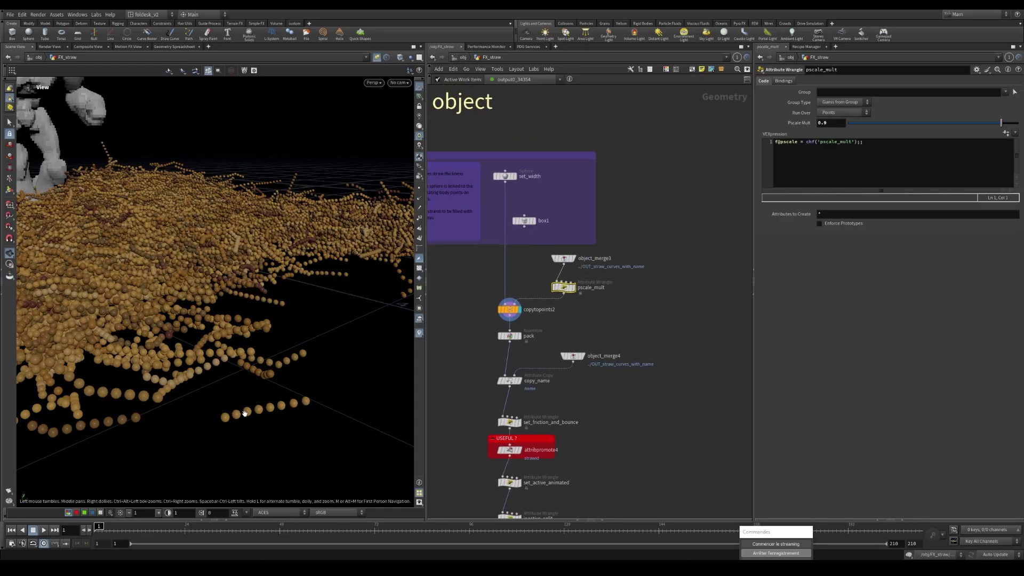
pyautogui.moveTo(245, 413)
pyautogui.mouseDown()
pyautogui.moveTo(215, 400)
pyautogui.moveTo(260, 408)
pyautogui.moveTo(247, 420)
pyautogui.moveTo(275, 434)
pyautogui.moveTo(256, 406)
pyautogui.moveTo(272, 387)
pyautogui.moveTo(263, 406)
pyautogui.mouseUp()
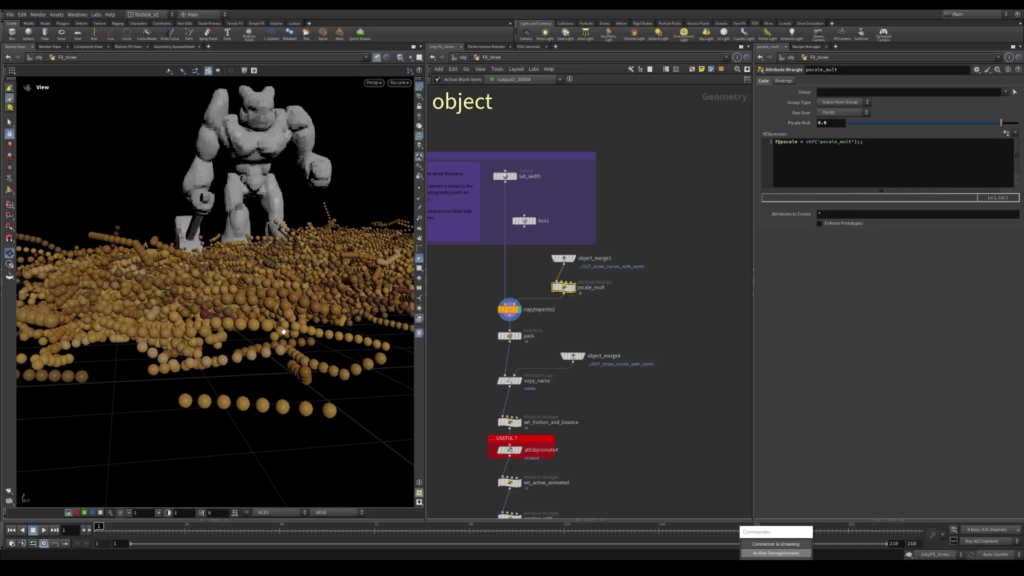
pyautogui.moveTo(182, 303); pyautogui.dragTo(208, 329)
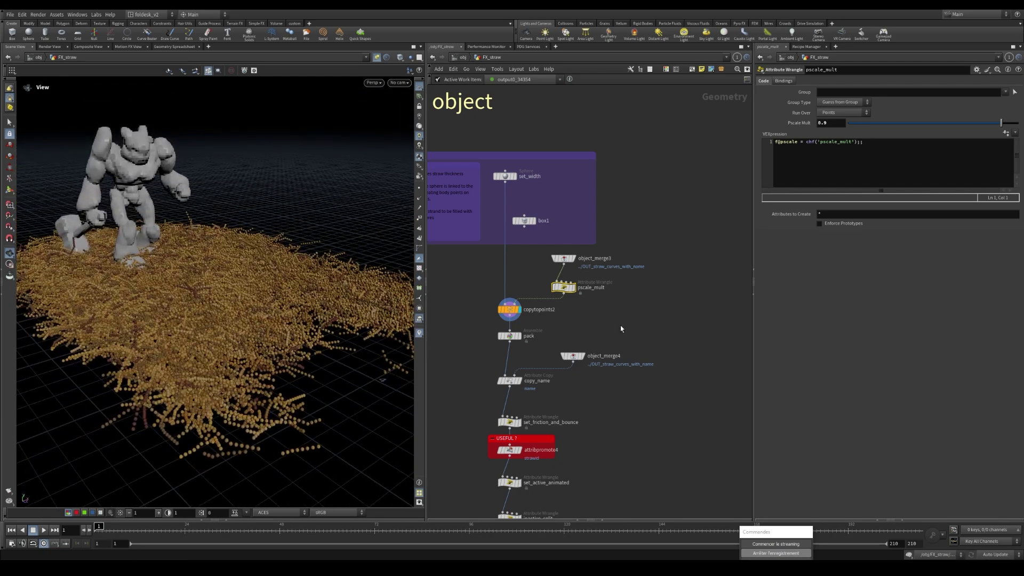
# Display the pack Assemble node and review its packed primitives and packed fragments options.
pyautogui.scroll(-2, 624, 288)
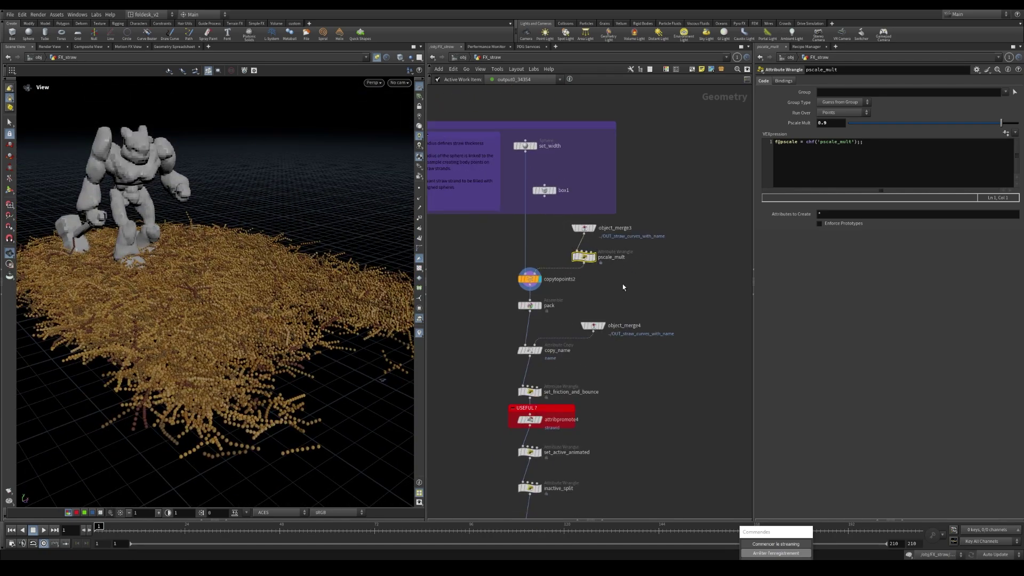
pyautogui.moveTo(599, 280); pyautogui.dragTo(578, 267, button='middle')
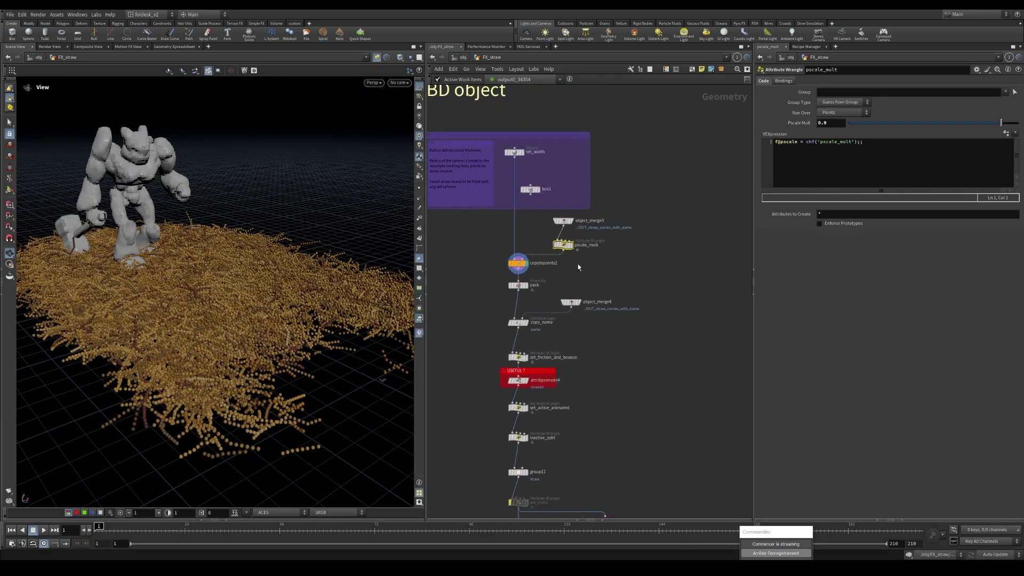
pyautogui.click(517, 286)
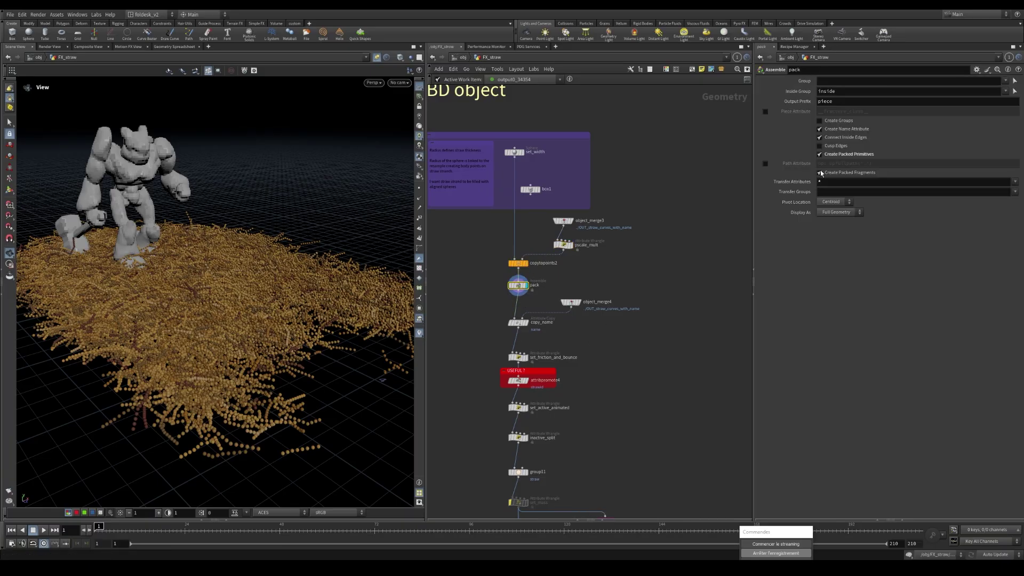
pyautogui.moveTo(573, 247); pyautogui.dragTo(567, 229, button='middle')
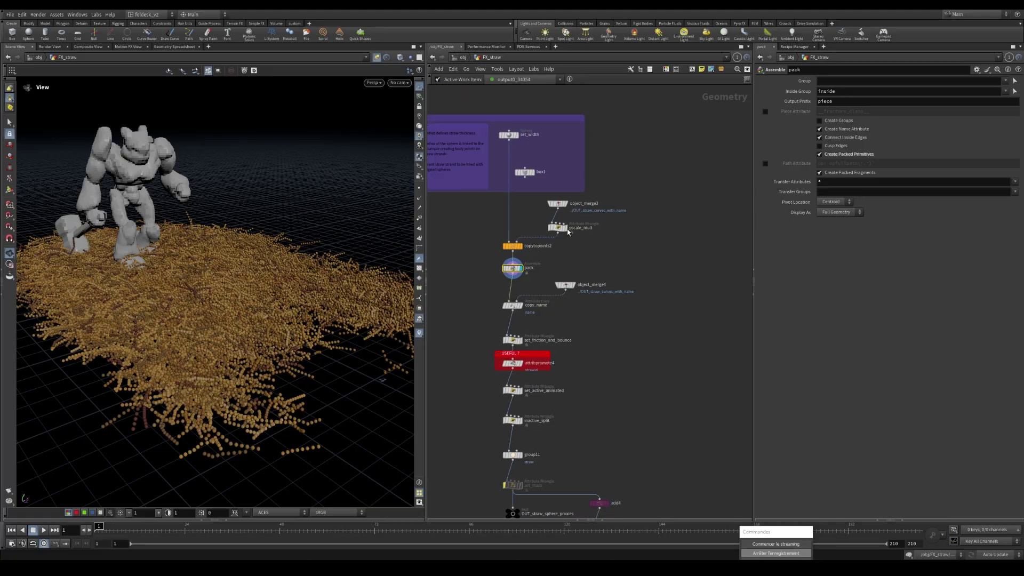
pyautogui.scroll(-2, 592, 256)
pyautogui.scroll(2, 558, 278)
pyautogui.scroll(2, 529, 258)
pyautogui.moveTo(266, 356); pyautogui.dragTo(257, 342, button='middle')
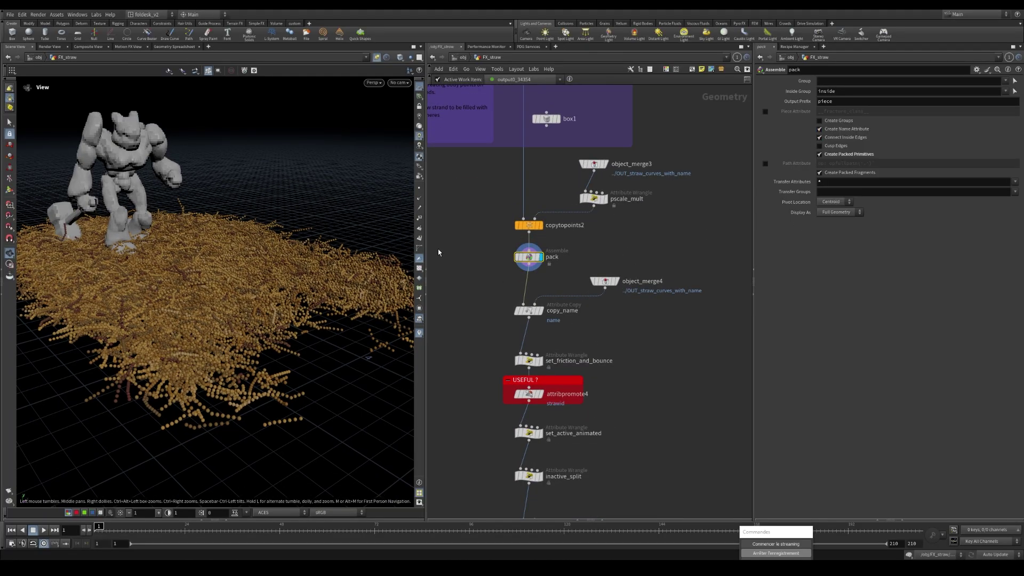
# Display the copy_name Attribute Copy node and check its point and primitive attributes in the node info, then close the info window.
pyautogui.scroll(1, 510, 316)
pyautogui.click(548, 310)
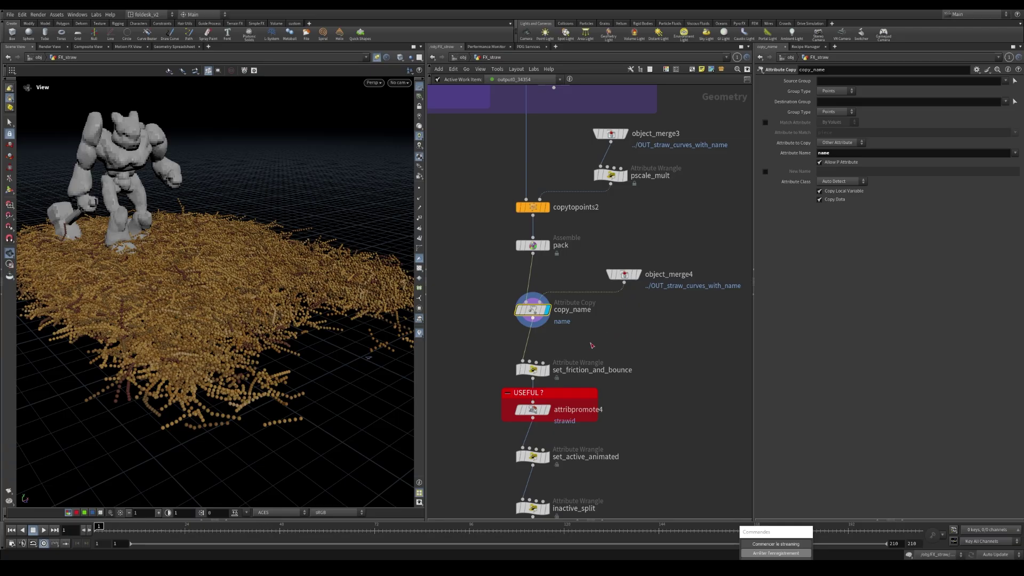
pyautogui.scroll(-2, 512, 304)
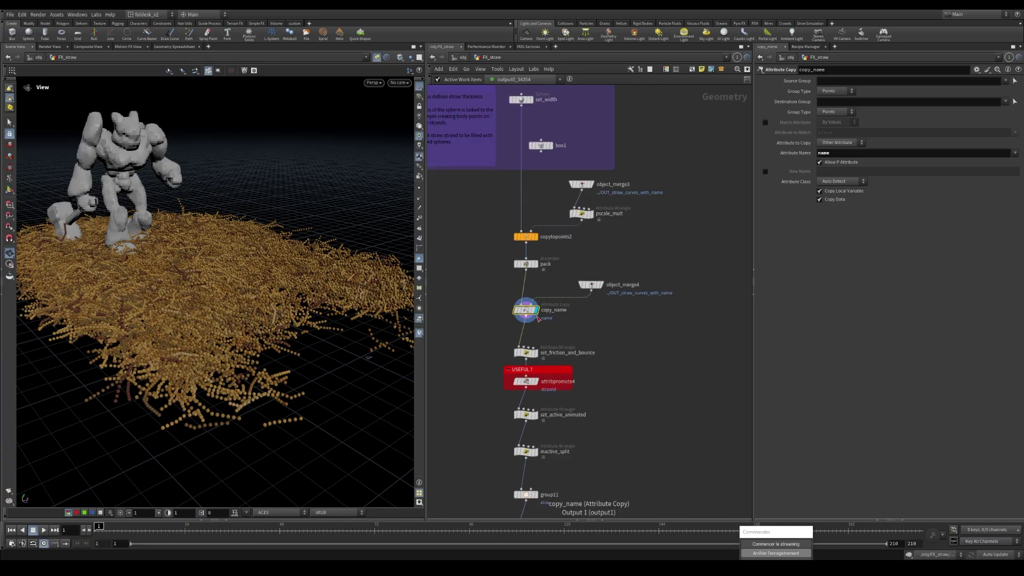
pyautogui.scroll(1, 534, 308)
pyautogui.click(501, 309)
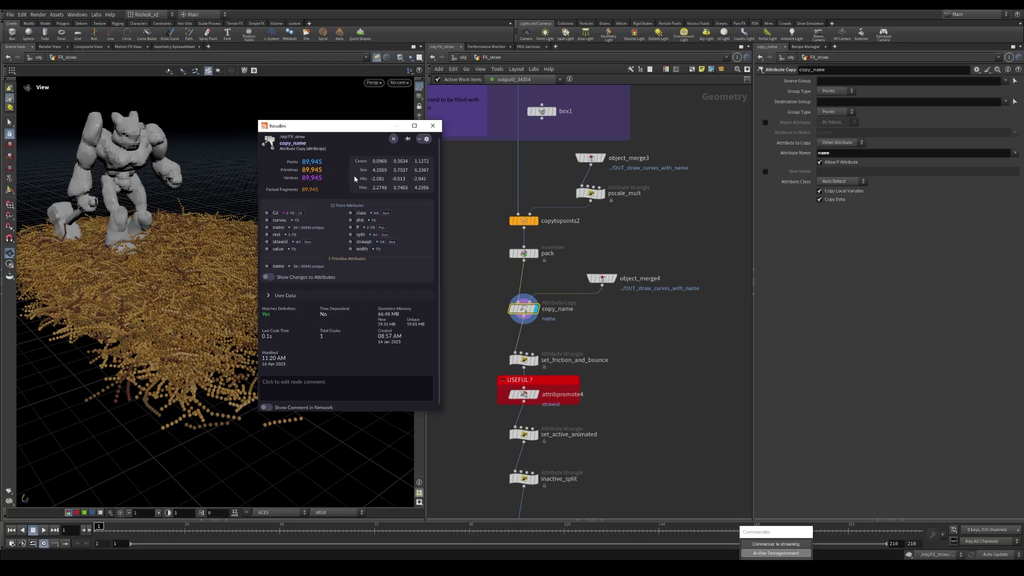
pyautogui.click(432, 126)
# Check the Transfer Attributes setting of the pack node, then deselect the node.
pyautogui.click(523, 253)
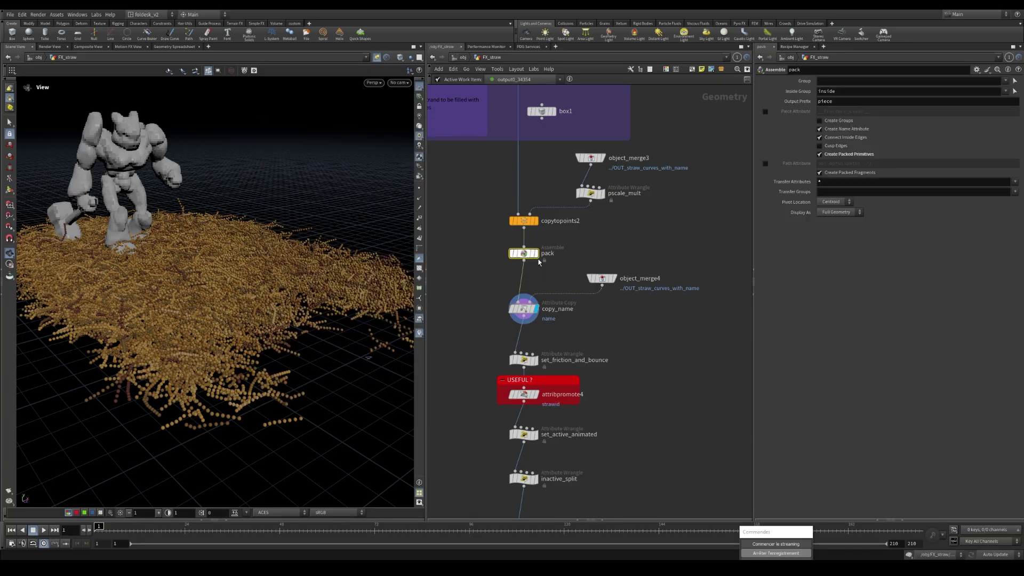
pyautogui.click(827, 181)
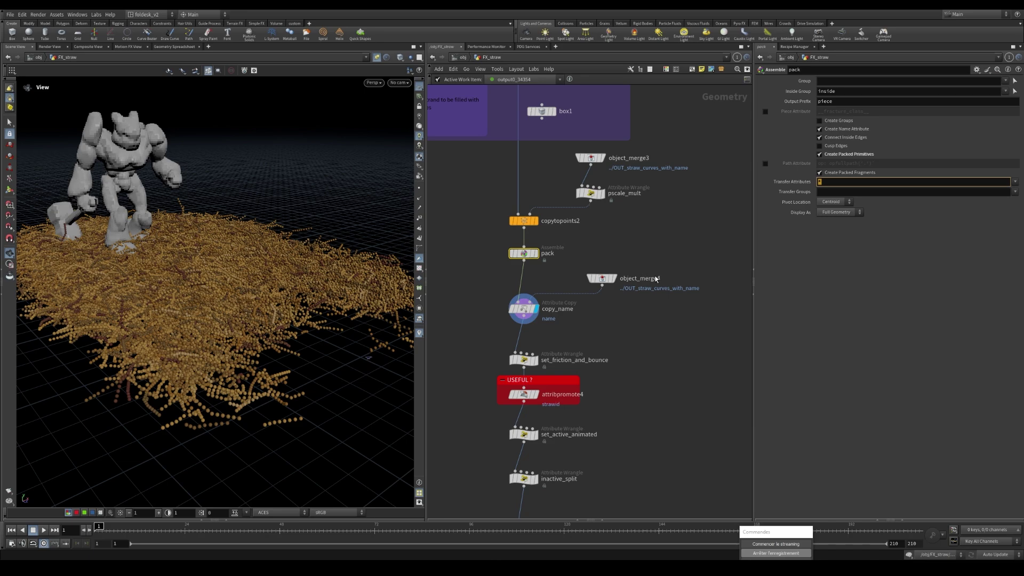
pyautogui.click(694, 351)
pyautogui.scroll(-3, 660, 368)
pyautogui.moveTo(588, 381); pyautogui.dragTo(535, 325, button='middle')
pyautogui.scroll(3, 535, 325)
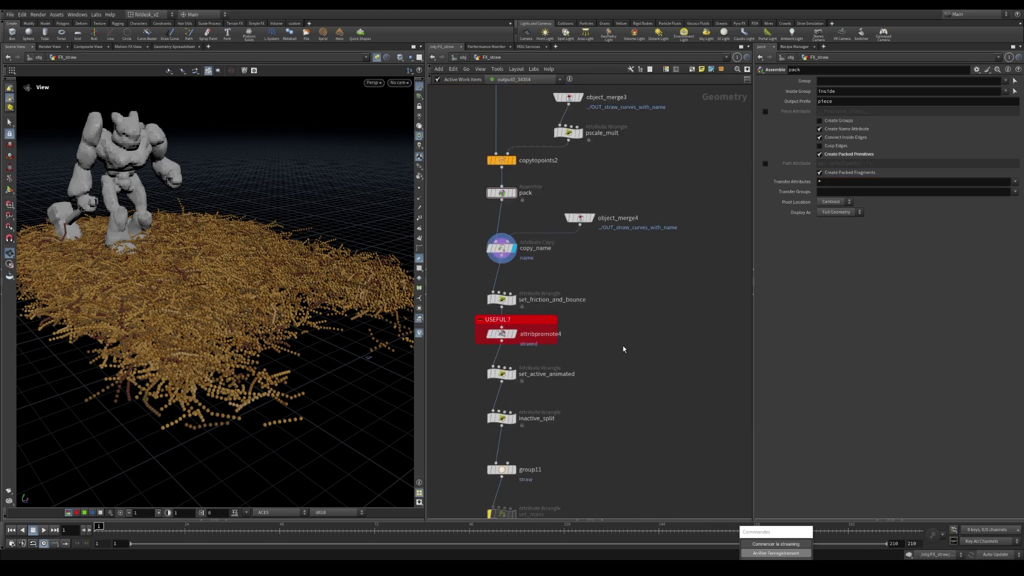
# Display set_friction_and_bounce and review its Friction and Bounce parameters and the VEX code that assigns them.
pyautogui.scroll(2, 608, 344)
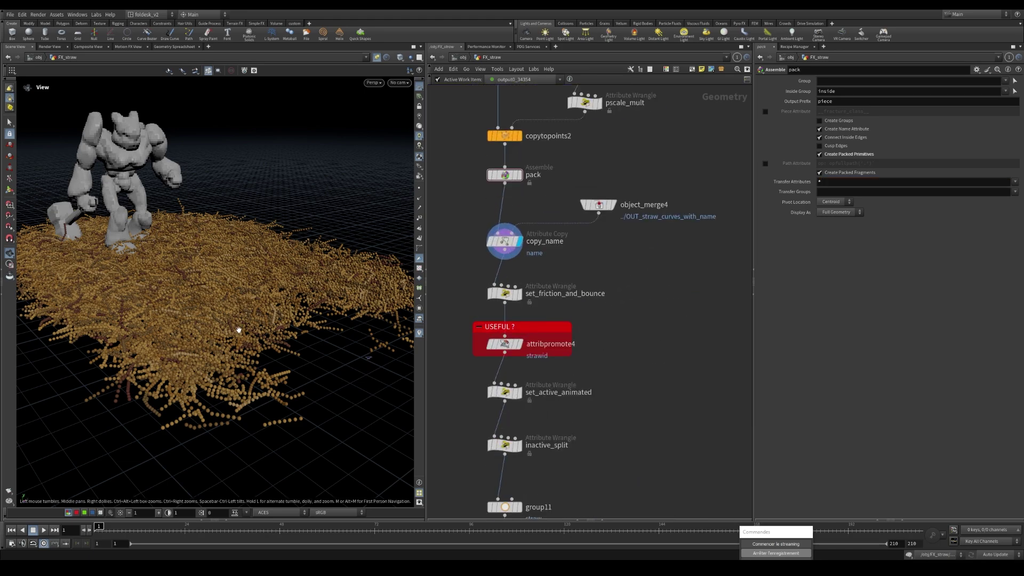
pyautogui.moveTo(239, 329); pyautogui.dragTo(253, 328)
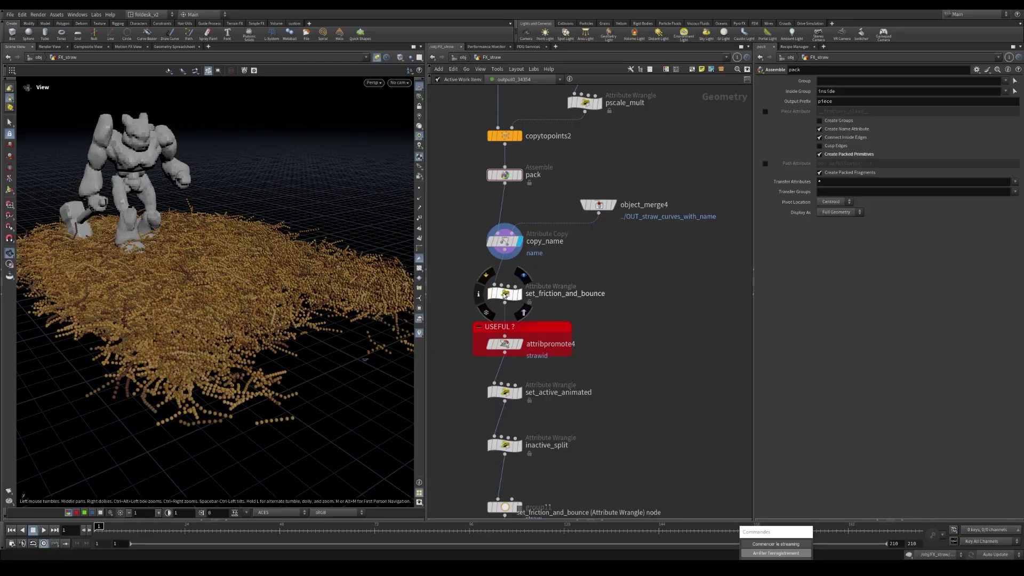
pyautogui.click(504, 295)
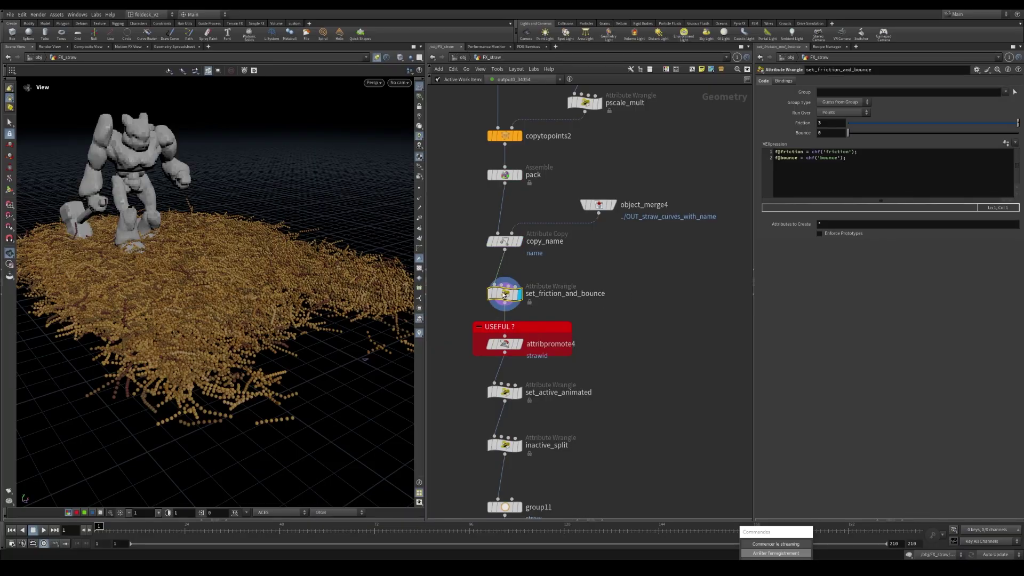
pyautogui.scroll(-2, 525, 272)
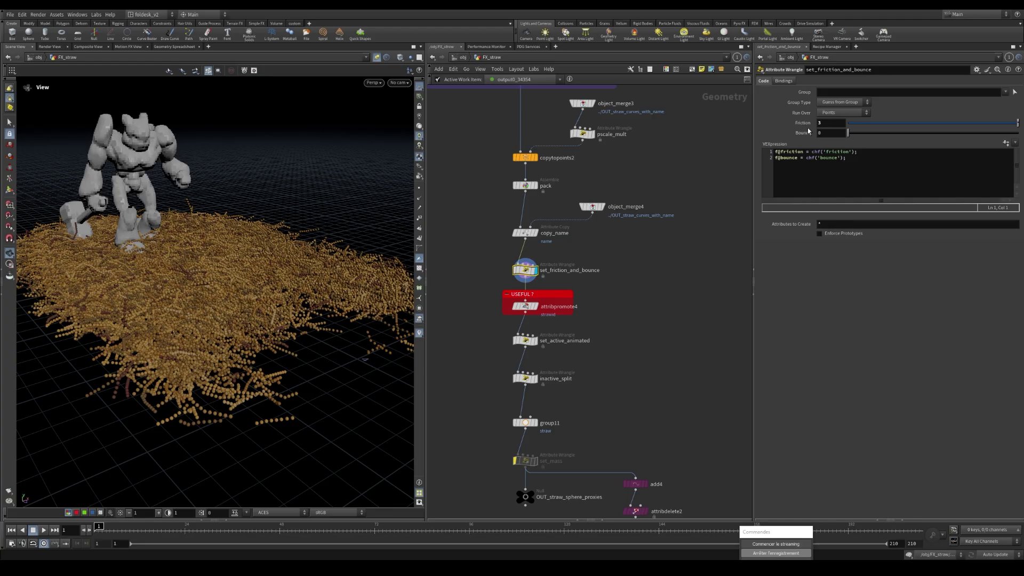
pyautogui.moveTo(828, 123); pyautogui.dragTo(774, 162)
pyautogui.scroll(2, 617, 290)
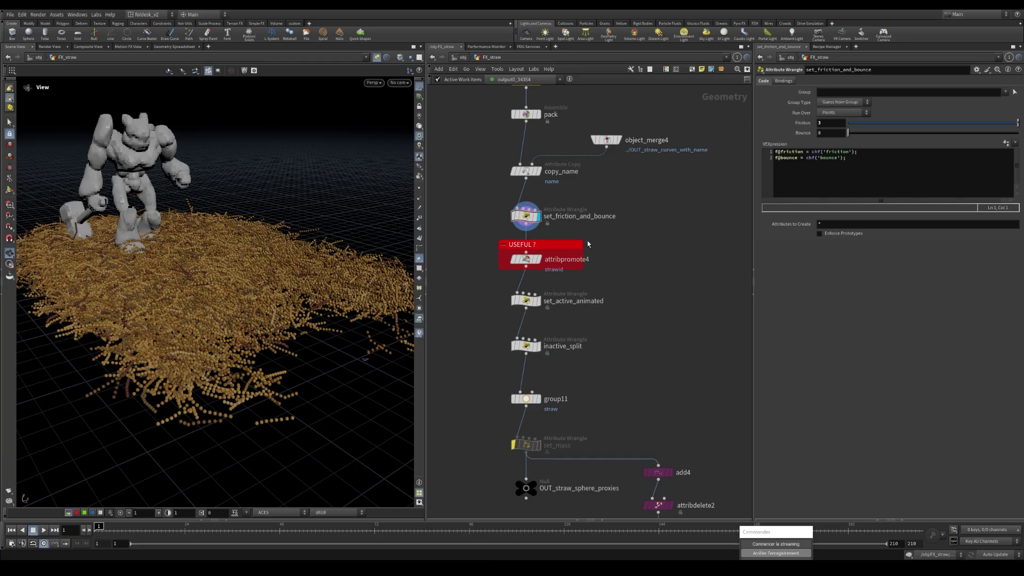
# Display attribpromote4 in the "USEFUL ?" box and review its strawid promotion settings.
pyautogui.moveTo(194, 286)
pyautogui.mouseDown()
pyautogui.moveTo(153, 304)
pyautogui.moveTo(198, 277)
pyautogui.mouseUp()
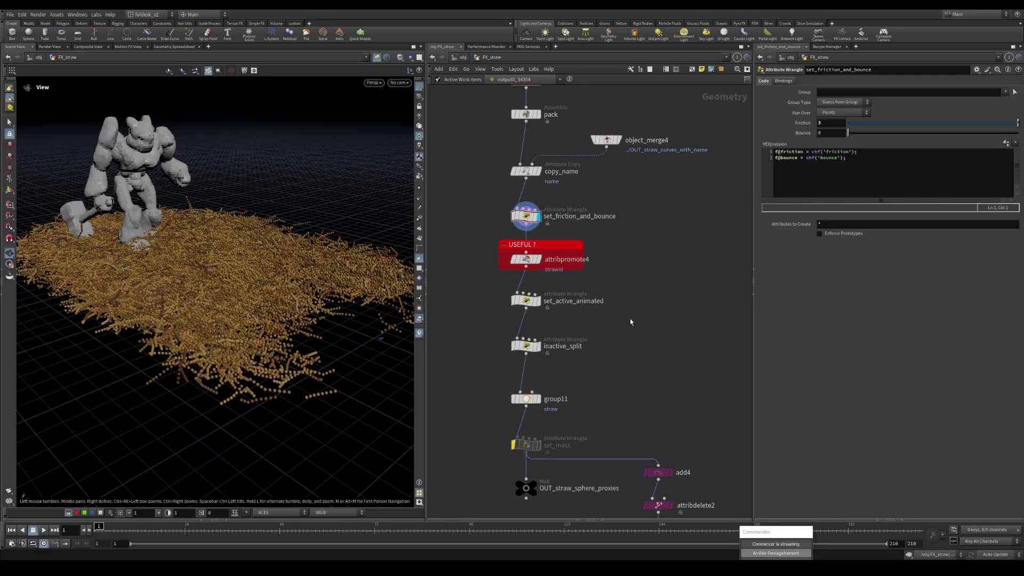
pyautogui.click(533, 261)
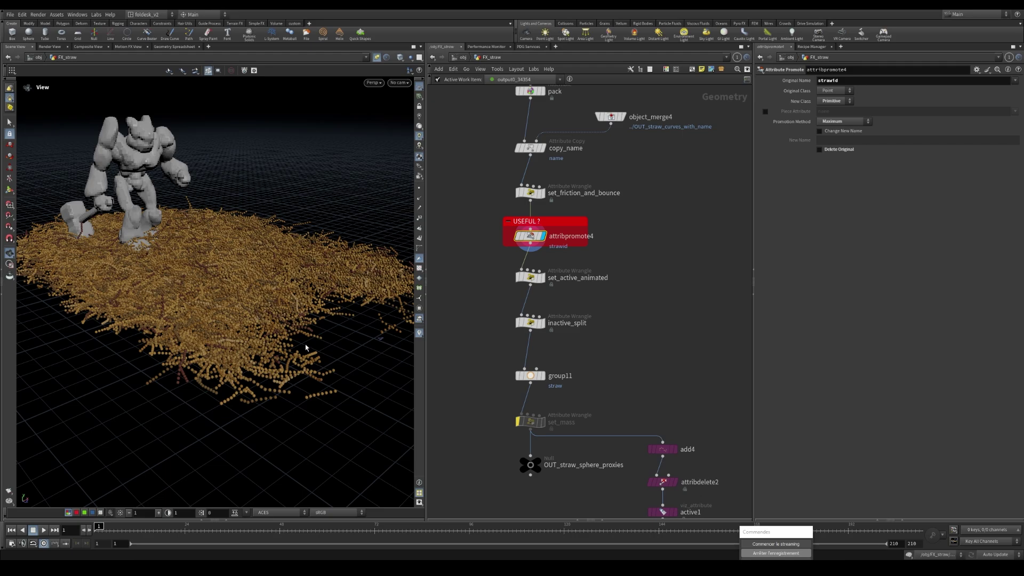
pyautogui.moveTo(232, 309); pyautogui.dragTo(263, 293)
pyautogui.moveTo(263, 292); pyautogui.dragTo(213, 308, button='middle')
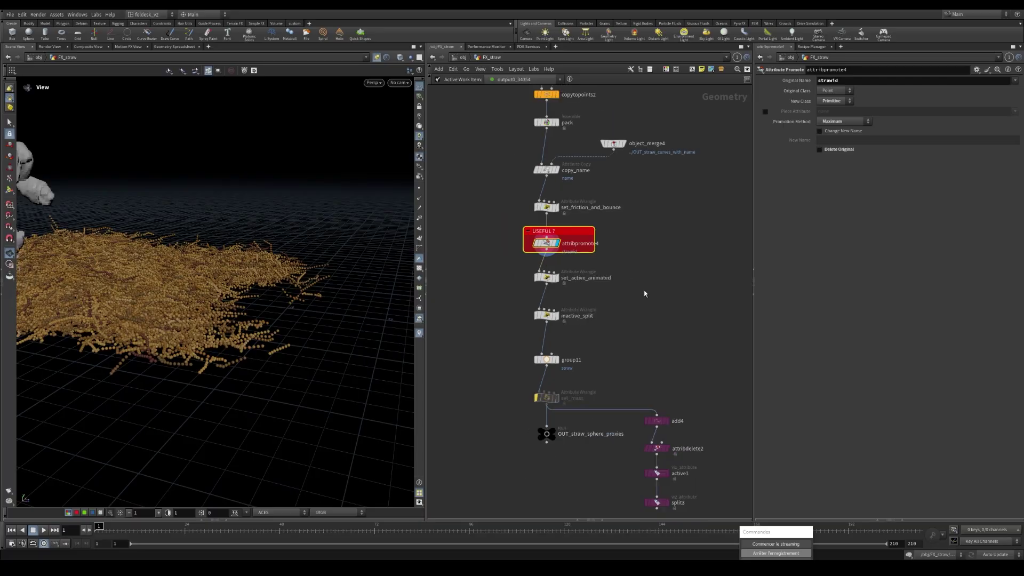
# Display set_active_animated and review the VEX lines that assign the active and animated attributes.
pyautogui.click(552, 261)
pyautogui.press('r')
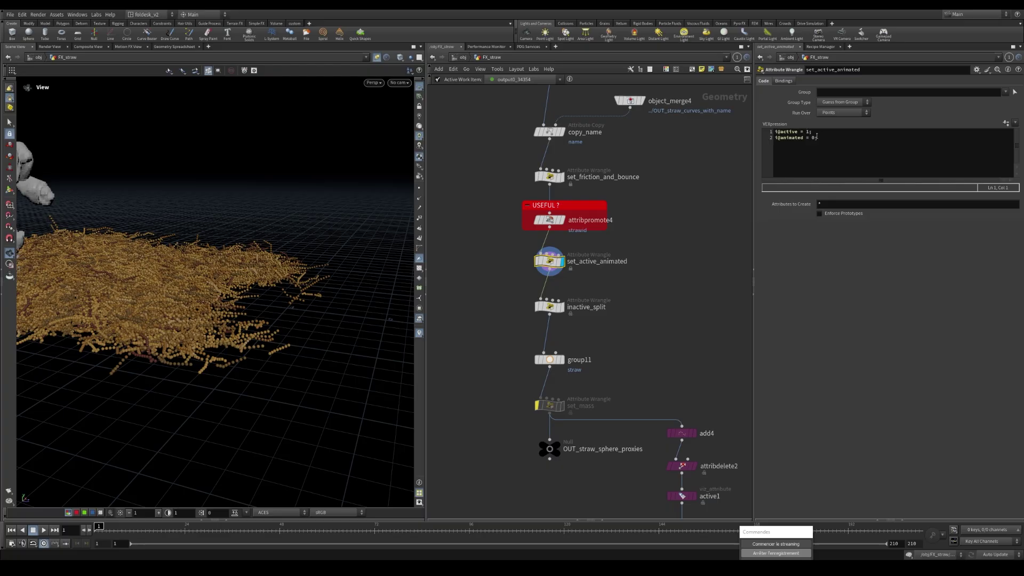
pyautogui.moveTo(809, 131); pyautogui.dragTo(759, 133)
pyautogui.moveTo(832, 137); pyautogui.dragTo(775, 137)
pyautogui.scroll(-2, 689, 275)
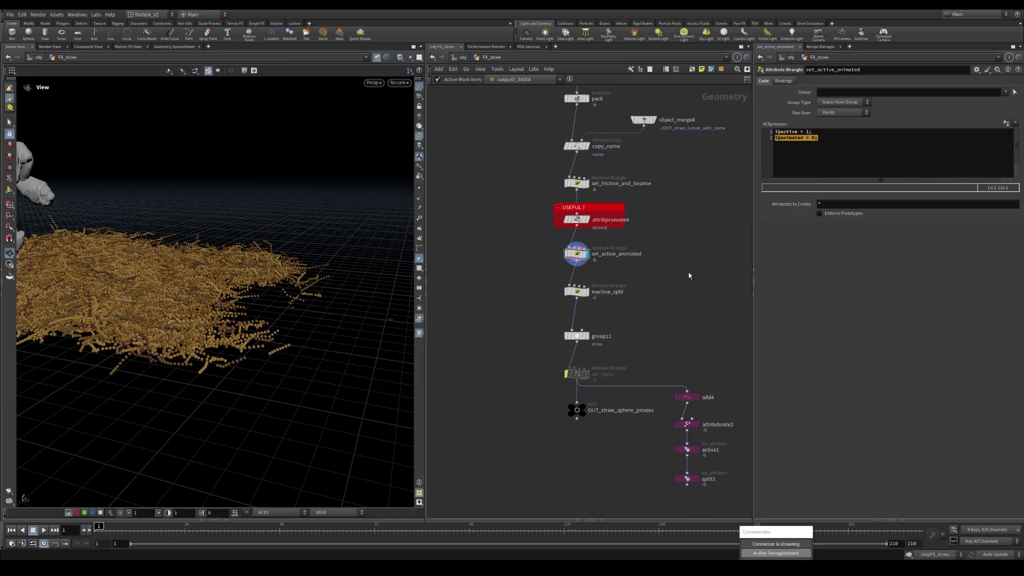
pyautogui.click(828, 136)
# Display inactive_split and review its VEX condition that sets active from the split attribute.
pyautogui.moveTo(201, 286); pyautogui.dragTo(218, 303)
pyautogui.scroll(-2, 590, 275)
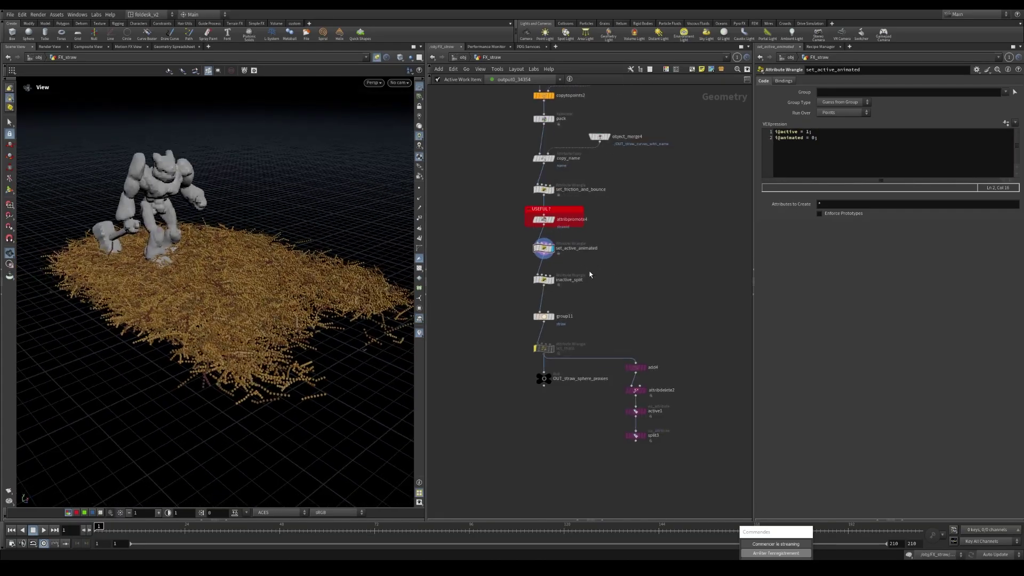
pyautogui.scroll(2, 615, 309)
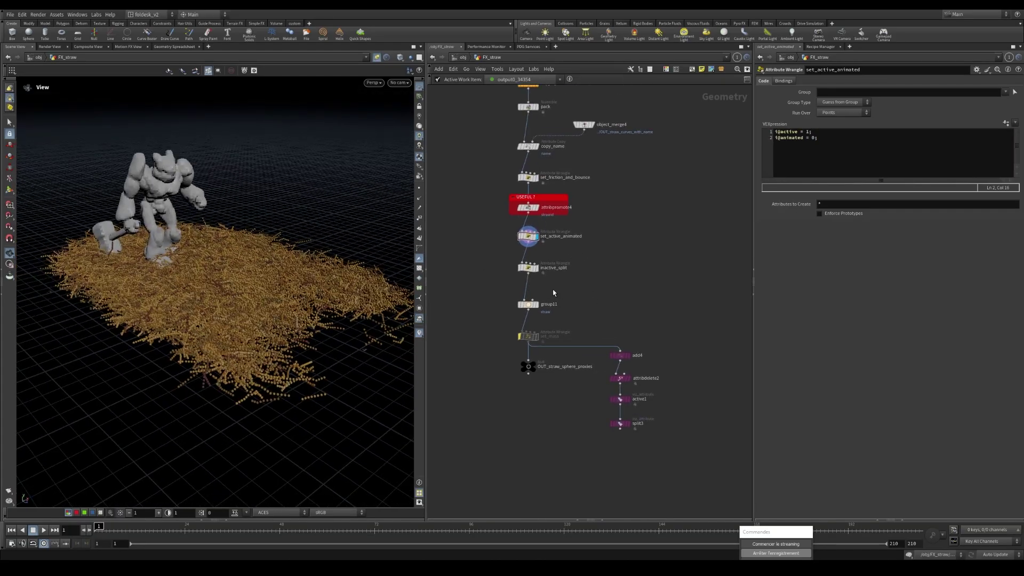
pyautogui.click(529, 270)
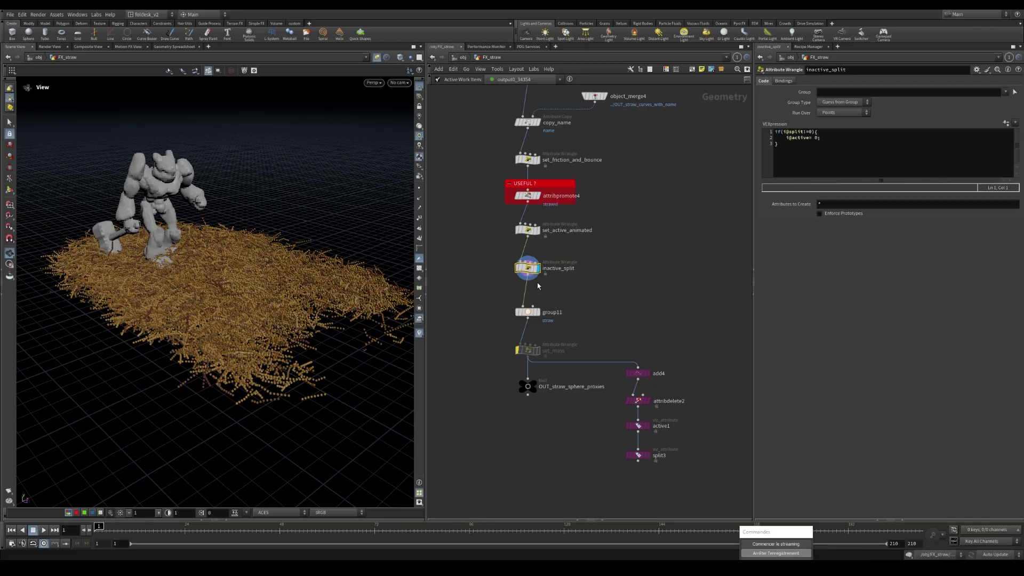
pyautogui.moveTo(547, 300); pyautogui.dragTo(525, 293, button='middle')
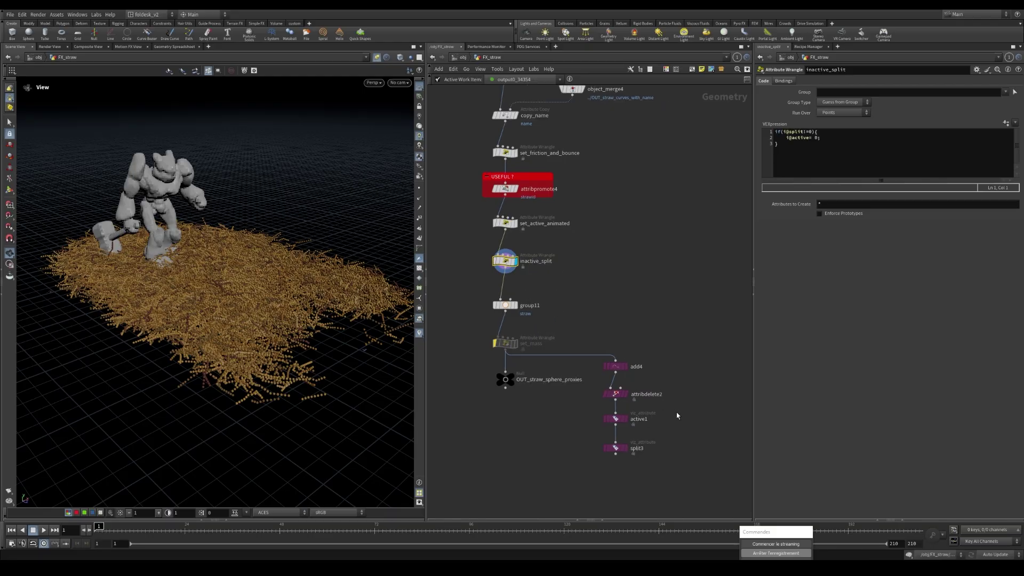
# Display the active1 attribute visualizer and examine the active and inactive straw proxies around the character.
pyautogui.scroll(4, 618, 400)
pyautogui.click(610, 390)
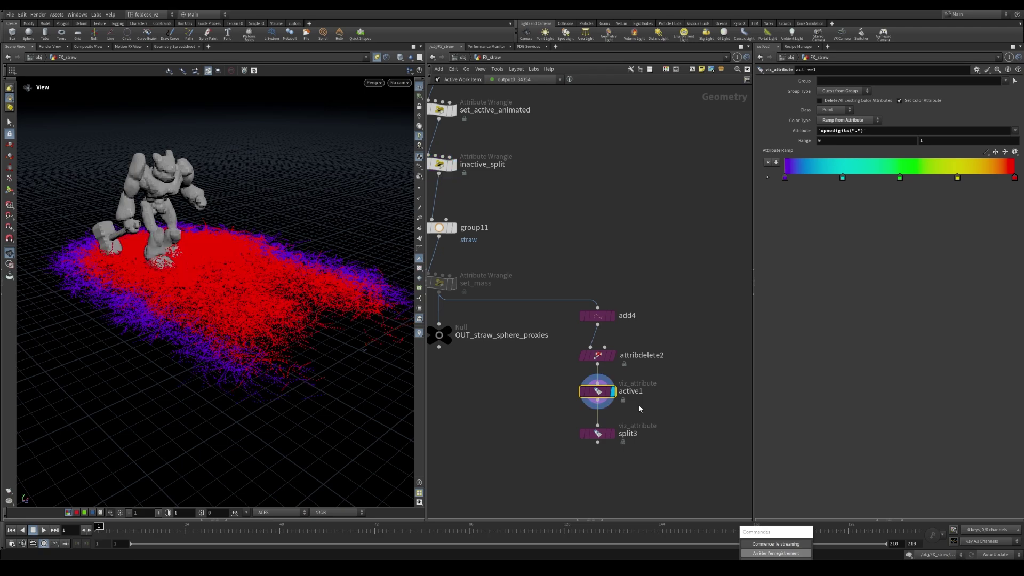
pyautogui.moveTo(224, 329); pyautogui.dragTo(158, 309)
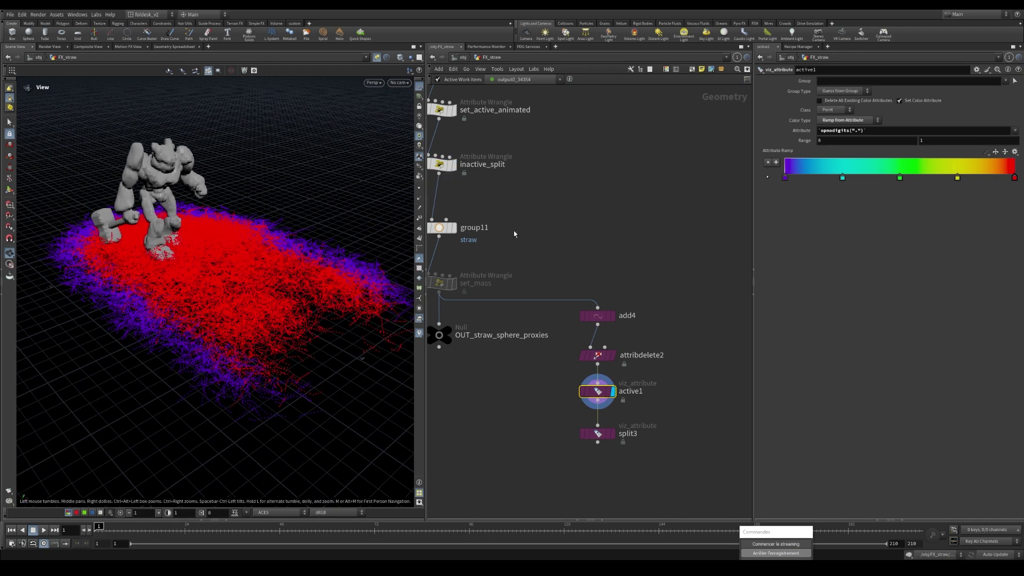
pyautogui.scroll(-2, 507, 234)
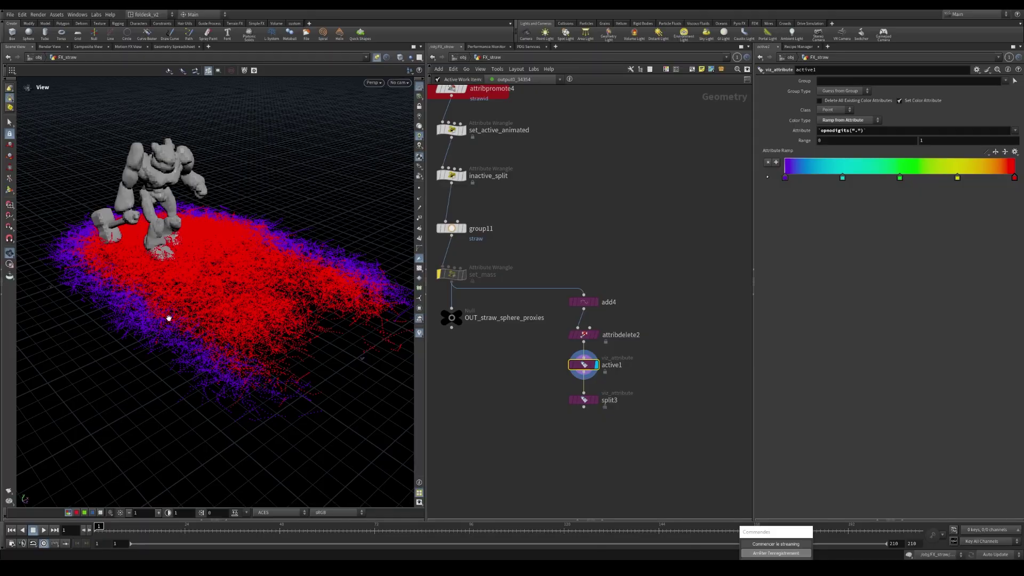
pyautogui.moveTo(169, 318); pyautogui.dragTo(127, 312)
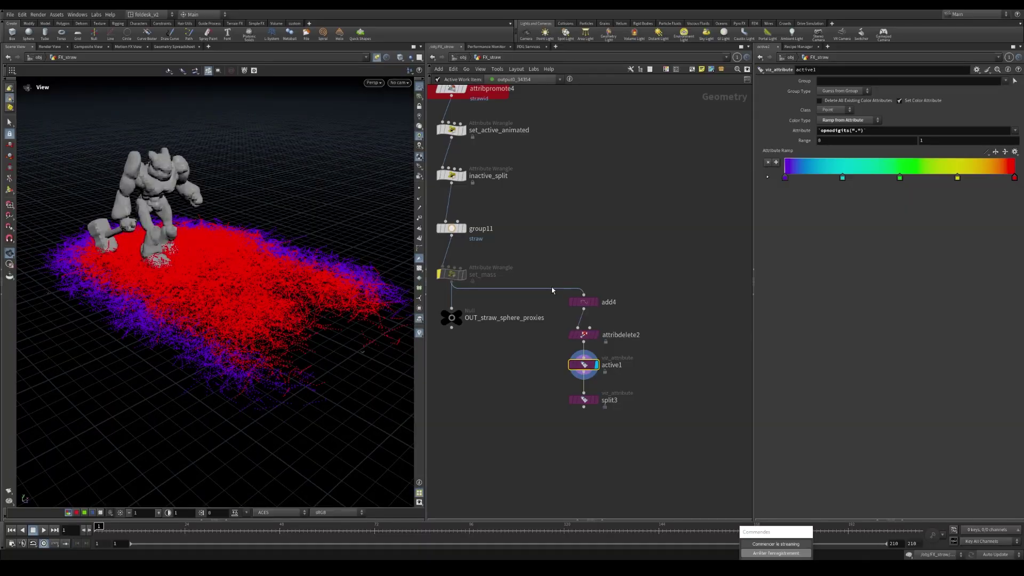
# Template OUT_straw_scatter_No_Sim in the SPLIT SIM - NO SIM section to overlay it on the active visualization.
pyautogui.scroll(-5, 551, 287)
pyautogui.moveTo(549, 160); pyautogui.dragTo(587, 426, button='middle')
pyautogui.scroll(3, 587, 210)
pyautogui.moveTo(588, 209); pyautogui.dragTo(612, 389, button='middle')
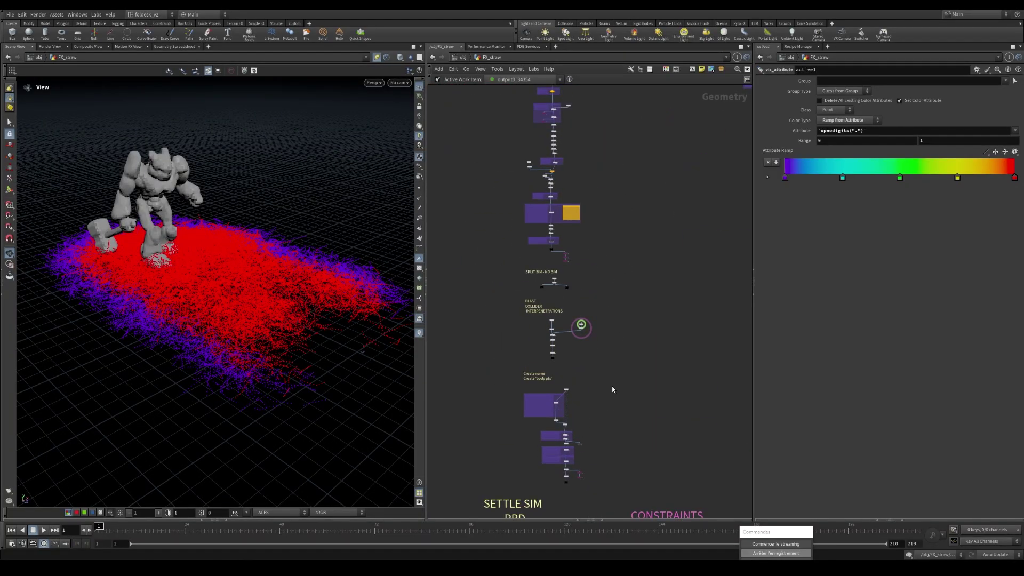
pyautogui.scroll(10, 545, 283)
pyautogui.click(559, 279)
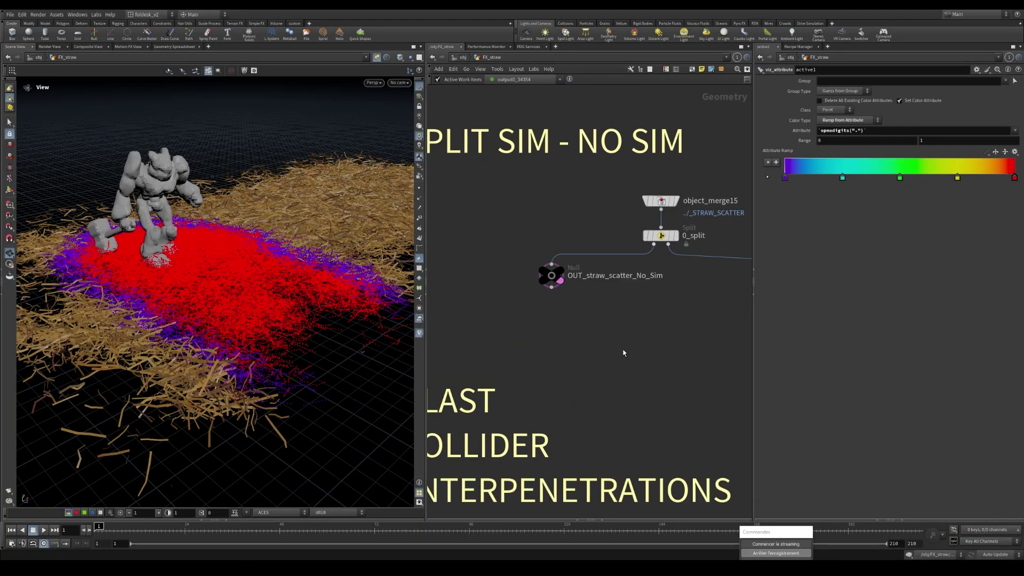
# Examine how the inactive border proxies meet the non-simulated straw around the character.
pyautogui.moveTo(181, 333); pyautogui.dragTo(292, 391)
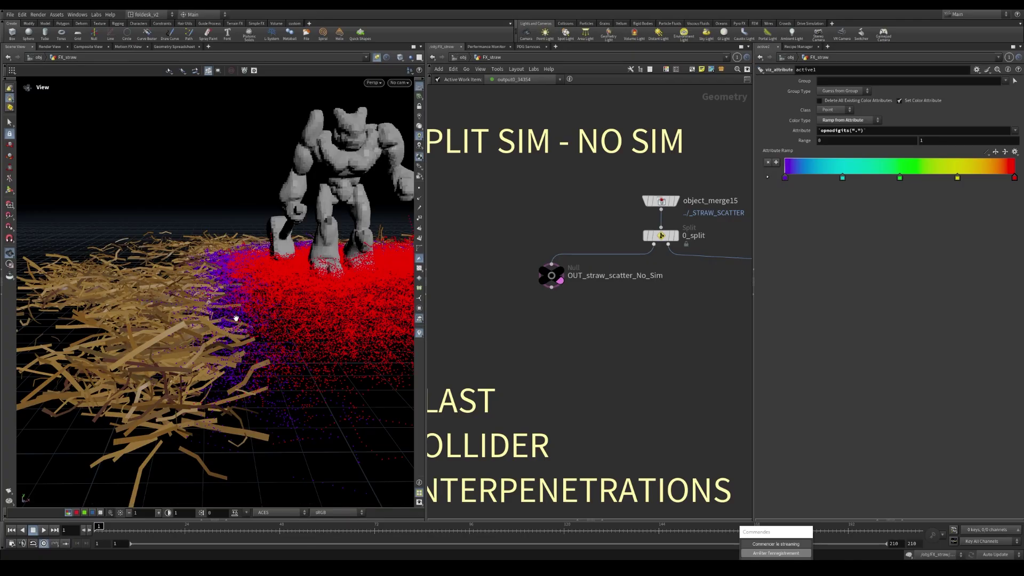
pyautogui.moveTo(246, 325); pyautogui.dragTo(255, 356)
pyautogui.scroll(-6, 255, 356)
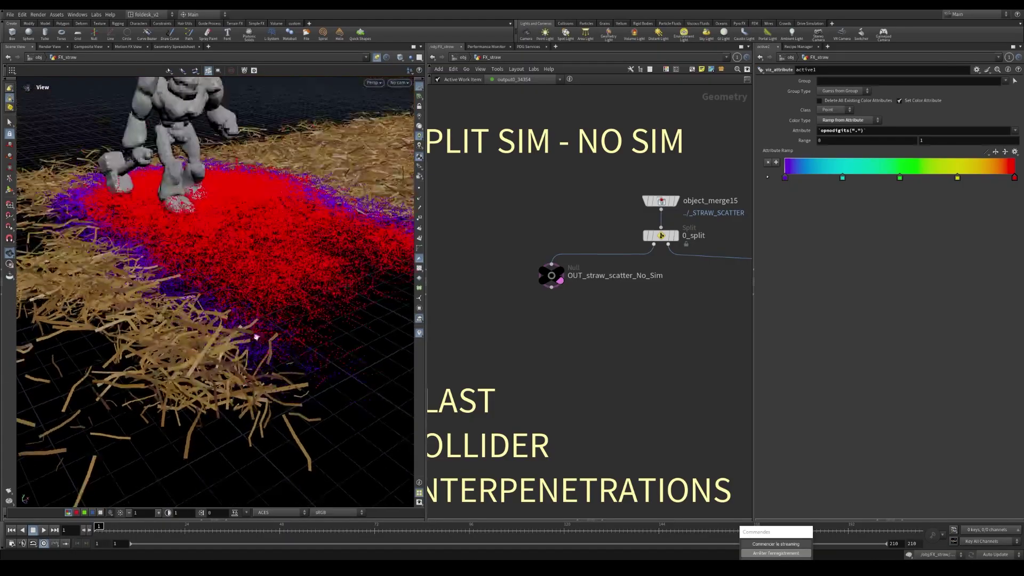
pyautogui.moveTo(275, 268); pyautogui.dragTo(189, 364)
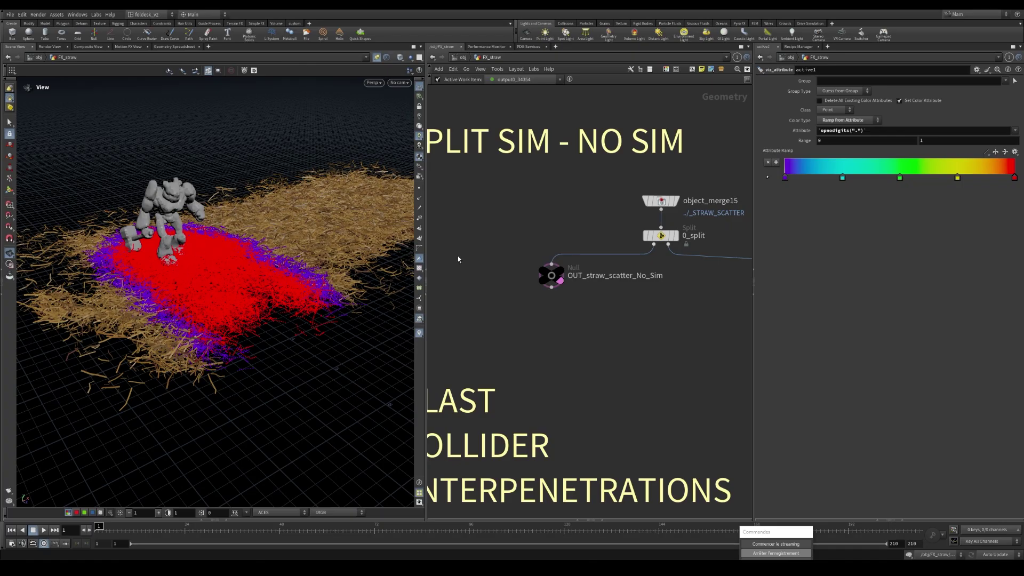
pyautogui.scroll(-10, 532, 317)
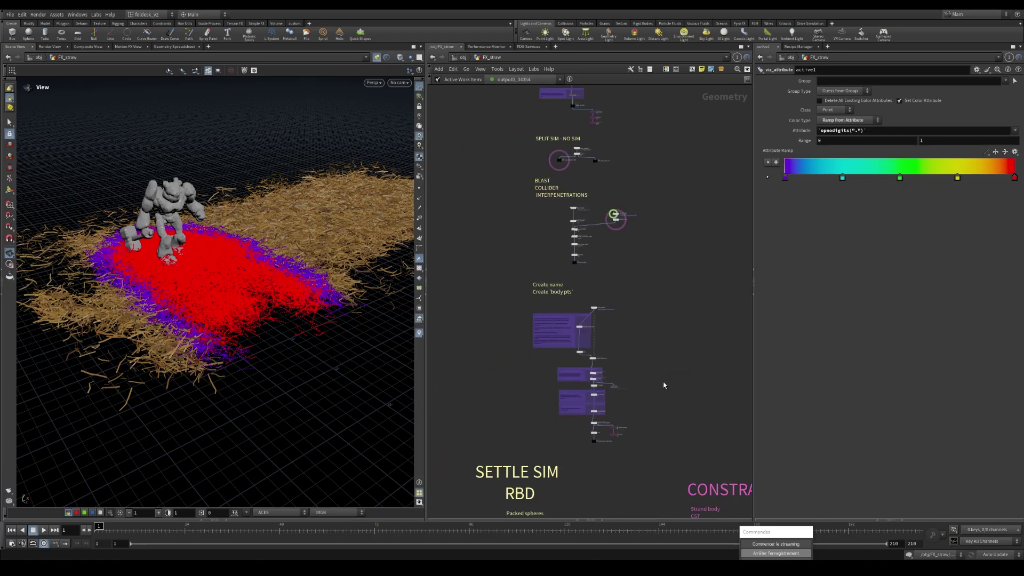
pyautogui.moveTo(624, 380); pyautogui.dragTo(592, 176, button='middle')
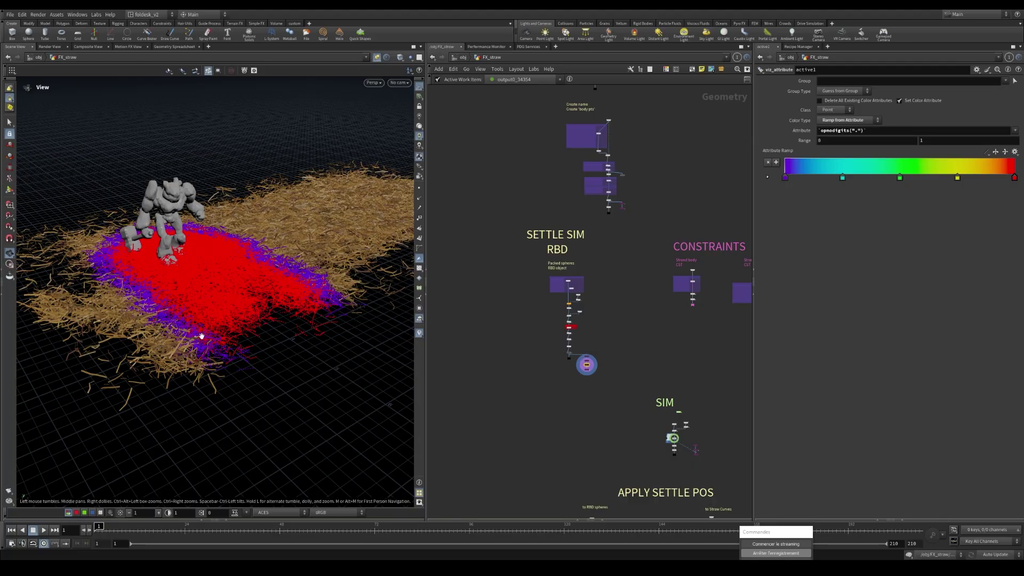
pyautogui.moveTo(201, 336); pyautogui.dragTo(192, 272)
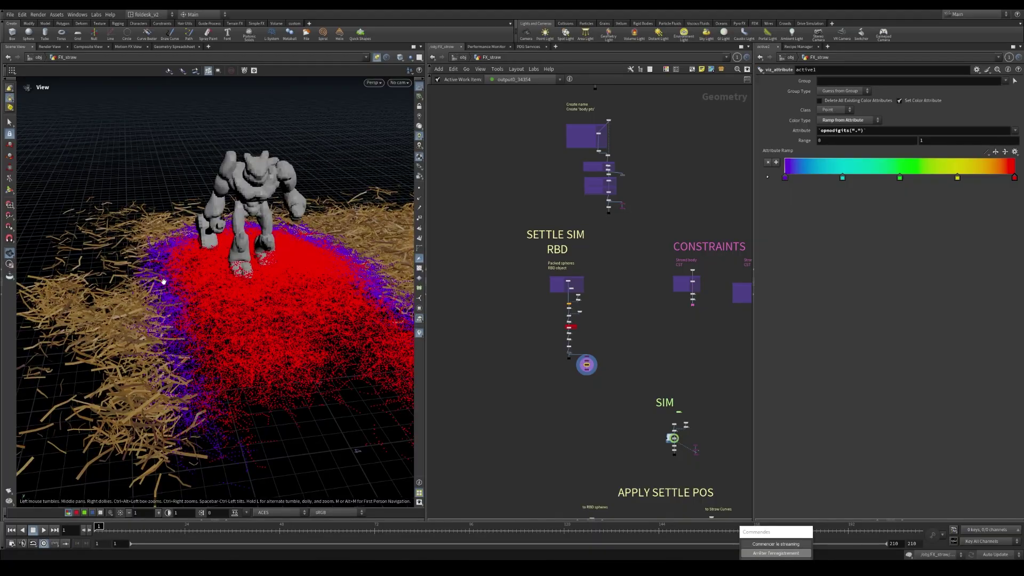
pyautogui.moveTo(243, 421); pyautogui.dragTo(240, 327)
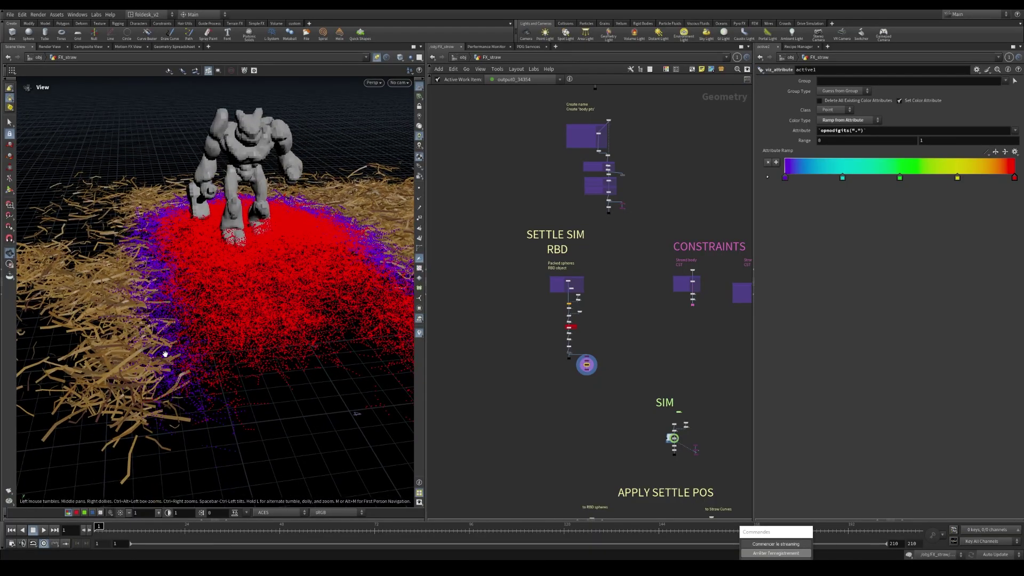
pyautogui.moveTo(192, 346); pyautogui.dragTo(225, 354)
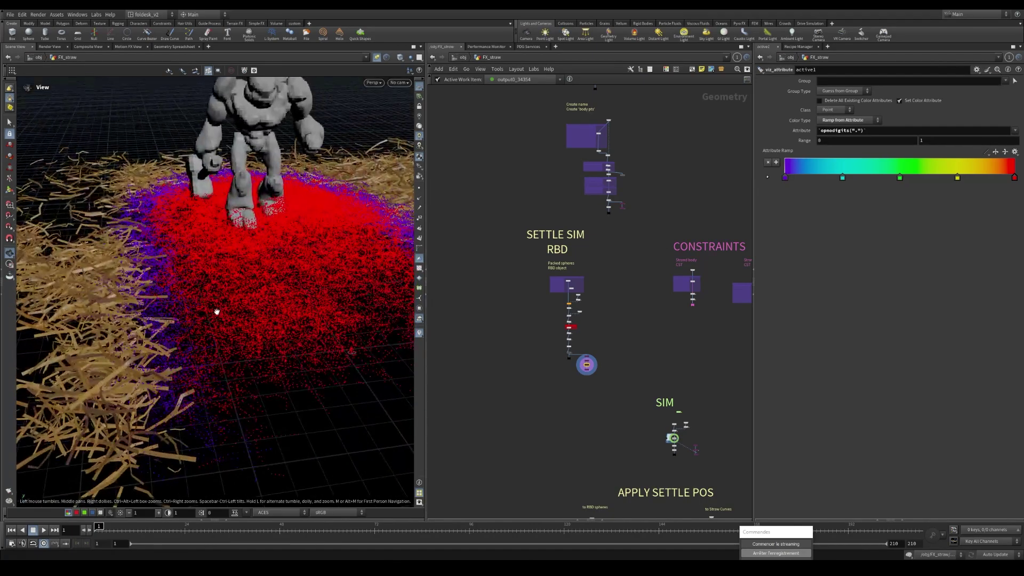
pyautogui.scroll(-2, 586, 337)
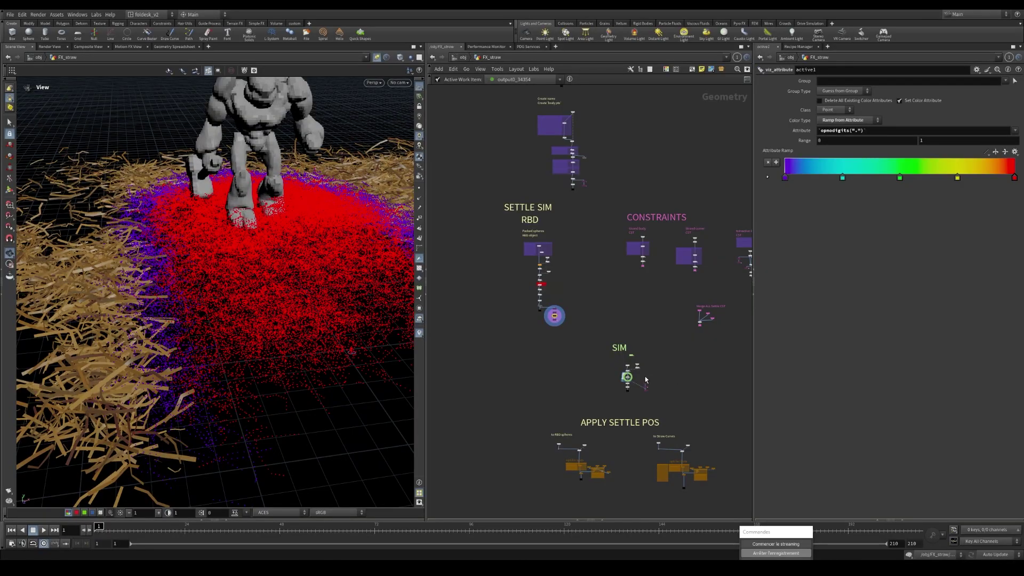
# Display the group11 Group Create node and examine its straw point group on the sphere proxies.
pyautogui.scroll(6, 544, 320)
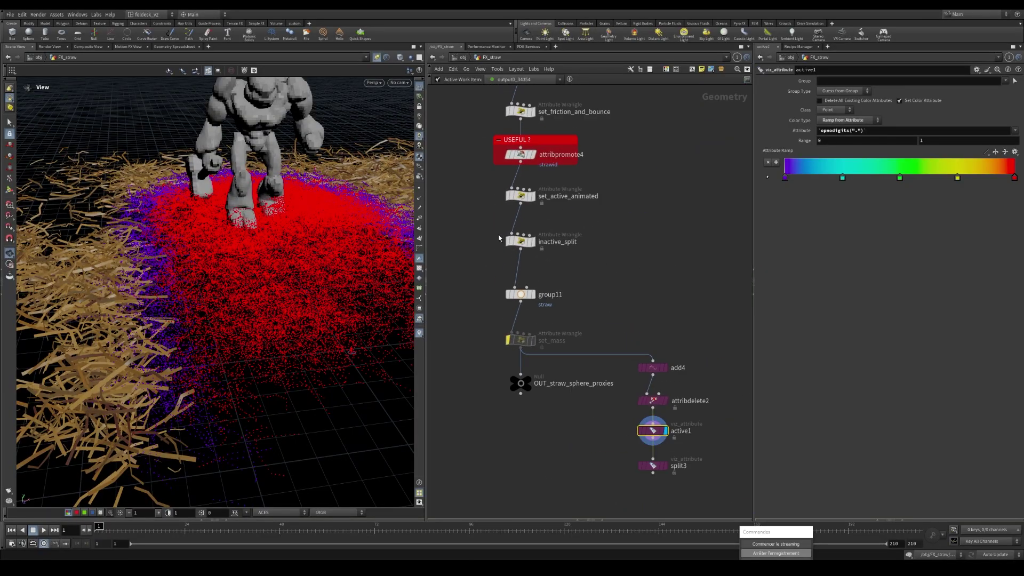
pyautogui.click(513, 241)
pyautogui.scroll(2, 512, 297)
pyautogui.click(515, 295)
pyautogui.click(537, 294)
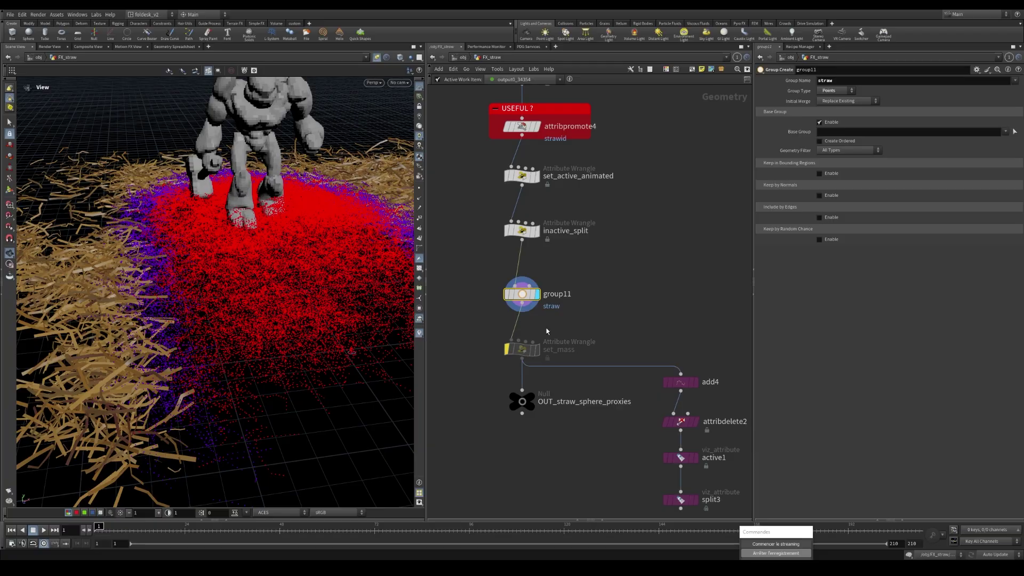
pyautogui.moveTo(549, 374); pyautogui.dragTo(553, 371, button='middle')
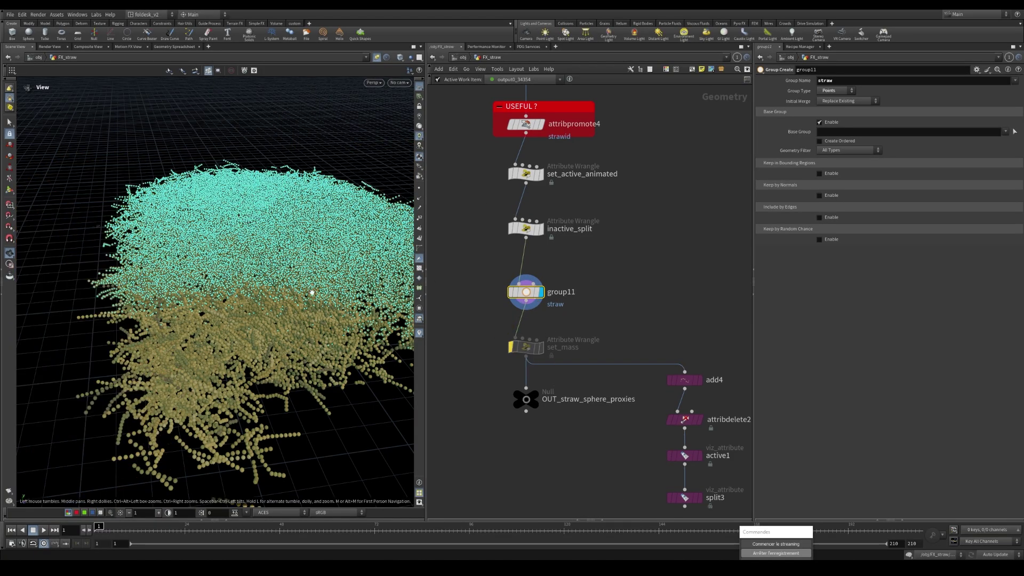
pyautogui.moveTo(312, 292); pyautogui.dragTo(204, 329)
pyautogui.scroll(-5, 251, 283)
pyautogui.moveTo(274, 285); pyautogui.dragTo(196, 290)
pyautogui.scroll(2, 194, 290)
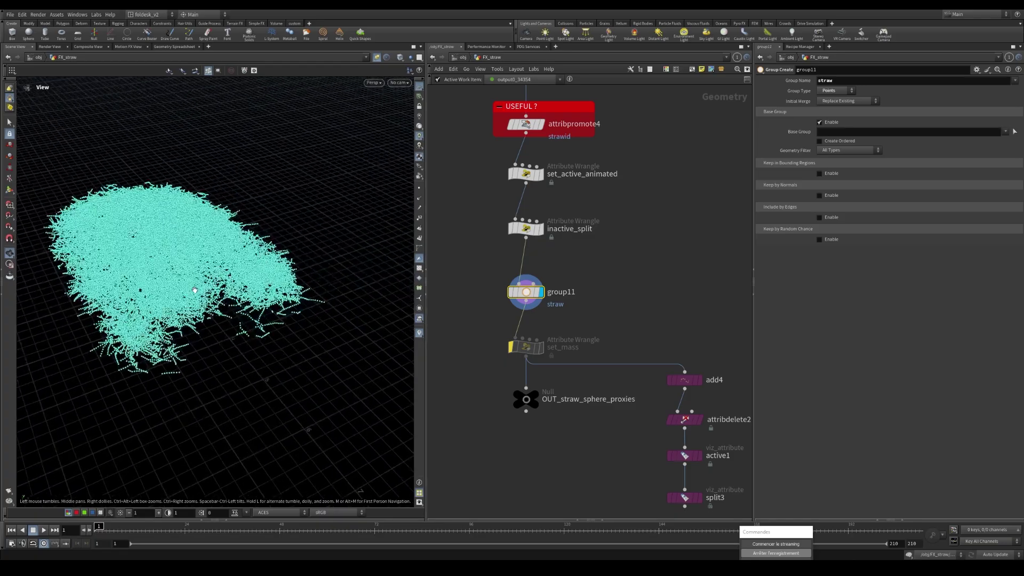
# Reload the current foldesk_v2 desktop layout.
pyautogui.click(110, 15)
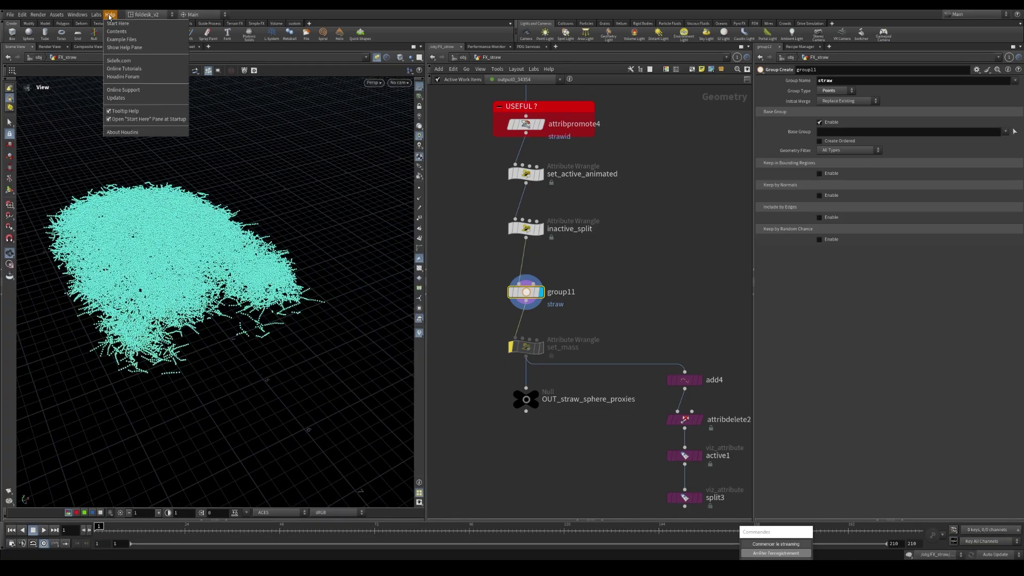
pyautogui.click(145, 15)
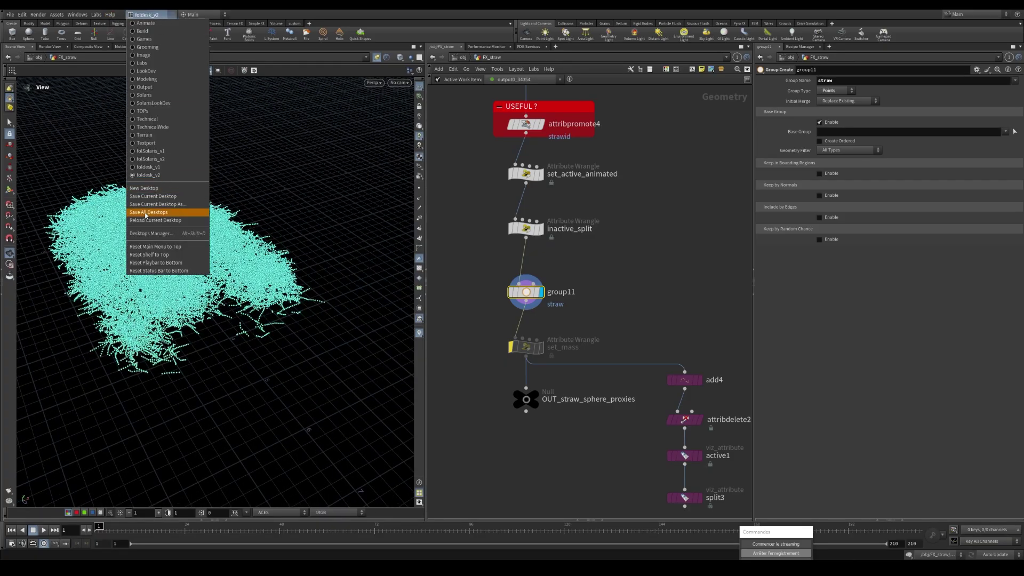
pyautogui.click(157, 221)
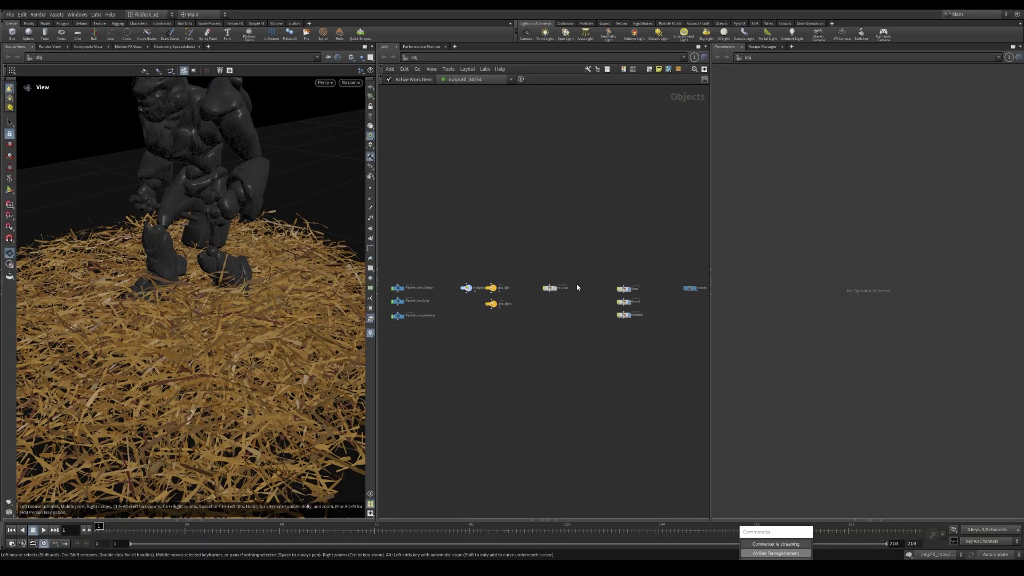
# Reopen the FX_straw network, return to group11 in the SETTLE SIM RBD section and activate the Select tool in the viewport.
pyautogui.doubleClick(551, 287)
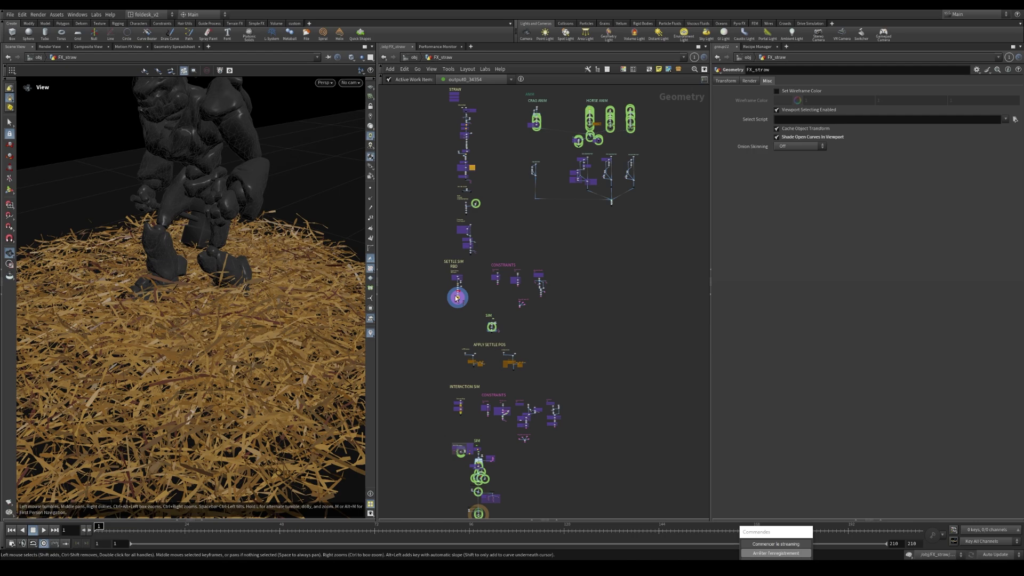
pyautogui.scroll(10, 462, 311)
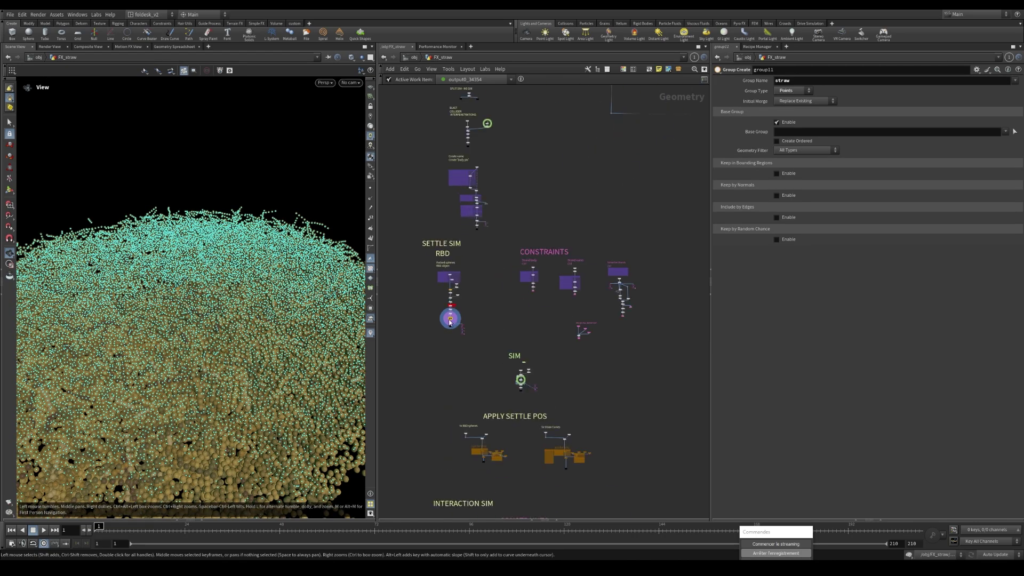
pyautogui.scroll(-2, 507, 311)
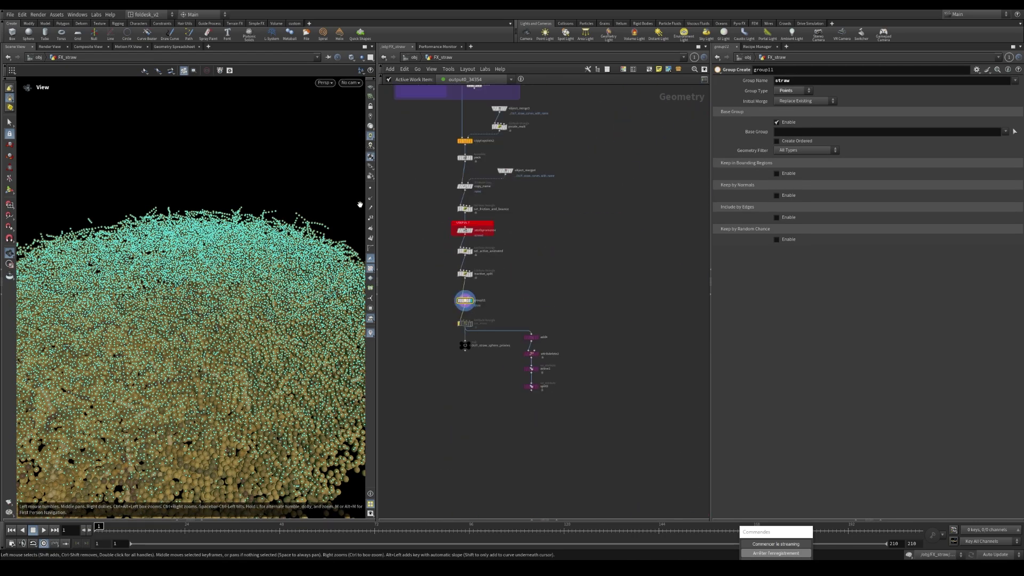
pyautogui.press('s')
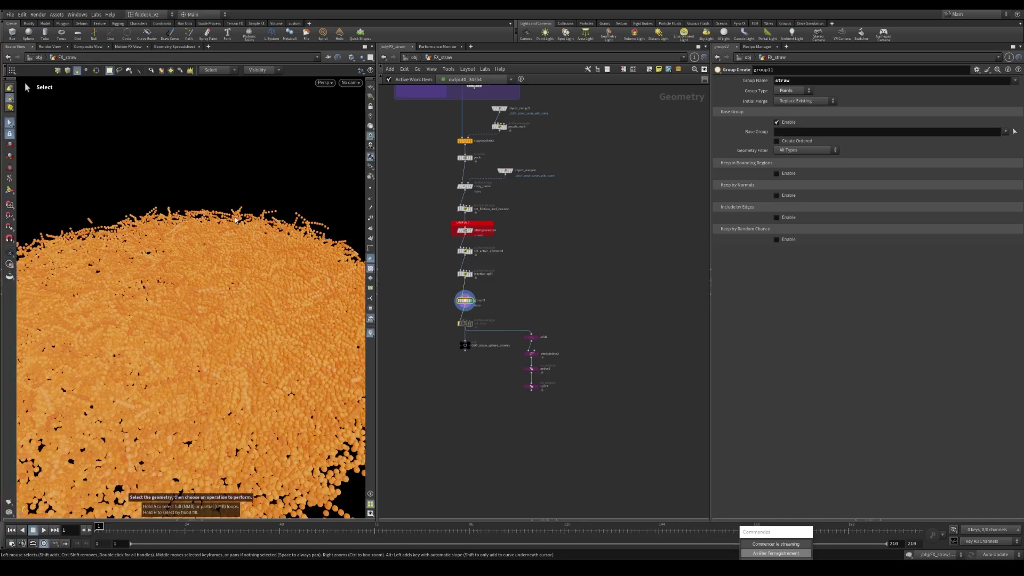
# Examine the whole straw pile from several angles and display the OUT_straw_sphere_proxies null.
pyautogui.press('Escape')
pyautogui.scroll(-5, 167, 323)
pyautogui.moveTo(167, 322); pyautogui.dragTo(192, 331)
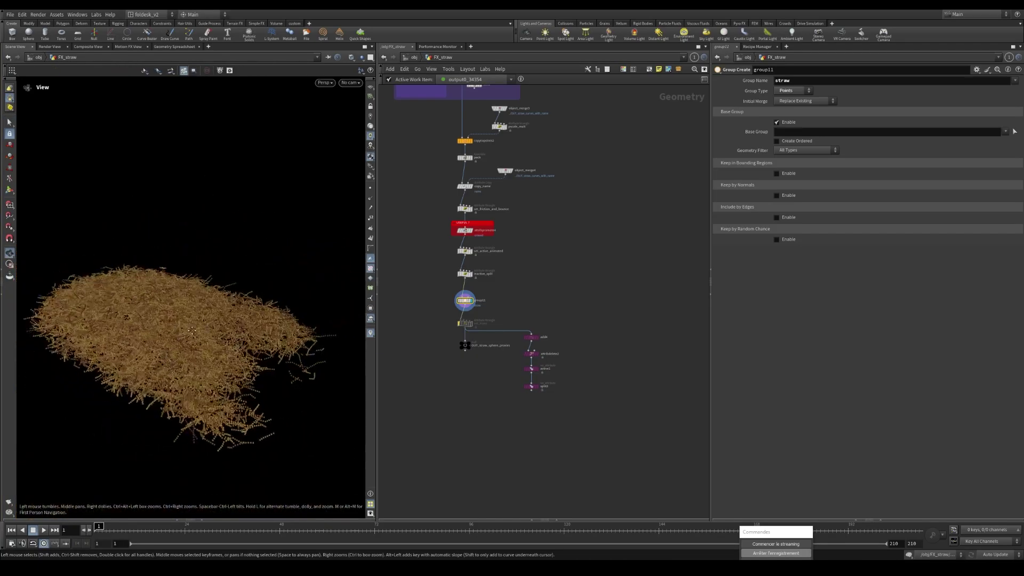
pyautogui.keyDown('alt'); pyautogui.moveTo(192, 330); pyautogui.dragTo(220, 324, button='middle'); pyautogui.keyUp('alt')
pyautogui.scroll(3, 201, 286)
pyautogui.scroll(3, 460, 310)
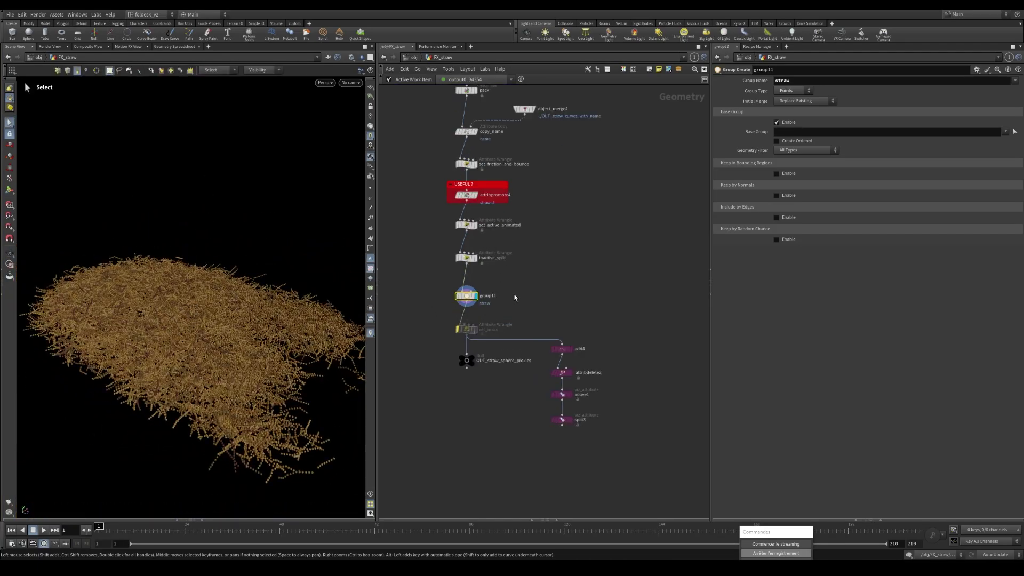
pyautogui.keyDown('alt'); pyautogui.moveTo(245, 363); pyautogui.dragTo(229, 333); pyautogui.keyUp('alt')
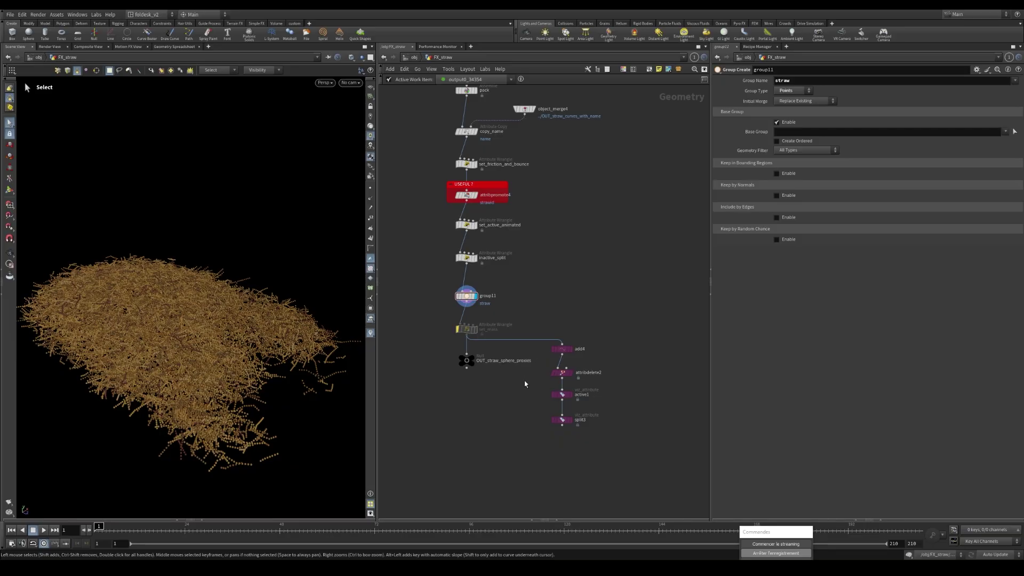
pyautogui.scroll(2, 474, 354)
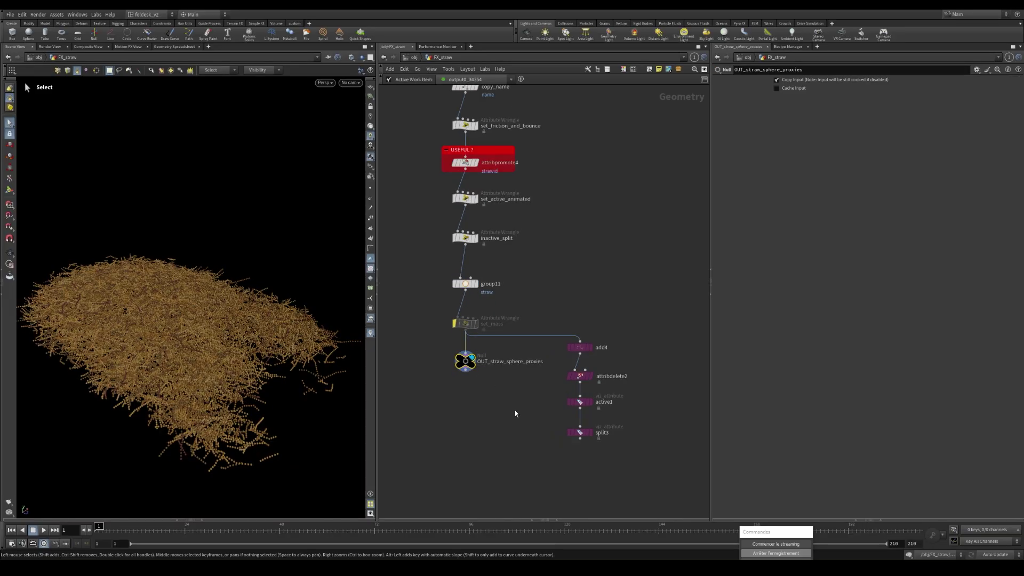
pyautogui.scroll(3, 592, 359)
pyautogui.scroll(1, 633, 380)
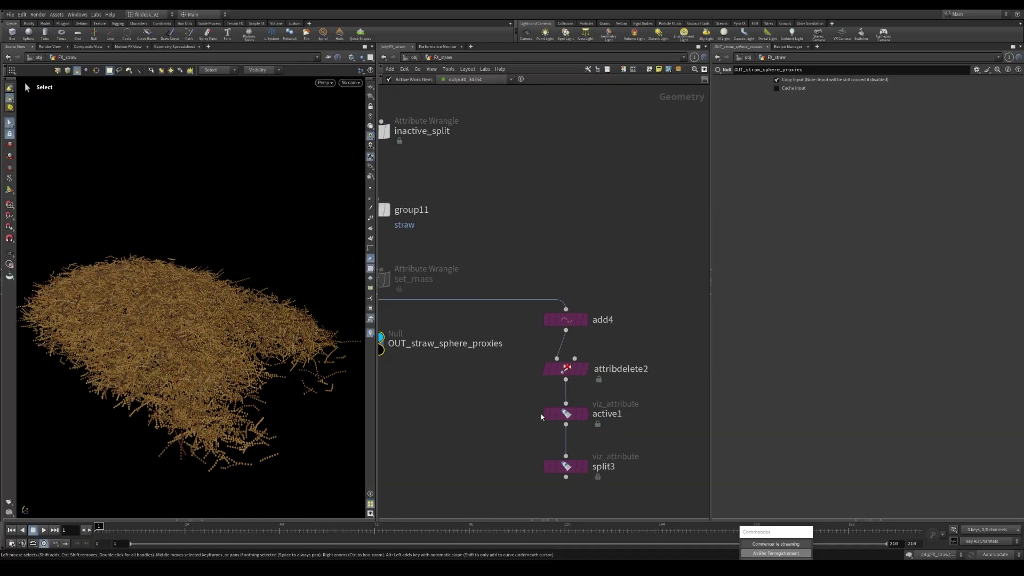
# Display the add4 node and the attribdelete2 node to inspect the proxies as plain points without the Cd attribute.
pyautogui.scroll(-4, 621, 352)
pyautogui.click(569, 333)
pyautogui.scroll(2, 569, 336)
pyautogui.click(581, 348)
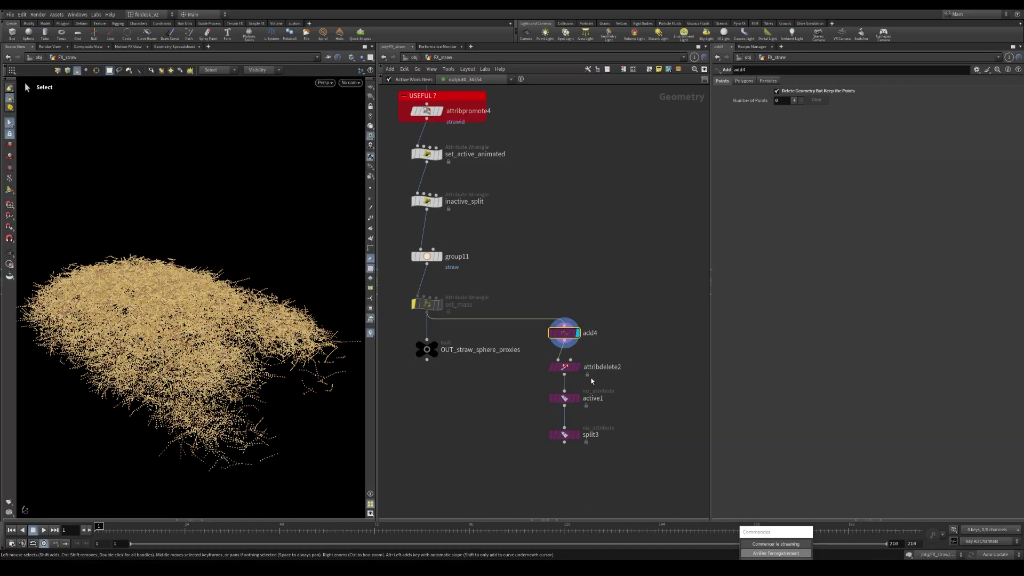
pyautogui.click(575, 372)
pyautogui.click(579, 367)
pyautogui.scroll(-1, 576, 370)
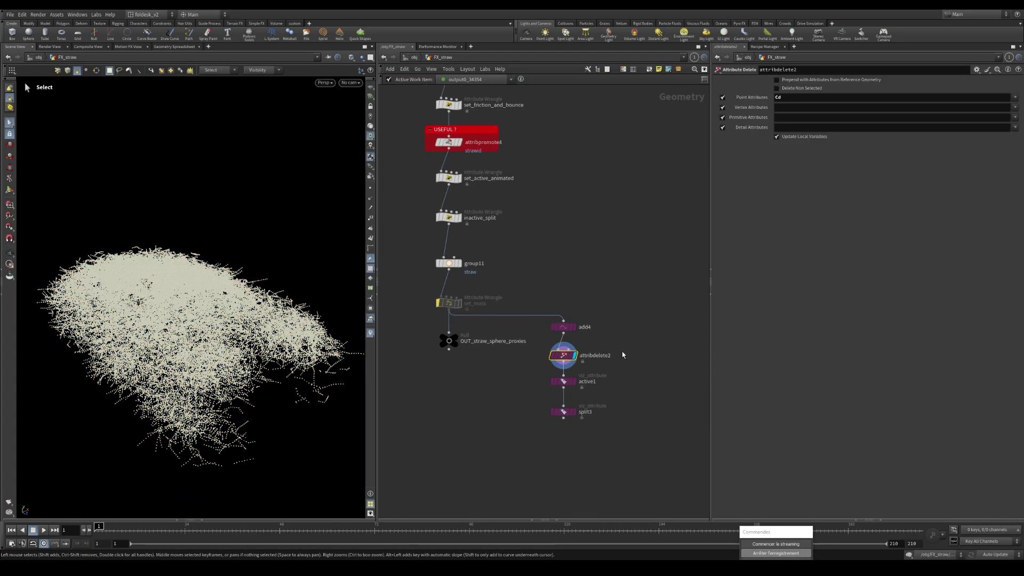
# Display the active1 and split3 visualizer nodes to inspect the active and split attributes on the proxy points.
pyautogui.scroll(1, 576, 370)
pyautogui.click(582, 385)
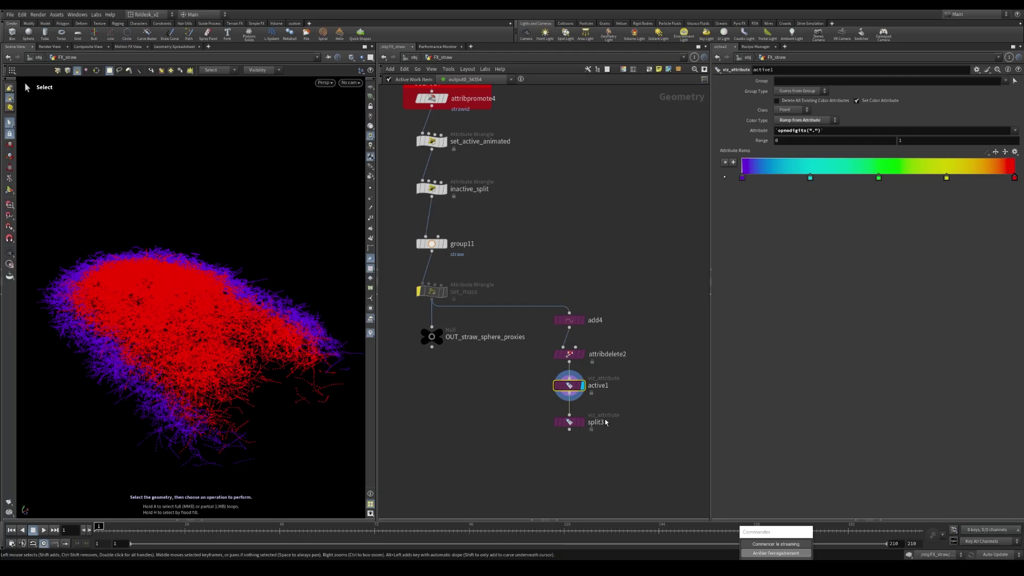
pyautogui.scroll(1, 605, 421)
pyautogui.click(566, 422)
pyautogui.click(580, 423)
pyautogui.press('Escape')
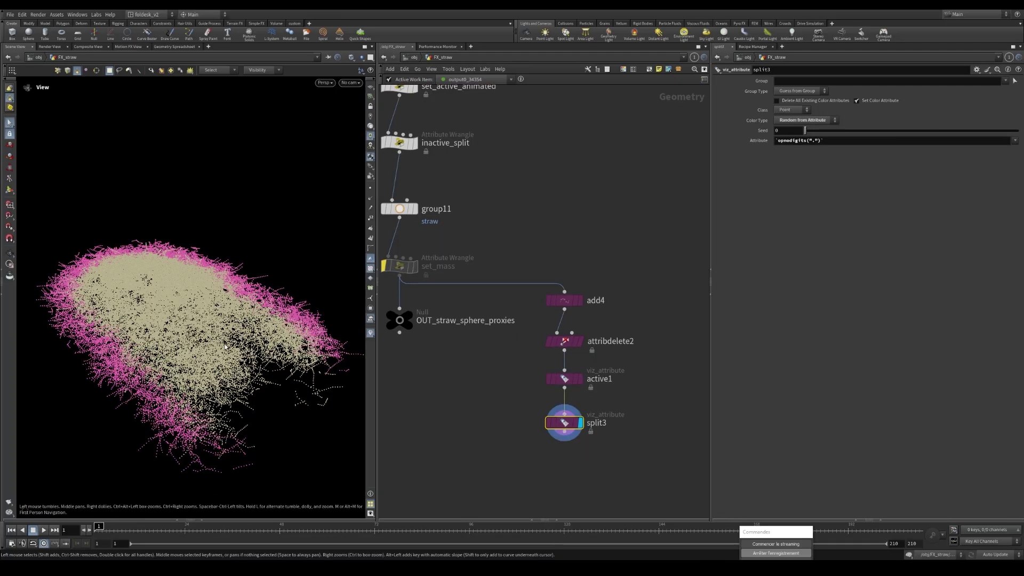
pyautogui.press('s')
# Look over the SETTLE SIM RBD network and the CONSTRAINTS section beside it, giving the network area more room.
pyautogui.scroll(-6, 512, 314)
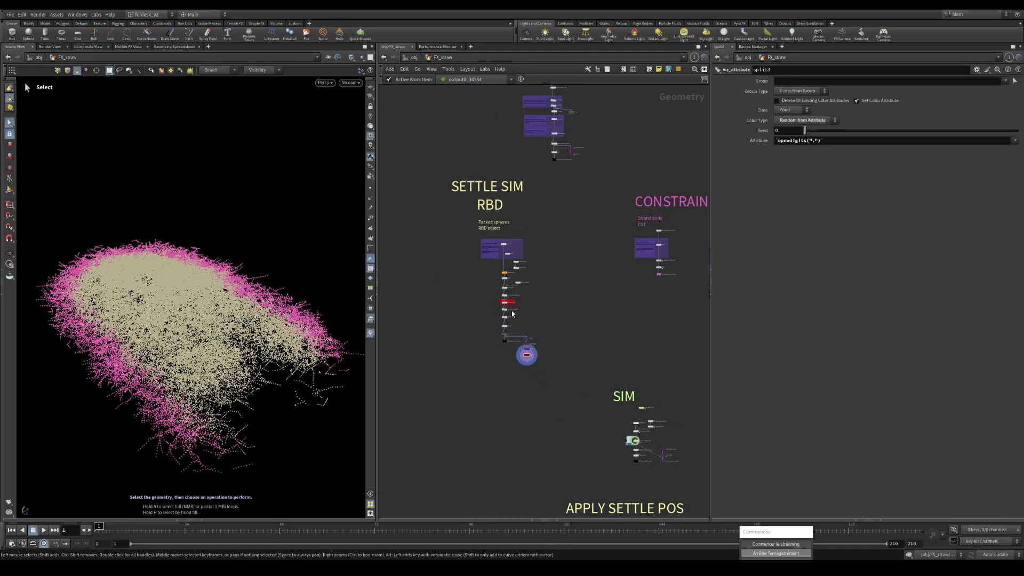
pyautogui.scroll(3, 512, 312)
pyautogui.scroll(-2, 525, 337)
pyautogui.moveTo(582, 303); pyautogui.dragTo(465, 334, button='middle')
pyautogui.moveTo(604, 351); pyautogui.dragTo(653, 320, button='middle')
pyautogui.scroll(3, 454, 224)
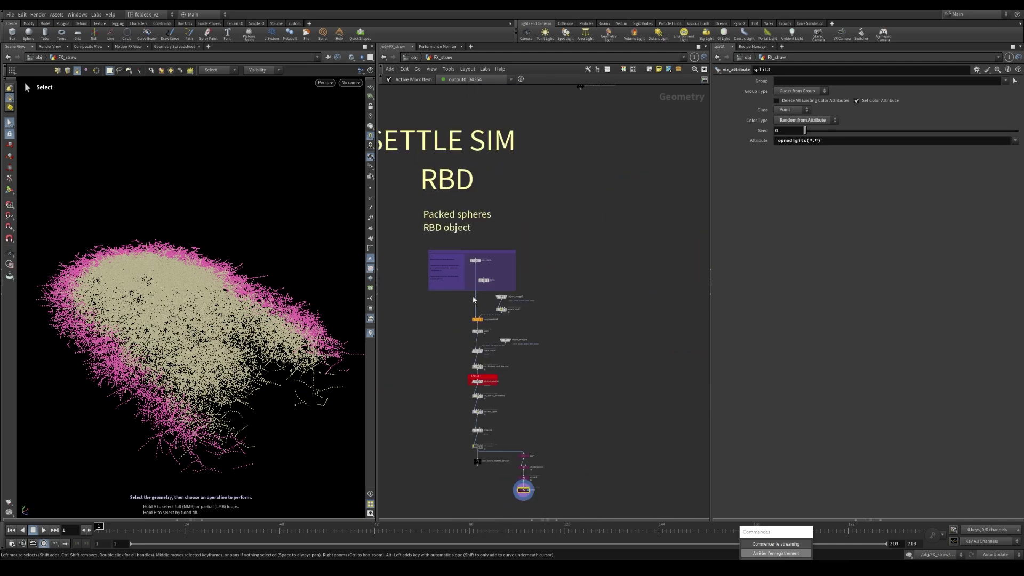
pyautogui.scroll(-3, 485, 264)
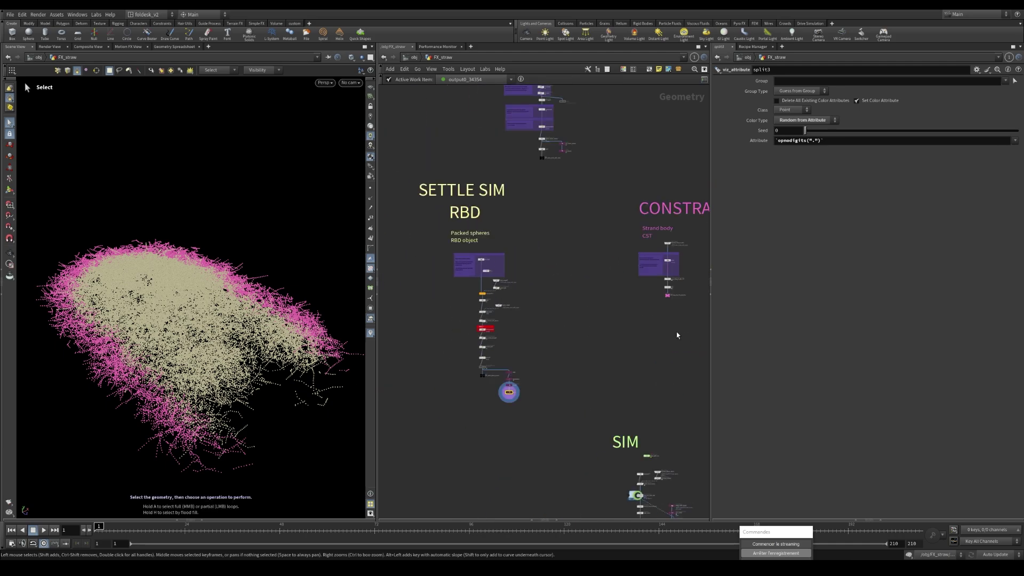
pyautogui.moveTo(677, 335); pyautogui.dragTo(539, 333, button='middle')
pyautogui.scroll(4, 550, 186)
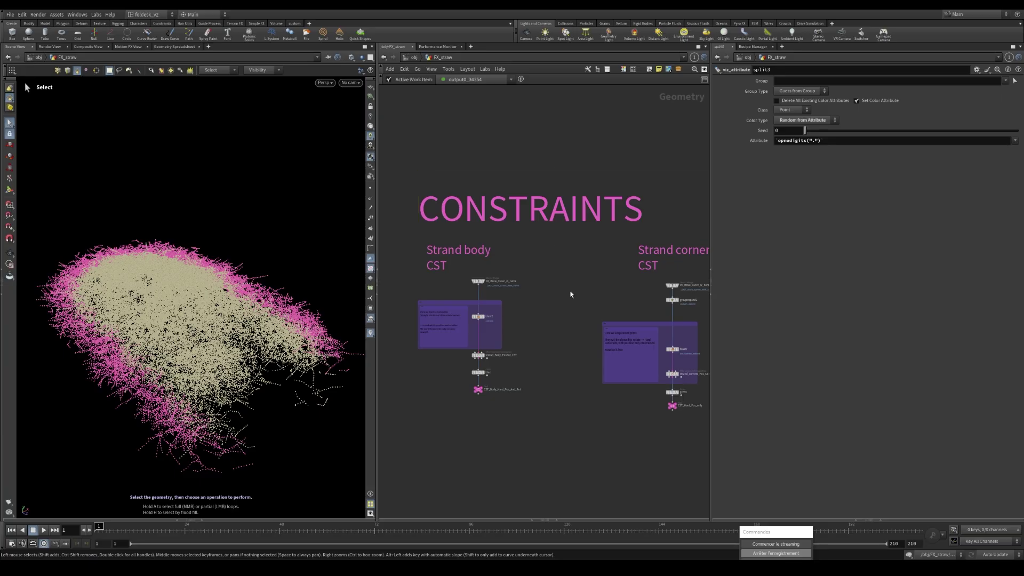
pyautogui.moveTo(377, 194); pyautogui.dragTo(333, 198)
pyautogui.scroll(-3, 515, 262)
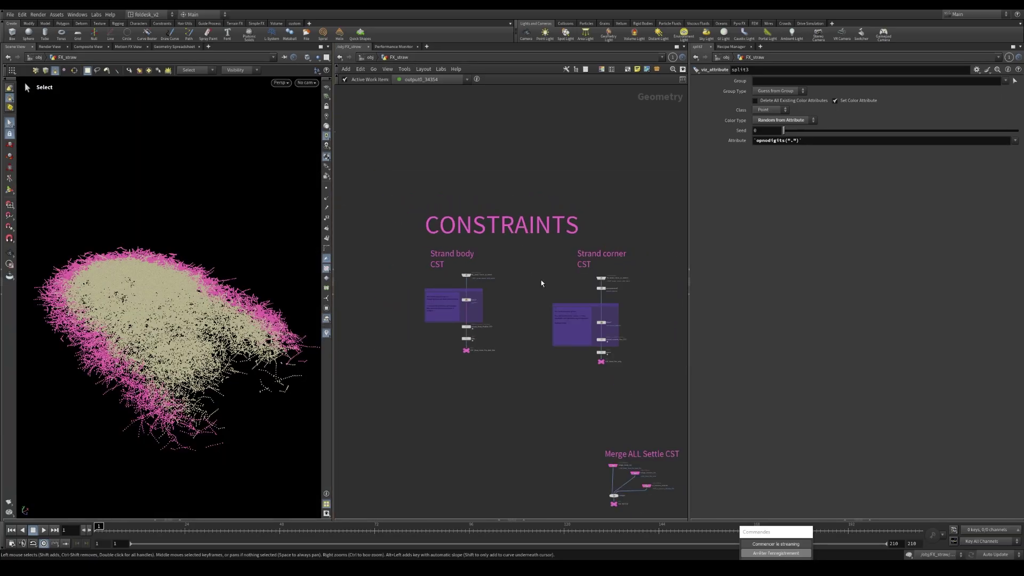
pyautogui.scroll(-2, 539, 286)
pyautogui.moveTo(626, 335); pyautogui.dragTo(598, 274, button='middle')
pyautogui.scroll(6, 471, 282)
# Display the CST_Body_Hard_Pos_And_Rot null of the Strand body CST branch and examine its straw strands up close.
pyautogui.moveTo(441, 273); pyautogui.dragTo(506, 334)
pyautogui.press('Escape')
pyautogui.moveTo(190, 336); pyautogui.dragTo(142, 354)
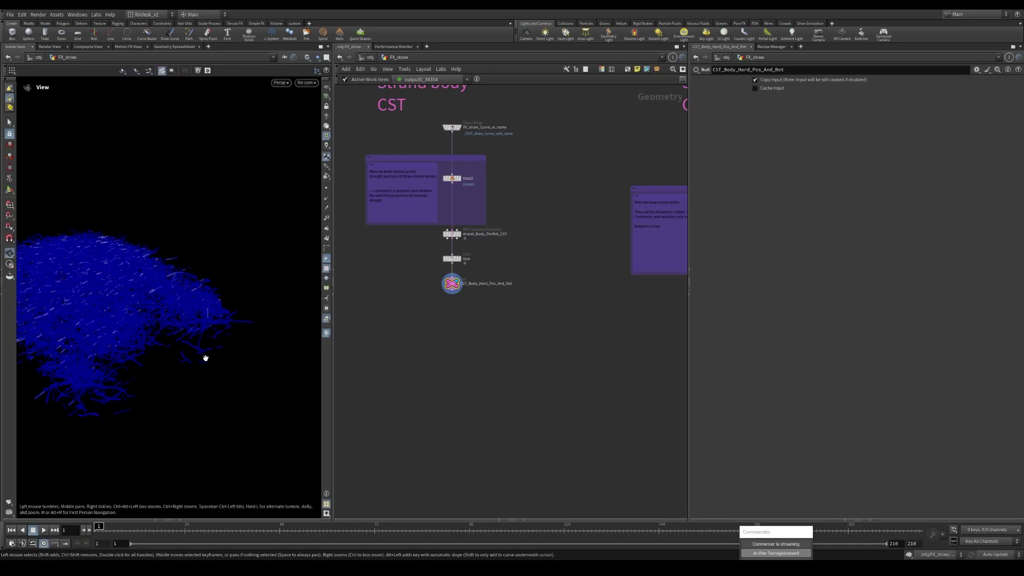
pyautogui.scroll(3, 206, 358)
pyautogui.scroll(5, 224, 340)
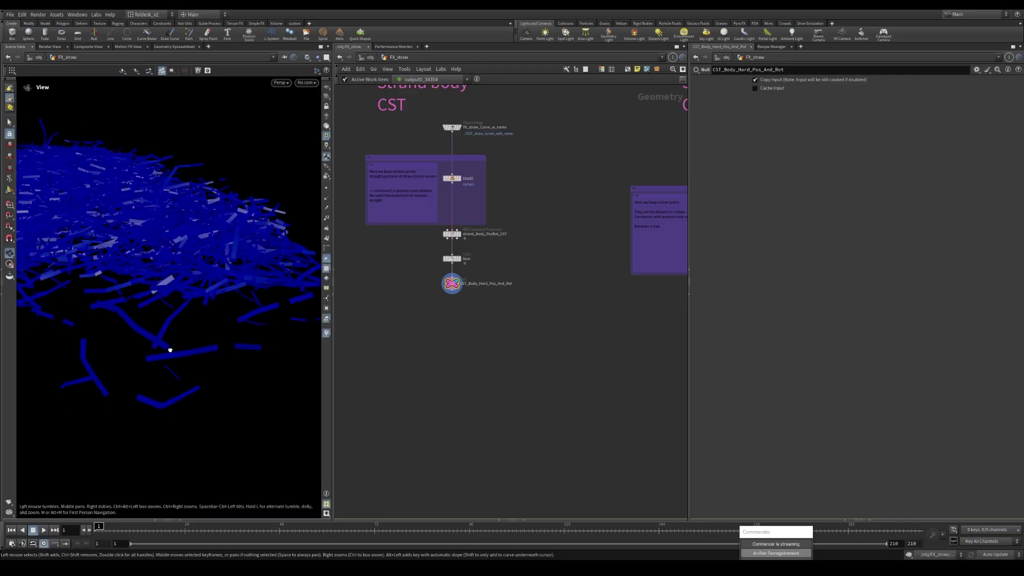
pyautogui.keyDown('alt'); pyautogui.moveTo(170, 350); pyautogui.dragTo(193, 385); pyautogui.keyUp('alt')
# Turn on point display in the viewport and examine the points along the strand body constraints.
pyautogui.click(327, 189)
pyautogui.press('Escape')
pyautogui.moveTo(133, 368); pyautogui.dragTo(175, 372)
pyautogui.scroll(-2, 518, 234)
pyautogui.scroll(3, 517, 234)
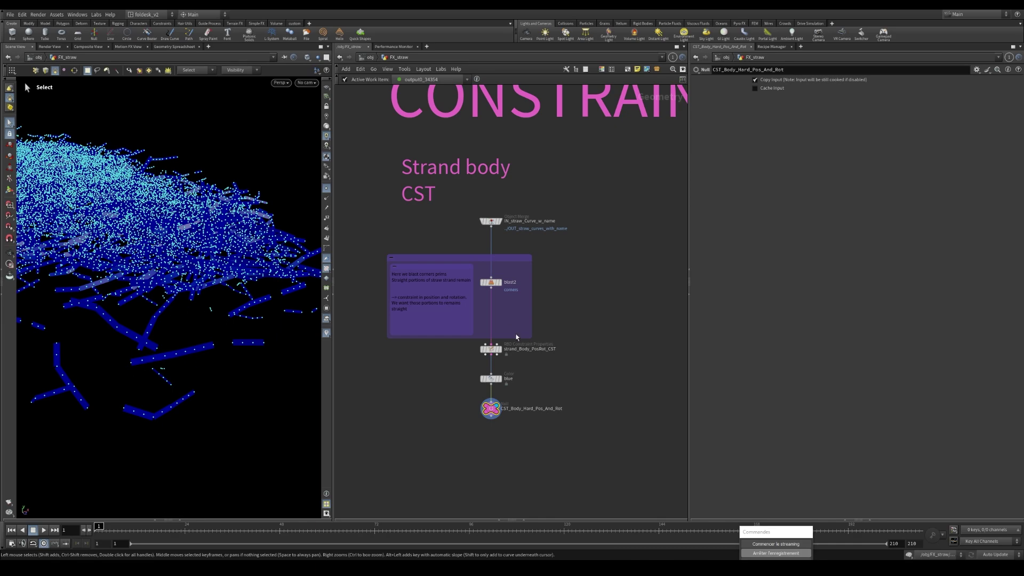
pyautogui.keyDown('alt'); pyautogui.moveTo(125, 269); pyautogui.dragTo(166, 319); pyautogui.keyUp('alt')
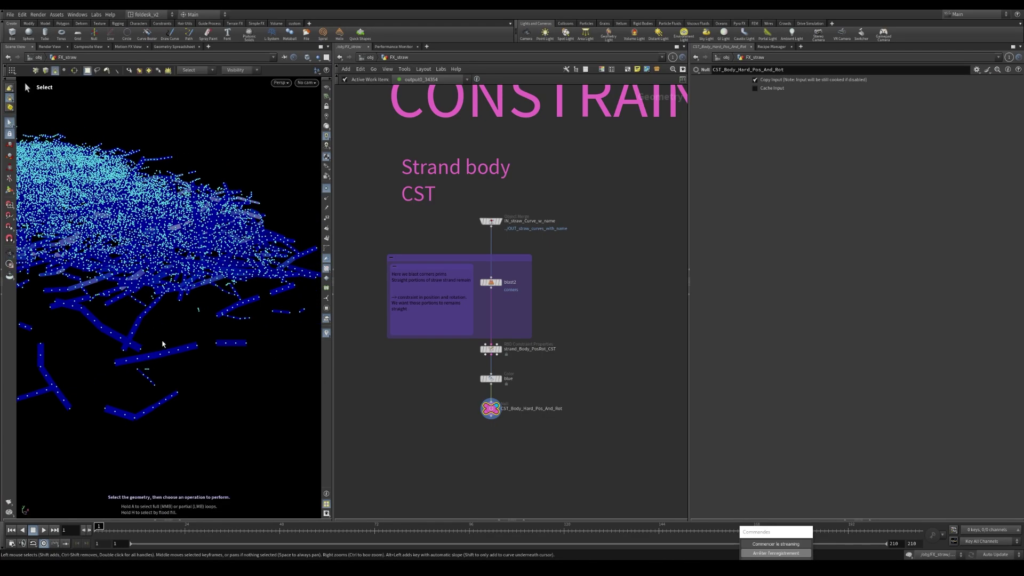
pyautogui.keyDown('alt'); pyautogui.moveTo(158, 404); pyautogui.dragTo(185, 398, button='middle'); pyautogui.keyUp('alt')
pyautogui.scroll(2, 505, 240)
# Display IN_straw_Curve_w_name and blast2 to compare the full straw curves with the strands after the corners group is removed.
pyautogui.click(485, 216)
pyautogui.scroll(-2, 567, 271)
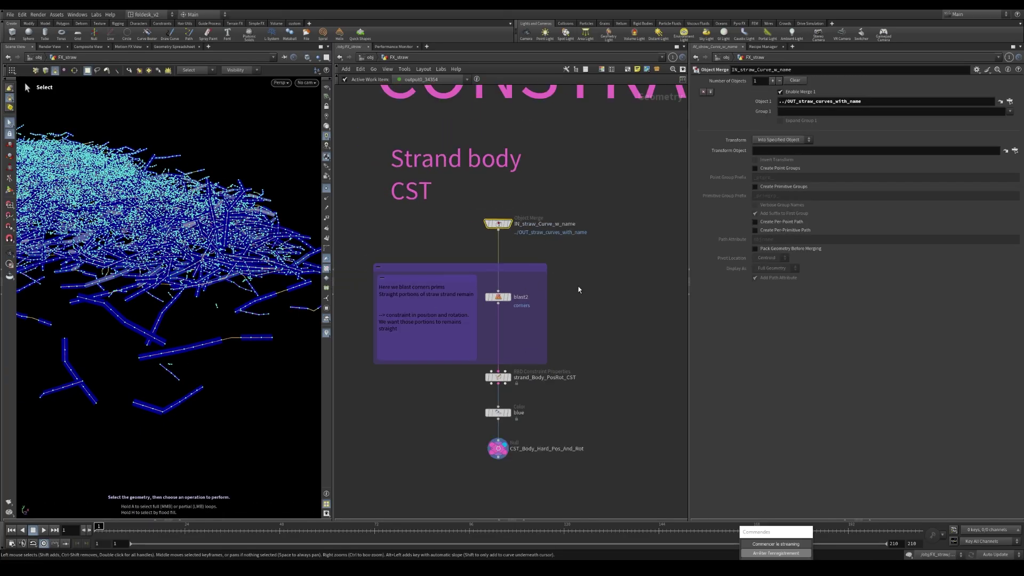
pyautogui.scroll(1, 512, 271)
pyautogui.scroll(1, 504, 250)
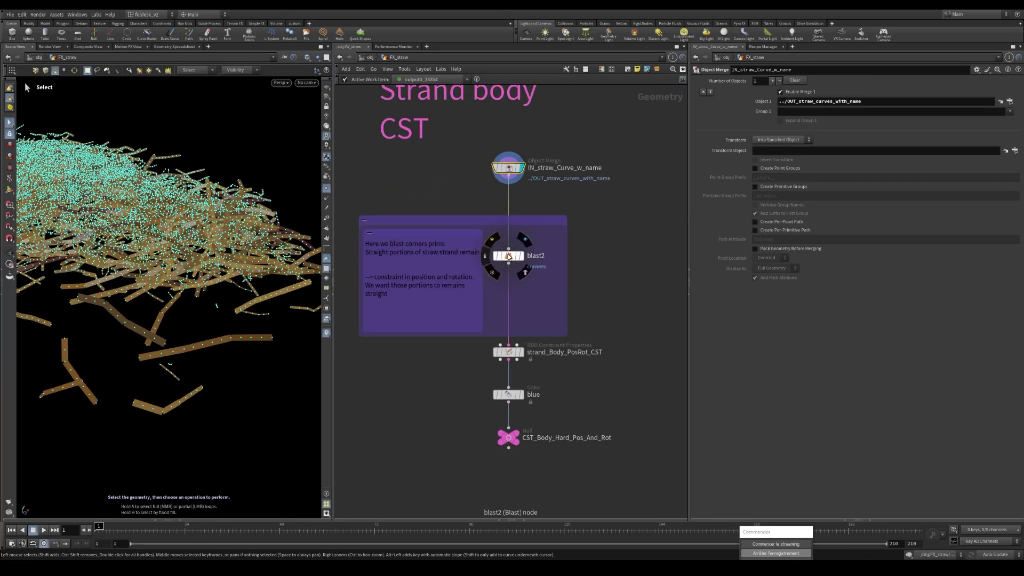
pyautogui.click(502, 245)
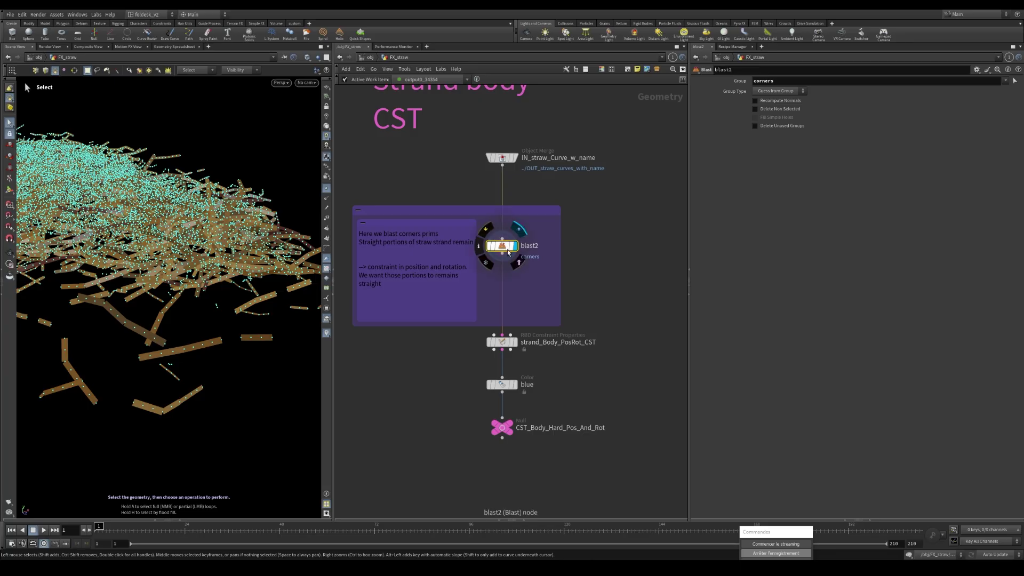
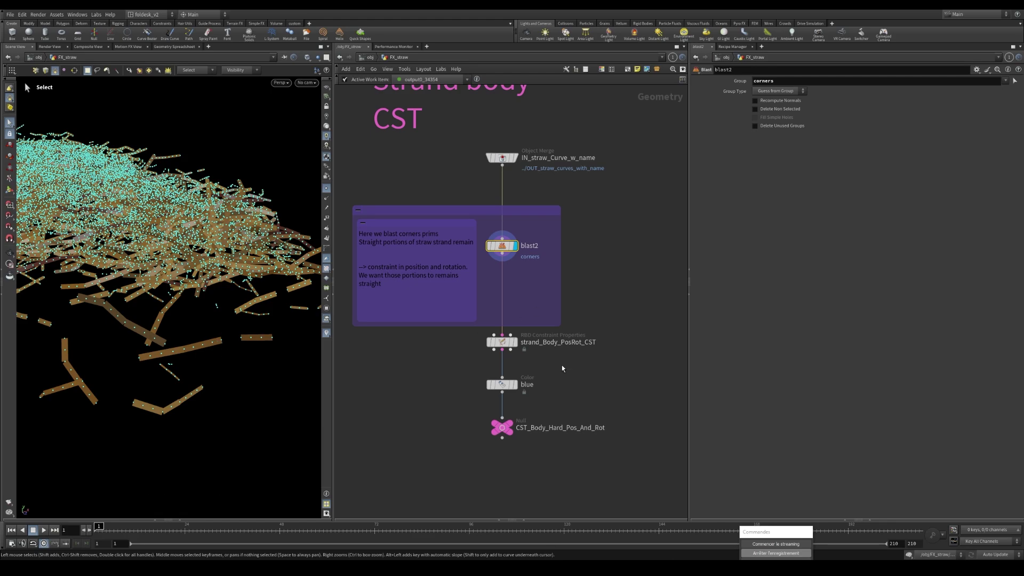
# Display strand_Body_PosRot_CST and review its Body_Hard constraint name, keeping the degrees of freedom at Position and Rotation.
pyautogui.click(502, 343)
pyautogui.scroll(2, 501, 339)
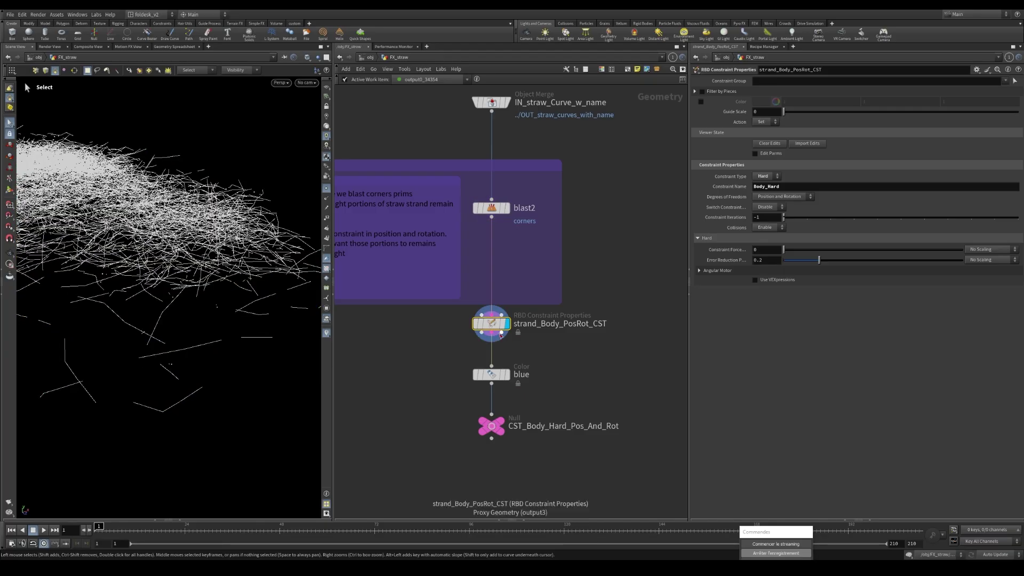
pyautogui.scroll(-2, 502, 338)
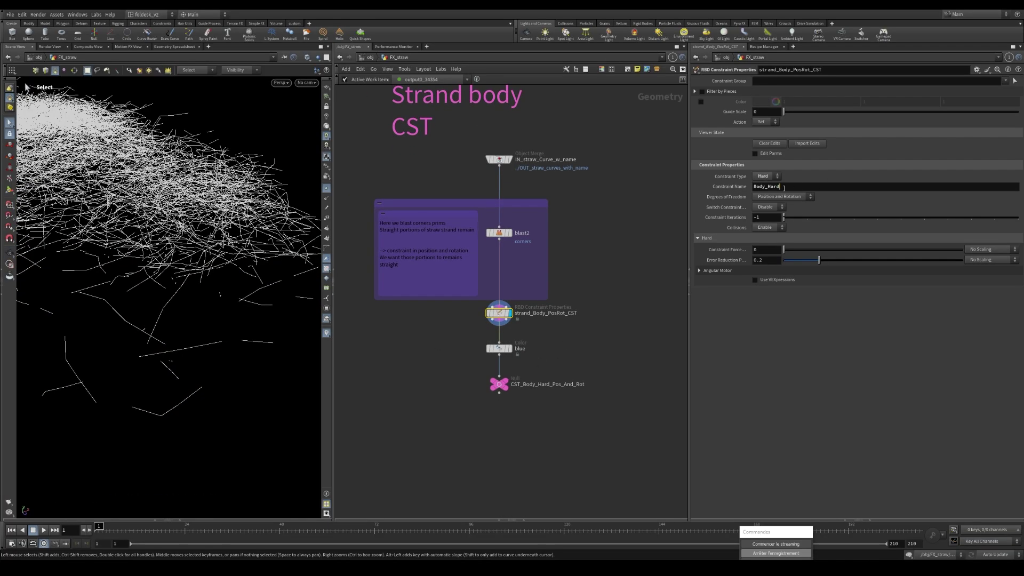
pyautogui.doubleClick(769, 187)
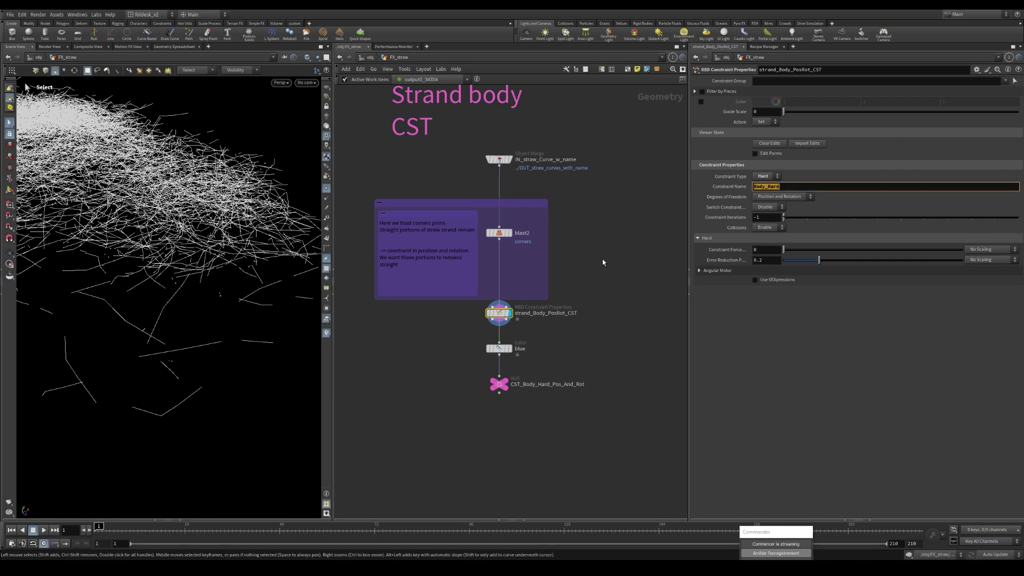
pyautogui.click(624, 280)
pyautogui.moveTo(627, 302); pyautogui.dragTo(606, 289, button='middle')
pyautogui.doubleClick(789, 186)
pyautogui.click(648, 241)
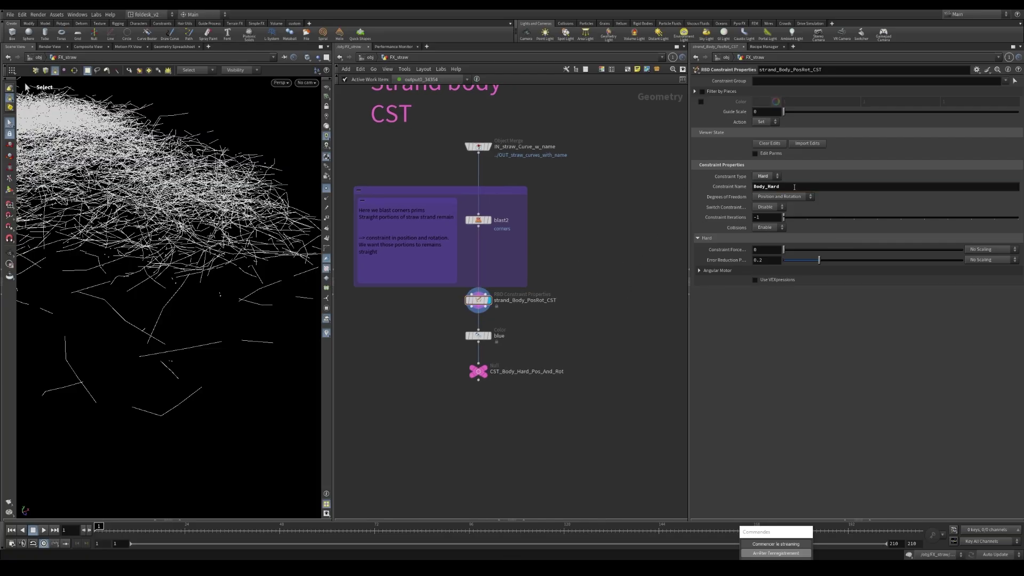
pyautogui.click(808, 197)
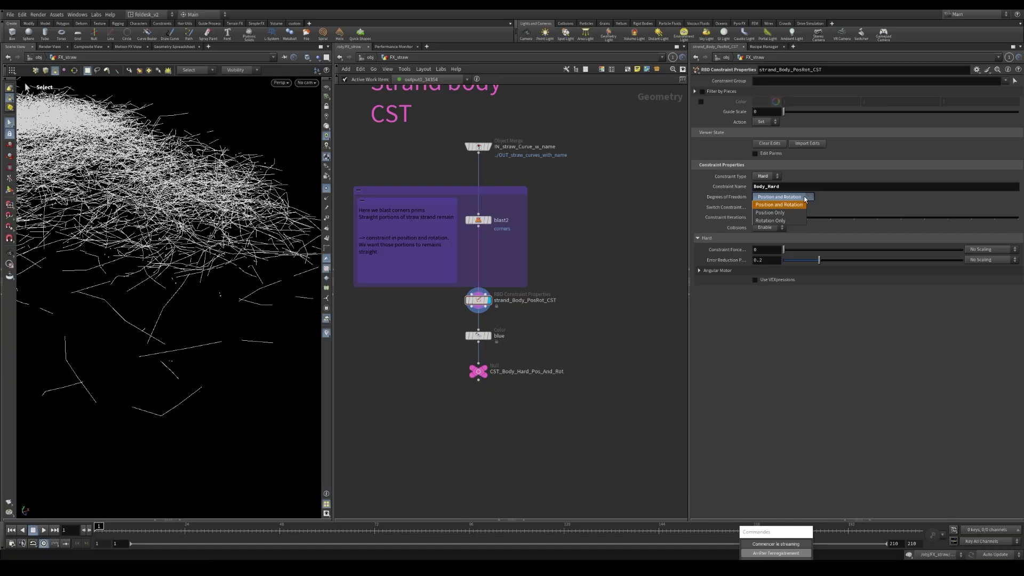
pyautogui.click(800, 204)
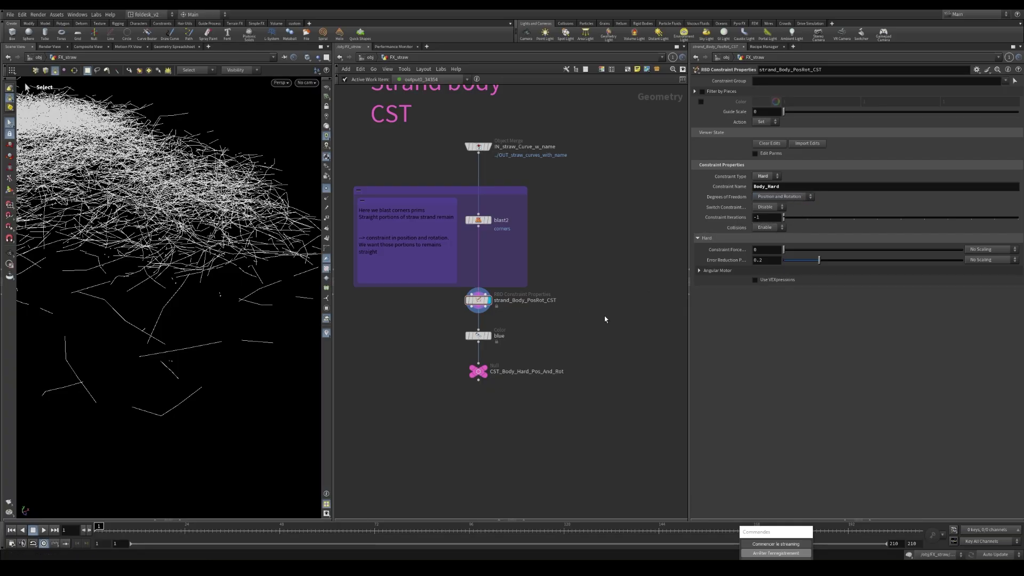
# Examine the strand body constraint lines from several angles and display CST_Body_Hard_Pos_And_Rot again.
pyautogui.press('Escape')
pyautogui.moveTo(193, 204); pyautogui.dragTo(134, 291)
pyautogui.moveTo(211, 301); pyautogui.dragTo(202, 333)
pyautogui.moveTo(201, 295); pyautogui.dragTo(228, 365)
pyautogui.press('s')
pyautogui.scroll(2, 487, 345)
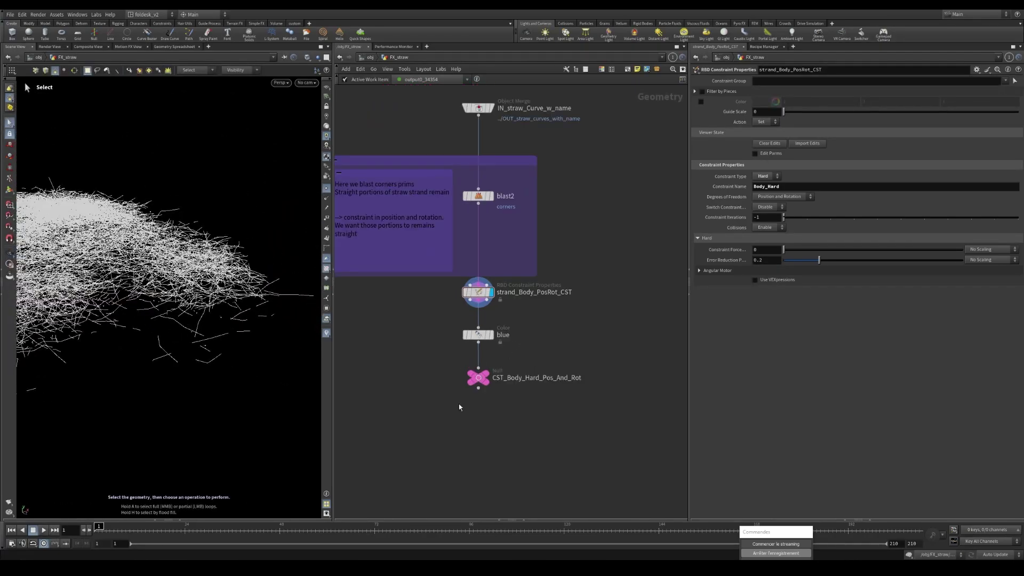
pyautogui.click(483, 375)
pyautogui.press('2')
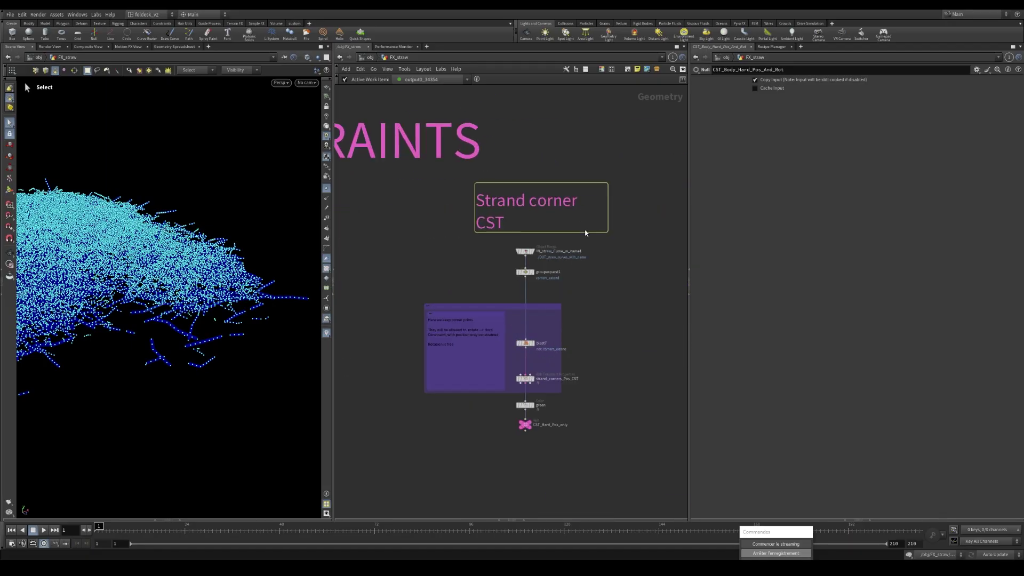
# Display IN_straw_Curve_w_name1 and the CST_Hard_Pos_only null in the Strand corner CST branch.
pyautogui.click(515, 245)
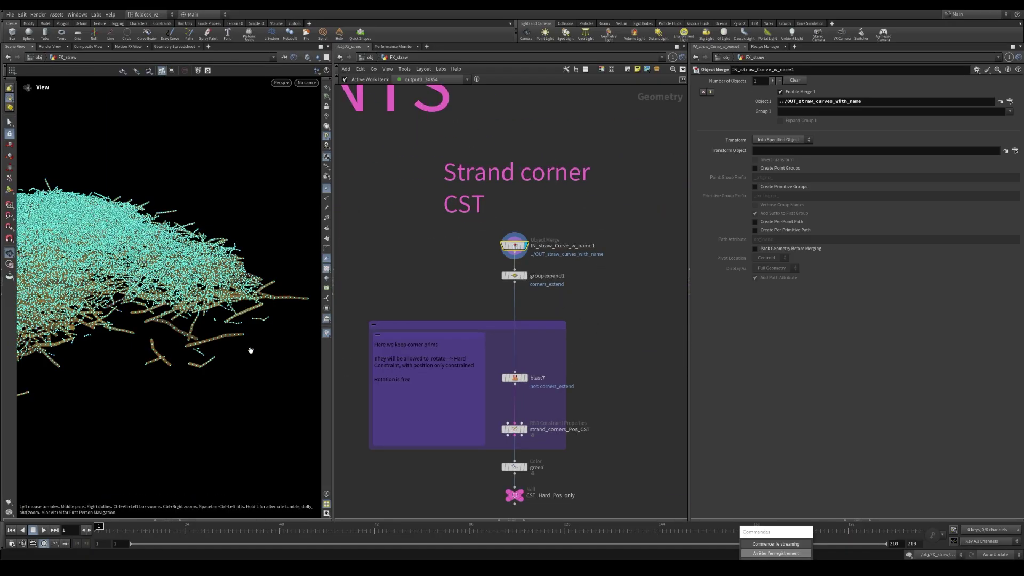
pyautogui.scroll(2, 592, 405)
pyautogui.moveTo(465, 452); pyautogui.dragTo(538, 432)
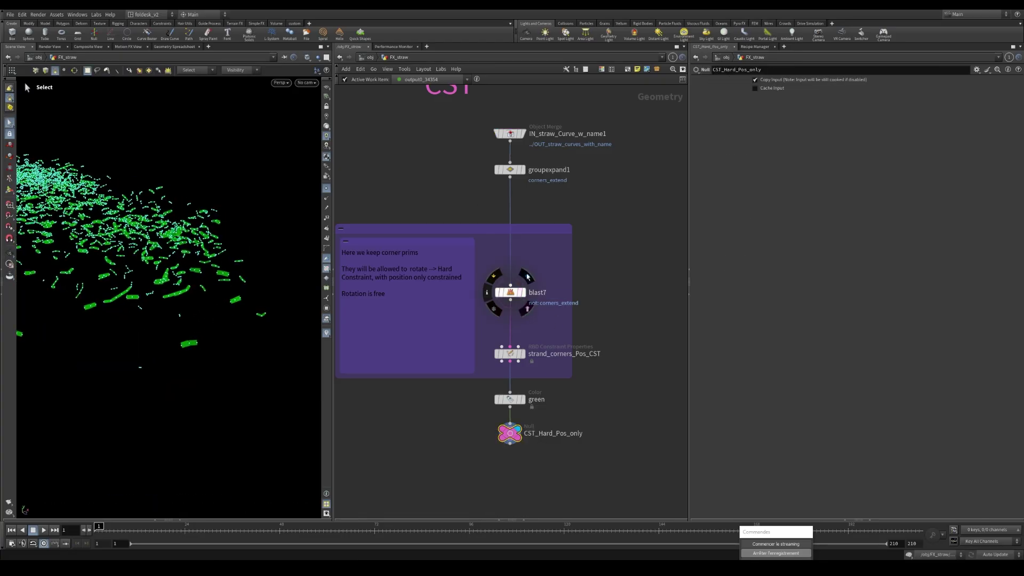
# Template groupexpand1 to show the full straw alongside the green corner constraints and examine the strand corners.
pyautogui.click(519, 171)
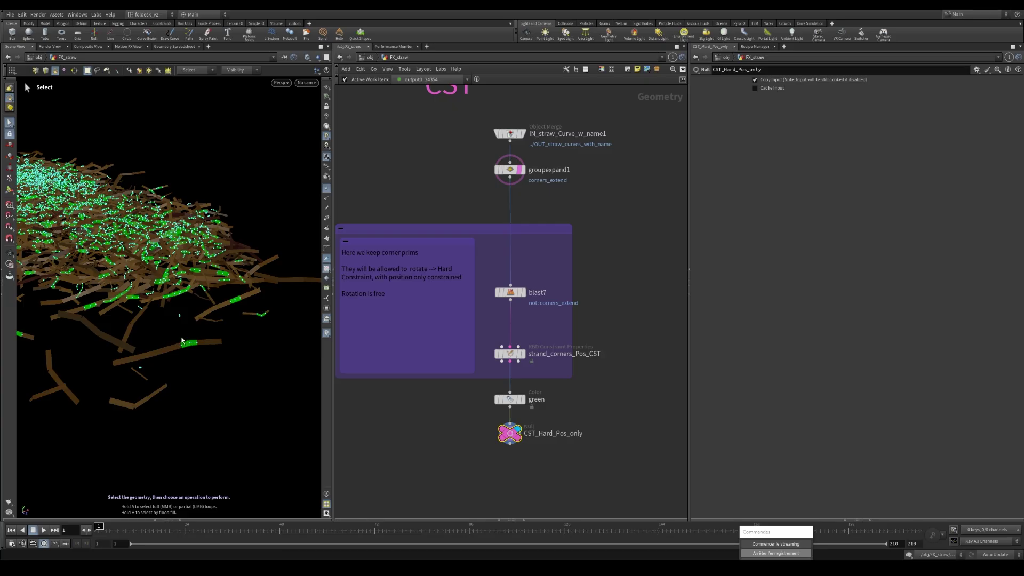
pyautogui.keyDown('alt'); pyautogui.moveTo(184, 341); pyautogui.dragTo(208, 315); pyautogui.keyUp('alt')
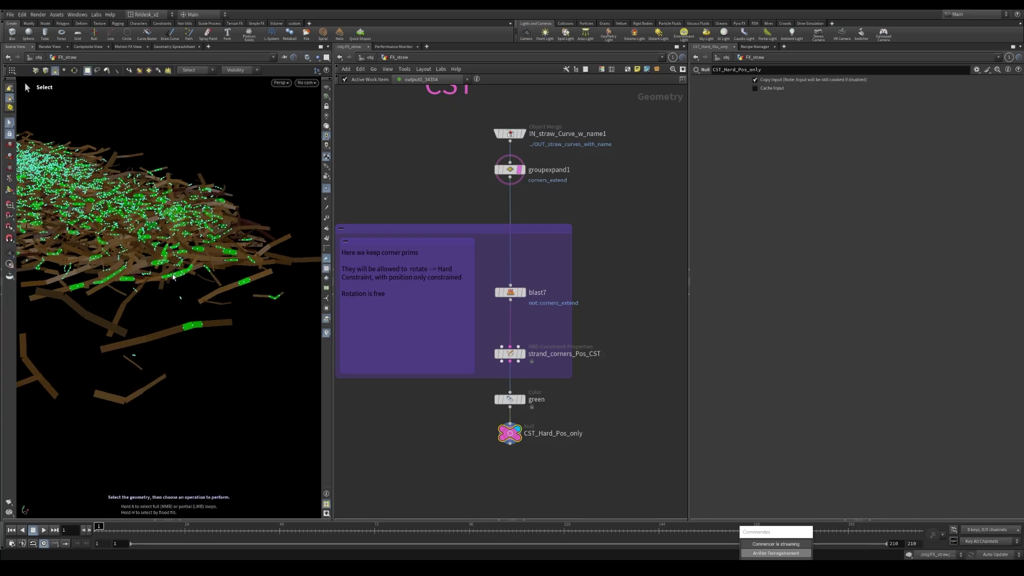
pyautogui.press('Escape')
pyautogui.moveTo(172, 276); pyautogui.dragTo(190, 380)
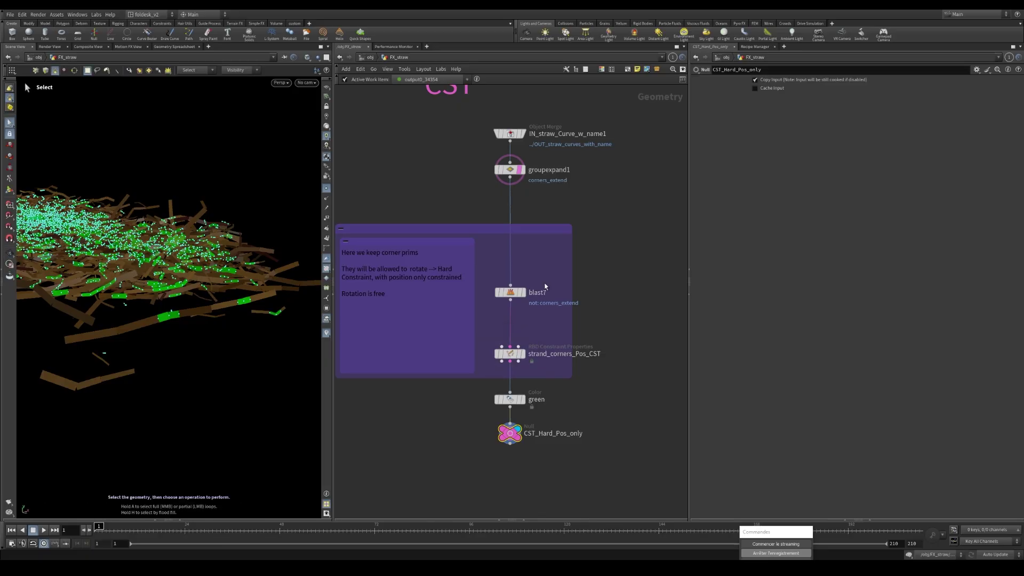
# Display blast7 without the groupexpand1 template and examine the isolated corner primitives from several angles.
pyautogui.scroll(-2, 542, 297)
pyautogui.scroll(2, 542, 288)
pyautogui.click(525, 270)
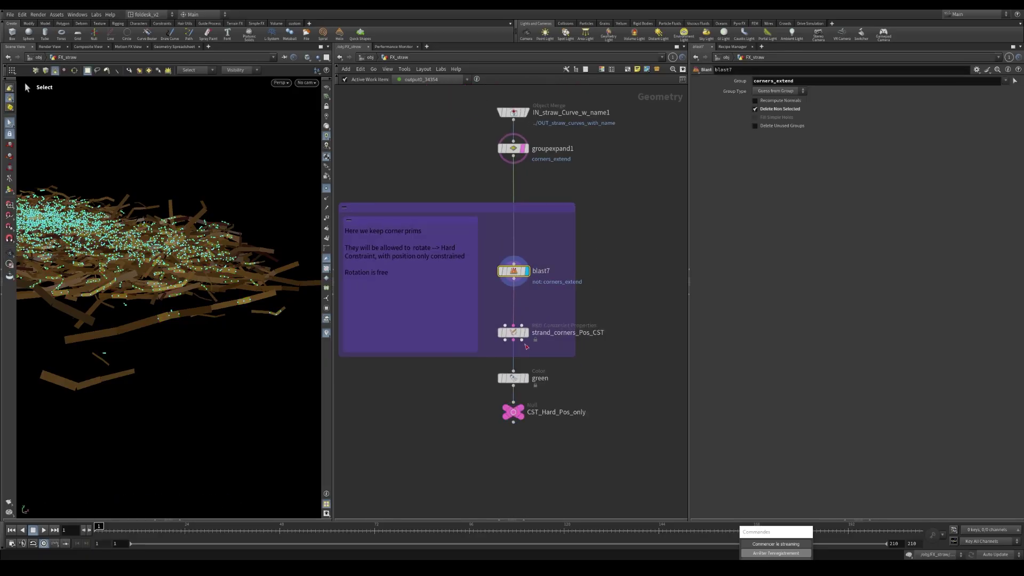
pyautogui.press('Escape')
pyautogui.moveTo(192, 298); pyautogui.dragTo(161, 311)
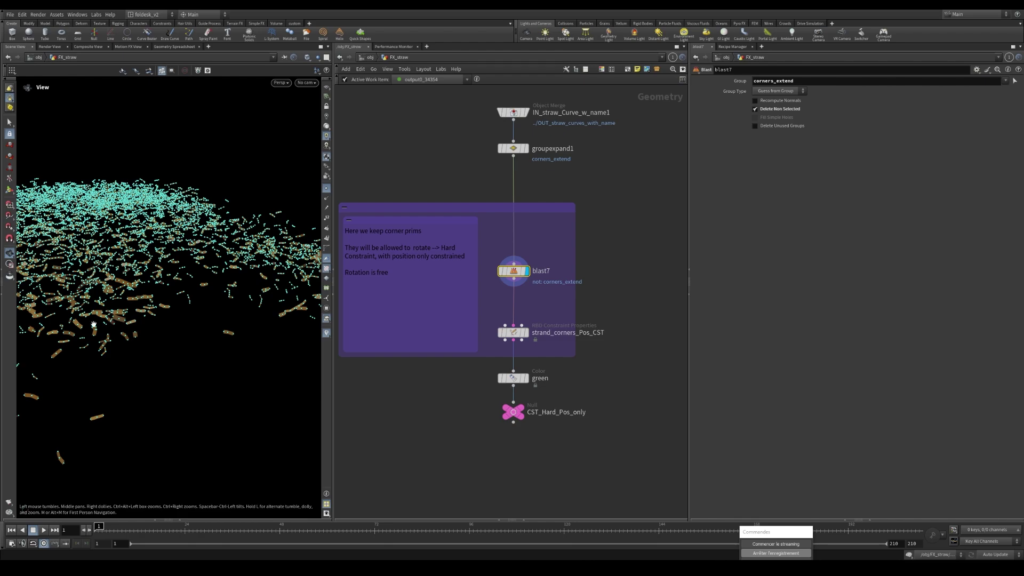
pyautogui.moveTo(93, 324); pyautogui.dragTo(111, 333)
pyautogui.press('s')
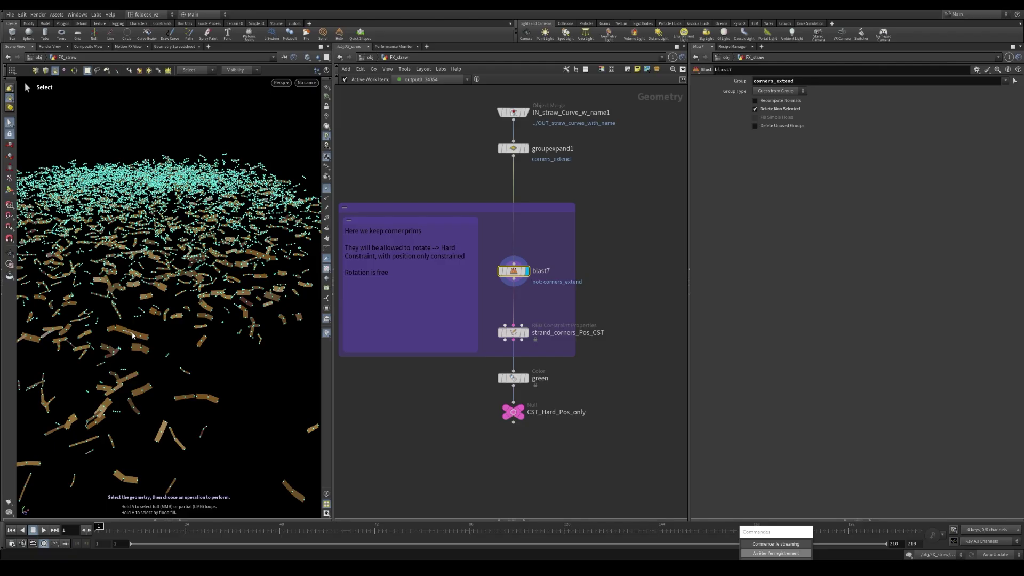
pyautogui.press('Escape')
pyautogui.moveTo(107, 332); pyautogui.dragTo(212, 297)
pyautogui.moveTo(140, 305); pyautogui.dragTo(162, 304)
pyautogui.press('s')
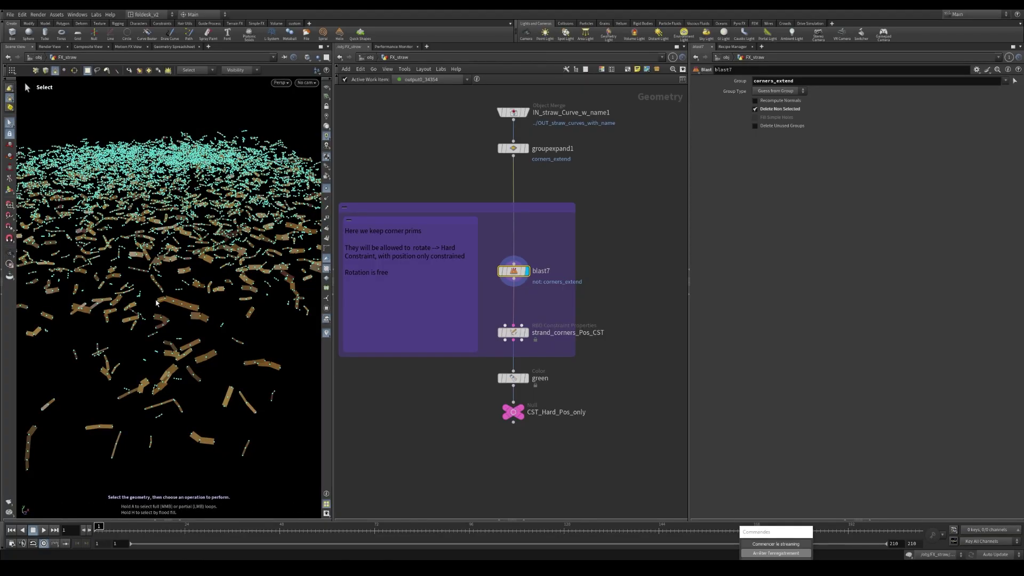
pyautogui.moveTo(168, 305); pyautogui.dragTo(180, 304)
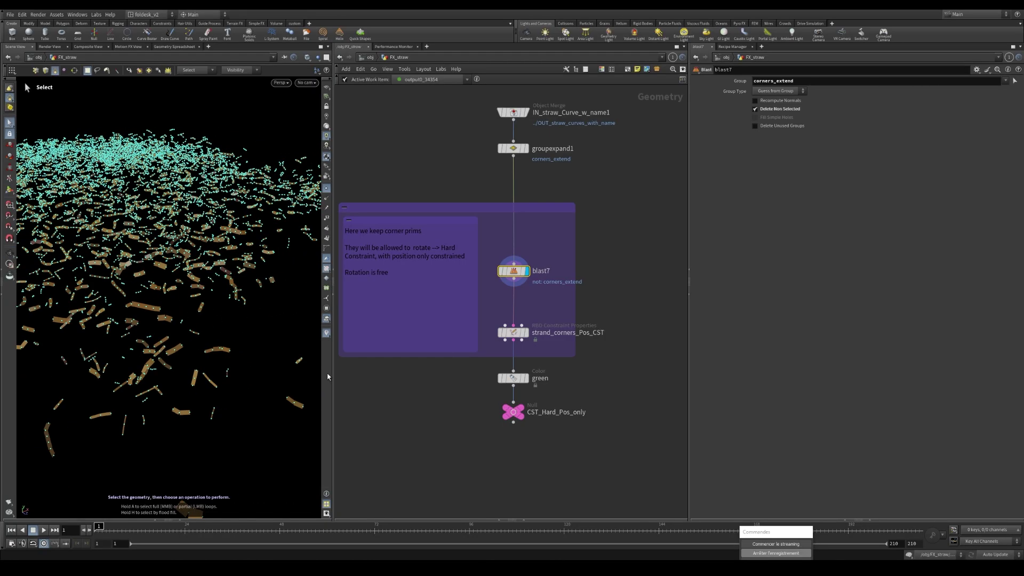
# Display CST_Hard_Pos_only and open the strand_corners_Pos_CST constraint properties for review.
pyautogui.scroll(-4, 547, 314)
pyautogui.scroll(4, 502, 357)
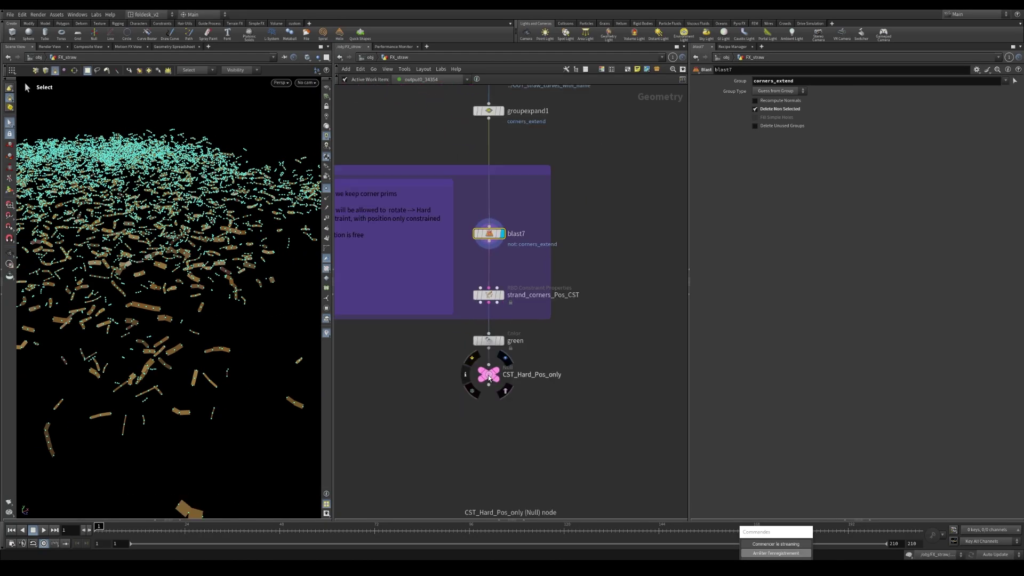
pyautogui.click(488, 376)
pyautogui.scroll(2, 555, 365)
pyautogui.click(473, 292)
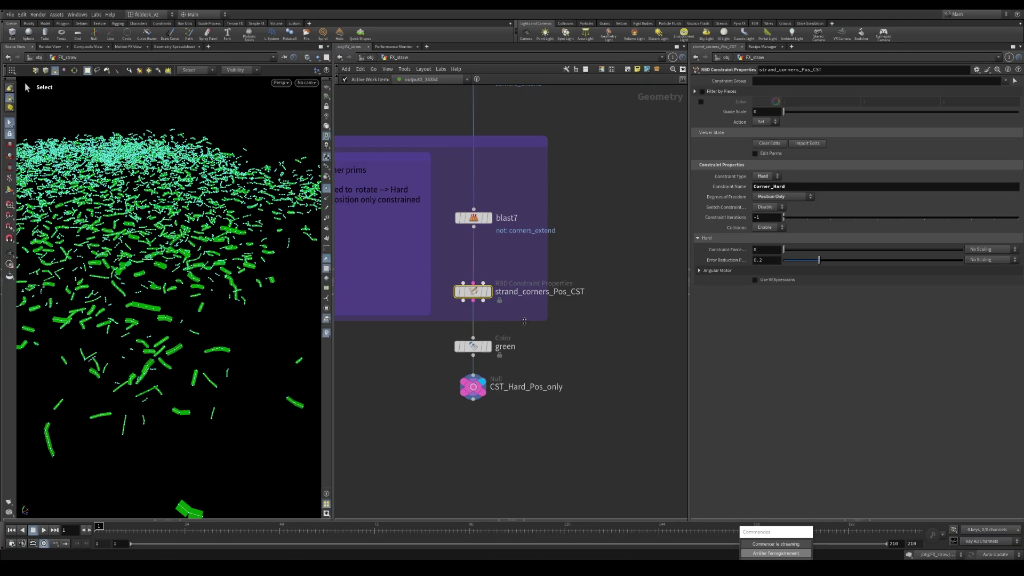
pyautogui.scroll(-3, 521, 321)
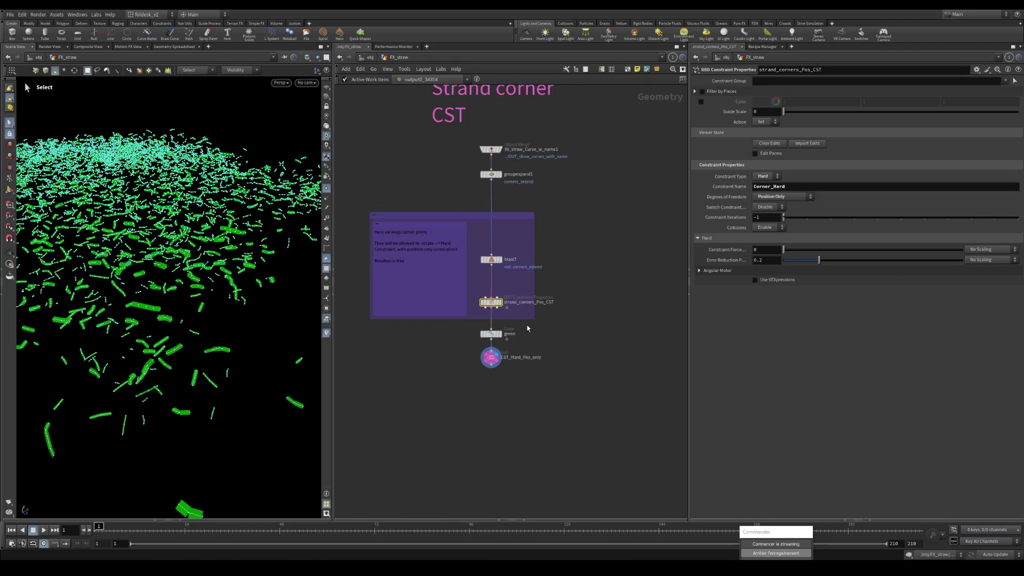
pyautogui.scroll(-6, 182, 230)
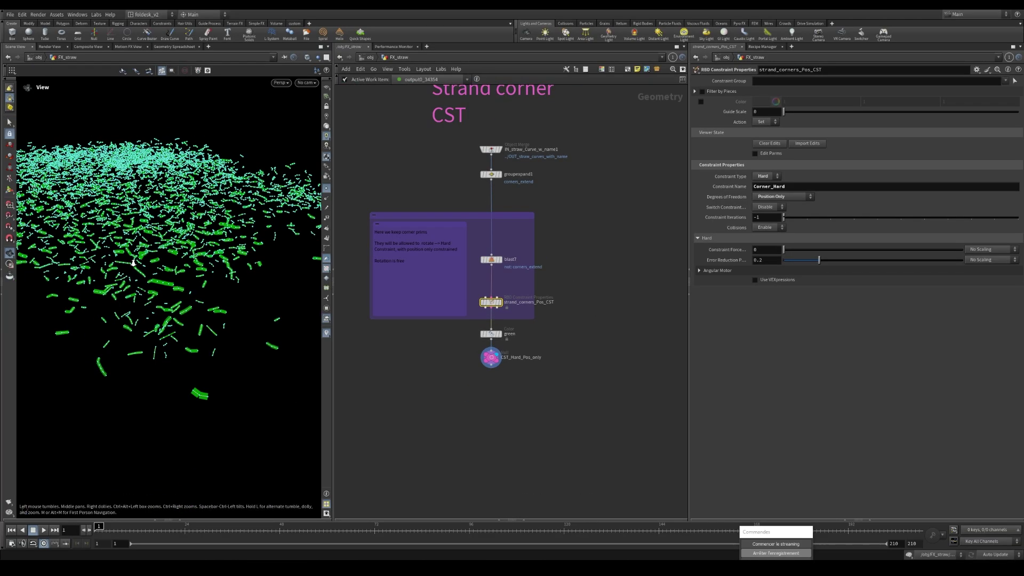
# Look over the settle simulation's constraint network and review the degrees of freedom set on strand_corners_Pos_CST.
pyautogui.scroll(-7, 579, 329)
pyautogui.scroll(2, 405, 270)
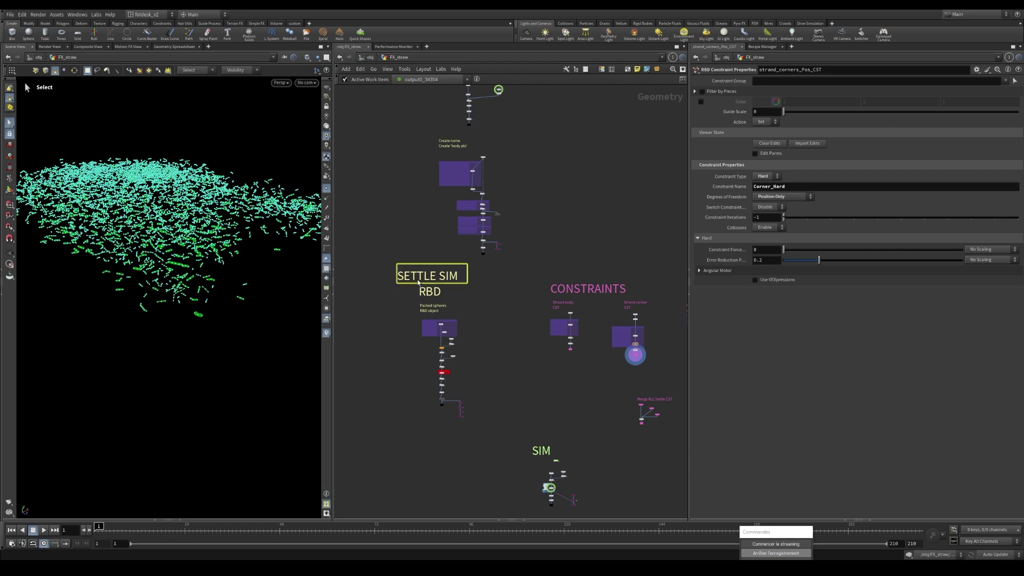
pyautogui.scroll(6, 638, 349)
pyautogui.scroll(2, 600, 317)
pyautogui.click(587, 315)
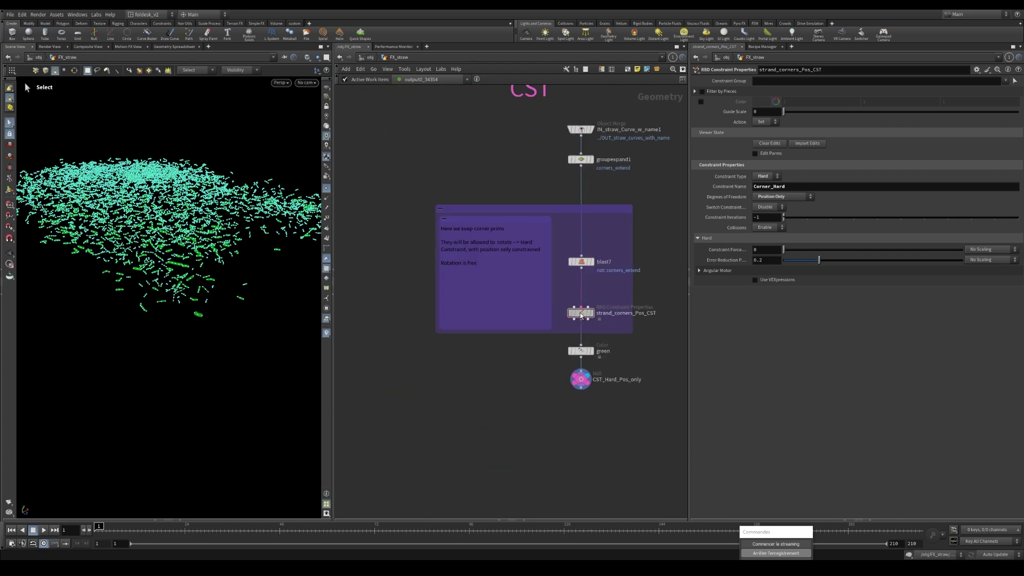
pyautogui.scroll(-1, 613, 340)
pyautogui.moveTo(619, 342); pyautogui.dragTo(544, 327, button='middle')
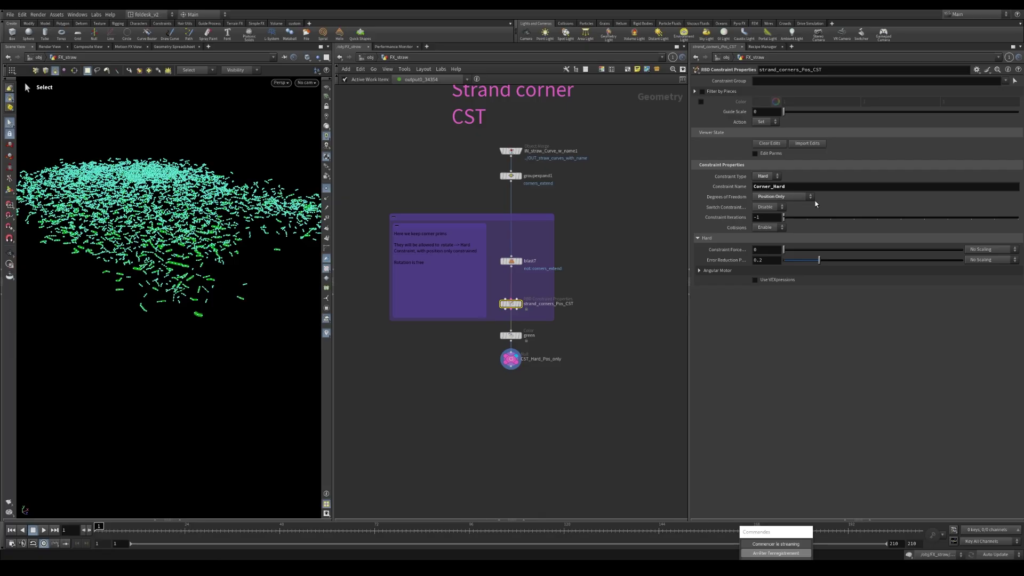
pyautogui.scroll(2, 511, 306)
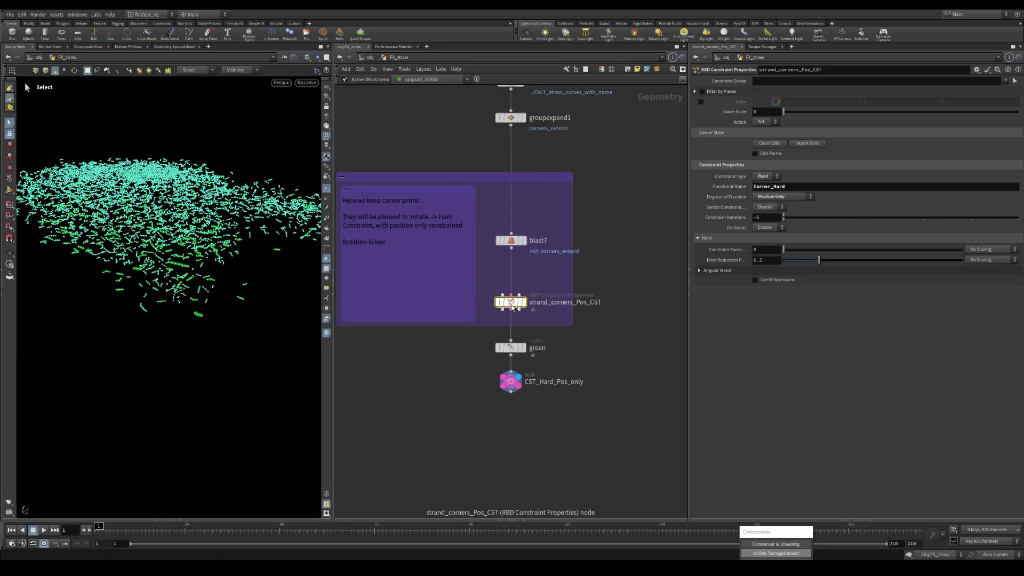
# Examine the green corner constraints across the straw pile and highlight the Corner_Hard constraint name.
pyautogui.keyDown('alt'); pyautogui.moveTo(173, 303); pyautogui.dragTo(116, 304); pyautogui.keyUp('alt')
pyautogui.scroll(3, 206, 260)
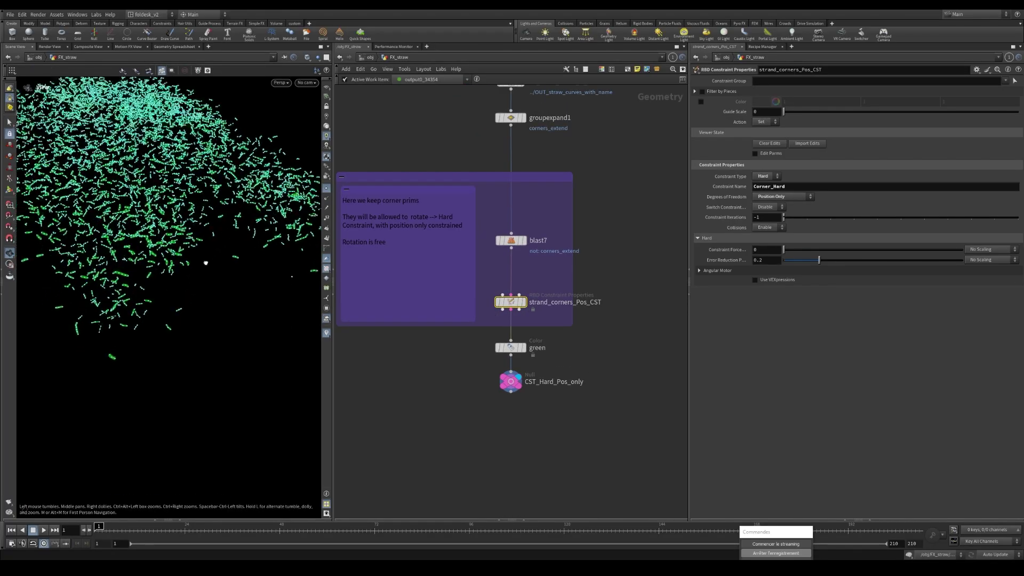
pyautogui.keyDown('alt'); pyautogui.moveTo(206, 261); pyautogui.dragTo(233, 274); pyautogui.keyUp('alt')
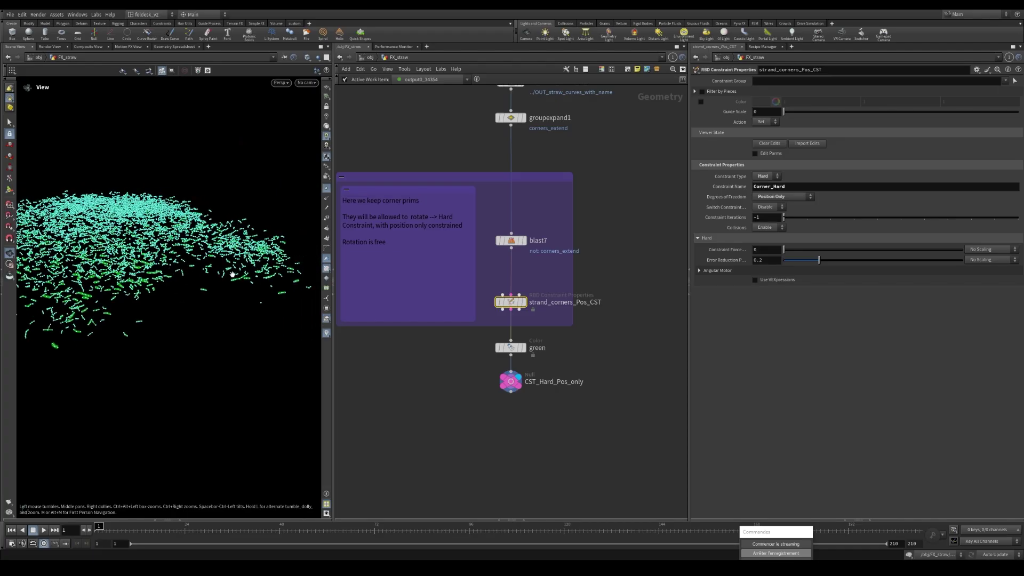
pyautogui.keyDown('alt'); pyautogui.moveTo(325, 275); pyautogui.dragTo(244, 262, button='right'); pyautogui.keyUp('alt')
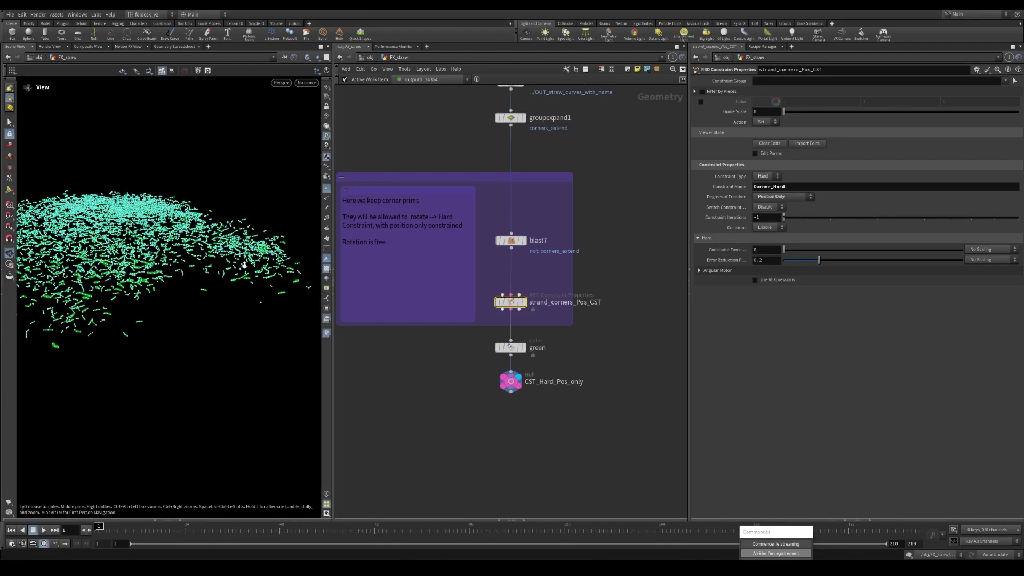
pyautogui.keyDown('alt'); pyautogui.moveTo(120, 255); pyautogui.dragTo(134, 278, button='middle'); pyautogui.keyUp('alt')
pyautogui.scroll(-8, 568, 377)
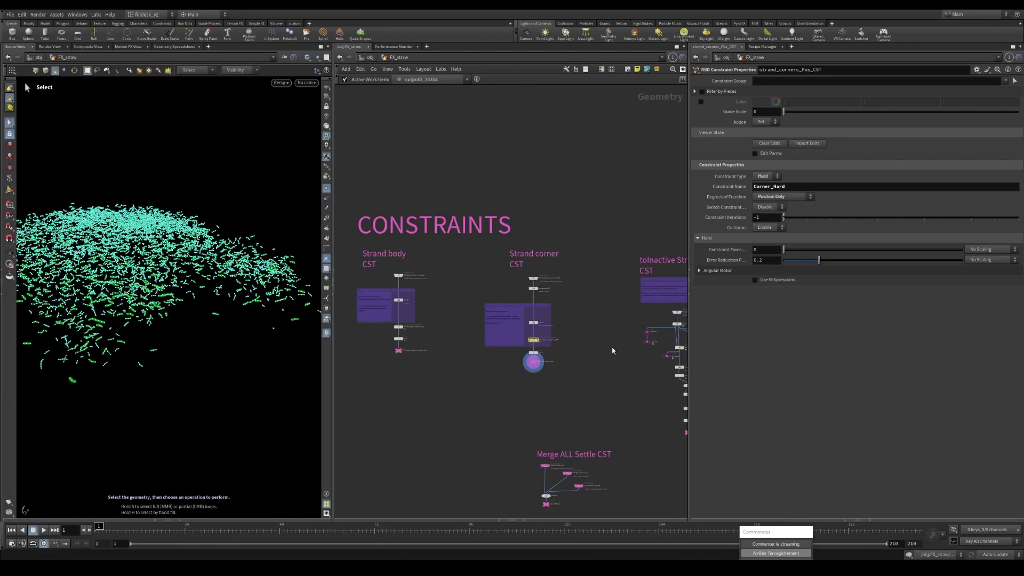
pyautogui.moveTo(536, 333); pyautogui.dragTo(498, 325, button='middle')
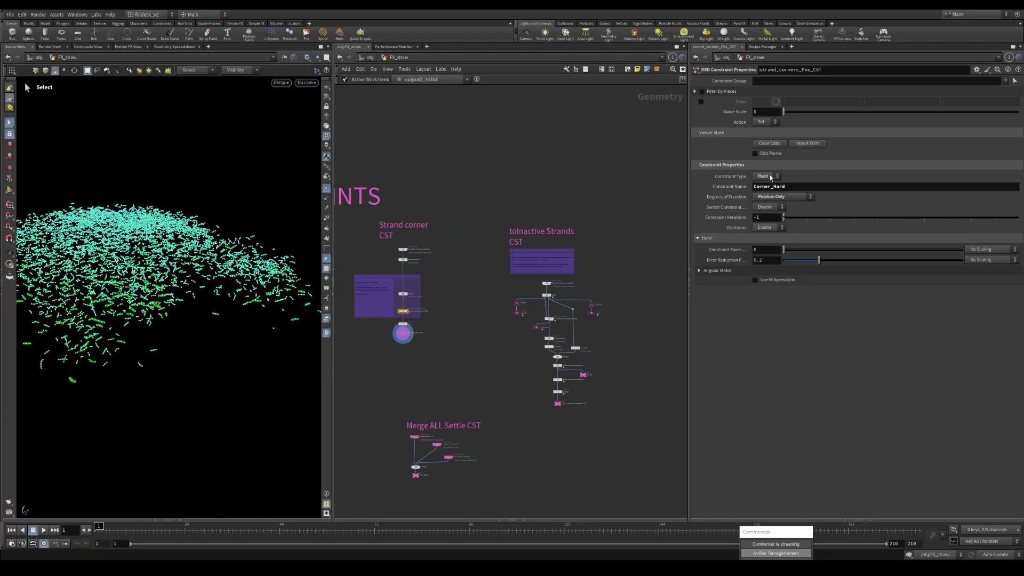
pyautogui.moveTo(797, 187); pyautogui.dragTo(664, 206)
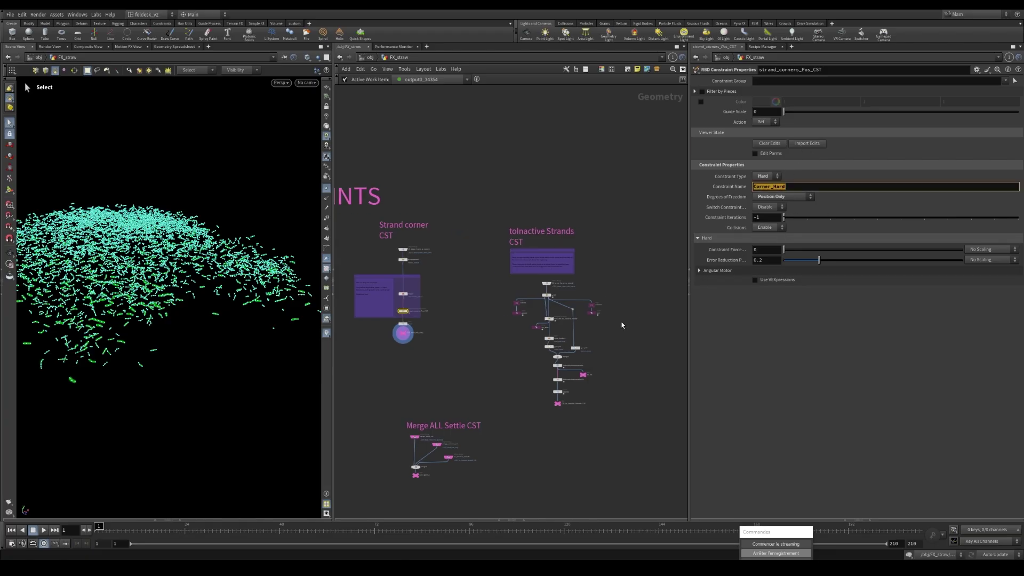
# Show CST_to_Inactive_Strands_CST together with the green corner constraints and hide the point markers in the viewport.
pyautogui.moveTo(622, 324); pyautogui.dragTo(604, 287, button='middle')
pyautogui.scroll(3, 577, 370)
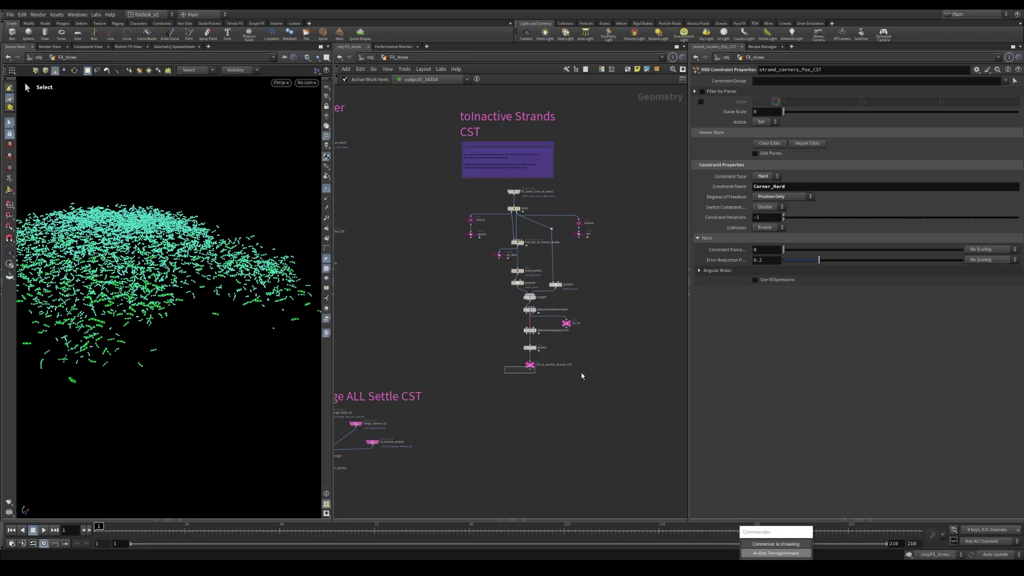
pyautogui.click(534, 368)
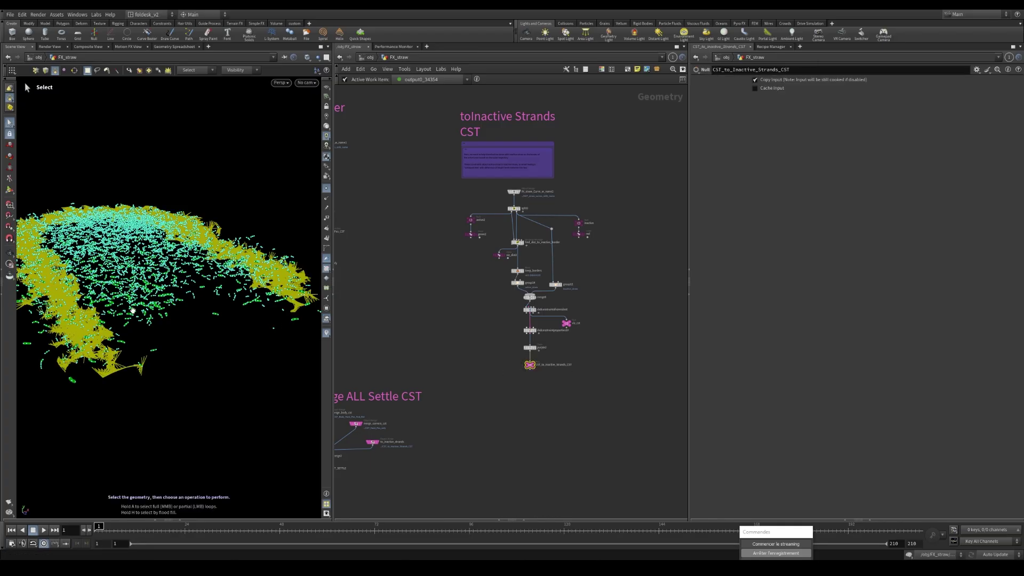
pyautogui.keyDown('alt'); pyautogui.moveTo(132, 311); pyautogui.dragTo(182, 312); pyautogui.keyUp('alt')
pyautogui.click(325, 197)
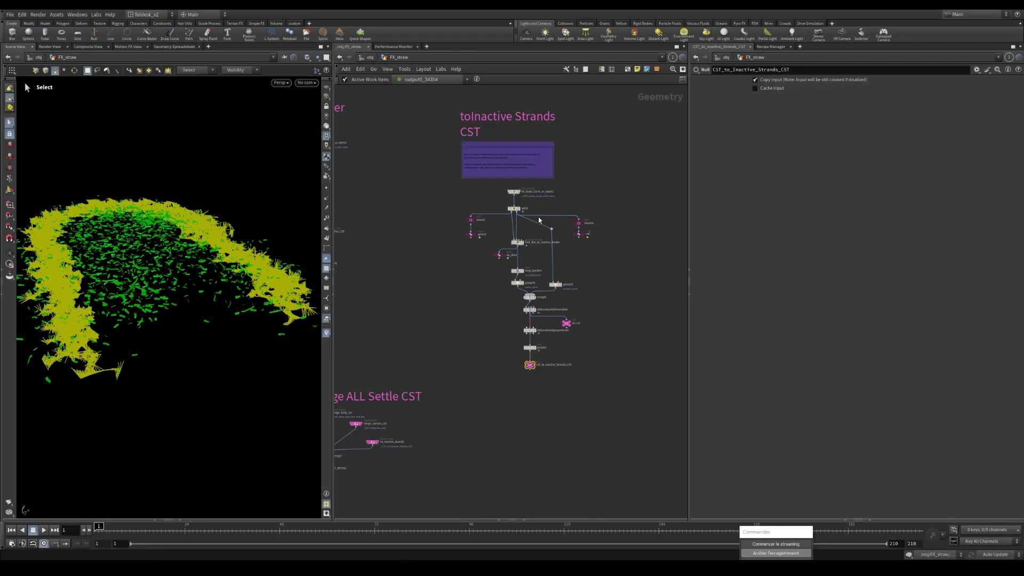
# Display IN_straw_Curve_w_name2 in the toInactive Strands CST branch and examine the whole straw pile.
pyautogui.scroll(3, 512, 192)
pyautogui.click(515, 192)
pyautogui.keyDown('alt'); pyautogui.moveTo(113, 292); pyautogui.dragTo(149, 293); pyautogui.keyUp('alt')
pyautogui.scroll(-2, 453, 227)
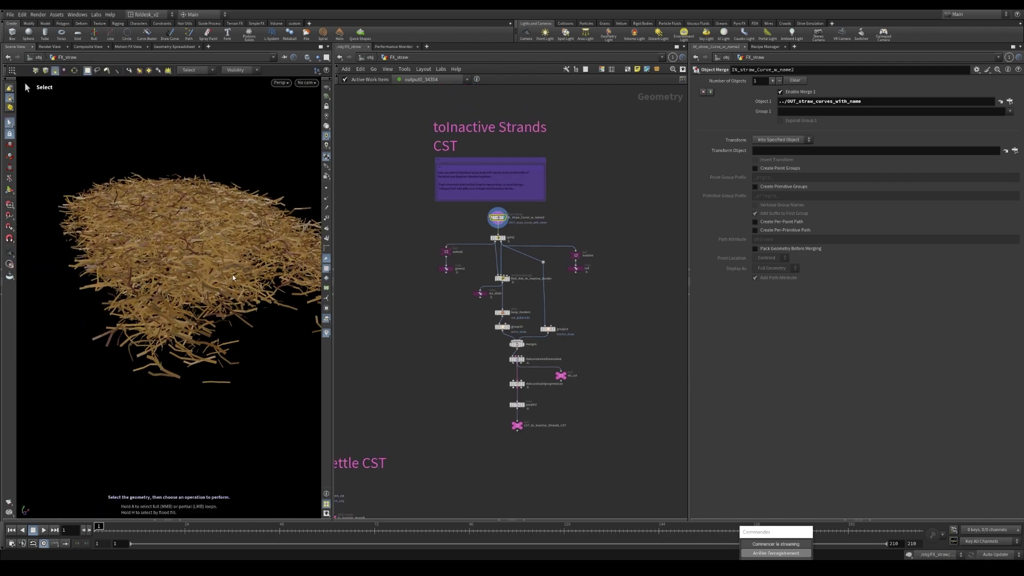
pyautogui.keyDown('alt'); pyautogui.moveTo(285, 313); pyautogui.dragTo(130, 341); pyautogui.keyUp('alt')
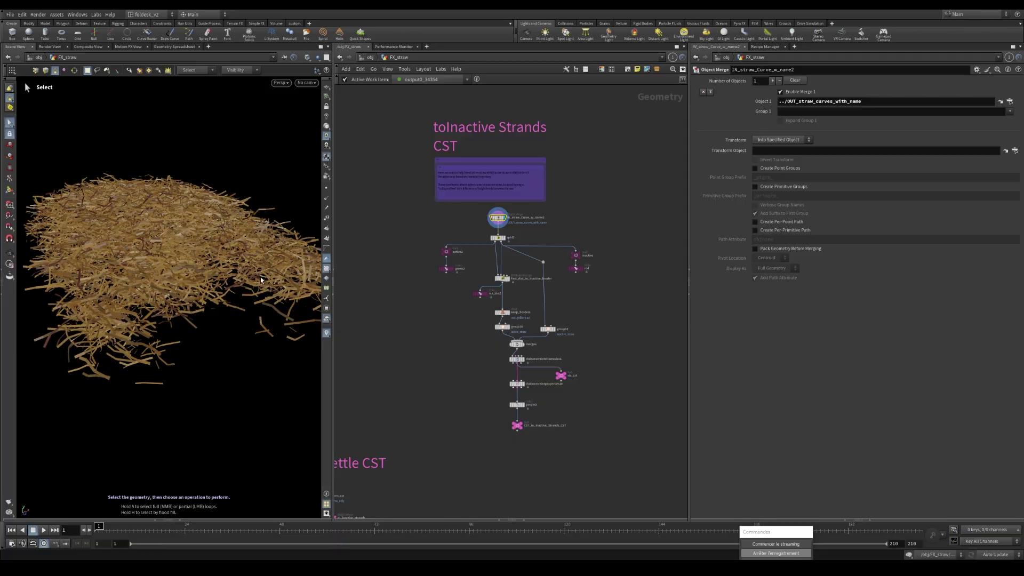
# Display the green2 node to show the active straw, followed by the red node for the inactive straw.
pyautogui.scroll(2, 558, 282)
pyautogui.click(452, 266)
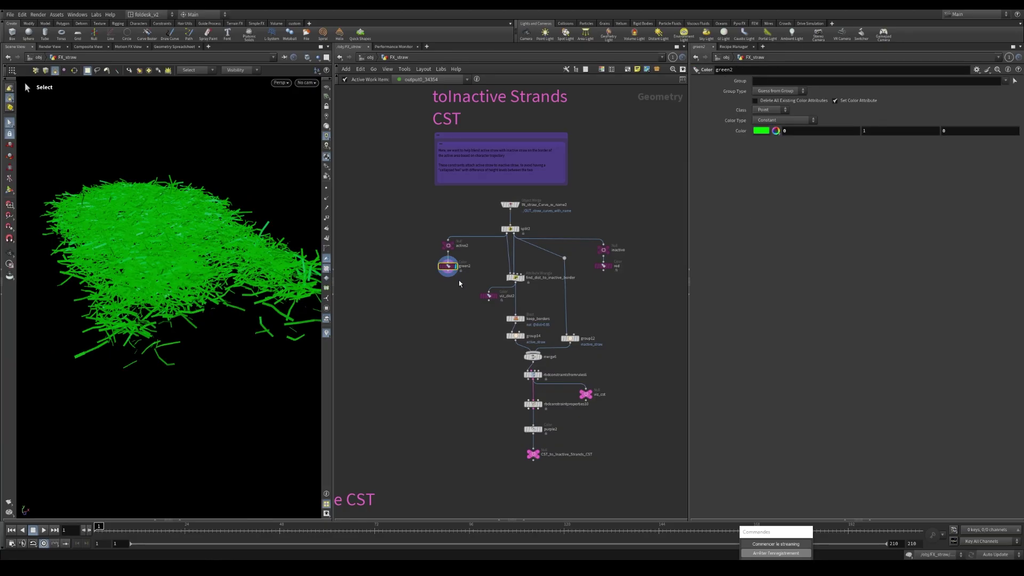
pyautogui.scroll(1, 626, 276)
pyautogui.click(596, 265)
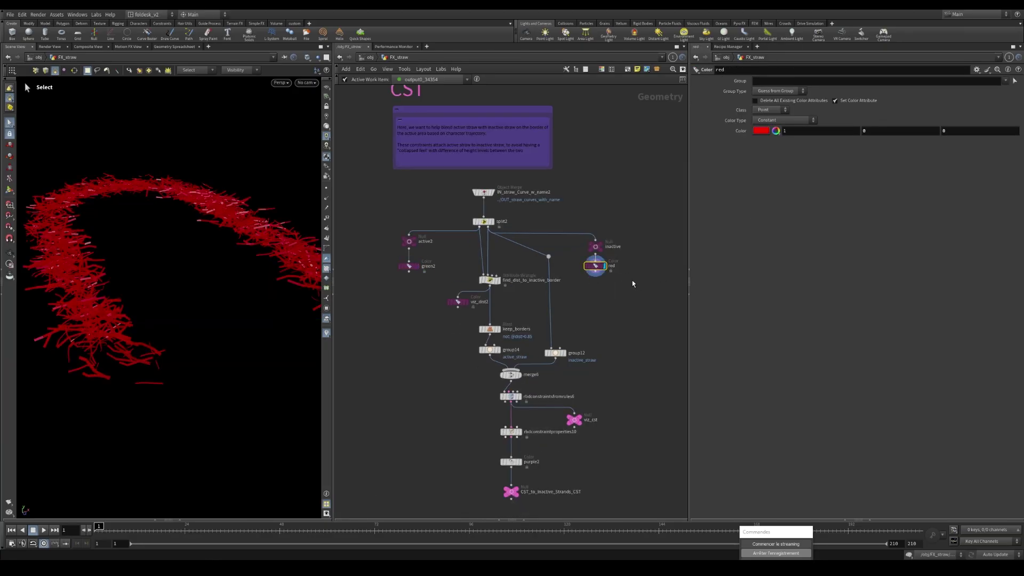
pyautogui.scroll(1, 612, 308)
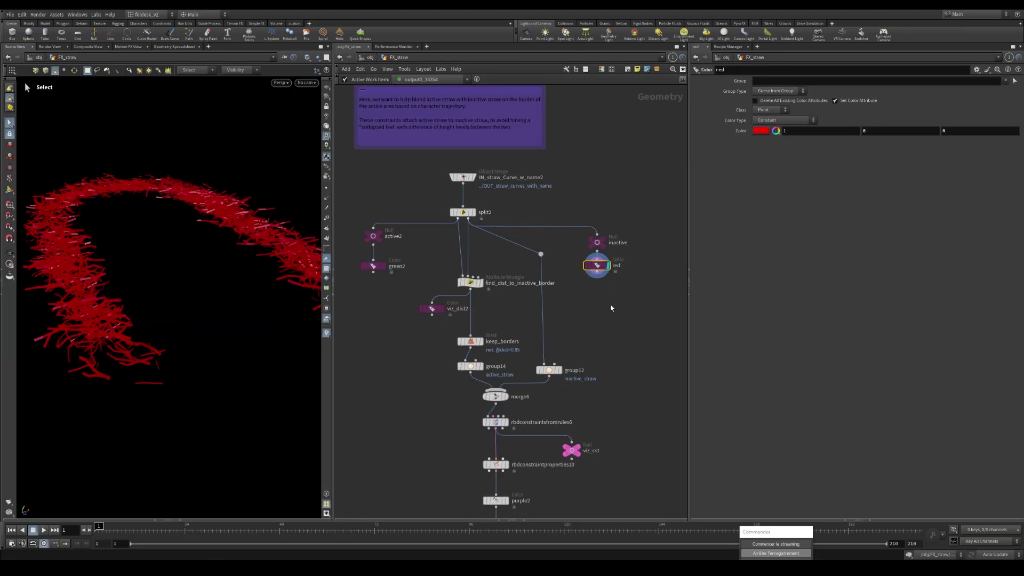
# Display split2 and viz_dist2 to examine the active straw coloured by its dist attribute towards the inactive border.
pyautogui.click(467, 212)
pyautogui.scroll(-1, 508, 254)
pyautogui.scroll(1, 507, 254)
pyautogui.click(446, 274)
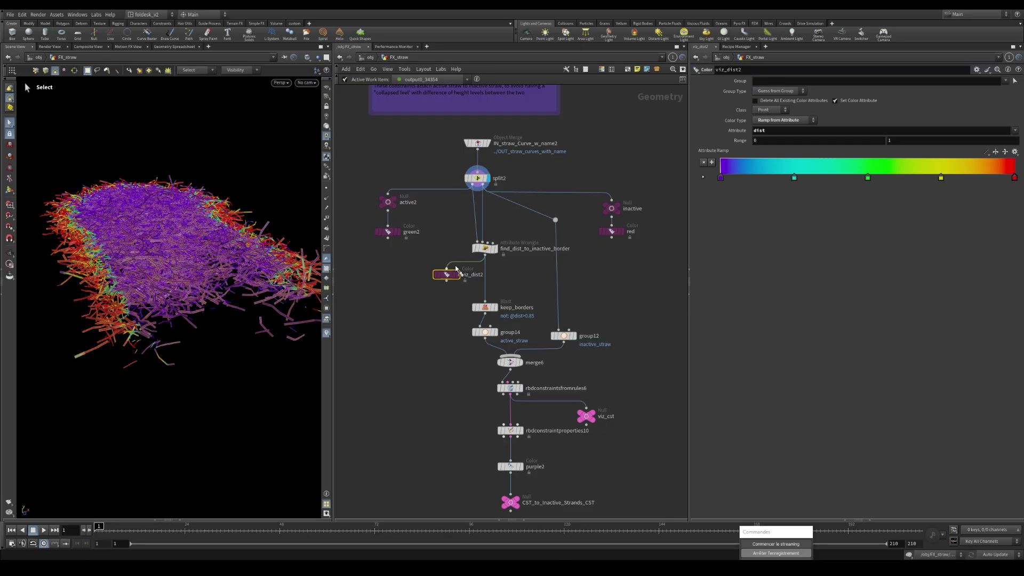
pyautogui.press('s')
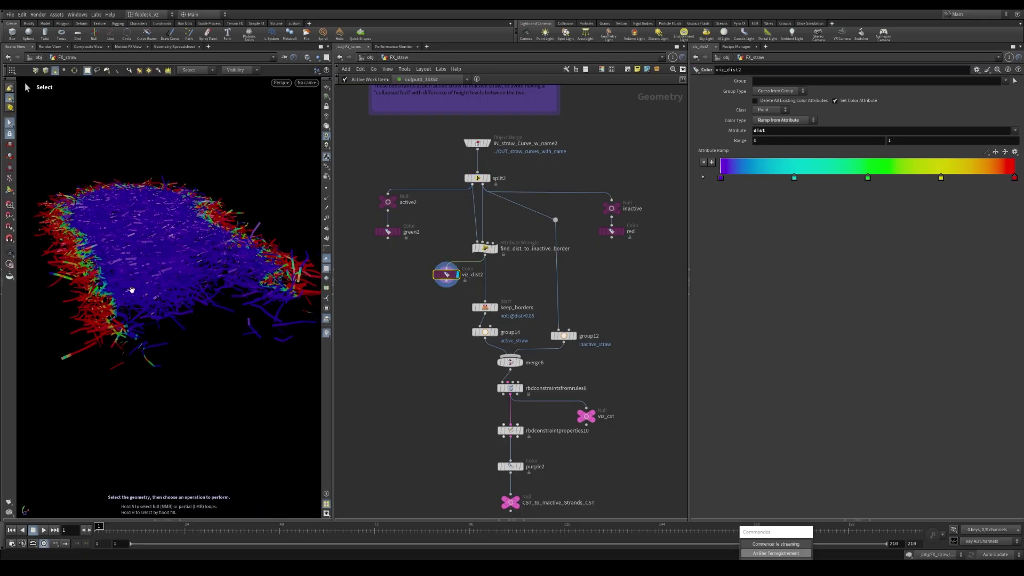
pyautogui.keyDown('alt'); pyautogui.moveTo(131, 290); pyautogui.dragTo(91, 316); pyautogui.keyUp('alt')
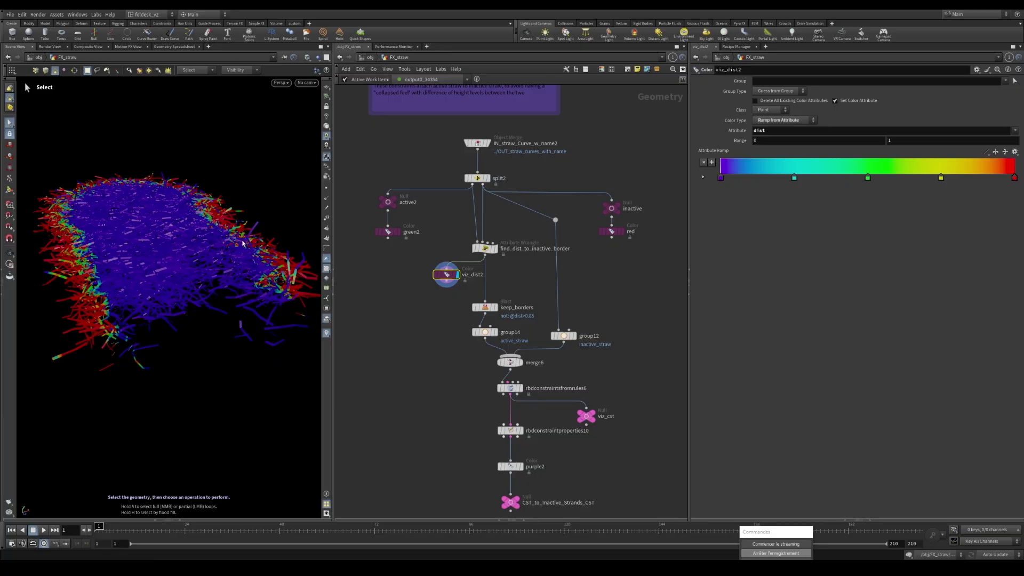
pyautogui.click(485, 307)
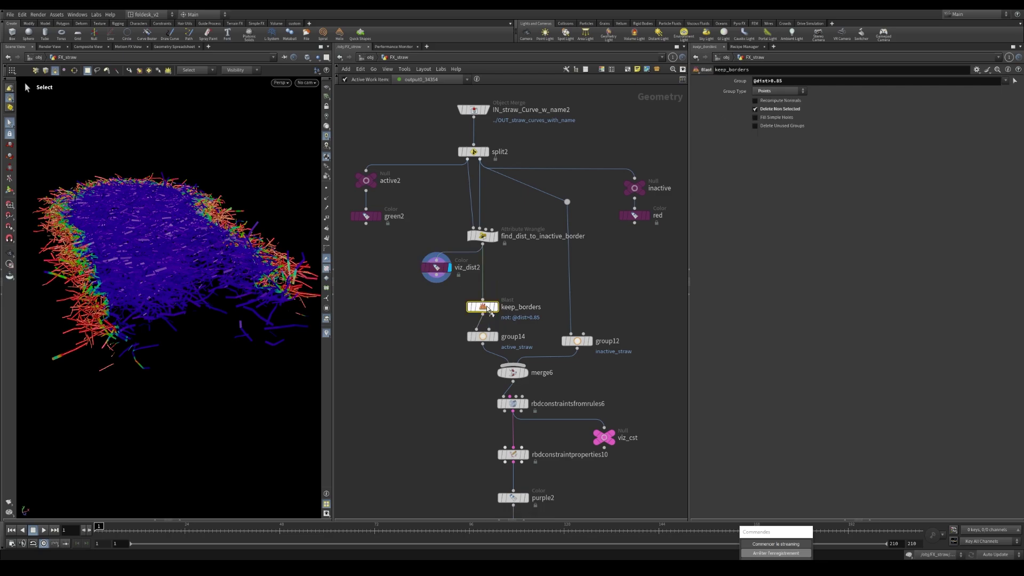
pyautogui.click(496, 307)
pyautogui.moveTo(170, 281); pyautogui.dragTo(234, 284)
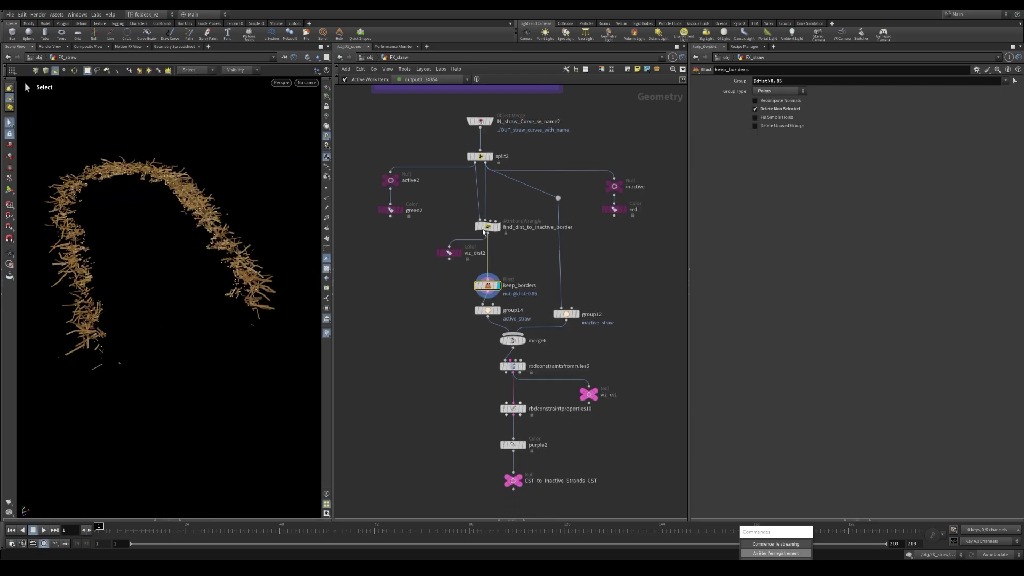
# Template green2 temporarily to compare the border straw with the full active straw.
pyautogui.scroll(2, 400, 209)
pyautogui.click(400, 211)
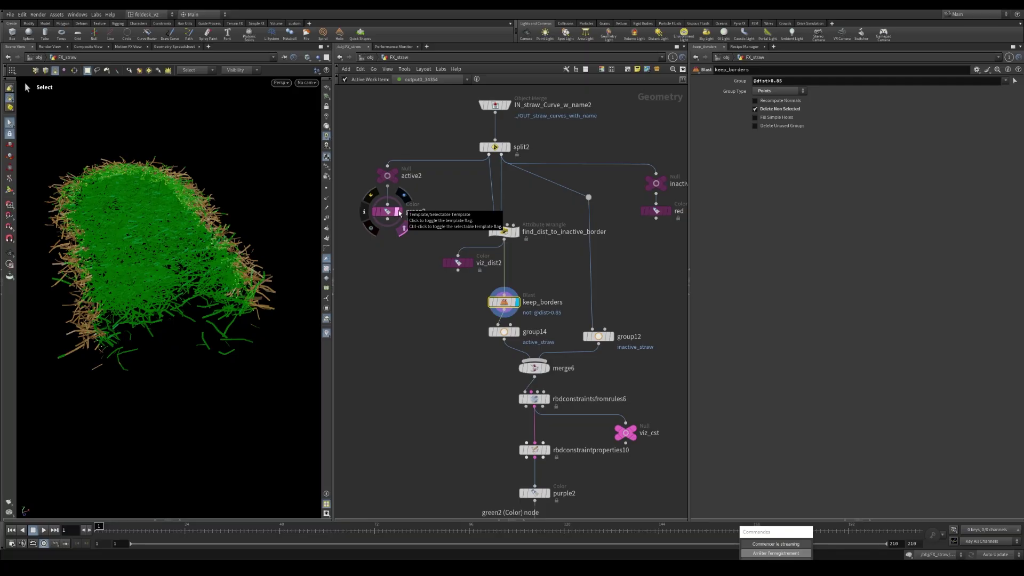
pyautogui.scroll(3, 134, 261)
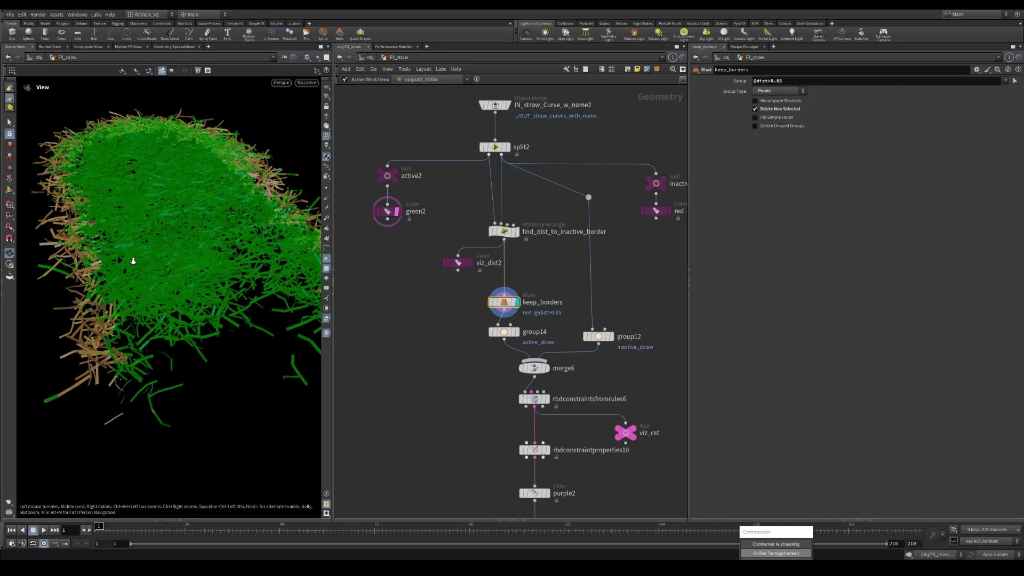
pyautogui.click(397, 212)
# Show the red inactive straw together with the border straw from keep_borders.
pyautogui.scroll(-2, 433, 248)
pyautogui.moveTo(515, 270); pyautogui.dragTo(505, 271, button='middle')
pyautogui.scroll(1, 590, 225)
pyautogui.click(585, 225)
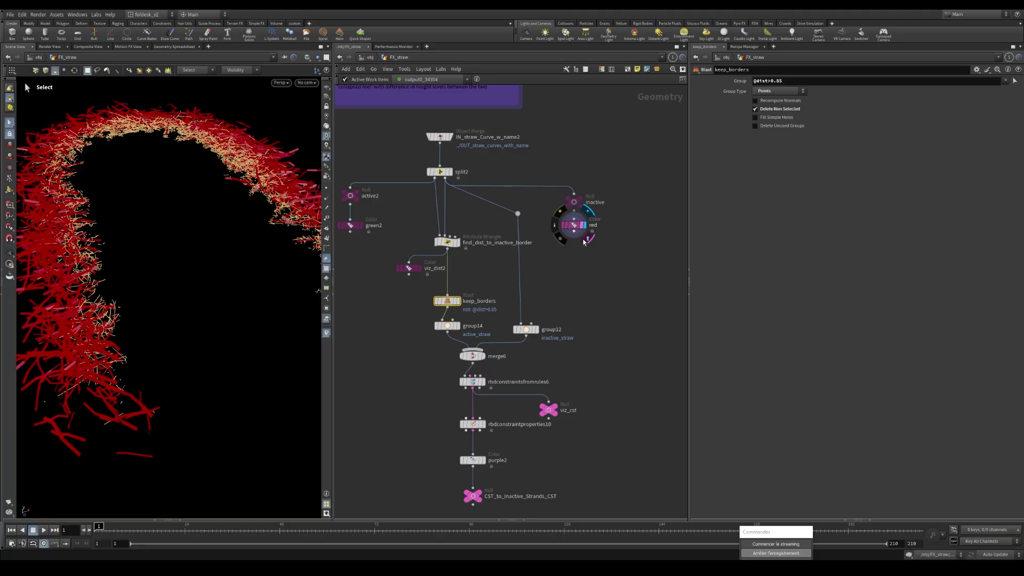
# Display viz_dist2 to show the dist colouring, followed by the border straw kept by keep_borders.
pyautogui.click(410, 268)
pyautogui.click(420, 268)
pyautogui.scroll(2, 443, 309)
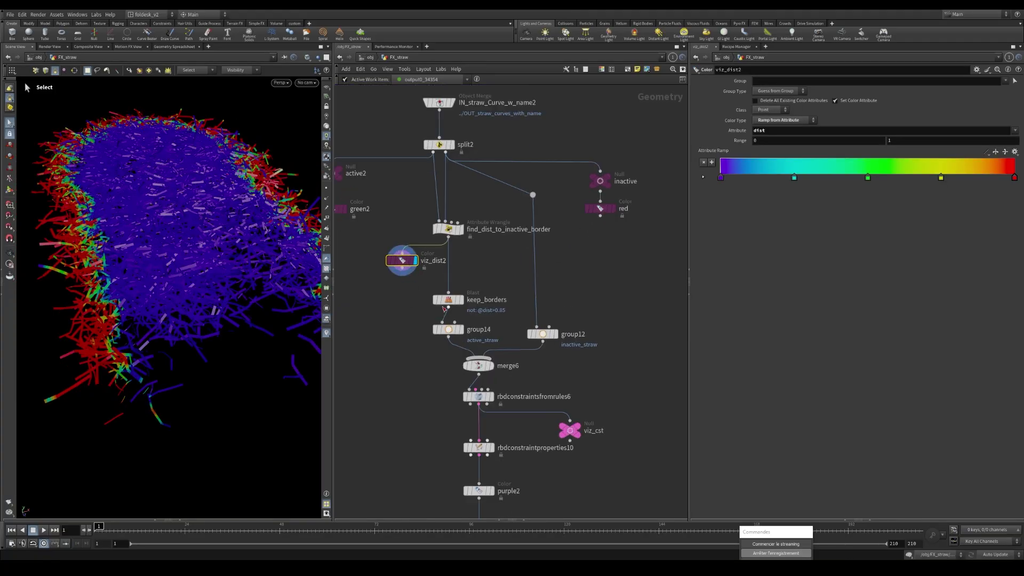
pyautogui.click(449, 300)
pyautogui.click(461, 299)
# Review the active_straw group in group14 and display merge6, which combines it with group12's inactive_straw.
pyautogui.click(449, 329)
pyautogui.scroll(-2, 539, 358)
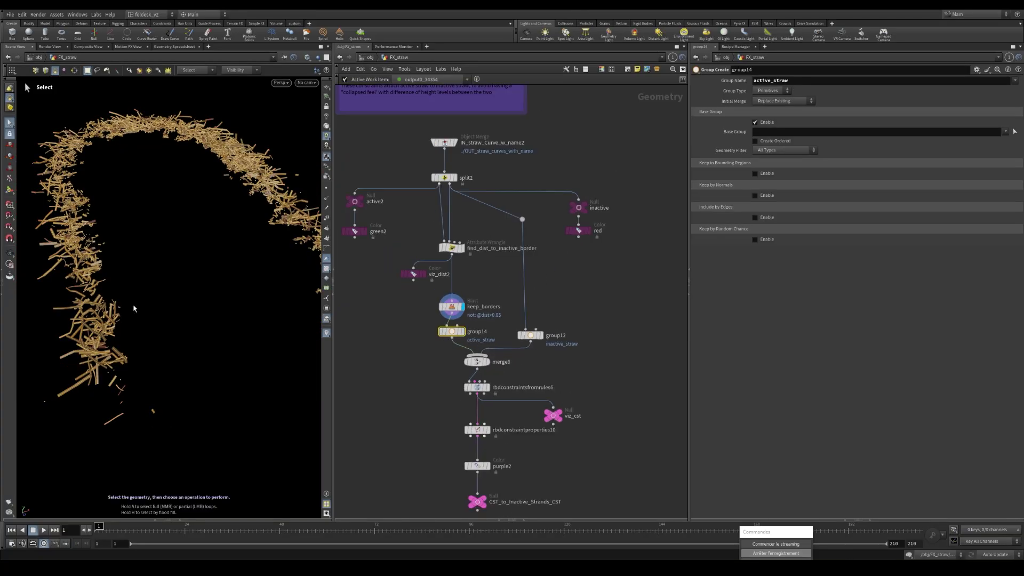
pyautogui.scroll(2, 521, 337)
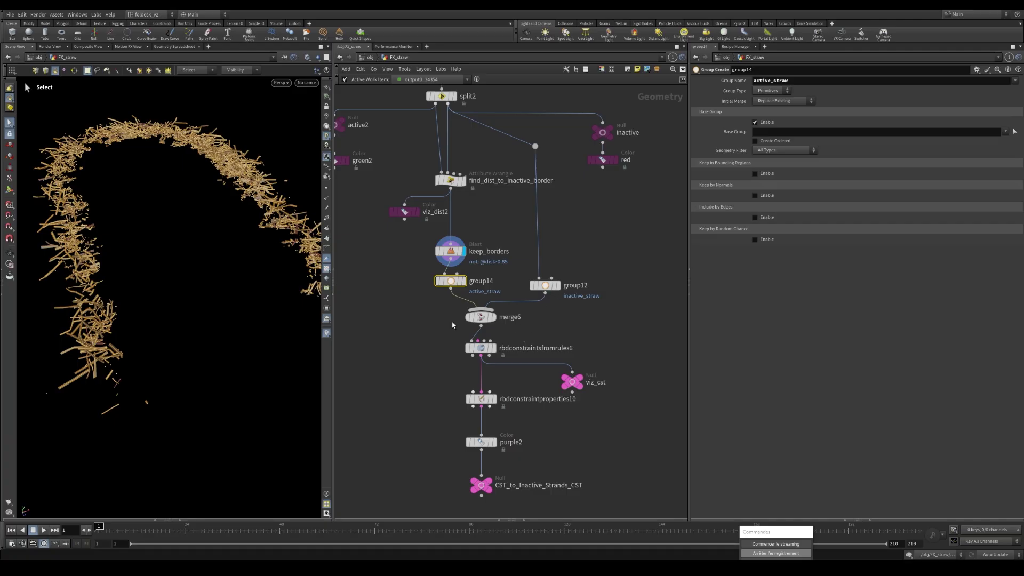
pyautogui.click(494, 318)
pyautogui.moveTo(387, 307); pyautogui.dragTo(468, 273)
pyautogui.moveTo(564, 322); pyautogui.dragTo(541, 267)
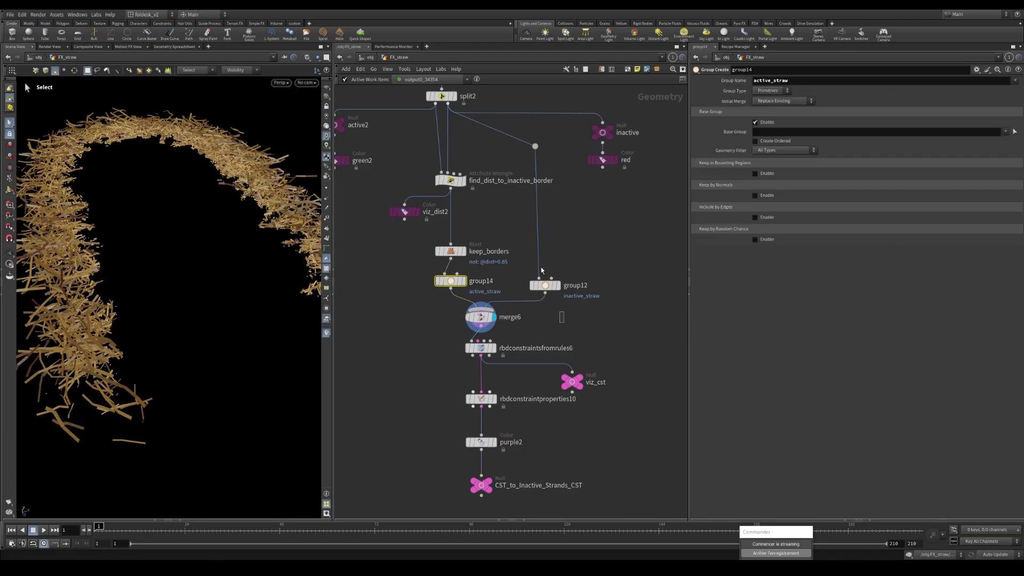
# Examine rbdconstraintsfromrules6's Group to Group setup between inactive_straw and active_straw, and trace its Search Radius expression to find_dist_to_inactive_border.
pyautogui.click(480, 347)
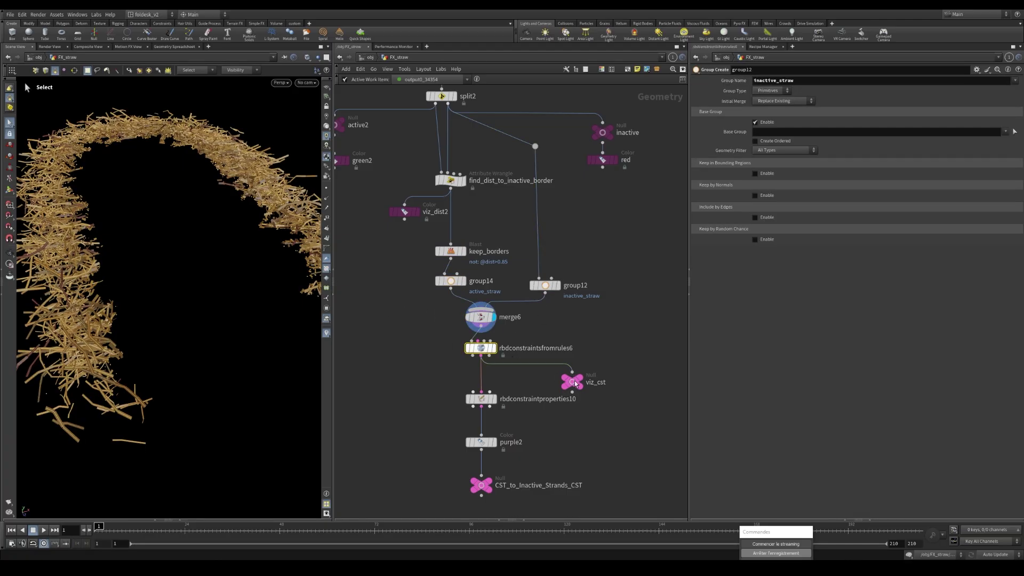
pyautogui.scroll(-2, 575, 380)
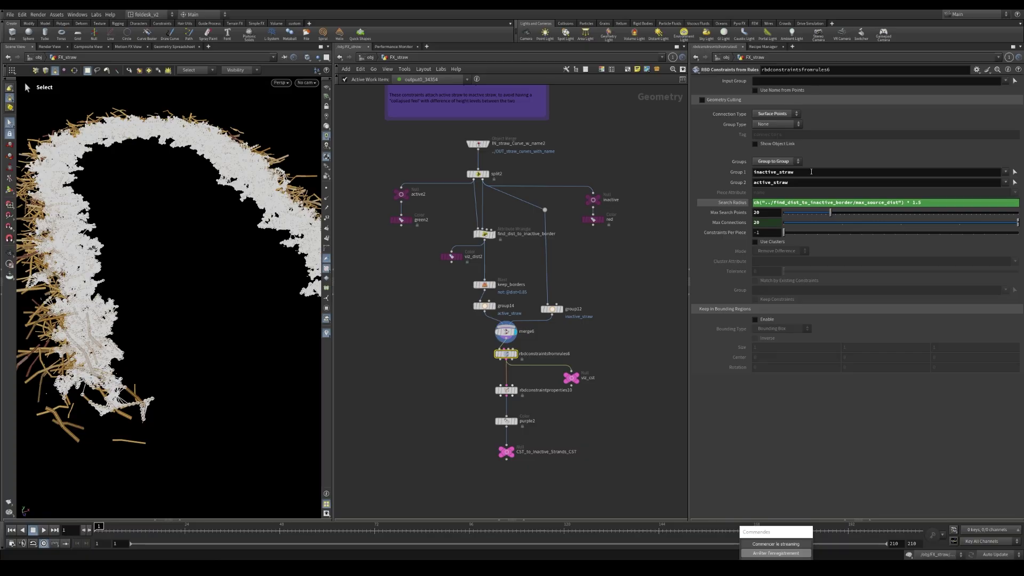
pyautogui.click(794, 184)
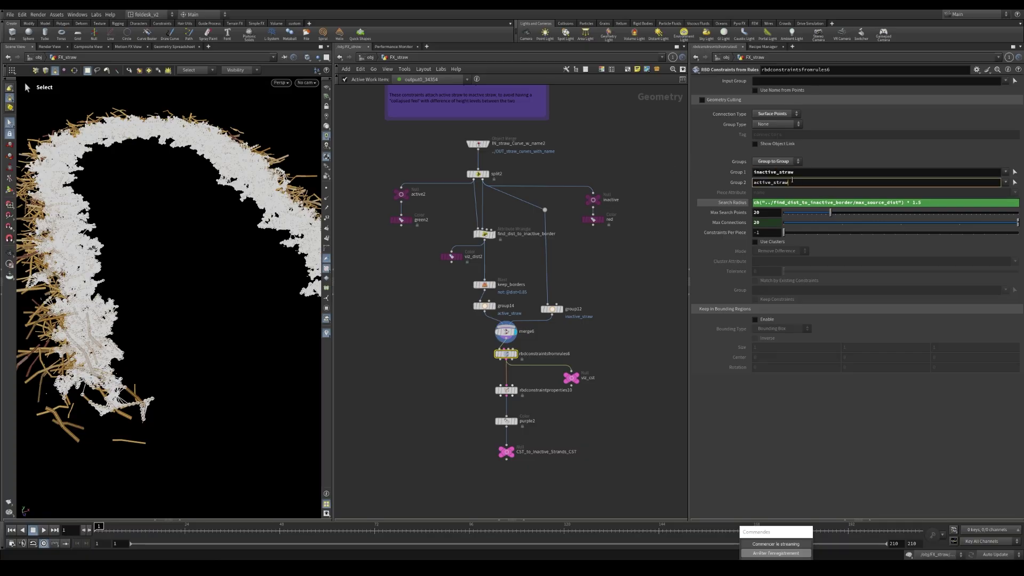
pyautogui.click(628, 268)
pyautogui.click(729, 205)
pyautogui.scroll(-1, 630, 276)
pyautogui.moveTo(622, 274); pyautogui.dragTo(580, 250, button='middle')
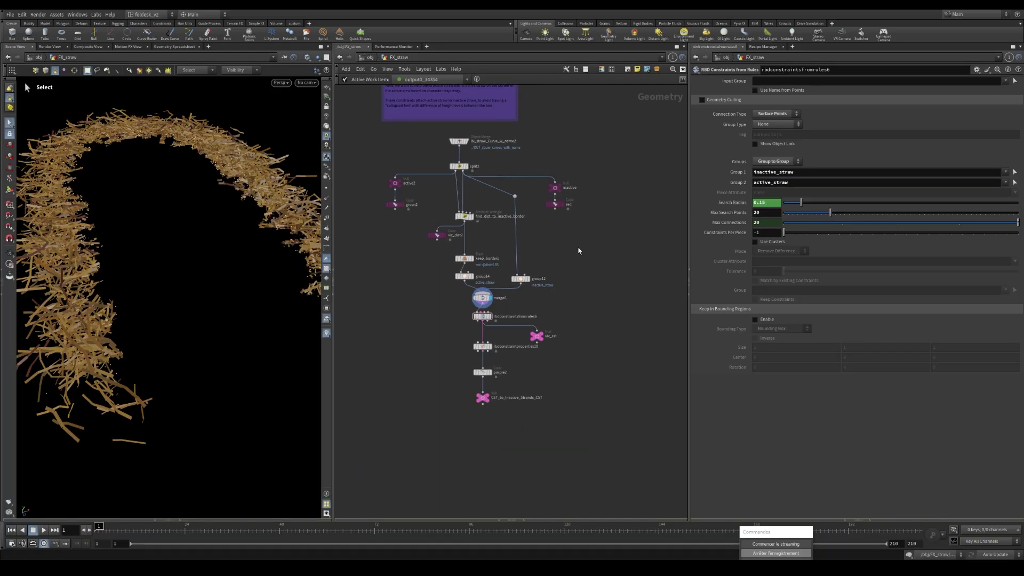
pyautogui.scroll(2, 521, 277)
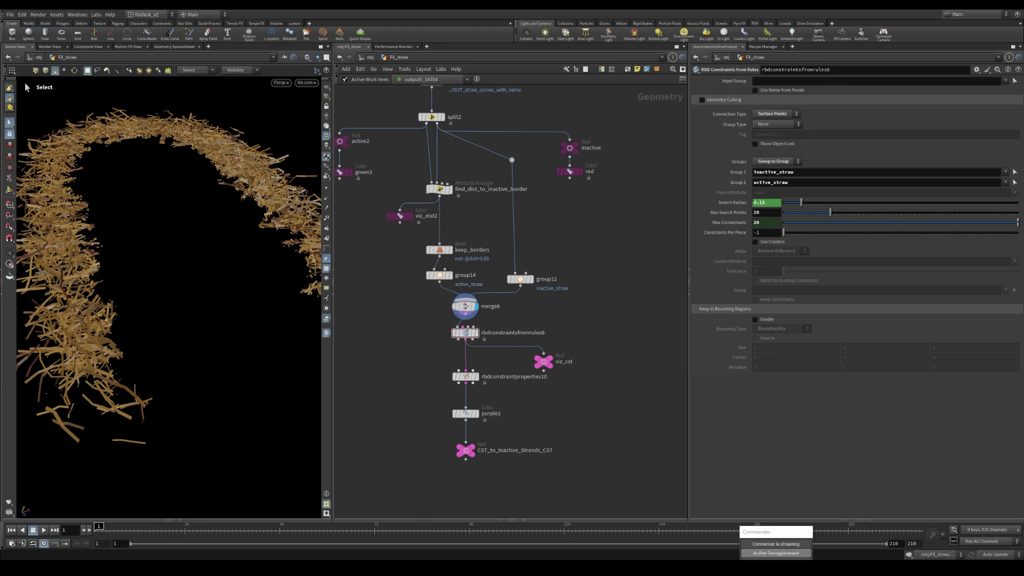
pyautogui.click(730, 202)
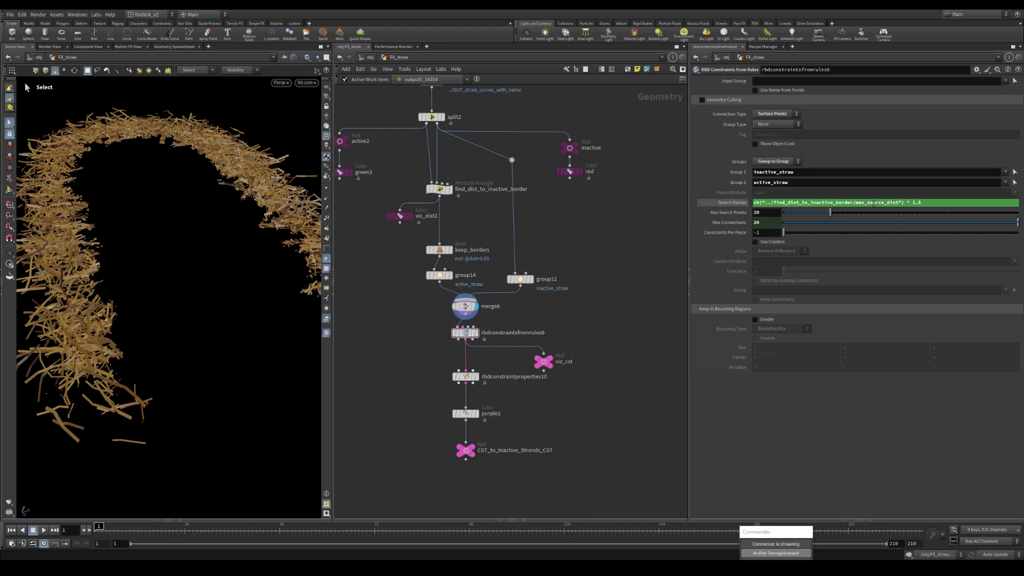
pyautogui.click(439, 188)
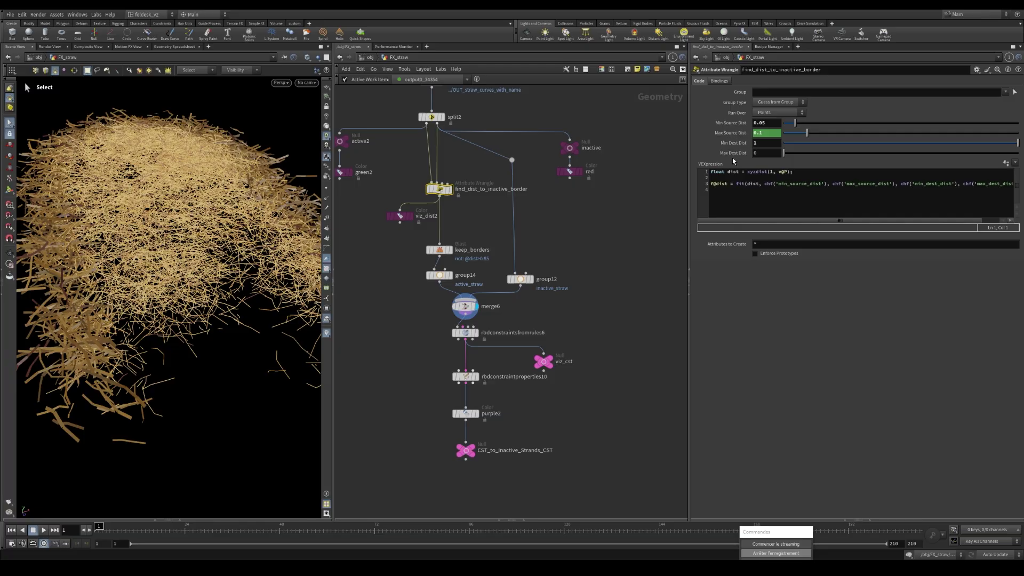
# Show dependency links for selected nodes in the network, with rbdconstraintsfromrules6 selected.
pyautogui.click(466, 332)
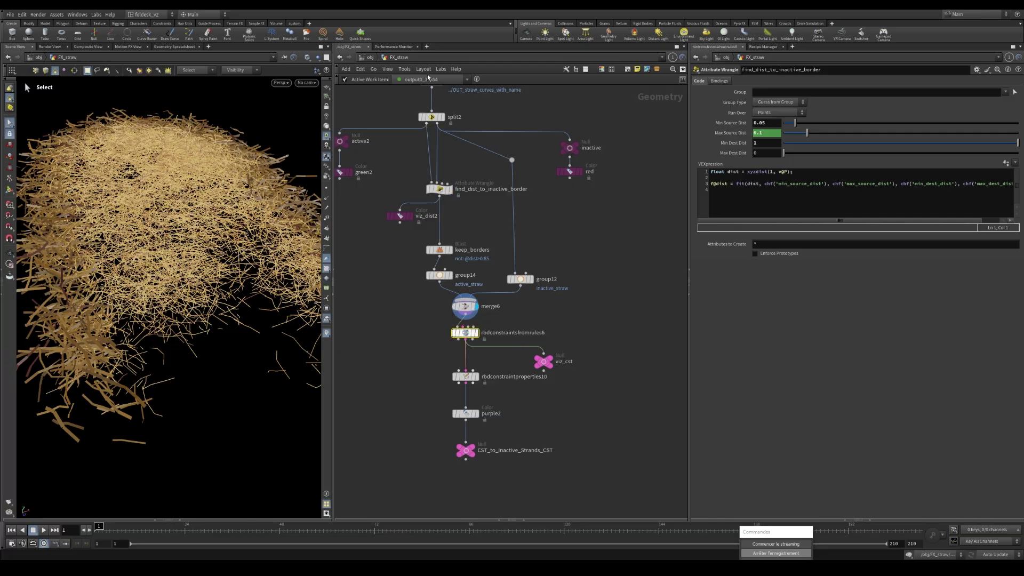
pyautogui.click(401, 69)
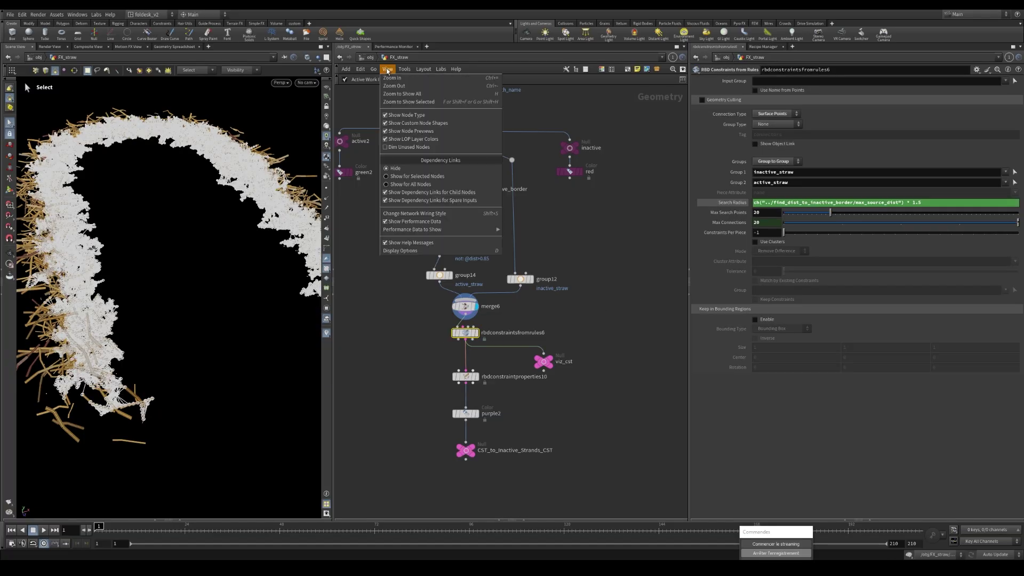
pyautogui.click(427, 175)
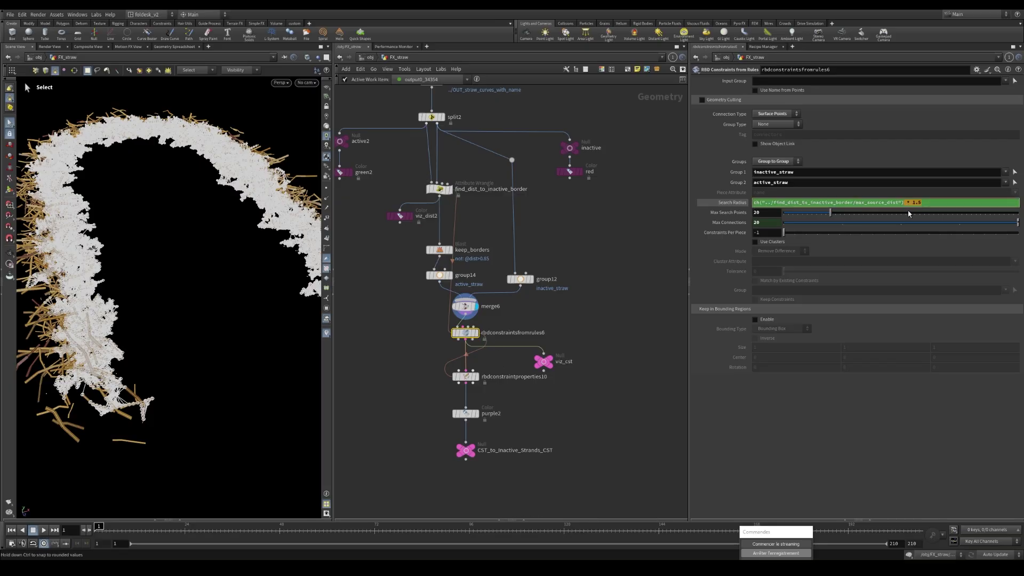
# Remove the * 1.5 multiplier from the Search Radius expression to compare the constraints, and add it back.
pyautogui.press('BackSpace')
pyautogui.press('BackSpace')
pyautogui.press('BackSpace')
pyautogui.press('BackSpace')
pyautogui.press('BackSpace')
pyautogui.press('BackSpace')
pyautogui.press('Return')
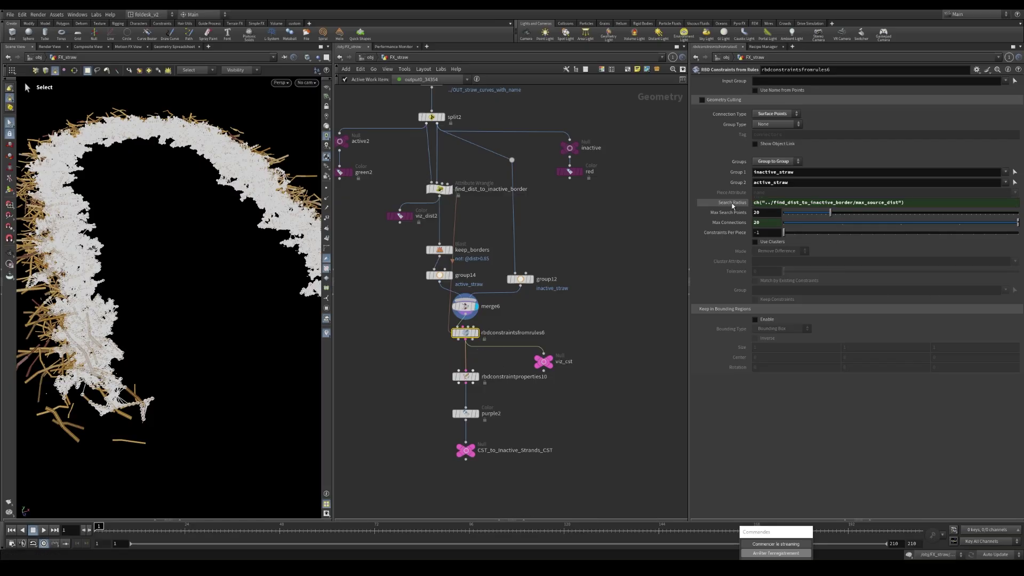
pyautogui.click(732, 203)
pyautogui.click(733, 203)
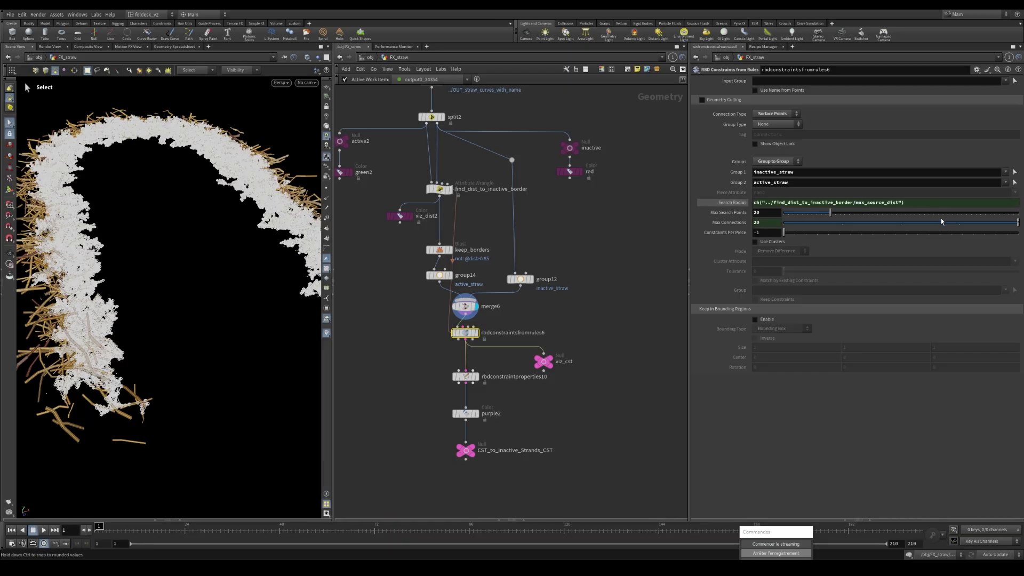
pyautogui.click(922, 203)
pyautogui.press('Return')
# Review the Max Source Dist parameter on the find_dist_to_inactive_border wrangle that drives the search radius.
pyautogui.click(438, 190)
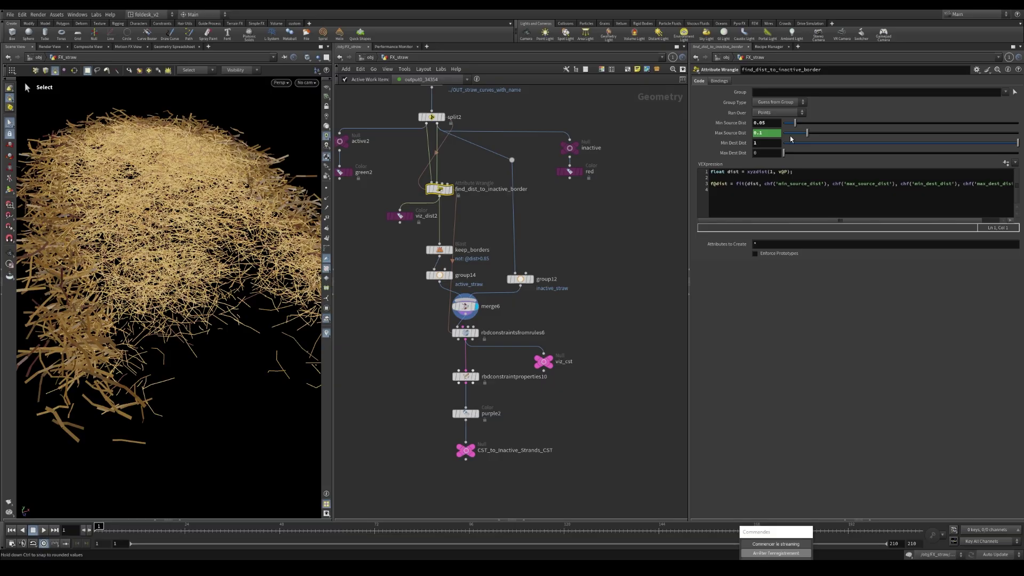
pyautogui.click(589, 247)
pyautogui.scroll(-1, 590, 291)
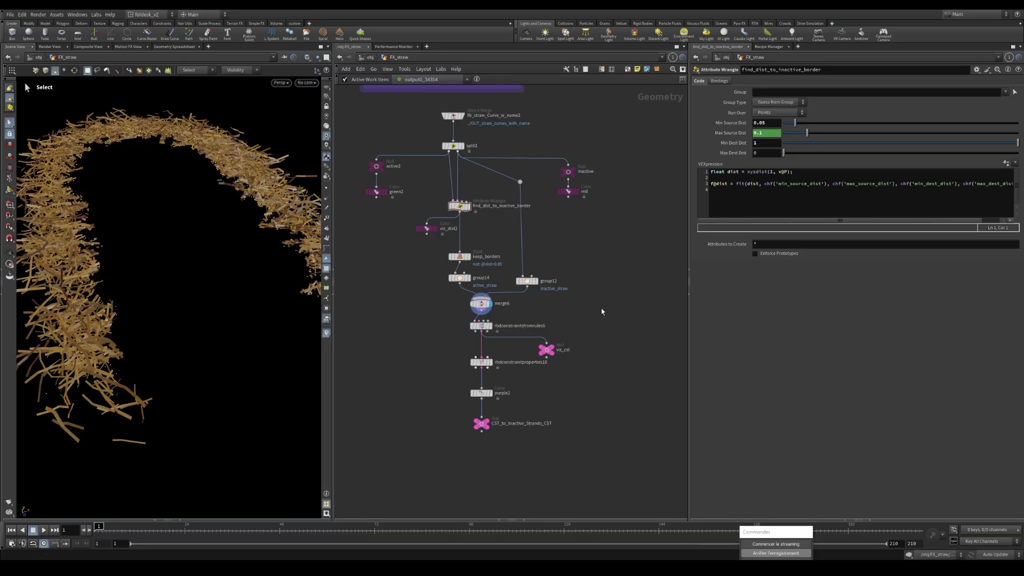
pyautogui.moveTo(603, 310); pyautogui.dragTo(611, 278, button='middle')
pyautogui.scroll(2, 502, 298)
# Display viz_cst and examine the constraint lines between the active and inactive straw.
pyautogui.click(564, 321)
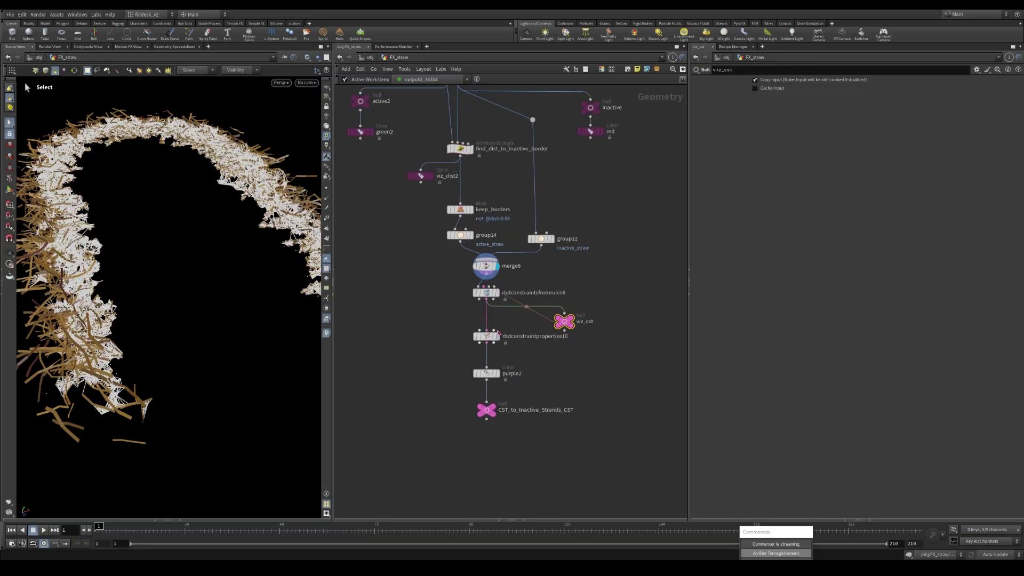
pyautogui.scroll(1, 592, 341)
pyautogui.scroll(-1, 613, 347)
pyautogui.moveTo(613, 346); pyautogui.dragTo(606, 337, button='middle')
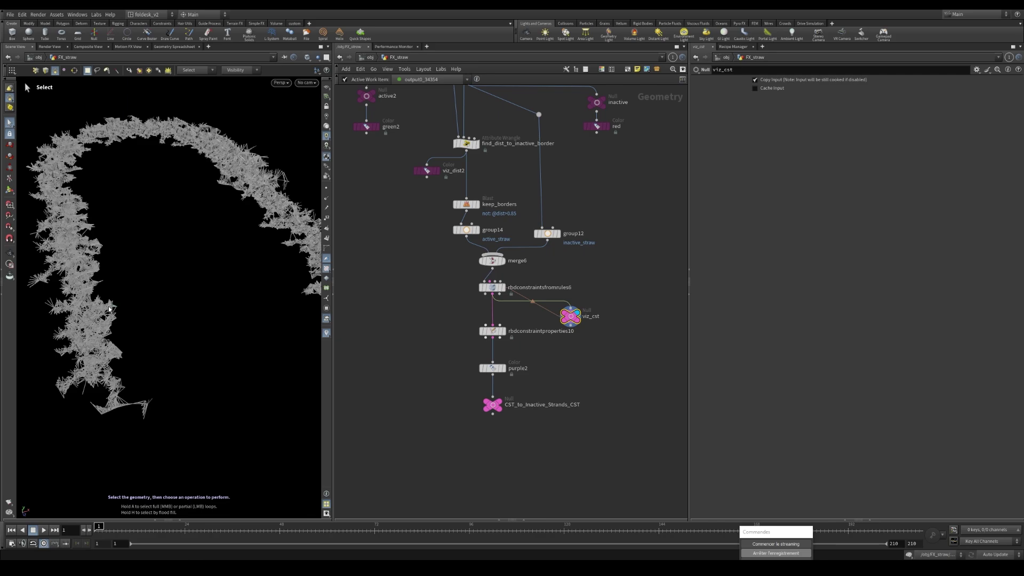
pyautogui.keyDown('alt'); pyautogui.moveTo(216, 334); pyautogui.dragTo(192, 320, button='middle'); pyautogui.keyUp('alt')
pyautogui.scroll(2, 488, 288)
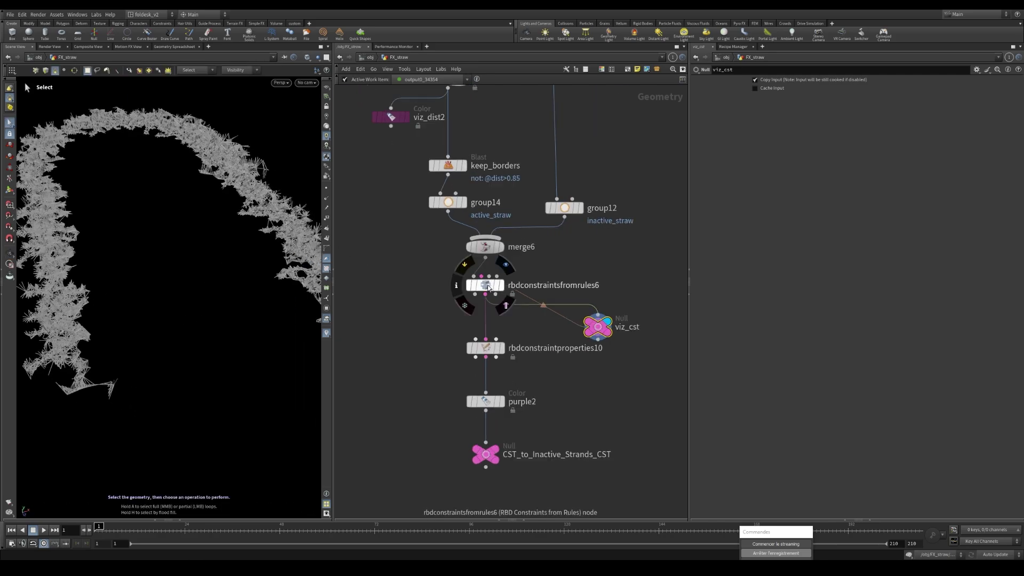
# Examine rbdconstraintsfromrules6's search and connection settings, and view its constraint guides in a wider viewport.
pyautogui.click(485, 285)
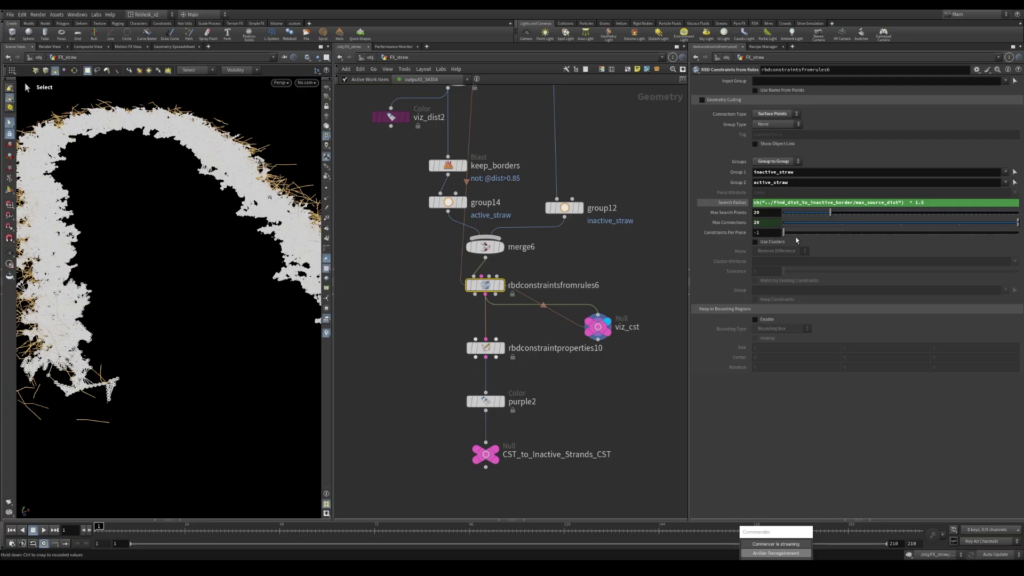
pyautogui.scroll(-2, 574, 339)
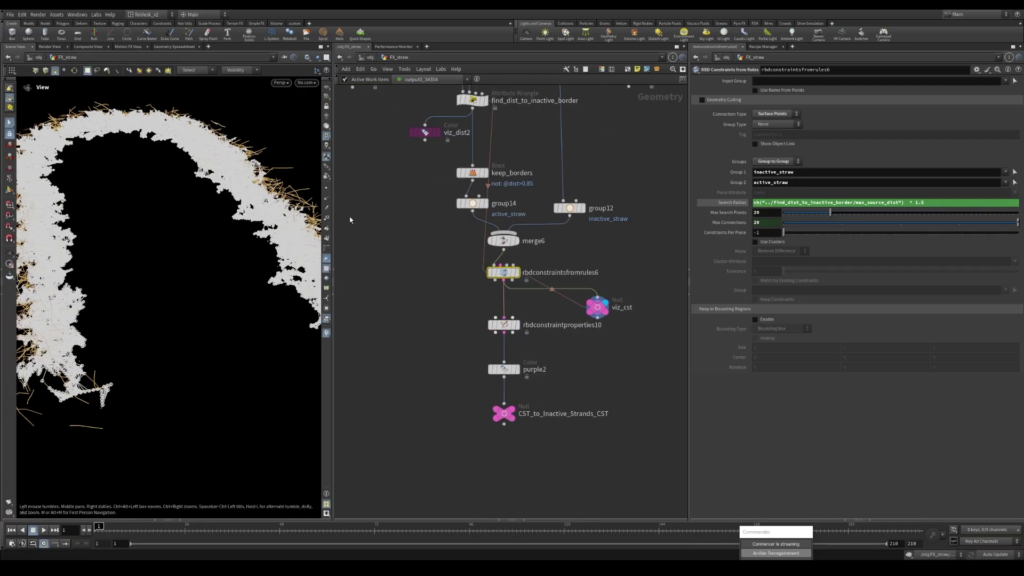
pyautogui.moveTo(333, 205); pyautogui.dragTo(451, 203)
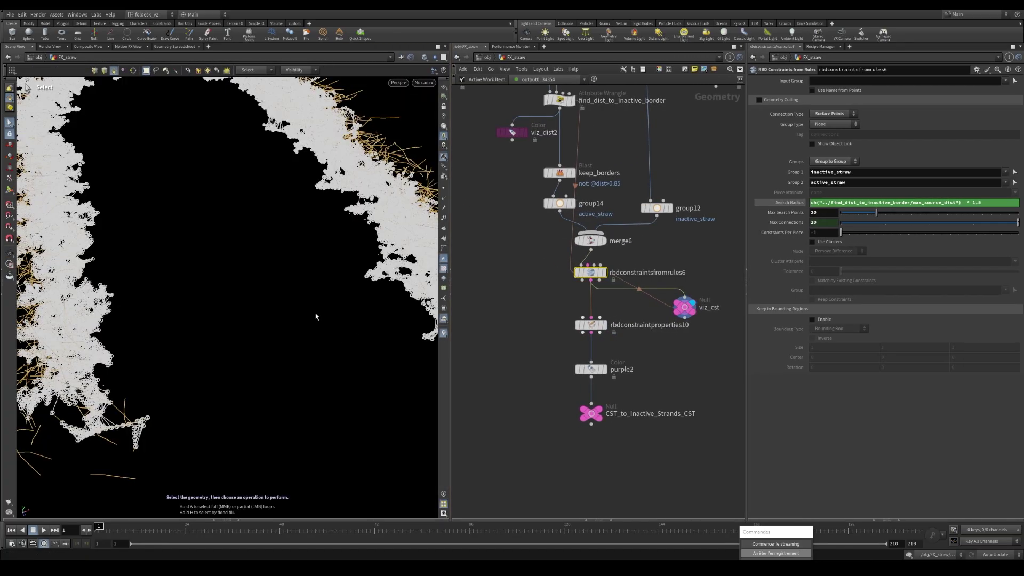
pyautogui.keyDown('alt'); pyautogui.moveTo(203, 285); pyautogui.dragTo(174, 303, button='right'); pyautogui.keyUp('alt')
pyautogui.keyDown('alt'); pyautogui.moveTo(329, 265); pyautogui.dragTo(368, 283); pyautogui.keyUp('alt')
pyautogui.scroll(-1, 659, 363)
pyautogui.moveTo(659, 364); pyautogui.dragTo(635, 346, button='middle')
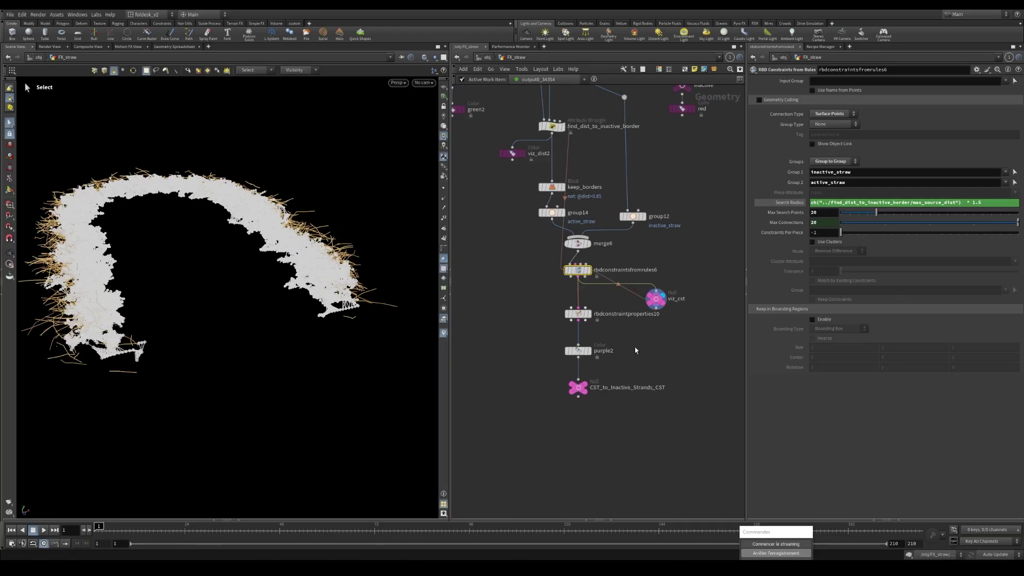
# Display rbdconstraintproperties10 and review its Hard, Position Only constraint settings and the ToInactive_Hard constraint name.
pyautogui.click(633, 346)
pyautogui.scroll(1, 586, 321)
pyautogui.scroll(2, 576, 315)
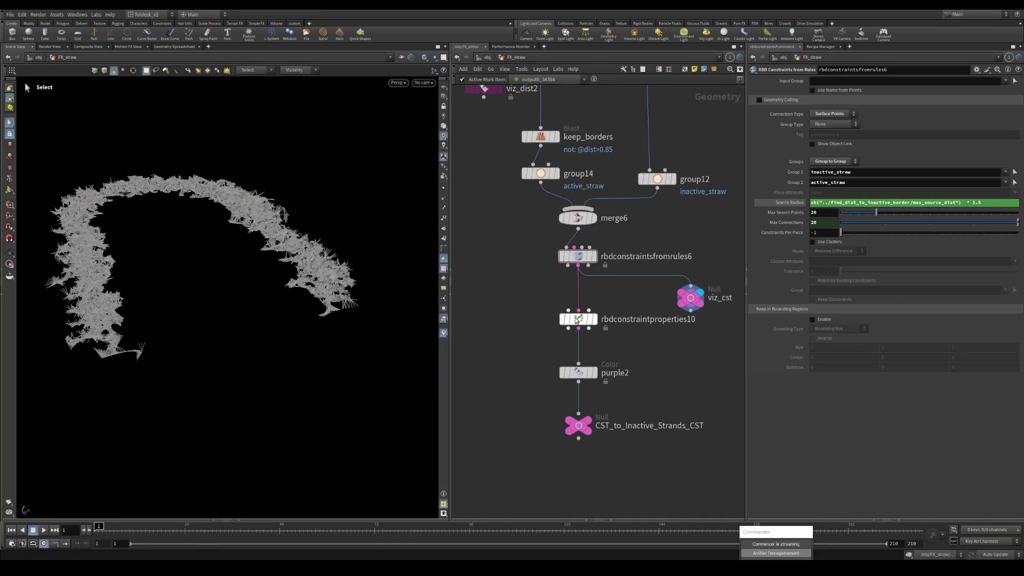
pyautogui.click(581, 319)
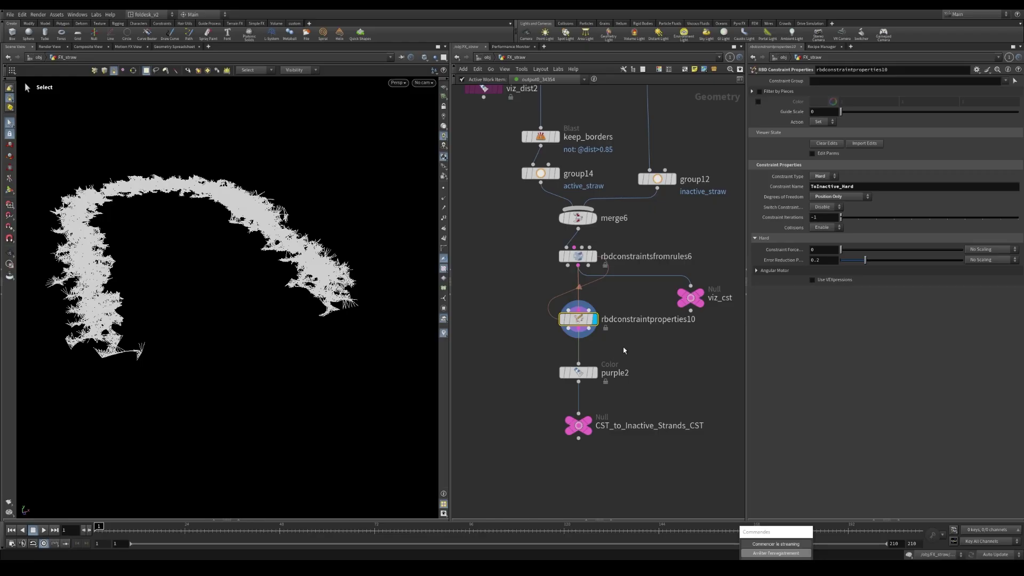
pyautogui.scroll(-1, 630, 356)
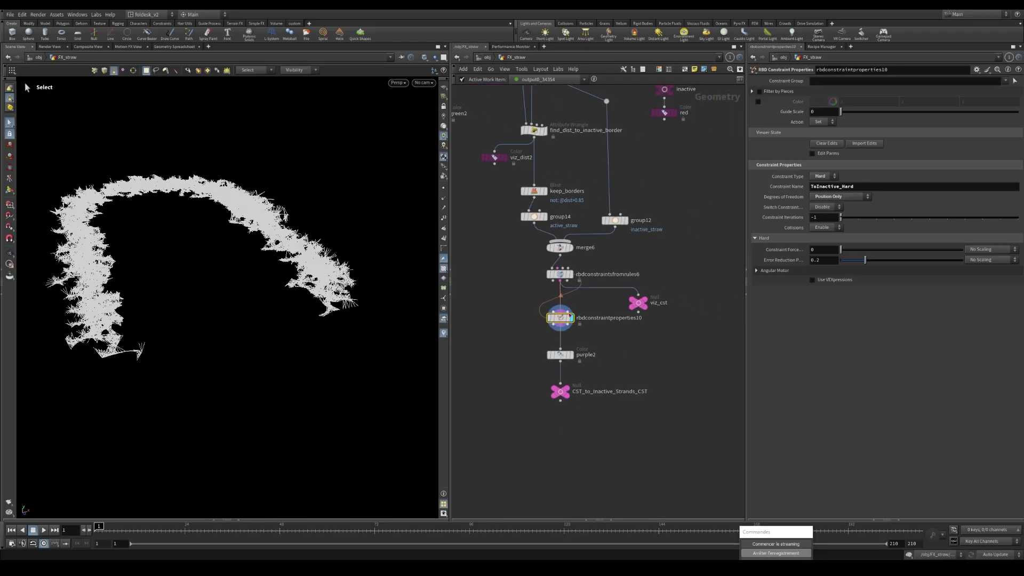
pyautogui.click(867, 186)
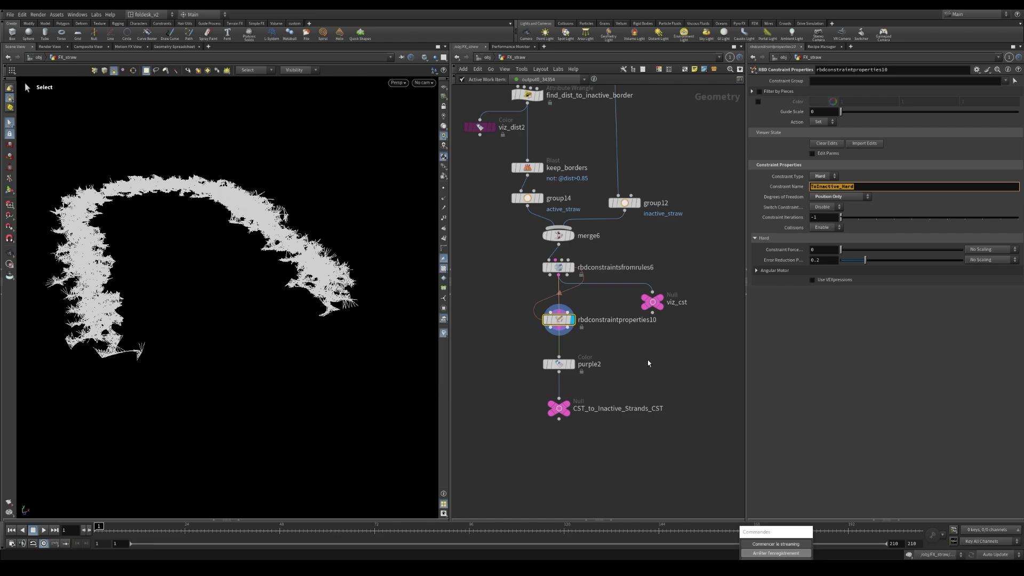
pyautogui.press('Return')
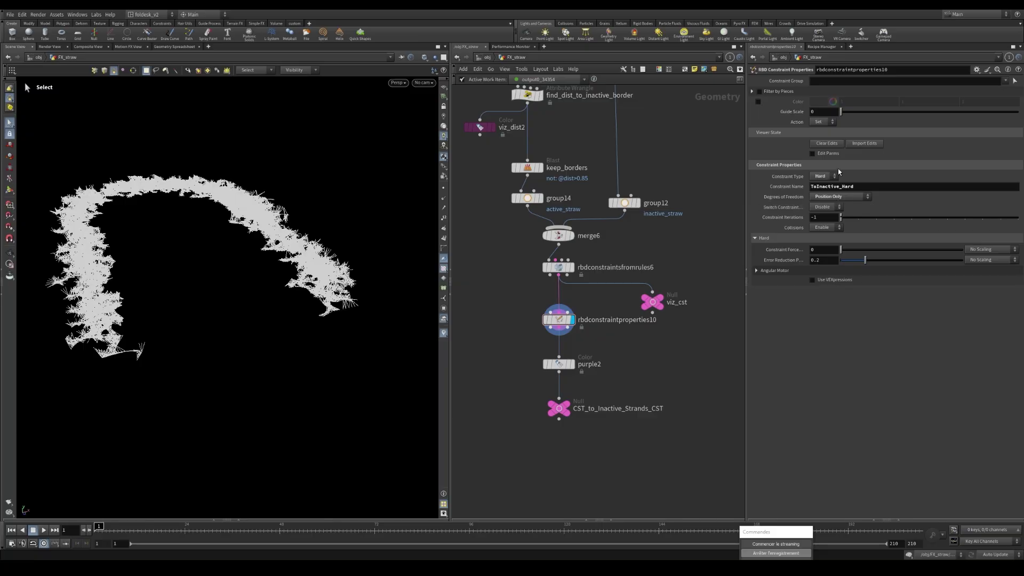
# Display the CST_to_Inactive_Strands_CST output, followed by the merged CST_SETTLE output under Merge ALL Settle CST.
pyautogui.click(560, 408)
pyautogui.scroll(-6, 691, 374)
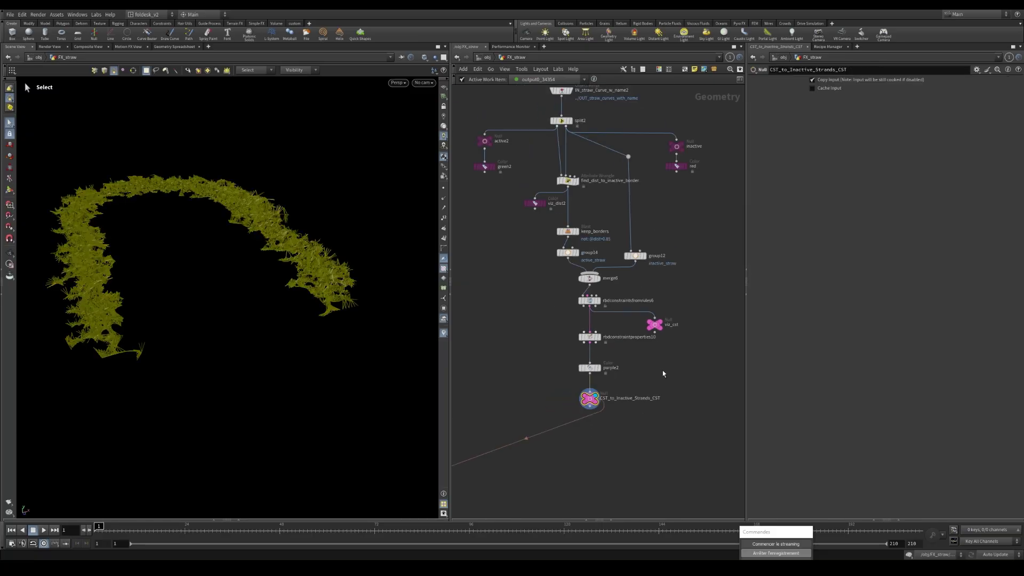
pyautogui.scroll(-2, 682, 384)
pyautogui.scroll(5, 667, 421)
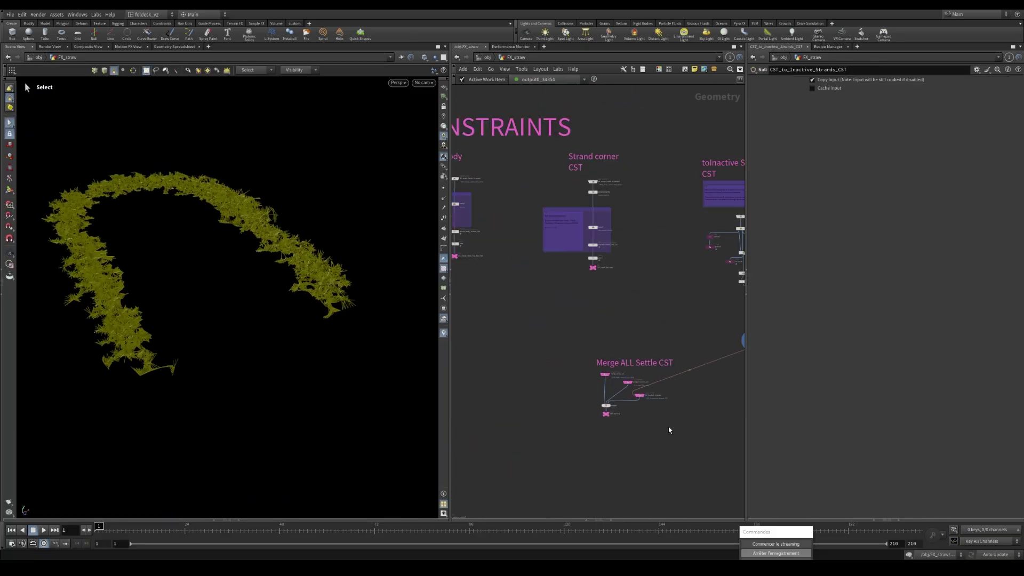
pyautogui.click(599, 410)
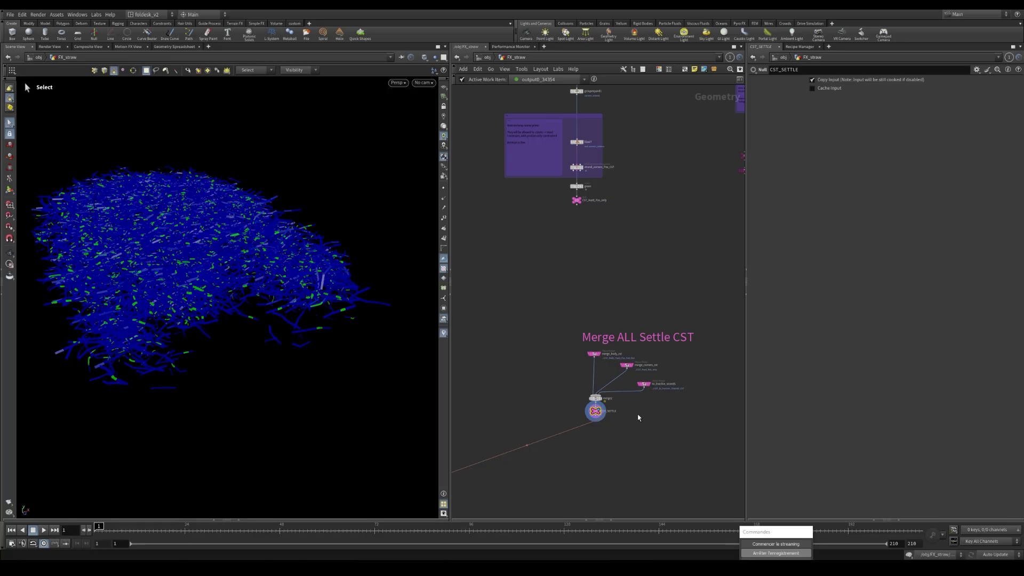
# Set the update mode to Manual, widen the parameter pane and go inside the Straw_settle_sim DOP network under SIM.
pyautogui.scroll(-5, 664, 365)
pyautogui.moveTo(592, 417); pyautogui.dragTo(562, 300, button='middle')
pyautogui.moveTo(633, 337); pyautogui.dragTo(730, 307, button='middle')
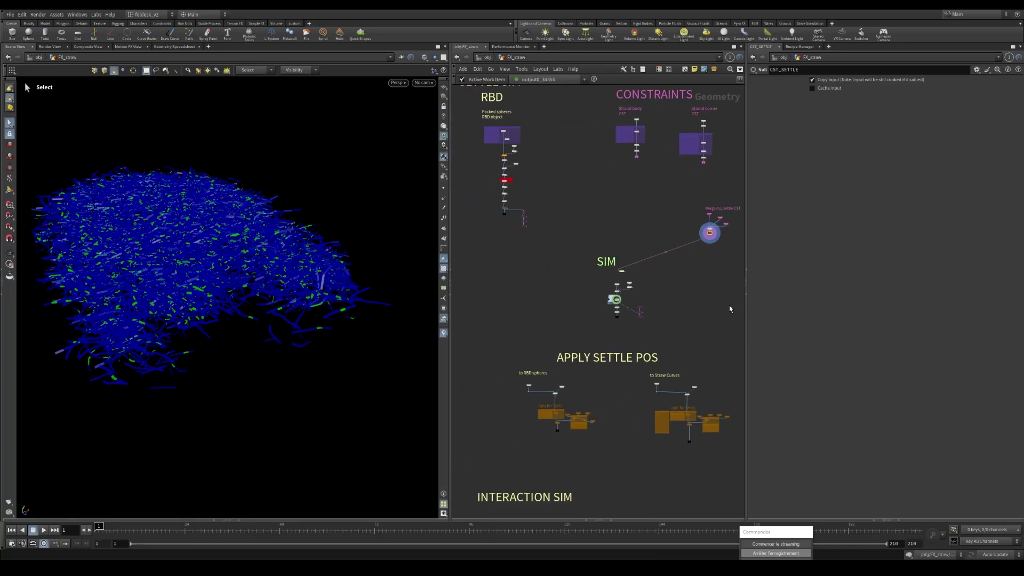
pyautogui.scroll(5, 613, 301)
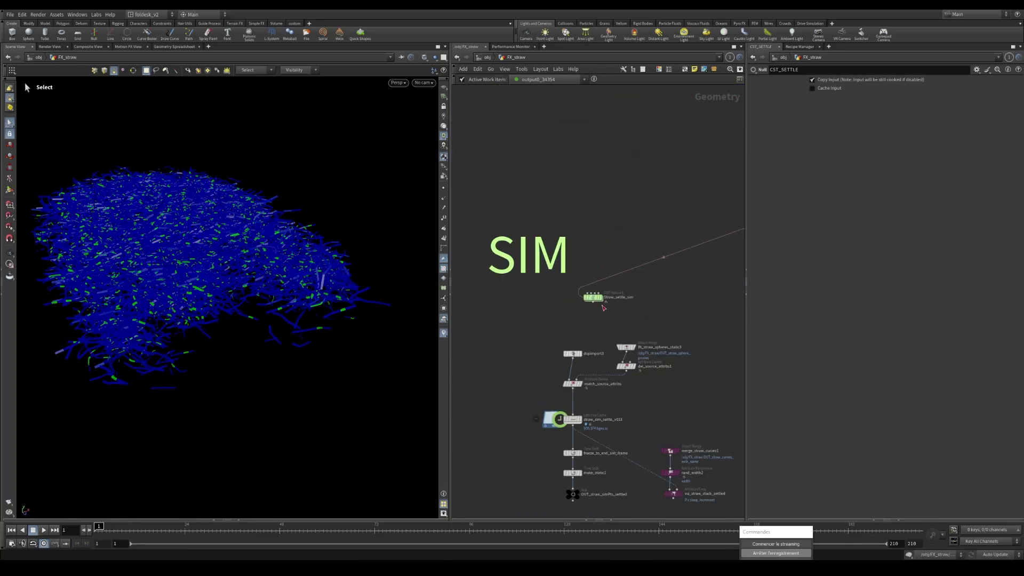
pyautogui.scroll(2, 591, 299)
pyautogui.scroll(-2, 591, 298)
pyautogui.scroll(2, 591, 299)
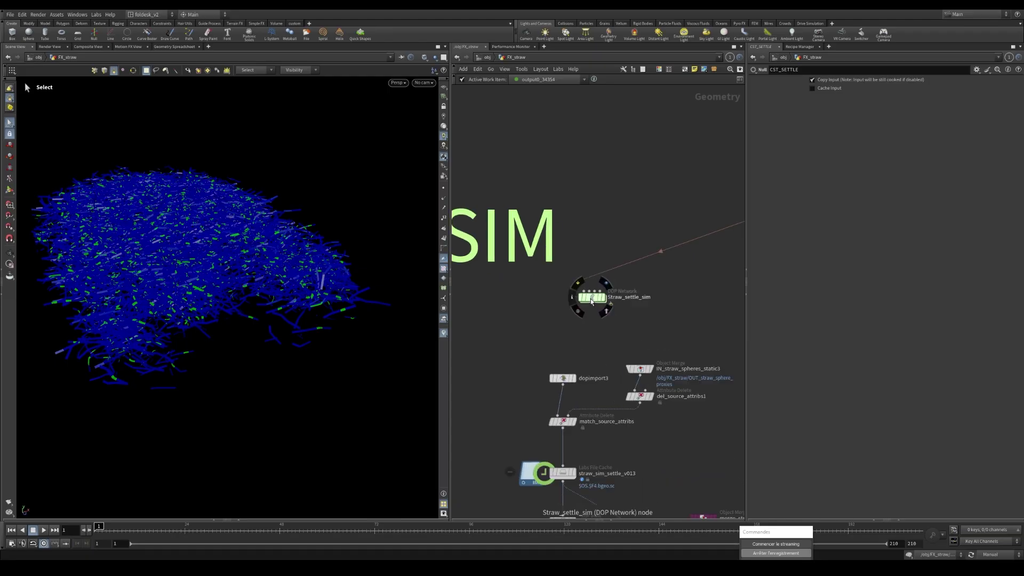
pyautogui.scroll(-2, 591, 299)
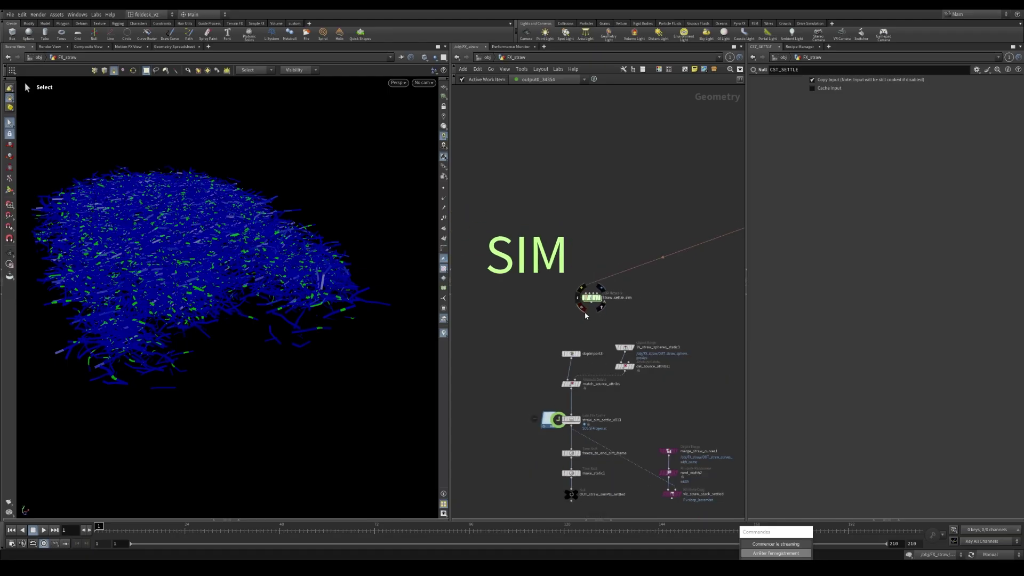
pyautogui.scroll(-1, 587, 311)
pyautogui.moveTo(451, 258); pyautogui.dragTo(405, 250)
pyautogui.scroll(2, 552, 302)
pyautogui.doubleClick(552, 302)
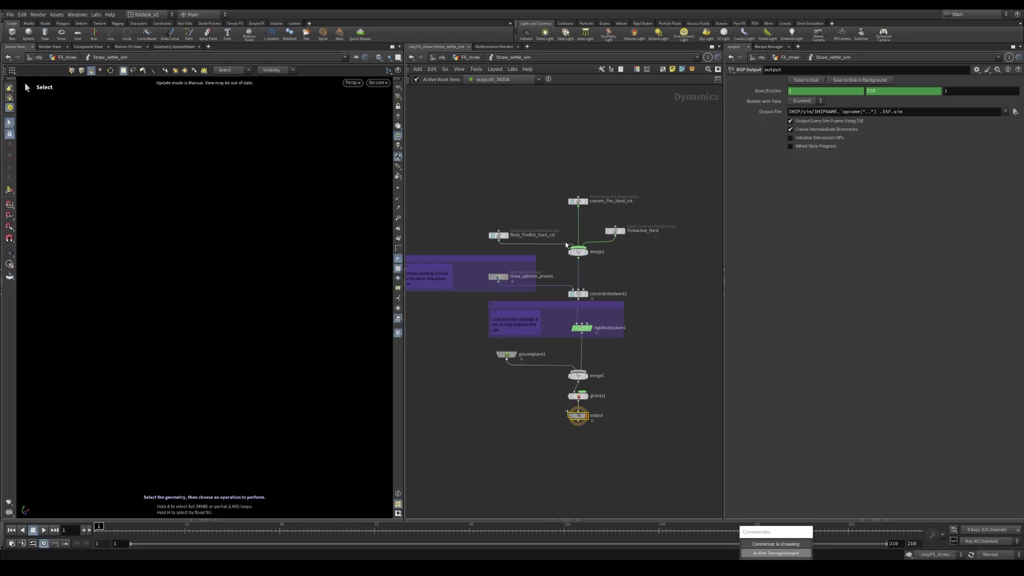
# Review the Body_PosRot_Hard_cst and ToInactive_Hard constraint relationships and their data names.
pyautogui.click(499, 235)
pyautogui.scroll(2, 544, 244)
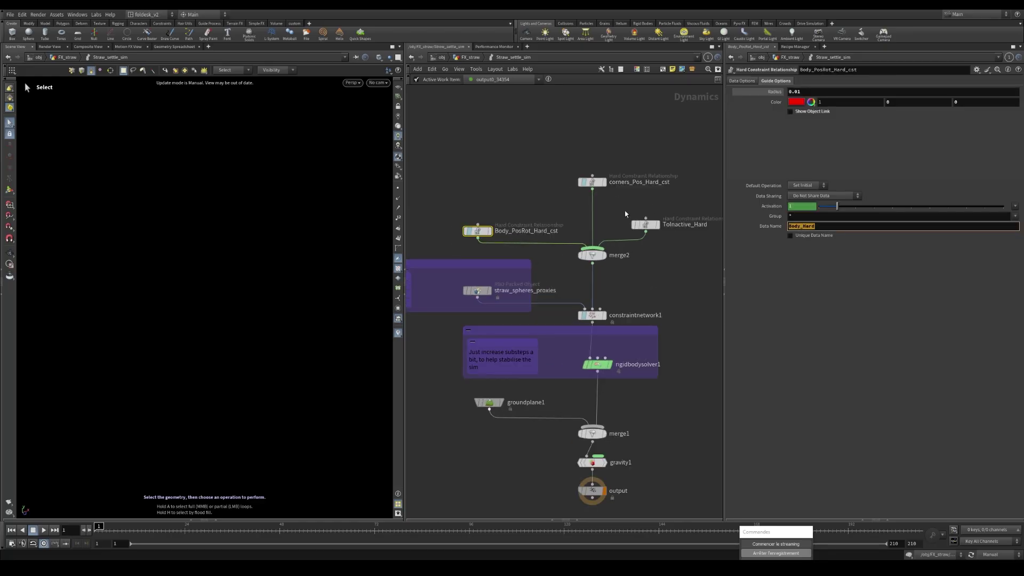
pyautogui.click(676, 279)
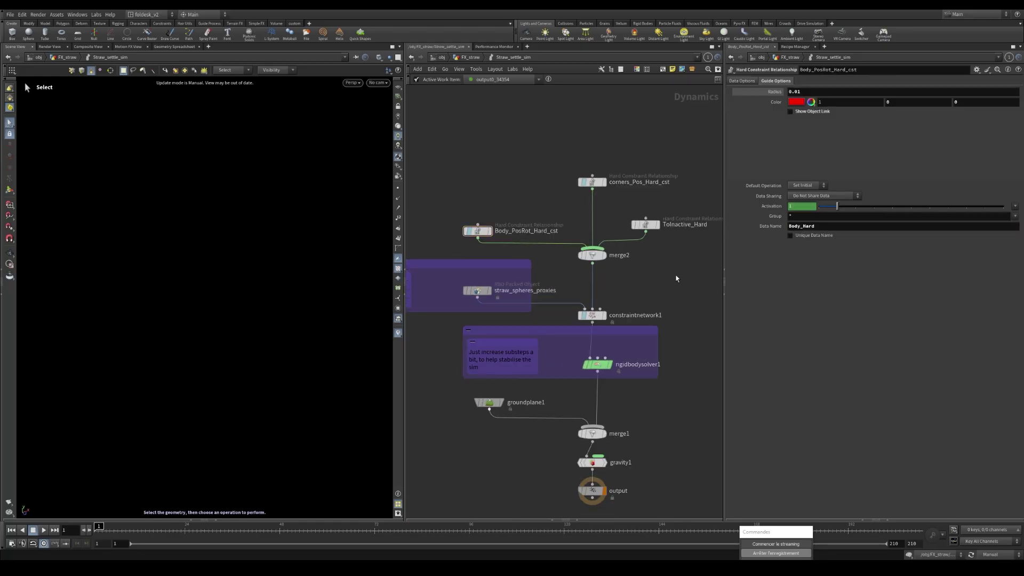
pyautogui.moveTo(676, 279); pyautogui.dragTo(643, 270, button='middle')
pyautogui.click(560, 174)
pyautogui.click(612, 216)
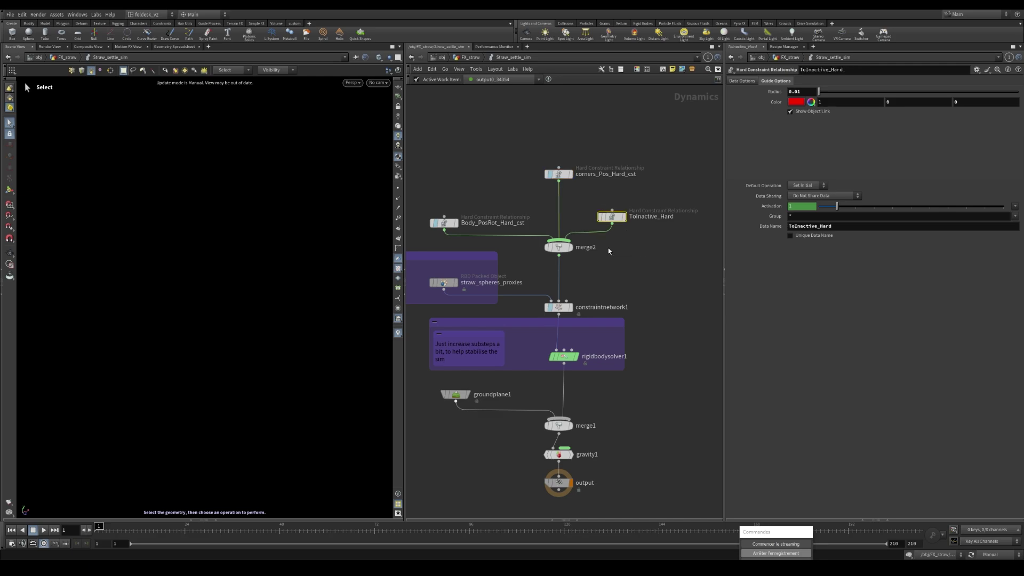
pyautogui.scroll(-2, 645, 306)
pyautogui.moveTo(644, 305); pyautogui.dragTo(627, 260, button='middle')
pyautogui.click(638, 235)
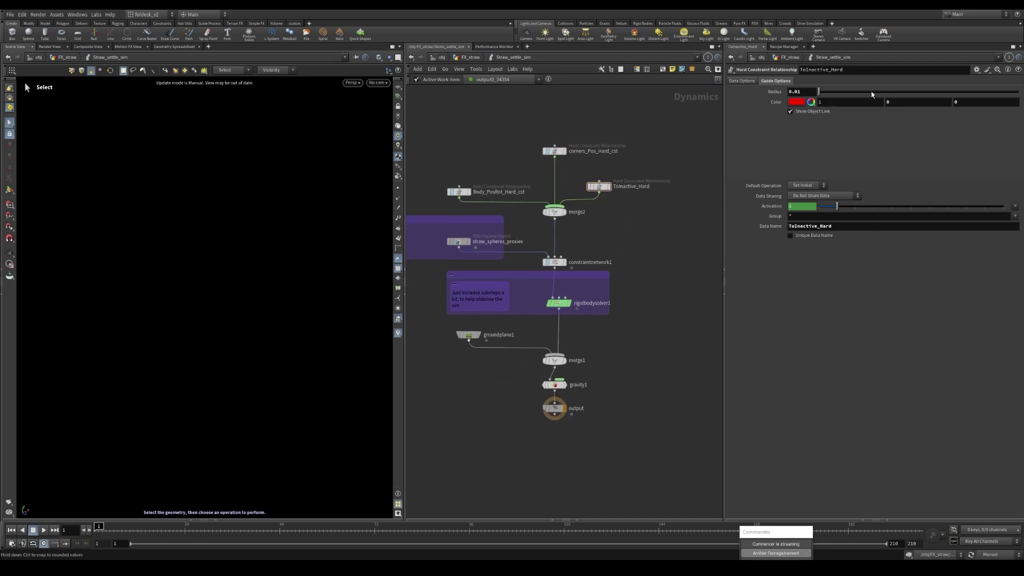
# Review straw_spheres_proxies' Bullet data, focusing on its Collision Padding and Shrink Amount.
pyautogui.click(458, 241)
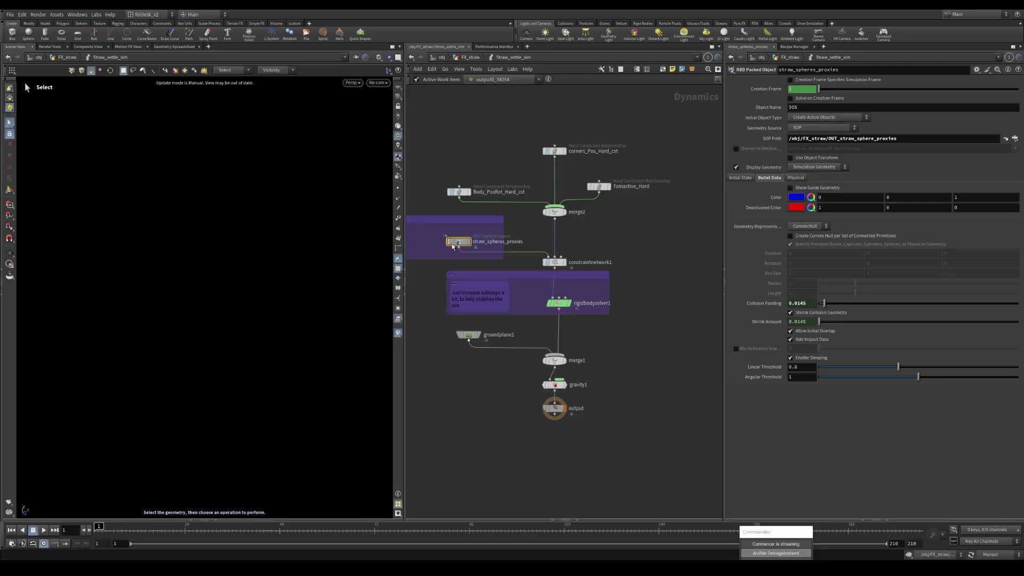
pyautogui.moveTo(458, 244)
pyautogui.press('h')
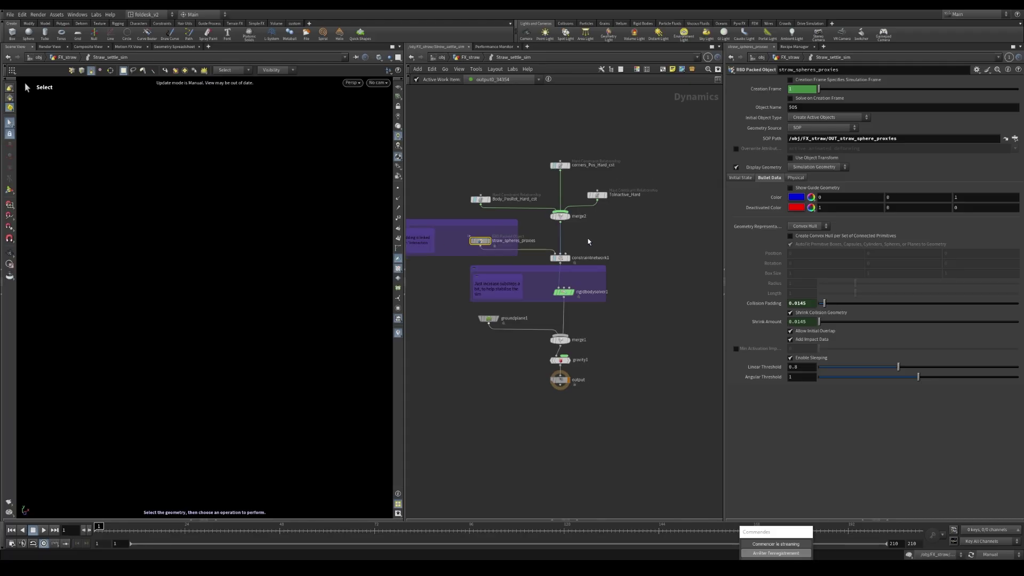
pyautogui.doubleClick(809, 303)
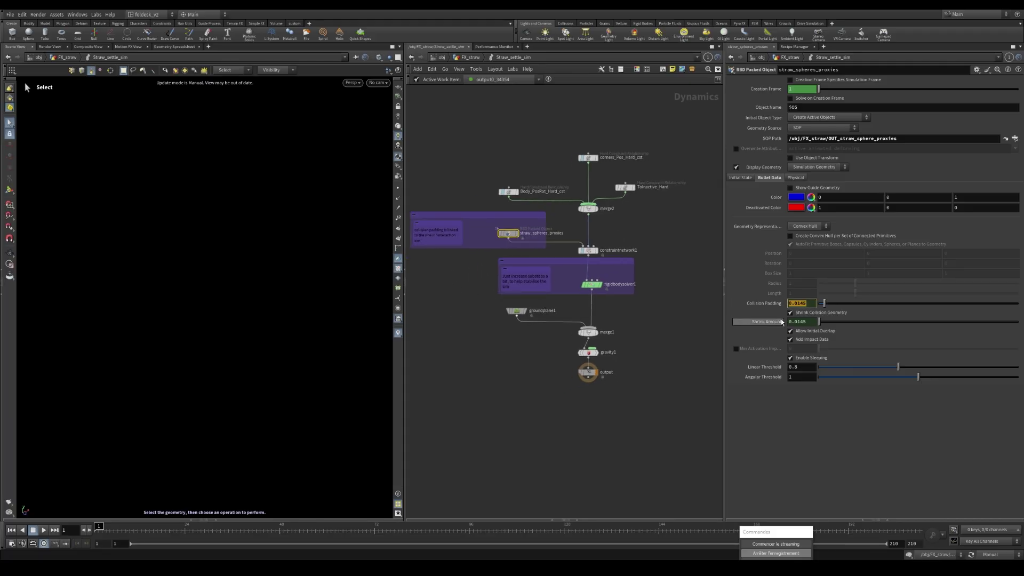
pyautogui.press('Tab')
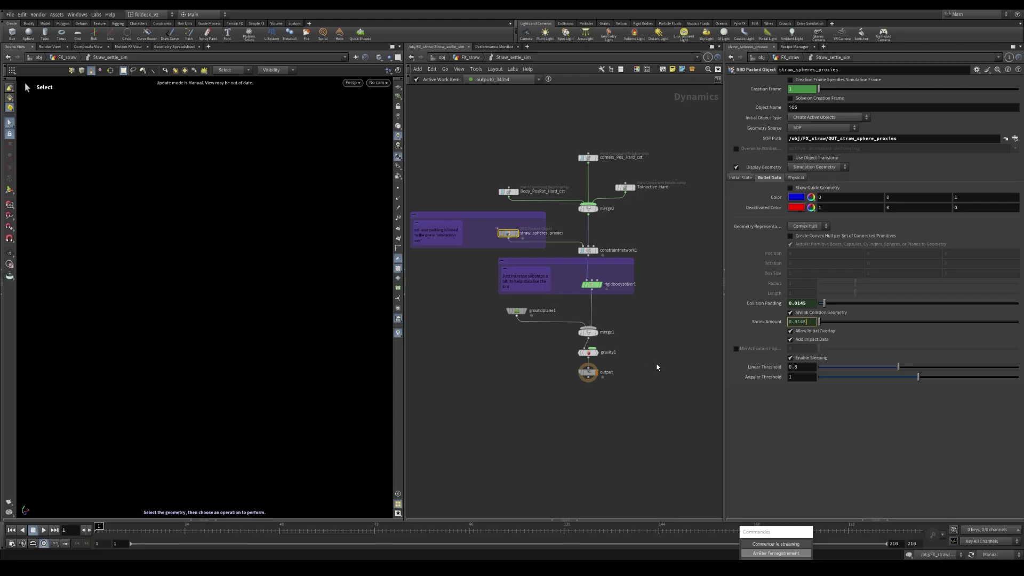
pyautogui.scroll(3, 507, 238)
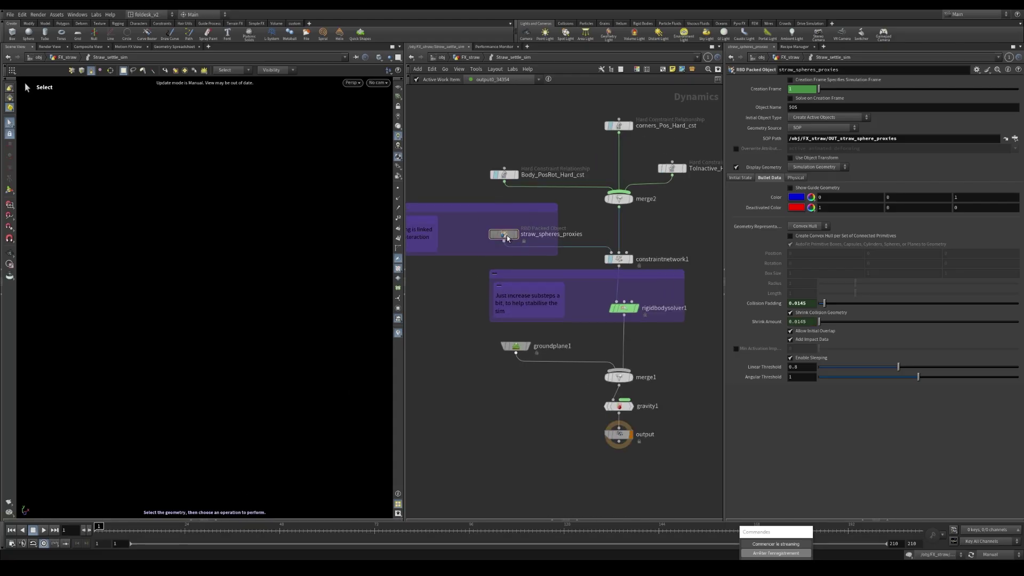
# With Auto Update on, disable straw_spheres_proxies' Display Geometry, enable Show Guide Geometry and examine the collision spheres up close.
pyautogui.click(507, 237)
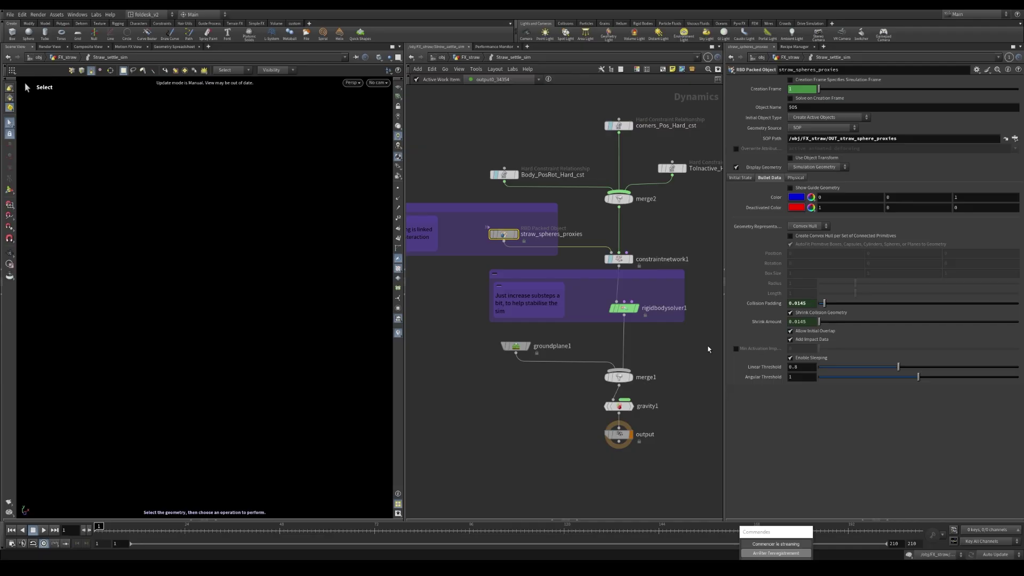
pyautogui.click(737, 167)
pyautogui.click(790, 188)
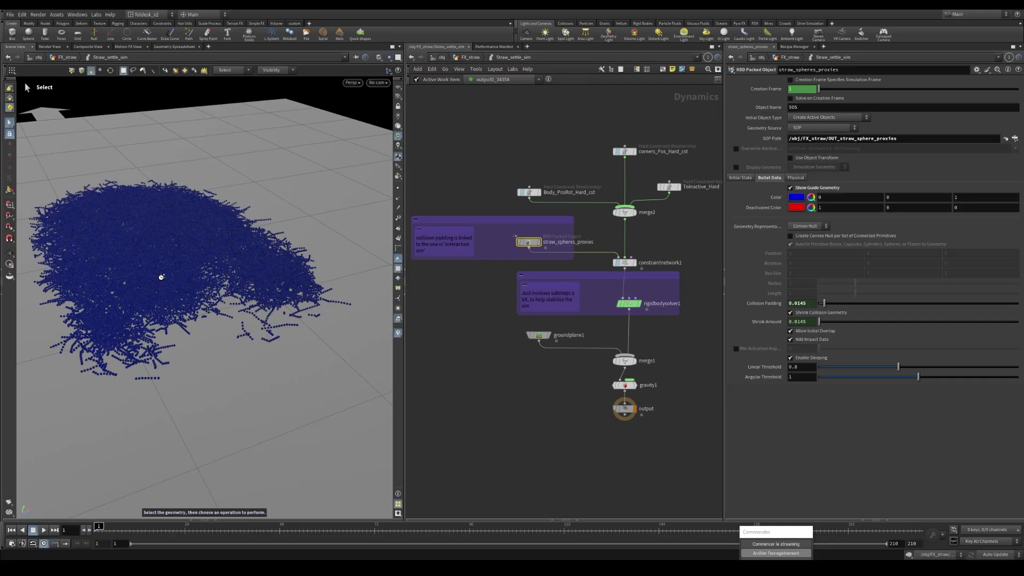
pyautogui.moveTo(160, 279); pyautogui.dragTo(255, 319)
pyautogui.scroll(5, 152, 323)
pyautogui.scroll(4, 240, 304)
pyautogui.moveTo(256, 319); pyautogui.dragTo(180, 322, button='right')
pyautogui.moveTo(181, 322); pyautogui.dragTo(219, 324)
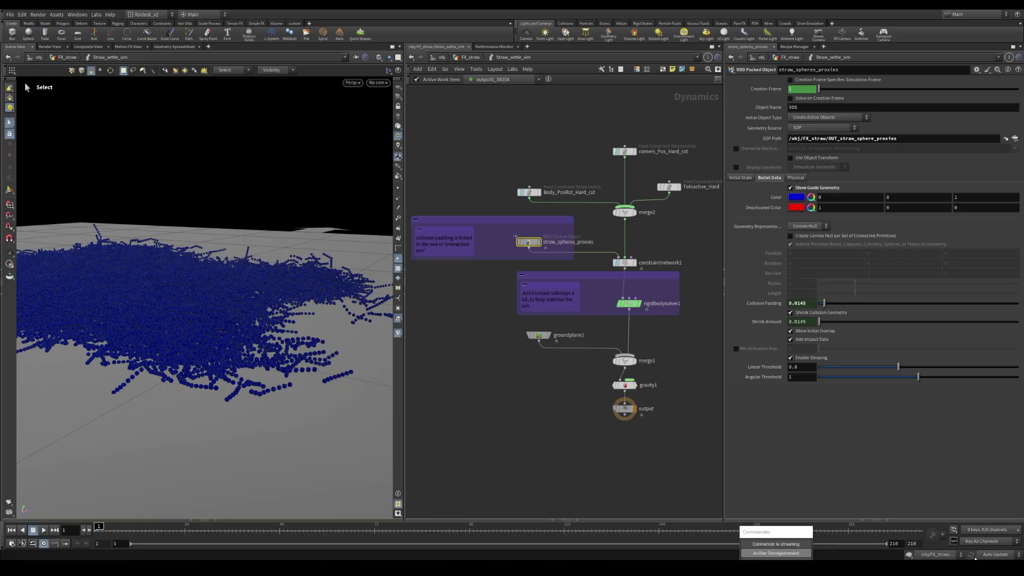
# Set the update mode to Manual and look over the Geometry Representation options of straw_spheres_proxies.
pyautogui.click(995, 554)
pyautogui.click(993, 553)
pyautogui.click(809, 226)
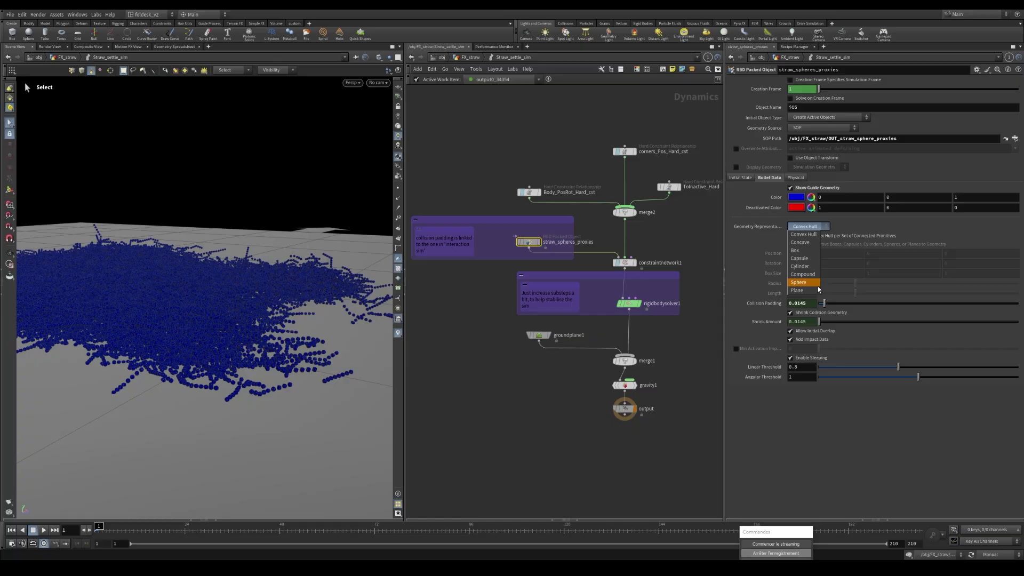
pyautogui.press('Escape')
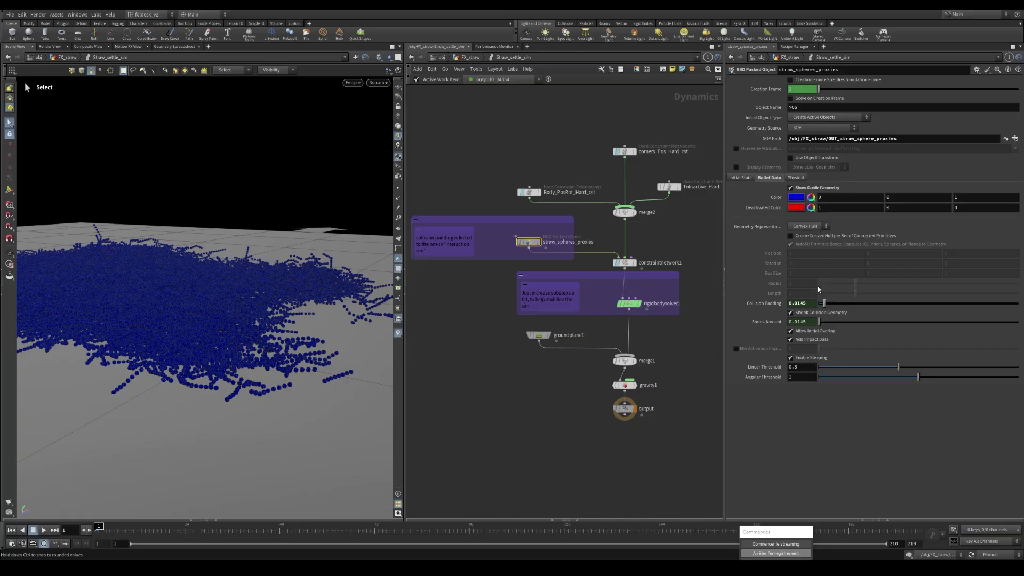
# Return to the FX_straw network and show strand_corners_Pos_CST's constraint properties under Strand corner CST.
pyautogui.scroll(-3, 632, 332)
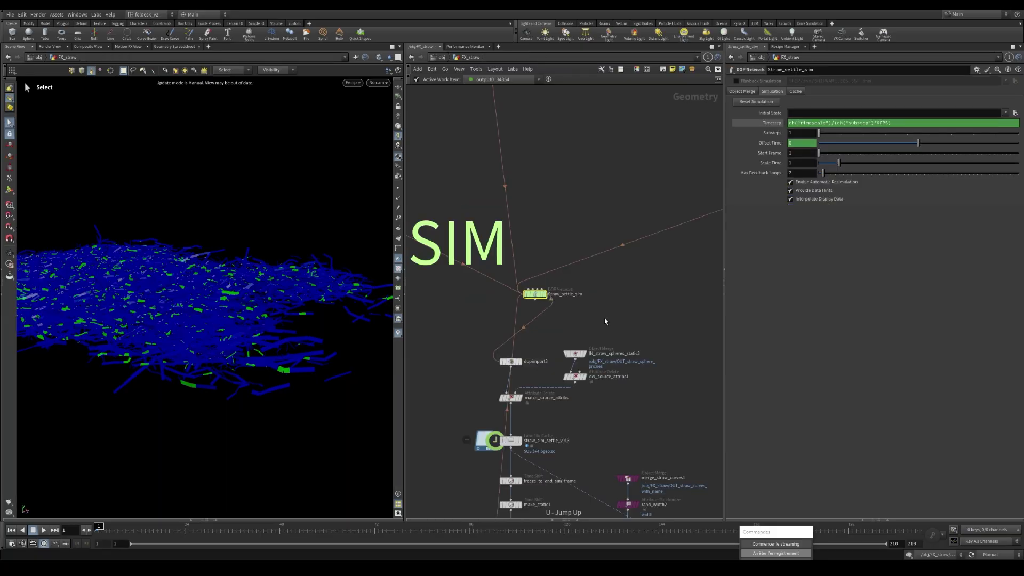
pyautogui.keyDown('alt'); pyautogui.moveTo(226, 305); pyautogui.dragTo(211, 319); pyautogui.keyUp('alt')
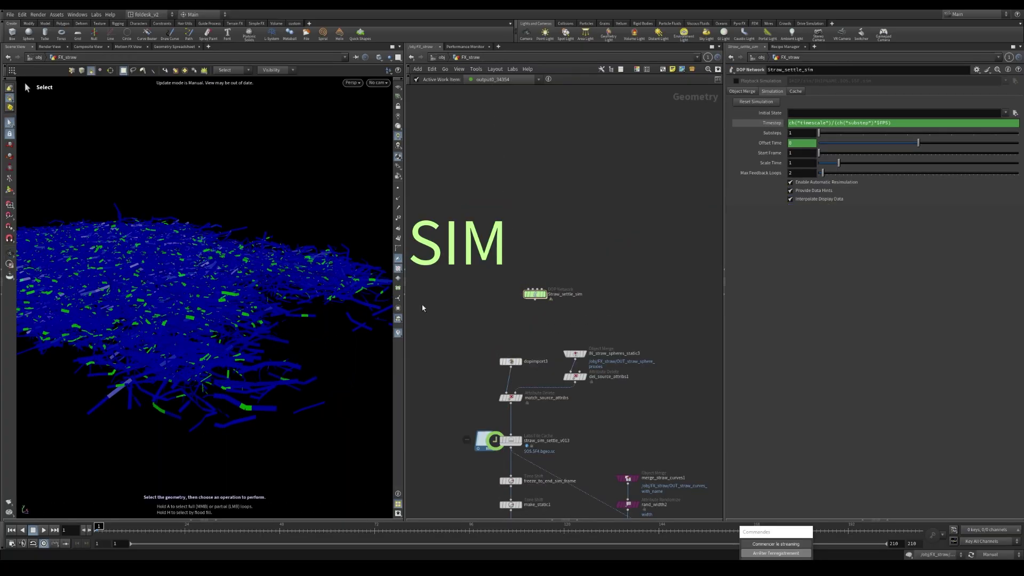
pyautogui.scroll(-8, 609, 294)
pyautogui.moveTo(674, 207); pyautogui.dragTo(583, 270, button='middle')
pyautogui.scroll(3, 616, 267)
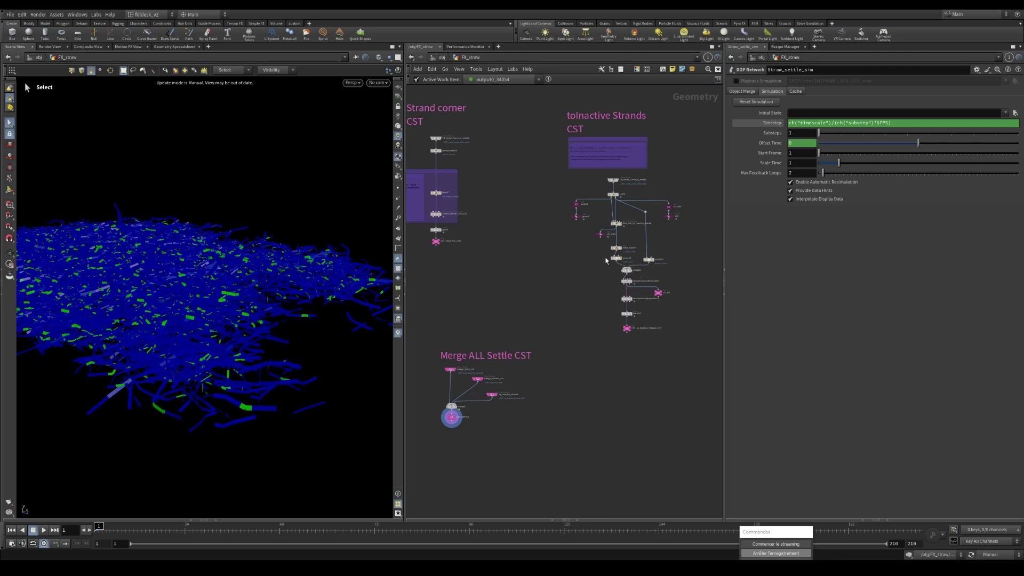
pyautogui.scroll(8, 555, 243)
pyautogui.click(554, 239)
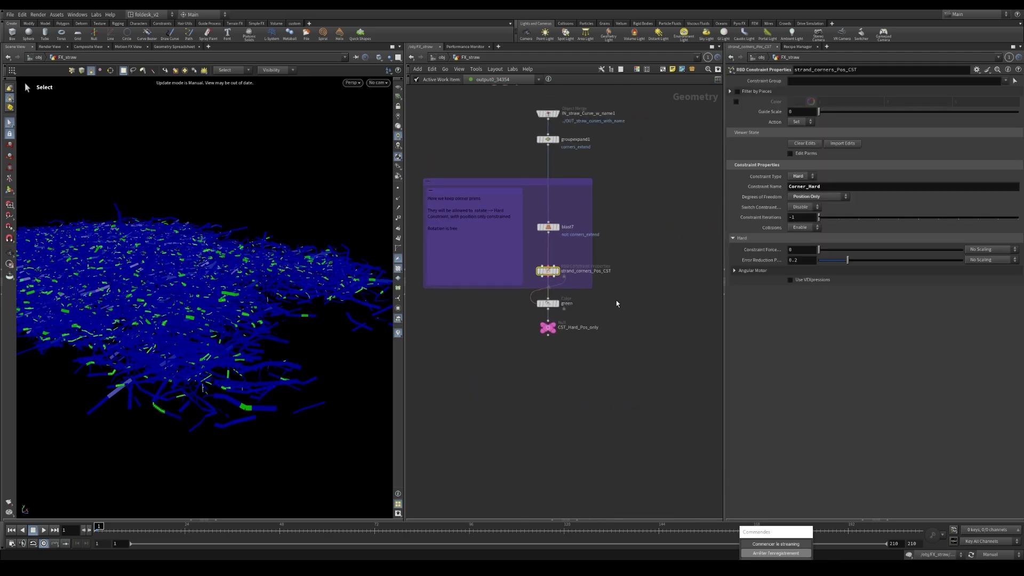
# Try 100 Constraint Iterations on strand_corners_Pos_CST, and undo the change.
pyautogui.moveTo(803, 218); pyautogui.dragTo(694, 254)
pyautogui.write('100')
pyautogui.press('Return')
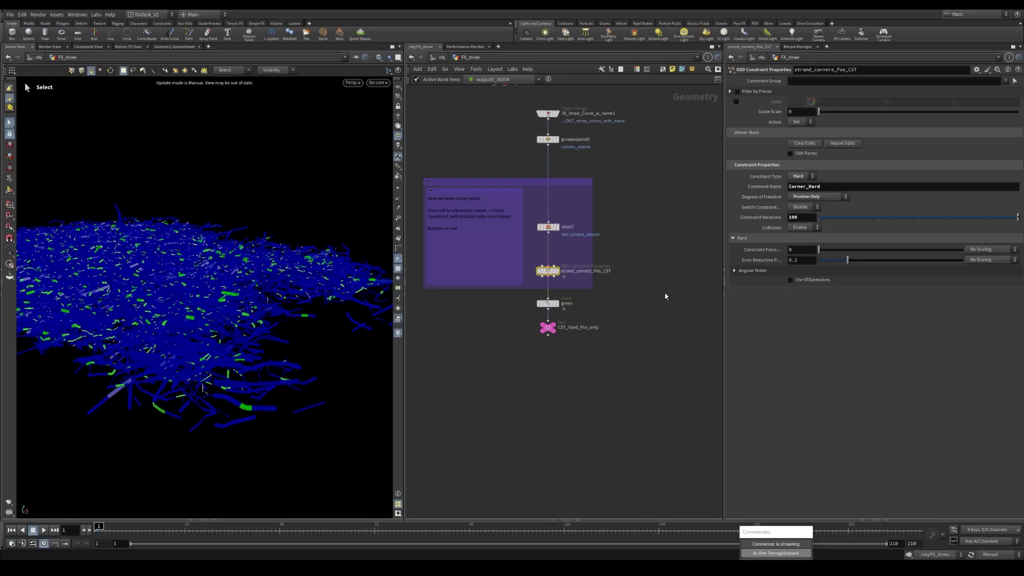
pyautogui.moveTo(666, 296); pyautogui.dragTo(628, 230, button='middle')
pyautogui.hotkey('ctrl', 'z')
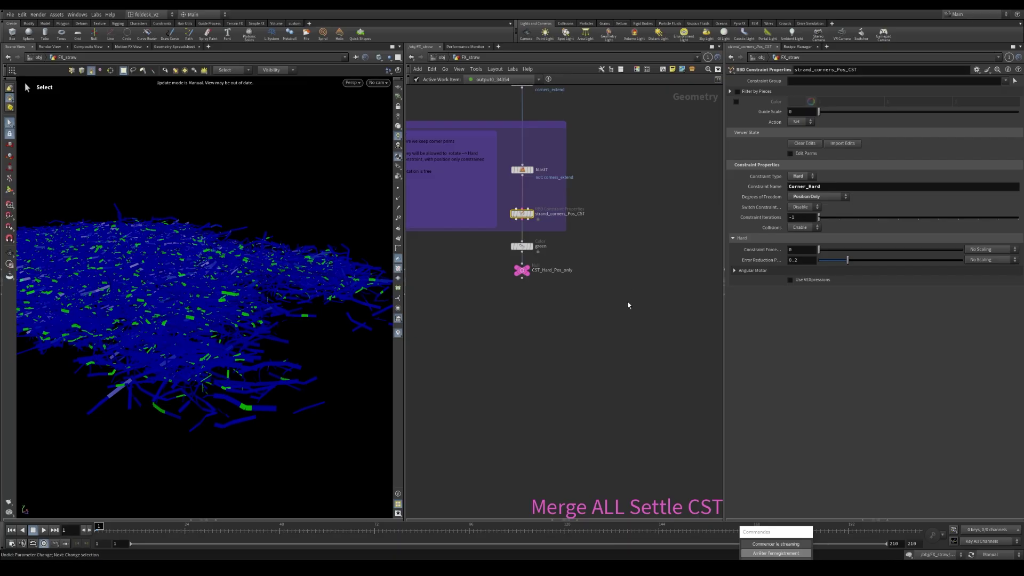
# Go back to the SIM section and reopen the Straw_settle_sim network.
pyautogui.scroll(-3, 628, 305)
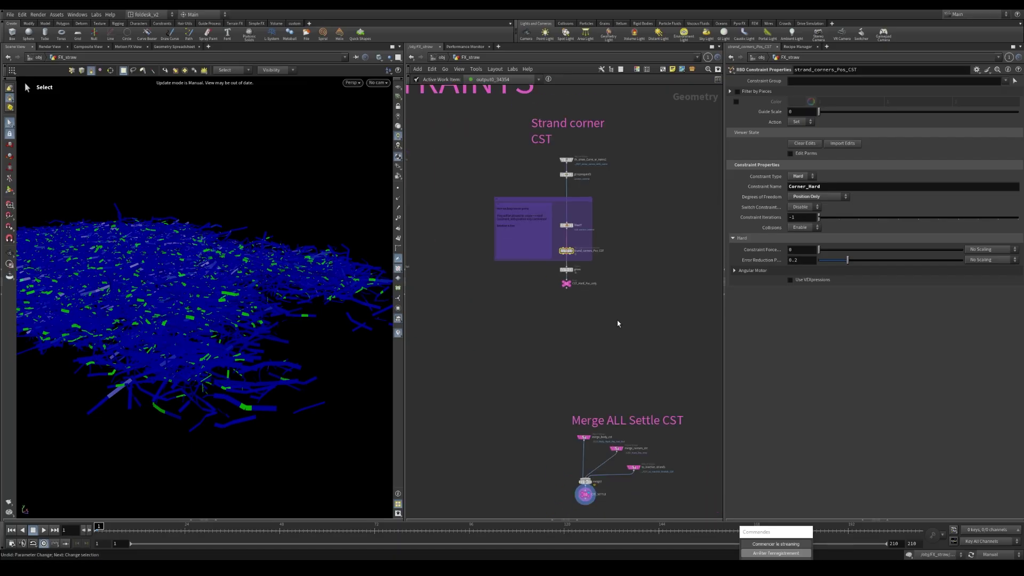
pyautogui.scroll(-3, 620, 319)
pyautogui.moveTo(656, 440); pyautogui.dragTo(651, 219, button='middle')
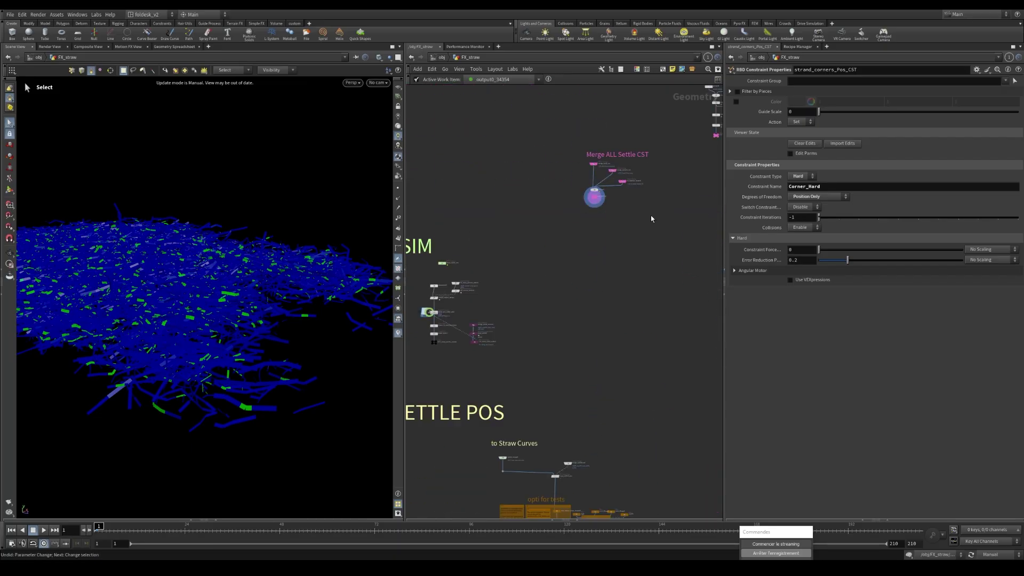
pyautogui.scroll(-3, 541, 332)
pyautogui.moveTo(578, 403); pyautogui.dragTo(598, 288, button='middle')
pyautogui.scroll(5, 488, 196)
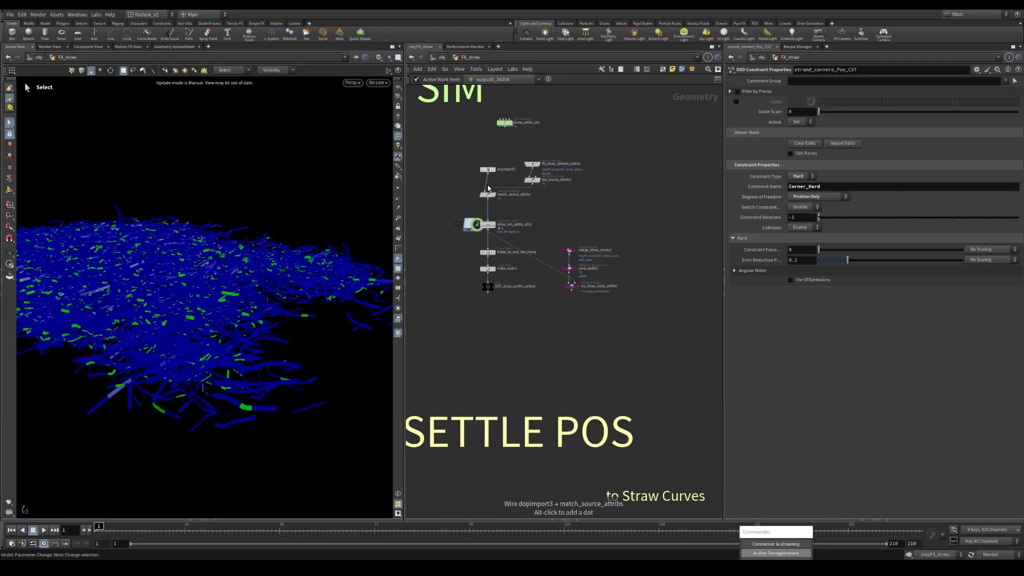
pyautogui.scroll(3, 504, 120)
pyautogui.doubleClick(502, 124)
pyautogui.scroll(2, 539, 278)
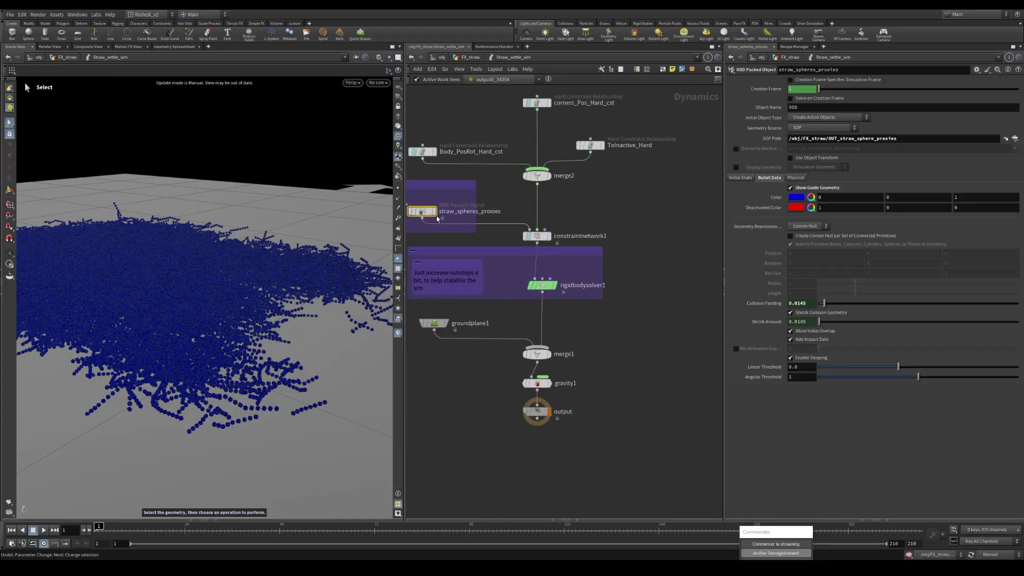
# Review the Geometry Representation choices for straw_spheres_proxies, comparing Convex Hull with Sphere.
pyautogui.scroll(-2, 667, 223)
pyautogui.click(809, 226)
pyautogui.click(821, 228)
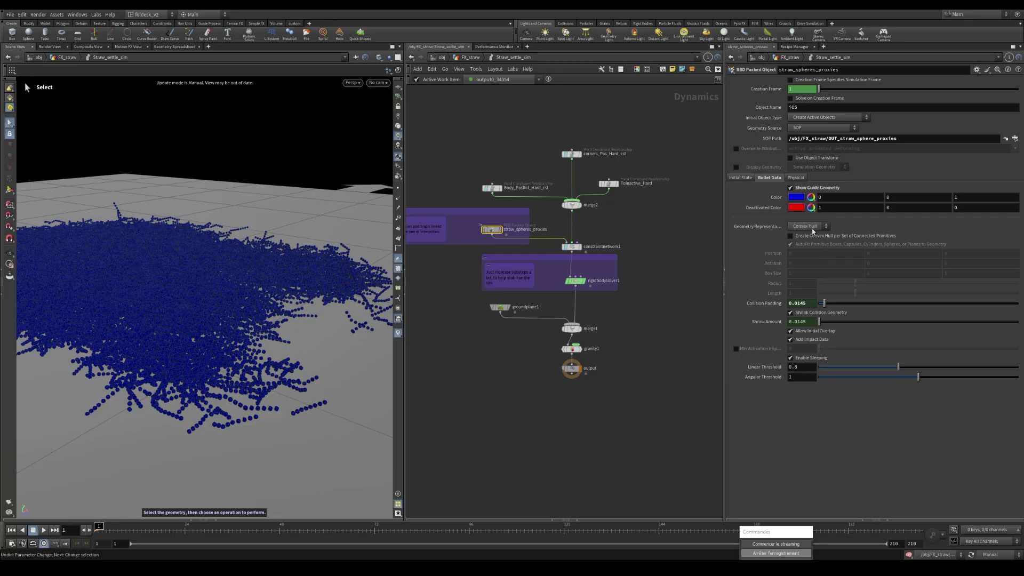
pyautogui.click(809, 226)
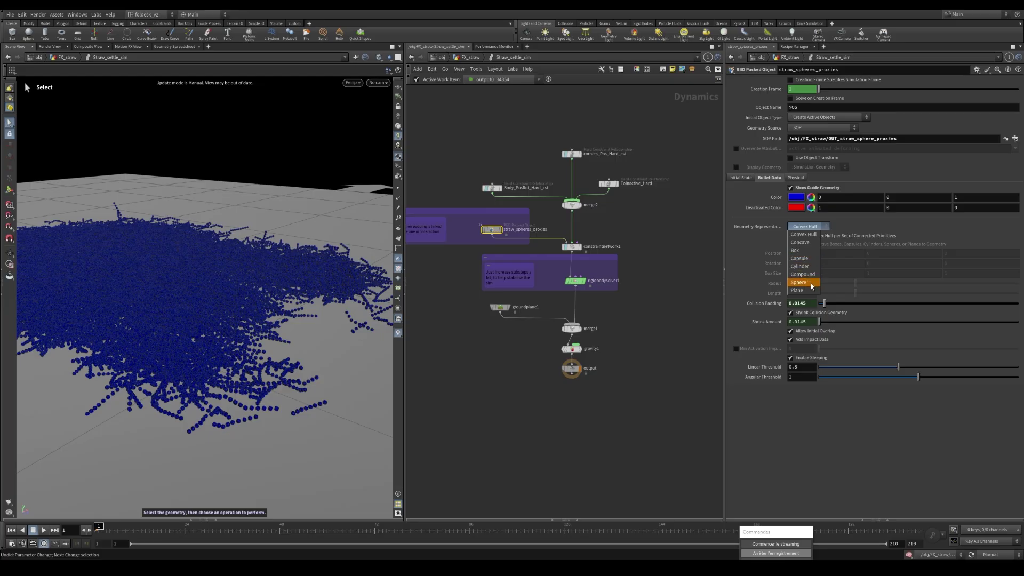
pyautogui.press('Escape')
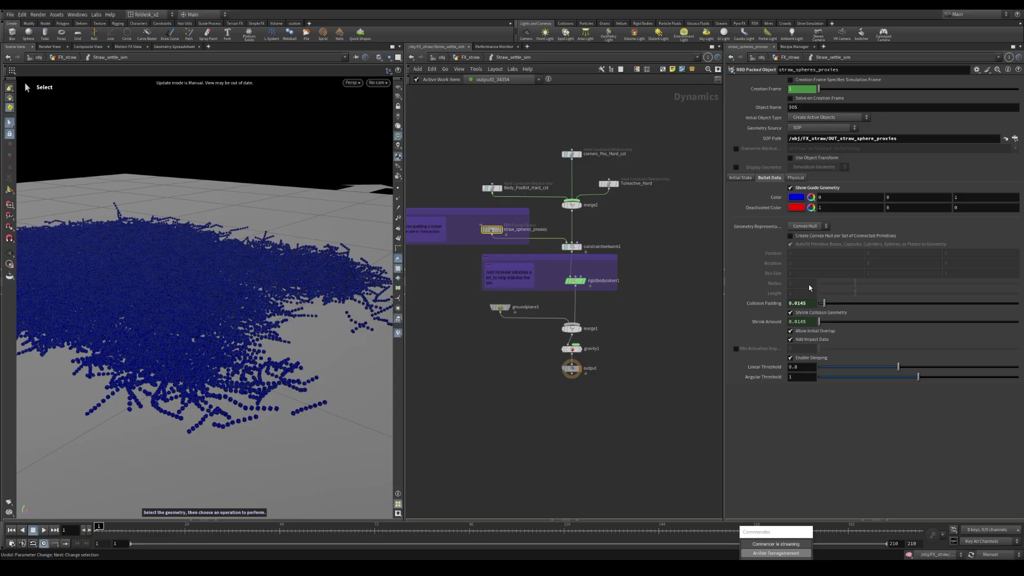
# Review rigidbodysolver1's Bullet settings, including Number of Substeps and Constraint Iterations.
pyautogui.click(648, 326)
pyautogui.scroll(2, 575, 288)
pyautogui.click(574, 281)
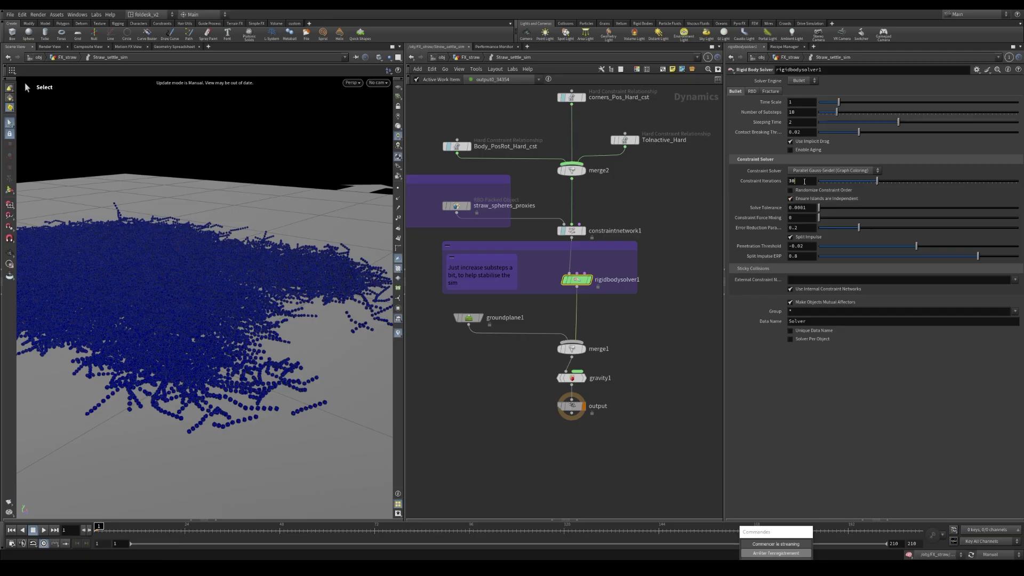
pyautogui.press('Return')
pyautogui.click(678, 298)
# Show the initial state settings of groundplane1.
pyautogui.scroll(-2, 653, 295)
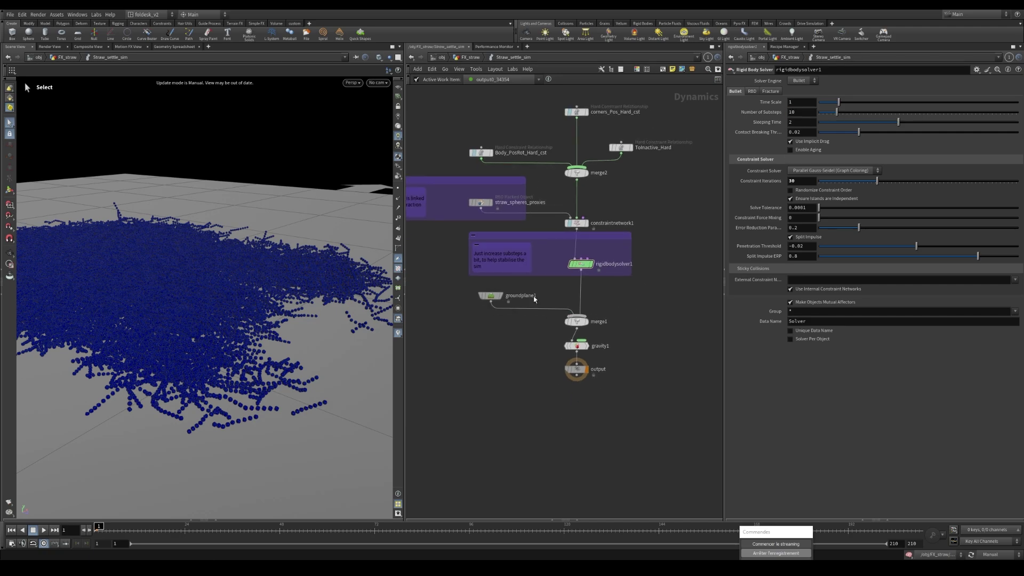
pyautogui.scroll(1, 535, 300)
pyautogui.click(488, 297)
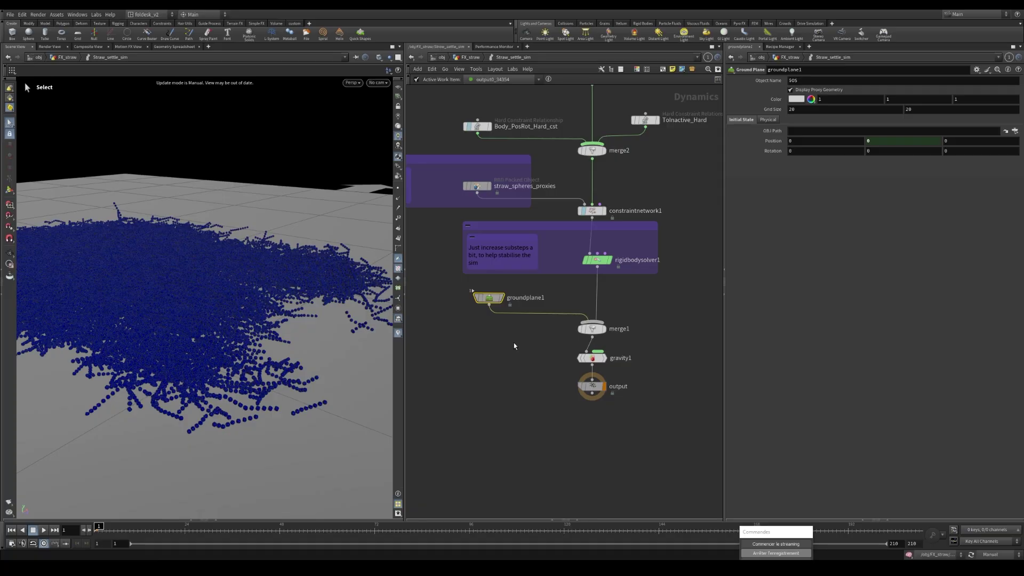
# Reveal the channel expression that drives groundplane1's vertical position.
pyautogui.click(774, 141)
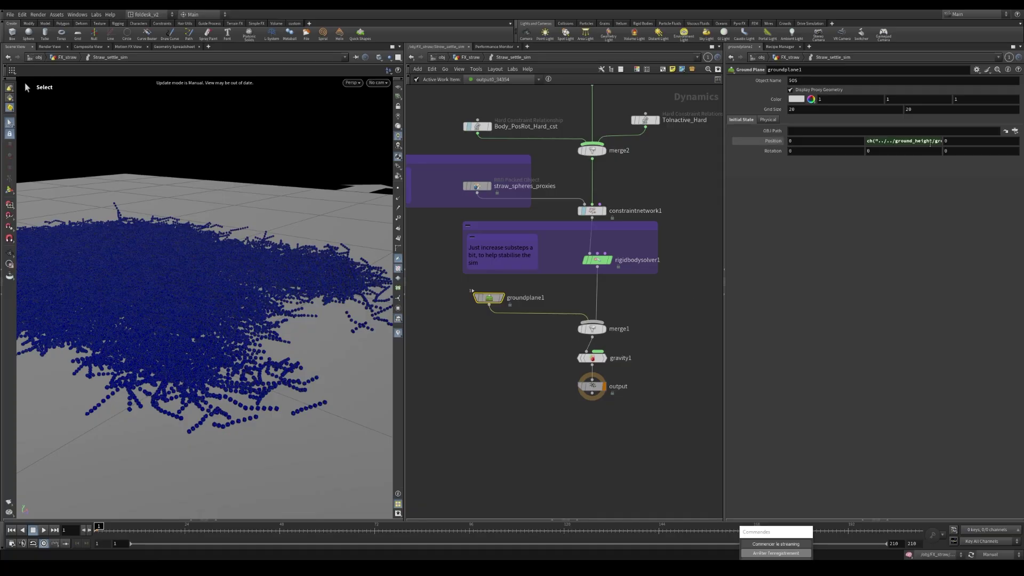
pyautogui.click(901, 143)
pyautogui.click(658, 313)
pyautogui.moveTo(664, 320); pyautogui.dragTo(640, 313, button='middle')
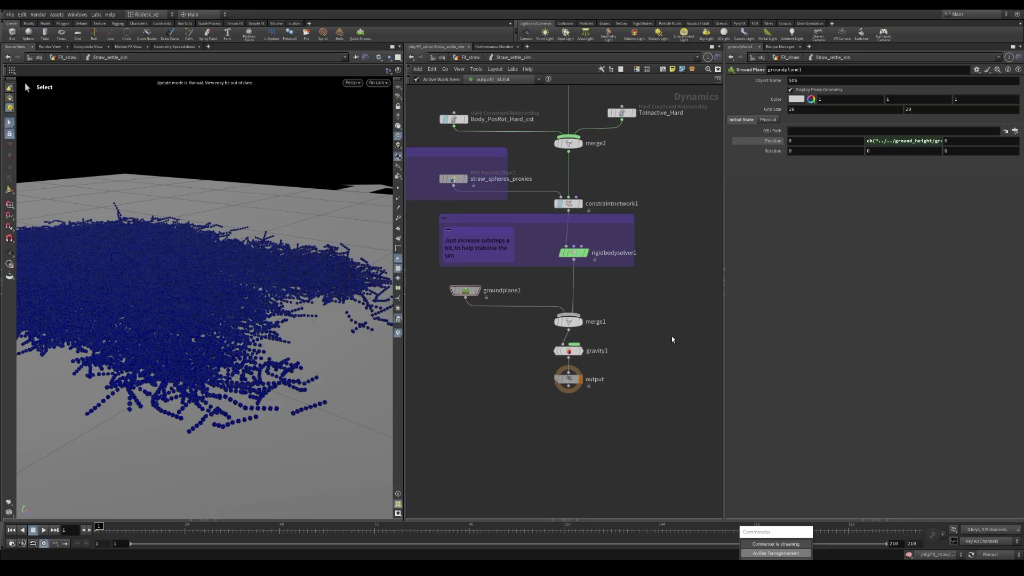
# Show the force settings of the gravity1 node.
pyautogui.moveTo(453, 292)
pyautogui.moveTo(567, 354)
pyautogui.scroll(-2, 615, 368)
pyautogui.scroll(2, 624, 381)
pyautogui.scroll(-2, 624, 380)
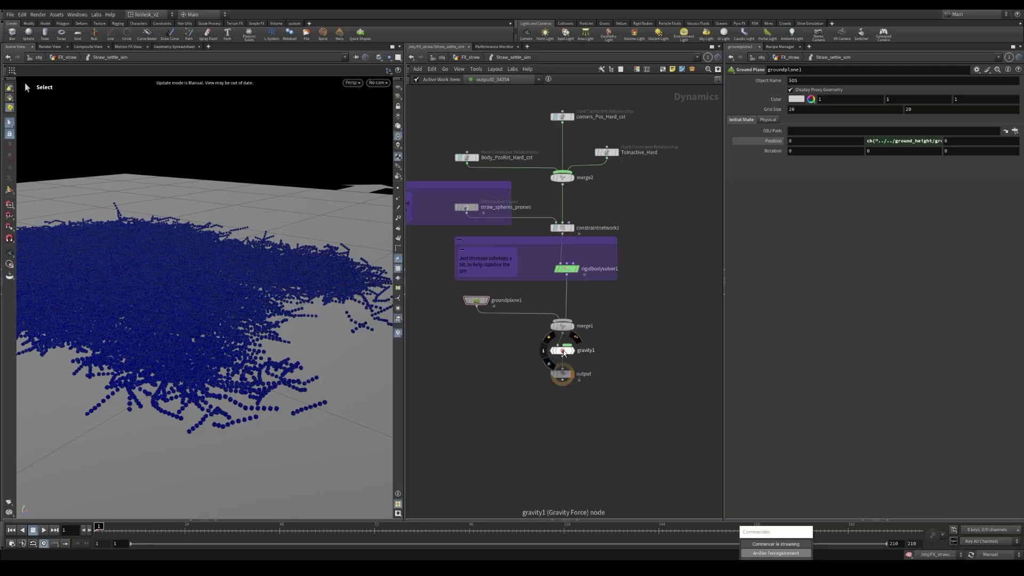
pyautogui.click(565, 352)
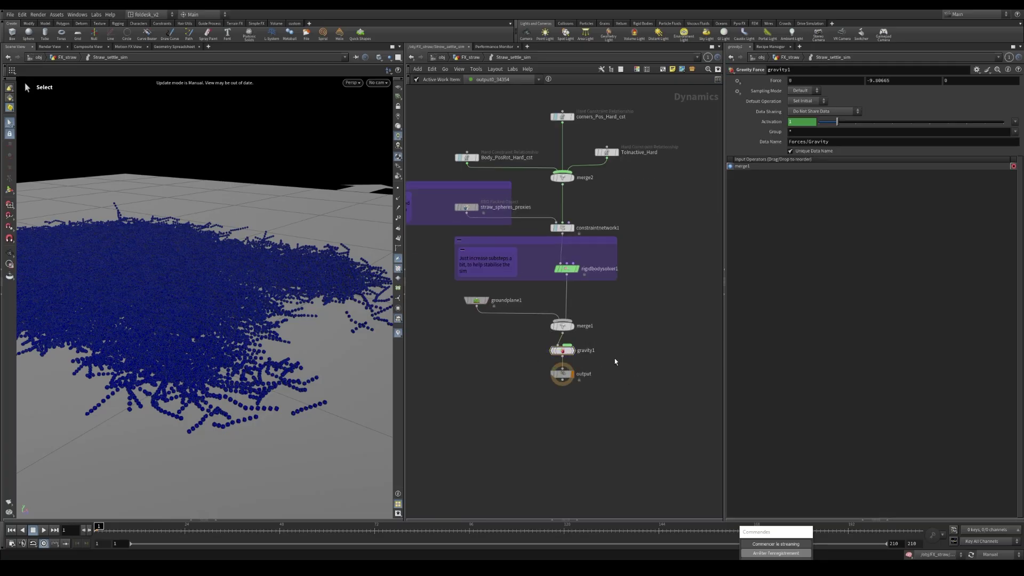
# Return to the FX_straw network, display viz_straw_stack_settled and enable its Match Attribute option using name.
pyautogui.press('u')
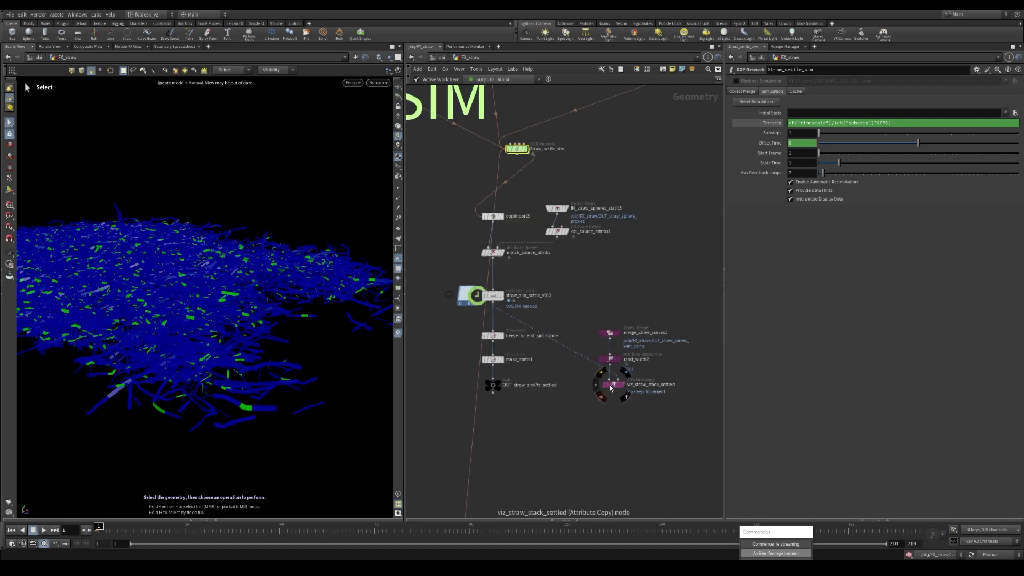
pyautogui.click(614, 384)
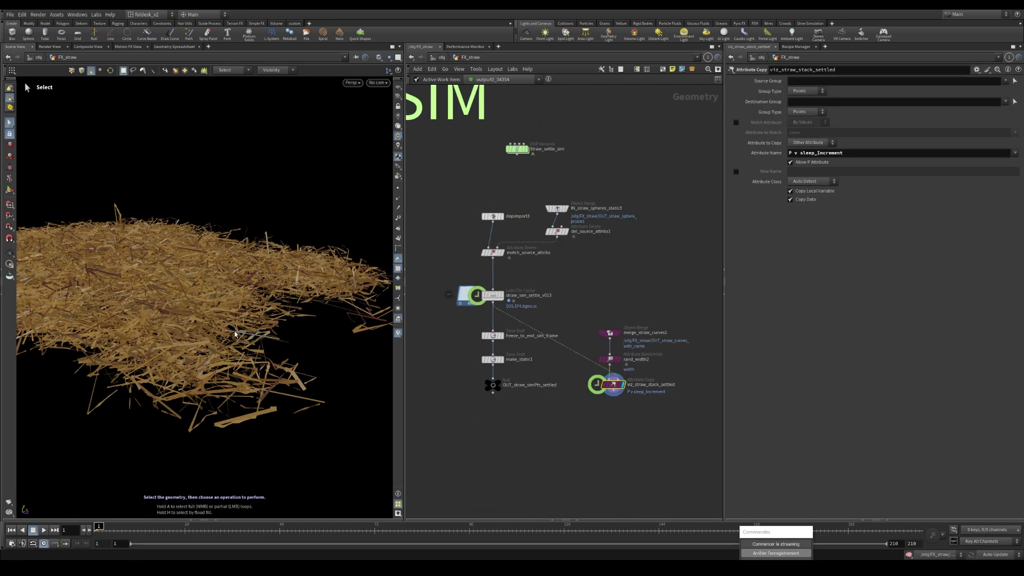
pyautogui.click(737, 123)
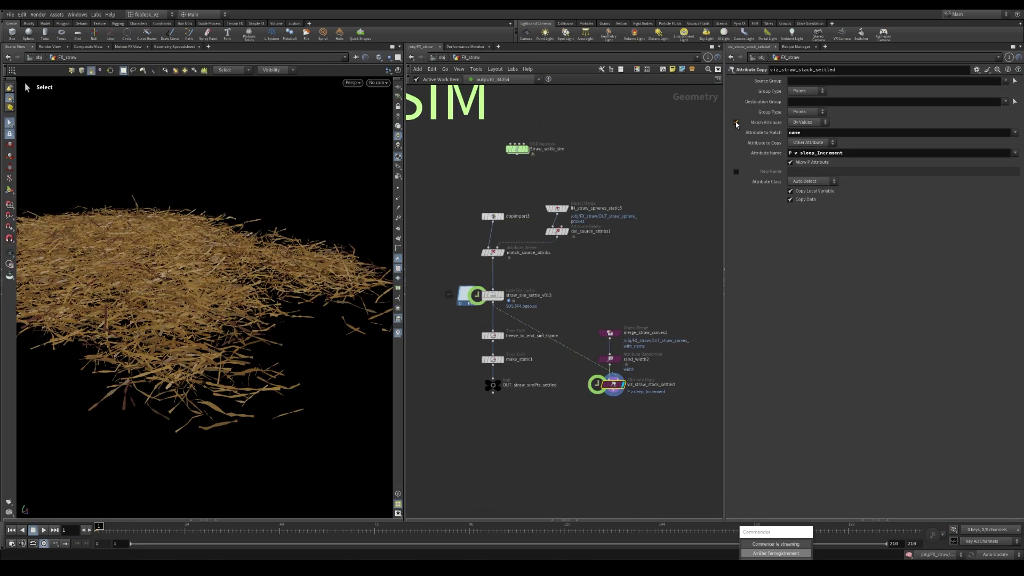
# Scrub through the opening frames to preview the straw pile settling.
pyautogui.press('Escape')
pyautogui.moveTo(133, 320); pyautogui.dragTo(224, 333)
pyautogui.press('s')
pyautogui.click(118, 531)
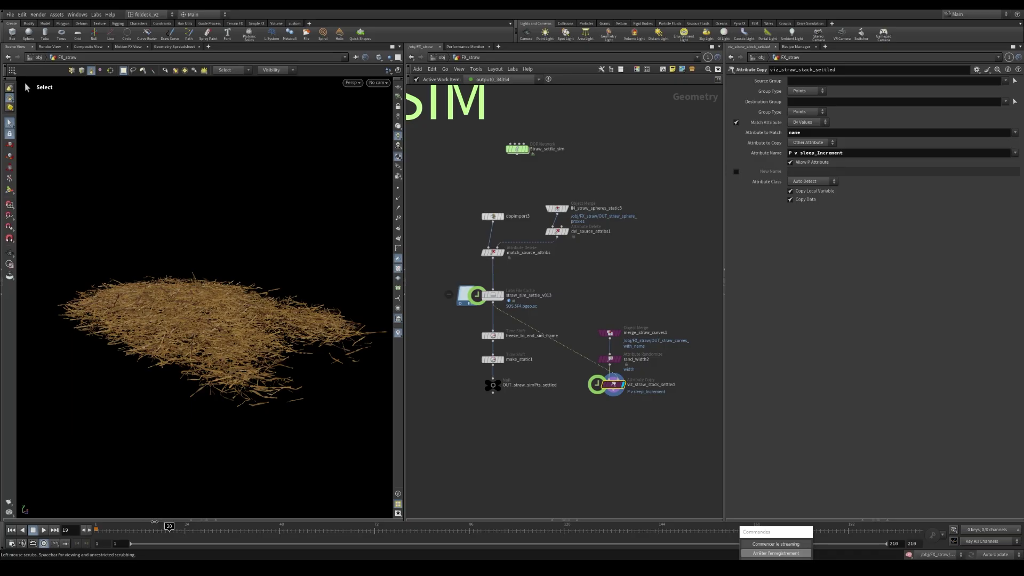
pyautogui.moveTo(100, 527); pyautogui.dragTo(135, 527)
# Rewire the second input of viz_straw_stack_settled to take its attributes from make_static1, and inspect the frozen pile.
pyautogui.scroll(2, 498, 325)
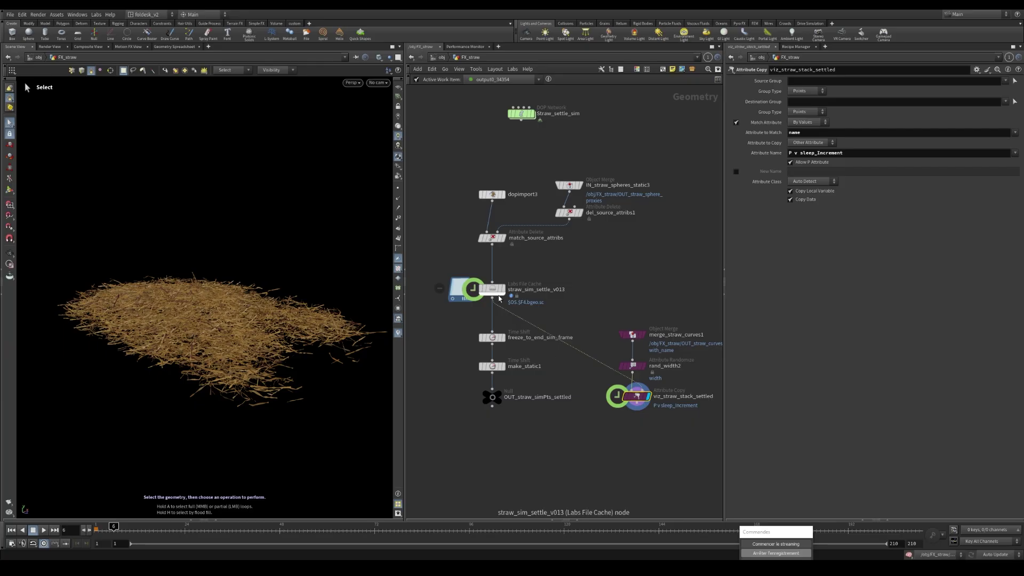
pyautogui.scroll(-2, 581, 312)
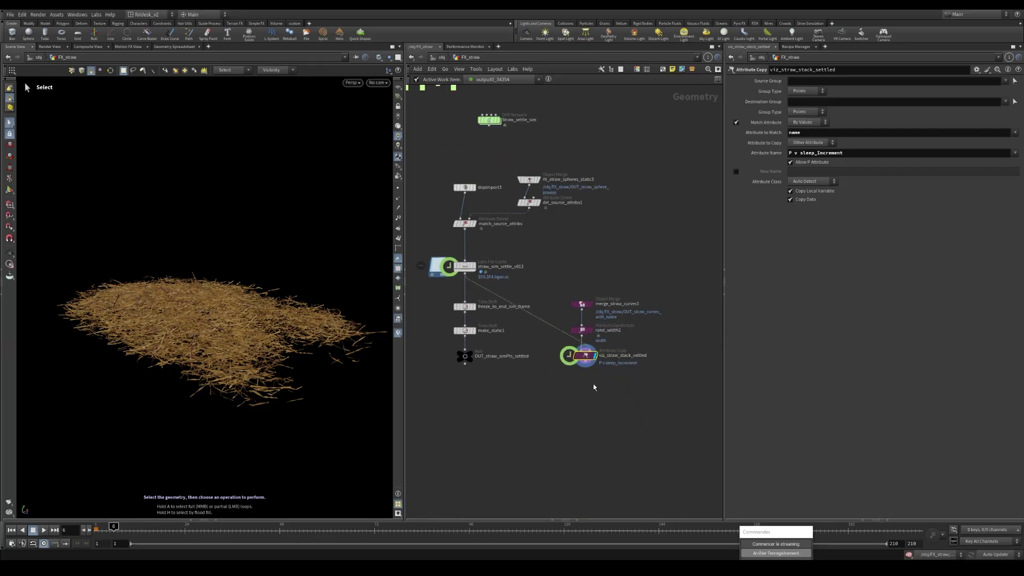
pyautogui.scroll(1, 477, 345)
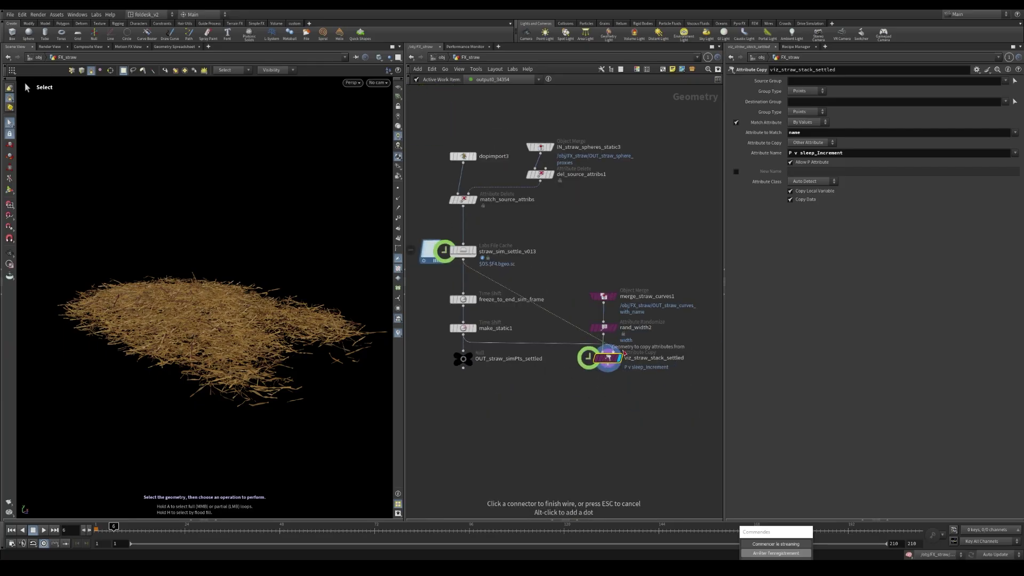
pyautogui.press('Escape')
pyautogui.moveTo(288, 350)
pyautogui.mouseDown()
pyautogui.moveTo(210, 347)
pyautogui.moveTo(297, 336)
pyautogui.moveTo(327, 317)
pyautogui.moveTo(263, 318)
pyautogui.moveTo(269, 341)
pyautogui.mouseUp()
pyautogui.press('s')
# Disable Match Attribute on viz_straw_stack_settled and inspect the settled straw pile from above.
pyautogui.scroll(1, 587, 347)
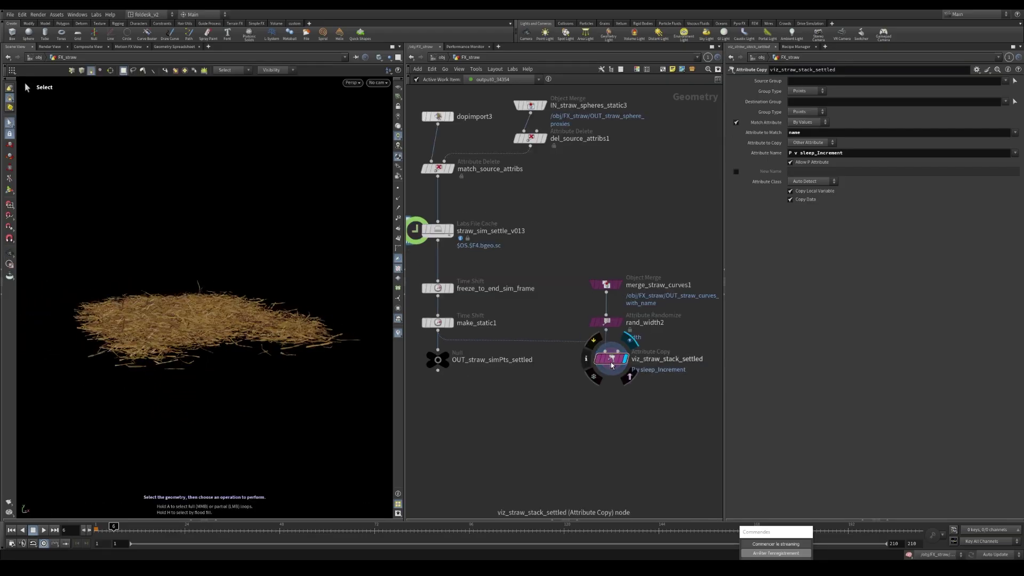
pyautogui.click(736, 122)
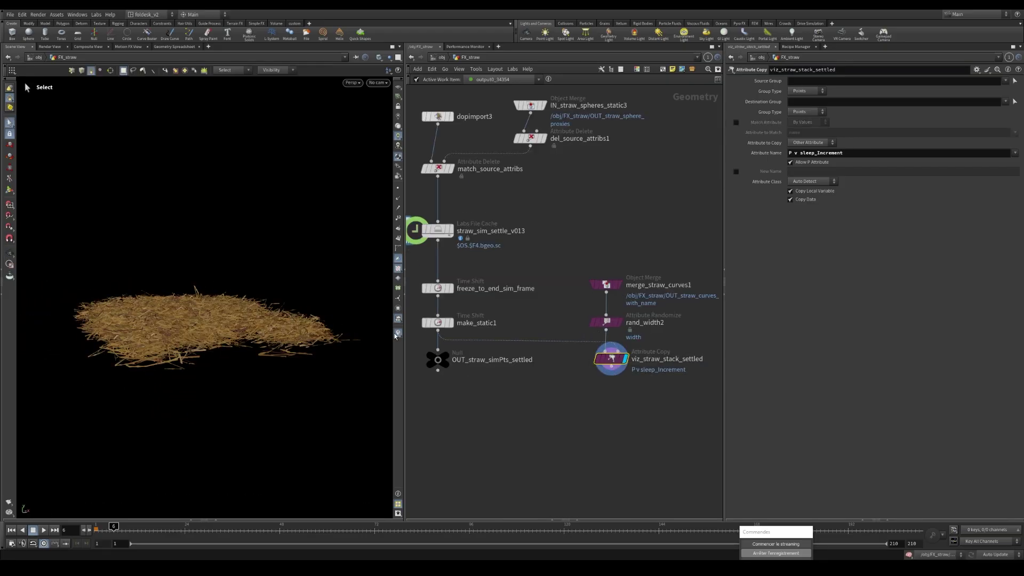
pyautogui.press('Escape')
pyautogui.moveTo(203, 325); pyautogui.dragTo(187, 346)
pyautogui.rightClick(219, 294)
pyautogui.press('Escape')
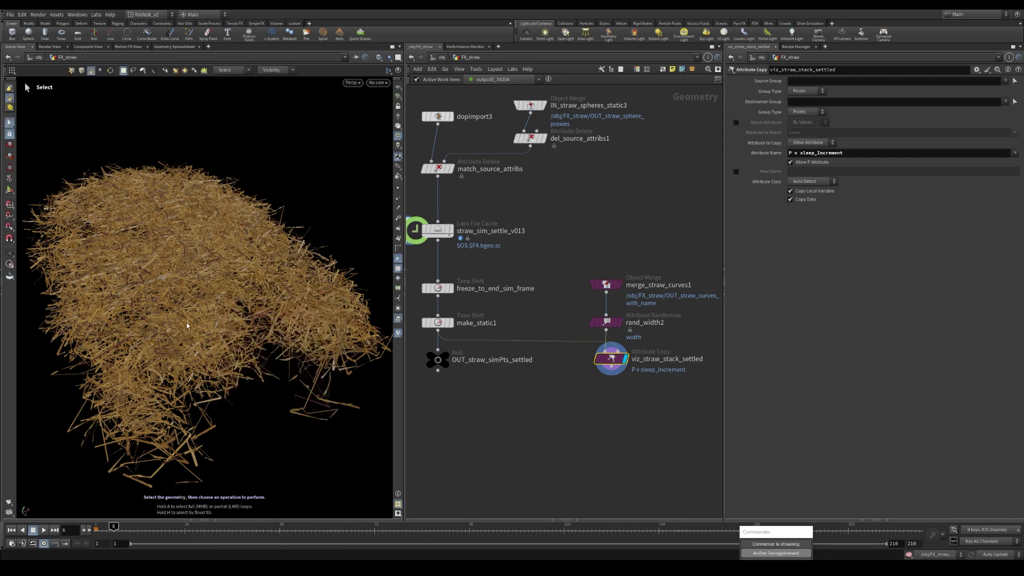
# Compare the points of OUT_straw_simPts_settled with the straw of viz_straw_stack_settled, ending on an overview of the whole network.
pyautogui.click(438, 360)
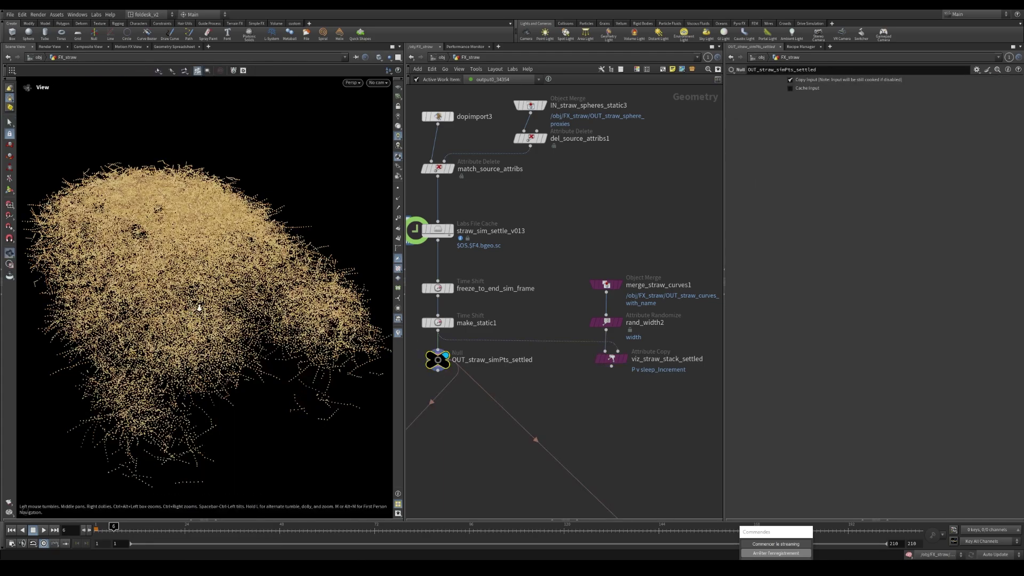
pyautogui.scroll(-2, 613, 321)
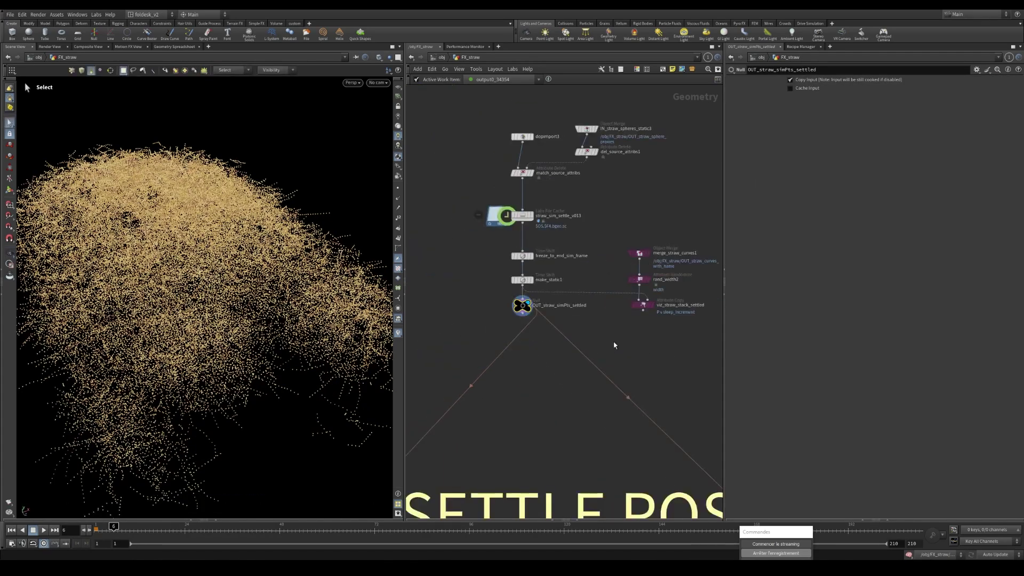
pyautogui.click(644, 305)
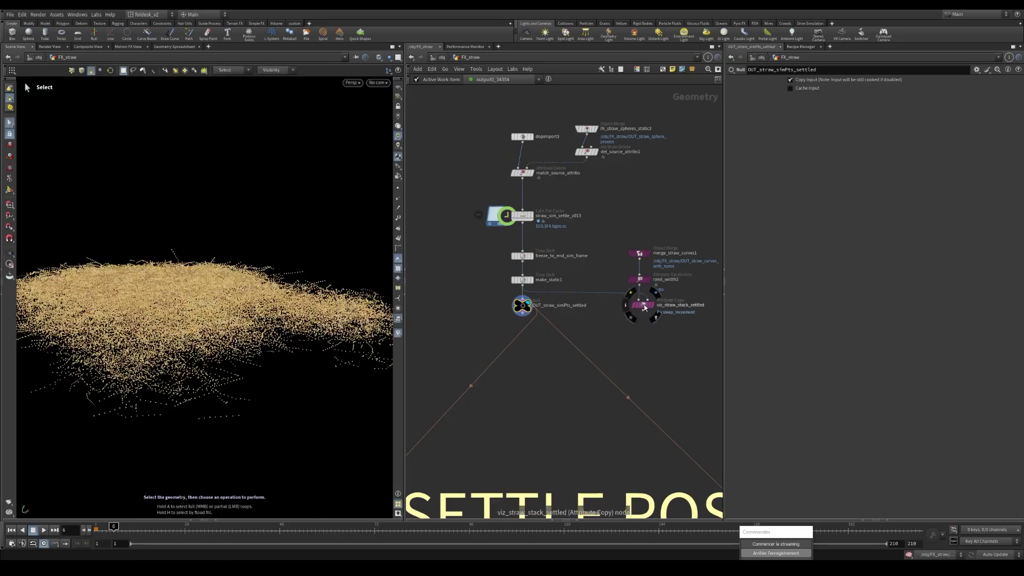
pyautogui.scroll(-5, 563, 288)
pyautogui.scroll(-4, 564, 288)
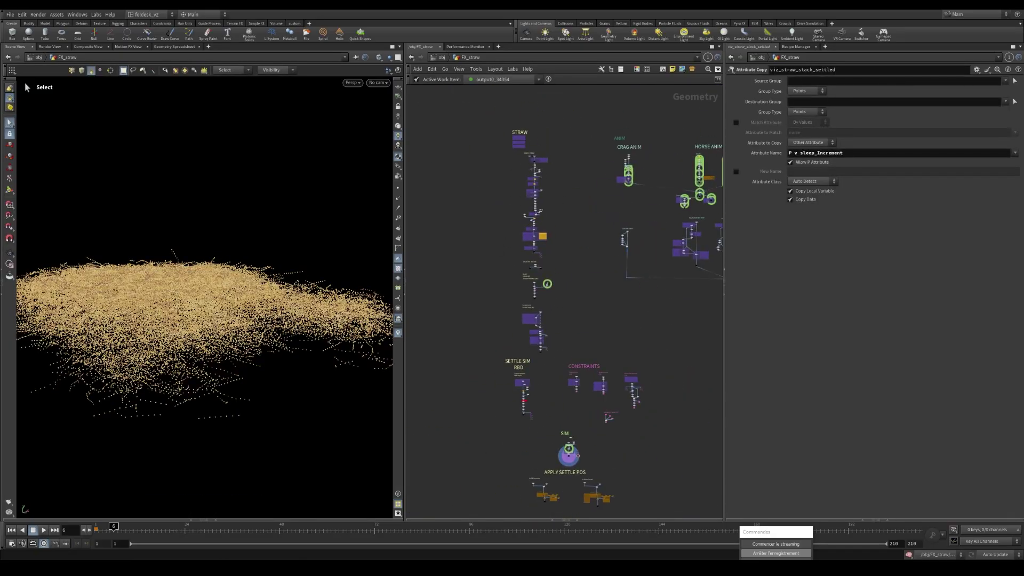
# Display the OUT_straw_simPts_settled null at the end of the settle SIM network and scrub the timeline to check it.
pyautogui.scroll(5, 536, 224)
pyautogui.moveTo(605, 319); pyautogui.dragTo(574, 209, button='middle')
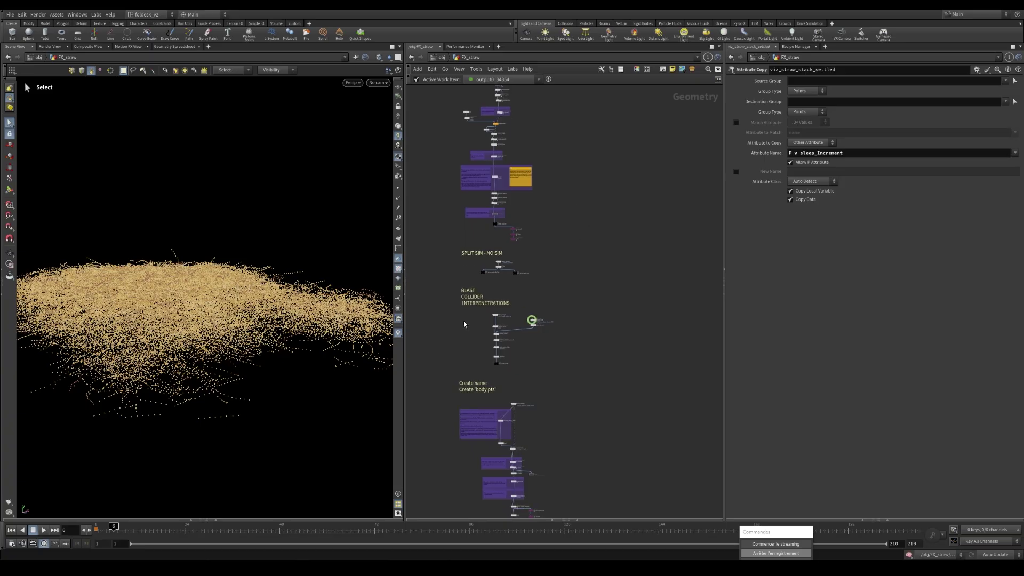
pyautogui.scroll(-3, 655, 320)
pyautogui.moveTo(655, 320); pyautogui.dragTo(639, 189, button='middle')
pyautogui.moveTo(590, 413); pyautogui.dragTo(549, 278, button='middle')
pyautogui.scroll(-3, 632, 329)
pyautogui.moveTo(665, 367); pyautogui.dragTo(654, 324, button='middle')
pyautogui.scroll(3, 582, 349)
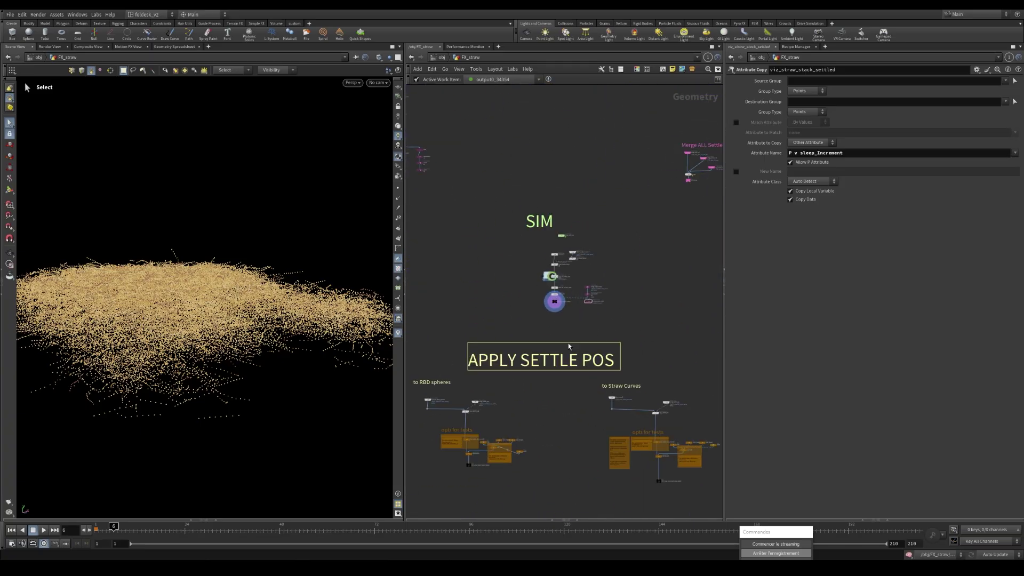
pyautogui.scroll(5, 554, 304)
pyautogui.click(555, 310)
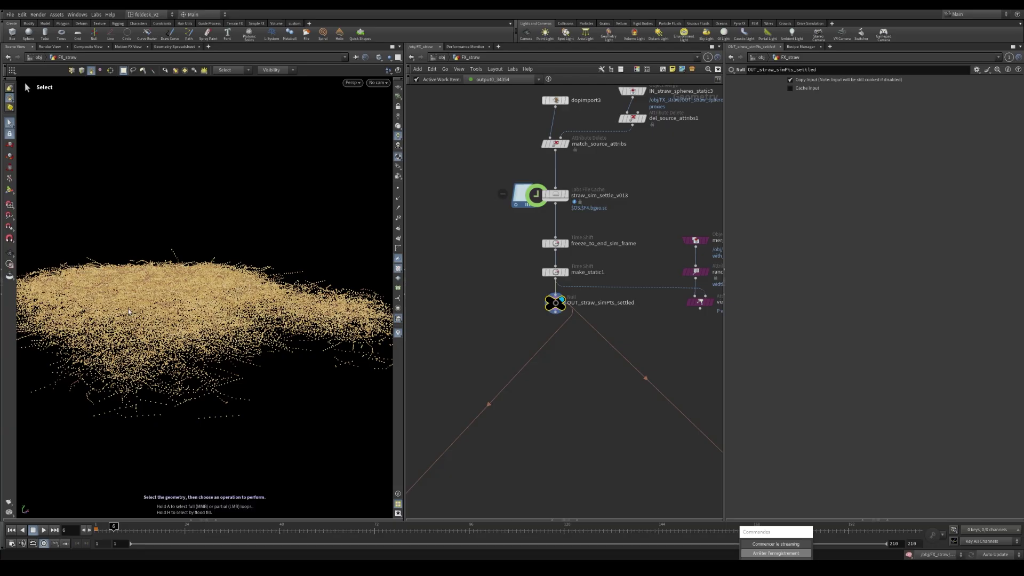
pyautogui.moveTo(119, 527); pyautogui.dragTo(151, 527)
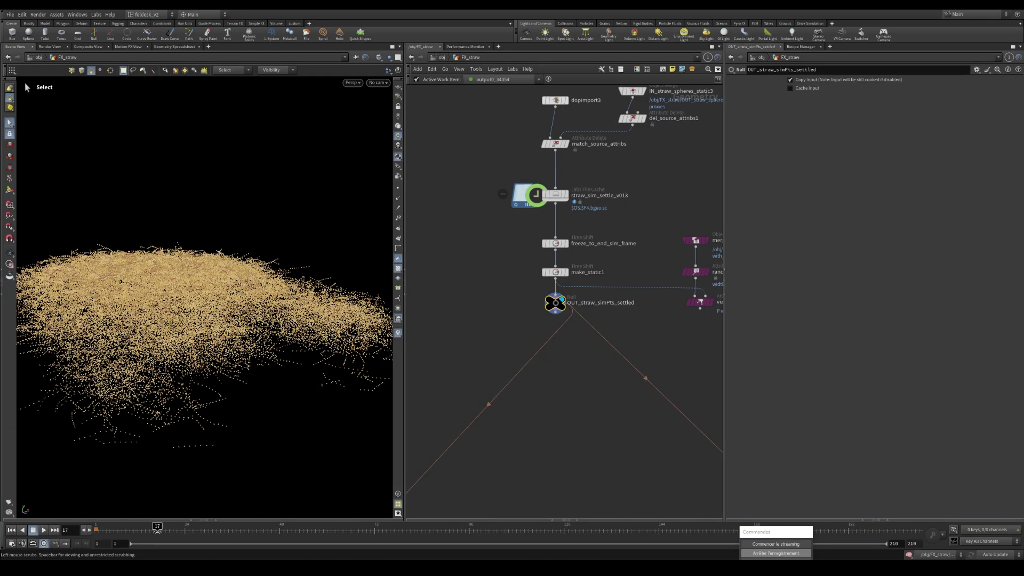
pyautogui.scroll(2, 562, 199)
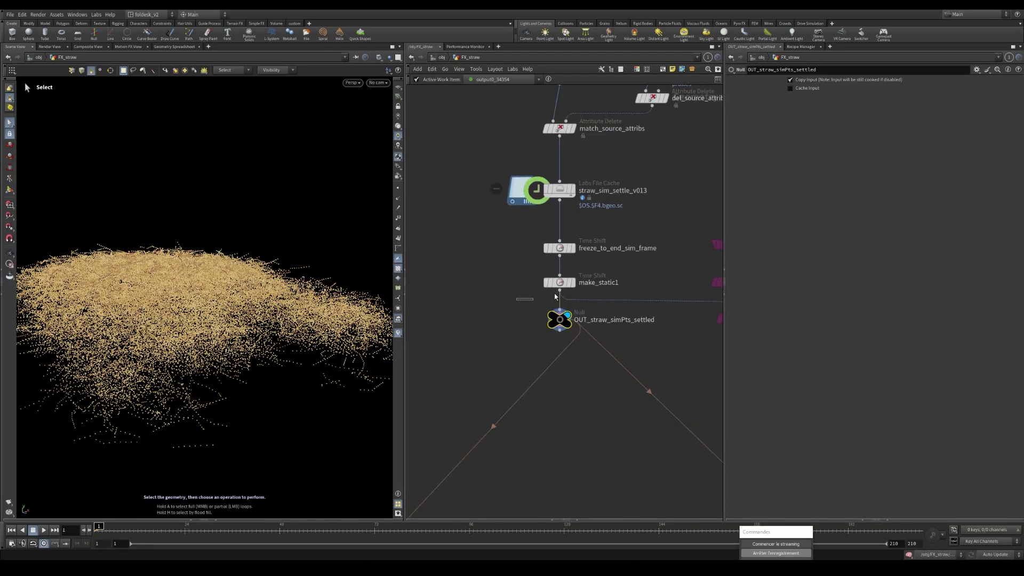
# Bypass the freeze_to_end_sim_frame and make_static1 time shifts and play the settle simulation from frame 1.
pyautogui.moveTo(554, 297); pyautogui.dragTo(587, 241)
pyautogui.press('b')
pyautogui.click(559, 322)
pyautogui.keyDown('alt'); pyautogui.moveTo(258, 315); pyautogui.dragTo(202, 321, button='right'); pyautogui.keyUp('alt')
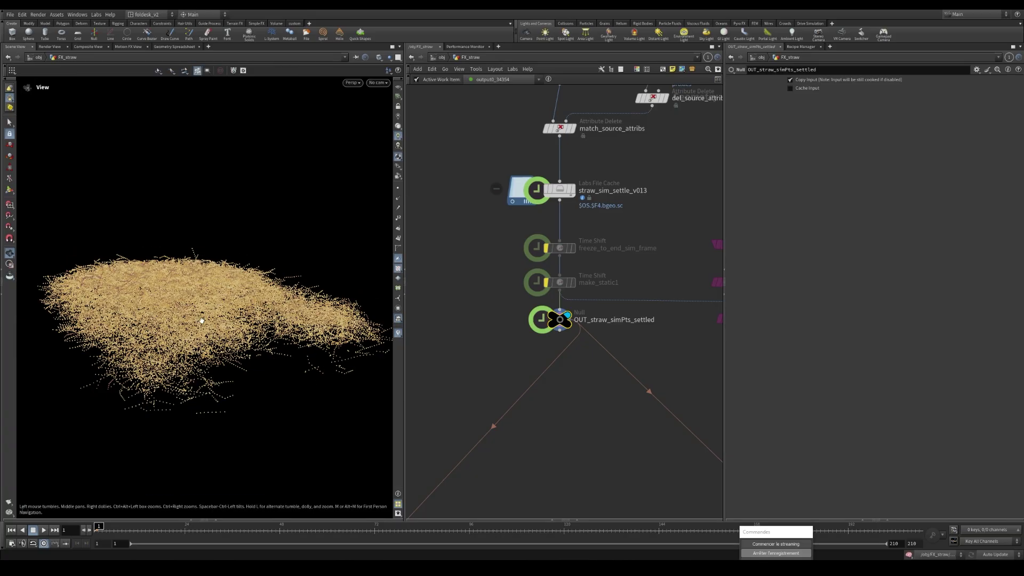
pyautogui.keyDown('alt'); pyautogui.moveTo(201, 320); pyautogui.dragTo(217, 297); pyautogui.keyUp('alt')
pyautogui.moveTo(605, 446); pyautogui.dragTo(605, 421, button='middle')
pyautogui.press('Up')
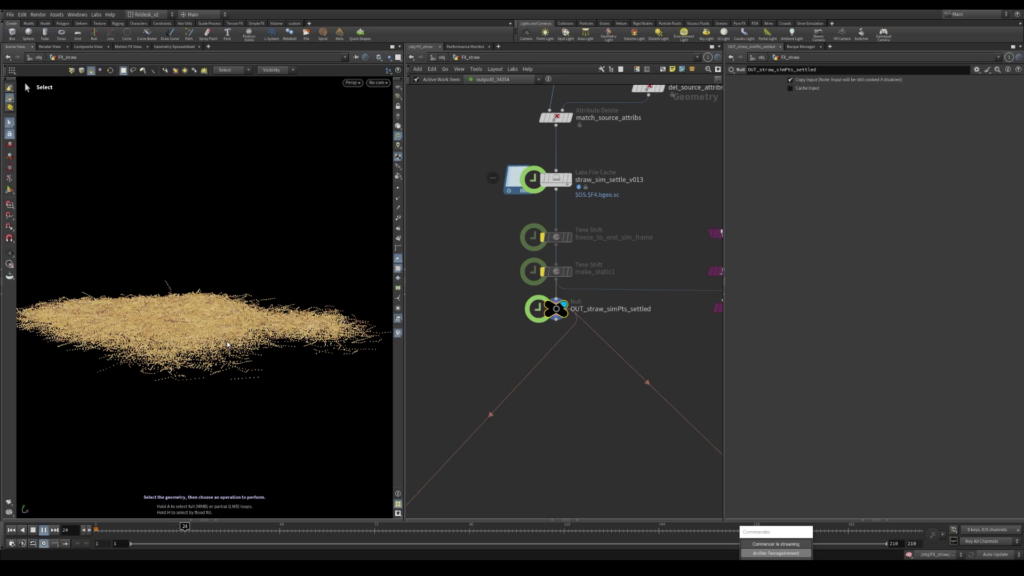
pyautogui.press('Up')
# Inspect the straw_sim_settle_v013 cache's frame range, play beyond its end, and return the timeline to frame 30.
pyautogui.click(556, 179)
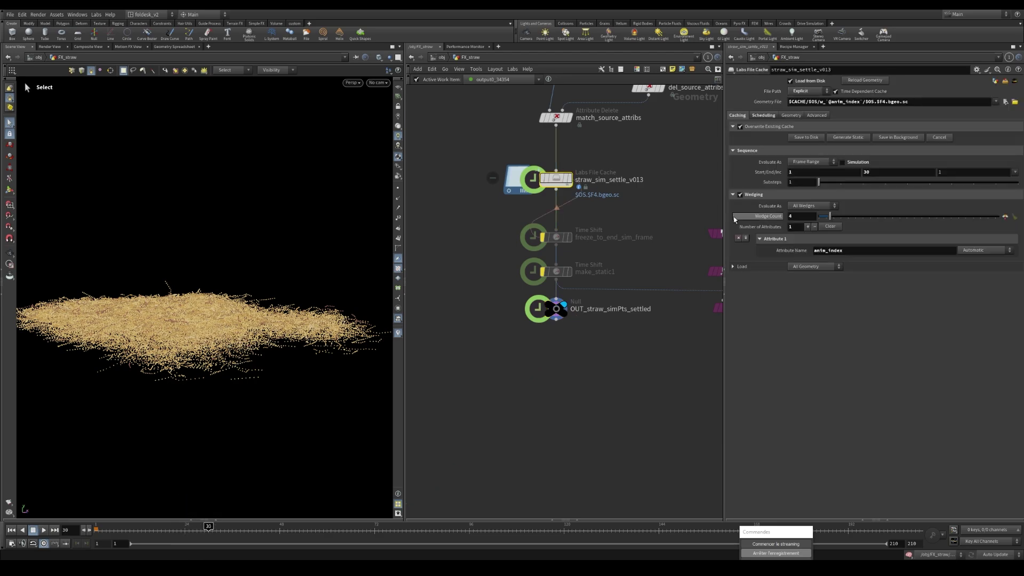
pyautogui.click(546, 392)
pyautogui.moveTo(553, 388); pyautogui.dragTo(538, 385, button='middle')
pyautogui.press('Up')
pyautogui.press('Up')
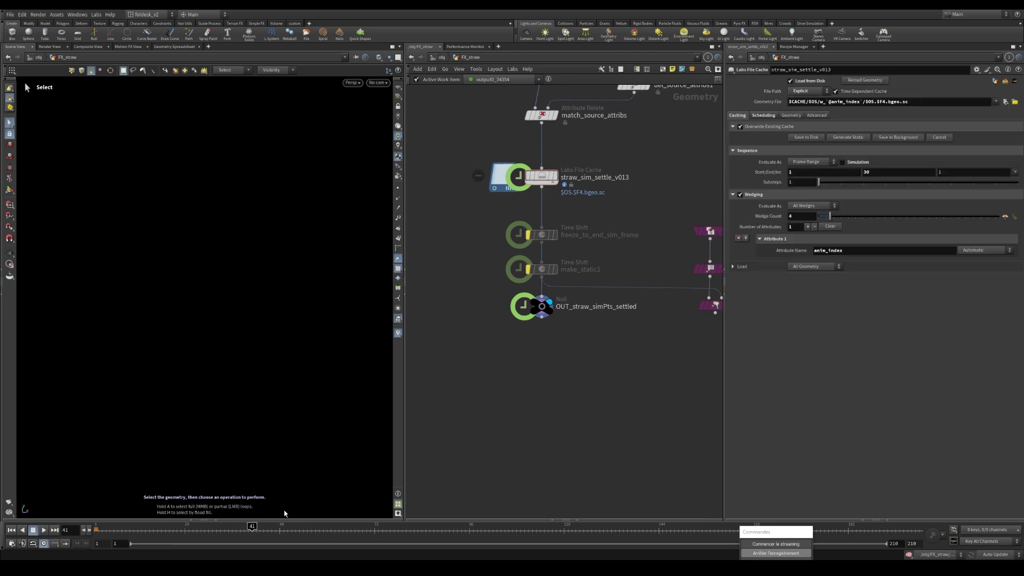
pyautogui.click(212, 529)
pyautogui.moveTo(212, 530); pyautogui.dragTo(204, 527)
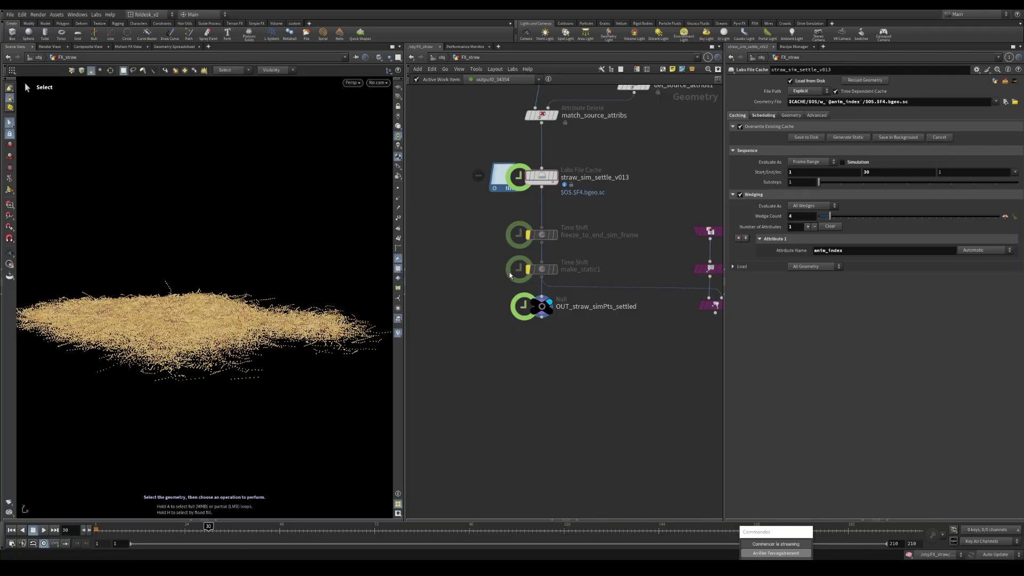
# Re-enable the two bypassed time shifts and select the OUT_straw_simPts_settled null.
pyautogui.moveTo(507, 282); pyautogui.dragTo(550, 216)
pyautogui.press('b')
pyautogui.click(560, 307)
# Display freeze_to_end_sim_frame, show its Frame expression as an evaluated value, and view the frozen straw pile.
pyautogui.scroll(2, 559, 305)
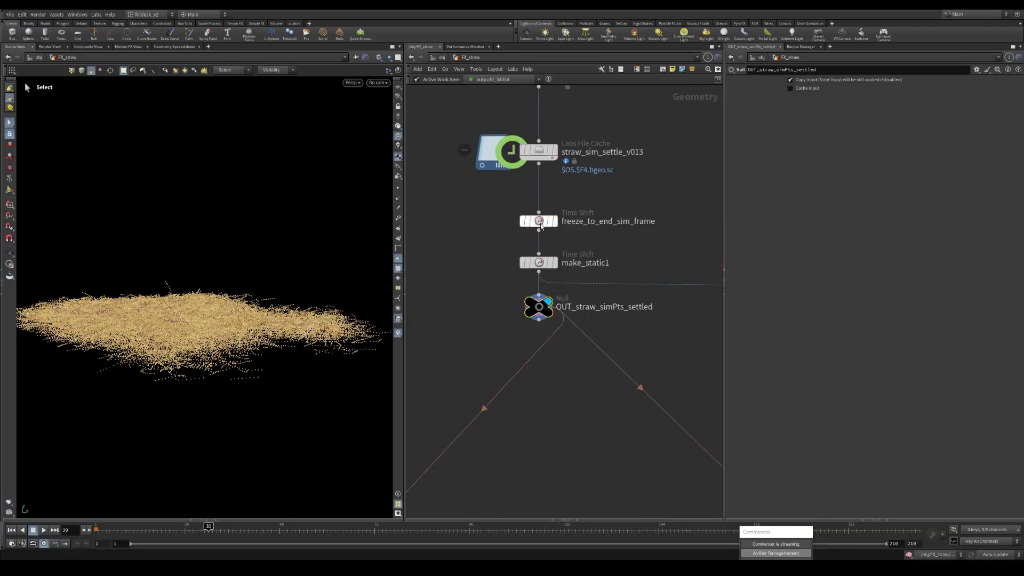
pyautogui.click(555, 221)
pyautogui.scroll(-2, 566, 227)
pyautogui.moveTo(521, 293); pyautogui.dragTo(518, 319, button='middle')
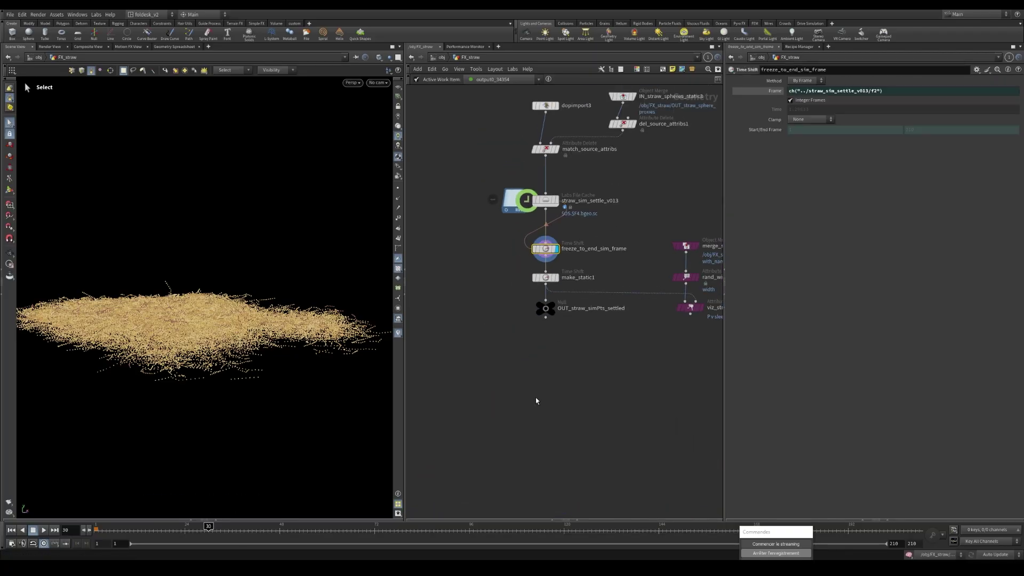
pyautogui.click(773, 92)
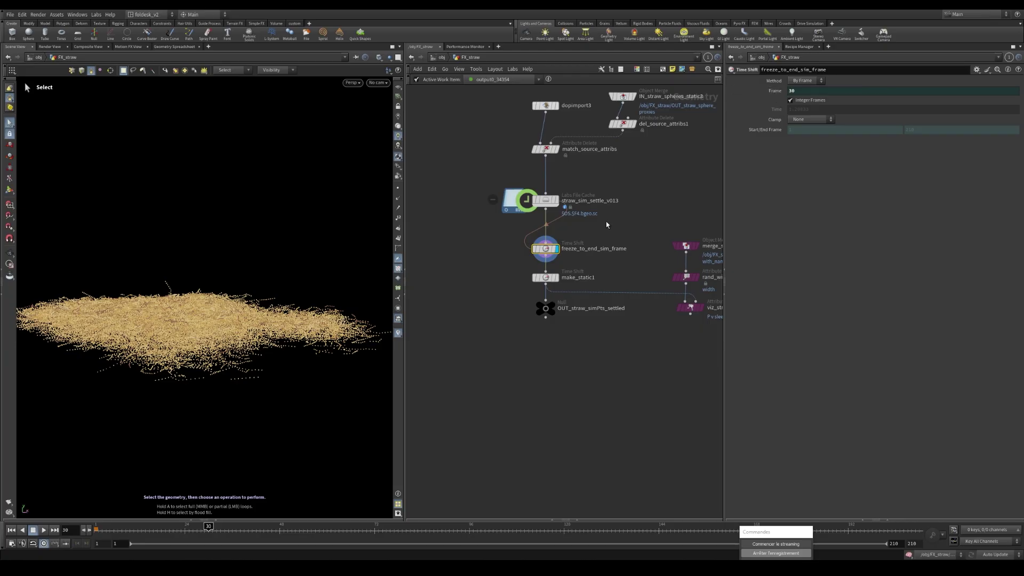
pyautogui.press('space')
pyautogui.moveTo(233, 300); pyautogui.dragTo(231, 320)
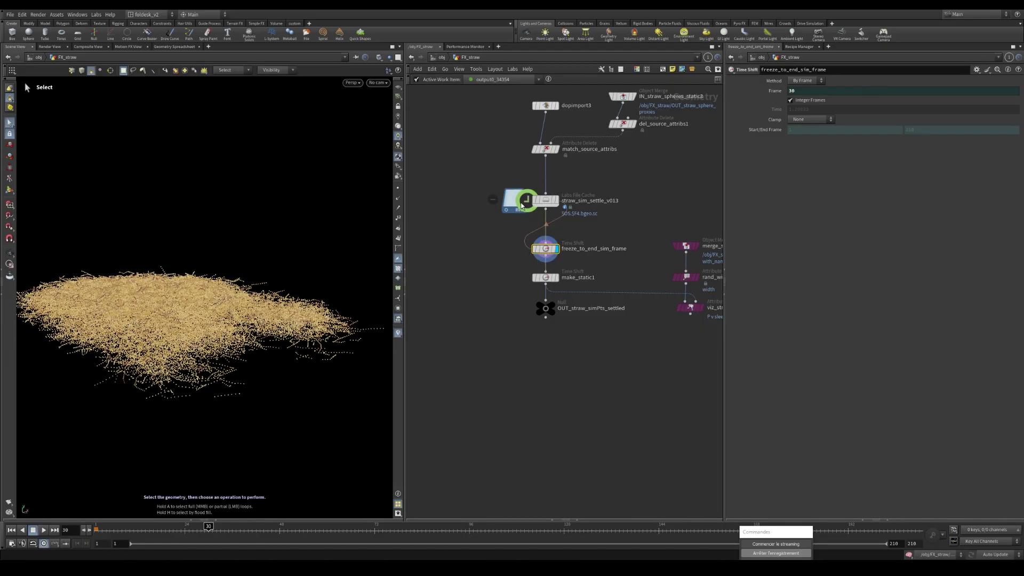
# Compare the Frame settings of make_static1 and freeze_to_end_sim_frame, ending on the OUT_straw_simPts_settled null.
pyautogui.click(553, 250)
pyautogui.click(554, 277)
pyautogui.scroll(3, 559, 275)
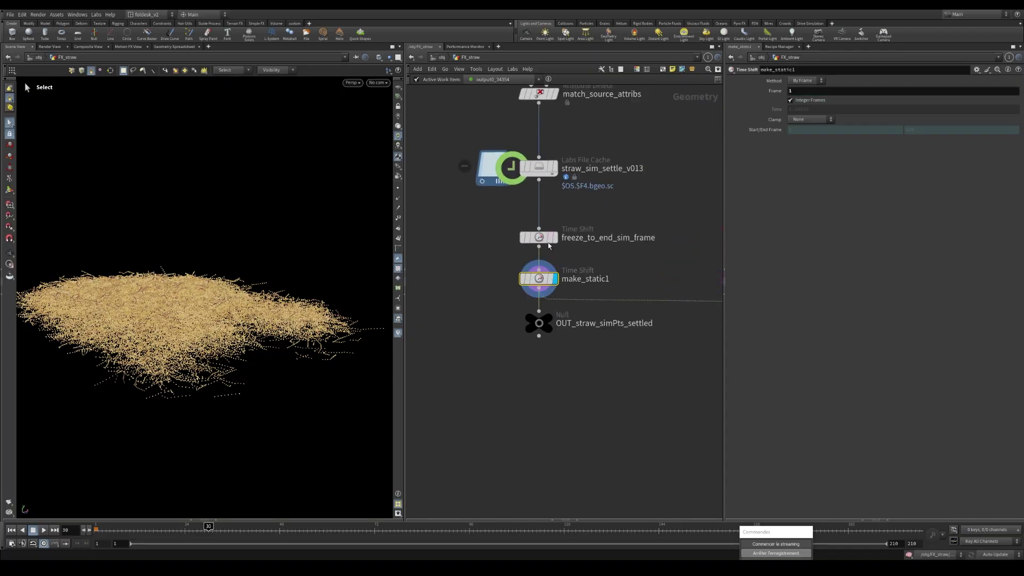
pyautogui.click(549, 243)
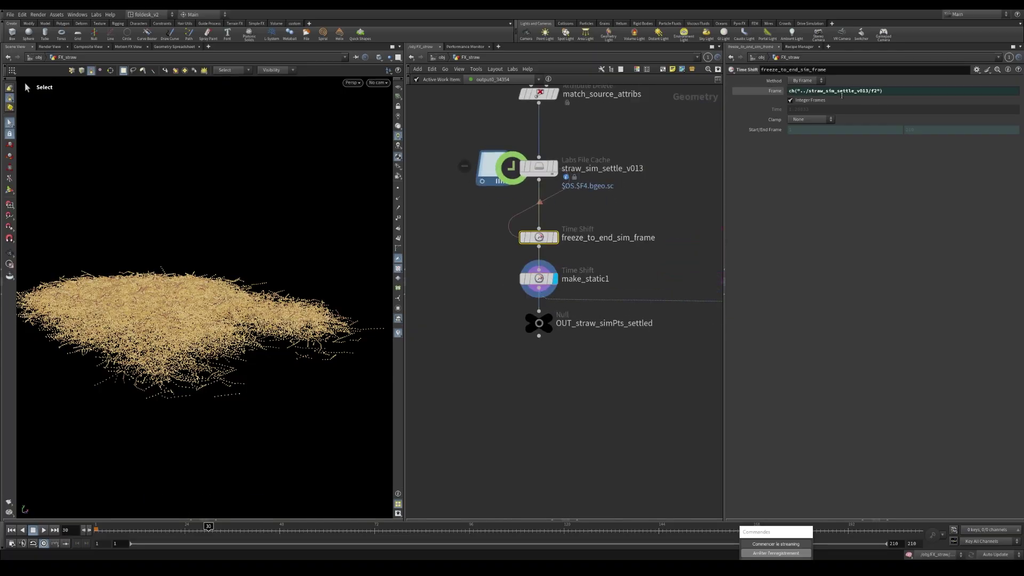
pyautogui.click(539, 279)
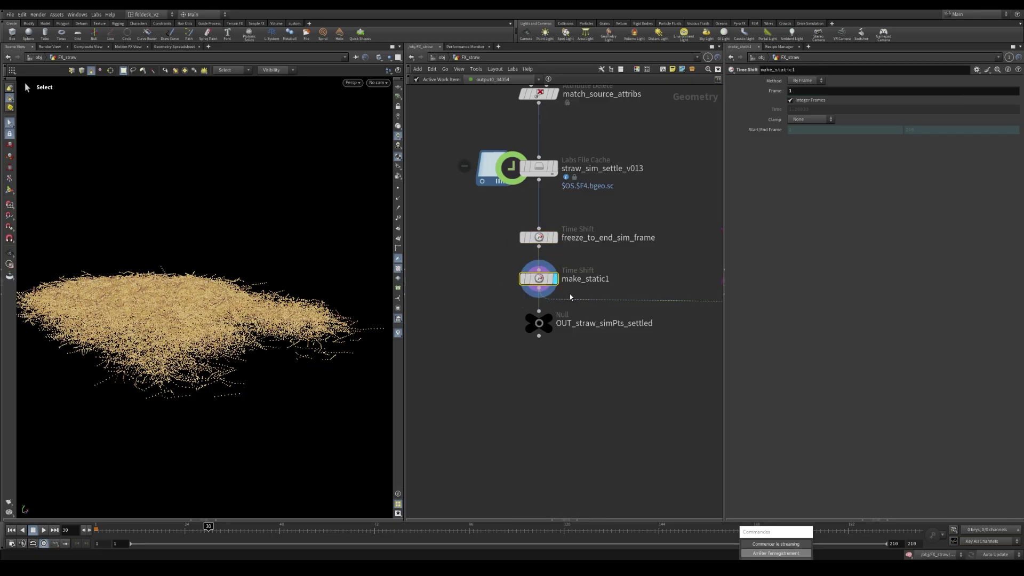
pyautogui.scroll(-3, 544, 283)
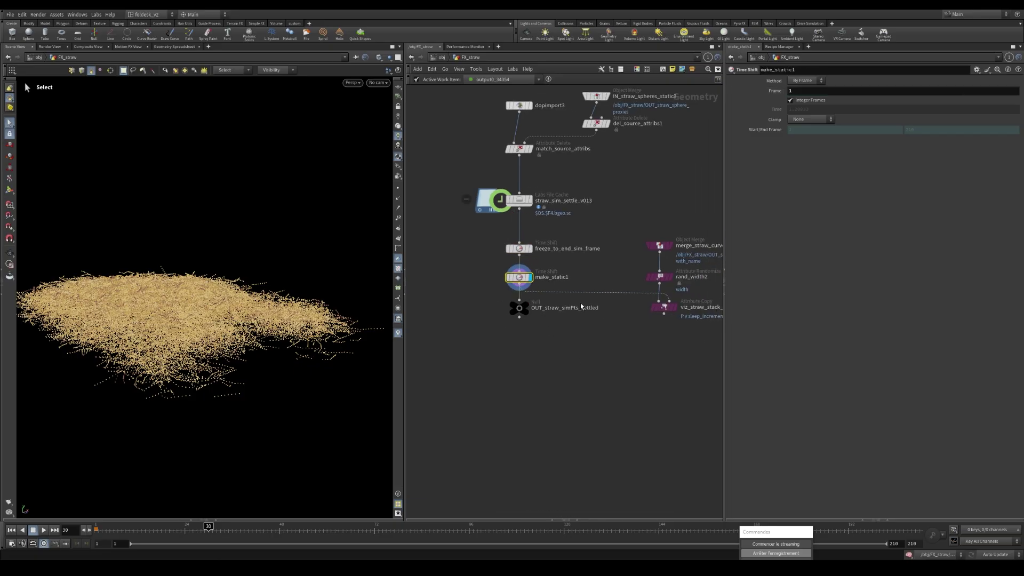
pyautogui.click(557, 260)
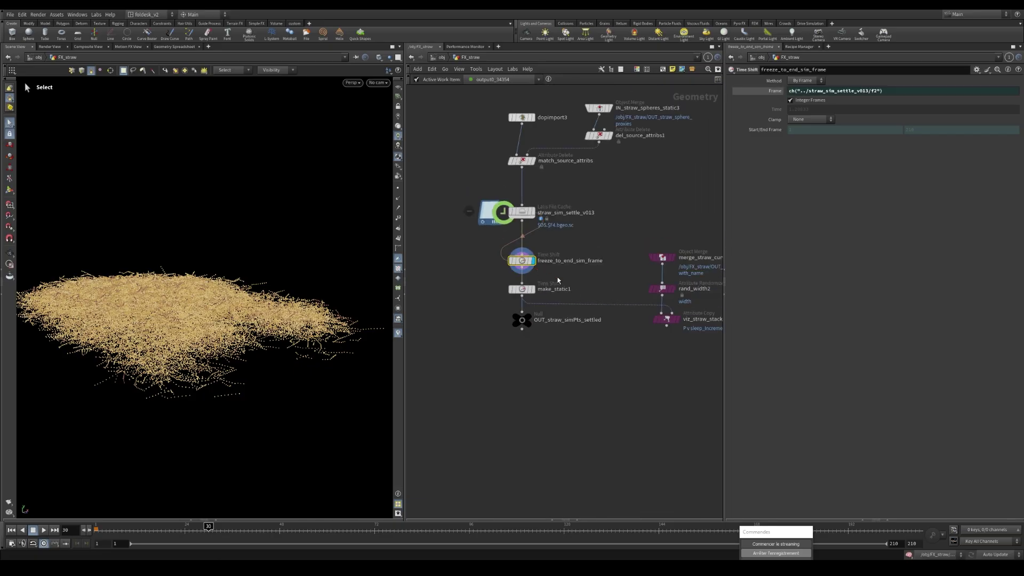
pyautogui.click(521, 320)
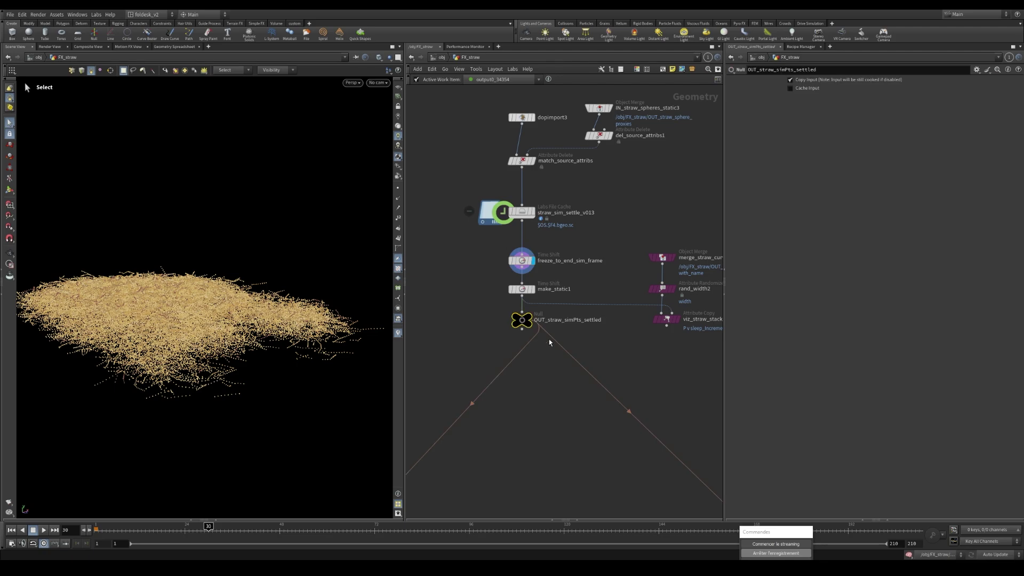
# Review the network from the settle SIM through APPLY SETTLE POS to the INTERACTION SIM section.
pyautogui.scroll(-3, 557, 330)
pyautogui.scroll(-5, 626, 268)
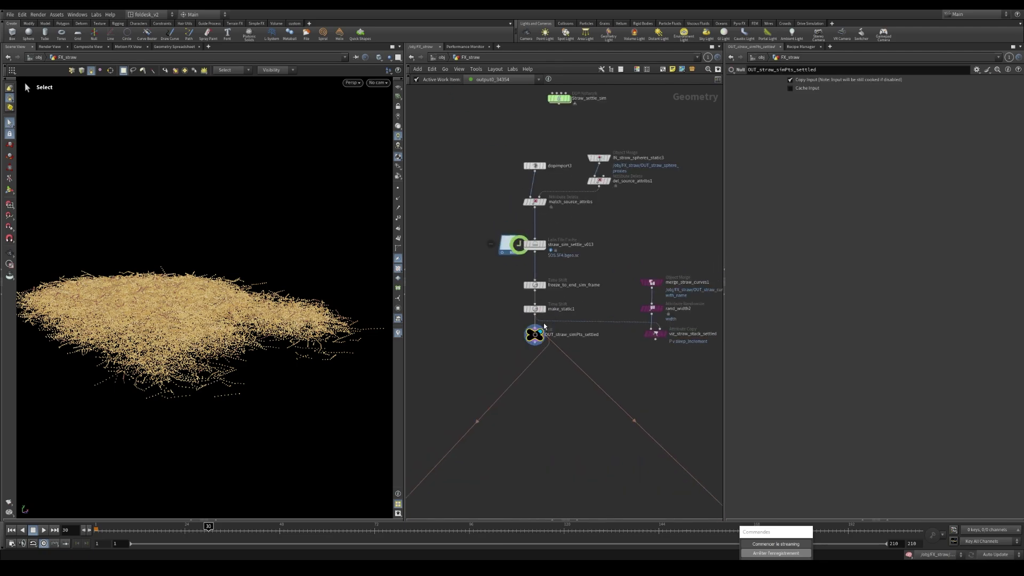
pyautogui.scroll(2, 519, 275)
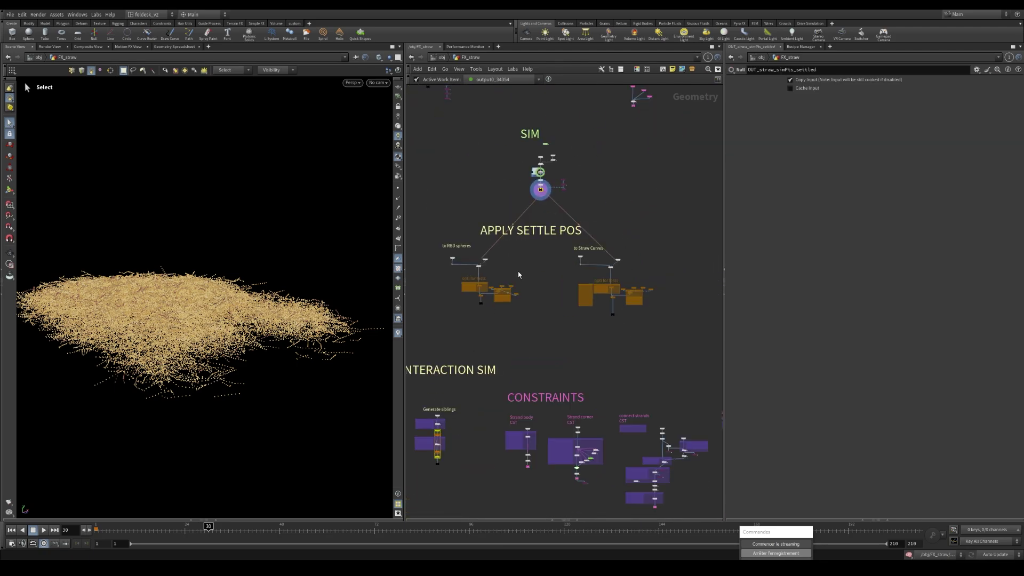
pyautogui.scroll(-3, 534, 268)
pyautogui.moveTo(632, 194); pyautogui.dragTo(634, 237, button='middle')
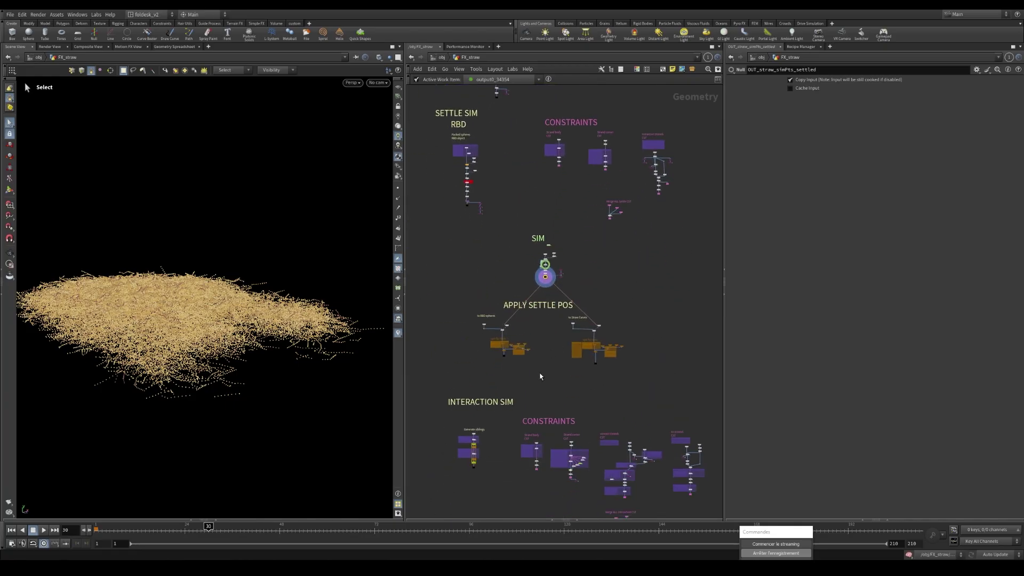
pyautogui.moveTo(541, 376); pyautogui.dragTo(544, 267, button='middle')
pyautogui.keyDown('alt'); pyautogui.moveTo(243, 319); pyautogui.dragTo(240, 327); pyautogui.keyUp('alt')
pyautogui.moveTo(608, 297); pyautogui.dragTo(596, 246, button='middle')
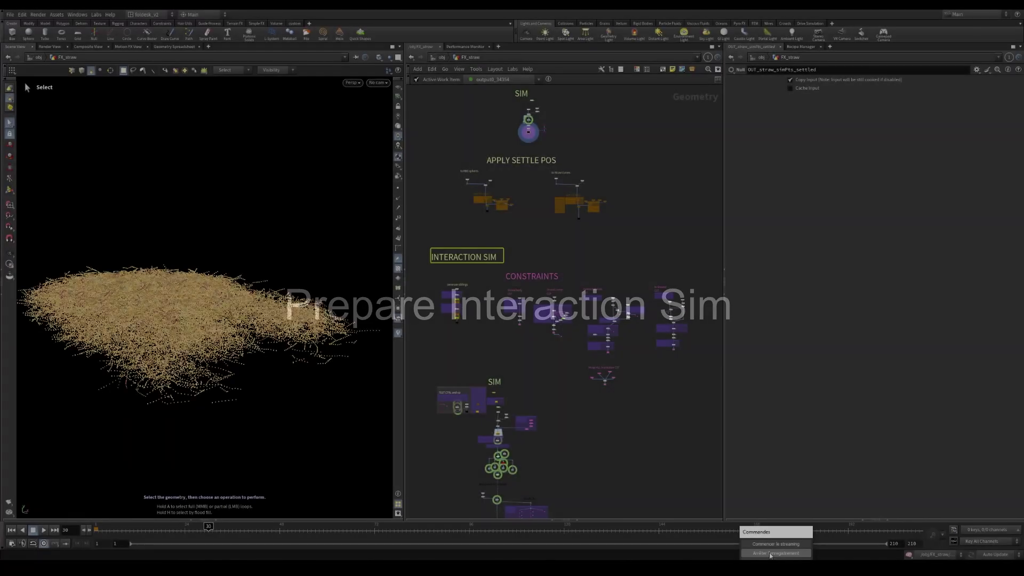
# Widen the network editor pane and select the IN_straw_sphere_proxies_settled object merge under Generate siblings.
pyautogui.scroll(3, 456, 299)
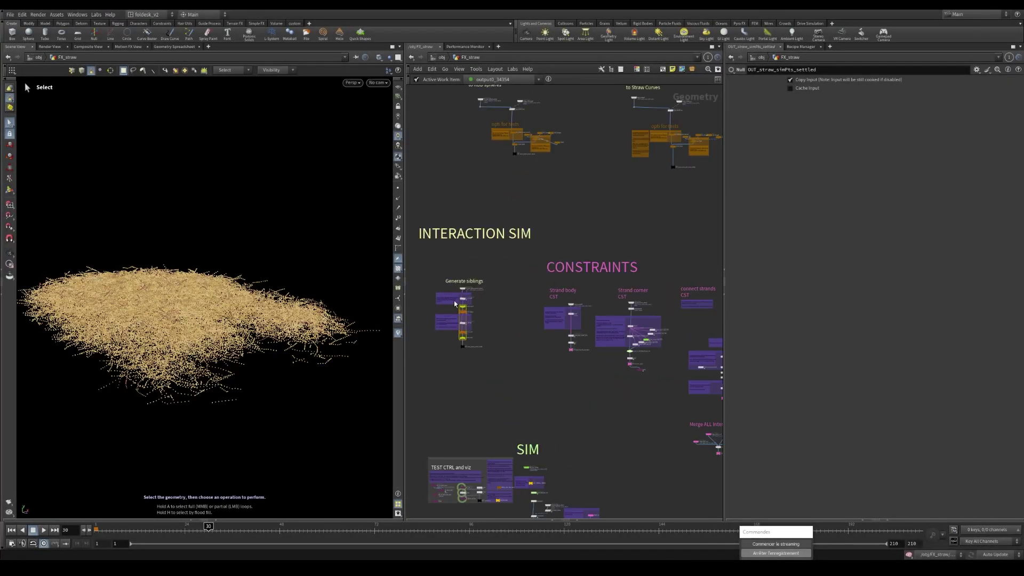
pyautogui.moveTo(399, 248); pyautogui.dragTo(364, 248)
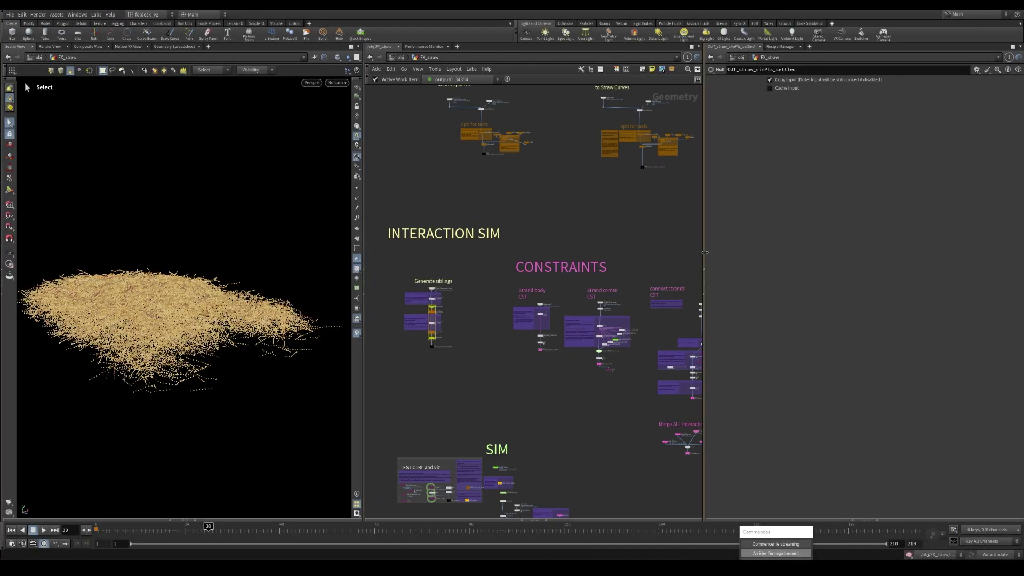
pyautogui.moveTo(704, 252); pyautogui.dragTo(713, 252)
pyautogui.scroll(8, 445, 304)
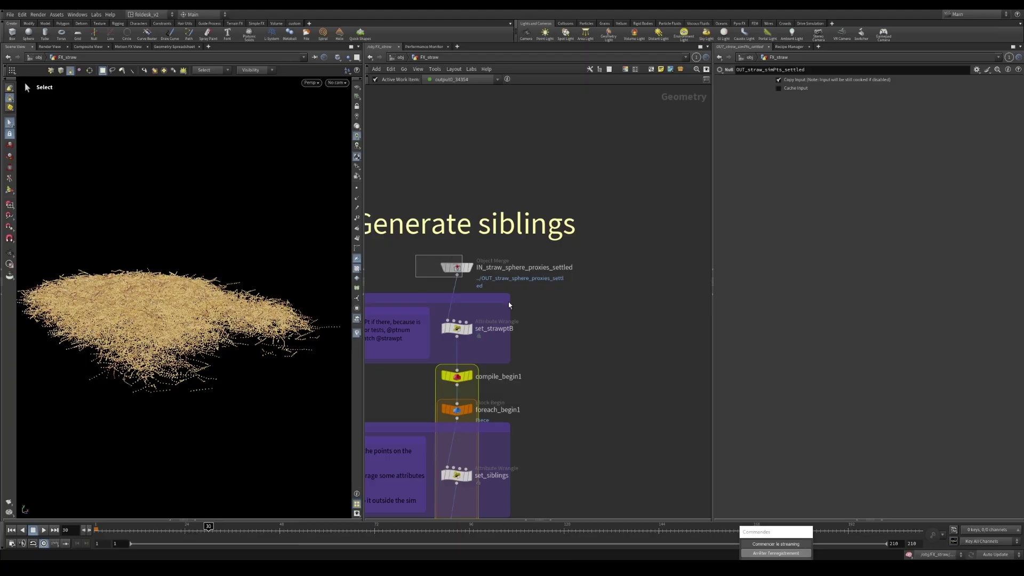
pyautogui.moveTo(415, 255); pyautogui.dragTo(508, 302)
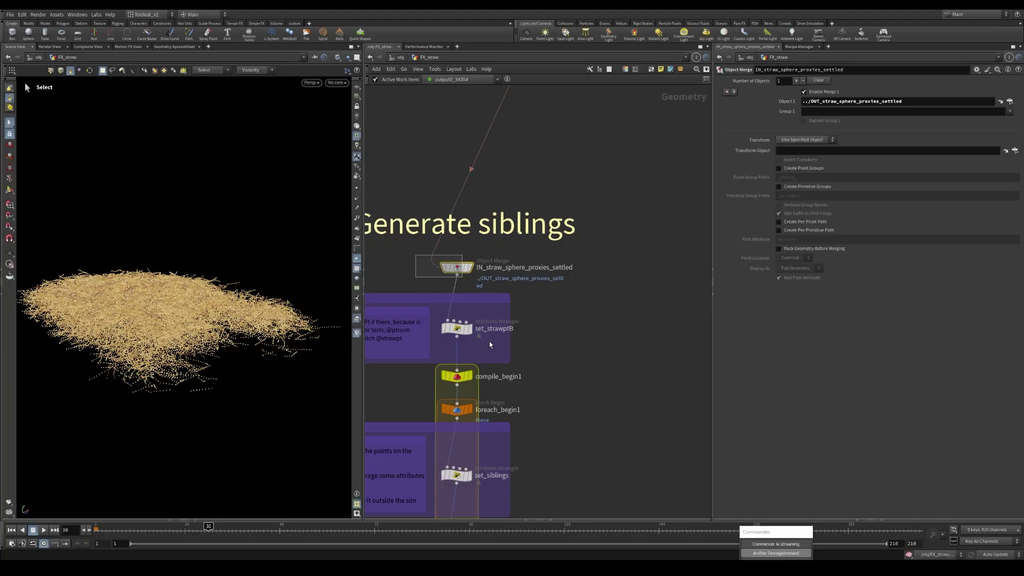
# Trace the settled proxies back to the "to RBD spheres" branch and inspect its IN_straw_spheres_proxies object merge.
pyautogui.scroll(-8, 490, 344)
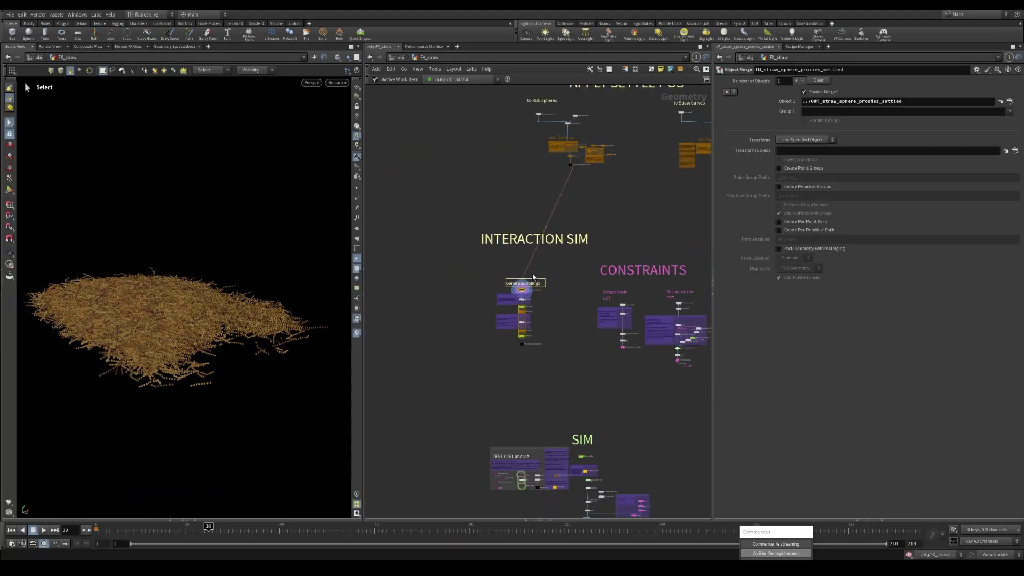
pyautogui.scroll(-1, 532, 274)
pyautogui.moveTo(607, 183); pyautogui.dragTo(563, 269, button='middle')
pyautogui.scroll(3, 591, 181)
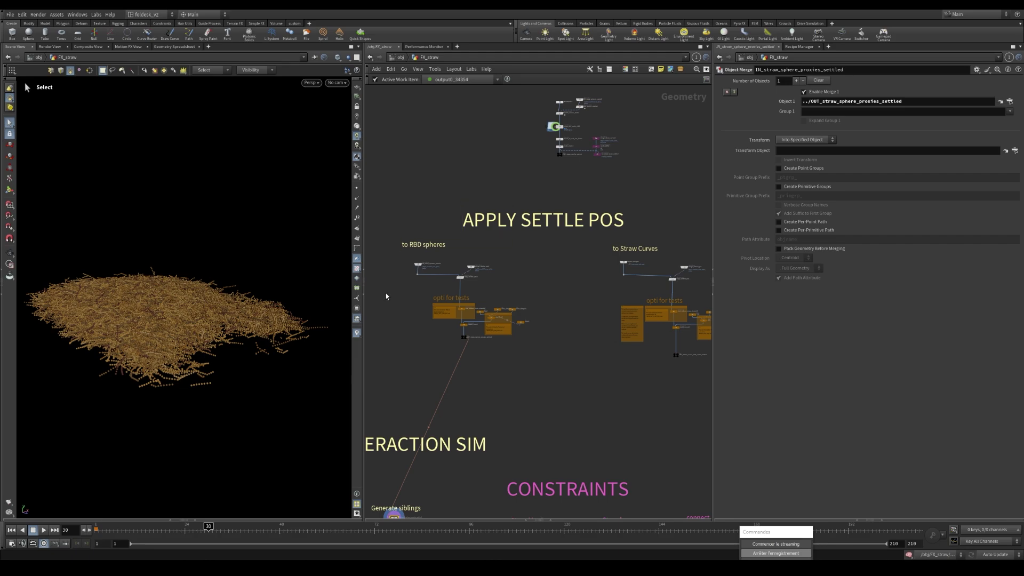
pyautogui.scroll(6, 411, 267)
pyautogui.moveTo(437, 278); pyautogui.dragTo(485, 261)
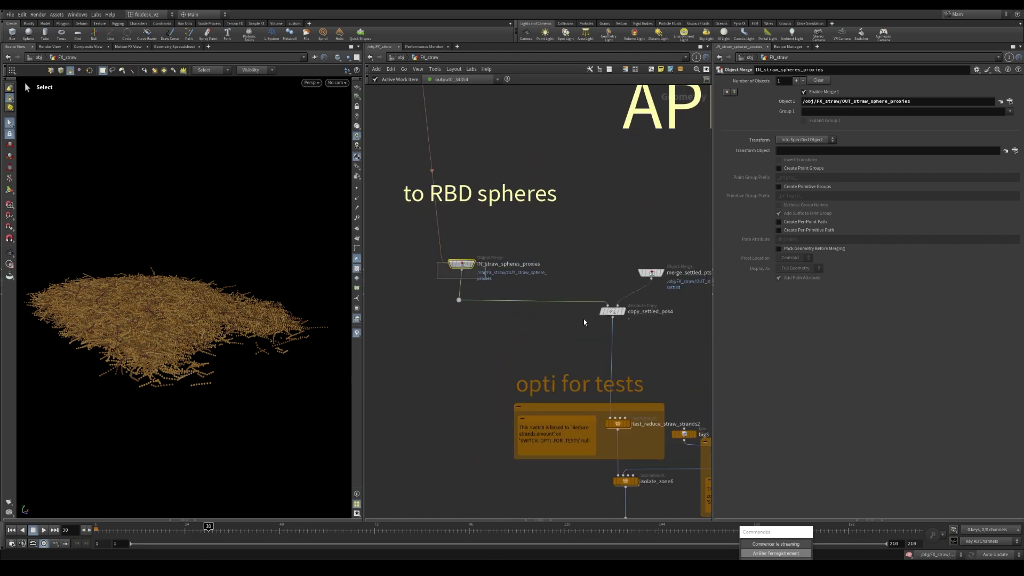
# Select OUT_straw_simPts_settled in the SIM section and examine its links to both APPLY SETTLE POS branches.
pyautogui.scroll(-7, 526, 338)
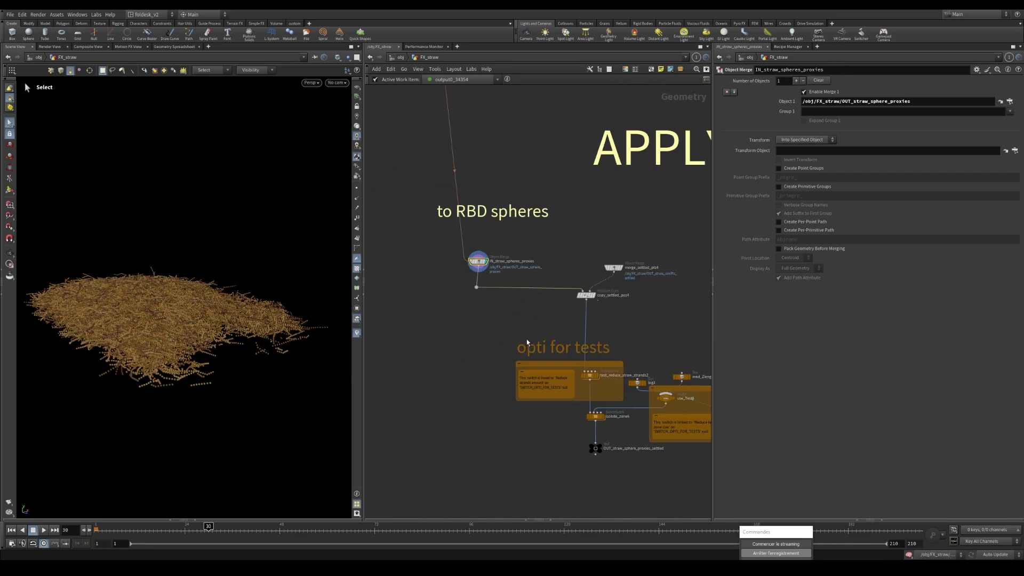
pyautogui.moveTo(696, 146); pyautogui.dragTo(593, 227, button='middle')
pyautogui.scroll(3, 555, 264)
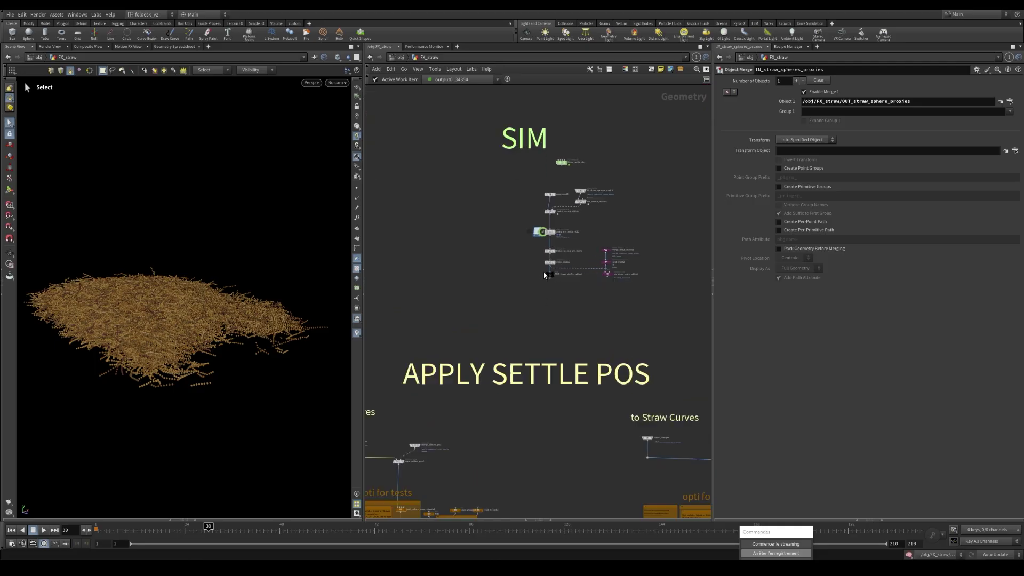
pyautogui.moveTo(544, 273); pyautogui.dragTo(558, 260)
pyautogui.click(550, 274)
pyautogui.scroll(2, 536, 284)
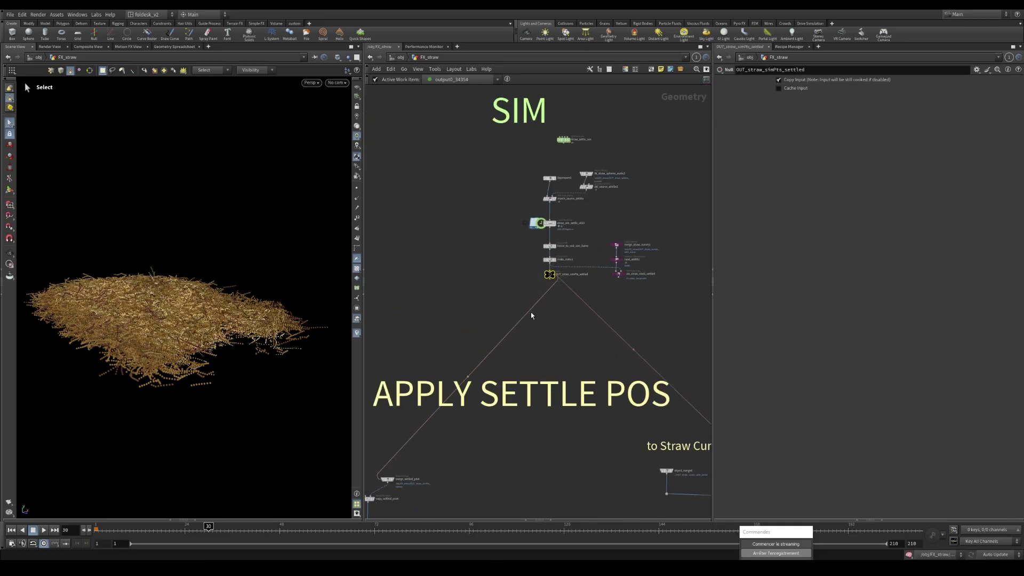
pyautogui.scroll(2, 550, 280)
pyautogui.scroll(-4, 497, 296)
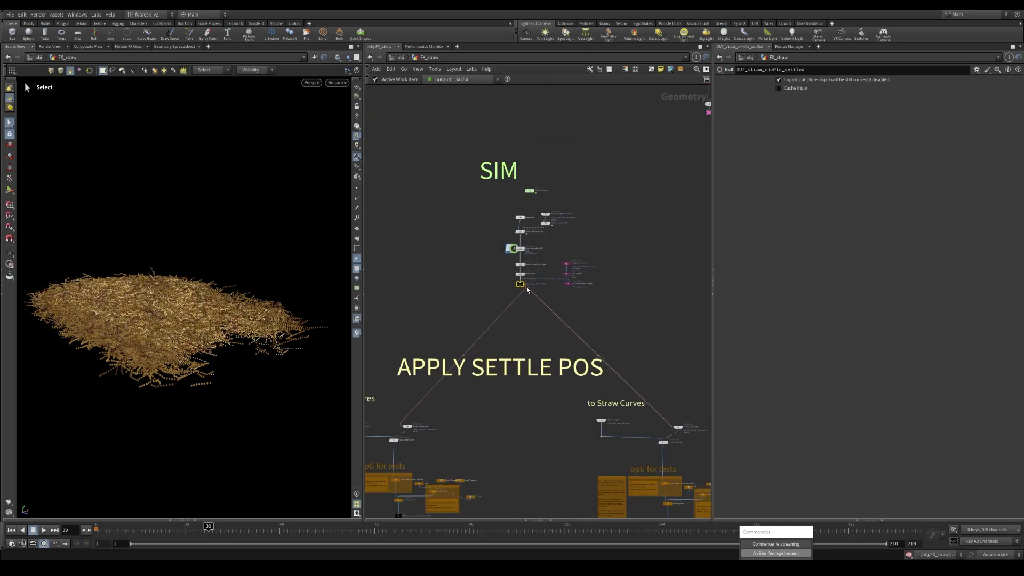
# Inspect the copy_settled_pos4 Attribute Copy in the "to RBD spheres" branch and display its result.
pyautogui.scroll(2, 523, 288)
pyautogui.moveTo(521, 301); pyautogui.dragTo(634, 214, button='middle')
pyautogui.moveTo(511, 385); pyautogui.dragTo(566, 319, button='middle')
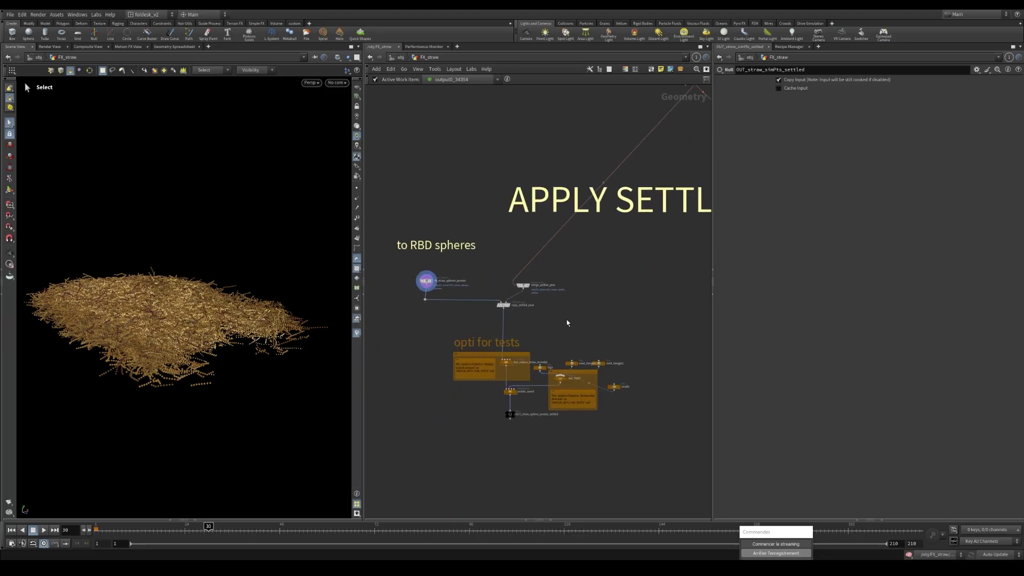
pyautogui.scroll(2, 507, 312)
pyautogui.click(505, 311)
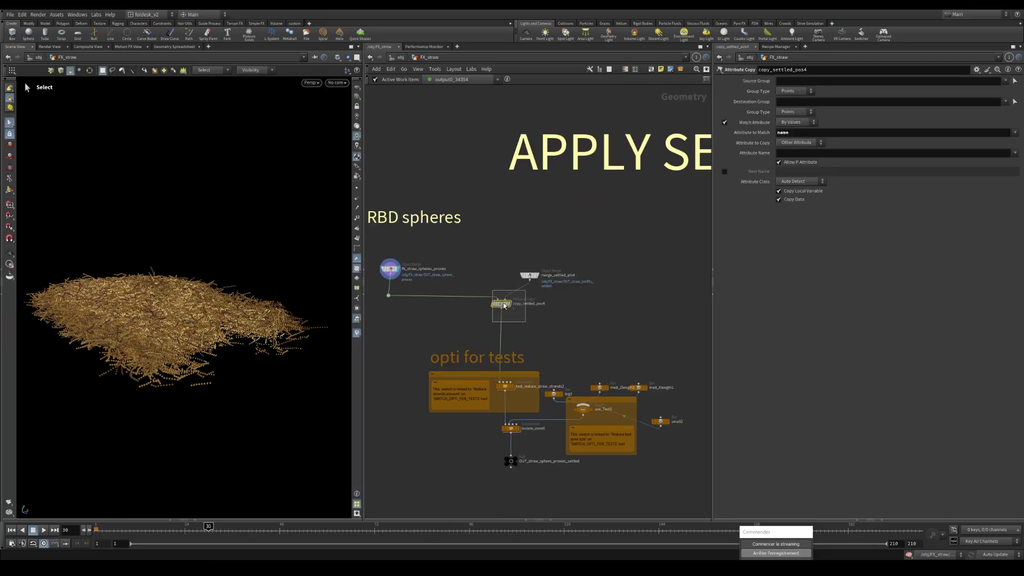
pyautogui.scroll(2, 486, 302)
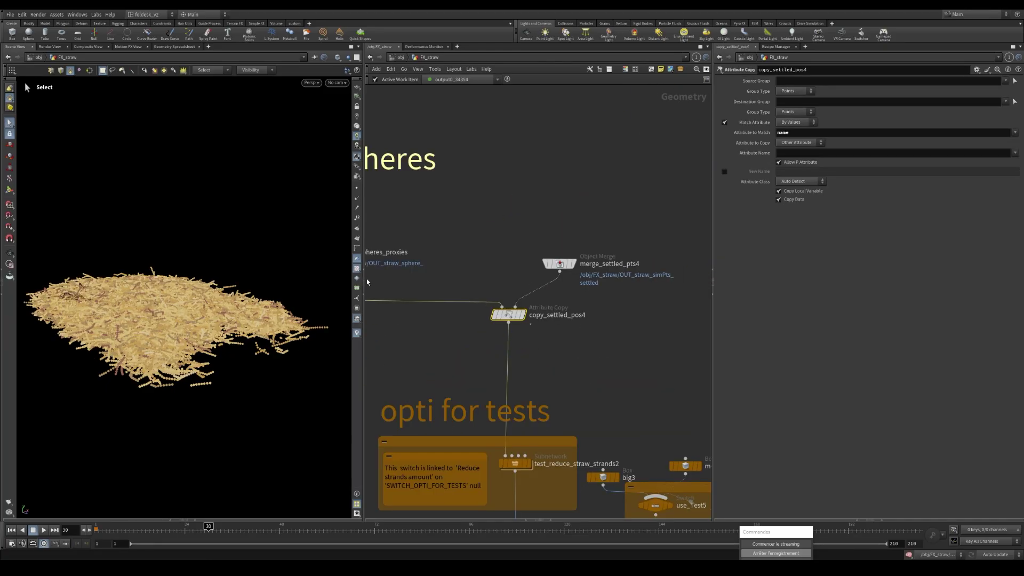
pyautogui.click(522, 315)
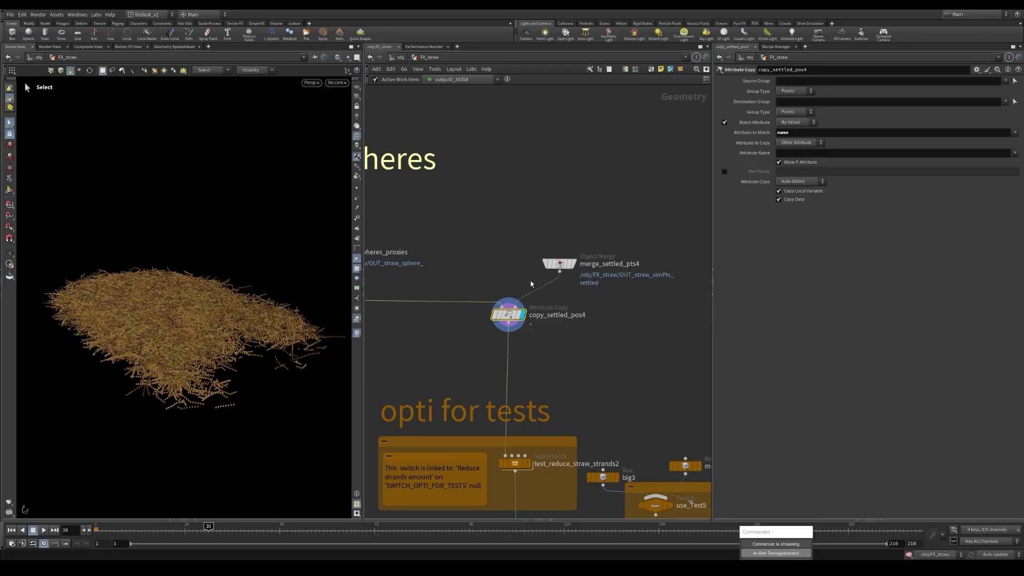
# Select the IN_straw_spheres_proxies object merge and trace its link back to the packed spheres RBD object network.
pyautogui.scroll(-1, 531, 284)
pyautogui.moveTo(531, 284); pyautogui.dragTo(569, 284, button='middle')
pyautogui.click(413, 260)
pyautogui.scroll(-6, 471, 265)
pyautogui.moveTo(496, 153); pyautogui.dragTo(477, 255, button='middle')
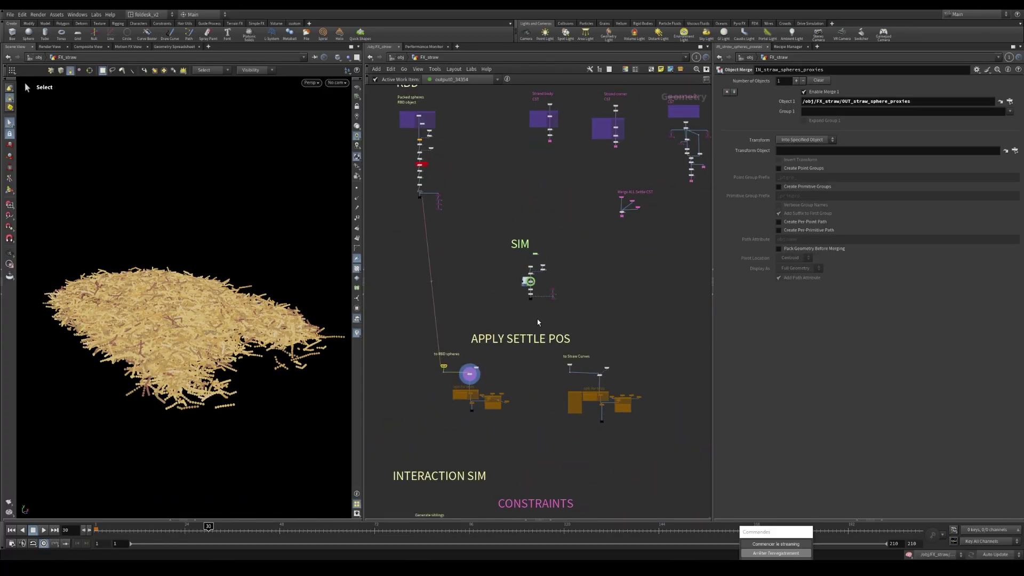
# Select the OUT_straw_simPts_settled null in the SIM section and display its points in the viewport.
pyautogui.scroll(4, 525, 300)
pyautogui.click(538, 295)
pyautogui.click(553, 294)
pyautogui.keyDown('alt'); pyautogui.moveTo(235, 349); pyautogui.dragTo(272, 348); pyautogui.keyUp('alt')
pyautogui.press('s')
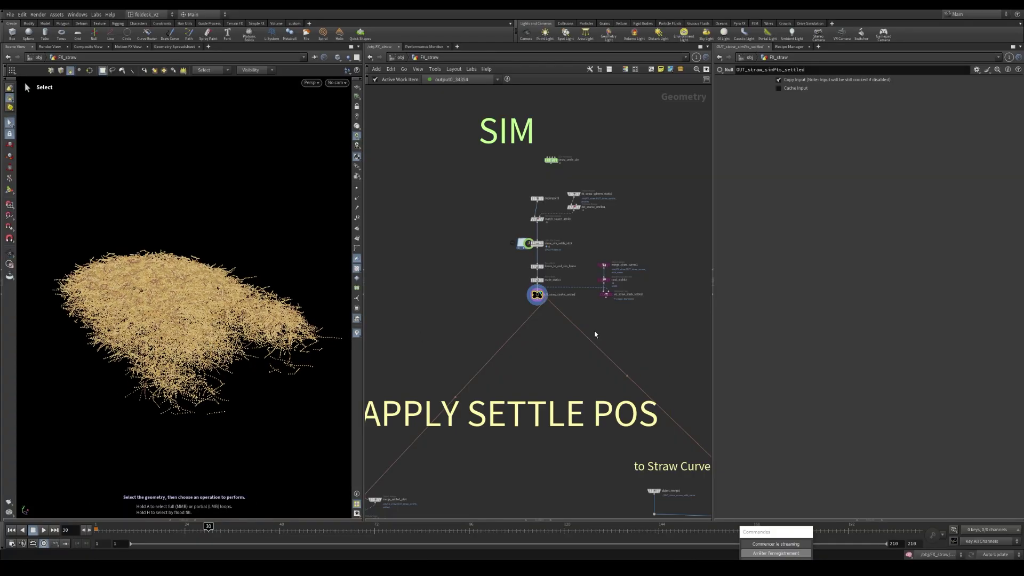
# Return to the "to RBD spheres" branch and display the copy_settled_pos4 node for comparison with the simulated points.
pyautogui.scroll(-3, 465, 321)
pyautogui.moveTo(462, 320); pyautogui.dragTo(535, 208, button='middle')
pyautogui.scroll(5, 455, 352)
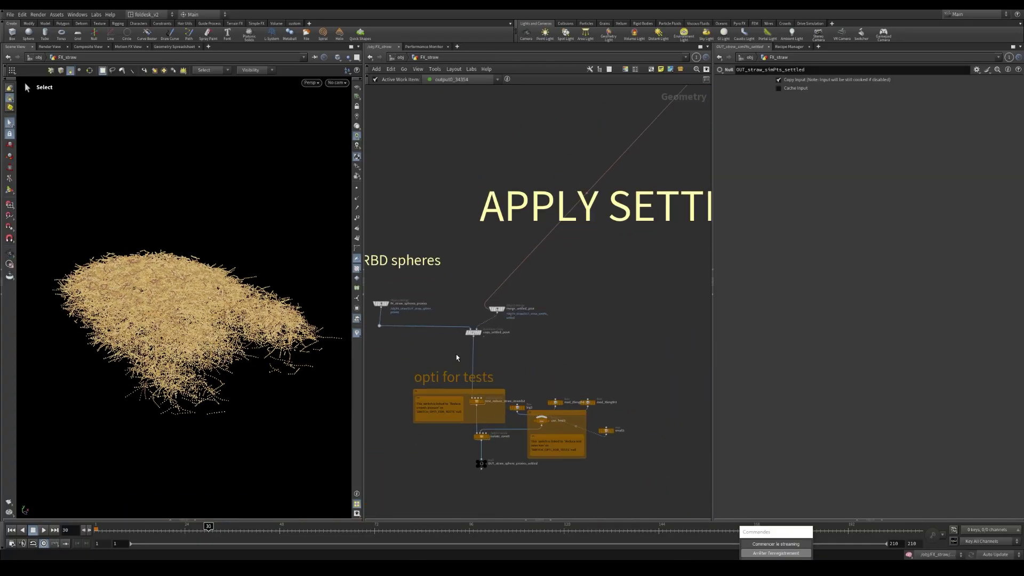
pyautogui.click(473, 332)
pyautogui.scroll(-3, 487, 347)
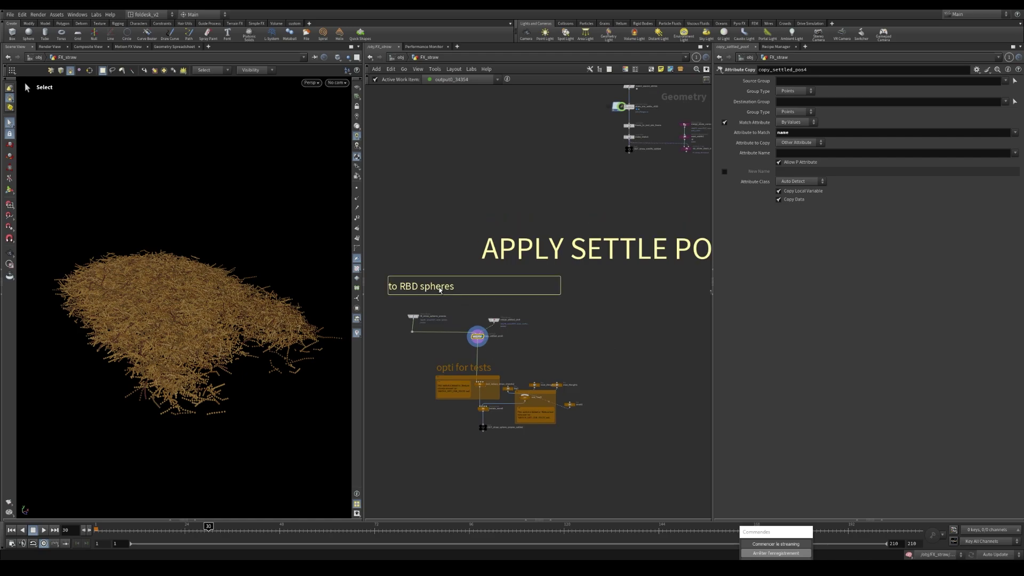
# Display the copy_settled_pos Attribute Copy in the "to Straw Curves" branch.
pyautogui.moveTo(631, 347); pyautogui.dragTo(428, 351, button='middle')
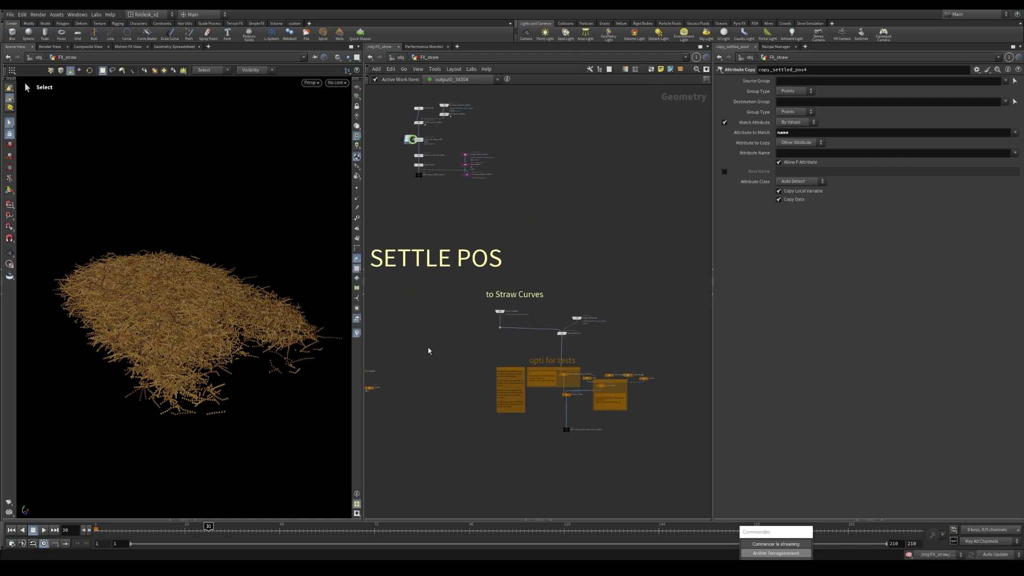
pyautogui.scroll(3, 571, 336)
pyautogui.click(557, 331)
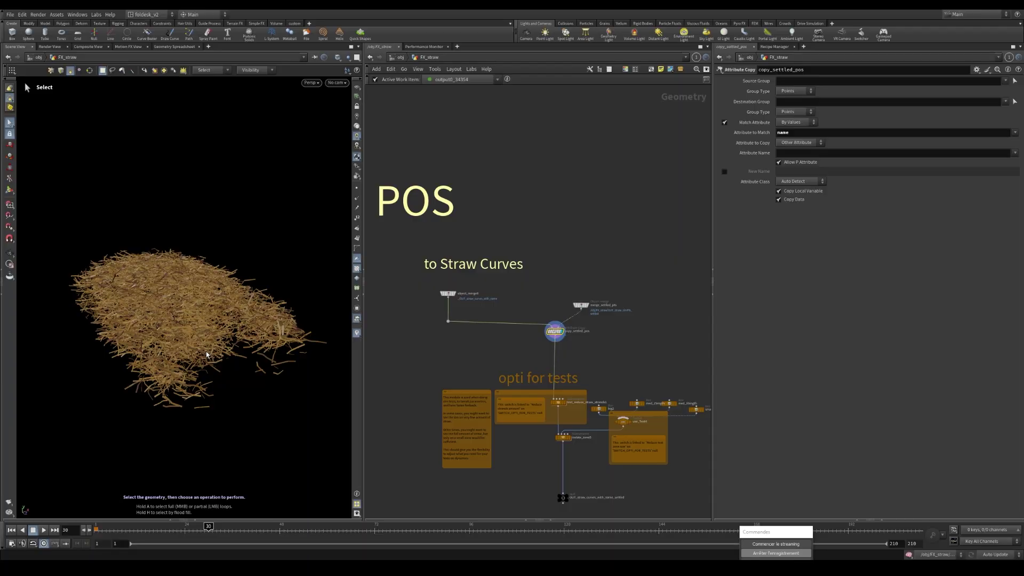
# Select OUT_straw_curves_with_name_settled and examine its links to the CONSTRAINTS networks under INTERACTION SIM.
pyautogui.moveTo(569, 415); pyautogui.dragTo(529, 276, button='middle')
pyautogui.moveTo(545, 386); pyautogui.dragTo(500, 332)
pyautogui.scroll(-6, 560, 371)
pyautogui.moveTo(555, 380); pyautogui.dragTo(557, 286, button='middle')
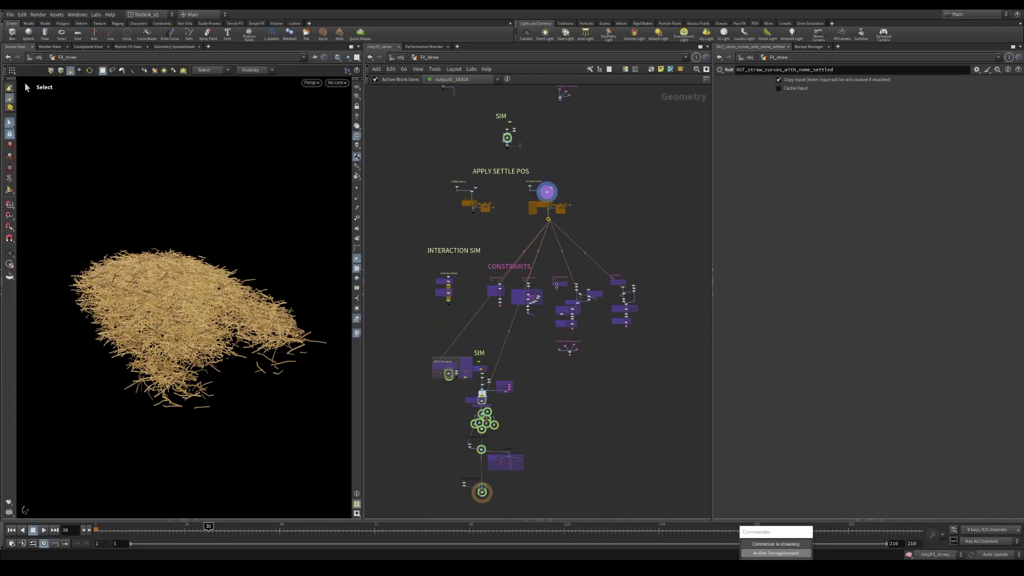
pyautogui.scroll(4, 500, 283)
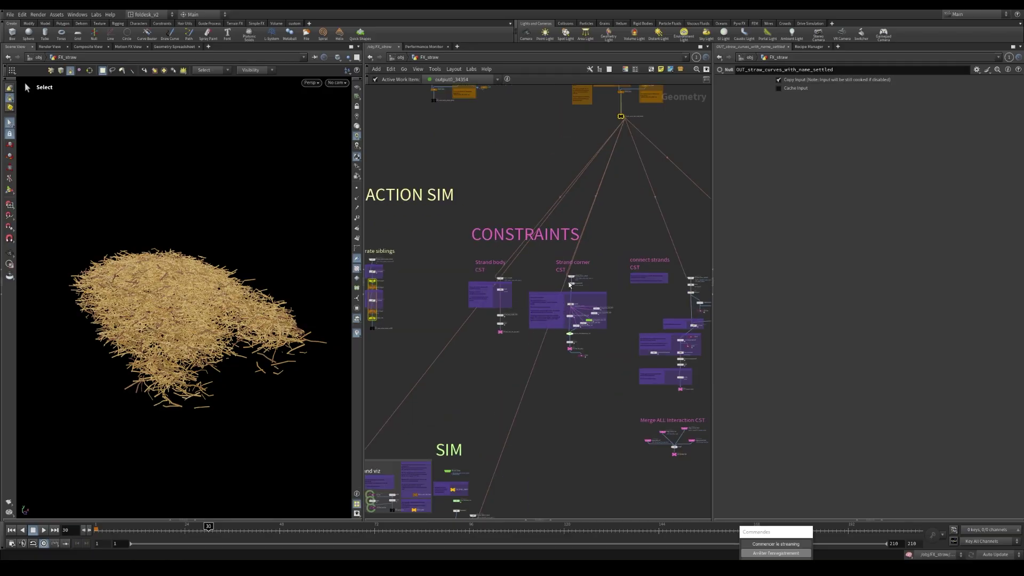
pyautogui.scroll(-2, 566, 311)
pyautogui.moveTo(622, 295); pyautogui.dragTo(515, 328, button='middle')
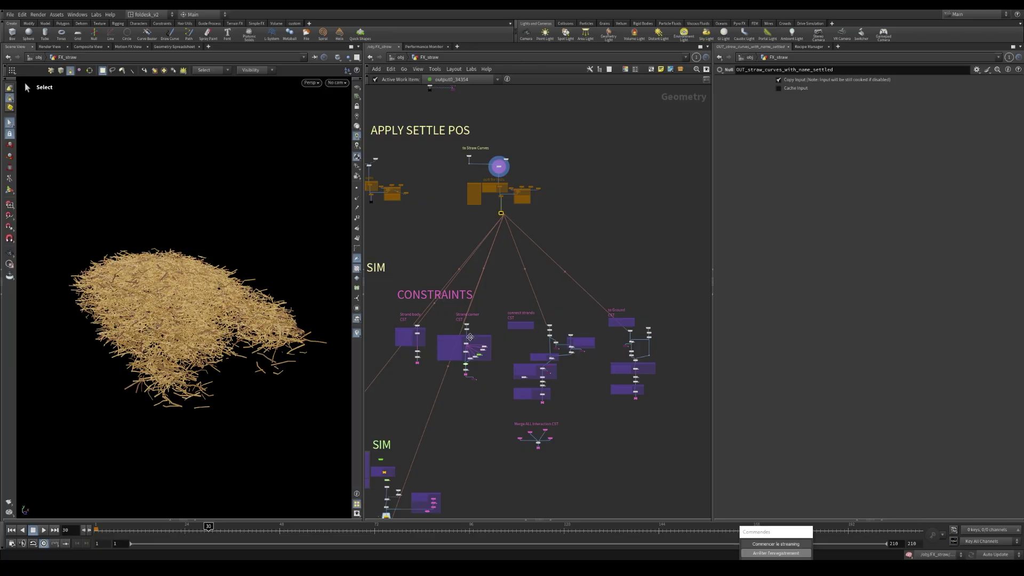
# Examine the "Apply anim to straw pts" section of the interaction SIM, including its attribcopy1 node.
pyautogui.moveTo(602, 436); pyautogui.dragTo(670, 219, button='middle')
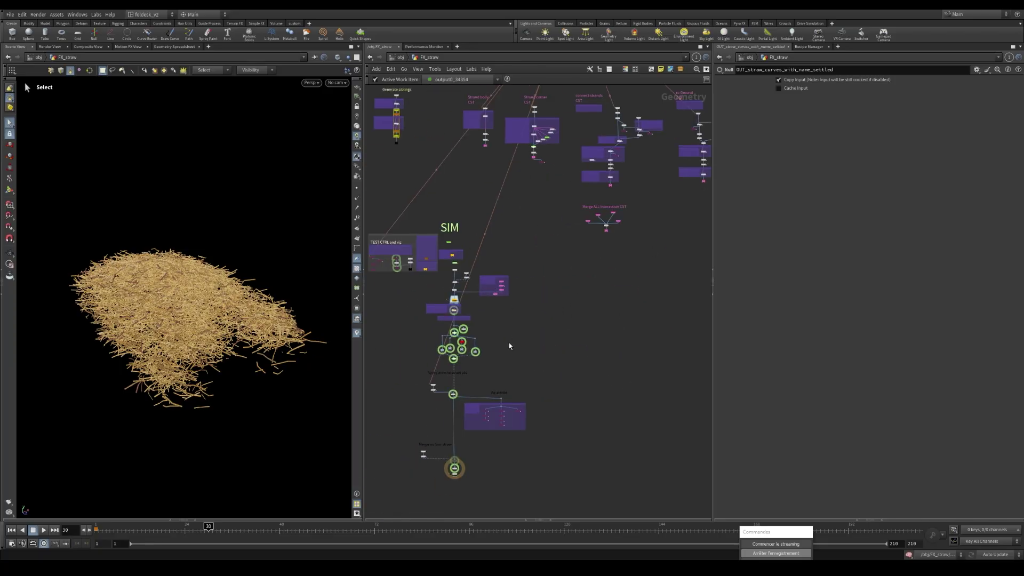
pyautogui.moveTo(509, 342); pyautogui.dragTo(556, 289, button='middle')
pyautogui.scroll(4, 487, 329)
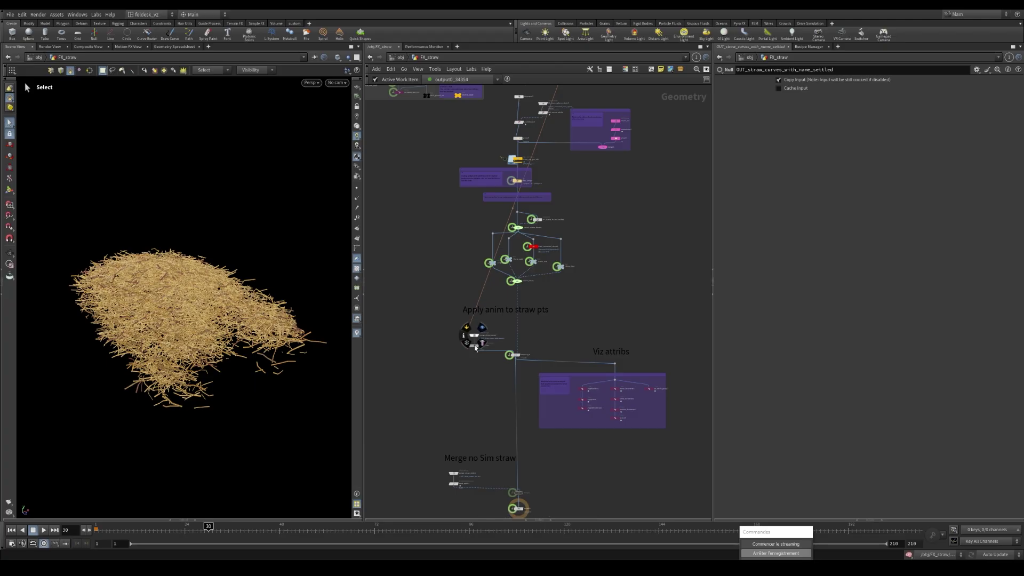
pyautogui.moveTo(521, 361)
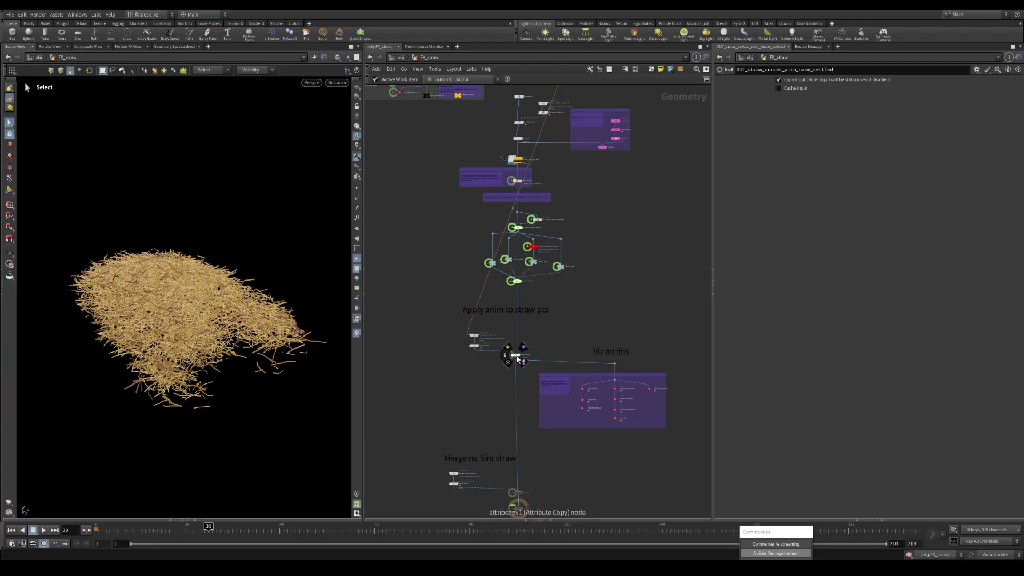
pyautogui.moveTo(478, 347)
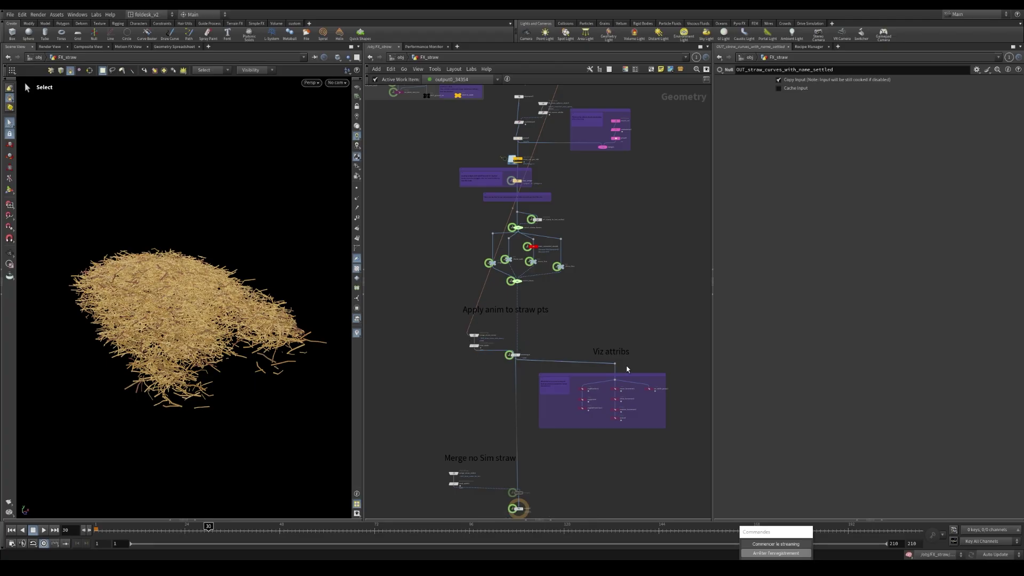
# Go back to the "to RBD spheres" branch, then select and display its OUT_straw_sphere_proxies_settled null.
pyautogui.scroll(-5, 576, 311)
pyautogui.moveTo(576, 311); pyautogui.dragTo(505, 541, button='middle')
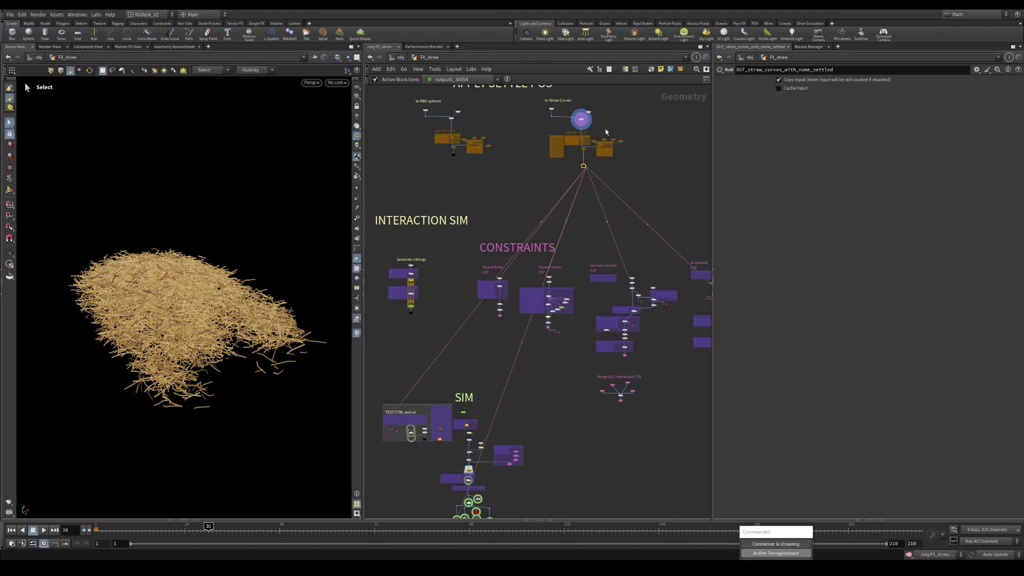
pyautogui.scroll(5, 594, 144)
pyautogui.scroll(-2, 574, 182)
pyautogui.moveTo(484, 190); pyautogui.dragTo(522, 312, button='middle')
pyautogui.scroll(6, 521, 312)
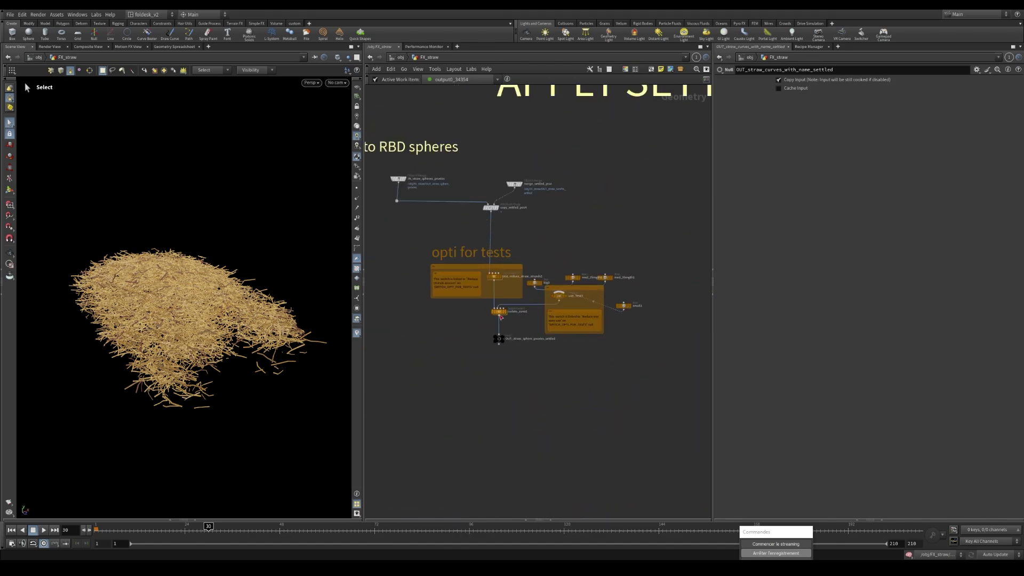
pyautogui.click(488, 344)
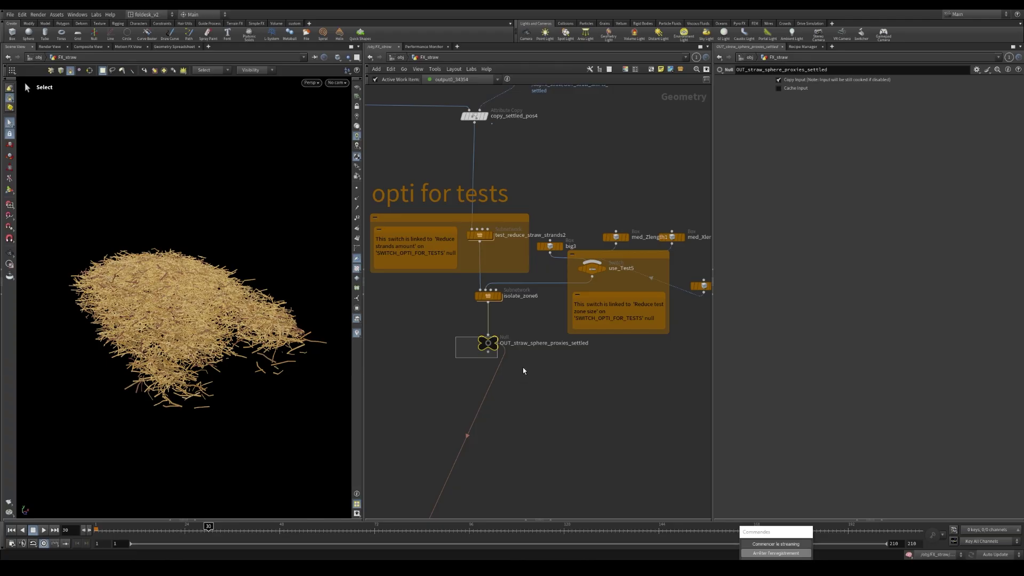
pyautogui.scroll(-2, 523, 352)
pyautogui.press('r')
pyautogui.press('Escape')
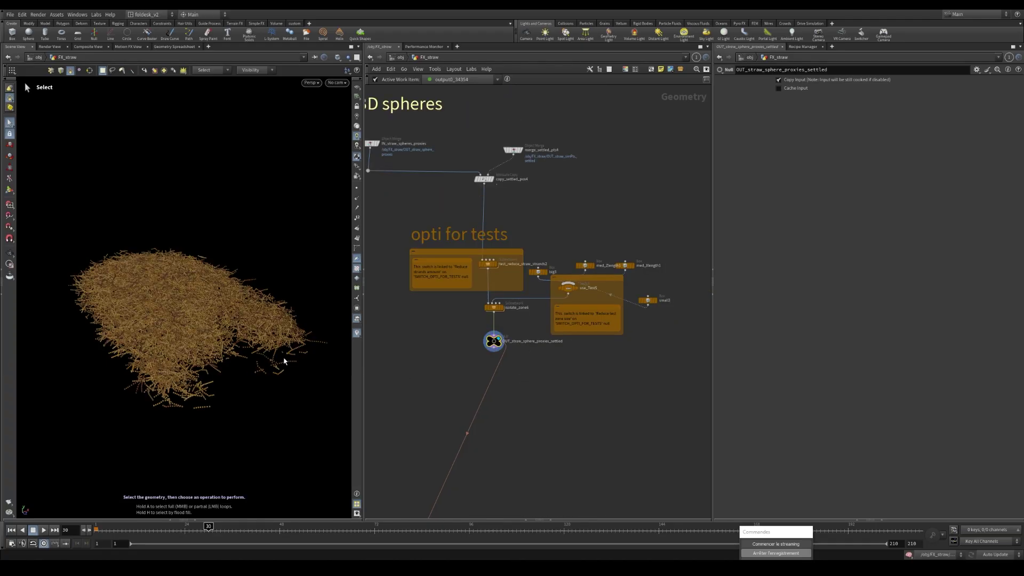
# Narrow the network editor pane slightly, display copy_settled_pos4, and inspect the settled sphere proxies up close.
pyautogui.scroll(-2, 493, 372)
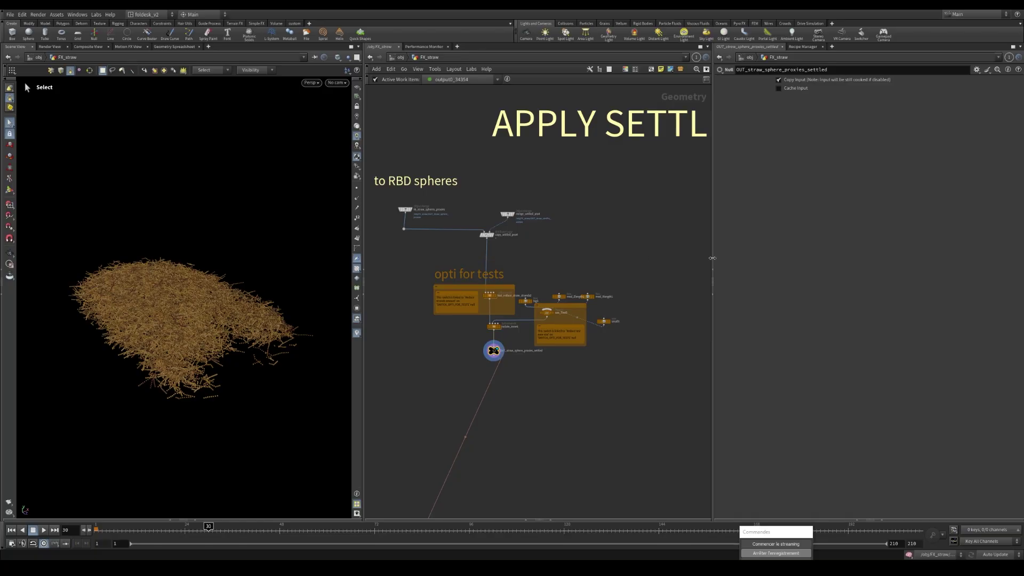
pyautogui.moveTo(713, 256); pyautogui.dragTo(703, 256)
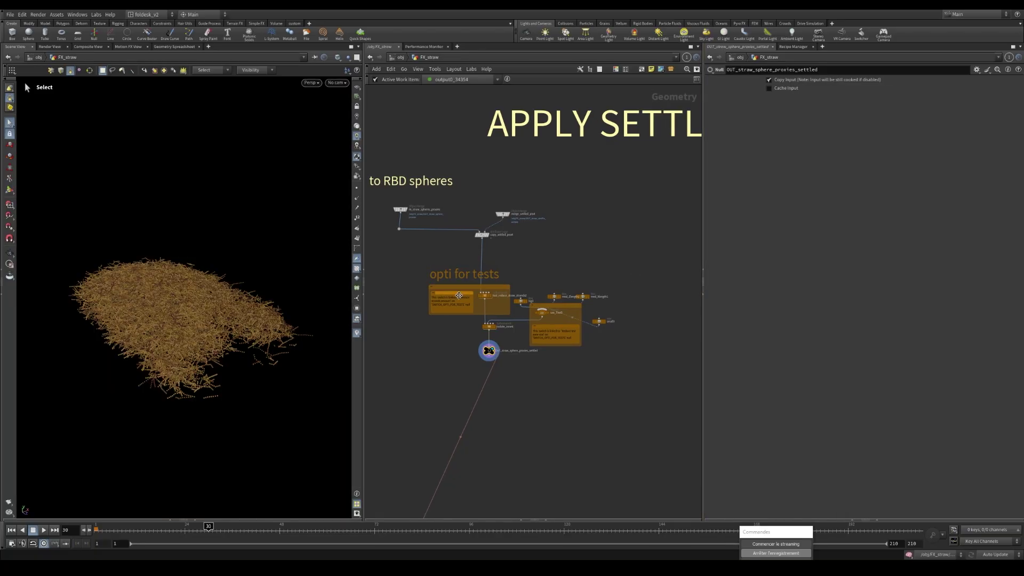
pyautogui.scroll(3, 474, 225)
pyautogui.click(485, 240)
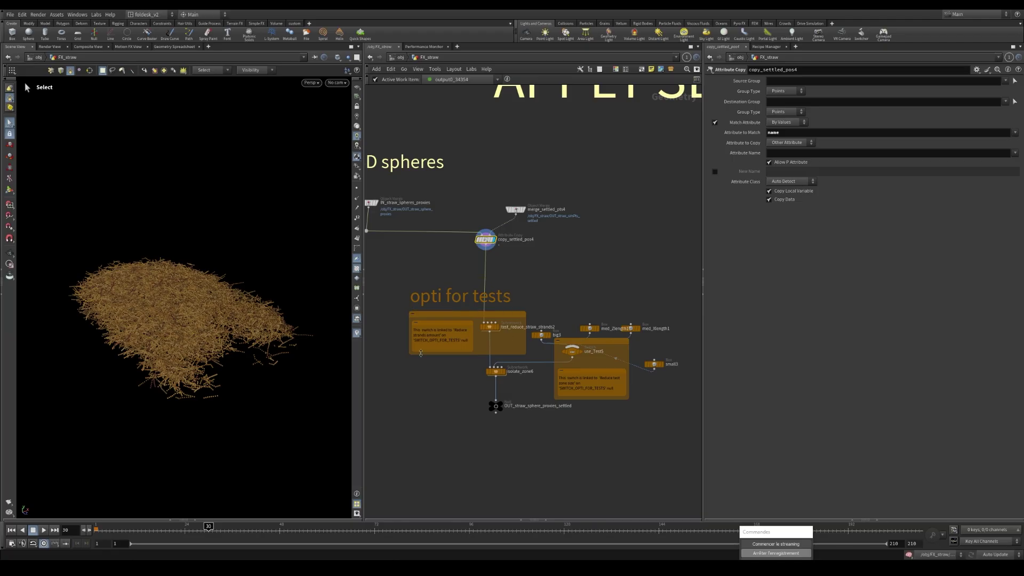
pyautogui.press('Escape')
pyautogui.scroll(5, 224, 304)
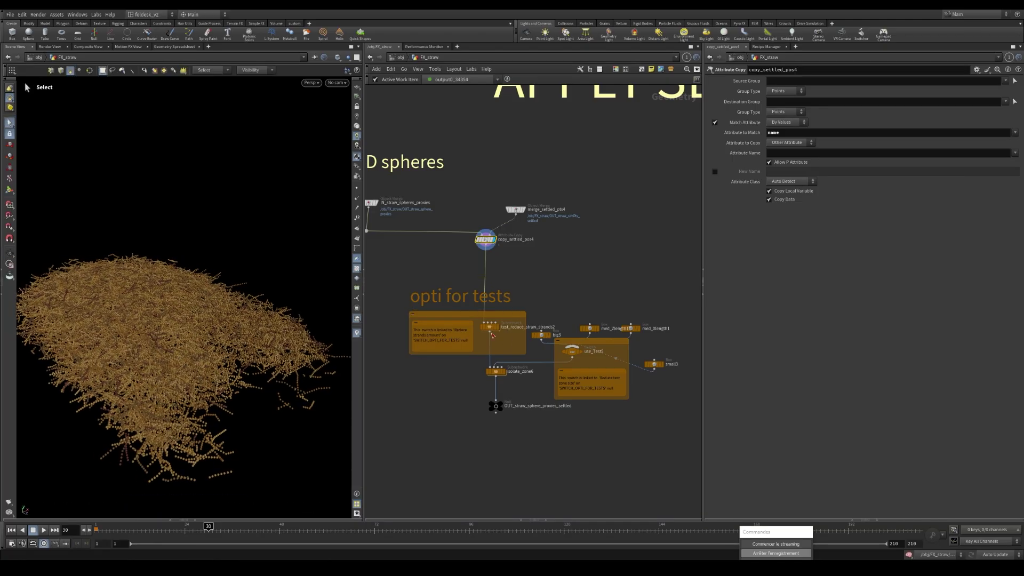
pyautogui.scroll(2, 488, 333)
pyautogui.moveTo(176, 368); pyautogui.dragTo(161, 361)
pyautogui.press('s')
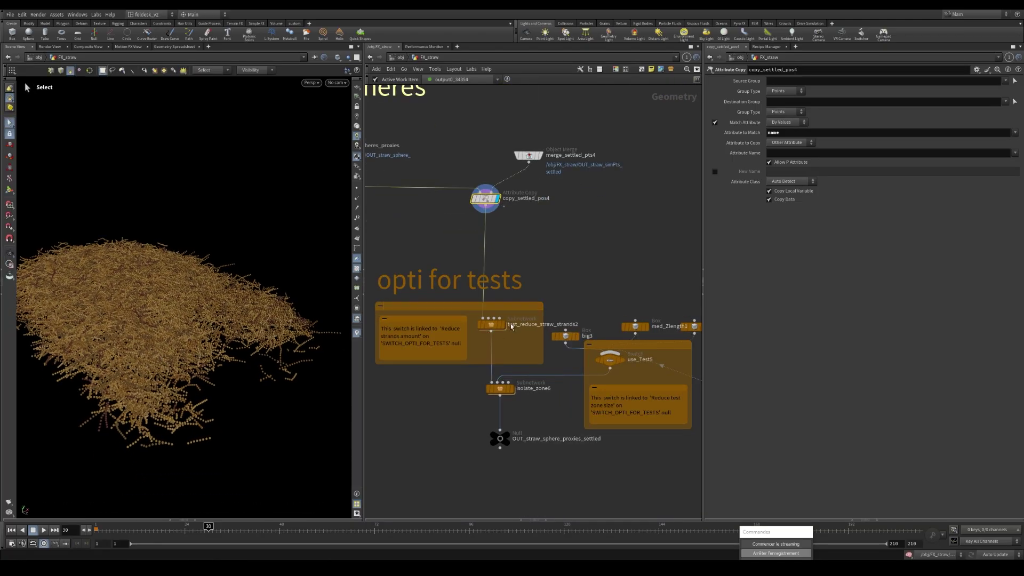
# Enter the test_reduce_straw_strands2 subnetwork and inspect the inputs of its use_Test4 switch.
pyautogui.click(493, 330)
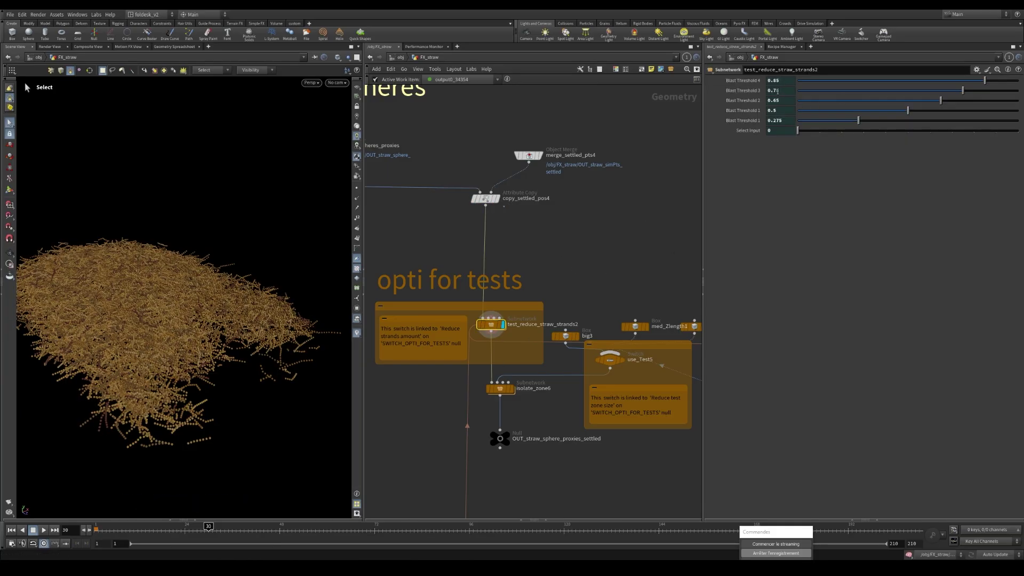
pyautogui.press('i')
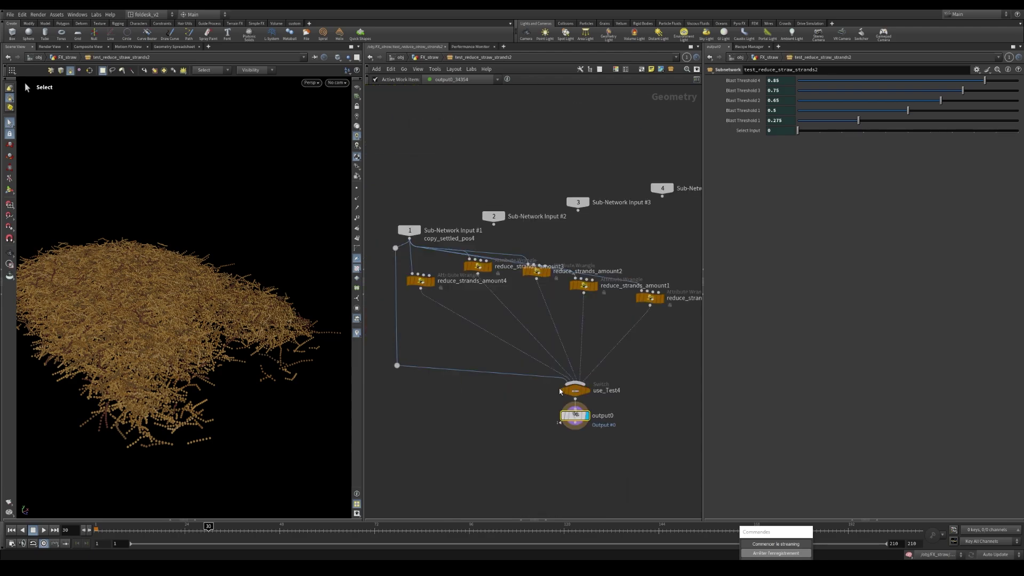
pyautogui.scroll(-2, 560, 392)
pyautogui.scroll(2, 574, 391)
pyautogui.click(575, 390)
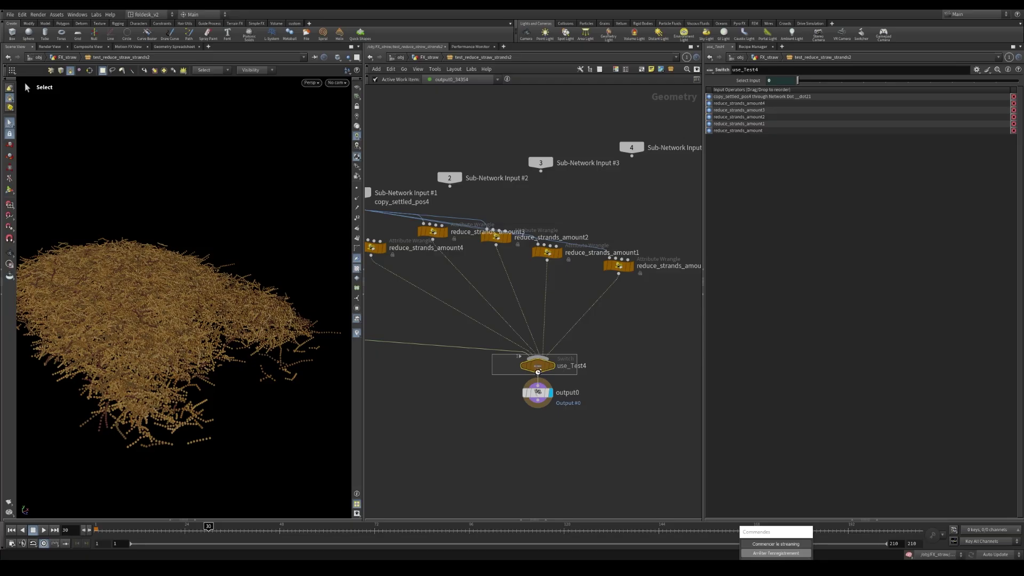
pyautogui.scroll(-2, 538, 372)
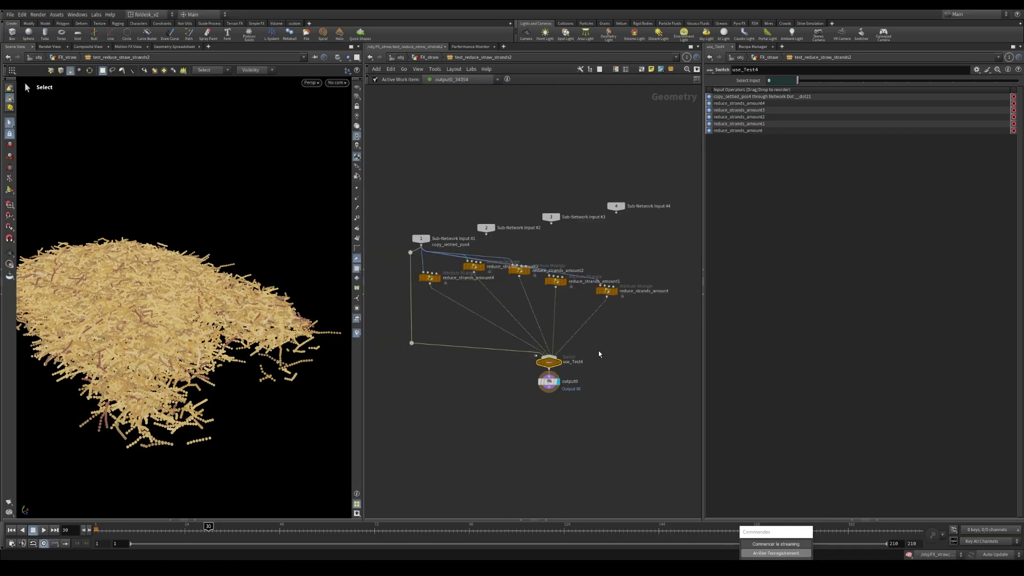
pyautogui.scroll(1, 409, 273)
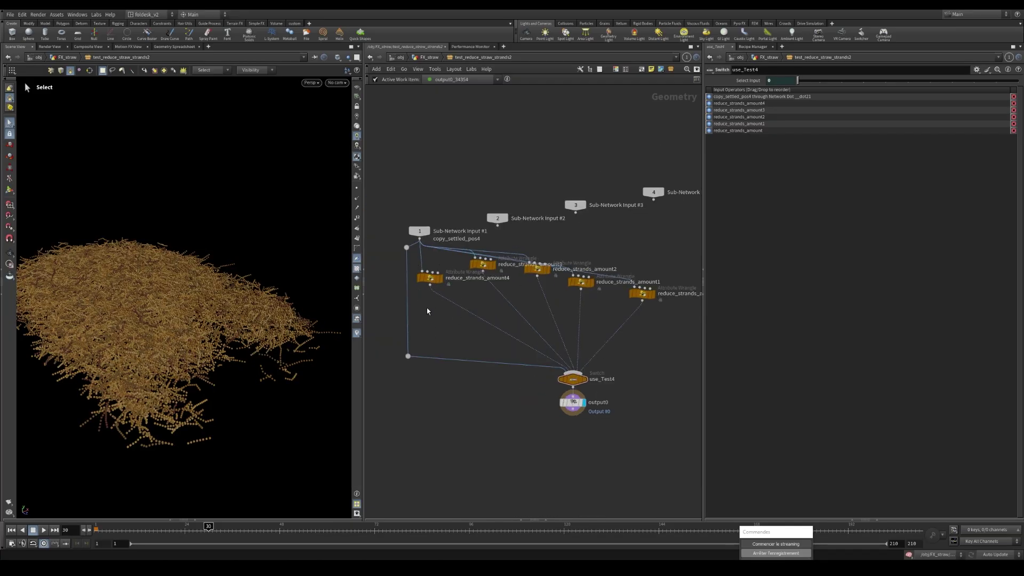
pyautogui.click(429, 277)
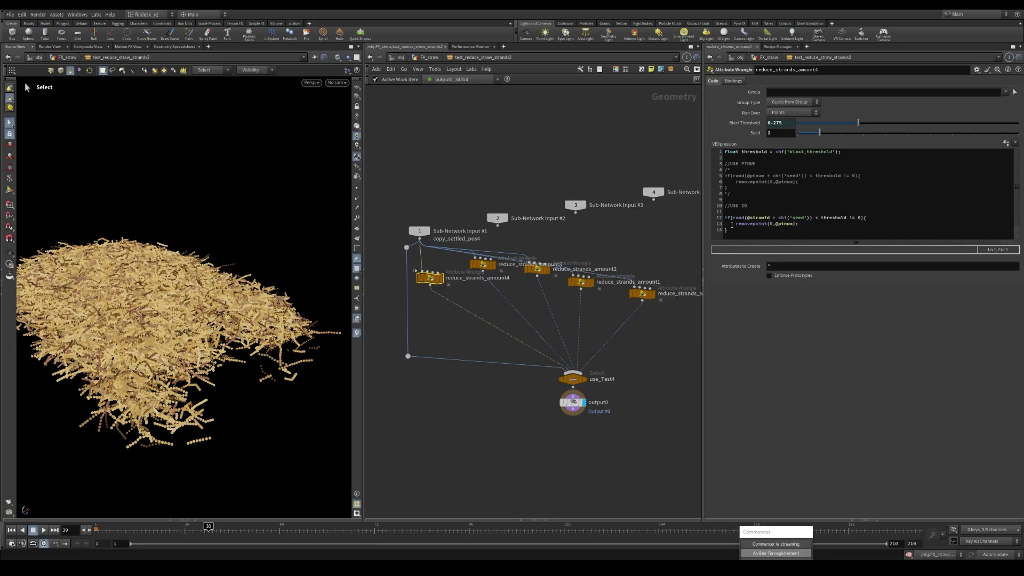
pyautogui.click(821, 218)
pyautogui.moveTo(769, 217); pyautogui.dragTo(746, 218)
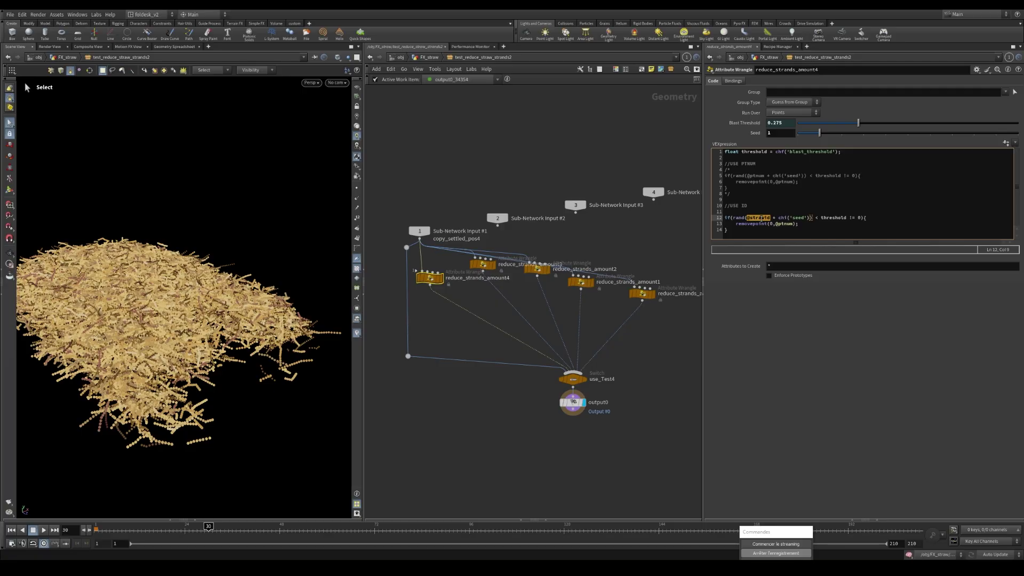
pyautogui.click(797, 224)
# Select reduce_strands_amount3, display reduce_strands_amount2, and set the viewport selection to Show Display Operator.
pyautogui.click(486, 267)
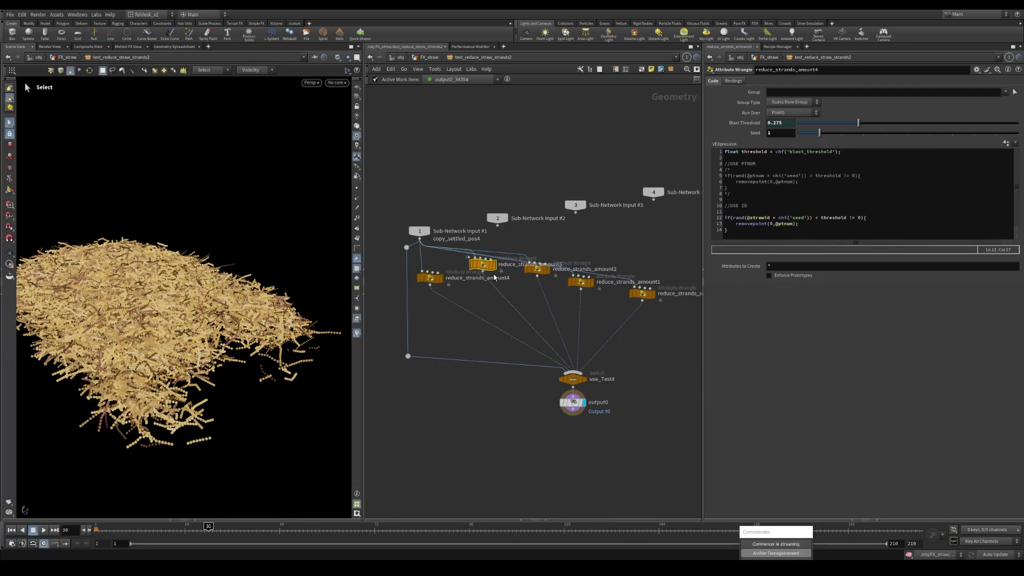
pyautogui.click(494, 265)
pyautogui.click(536, 271)
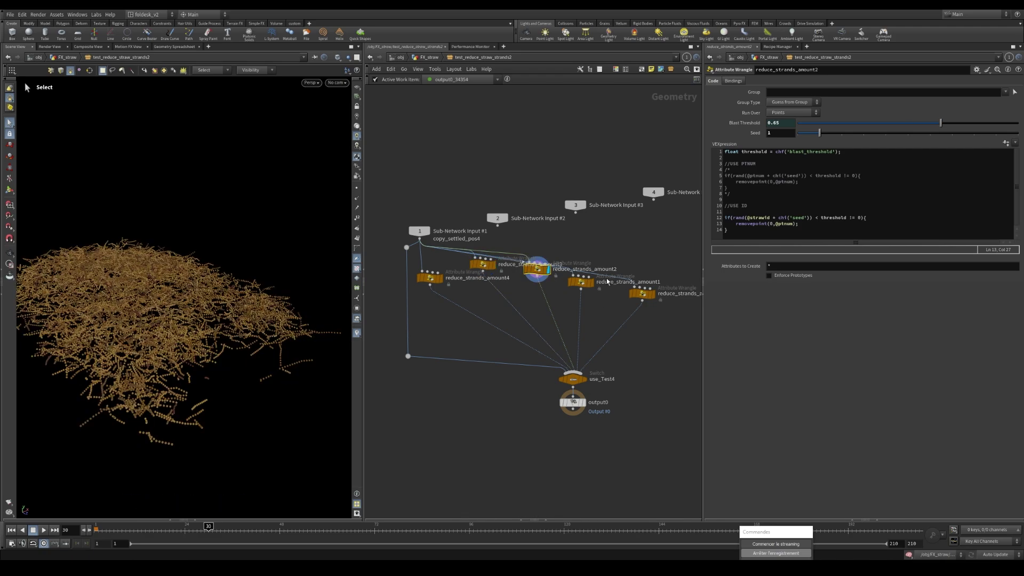
pyautogui.rightClick(9, 99)
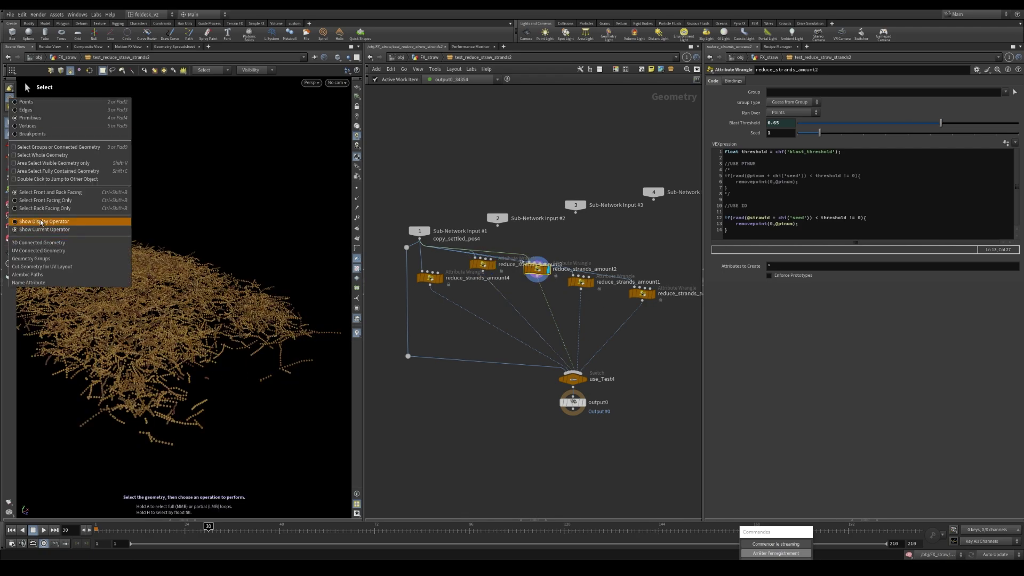
pyautogui.click(71, 223)
# Display reduce_strands_amount1 and reduce_strands_amount in turn, and inspect the thinned straw pile from another angle.
pyautogui.click(585, 285)
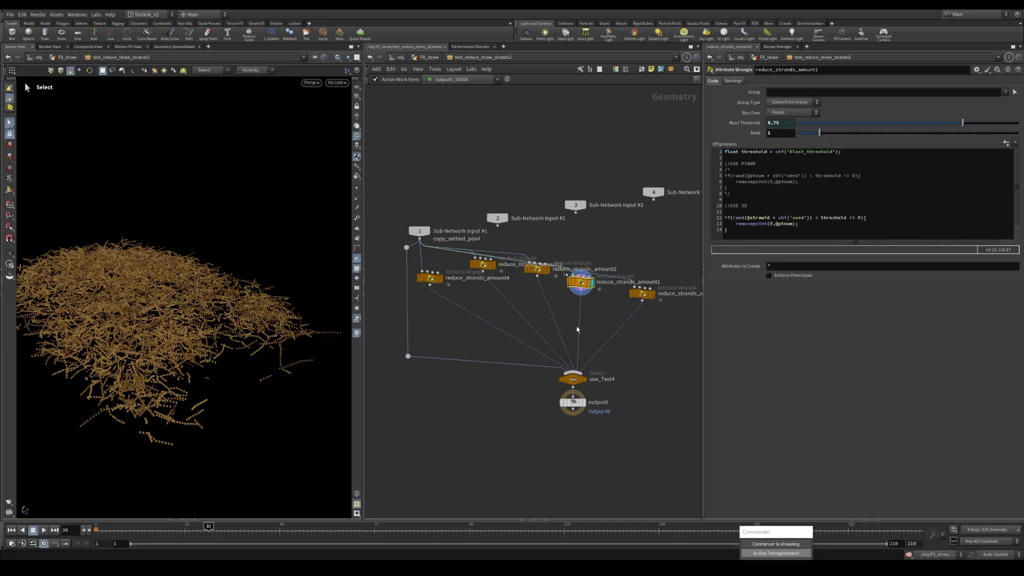
pyautogui.click(642, 293)
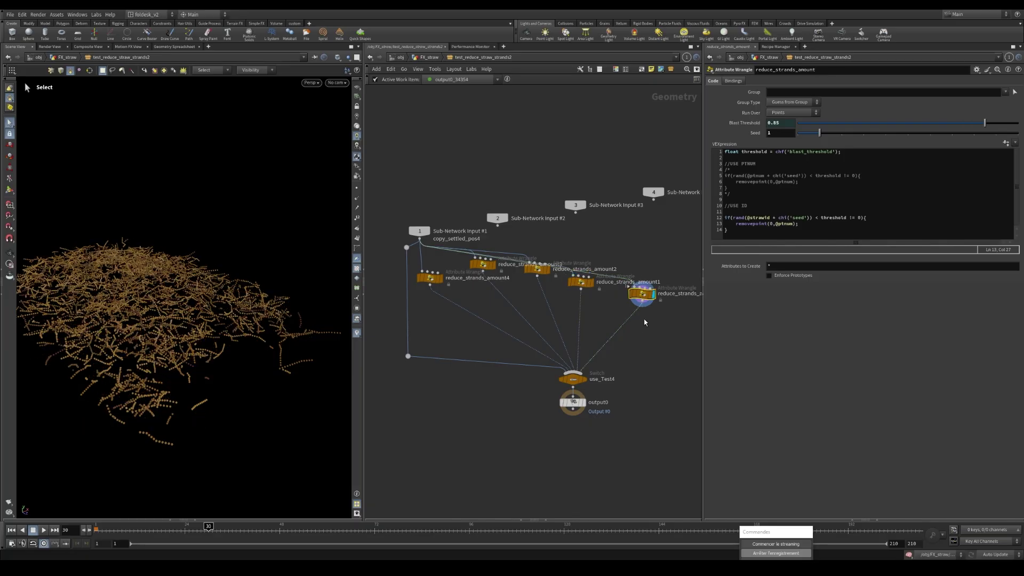
pyautogui.press('Escape')
pyautogui.scroll(-1, 633, 344)
pyautogui.moveTo(652, 373); pyautogui.dragTo(597, 369, button='middle')
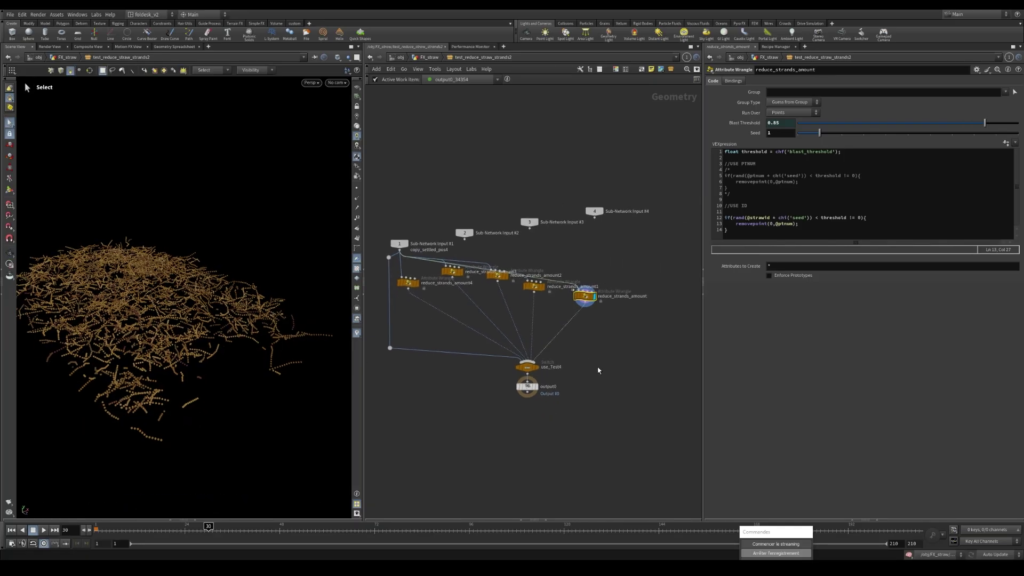
pyautogui.click(590, 355)
pyautogui.click(582, 299)
pyautogui.press('Escape')
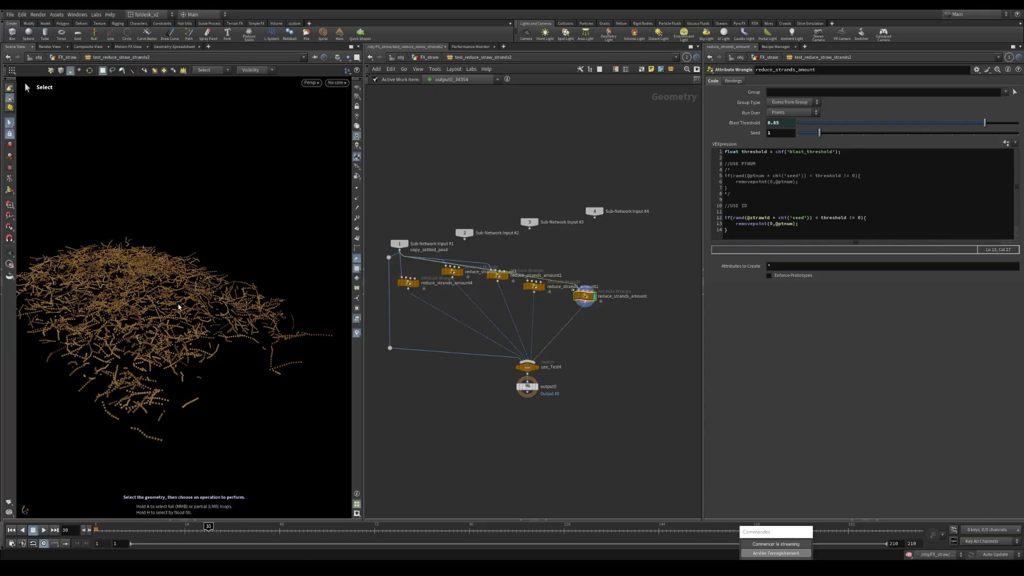
pyautogui.moveTo(178, 304)
pyautogui.mouseDown()
pyautogui.moveTo(172, 309)
pyautogui.moveTo(195, 300)
pyautogui.mouseUp()
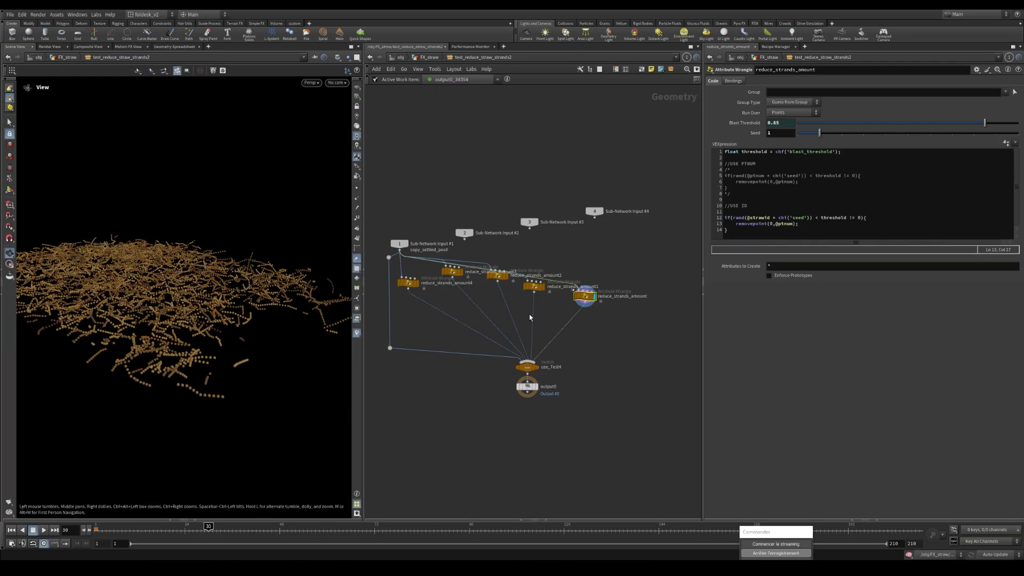
# Go back up to the FX_straw network and display the isolate_zone6 subnetwork.
pyautogui.moveTo(590, 370); pyautogui.dragTo(587, 331, button='middle')
pyautogui.press('u')
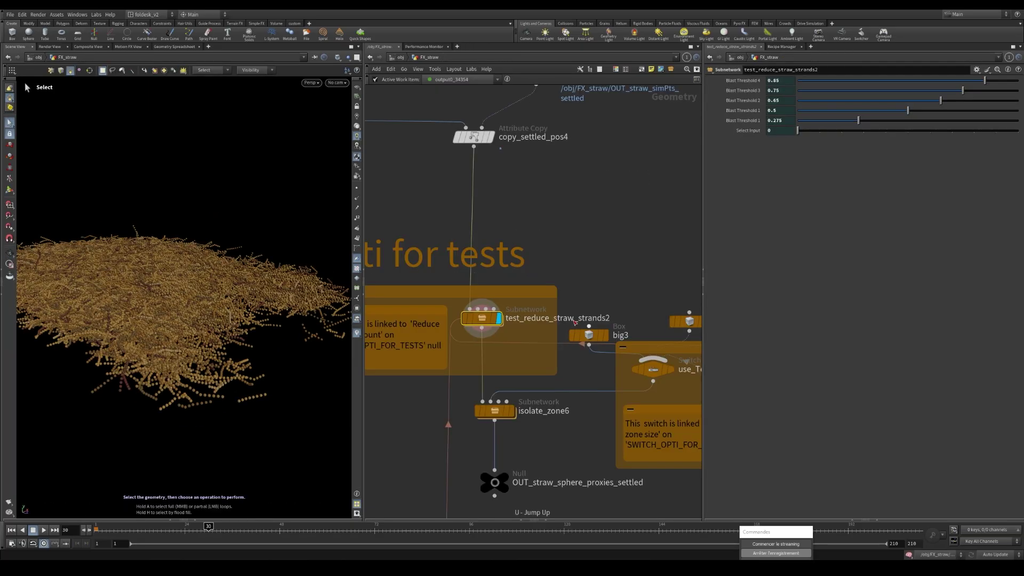
pyautogui.moveTo(486, 336); pyautogui.dragTo(455, 318, button='middle')
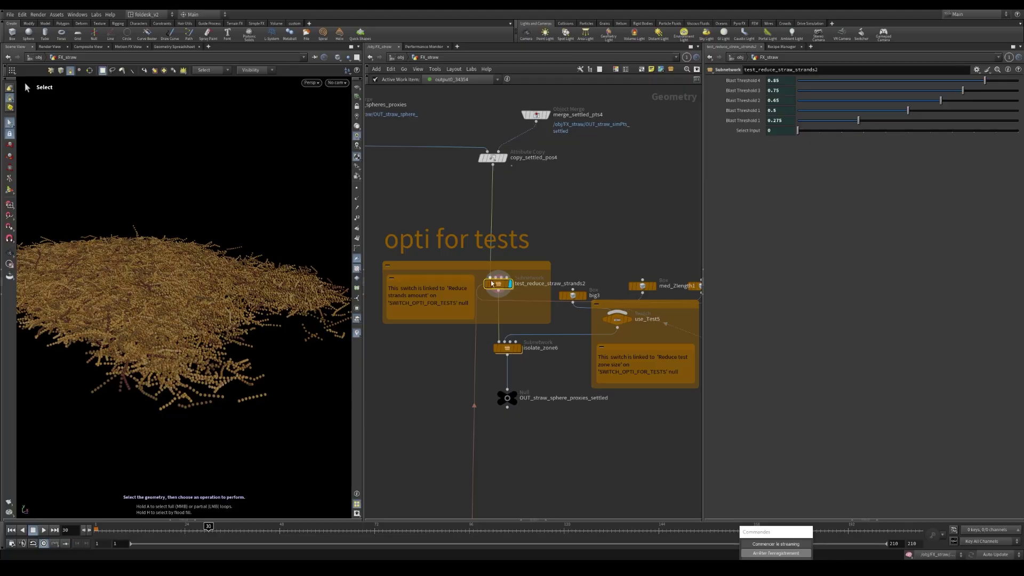
pyautogui.scroll(-5, 493, 283)
pyautogui.scroll(3, 492, 283)
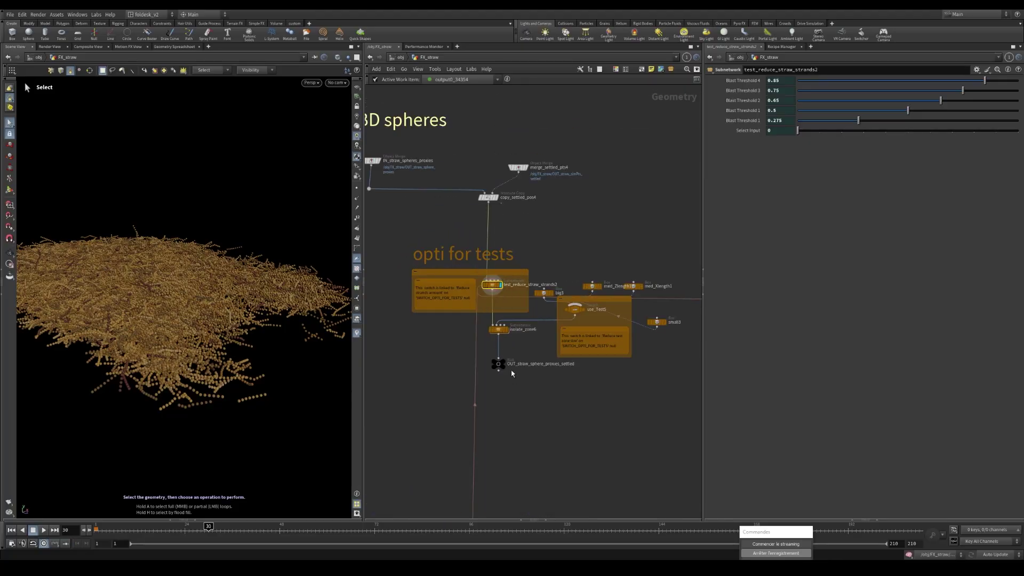
pyautogui.scroll(2, 504, 331)
pyautogui.click(497, 328)
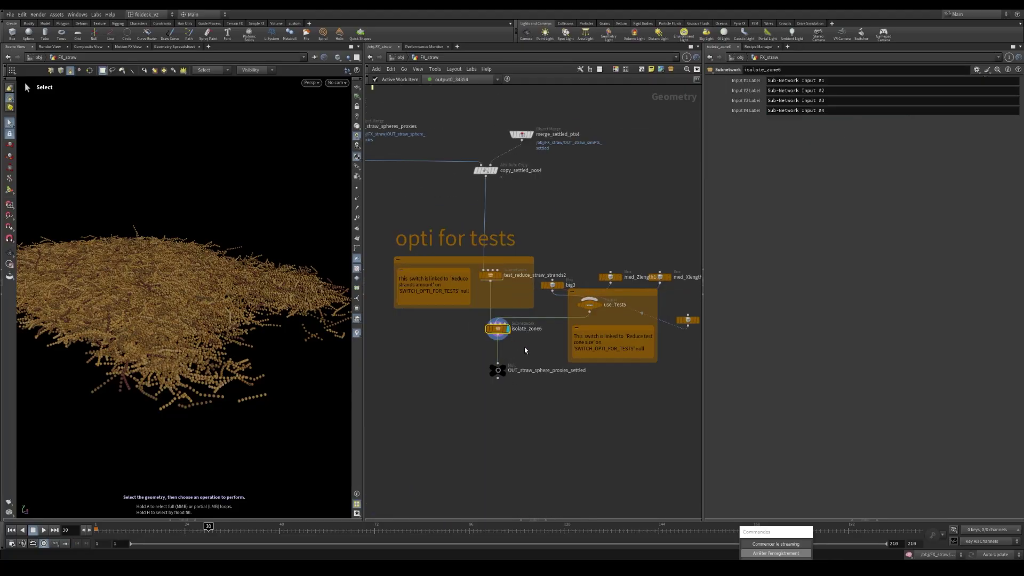
# Set the use_Test5 switch's Select Input to 2 and inspect the isolated straw zone.
pyautogui.scroll(-4, 538, 341)
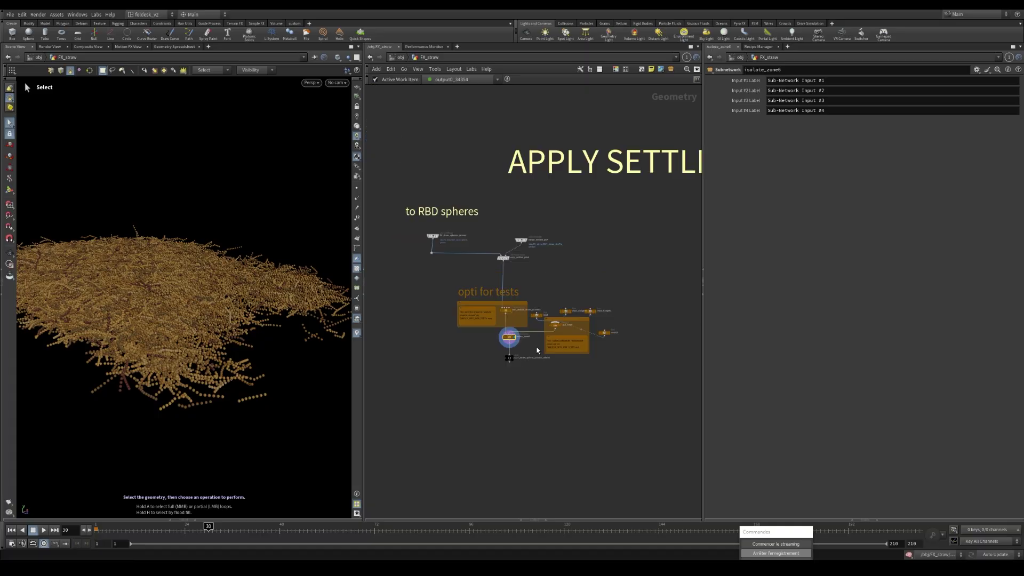
pyautogui.scroll(2, 549, 331)
pyautogui.click(557, 325)
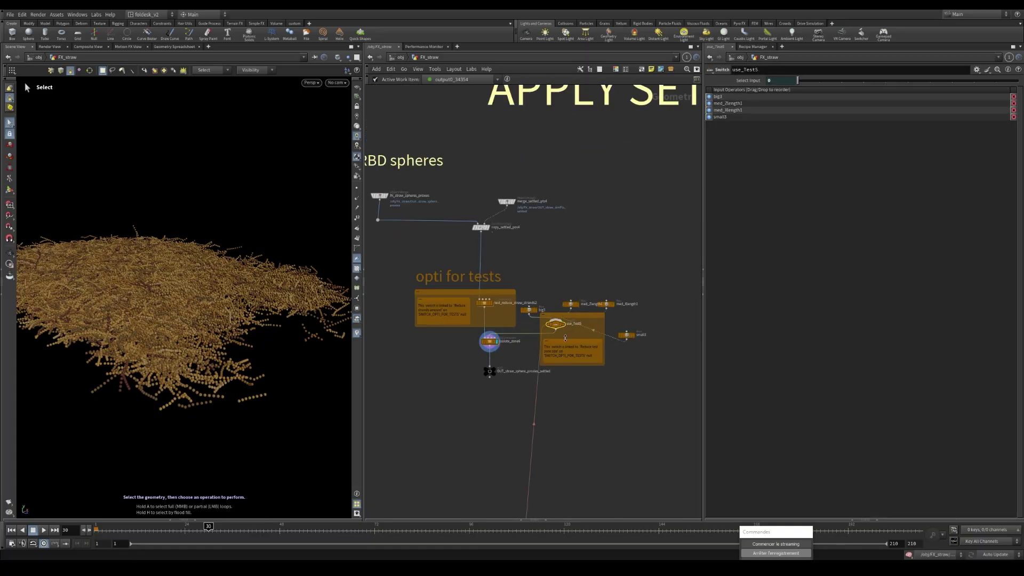
pyautogui.click(854, 78)
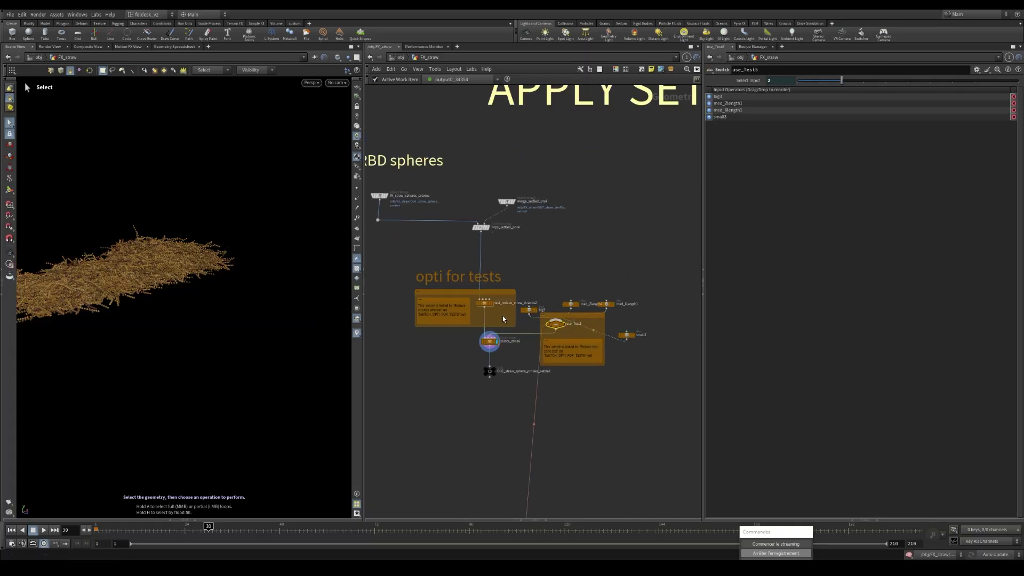
pyautogui.press('Escape')
pyautogui.moveTo(192, 322)
pyautogui.mouseDown()
pyautogui.moveTo(153, 314)
pyautogui.moveTo(176, 325)
pyautogui.mouseUp()
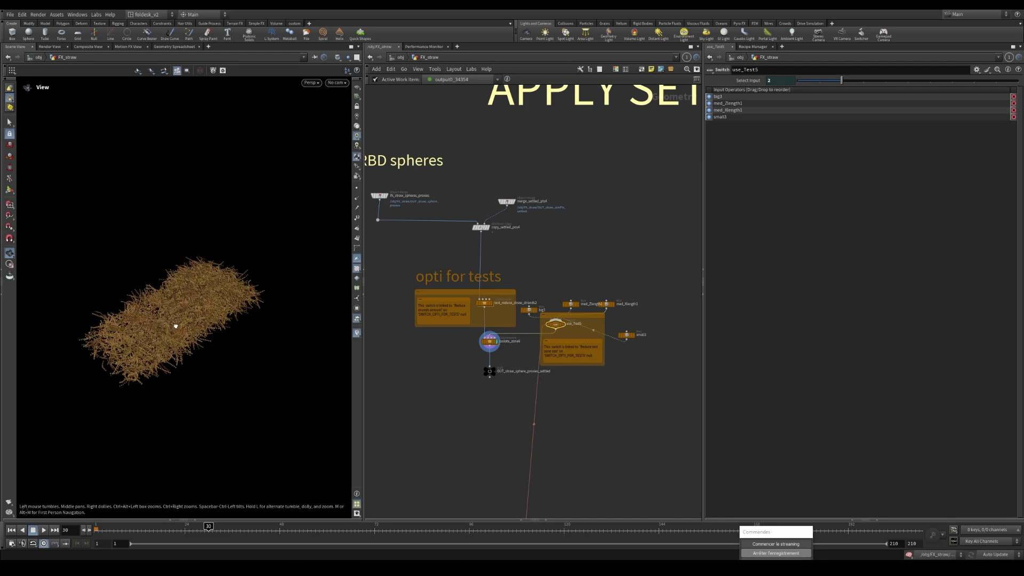
# Show the character visualization node from the "TEST CTRL and viz" box as a template in the viewport.
pyautogui.scroll(-5, 509, 332)
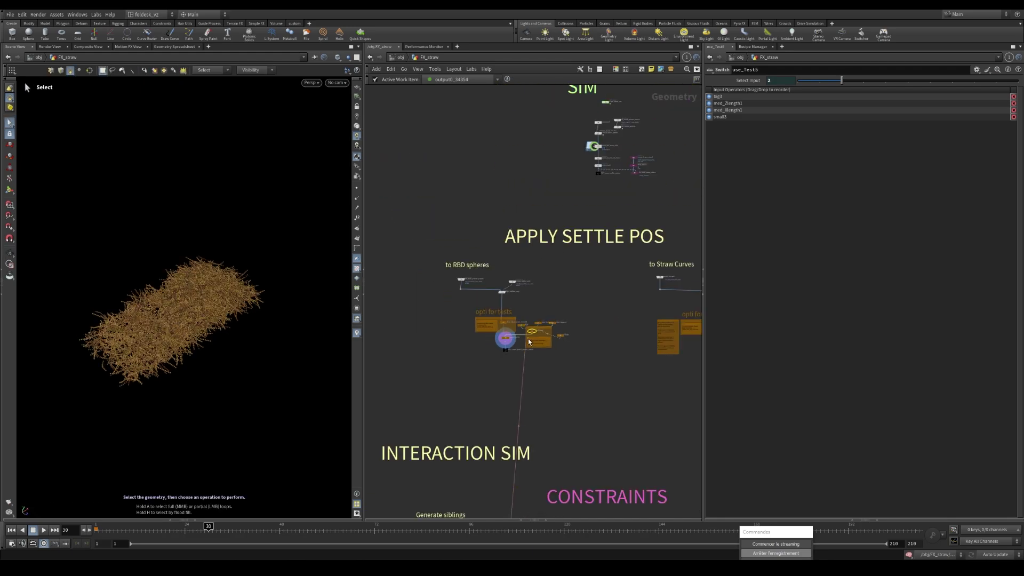
pyautogui.moveTo(553, 408); pyautogui.dragTo(594, 131, button='middle')
pyautogui.moveTo(482, 441); pyautogui.dragTo(495, 254, button='middle')
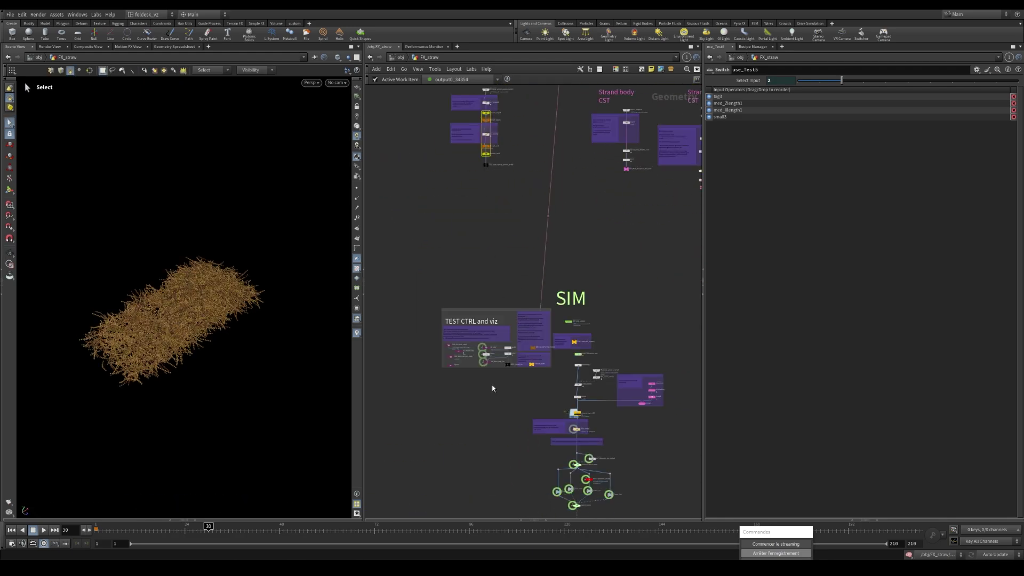
pyautogui.scroll(5, 488, 370)
pyautogui.click(491, 350)
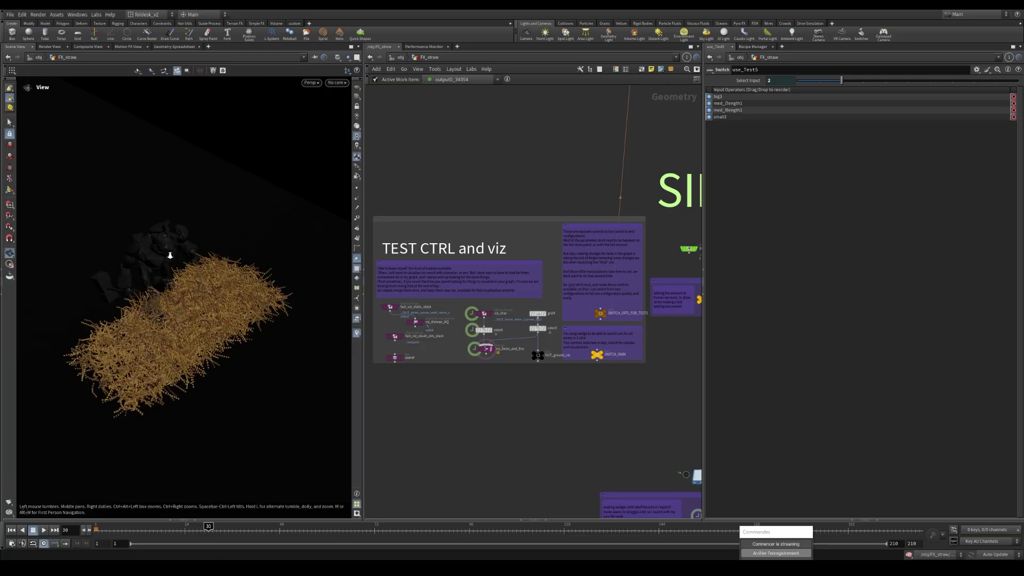
# Return to the "to RBD spheres" branch and inspect the isolated straw zone against the character.
pyautogui.scroll(-5, 502, 269)
pyautogui.moveTo(546, 152); pyautogui.dragTo(535, 315, button='middle')
pyautogui.scroll(5, 494, 318)
pyautogui.press('Escape')
pyautogui.moveTo(185, 327); pyautogui.dragTo(172, 343)
pyautogui.press('s')
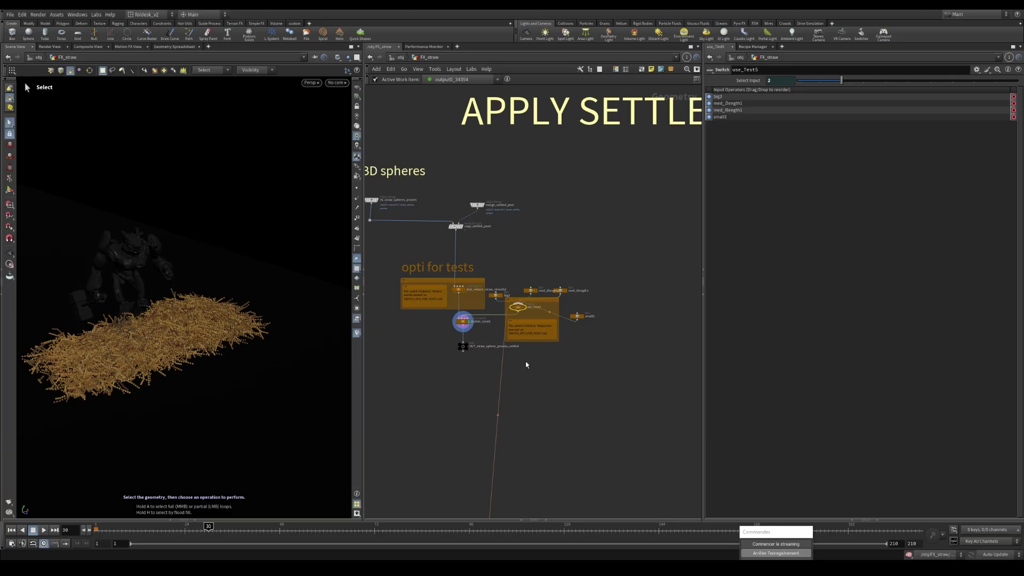
# Select the "opti for tests" nodes in the RBD spheres branch, then the matching group in the "to Straw Curves" branch.
pyautogui.moveTo(567, 350); pyautogui.dragTo(392, 252)
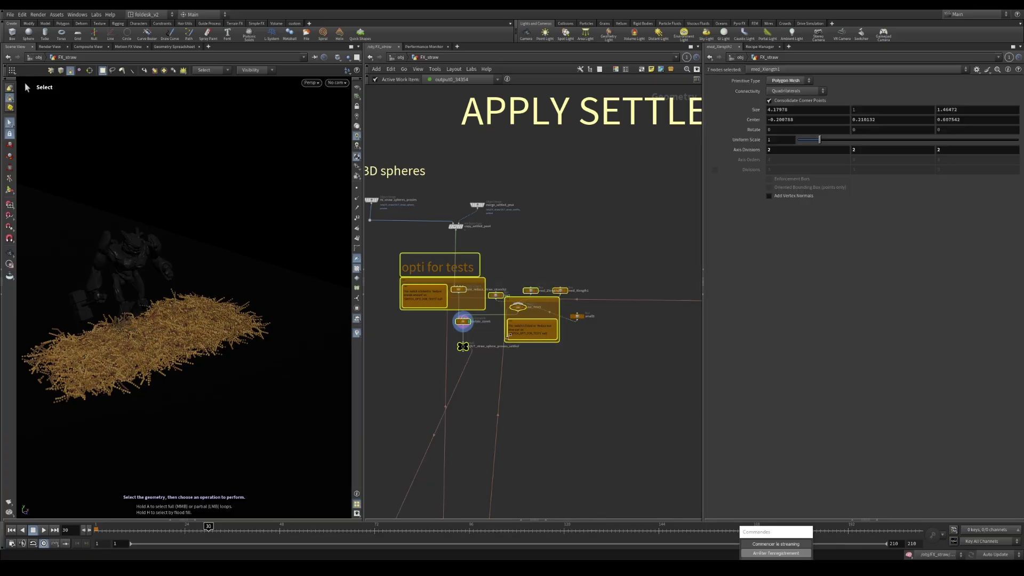
pyautogui.scroll(-3, 550, 360)
pyautogui.moveTo(549, 360); pyautogui.dragTo(448, 352, button='middle')
pyautogui.scroll(3, 611, 348)
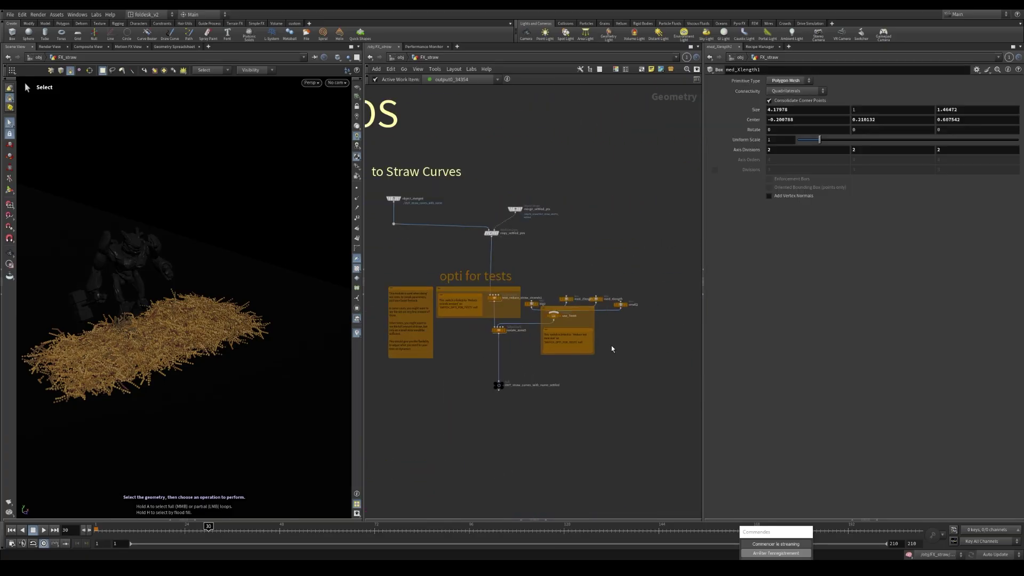
pyautogui.moveTo(650, 397); pyautogui.dragTo(380, 267)
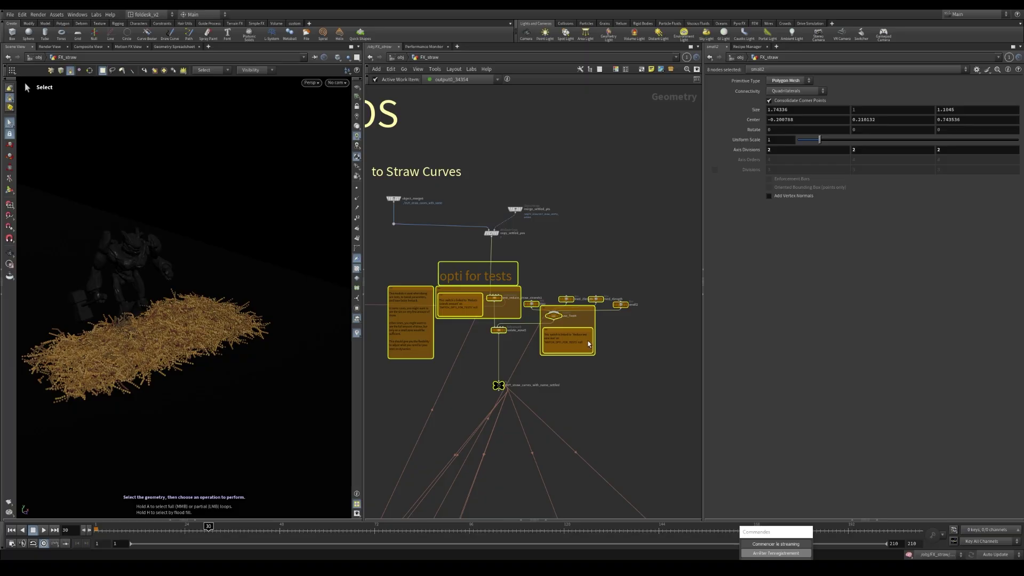
# Select isolate_zone5 in the "to Straw Curves" branch and inspect the inputs of its use_Test4 switch.
pyautogui.click(499, 330)
pyautogui.scroll(-2, 506, 356)
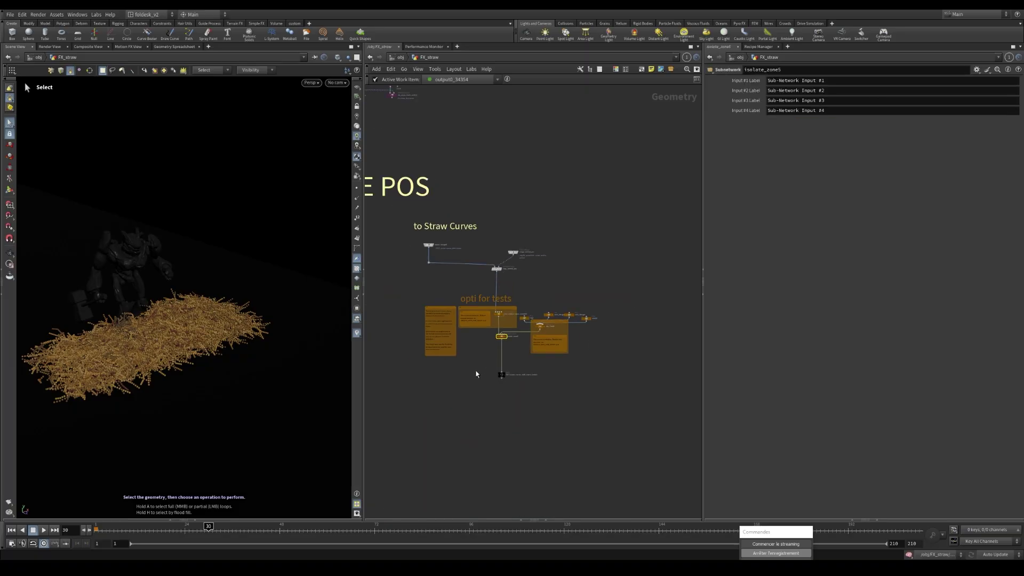
pyautogui.moveTo(476, 373); pyautogui.dragTo(518, 328, button='middle')
pyautogui.scroll(3, 545, 271)
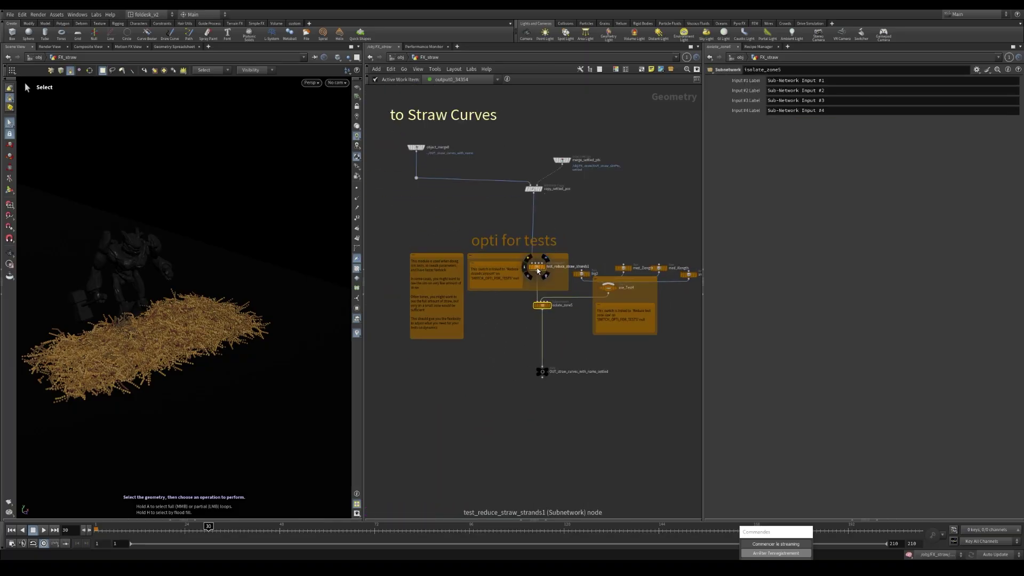
pyautogui.click(608, 292)
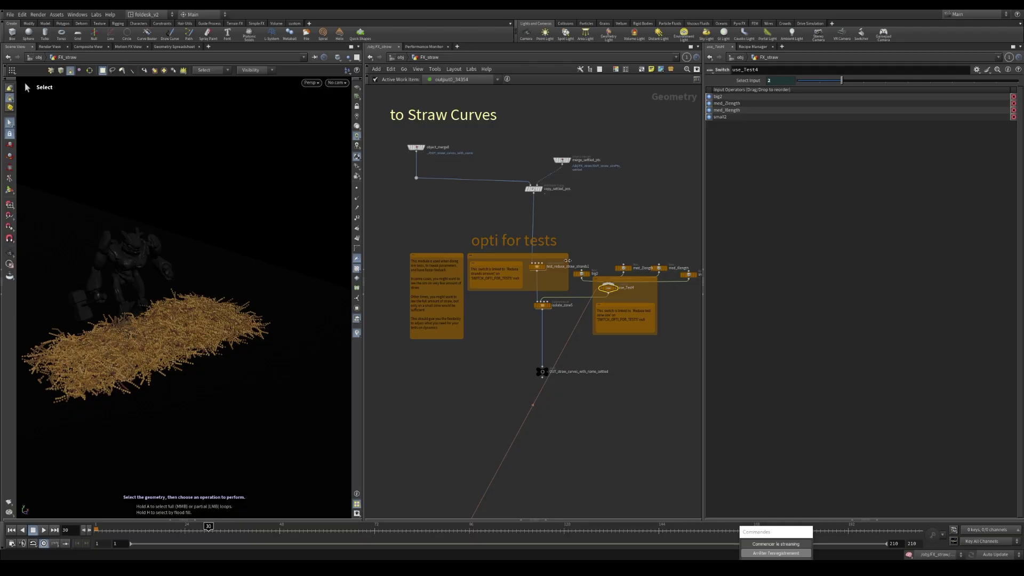
# Narrow the network editor pane slightly and compare the "opti for tests" groups of both APPLY SETTLE POS branches.
pyautogui.scroll(-4, 567, 260)
pyautogui.moveTo(482, 288); pyautogui.dragTo(517, 247, button='middle')
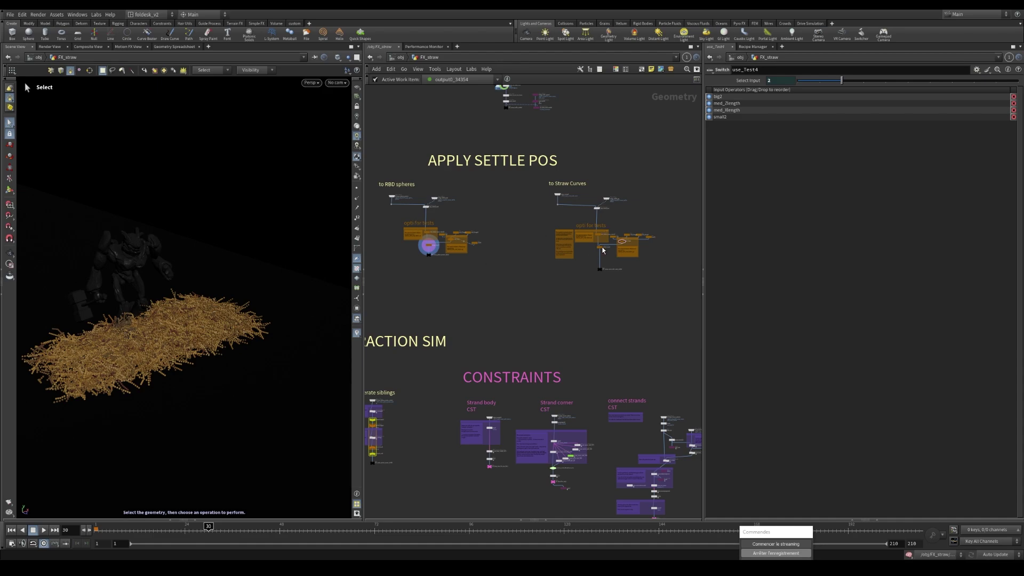
pyautogui.moveTo(703, 233); pyautogui.dragTo(698, 233)
pyautogui.scroll(-1, 481, 275)
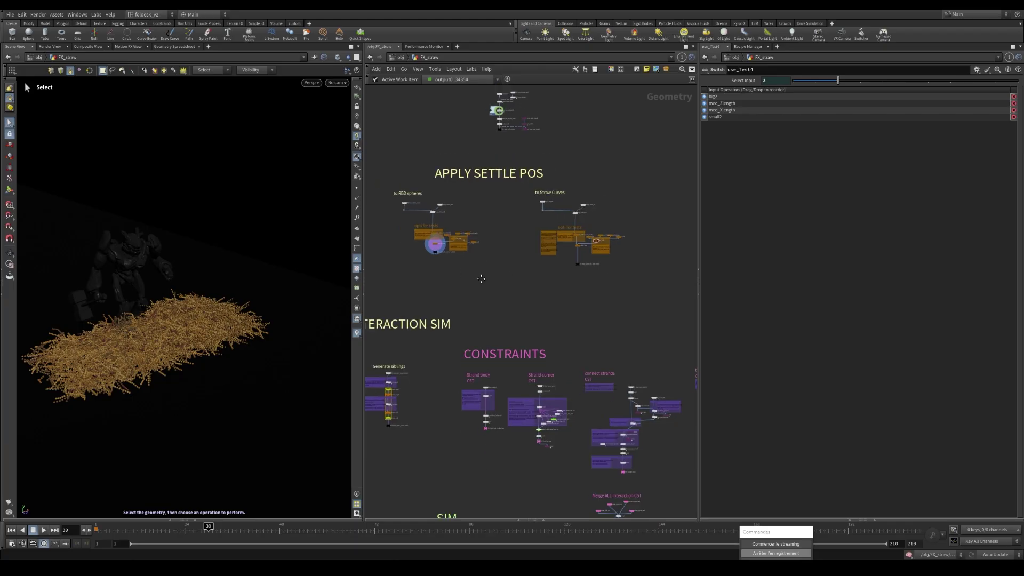
pyautogui.moveTo(480, 277); pyautogui.dragTo(513, 250, button='middle')
pyautogui.scroll(5, 462, 209)
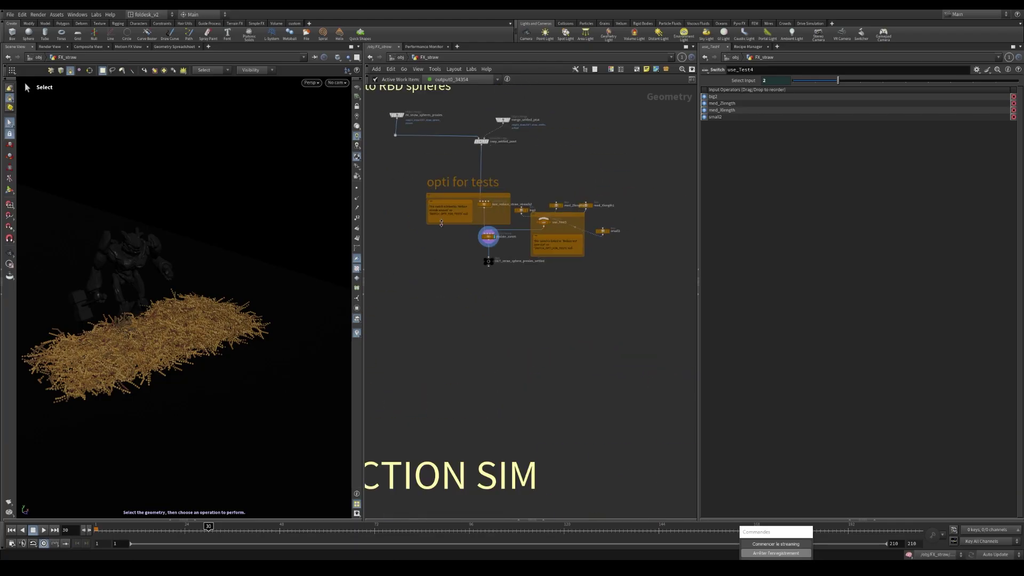
pyautogui.scroll(-5, 441, 223)
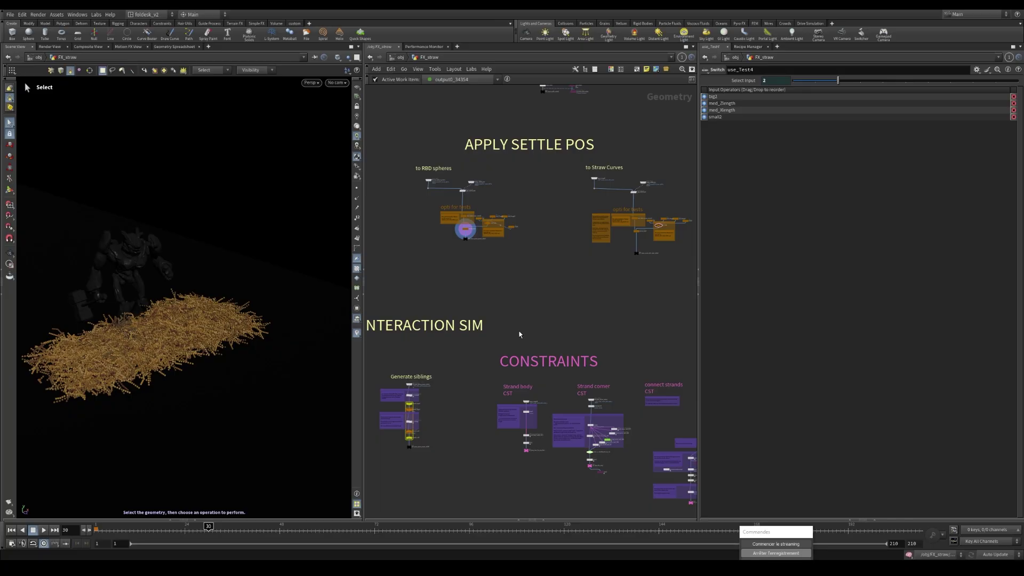
pyautogui.moveTo(528, 304); pyautogui.dragTo(535, 248, button='middle')
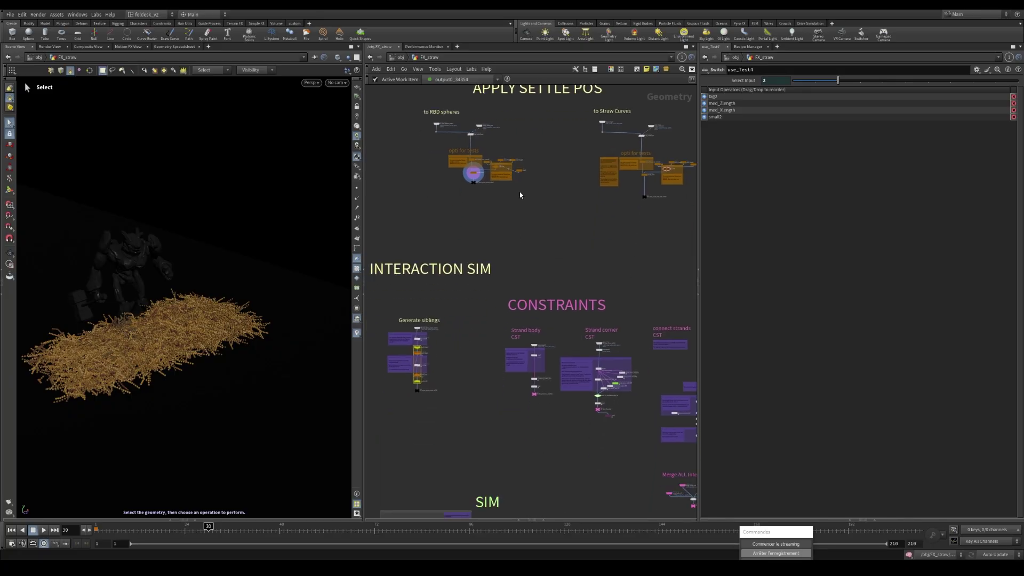
pyautogui.scroll(1, 515, 193)
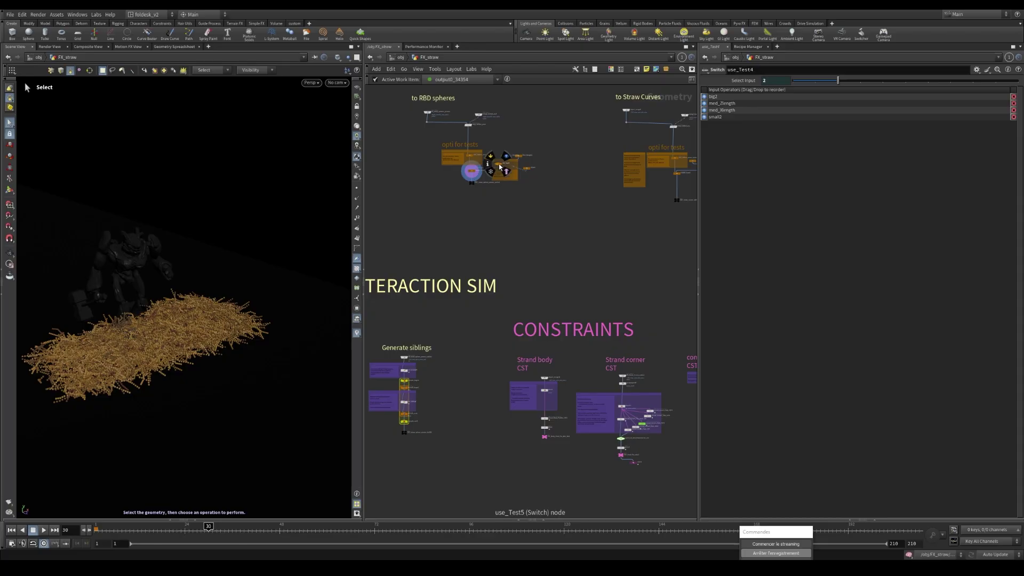
# Select the use_Test5 switch and follow its link to the SWITCH_OPTI_FOR_TESTS null in the SIM section.
pyautogui.scroll(2, 498, 164)
pyautogui.click(499, 166)
pyautogui.scroll(-6, 532, 251)
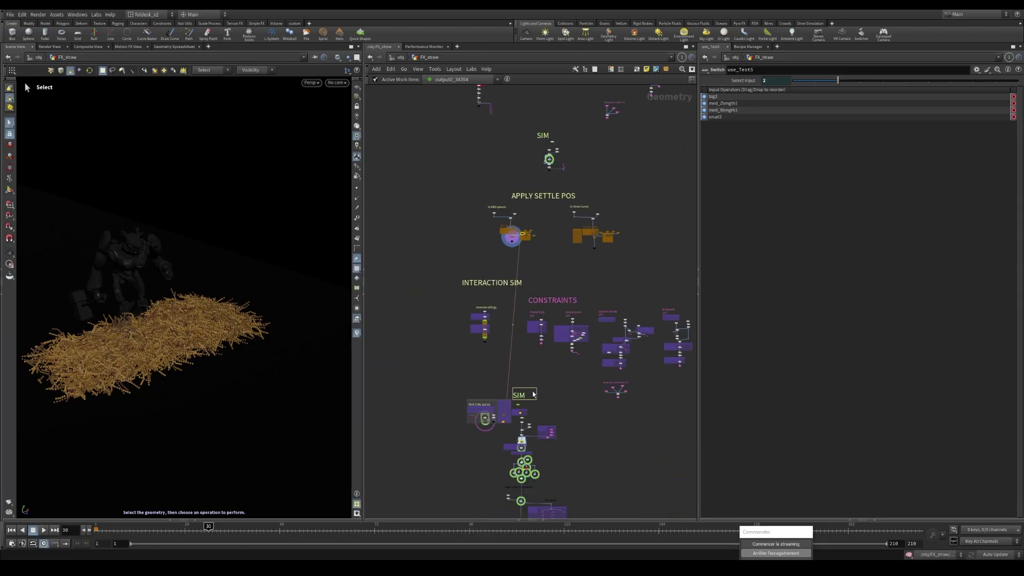
pyautogui.moveTo(517, 416); pyautogui.dragTo(494, 270, button='middle')
pyautogui.scroll(8, 493, 271)
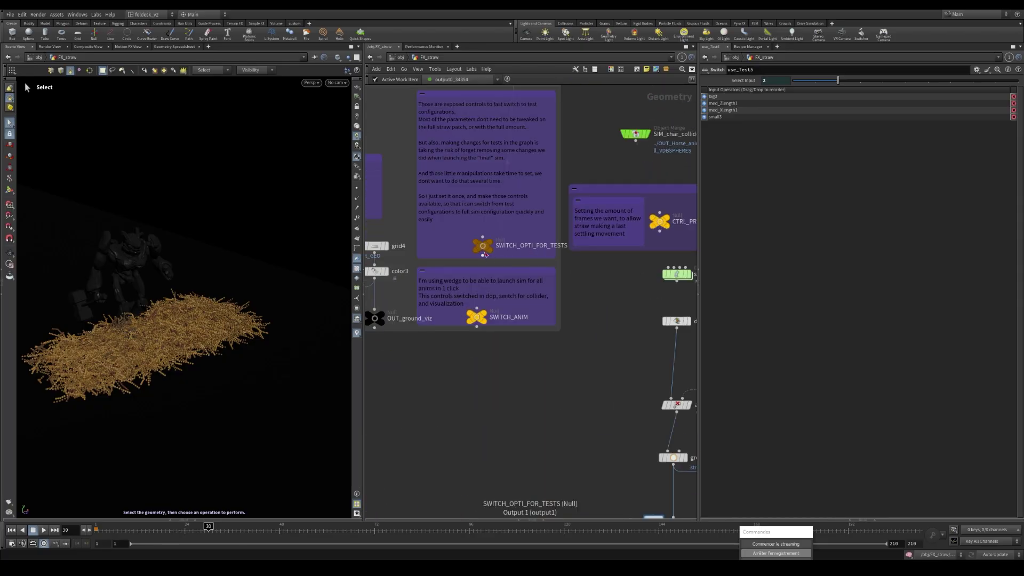
pyautogui.scroll(-5, 554, 266)
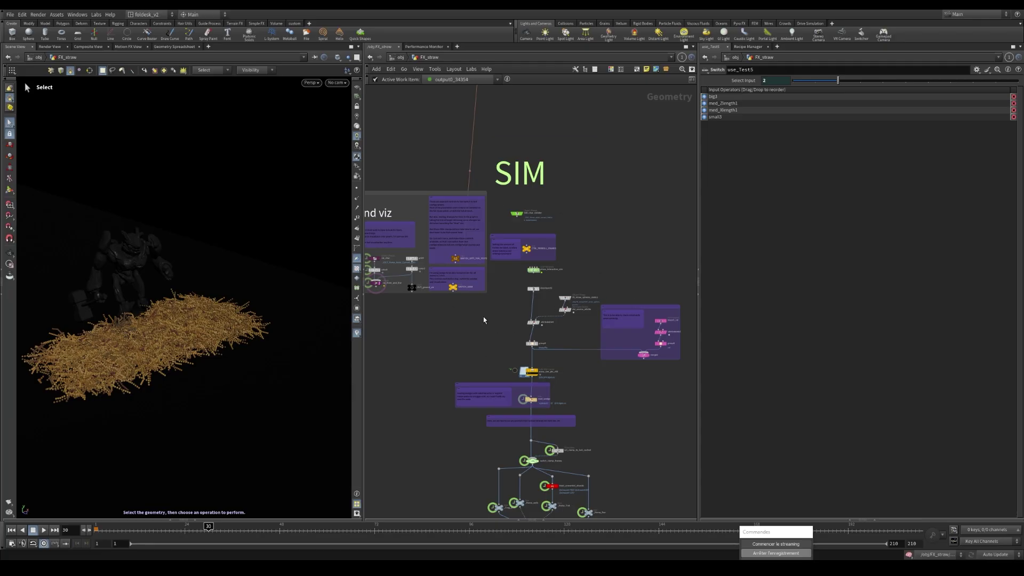
# Set the strand reduction amount on the SWITCH_OPTI_FOR_TESTS null to 2.
pyautogui.click(455, 259)
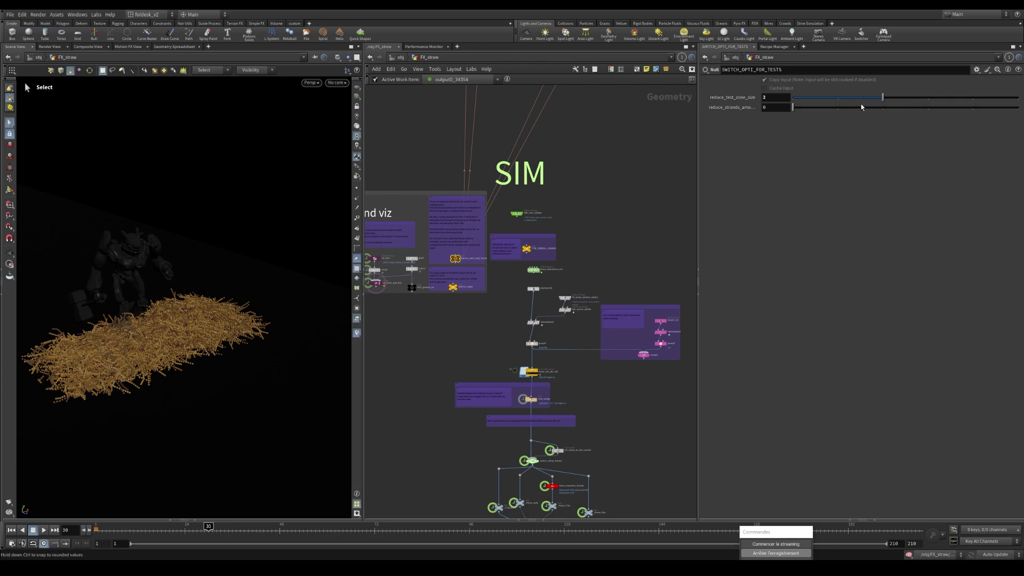
pyautogui.click(835, 108)
pyautogui.click(884, 108)
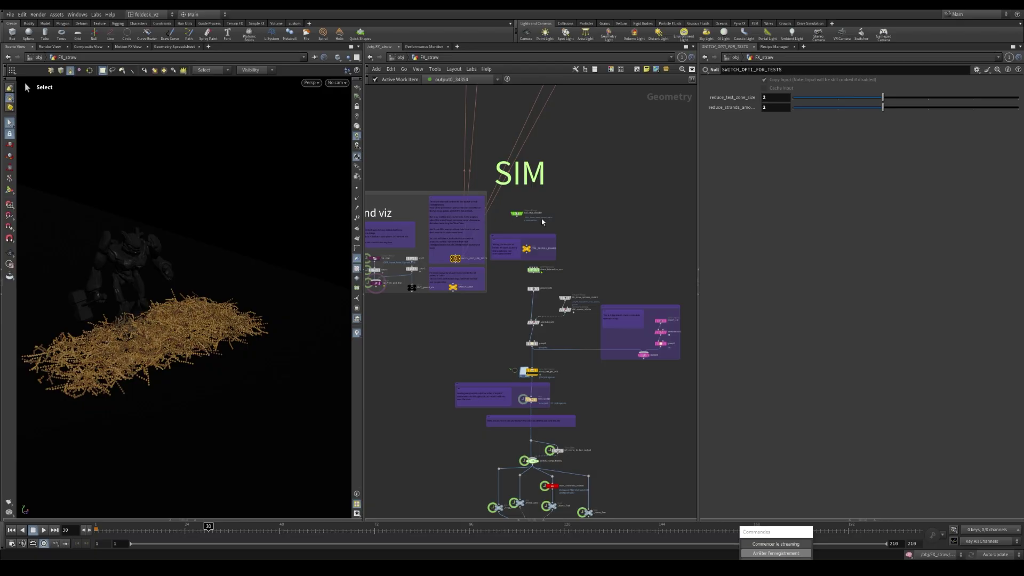
# Trace the links from the SIM test controls to the "opti for tests" groups of both APPLY SETTLE POS branches.
pyautogui.scroll(-5, 470, 297)
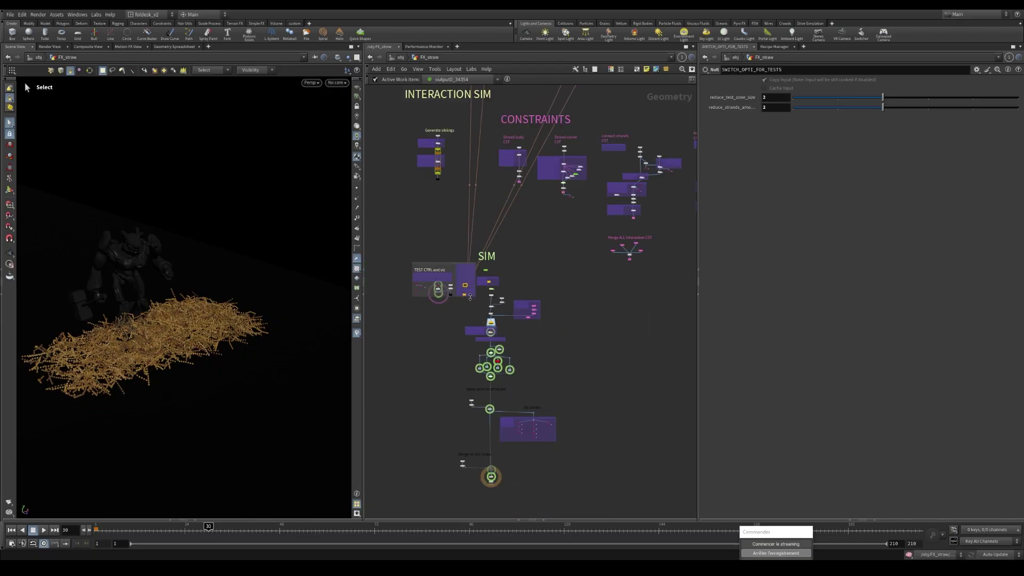
pyautogui.moveTo(552, 205); pyautogui.dragTo(525, 444, button='middle')
pyautogui.scroll(7, 441, 264)
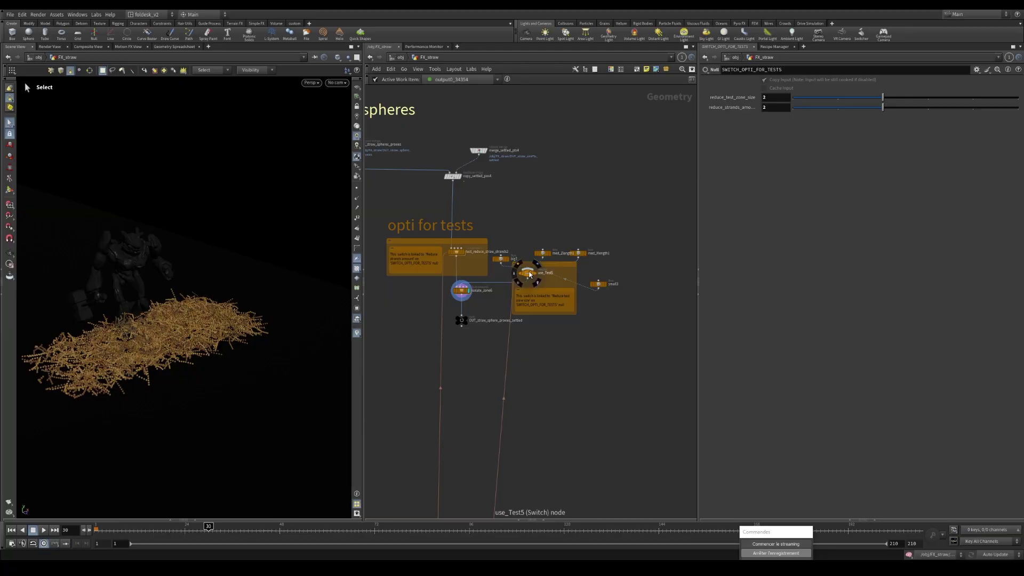
pyautogui.moveTo(554, 380); pyautogui.dragTo(532, 203, button='middle')
pyautogui.scroll(-6, 532, 203)
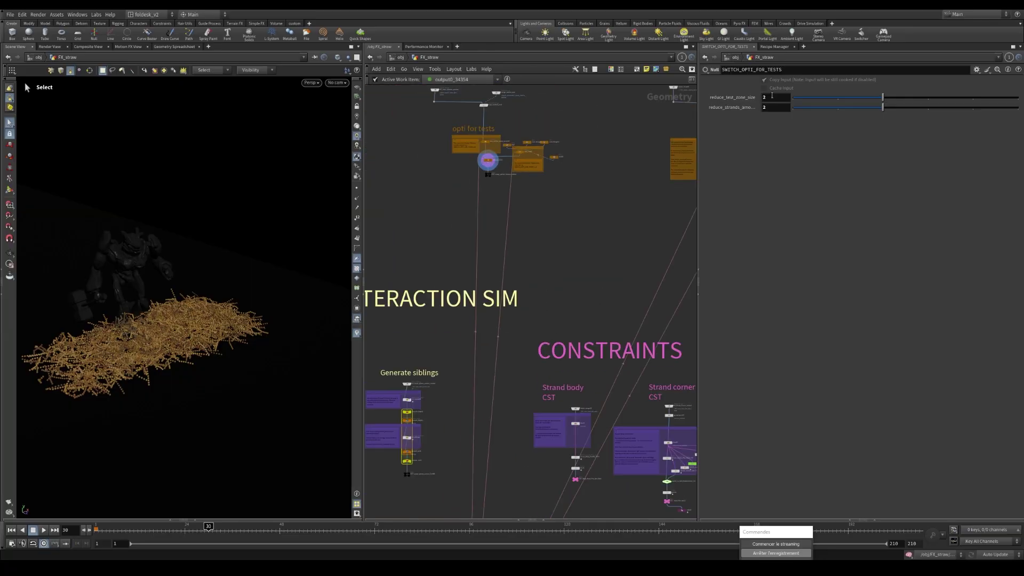
pyautogui.moveTo(523, 454); pyautogui.dragTo(532, 199, button='middle')
pyautogui.moveTo(561, 419); pyautogui.dragTo(560, 305, button='middle')
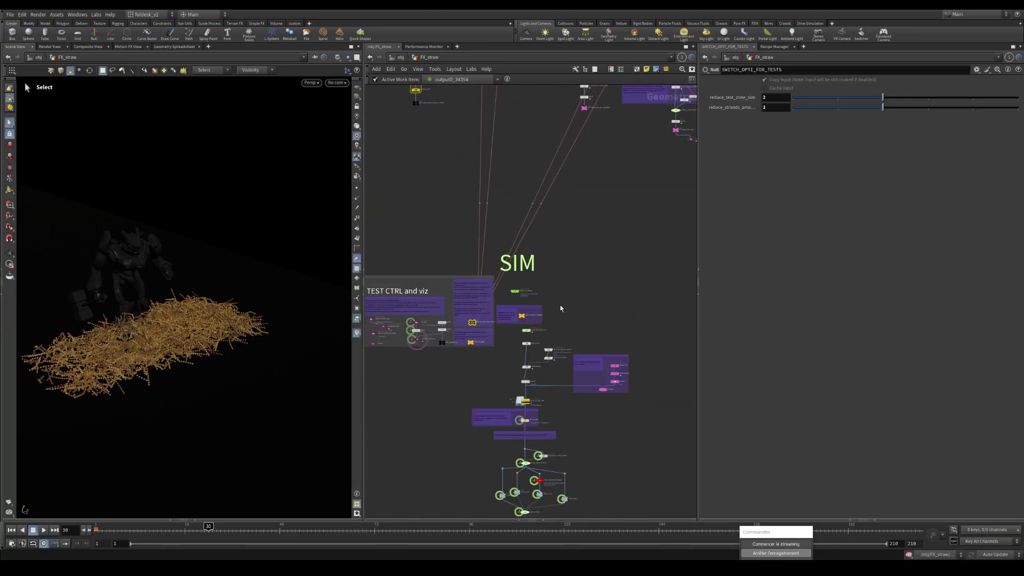
pyautogui.scroll(3, 487, 328)
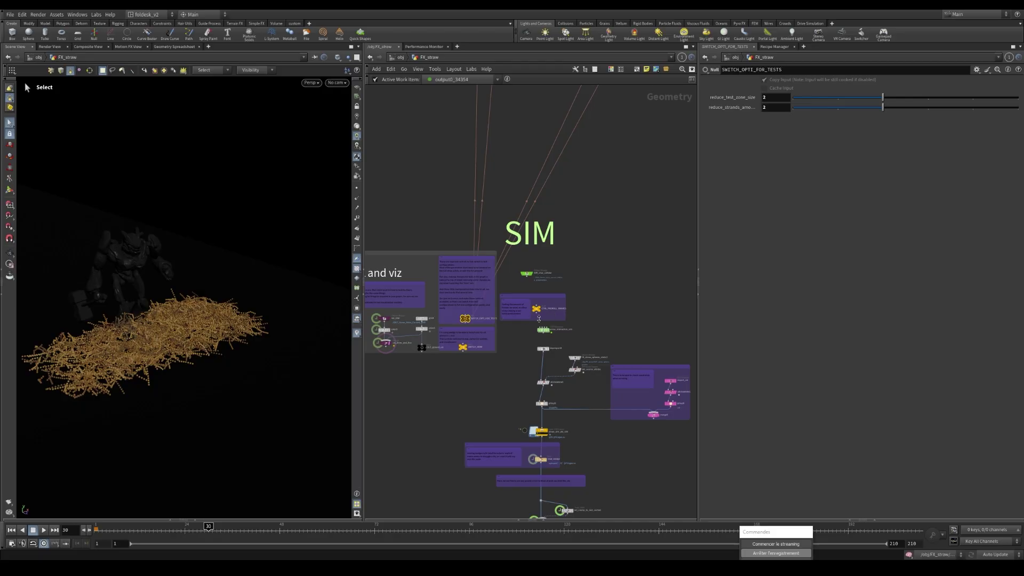
pyautogui.scroll(-4, 577, 296)
pyautogui.moveTo(610, 197); pyautogui.dragTo(549, 428, button='middle')
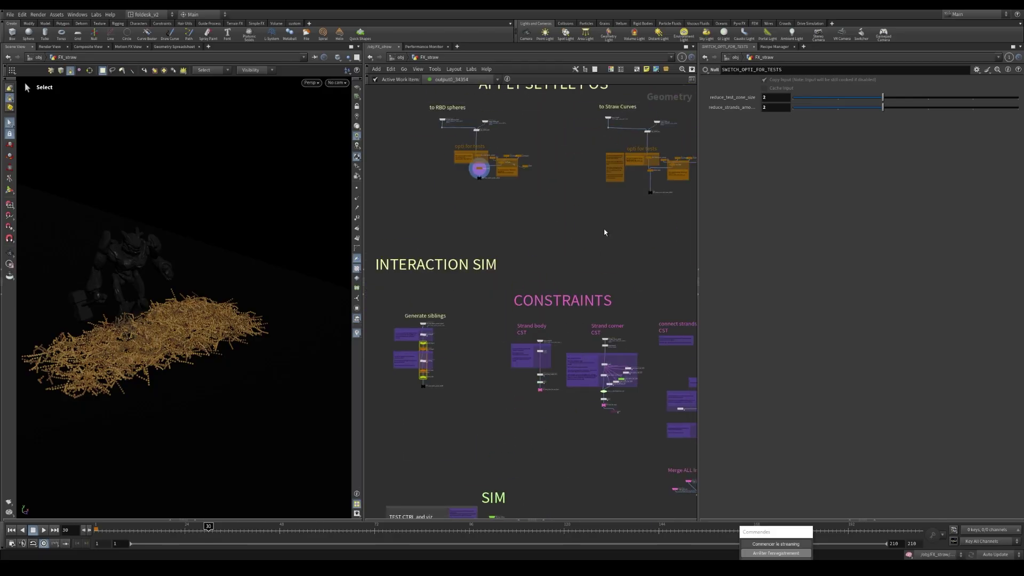
pyautogui.moveTo(663, 201); pyautogui.dragTo(548, 209, button='middle')
pyautogui.moveTo(509, 252); pyautogui.dragTo(629, 209, button='middle')
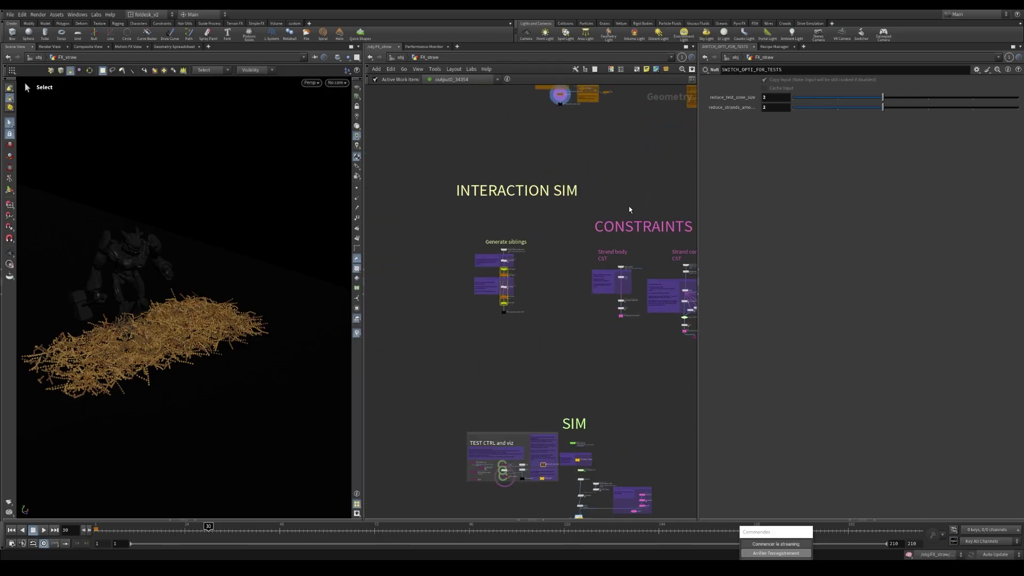
# Display the IN_straw_sphere_proxies_settled node of the Generate siblings section and inspect its spheres up close in the viewport.
pyautogui.scroll(5, 509, 310)
pyautogui.click(501, 178)
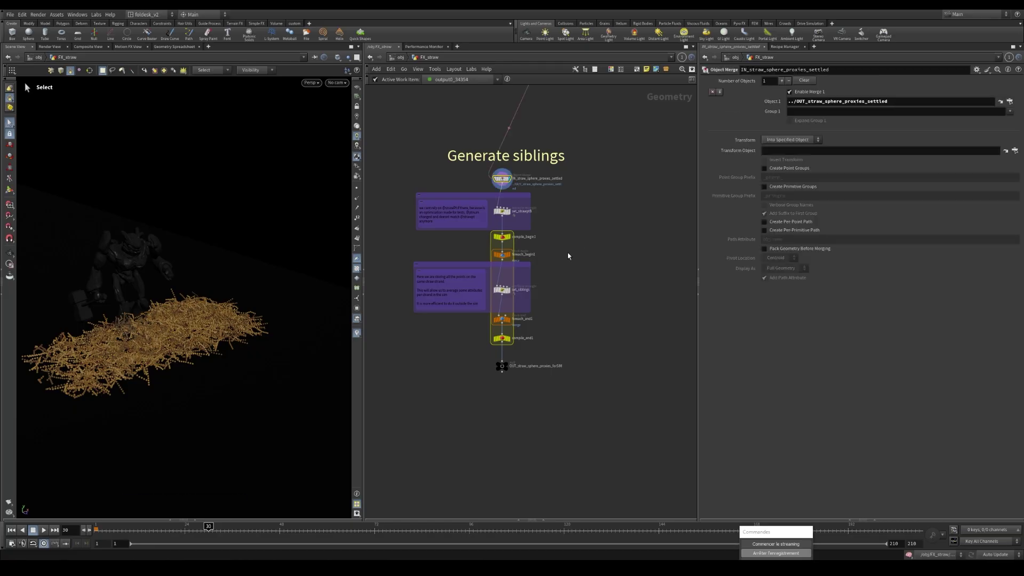
pyautogui.scroll(5, 169, 342)
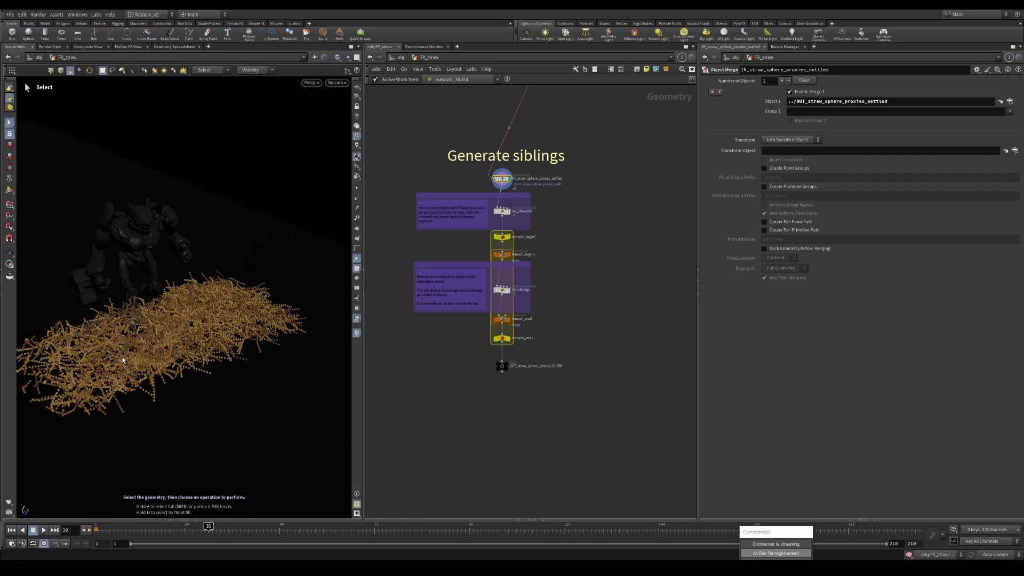
pyautogui.scroll(4, 123, 360)
pyautogui.scroll(2, 512, 224)
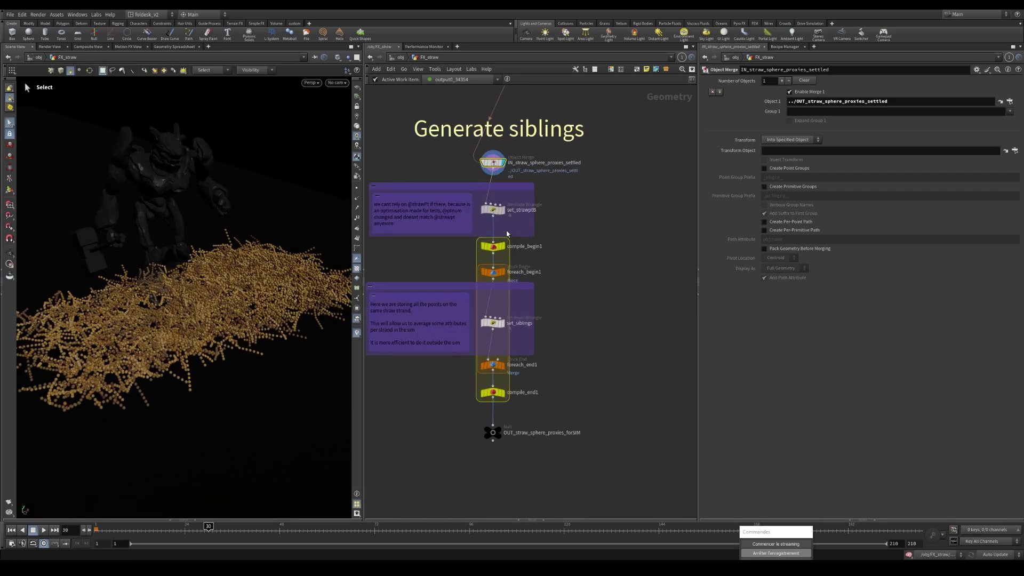
# Select the set_strawptB wrangle under Generate siblings and nudge its network box slightly upward.
pyautogui.click(494, 210)
pyautogui.scroll(-2, 560, 214)
pyautogui.scroll(2, 530, 235)
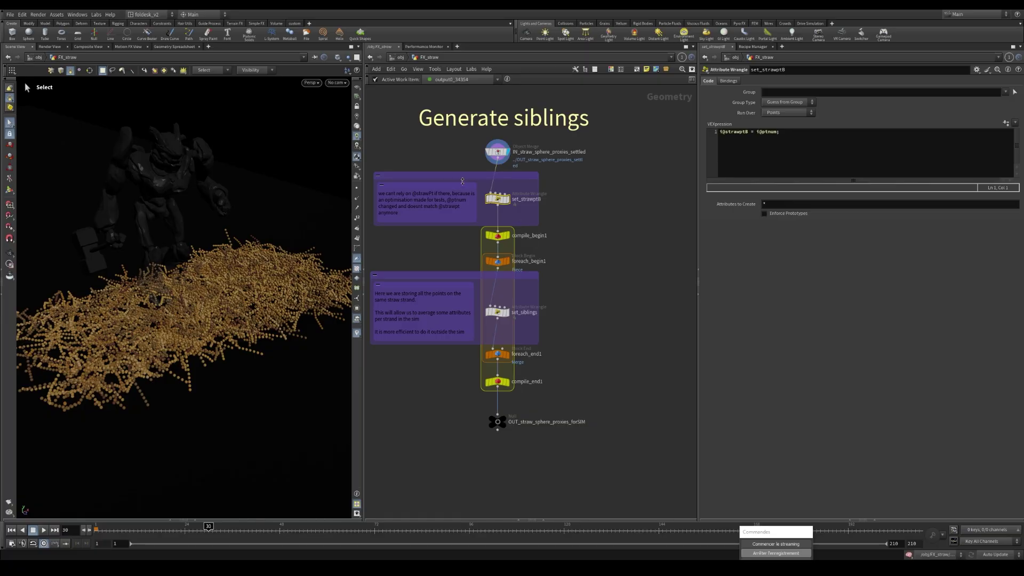
pyautogui.moveTo(462, 181); pyautogui.dragTo(462, 175)
# Examine the set_strawptB expression that assigns i@ptnum to i@strawptB.
pyautogui.doubleClick(746, 132)
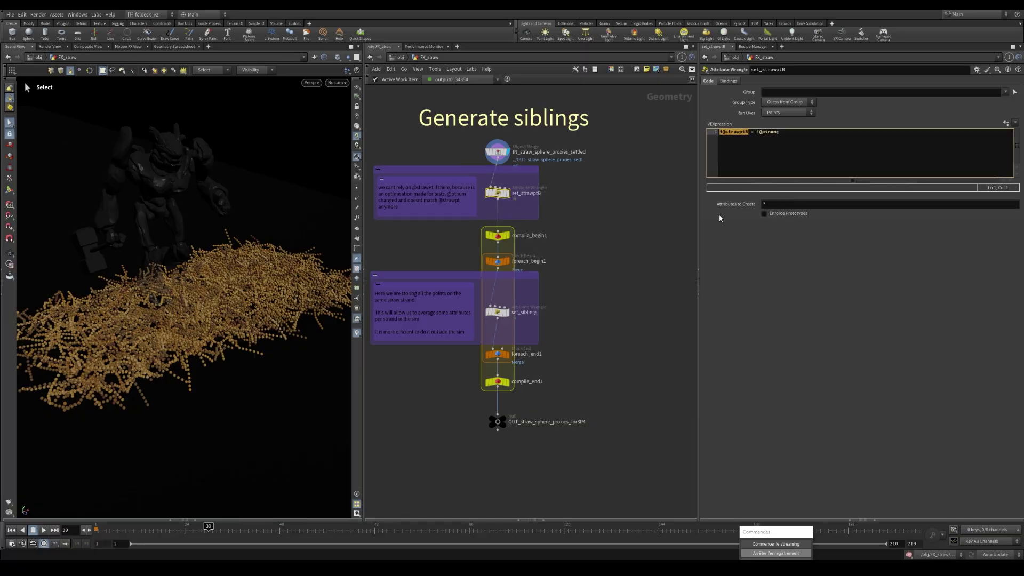
pyautogui.click(746, 154)
pyautogui.click(747, 132)
pyautogui.moveTo(593, 268); pyautogui.dragTo(616, 287, button='middle')
pyautogui.click(616, 287)
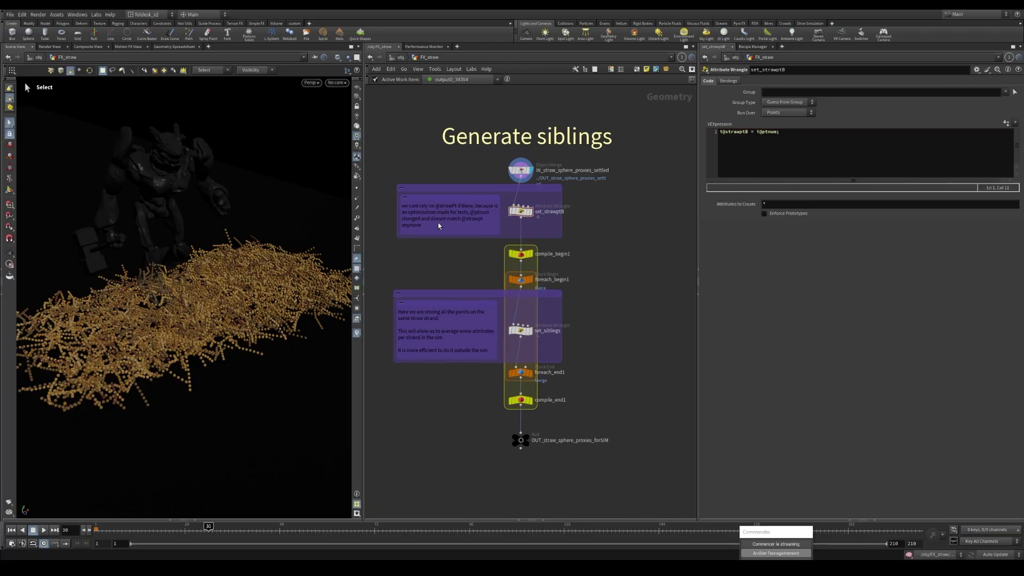
# Revisit the strand reduction node in the "to RBD spheres" branch, then display set_strawptB in Generate siblings.
pyautogui.scroll(-8, 517, 337)
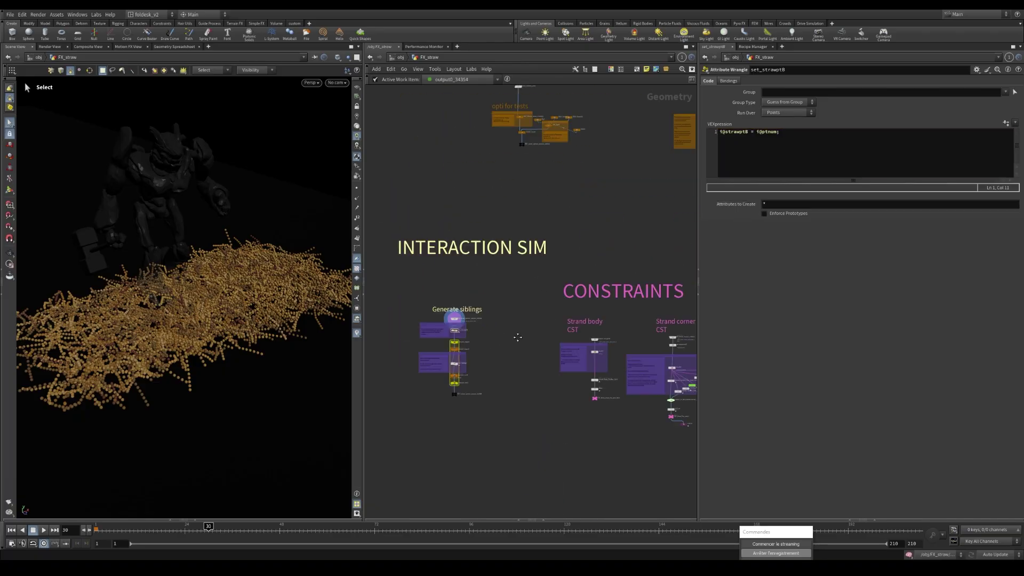
pyautogui.moveTo(518, 337); pyautogui.dragTo(505, 402, button='middle')
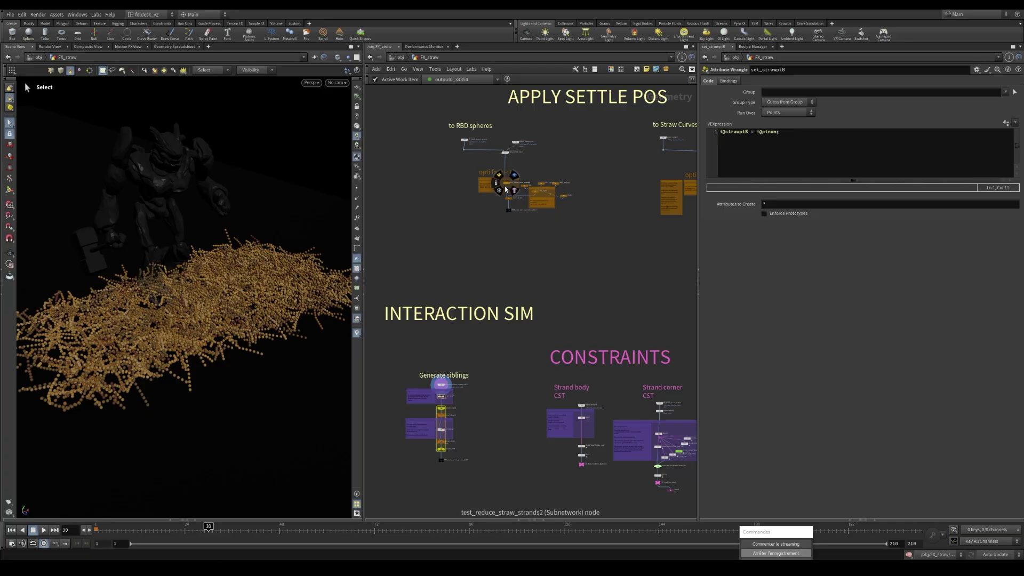
pyautogui.scroll(2, 478, 170)
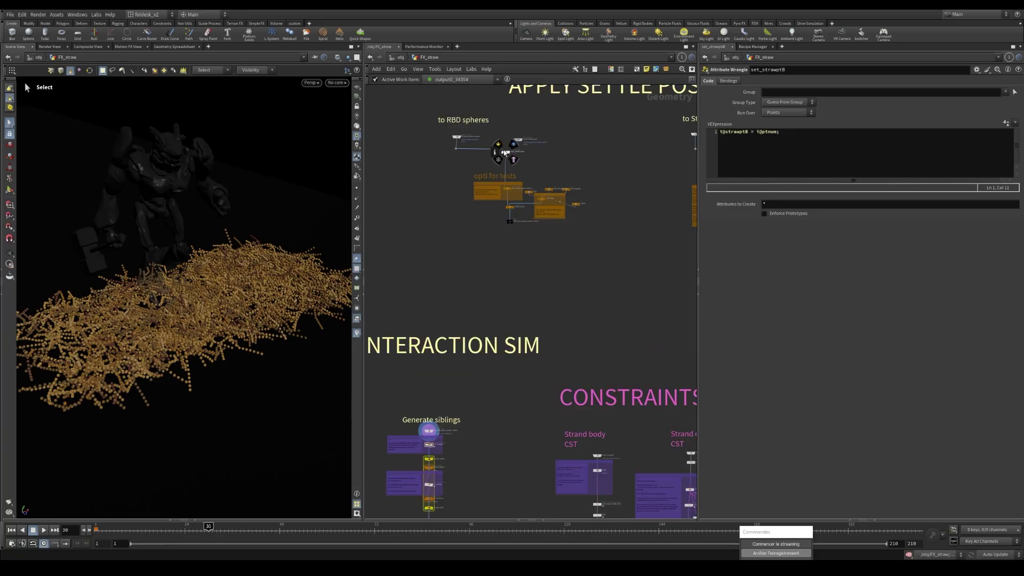
pyautogui.moveTo(518, 408); pyautogui.dragTo(557, 236, button='middle')
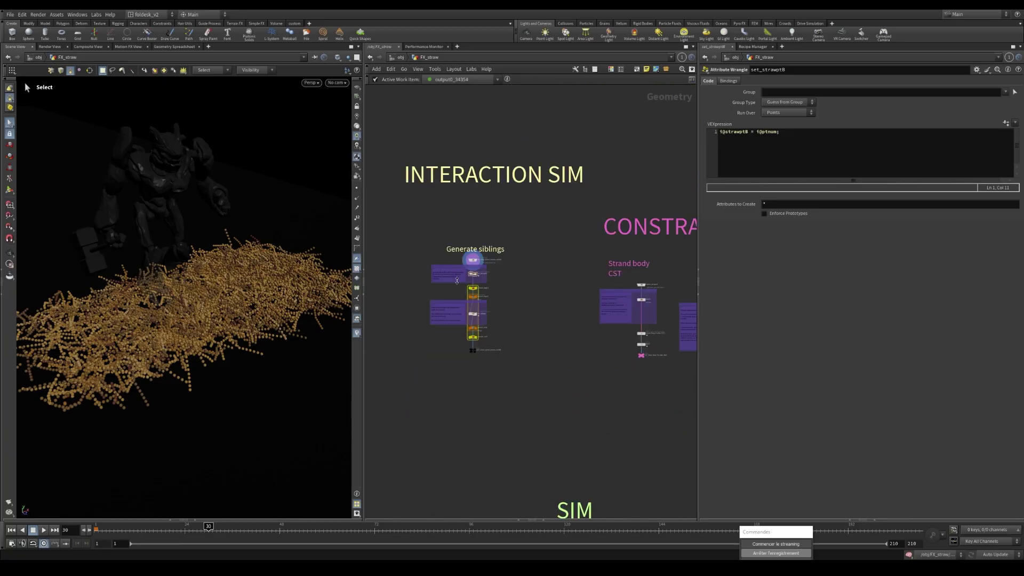
pyautogui.scroll(5, 487, 268)
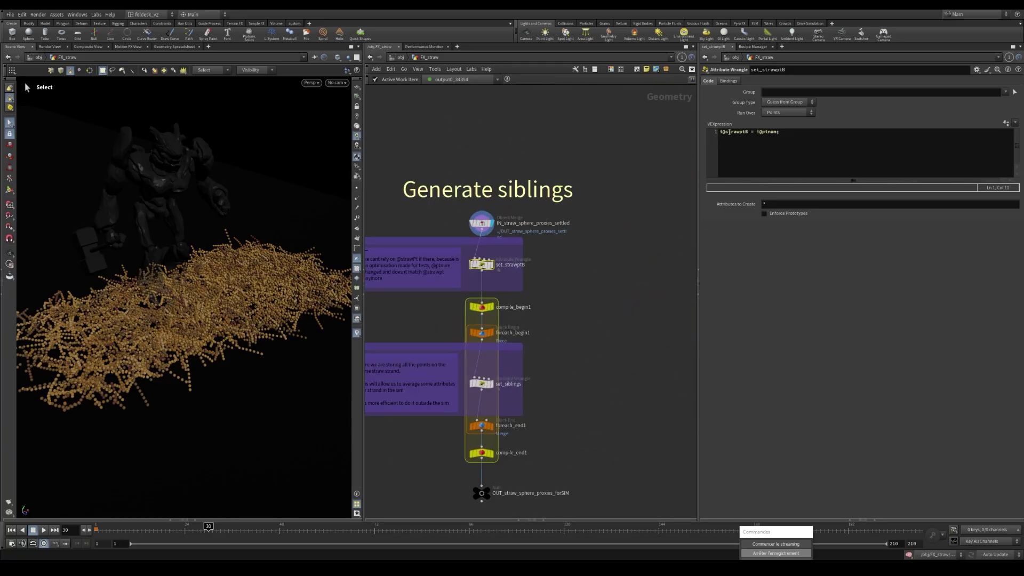
pyautogui.moveTo(541, 316); pyautogui.dragTo(569, 238, button='middle')
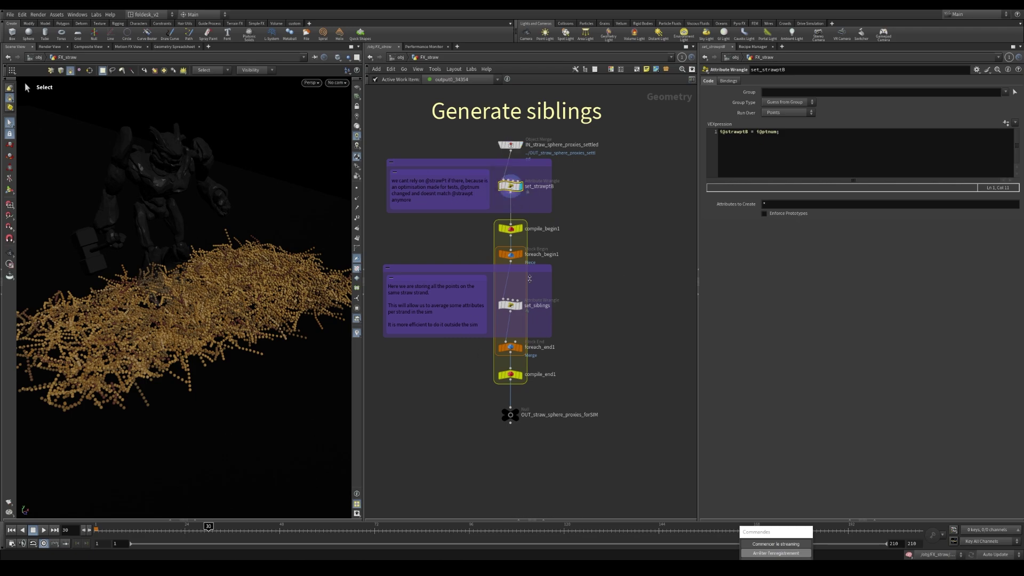
# Display the foreach_end1 block limited to single pass 3 and bring the isolated strand into close view.
pyautogui.scroll(1, 512, 373)
pyautogui.click(510, 343)
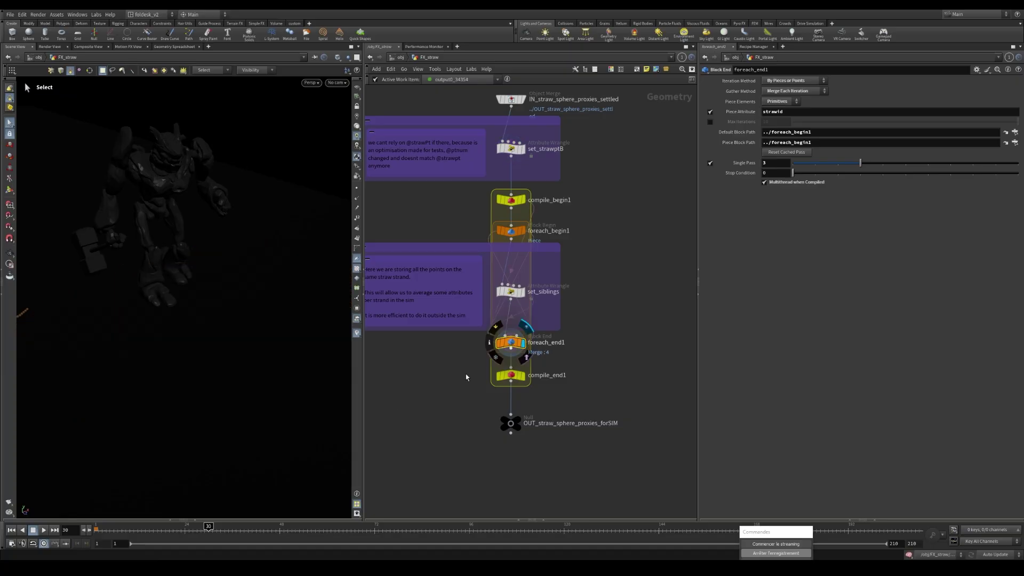
pyautogui.press('Escape')
pyautogui.moveTo(105, 313); pyautogui.dragTo(229, 312)
pyautogui.scroll(-2, 533, 299)
pyautogui.scroll(2, 553, 282)
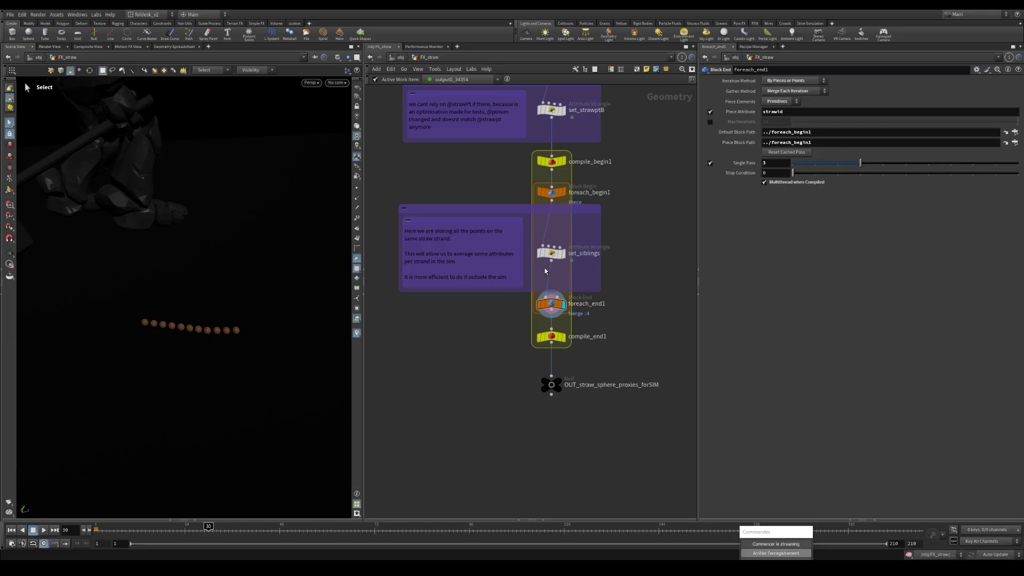
# Select the set_siblings wrangle and reveal the Geometry Spreadsheet below the viewport.
pyautogui.click(550, 254)
pyautogui.scroll(2, 613, 267)
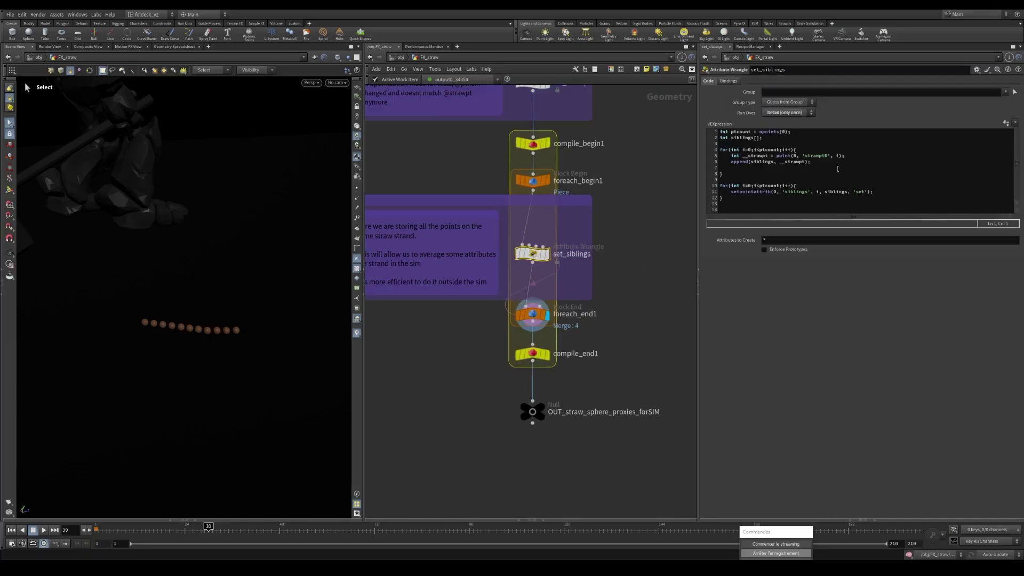
pyautogui.click(194, 520)
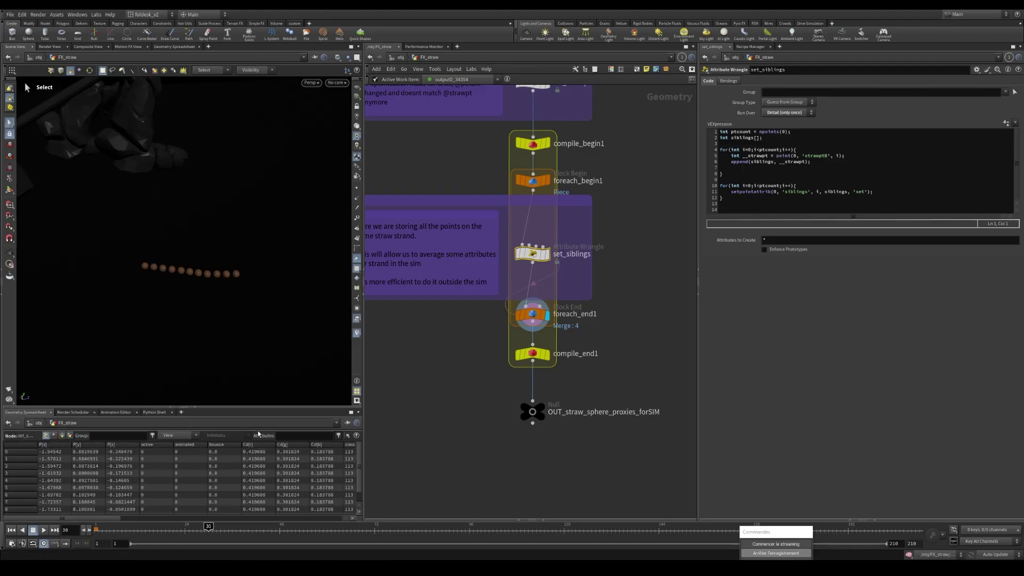
pyautogui.moveTo(551, 275); pyautogui.dragTo(500, 265, button='middle')
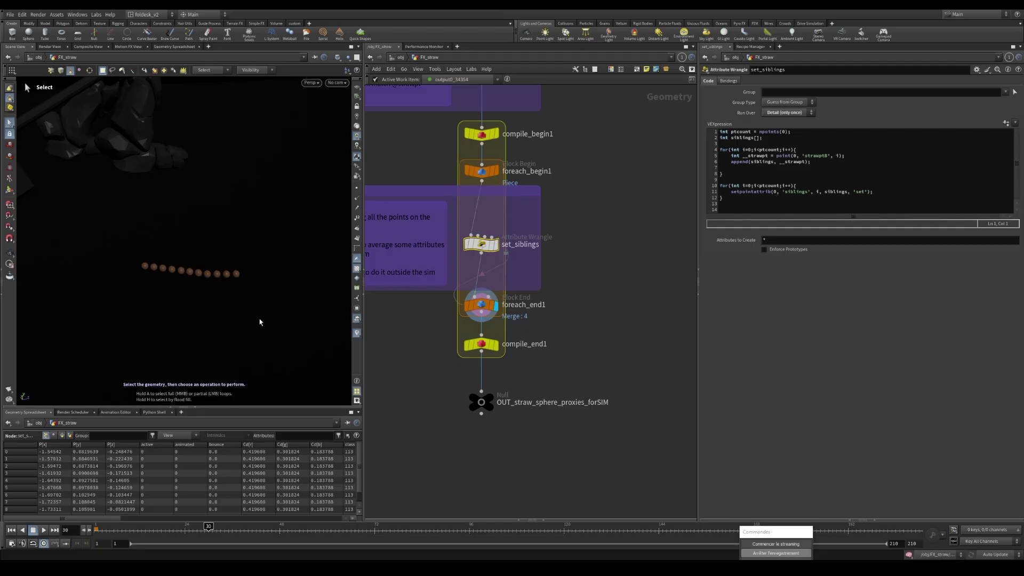
pyautogui.keyDown('alt'); pyautogui.moveTo(202, 275); pyautogui.dragTo(220, 279); pyautogui.keyUp('alt')
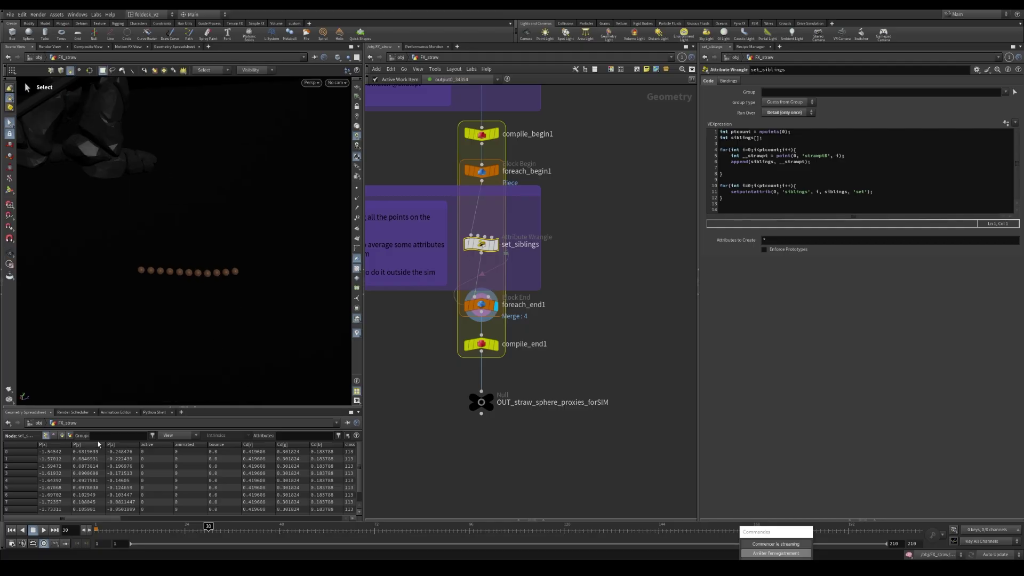
# Filter the spreadsheet attributes by "siblings", widen the column to show the full arrays, and inspect the matching strand.
pyautogui.click(283, 435)
pyautogui.write('siblings')
pyautogui.press('Return')
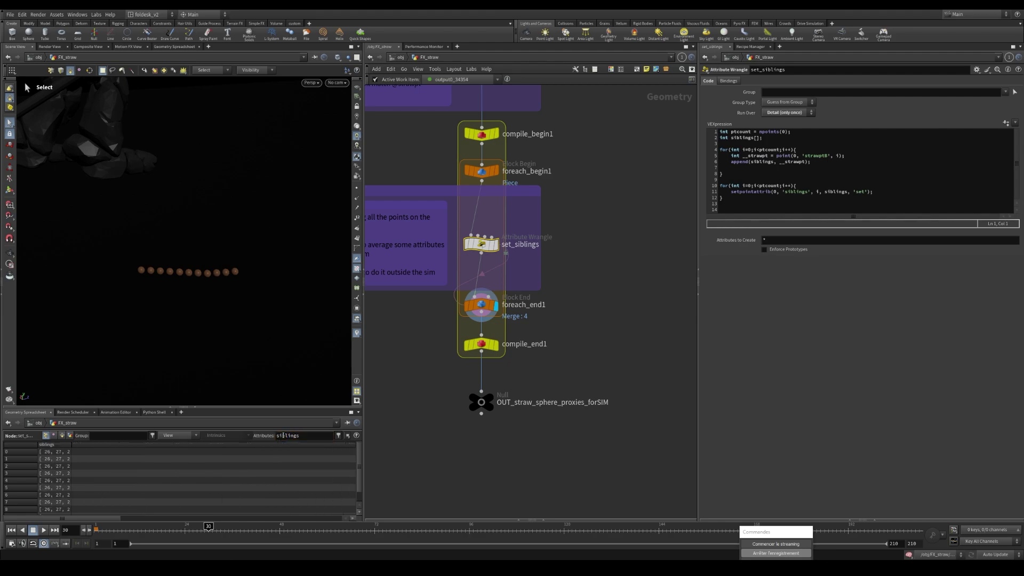
pyautogui.moveTo(71, 444); pyautogui.dragTo(202, 444)
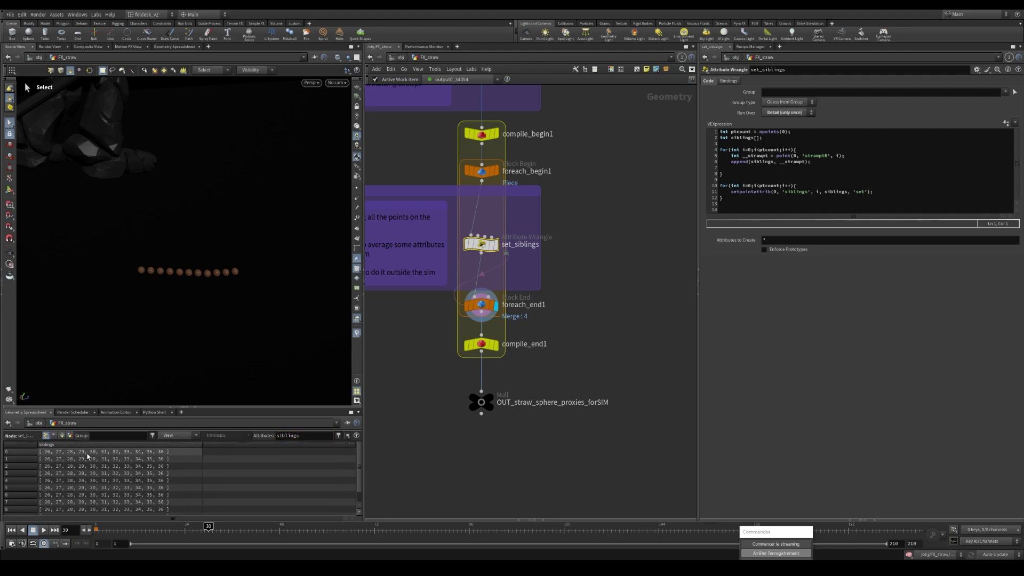
pyautogui.press('Escape')
pyautogui.moveTo(180, 272); pyautogui.dragTo(129, 291)
pyautogui.press('s')
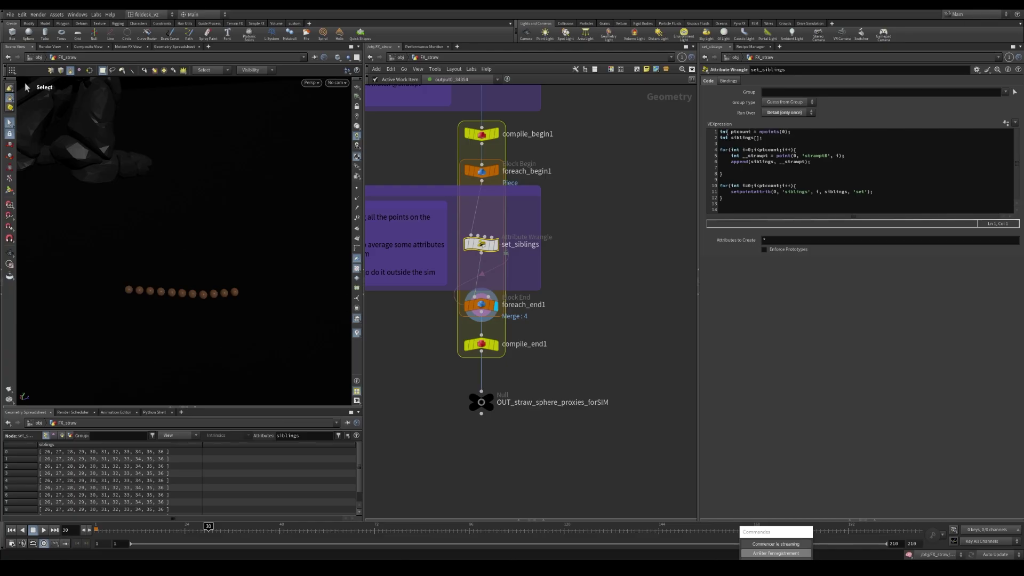
# Examine the set_siblings code: the point count line, the siblings array declaration and the first for loop over ptcount.
pyautogui.click(792, 133)
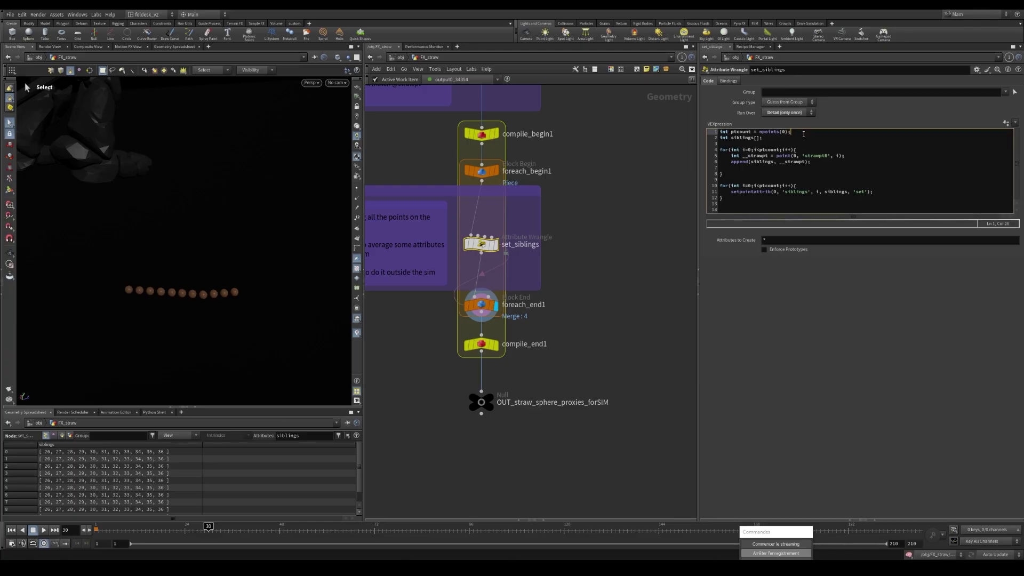
pyautogui.click(754, 132)
pyautogui.moveTo(793, 132); pyautogui.dragTo(718, 132)
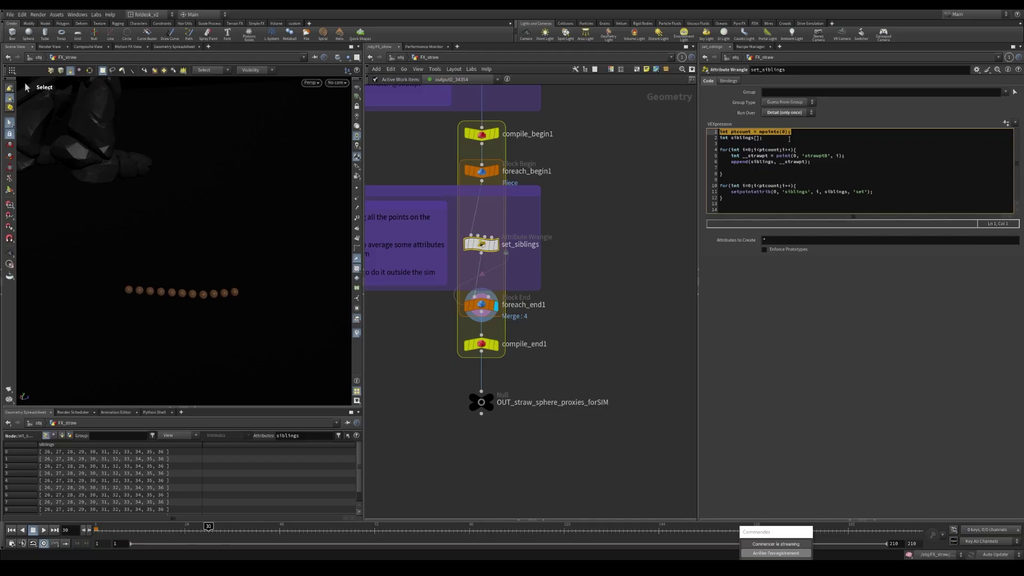
pyautogui.click(789, 138)
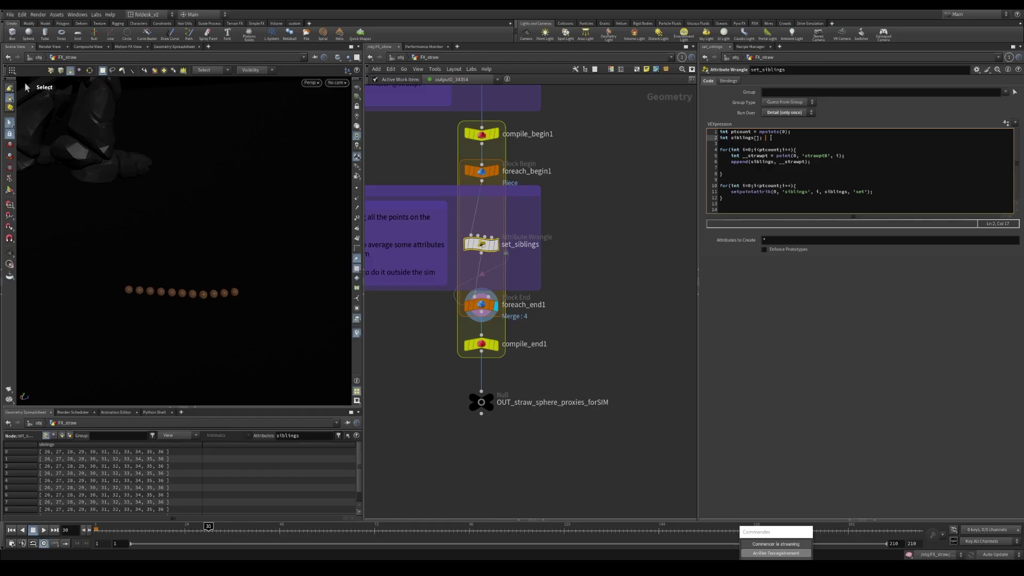
pyautogui.moveTo(771, 137); pyautogui.dragTo(719, 138)
pyautogui.click(742, 162)
pyautogui.moveTo(719, 150); pyautogui.dragTo(800, 150)
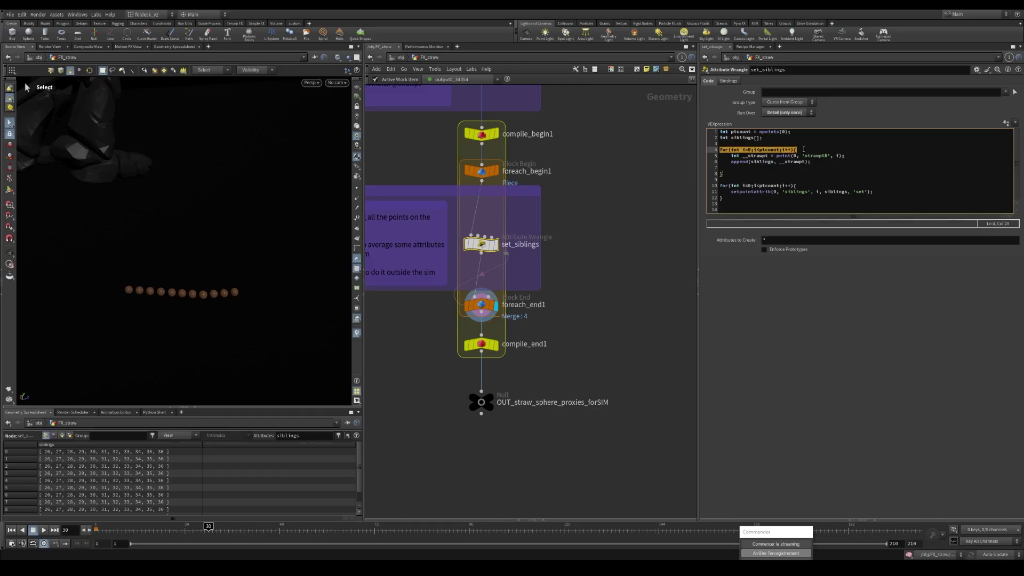
pyautogui.click(832, 152)
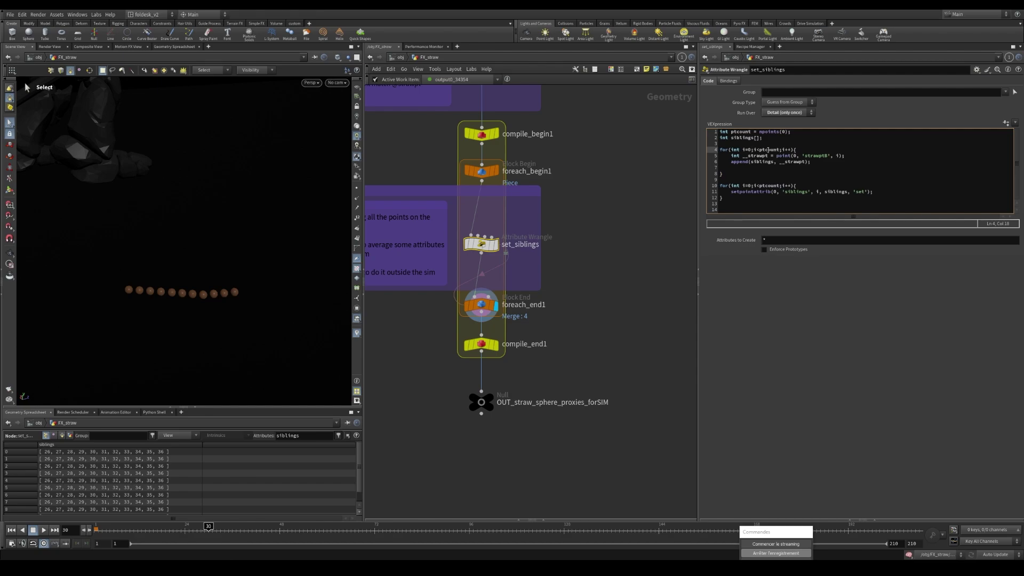
pyautogui.moveTo(780, 150); pyautogui.dragTo(755, 150)
pyautogui.click(800, 149)
# Examine how set_siblings reads each strawptB value, appends it to the array and writes siblings with setpointattrib.
pyautogui.scroll(-2, 585, 160)
pyautogui.moveTo(591, 148); pyautogui.dragTo(607, 209, button='middle')
pyautogui.scroll(1, 566, 184)
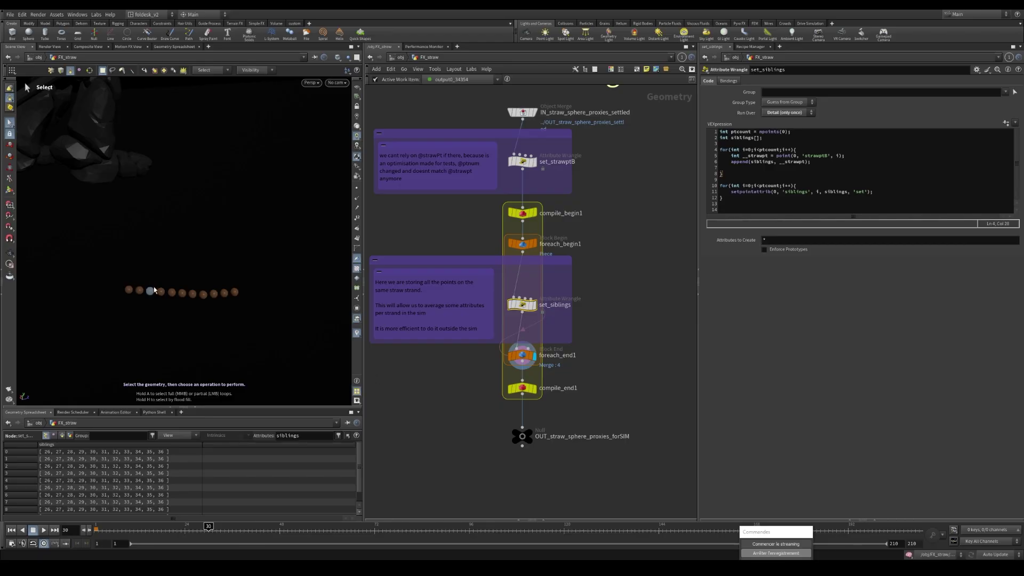
pyautogui.keyDown('alt'); pyautogui.moveTo(157, 309); pyautogui.dragTo(185, 297); pyautogui.keyUp('alt')
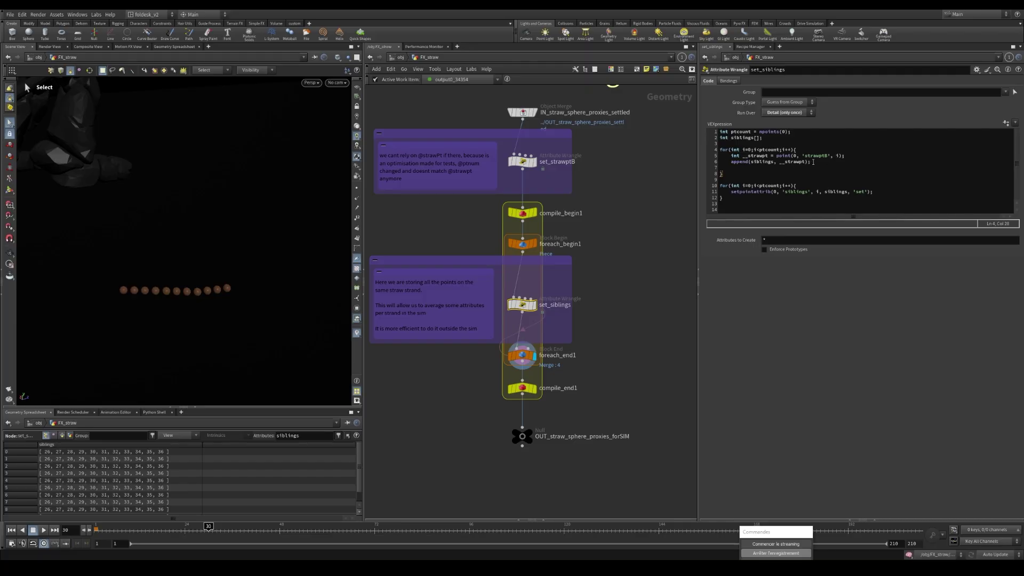
pyautogui.click(769, 156)
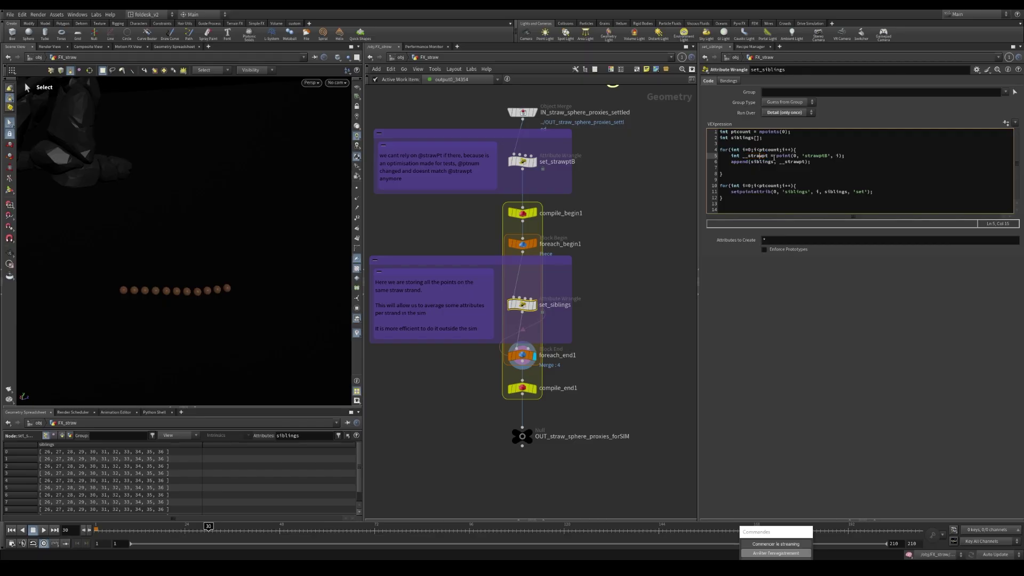
pyautogui.doubleClick(767, 156)
pyautogui.click(740, 162)
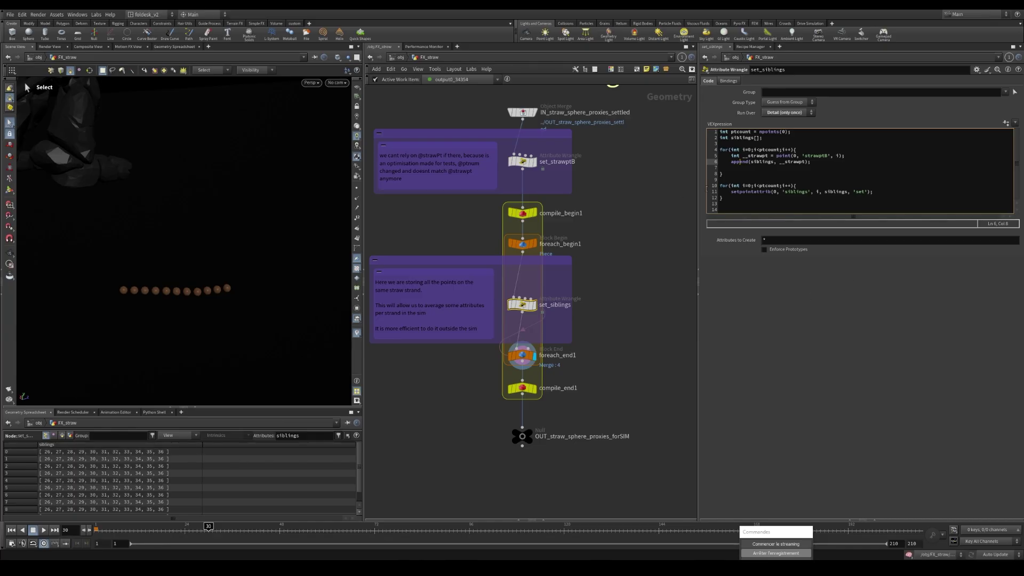
pyautogui.moveTo(876, 191); pyautogui.dragTo(733, 192)
pyautogui.press('Left')
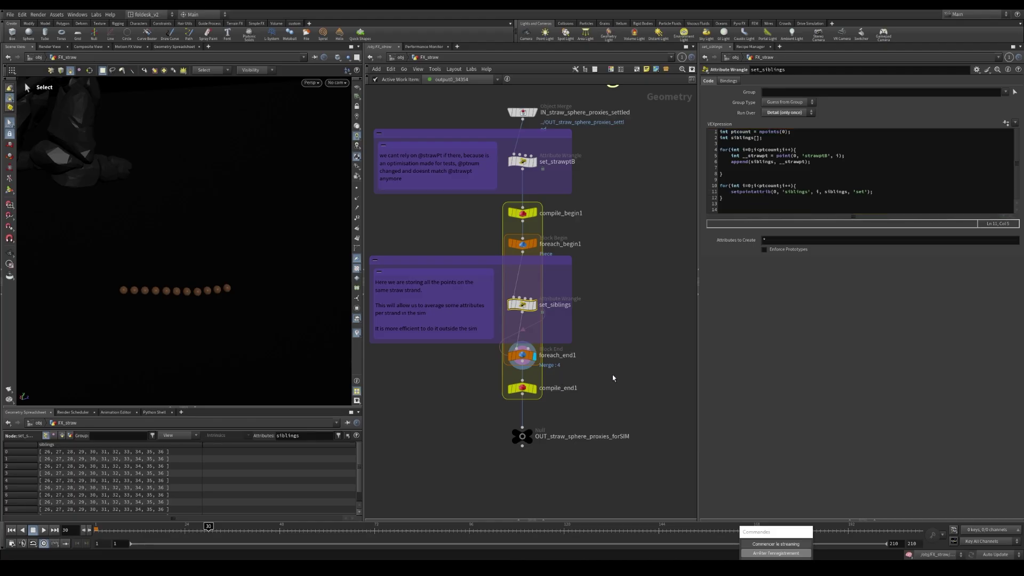
# Turn off Single Pass on foreach_end1 and view the whole straw pile from farther away.
pyautogui.click(522, 355)
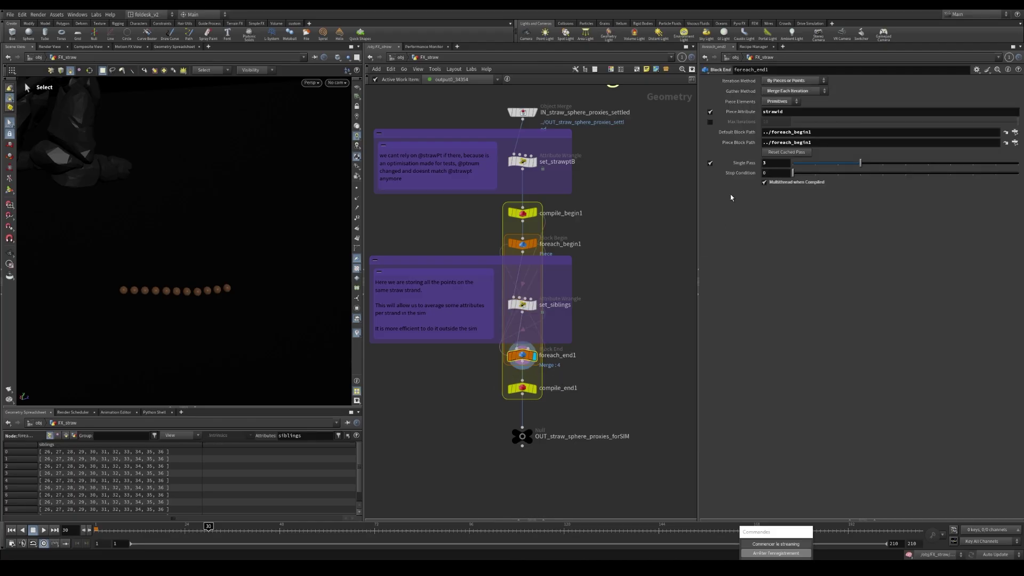
pyautogui.click(710, 164)
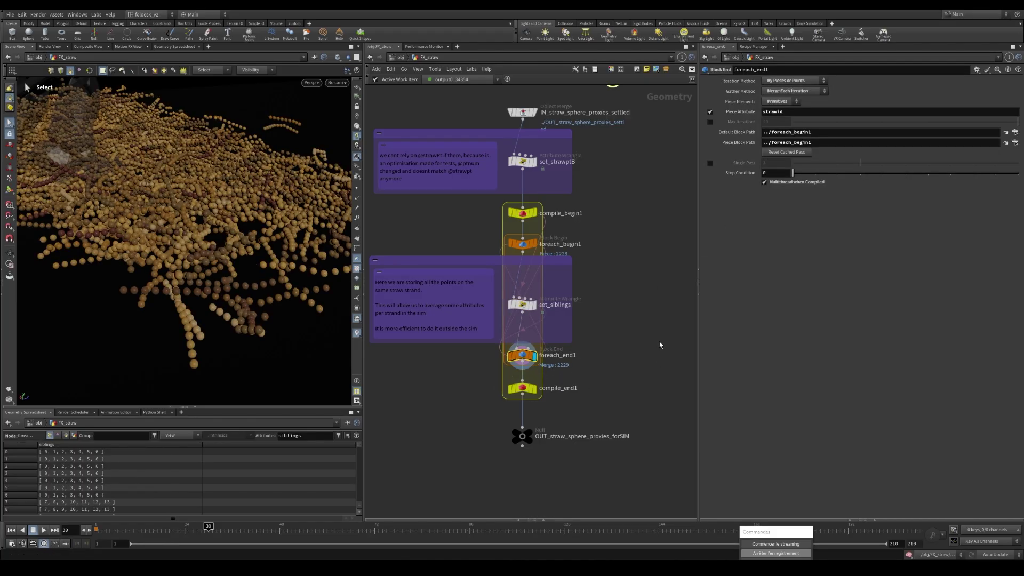
pyautogui.keyDown('alt'); pyautogui.moveTo(175, 279); pyautogui.dragTo(114, 298); pyautogui.keyUp('alt')
pyautogui.scroll(-5, 176, 232)
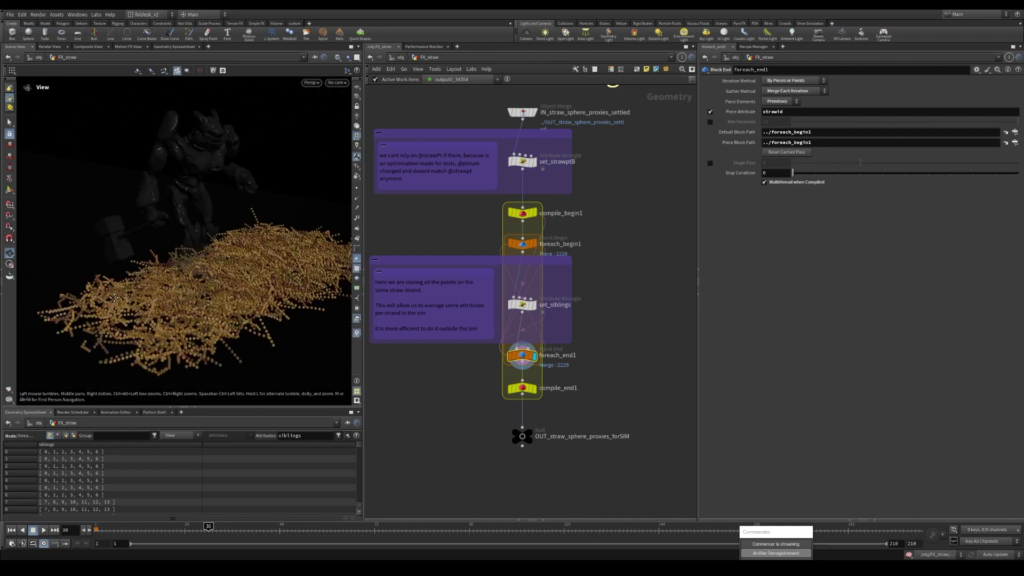
pyautogui.keyDown('alt'); pyautogui.moveTo(113, 298); pyautogui.dragTo(61, 287, button='middle'); pyautogui.keyUp('alt')
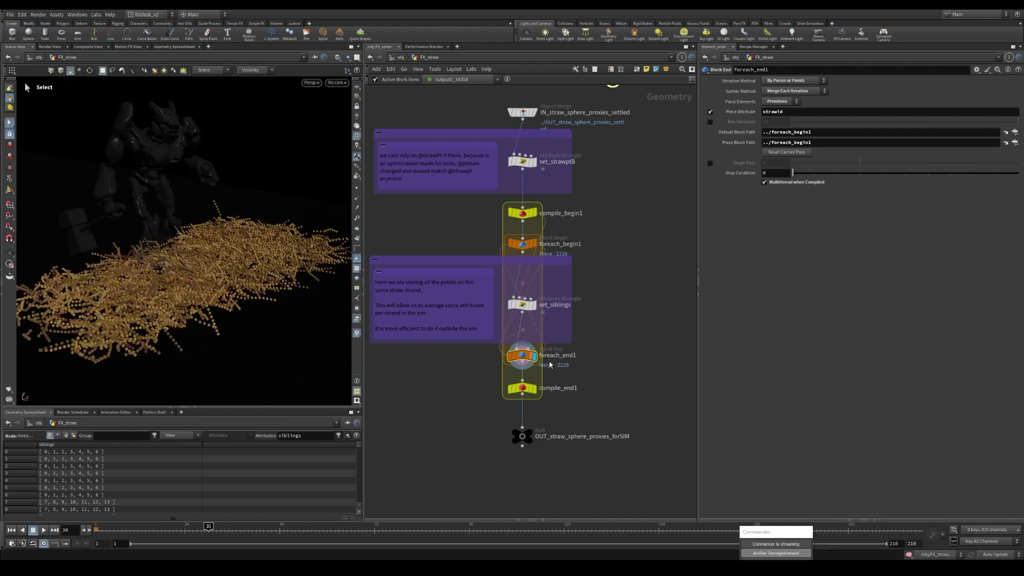
pyautogui.scroll(-3, 610, 359)
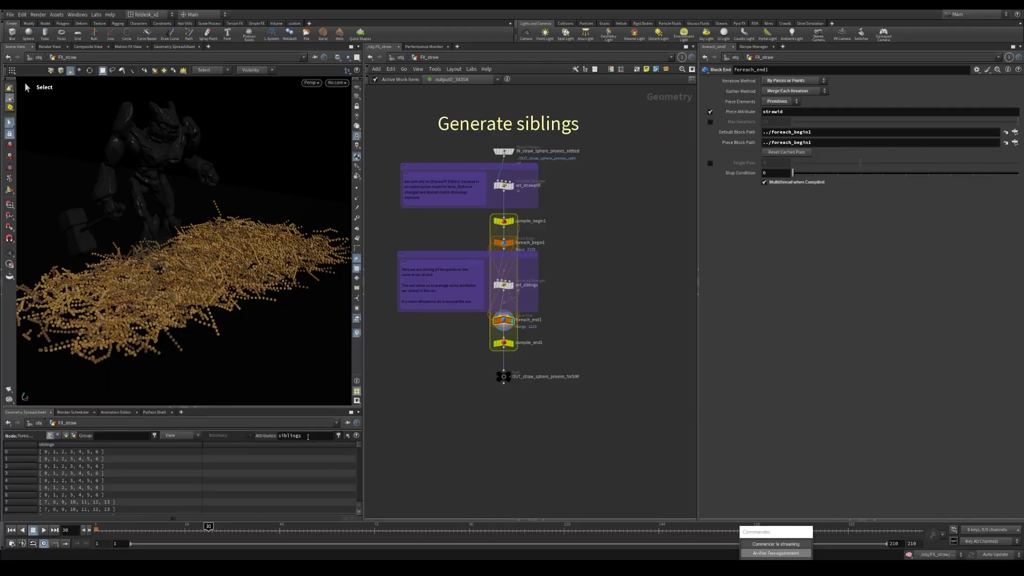
pyautogui.press('space')
pyautogui.moveTo(176, 275); pyautogui.dragTo(216, 285)
pyautogui.moveTo(245, 264); pyautogui.dragTo(185, 285, button='right')
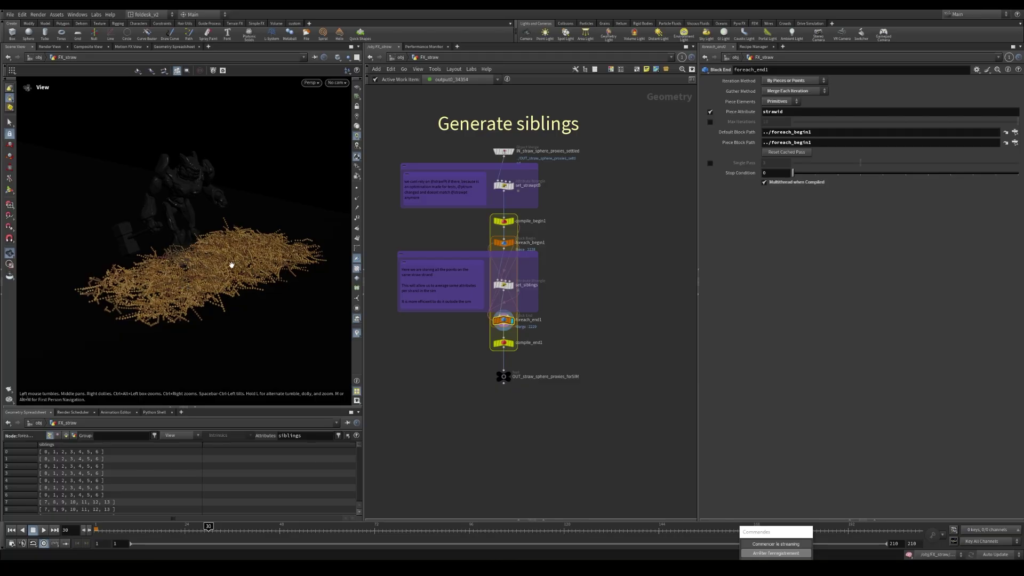
pyautogui.moveTo(232, 265); pyautogui.dragTo(219, 282)
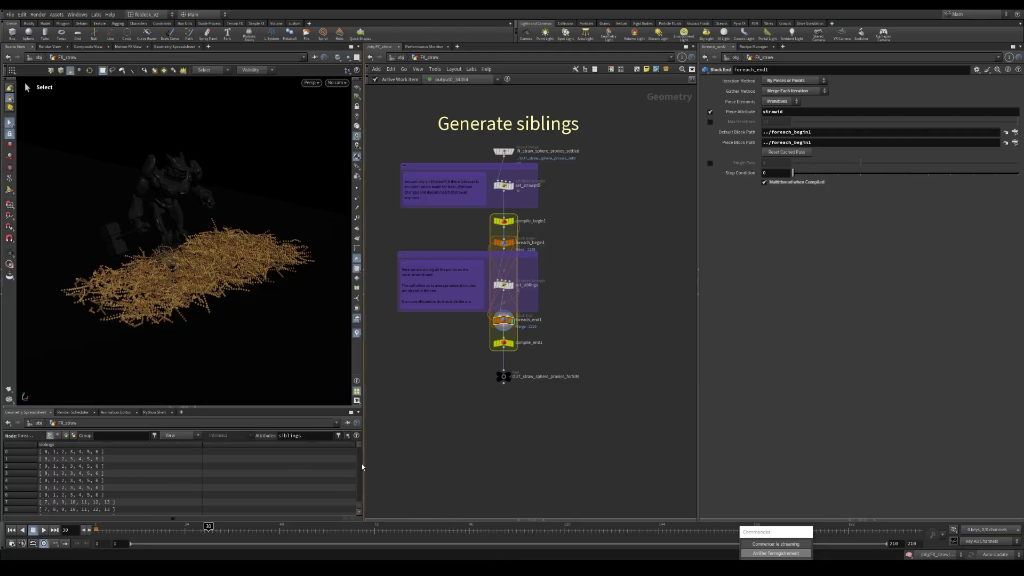
# Widen the siblings column in the Geometry Spreadsheet and browse the arrays stored for the different strands.
pyautogui.moveTo(359, 445); pyautogui.dragTo(360, 449)
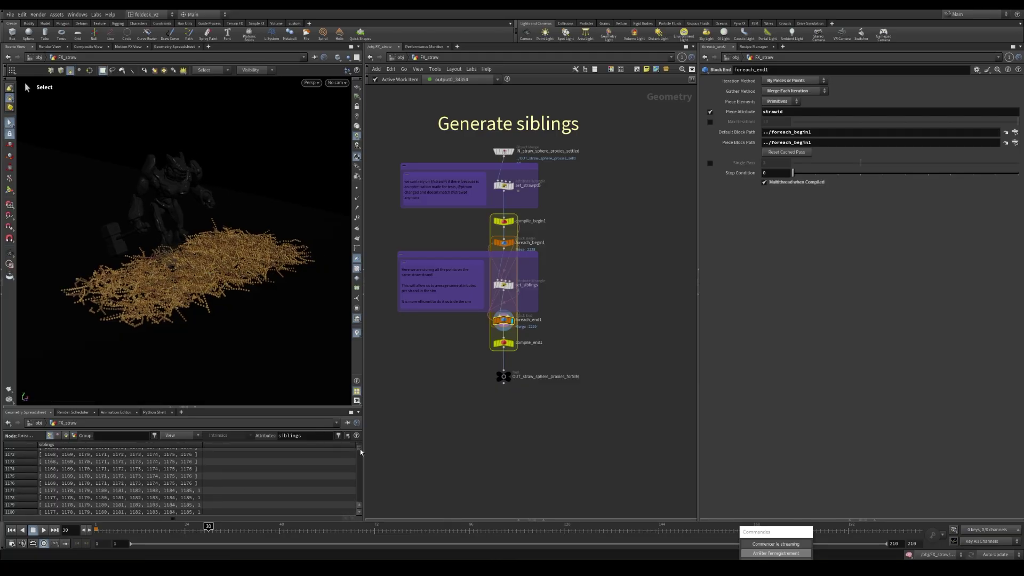
pyautogui.moveTo(201, 445); pyautogui.dragTo(258, 446)
pyautogui.moveTo(357, 446); pyautogui.dragTo(362, 492)
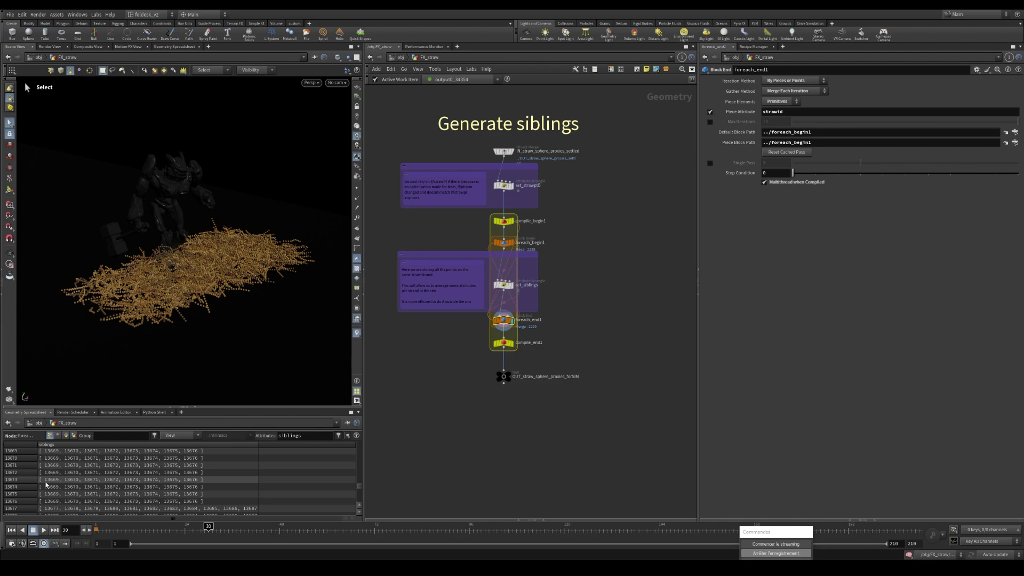
pyautogui.scroll(5, 204, 484)
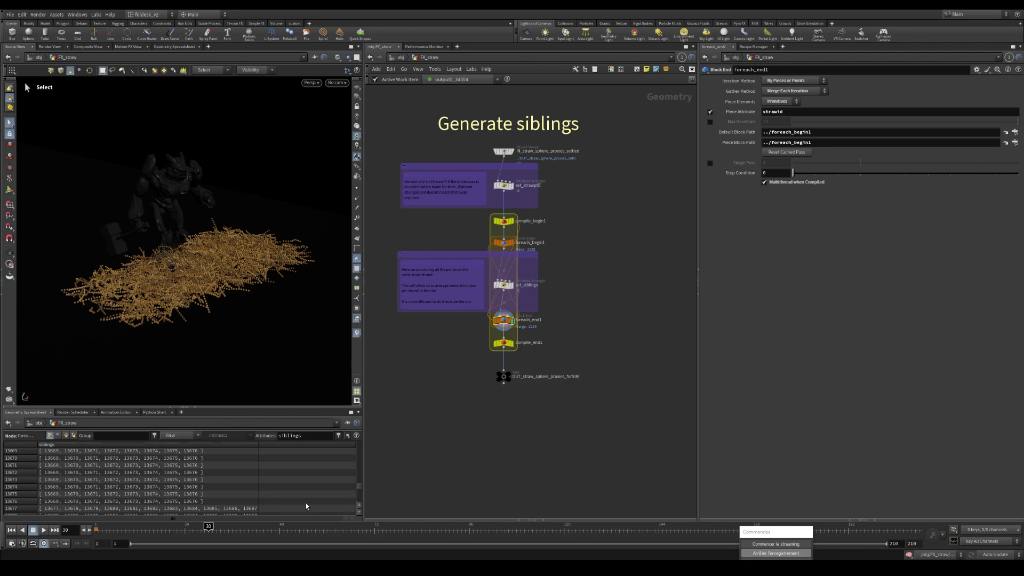
pyautogui.scroll(2, 235, 494)
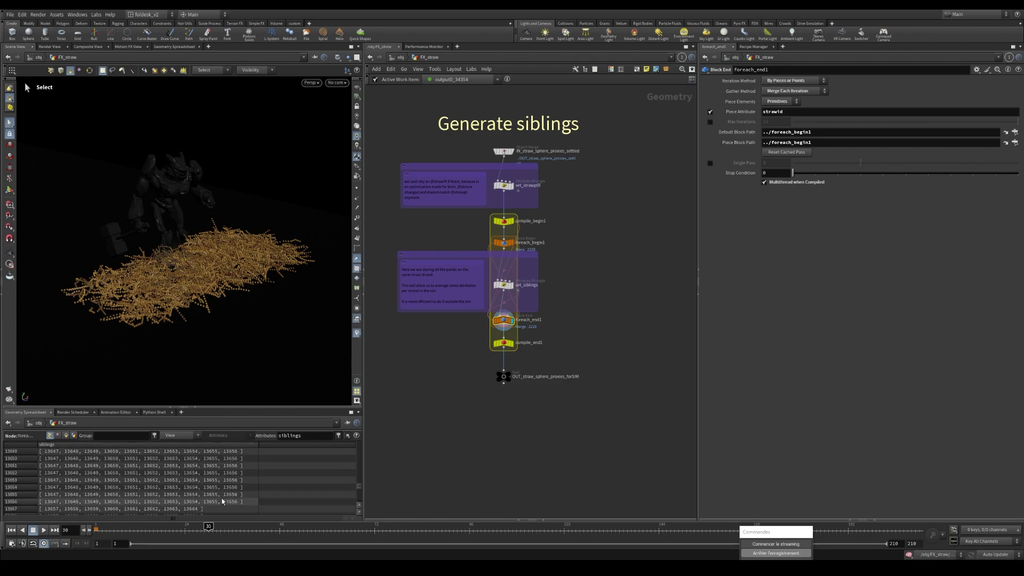
# Go to the Strand body CST branch under CONSTRAINTS and display its object_merge18 input of settled straw curves.
pyautogui.scroll(-4, 552, 373)
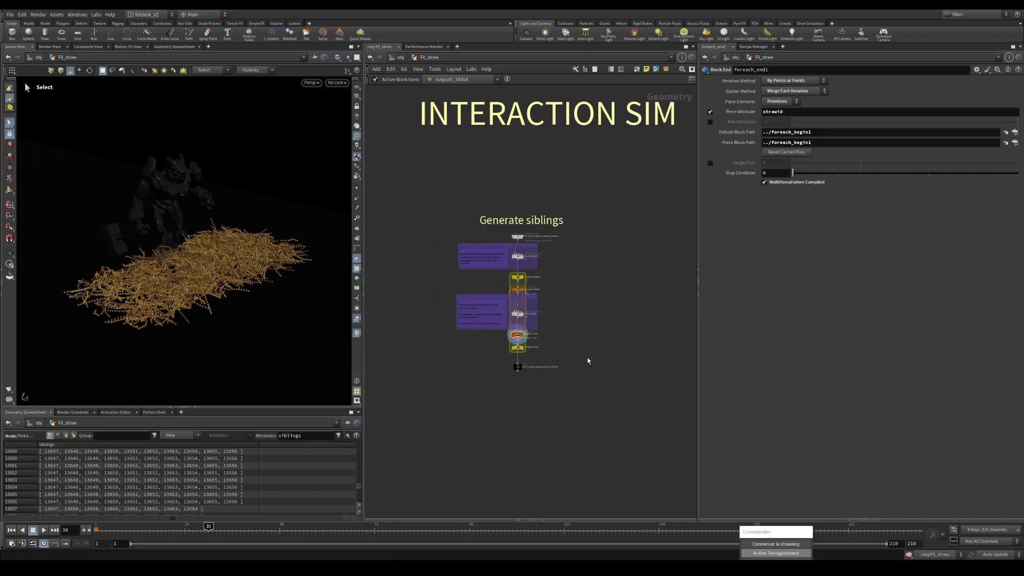
pyautogui.moveTo(685, 339); pyautogui.dragTo(530, 338, button='middle')
pyautogui.scroll(-4, 533, 299)
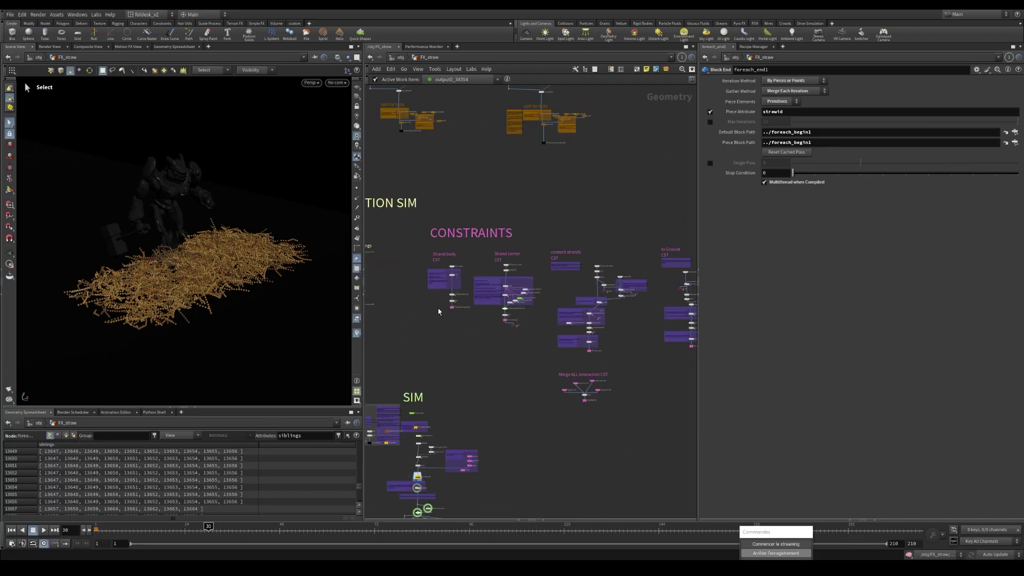
pyautogui.scroll(3, 496, 317)
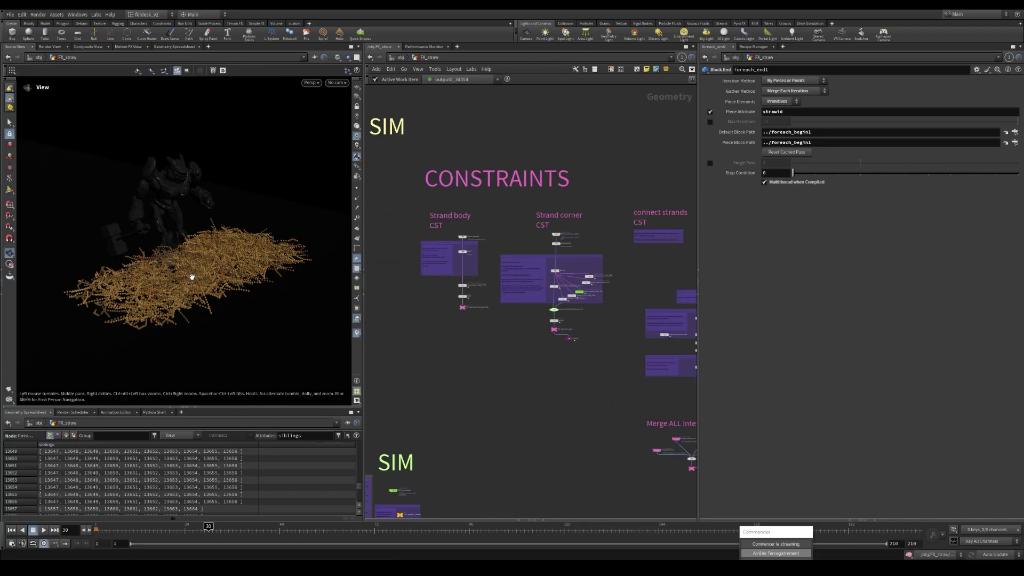
pyautogui.scroll(5, 463, 293)
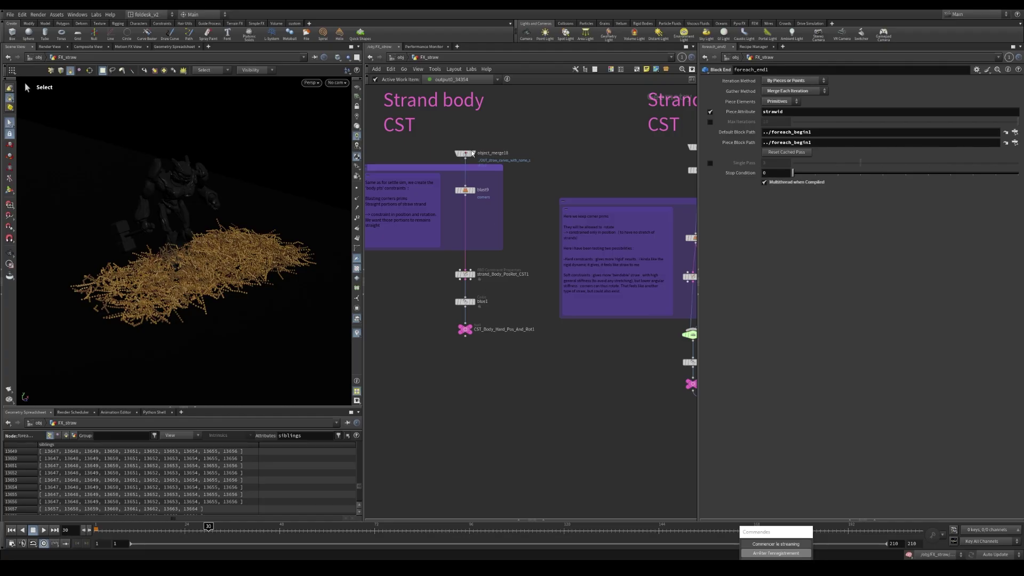
pyautogui.click(465, 154)
pyautogui.keyDown('alt'); pyautogui.moveTo(230, 265); pyautogui.dragTo(237, 272); pyautogui.keyUp('alt')
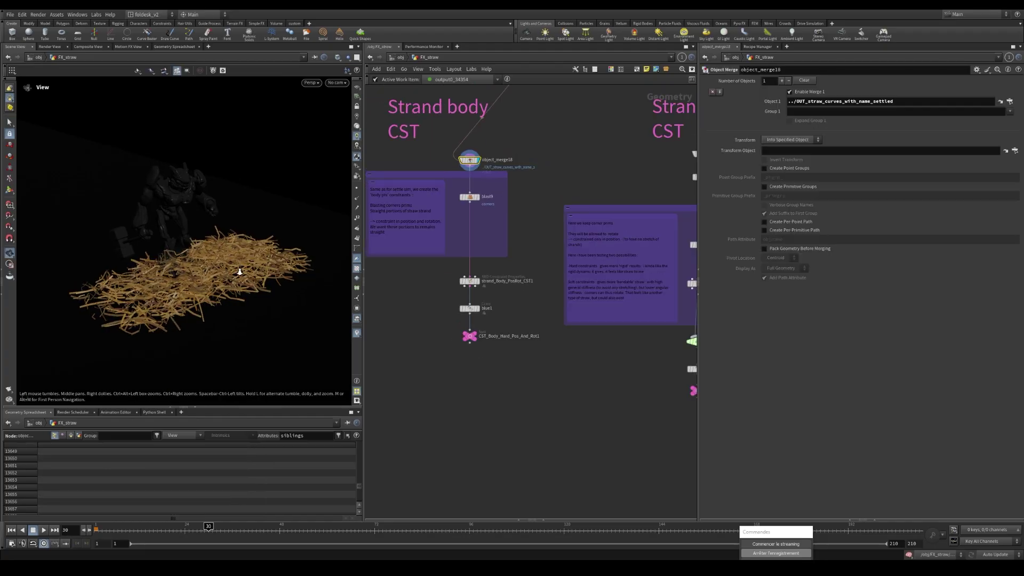
pyautogui.scroll(3, 237, 272)
pyautogui.scroll(1, 476, 197)
# Display the blast9 node that removes the corners group and inspect the remaining strand pieces.
pyautogui.click(478, 197)
pyautogui.keyDown('alt'); pyautogui.moveTo(203, 318); pyautogui.dragTo(184, 321); pyautogui.keyUp('alt')
pyautogui.scroll(1, 184, 321)
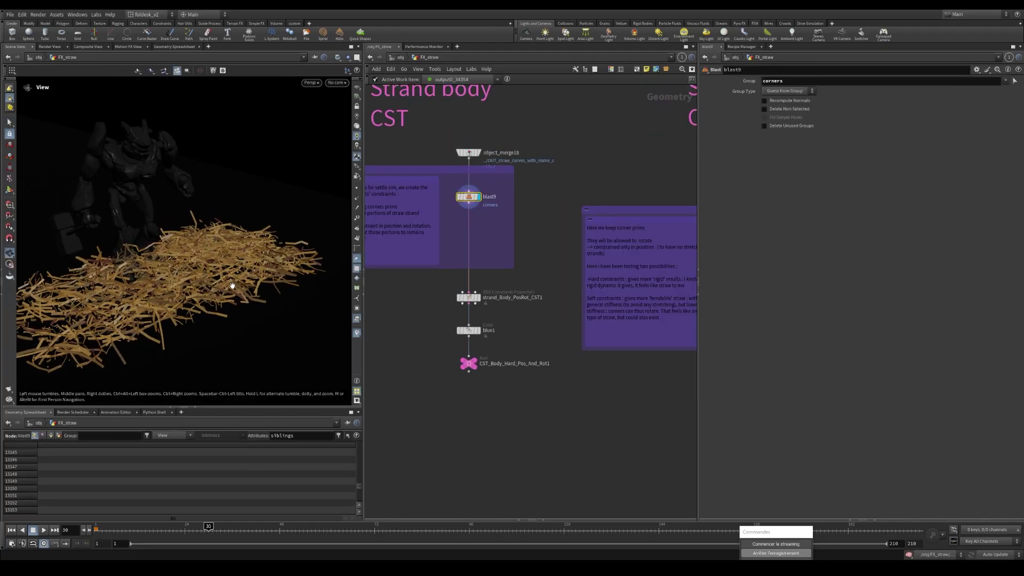
pyautogui.scroll(-3, 459, 247)
pyautogui.moveTo(462, 248); pyautogui.dragTo(485, 238, button='middle')
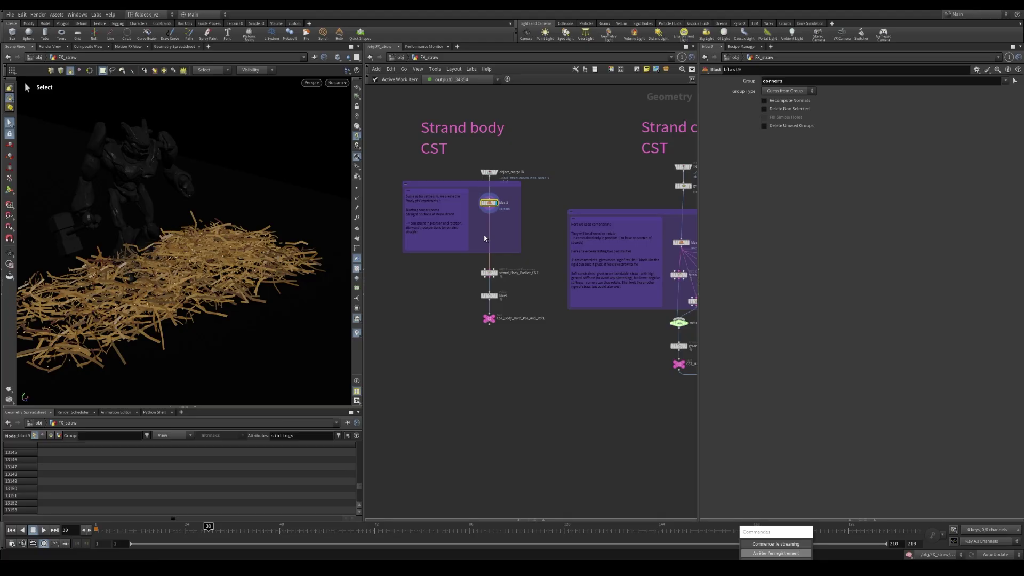
# Display strand_Body_PosRot_CST1 and inspect its Body_Hard constraint settings and the resulting constraint lines.
pyautogui.scroll(3, 490, 275)
pyautogui.click(490, 272)
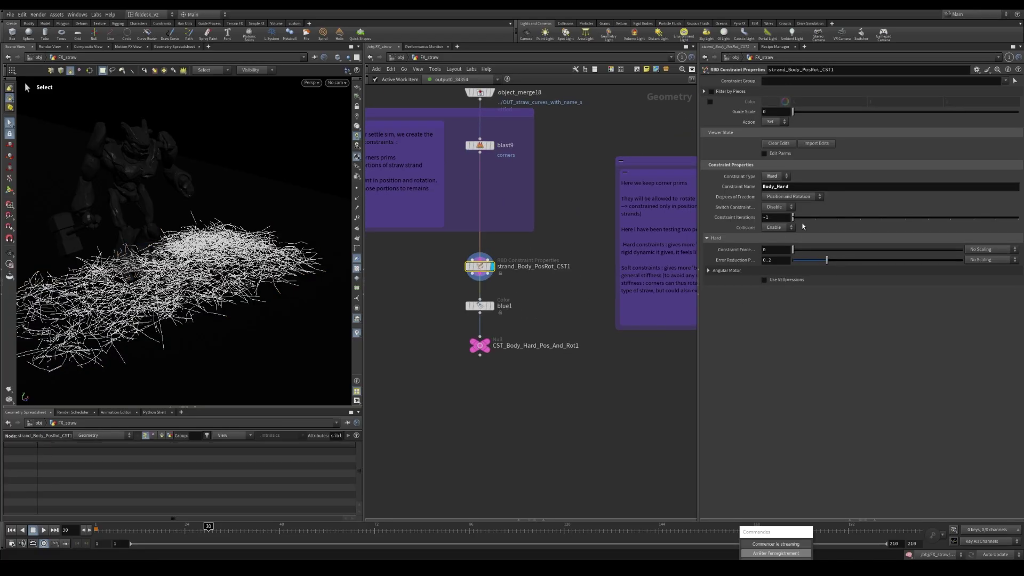
pyautogui.press('Escape')
pyautogui.moveTo(119, 343)
pyautogui.mouseDown()
pyautogui.moveTo(110, 336)
pyautogui.moveTo(137, 331)
pyautogui.moveTo(110, 327)
pyautogui.moveTo(133, 329)
pyautogui.mouseUp()
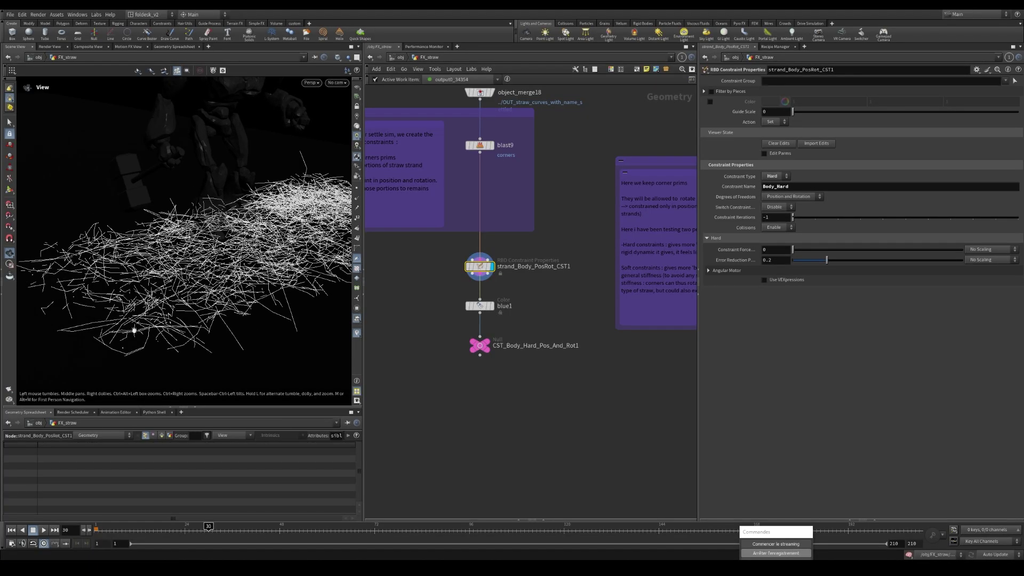
# Go to the Strand corner CST branch and display the groupexpand2 node that builds the corners_extend group.
pyautogui.scroll(-5, 515, 327)
pyautogui.moveTo(608, 347); pyautogui.dragTo(495, 348, button='middle')
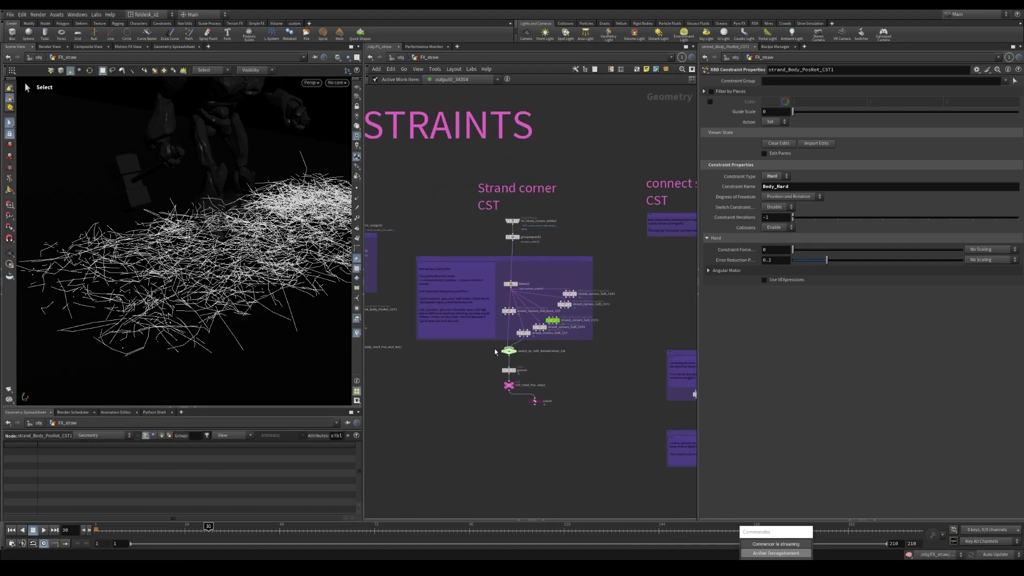
pyautogui.scroll(3, 529, 181)
pyautogui.scroll(2, 551, 237)
pyautogui.click(495, 237)
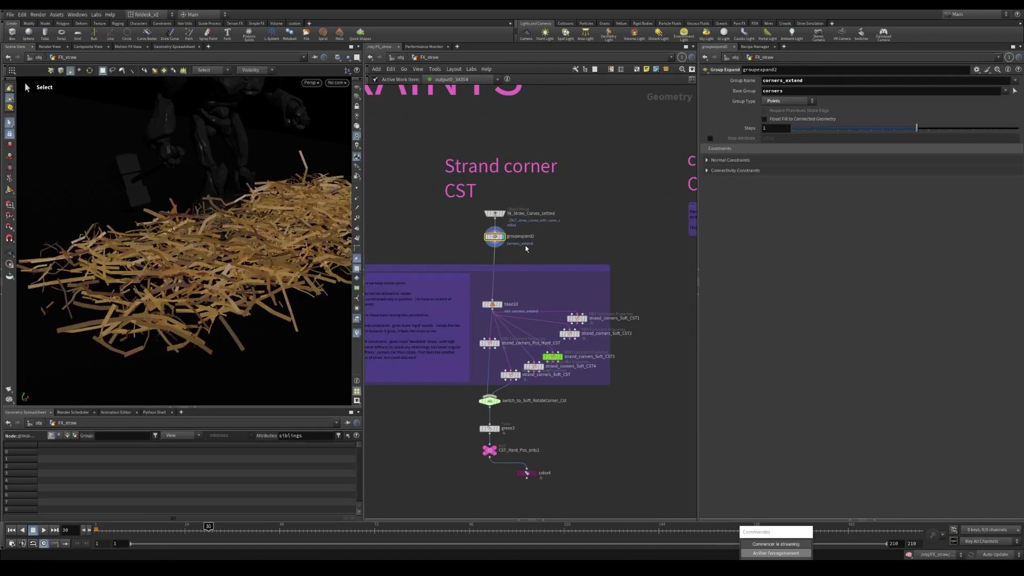
pyautogui.scroll(-2, 465, 301)
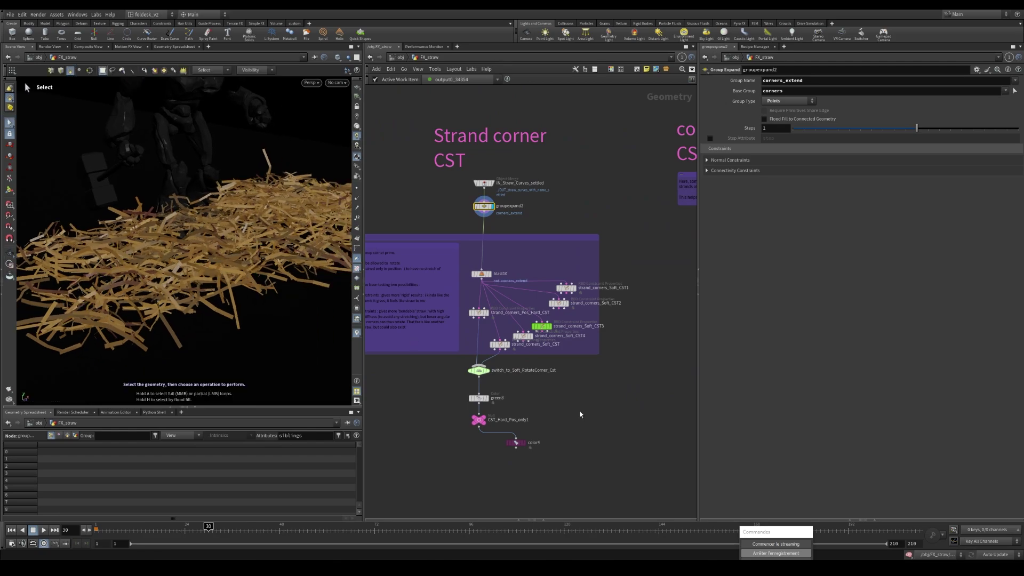
# Delete the four extra soft corner constraint nodes, strand_corners_Soft_CST1 through strand_corners_Soft_CST4, from the Strand corner CST branch.
pyautogui.scroll(-1, 555, 309)
pyautogui.scroll(2, 555, 309)
pyautogui.moveTo(555, 245); pyautogui.dragTo(483, 317)
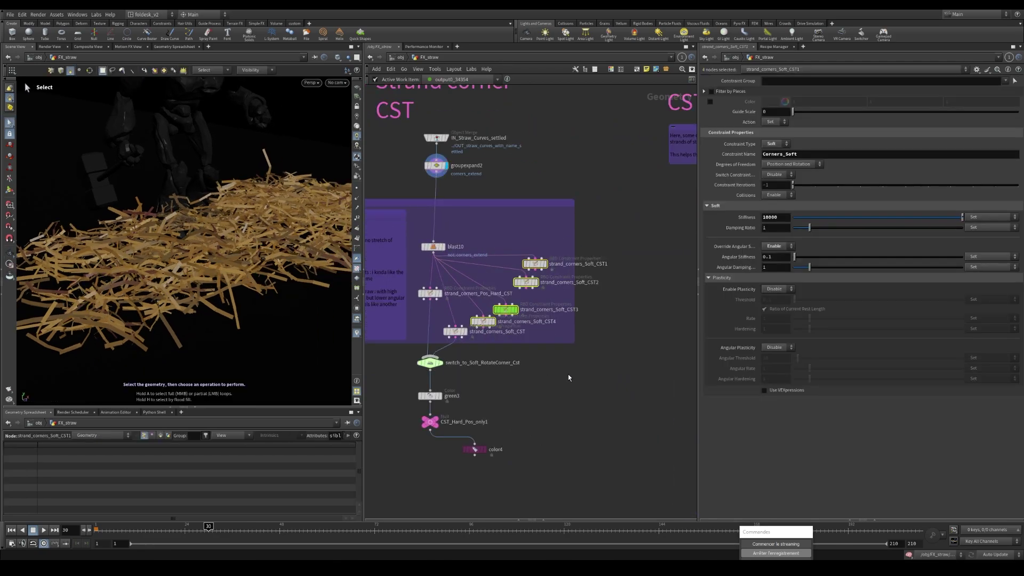
pyautogui.press('Delete')
pyautogui.scroll(-1, 513, 357)
pyautogui.moveTo(511, 372); pyautogui.dragTo(581, 339, button='middle')
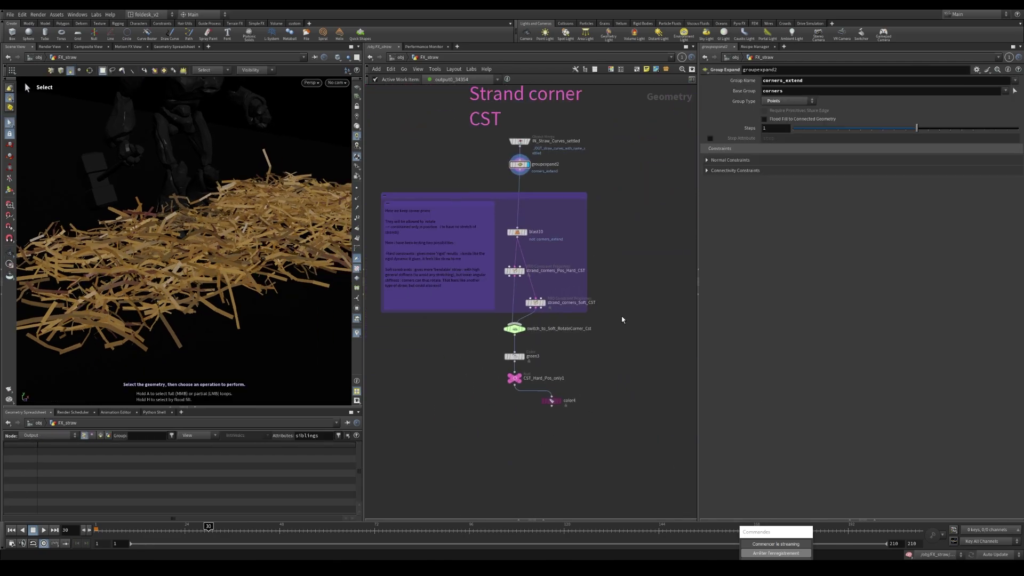
# Display blast10, which keeps only the corners_extend group, then view the settings of strand_corners_Pos_Hard_CST.
pyautogui.scroll(1, 518, 233)
pyautogui.click(518, 234)
pyautogui.scroll(1, 518, 234)
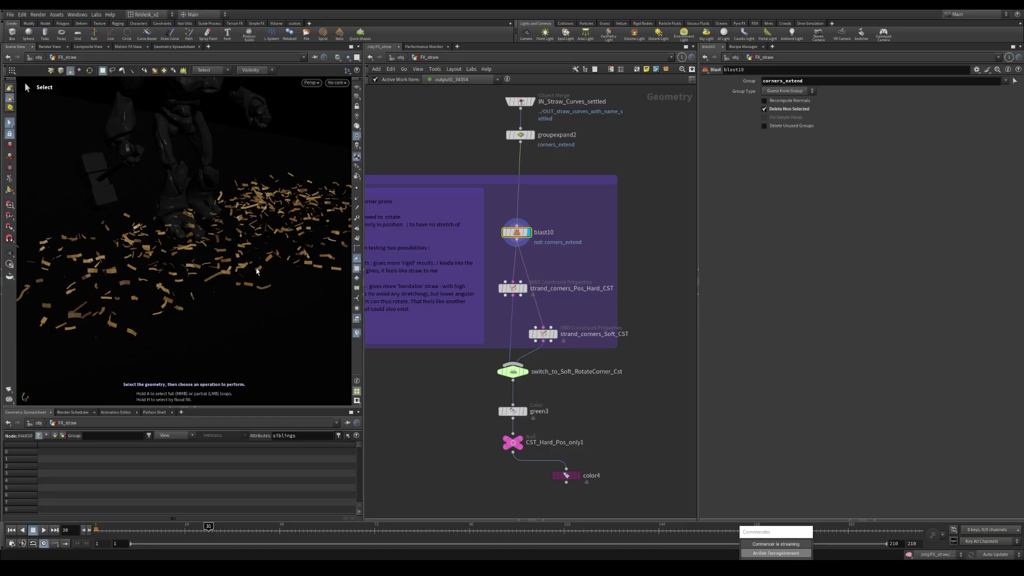
pyautogui.keyDown('alt'); pyautogui.moveTo(247, 265); pyautogui.dragTo(215, 267, button='right'); pyautogui.keyUp('alt')
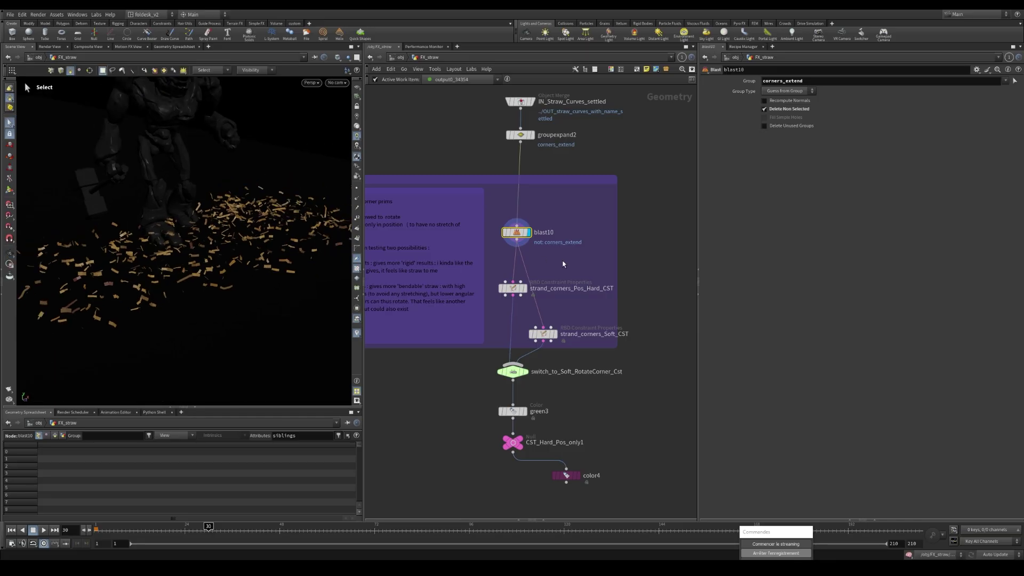
pyautogui.scroll(1, 527, 298)
pyautogui.click(513, 288)
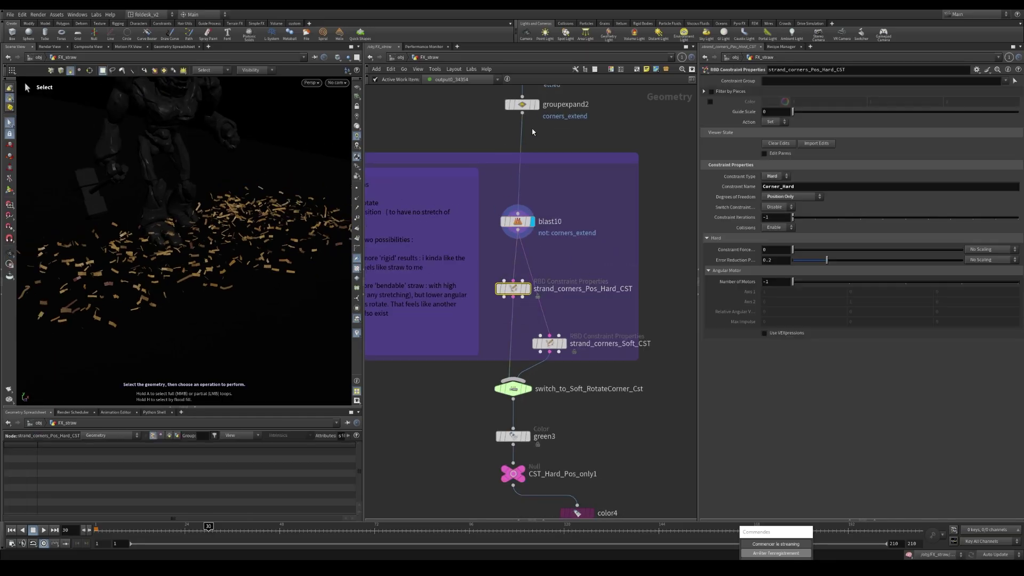
# Bypass groupexpand2 temporarily to compare the blast10 result without the expanded corners, and re-enable it.
pyautogui.click(520, 106)
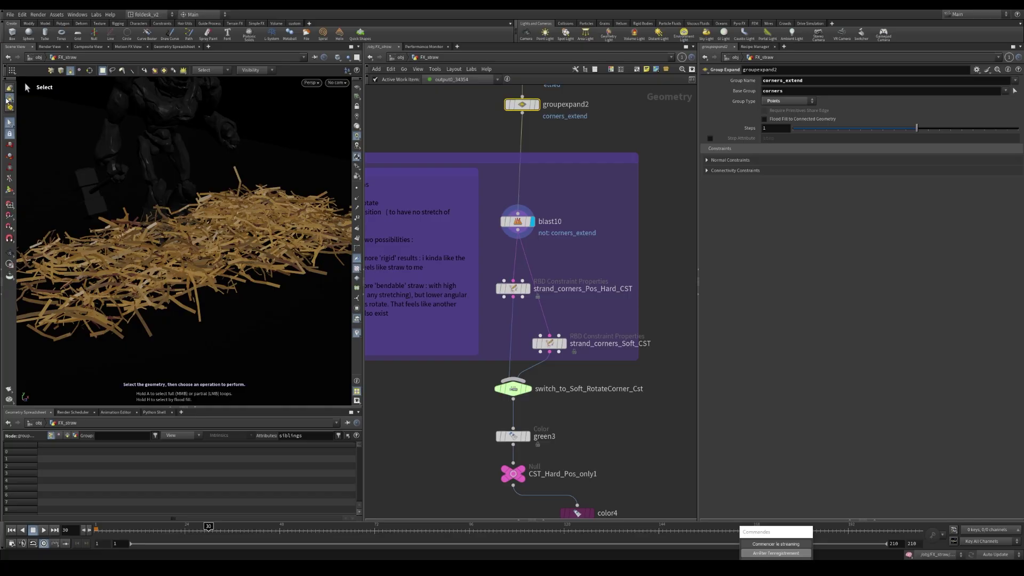
pyautogui.rightClick(9, 99)
pyautogui.click(28, 224)
pyautogui.click(507, 104)
pyautogui.click(517, 221)
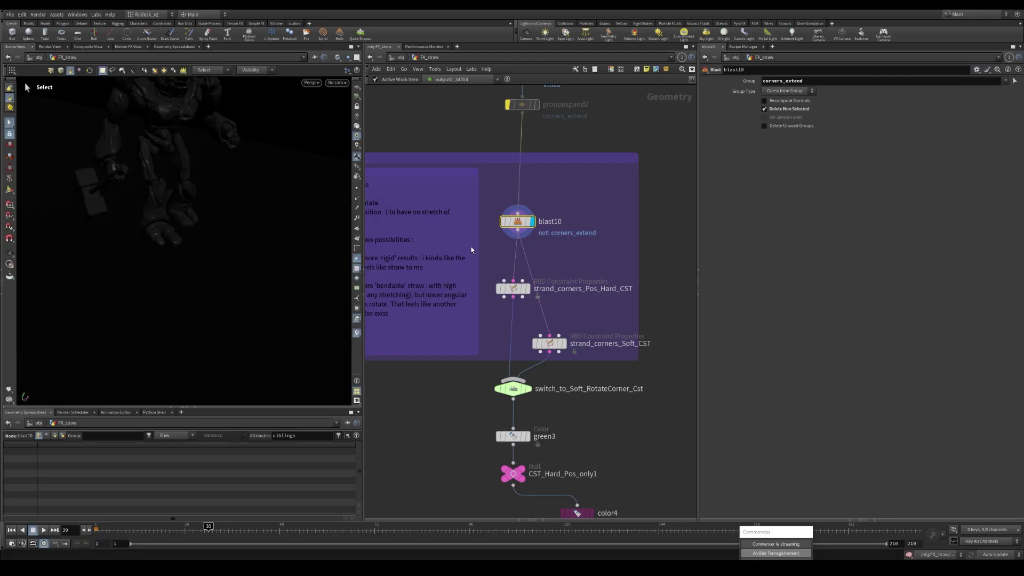
pyautogui.click(522, 105)
# Display strand_corners_Pos_Hard_CST and inspect its constraint lines and the Corner_Hard position-only settings.
pyautogui.scroll(-2, 625, 263)
pyautogui.hscroll(2, 626, 265)
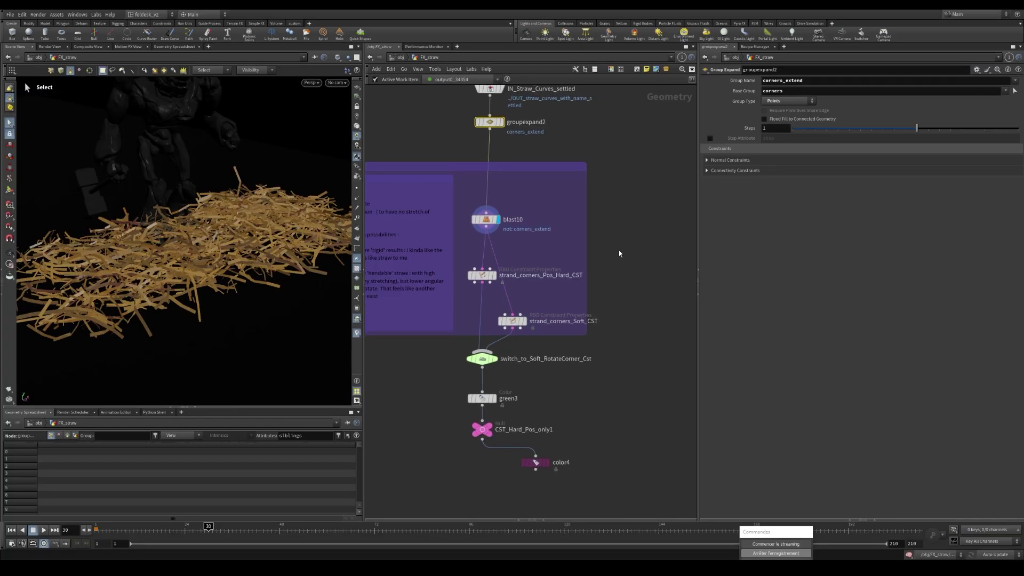
pyautogui.scroll(5, 191, 318)
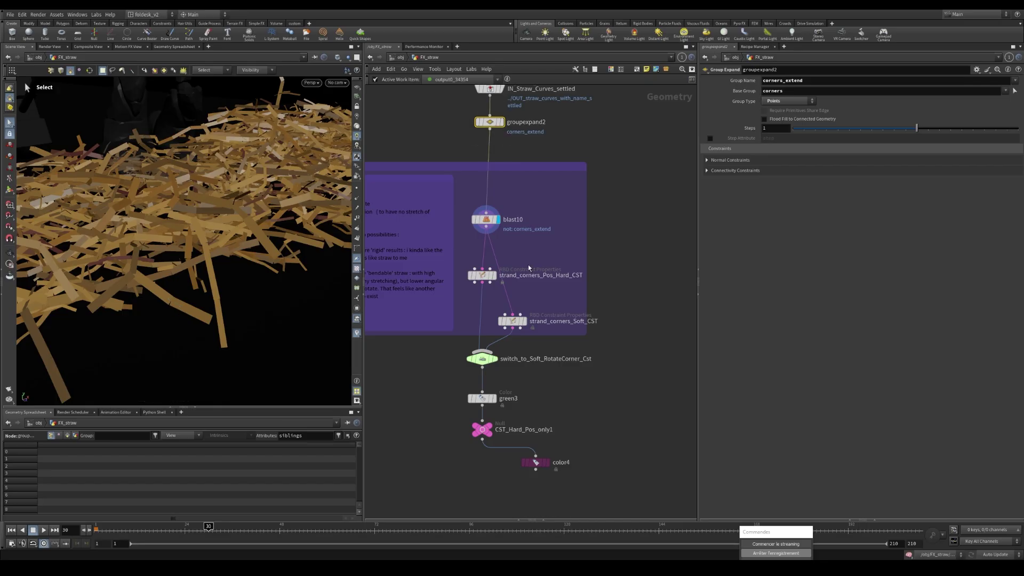
pyautogui.scroll(-2, 598, 273)
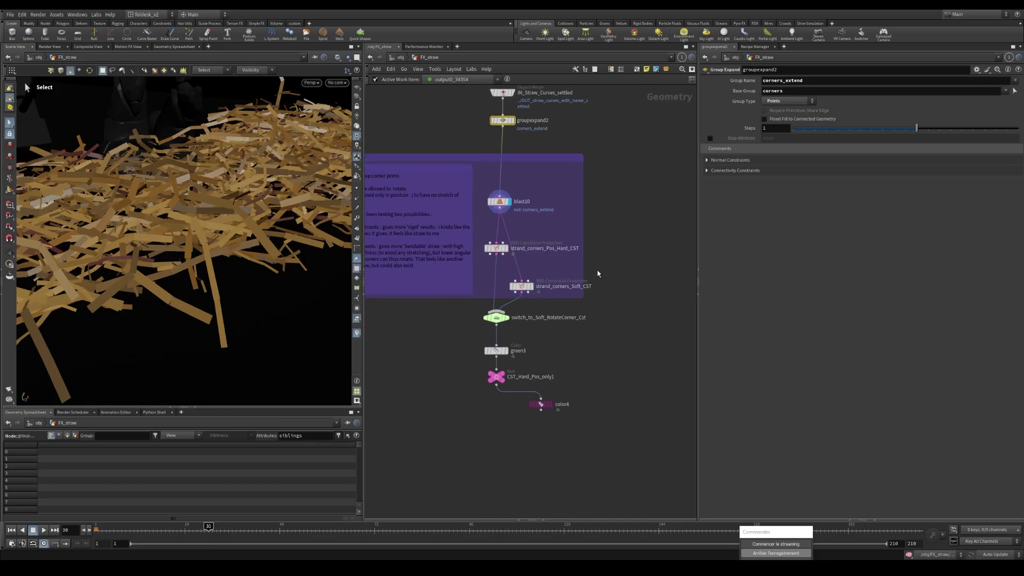
pyautogui.click(488, 248)
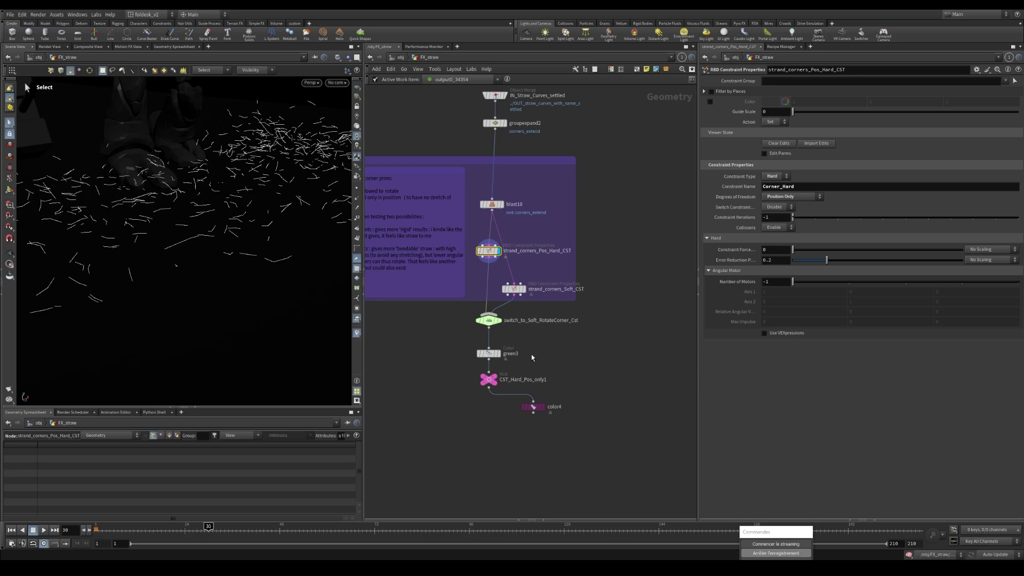
pyautogui.moveTo(217, 256); pyautogui.dragTo(197, 249)
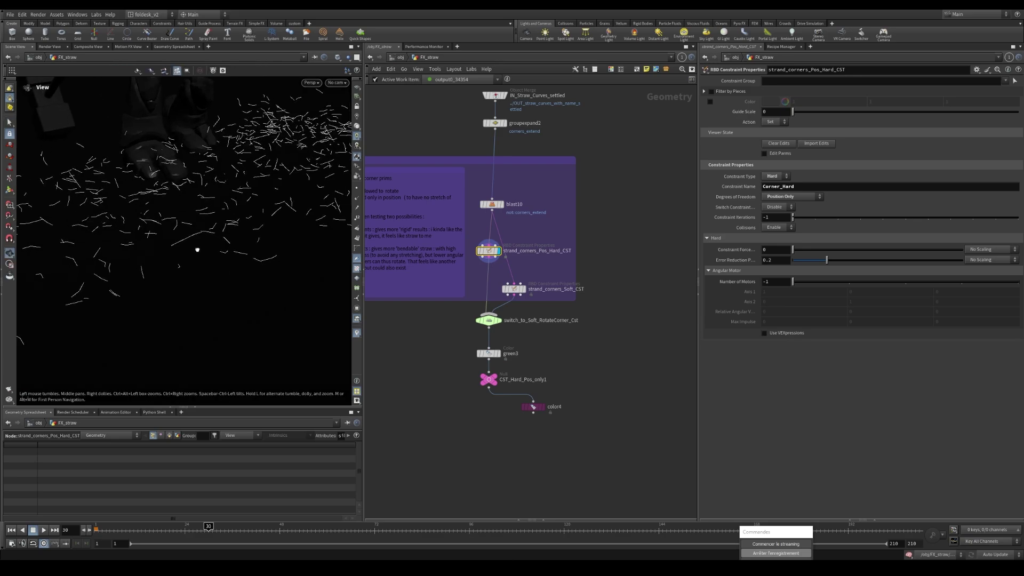
pyautogui.press('s')
pyautogui.scroll(-1, 551, 343)
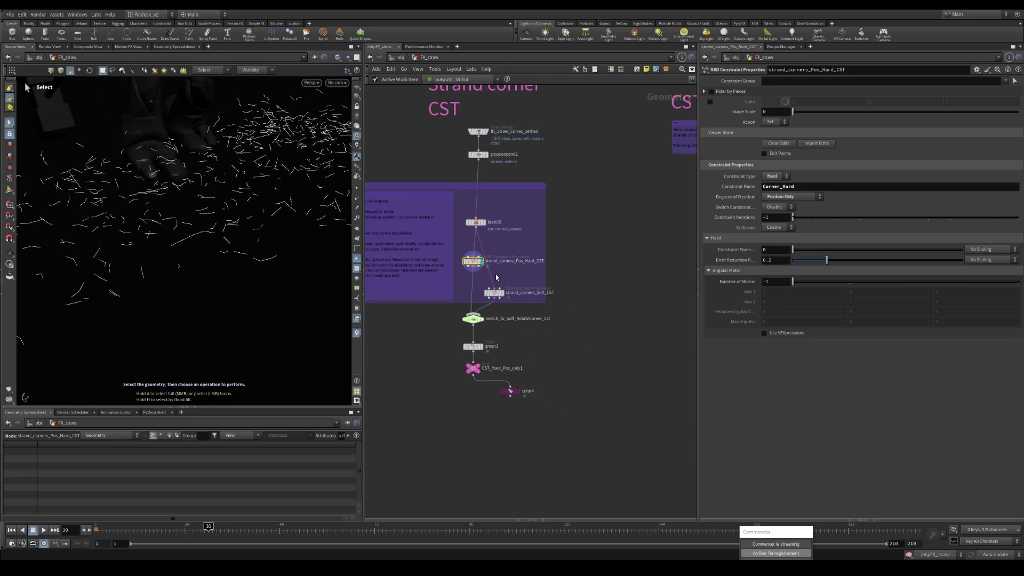
pyautogui.moveTo(231, 224); pyautogui.dragTo(178, 244)
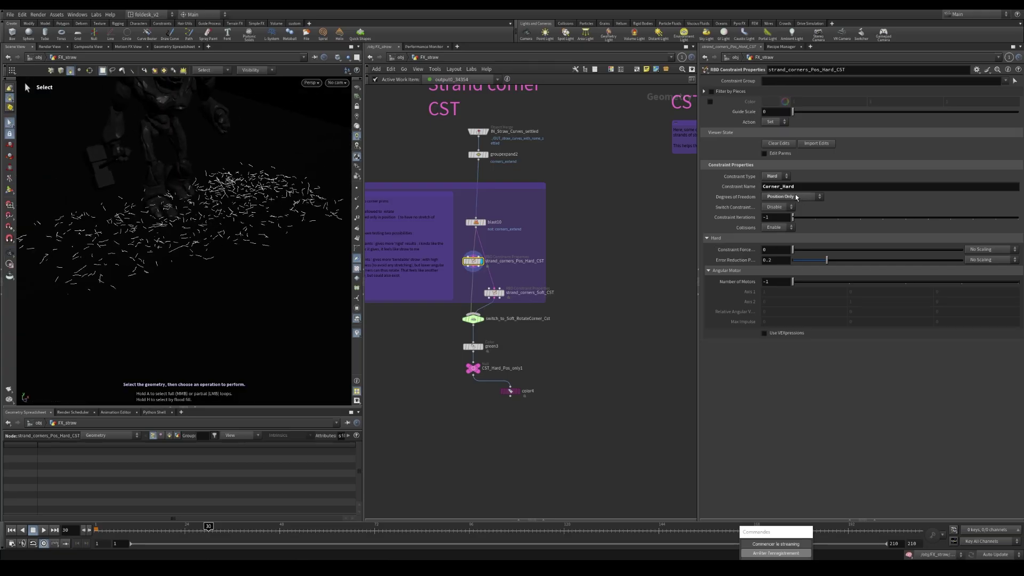
# Open the settings of strand_corners_Soft_CST and examine the constraint iterations and stiffness of Corners_Soft.
pyautogui.scroll(-5, 435, 298)
pyautogui.scroll(-1, 479, 366)
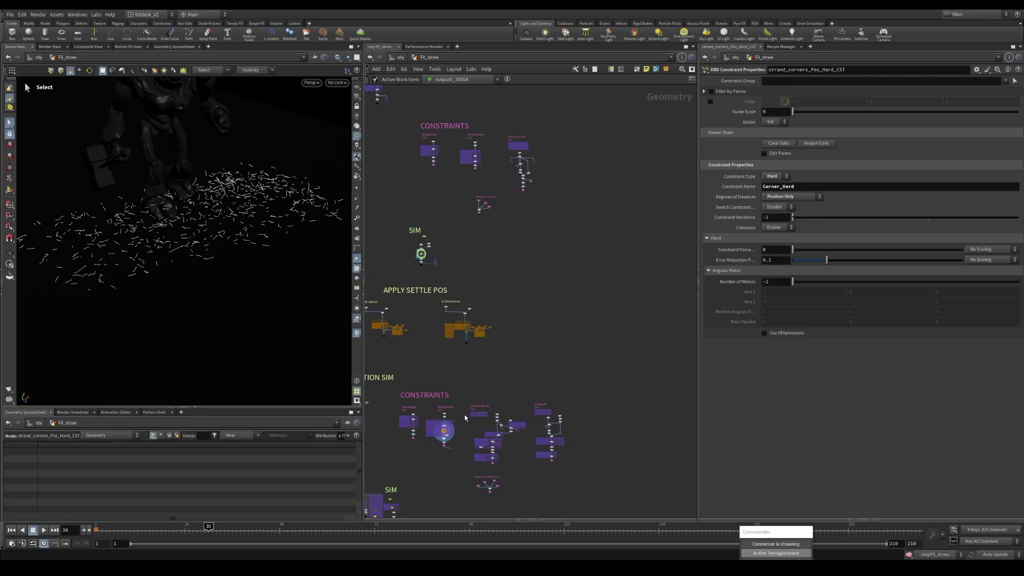
pyautogui.scroll(8, 466, 418)
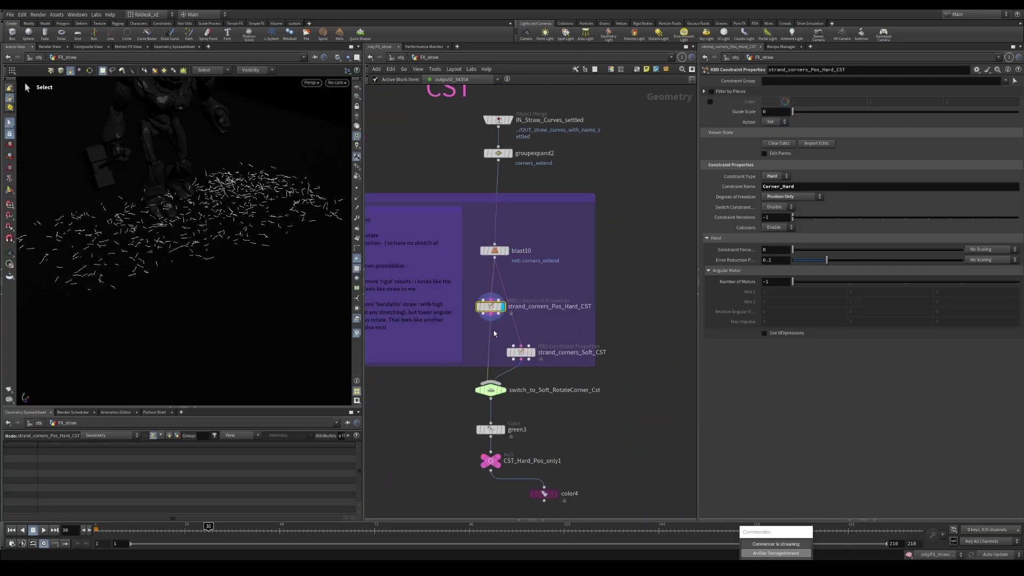
pyautogui.scroll(-2, 549, 370)
pyautogui.scroll(2, 507, 343)
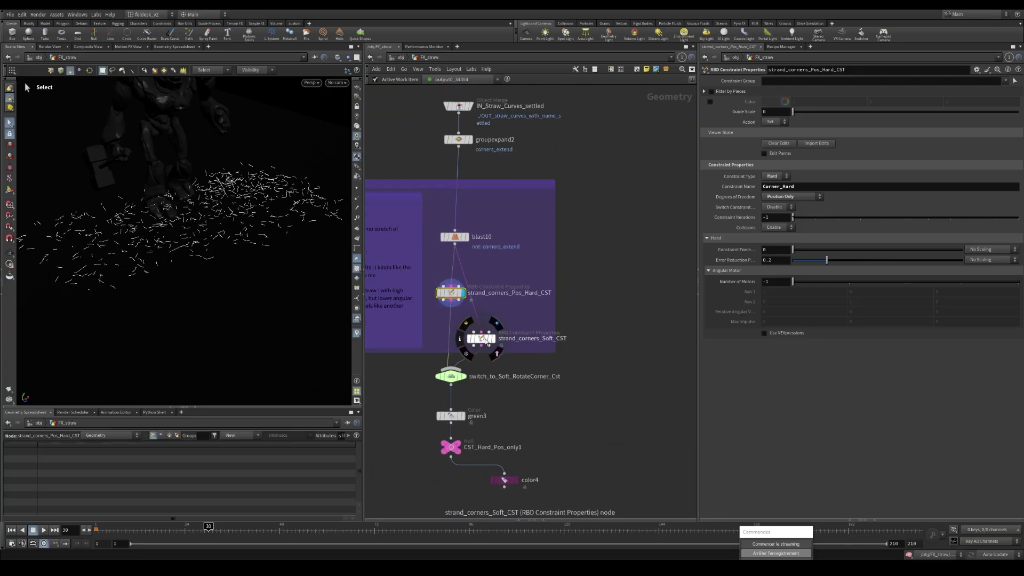
pyautogui.click(481, 338)
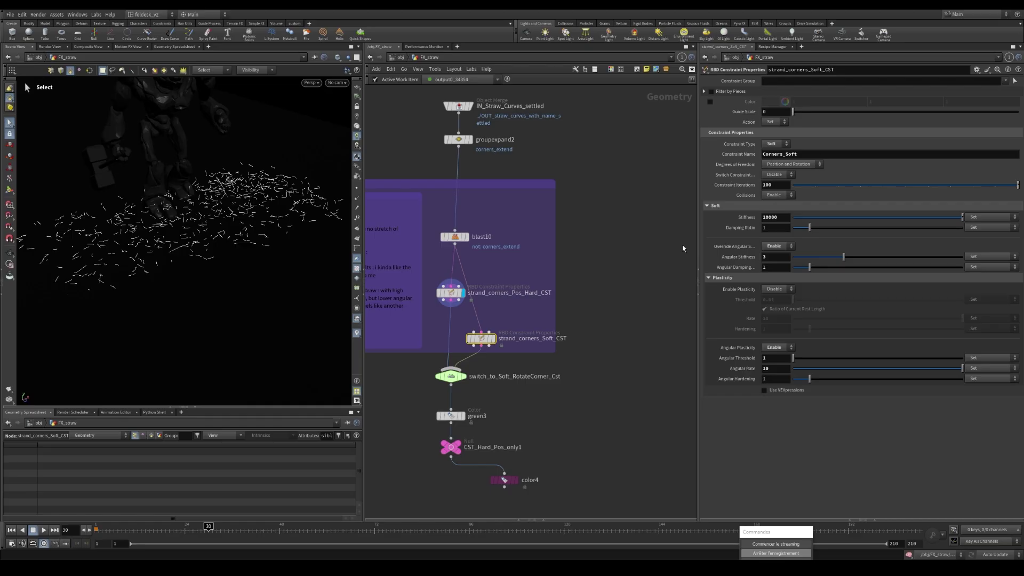
pyautogui.scroll(-1, 573, 328)
pyautogui.scroll(2, 496, 349)
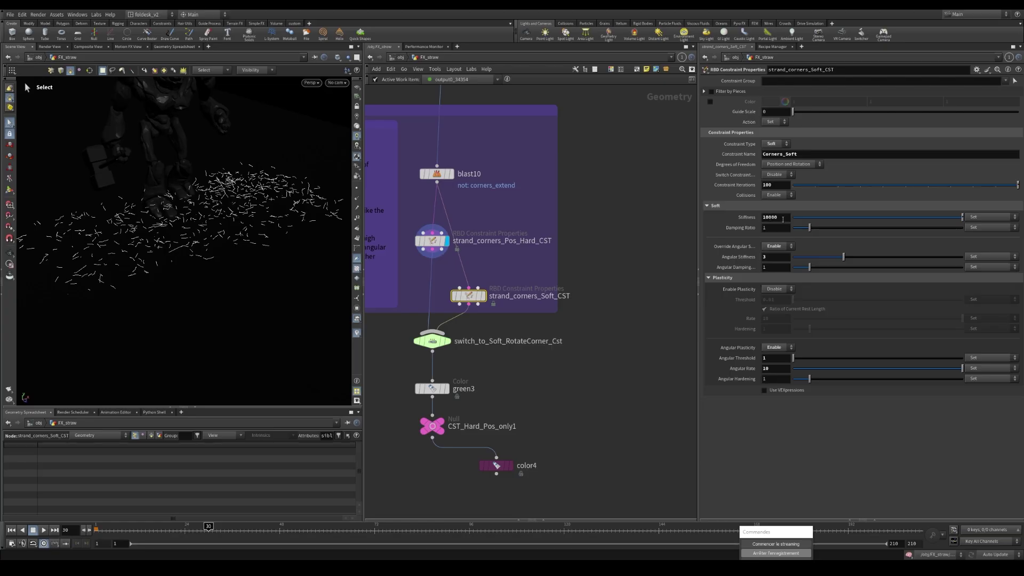
pyautogui.moveTo(783, 219); pyautogui.dragTo(750, 219)
pyautogui.click(601, 291)
pyautogui.scroll(-1, 628, 338)
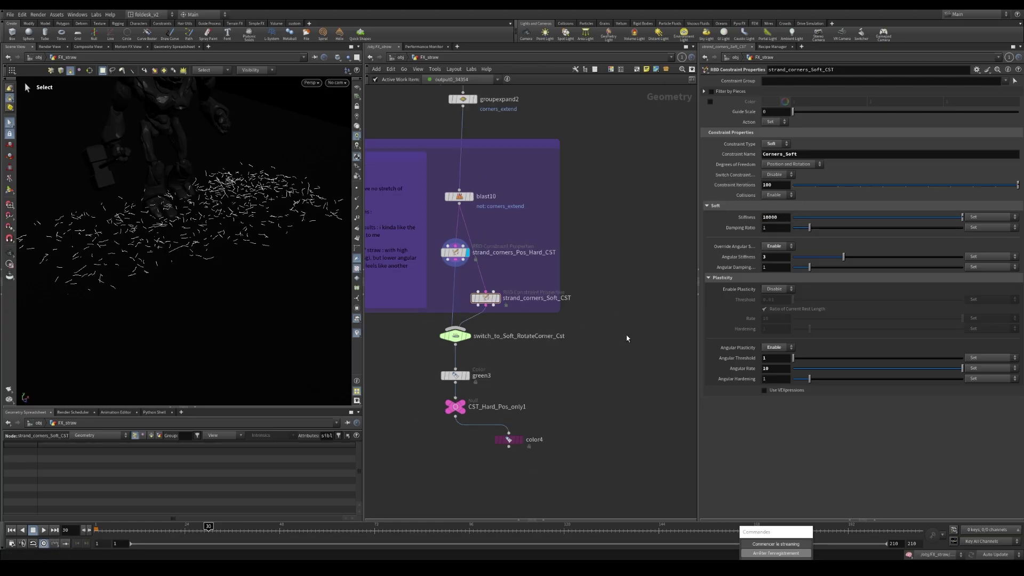
pyautogui.moveTo(628, 338); pyautogui.dragTo(635, 302, button='middle')
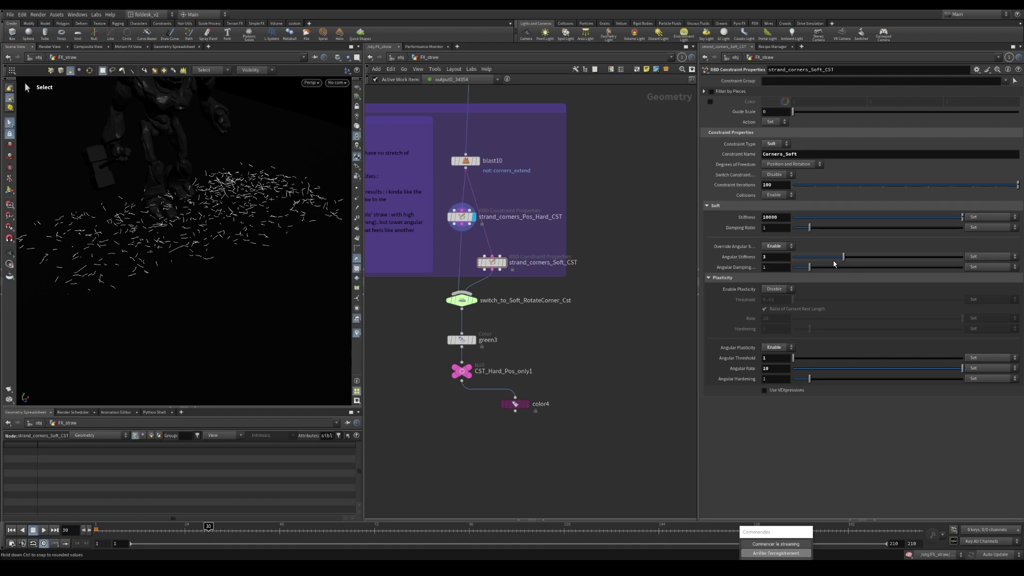
# Examine the angular stiffness and the angular plasticity threshold, rate and hardening of strand_corners_Soft_CST.
pyautogui.click(772, 257)
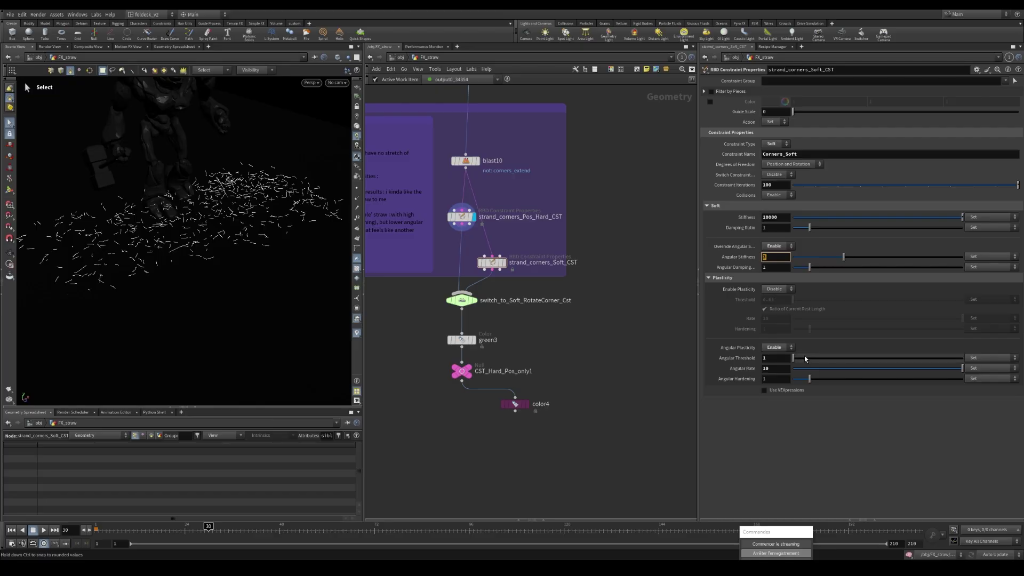
pyautogui.scroll(-1, 612, 361)
pyautogui.moveTo(612, 361); pyautogui.dragTo(574, 344, button='middle')
pyautogui.scroll(1, 516, 355)
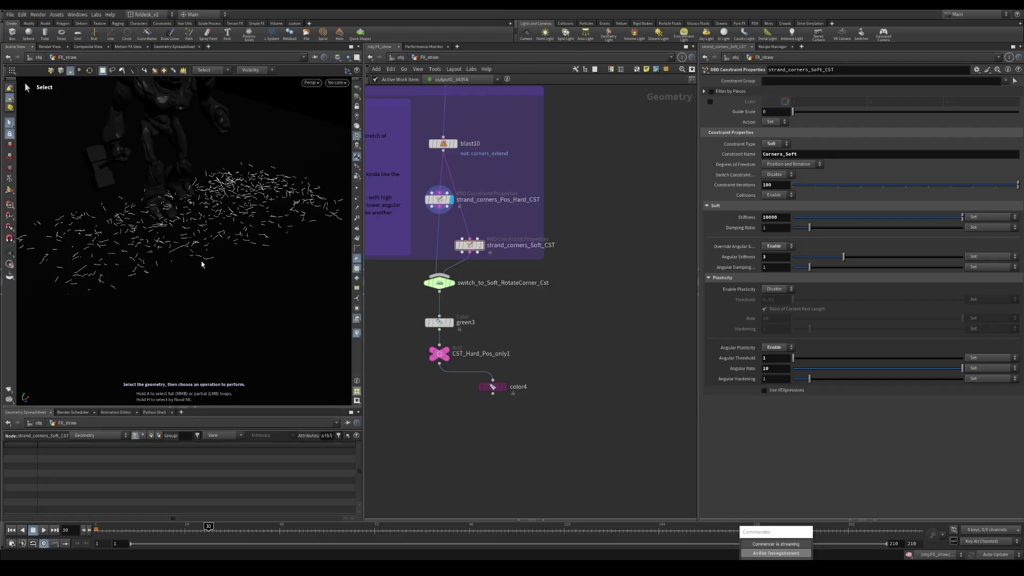
pyautogui.press('Escape')
pyautogui.moveTo(181, 239)
pyautogui.mouseDown()
pyautogui.moveTo(160, 238)
pyautogui.moveTo(188, 227)
pyautogui.moveTo(171, 235)
pyautogui.mouseUp()
pyautogui.press('s')
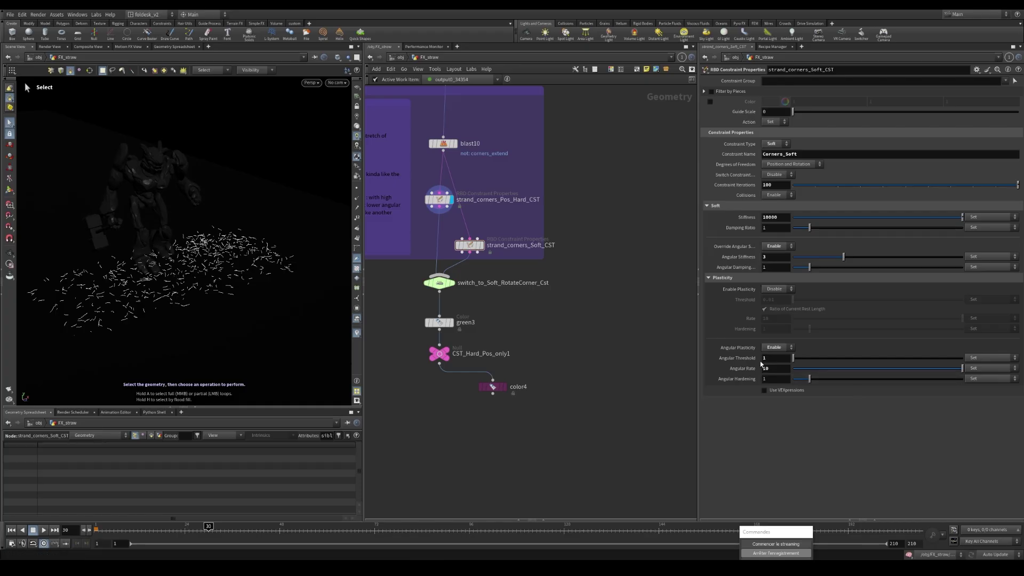
pyautogui.moveTo(768, 359); pyautogui.dragTo(746, 367)
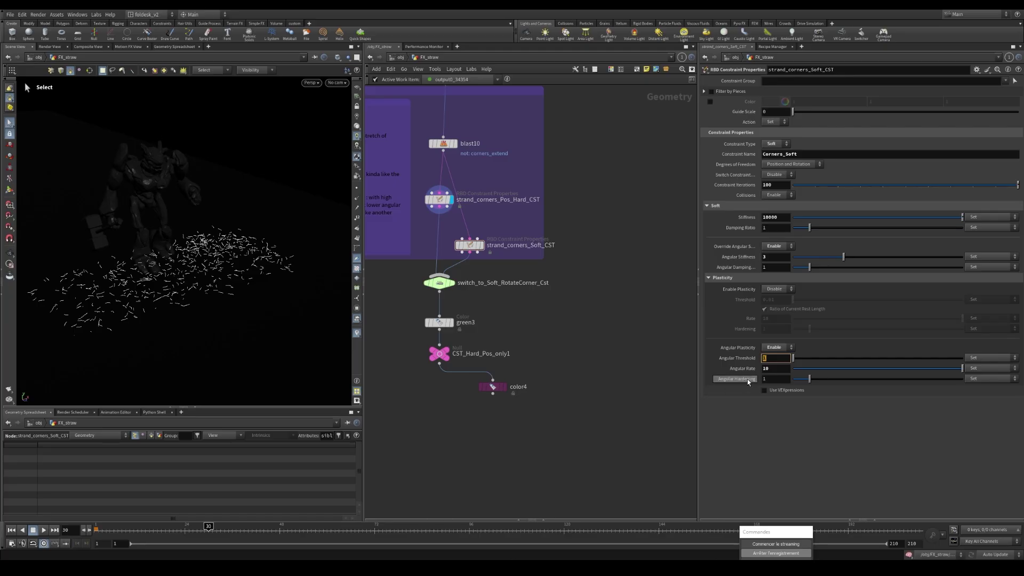
pyautogui.press('Tab')
pyautogui.press('Tab')
pyautogui.click(742, 396)
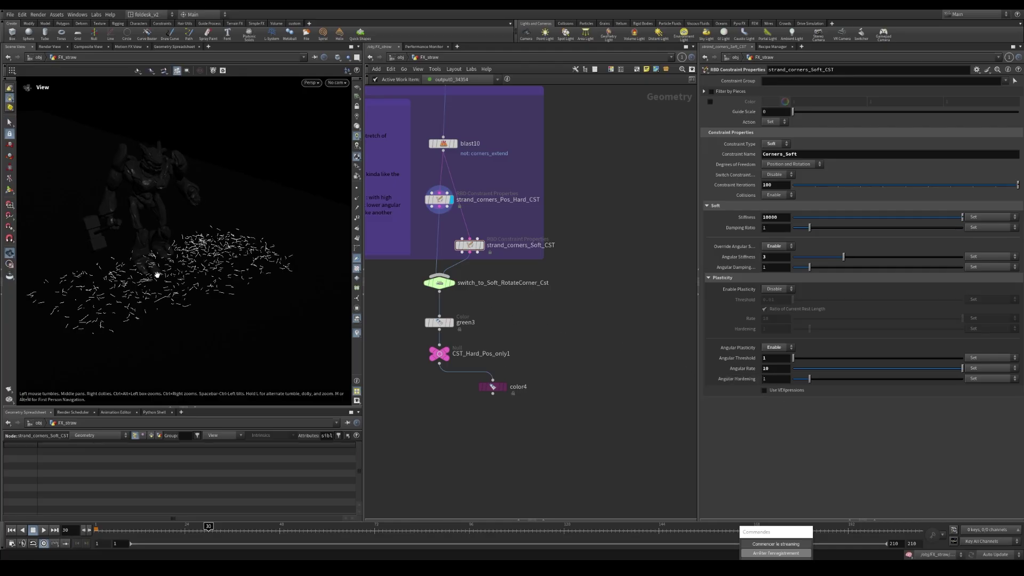
# Check the selected input of switch_to_Soft_RotateCorner_Cst, then display the color4 node to view the corner constraints.
pyautogui.scroll(-3, 526, 297)
pyautogui.click(480, 267)
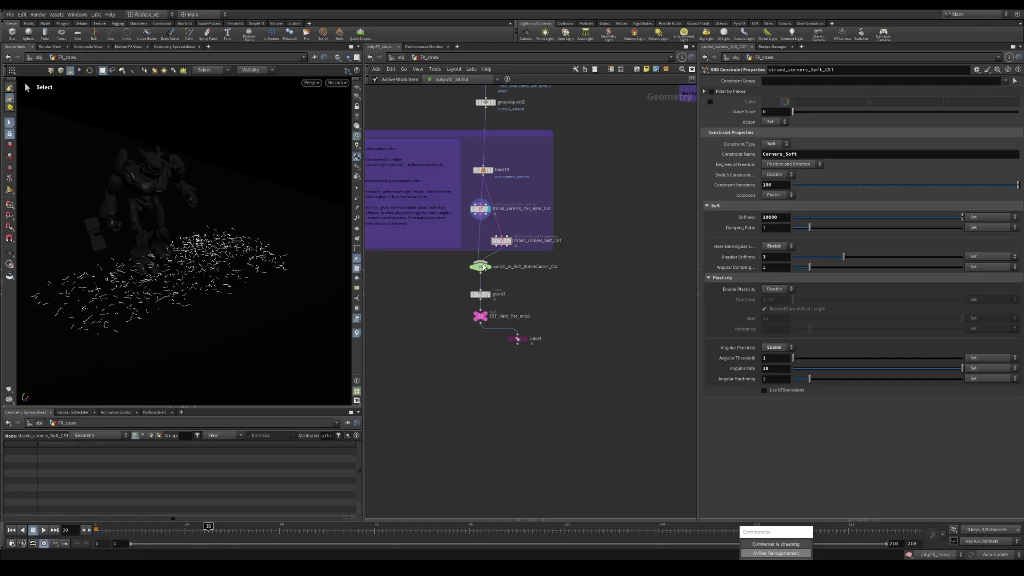
pyautogui.scroll(2, 480, 266)
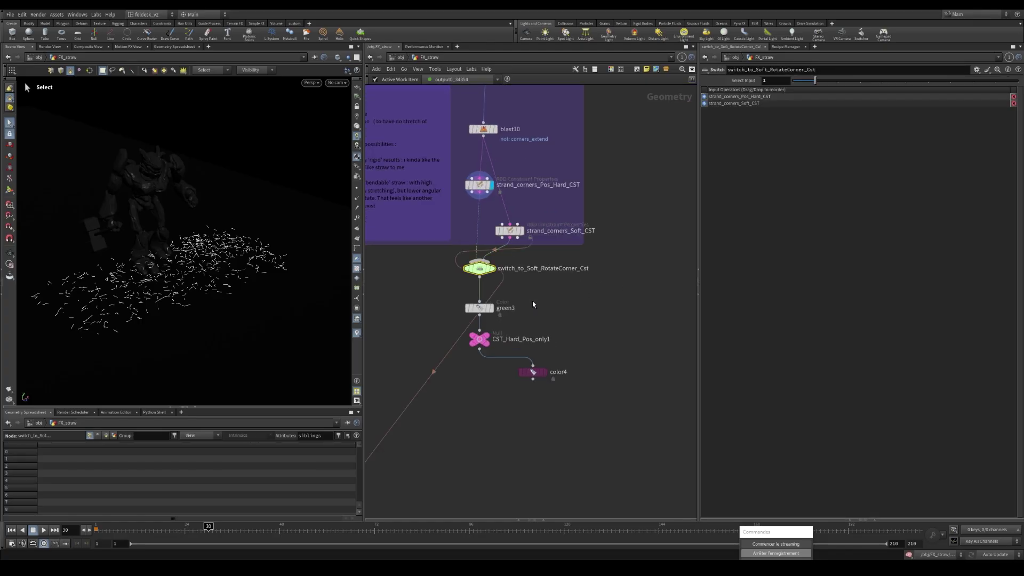
pyautogui.scroll(-2, 332, 311)
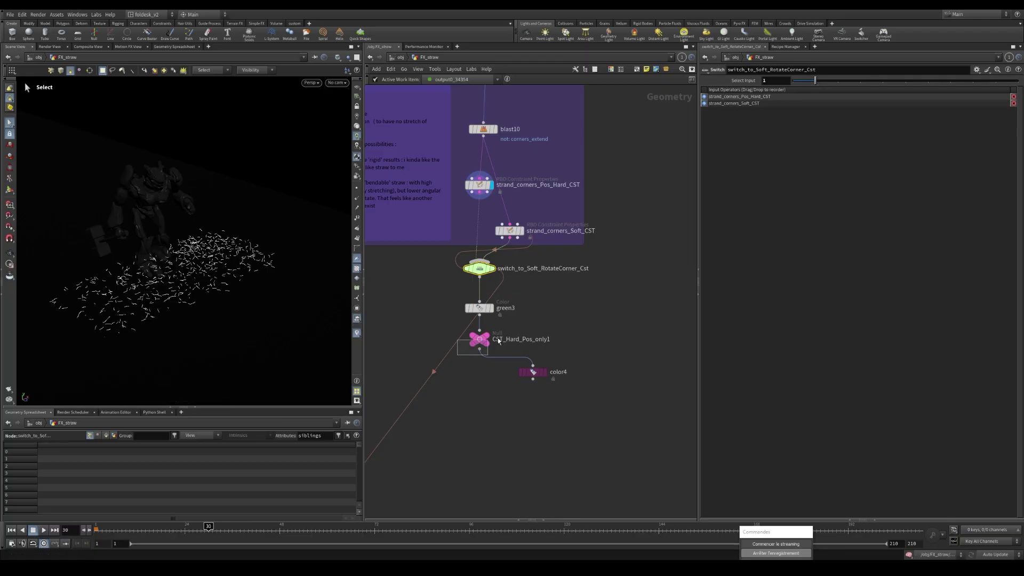
pyautogui.click(479, 339)
pyautogui.click(533, 372)
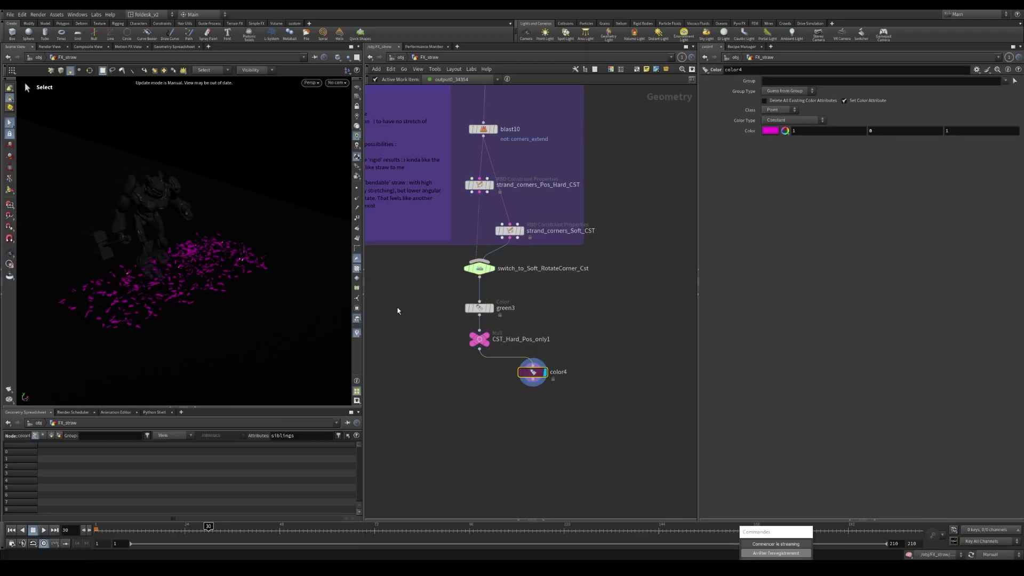
# Go to the connect strands CST branch and display its straw curves input, IN_Straw_Curves_settled1.
pyautogui.scroll(-10, 592, 338)
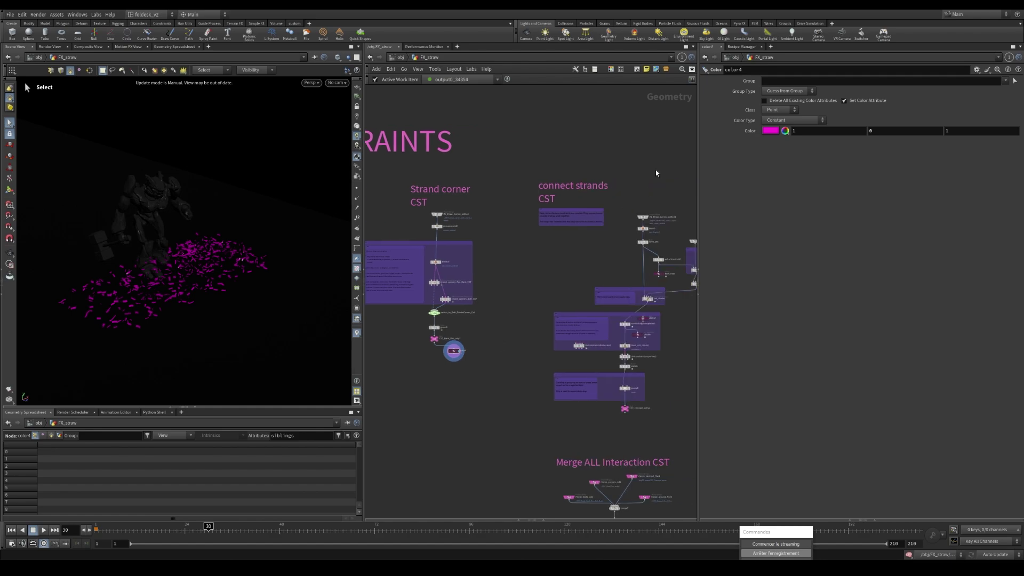
pyautogui.moveTo(554, 277); pyautogui.dragTo(475, 260, button='middle')
pyautogui.scroll(3, 571, 203)
pyautogui.click(566, 199)
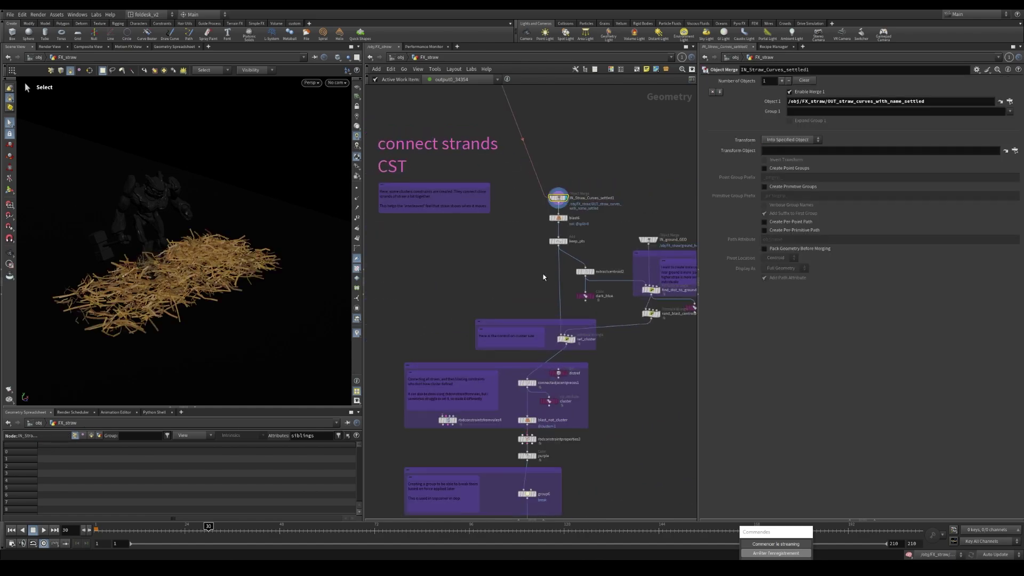
pyautogui.keyDown('alt'); pyautogui.moveTo(175, 289); pyautogui.dragTo(192, 282); pyautogui.keyUp('alt')
pyautogui.press('s')
pyautogui.scroll(-3, 504, 267)
pyautogui.moveTo(565, 378); pyautogui.dragTo(538, 335, button='middle')
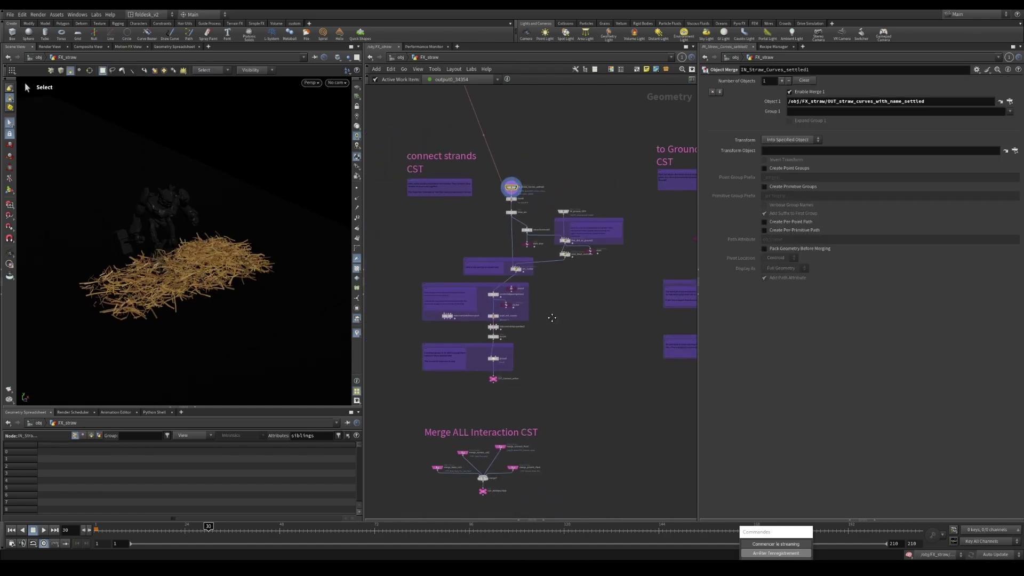
# Display CST_Connect_active at the end of the connect strands CST branch and inspect its constraint clusters up close.
pyautogui.scroll(2, 424, 162)
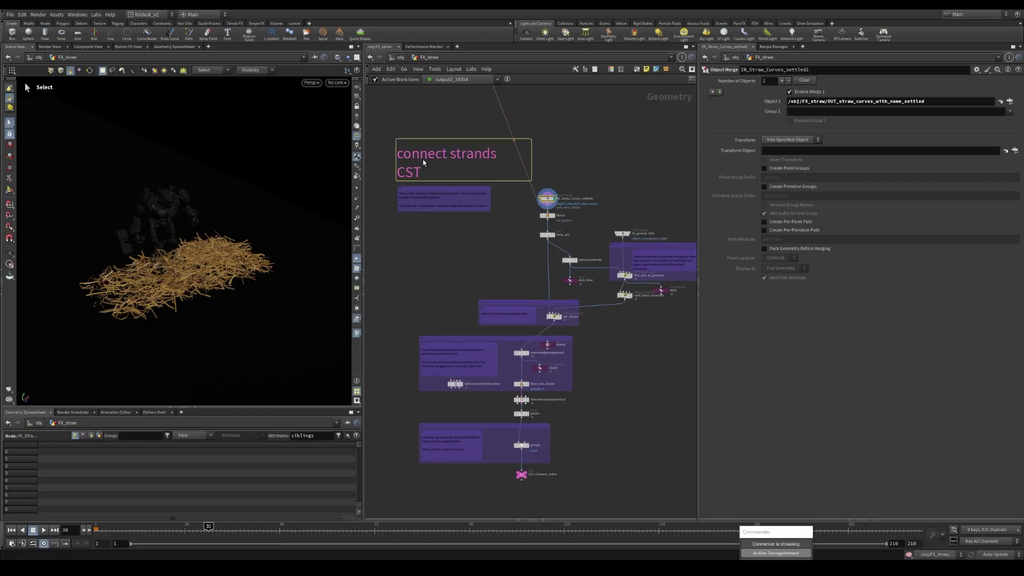
pyautogui.scroll(3, 543, 475)
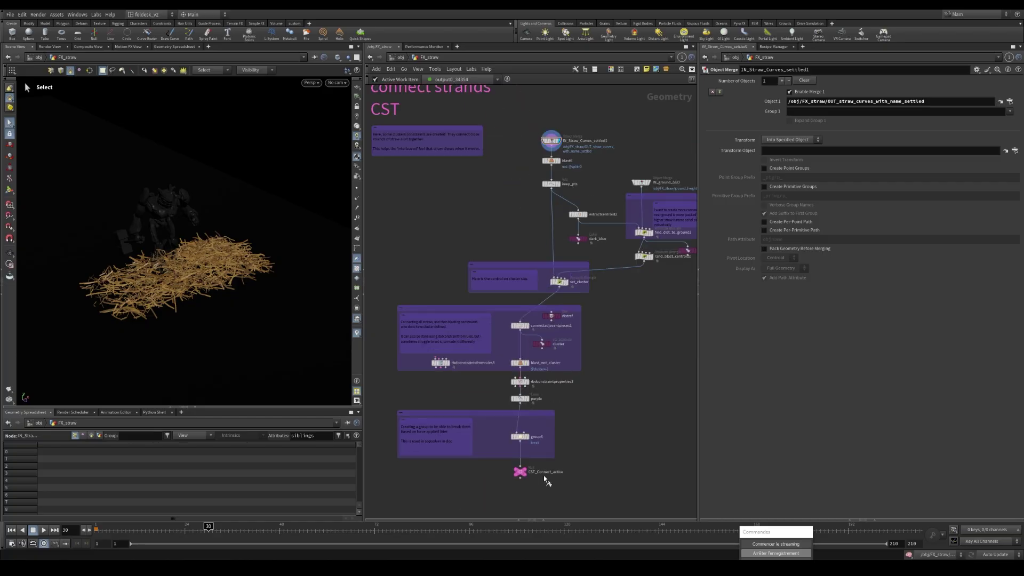
pyautogui.moveTo(496, 468); pyautogui.dragTo(568, 476)
pyautogui.press('r')
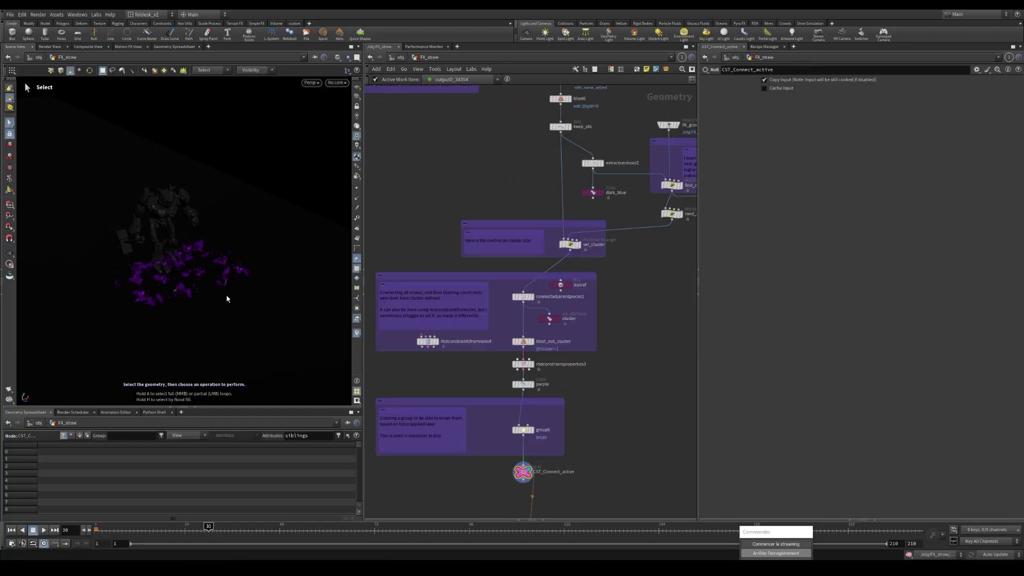
pyautogui.scroll(5, 183, 258)
pyautogui.keyDown('alt'); pyautogui.moveTo(183, 258); pyautogui.dragTo(165, 286); pyautogui.keyUp('alt')
pyautogui.moveTo(216, 259); pyautogui.dragTo(202, 263)
pyautogui.press('s')
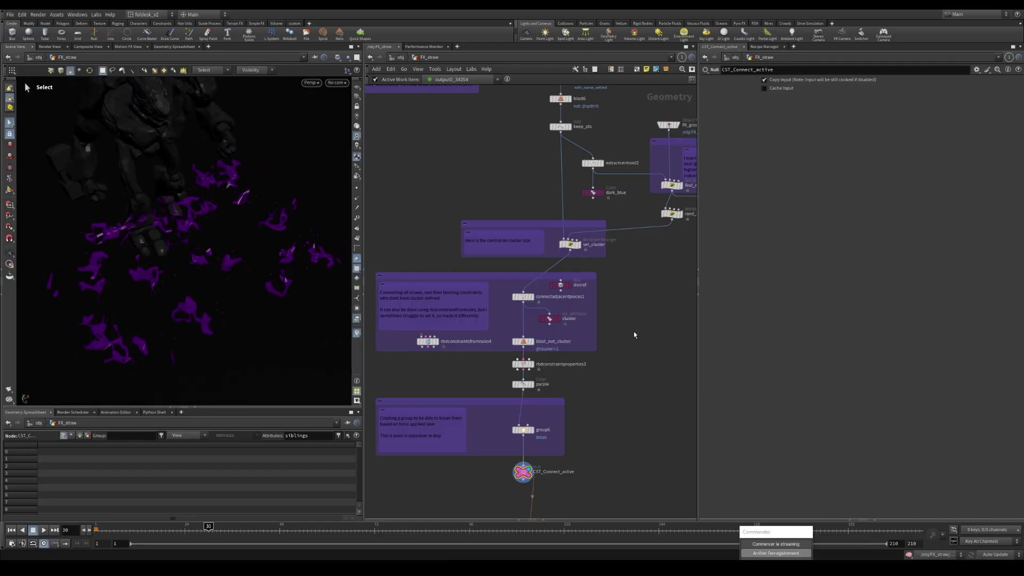
# Examine how the purple strand connection constraints are spread around the character's feet from several angles.
pyautogui.scroll(-2, 634, 331)
pyautogui.moveTo(643, 309); pyautogui.dragTo(624, 376, button='middle')
pyautogui.keyDown('alt'); pyautogui.moveTo(202, 284); pyautogui.dragTo(194, 252); pyautogui.keyUp('alt')
pyautogui.press('s')
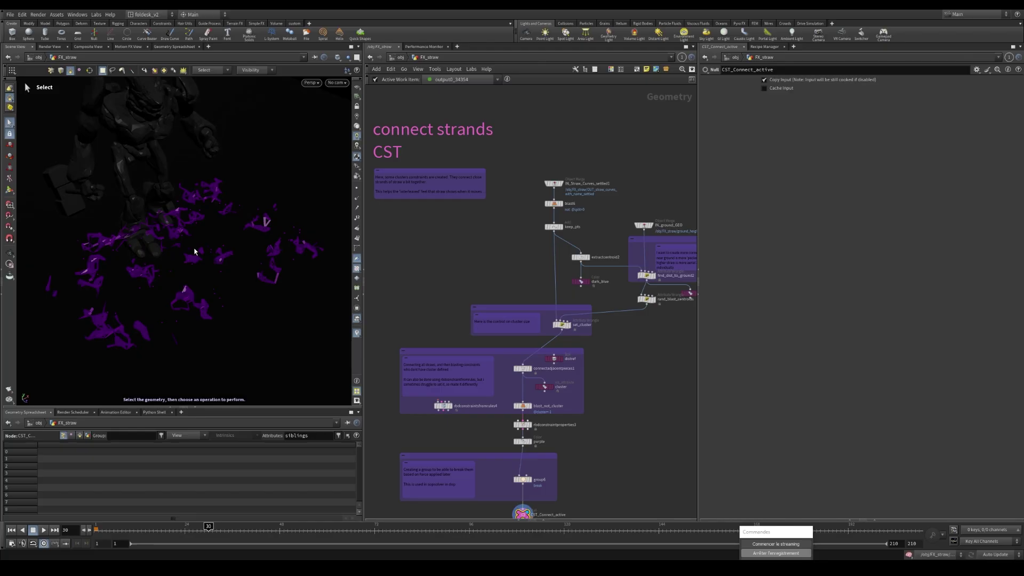
pyautogui.keyDown('alt'); pyautogui.moveTo(190, 267); pyautogui.dragTo(235, 299); pyautogui.keyUp('alt')
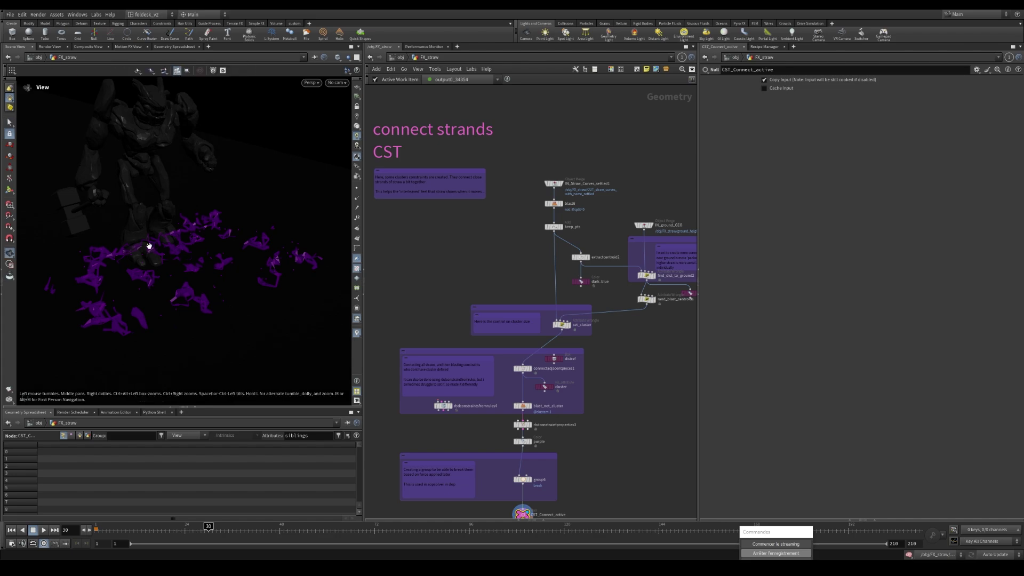
pyautogui.keyDown('alt'); pyautogui.moveTo(149, 245); pyautogui.dragTo(171, 242); pyautogui.keyUp('alt')
pyautogui.press('s')
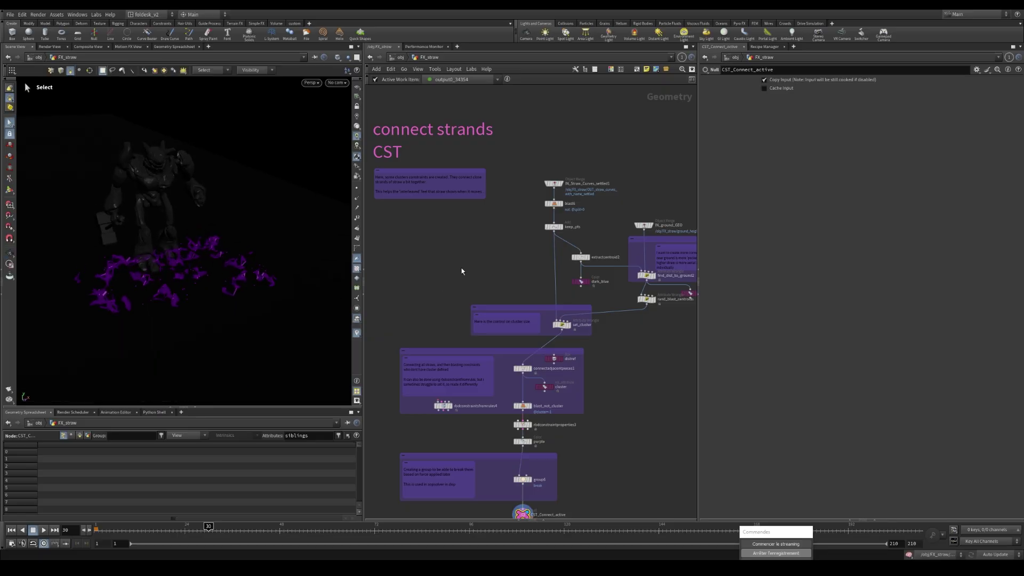
# Display IN_Straw_Curves_settled1 and blast6 in the connect strands CST branch to compare the straw curves.
pyautogui.scroll(2, 552, 181)
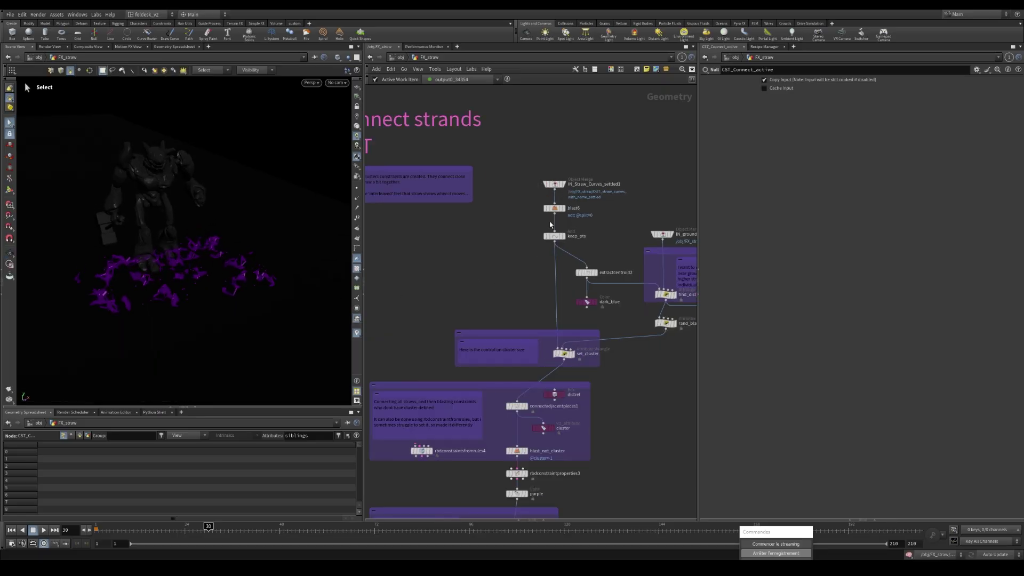
pyautogui.click(553, 208)
pyautogui.press('r')
pyautogui.keyDown('alt'); pyautogui.moveTo(249, 267); pyautogui.dragTo(273, 265); pyautogui.keyUp('alt')
pyautogui.moveTo(582, 233); pyautogui.dragTo(541, 231, button='middle')
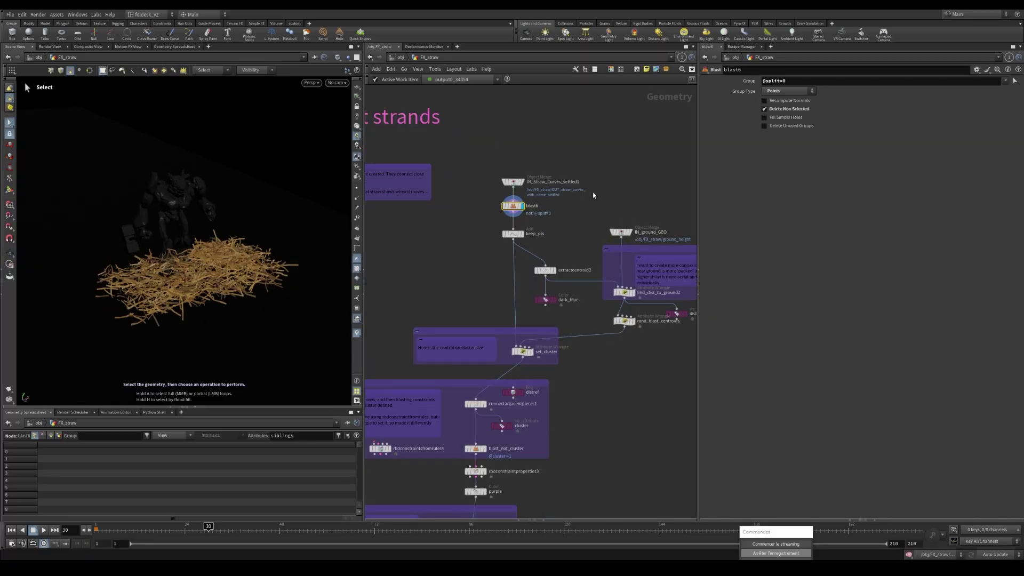
pyautogui.scroll(1, 594, 196)
pyautogui.click(509, 182)
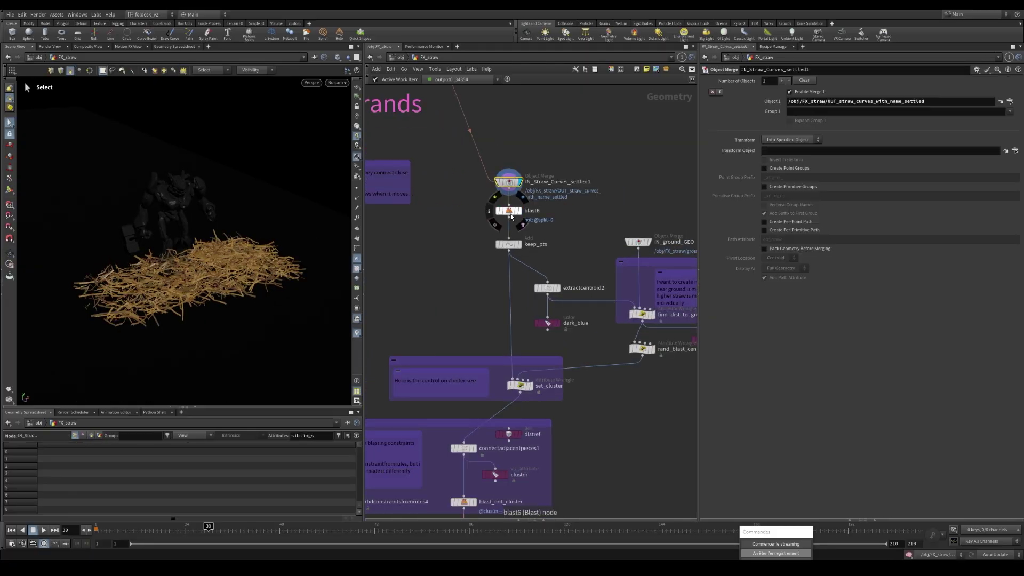
pyautogui.click(508, 211)
pyautogui.keyDown('alt'); pyautogui.moveTo(172, 279); pyautogui.dragTo(180, 279); pyautogui.keyUp('alt')
# Display the keep_pts node to view the straw reduced to its points.
pyautogui.scroll(-1, 542, 249)
pyautogui.moveTo(542, 248); pyautogui.dragTo(540, 196, button='middle')
pyautogui.scroll(1, 517, 196)
pyautogui.click(517, 195)
pyautogui.scroll(-1, 545, 240)
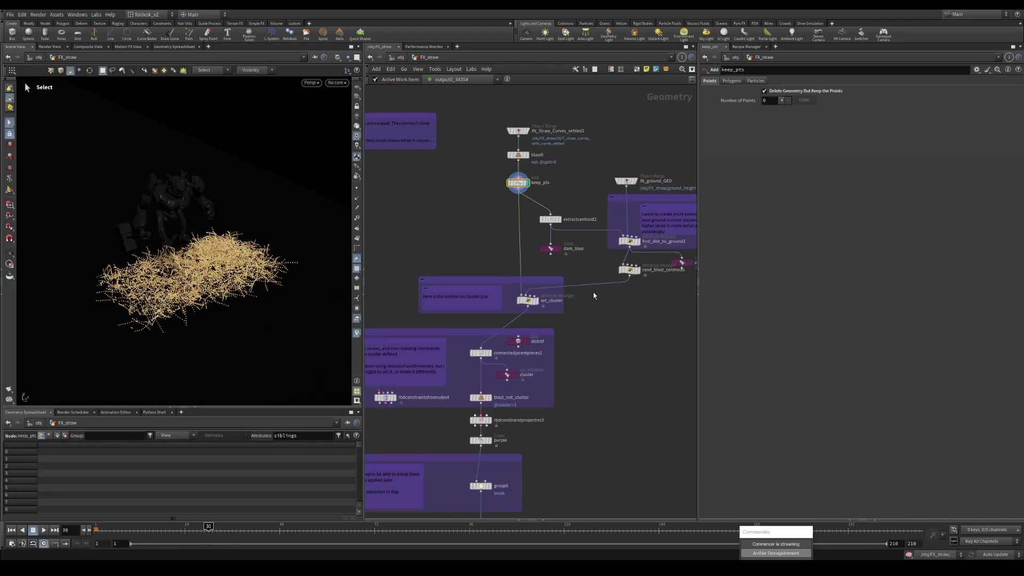
# Display the dist3 visualization node to view the strand centroids colored by their distance to the ground.
pyautogui.moveTo(561, 266); pyautogui.dragTo(514, 254, button='middle')
pyautogui.scroll(1, 628, 257)
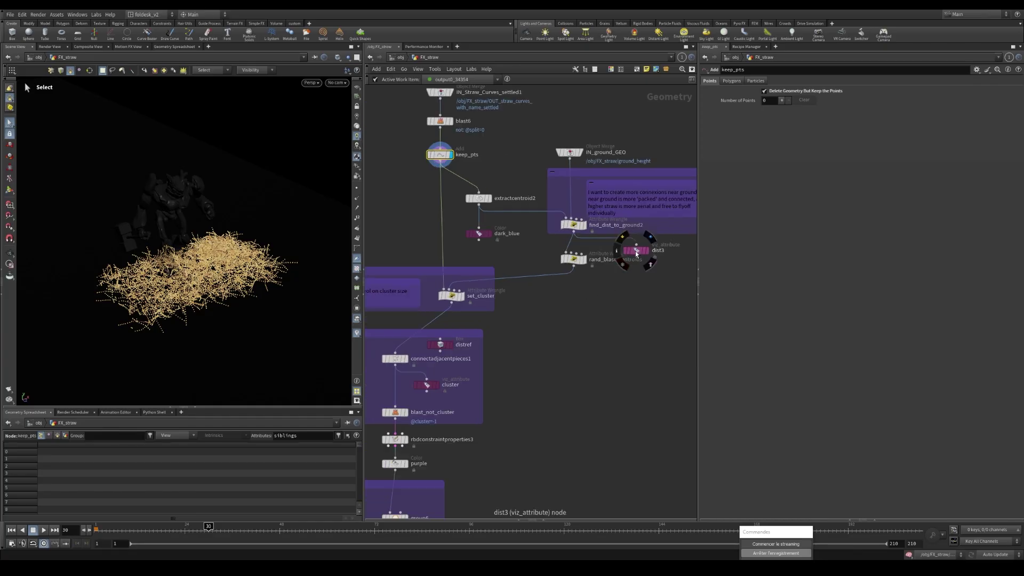
pyautogui.click(638, 252)
pyautogui.keyDown('alt'); pyautogui.moveTo(160, 300); pyautogui.dragTo(210, 281); pyautogui.keyUp('alt')
pyautogui.scroll(4, 197, 283)
pyautogui.click(578, 152)
pyautogui.click(578, 152)
pyautogui.press('s')
pyautogui.scroll(-2, 632, 316)
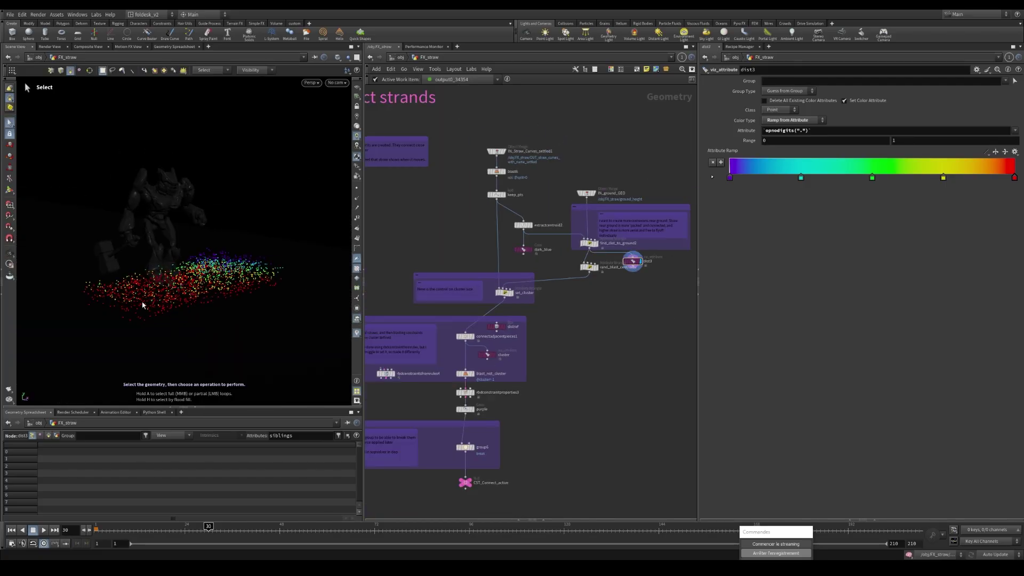
# Examine the color-coded ground-distance points around the character from the side and from above.
pyautogui.moveTo(130, 297)
pyautogui.mouseDown()
pyautogui.moveTo(151, 290)
pyautogui.moveTo(142, 305)
pyautogui.mouseUp()
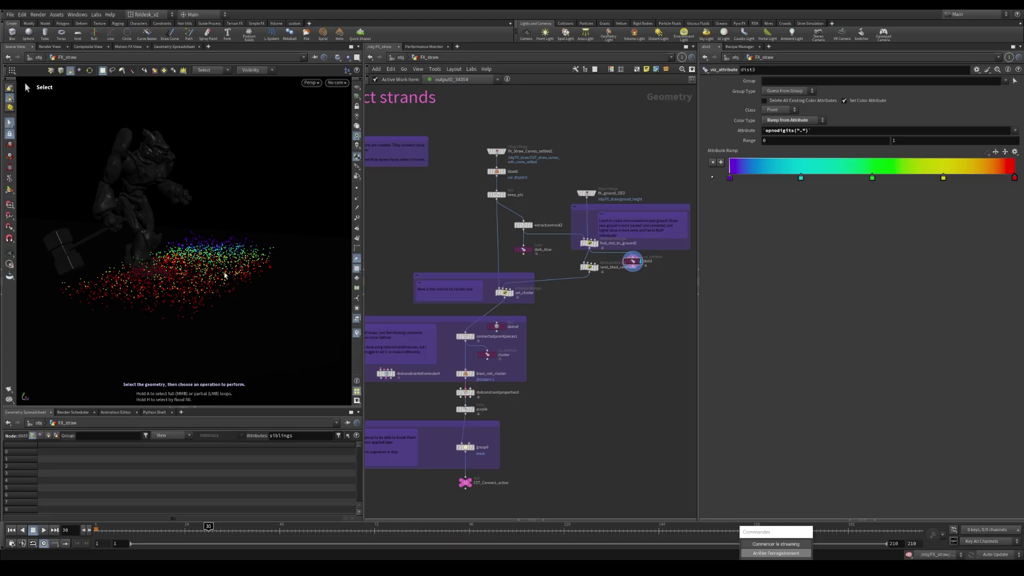
pyautogui.moveTo(247, 285); pyautogui.dragTo(171, 284)
pyautogui.press('Escape')
pyautogui.press('s')
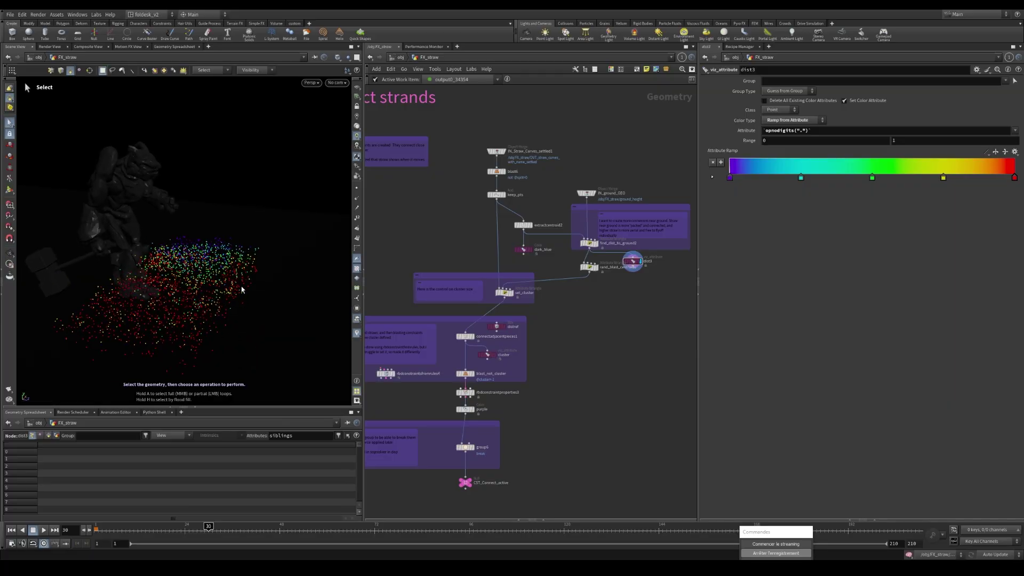
pyautogui.press('Escape')
pyautogui.moveTo(217, 286); pyautogui.dragTo(198, 263)
pyautogui.scroll(-2, 601, 285)
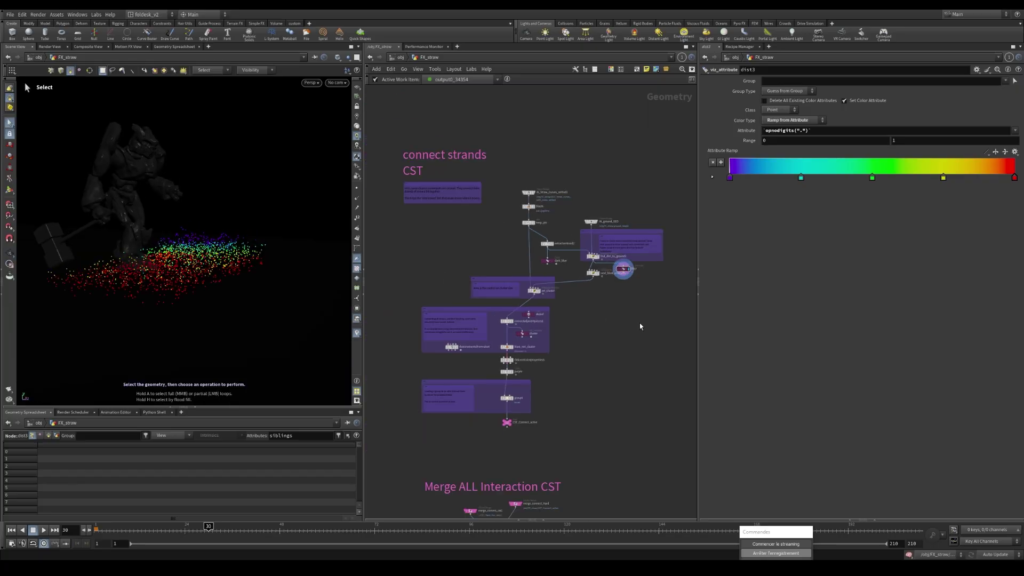
# Display rand_blast_centroids and examine its remaining points, blast threshold, seed and VEX code.
pyautogui.scroll(1, 581, 271)
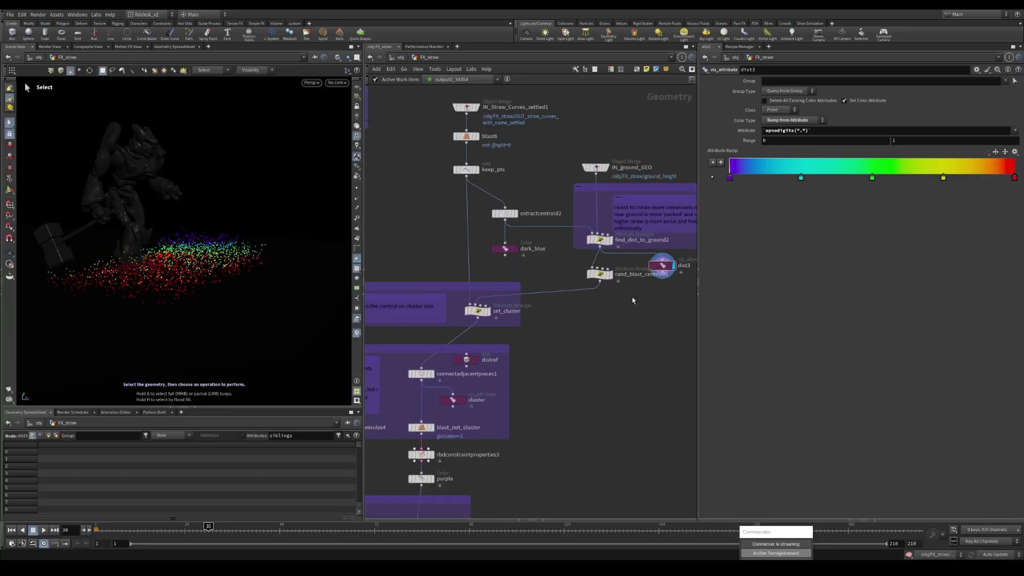
pyautogui.scroll(3, 591, 274)
pyautogui.click(557, 270)
pyautogui.press('Escape')
pyautogui.moveTo(217, 286); pyautogui.dragTo(188, 281)
pyautogui.press('s')
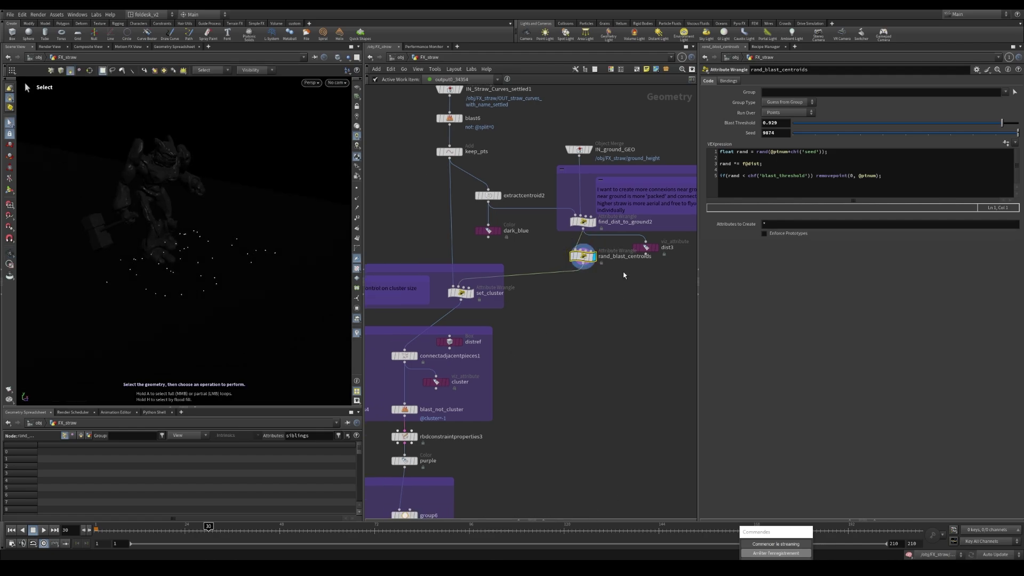
pyautogui.scroll(-2, 534, 284)
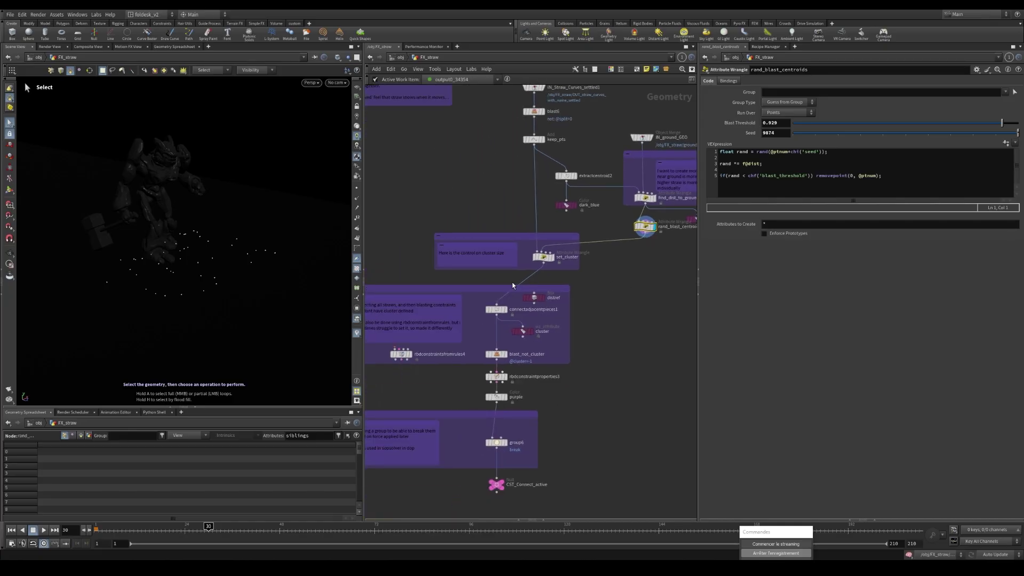
pyautogui.moveTo(653, 299); pyautogui.dragTo(615, 309, button='middle')
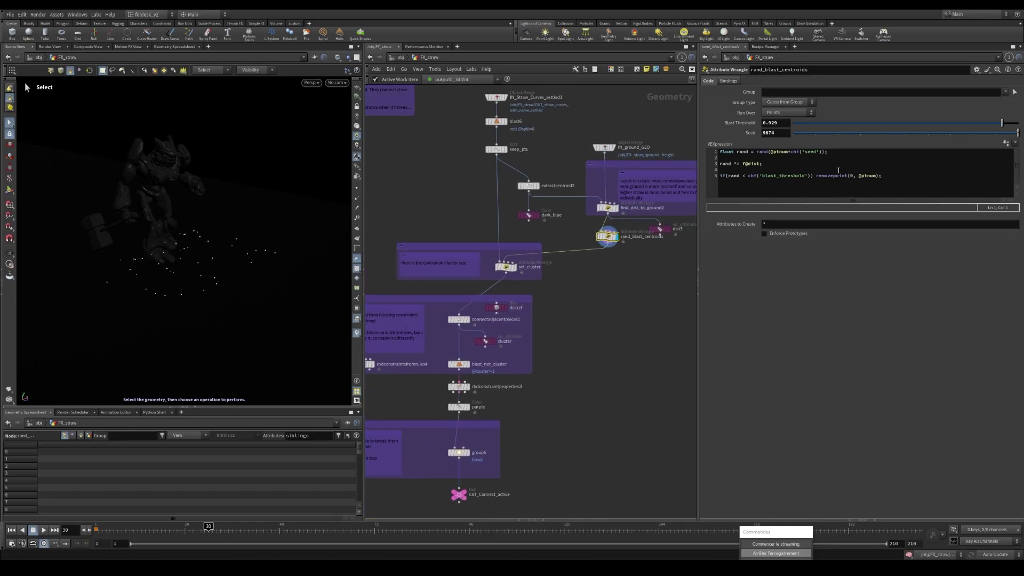
# Display set_cluster and review its distribution power, nearest-point distance parameters and VEX code.
pyautogui.scroll(3, 507, 266)
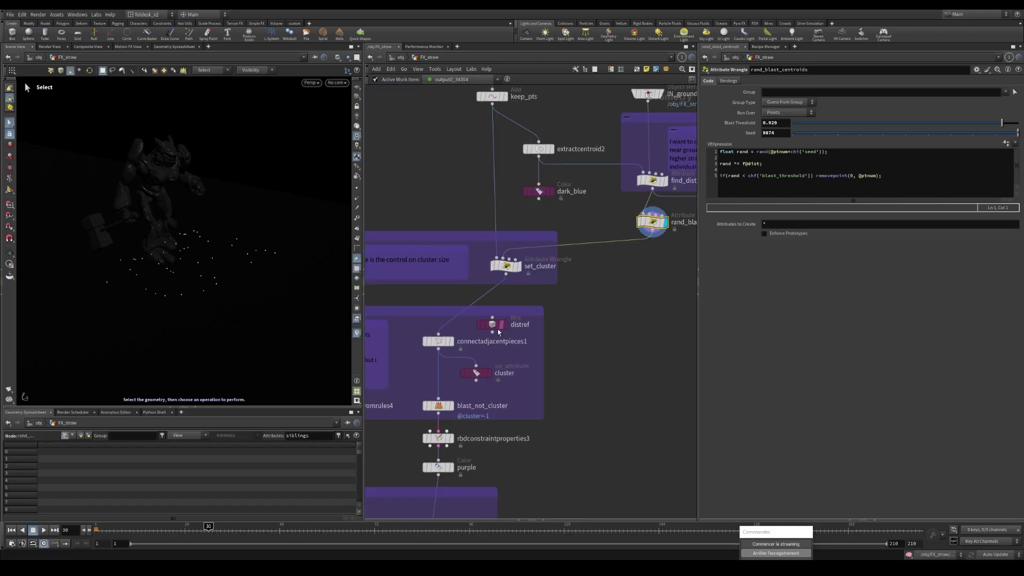
pyautogui.click(509, 267)
pyautogui.scroll(-2, 508, 267)
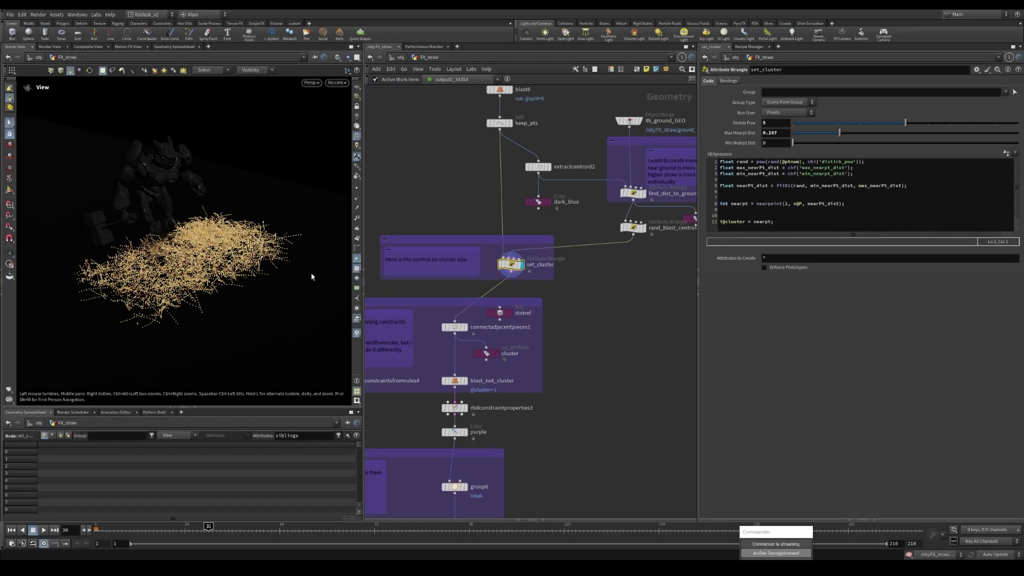
# Wire the cluster visualization node to the output of set_cluster and display it to inspect the colored points.
pyautogui.scroll(1, 517, 272)
pyautogui.moveTo(519, 275); pyautogui.dragTo(480, 363)
pyautogui.click(481, 369)
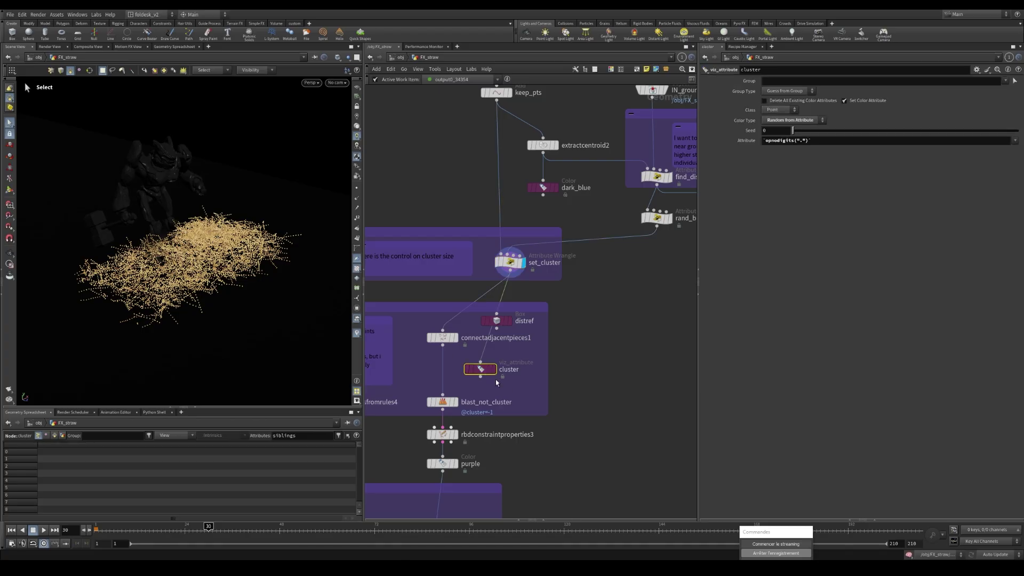
pyautogui.click(494, 369)
pyautogui.press('Escape')
pyautogui.scroll(5, 170, 265)
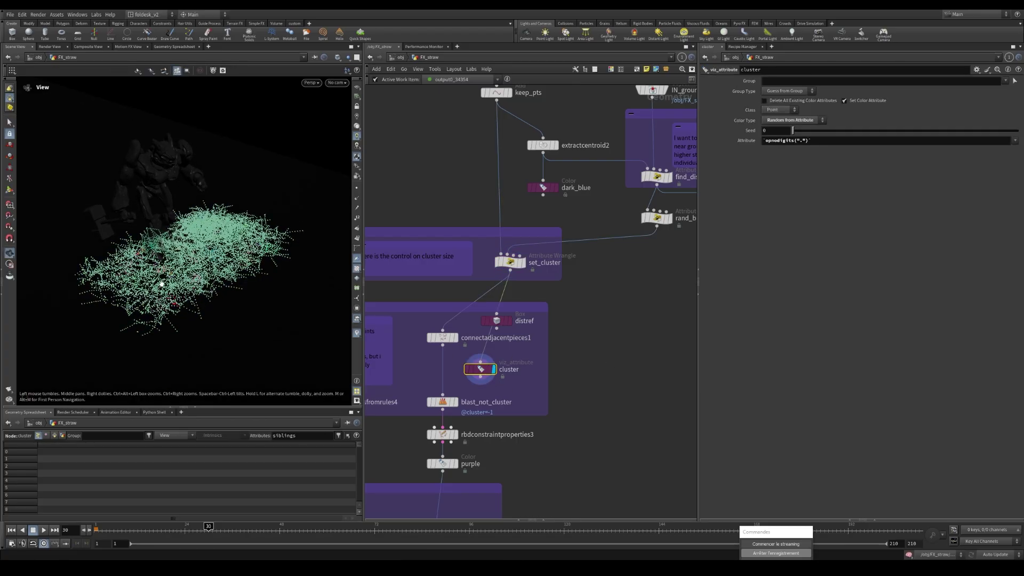
pyautogui.moveTo(169, 266); pyautogui.dragTo(196, 261)
pyautogui.press('s')
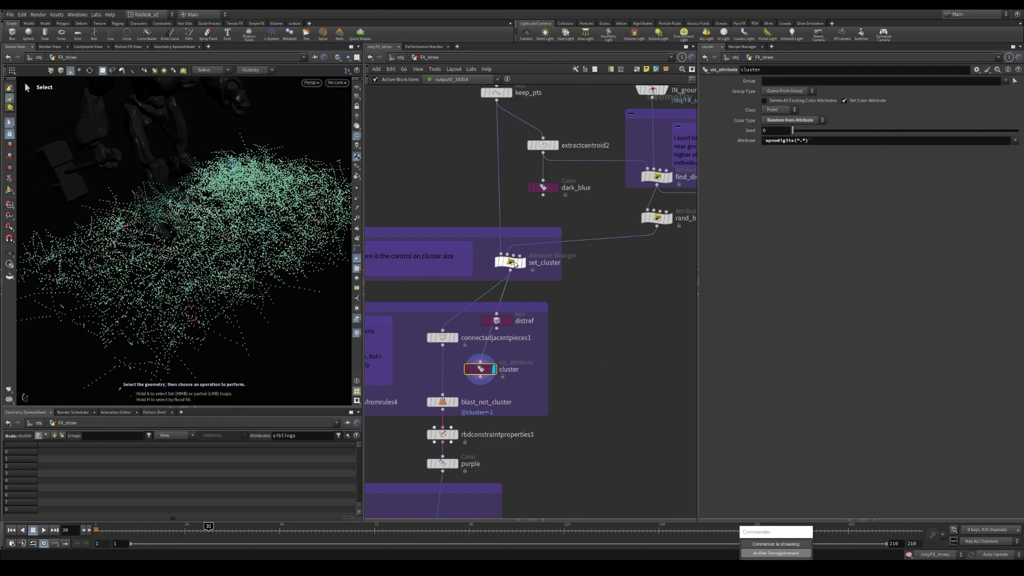
# Point out the nearpoint call in set_cluster's code, then display the rand_blast_centroids points it searches.
pyautogui.click(508, 263)
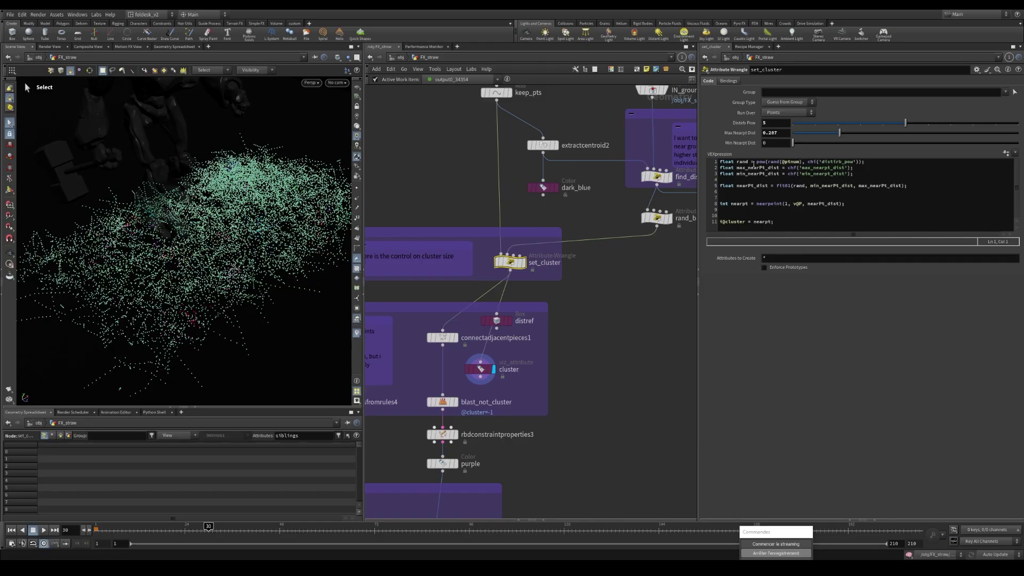
pyautogui.click(756, 203)
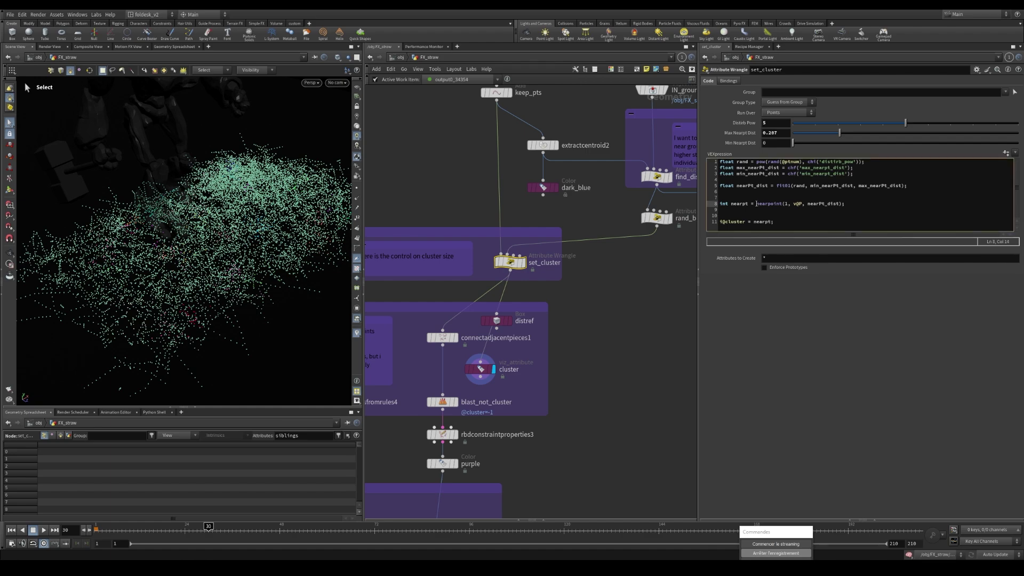
pyautogui.click(657, 219)
pyautogui.click(668, 219)
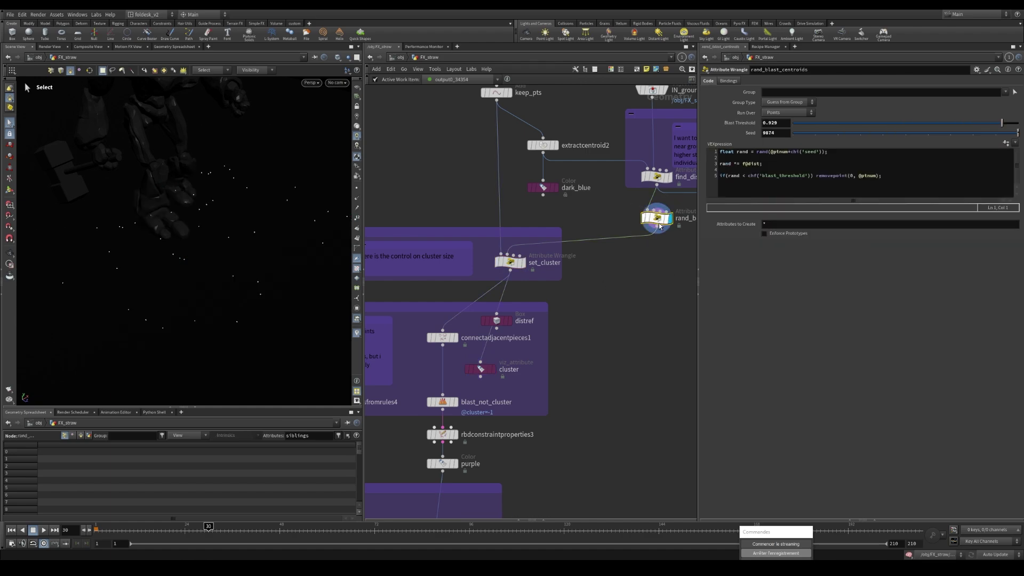
# Display the cluster node again and highlight the max_nearPt_dist argument in set_cluster's VEX code.
pyautogui.click(480, 369)
pyautogui.click(493, 369)
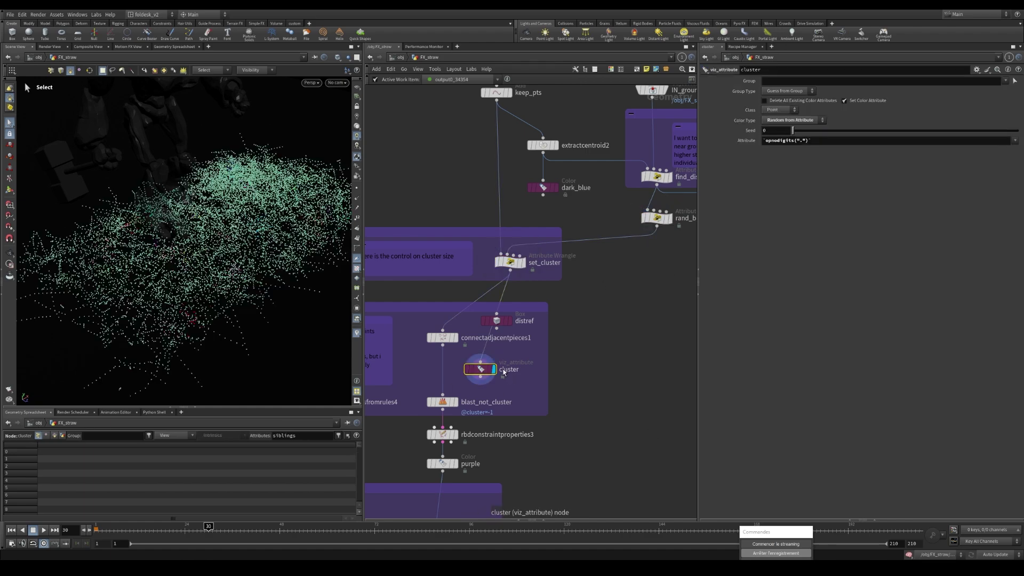
pyautogui.click(511, 262)
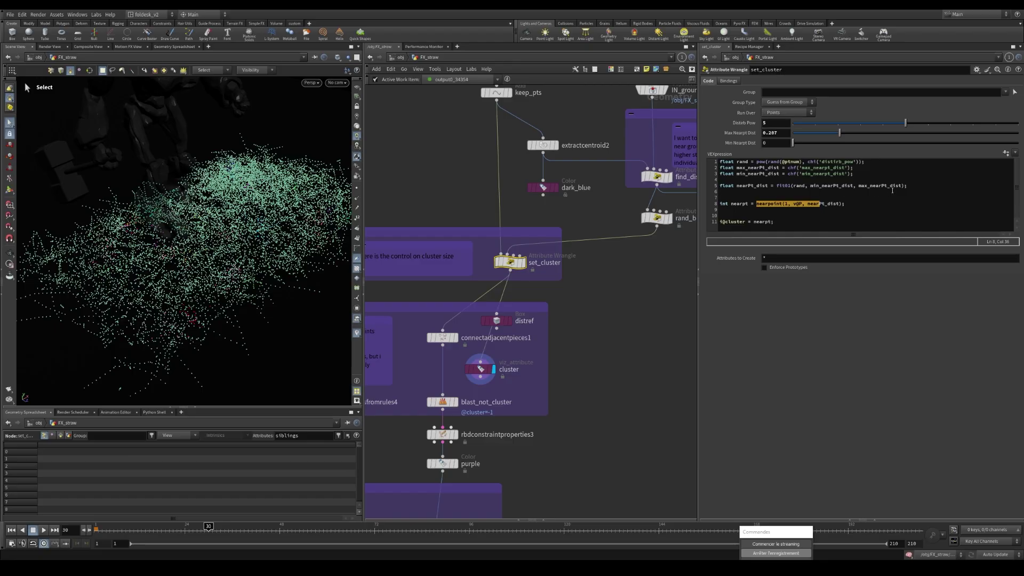
pyautogui.moveTo(904, 187); pyautogui.dragTo(857, 187)
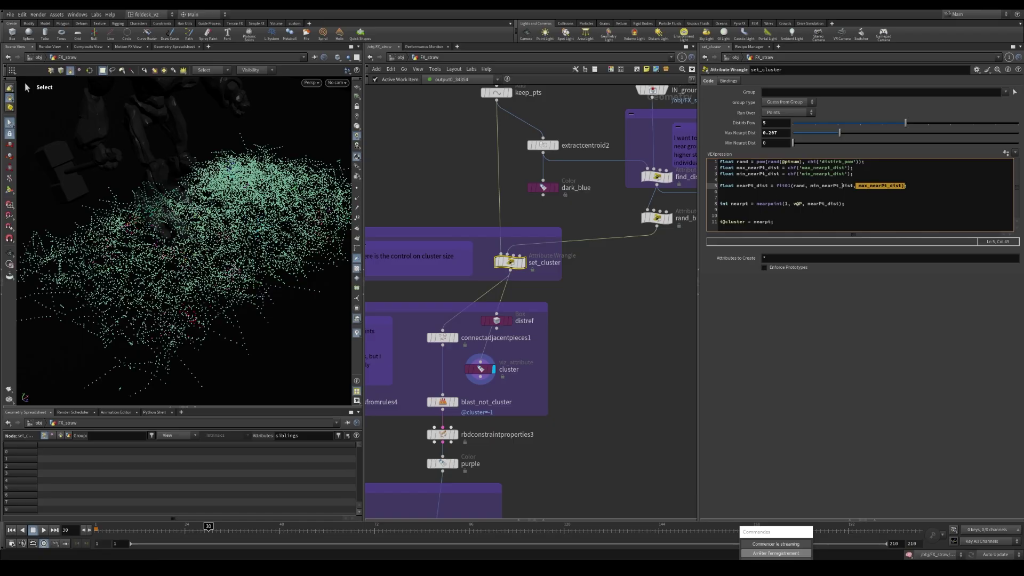
# Set the Max Nearpt Dist of set_cluster to 0.879 to enlarge the clusters.
pyautogui.click(480, 368)
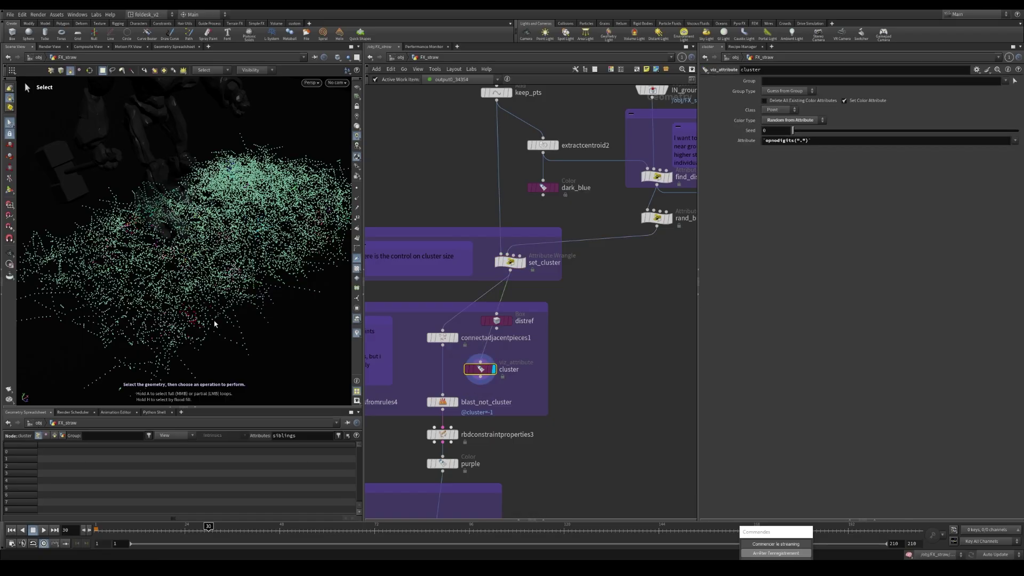
pyautogui.scroll(2, 584, 274)
pyautogui.click(498, 261)
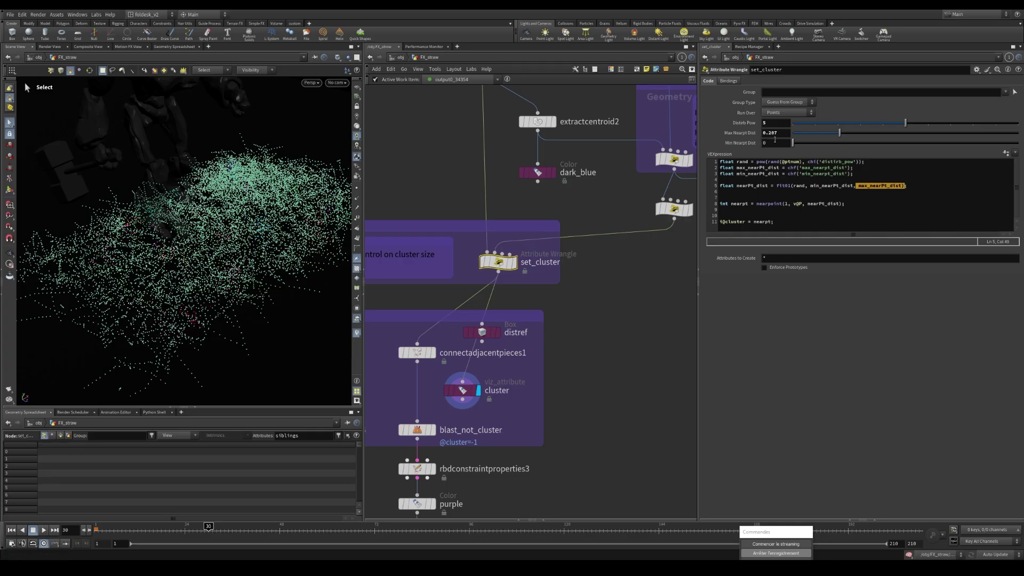
pyautogui.moveTo(851, 137); pyautogui.dragTo(991, 134)
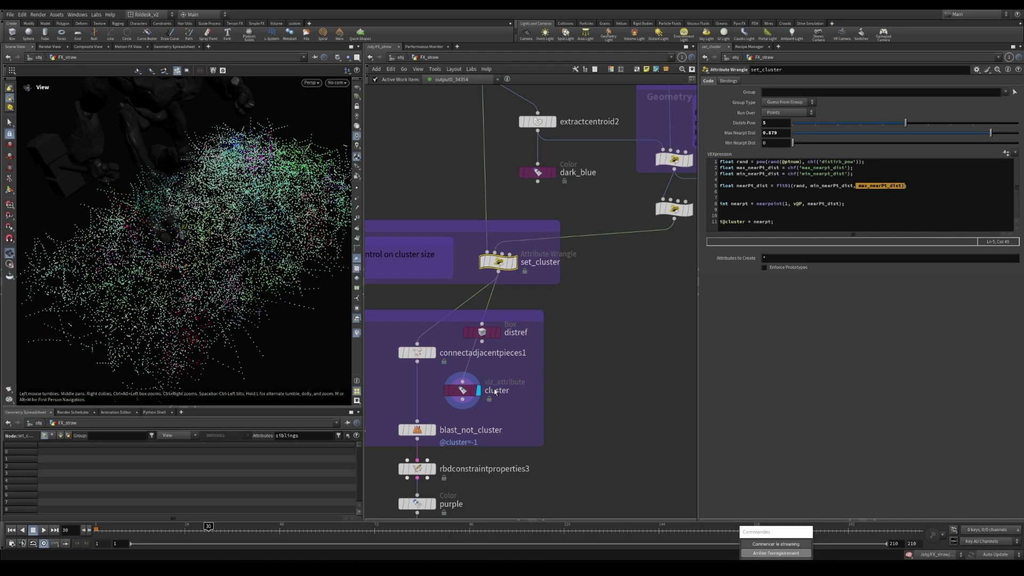
# Wire the cluster node to connectadjacentpieces1 and inspect the enlarged clusters on the connected strands.
pyautogui.click(462, 390)
pyautogui.moveTo(171, 251)
pyautogui.mouseDown()
pyautogui.moveTo(187, 258)
pyautogui.moveTo(176, 255)
pyautogui.mouseUp()
pyautogui.press('s')
pyautogui.click(498, 261)
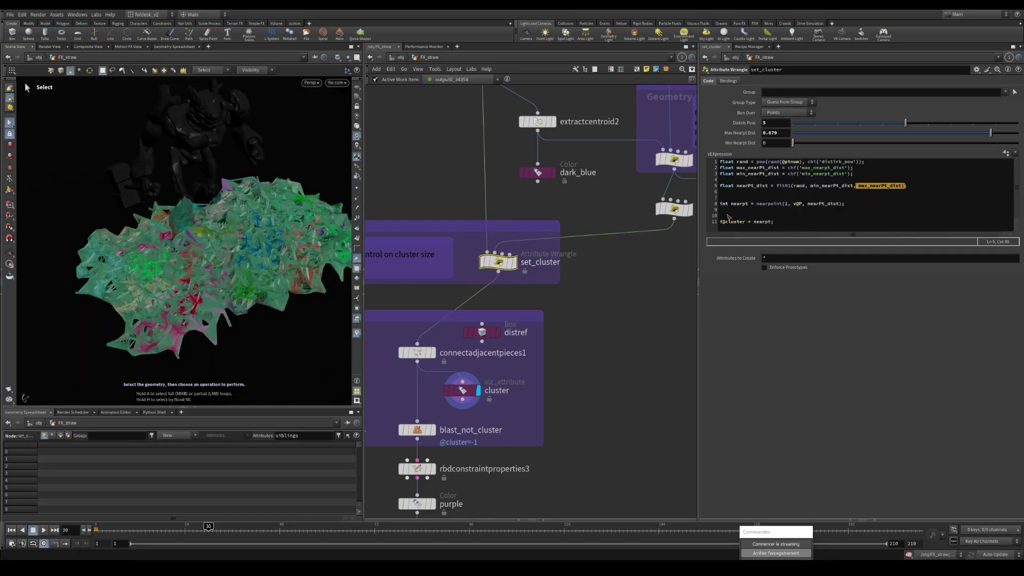
pyautogui.moveTo(613, 333); pyautogui.dragTo(577, 315, button='middle')
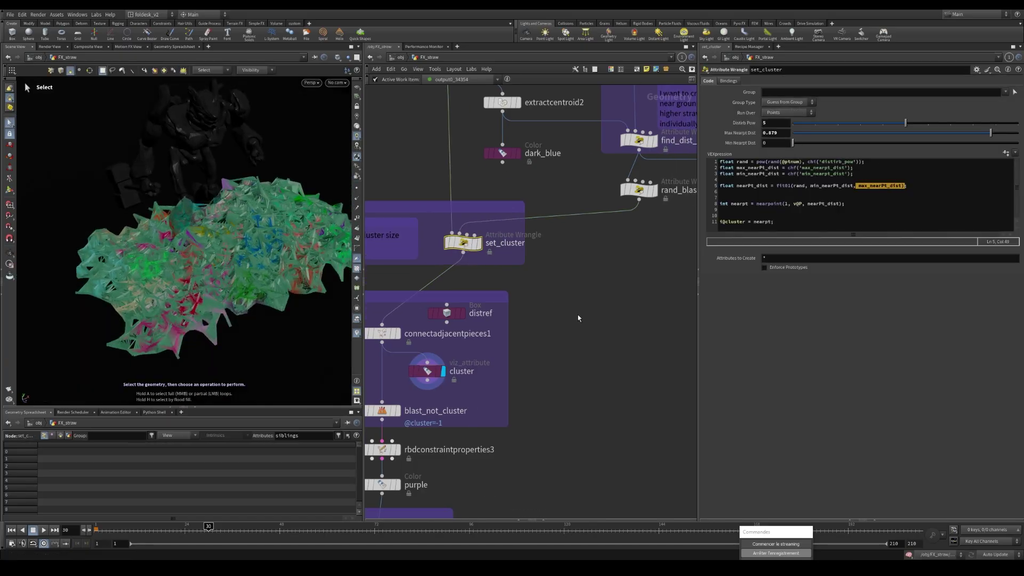
# Undo the Max Nearpt Dist change on set_cluster and the latest rewiring of the cluster node.
pyautogui.hotkey('ctrl', 'z')
pyautogui.hotkey('ctrl', 'z')
pyautogui.hotkey('ctrl', 'z')
pyautogui.hotkey('ctrl', 'z')
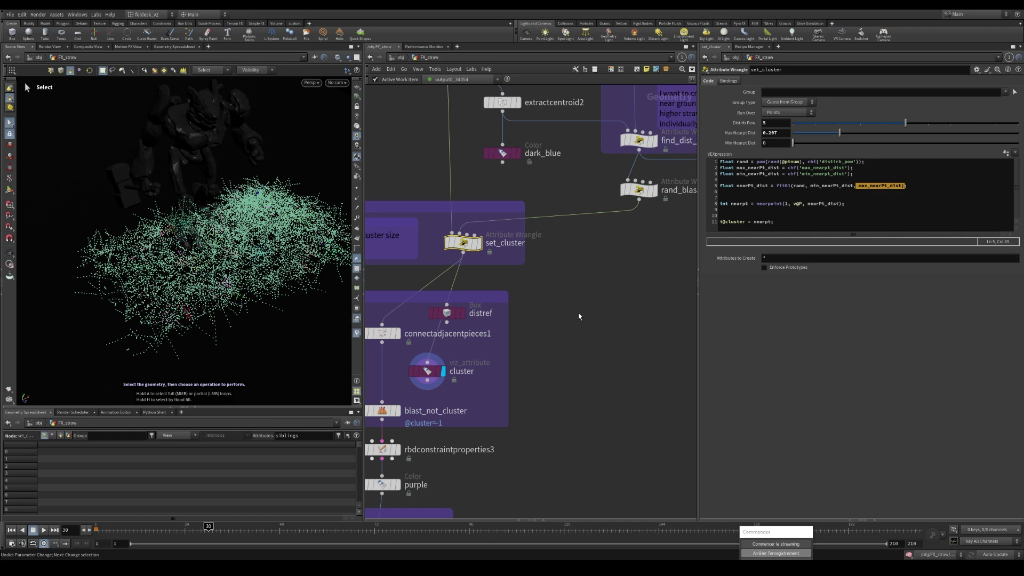
# Wire the cluster visualization node to the output of connectadjacentpieces1 and inspect the colored connections up close.
pyautogui.click(426, 369)
pyautogui.moveTo(382, 343); pyautogui.dragTo(428, 363)
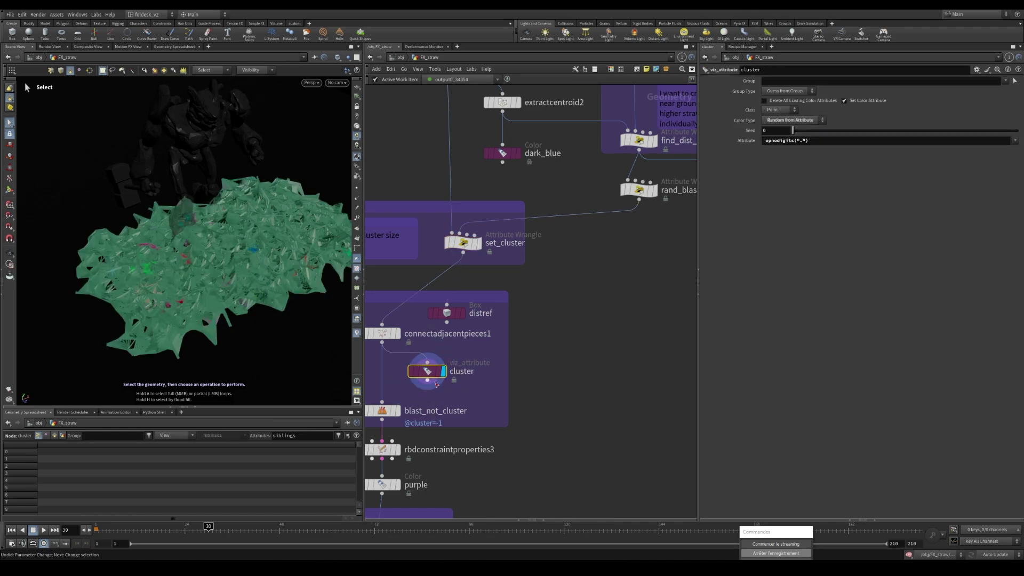
pyautogui.keyDown('alt'); pyautogui.moveTo(206, 285); pyautogui.dragTo(230, 207); pyautogui.keyUp('alt')
pyautogui.scroll(3, 183, 298)
pyautogui.keyDown('alt'); pyautogui.moveTo(230, 206); pyautogui.dragTo(238, 183, button='middle'); pyautogui.keyUp('alt')
pyautogui.moveTo(238, 183)
pyautogui.keyDown('alt'); pyautogui.mouseDown()
pyautogui.moveTo(230, 139)
pyautogui.moveTo(241, 173)
pyautogui.mouseUp(); pyautogui.keyUp('alt')
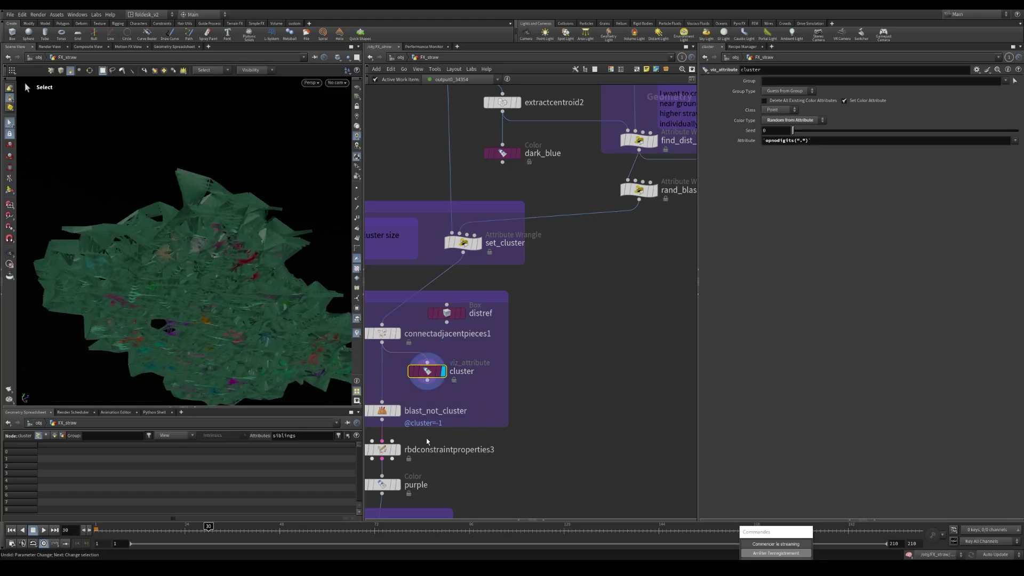
# Display blast_not_cluster and inspect the clustered strand connections it keeps.
pyautogui.click(385, 414)
pyautogui.keyDown('alt'); pyautogui.moveTo(208, 277); pyautogui.dragTo(181, 267); pyautogui.keyUp('alt')
pyautogui.scroll(-4, 555, 337)
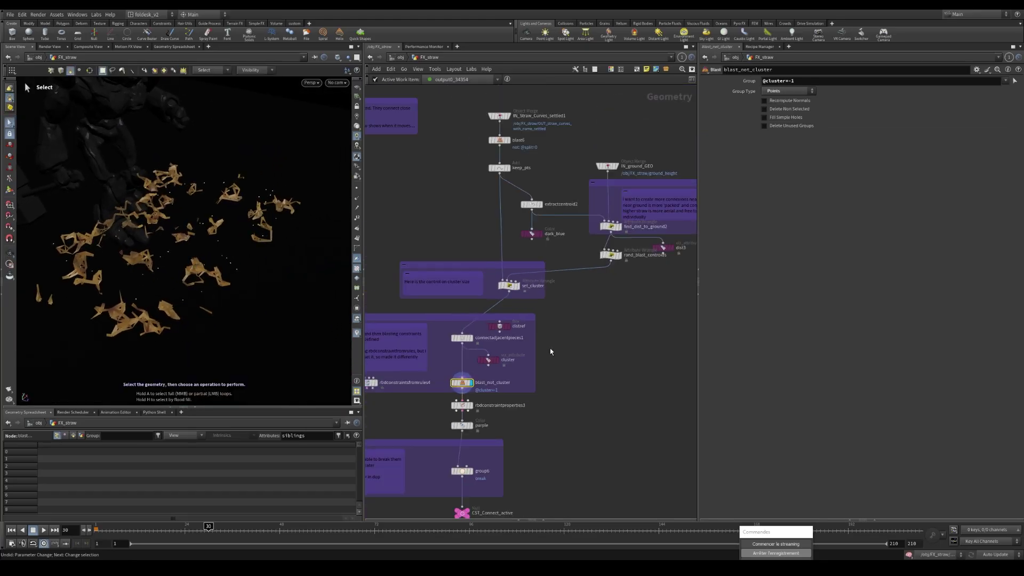
pyautogui.moveTo(576, 366); pyautogui.dragTo(595, 330, button='middle')
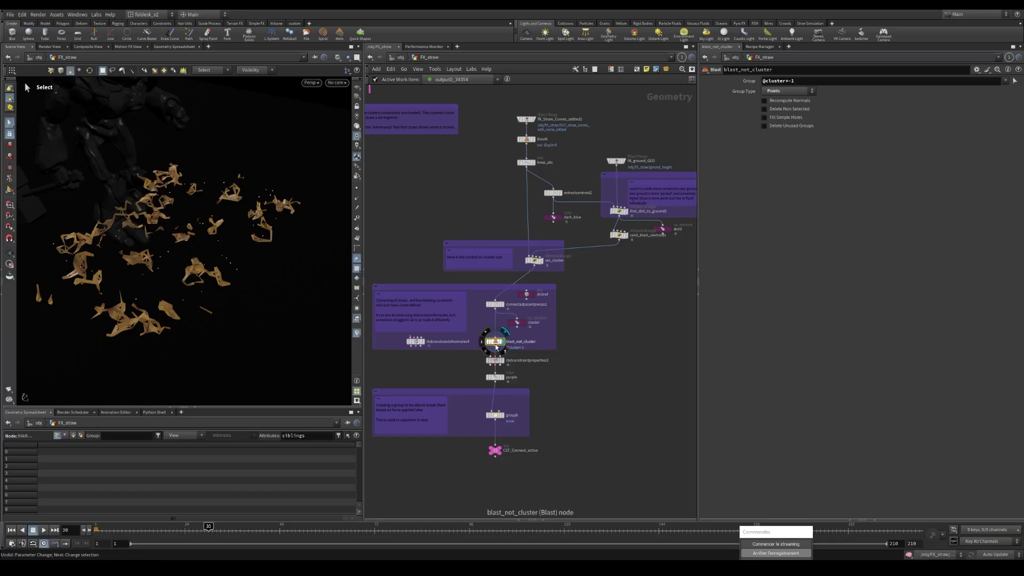
pyautogui.scroll(2, 590, 209)
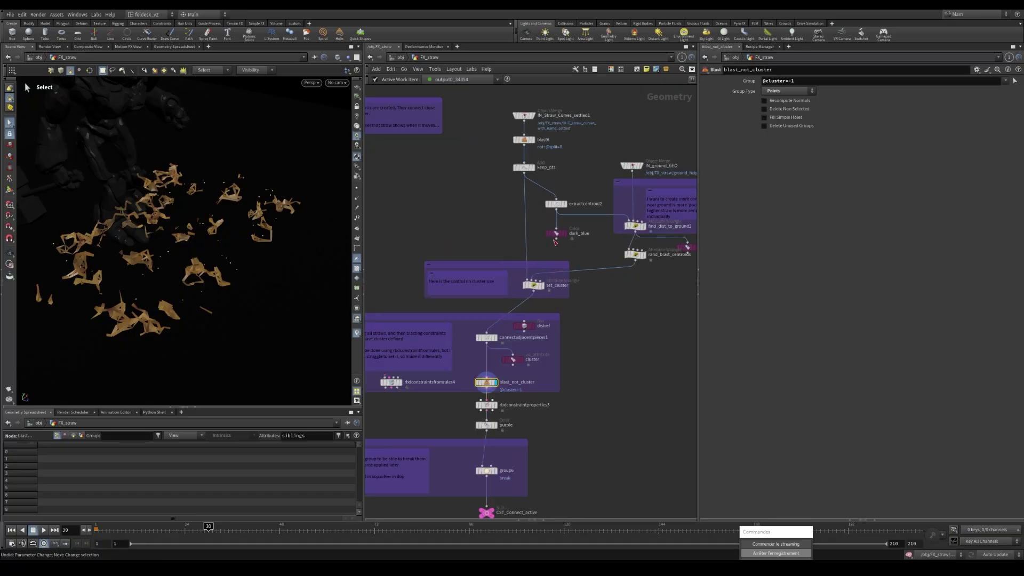
pyautogui.scroll(2, 627, 312)
# Review the nearest-point code of set_cluster, then the settings of extractcentroid2 and keep_pts above it.
pyautogui.click(516, 284)
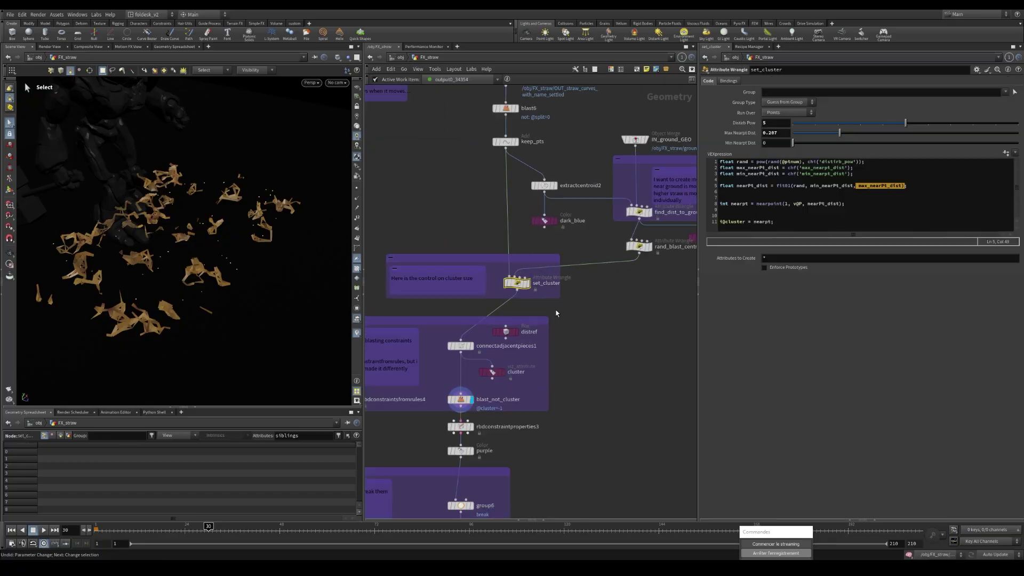
pyautogui.click(833, 203)
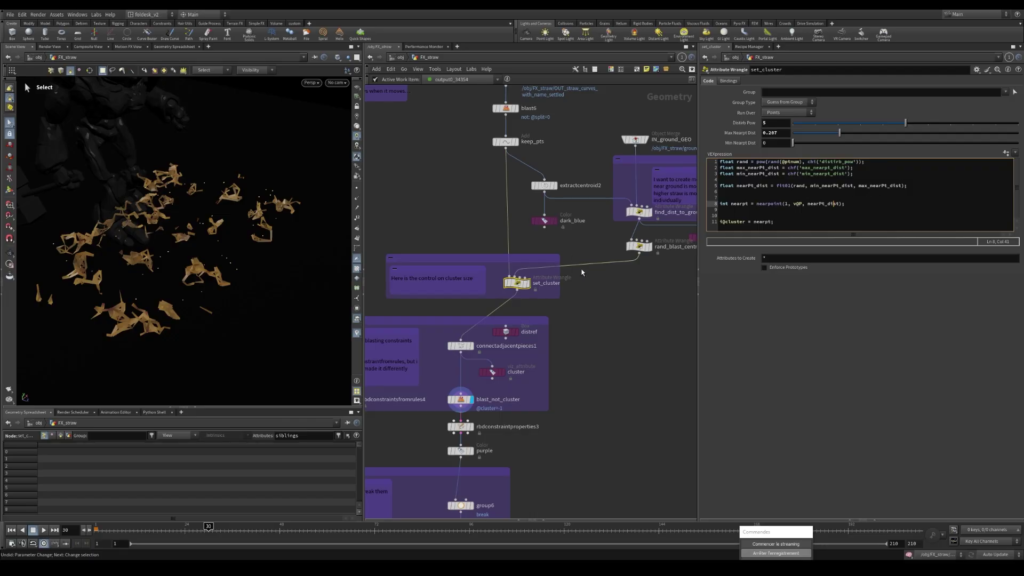
pyautogui.scroll(-2, 618, 295)
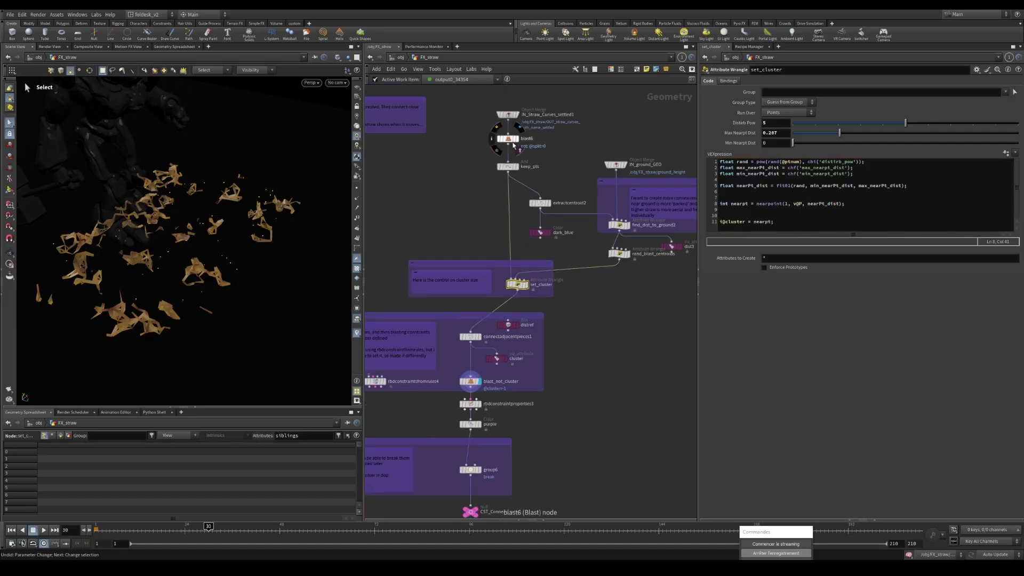
pyautogui.click(540, 202)
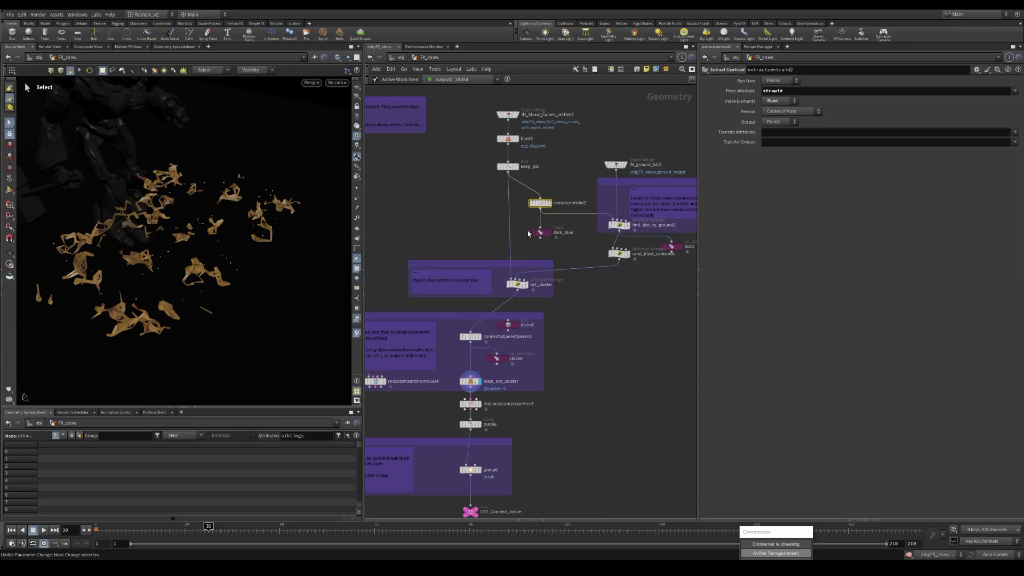
pyautogui.click(529, 138)
pyautogui.click(529, 166)
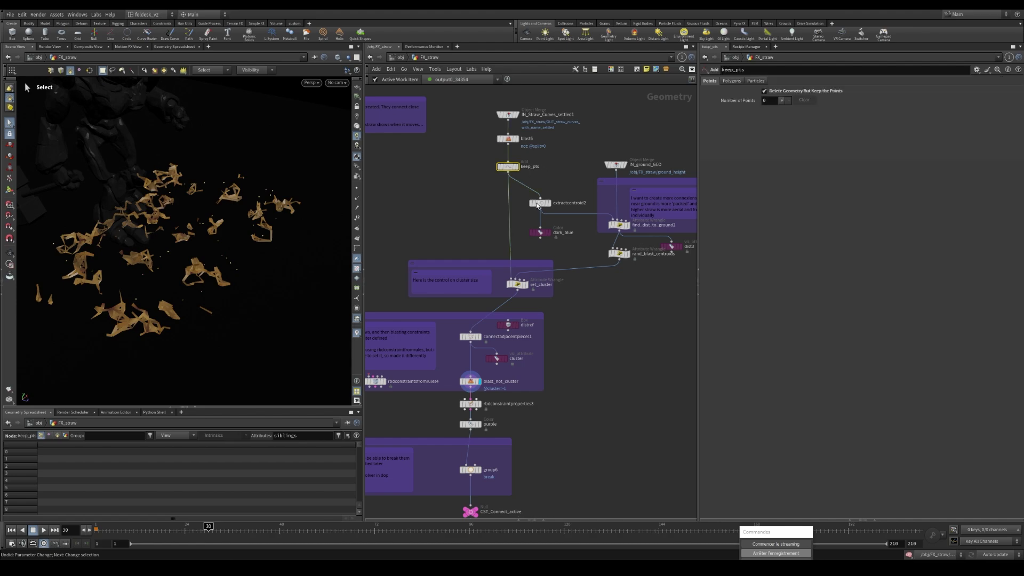
pyautogui.click(470, 381)
pyautogui.scroll(-2, 585, 355)
pyautogui.scroll(2, 481, 327)
pyautogui.tripleClick(793, 83)
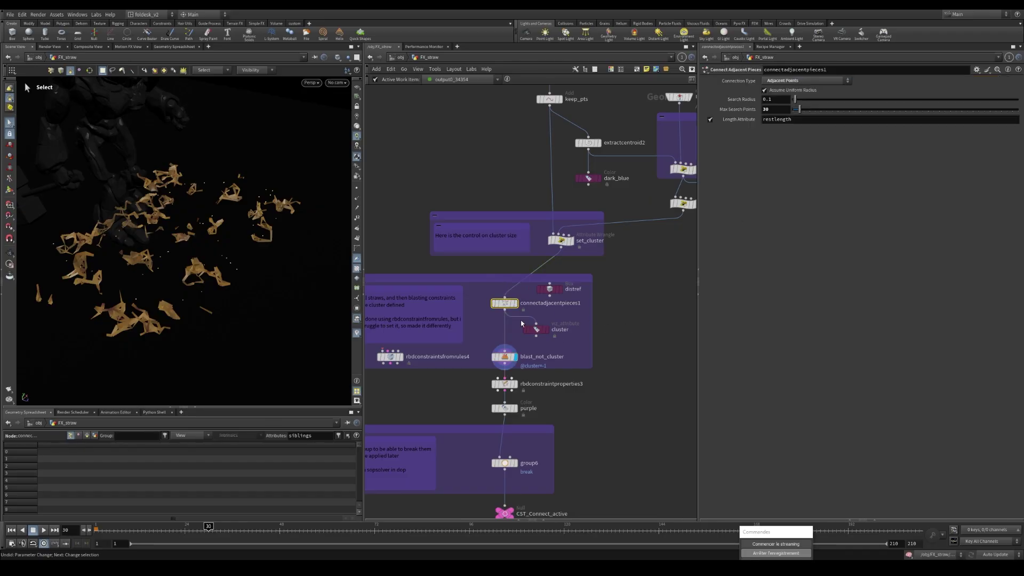
pyautogui.click(561, 240)
pyautogui.scroll(-2, 606, 276)
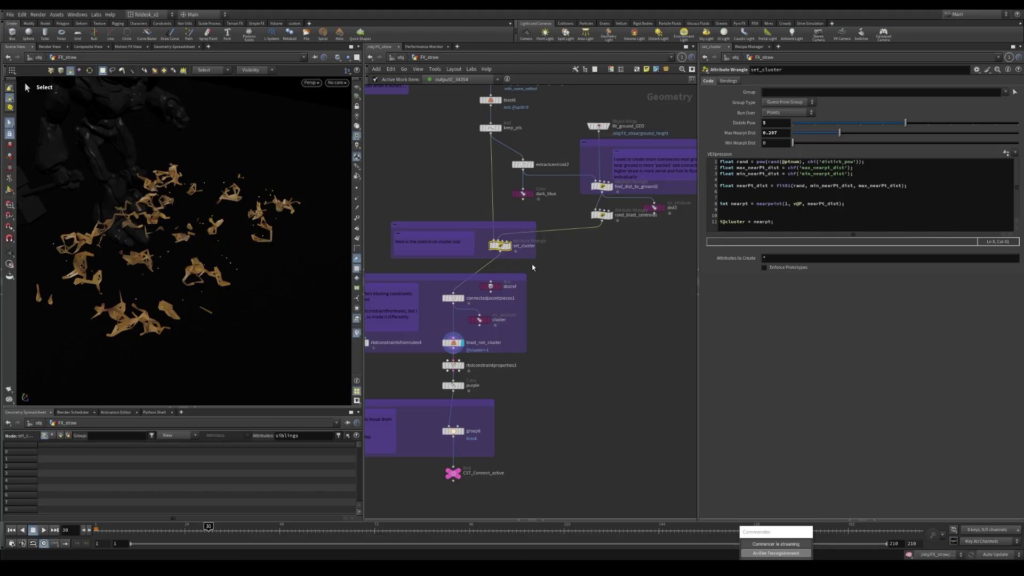
pyautogui.click(478, 320)
pyautogui.scroll(1, 467, 341)
pyautogui.click(501, 351)
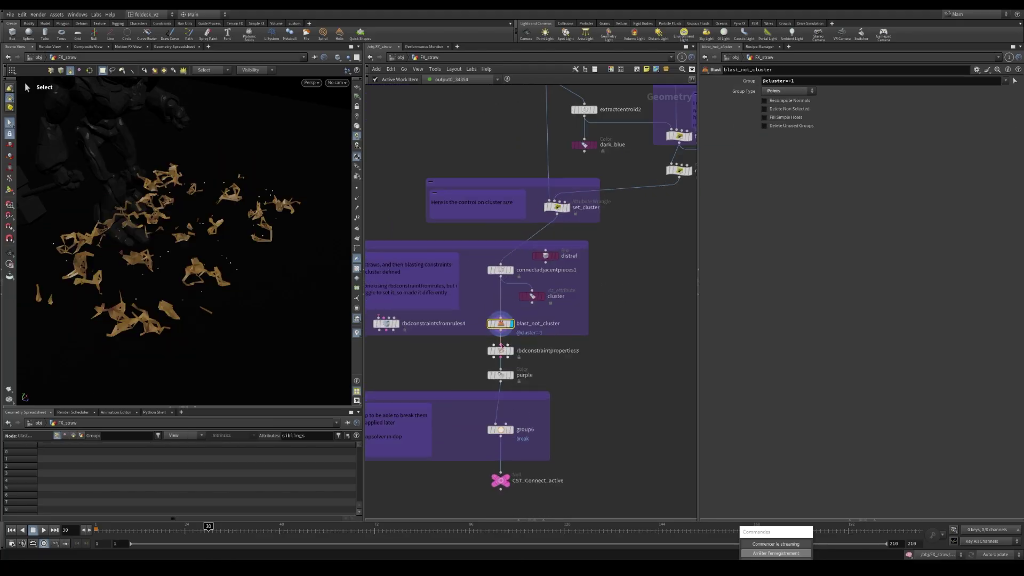
# Display rbdconstraintproperties3 and review its hard constraint settings named connect_Hard.
pyautogui.click(511, 351)
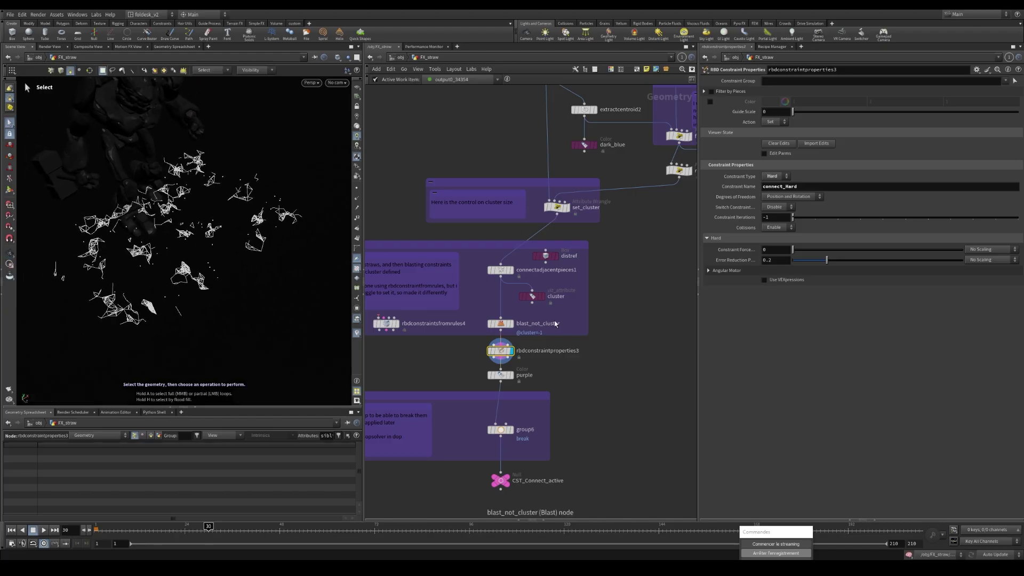
pyautogui.scroll(-1, 550, 323)
pyautogui.moveTo(506, 379); pyautogui.dragTo(505, 356, button='middle')
pyautogui.scroll(2, 487, 344)
pyautogui.scroll(-1, 454, 316)
pyautogui.scroll(-2, 427, 312)
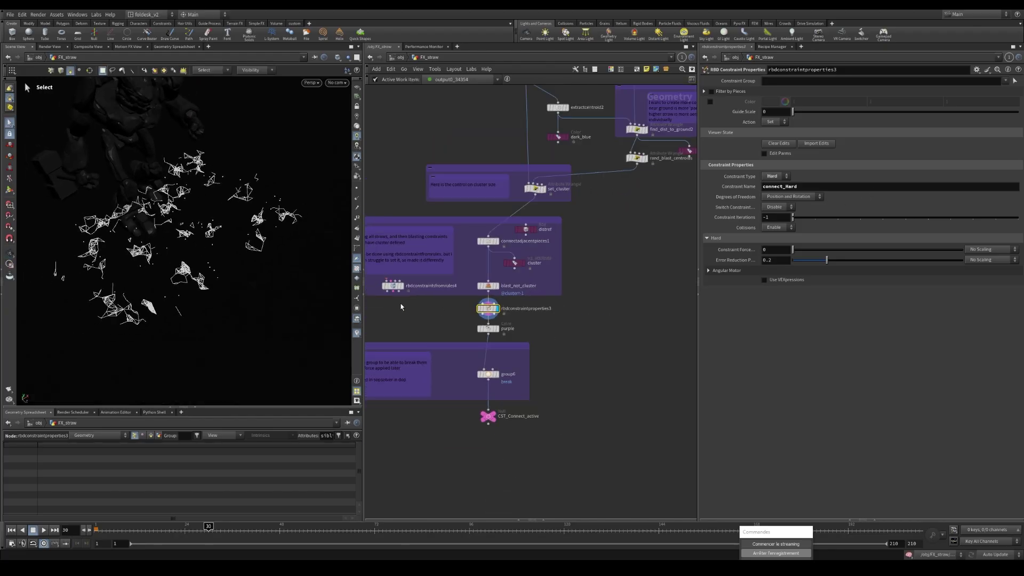
# Check the cluster options of the alternative rbdconstraintsfromrules4 node, then return to rbdconstraintproperties3.
pyautogui.click(394, 290)
pyautogui.moveTo(396, 314); pyautogui.dragTo(434, 304, button='middle')
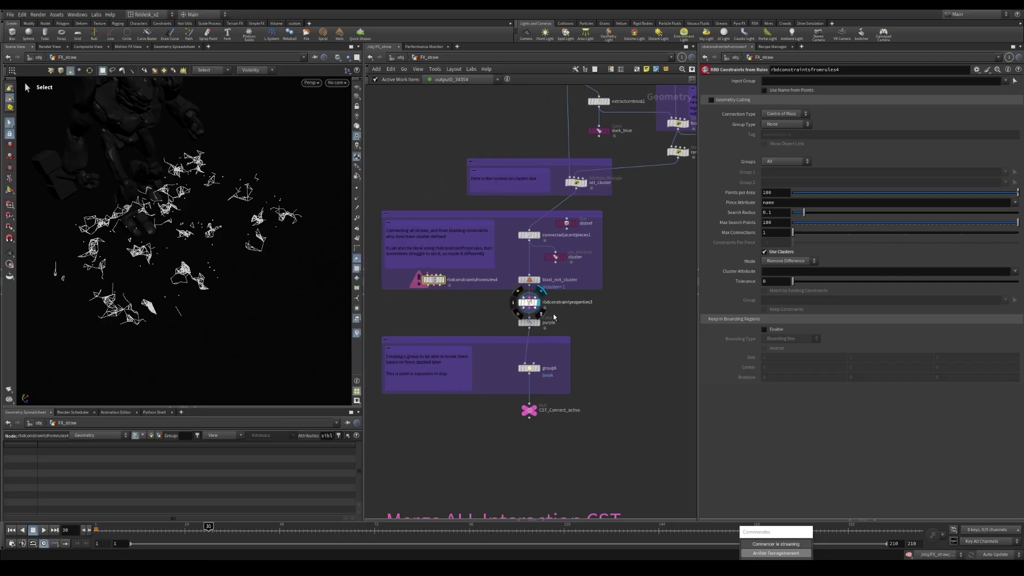
pyautogui.scroll(1, 529, 302)
pyautogui.click(529, 302)
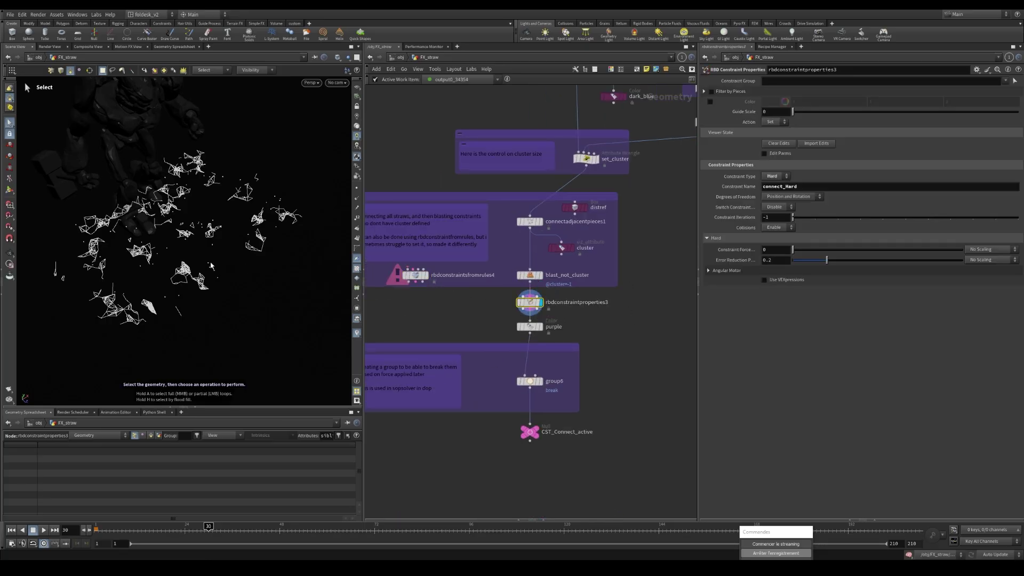
# Display CST_Connect_active to view the final strand-to-strand constraints.
pyautogui.scroll(1, 533, 328)
pyautogui.click(536, 450)
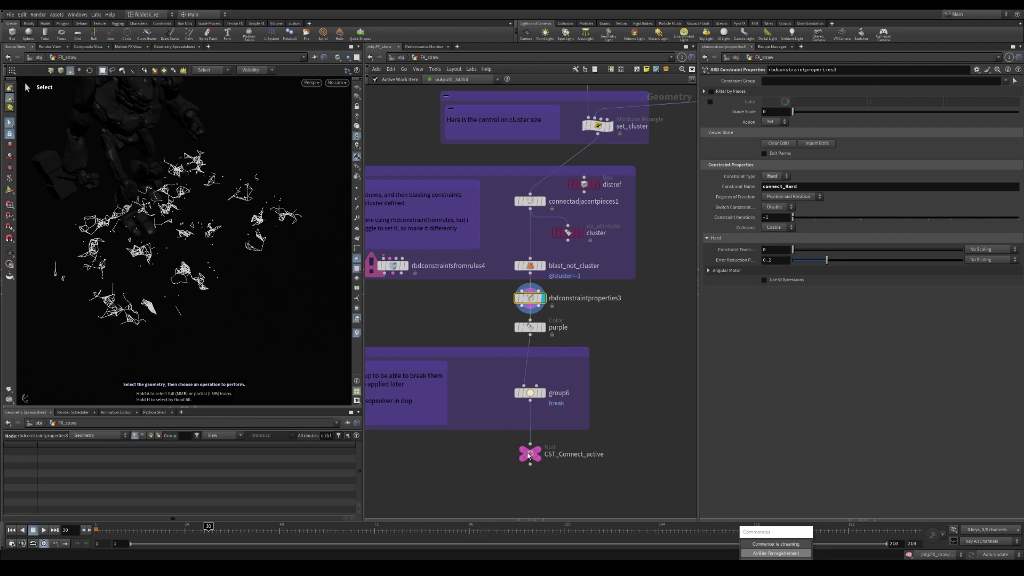
pyautogui.scroll(-1, 613, 411)
pyautogui.moveTo(624, 408); pyautogui.dragTo(608, 391, button='middle')
pyautogui.scroll(1, 528, 380)
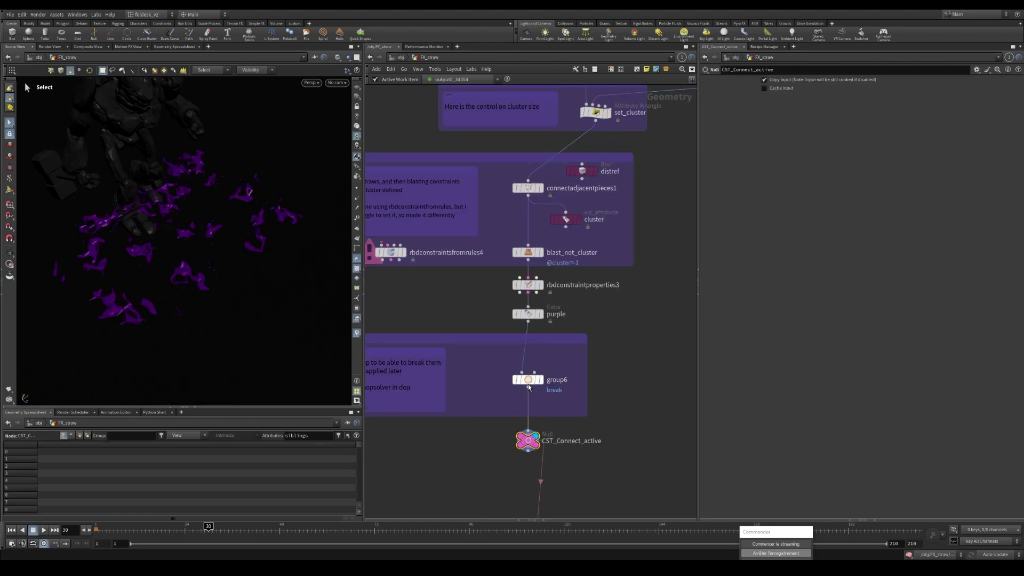
# Review the break group name in group6 and inspect the purple constraints around the character.
pyautogui.click(528, 379)
pyautogui.scroll(-2, 622, 332)
pyautogui.scroll(1, 620, 315)
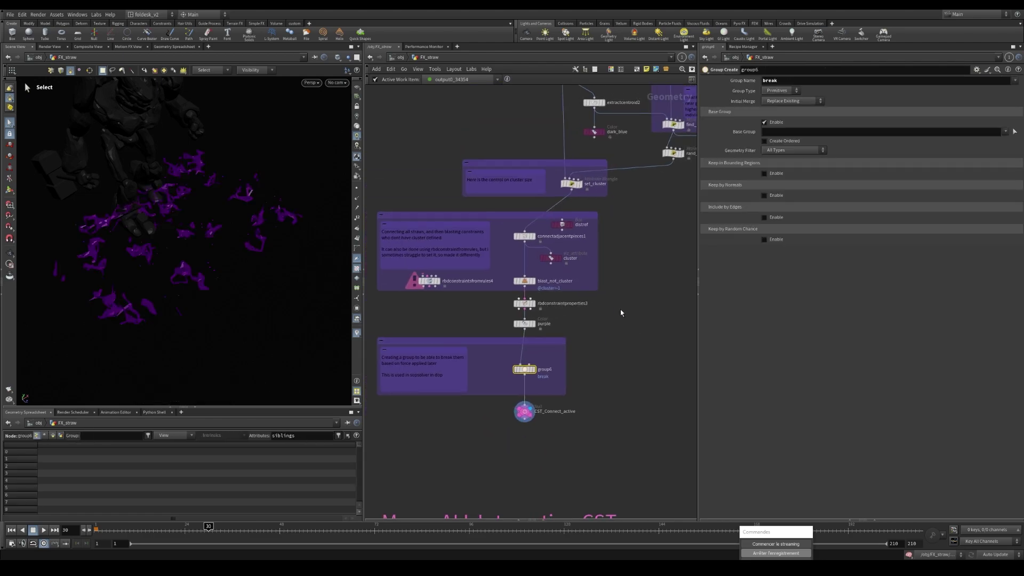
pyautogui.press('Escape')
pyautogui.moveTo(304, 231); pyautogui.dragTo(147, 244)
pyautogui.press('s')
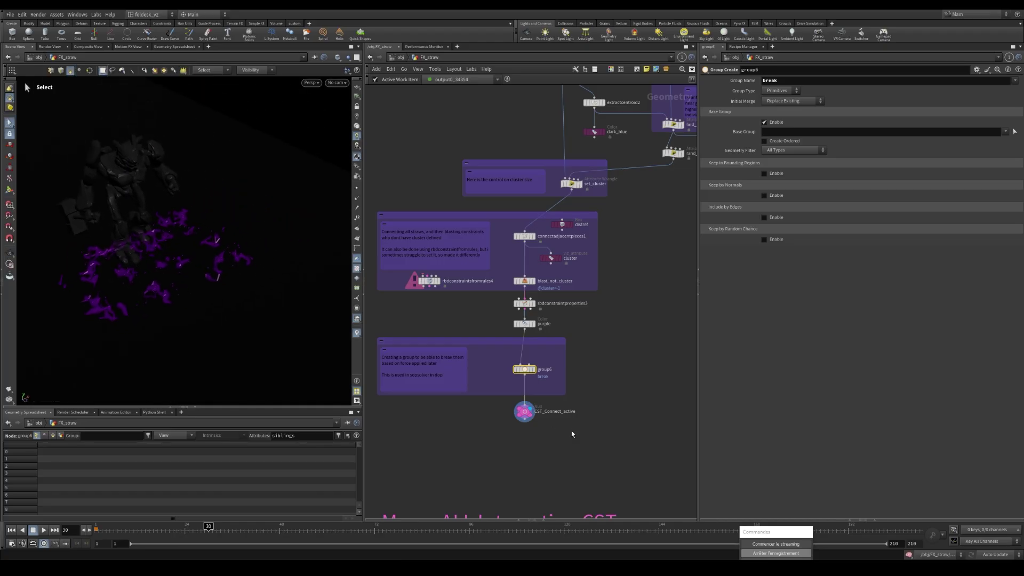
pyautogui.scroll(2, 533, 375)
pyautogui.click(780, 81)
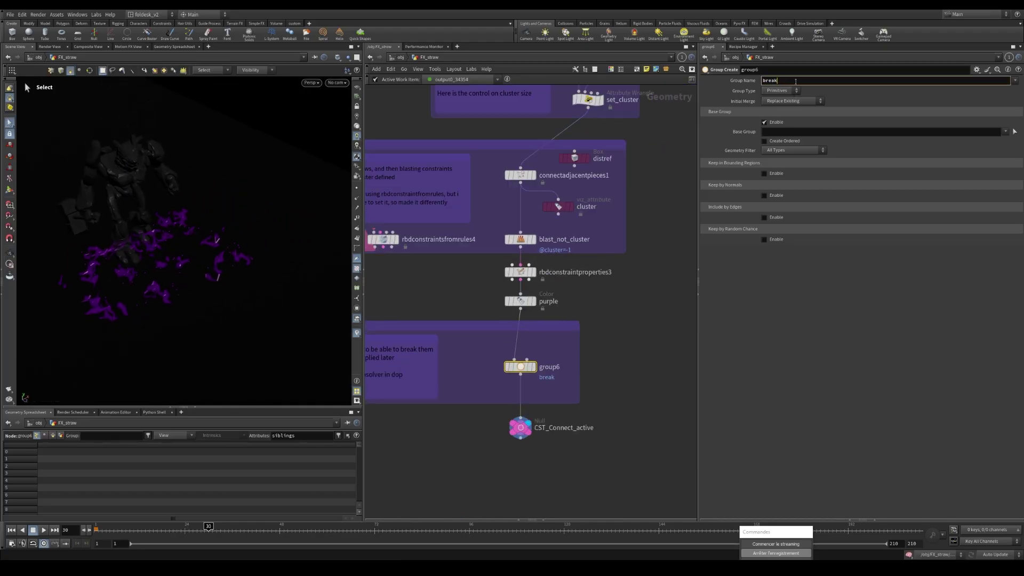
pyautogui.click(637, 303)
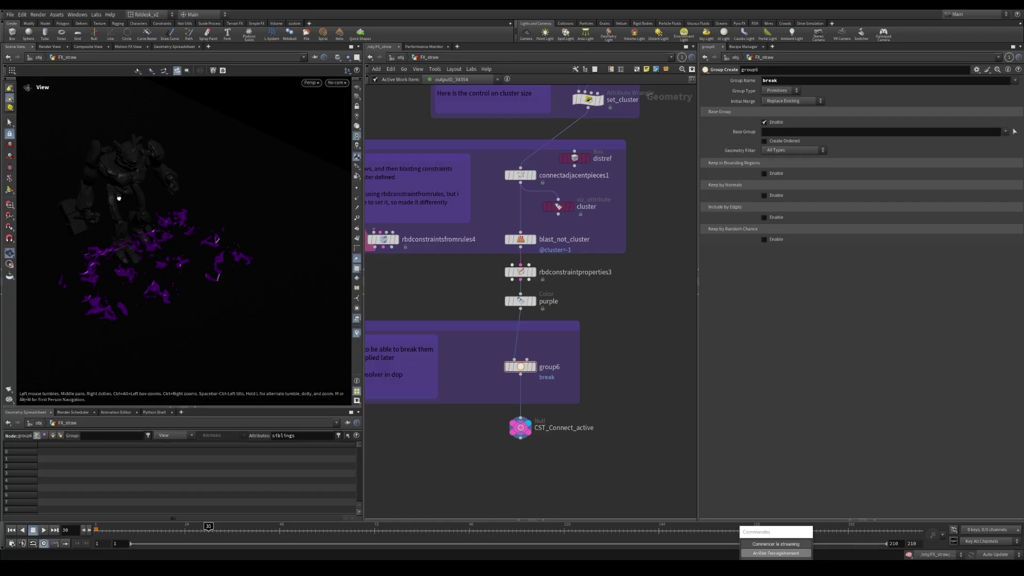
# Go to the to Ground CST network and display its settled straw curves input around the character.
pyautogui.keyDown('alt'); pyautogui.moveTo(118, 196); pyautogui.dragTo(168, 251); pyautogui.keyUp('alt')
pyautogui.scroll(-5, 532, 400)
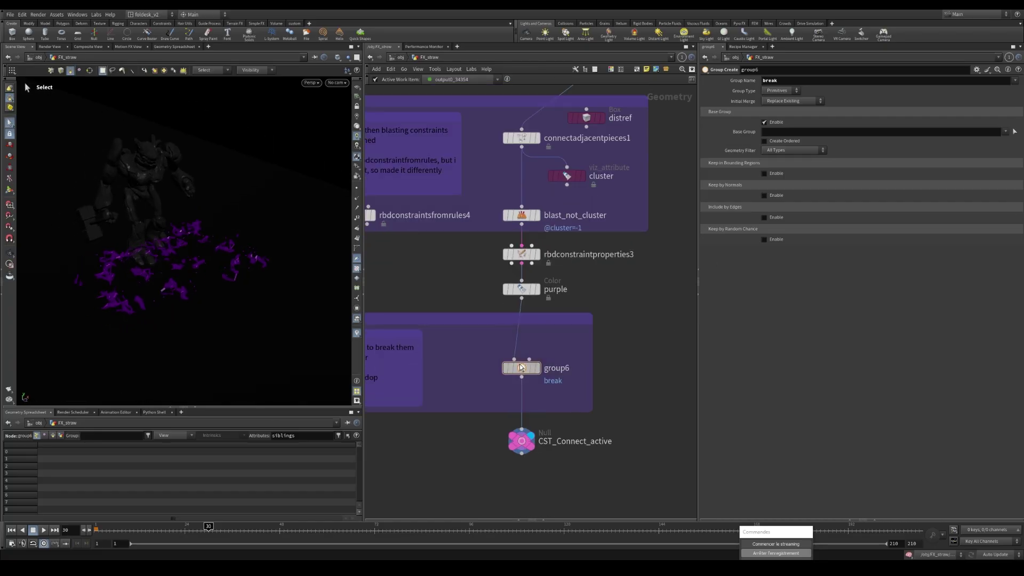
pyautogui.scroll(-3, 530, 401)
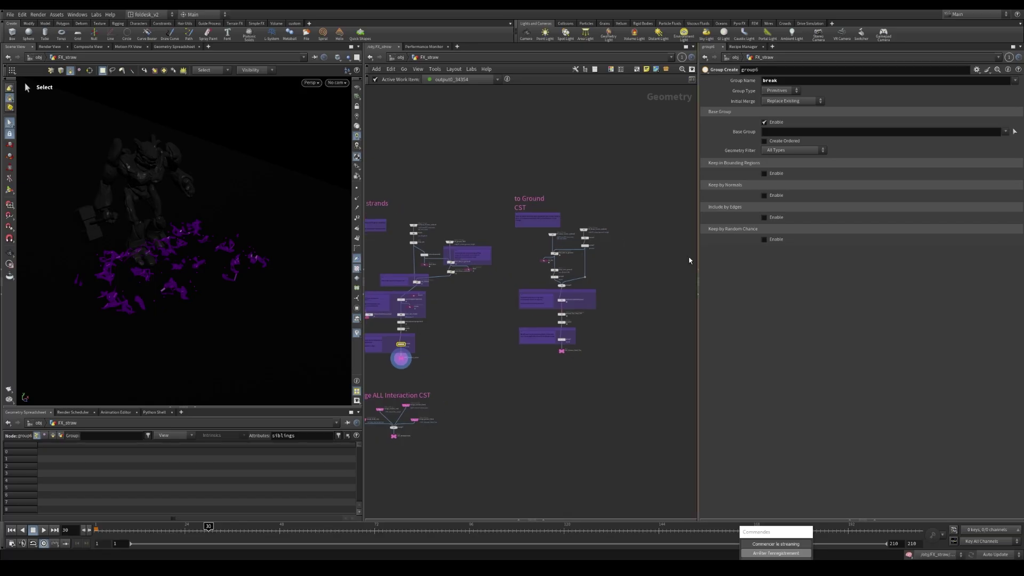
pyautogui.scroll(6, 590, 257)
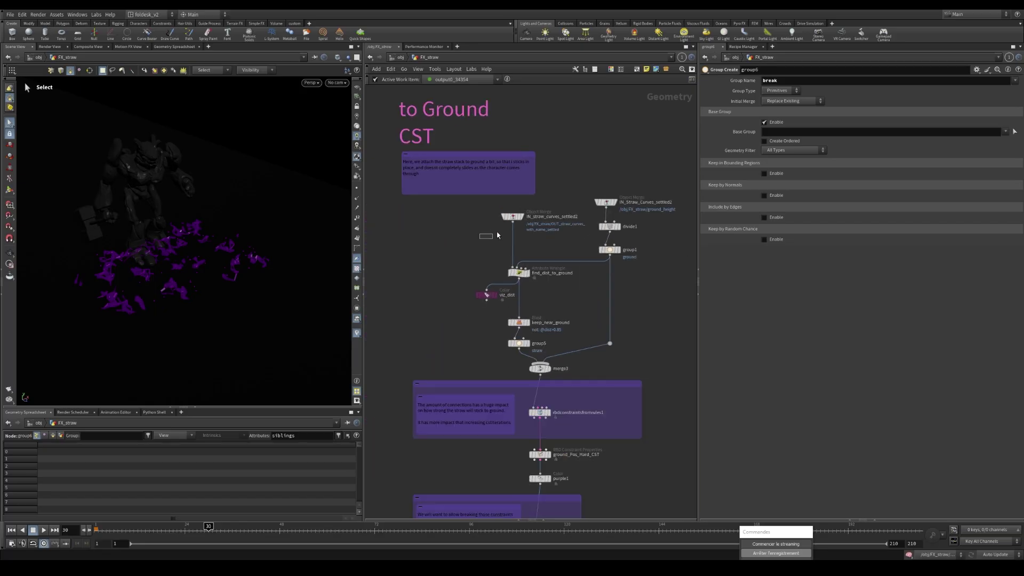
pyautogui.click(512, 216)
pyautogui.scroll(-3, 228, 270)
pyautogui.keyDown('alt'); pyautogui.moveTo(224, 270); pyautogui.dragTo(171, 277); pyautogui.keyUp('alt')
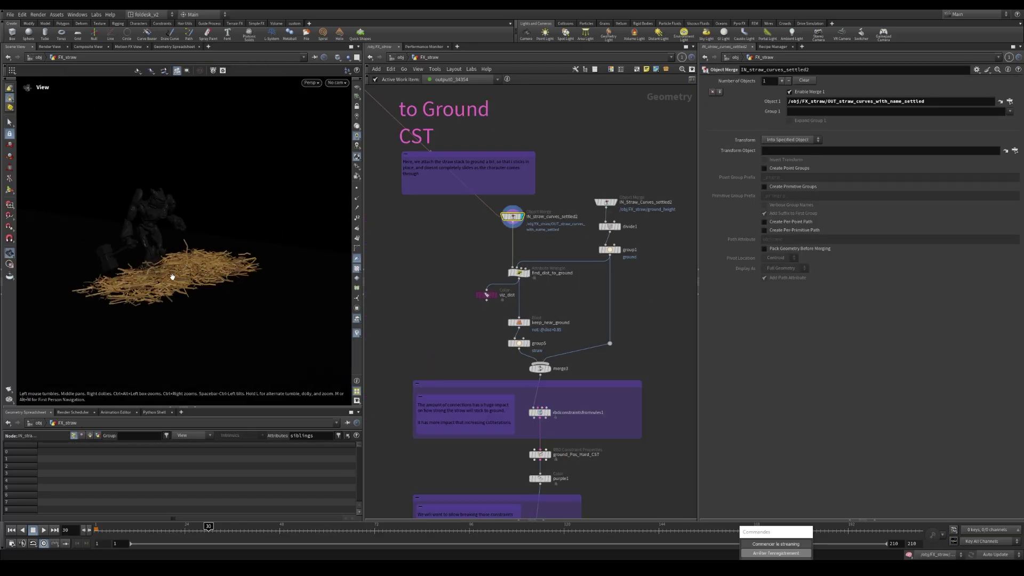
# Display CST_Ground_Hard_Pos and inspect the ground constraints beneath the character.
pyautogui.scroll(-3, 617, 372)
pyautogui.moveTo(672, 464); pyautogui.dragTo(667, 358, button='middle')
pyautogui.scroll(3, 568, 409)
pyautogui.moveTo(513, 397); pyautogui.dragTo(586, 413)
pyautogui.press('r')
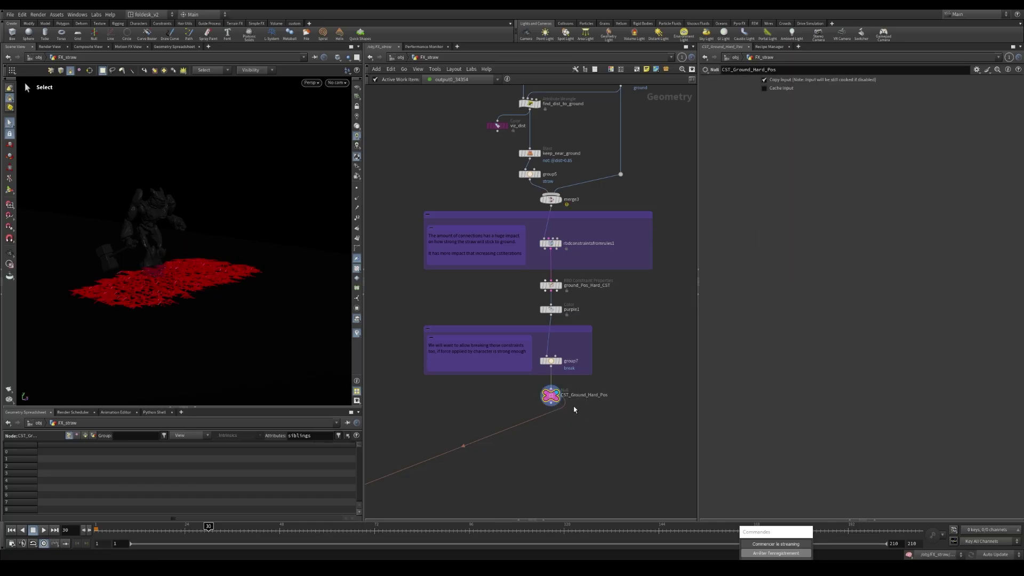
pyautogui.scroll(2, 160, 290)
pyautogui.moveTo(160, 291)
pyautogui.keyDown('alt'); pyautogui.mouseDown()
pyautogui.moveTo(142, 286)
pyautogui.moveTo(155, 288)
pyautogui.moveTo(149, 299)
pyautogui.moveTo(217, 231)
pyautogui.moveTo(193, 267)
pyautogui.moveTo(210, 265)
pyautogui.moveTo(121, 272)
pyautogui.moveTo(206, 270)
pyautogui.moveTo(187, 272)
pyautogui.moveTo(169, 309)
pyautogui.mouseUp(); pyautogui.keyUp('alt')
pyautogui.press('s')
pyautogui.scroll(-5, 660, 208)
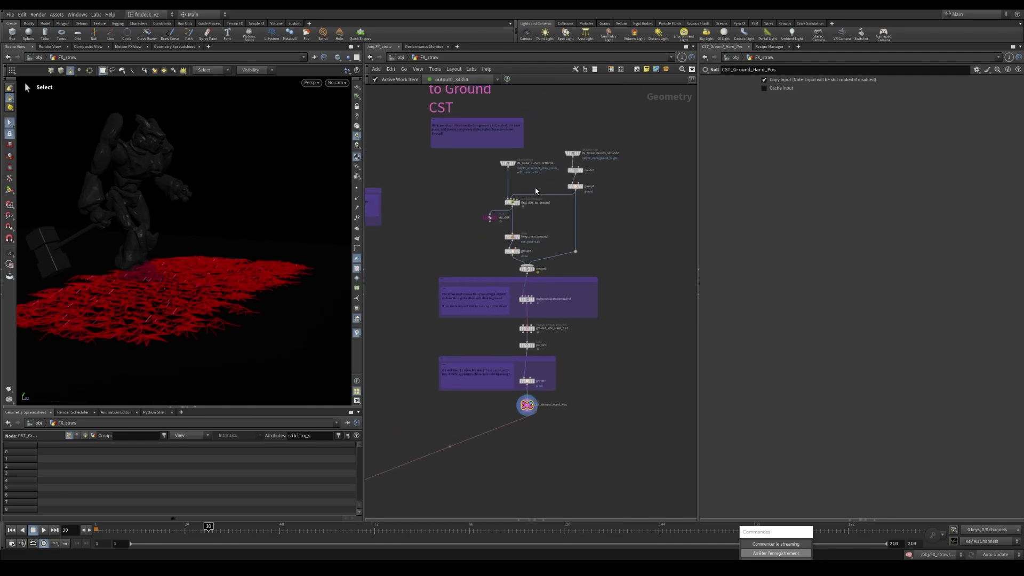
pyautogui.keyDown('alt'); pyautogui.scroll(-3, 201, 276); pyautogui.keyUp('alt')
pyautogui.keyDown('alt'); pyautogui.moveTo(197, 283); pyautogui.dragTo(169, 292); pyautogui.keyUp('alt')
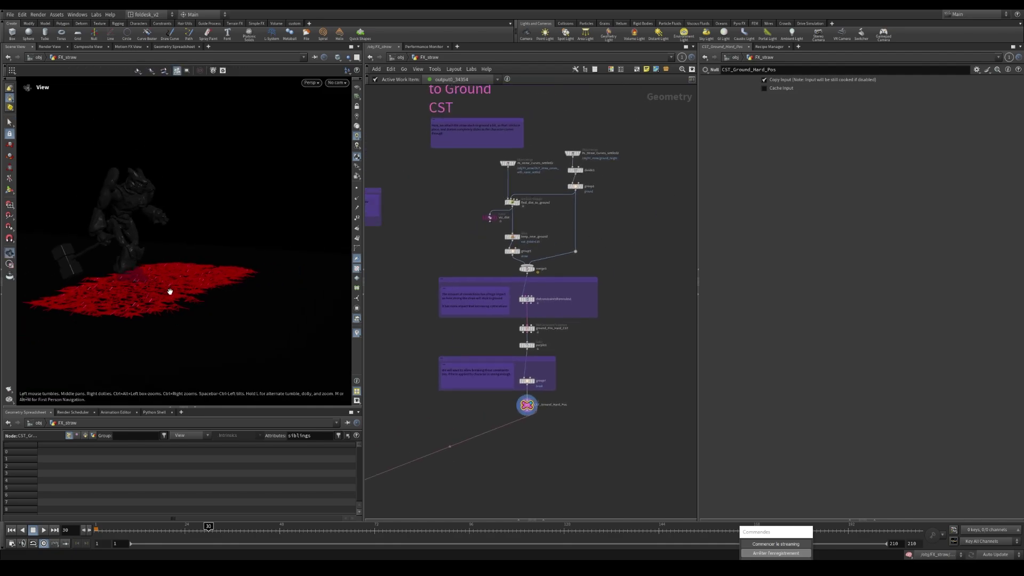
# Turn off the Ghosted draw option for Template Model Geometry and inspect the character standing on the ground constraints.
pyautogui.press('d')
pyautogui.click(109, 215)
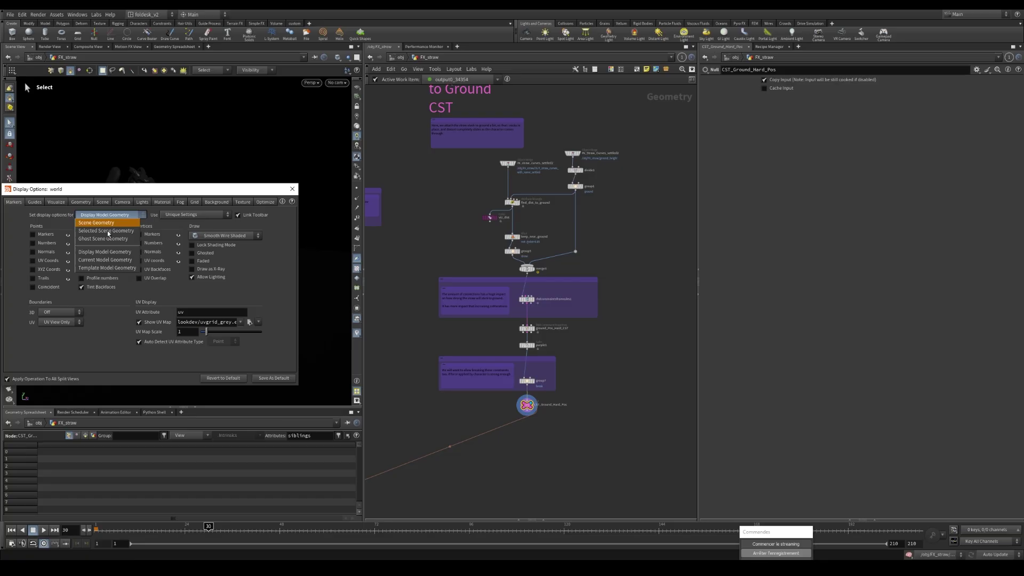
pyautogui.click(91, 267)
pyautogui.click(200, 254)
pyautogui.click(293, 191)
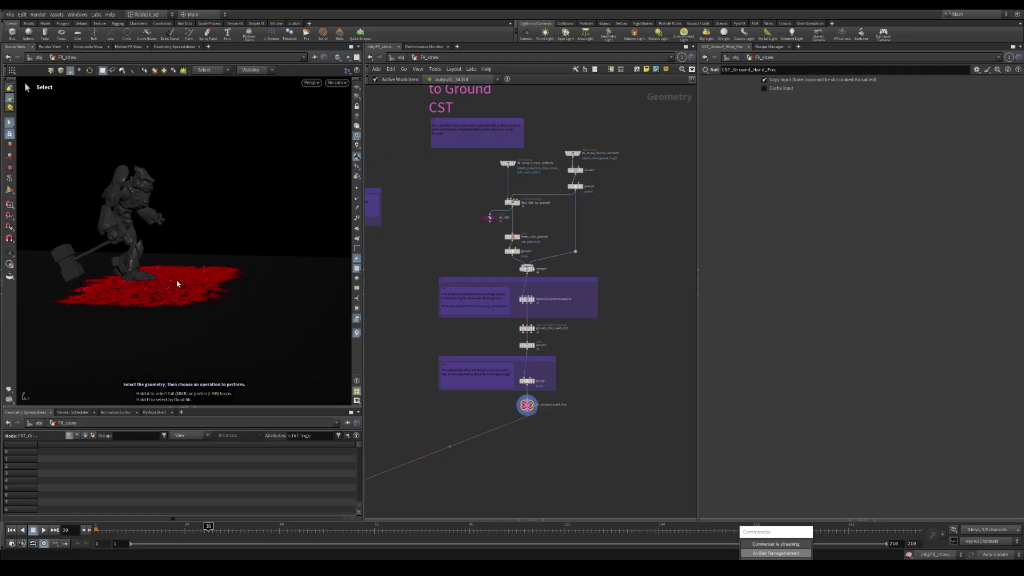
pyautogui.keyDown('alt'); pyautogui.moveTo(177, 283); pyautogui.dragTo(133, 286, button='middle'); pyautogui.keyUp('alt')
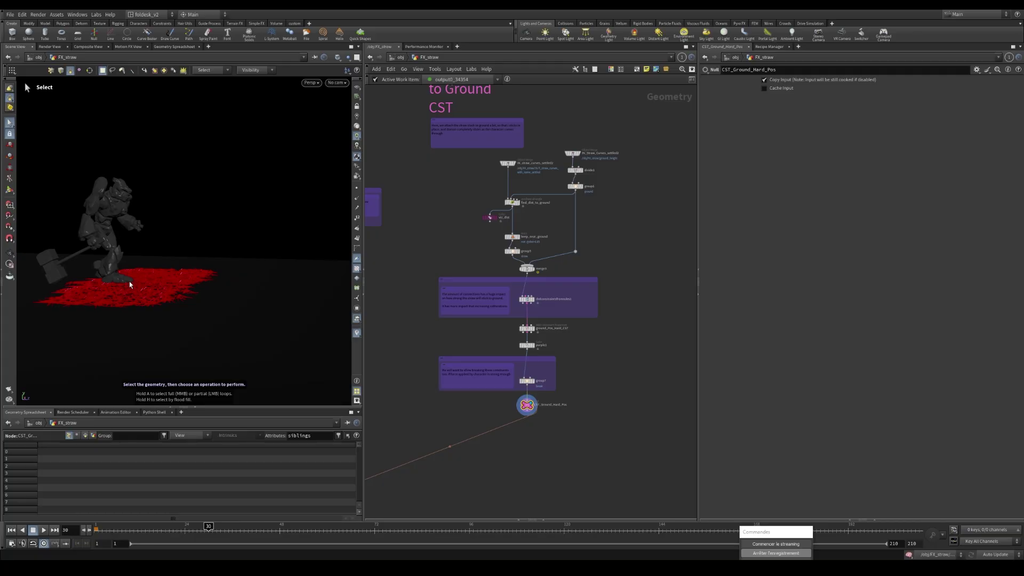
pyautogui.keyDown('alt'); pyautogui.moveTo(166, 283); pyautogui.dragTo(126, 313); pyautogui.keyUp('alt')
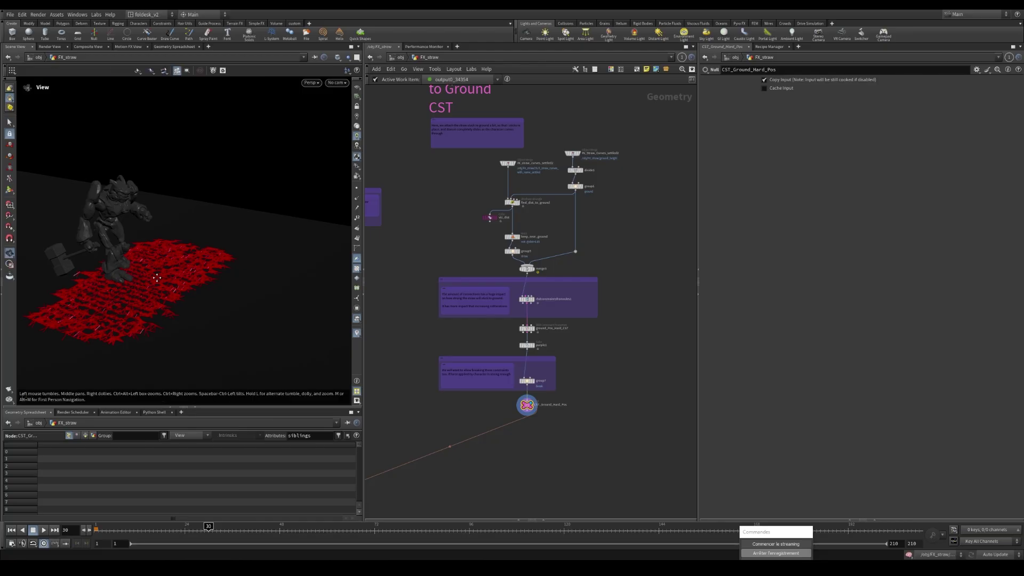
pyautogui.keyDown('alt'); pyautogui.moveTo(134, 276); pyautogui.dragTo(145, 278); pyautogui.keyUp('alt')
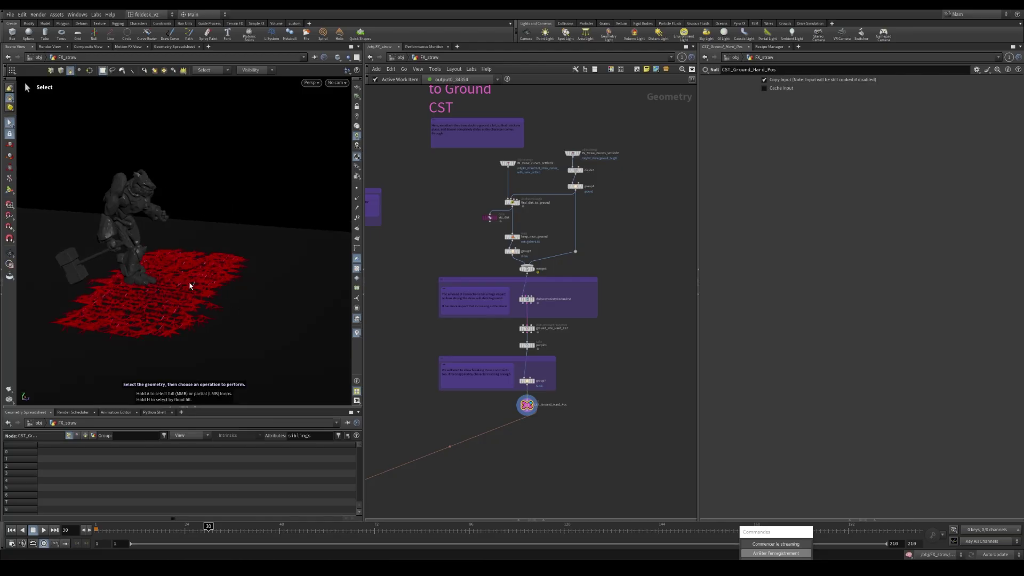
# Display viz_dist to view the straws colored by their distance to the ground.
pyautogui.scroll(-2, 597, 264)
pyautogui.scroll(4, 553, 241)
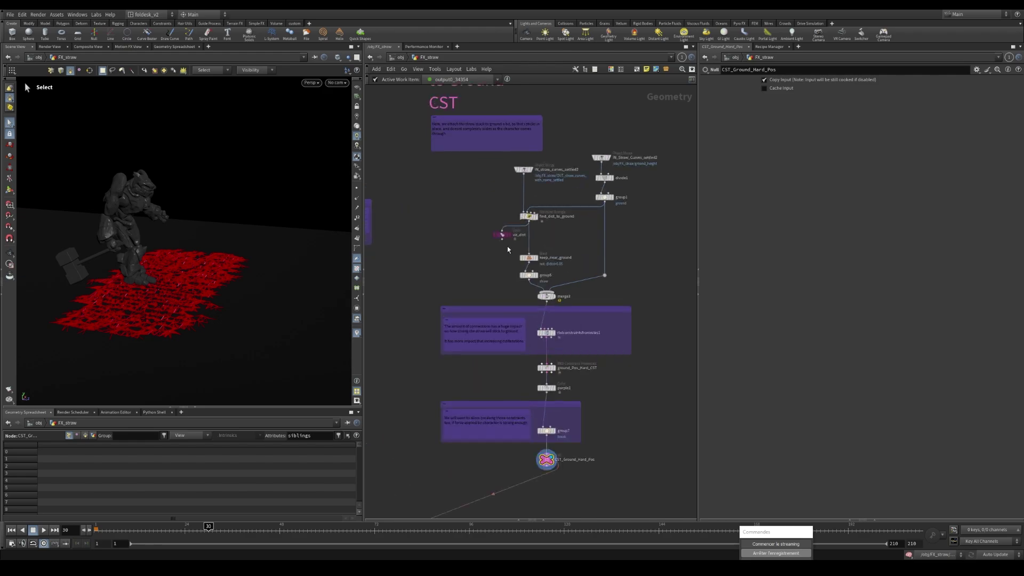
pyautogui.click(508, 232)
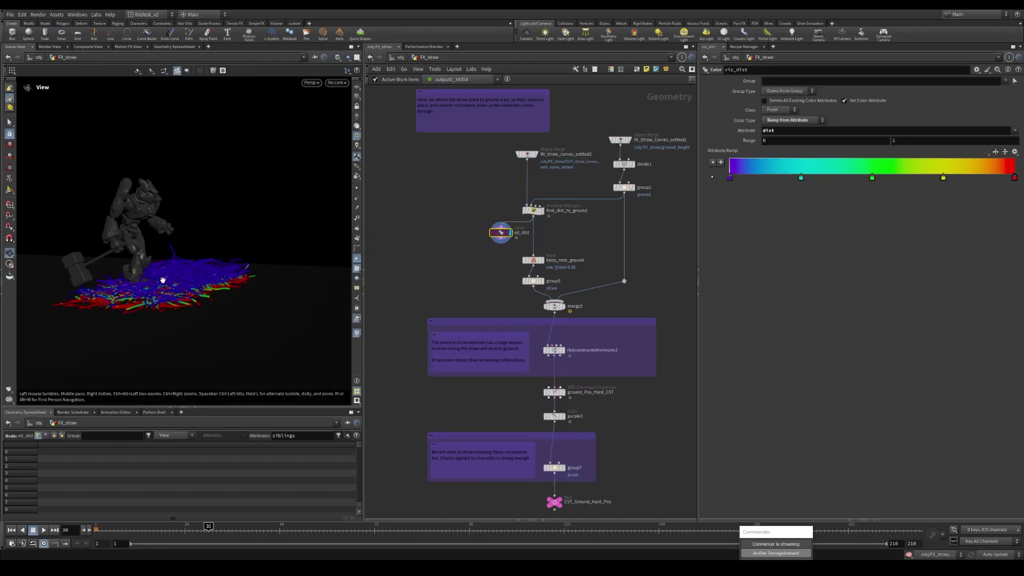
# Display the ground height input, then its divide1 and group1 nodes, and inspect the ground surface beneath the character.
pyautogui.scroll(3, 623, 171)
pyautogui.click(618, 134)
pyautogui.click(629, 134)
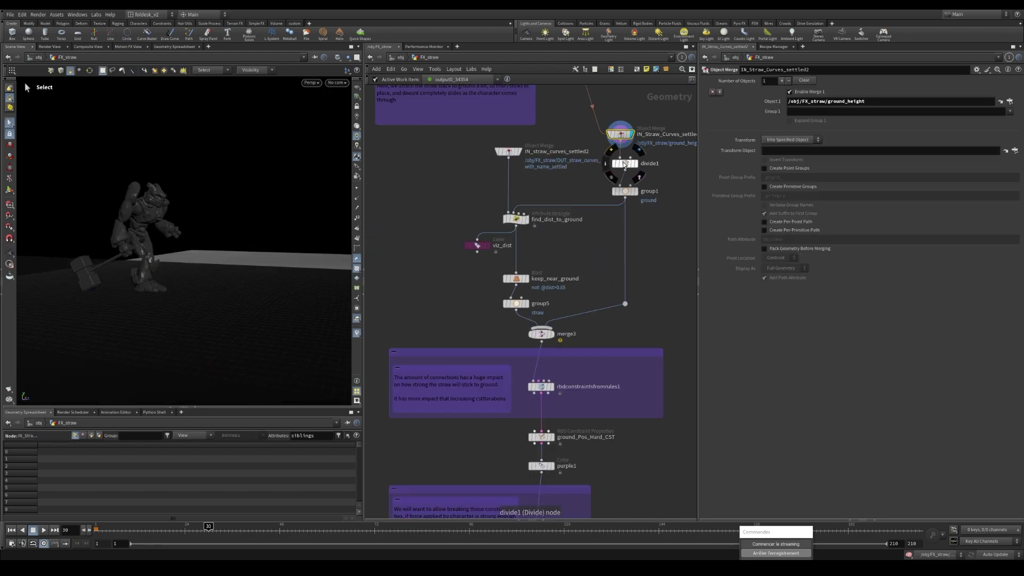
pyautogui.click(625, 163)
pyautogui.press('Escape')
pyautogui.moveTo(218, 299); pyautogui.dragTo(223, 350)
pyautogui.scroll(2, 628, 191)
pyautogui.click(627, 190)
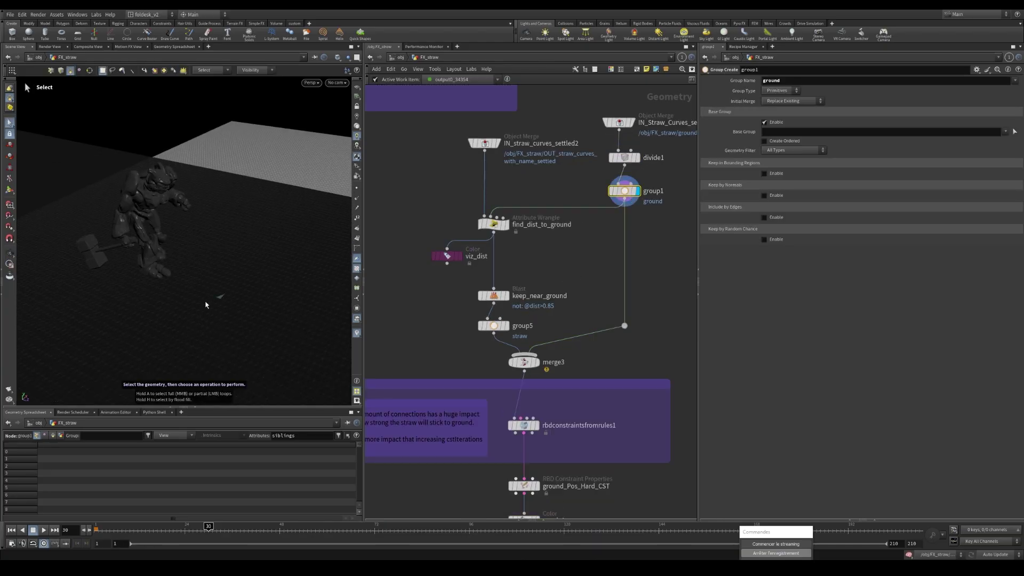
pyautogui.keyDown('alt'); pyautogui.moveTo(206, 302); pyautogui.dragTo(209, 275, button='middle'); pyautogui.keyUp('alt')
# Display viz_dist again and examine the xyzdist function in the find_dist_to_ground wrangle code.
pyautogui.click(460, 256)
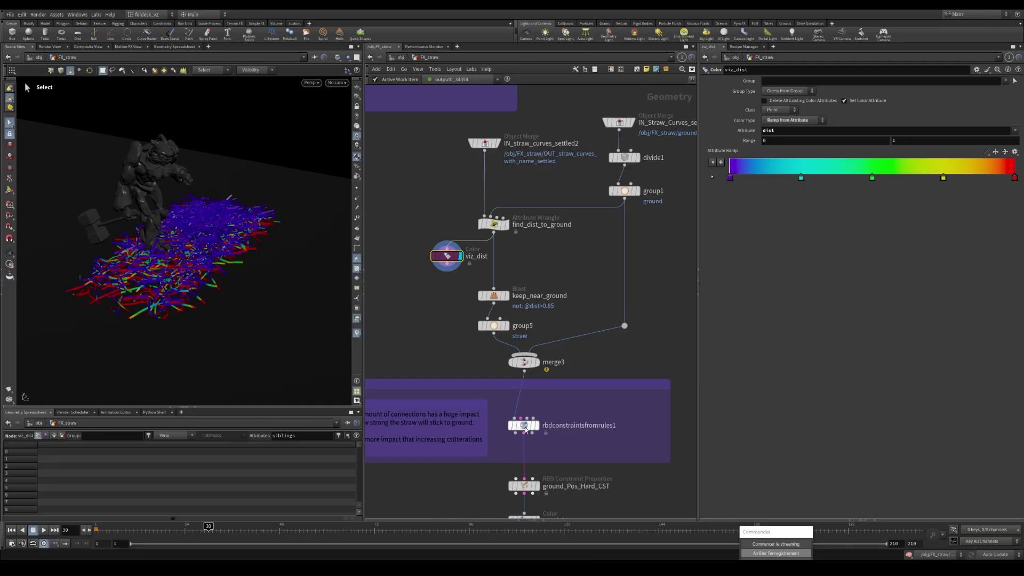
pyautogui.press('Escape')
pyautogui.moveTo(204, 250); pyautogui.dragTo(200, 234)
pyautogui.click(494, 224)
pyautogui.scroll(-1, 572, 254)
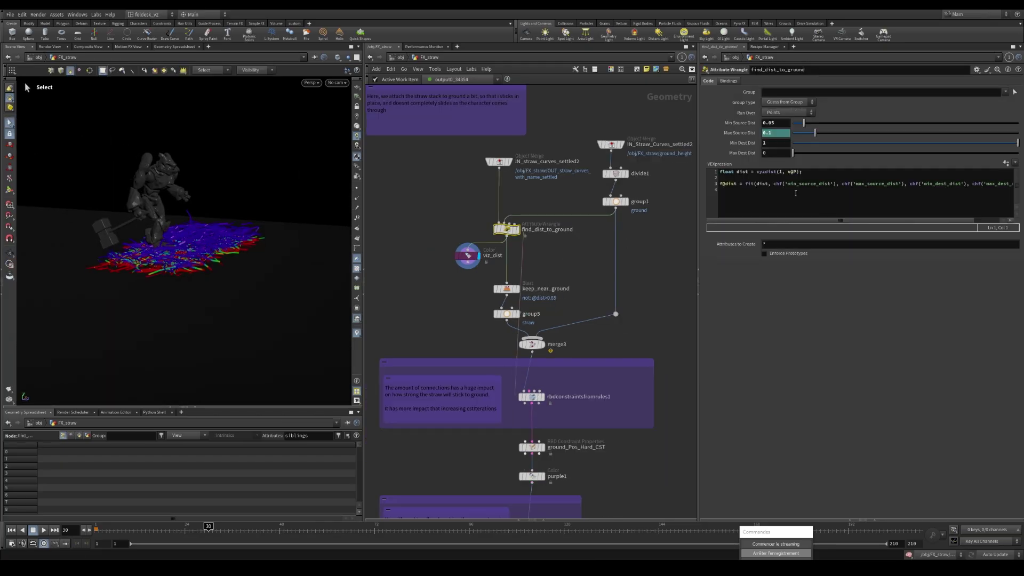
pyautogui.moveTo(772, 172); pyautogui.dragTo(754, 171)
pyautogui.click(647, 267)
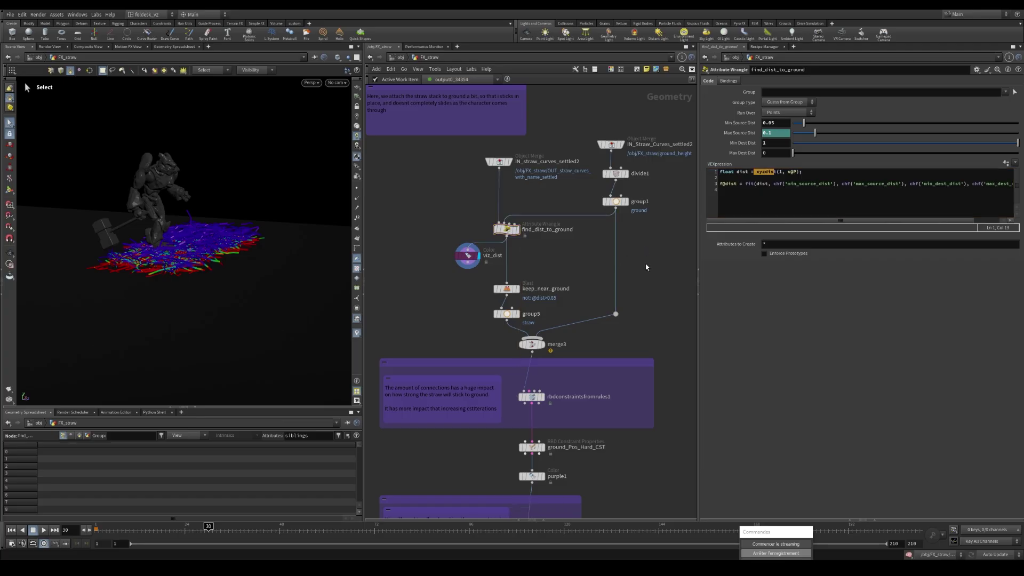
# Display keep_near_ground and inspect the straws kept close to the ground.
pyautogui.moveTo(647, 268); pyautogui.dragTo(607, 264, button='middle')
pyautogui.scroll(1, 467, 291)
pyautogui.click(479, 286)
pyautogui.scroll(2, 215, 241)
pyautogui.keyDown('alt'); pyautogui.moveTo(214, 241); pyautogui.dragTo(157, 265); pyautogui.keyUp('alt')
pyautogui.press('Down')
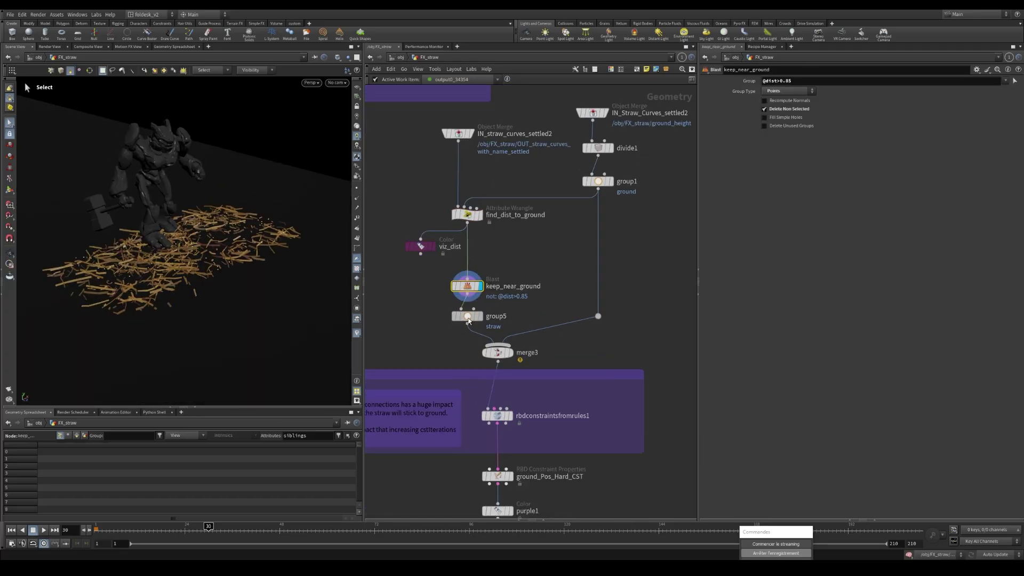
# Display merge3 and inspect the near-ground straws combined with the ground geometry.
pyautogui.press('Down')
pyautogui.scroll(-3, 573, 306)
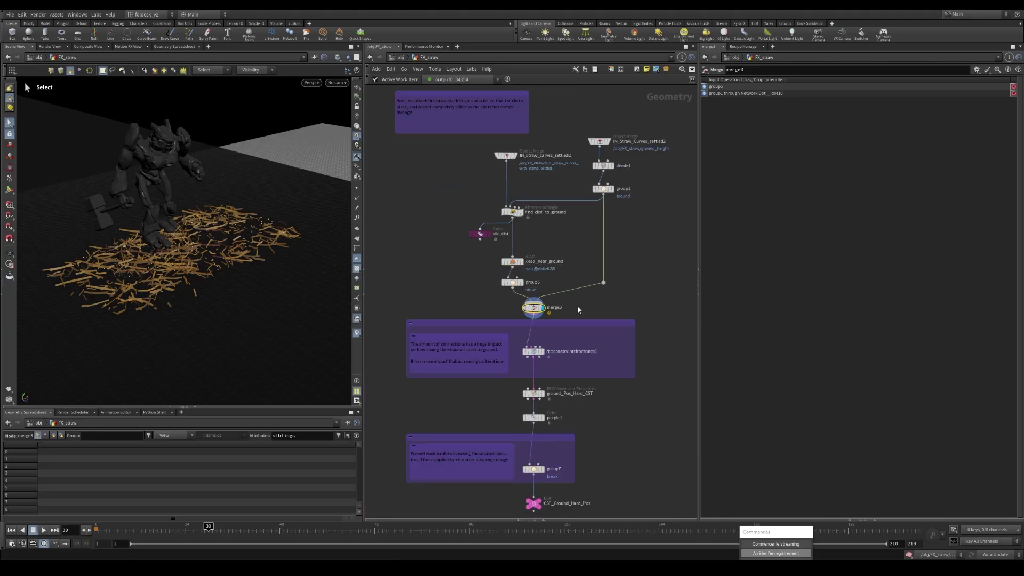
pyautogui.click(540, 308)
pyautogui.scroll(-2, 537, 308)
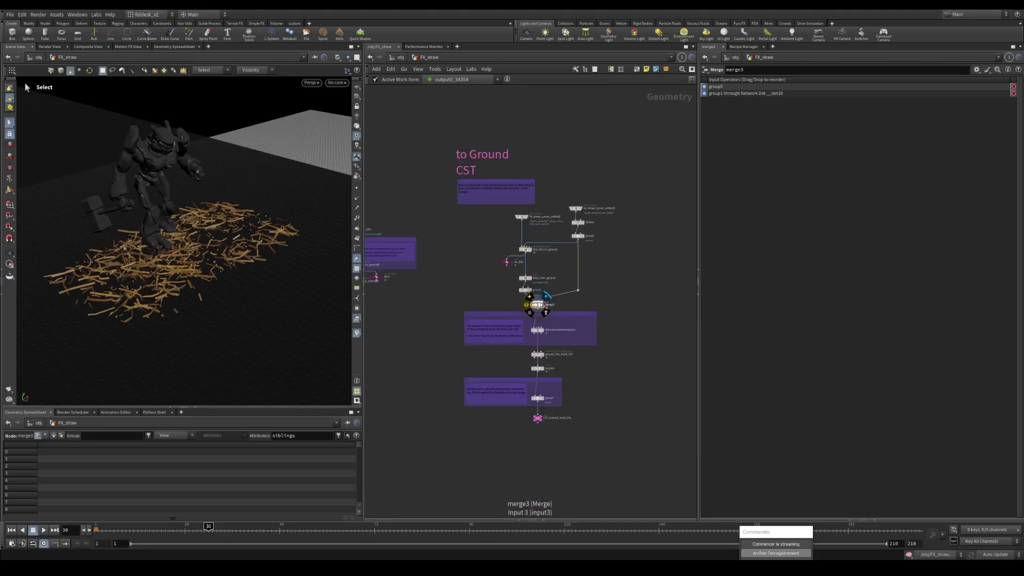
pyautogui.scroll(2, 536, 308)
pyautogui.press('Escape')
pyautogui.moveTo(214, 192)
pyautogui.mouseDown()
pyautogui.moveTo(219, 236)
pyautogui.moveTo(219, 176)
pyautogui.mouseUp()
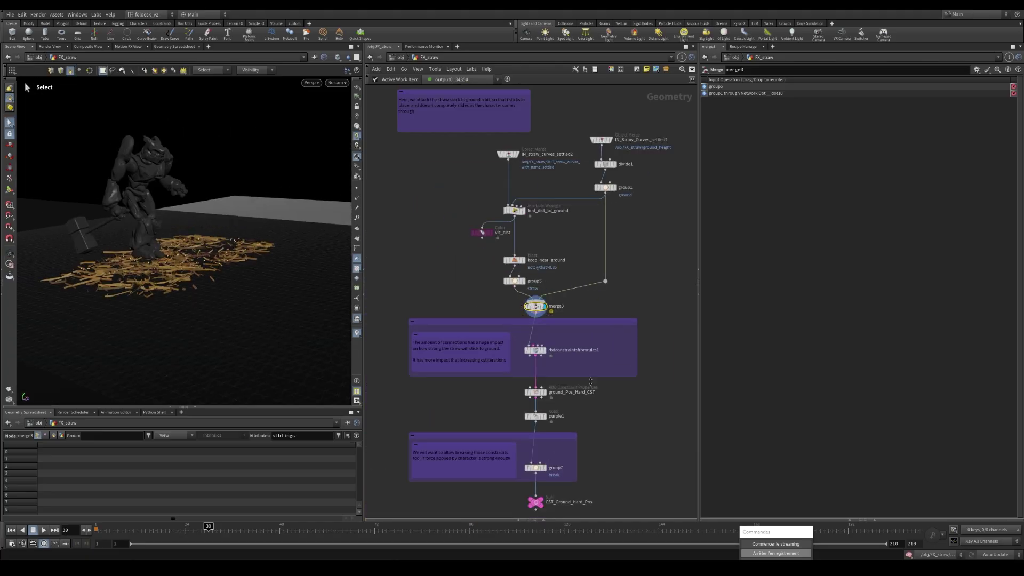
# Display rbdconstraintsfromrules1 and inspect its ground-to-straw connections and Max Connections setting.
pyautogui.scroll(2, 538, 349)
pyautogui.click(534, 350)
pyautogui.press('Escape')
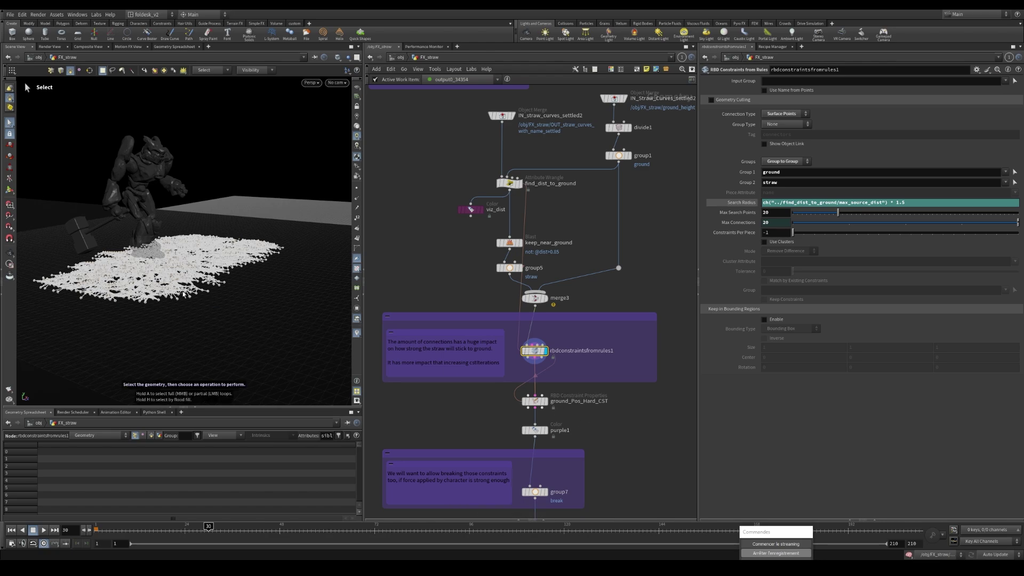
pyautogui.moveTo(160, 224); pyautogui.dragTo(157, 293)
pyautogui.press('s')
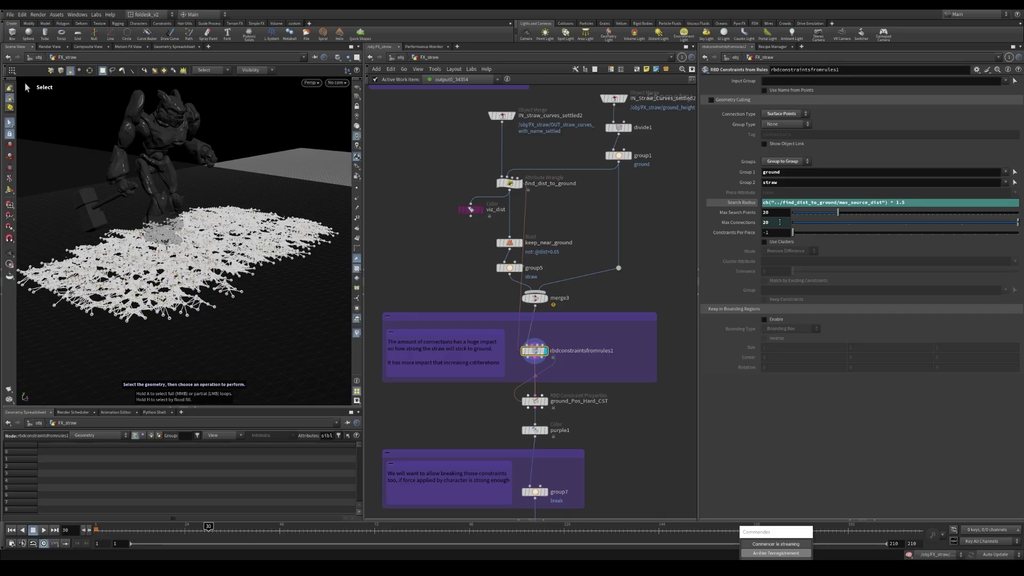
pyautogui.click(771, 224)
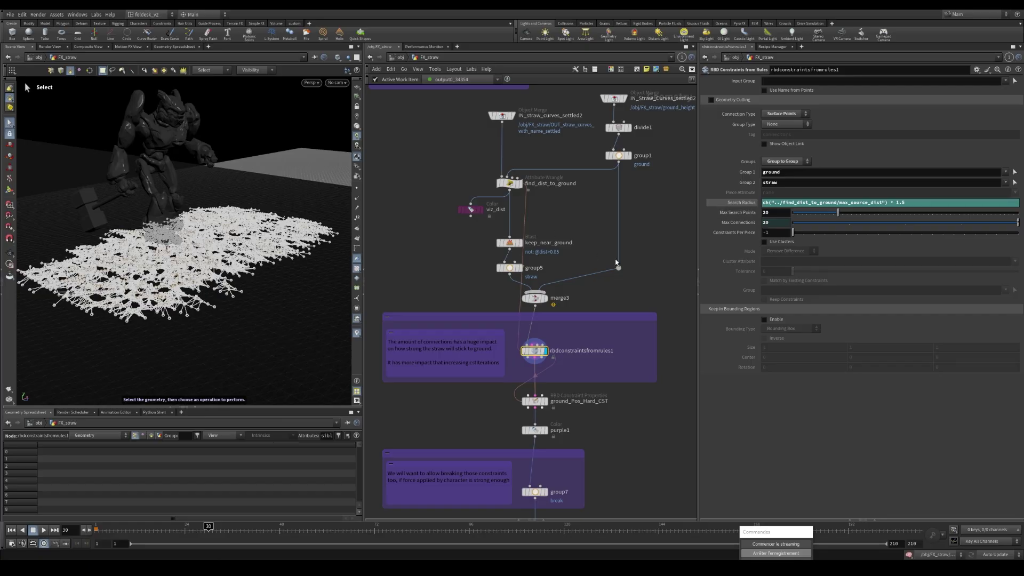
pyautogui.moveTo(535, 270); pyautogui.dragTo(576, 224, button='middle')
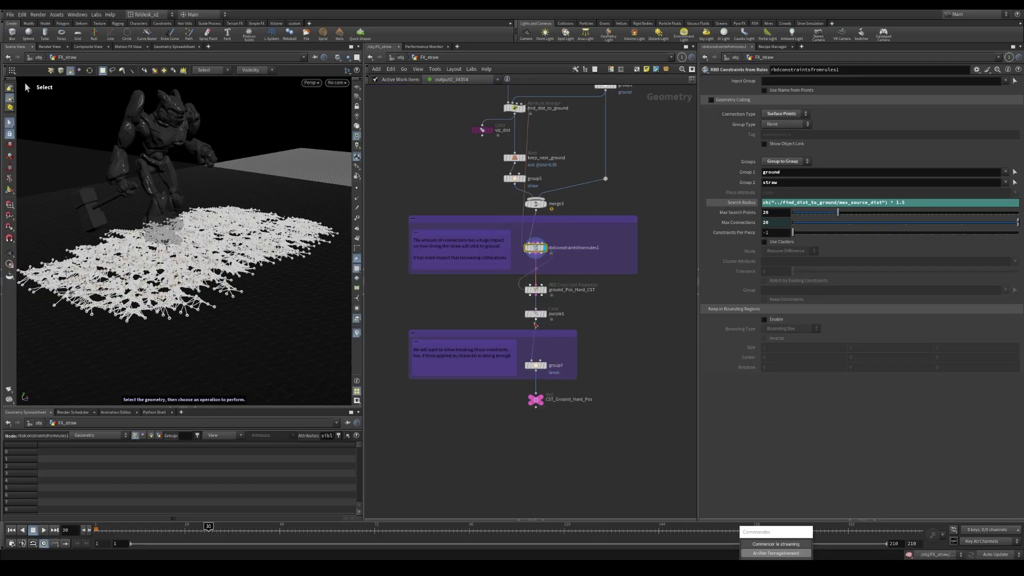
# Display ground_Pos_Hard_CST and check its Ground_Hard constraint name and Hard constraint properties.
pyautogui.scroll(2, 555, 277)
pyautogui.click(536, 290)
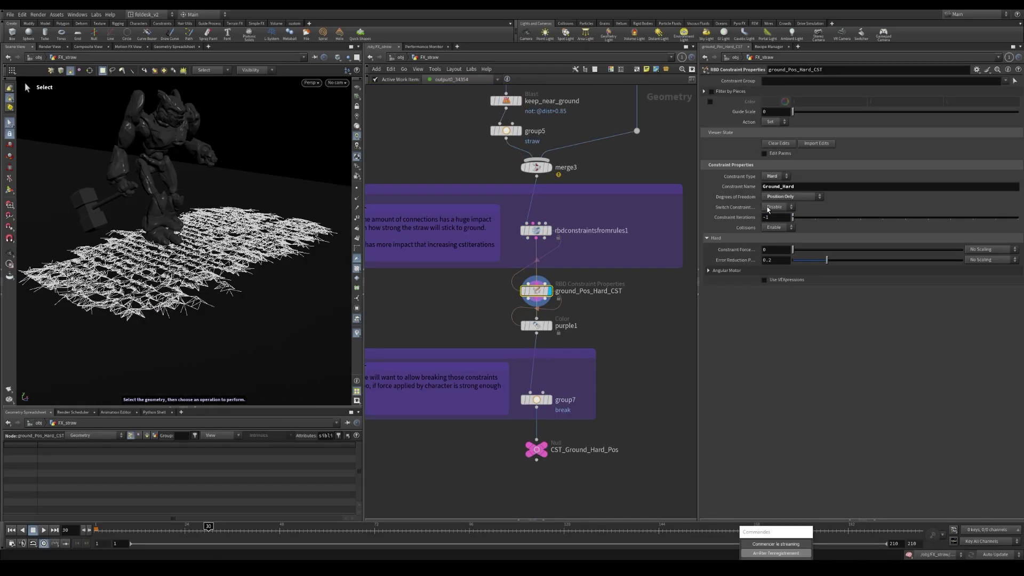
pyautogui.doubleClick(795, 187)
pyautogui.click(777, 166)
# Check the break group in group7, and display CST_Ground_Hard_Pos to view the finished ground constraints.
pyautogui.click(536, 399)
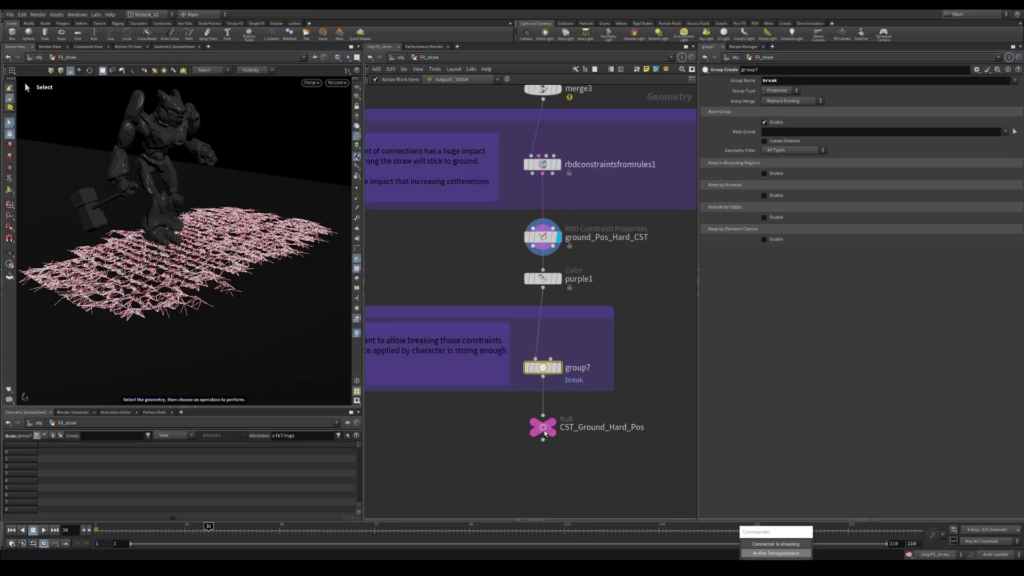
pyautogui.click(544, 429)
pyautogui.moveTo(176, 248); pyautogui.dragTo(160, 232)
pyautogui.press('s')
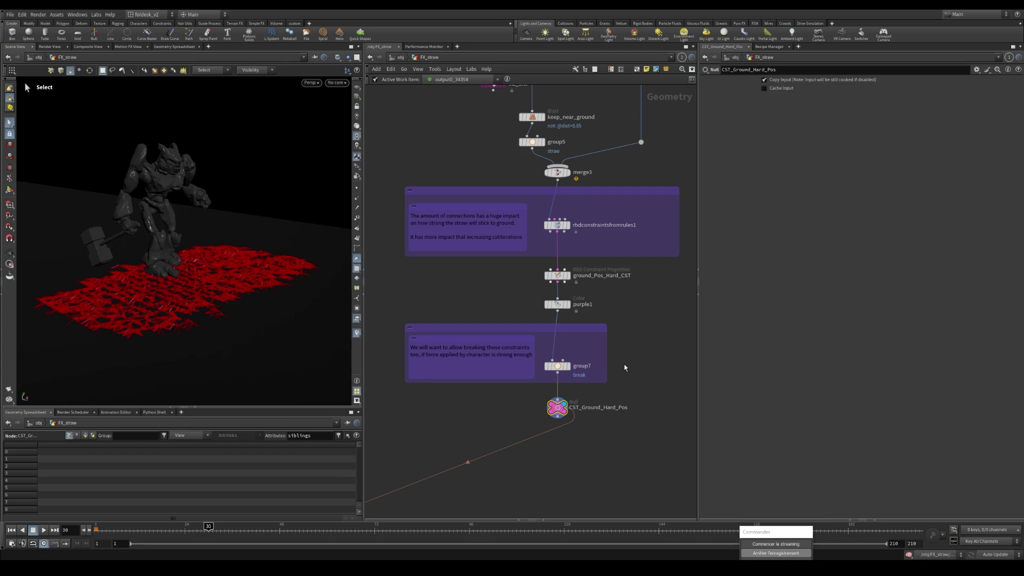
pyautogui.scroll(3, 574, 395)
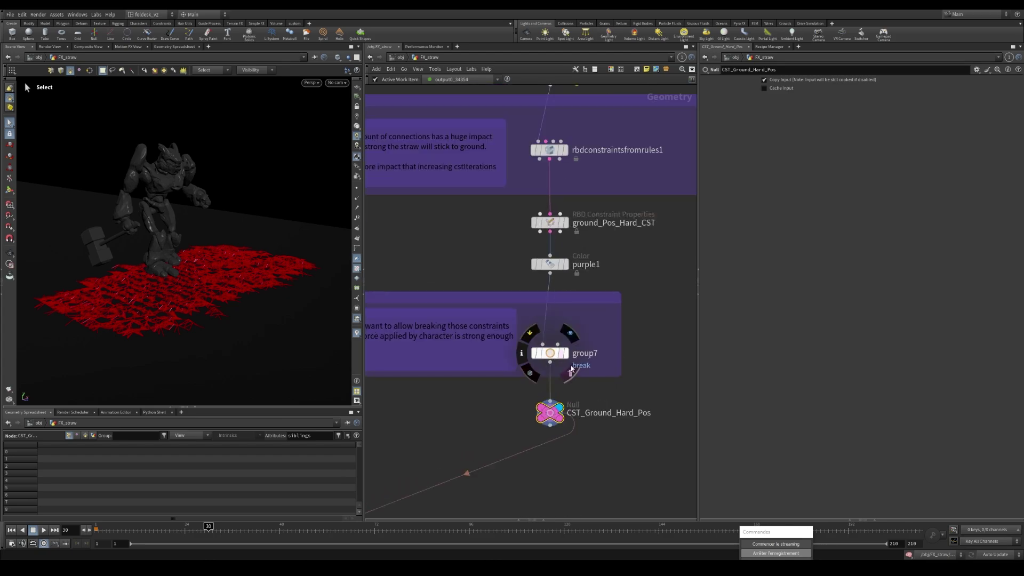
# Widen the network view and display CST_INTERACTION to inspect all merged interaction constraints around the character.
pyautogui.moveTo(702, 334); pyautogui.dragTo(717, 331)
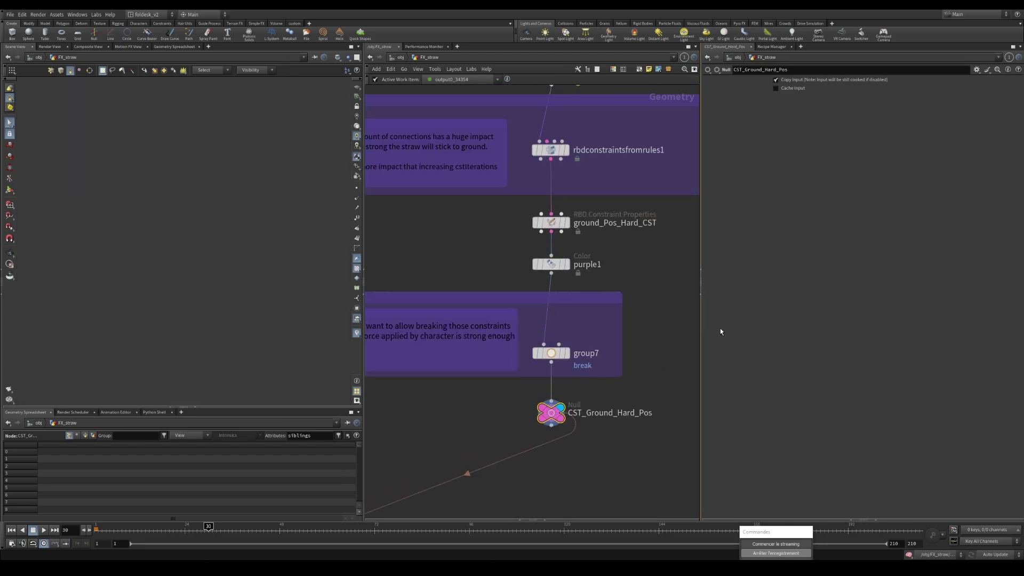
pyautogui.scroll(-10, 579, 373)
pyautogui.scroll(6, 525, 421)
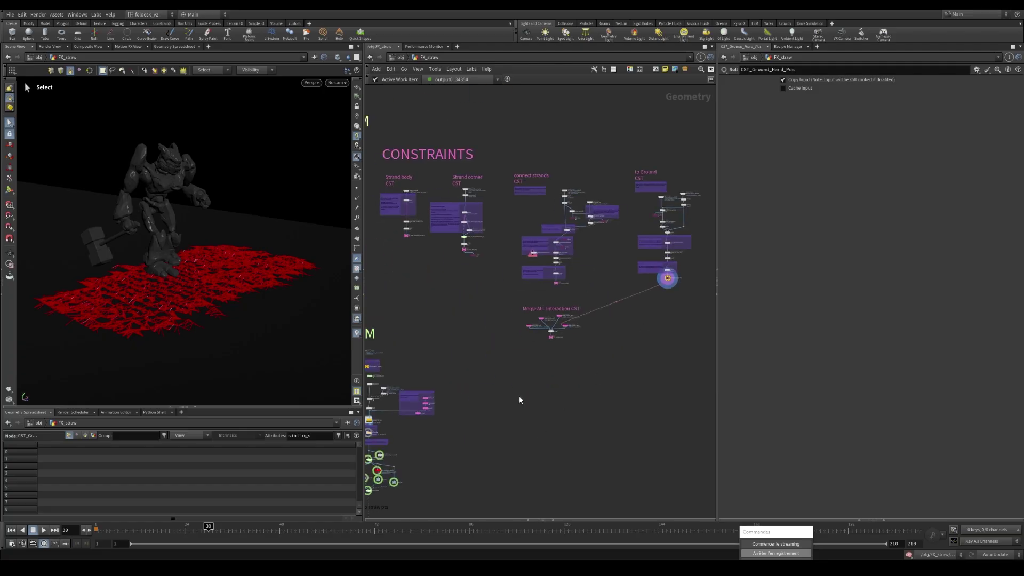
pyautogui.click(526, 367)
pyautogui.keyDown('alt'); pyautogui.moveTo(217, 271); pyautogui.dragTo(155, 288); pyautogui.keyUp('alt')
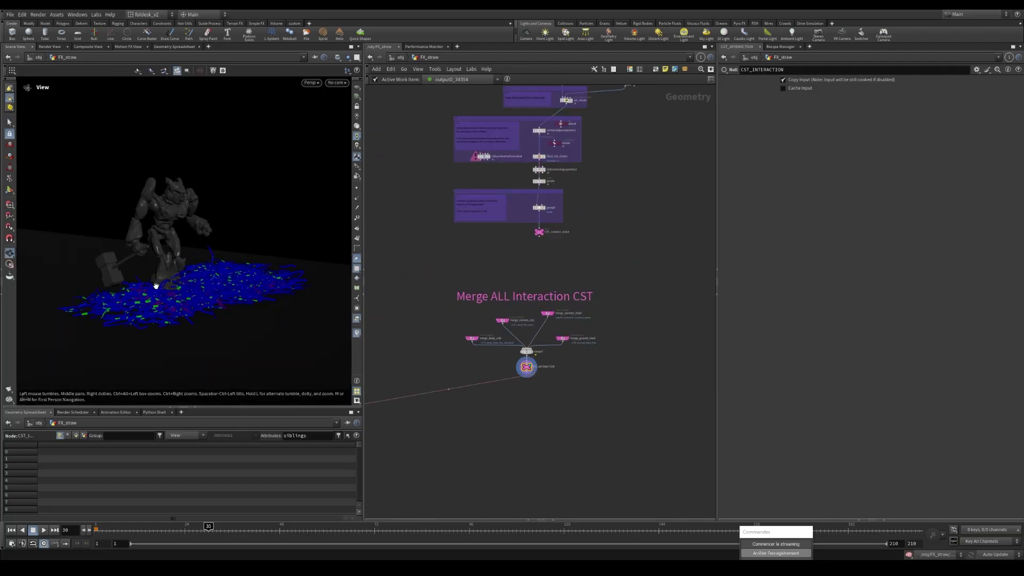
# Review the network layout from the interaction constraints down to the SIM section.
pyautogui.scroll(-4, 562, 381)
pyautogui.scroll(-3, 563, 381)
pyautogui.moveTo(434, 514); pyautogui.dragTo(548, 416, button='middle')
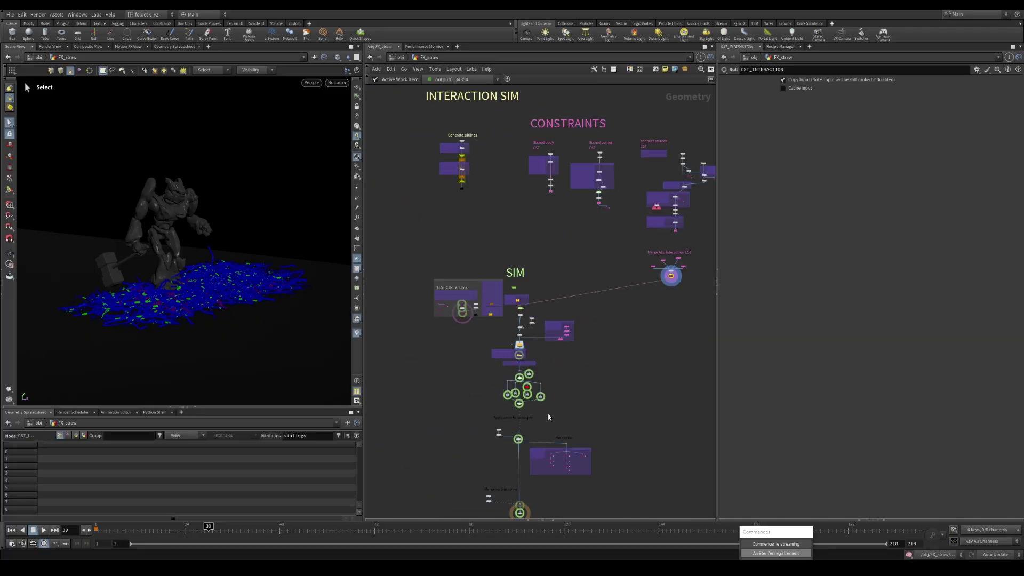
pyautogui.moveTo(633, 350); pyautogui.dragTo(587, 350, button='middle')
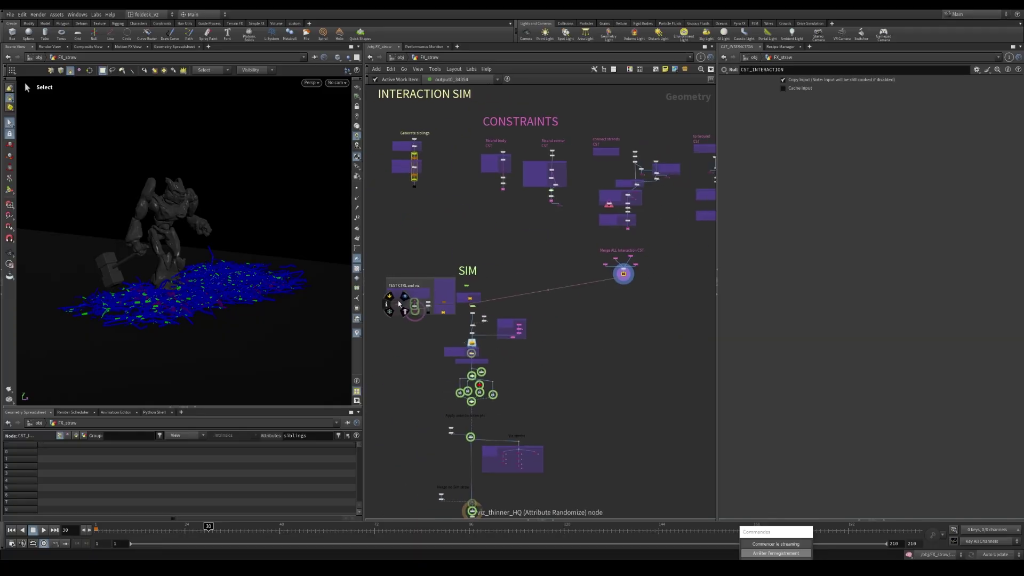
pyautogui.scroll(3, 459, 289)
pyautogui.moveTo(495, 274); pyautogui.dragTo(582, 251, button='middle')
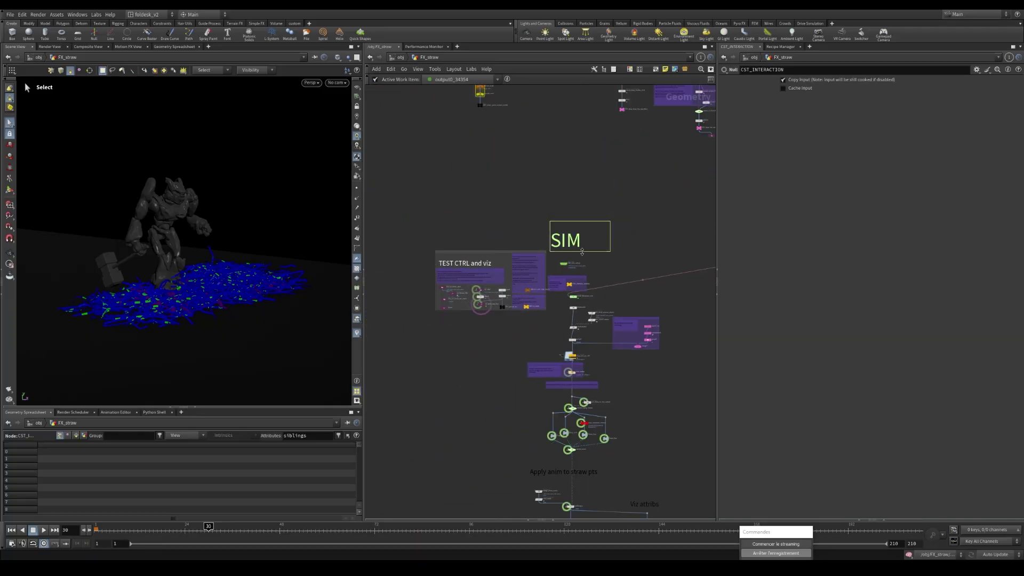
pyautogui.scroll(-5, 581, 253)
pyautogui.moveTo(638, 304); pyautogui.dragTo(599, 311, button='middle')
pyautogui.moveTo(659, 335); pyautogui.dragTo(592, 351, button='middle')
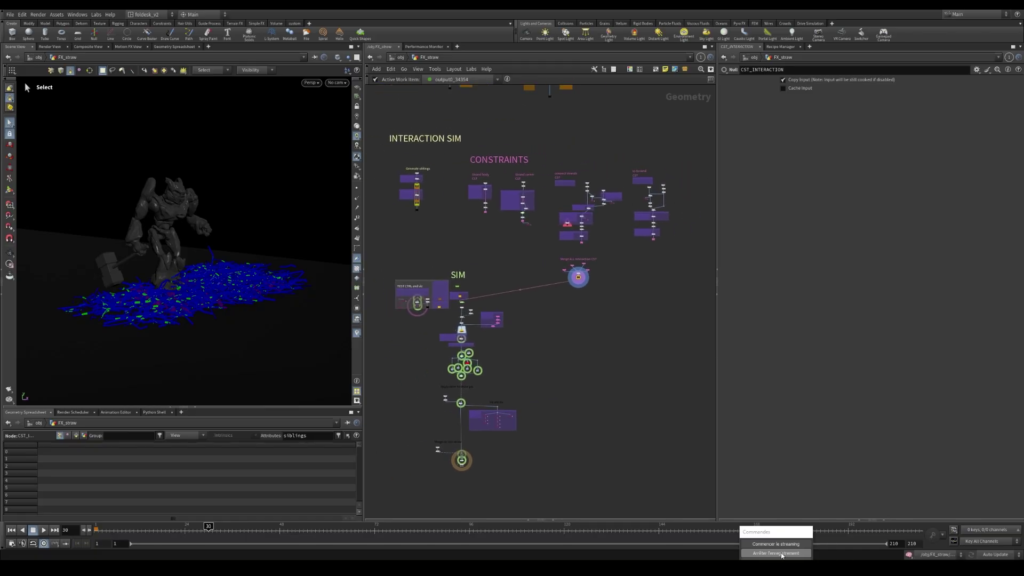
# Examine the SIM network and its TEST CTRL and viz module.
pyautogui.scroll(4, 432, 278)
pyautogui.moveTo(418, 267); pyautogui.dragTo(462, 259, button='middle')
pyautogui.scroll(2, 456, 267)
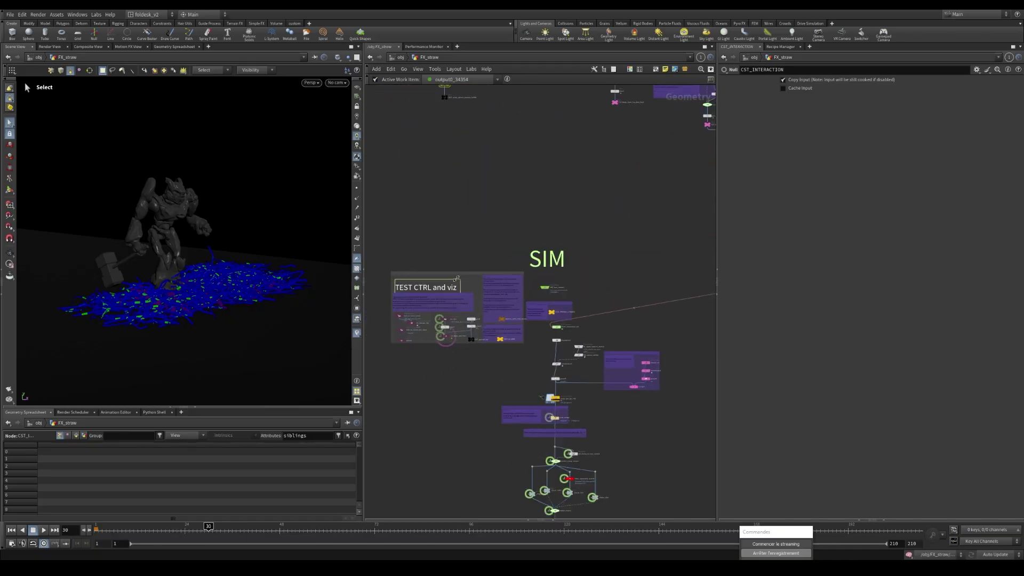
pyautogui.moveTo(646, 352); pyautogui.dragTo(606, 315, button='middle')
pyautogui.scroll(-2, 615, 339)
pyautogui.moveTo(606, 316); pyautogui.dragTo(605, 307, button='middle')
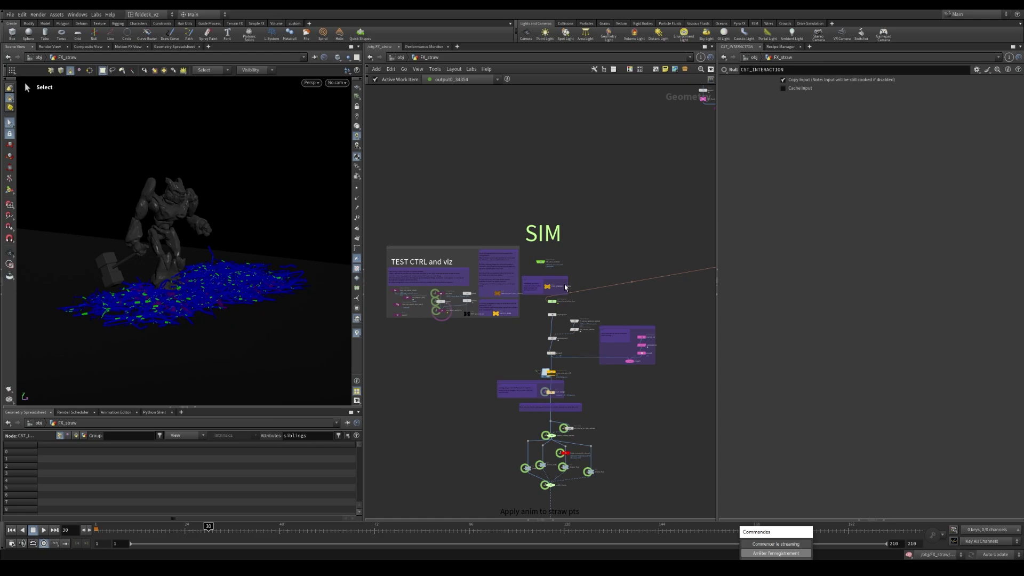
pyautogui.scroll(4, 525, 274)
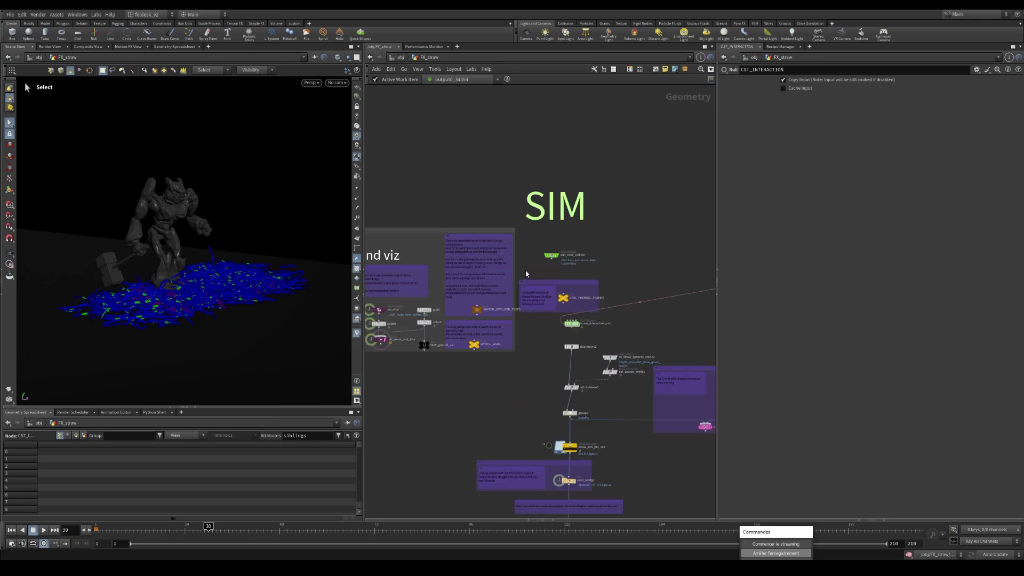
pyautogui.scroll(-2, 554, 255)
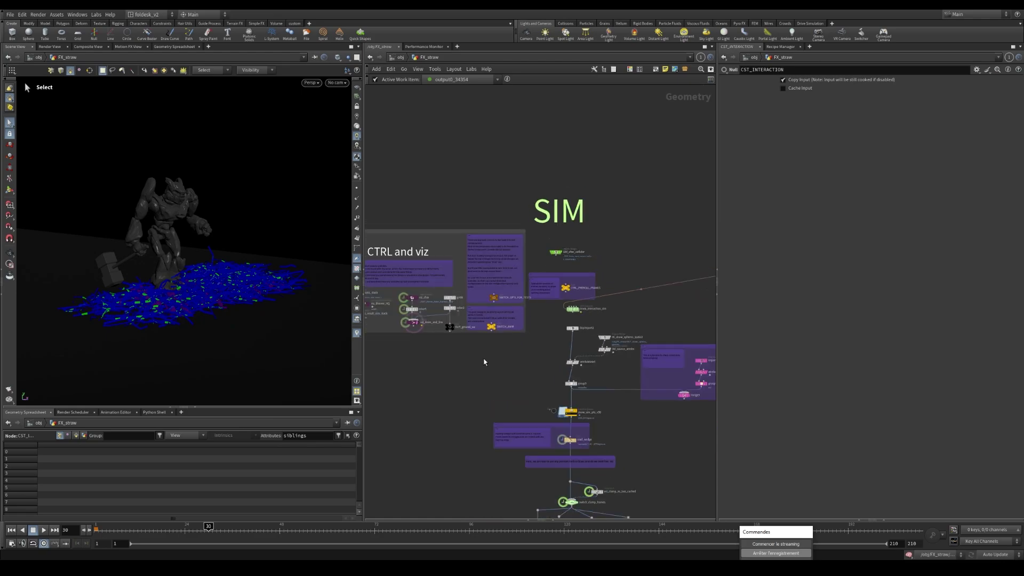
pyautogui.scroll(4, 443, 247)
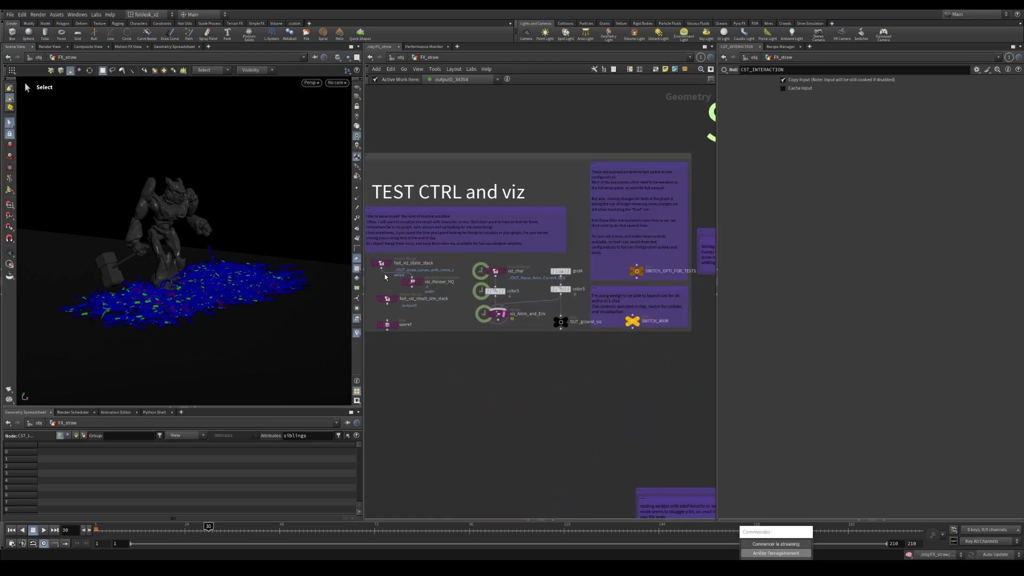
pyautogui.press('Escape')
pyautogui.scroll(-1, 191, 303)
pyautogui.scroll(2, 383, 264)
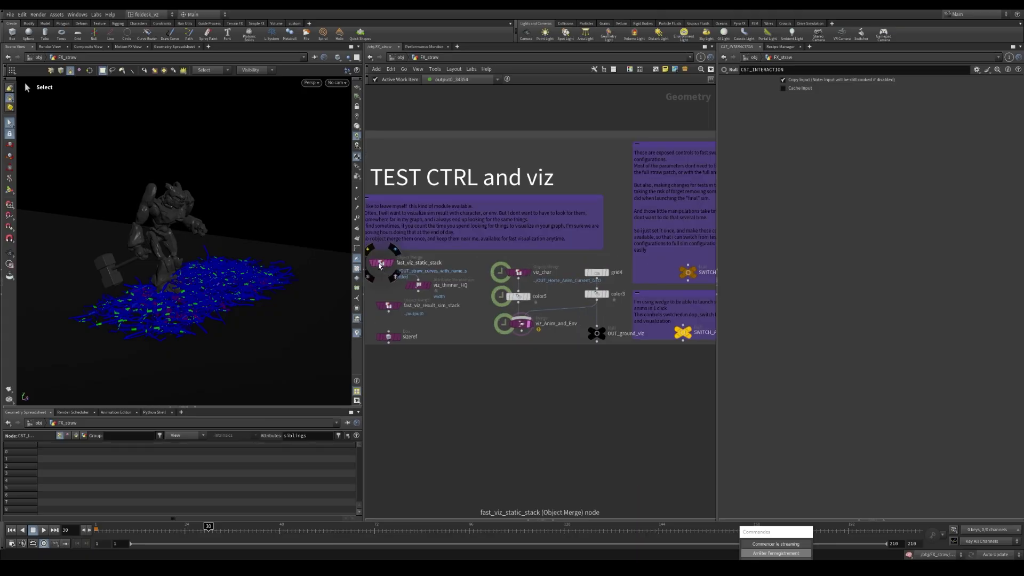
# Display fast_viz_static_stack and its viz_thinner_HQ node, and inspect the thinner straw stack around the character.
pyautogui.click(383, 263)
pyautogui.click(429, 286)
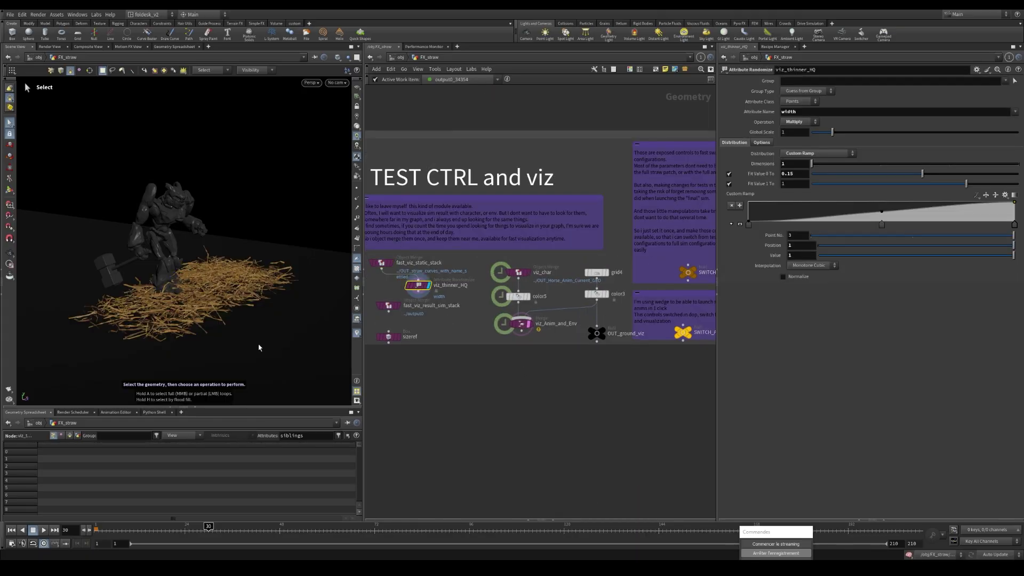
pyautogui.moveTo(258, 347); pyautogui.dragTo(160, 288)
pyautogui.scroll(-3, 496, 240)
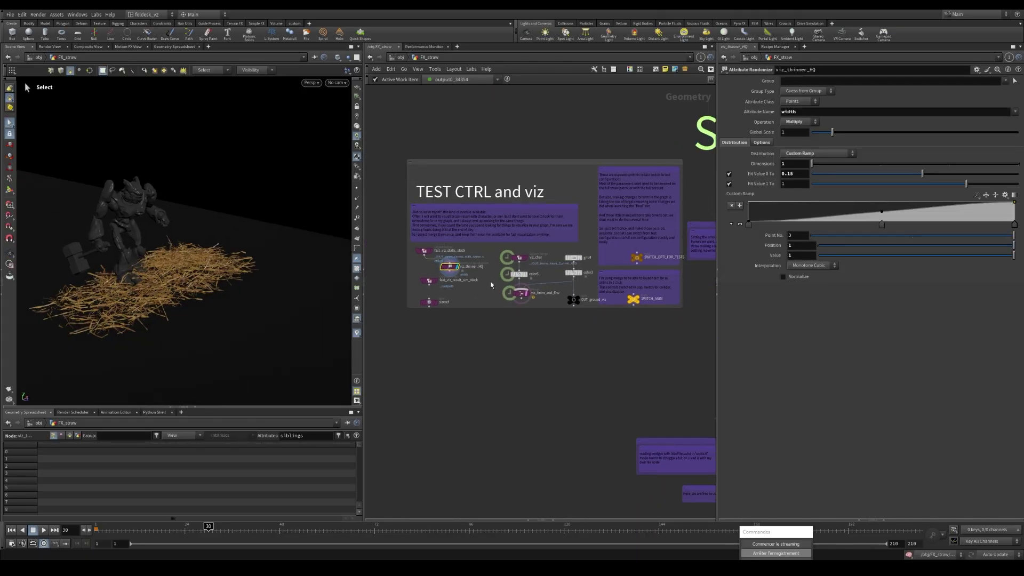
# Trace fast_viz_static_stack to its settled straw curves source in the wider network, and return to viz_thinner_HQ.
pyautogui.scroll(3, 430, 288)
pyautogui.click(418, 283)
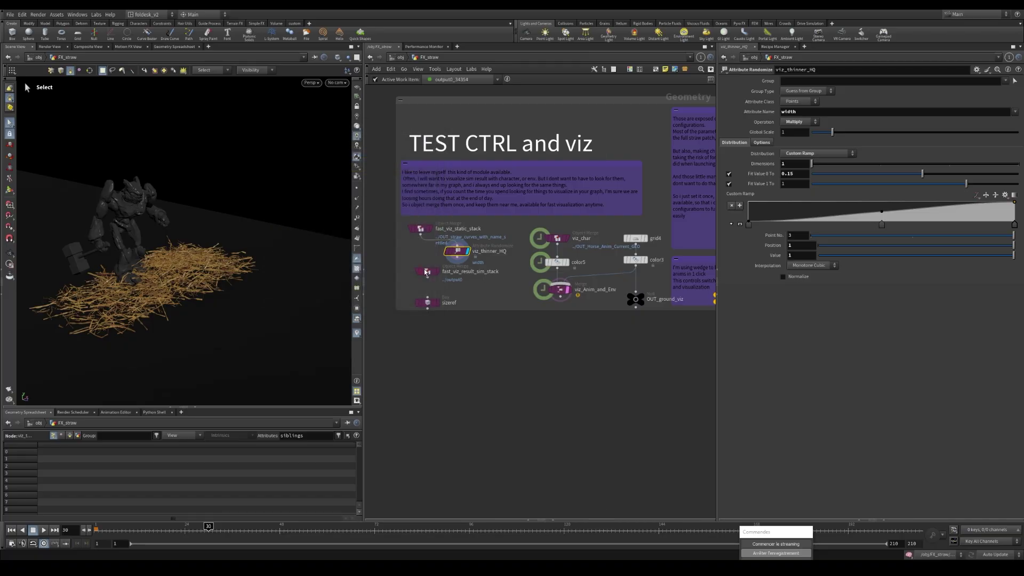
pyautogui.click(420, 228)
pyautogui.scroll(-4, 465, 264)
pyautogui.scroll(-5, 470, 268)
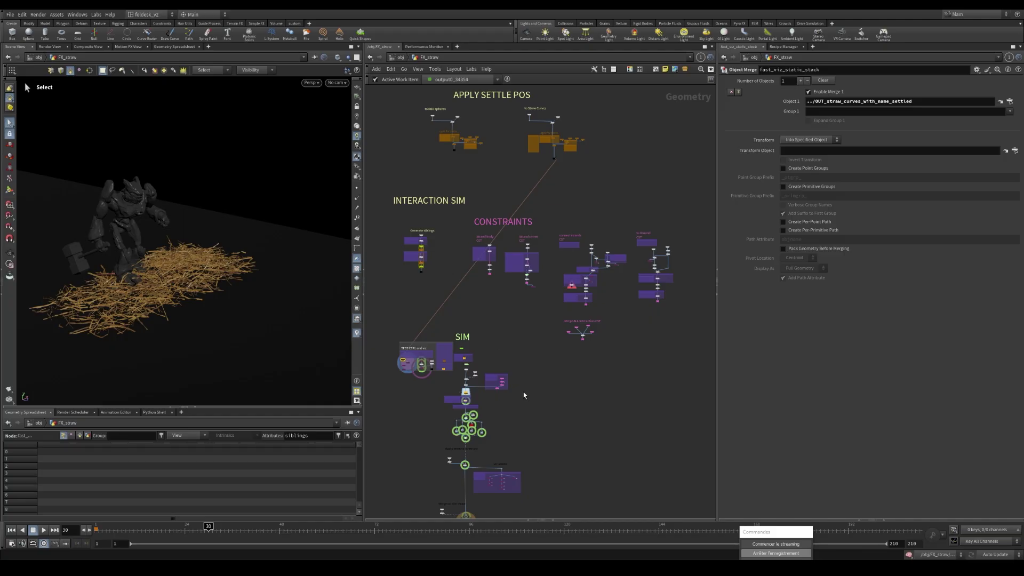
pyautogui.scroll(8, 406, 372)
pyautogui.click(417, 328)
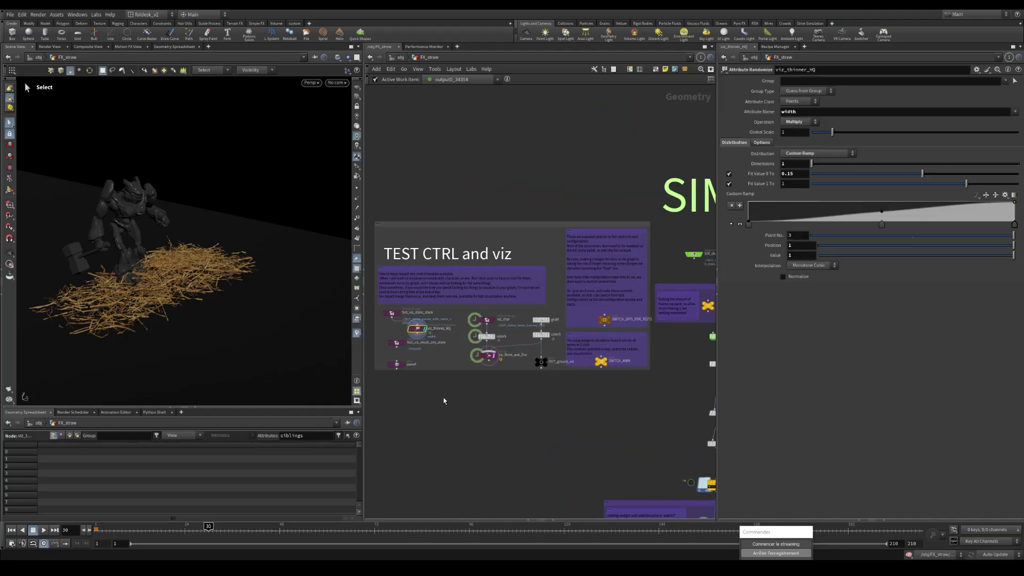
# Examine the exposed test zone and strand reduction controls of SWITCH_OPTI_FOR_TESTS in the TEST CTRL and viz module.
pyautogui.scroll(2, 529, 358)
pyautogui.click(616, 311)
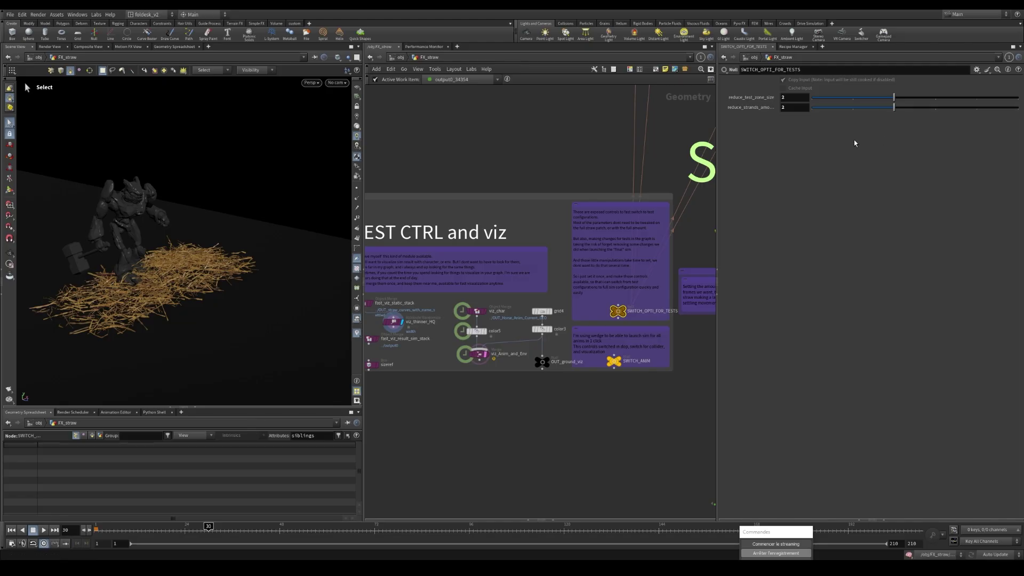
pyautogui.moveTo(376, 341); pyautogui.dragTo(423, 322, button='middle')
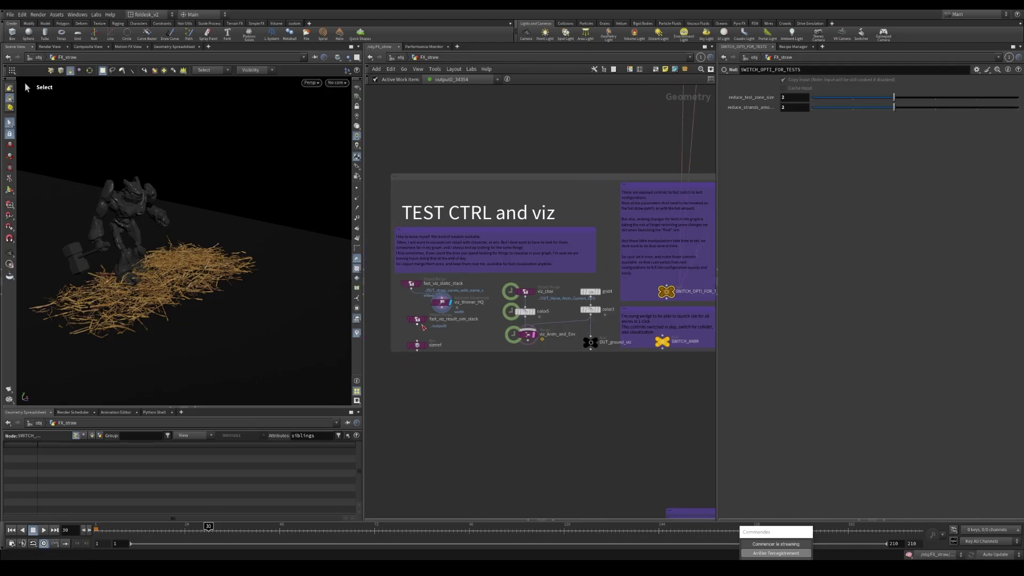
# Return the timeline to frame 1, trace the source of fast_viz_result_sim_stack, and go back to viz_thinner_HQ.
pyautogui.scroll(2, 422, 322)
pyautogui.click(11, 529)
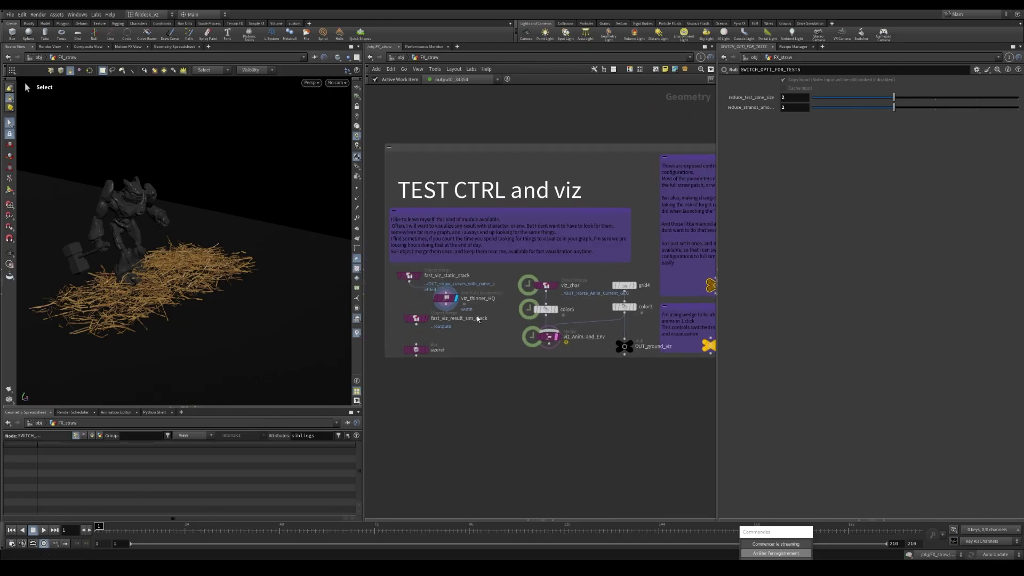
pyautogui.click(416, 318)
pyautogui.scroll(-2, 463, 345)
pyautogui.moveTo(611, 407); pyautogui.dragTo(509, 377, button='middle')
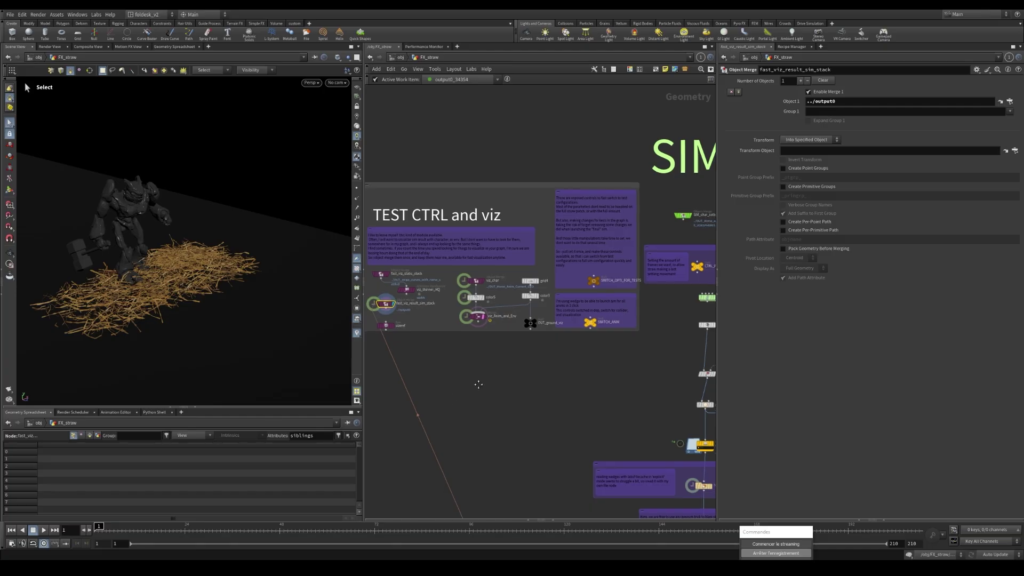
pyautogui.scroll(4, 451, 398)
pyautogui.press('Up')
pyautogui.scroll(-2, 517, 345)
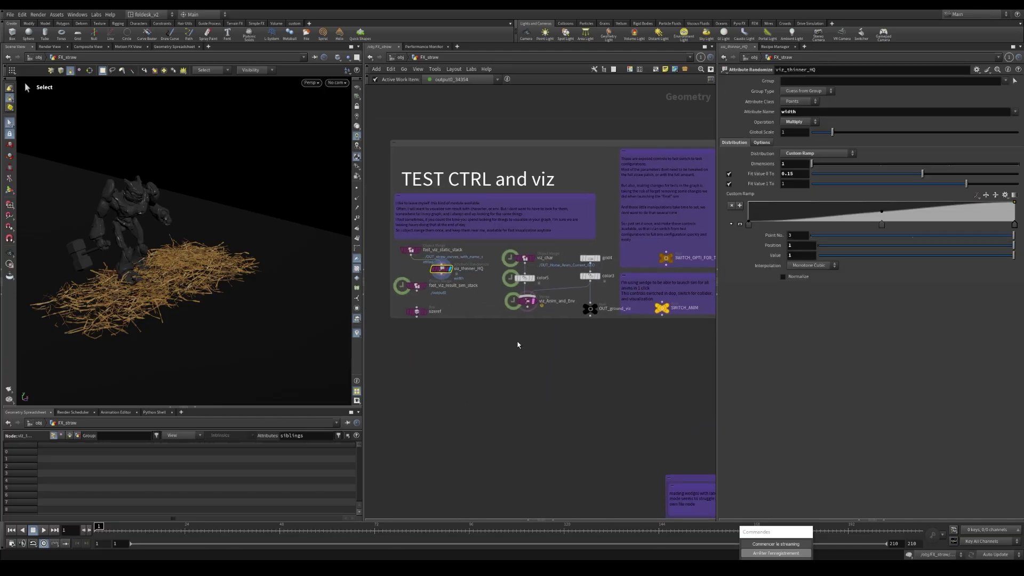
# On SWITCH_OPTI_FOR_TESTS, try 0 for each reduction, and leave the test zone size at 1 and the strands amount at 2.
pyautogui.click(665, 258)
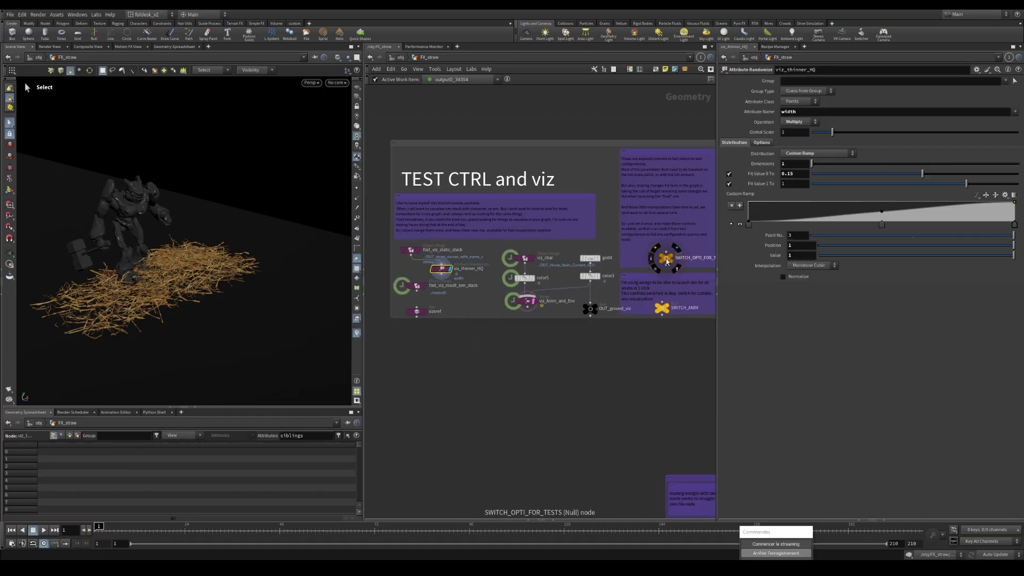
pyautogui.click(848, 103)
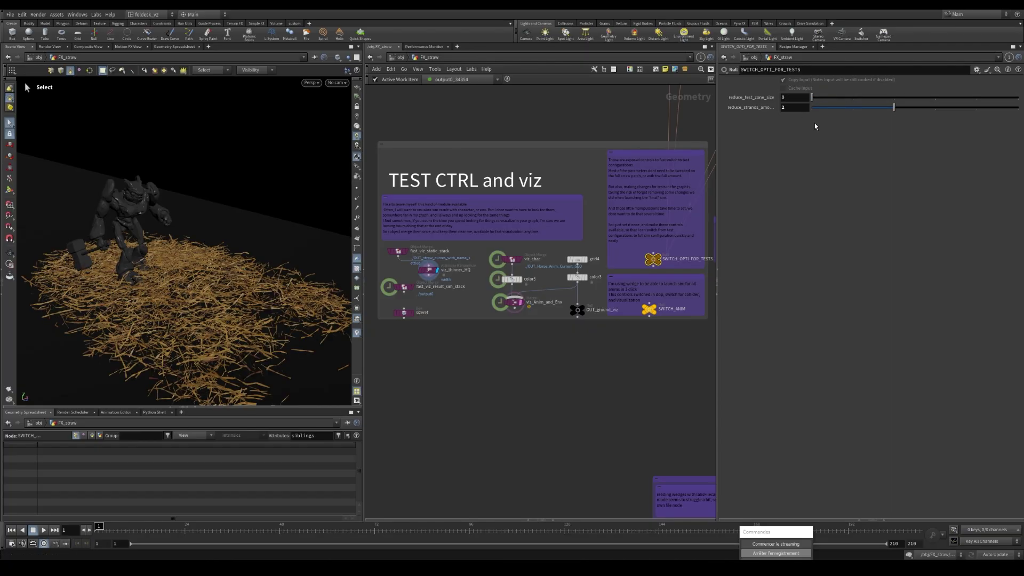
pyautogui.click(838, 109)
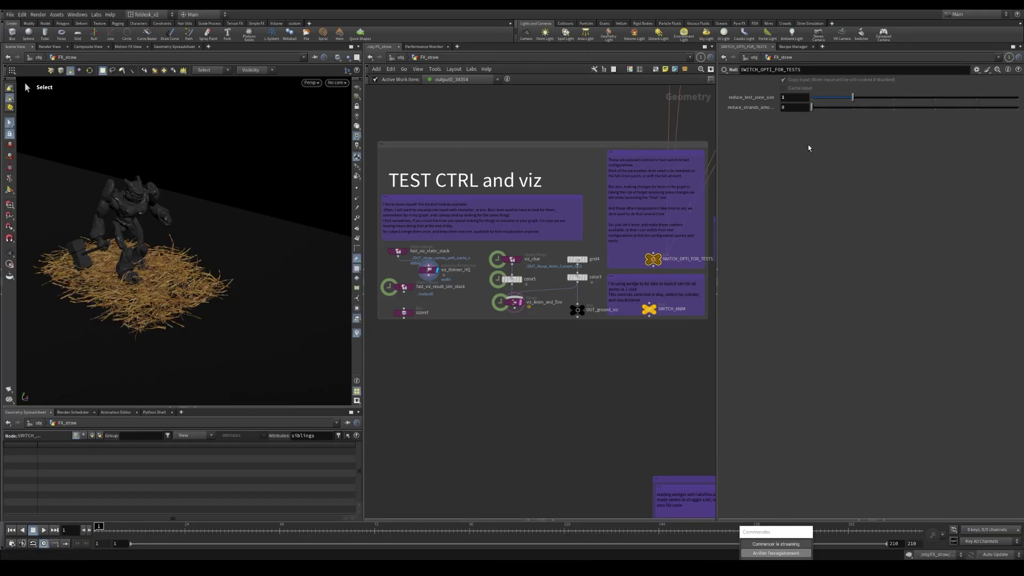
pyautogui.click(895, 108)
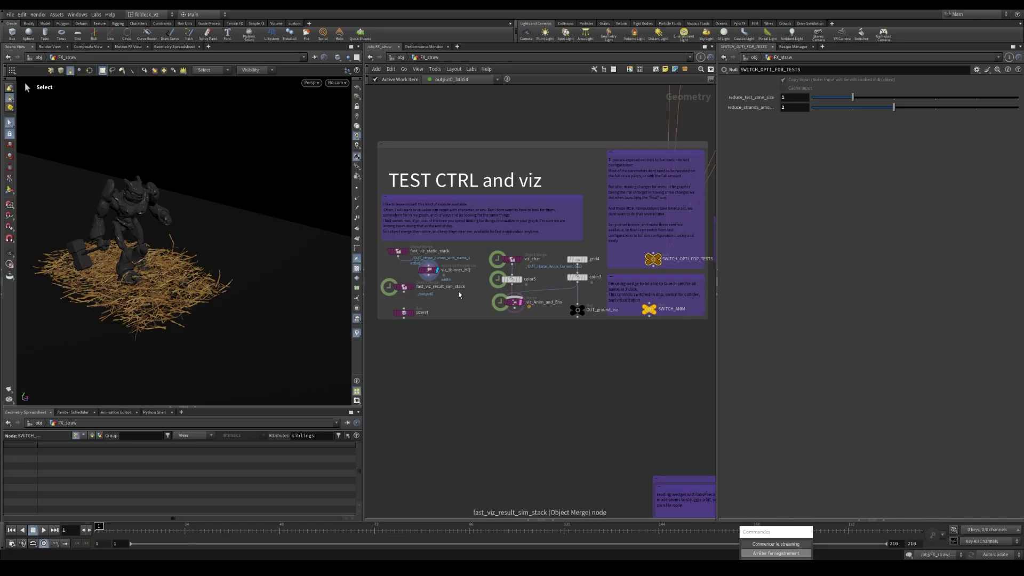
# Inspect viz_thinner_HQ and the object merge settings of fast_viz_result_sim_stack.
pyautogui.click(430, 273)
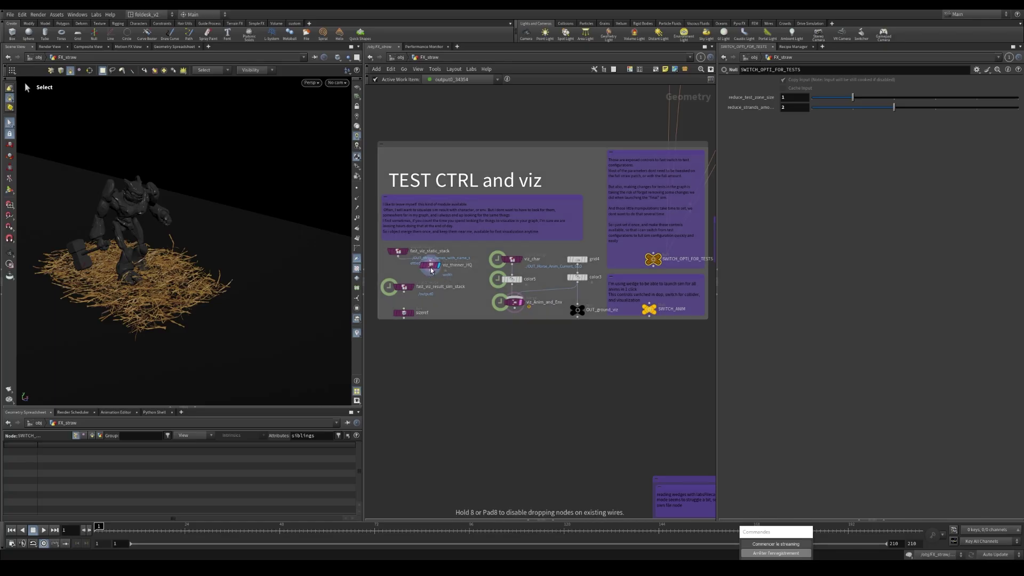
pyautogui.scroll(-2, 452, 326)
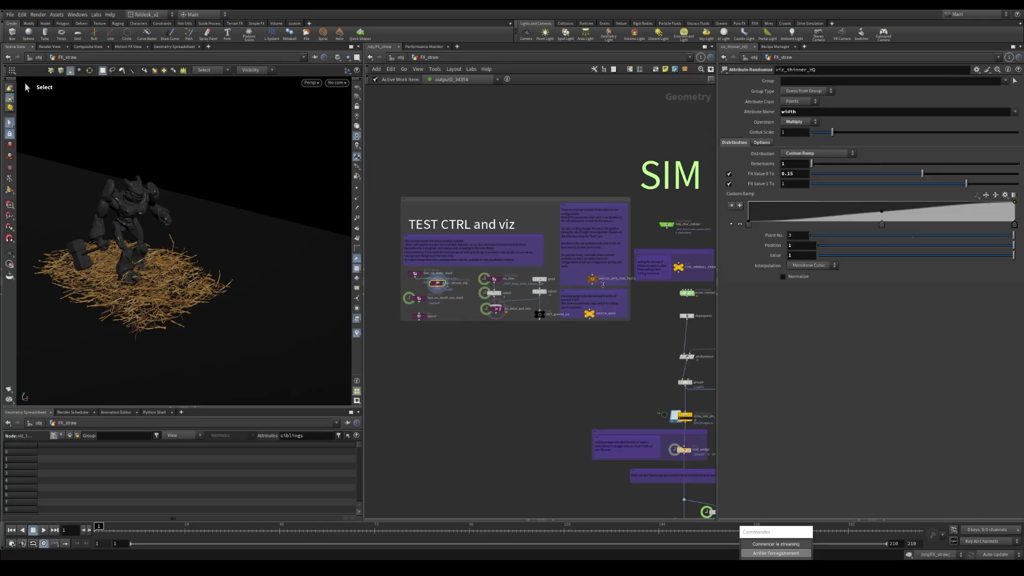
pyautogui.scroll(2, 422, 303)
pyautogui.click(420, 297)
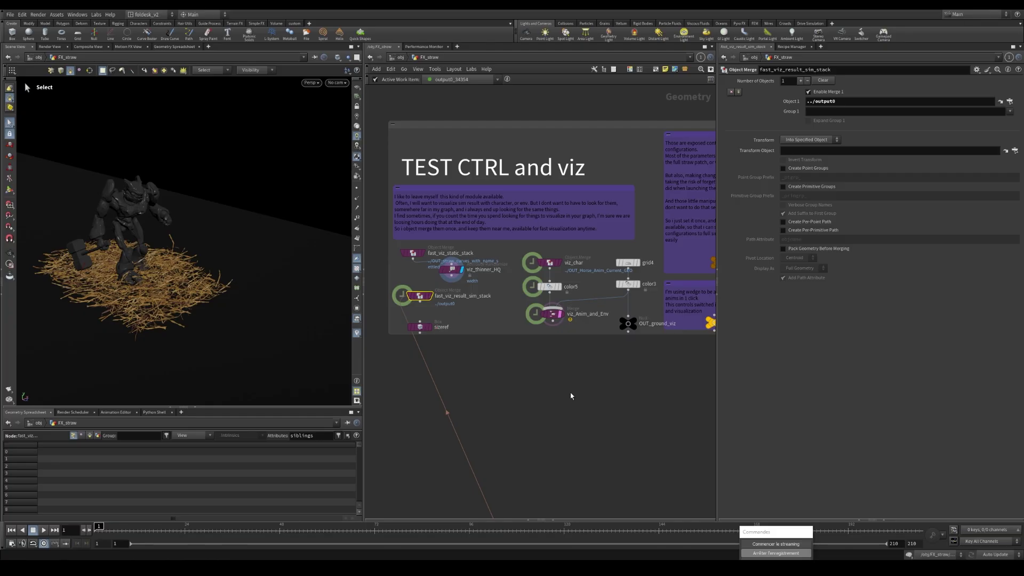
pyautogui.scroll(-2, 538, 377)
pyautogui.moveTo(520, 364); pyautogui.dragTo(475, 342, button='middle')
pyautogui.scroll(2, 412, 305)
# Display fast_viz_result_sim_stack with a closer view of the character, and interrupt the cook.
pyautogui.click(413, 305)
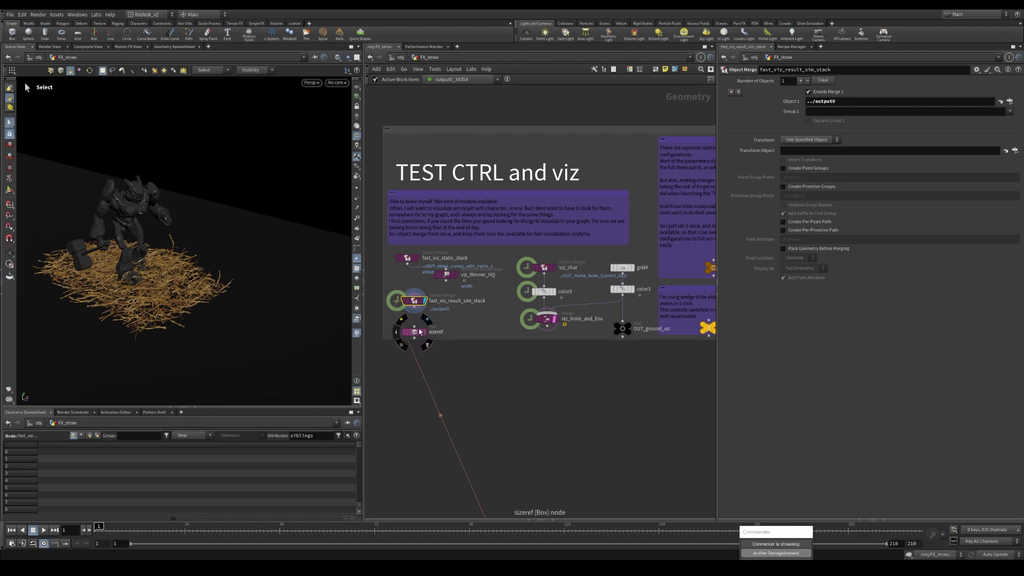
pyautogui.keyDown('alt'); pyautogui.moveTo(164, 283); pyautogui.dragTo(212, 261, button='right'); pyautogui.keyUp('alt')
pyautogui.scroll(-3, 576, 371)
pyautogui.moveTo(661, 391); pyautogui.dragTo(463, 361, button='middle')
pyautogui.press('Escape')
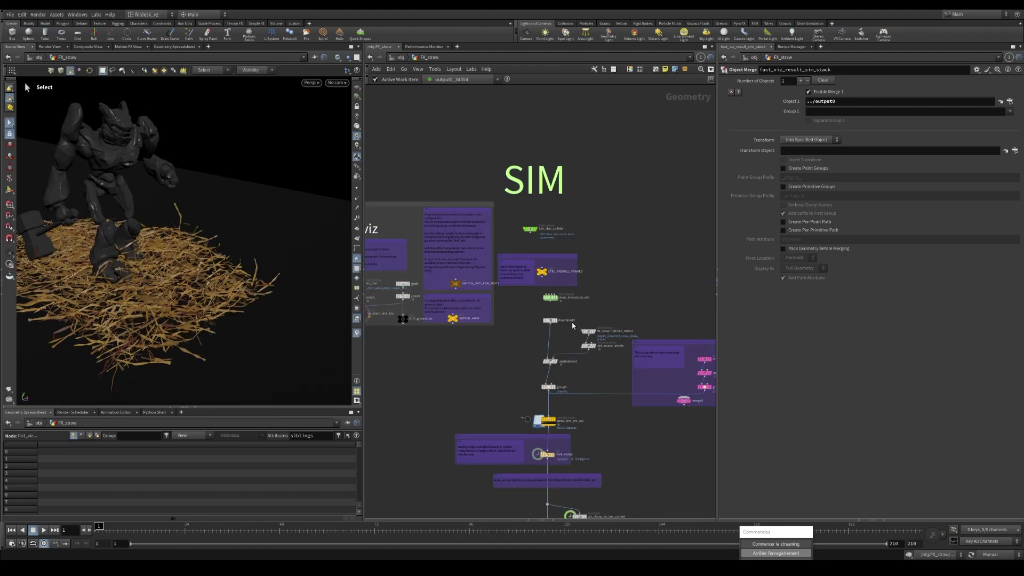
# Display dopimport2 and inspect the simulated straw sphere points around the character.
pyautogui.scroll(4, 560, 323)
pyautogui.click(551, 318)
pyautogui.scroll(-2, 556, 347)
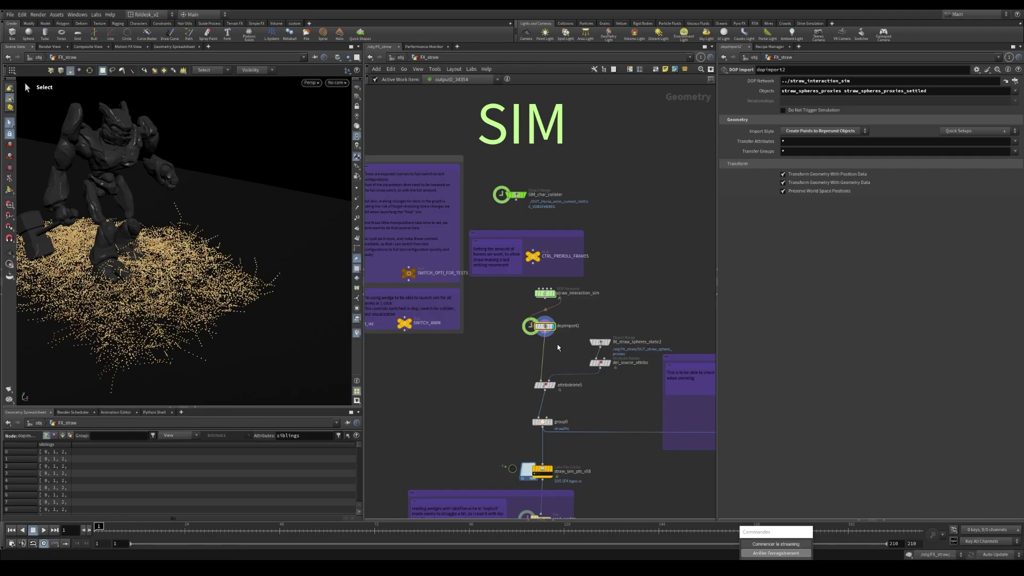
pyautogui.keyDown('alt'); pyautogui.moveTo(89, 308); pyautogui.dragTo(181, 261); pyautogui.keyUp('alt')
pyautogui.press('s')
# Pull the straw_sim_pts cache out of the main chain onto a side branch of the group node.
pyautogui.scroll(-5, 610, 436)
pyautogui.moveTo(610, 436); pyautogui.dragTo(583, 347, button='middle')
pyautogui.scroll(4, 523, 331)
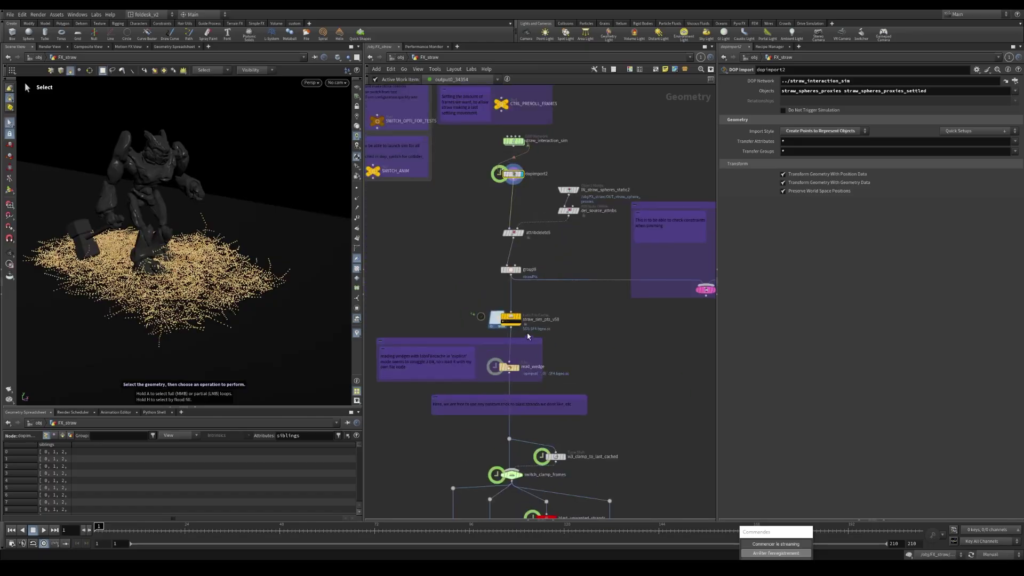
pyautogui.moveTo(508, 321); pyautogui.dragTo(469, 314)
pyautogui.scroll(1, 513, 264)
pyautogui.click(510, 266)
pyautogui.click(499, 400)
# Move read_wedge onto the straw_sim_pts cache branch and connect the group node directly to the frame clamping section.
pyautogui.scroll(-4, 499, 400)
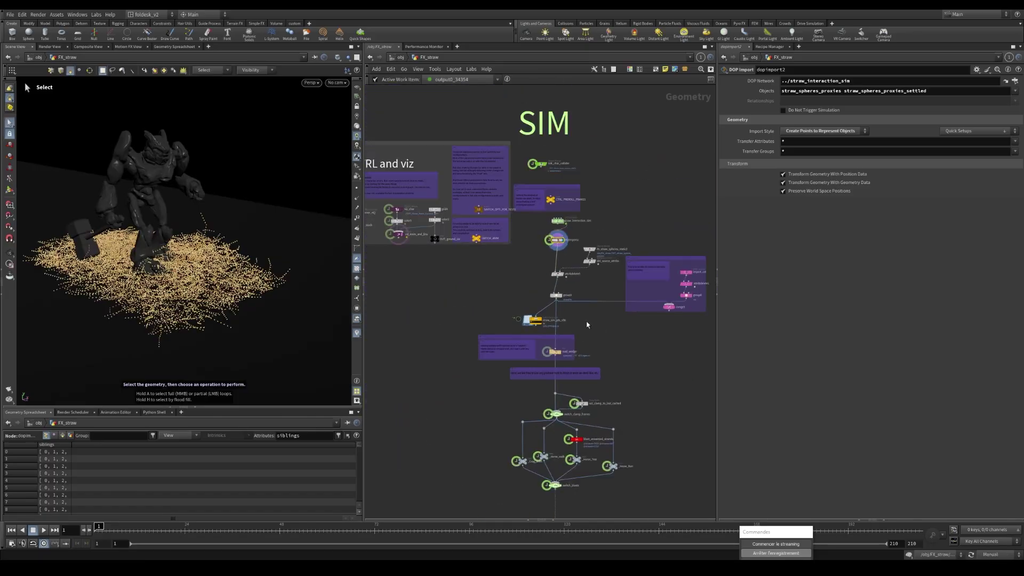
pyautogui.scroll(3, 608, 332)
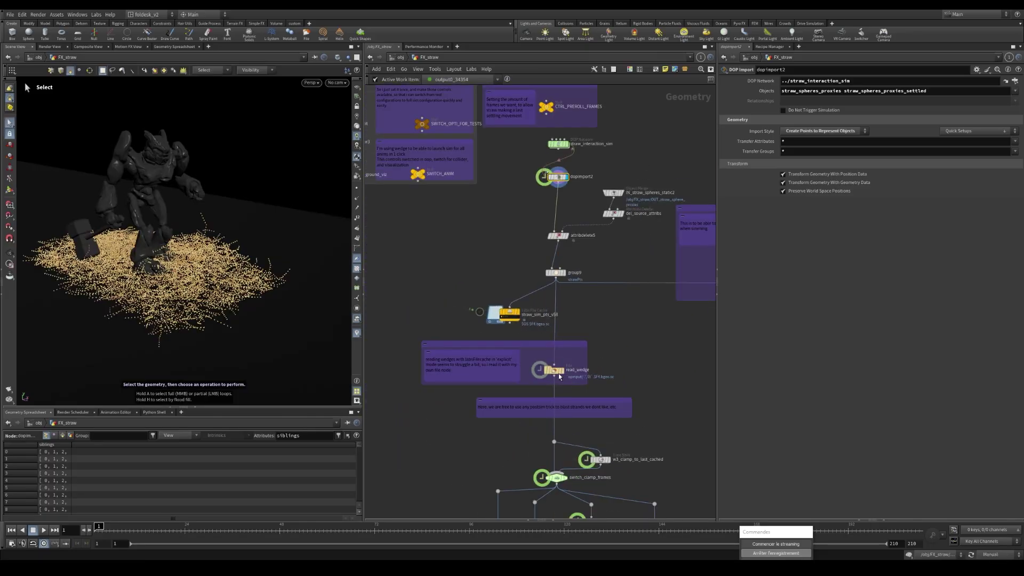
pyautogui.moveTo(558, 375); pyautogui.dragTo(517, 382)
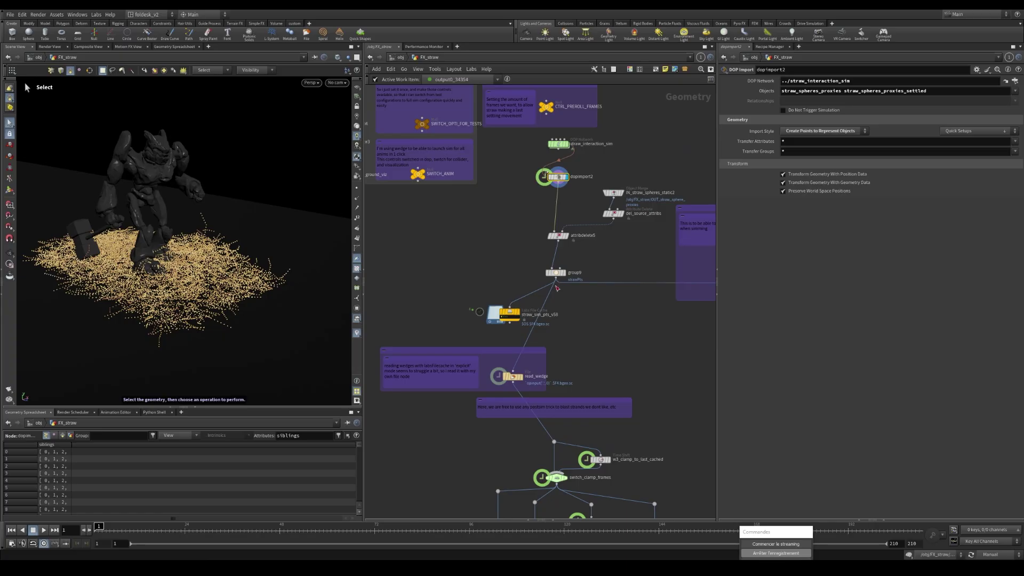
pyautogui.scroll(2, 581, 393)
pyautogui.scroll(-3, 596, 348)
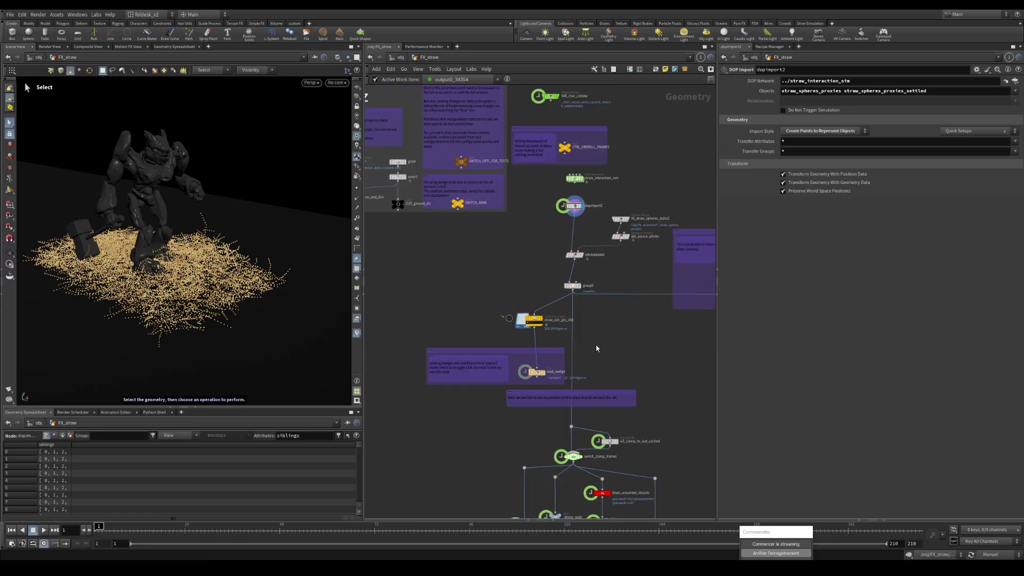
# Return to the TEST CTRL and viz module and select fast_viz_result_sim_stack to trace its link to the output.
pyautogui.moveTo(624, 374); pyautogui.dragTo(582, 287, button='middle')
pyautogui.scroll(-2, 447, 248)
pyautogui.moveTo(423, 218); pyautogui.dragTo(549, 345, button='middle')
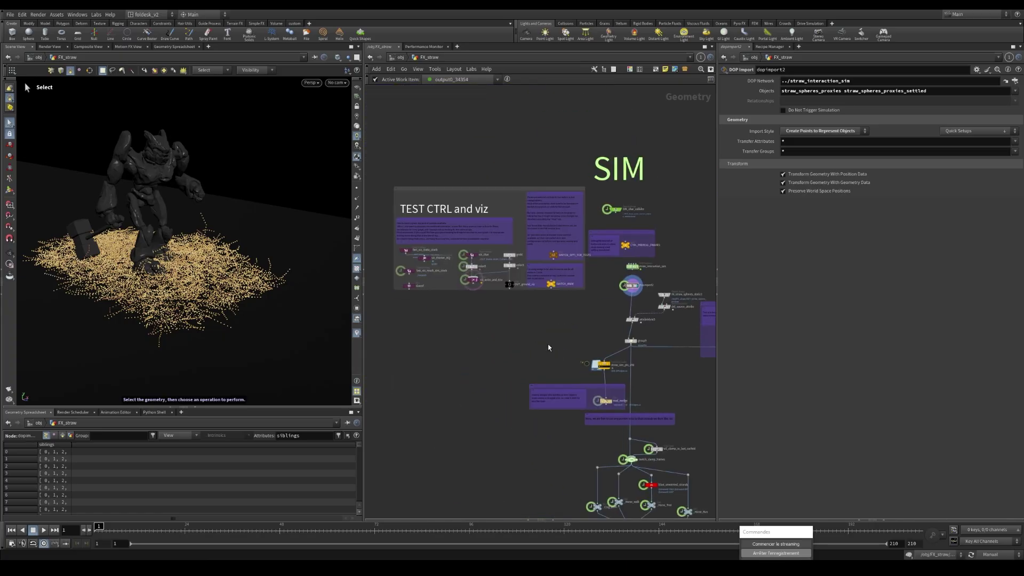
pyautogui.scroll(2, 408, 273)
pyautogui.click(410, 270)
pyautogui.scroll(-3, 411, 270)
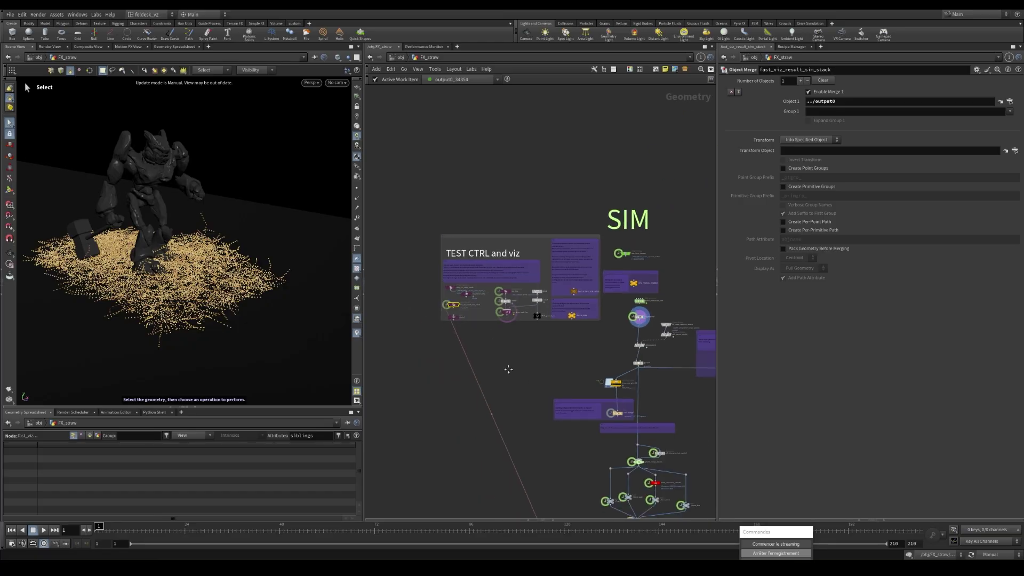
# Select the output0 node at the end of the straw network and switch the update mode from Manual to Auto Update.
pyautogui.moveTo(613, 515); pyautogui.dragTo(570, 455, button='middle')
pyautogui.moveTo(541, 516); pyautogui.dragTo(507, 297, button='middle')
pyautogui.scroll(4, 512, 293)
pyautogui.click(529, 316)
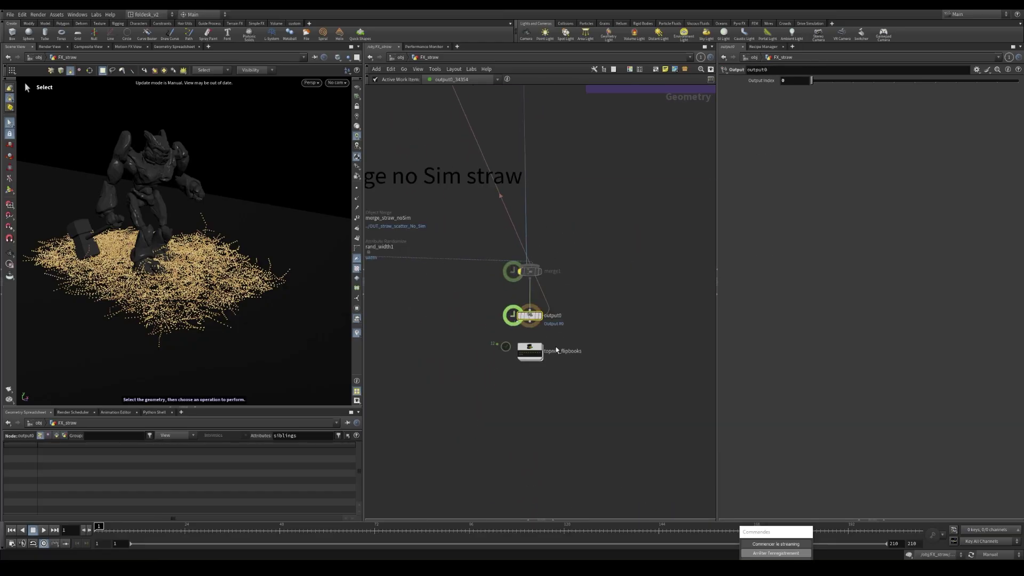
pyautogui.scroll(-2, 549, 338)
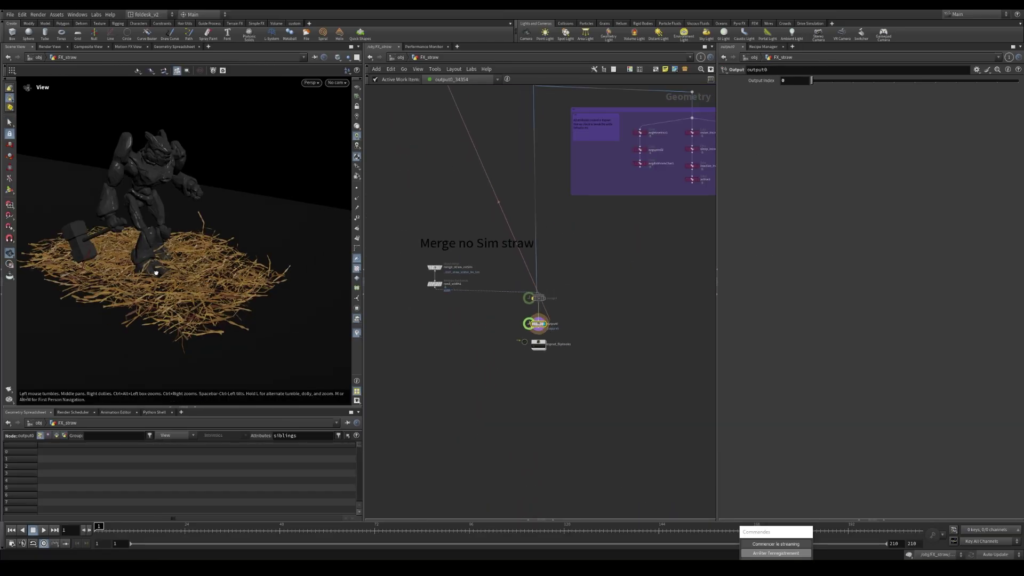
# Start playback of the straw simulation and interrupt the cook.
pyautogui.scroll(-4, 570, 335)
pyautogui.scroll(2, 505, 403)
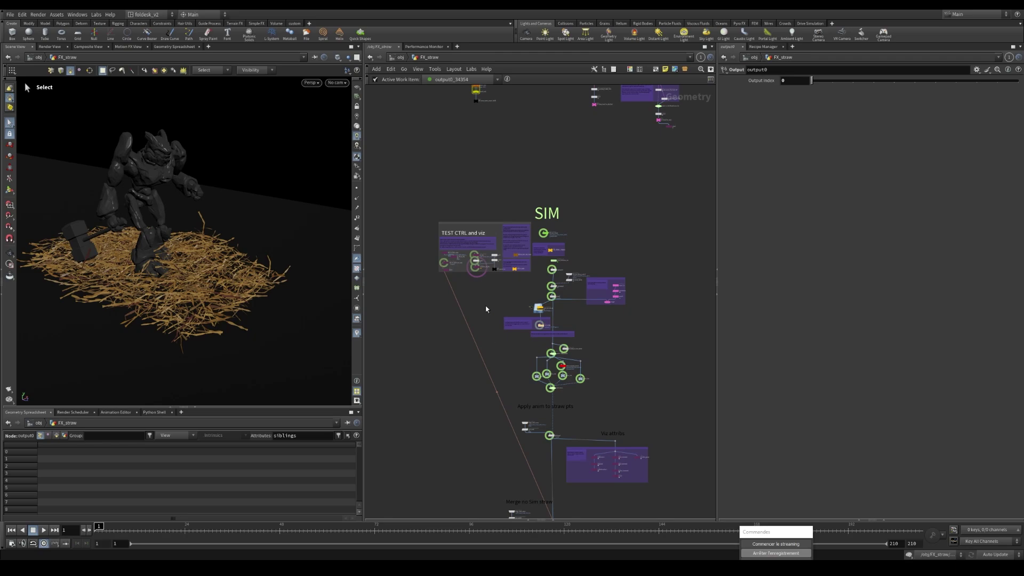
pyautogui.moveTo(454, 401); pyautogui.dragTo(448, 390, button='middle')
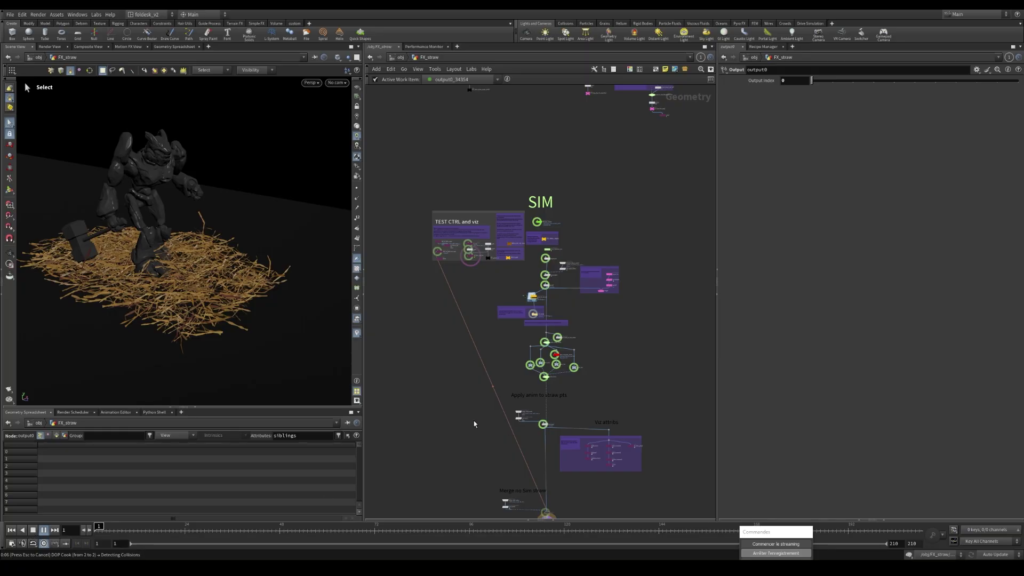
pyautogui.press('Escape')
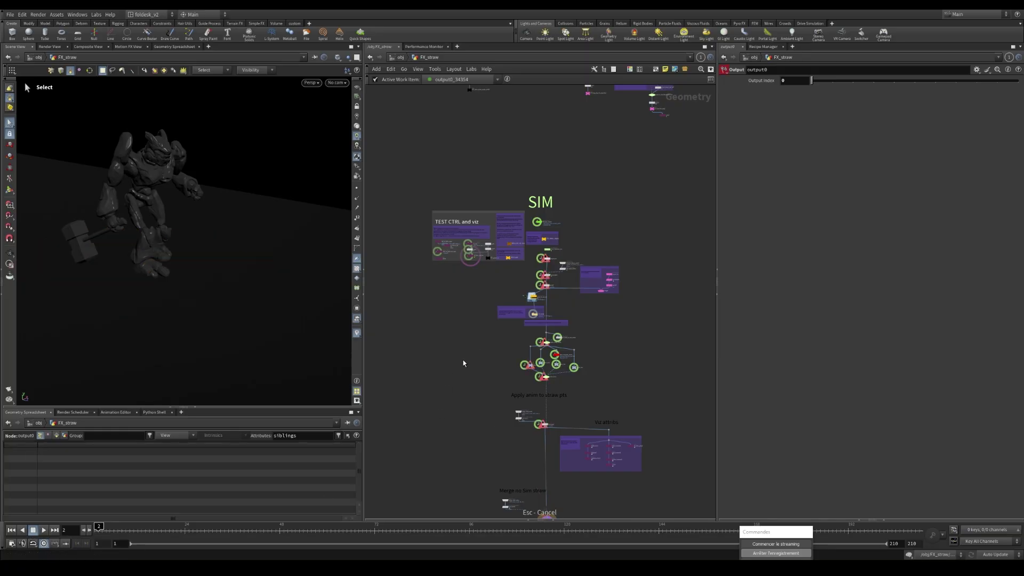
# Examine the straw network from the SIM section through the merge with the non-simulated straw to output0.
pyautogui.scroll(4, 520, 298)
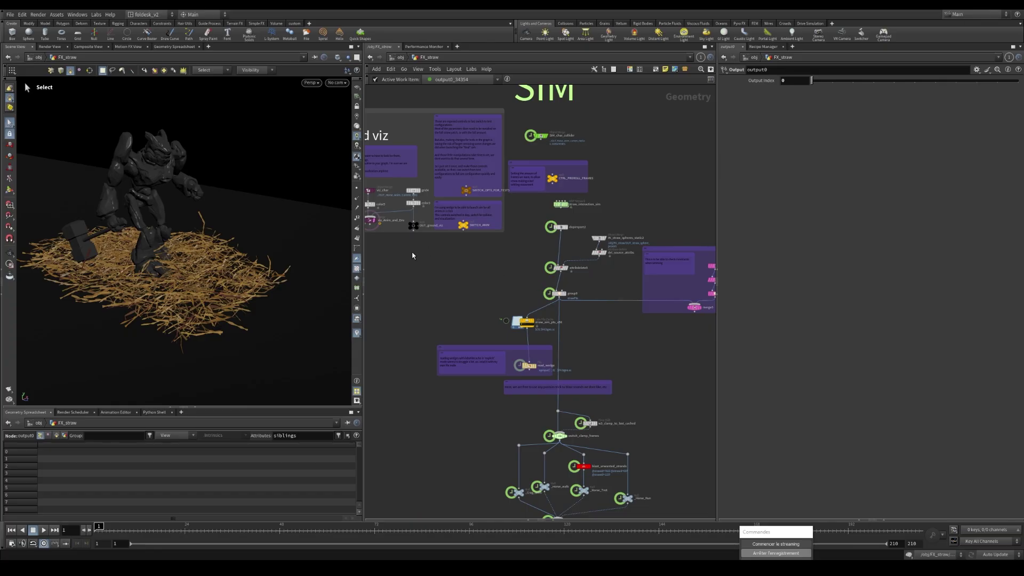
pyautogui.scroll(-4, 412, 255)
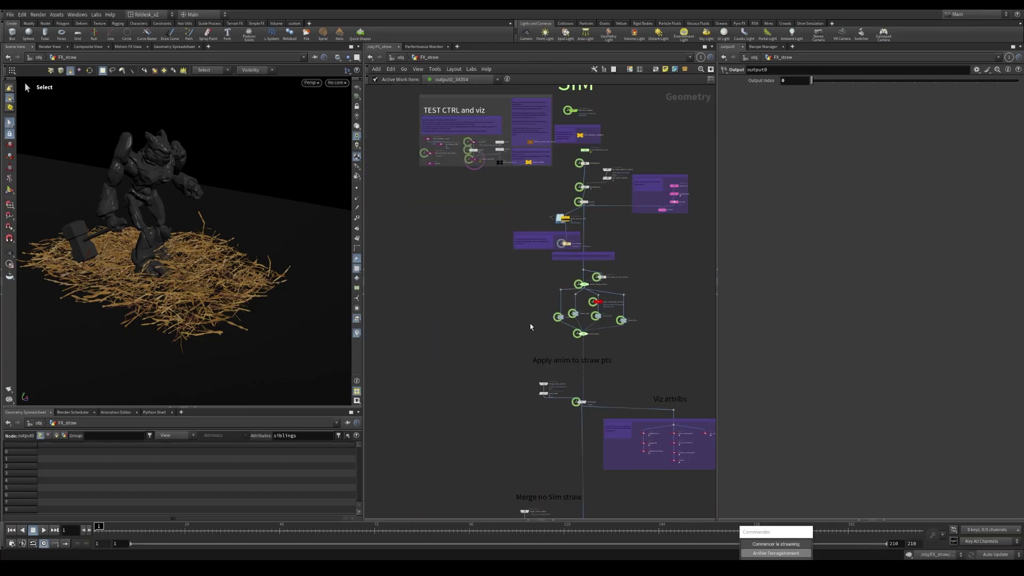
pyautogui.scroll(-1, 530, 327)
pyautogui.moveTo(530, 327); pyautogui.dragTo(478, 207, button='middle')
pyautogui.scroll(4, 527, 396)
pyautogui.click(522, 379)
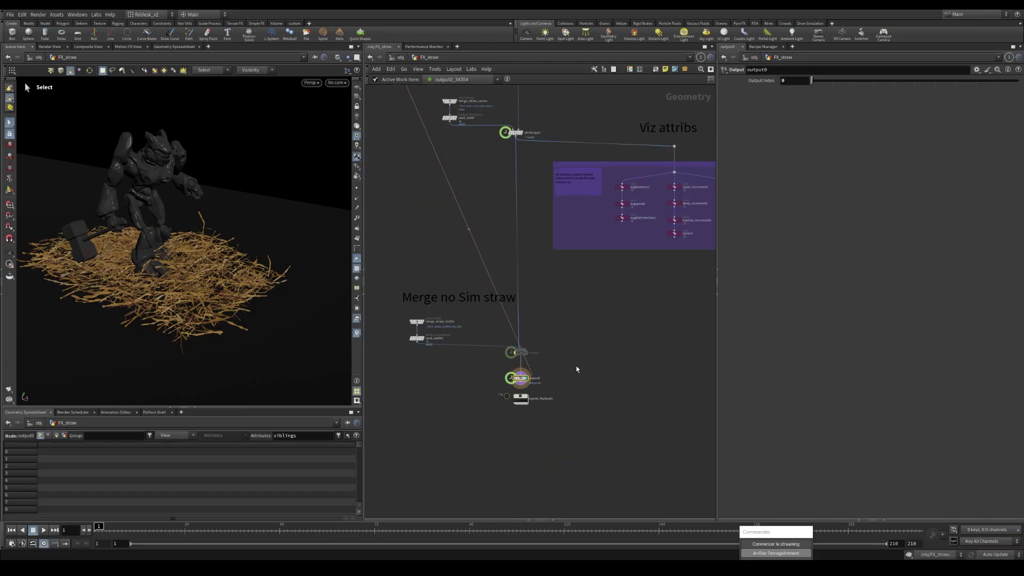
pyautogui.scroll(-3, 577, 369)
pyautogui.moveTo(507, 158); pyautogui.dragTo(499, 435, button='middle')
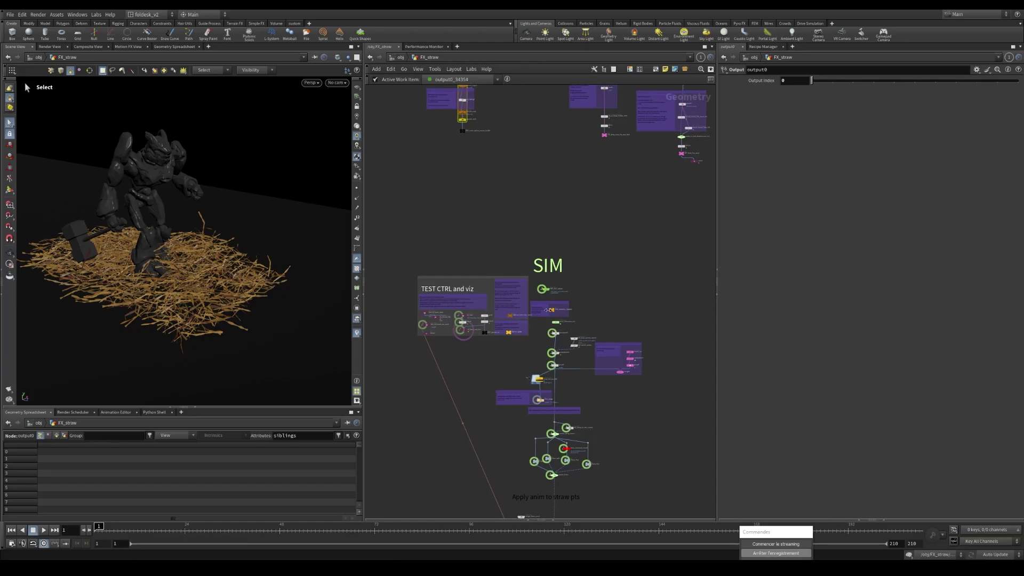
# Inspect viz_thinner_HQ, fast_viz_result_sim_stack and viz_Anim_and_Env in the TEST CTRL and viz block.
pyautogui.scroll(3, 572, 332)
pyautogui.moveTo(540, 328); pyautogui.dragTo(628, 307, button='middle')
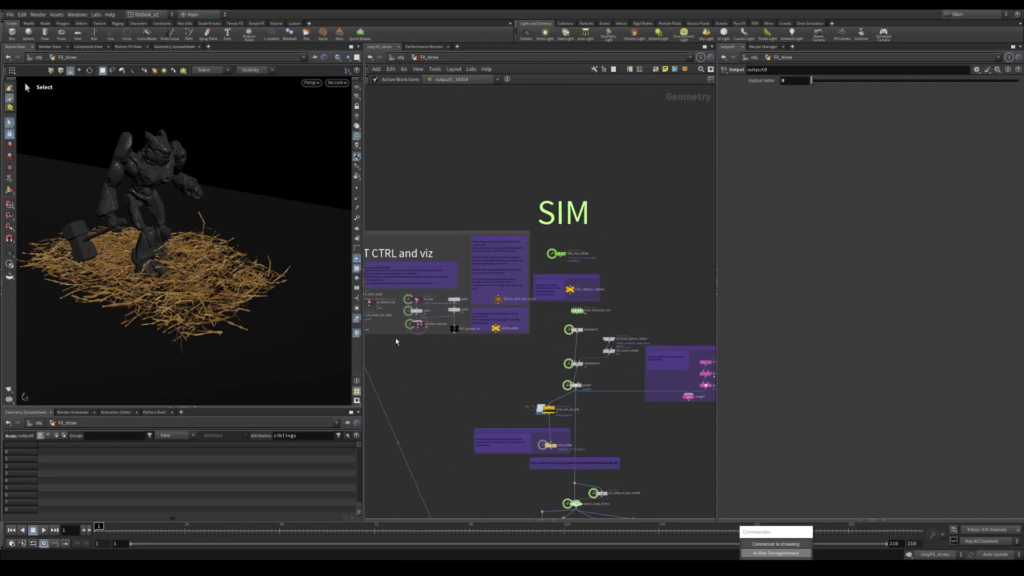
pyautogui.moveTo(396, 341); pyautogui.dragTo(426, 312, button='middle')
pyautogui.click(411, 294)
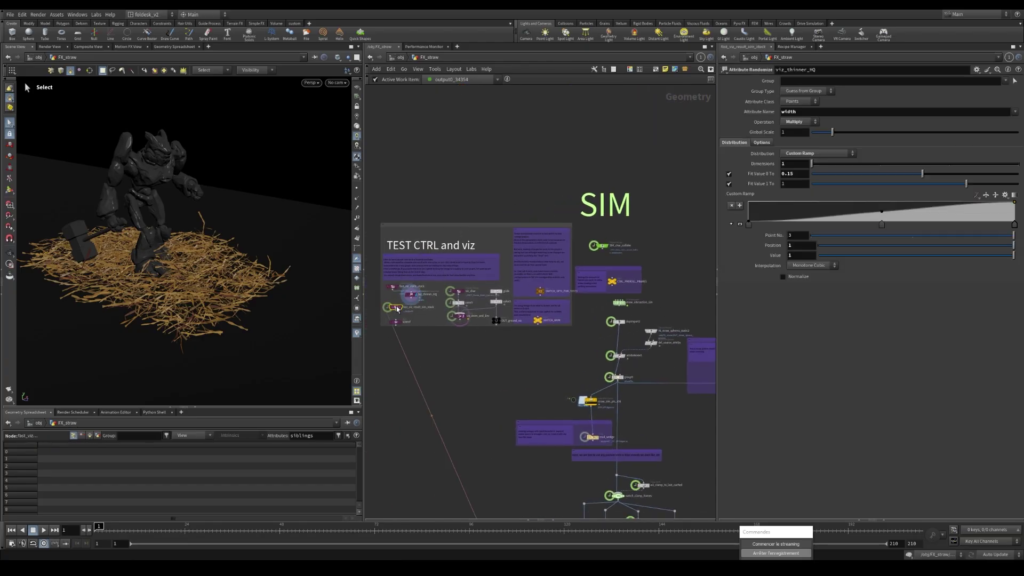
pyautogui.click(396, 306)
pyautogui.scroll(2, 467, 312)
pyautogui.scroll(2, 464, 299)
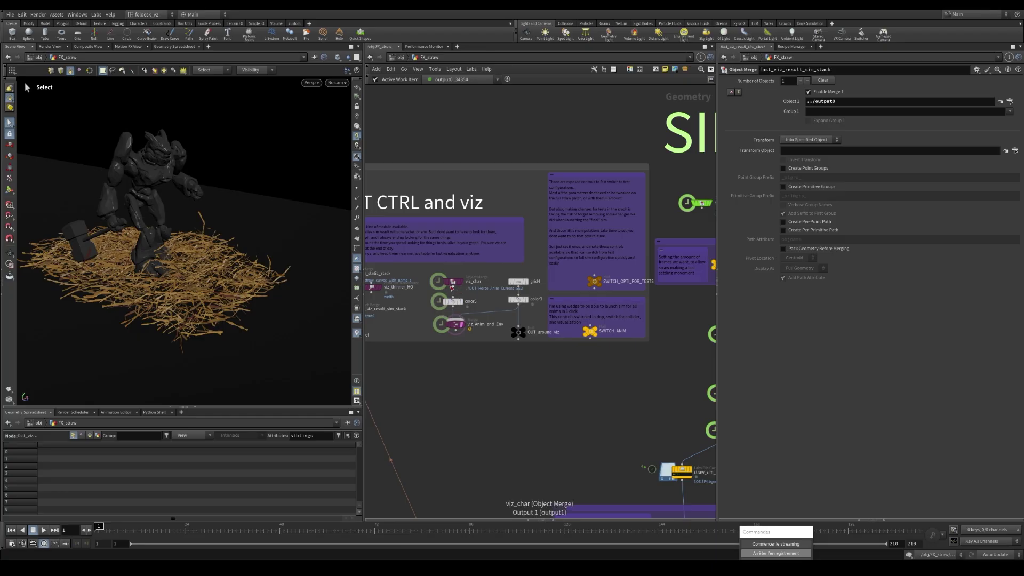
pyautogui.scroll(1, 455, 324)
pyautogui.click(455, 324)
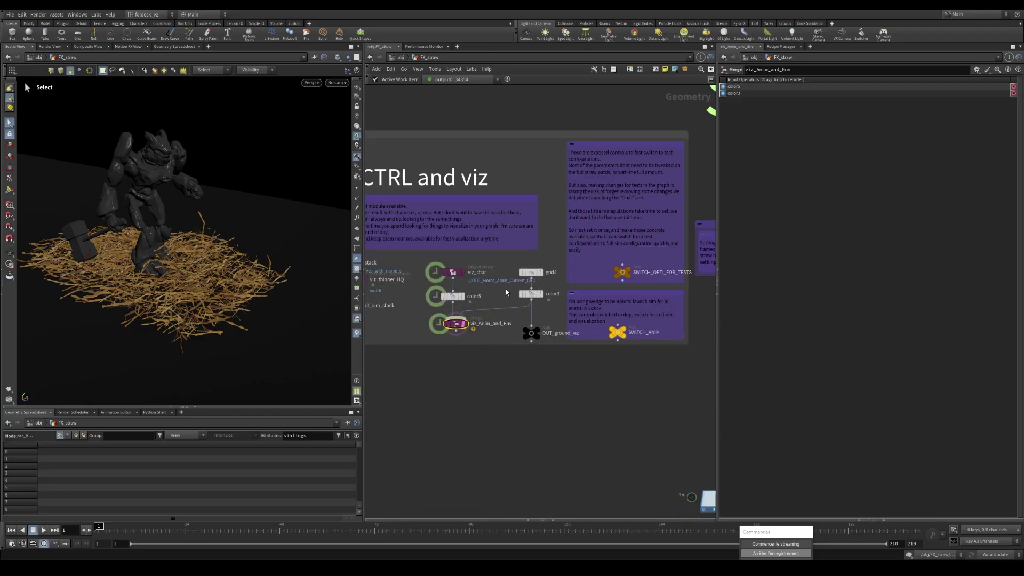
# Survey the simulation branches around and below the TEST CTRL and viz block.
pyautogui.scroll(-5, 475, 346)
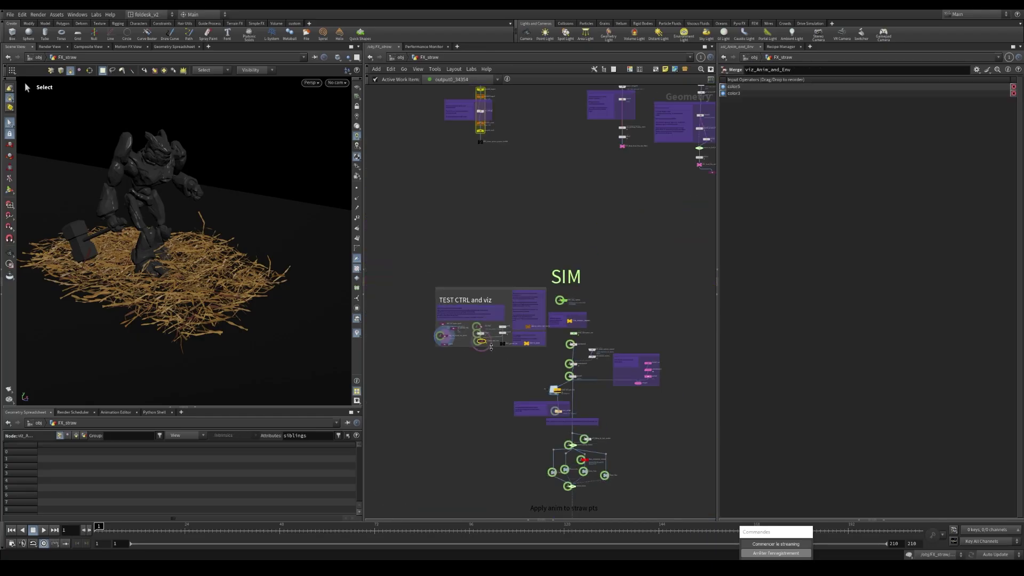
pyautogui.scroll(3, 625, 200)
pyautogui.moveTo(624, 199); pyautogui.dragTo(715, 257, button='middle')
pyautogui.moveTo(613, 413); pyautogui.dragTo(620, 190, button='middle')
pyautogui.moveTo(505, 419); pyautogui.dragTo(497, 243, button='middle')
pyautogui.scroll(3, 519, 204)
pyautogui.scroll(5, 446, 247)
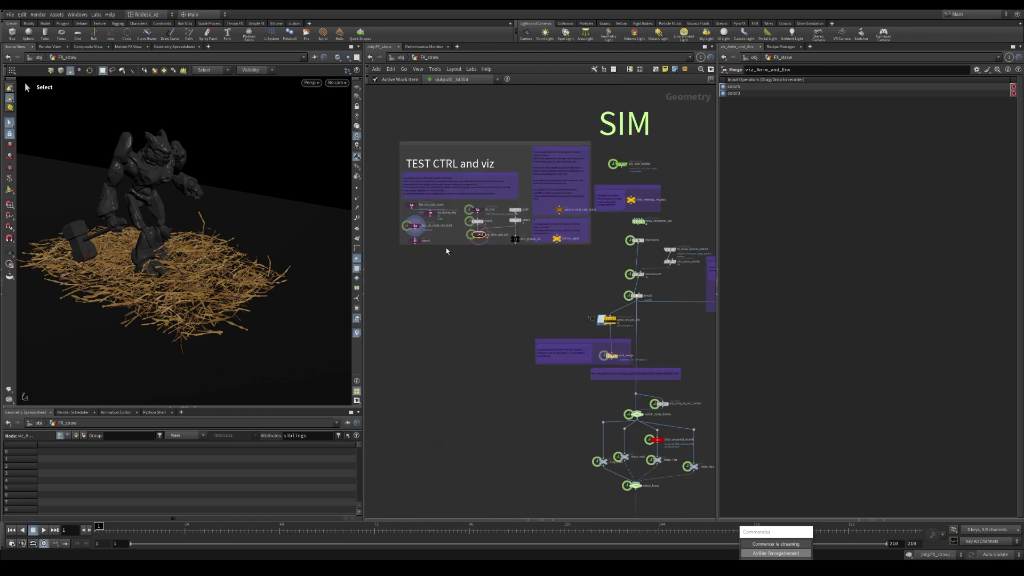
pyautogui.scroll(2, 419, 243)
# Display the sizeref box from the TEST CTRL and viz block alongside the character.
pyautogui.click(418, 244)
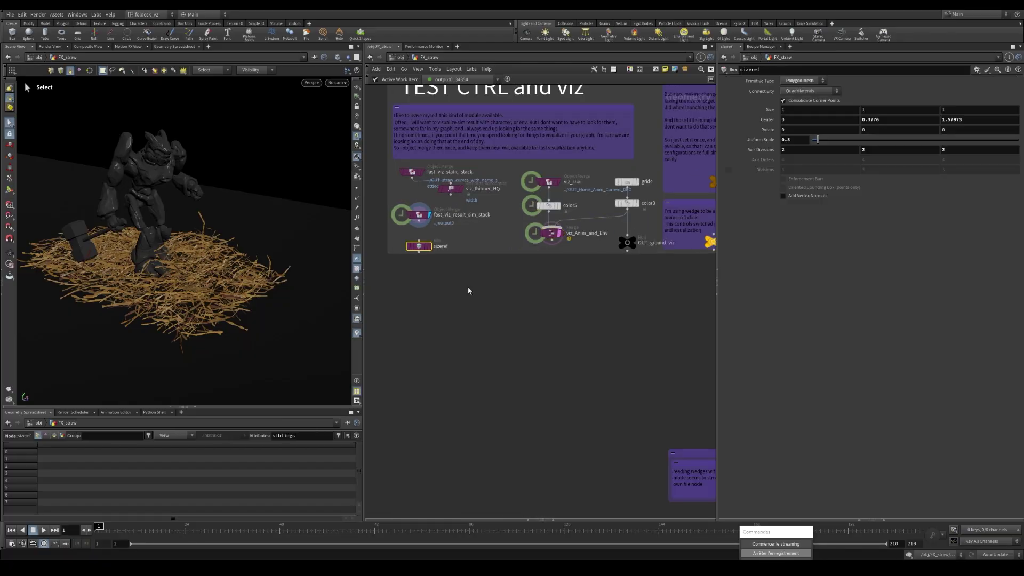
pyautogui.press('r')
pyautogui.scroll(-1, 468, 291)
pyautogui.moveTo(494, 292); pyautogui.dragTo(483, 292, button='middle')
pyautogui.moveTo(217, 261)
pyautogui.mouseDown()
pyautogui.moveTo(106, 256)
pyautogui.moveTo(228, 240)
pyautogui.moveTo(244, 258)
pyautogui.moveTo(207, 261)
pyautogui.mouseUp()
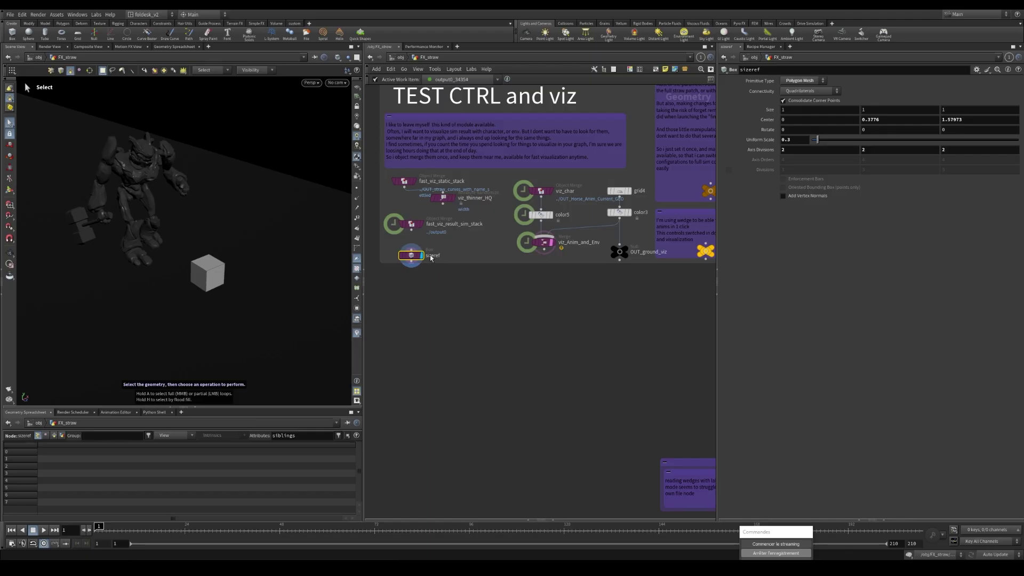
pyautogui.hotkey('shift', 'Tab')
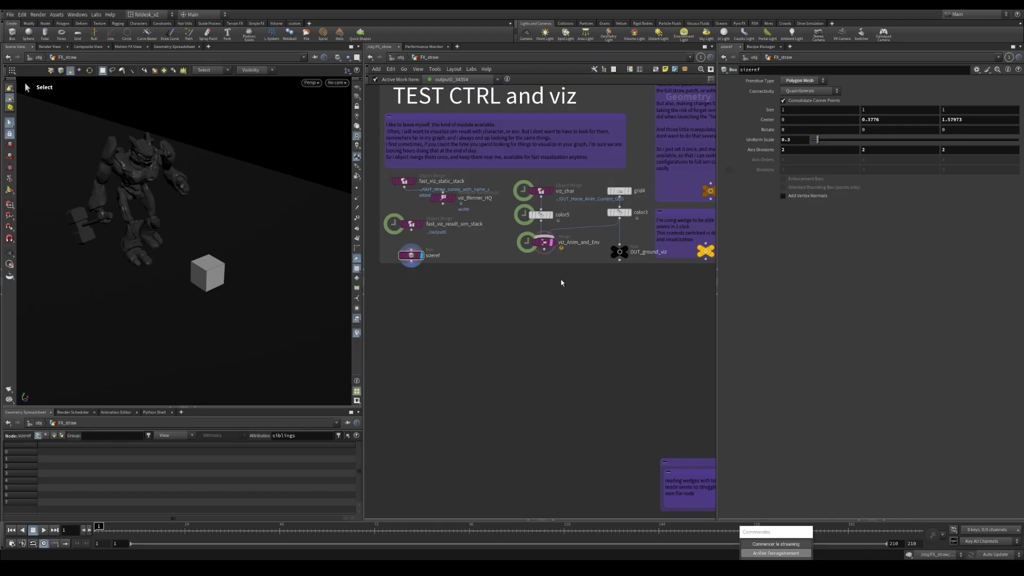
# Check the sizeref box's uniform scale against the character in the viewport.
pyautogui.scroll(-3, 561, 283)
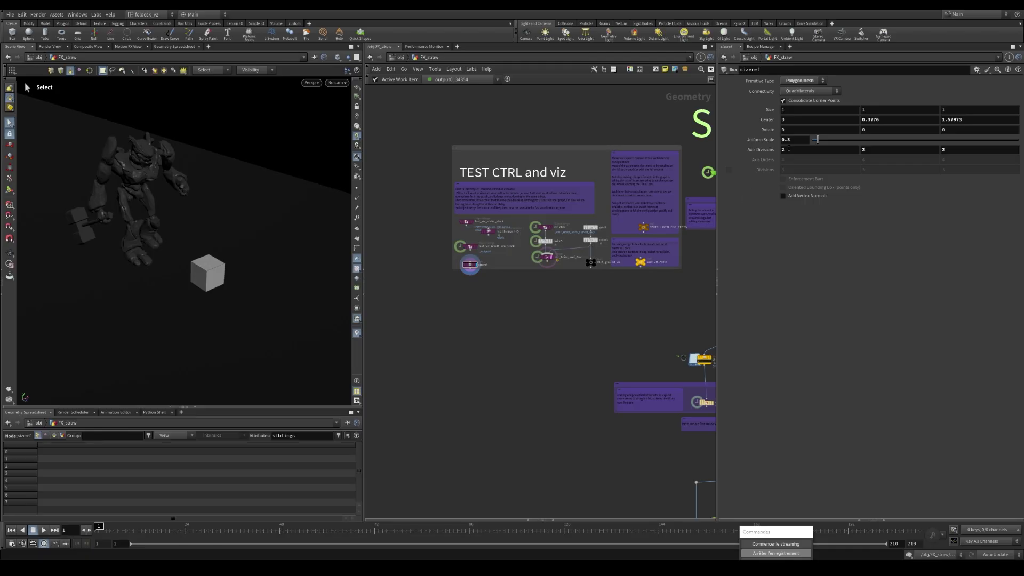
pyautogui.rightClick(158, 240)
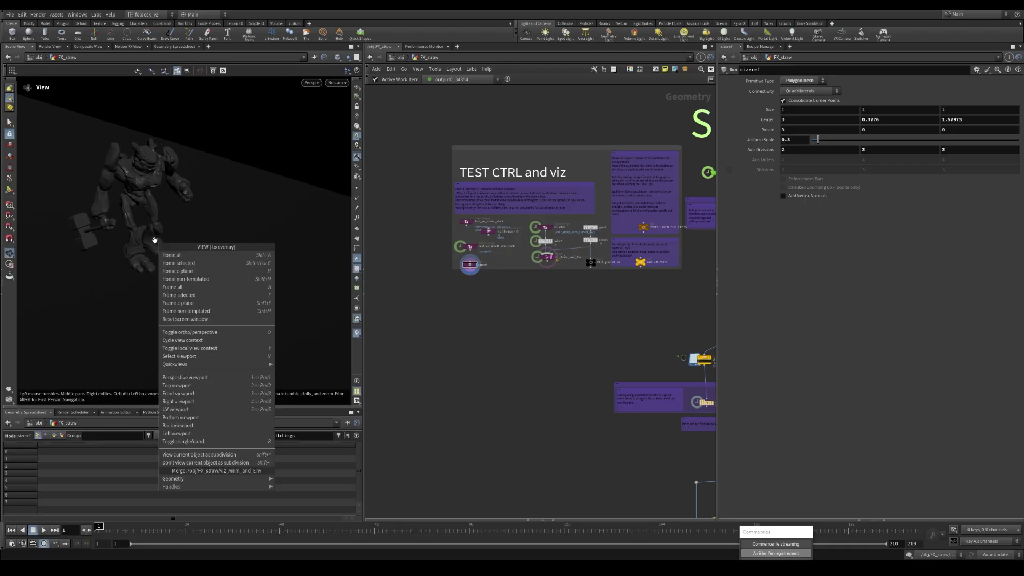
pyautogui.click(181, 244)
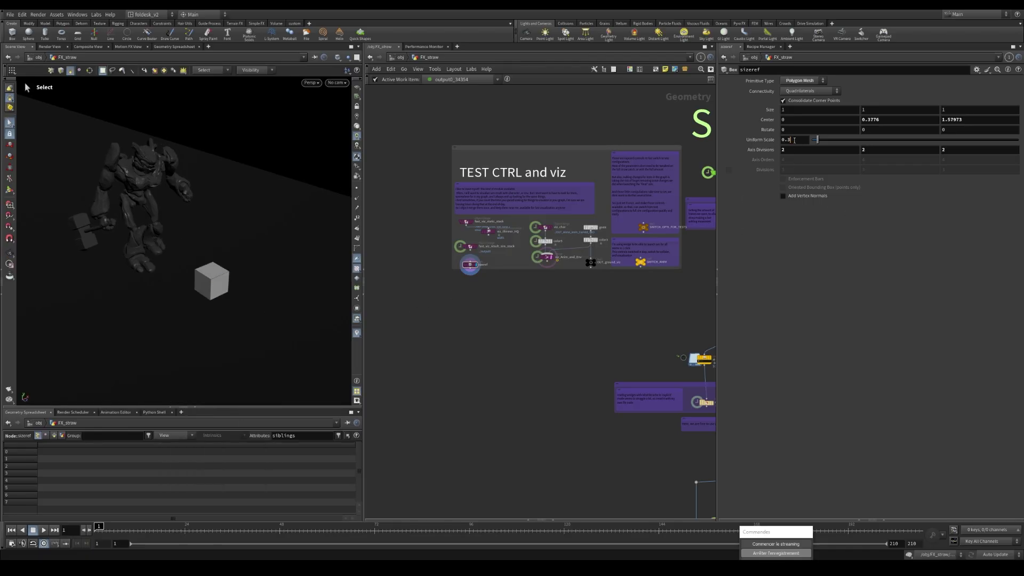
pyautogui.press('Return')
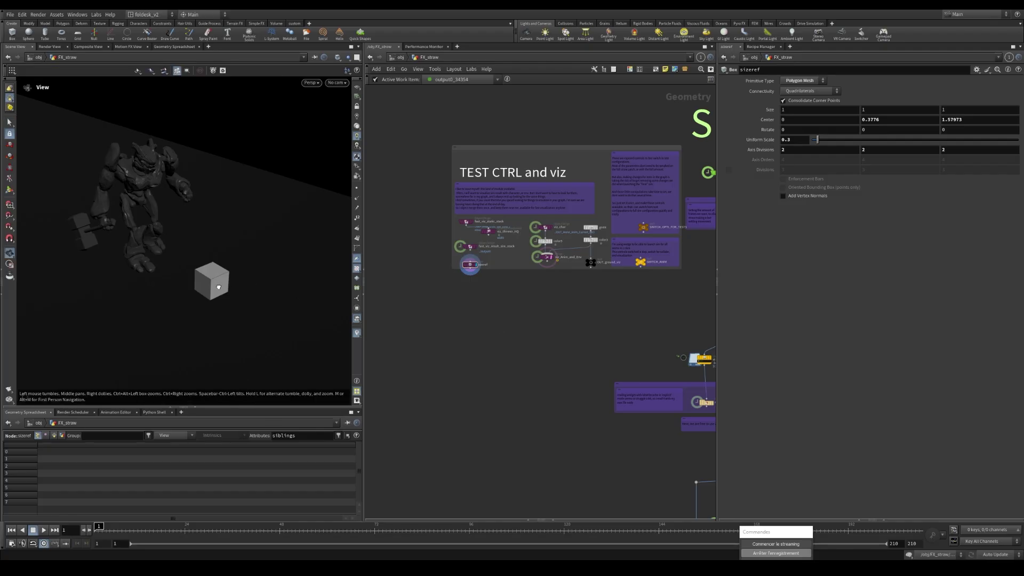
# Display the SIM_char_collider node in the SIM section and inspect its collision geometry on the character's feet and hammer.
pyautogui.scroll(-2, 499, 317)
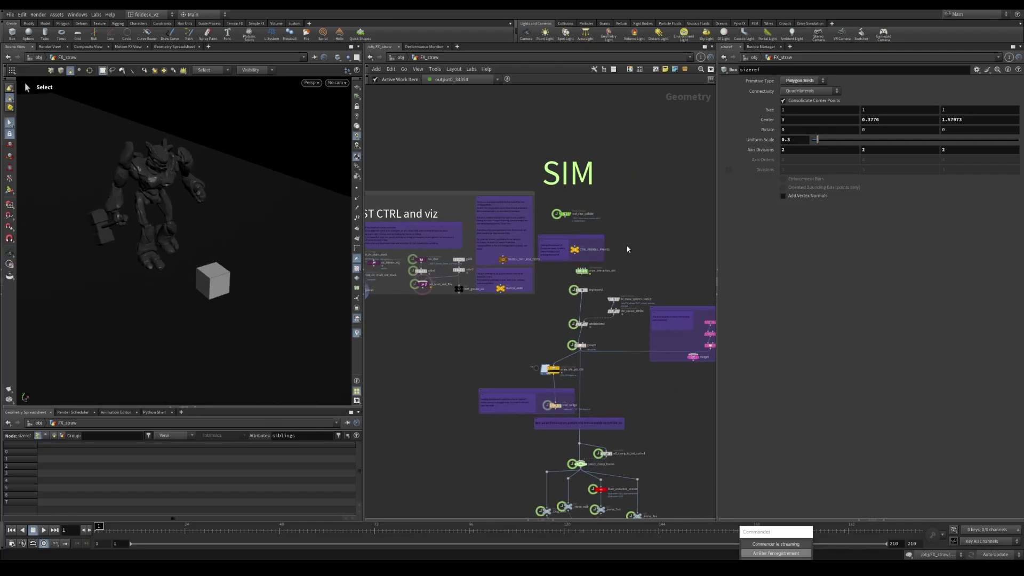
pyautogui.scroll(3, 627, 249)
pyautogui.scroll(3, 467, 238)
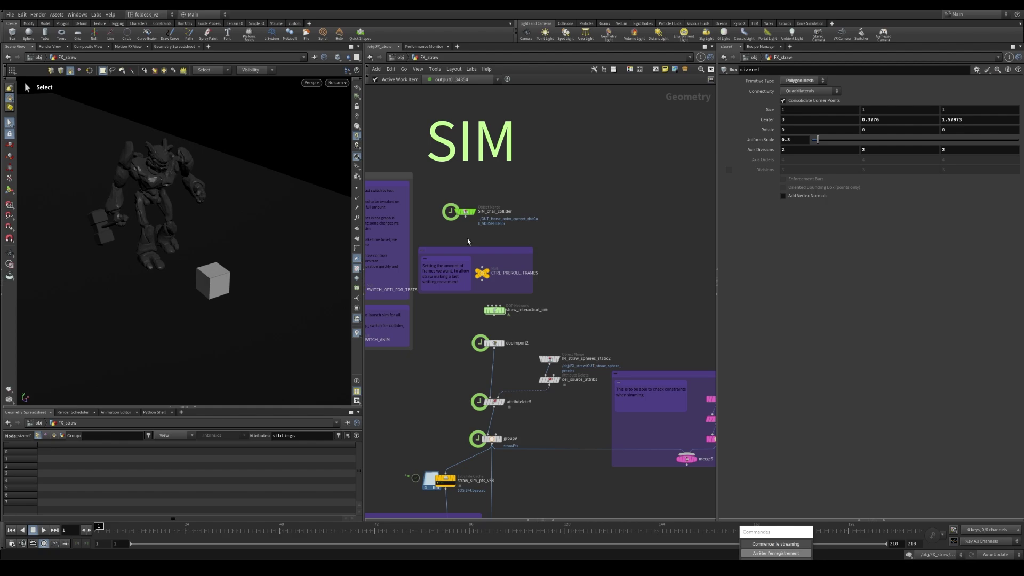
pyautogui.click(465, 209)
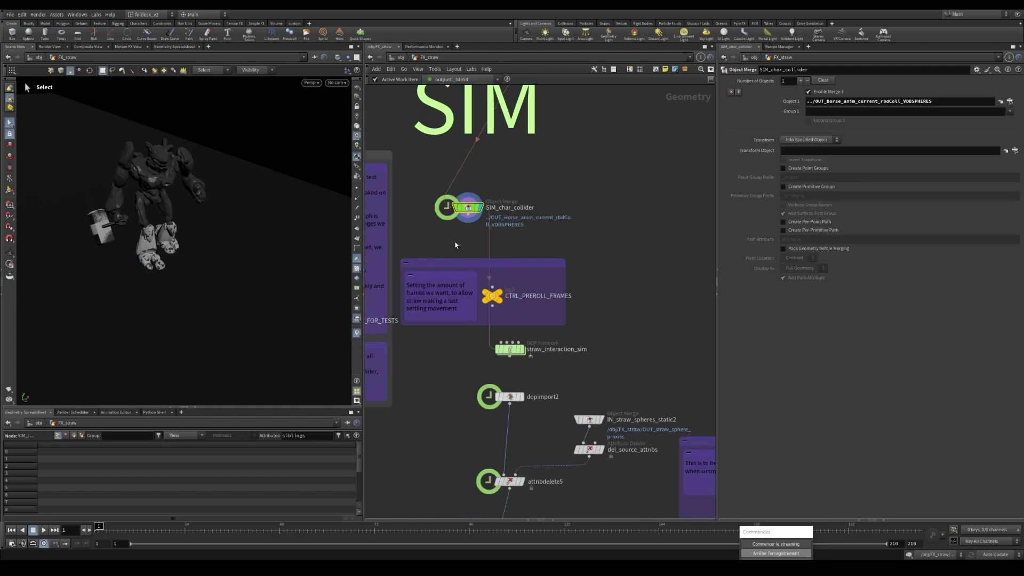
pyautogui.scroll(-2, 456, 245)
pyautogui.press('Escape')
pyautogui.moveTo(176, 256); pyautogui.dragTo(242, 274)
pyautogui.press('s')
pyautogui.scroll(-2, 523, 218)
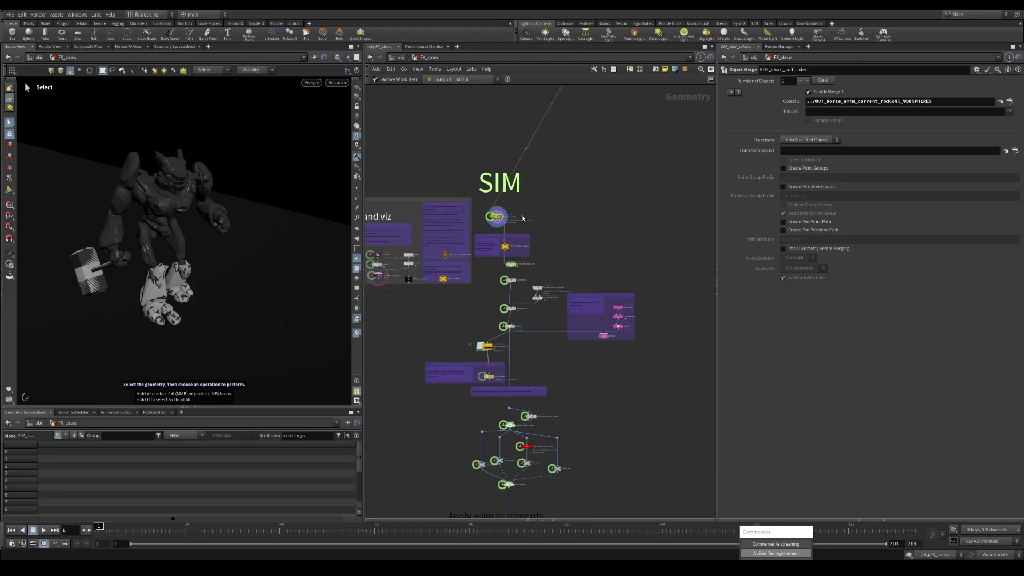
# Display the object_merge9 node that brings in the character geometry at the start of CRAG RBD PREP.
pyautogui.scroll(-3, 522, 218)
pyautogui.moveTo(538, 226); pyautogui.dragTo(549, 335, button='middle')
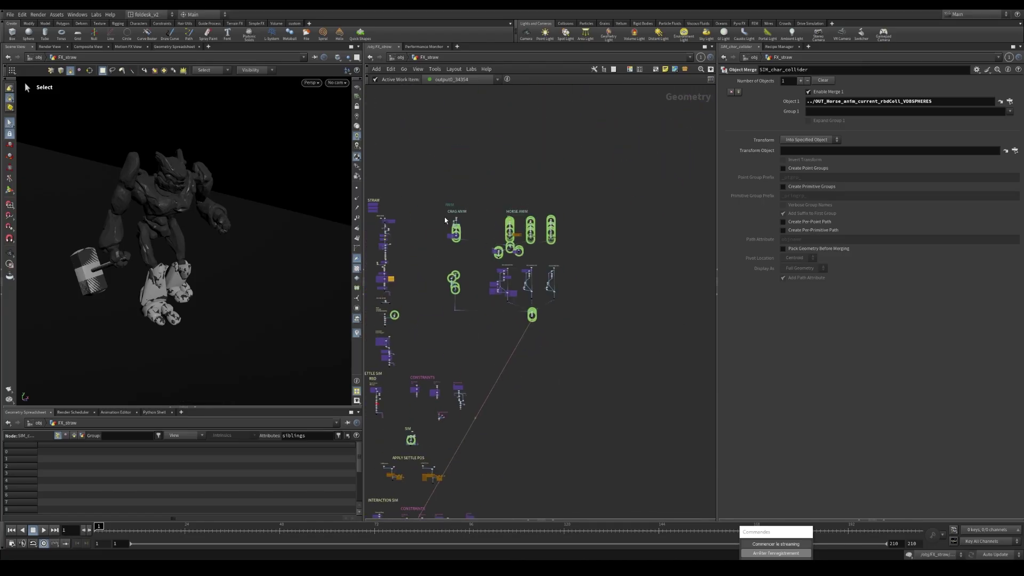
pyautogui.scroll(6, 445, 221)
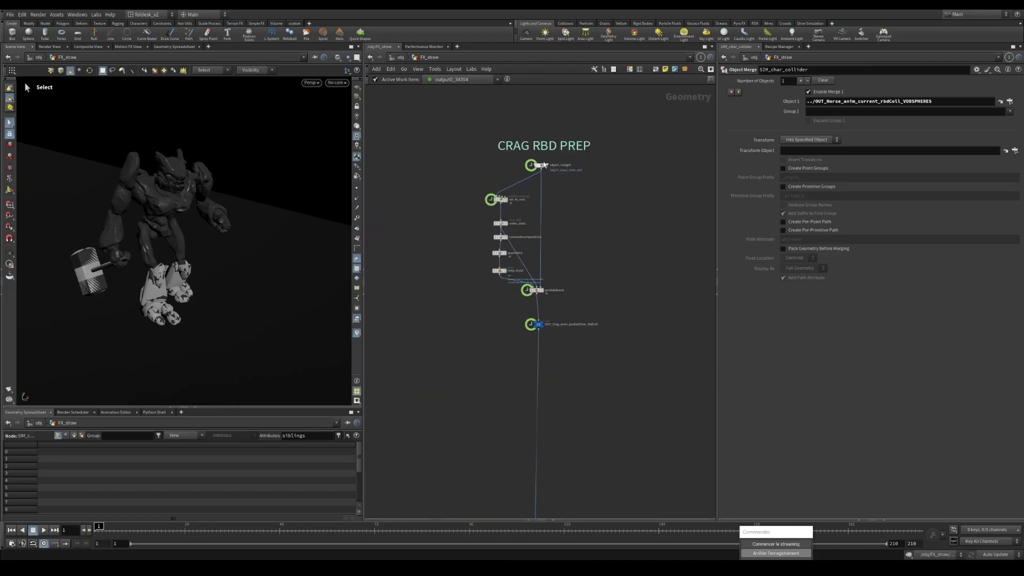
pyautogui.click(541, 168)
pyautogui.scroll(2, 565, 247)
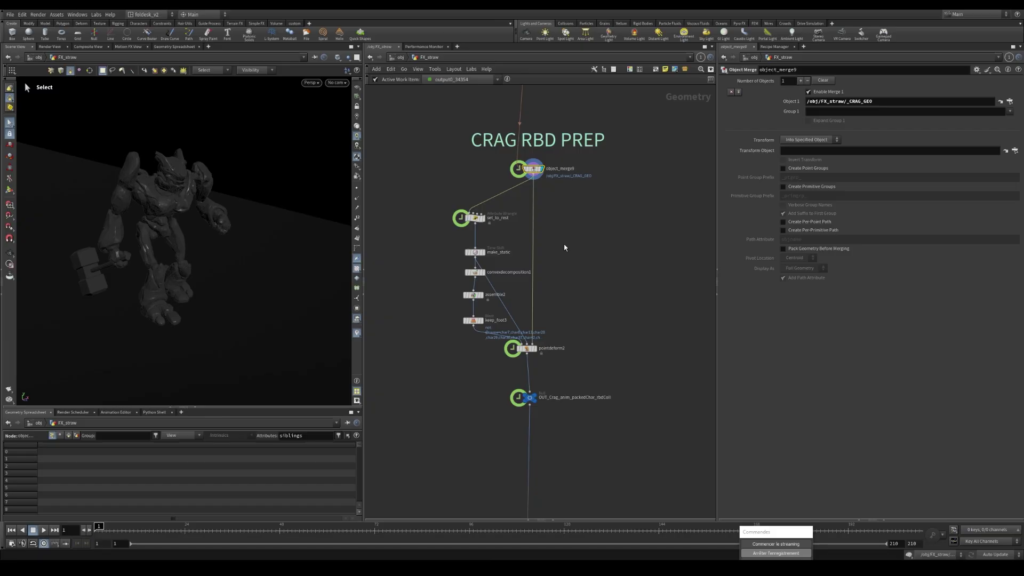
# Display the set_to_rest wrangle and inspect the character's rest pose and its expression.
pyautogui.click(471, 218)
pyautogui.scroll(2, 478, 226)
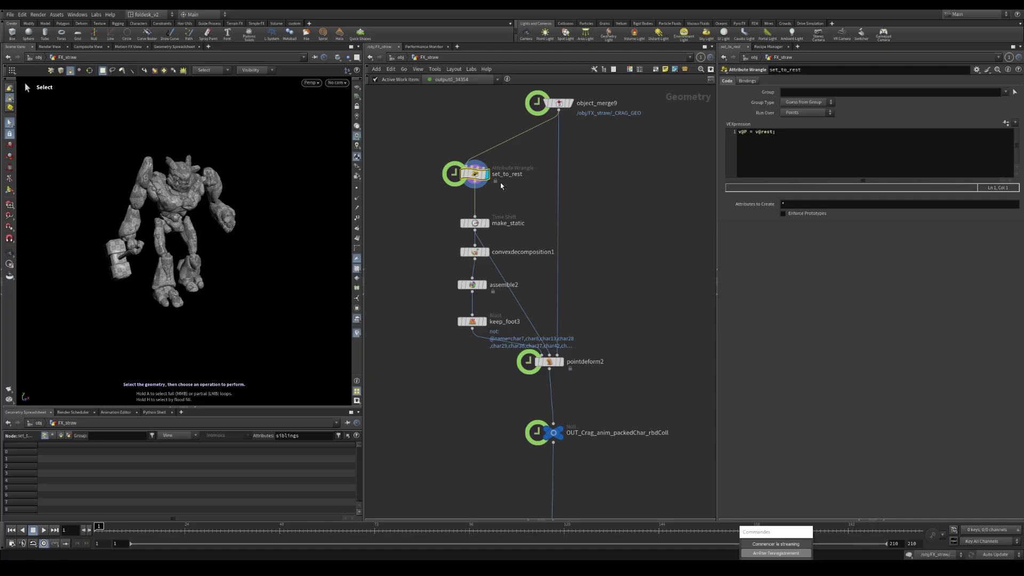
pyautogui.scroll(2, 500, 185)
pyautogui.keyDown('alt'); pyautogui.moveTo(184, 194); pyautogui.dragTo(260, 121); pyautogui.keyUp('alt')
pyautogui.keyDown('alt'); pyautogui.moveTo(259, 121); pyautogui.dragTo(267, 174, button='right'); pyautogui.keyUp('alt')
pyautogui.moveTo(181, 215)
pyautogui.keyDown('alt'); pyautogui.mouseDown()
pyautogui.moveTo(237, 199)
pyautogui.moveTo(184, 206)
pyautogui.mouseUp(); pyautogui.keyUp('alt')
pyautogui.keyDown('alt'); pyautogui.moveTo(184, 205); pyautogui.dragTo(168, 160, button='right'); pyautogui.keyUp('alt')
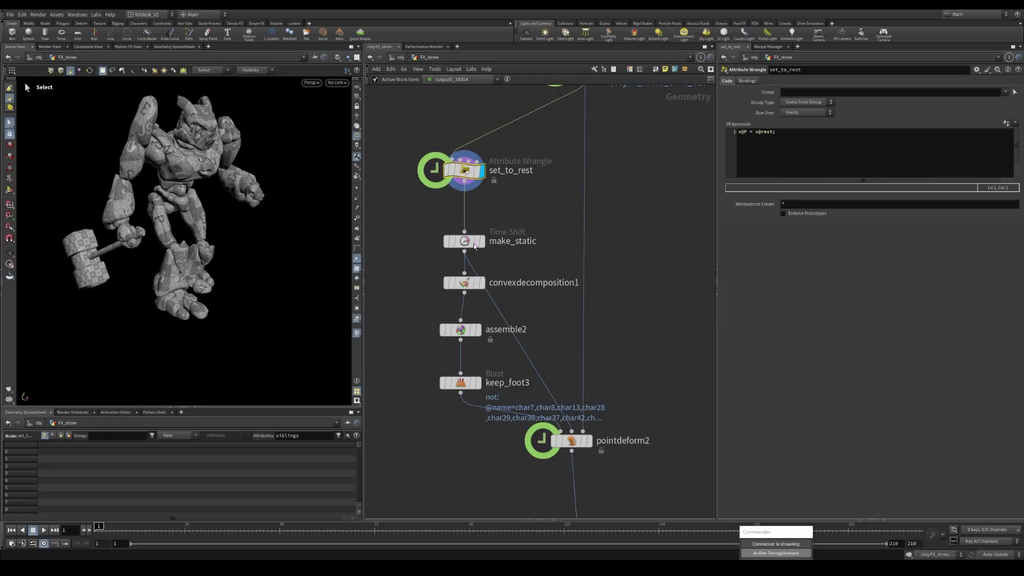
# Display the convexdecomposition1 node below make_static and inspect the character's convex hull pieces.
pyautogui.scroll(1, 471, 243)
pyautogui.click(486, 241)
pyautogui.scroll(-2, 539, 244)
pyautogui.moveTo(561, 233); pyautogui.dragTo(531, 200, button='middle')
pyautogui.scroll(-1, 471, 242)
pyautogui.click(472, 242)
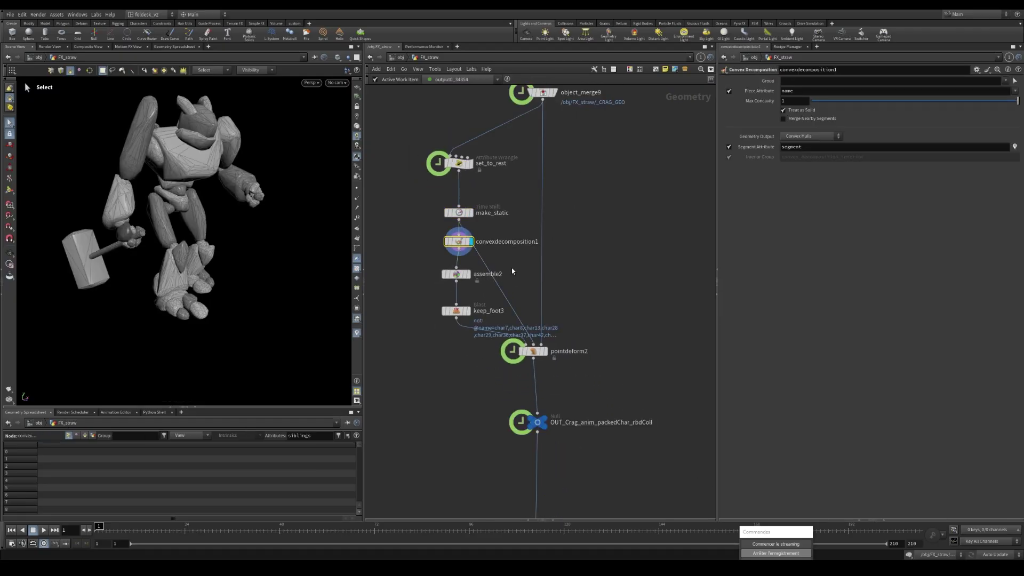
pyautogui.keyDown('alt'); pyautogui.moveTo(170, 250); pyautogui.dragTo(141, 263); pyautogui.keyUp('alt')
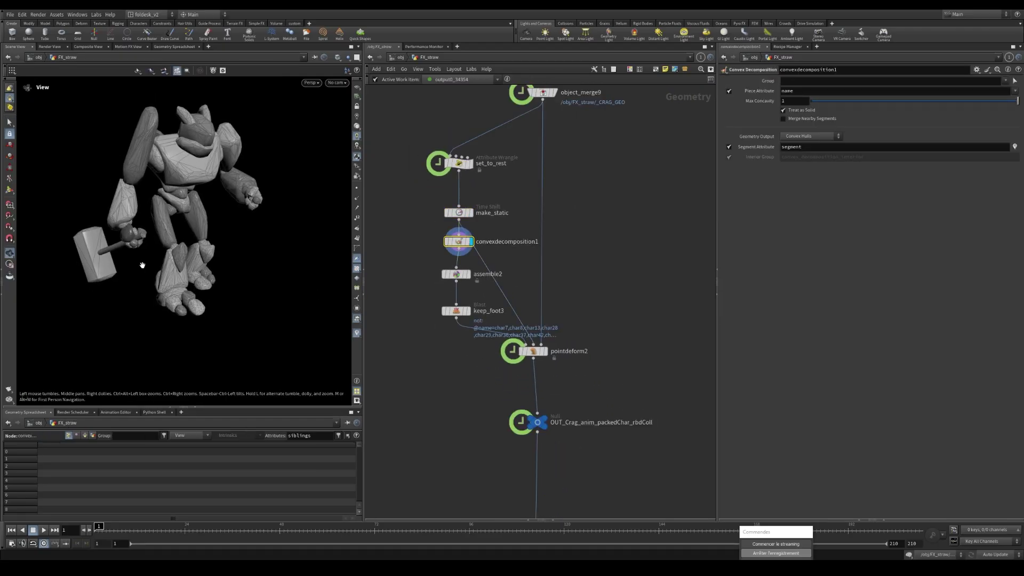
# Display the assemble2 node and review its packed primitive and name attribute settings.
pyautogui.scroll(-1, 472, 230)
pyautogui.moveTo(560, 260); pyautogui.dragTo(549, 246, button='middle')
pyautogui.scroll(1, 460, 253)
pyautogui.click(460, 251)
pyautogui.scroll(-1, 515, 275)
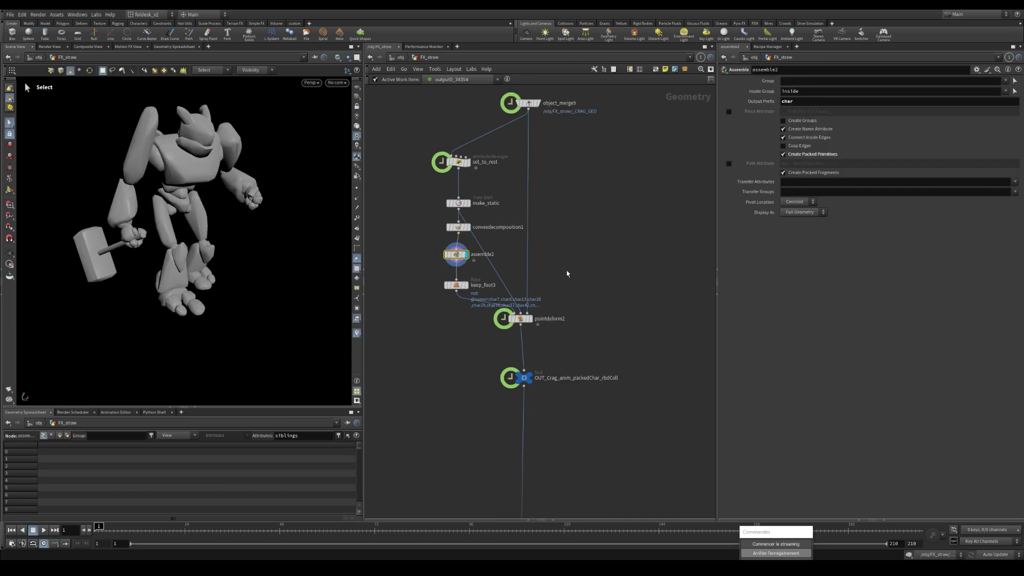
pyautogui.scroll(1, 567, 273)
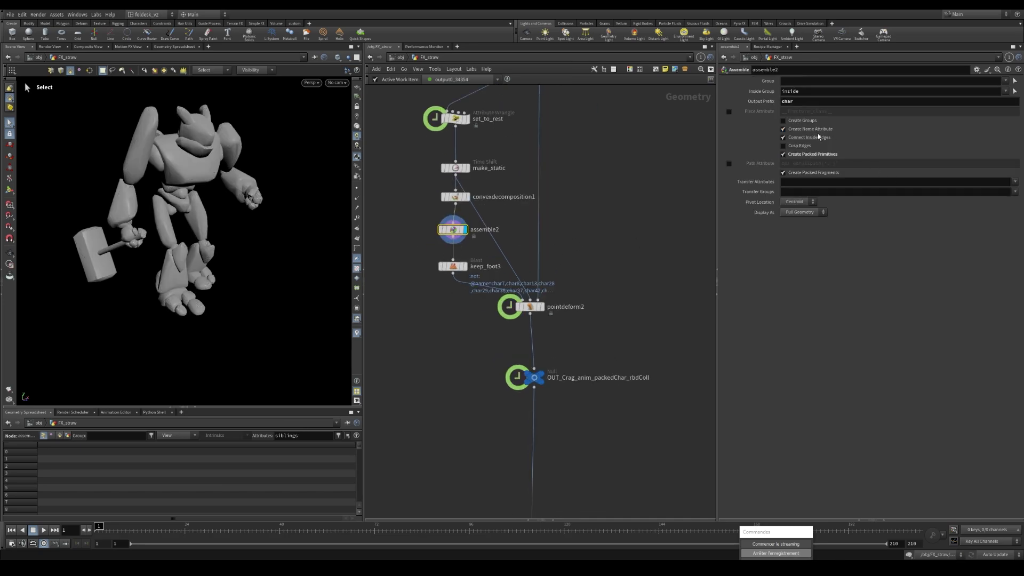
# Display the keep_foot3 blast node and inspect the hammer and feet pieces kept for collision.
pyautogui.scroll(1, 447, 265)
pyautogui.click(452, 266)
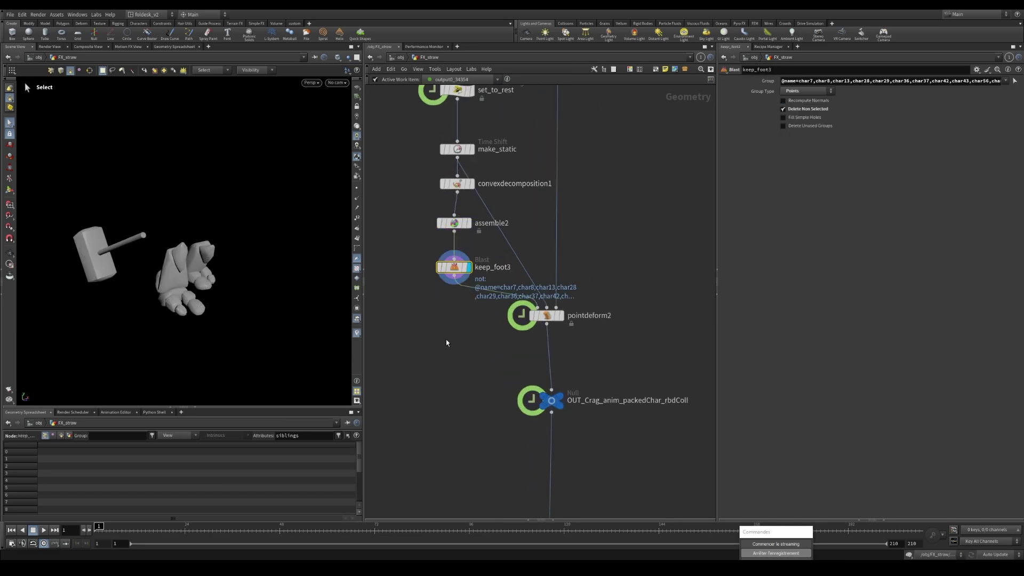
pyautogui.keyDown('alt'); pyautogui.moveTo(184, 269); pyautogui.dragTo(188, 264); pyautogui.keyUp('alt')
pyautogui.scroll(-2, 188, 263)
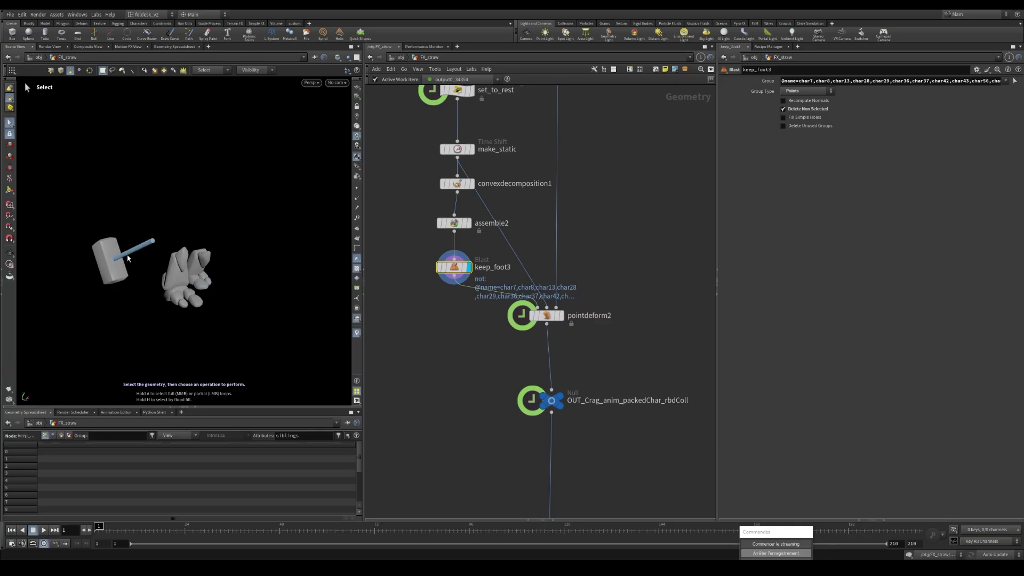
pyautogui.scroll(-1, 560, 293)
# Display the pointdeform2 node and scrub the timeline to frame 66 to check the animated collision pieces.
pyautogui.click(547, 308)
pyautogui.scroll(-3, 547, 307)
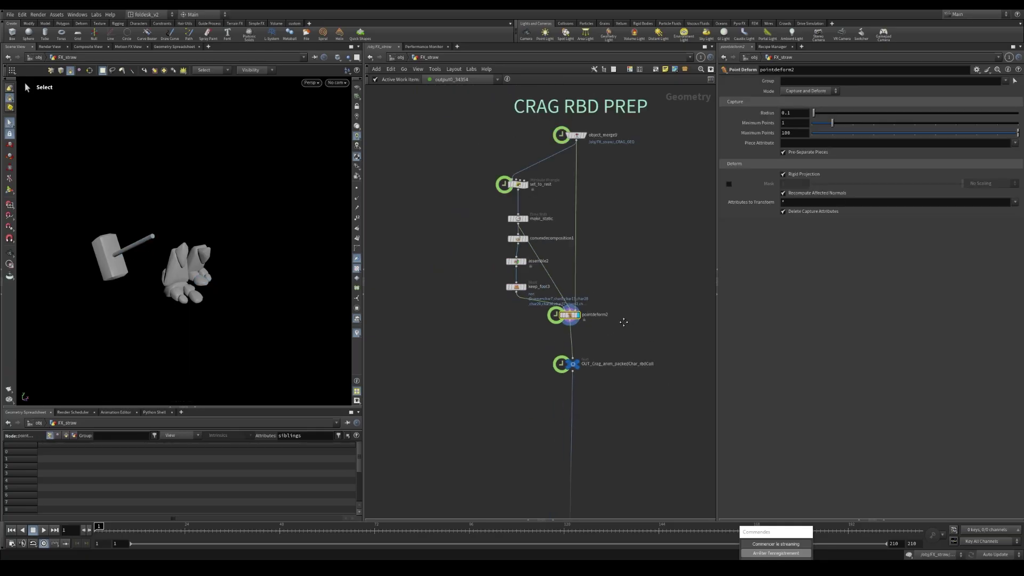
pyautogui.moveTo(173, 536); pyautogui.dragTo(350, 517)
# Display IN_horse_anim_geo in the WALK ANIM RBD PREP section and inspect the walking horse geometry.
pyautogui.scroll(-5, 542, 328)
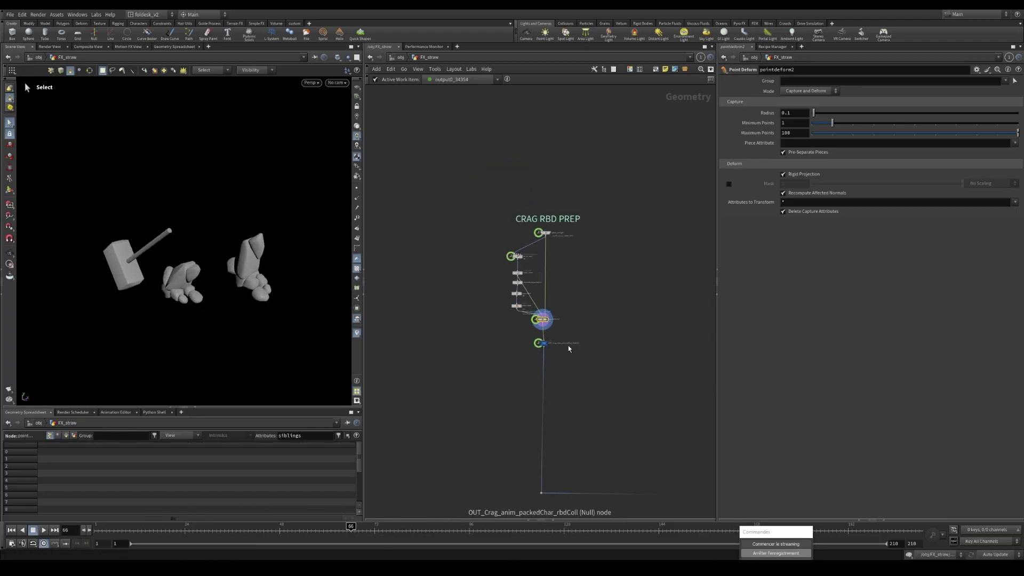
pyautogui.scroll(-3, 568, 346)
pyautogui.moveTo(667, 320); pyautogui.dragTo(520, 289, button='middle')
pyautogui.moveTo(648, 264); pyautogui.dragTo(454, 284, button='middle')
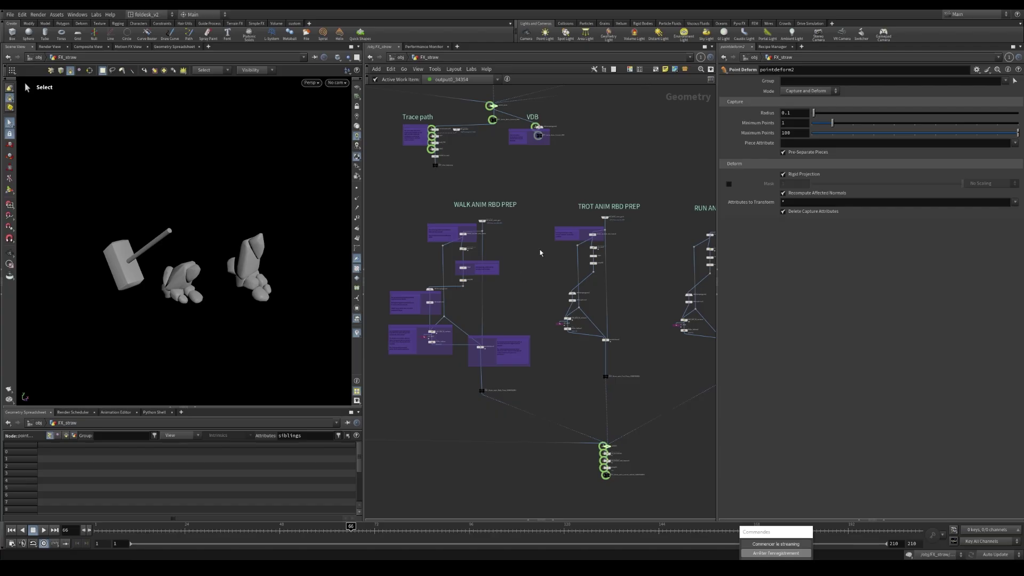
pyautogui.scroll(5, 483, 243)
pyautogui.click(478, 239)
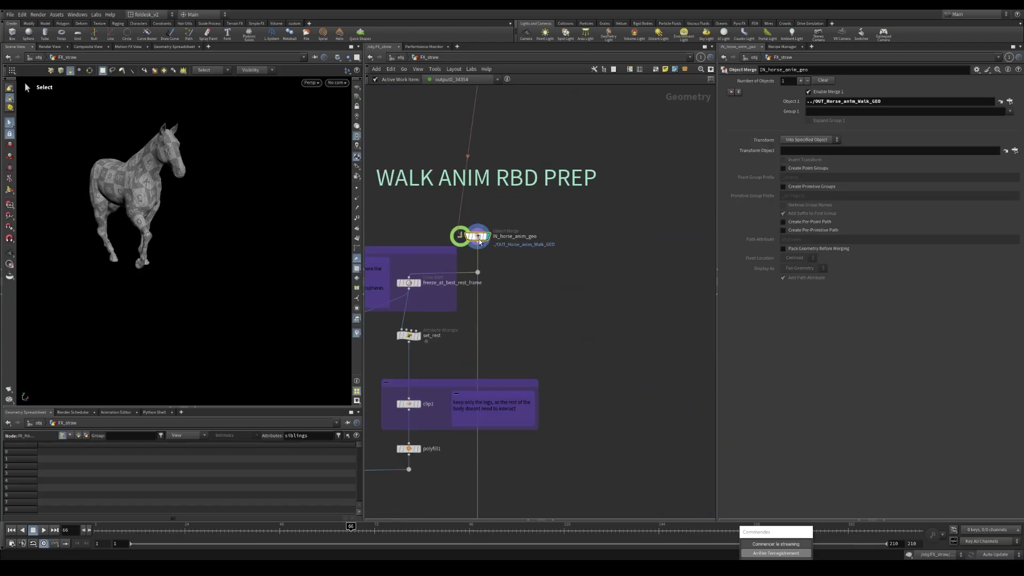
pyautogui.press('h')
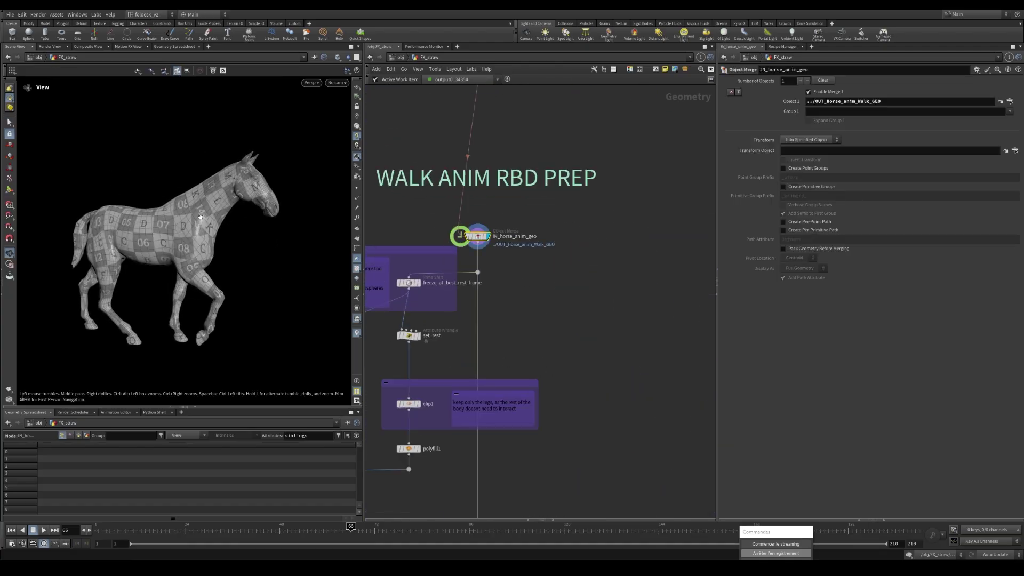
pyautogui.moveTo(364, 210); pyautogui.dragTo(380, 210)
pyautogui.press('Escape')
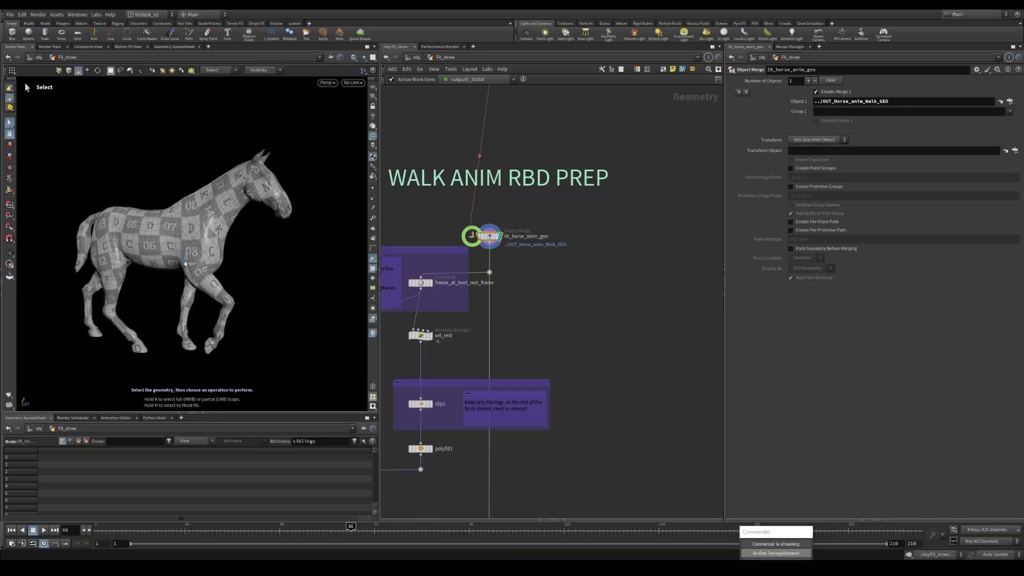
pyautogui.keyDown('alt'); pyautogui.moveTo(178, 247); pyautogui.dragTo(126, 251); pyautogui.keyUp('alt')
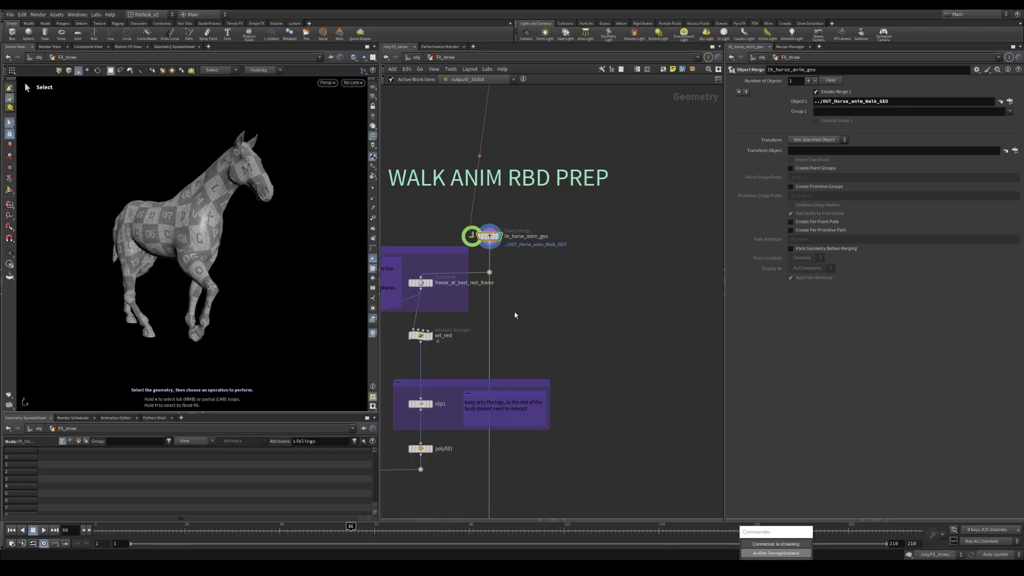
pyautogui.scroll(3, 529, 278)
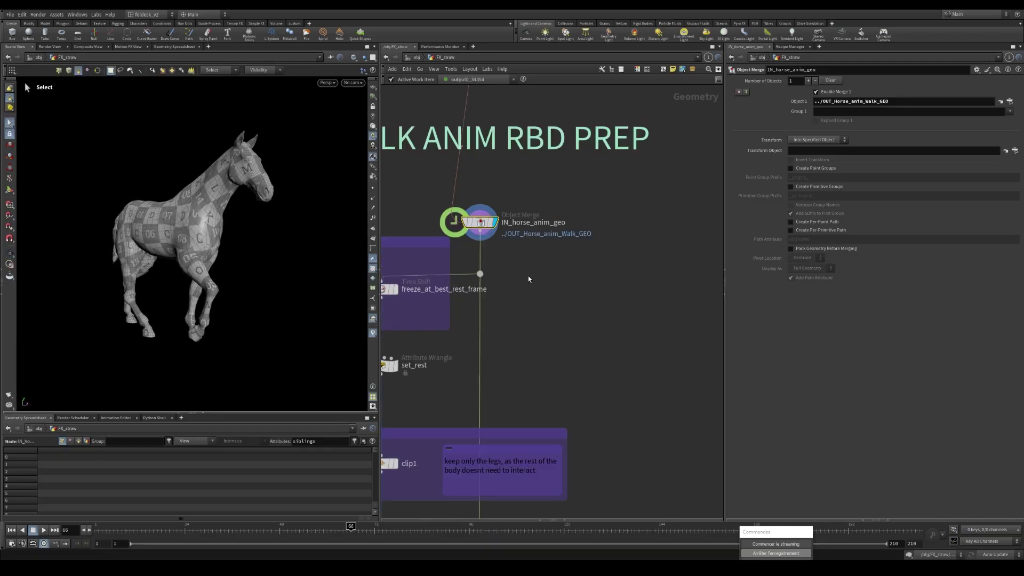
# Display the freeze_at_best_rest_frame time shift and review the horse's frozen rest pose.
pyautogui.moveTo(500, 340); pyautogui.dragTo(609, 288, button='middle')
pyautogui.scroll(1, 499, 240)
pyautogui.click(502, 235)
pyautogui.scroll(-2, 479, 246)
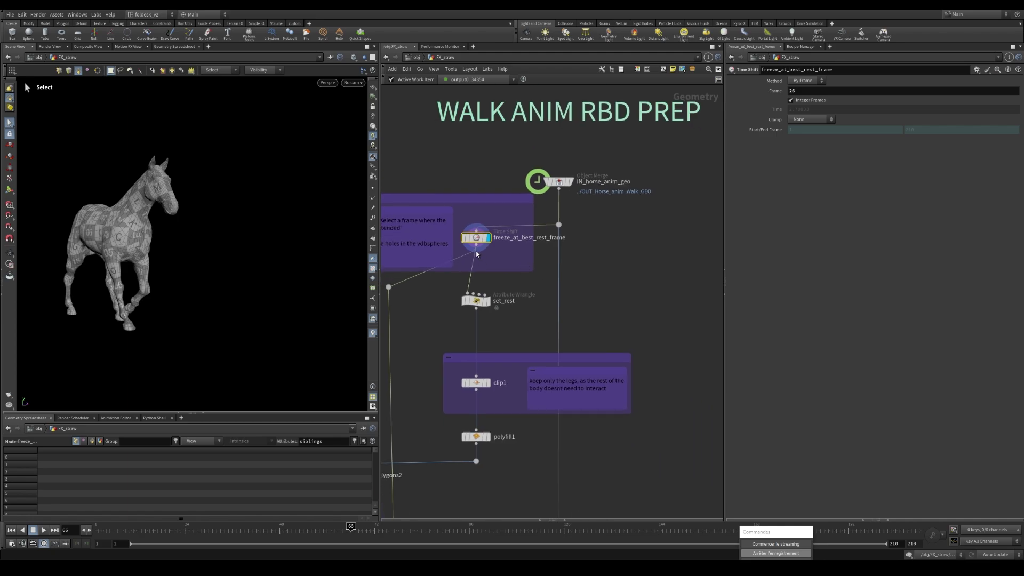
# Add a VDB from Polygons node fed by freeze_at_best_rest_frame and display it.
pyautogui.scroll(1, 476, 245)
pyautogui.click(476, 244)
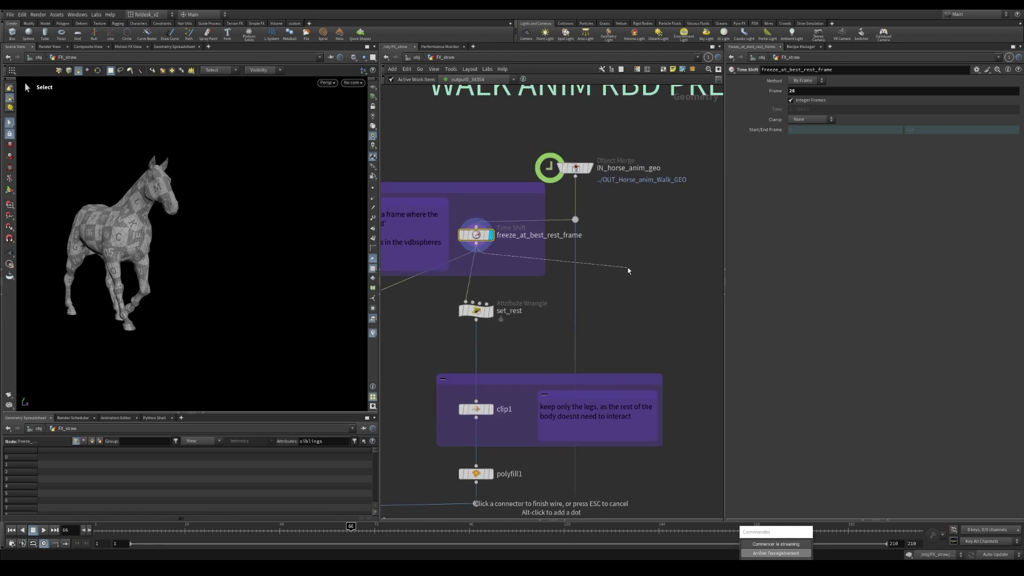
pyautogui.click(629, 271)
pyautogui.write('vd')
pyautogui.write('bfrompoly')
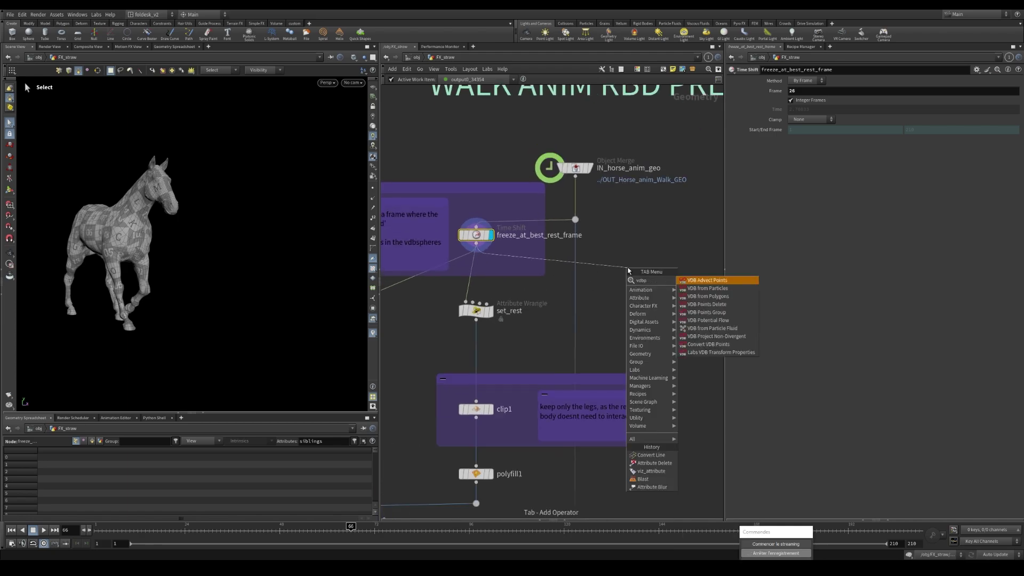
pyautogui.press('Return')
pyautogui.click(629, 272)
pyautogui.moveTo(676, 306); pyautogui.dragTo(682, 285, button='middle')
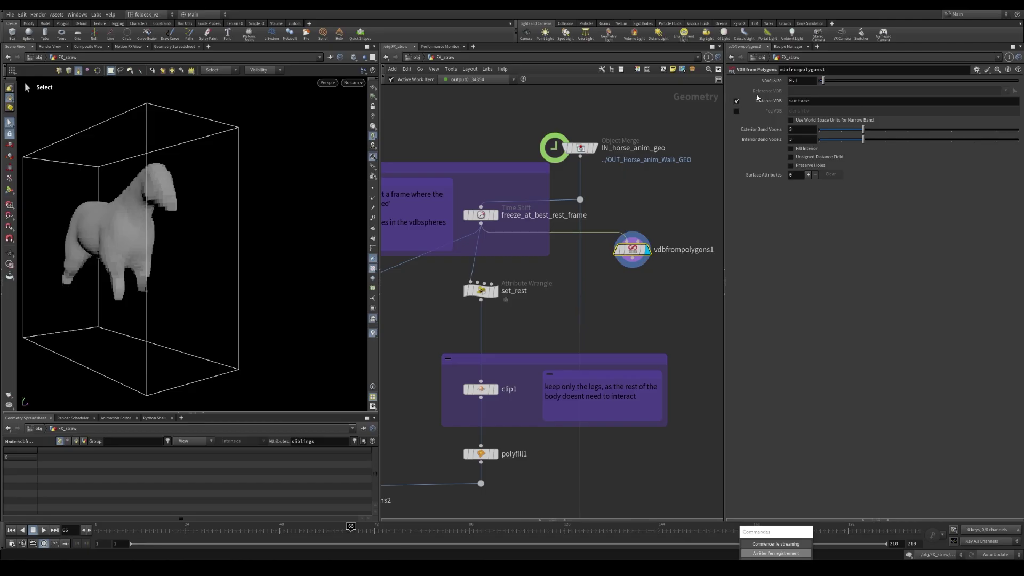
# Set the VDB's voxel size to 0.03 and output a fog VDB instead of a distance VDB.
pyautogui.click(804, 81)
pyautogui.write('0.03')
pyautogui.press('Return')
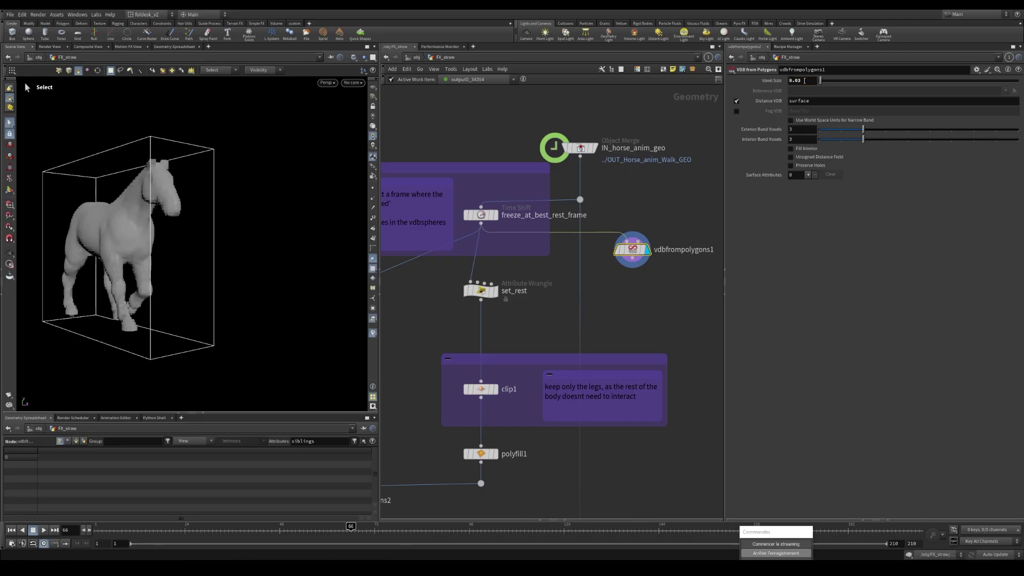
pyautogui.click(737, 100)
pyautogui.click(736, 111)
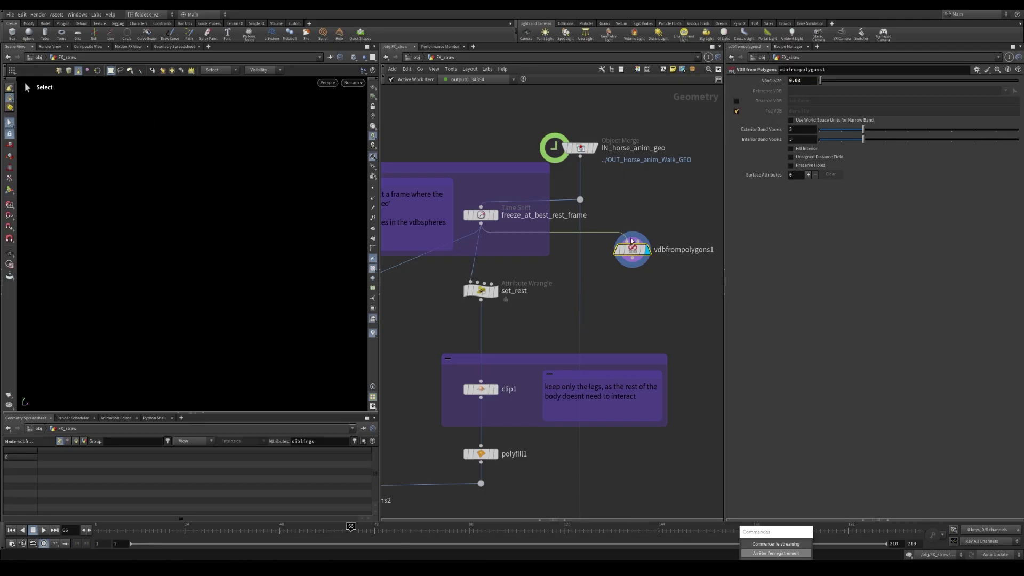
pyautogui.scroll(2, 632, 241)
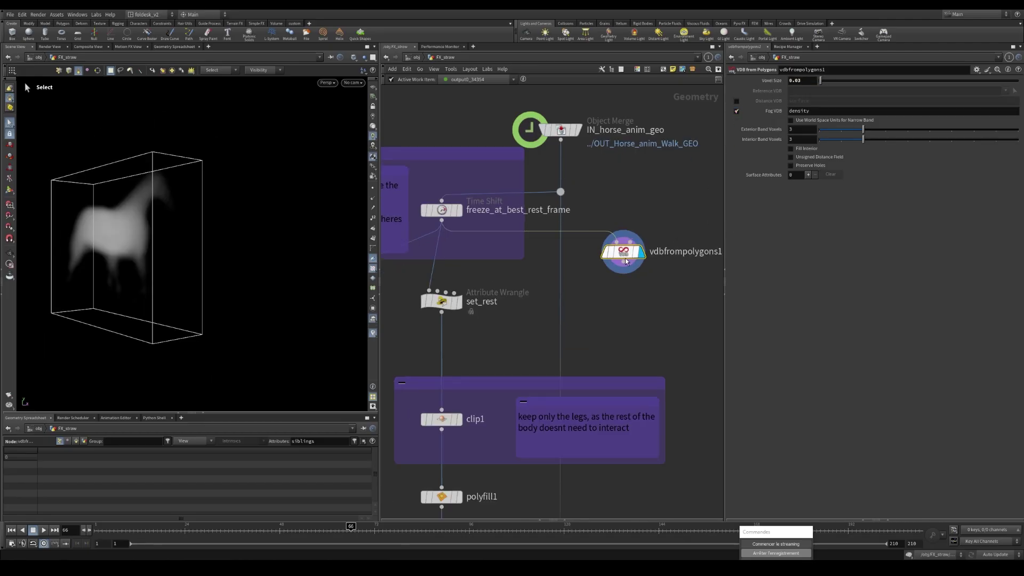
# Set the fog VDB's voxel size to 0.01.
pyautogui.click(813, 82)
pyautogui.write('0.01')
pyautogui.press('Return')
# Add a Scatter node after vdbfrompolygons1 to fill the horse's volume with points.
pyautogui.press('Tab')
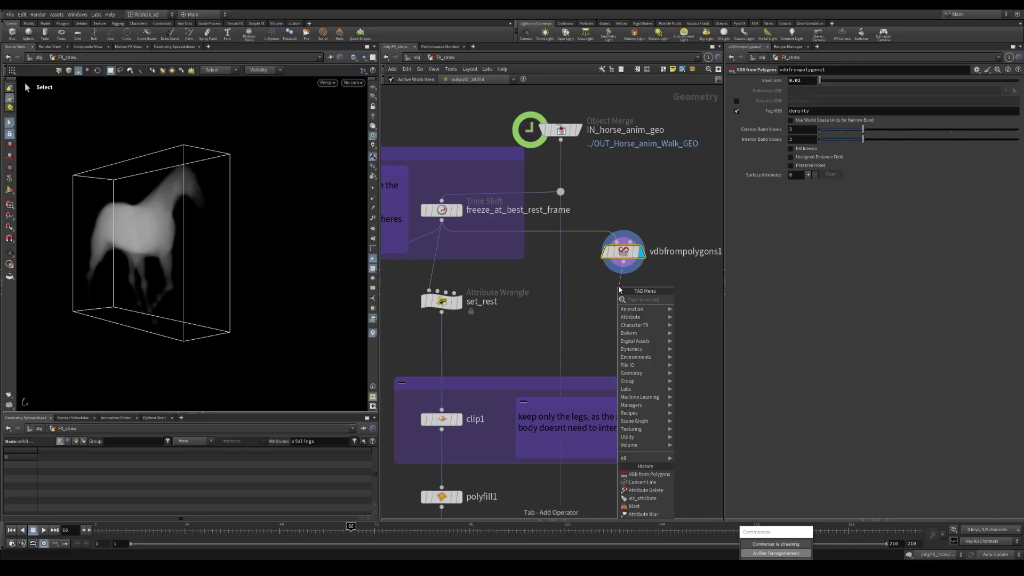
pyautogui.write('scatter')
pyautogui.press('Return')
pyautogui.click(619, 291)
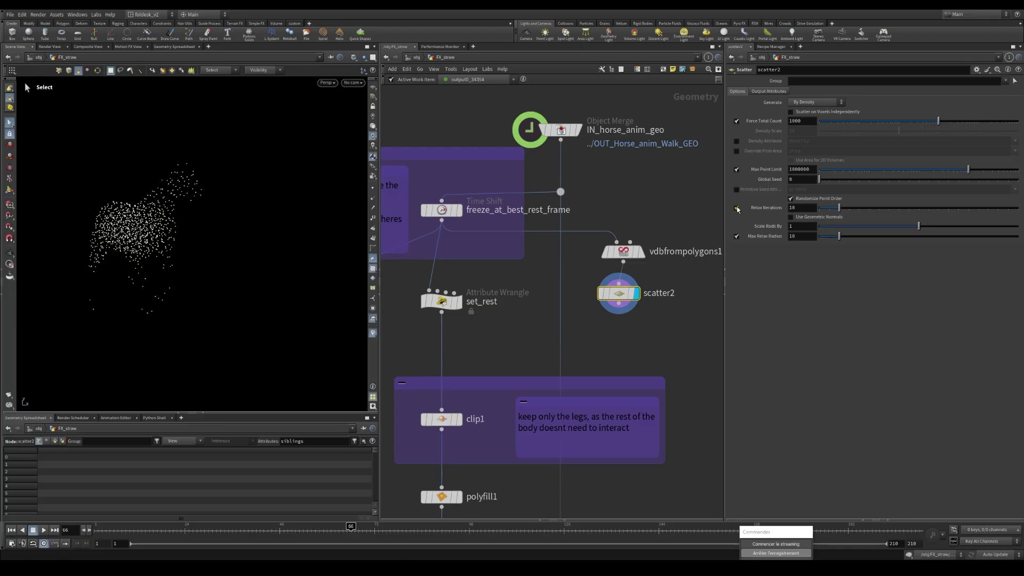
pyautogui.scroll(-3, 597, 313)
pyautogui.scroll(2, 587, 288)
# Add a Voronoi Fracture node fed by the frozen horse mesh and the scattered points, and display it.
pyautogui.click(586, 256)
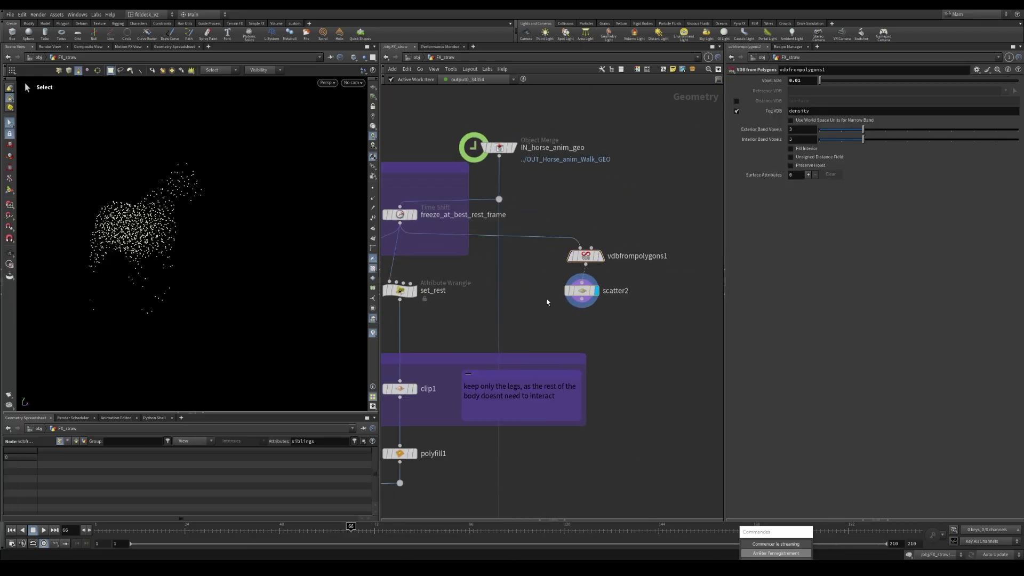
pyautogui.press('Tab')
pyautogui.write('vor')
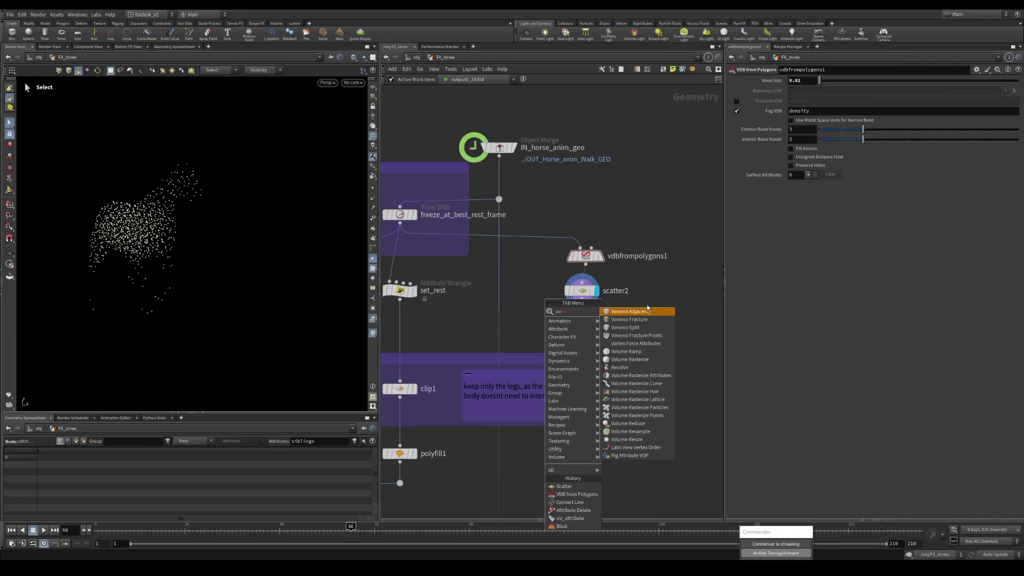
pyautogui.click(629, 319)
pyautogui.click(550, 314)
pyautogui.click(553, 308)
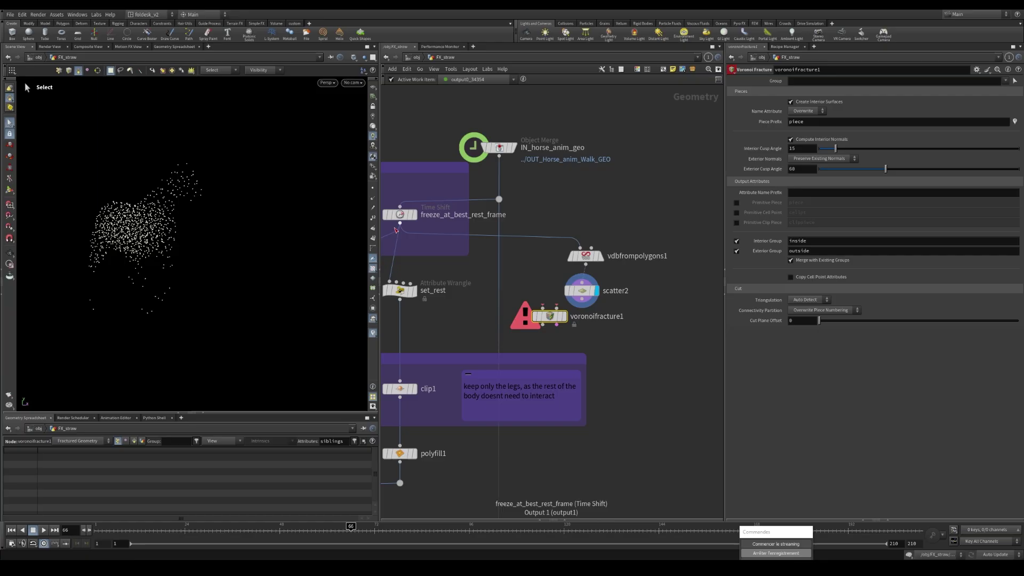
pyautogui.click(544, 308)
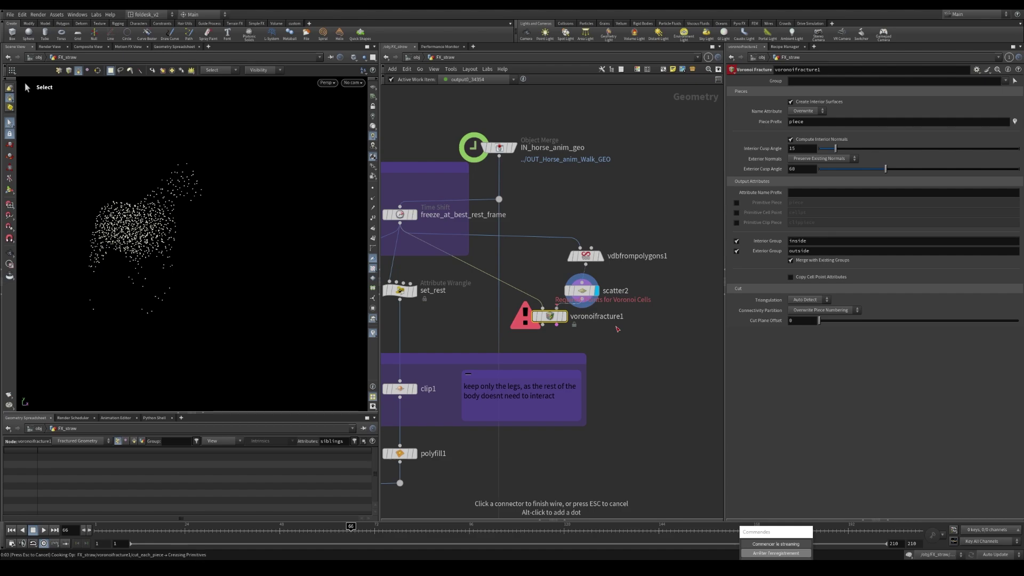
# Move the VDB, scatter and Voronoi fracture nodes together farther from the main walk chain.
pyautogui.moveTo(643, 343); pyautogui.dragTo(538, 232)
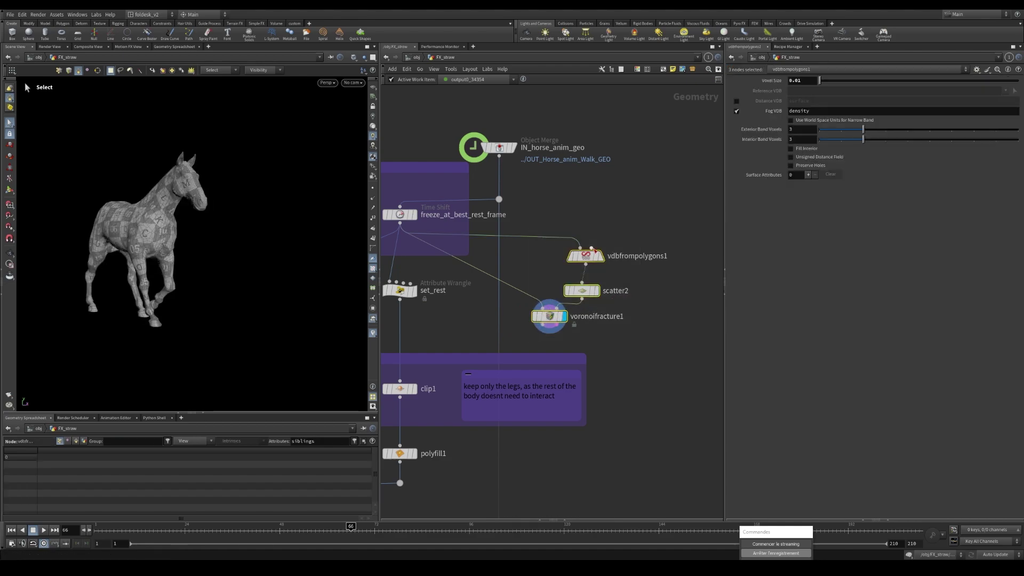
pyautogui.scroll(2, 592, 247)
pyautogui.moveTo(586, 257); pyautogui.dragTo(632, 238)
pyautogui.click(666, 363)
# Add an Exploded View node after voronoifracture1 and inspect the separated horse pieces.
pyautogui.scroll(2, 583, 331)
pyautogui.click(577, 318)
pyautogui.press('Tab')
pyautogui.write('expl')
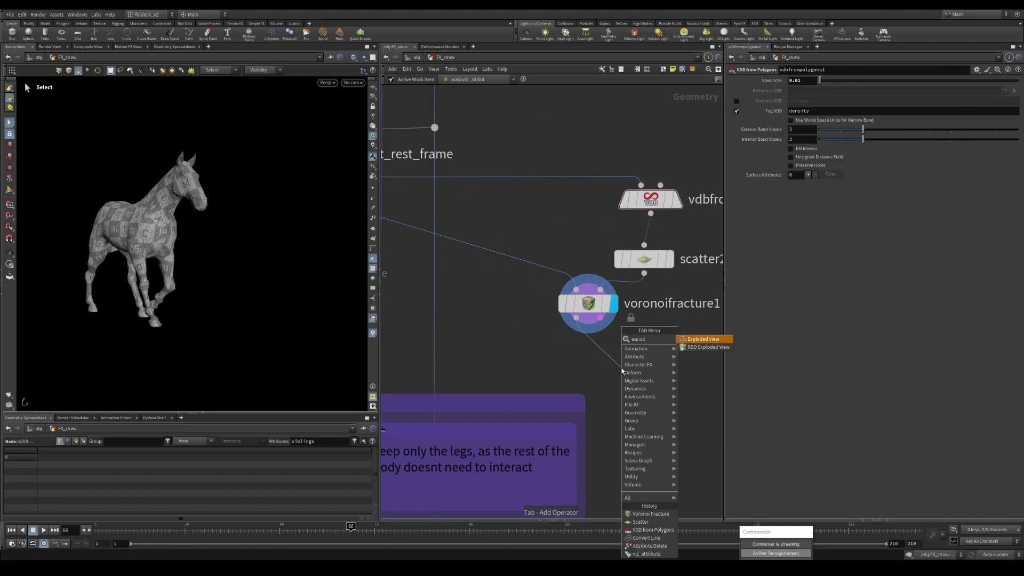
pyautogui.press('Return')
pyautogui.click(622, 369)
pyautogui.keyDown('alt'); pyautogui.moveTo(200, 251); pyautogui.dragTo(168, 249, button='right'); pyautogui.keyUp('alt')
pyautogui.keyDown('alt'); pyautogui.moveTo(150, 234); pyautogui.dragTo(211, 226); pyautogui.keyUp('alt')
# Wire the voronoifracture1 output into the first input of pointdeform3 in place of the VDB spheres.
pyautogui.scroll(-4, 606, 338)
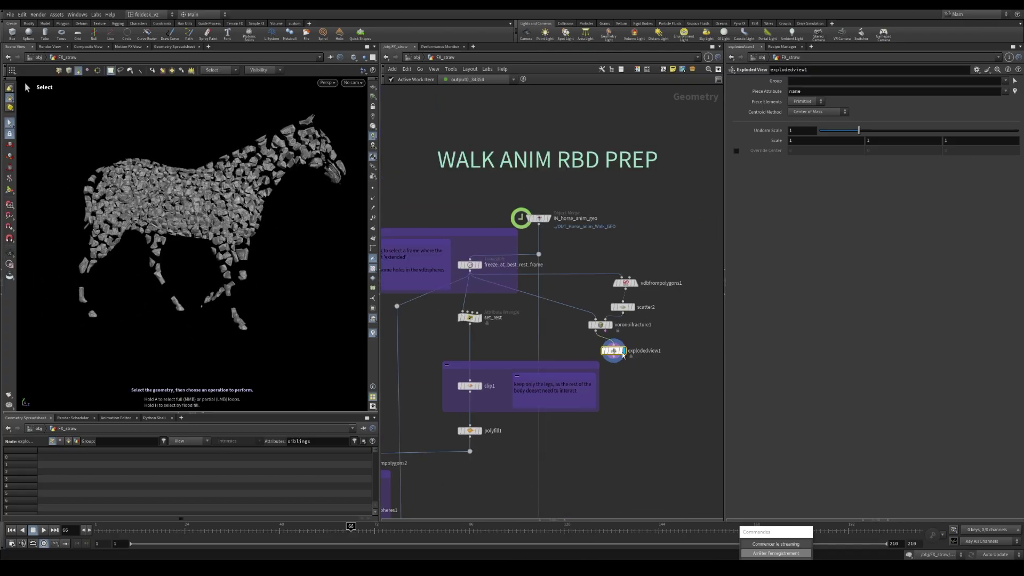
pyautogui.moveTo(632, 362); pyautogui.dragTo(629, 303, button='middle')
pyautogui.click(595, 277)
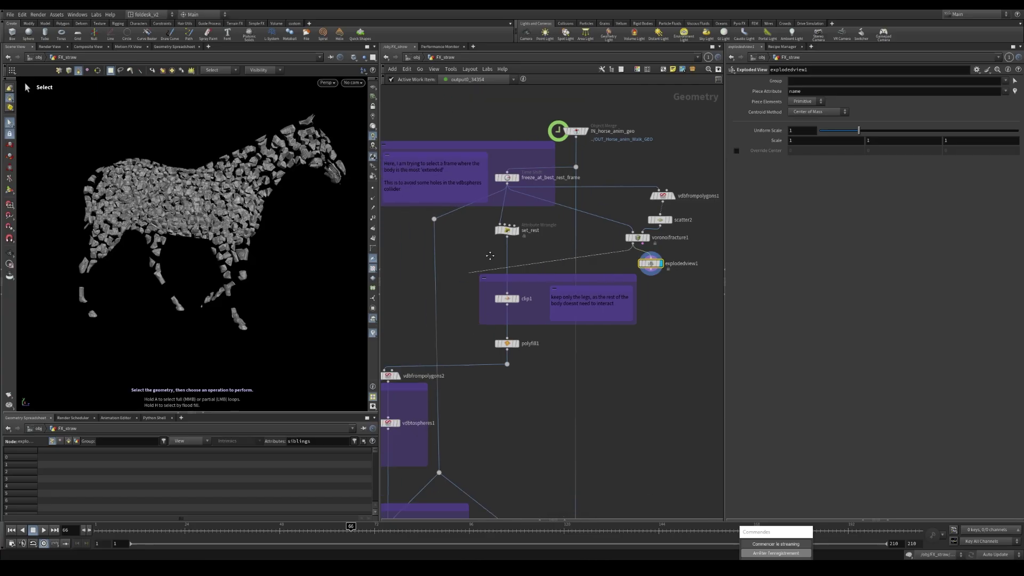
pyautogui.scroll(-2, 464, 272)
pyautogui.moveTo(530, 374); pyautogui.dragTo(553, 276, button='middle')
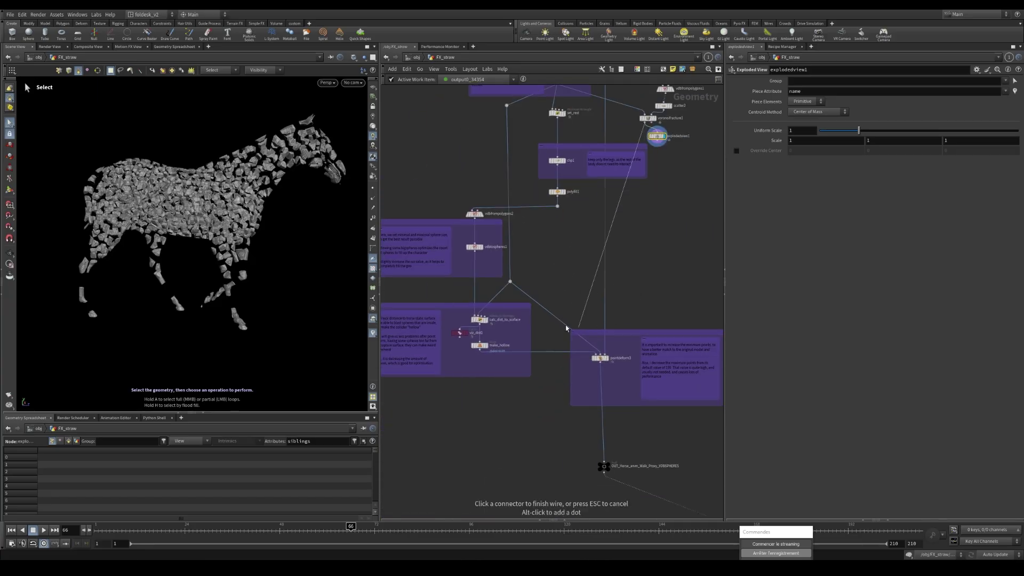
pyautogui.scroll(2, 479, 353)
pyautogui.moveTo(663, 360); pyautogui.dragTo(549, 352, button='middle')
pyautogui.click(532, 349)
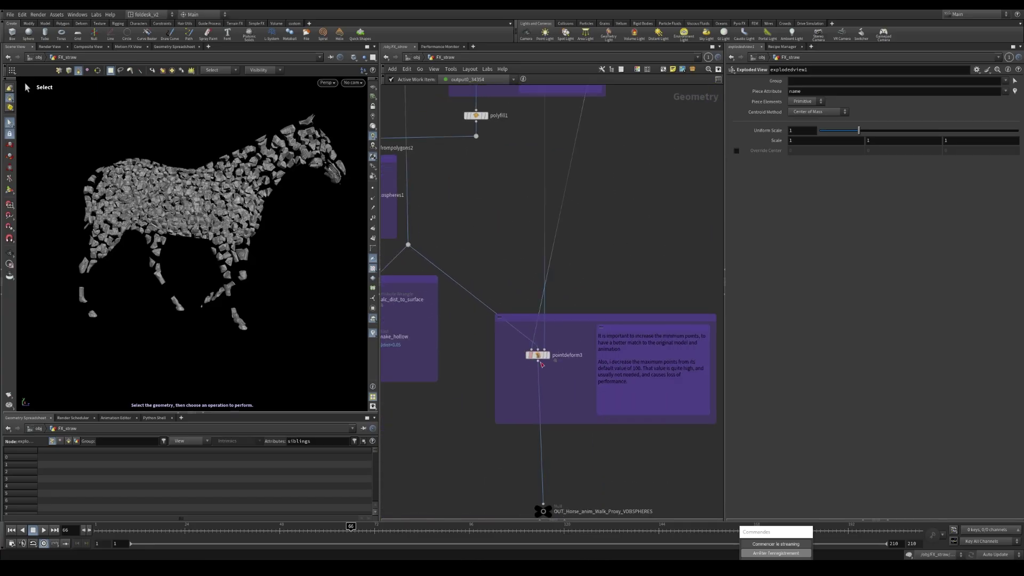
# Wire freeze_at_best_rest_frame into the rest input of pointdeform3.
pyautogui.scroll(2, 539, 357)
pyautogui.scroll(-3, 538, 356)
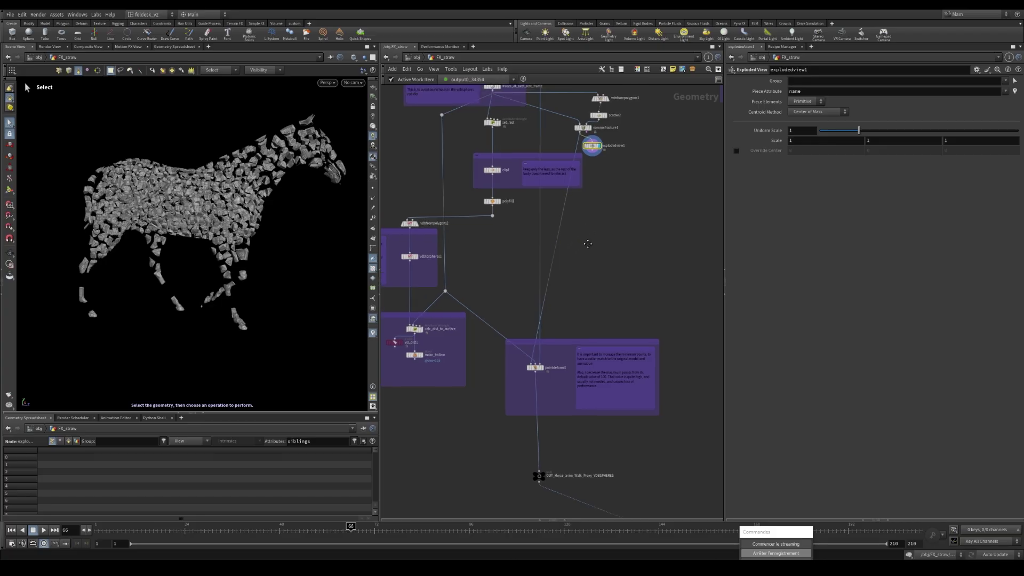
pyautogui.scroll(1, 587, 243)
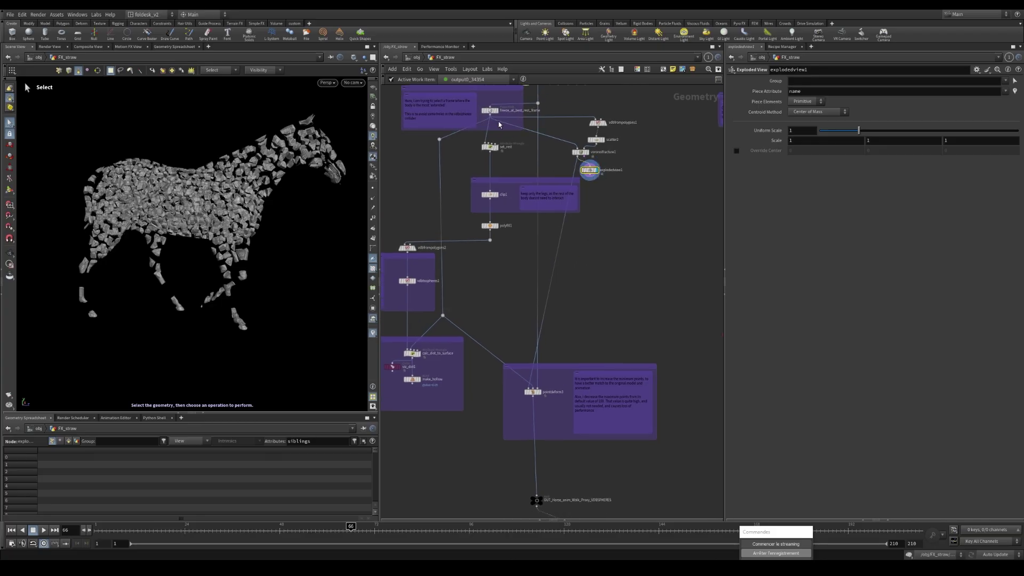
pyautogui.scroll(4, 533, 392)
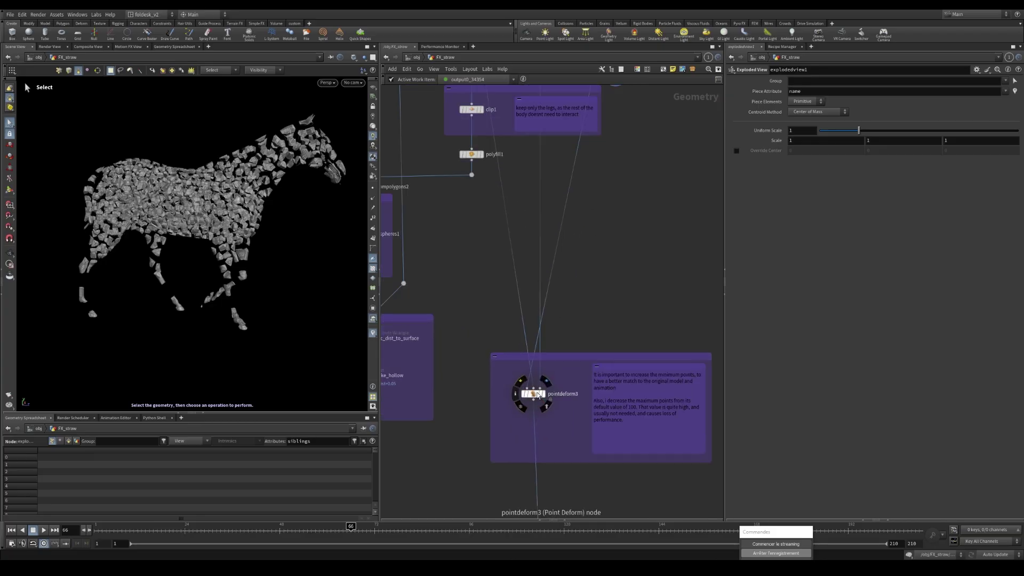
# Display pointdeform3 and scrub the timeline to frame 97 to examine how the fractured horse deforms.
pyautogui.click(533, 392)
pyautogui.keyDown('alt'); pyautogui.moveTo(276, 235); pyautogui.dragTo(260, 301); pyautogui.keyUp('alt')
pyautogui.scroll(4, 250, 261)
pyautogui.press('s')
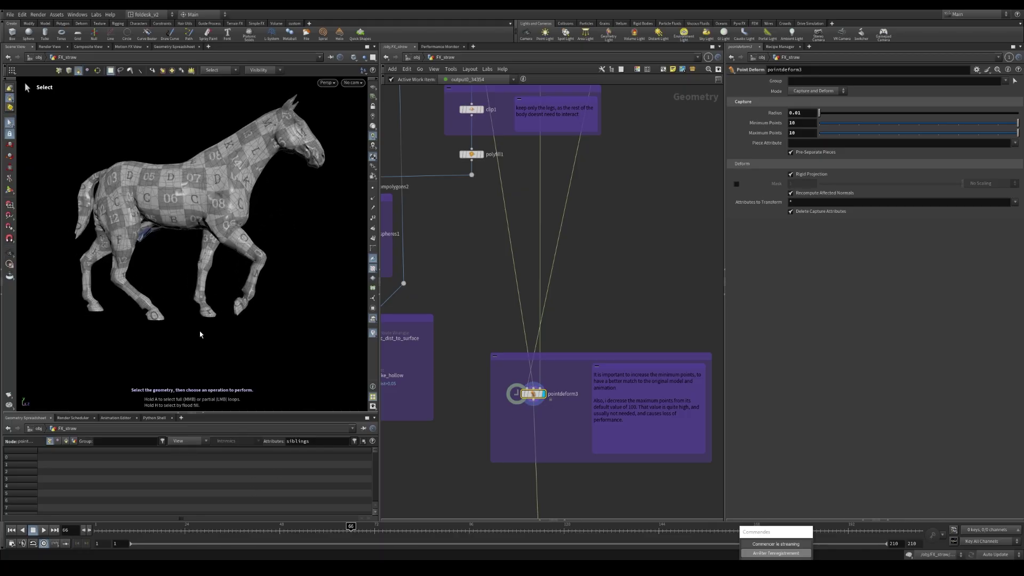
pyautogui.keyDown('alt'); pyautogui.moveTo(200, 334); pyautogui.dragTo(205, 374); pyautogui.keyUp('alt')
pyautogui.click(389, 532)
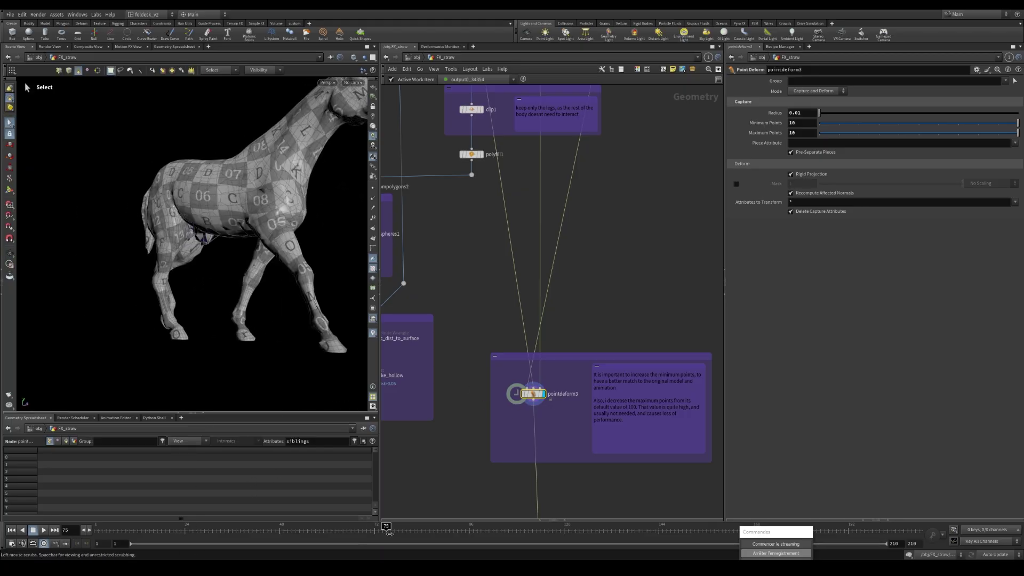
pyautogui.moveTo(390, 533); pyautogui.dragTo(474, 531)
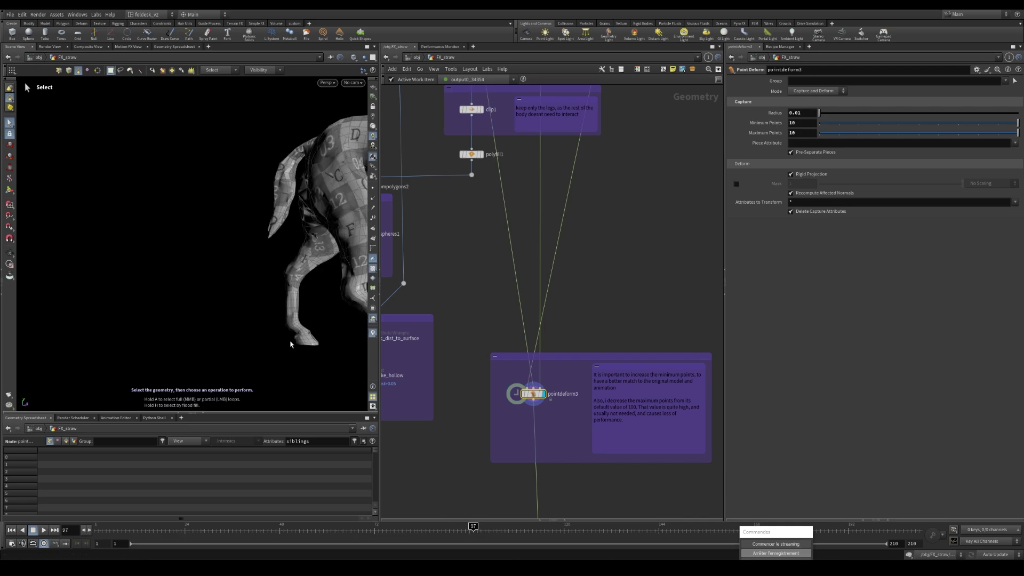
# Inspect the deformed fractured horse's body and legs from the side at frame 97.
pyautogui.press('Escape')
pyautogui.moveTo(291, 344); pyautogui.dragTo(283, 312)
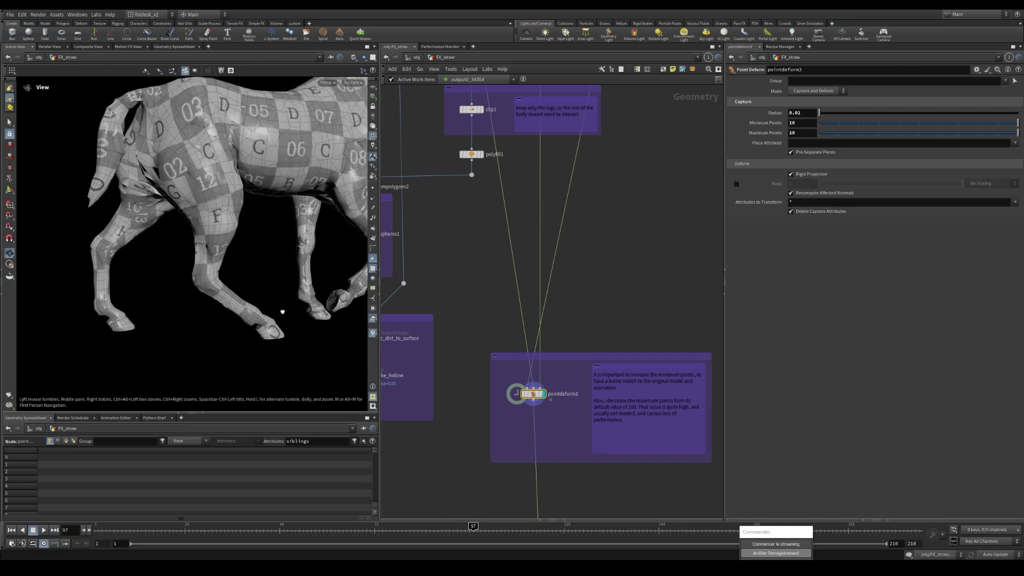
pyautogui.press('s')
pyautogui.press('h')
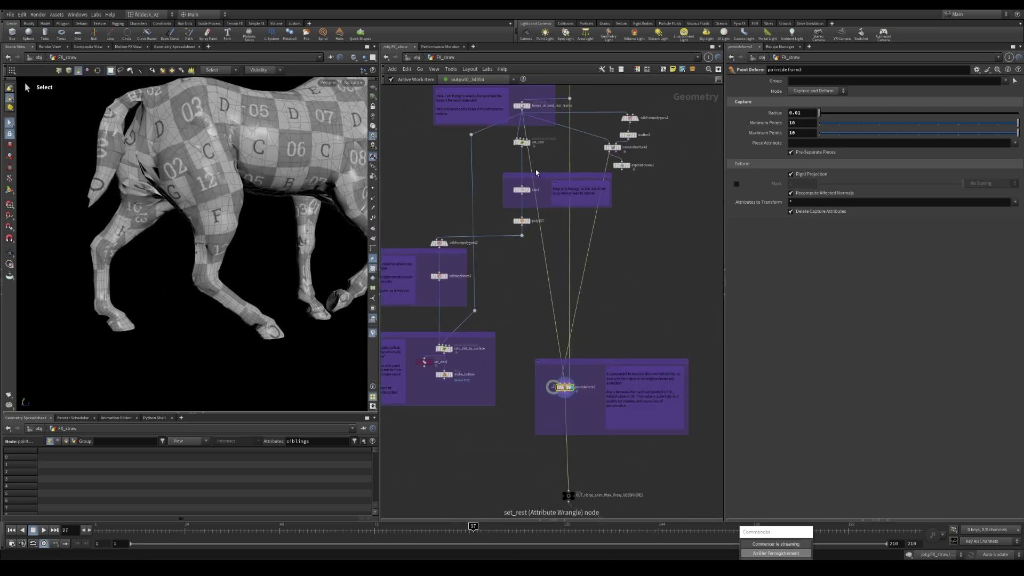
pyautogui.moveTo(647, 229); pyautogui.dragTo(601, 285, button='middle')
pyautogui.scroll(2, 581, 208)
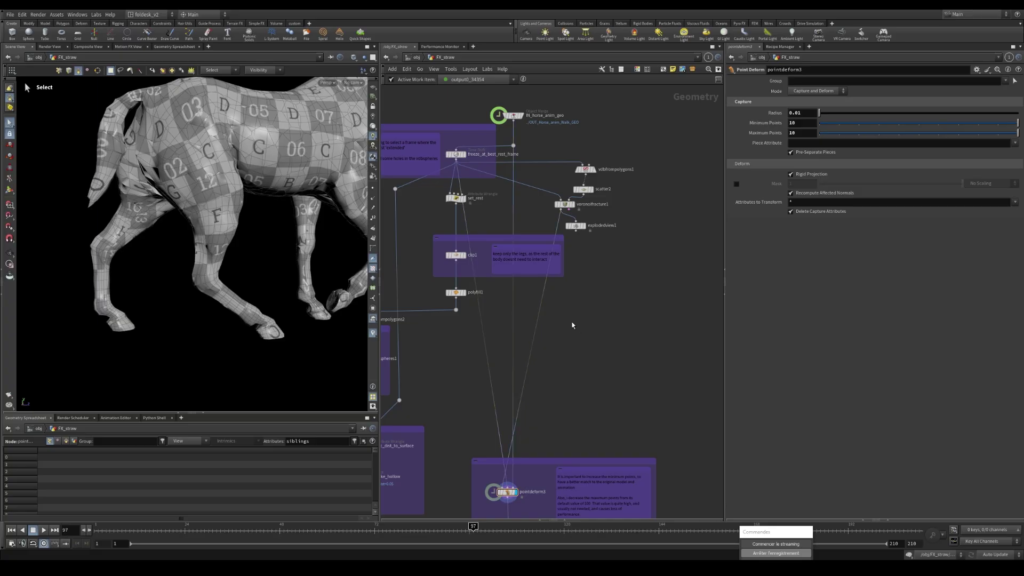
pyautogui.press('Tab')
pyautogui.write('pack')
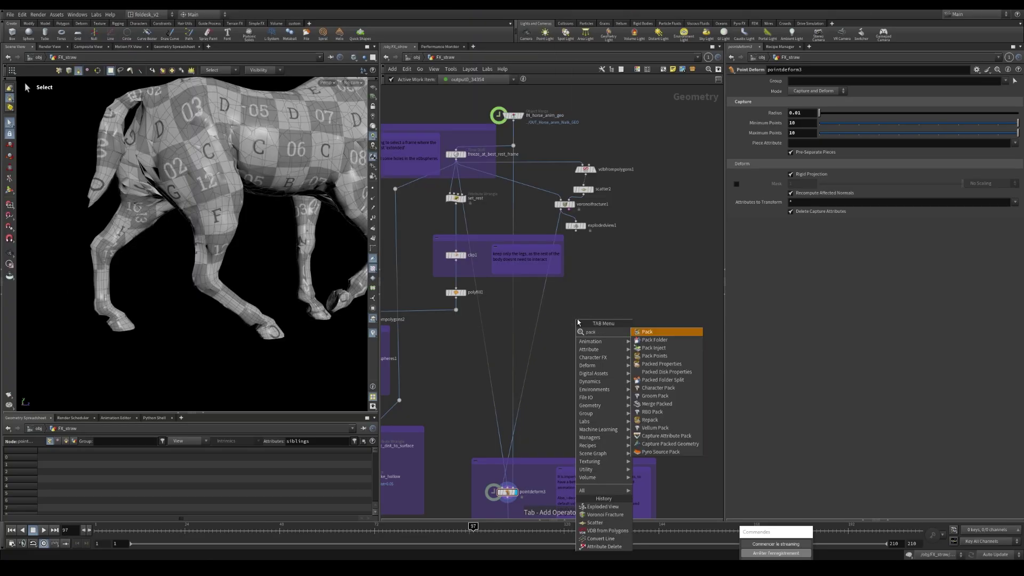
pyautogui.press('Return')
pyautogui.press('Escape')
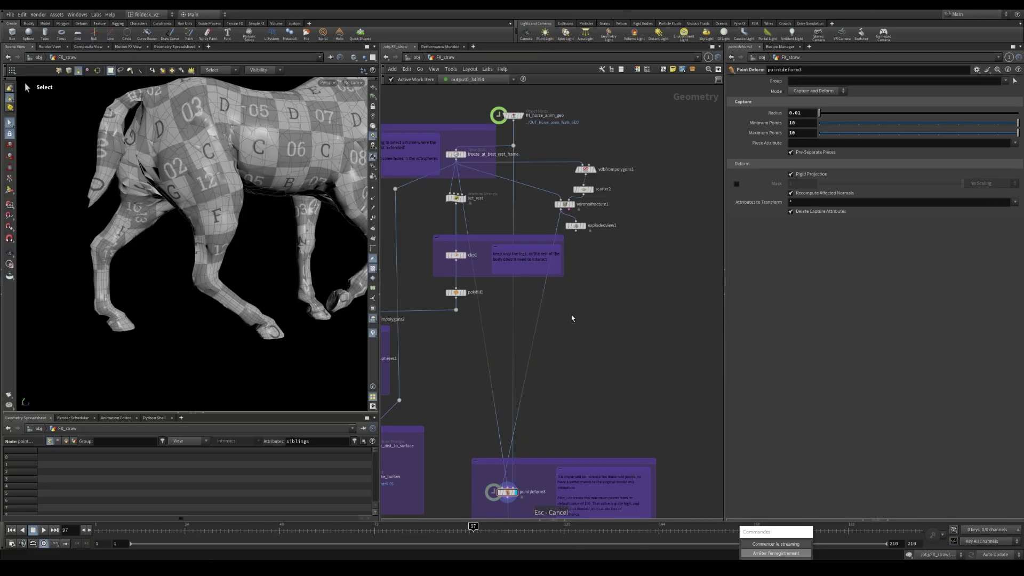
# Insert an Assemble node between voronoifracture1 and pointdeform3 with Create Packed Primitives enabled.
pyautogui.press('Tab')
pyautogui.write('asse')
pyautogui.press('Return')
pyautogui.scroll(3, 555, 320)
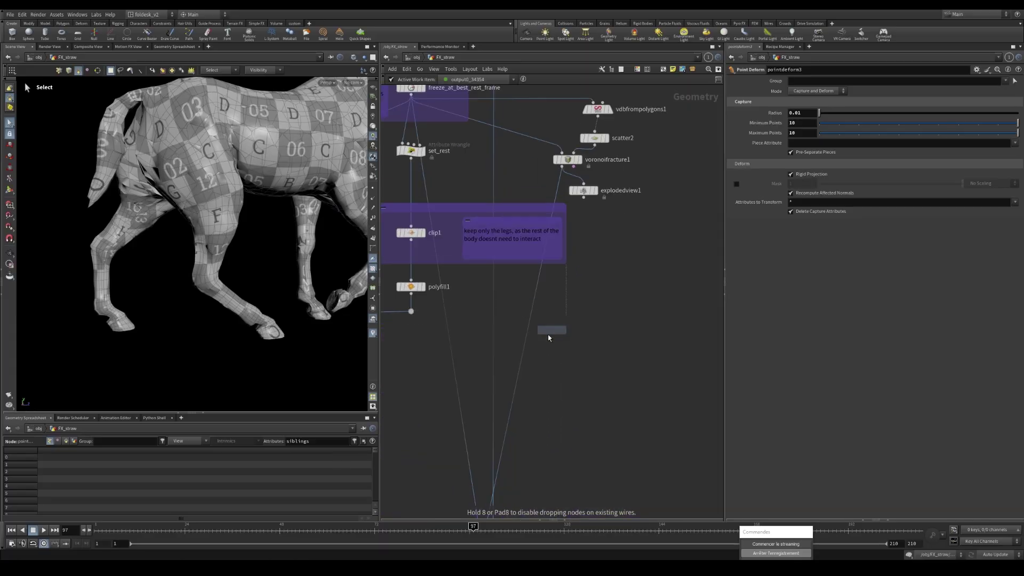
pyautogui.click(542, 358)
pyautogui.moveTo(542, 357); pyautogui.dragTo(517, 348)
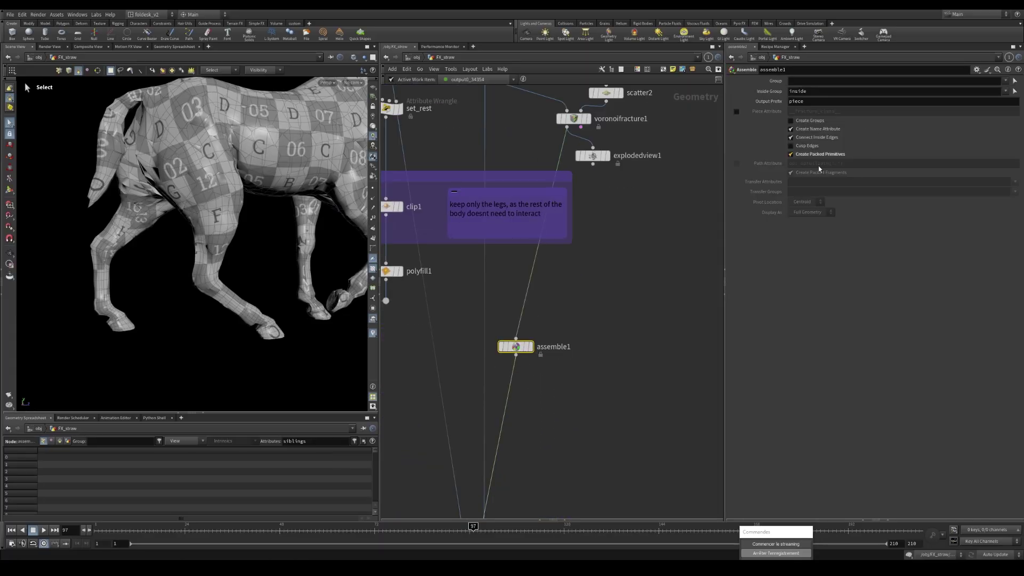
# Examine the gaps between the packed horse pieces on the whole deformed body.
pyautogui.keyDown('alt'); pyautogui.moveTo(332, 312); pyautogui.dragTo(245, 291); pyautogui.keyUp('alt')
pyautogui.moveTo(242, 254); pyautogui.dragTo(144, 248, button='right')
pyautogui.moveTo(144, 248)
pyautogui.mouseDown(button='middle')
pyautogui.moveTo(168, 226)
pyautogui.moveTo(154, 247)
pyautogui.mouseUp(button='middle')
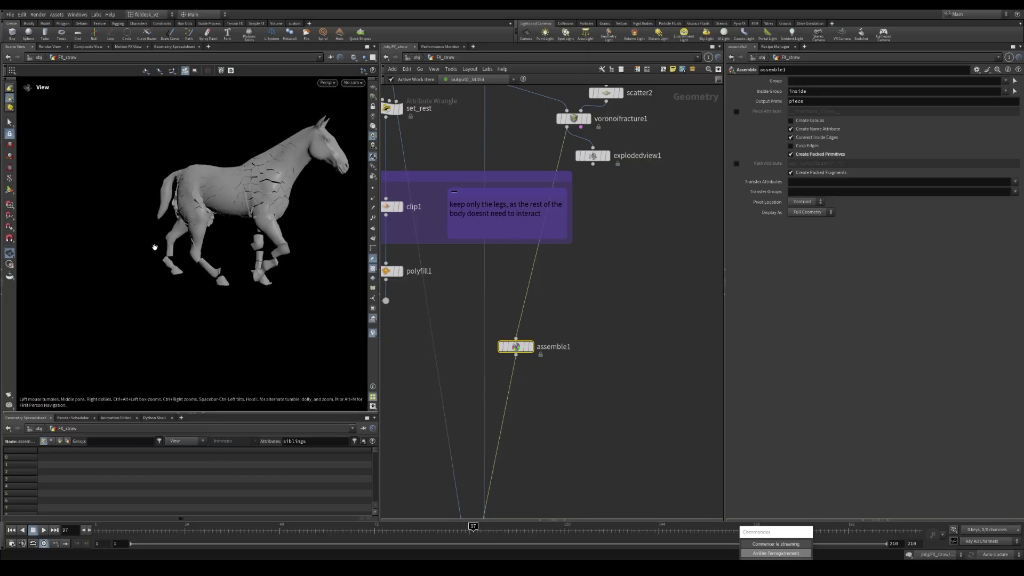
pyautogui.moveTo(170, 255)
pyautogui.mouseDown()
pyautogui.moveTo(213, 257)
pyautogui.moveTo(177, 257)
pyautogui.mouseUp()
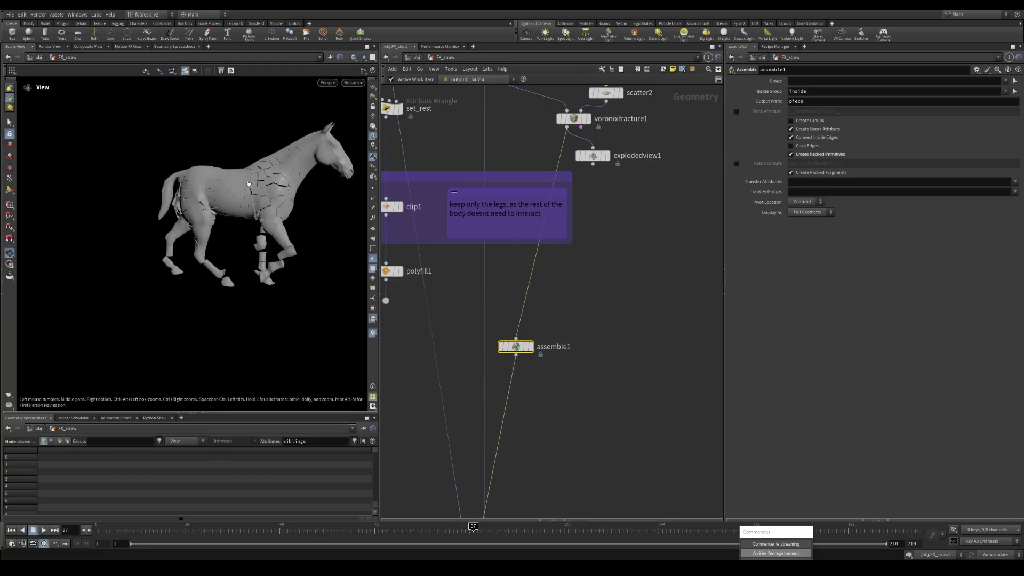
pyautogui.keyDown('alt'); pyautogui.moveTo(299, 214); pyautogui.dragTo(277, 217); pyautogui.keyUp('alt')
# Try raising scatter2's Force Total Count to 100000 and cancel the fracture cook.
pyautogui.scroll(-2, 514, 347)
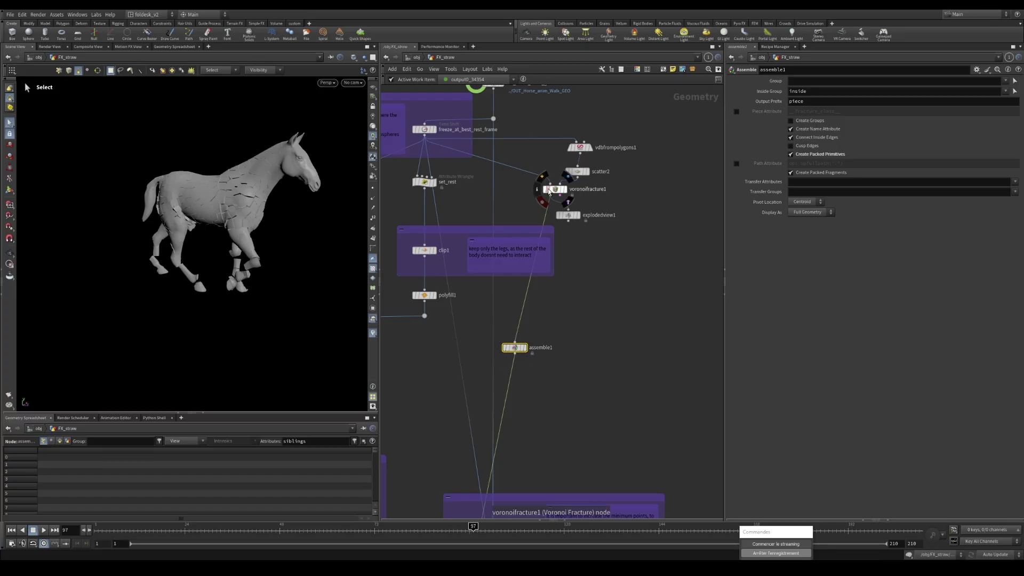
pyautogui.scroll(2, 555, 187)
pyautogui.click(582, 168)
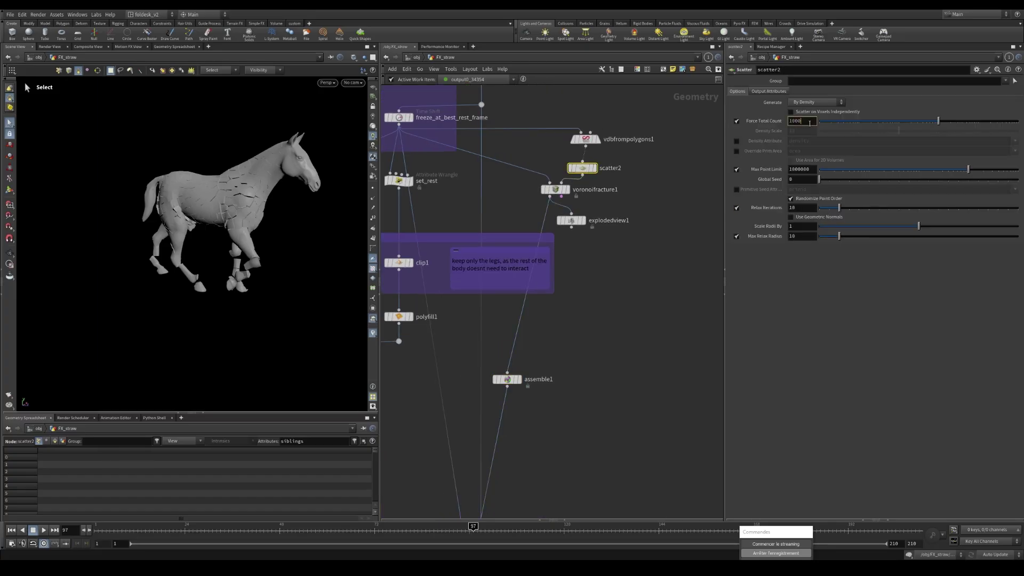
pyautogui.write('00')
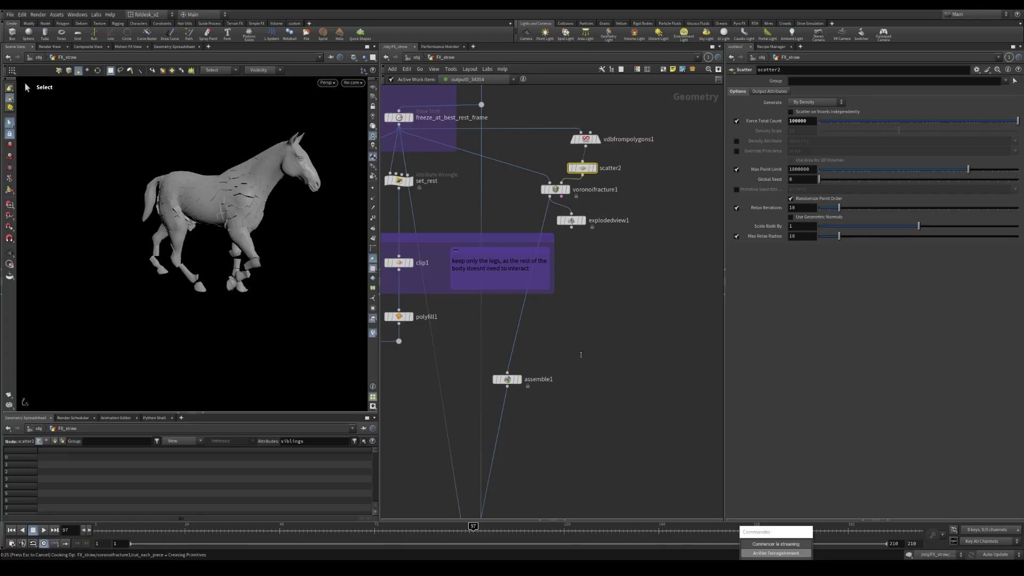
pyautogui.press('Escape')
# Set scatter2's Force Total Count to 5000.
pyautogui.press('BackSpace')
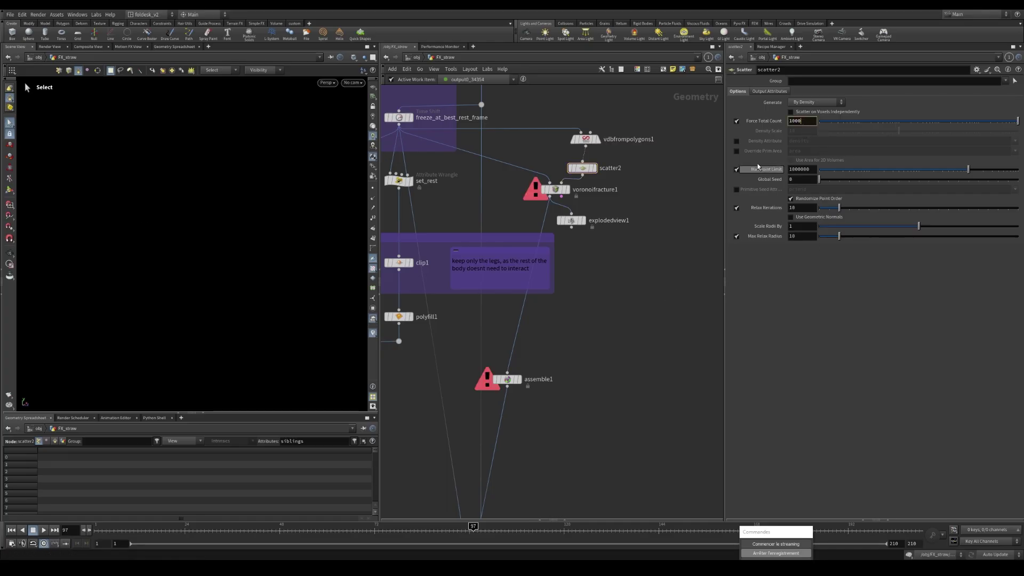
pyautogui.click(792, 120)
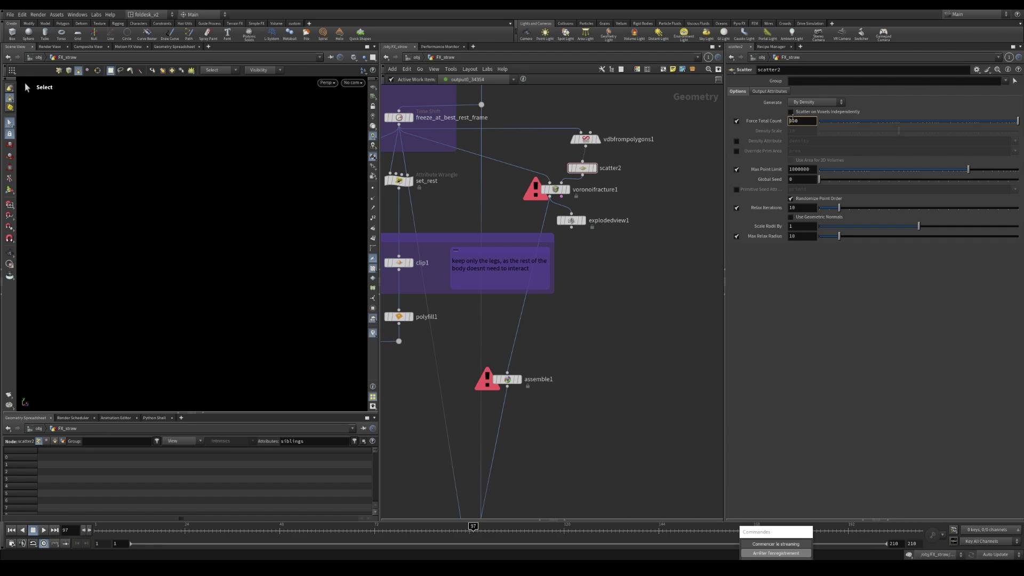
pyautogui.write('5')
pyautogui.press('Return')
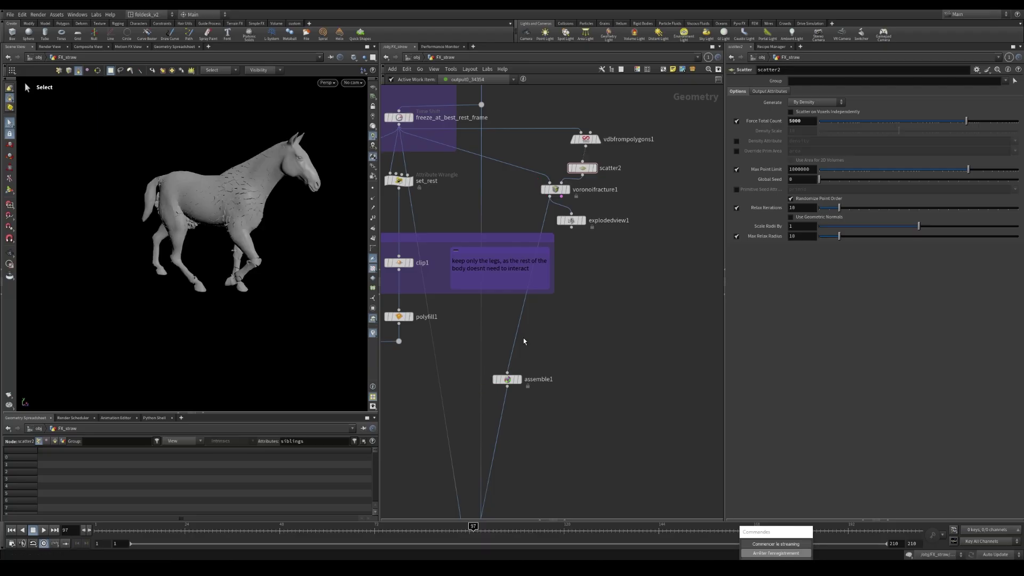
# Inspect the smaller fracture pieces on the horse's belly and legs up close.
pyautogui.press('Escape')
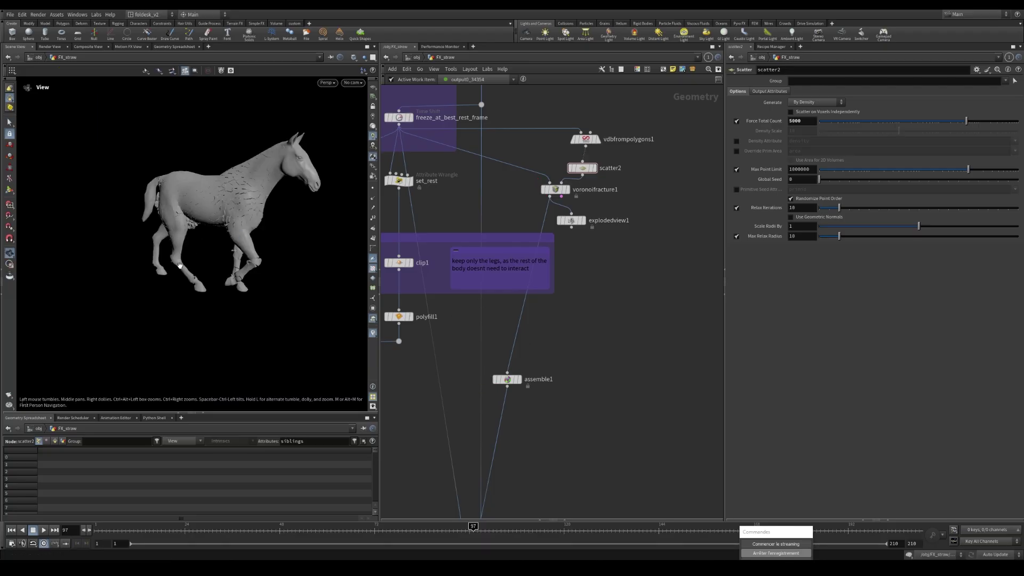
pyautogui.scroll(5, 263, 236)
pyautogui.moveTo(220, 280); pyautogui.dragTo(240, 254)
pyautogui.scroll(5, 256, 266)
pyautogui.press('s')
pyautogui.scroll(-3, 240, 253)
pyautogui.scroll(-3, 539, 242)
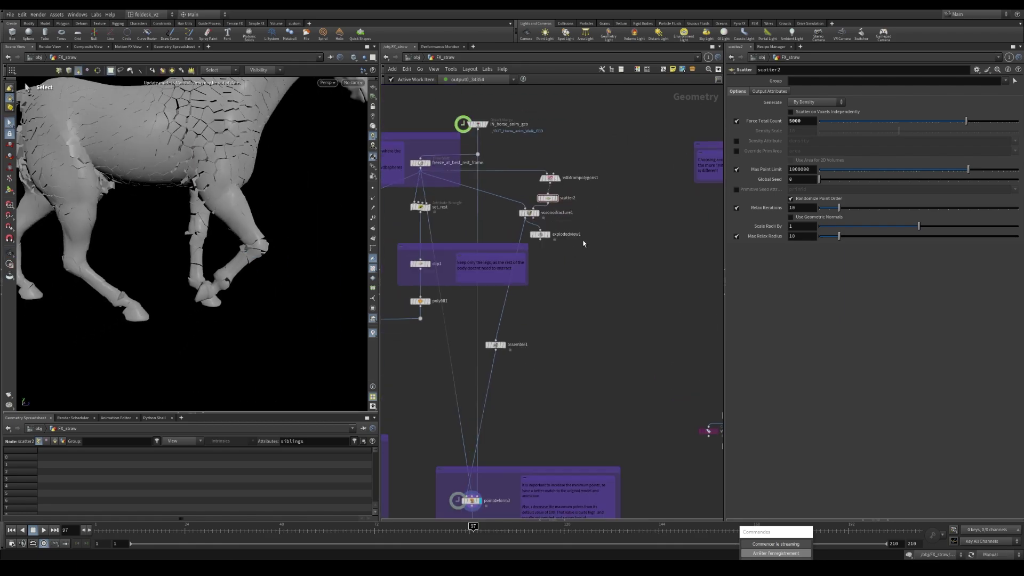
# Undo the Assemble and Voronoi fracture additions, restoring the original sphere connections into pointdeform3.
pyautogui.click(495, 344)
pyautogui.moveTo(550, 384); pyautogui.dragTo(619, 340, button='middle')
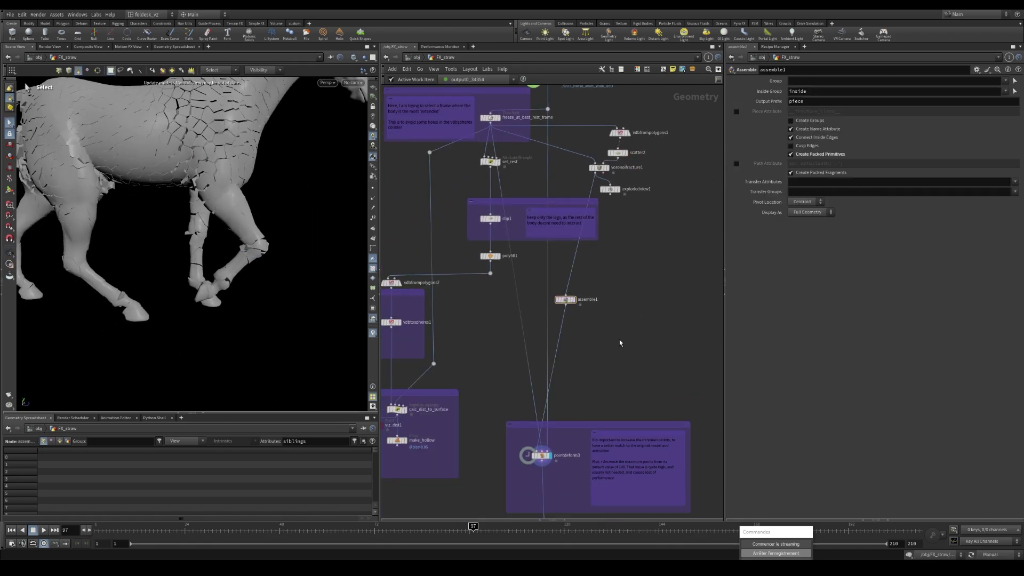
pyautogui.hotkey('ctrl', 'z')
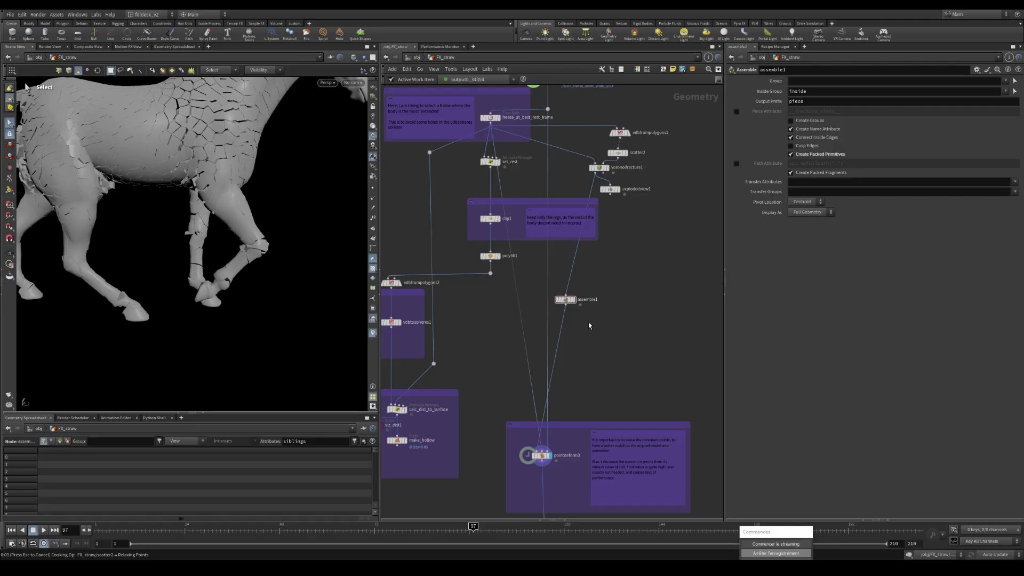
pyautogui.moveTo(607, 350); pyautogui.dragTo(608, 331, button='middle')
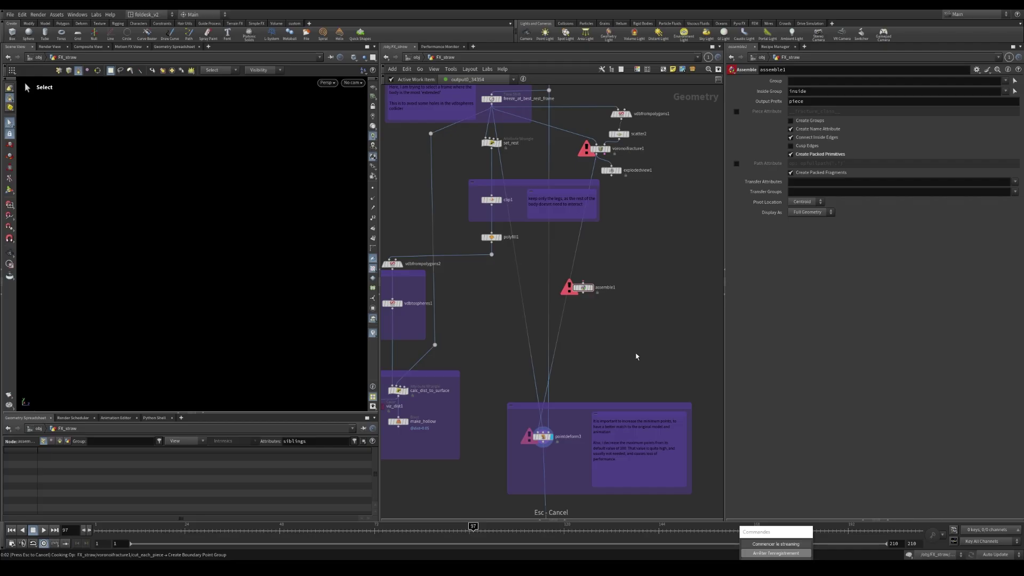
pyautogui.press('Escape')
pyautogui.moveTo(607, 401); pyautogui.dragTo(595, 401, button='middle')
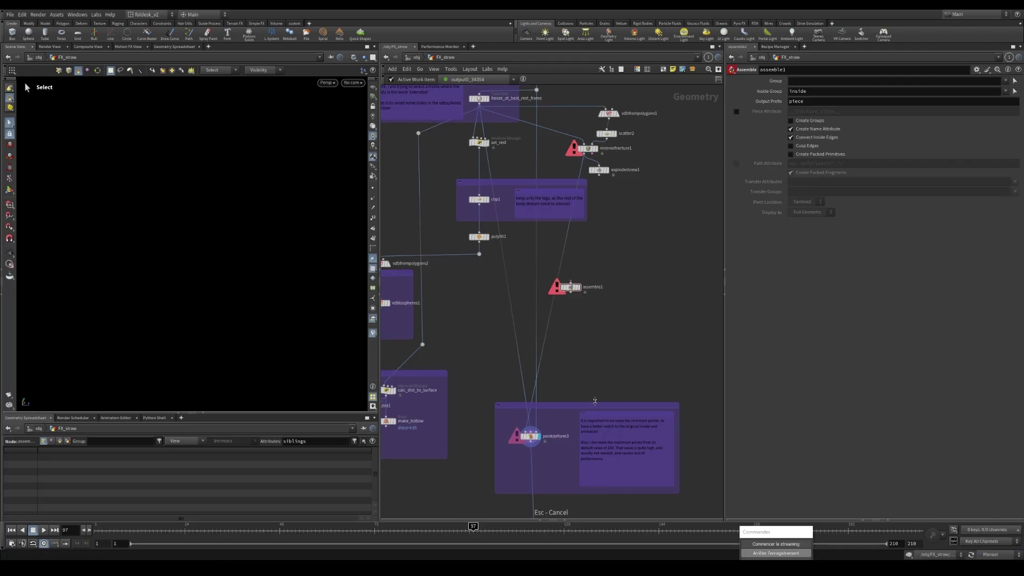
pyautogui.scroll(-5, 614, 384)
pyautogui.hotkey('ctrl', 'z')
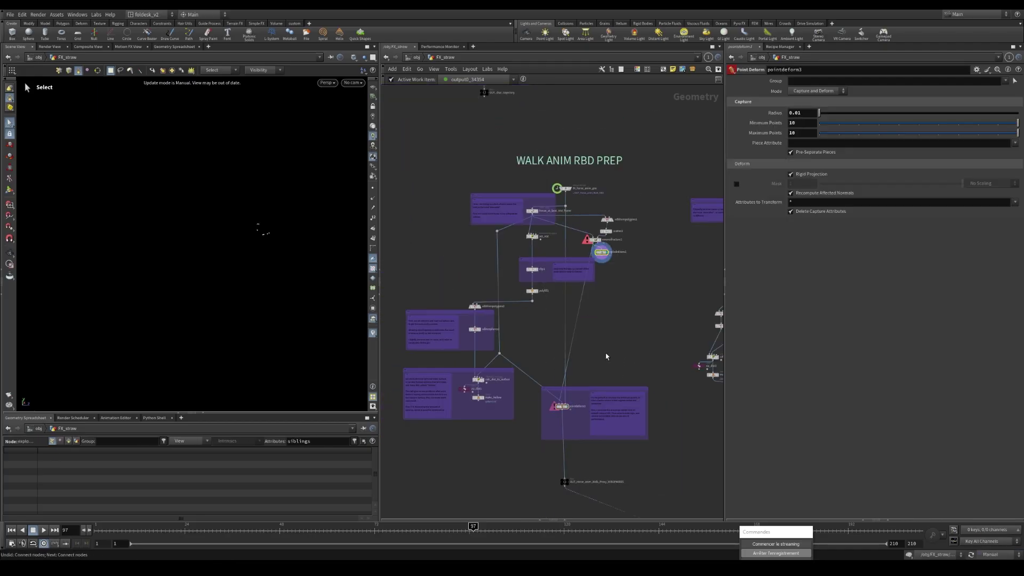
pyautogui.hotkey('ctrl', 'z')
pyautogui.hotkey('ctrl', 'z')
pyautogui.hotkey('ctrl', 'z')
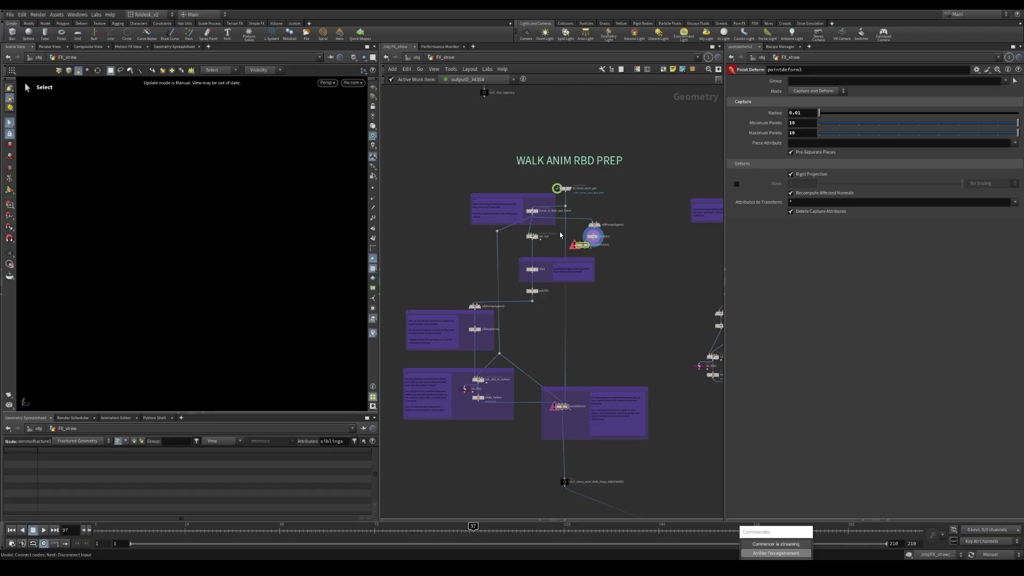
# Display freeze_at_best_rest_frame and frame the whole horse in the viewport.
pyautogui.click(507, 205)
pyautogui.scroll(-3, 535, 227)
pyautogui.scroll(4, 535, 226)
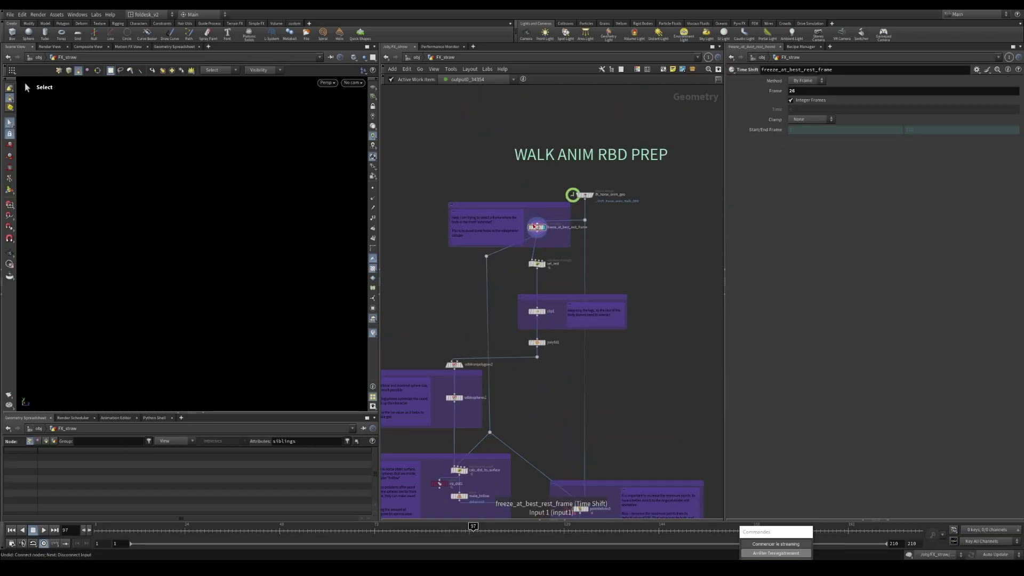
pyautogui.scroll(2, 535, 226)
pyautogui.hotkey('space', 'g')
pyautogui.keyDown('alt'); pyautogui.moveTo(201, 298); pyautogui.dragTo(219, 270); pyautogui.keyUp('alt')
pyautogui.scroll(1, 538, 278)
# Display set_rest to review the wrangle that stores the rest position.
pyautogui.click(539, 275)
pyautogui.press('r')
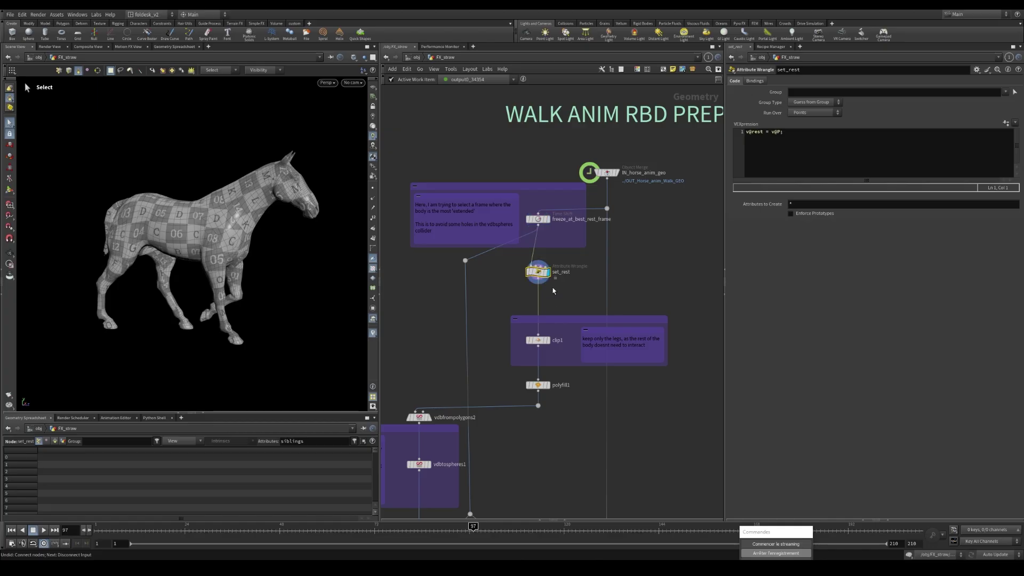
pyautogui.scroll(-1, 566, 301)
pyautogui.moveTo(567, 302); pyautogui.dragTo(610, 233, button='middle')
pyautogui.scroll(1, 586, 268)
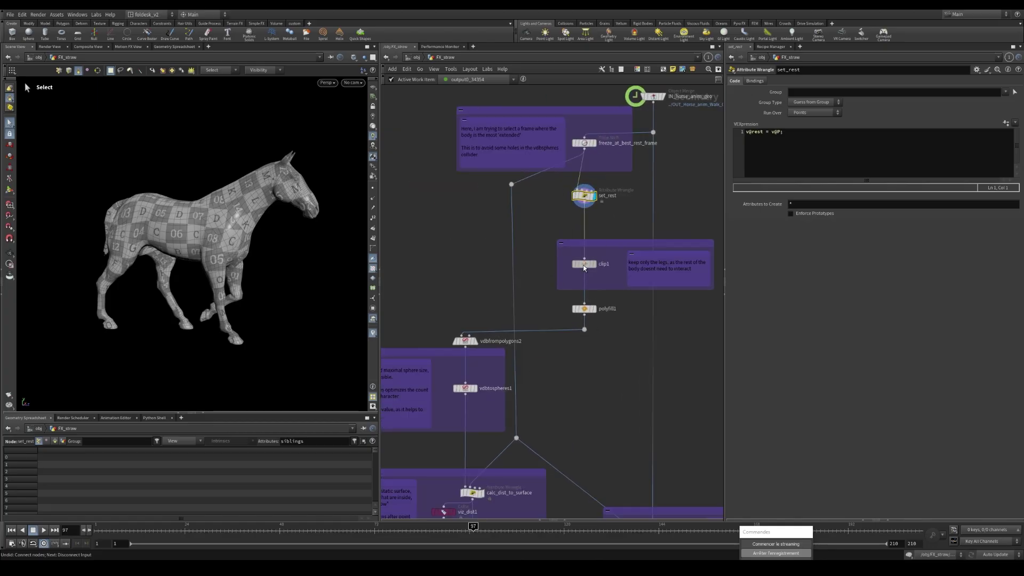
# Display clip1 and examine the horse legs kept below the clipping plane.
pyautogui.click(585, 267)
pyautogui.press('r')
pyautogui.moveTo(184, 255)
pyautogui.keyDown('alt'); pyautogui.mouseDown()
pyautogui.moveTo(196, 246)
pyautogui.moveTo(186, 241)
pyautogui.mouseUp(); pyautogui.keyUp('alt')
pyautogui.press('s')
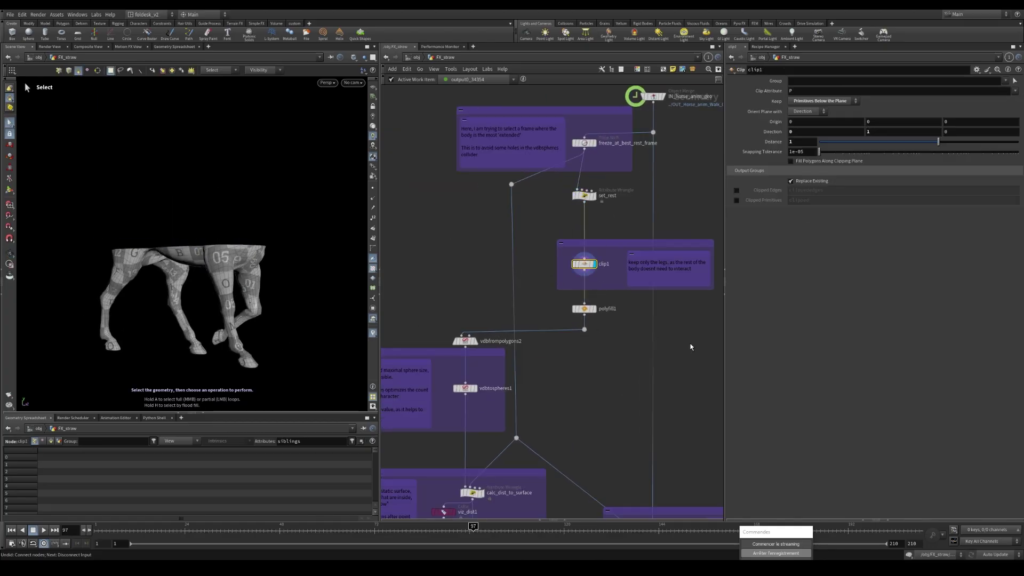
pyautogui.keyDown('alt'); pyautogui.moveTo(233, 284); pyautogui.dragTo(159, 282); pyautogui.keyUp('alt')
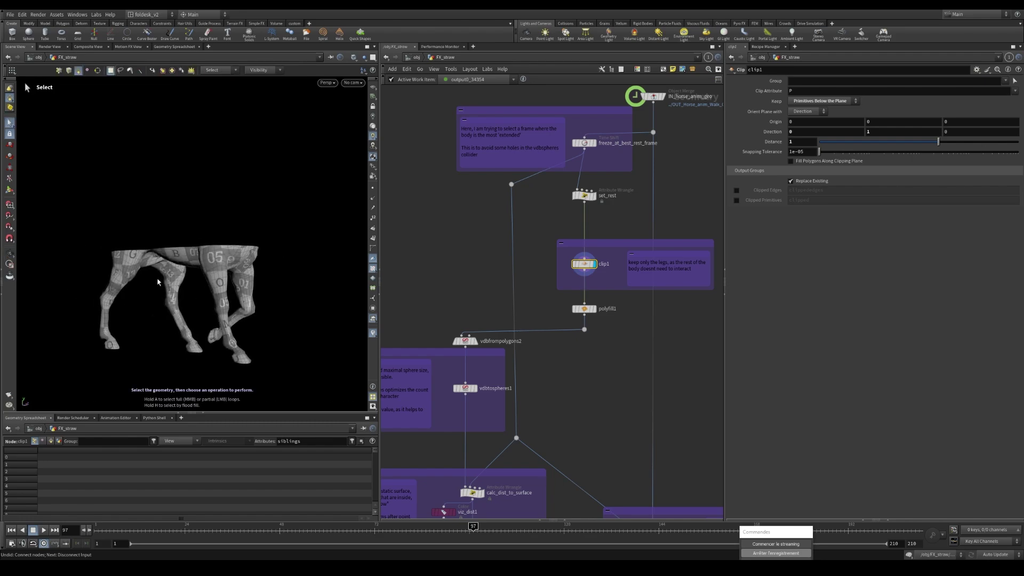
pyautogui.moveTo(207, 248)
pyautogui.keyDown('alt'); pyautogui.mouseDown()
pyautogui.moveTo(219, 247)
pyautogui.moveTo(194, 251)
pyautogui.moveTo(214, 248)
pyautogui.moveTo(203, 251)
pyautogui.mouseUp(); pyautogui.keyUp('alt')
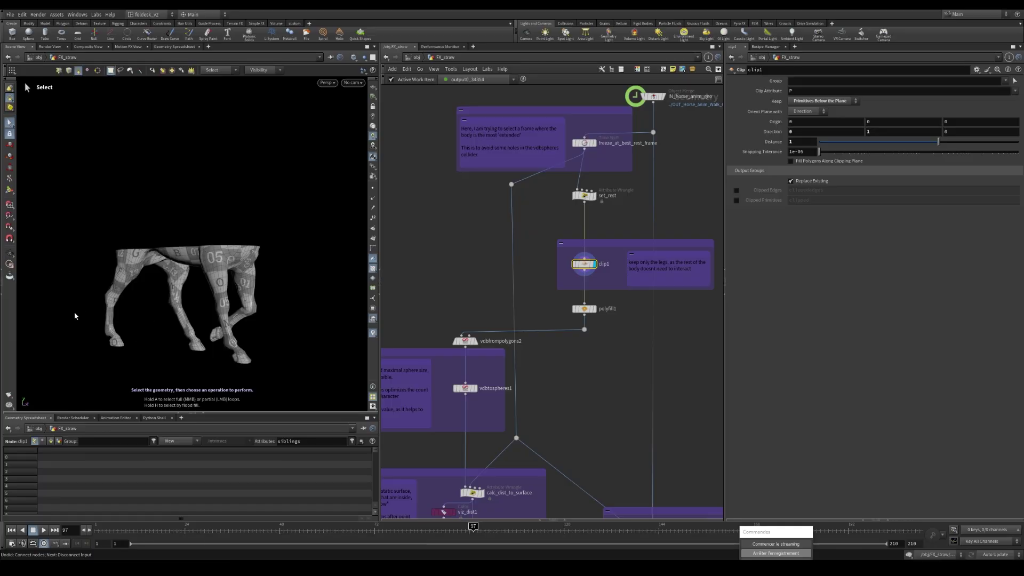
pyautogui.scroll(1, 591, 309)
# Display polyfill1 and examine the capped top of the clipped legs.
pyautogui.click(596, 309)
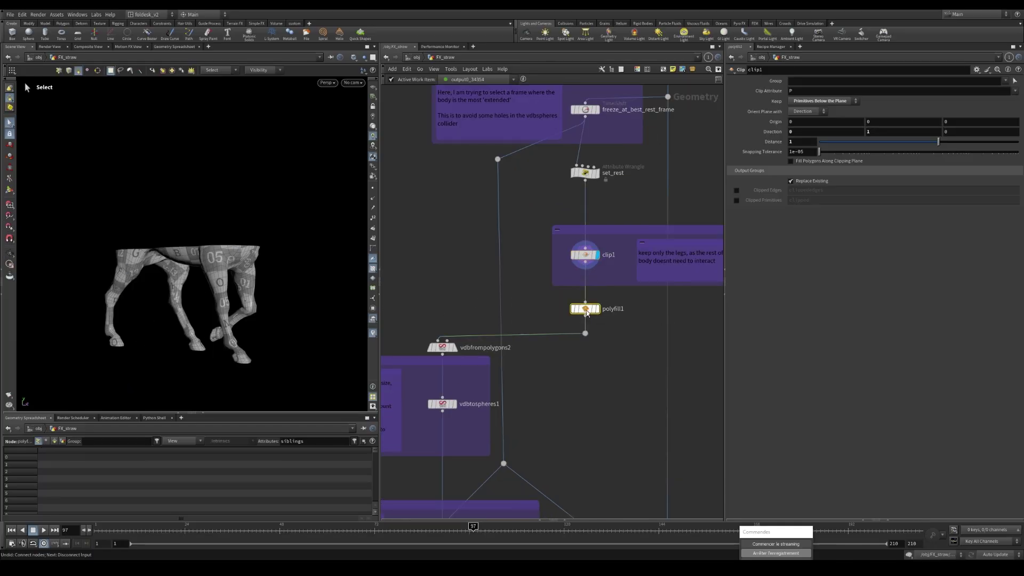
pyautogui.scroll(-1, 603, 320)
pyautogui.moveTo(603, 354); pyautogui.dragTo(617, 336, button='middle')
pyautogui.keyDown('alt'); pyautogui.moveTo(216, 264); pyautogui.dragTo(214, 300); pyautogui.keyUp('alt')
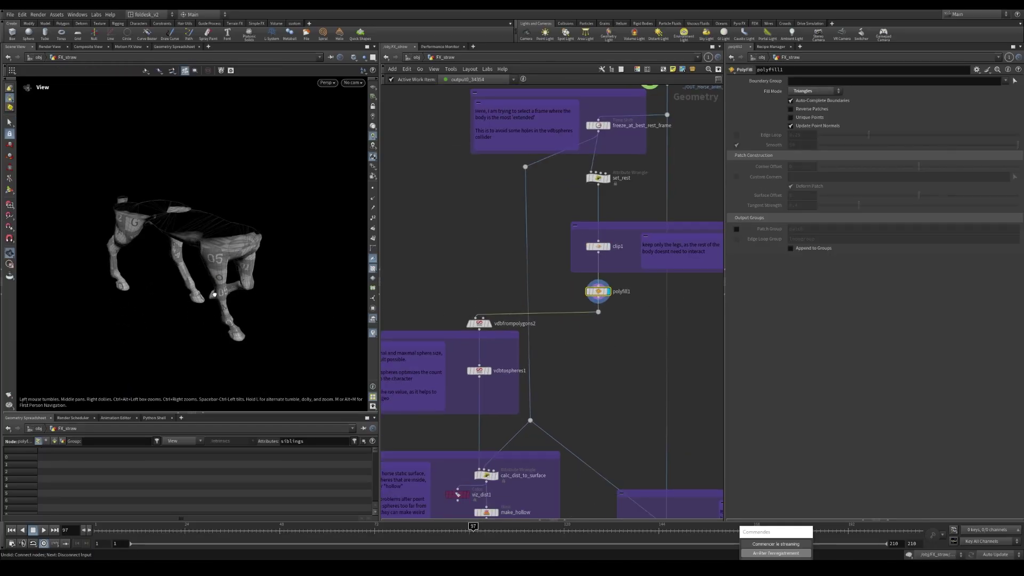
# Display vdbfrompolygons2 to review the VDB surface built from the filled legs.
pyautogui.scroll(2, 225, 223)
pyautogui.moveTo(597, 336); pyautogui.dragTo(655, 321, button='middle')
pyautogui.scroll(1, 655, 322)
pyautogui.click(527, 304)
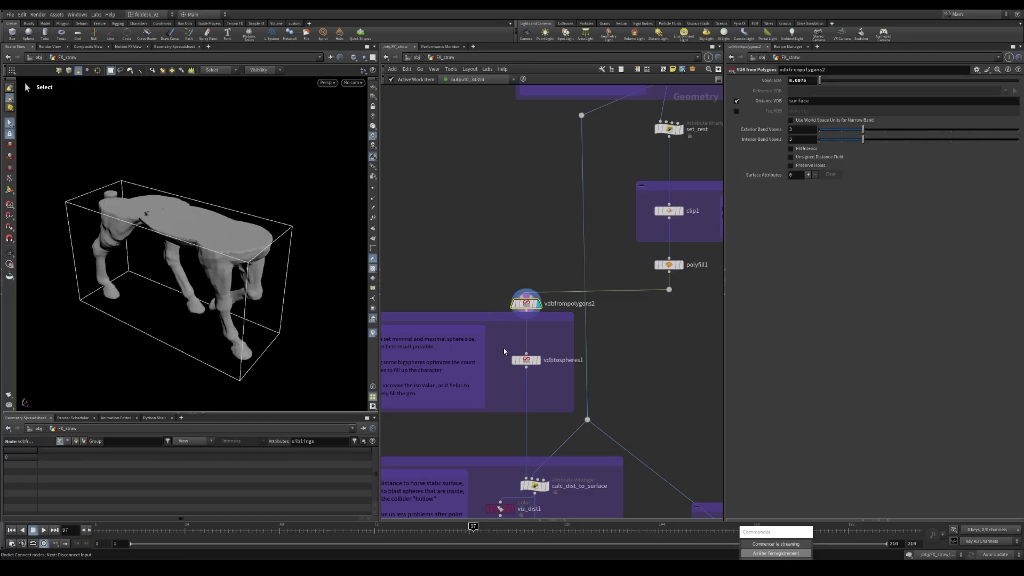
pyautogui.scroll(1, 516, 372)
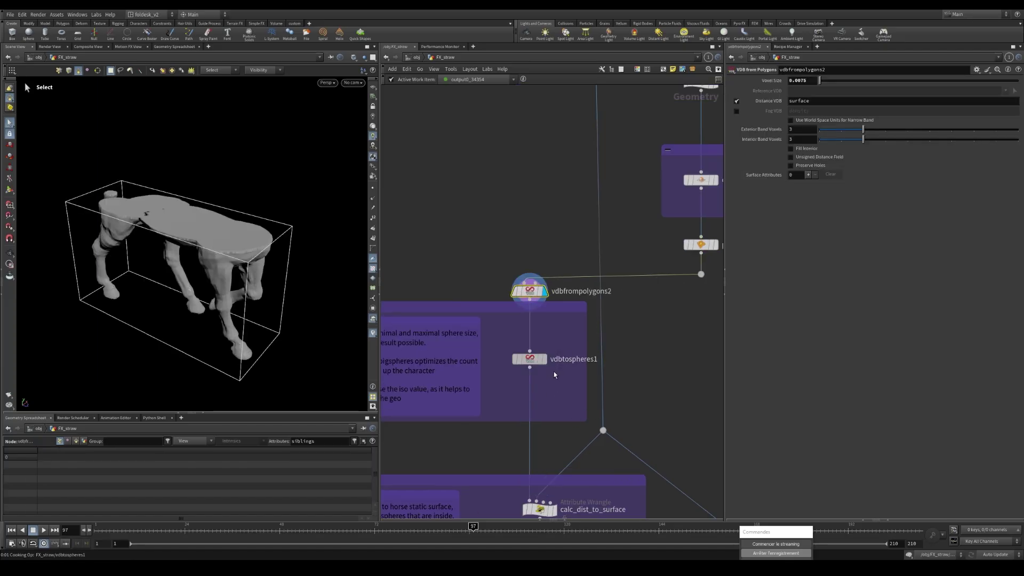
# Display vdbtospheres1 and examine up close how the spheres fill the horse's legs.
pyautogui.click(543, 359)
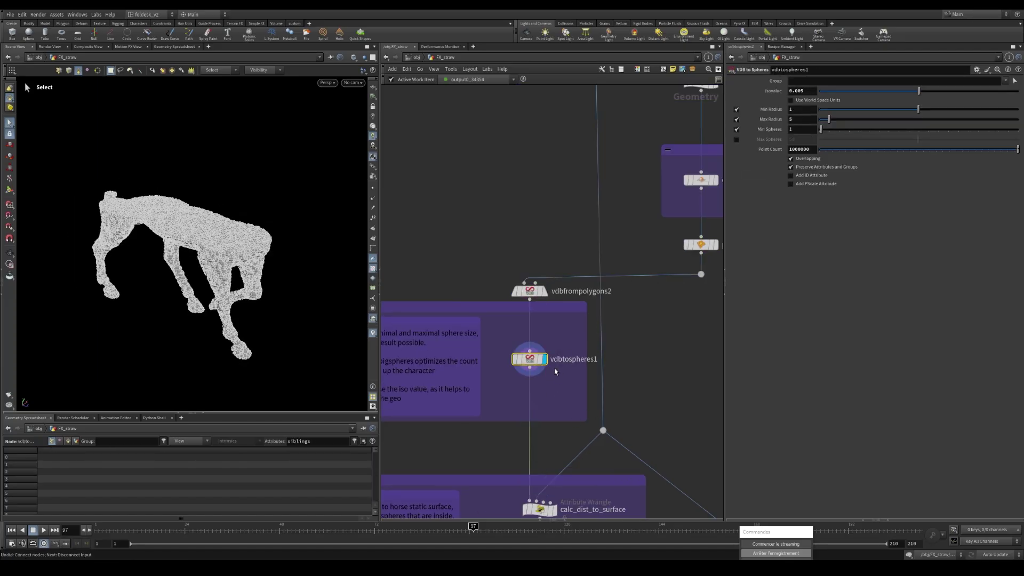
pyautogui.press('Escape')
pyautogui.moveTo(229, 273); pyautogui.dragTo(214, 317)
pyautogui.moveTo(234, 299); pyautogui.dragTo(312, 251, button='right')
pyautogui.press('h')
pyautogui.press('s')
pyautogui.moveTo(635, 362); pyautogui.dragTo(592, 344, button='middle')
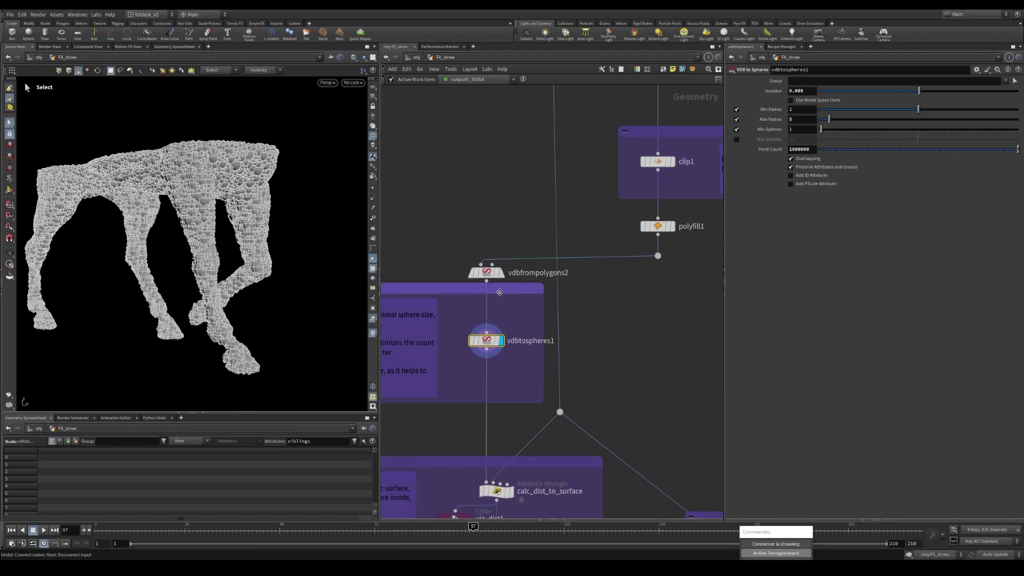
# Add a second VDB to Spheres node fed by vdbfrompolygons2, beside vdbtospheres1, and display its result.
pyautogui.click(486, 281)
pyautogui.click(609, 342)
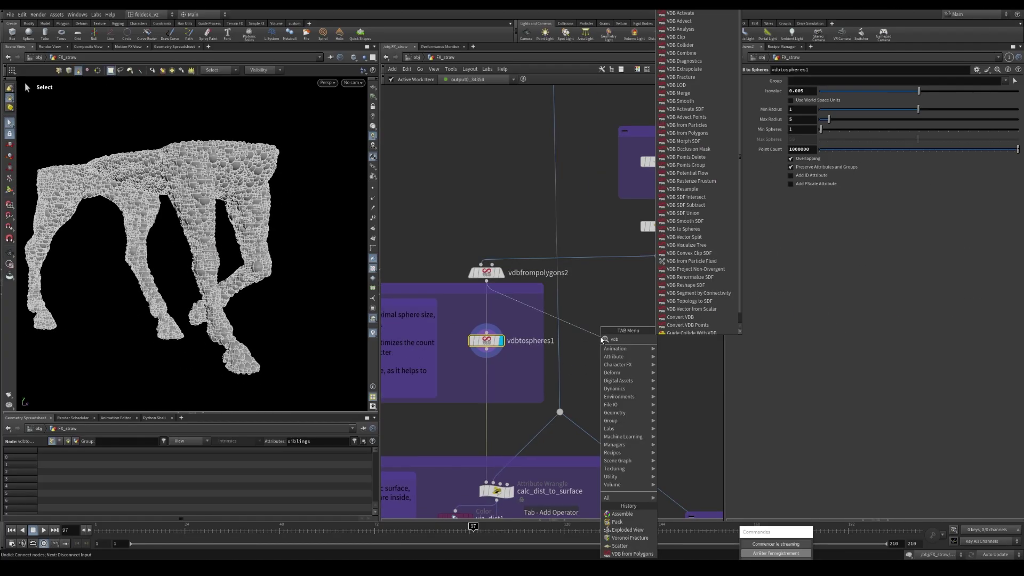
pyautogui.click(686, 338)
pyautogui.press('r')
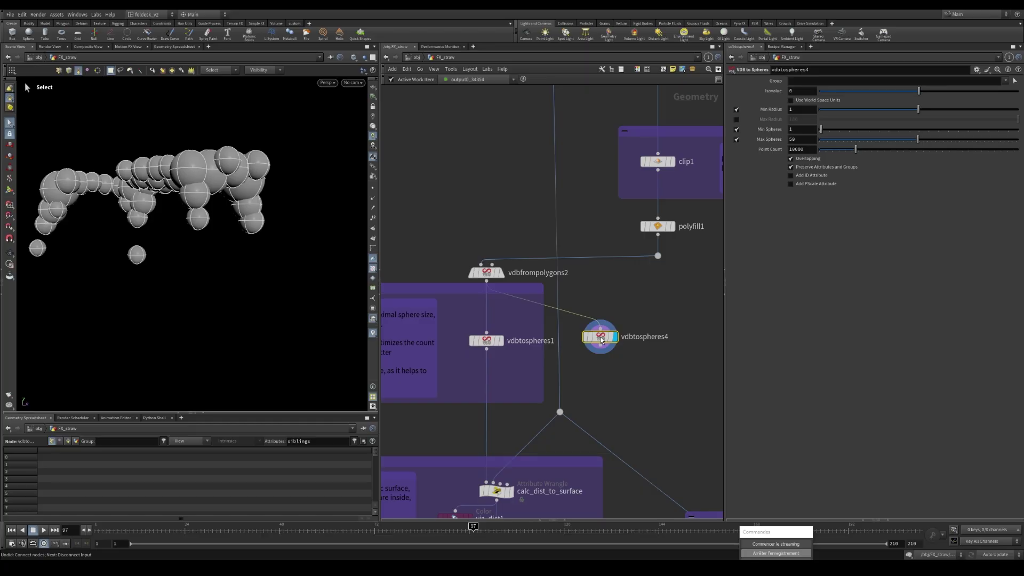
pyautogui.keyDown('alt'); pyautogui.moveTo(216, 191); pyautogui.dragTo(192, 184, button='right'); pyautogui.keyUp('alt')
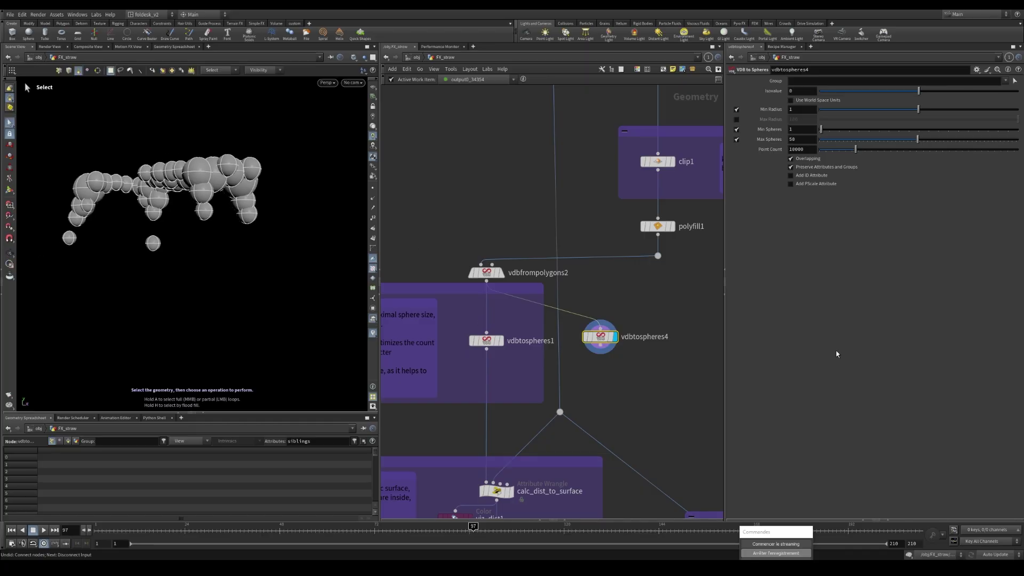
# Turn off the Min Radius and Max Spheres limits on the new VDB to Spheres node and inspect the leg spheres up close.
pyautogui.click(737, 110)
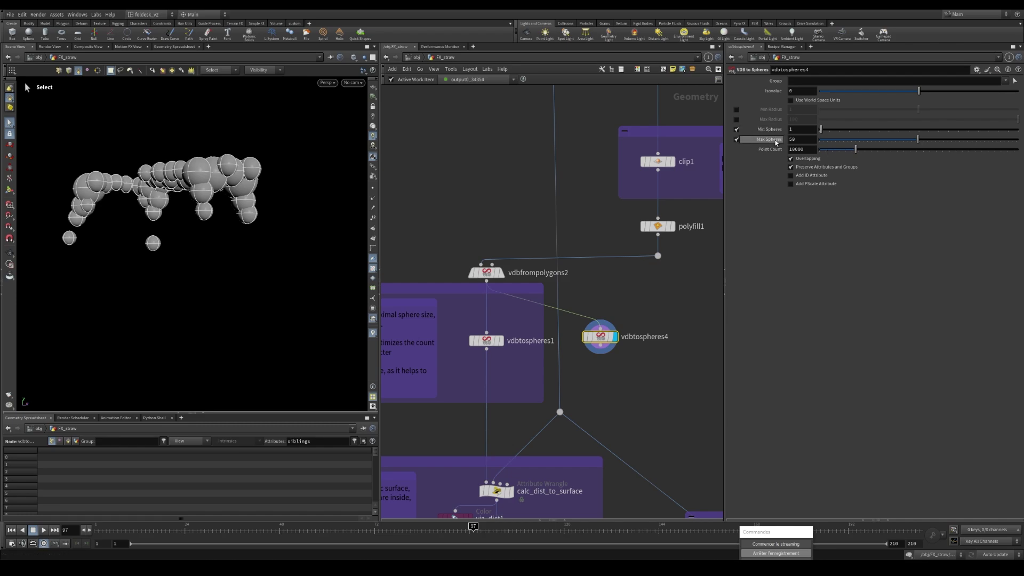
pyautogui.click(736, 139)
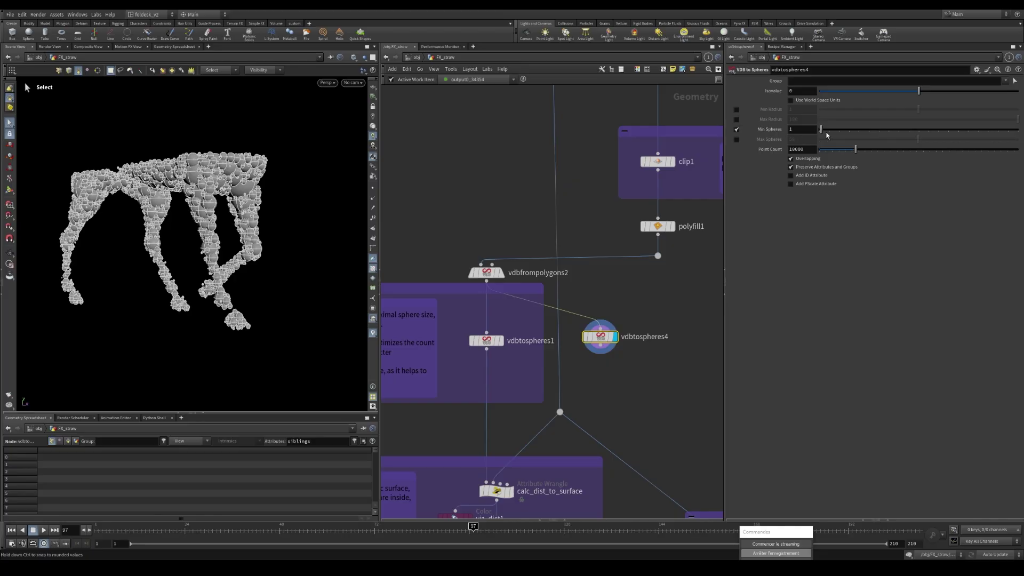
pyautogui.press('Escape')
pyautogui.moveTo(192, 251); pyautogui.dragTo(214, 280)
pyautogui.scroll(10, 206, 254)
pyautogui.press('s')
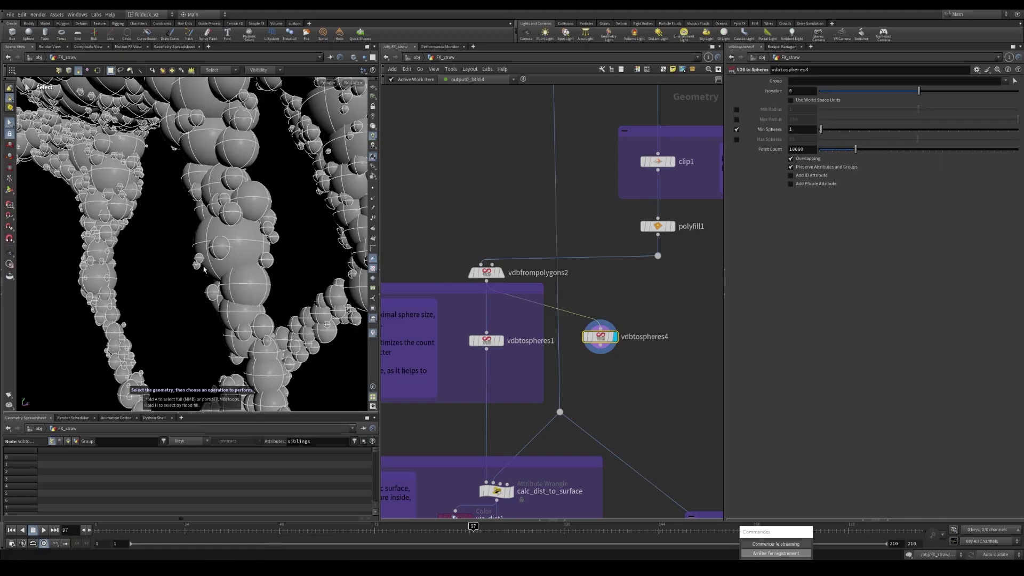
pyautogui.scroll(-6, 240, 292)
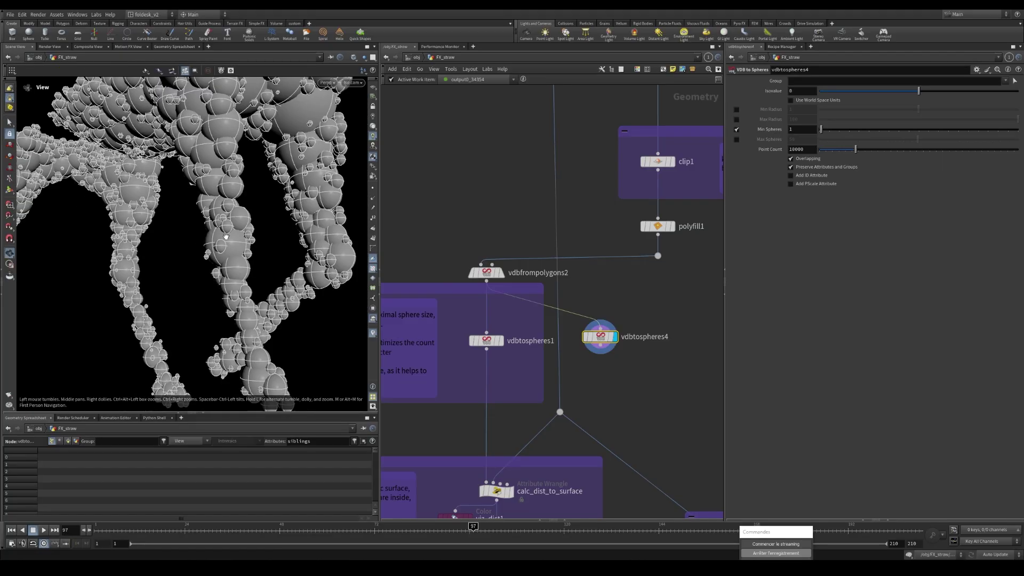
pyautogui.keyDown('alt'); pyautogui.moveTo(251, 299); pyautogui.dragTo(298, 312); pyautogui.keyUp('alt')
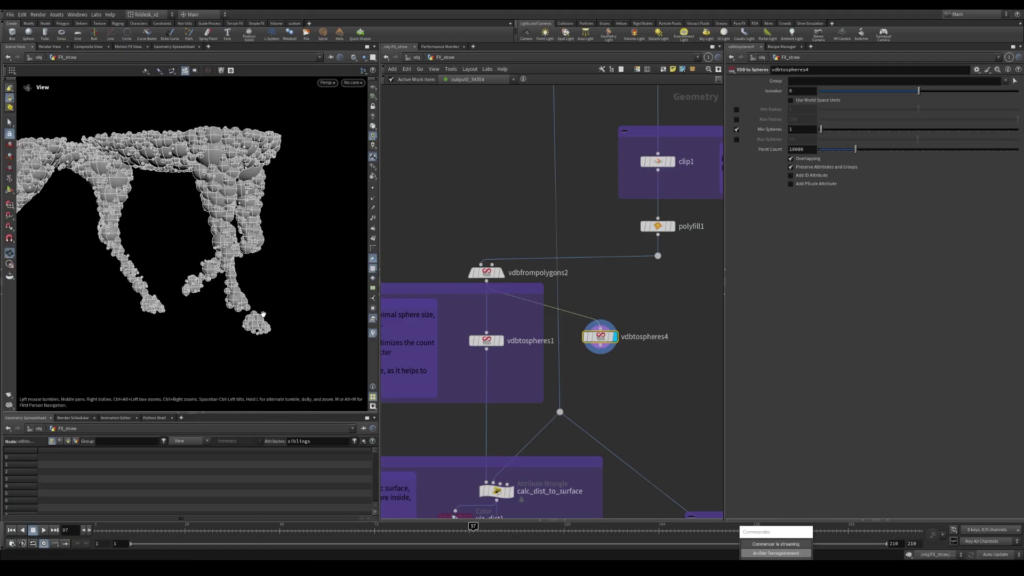
pyautogui.press('s')
pyautogui.scroll(-2, 621, 336)
pyautogui.scroll(1, 622, 336)
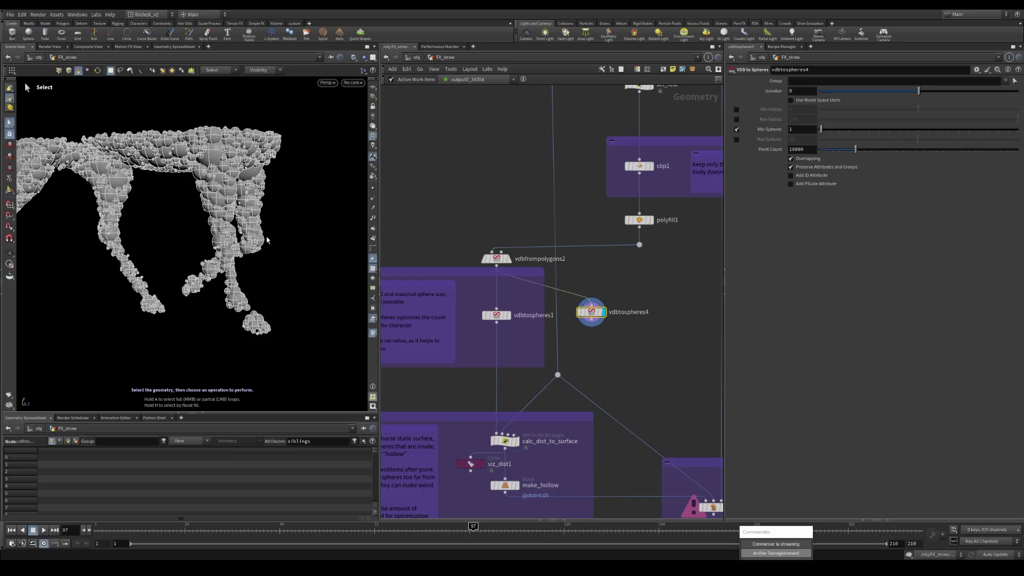
# Display vdbtospheres1 to compare its leg coverage and Max Radius setting with the new spheres node.
pyautogui.scroll(1, 512, 318)
pyautogui.click(509, 315)
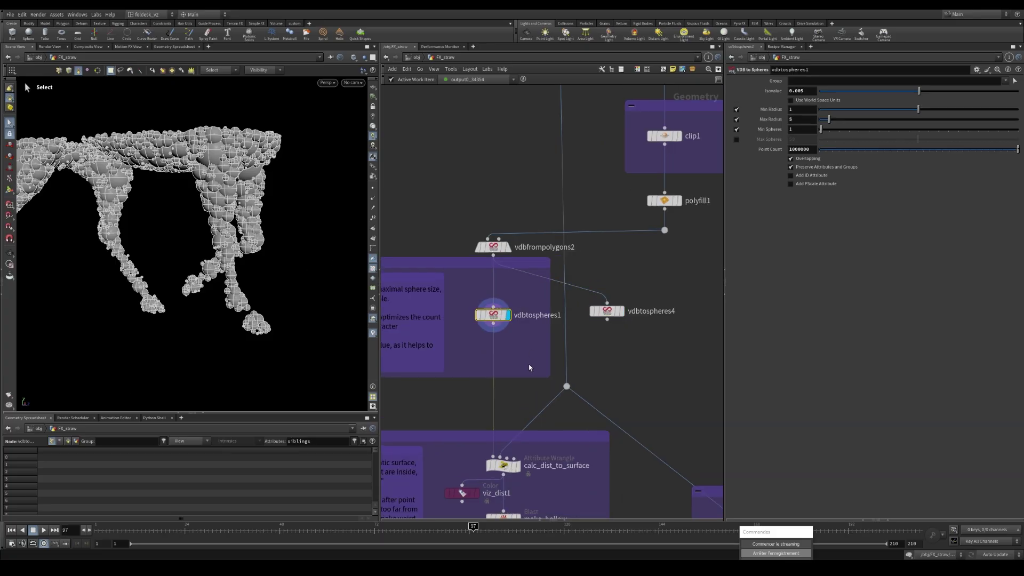
pyautogui.moveTo(226, 200); pyautogui.dragTo(261, 206)
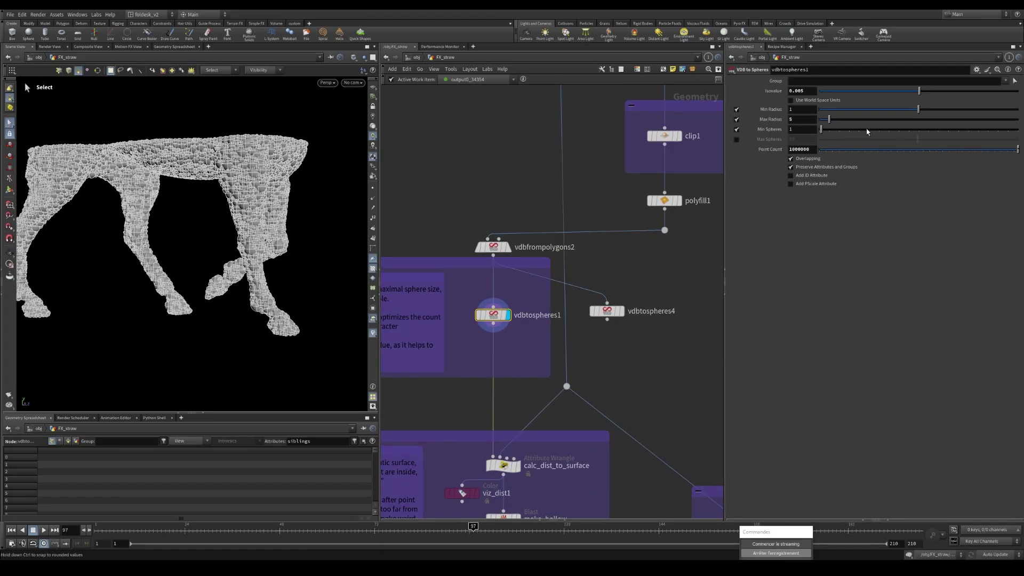
pyautogui.click(799, 120)
# Wire vdbtospheres4 into pointdeform3's Mesh to Deform input and display the deformed result.
pyautogui.click(621, 311)
pyautogui.scroll(-2, 649, 363)
pyautogui.moveTo(642, 354); pyautogui.dragTo(619, 295, button='middle')
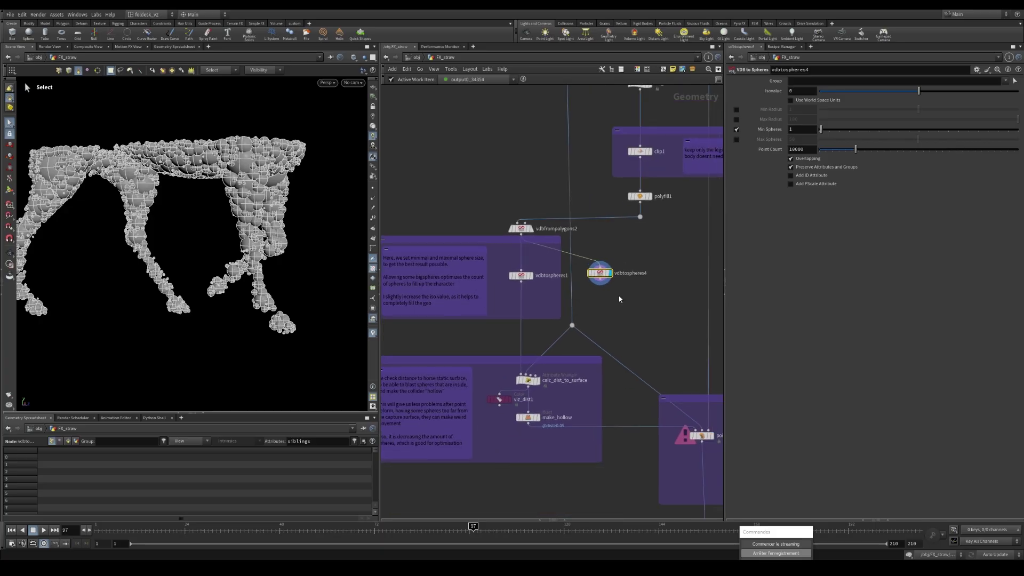
pyautogui.scroll(1, 600, 282)
pyautogui.click(599, 278)
pyautogui.moveTo(707, 431); pyautogui.dragTo(575, 346, button='middle')
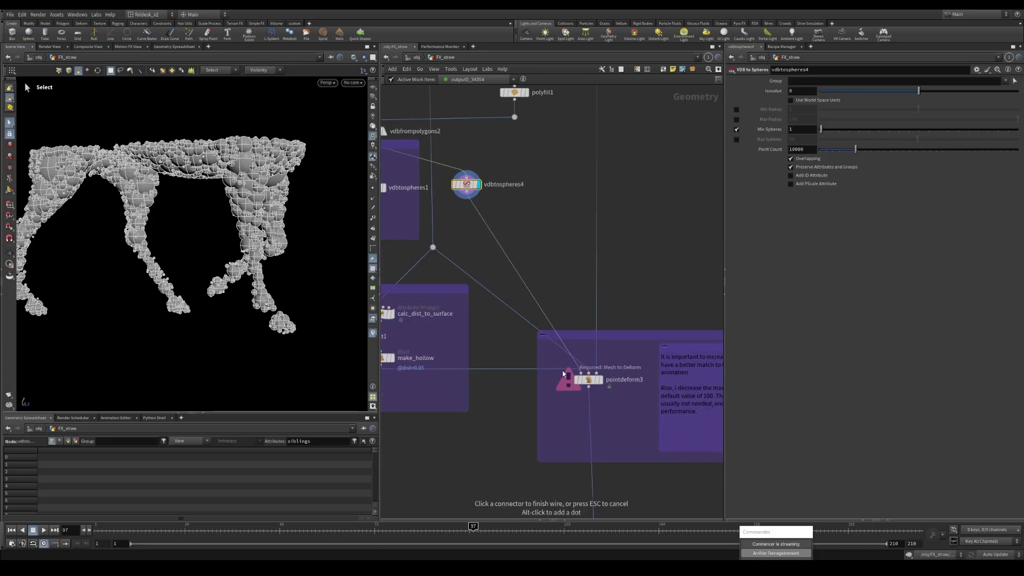
pyautogui.click(581, 372)
pyautogui.click(599, 380)
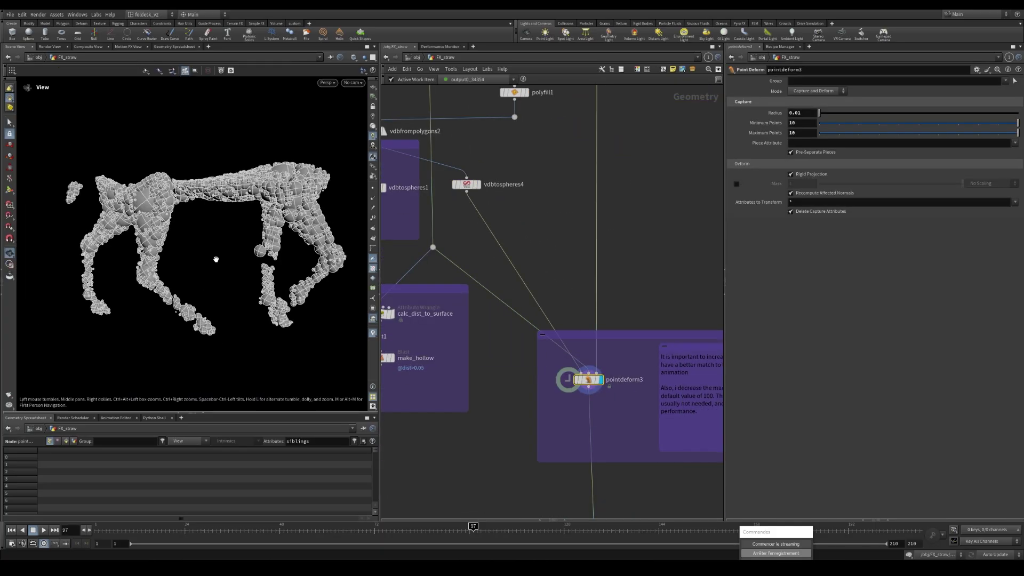
# Examine the deformed spheres along the horse's legs for gaps and stray spheres.
pyautogui.keyDown('alt'); pyautogui.moveTo(217, 258); pyautogui.dragTo(158, 319); pyautogui.keyUp('alt')
pyautogui.scroll(4, 229, 260)
pyautogui.scroll(6, 158, 318)
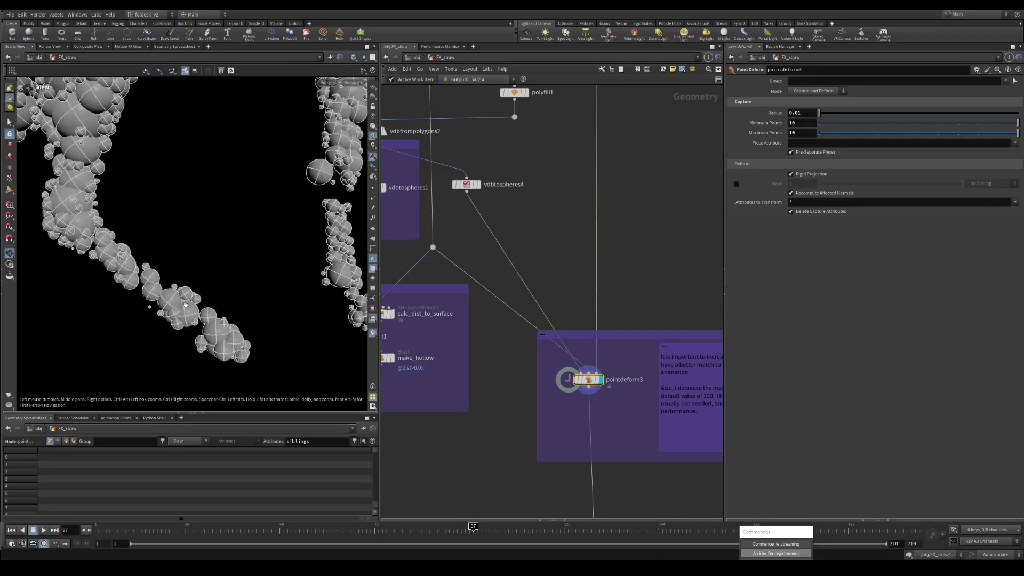
pyautogui.scroll(-2, 580, 228)
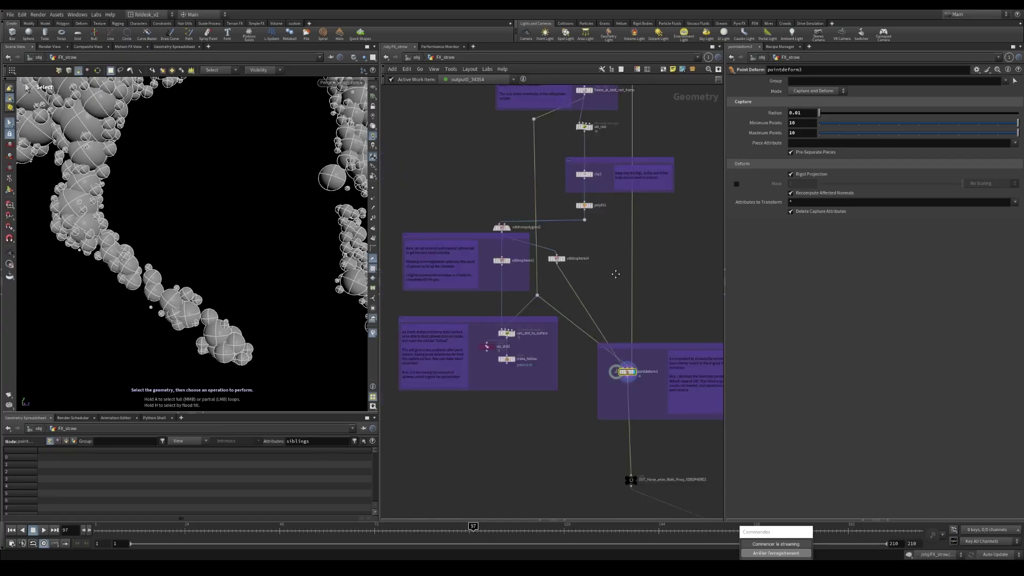
pyautogui.scroll(3, 602, 267)
pyautogui.scroll(-2, 628, 314)
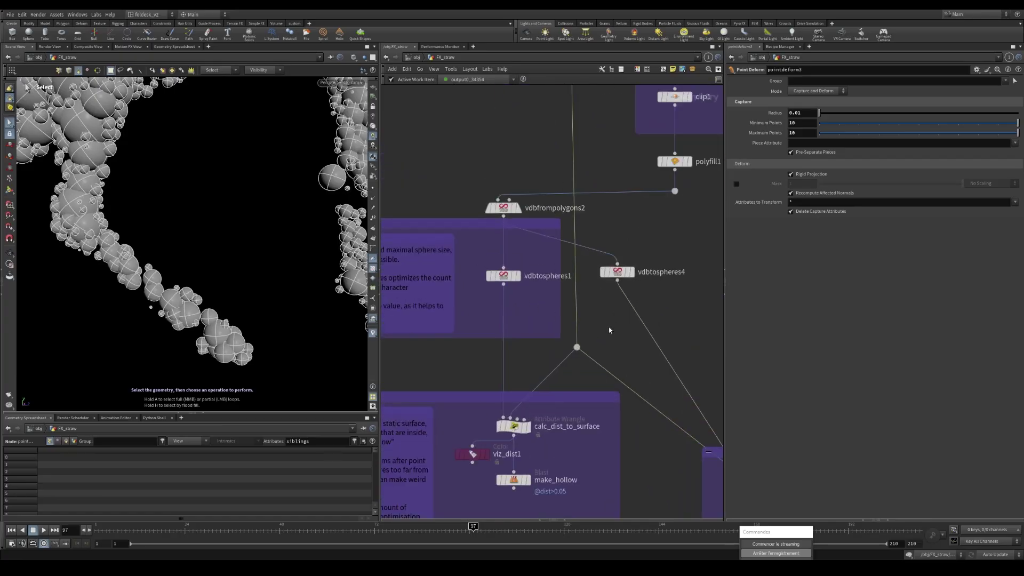
# Reconnect make_hollow to the Mesh to Deform input of pointdeform3.
pyautogui.click(489, 385)
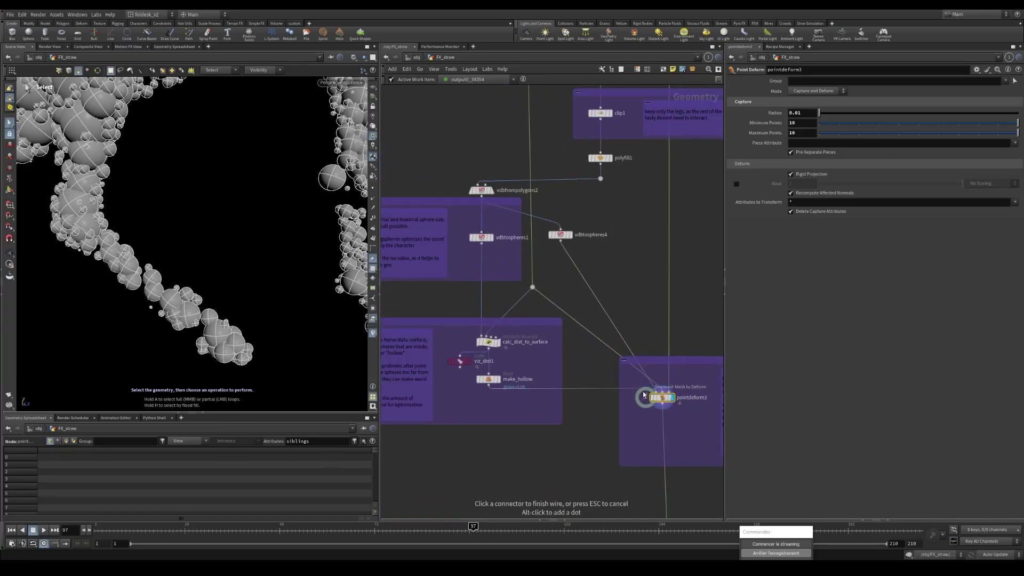
pyautogui.click(656, 392)
pyautogui.scroll(2, 479, 236)
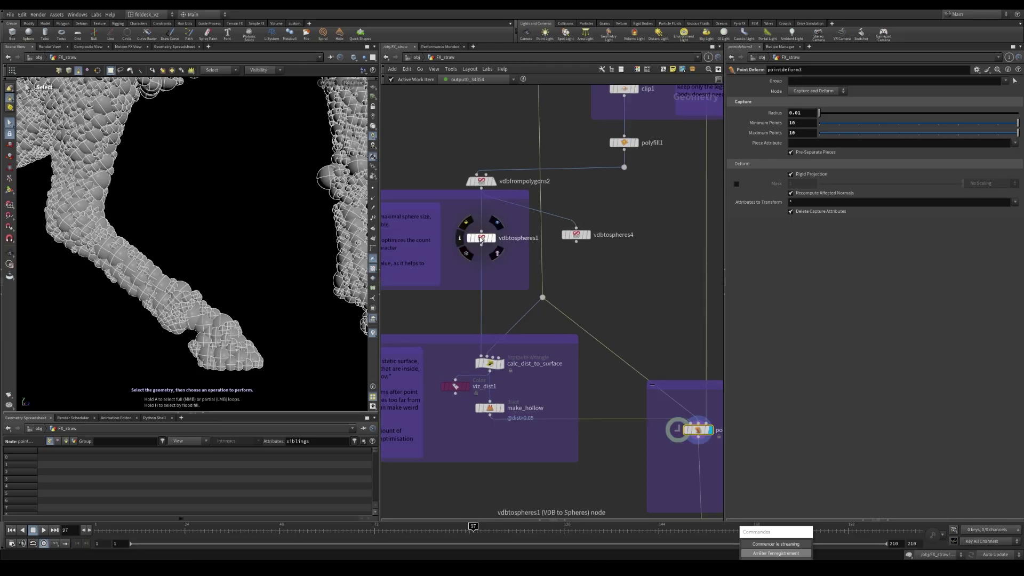
# Display vdbtospheres1 and examine from several angles how its differently sized spheres fill the legs.
pyautogui.click(492, 238)
pyautogui.hotkey('space', 'g')
pyautogui.moveTo(191, 234); pyautogui.dragTo(141, 250)
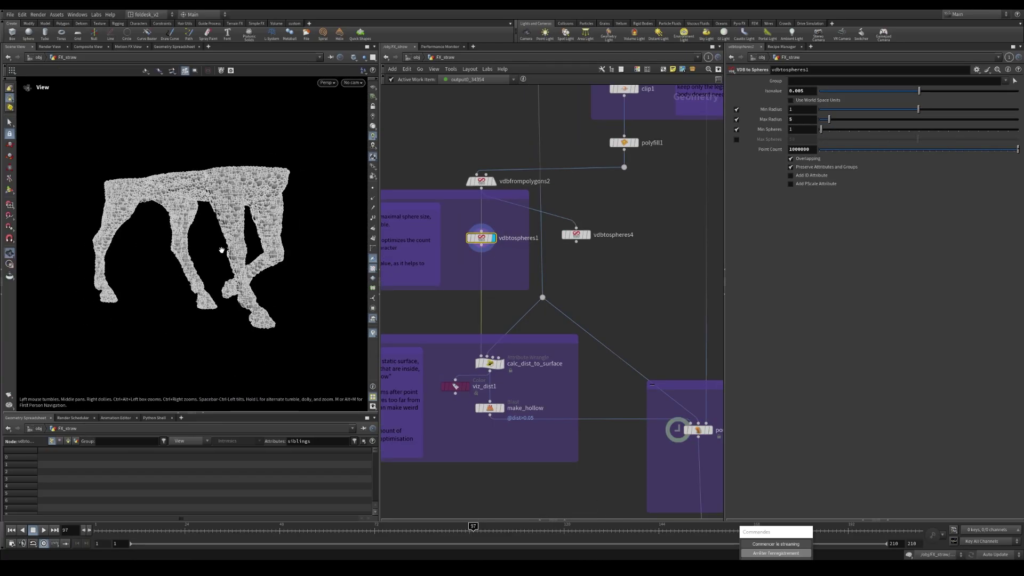
pyautogui.scroll(5, 258, 233)
pyautogui.moveTo(258, 234); pyautogui.dragTo(235, 307)
pyautogui.scroll(4, 235, 248)
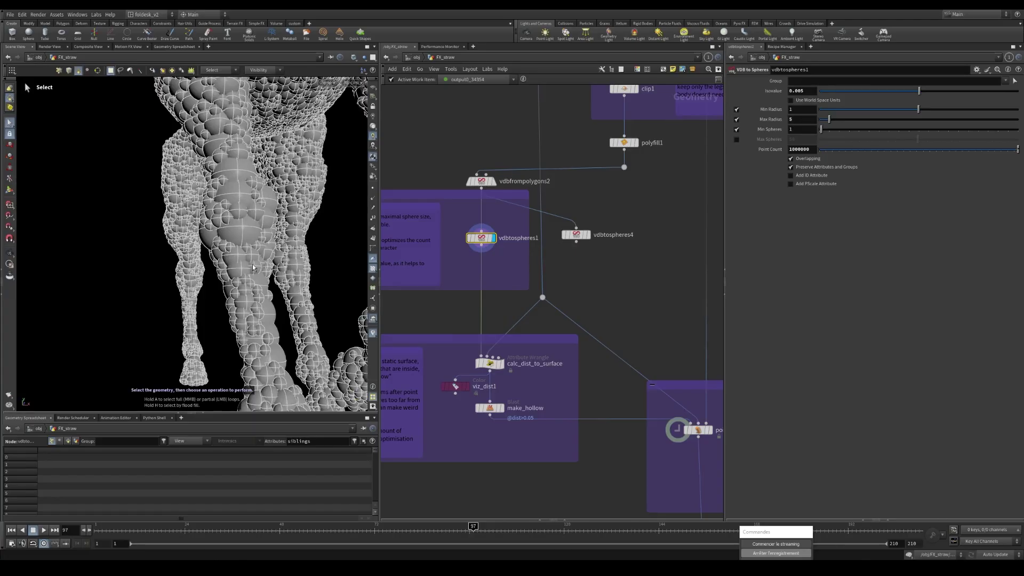
pyautogui.keyDown('alt'); pyautogui.moveTo(208, 248); pyautogui.dragTo(270, 213); pyautogui.keyUp('alt')
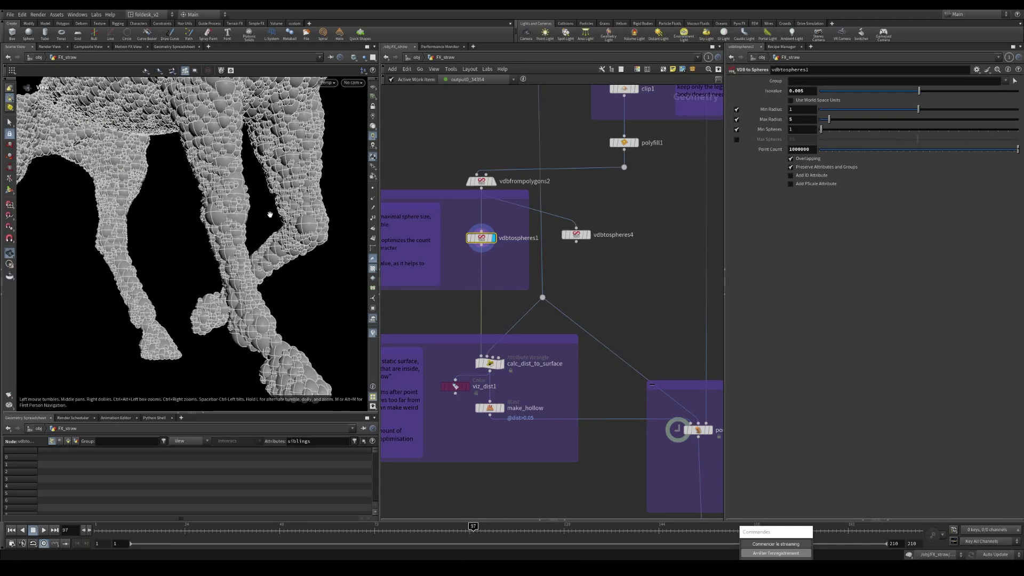
pyautogui.scroll(-3, 565, 261)
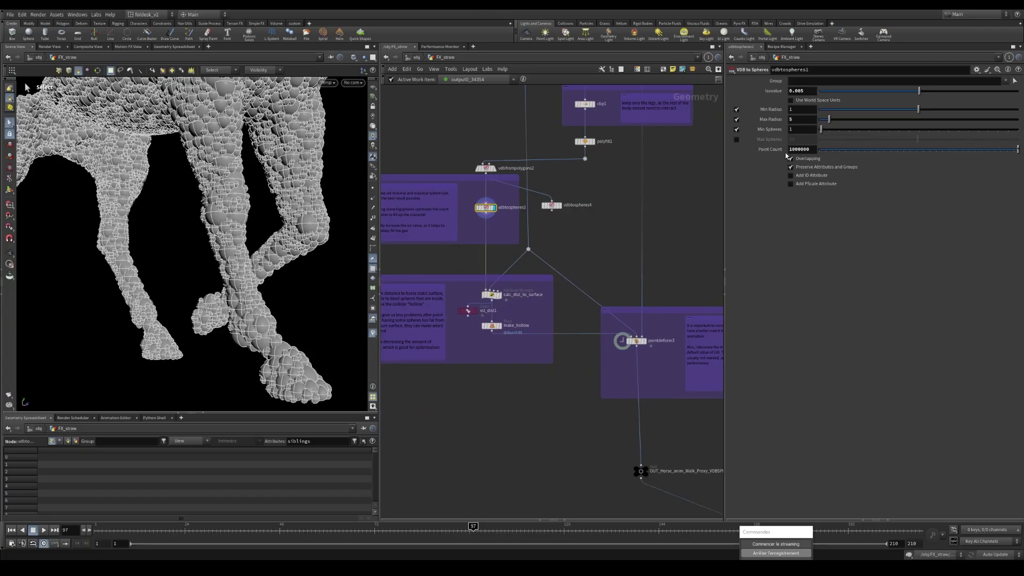
# Set the Point Count of vdbtospheres1 to 1000 and read that parameter's description.
pyautogui.click(811, 149)
pyautogui.press('BackSpace')
pyautogui.press('BackSpace')
pyautogui.press('BackSpace')
pyautogui.press('Return')
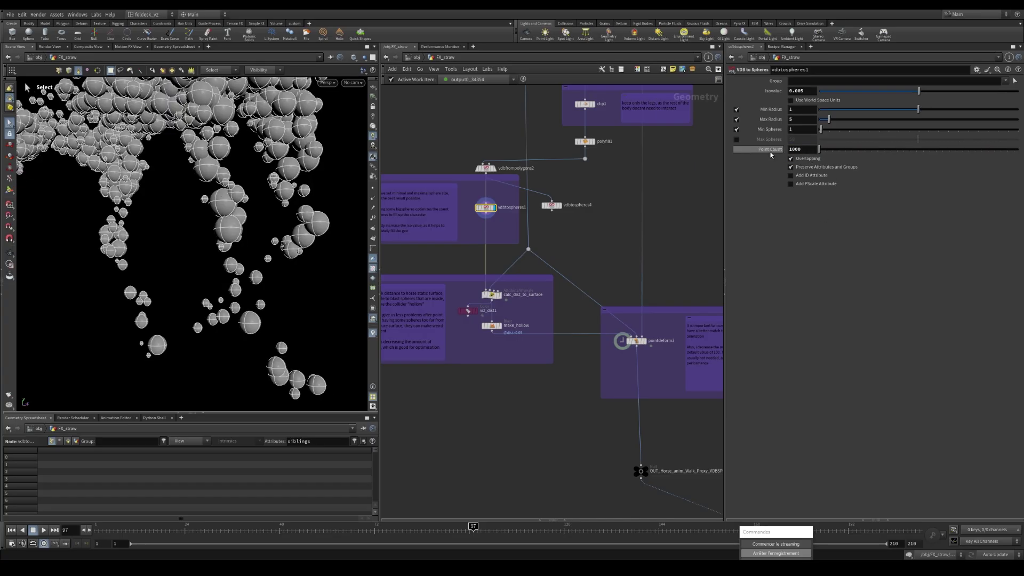
pyautogui.moveTo(770, 155)
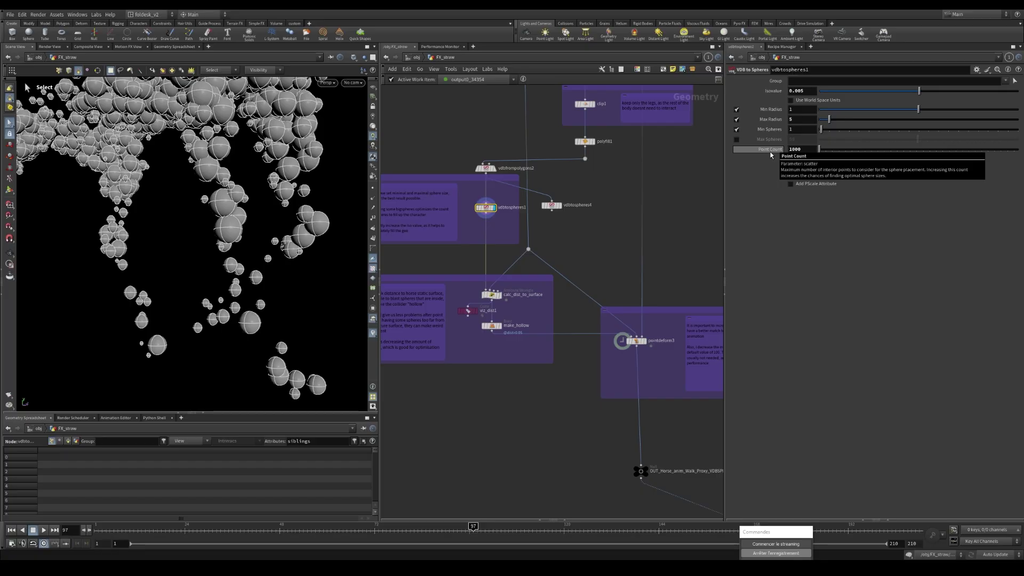
# Set the Point Count of vdbtospheres1 to 1000000 and review the regenerated spheres on the whole horse.
pyautogui.click(797, 150)
pyautogui.write('1000000')
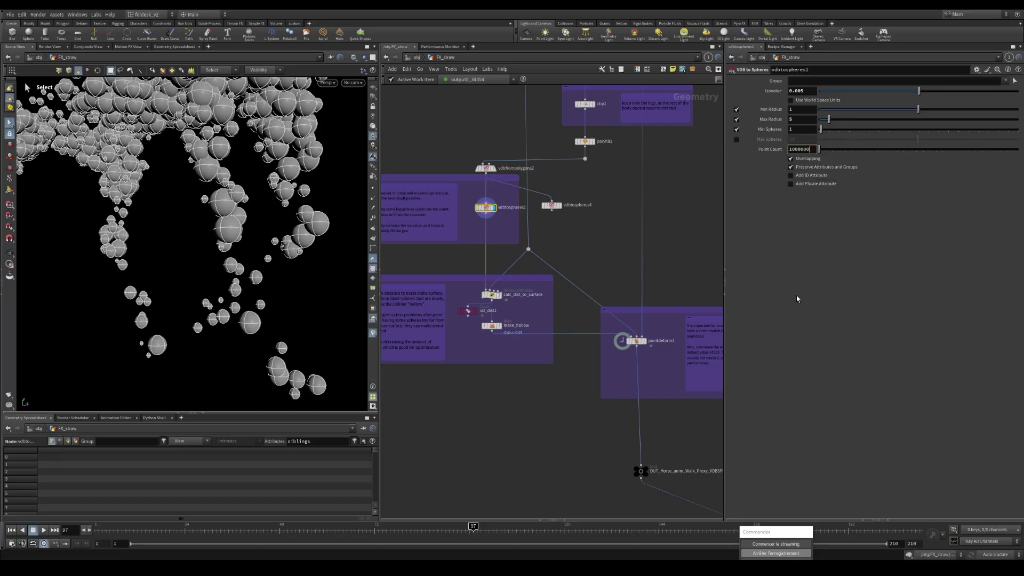
pyautogui.press('Return')
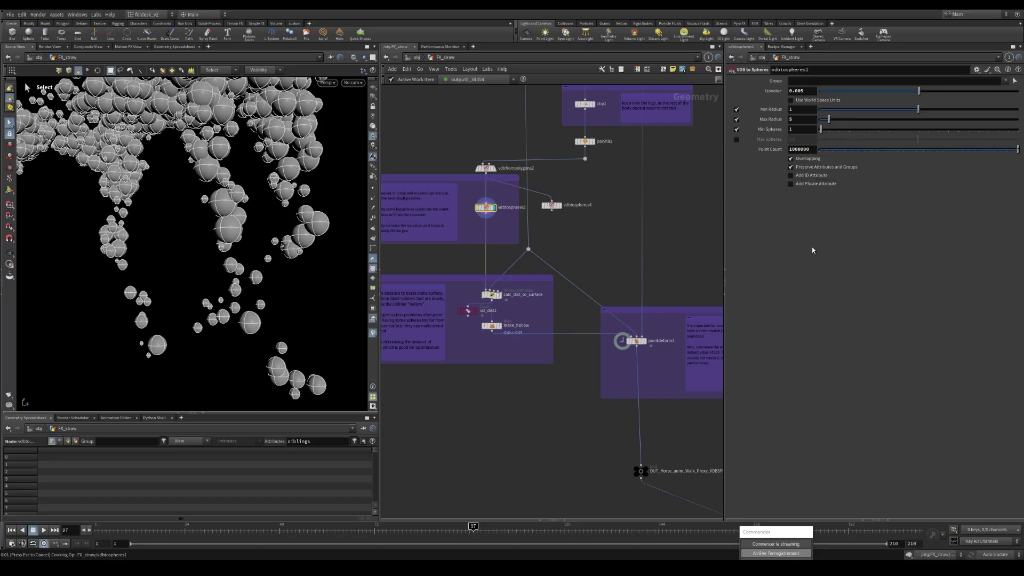
pyautogui.keyDown('alt'); pyautogui.moveTo(158, 222); pyautogui.dragTo(191, 150, button='right'); pyautogui.keyUp('alt')
pyautogui.keyDown('alt'); pyautogui.moveTo(192, 151); pyautogui.dragTo(211, 179); pyautogui.keyUp('alt')
pyautogui.scroll(-1, 584, 203)
pyautogui.moveTo(603, 238); pyautogui.dragTo(608, 219, button='middle')
pyautogui.scroll(1, 490, 276)
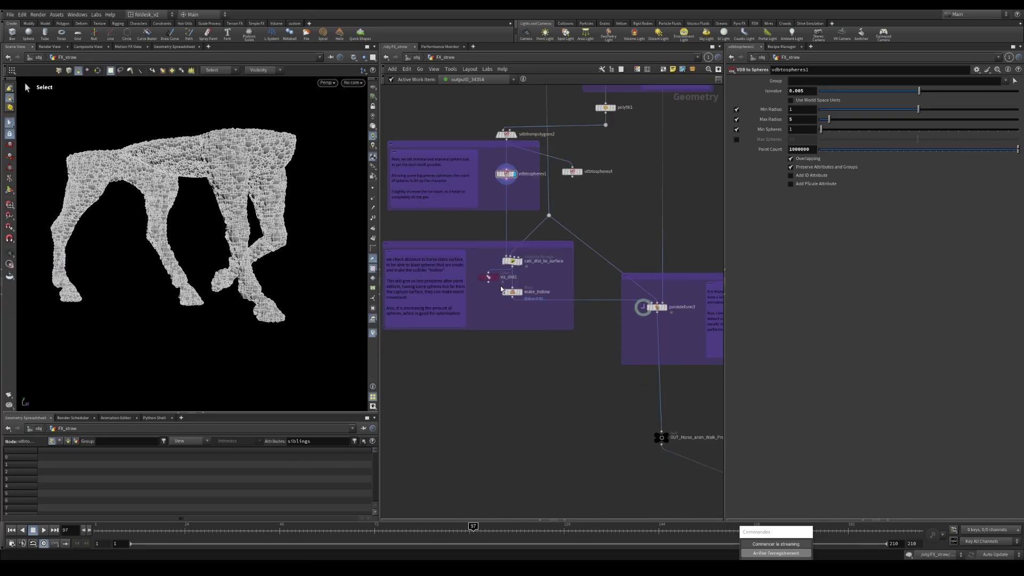
# Display viz_dist1 to view the spheres colored by their distance to the horse surface.
pyautogui.scroll(1, 486, 277)
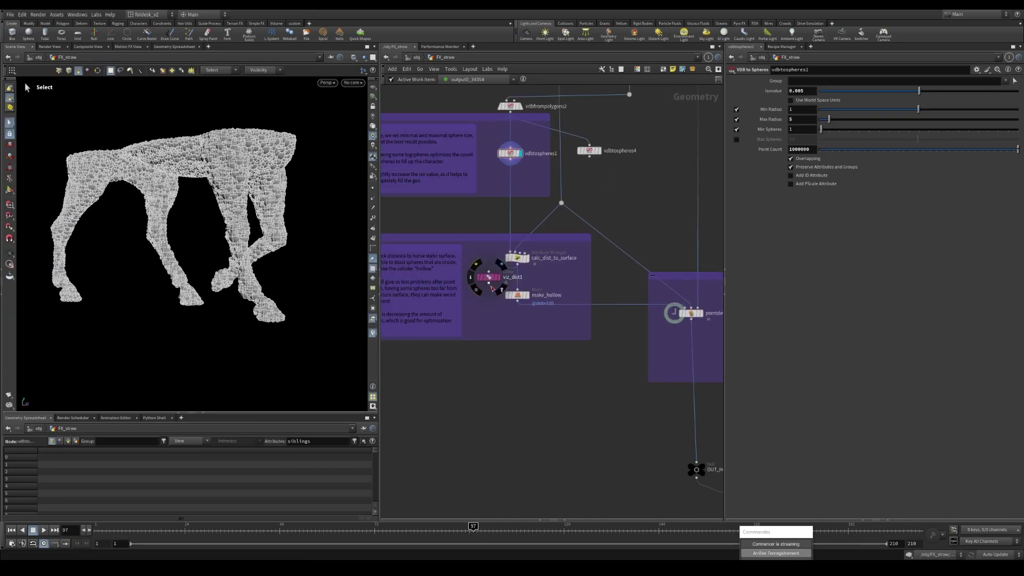
pyautogui.scroll(1, 487, 277)
pyautogui.click(487, 276)
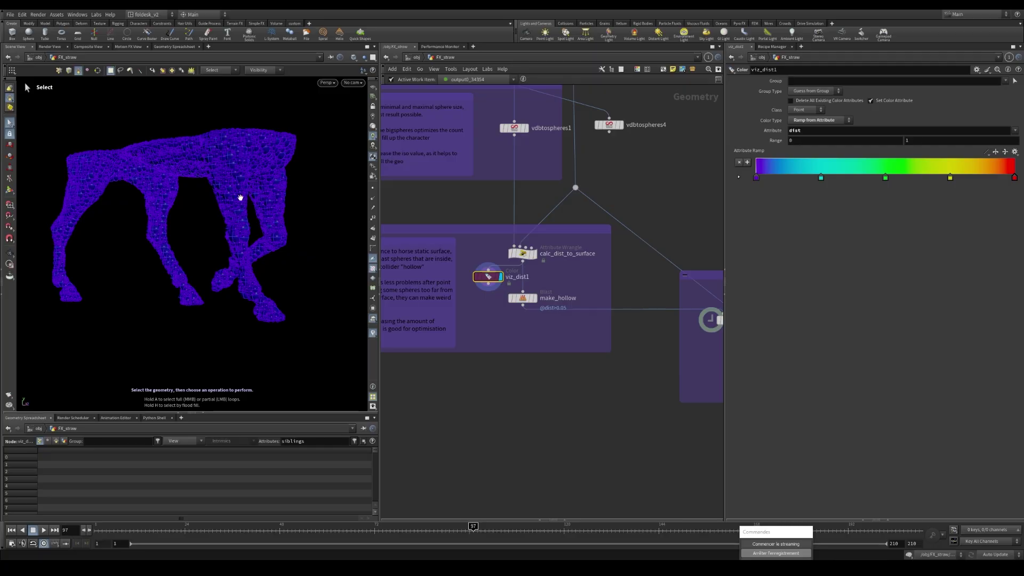
# Check the sphere count in the node information of vdbtospheres1.
pyautogui.moveTo(508, 135); pyautogui.dragTo(516, 199, button='middle')
pyautogui.scroll(1, 516, 199)
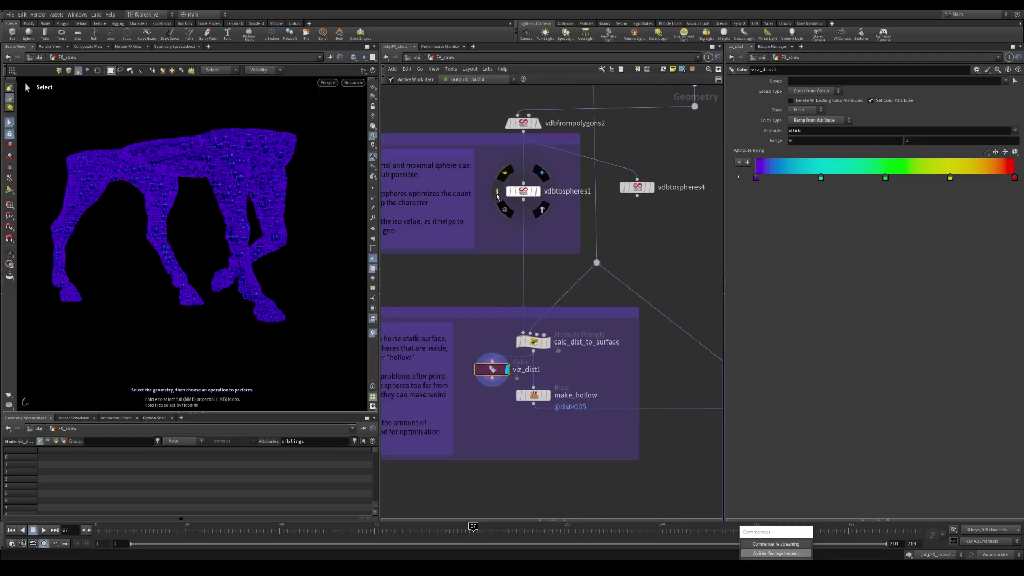
pyautogui.click(497, 192)
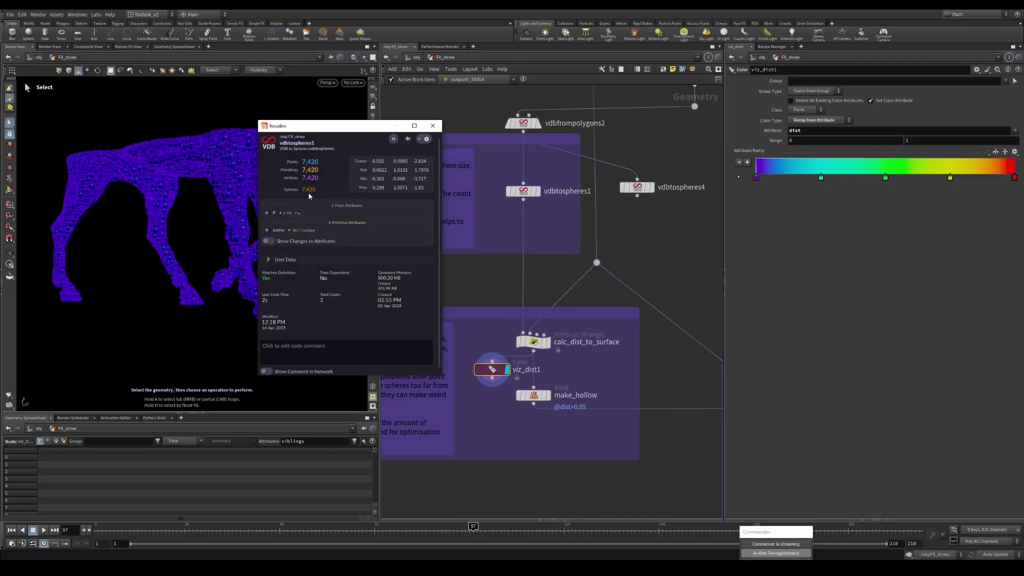
pyautogui.click(433, 127)
# Examine the distance colors of the inner spheres at the clipped top of the legs.
pyautogui.moveTo(243, 179)
pyautogui.mouseDown()
pyautogui.moveTo(215, 215)
pyautogui.moveTo(236, 261)
pyautogui.moveTo(240, 221)
pyautogui.mouseUp()
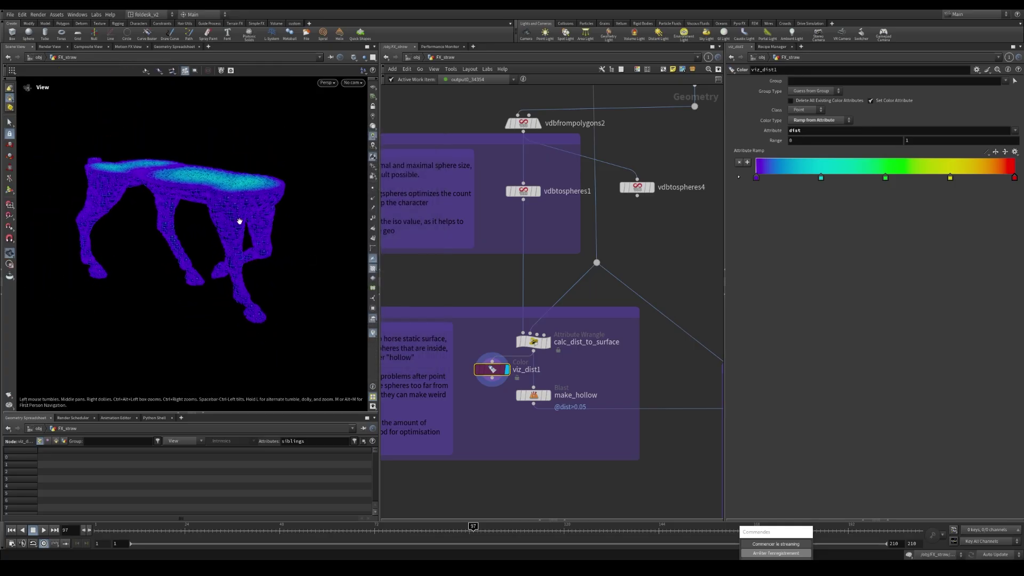
pyautogui.press('s')
pyautogui.scroll(-3, 601, 383)
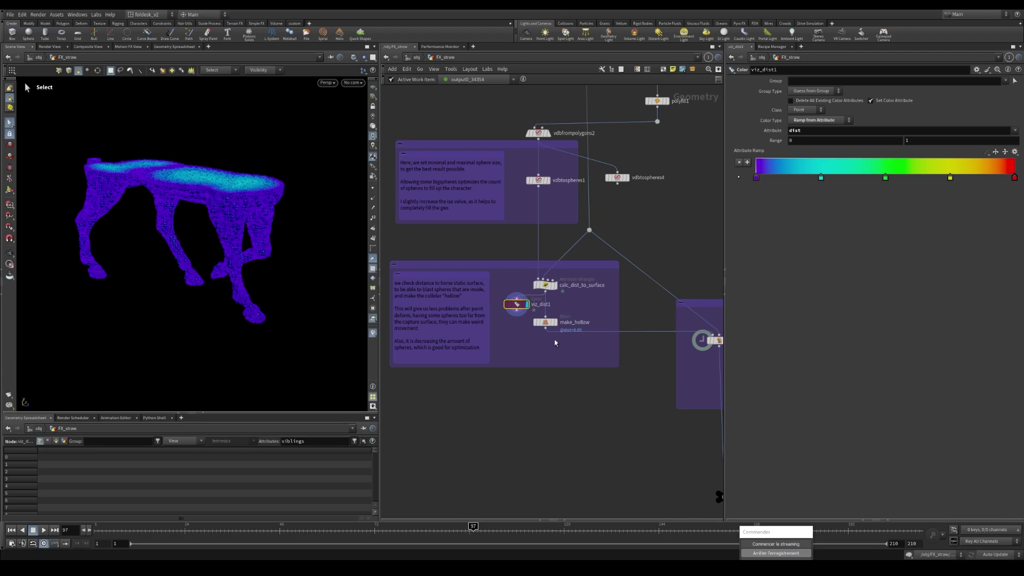
pyautogui.keyDown('alt'); pyautogui.moveTo(256, 235); pyautogui.dragTo(298, 257); pyautogui.keyUp('alt')
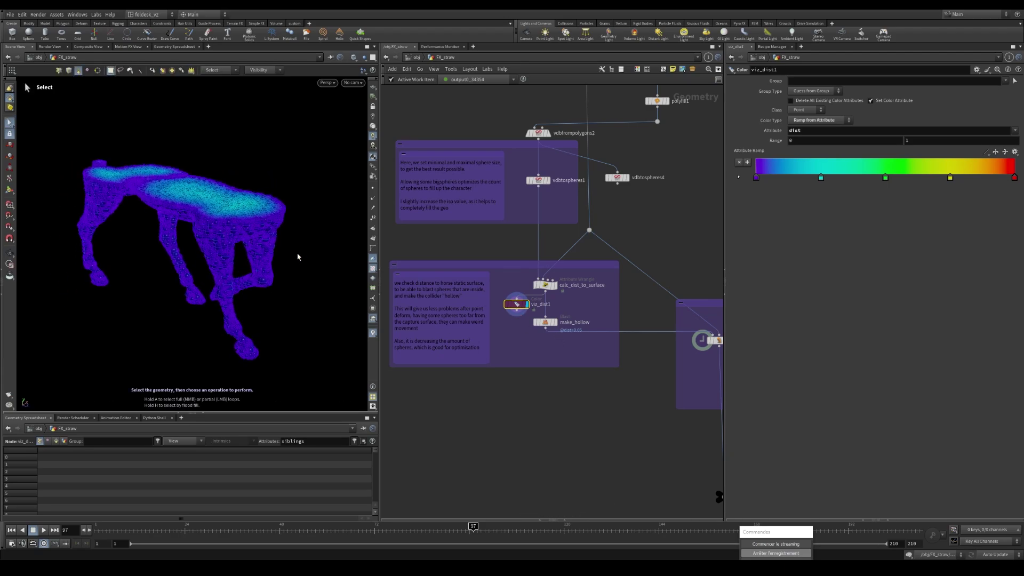
# Review the VEX code of the calc_dist_to_surface wrangle that stores each sphere's distance to the horse surface.
pyautogui.scroll(2, 540, 302)
pyautogui.press('Up')
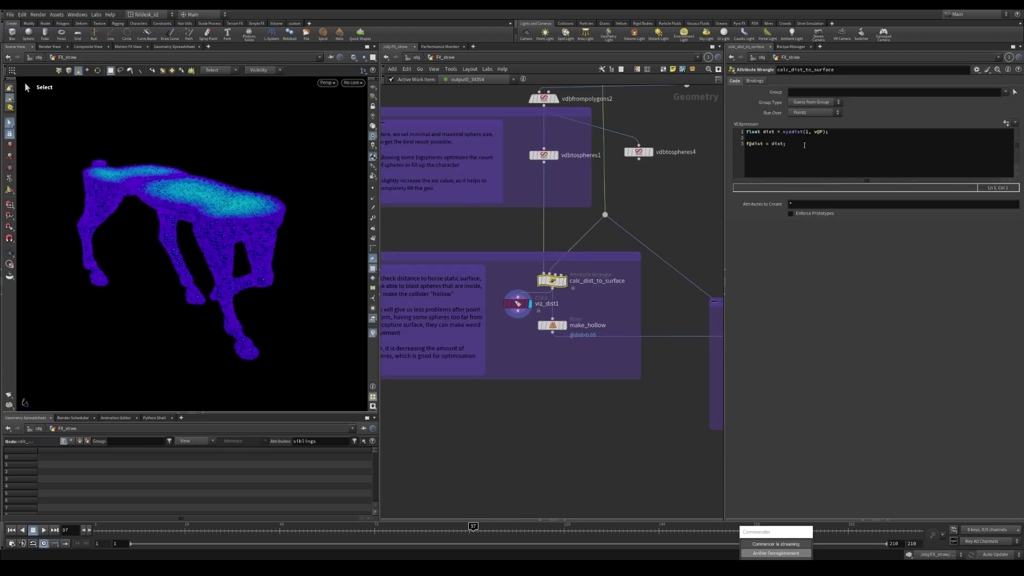
pyautogui.hotkey('ctrl', 'a')
pyautogui.scroll(-3, 554, 286)
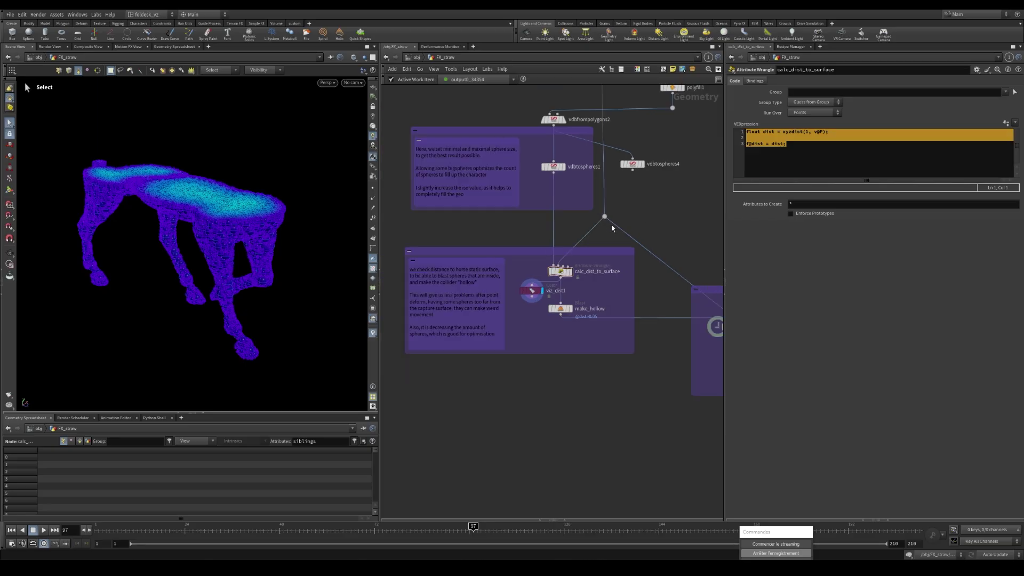
pyautogui.press('Escape')
pyautogui.moveTo(251, 247); pyautogui.dragTo(245, 249)
pyautogui.moveTo(630, 173); pyautogui.dragTo(599, 261, button='middle')
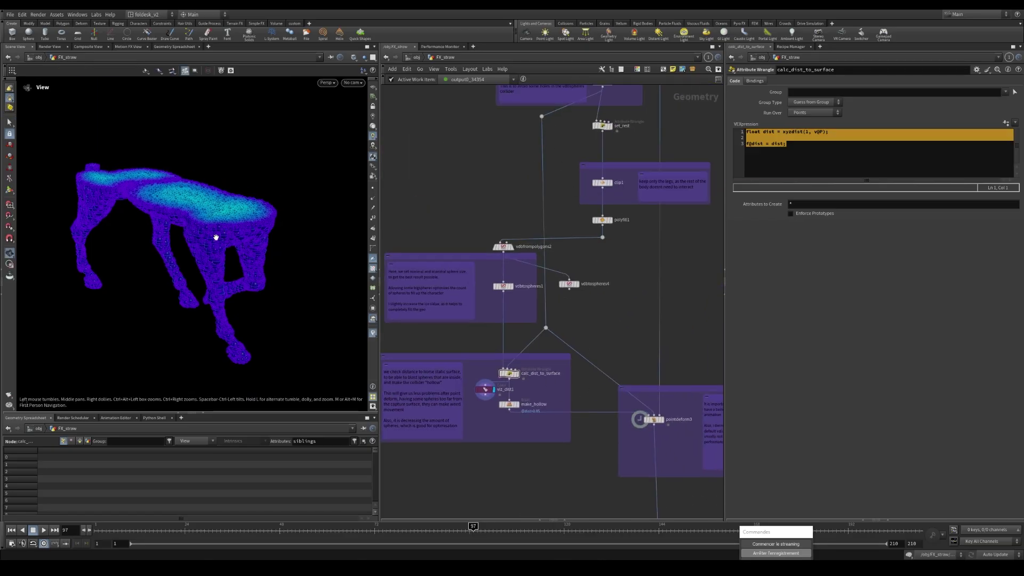
pyautogui.moveTo(216, 236); pyautogui.dragTo(210, 222)
pyautogui.scroll(2, 501, 344)
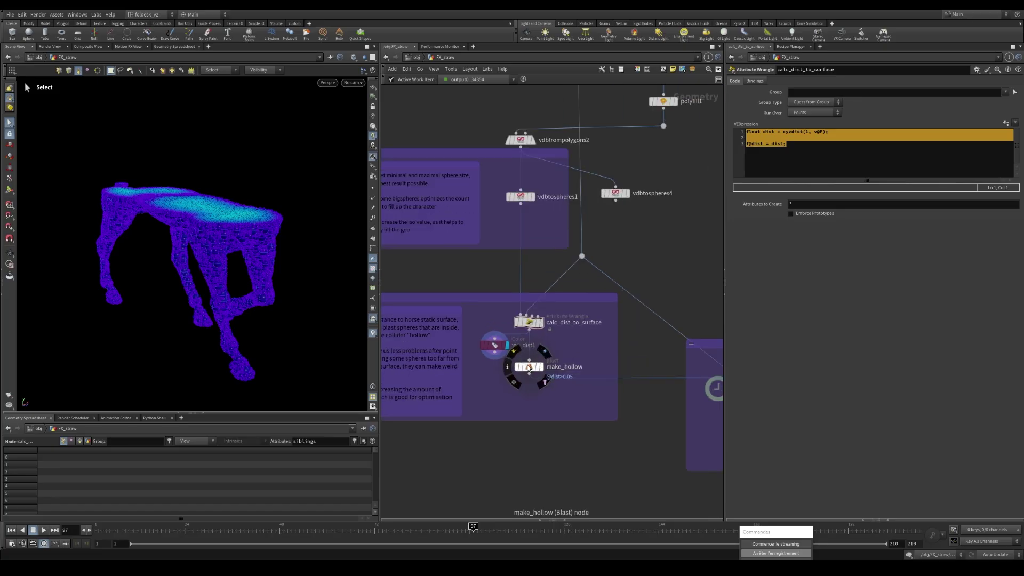
# Display the make_hollow blast node and inspect the remaining leg spheres up close.
pyautogui.click(529, 368)
pyautogui.moveTo(225, 233); pyautogui.dragTo(325, 251)
pyautogui.scroll(5, 291, 222)
pyautogui.scroll(10, 345, 217)
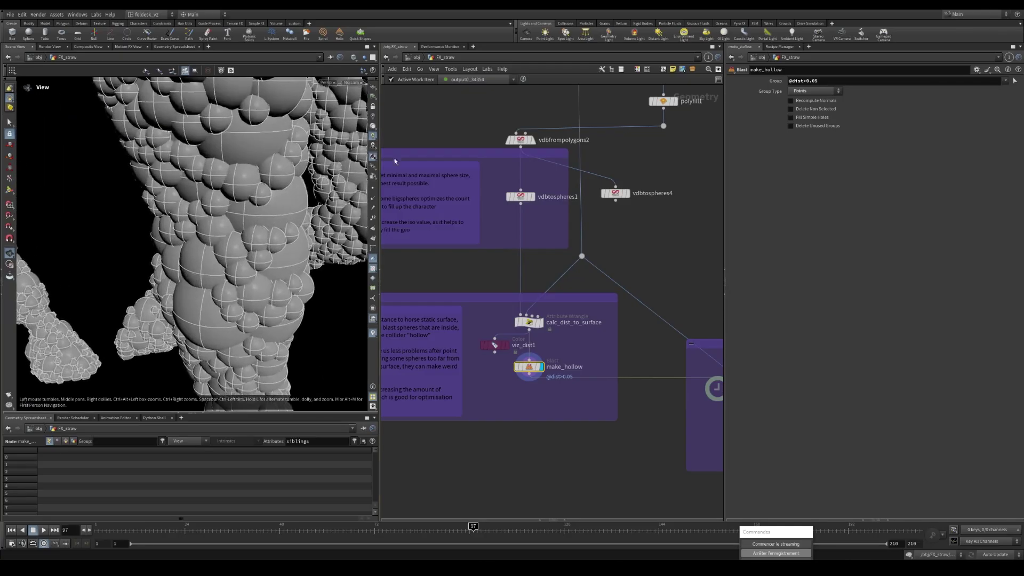
pyautogui.scroll(10, 222, 272)
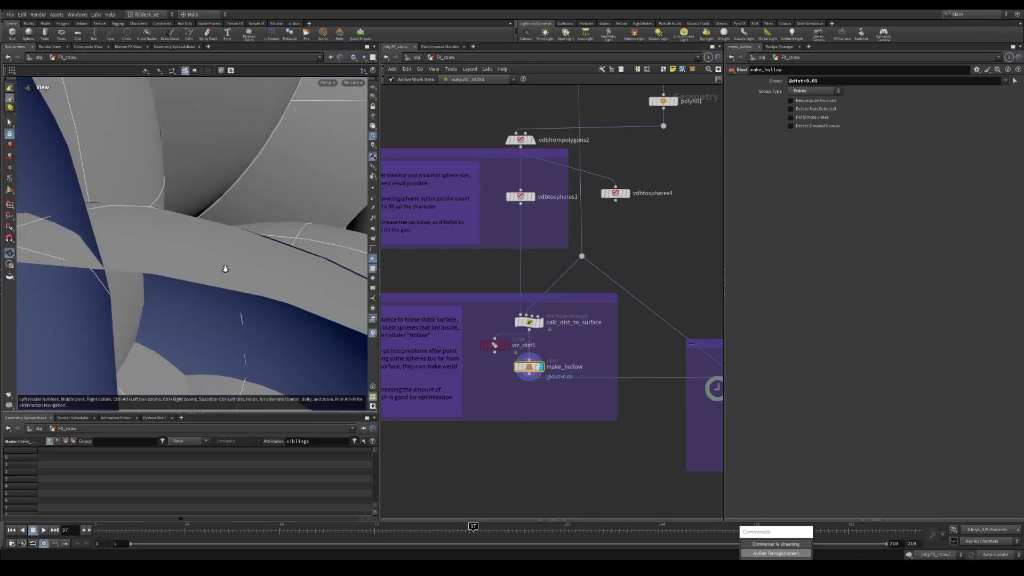
pyautogui.scroll(-10, 224, 267)
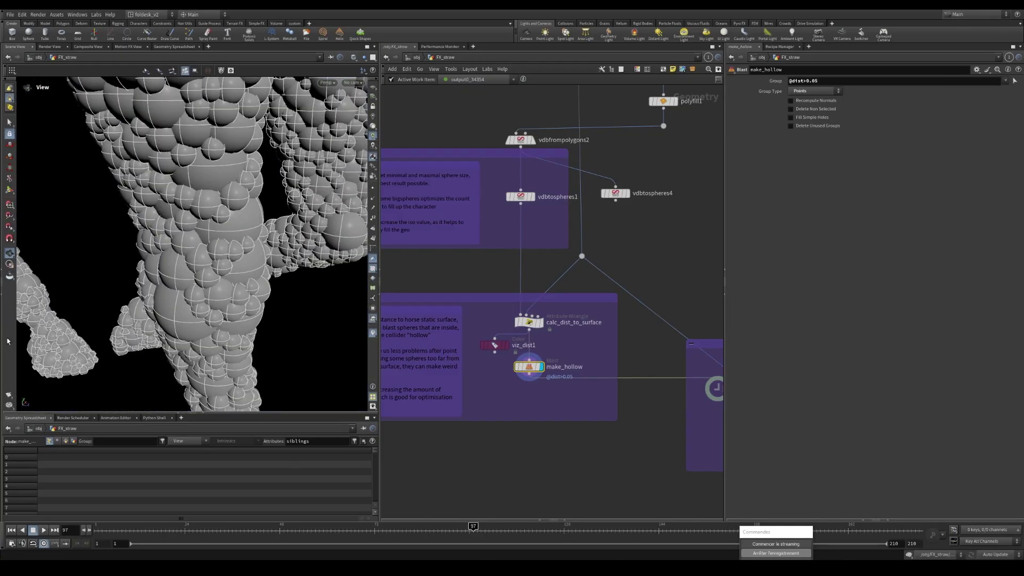
pyautogui.scroll(-10, 270, 248)
# Examine the hollowed sphere shell through the open clipped top of the horse's legs.
pyautogui.moveTo(270, 249); pyautogui.dragTo(139, 206)
pyautogui.scroll(5, 182, 280)
pyautogui.press('s')
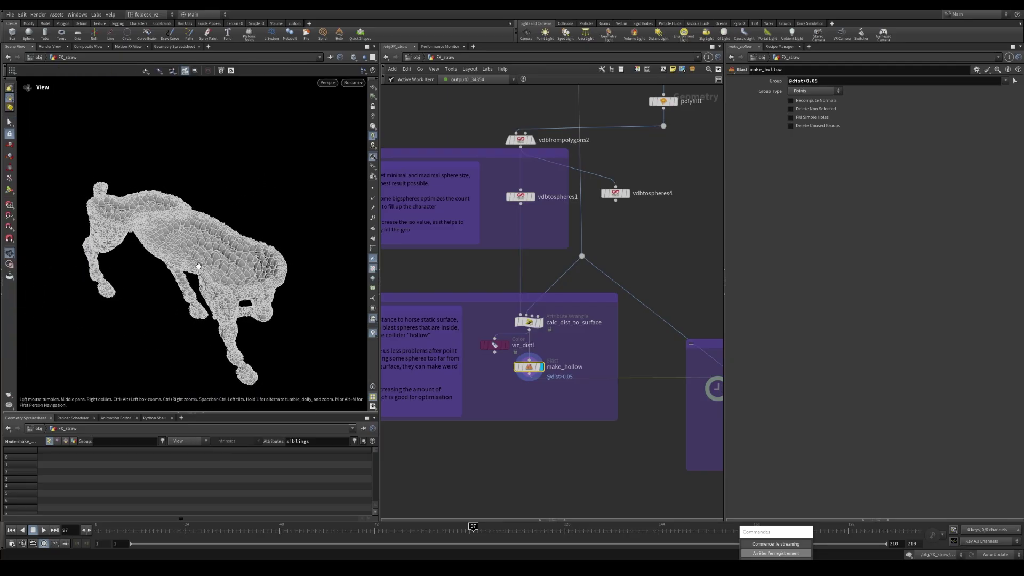
pyautogui.moveTo(198, 266); pyautogui.dragTo(208, 234)
pyautogui.scroll(5, 229, 224)
pyautogui.press('s')
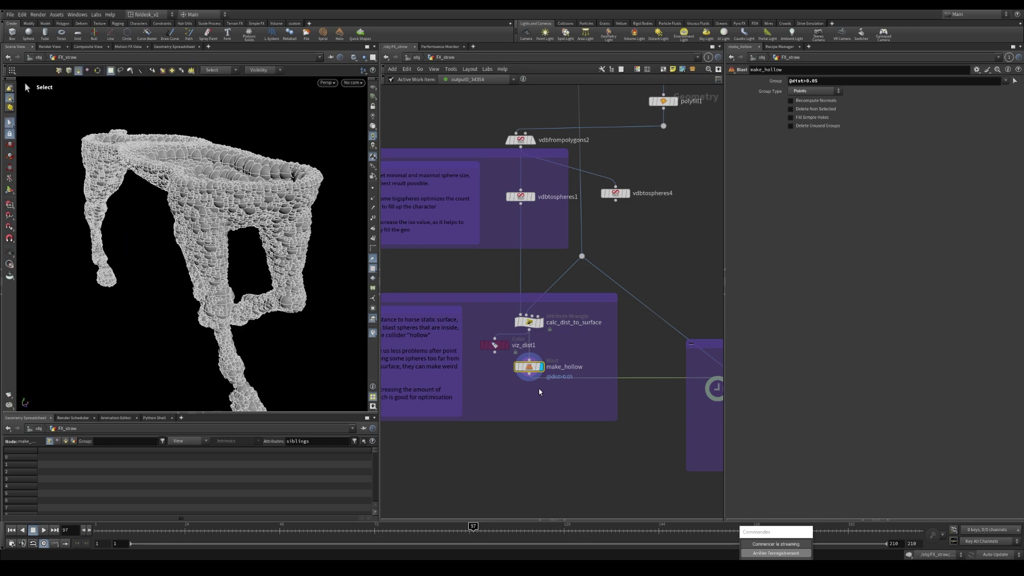
# Check the sphere count in the node information of make_hollow.
pyautogui.scroll(2, 528, 367)
pyautogui.click(501, 367)
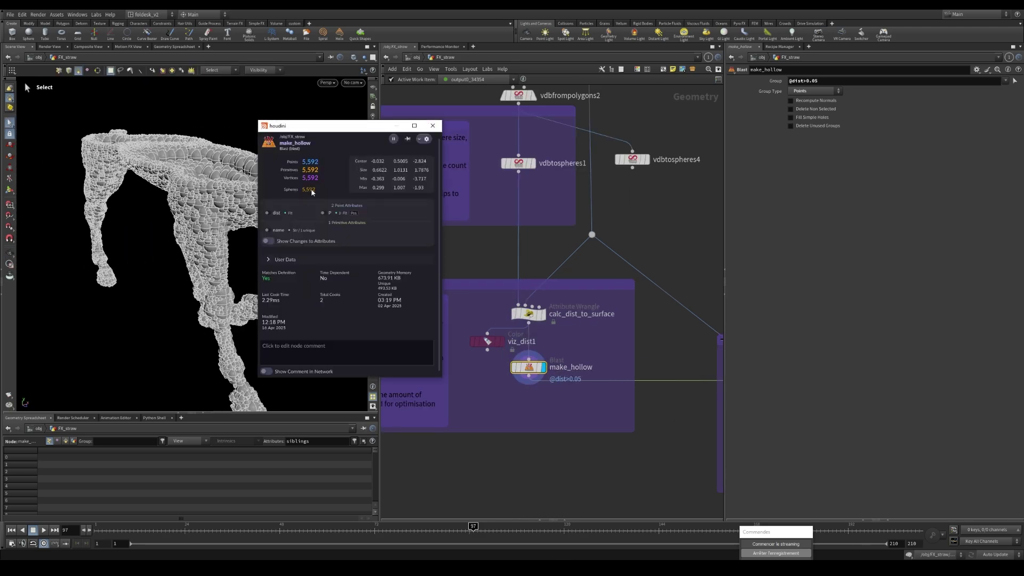
pyautogui.click(432, 126)
pyautogui.scroll(-2, 167, 236)
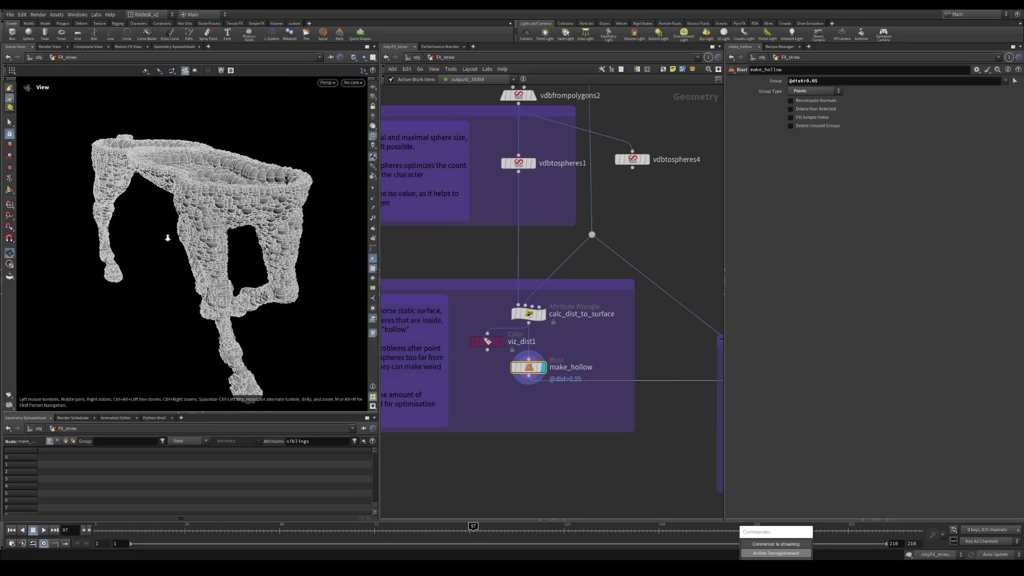
pyautogui.keyDown('alt'); pyautogui.moveTo(167, 235); pyautogui.dragTo(230, 252); pyautogui.keyUp('alt')
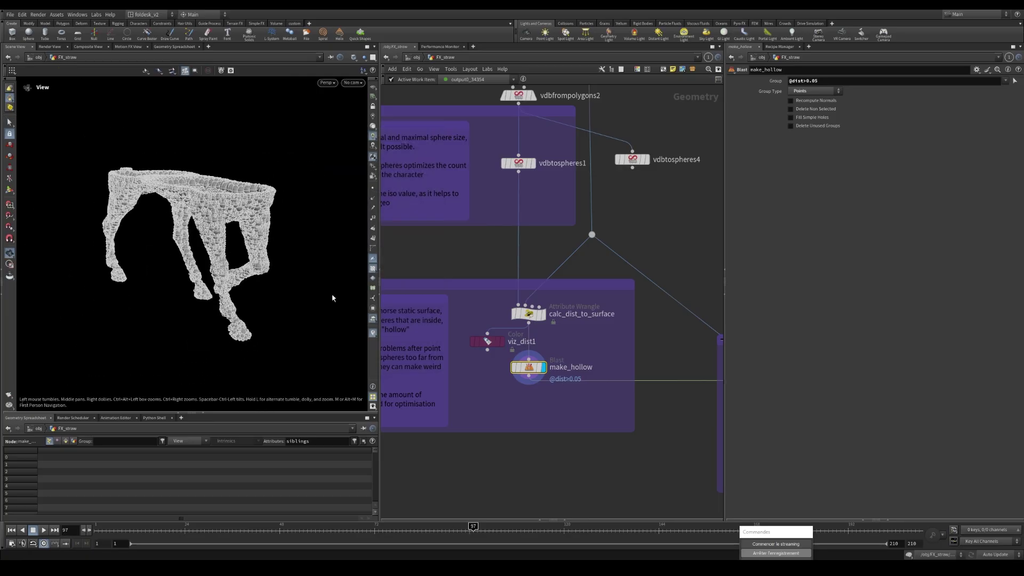
# Display OUT_Horse_anim_Walk_Proxy_VDBSPHERES and view the deformed walk collider spheres.
pyautogui.scroll(-5, 601, 377)
pyautogui.moveTo(601, 377); pyautogui.dragTo(500, 352, button='middle')
pyautogui.scroll(4, 611, 406)
pyautogui.moveTo(610, 405); pyautogui.dragTo(595, 355, button='middle')
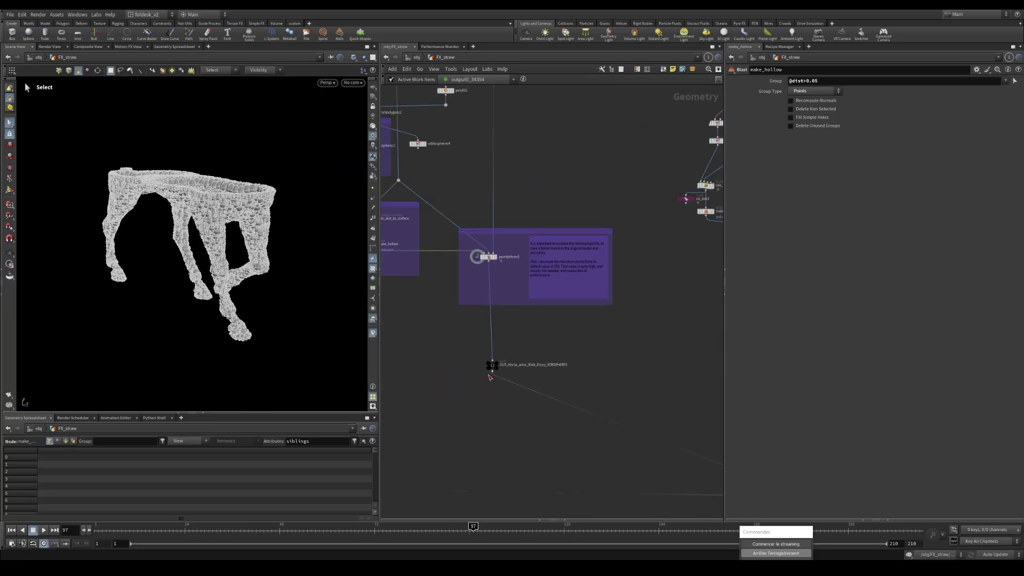
pyautogui.click(496, 364)
pyautogui.scroll(-3, 179, 273)
pyautogui.keyDown('alt'); pyautogui.moveTo(179, 274); pyautogui.dragTo(278, 220); pyautogui.keyUp('alt')
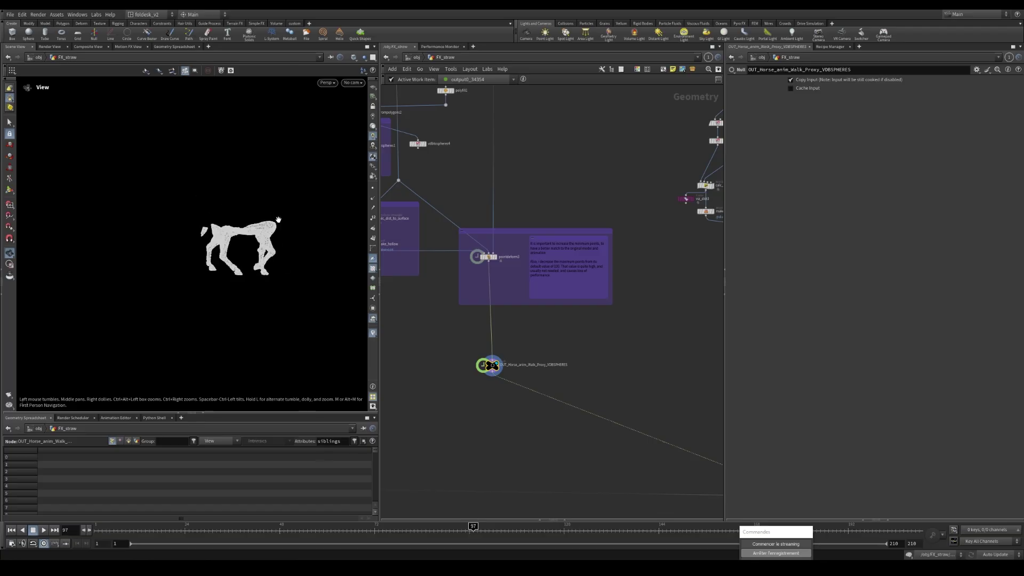
pyautogui.scroll(8, 248, 232)
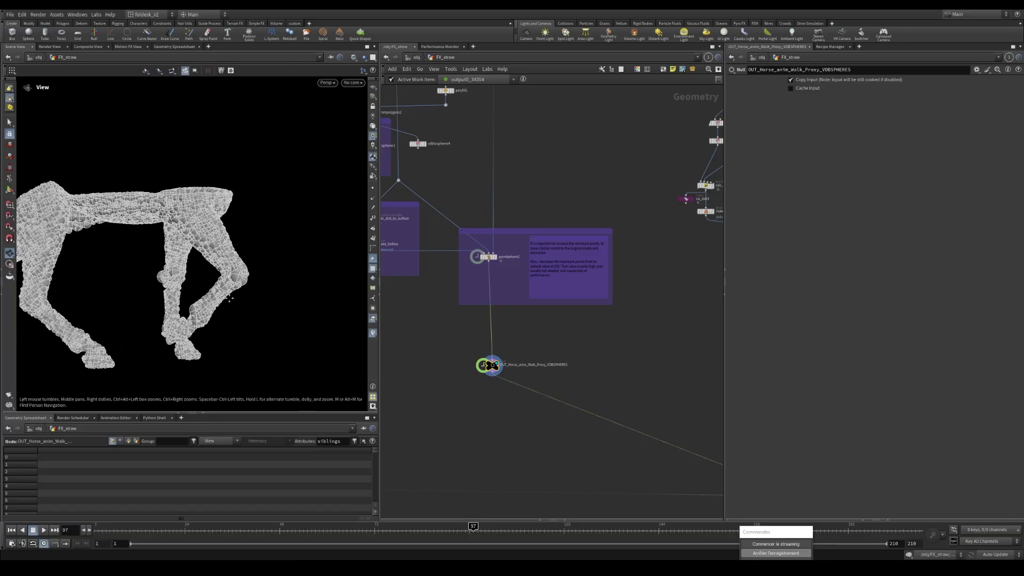
# Move the animation to frame 96 and inspect the walking sphere collider from its other side.
pyautogui.press('s')
pyautogui.moveTo(415, 537); pyautogui.dragTo(469, 527)
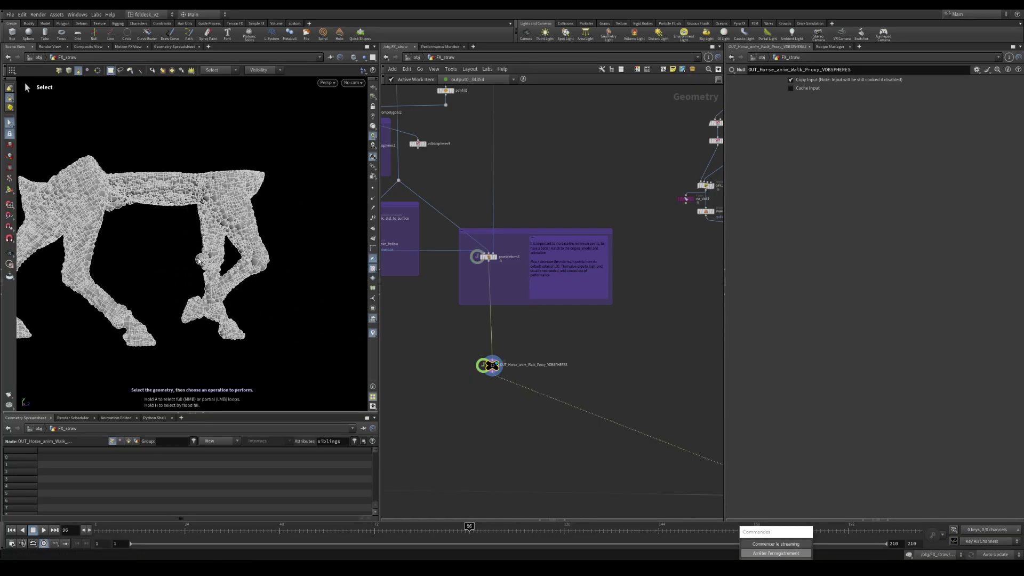
pyautogui.keyDown('alt'); pyautogui.moveTo(233, 284); pyautogui.dragTo(389, 253); pyautogui.keyUp('alt')
pyautogui.scroll(-3, 467, 366)
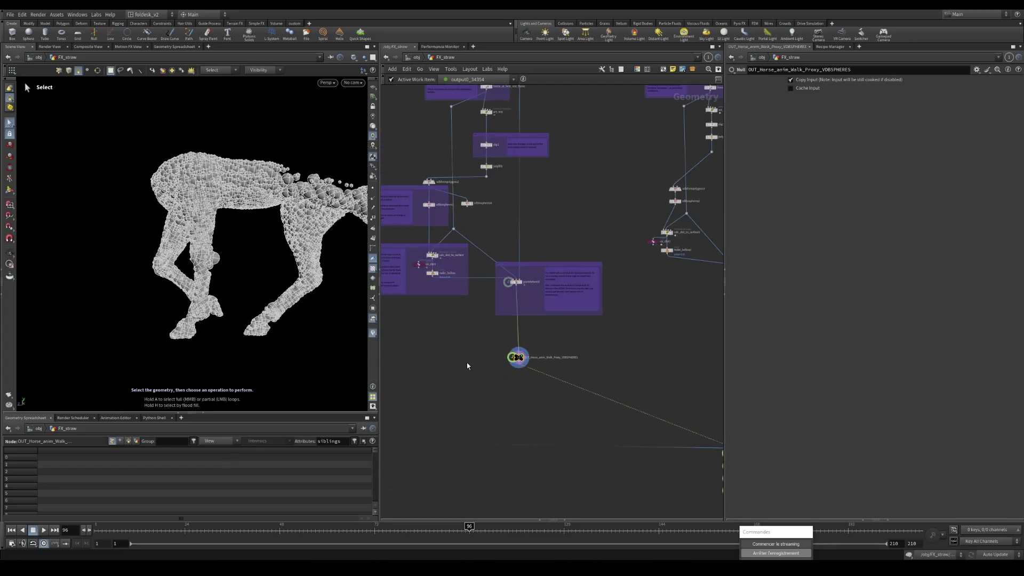
# Overlay the IN_horse_anim_geo geometry on the walk collider to compare the spheres with the original horse.
pyautogui.moveTo(562, 238); pyautogui.dragTo(564, 406, button='middle')
pyautogui.scroll(3, 527, 192)
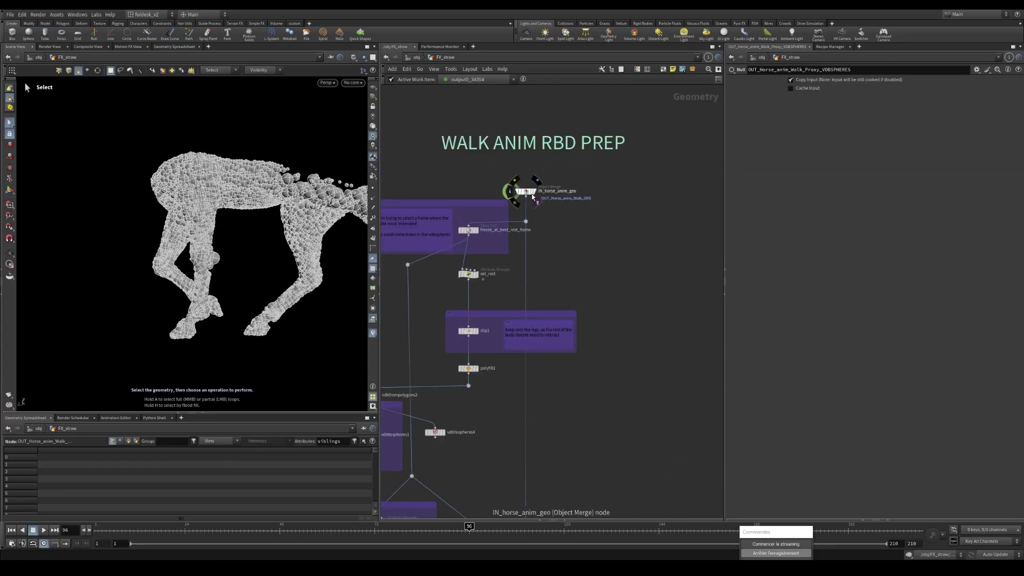
pyautogui.click(533, 193)
pyautogui.keyDown('alt'); pyautogui.moveTo(218, 266); pyautogui.dragTo(245, 242, button='right'); pyautogui.keyUp('alt')
pyautogui.keyDown('alt'); pyautogui.moveTo(245, 242); pyautogui.dragTo(359, 243); pyautogui.keyUp('alt')
pyautogui.press('s')
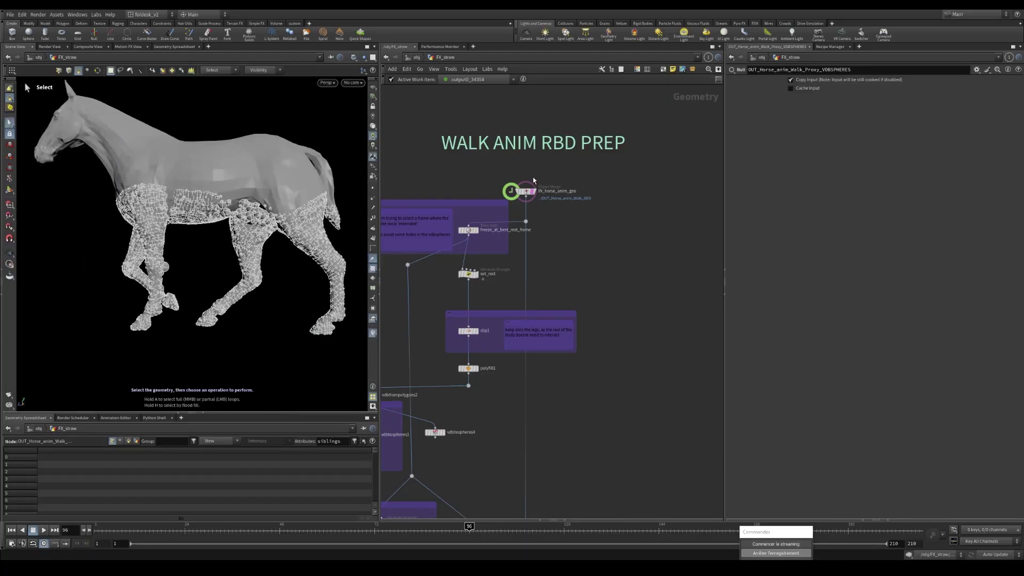
# Remove the IN_horse_anim_geo overlay so that only the walk collider spheres are shown.
pyautogui.scroll(2, 534, 180)
pyautogui.click(541, 210)
pyautogui.scroll(-4, 206, 261)
pyautogui.keyDown('alt'); pyautogui.moveTo(158, 238); pyautogui.dragTo(315, 243); pyautogui.keyUp('alt')
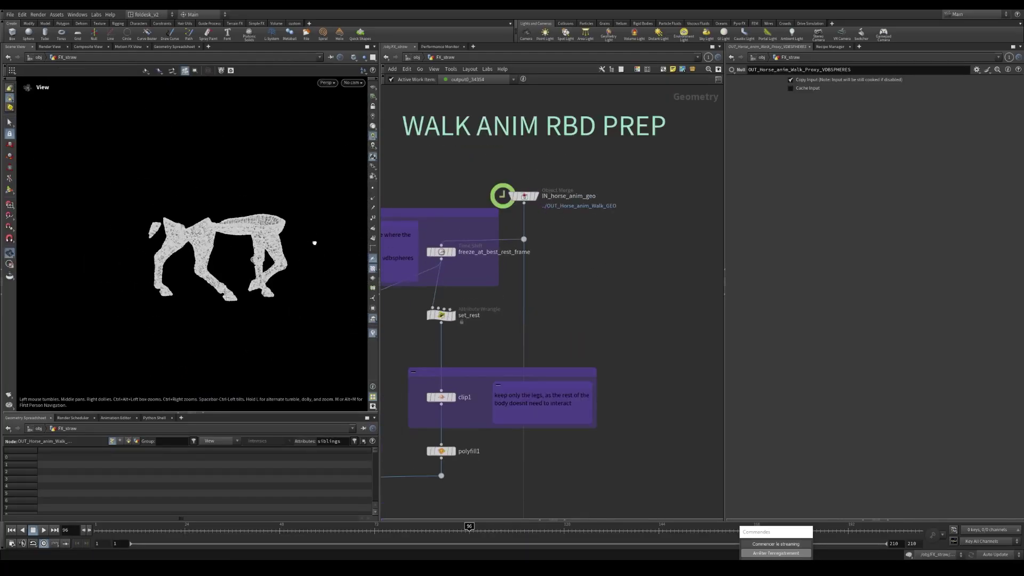
# Display OUT_Horse_anim_Trot_Proxy_VDBSPHERES in the trot branch and view the trot collider spheres.
pyautogui.scroll(-8, 623, 309)
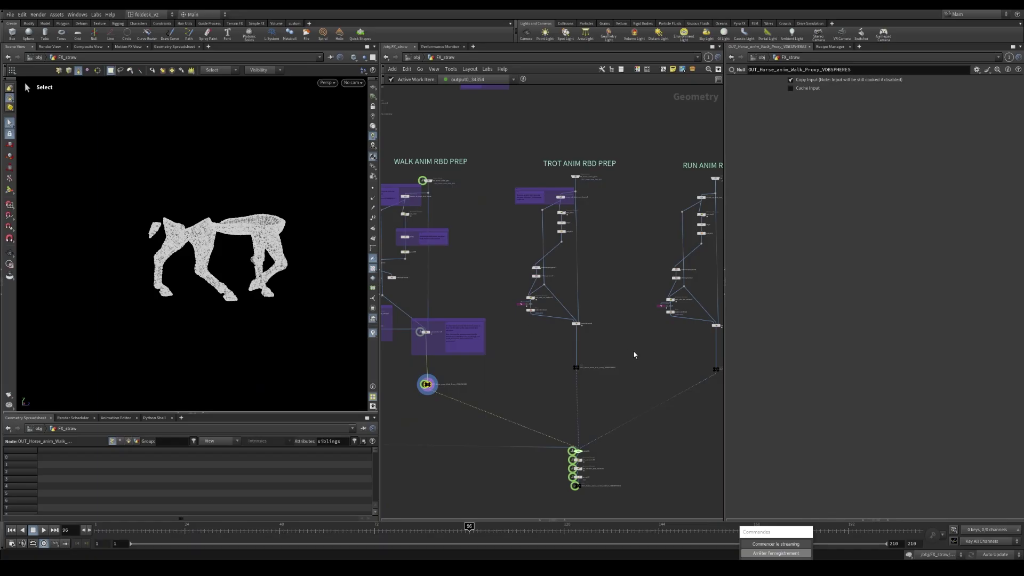
pyautogui.moveTo(634, 352); pyautogui.dragTo(515, 302, button='middle')
pyautogui.scroll(2, 502, 345)
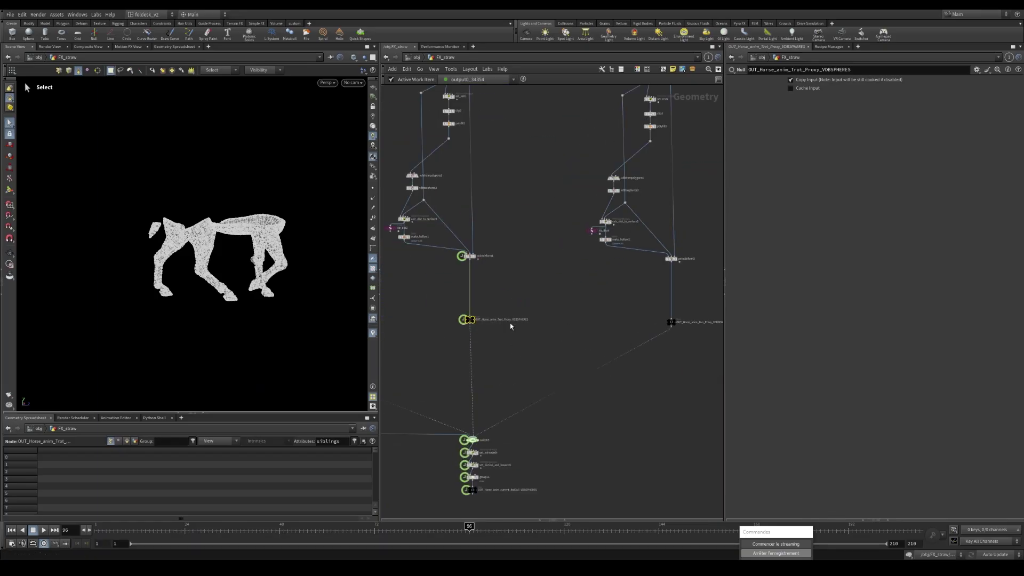
pyautogui.press('r')
pyautogui.keyDown('alt'); pyautogui.moveTo(347, 253); pyautogui.dragTo(258, 283, button='middle'); pyautogui.keyUp('alt')
pyautogui.moveTo(258, 283); pyautogui.dragTo(231, 272)
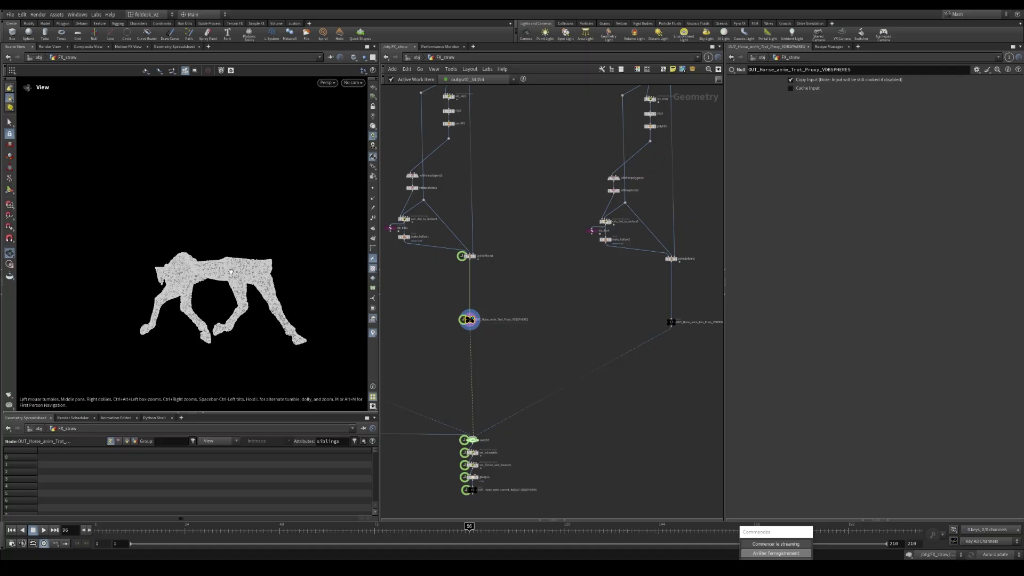
pyautogui.scroll(3, 180, 289)
pyautogui.scroll(-3, 458, 313)
# Return to the walk branch and display OUT_Horse_anim_Walk_Proxy_VDBSPHERES again.
pyautogui.moveTo(458, 312); pyautogui.dragTo(542, 303, button='middle')
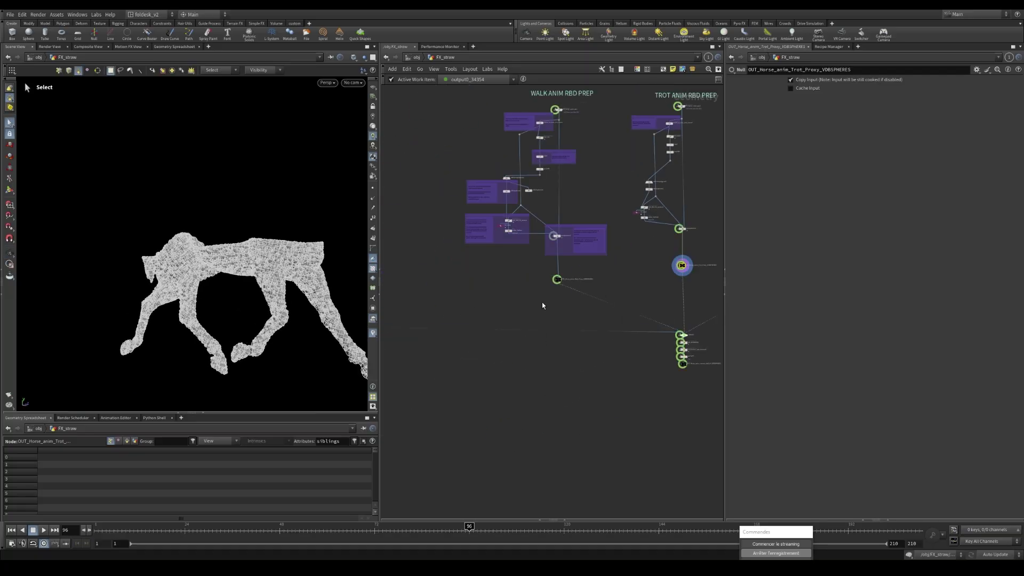
pyautogui.scroll(3, 572, 283)
pyautogui.moveTo(571, 268); pyautogui.dragTo(523, 290)
pyautogui.press('r')
pyautogui.keyDown('alt'); pyautogui.moveTo(162, 306); pyautogui.dragTo(184, 271, button='middle'); pyautogui.keyUp('alt')
pyautogui.scroll(3, 198, 231)
pyautogui.scroll(2, 210, 262)
pyautogui.scroll(2, 540, 201)
# Bypass make_hollow and view the walk collider with its inner spheres kept.
pyautogui.click(407, 187)
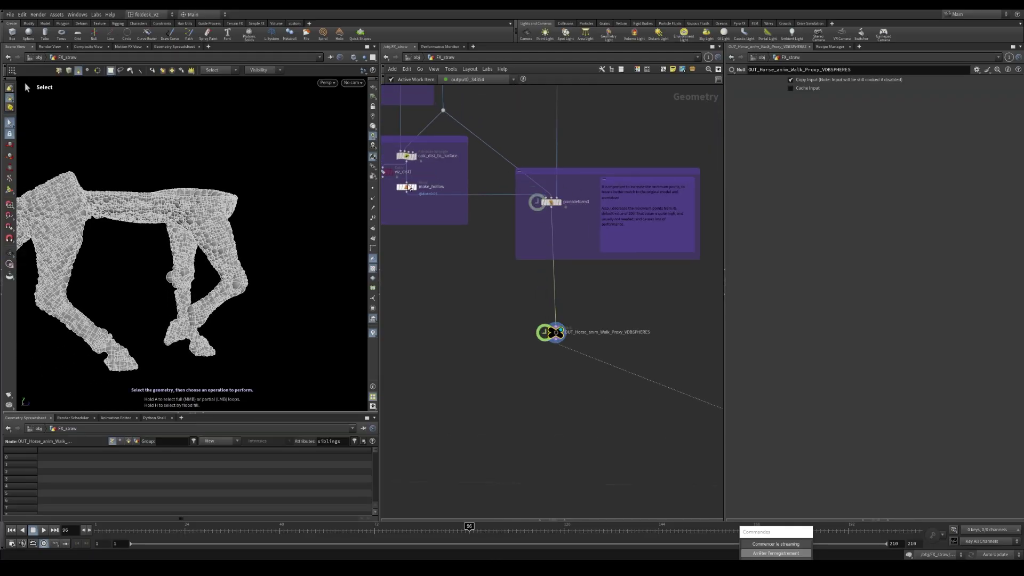
pyautogui.scroll(2, 452, 229)
pyautogui.press('Escape')
pyautogui.moveTo(268, 281); pyautogui.dragTo(125, 236)
pyautogui.scroll(4, 188, 219)
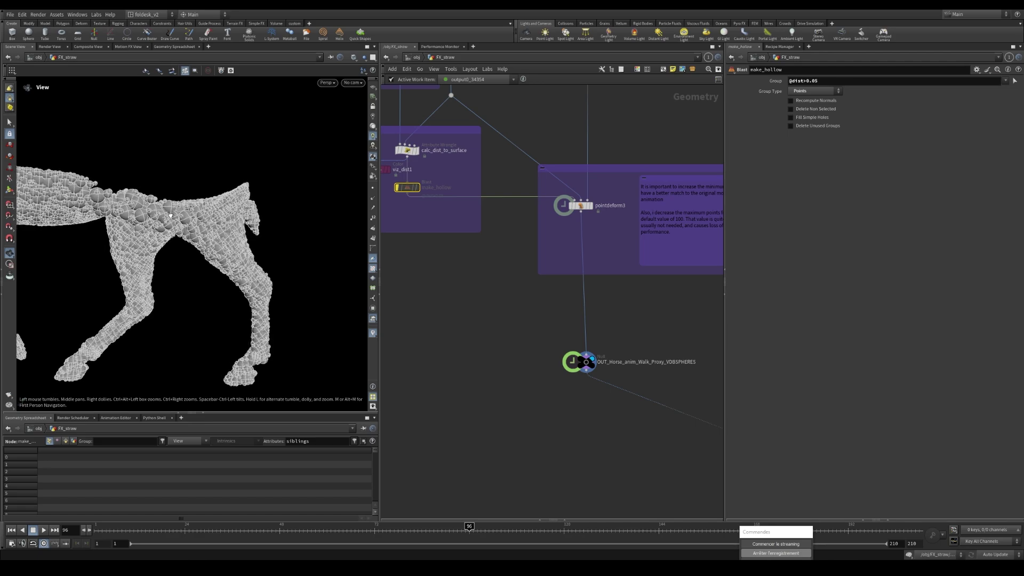
# Move the animation to frame 91 and examine how the unhollowed spheres deform around the top of the legs.
pyautogui.press('s')
pyautogui.moveTo(445, 526)
pyautogui.mouseDown()
pyautogui.moveTo(420, 527)
pyautogui.moveTo(449, 527)
pyautogui.mouseUp()
pyautogui.press('Escape')
pyautogui.scroll(5, 90, 212)
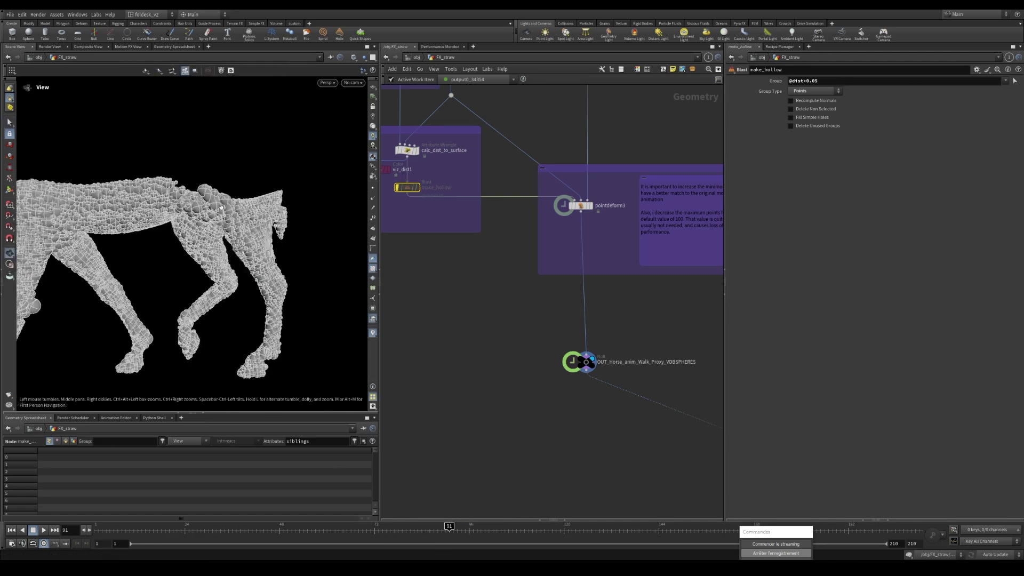
pyautogui.scroll(-5, 90, 212)
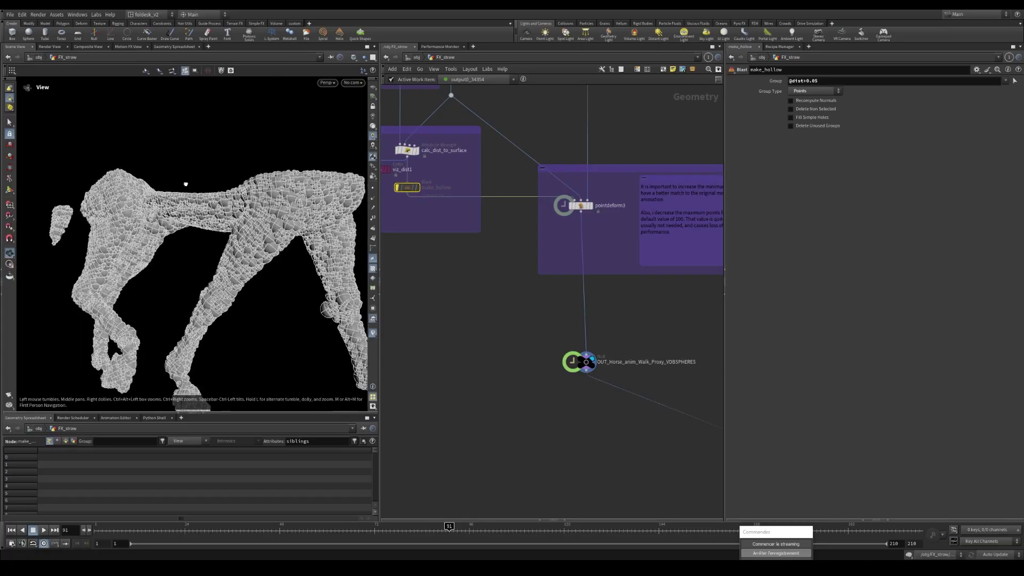
# Move the animation to frame 107 and examine the unhollowed spheres on the hind legs.
pyautogui.press('s')
pyautogui.moveTo(449, 527); pyautogui.dragTo(479, 528)
pyautogui.scroll(5, 303, 197)
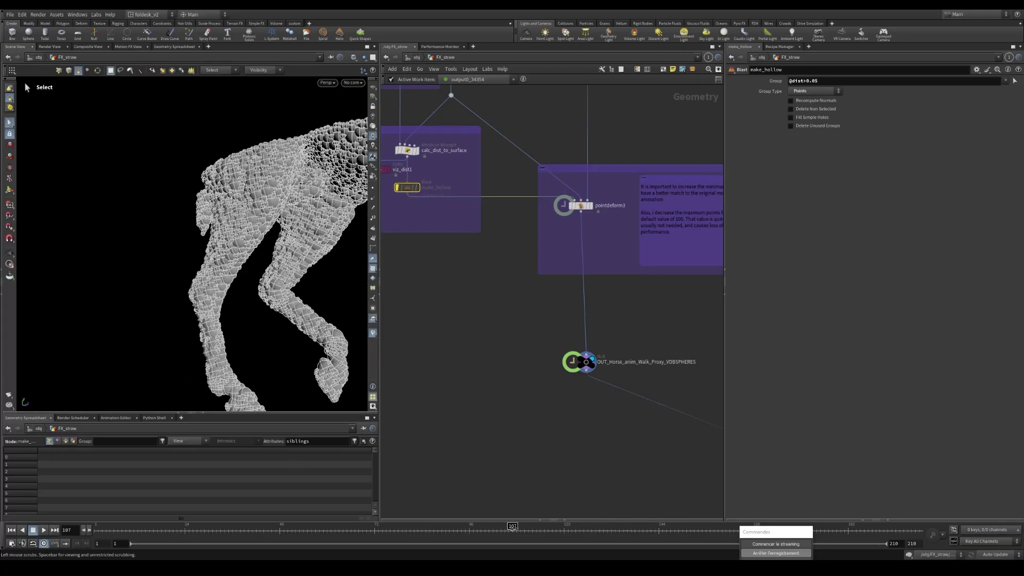
pyautogui.press('Escape')
pyautogui.scroll(-5, 303, 197)
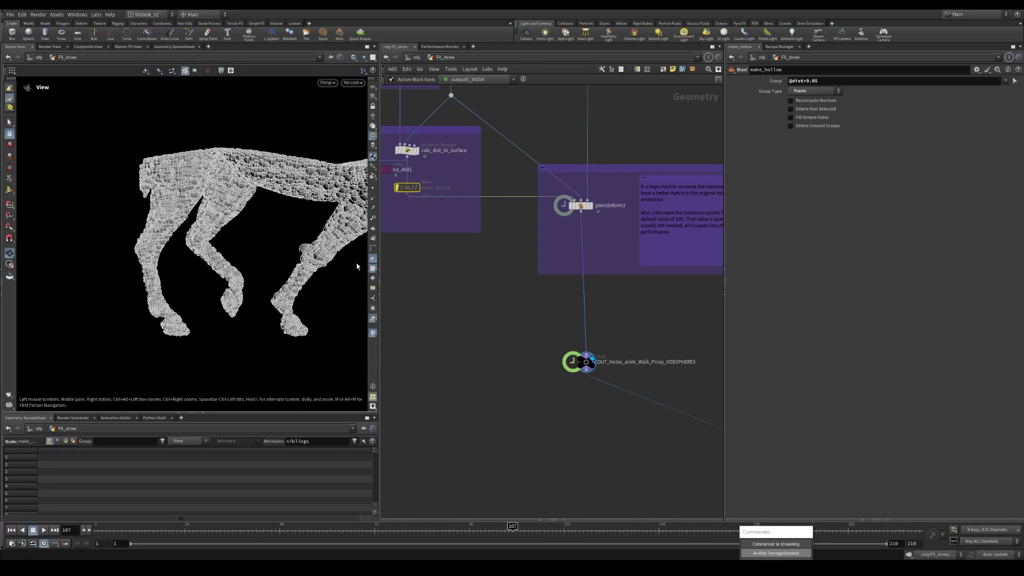
# Move the animation to frame 119 and inspect the unhollowed collider from behind.
pyautogui.press('s')
pyautogui.moveTo(512, 526); pyautogui.dragTo(560, 527)
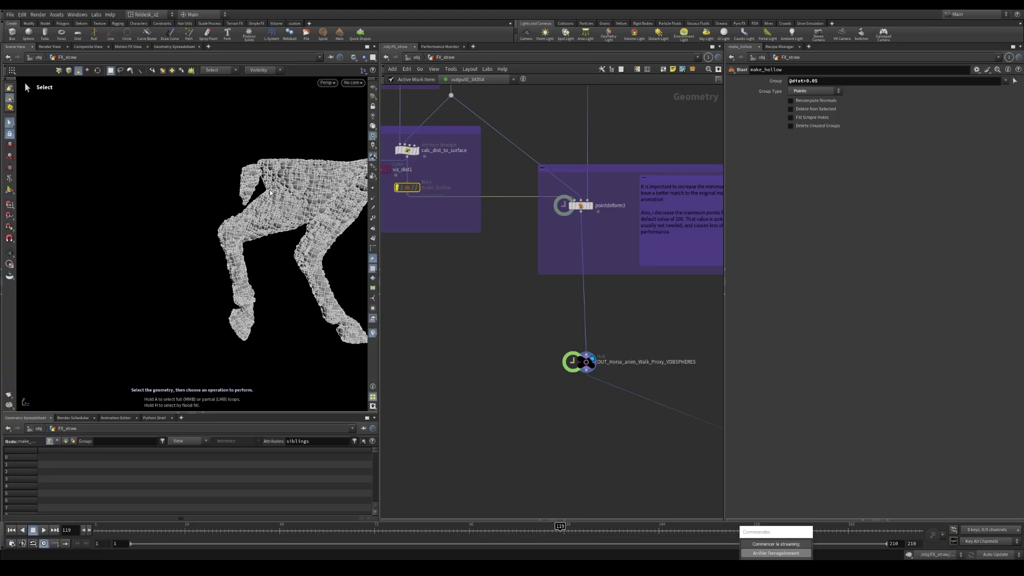
pyautogui.scroll(5, 254, 205)
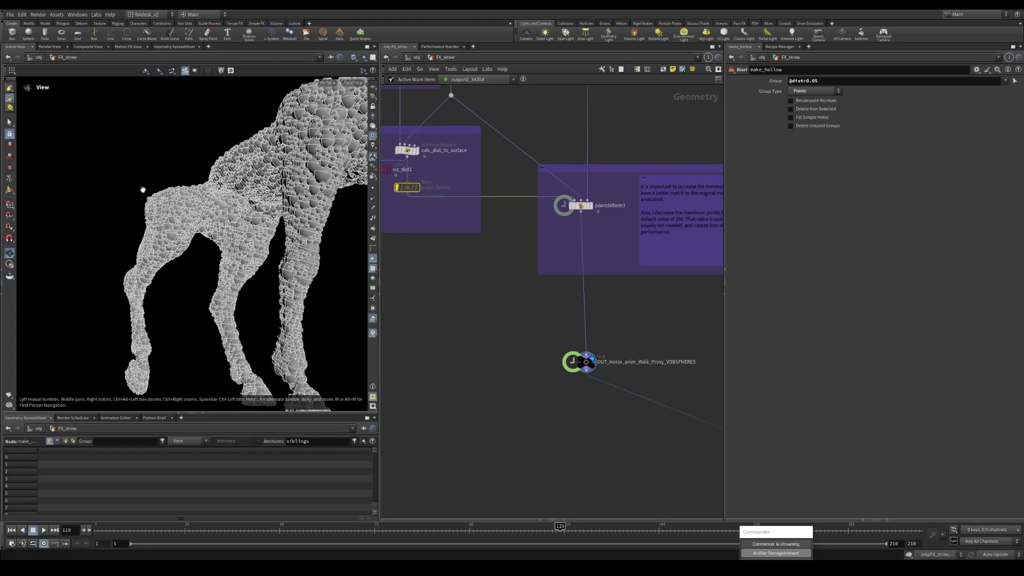
# Move the animation to frame 154 and examine the spheres protruding along the top of the unhollowed collider.
pyautogui.click(700, 533)
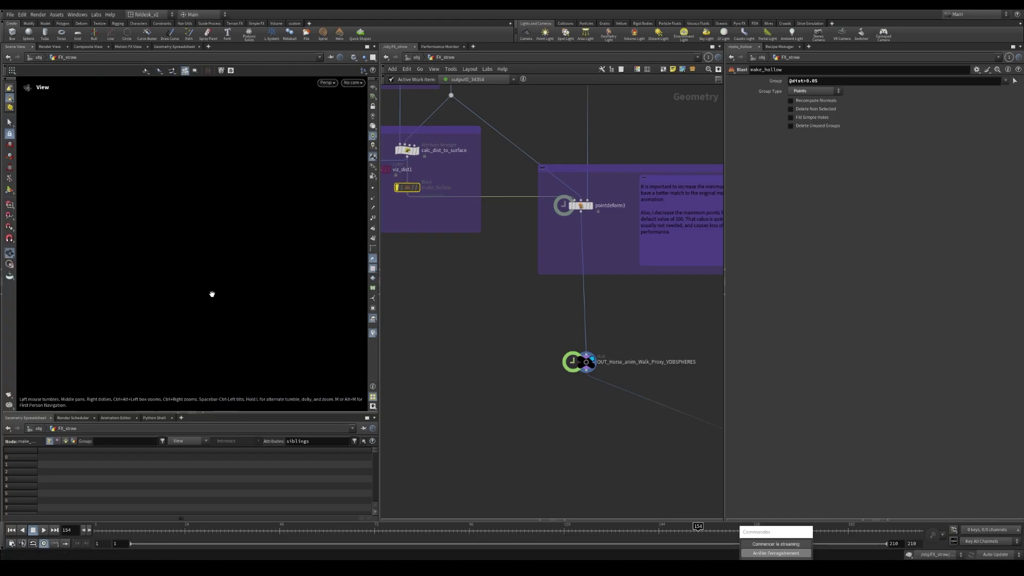
pyautogui.hotkey('space', 'g')
pyautogui.keyDown('alt'); pyautogui.moveTo(140, 251); pyautogui.dragTo(148, 191); pyautogui.keyUp('alt')
pyautogui.keyDown('alt'); pyautogui.moveTo(158, 196); pyautogui.dragTo(208, 142, button='right'); pyautogui.keyUp('alt')
pyautogui.keyDown('alt'); pyautogui.moveTo(208, 142); pyautogui.dragTo(178, 199); pyautogui.keyUp('alt')
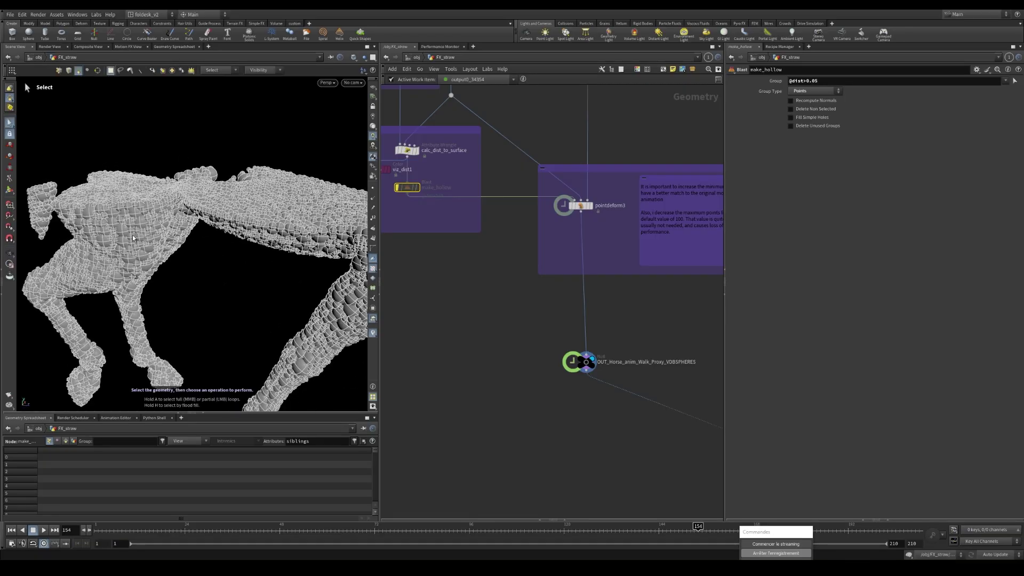
pyautogui.keyDown('alt'); pyautogui.moveTo(264, 220); pyautogui.dragTo(229, 243, button='right'); pyautogui.keyUp('alt')
pyautogui.keyDown('alt'); pyautogui.moveTo(229, 243); pyautogui.dragTo(222, 219); pyautogui.keyUp('alt')
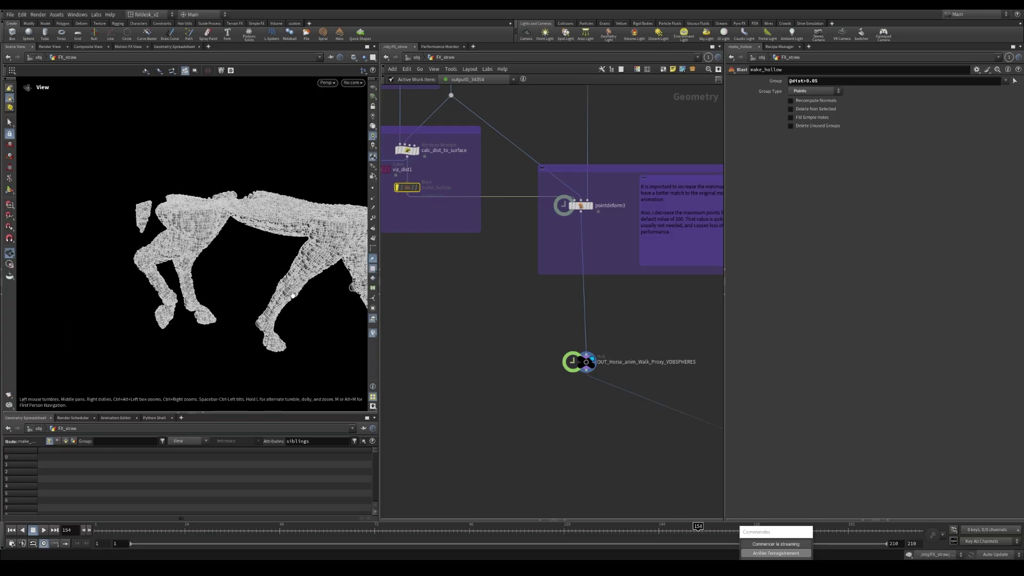
# Display the freeze_at_best_rest_frame output at the start of the walk anim RBD prep.
pyautogui.keyDown('alt'); pyautogui.moveTo(221, 218); pyautogui.dragTo(176, 231, button='middle'); pyautogui.keyUp('alt')
pyautogui.scroll(2, 417, 203)
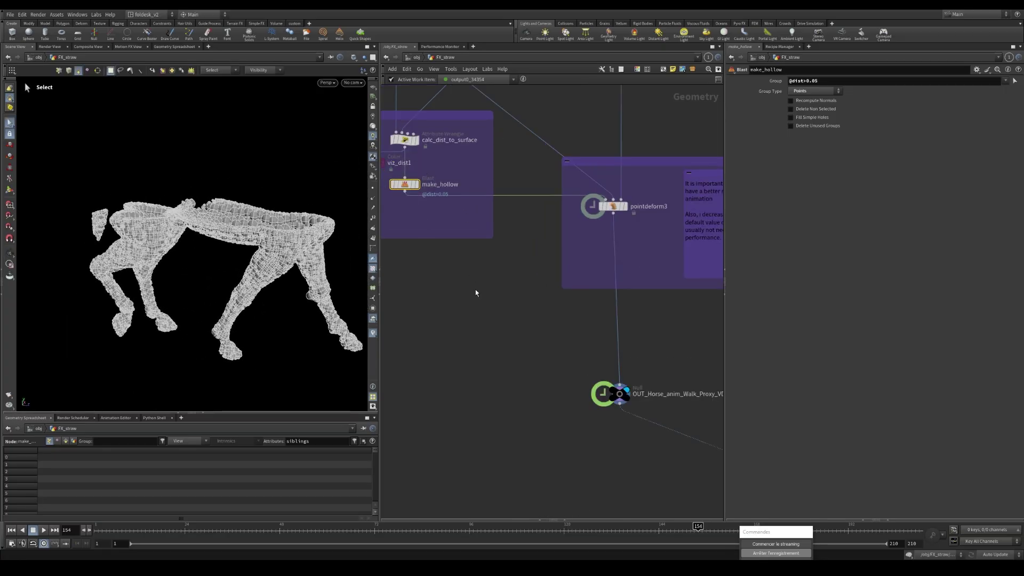
pyautogui.scroll(-4, 487, 283)
pyautogui.scroll(-2, 563, 180)
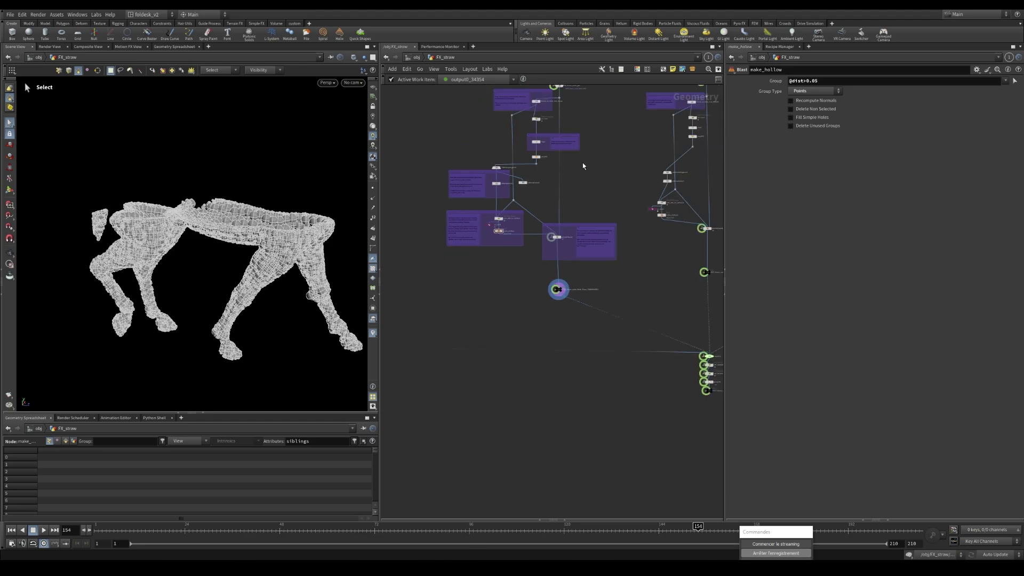
pyautogui.moveTo(583, 162); pyautogui.dragTo(582, 331, button='middle')
pyautogui.scroll(7, 536, 266)
pyautogui.click(539, 259)
pyautogui.press('r')
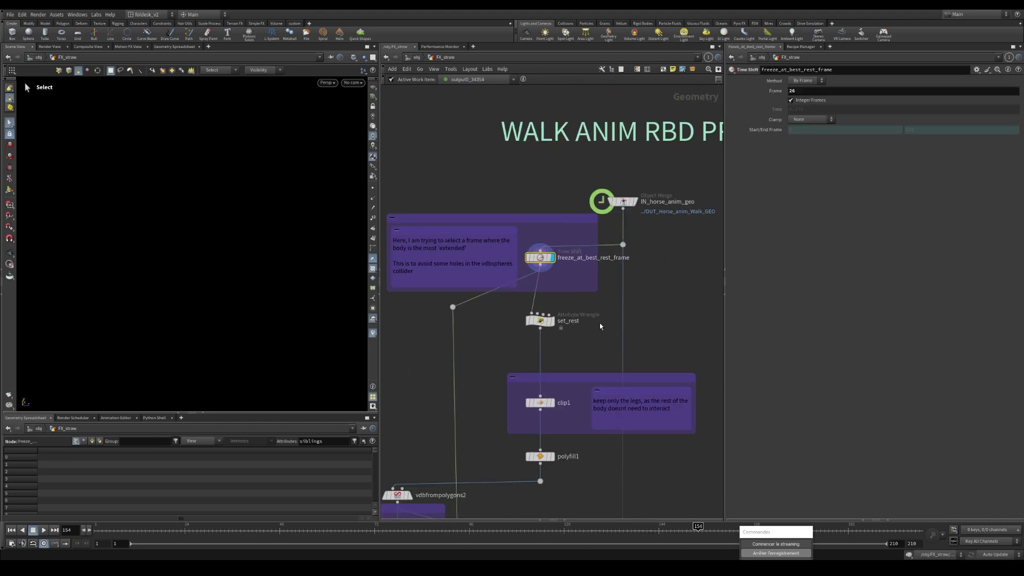
# Examine the horse's extended body pose at the frozen rest frame of the walk.
pyautogui.keyDown('alt'); pyautogui.moveTo(218, 233); pyautogui.dragTo(180, 248); pyautogui.keyUp('alt')
pyautogui.scroll(-4, 164, 228)
pyautogui.scroll(4, 180, 248)
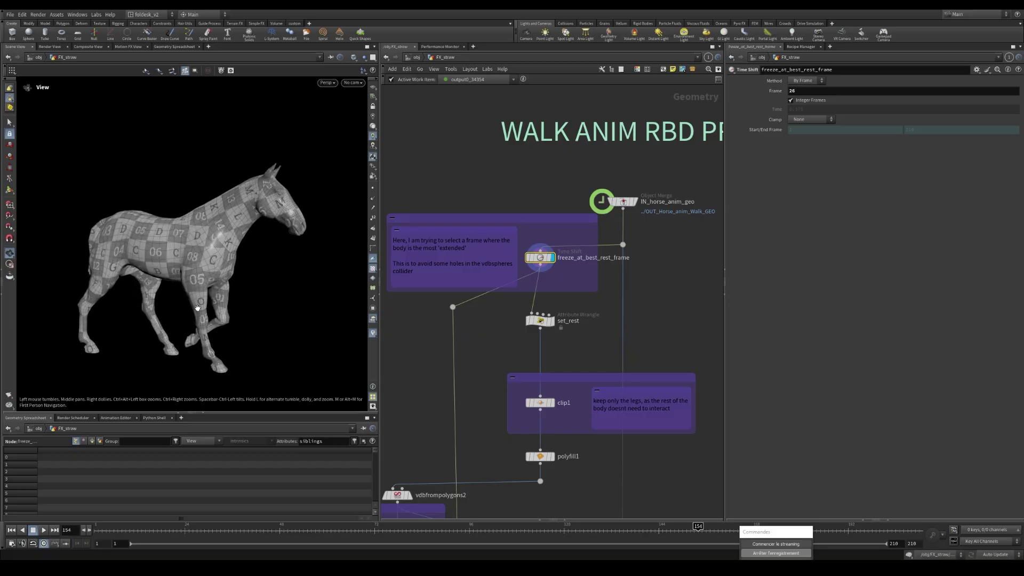
pyautogui.keyDown('alt'); pyautogui.moveTo(198, 309); pyautogui.dragTo(149, 241); pyautogui.keyUp('alt')
pyautogui.scroll(-2, 216, 266)
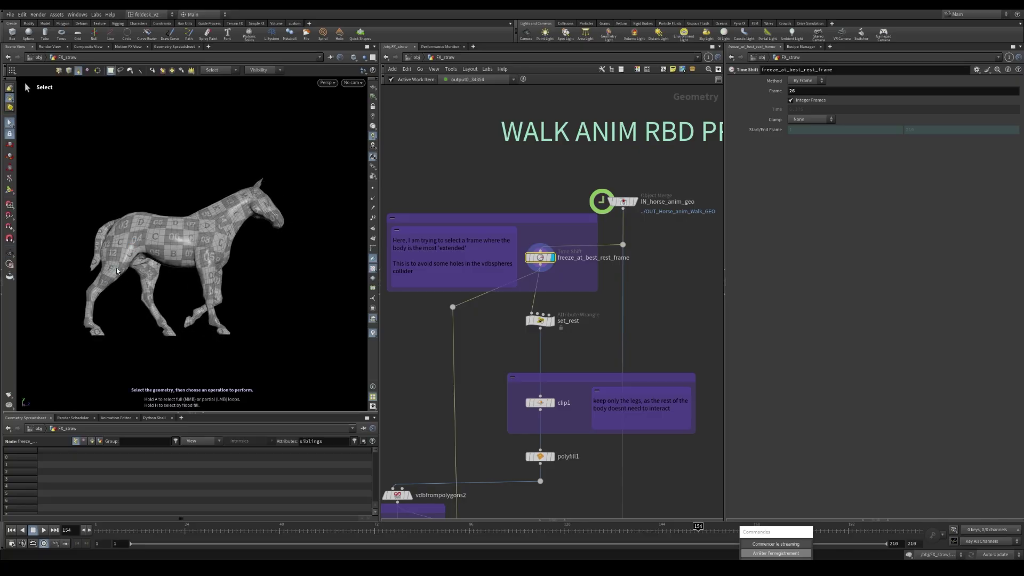
# Display the frozen rest frame node of the trot anim RBD prep and examine the horse's pose.
pyautogui.scroll(-2, 486, 301)
pyautogui.scroll(-4, 490, 303)
pyautogui.moveTo(592, 308); pyautogui.dragTo(475, 311, button='middle')
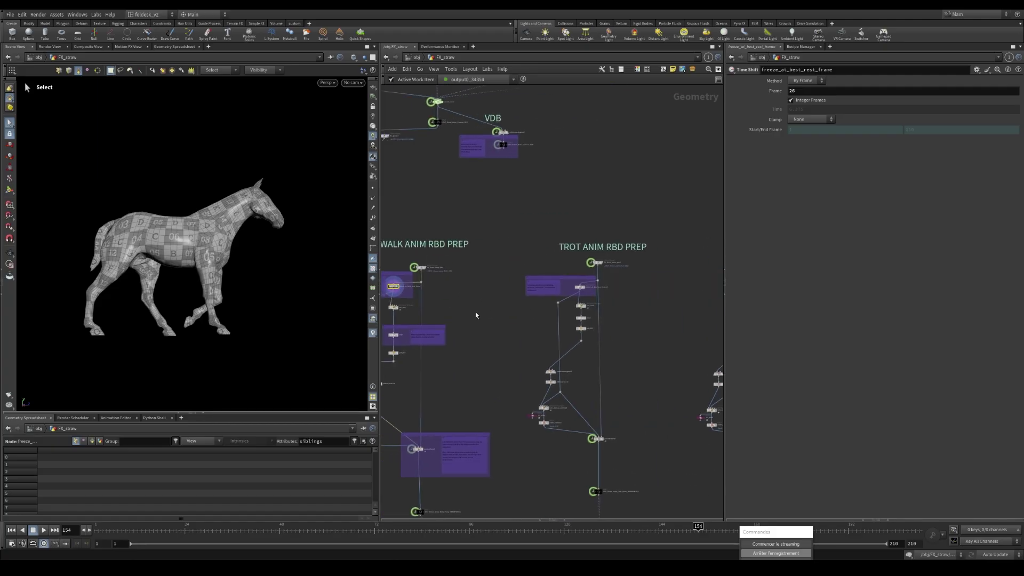
pyautogui.scroll(3, 569, 281)
pyautogui.scroll(2, 590, 295)
pyautogui.click(589, 297)
pyautogui.keyDown('alt'); pyautogui.moveTo(146, 255); pyautogui.dragTo(211, 261); pyautogui.keyUp('alt')
# Display the frozen rest frame node of the run anim RBD prep and examine the horse's pose.
pyautogui.scroll(-5, 576, 282)
pyautogui.moveTo(589, 289); pyautogui.dragTo(457, 283, button='middle')
pyautogui.scroll(5, 590, 273)
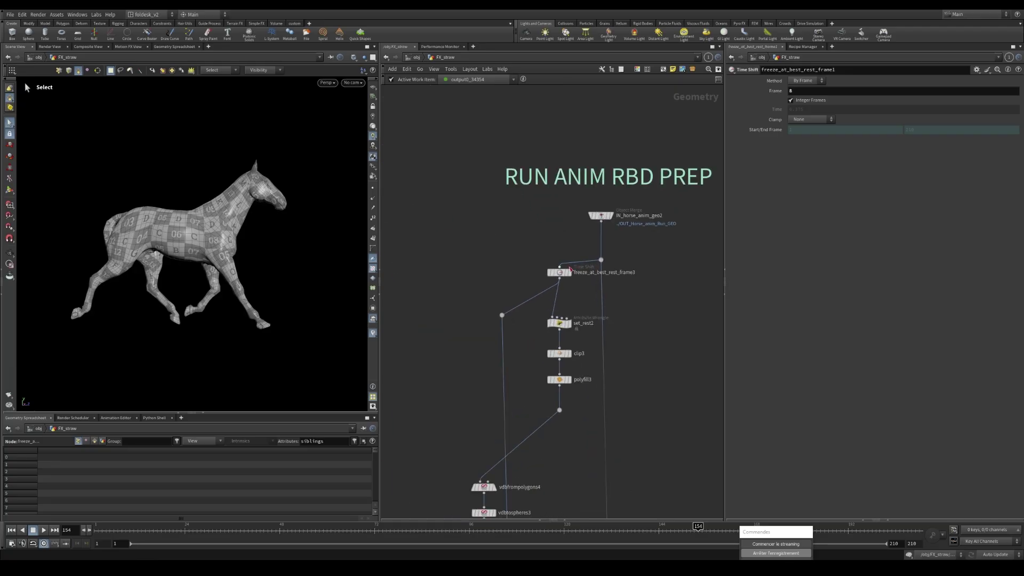
pyautogui.press('r')
pyautogui.keyDown('alt'); pyautogui.moveTo(143, 241); pyautogui.dragTo(194, 230, button='middle'); pyautogui.keyUp('alt')
pyautogui.keyDown('alt'); pyautogui.moveTo(194, 230); pyautogui.dragTo(153, 243, button='right'); pyautogui.keyUp('alt')
pyautogui.keyDown('alt'); pyautogui.moveTo(153, 243); pyautogui.dragTo(150, 244); pyautogui.keyUp('alt')
# Return to the walk anim RBD prep and display freeze_at_best_rest_frame again.
pyautogui.scroll(-8, 515, 263)
pyautogui.moveTo(435, 323); pyautogui.dragTo(637, 288, button='middle')
pyautogui.moveTo(423, 240); pyautogui.dragTo(530, 247, button='middle')
pyautogui.scroll(5, 492, 239)
pyautogui.click(489, 234)
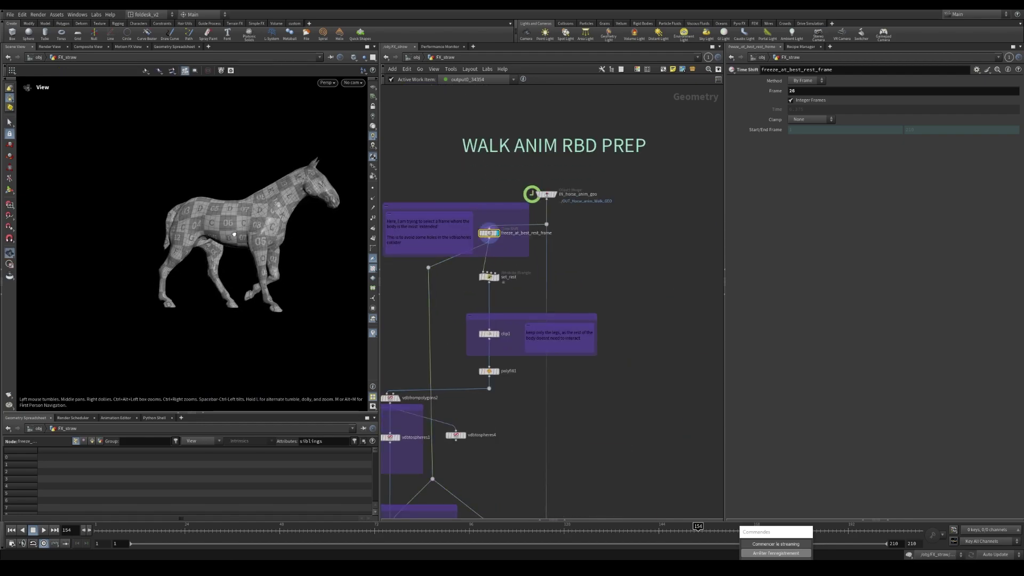
pyautogui.scroll(3, 547, 198)
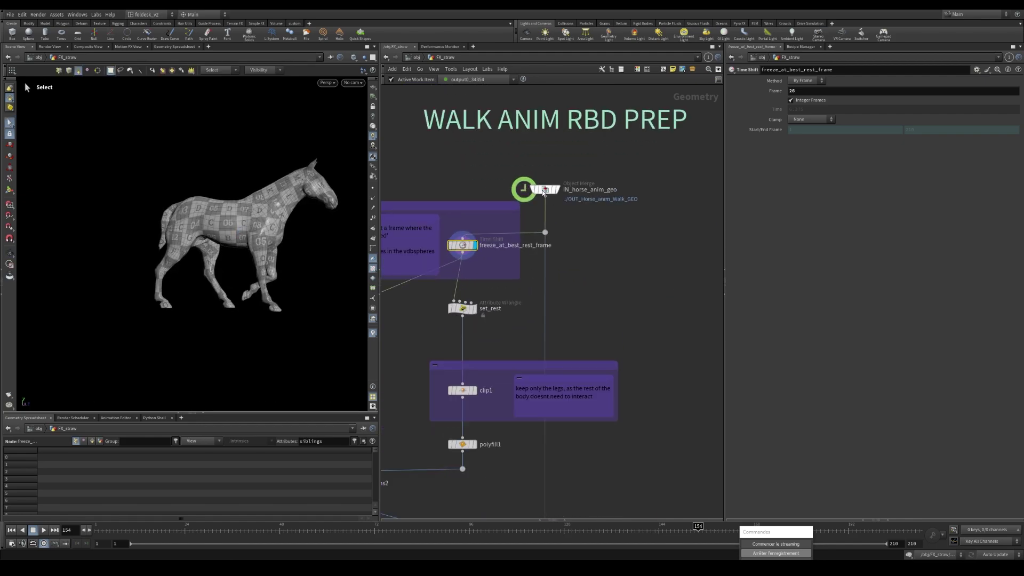
# Display IN_horse_anim_geo and scrub through the walk animation to frame 95.
pyautogui.click(545, 189)
pyautogui.hotkey('space', 'g')
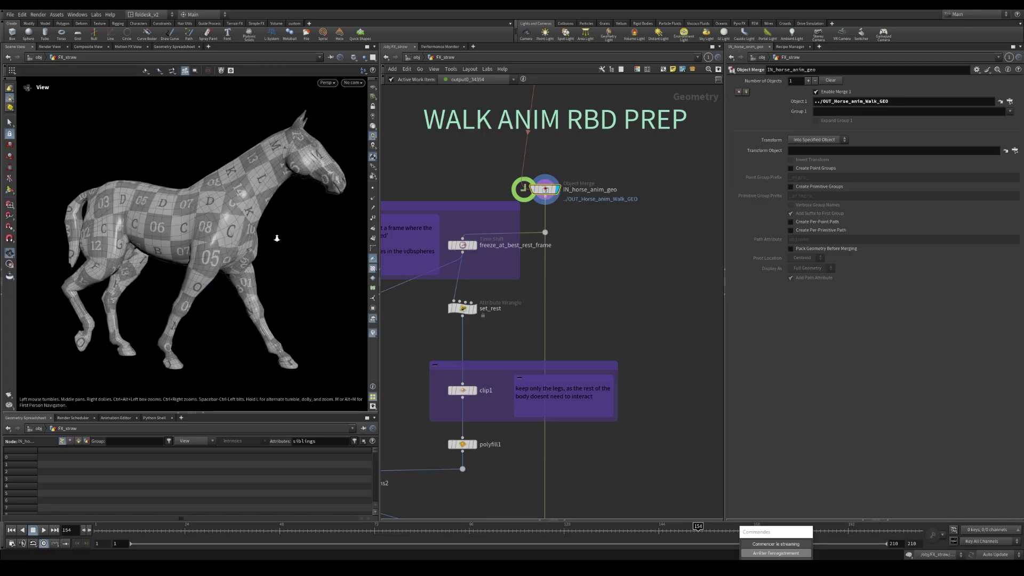
pyautogui.scroll(-8, 276, 239)
pyautogui.click(356, 530)
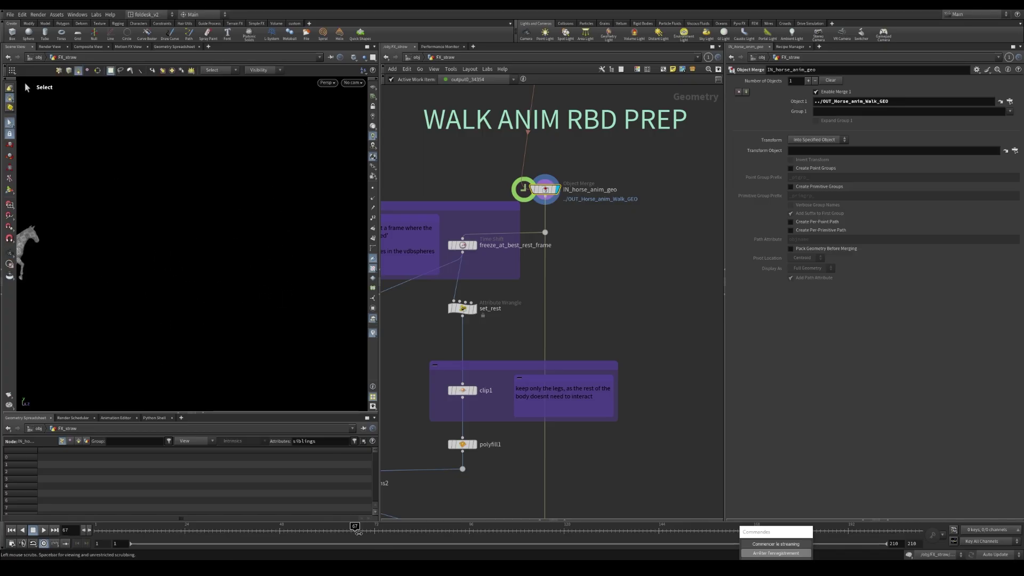
pyautogui.moveTo(109, 269); pyautogui.dragTo(168, 291, button='middle')
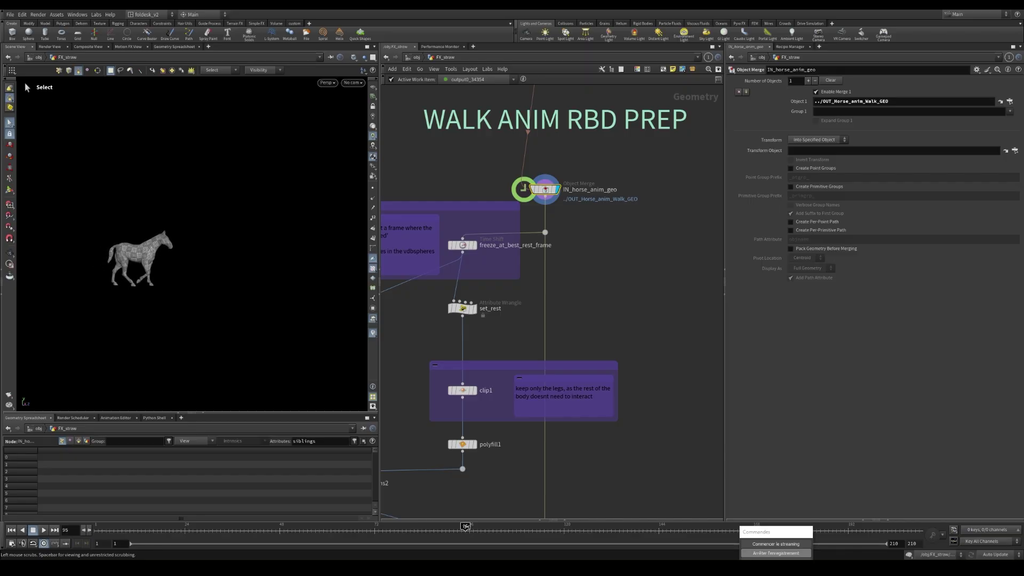
pyautogui.press('Escape')
# Examine the horse's hind legs and belly closely at frame 95 of the walk.
pyautogui.scroll(6, 121, 247)
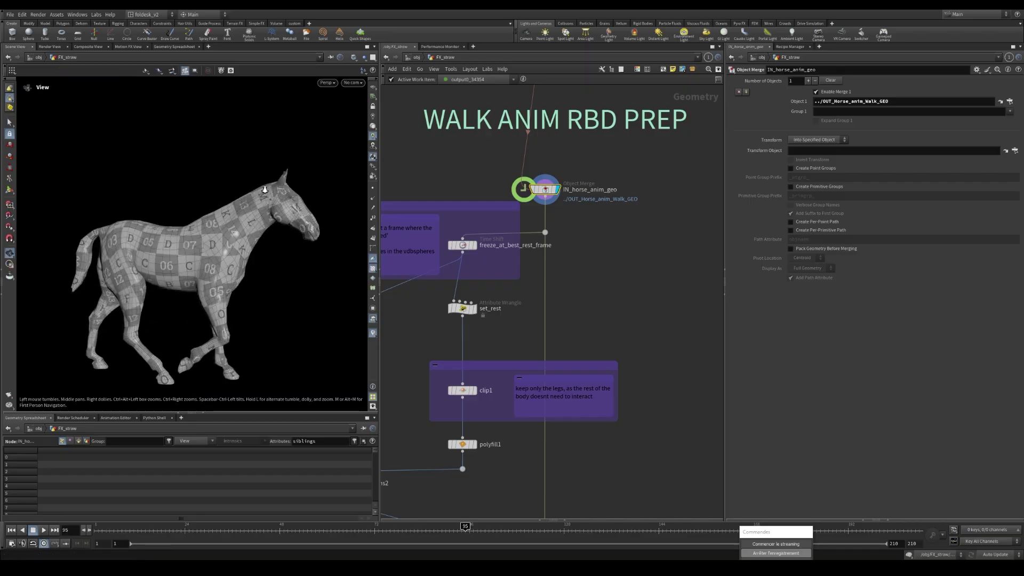
pyautogui.scroll(-3, 142, 253)
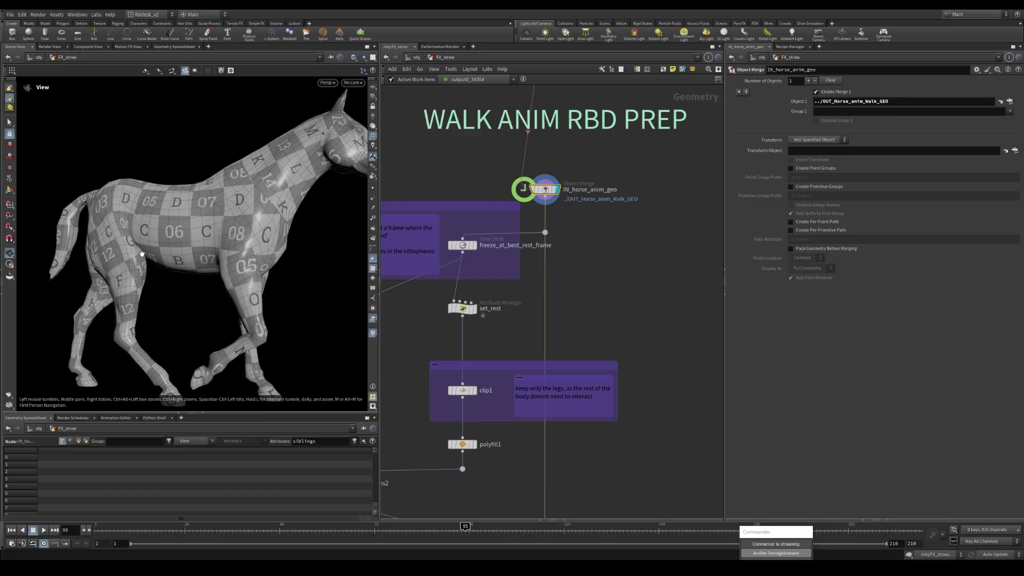
pyautogui.scroll(2, 133, 242)
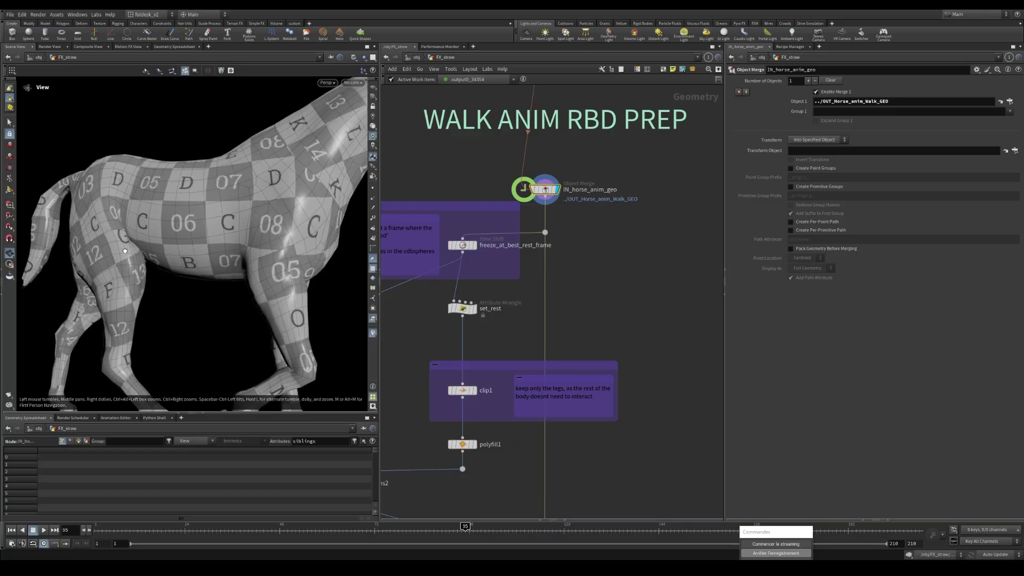
pyautogui.press('s')
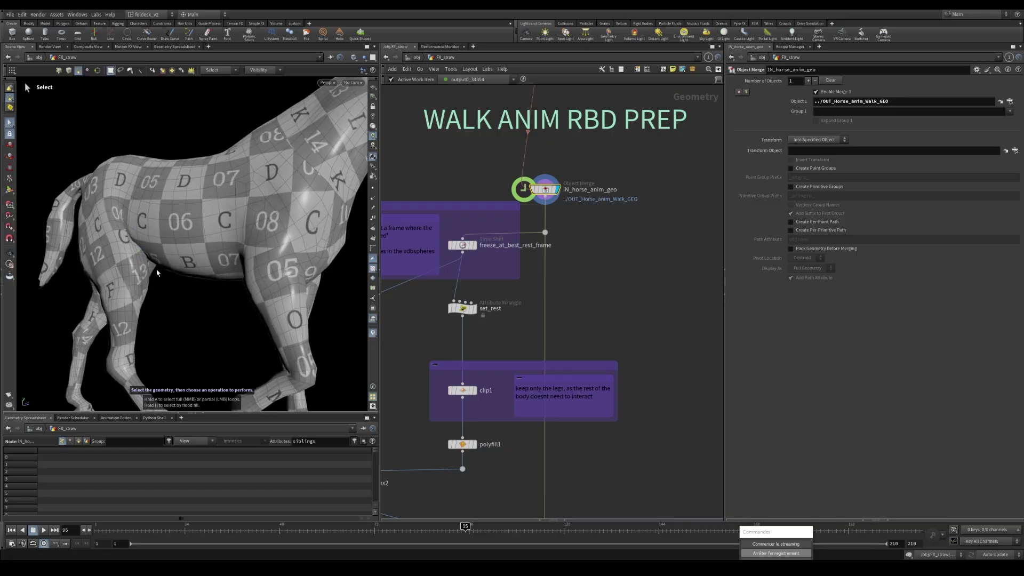
pyautogui.scroll(-4, 124, 248)
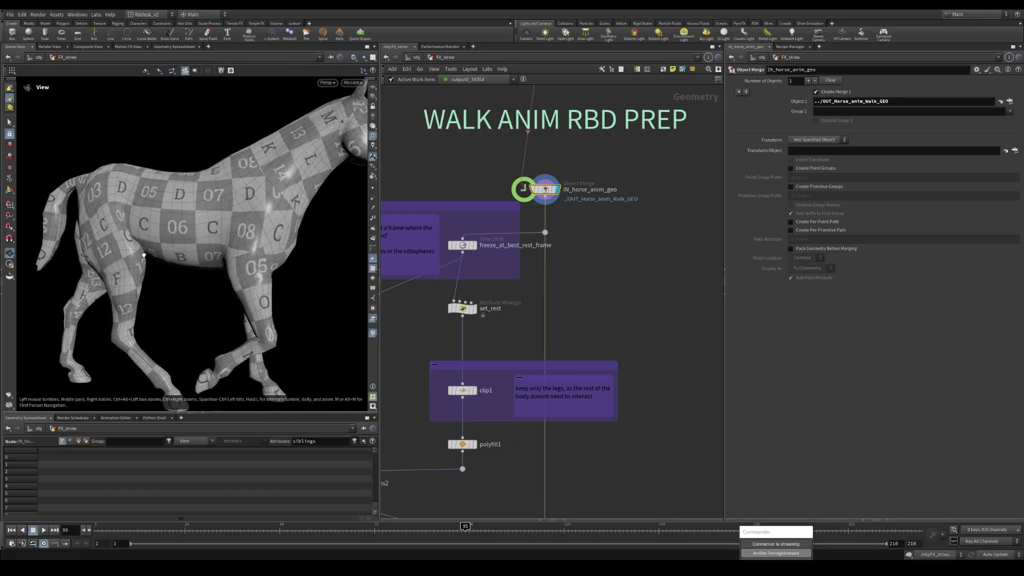
pyautogui.scroll(4, 125, 223)
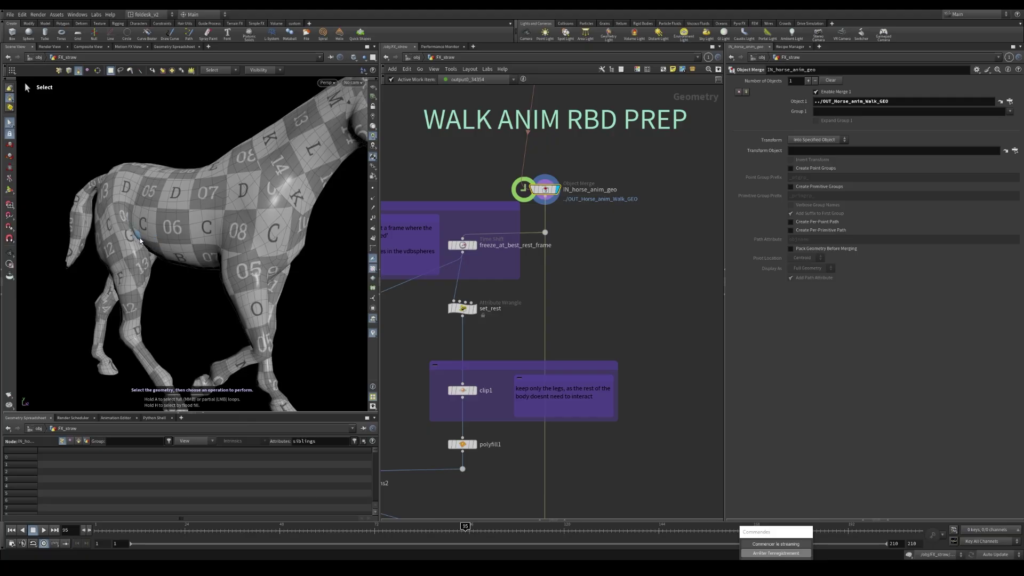
# Set the frame of freeze_at_best_rest_frame to 95.
pyautogui.scroll(2, 465, 245)
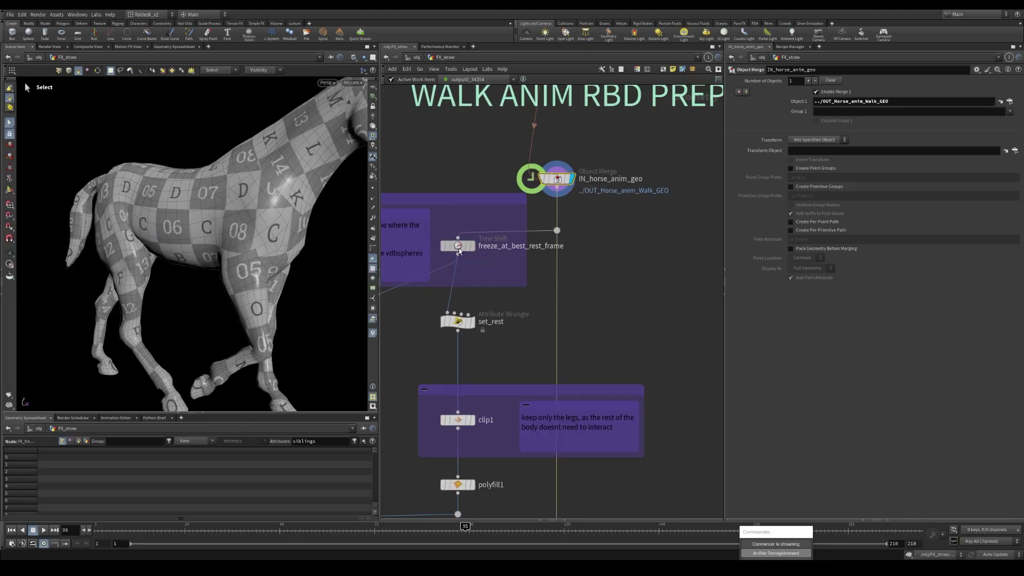
pyautogui.click(459, 249)
pyautogui.write('95')
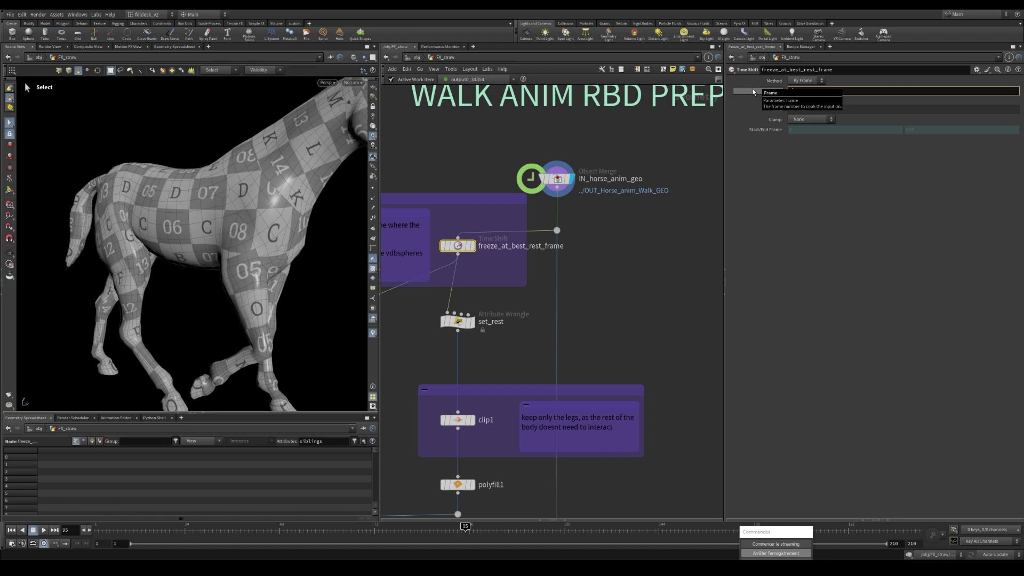
pyautogui.press('Return')
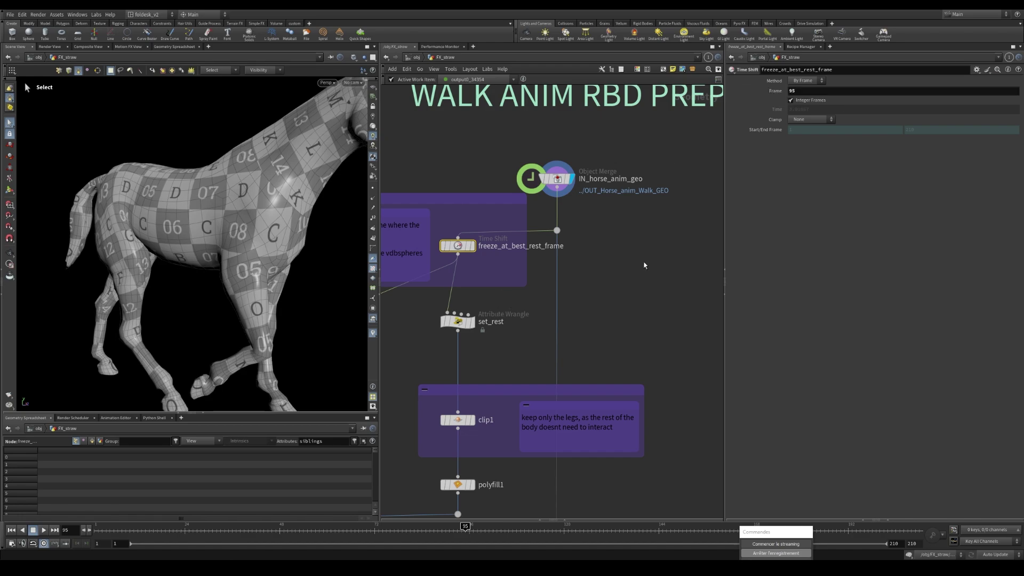
# Display pointdeform3 and move the animation to frame 85.
pyautogui.scroll(-4, 644, 265)
pyautogui.moveTo(628, 425); pyautogui.dragTo(601, 223, button='middle')
pyautogui.scroll(2, 564, 334)
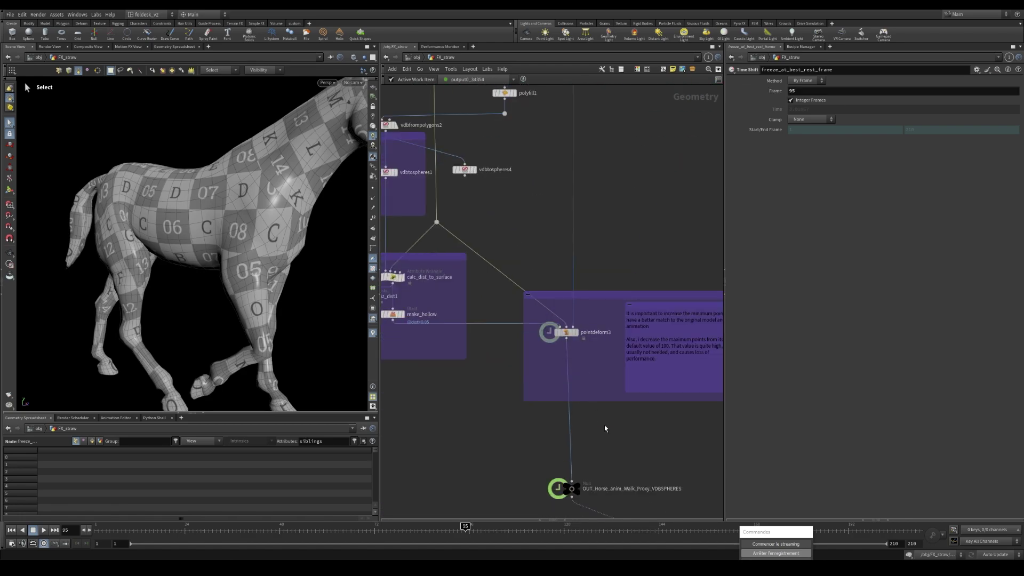
pyautogui.click(585, 332)
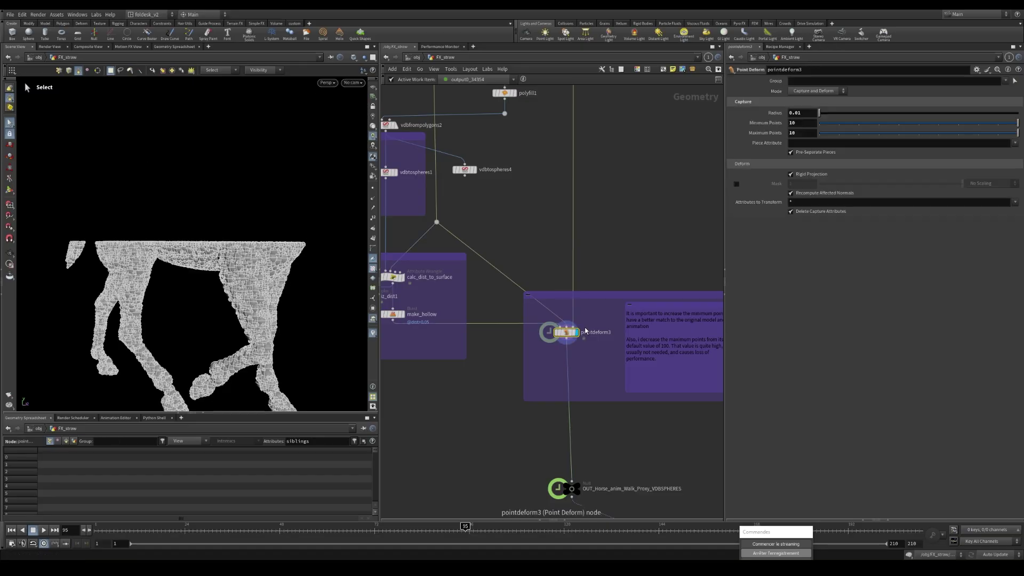
pyautogui.moveTo(463, 528); pyautogui.dragTo(425, 528)
# Examine the deformed spheres around the hindquarters for holes between them.
pyautogui.keyDown('alt'); pyautogui.moveTo(52, 260); pyautogui.dragTo(175, 229); pyautogui.keyUp('alt')
pyautogui.moveTo(230, 198); pyautogui.dragTo(187, 322)
pyautogui.press('s')
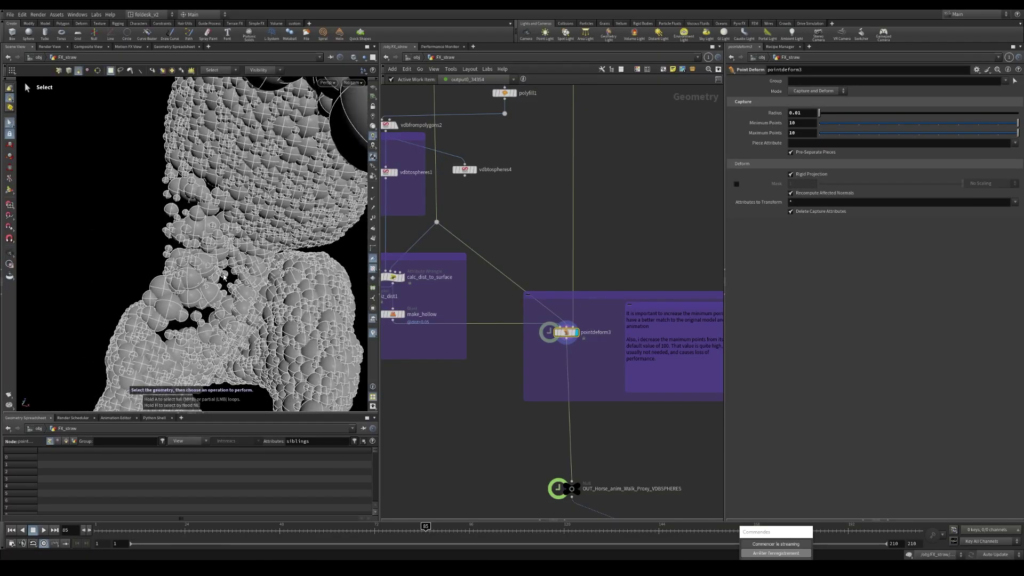
pyautogui.scroll(-6, 183, 344)
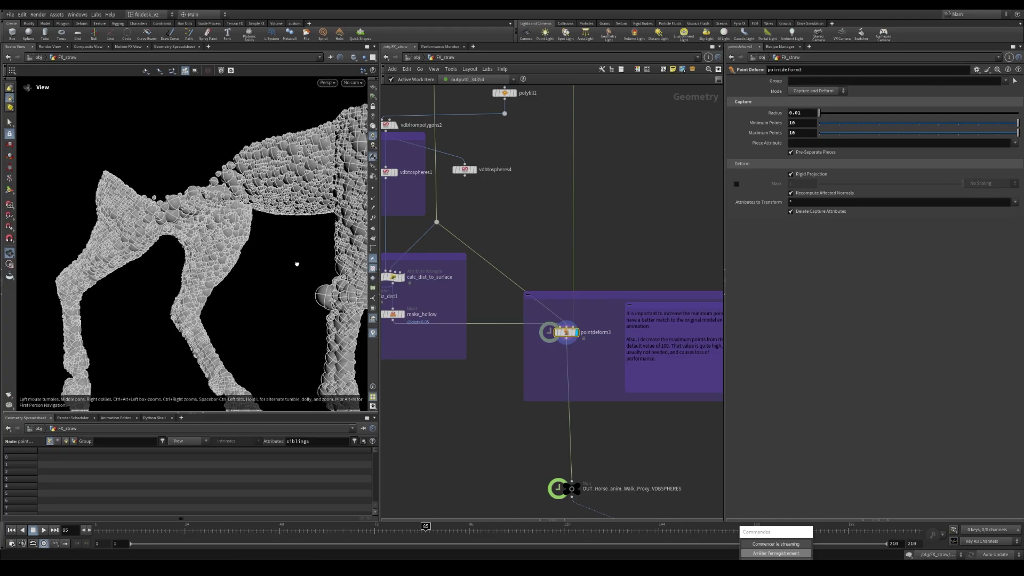
# Set the frame of freeze_at_best_rest_frame back to 26 and review the deformed collider.
pyautogui.scroll(-3, 551, 180)
pyautogui.scroll(4, 552, 180)
pyautogui.click(529, 140)
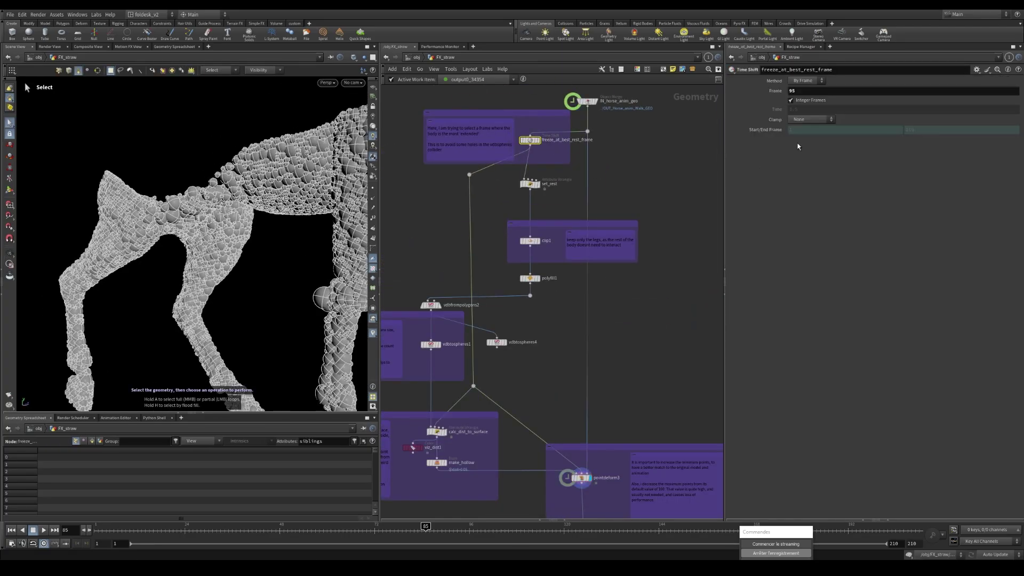
pyautogui.write('26')
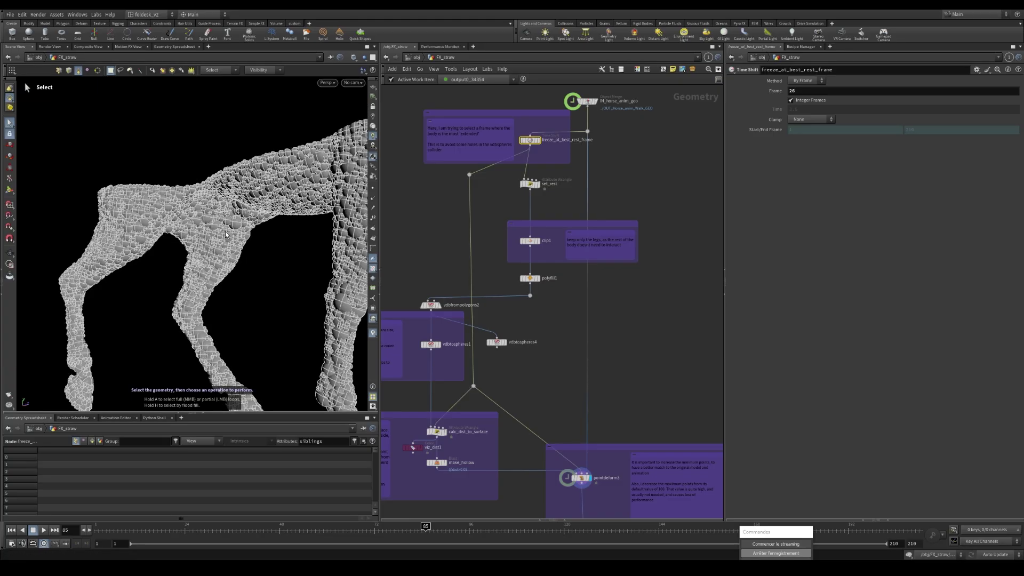
pyautogui.press('Escape')
pyautogui.moveTo(192, 205); pyautogui.dragTo(320, 218)
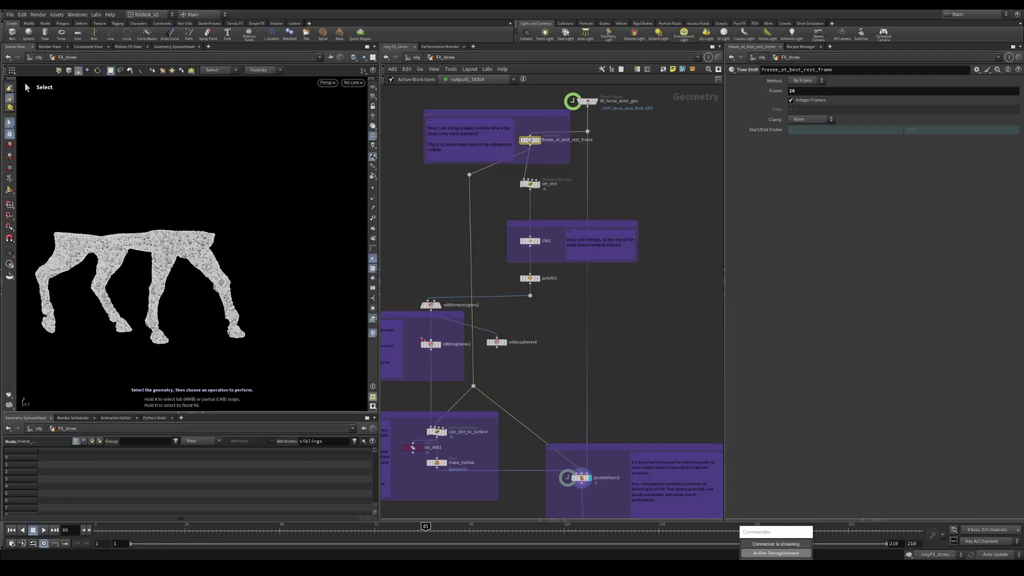
# Look through the network from the walk prep to the settle sim and interaction sim sections.
pyautogui.press('u')
pyautogui.scroll(-5, 527, 392)
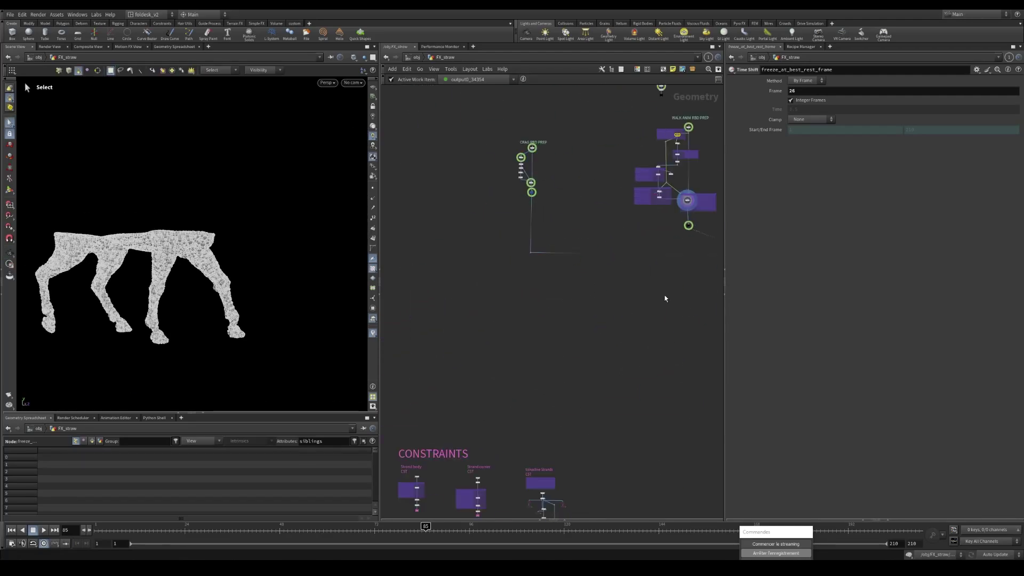
pyautogui.moveTo(425, 311); pyautogui.dragTo(622, 256, button='middle')
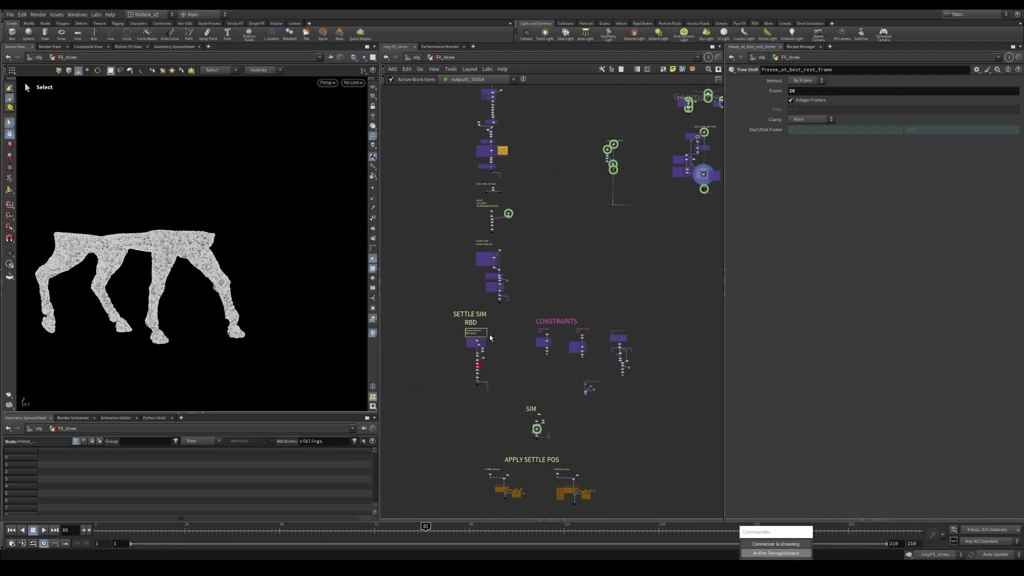
pyautogui.moveTo(591, 453); pyautogui.dragTo(585, 367, button='middle')
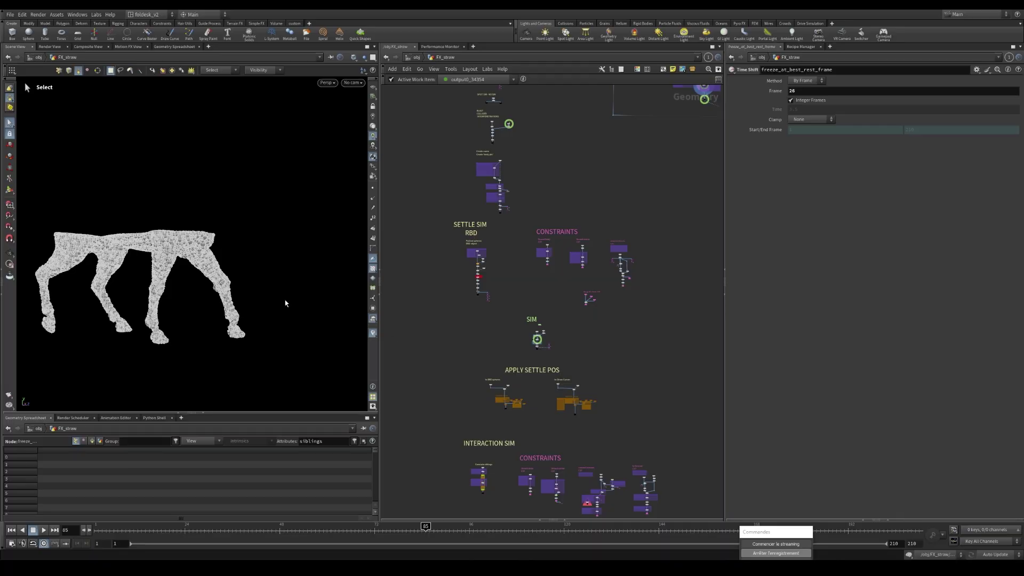
pyautogui.keyDown('alt'); pyautogui.moveTo(286, 303); pyautogui.dragTo(243, 289); pyautogui.keyUp('alt')
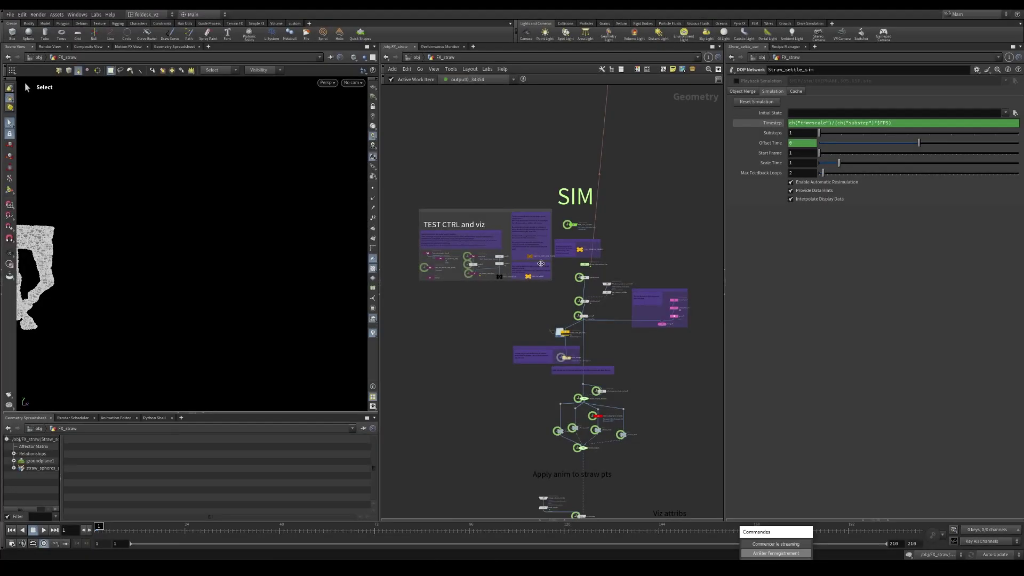
# Display SIM_char_collider in the interaction sim's SIM section and examine the collider geometry.
pyautogui.scroll(-3, 619, 209)
pyautogui.moveTo(619, 208); pyautogui.dragTo(585, 291, button='middle')
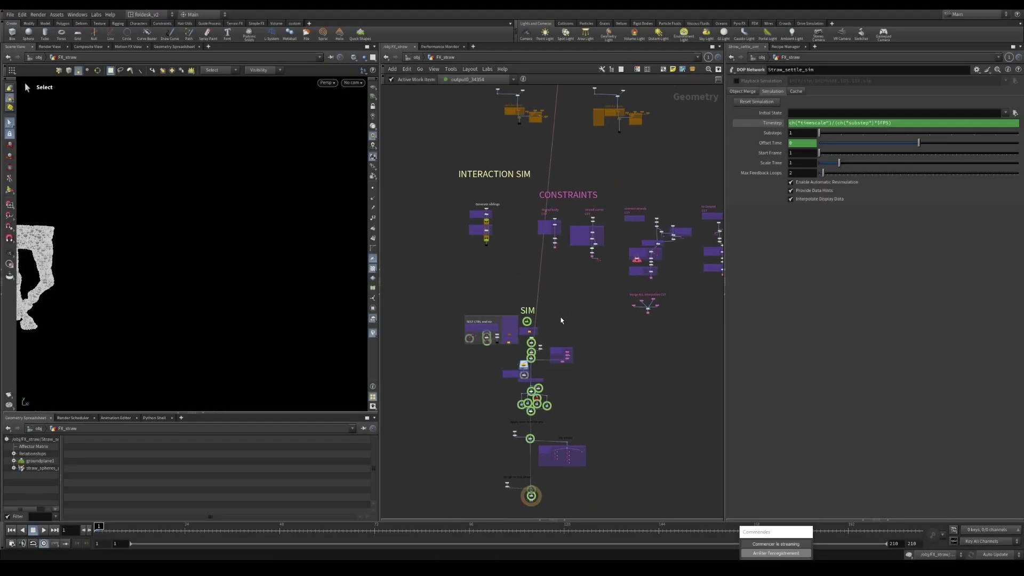
pyautogui.press('Escape')
pyautogui.moveTo(212, 290); pyautogui.dragTo(164, 286)
pyautogui.scroll(10, 522, 323)
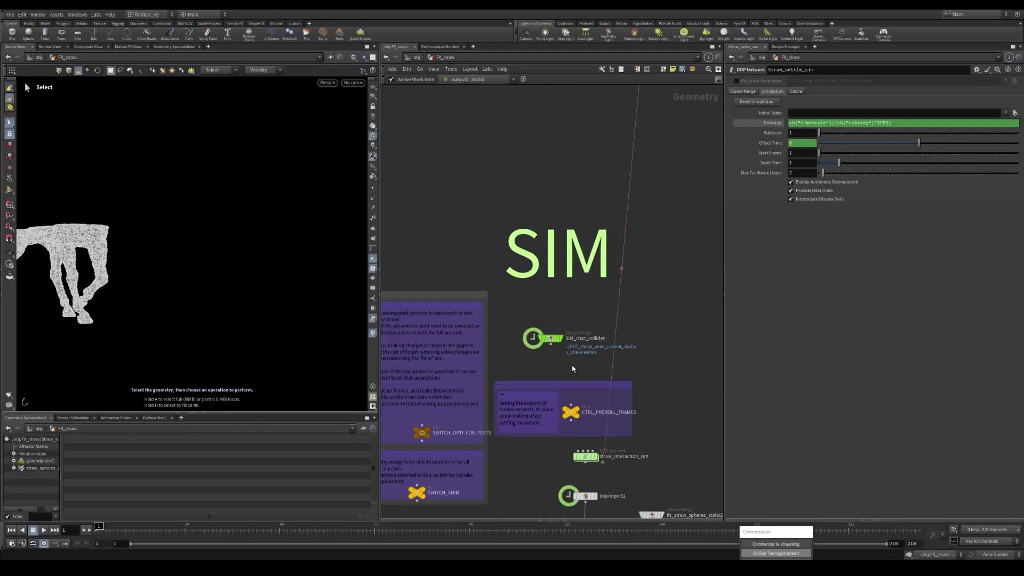
pyautogui.click(557, 341)
pyautogui.moveTo(292, 296); pyautogui.dragTo(251, 276, button='middle')
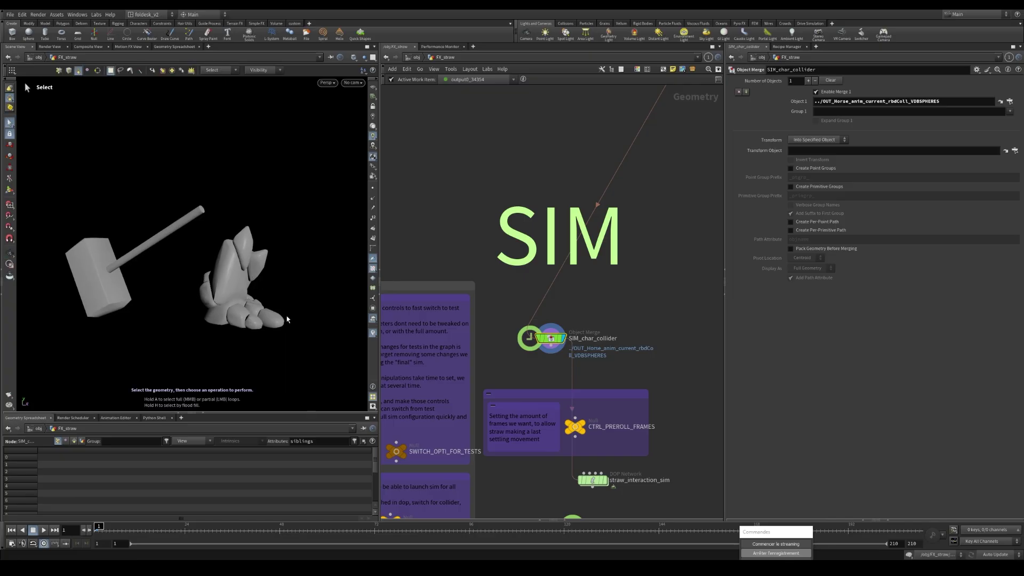
# Show the evaluated value of SWITCH_ANIM's anim_select expression and examine the collider it selects.
pyautogui.scroll(-5, 650, 352)
pyautogui.keyDown('alt'); pyautogui.moveTo(160, 291); pyautogui.dragTo(203, 299); pyautogui.keyUp('alt')
pyautogui.scroll(5, 545, 399)
pyautogui.click(545, 395)
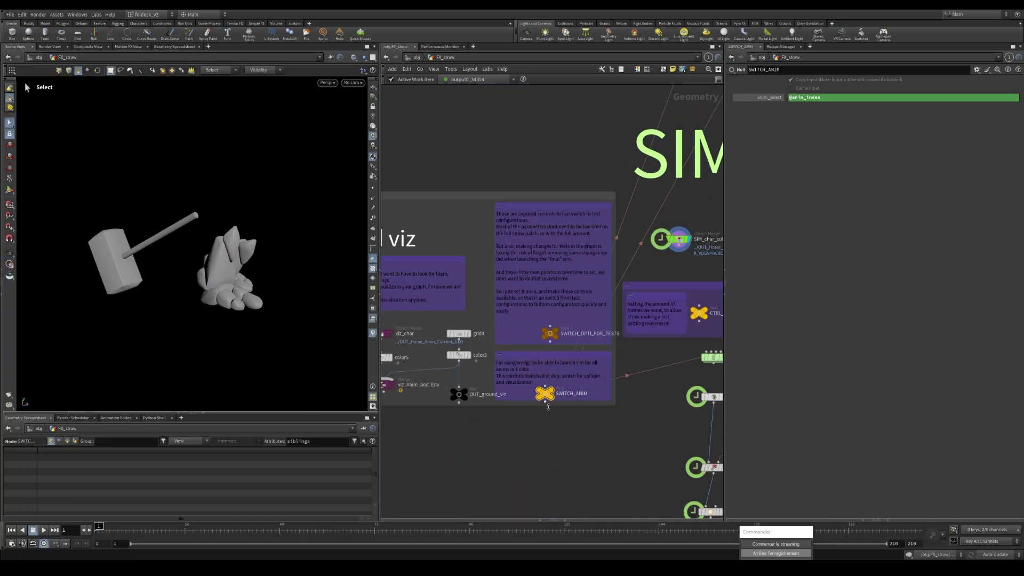
pyautogui.click(769, 97)
pyautogui.scroll(-2, 565, 389)
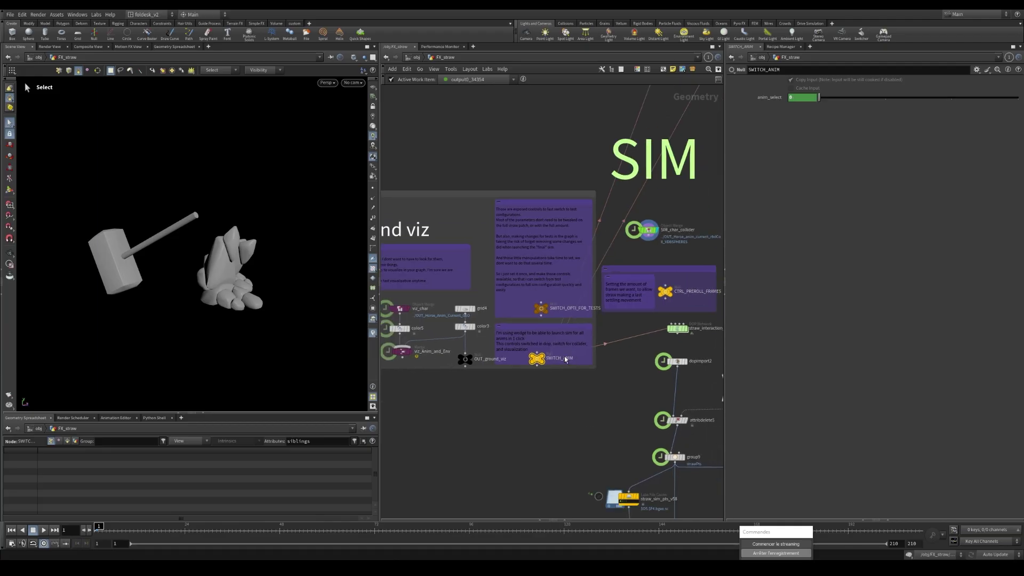
pyautogui.scroll(2, 535, 373)
pyautogui.press('Escape')
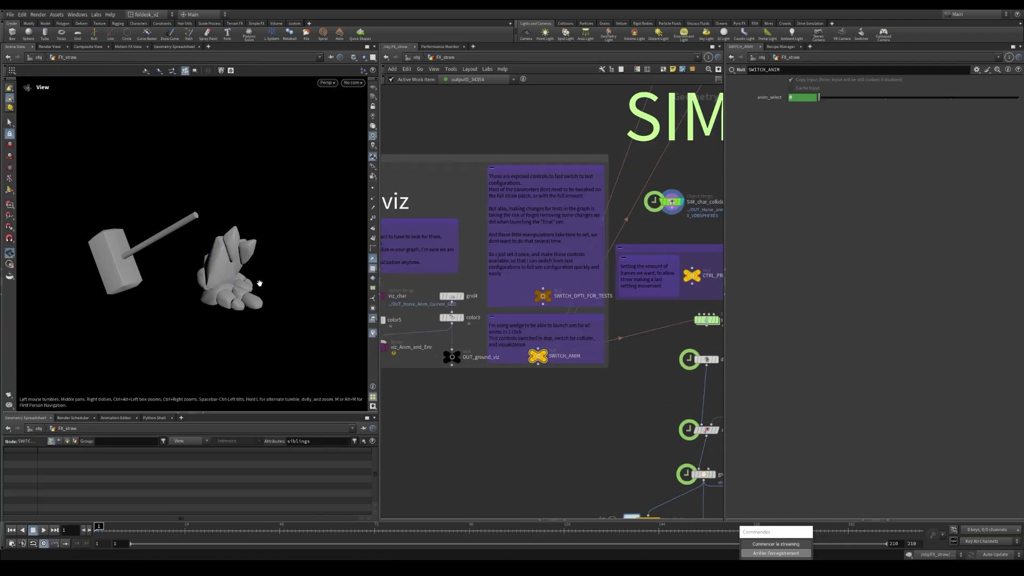
pyautogui.moveTo(258, 288); pyautogui.dragTo(176, 285)
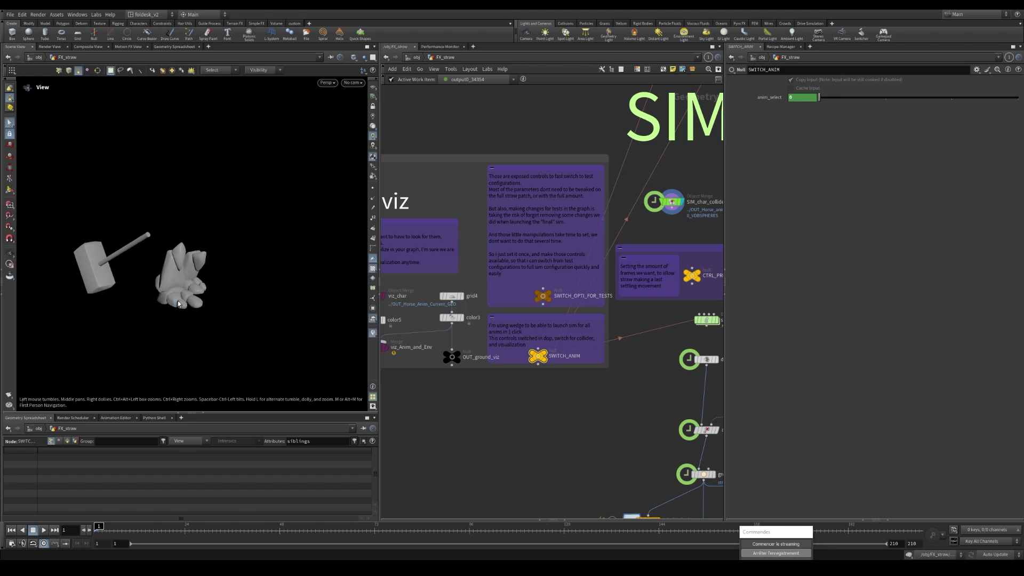
pyautogui.press('s')
pyautogui.scroll(-3, 594, 440)
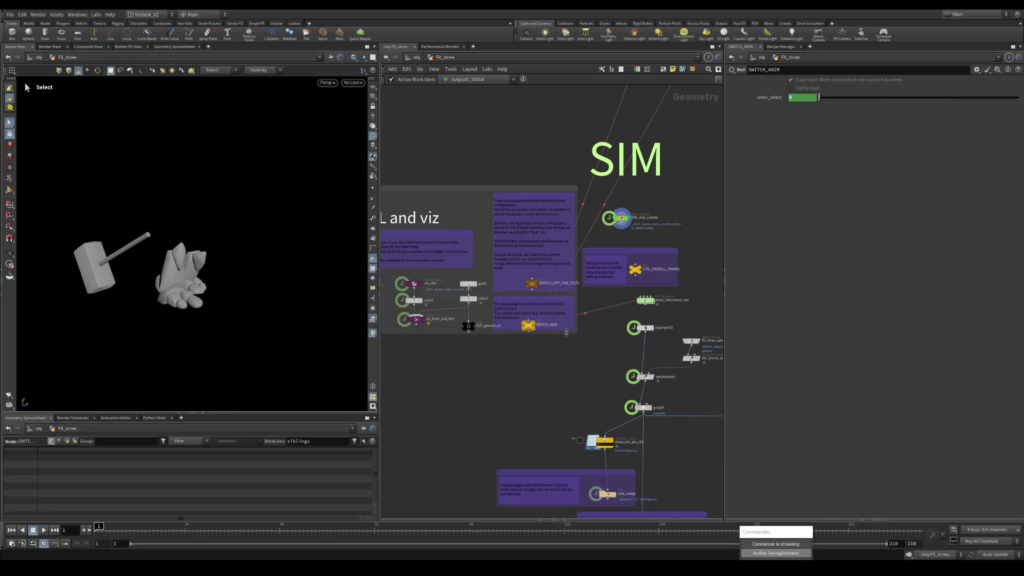
pyautogui.scroll(2, 530, 333)
pyautogui.hotkey('shift', 'p')
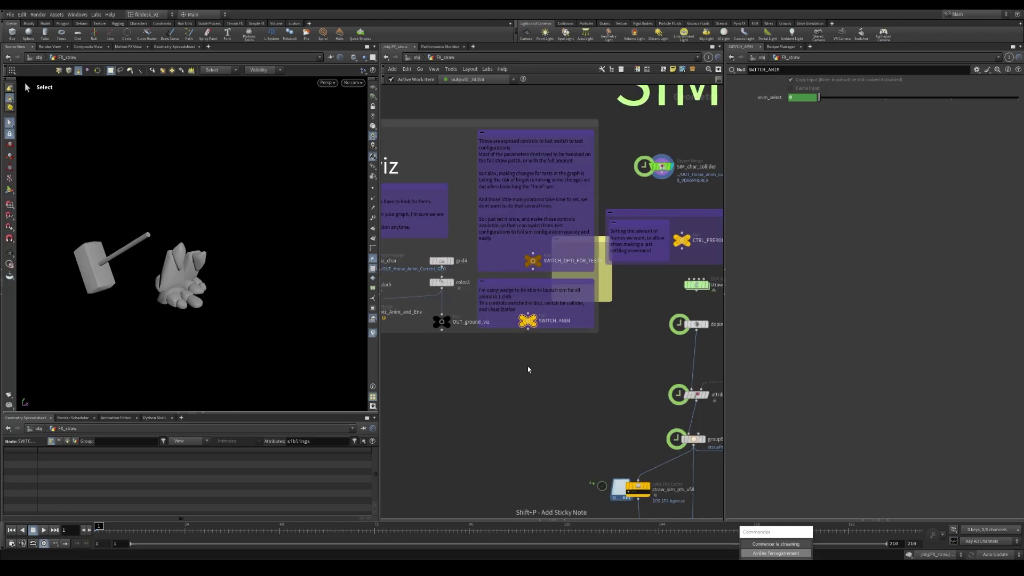
pyautogui.moveTo(603, 241); pyautogui.dragTo(536, 379)
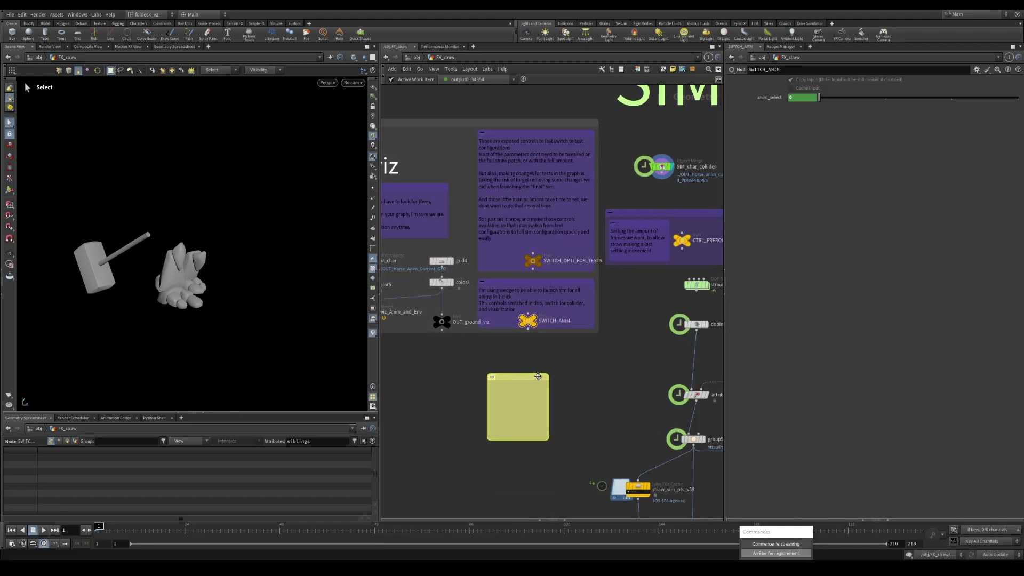
pyautogui.scroll(1, 560, 341)
pyautogui.click(768, 97)
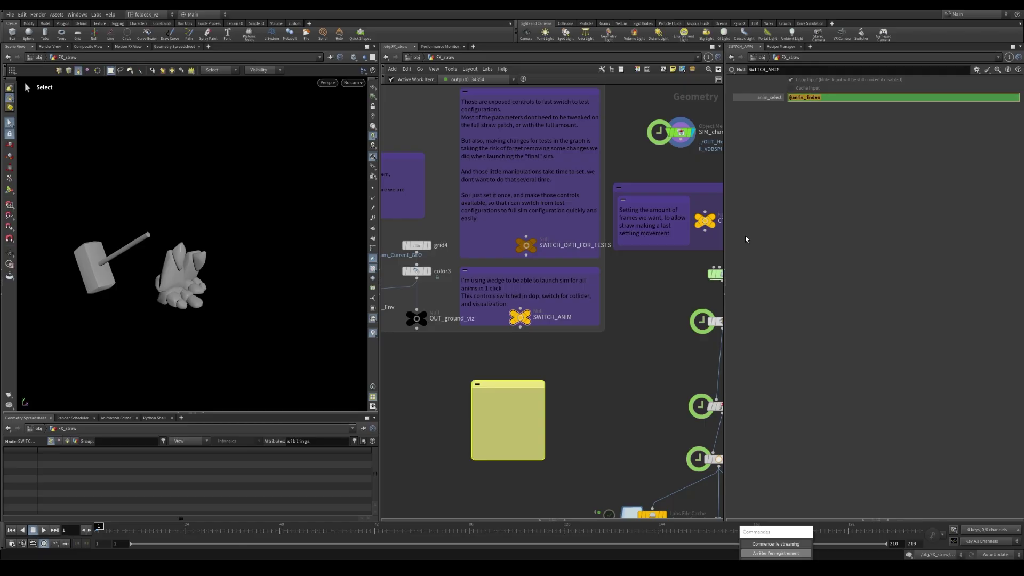
pyautogui.click(521, 414)
pyautogui.write('@anim_index')
pyautogui.click(588, 391)
pyautogui.scroll(1, 515, 318)
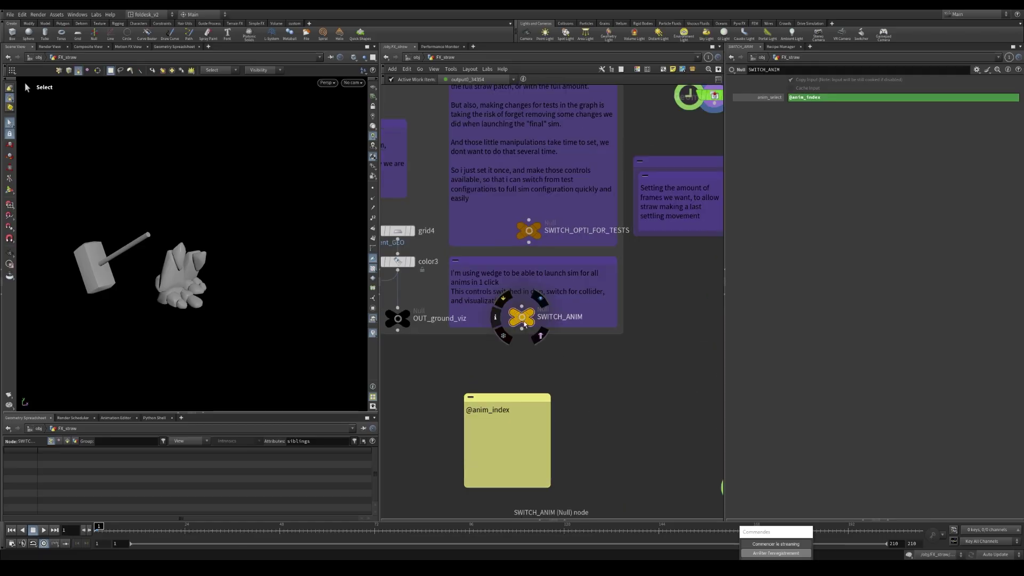
# Remove the expression from SWITCH_ANIM's anim_select, set the parameter to 1 and view the resulting collider.
pyautogui.click(768, 97)
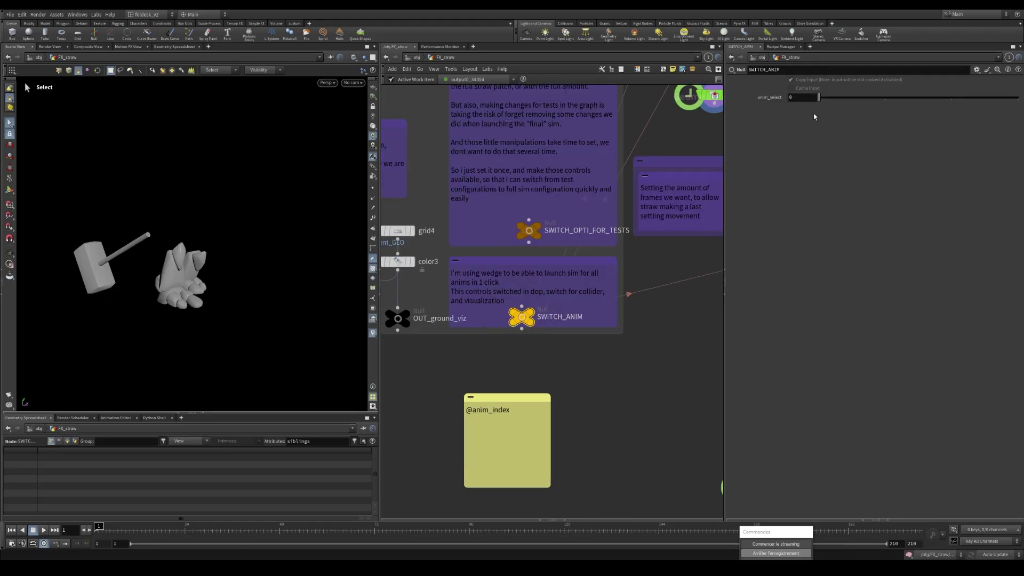
pyautogui.scroll(-2, 557, 347)
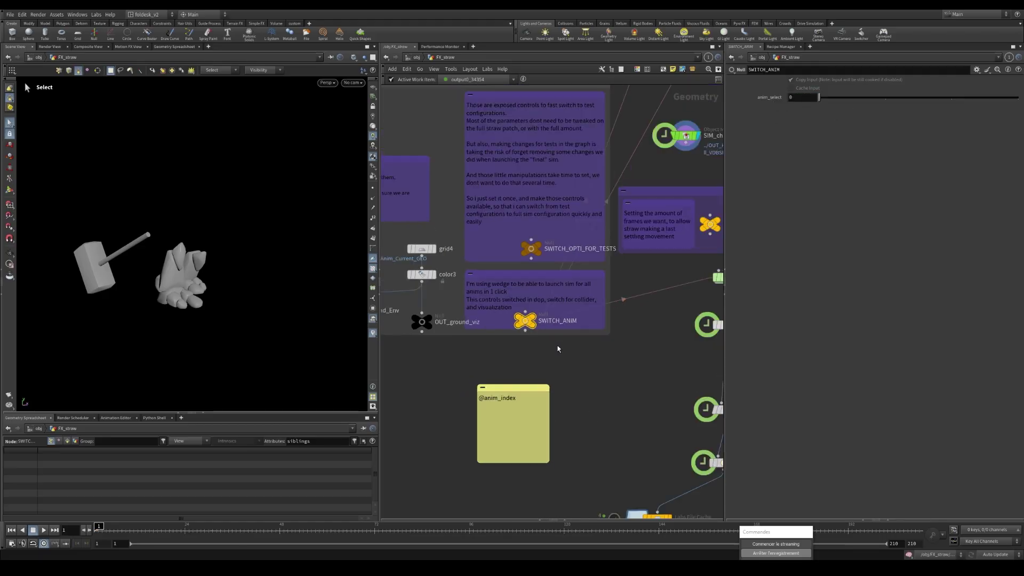
pyautogui.click(886, 98)
pyautogui.scroll(-2, 585, 317)
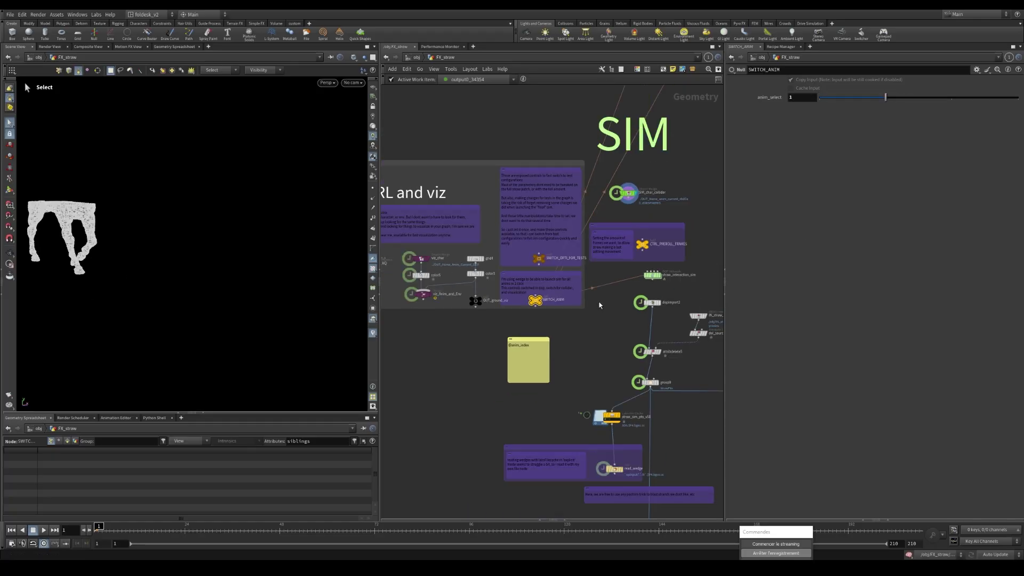
pyautogui.keyDown('alt'); pyautogui.moveTo(117, 224); pyautogui.dragTo(222, 300); pyautogui.keyUp('alt')
pyautogui.moveTo(583, 320); pyautogui.dragTo(559, 314, button='middle')
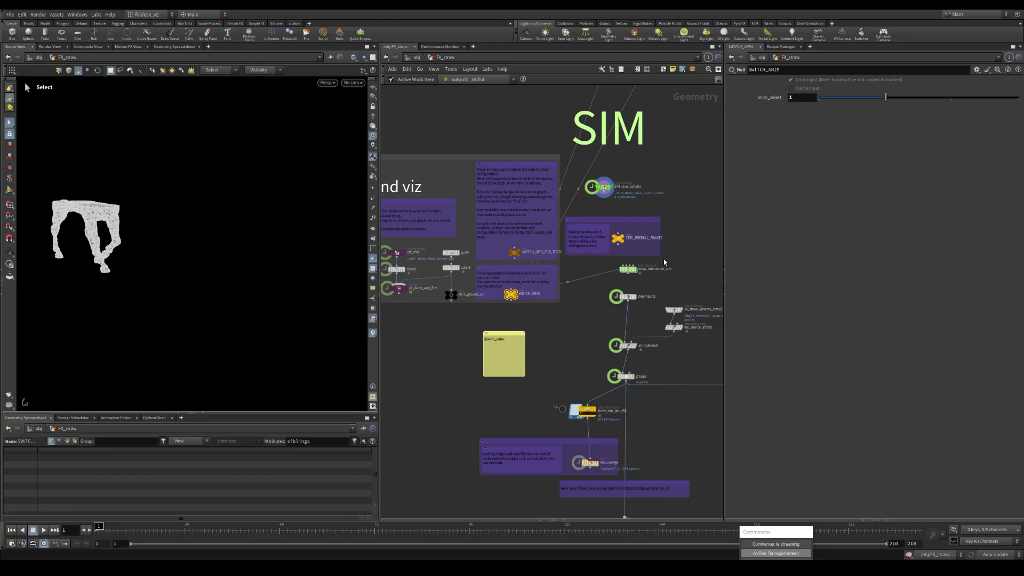
# Select SIM_char_collider and widen the network view to show more of the SIM section.
pyautogui.scroll(3, 614, 188)
pyautogui.click(601, 187)
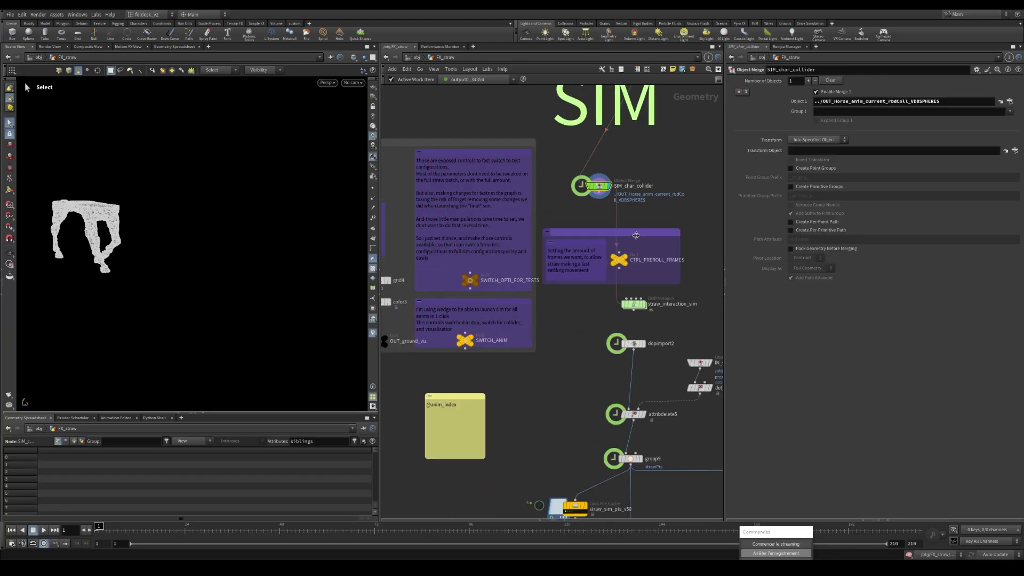
pyautogui.moveTo(724, 185); pyautogui.dragTo(773, 186)
pyautogui.scroll(-3, 559, 200)
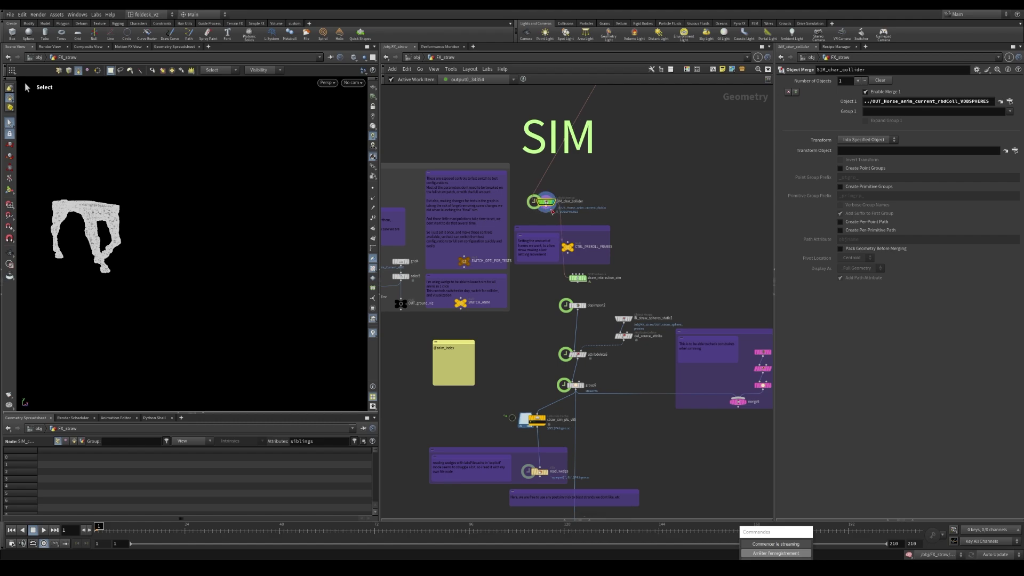
# Look through the wider FX_straw network and return to the SIM section.
pyautogui.scroll(-4, 554, 201)
pyautogui.scroll(-6, 558, 211)
pyautogui.moveTo(652, 202); pyautogui.dragTo(609, 367, button='middle')
pyautogui.scroll(4, 654, 111)
pyautogui.moveTo(567, 477); pyautogui.dragTo(633, 294, button='middle')
pyautogui.moveTo(558, 379); pyautogui.dragTo(688, 201, button='middle')
pyautogui.scroll(4, 521, 391)
pyautogui.scroll(6, 510, 345)
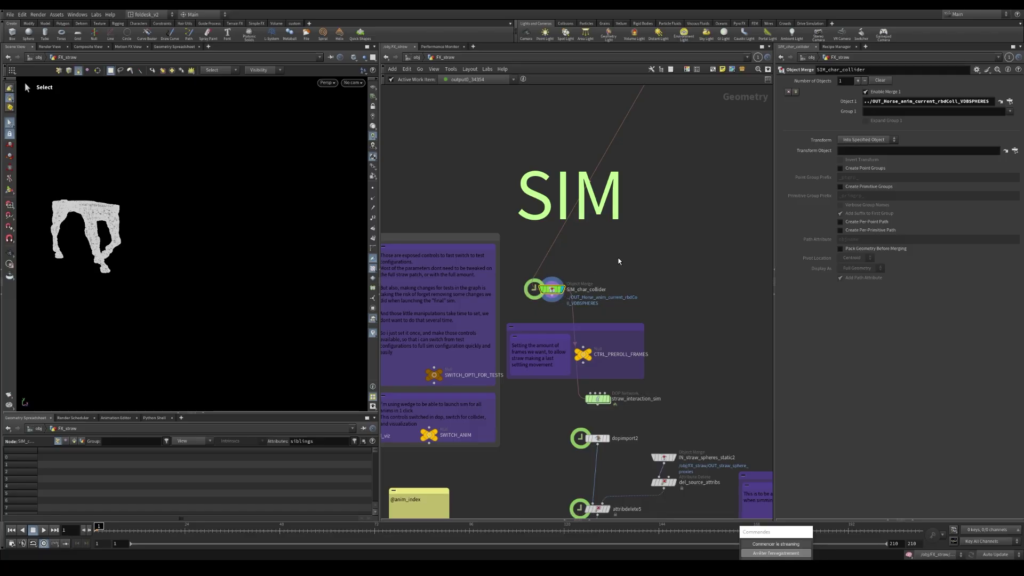
# Move SIM_char_collider so it sits directly above the CTRL_PREROLL_FRAMES node.
pyautogui.moveTo(551, 290); pyautogui.dragTo(596, 291)
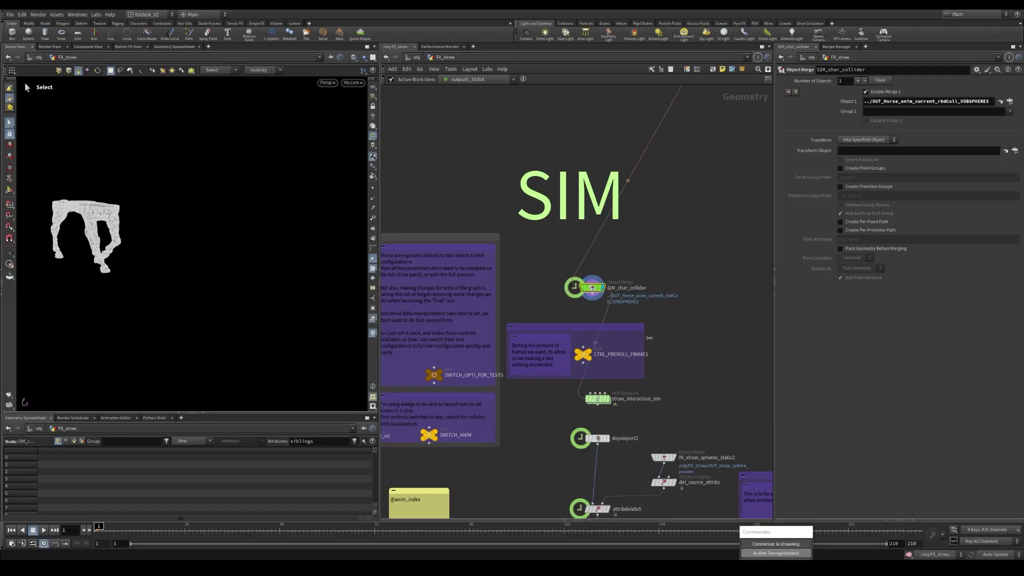
pyautogui.moveTo(577, 416); pyautogui.dragTo(603, 322, button='middle')
pyautogui.scroll(-3, 603, 269)
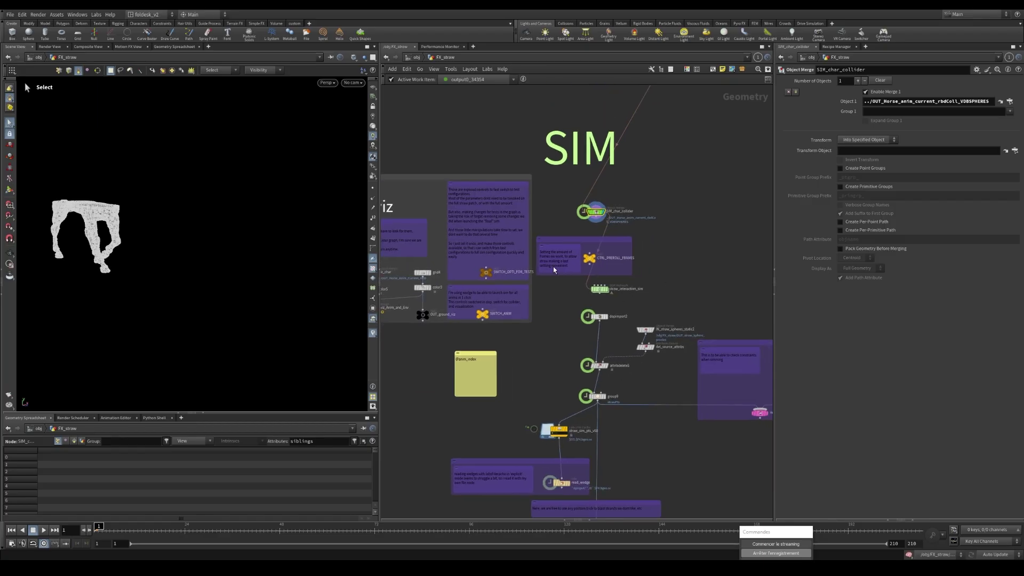
# Set the update mode to Manual and display the simulation settings of straw_interaction_sim.
pyautogui.scroll(2, 596, 260)
pyautogui.click(601, 306)
pyautogui.scroll(-1, 704, 312)
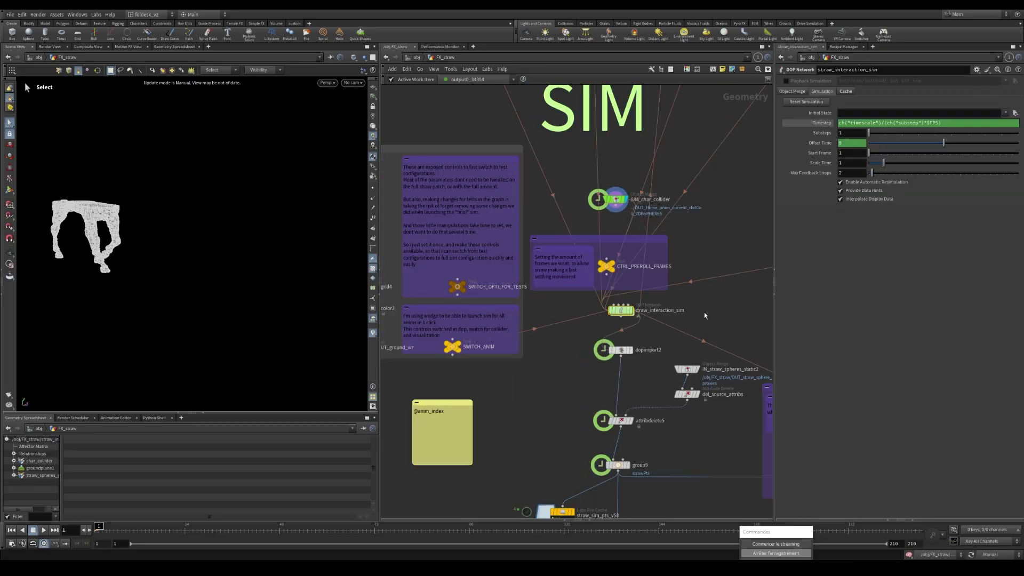
# Display the parameters of the CTRL_PREROLL_FRAMES null.
pyautogui.click(681, 256)
pyautogui.scroll(2, 586, 267)
pyautogui.click(586, 259)
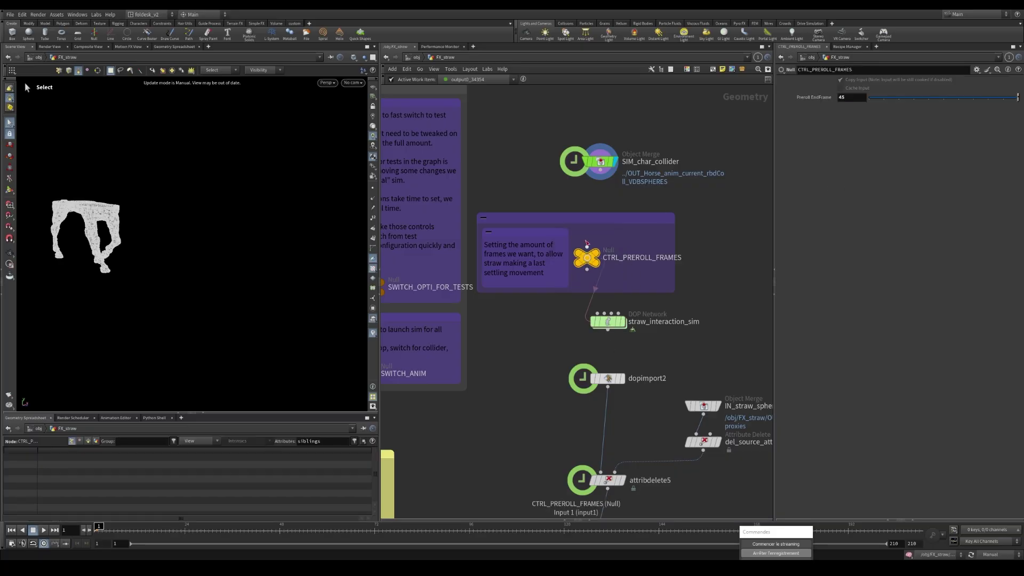
# Look over the settle sim, Apply Settle Pos and Interaction Sim sections, returning to the interaction SIM nodes.
pyautogui.scroll(-8, 591, 242)
pyautogui.scroll(5, 605, 152)
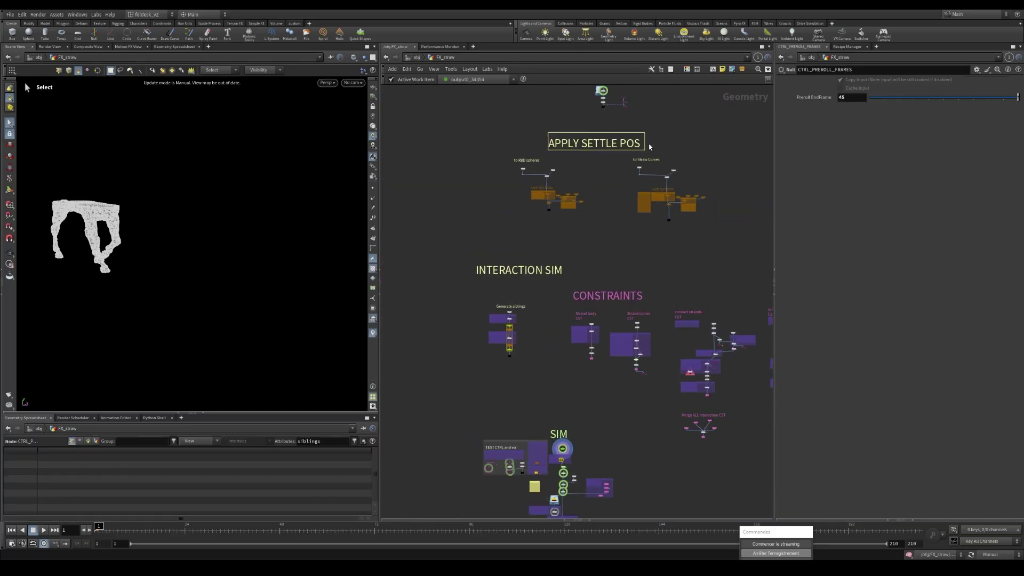
pyautogui.scroll(3, 569, 200)
pyautogui.scroll(-5, 640, 394)
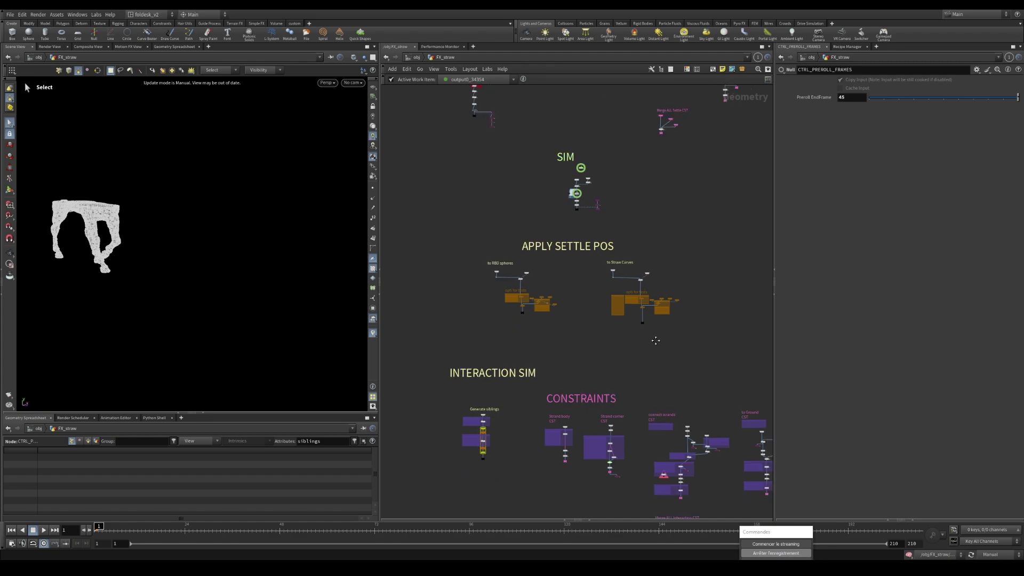
pyautogui.scroll(-2, 599, 436)
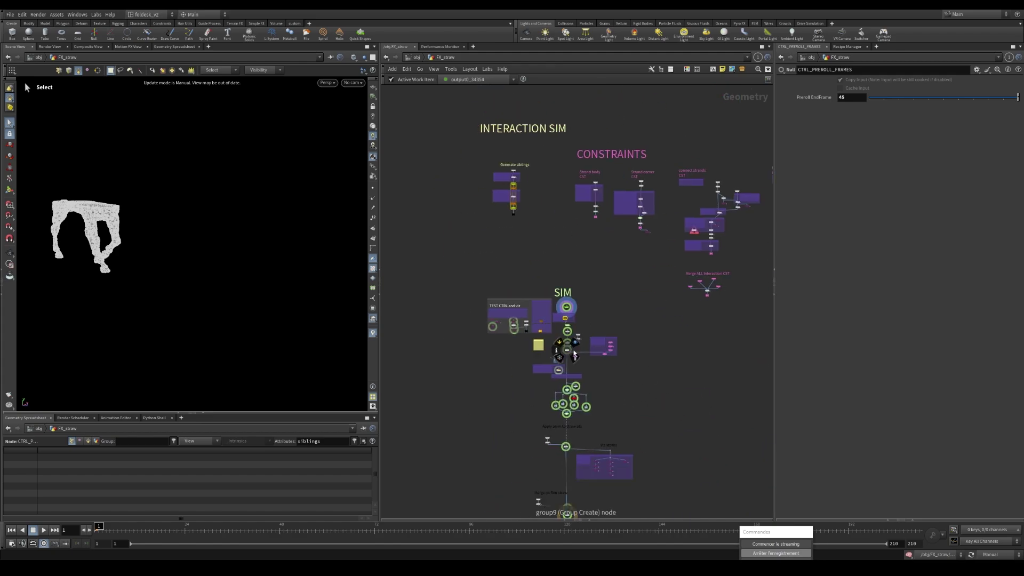
pyautogui.scroll(5, 570, 330)
pyautogui.scroll(3, 570, 330)
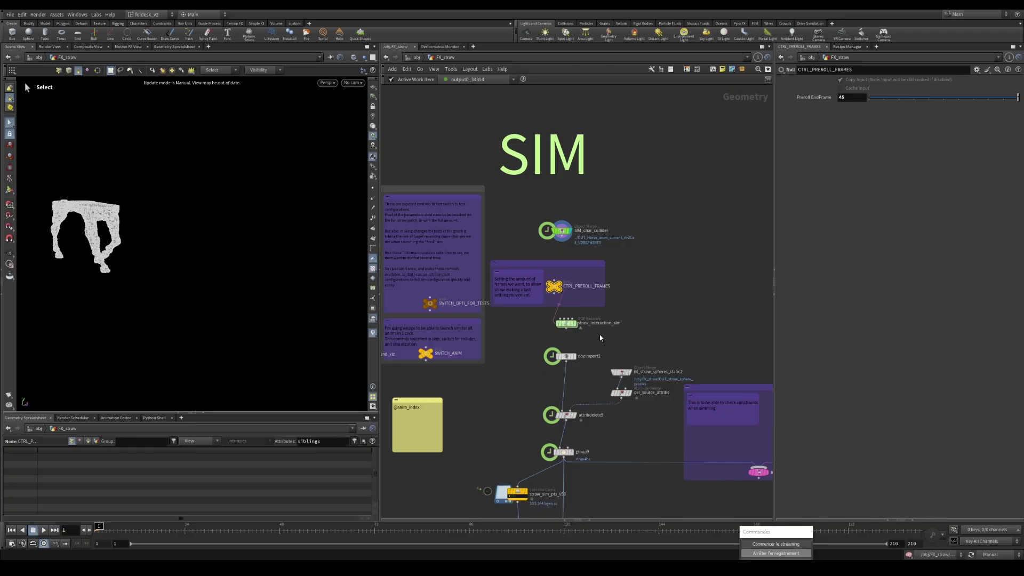
# Check the preroll end frame value on CTRL_PREROLL_FRAMES.
pyautogui.scroll(2, 561, 291)
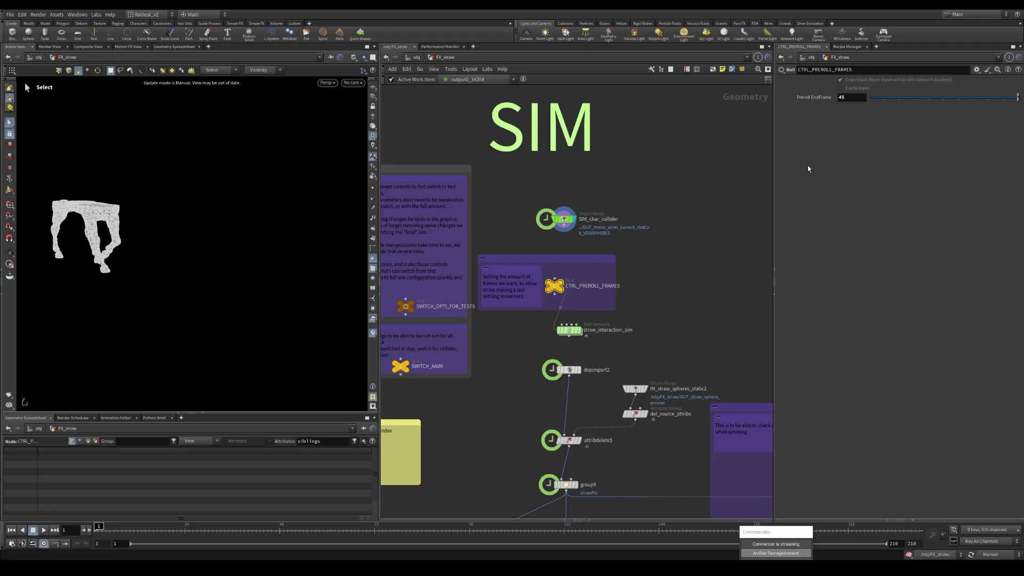
pyautogui.click(849, 97)
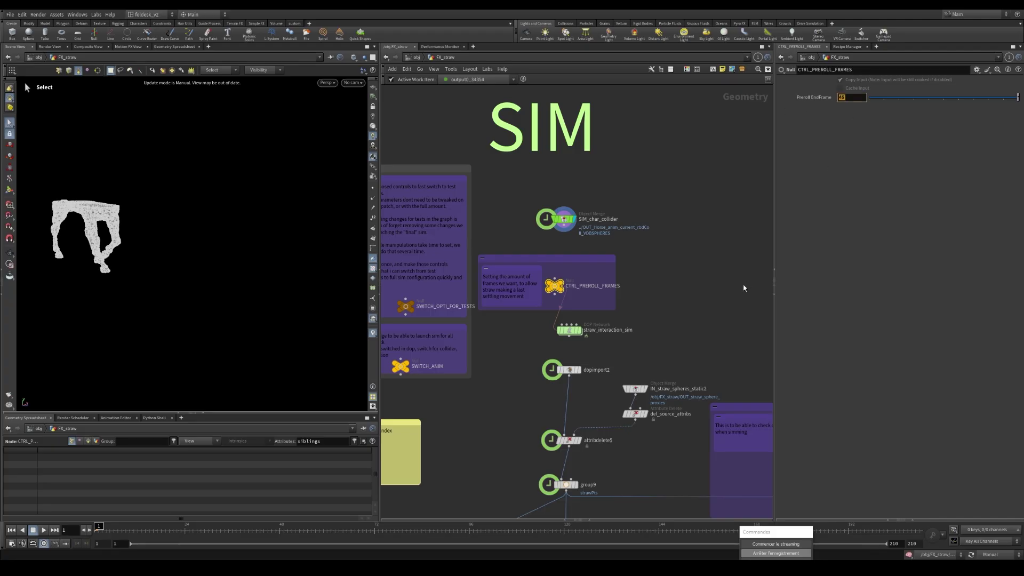
pyautogui.click(660, 325)
pyautogui.scroll(-1, 662, 342)
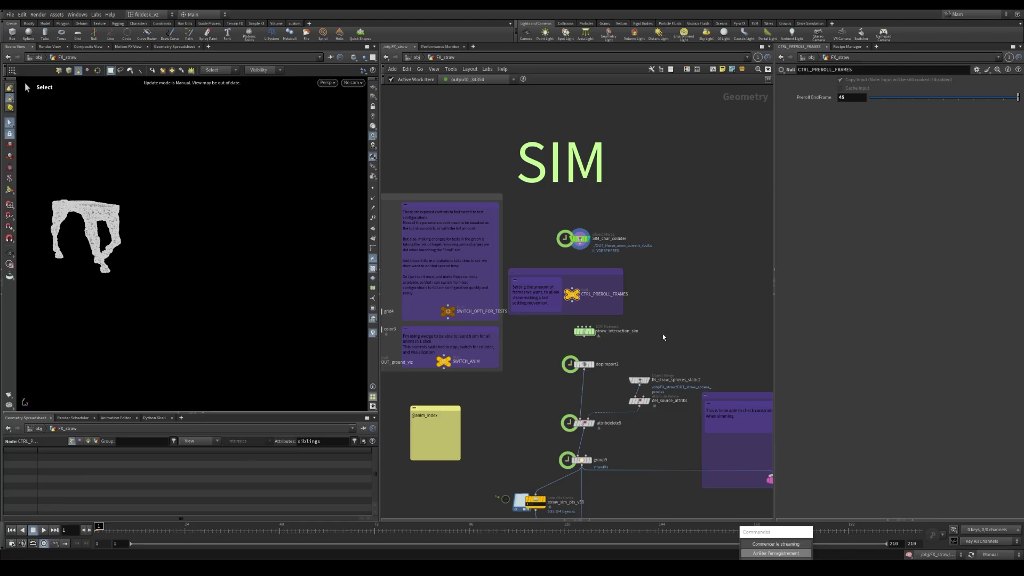
pyautogui.moveTo(686, 360); pyautogui.dragTo(672, 348, button='middle')
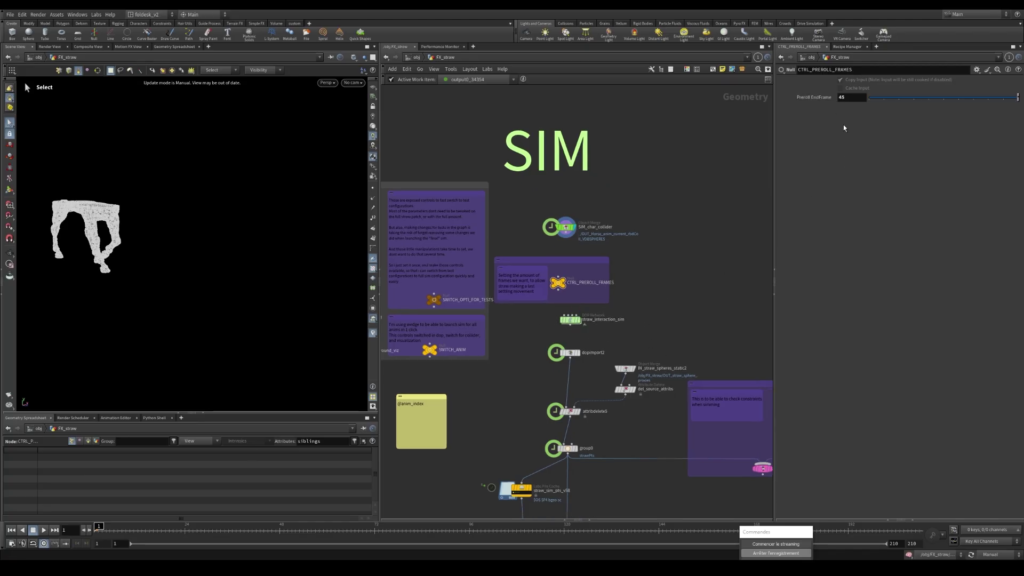
# Enter the straw_interaction_sim DOP network and look over its overall layout.
pyautogui.doubleClick(570, 319)
pyautogui.moveTo(503, 184); pyautogui.dragTo(607, 257, button='middle')
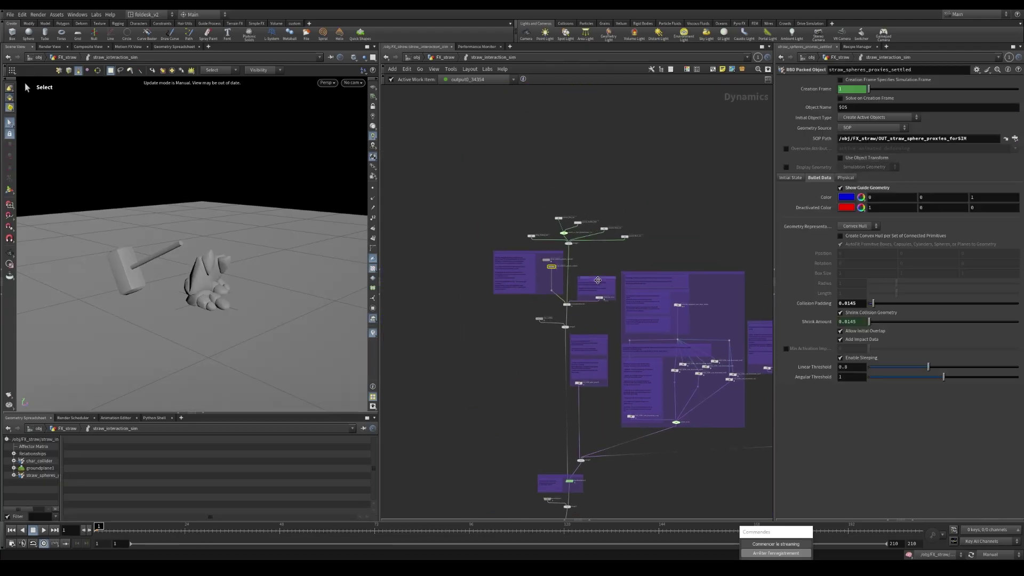
pyautogui.scroll(-1, 591, 294)
pyautogui.moveTo(721, 439); pyautogui.dragTo(690, 400, button='middle')
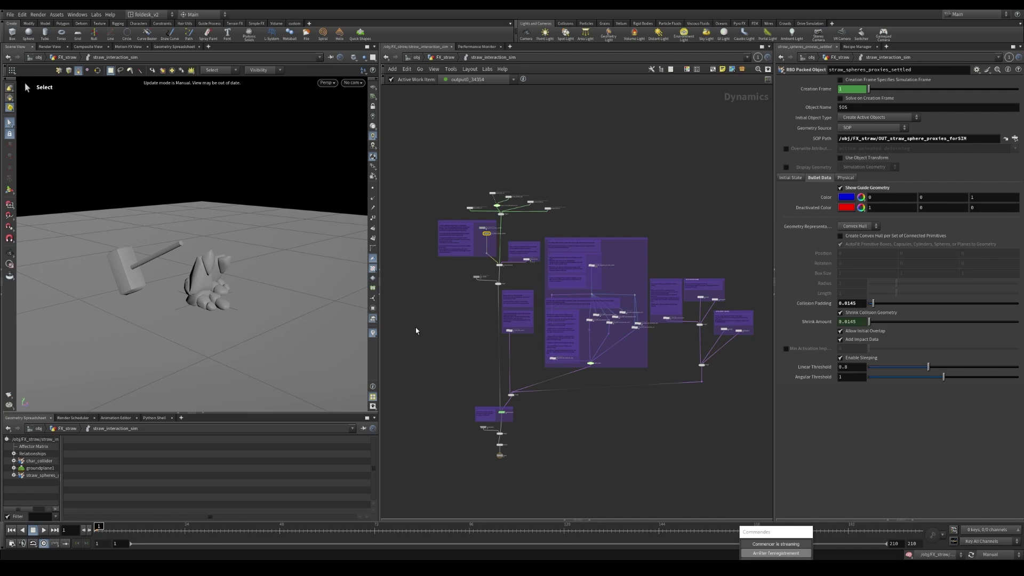
pyautogui.scroll(4, 443, 194)
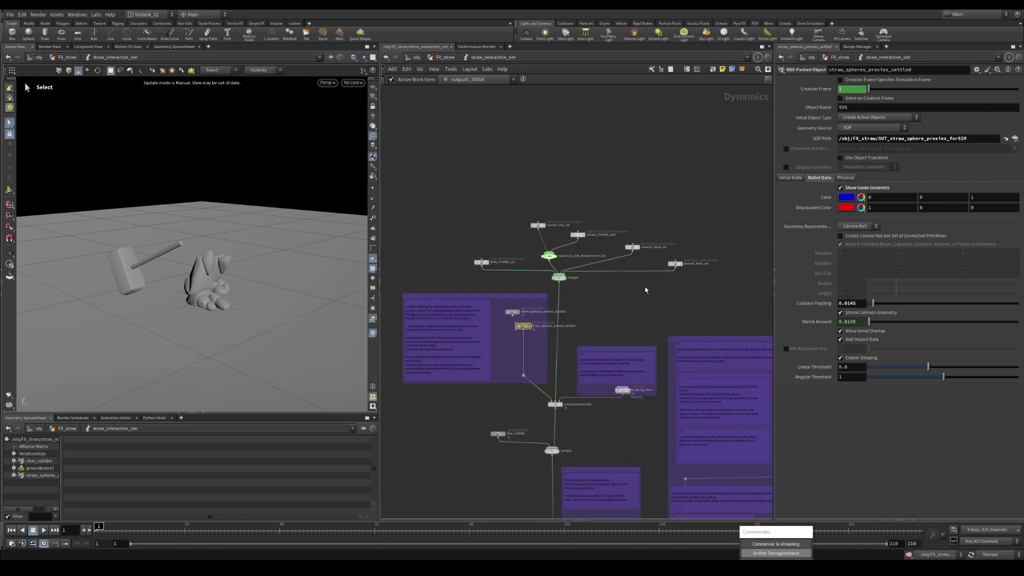
# Inspect the settings of the ground, body, soft corner and connect constraint relationships feeding the constraint merge.
pyautogui.moveTo(451, 196); pyautogui.dragTo(451, 197)
pyautogui.scroll(2, 552, 261)
pyautogui.moveTo(561, 284); pyautogui.dragTo(551, 250)
pyautogui.click(518, 278)
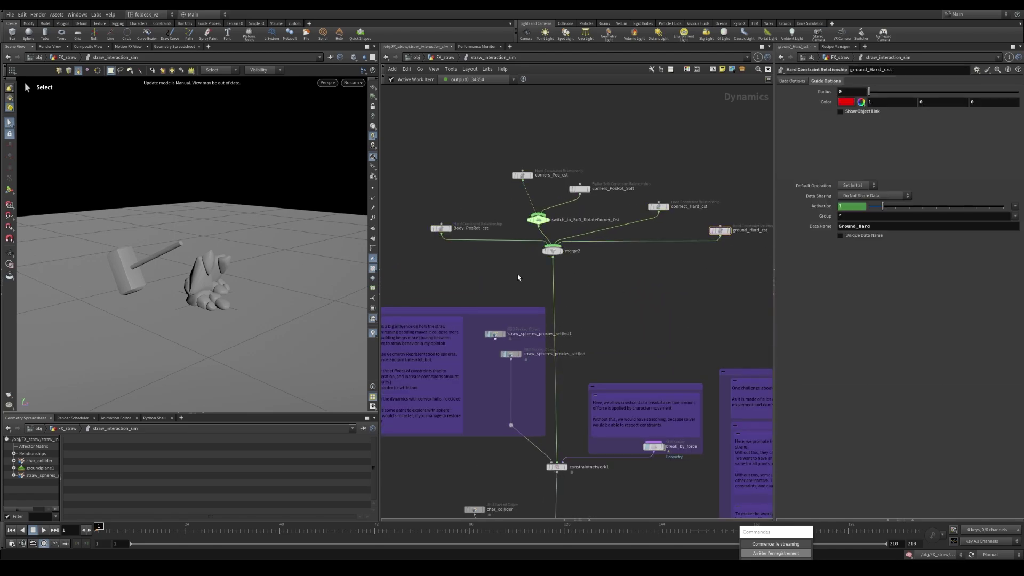
pyautogui.click(441, 228)
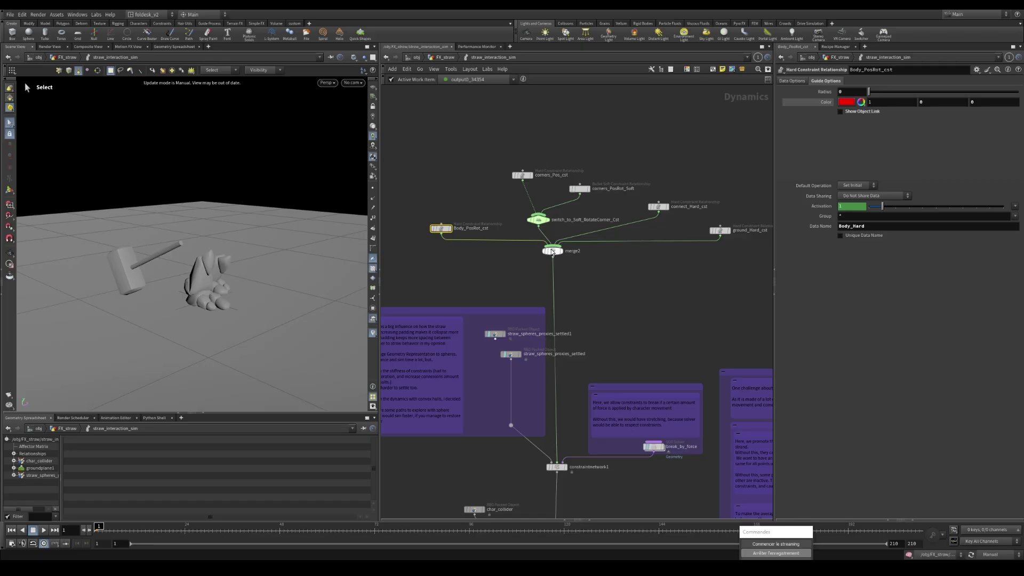
pyautogui.click(579, 188)
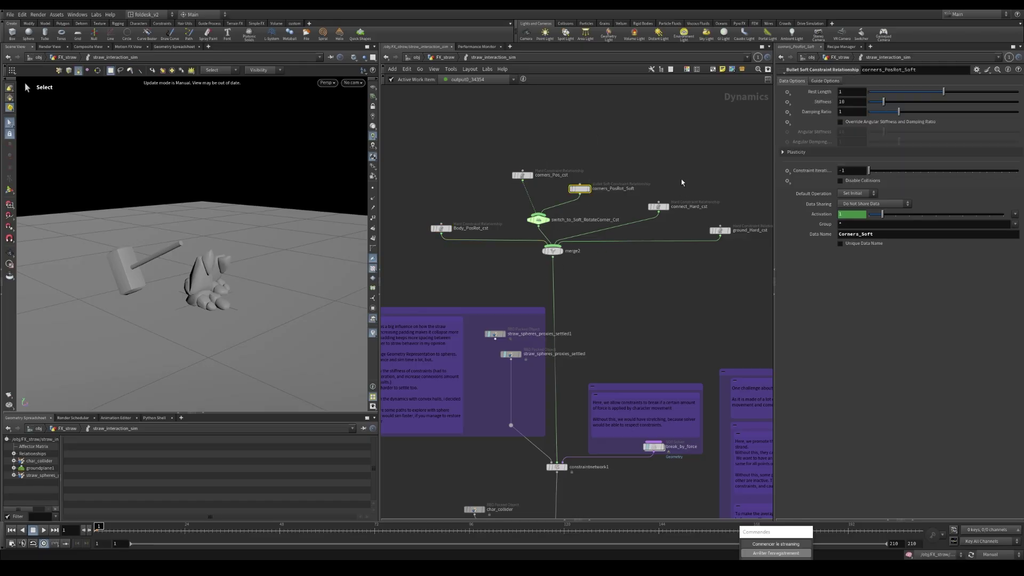
pyautogui.click(658, 206)
pyautogui.click(441, 228)
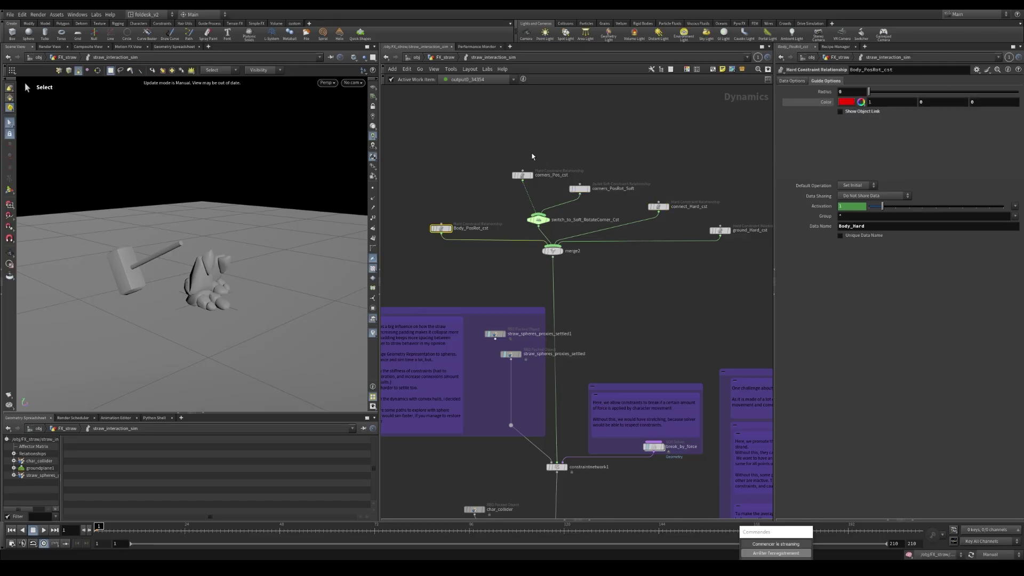
# Inspect the corners_Pos_cst and corners_PosRot_Soft constraint relationships and the switch that chooses between them.
pyautogui.click(522, 175)
pyautogui.click(579, 189)
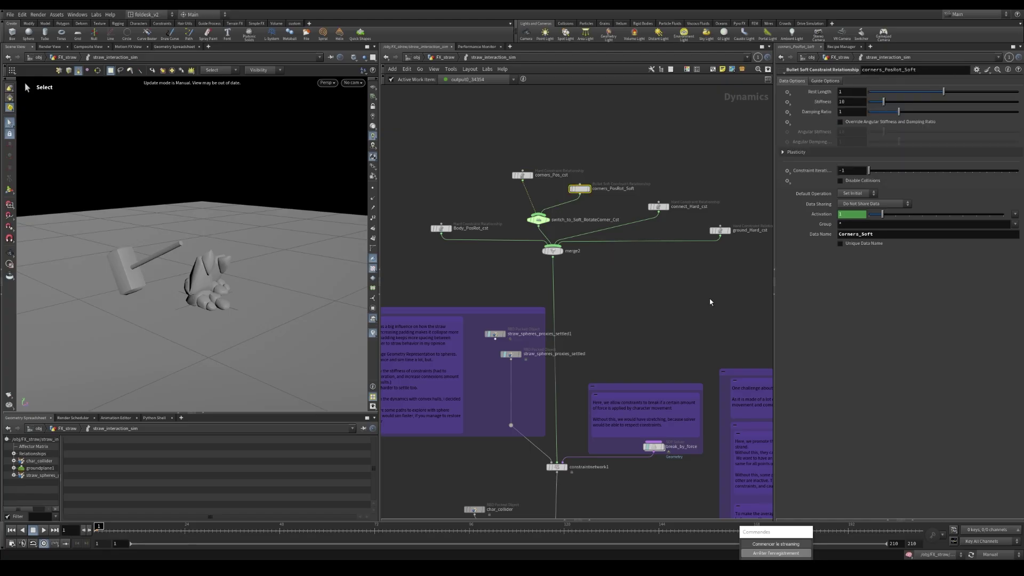
pyautogui.scroll(2, 629, 283)
pyautogui.scroll(3, 537, 179)
pyautogui.scroll(-4, 537, 178)
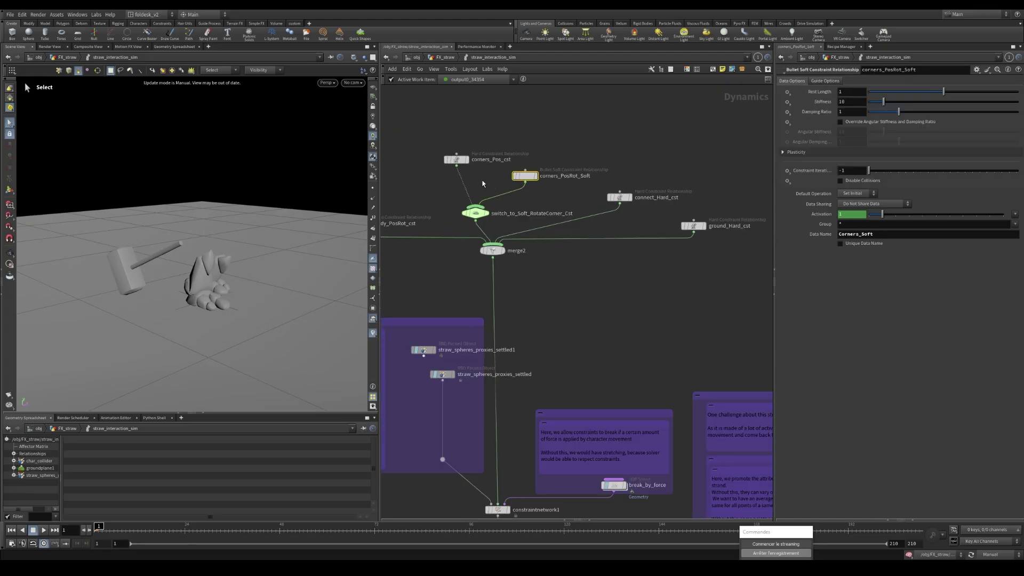
pyautogui.scroll(3, 503, 222)
pyautogui.click(484, 211)
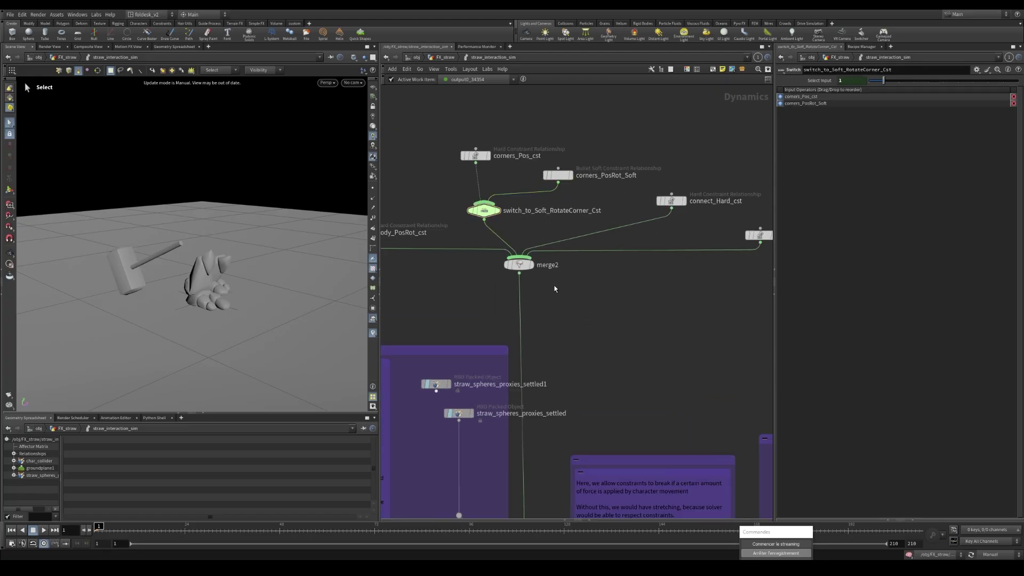
# Check the matching corner constraint switch in FX_straw, and return to corners_PosRot_Soft inside the straw_interaction_sim network.
pyautogui.press('u')
pyautogui.scroll(2, 577, 292)
pyautogui.click(577, 292)
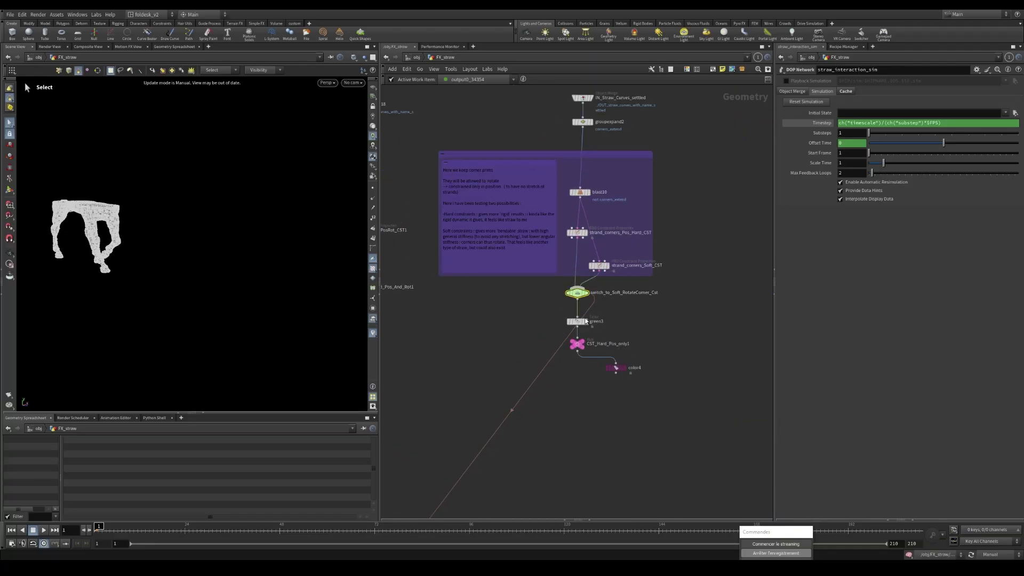
pyautogui.scroll(-3, 583, 376)
pyautogui.moveTo(542, 453); pyautogui.dragTo(679, 211, button='middle')
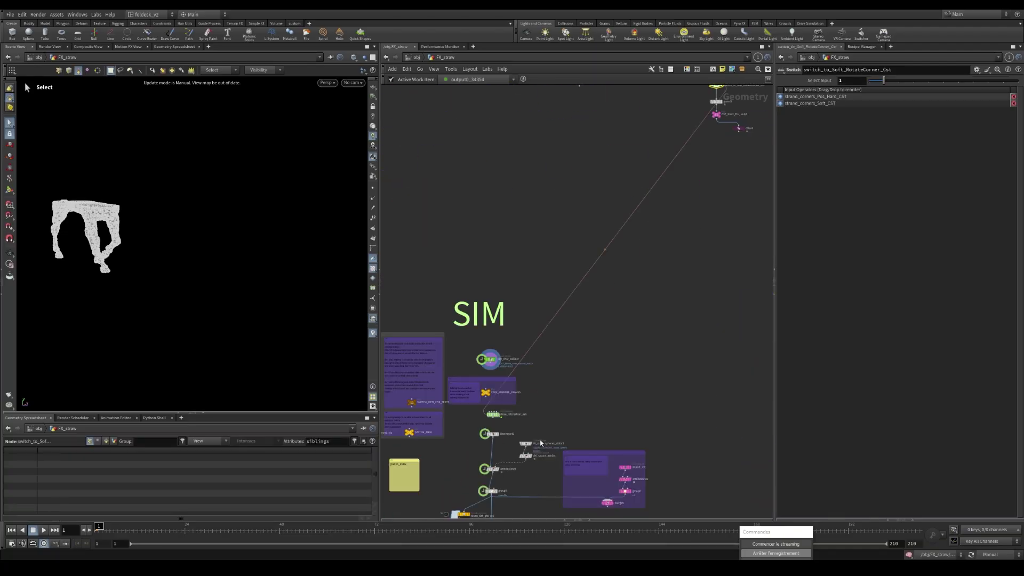
pyautogui.doubleClick(493, 415)
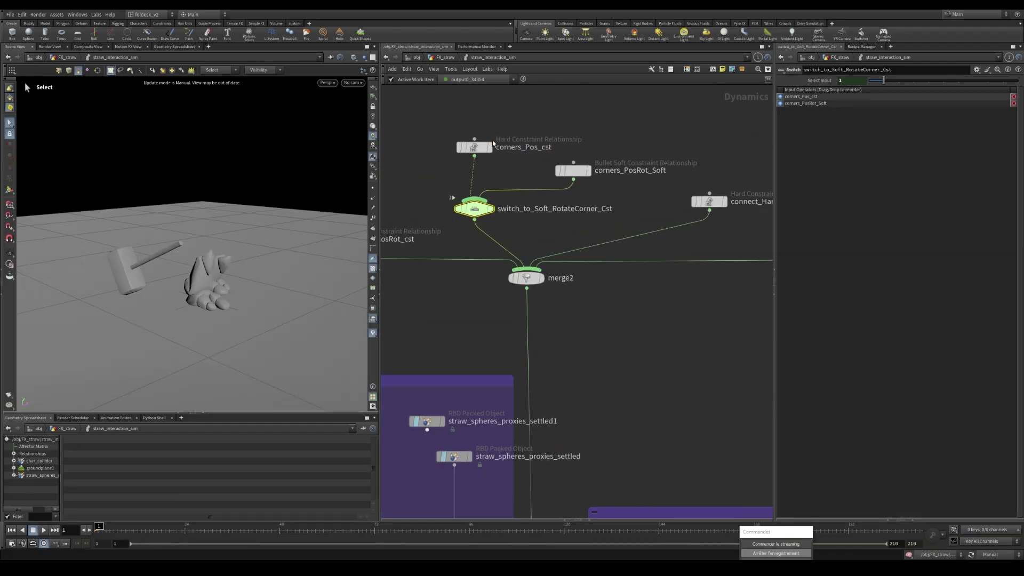
pyautogui.click(573, 170)
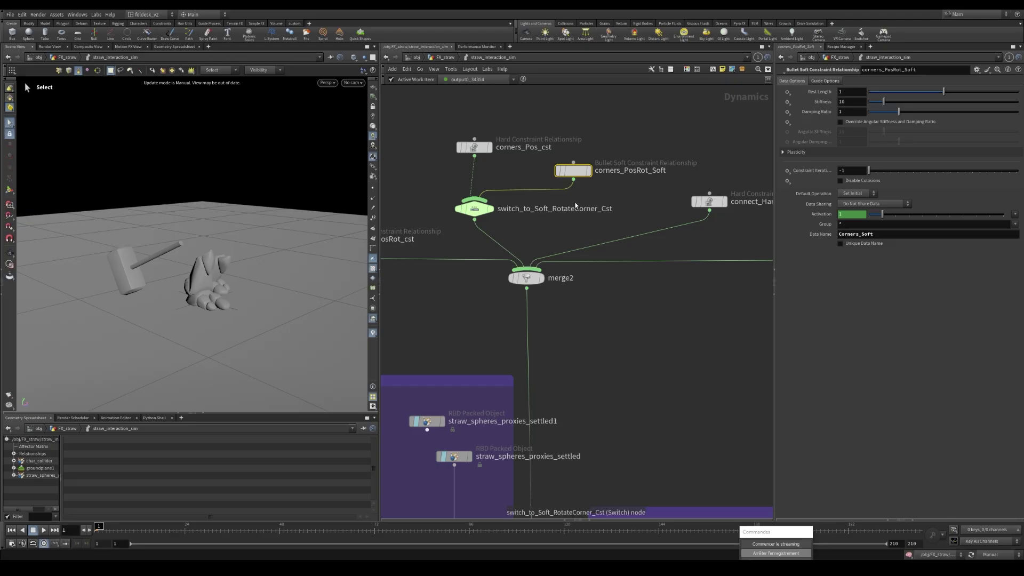
# Inspect the connect_Hard_cst and ground_Hard_cst constraint relationships and their data names.
pyautogui.scroll(-3, 597, 274)
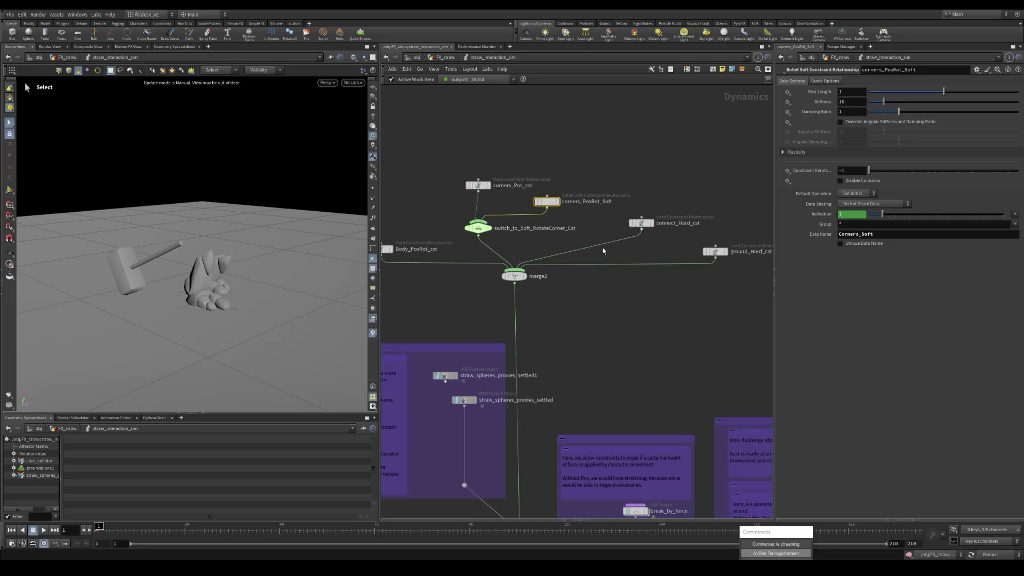
pyautogui.scroll(3, 688, 257)
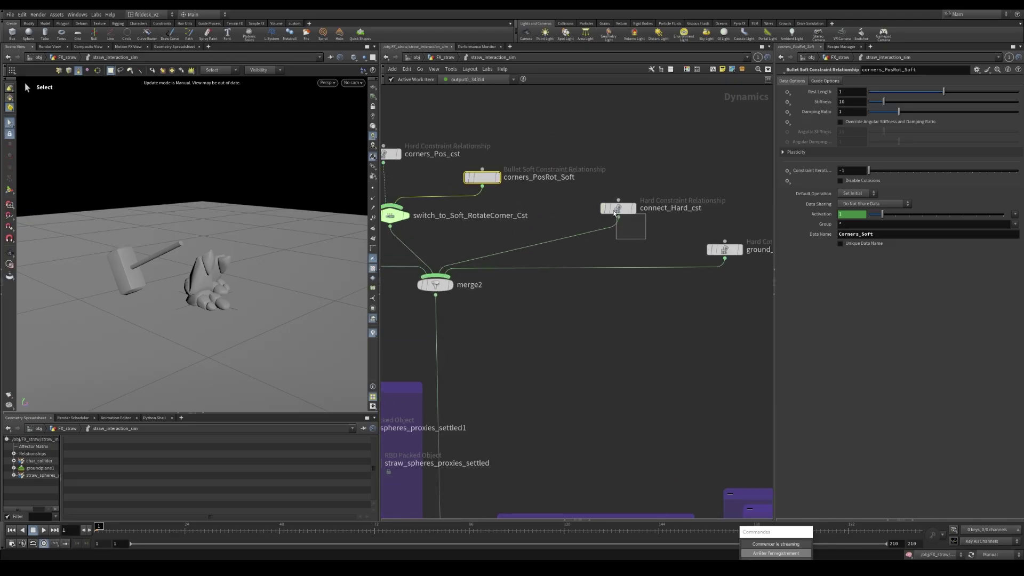
pyautogui.click(615, 212)
pyautogui.scroll(-2, 511, 205)
pyautogui.scroll(3, 597, 205)
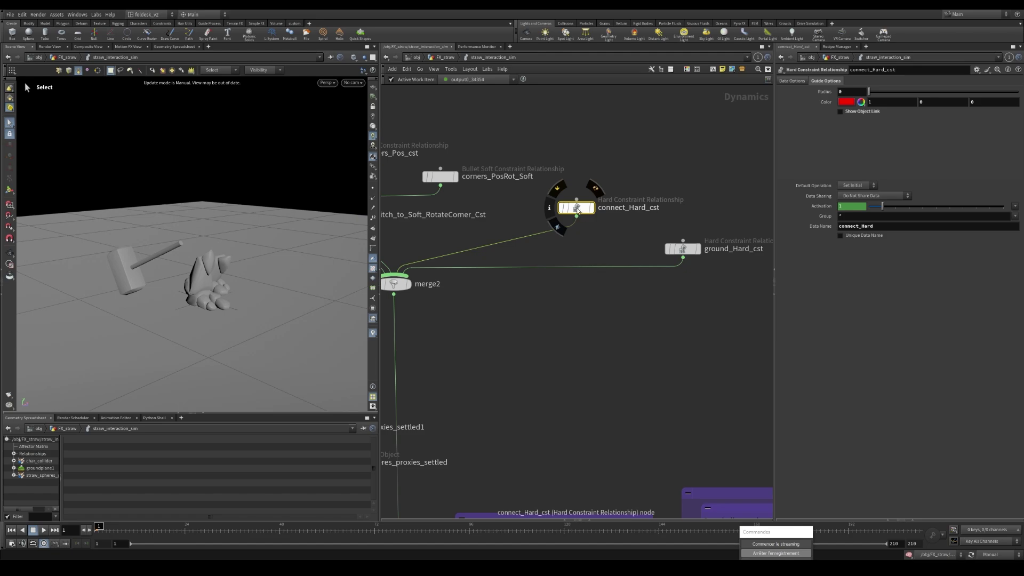
pyautogui.scroll(-4, 577, 209)
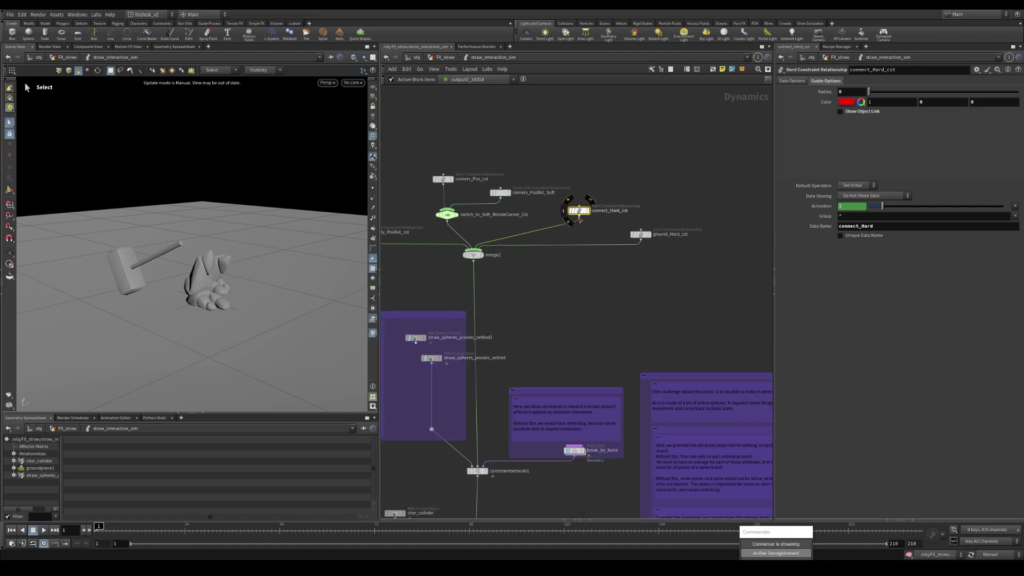
pyautogui.scroll(1, 644, 240)
pyautogui.click(640, 235)
pyautogui.scroll(-1, 640, 236)
pyautogui.scroll(1, 624, 239)
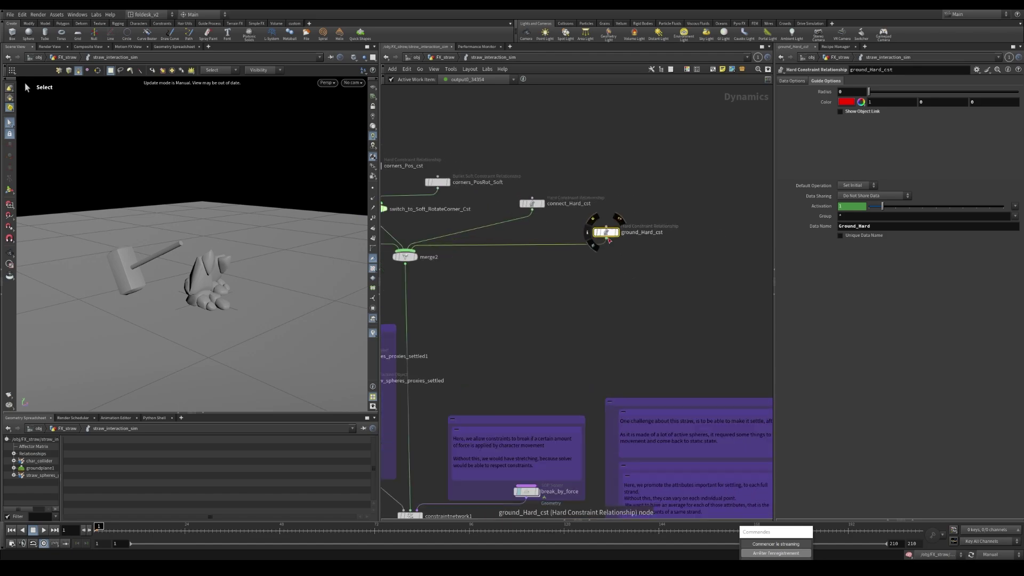
pyautogui.scroll(-3, 470, 315)
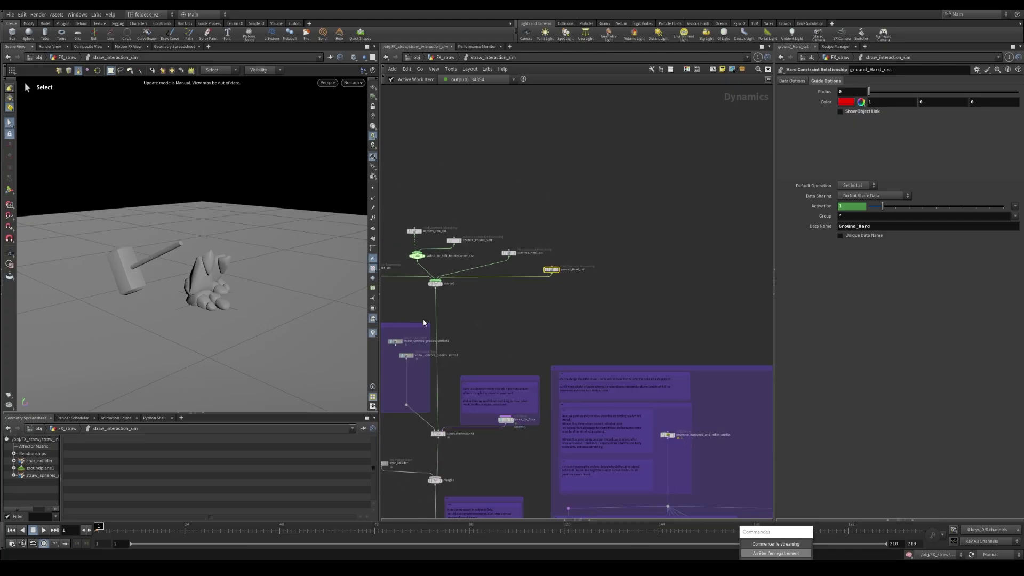
# Check the data options of constraintnetwork1 and follow its SOP path to the CST_INTERACTION node.
pyautogui.scroll(2, 510, 363)
pyautogui.moveTo(458, 426); pyautogui.dragTo(541, 362, button='middle')
pyautogui.click(486, 370)
pyautogui.scroll(-1, 510, 387)
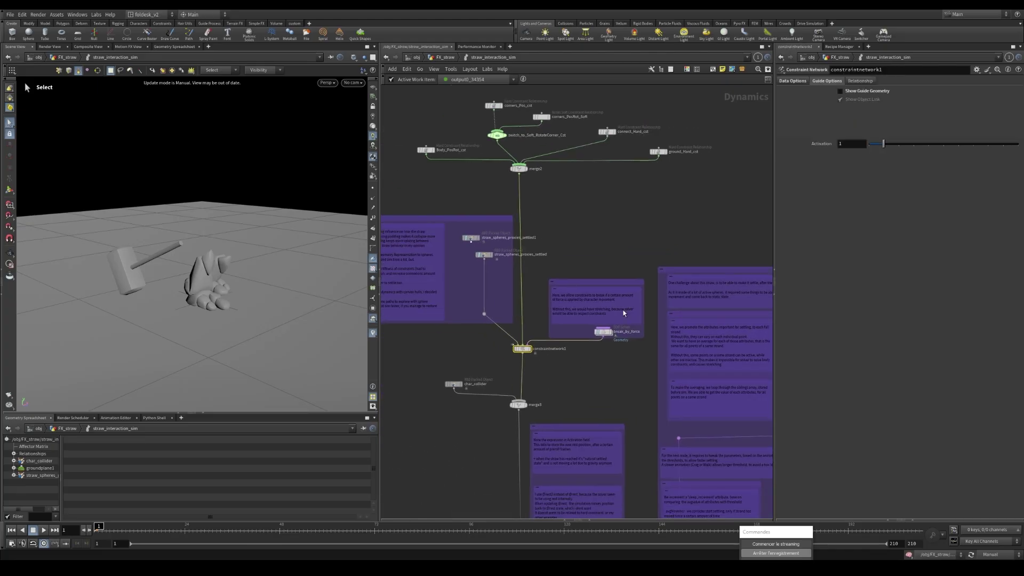
pyautogui.click(803, 81)
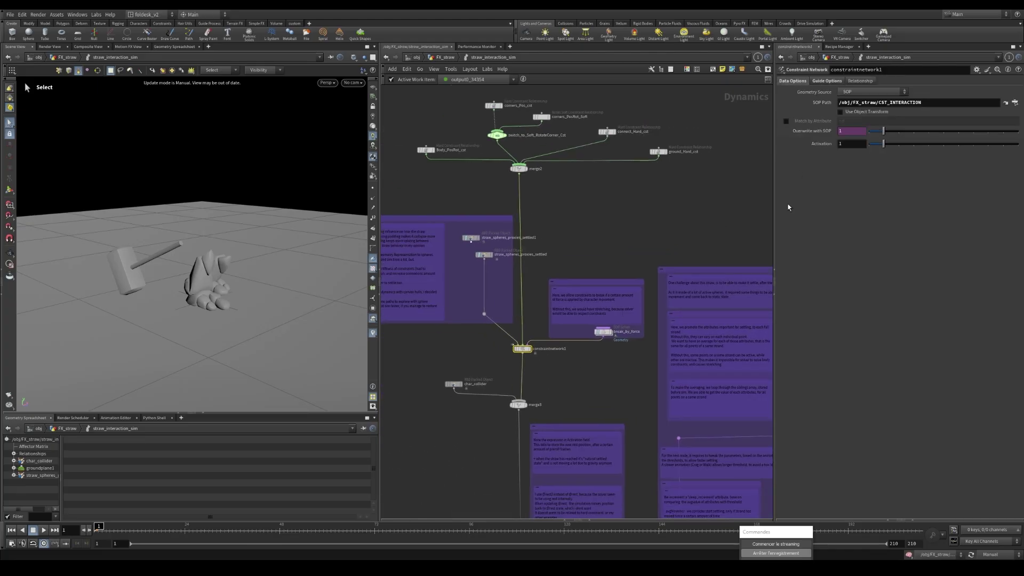
pyautogui.tripleClick(933, 104)
pyautogui.click(880, 105)
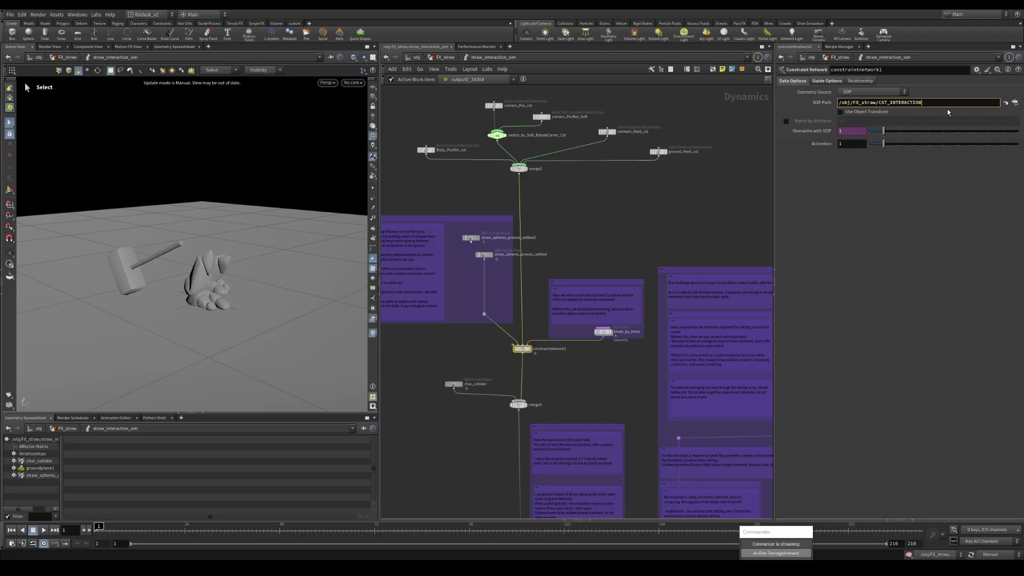
pyautogui.click(1005, 104)
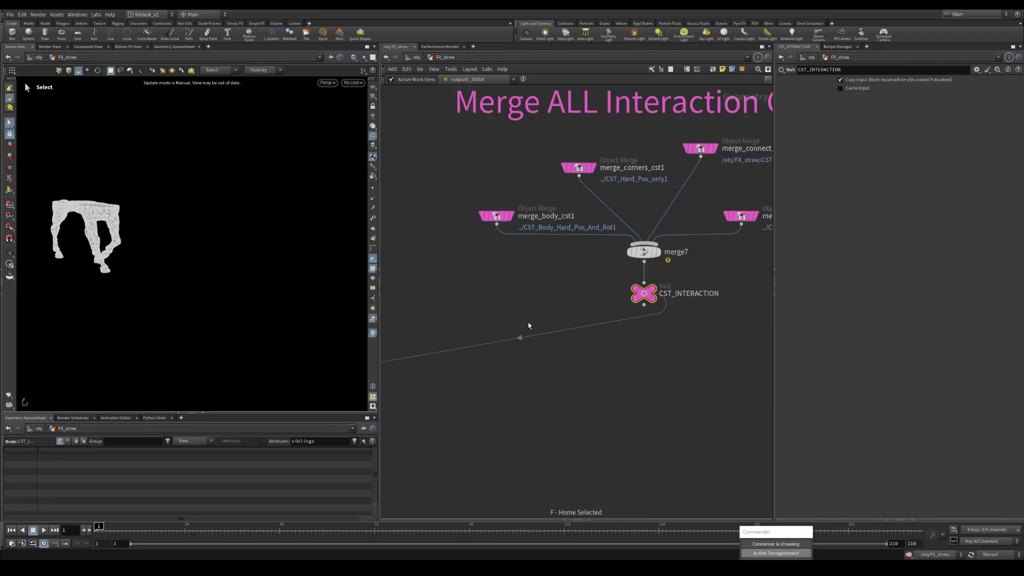
# Look over the Merge ALL Interaction CST section and go back into the straw_interaction_sim DOP network.
pyautogui.scroll(-5, 598, 315)
pyautogui.scroll(-3, 598, 314)
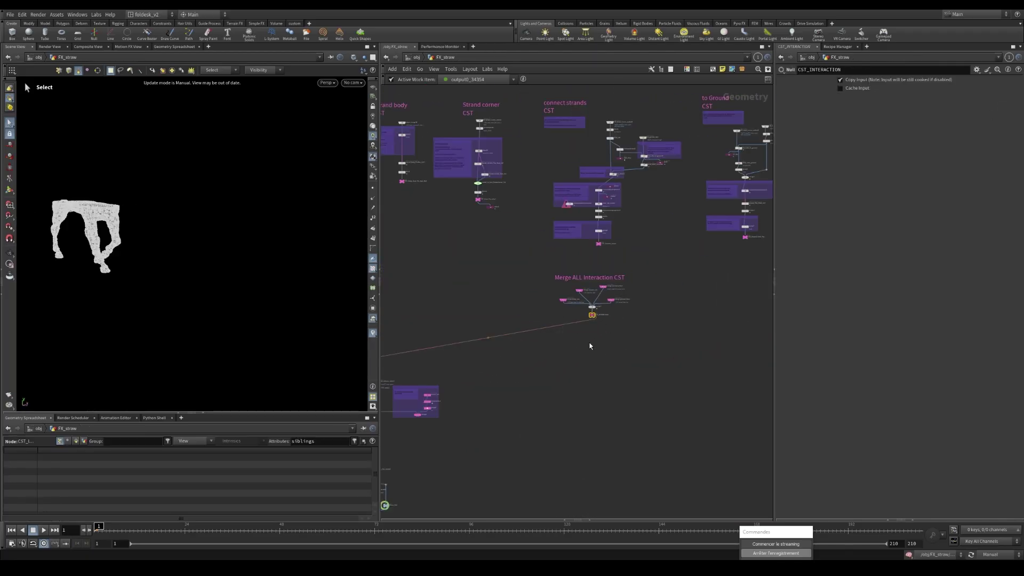
pyautogui.moveTo(520, 416); pyautogui.dragTo(746, 295, button='middle')
pyautogui.scroll(8, 582, 220)
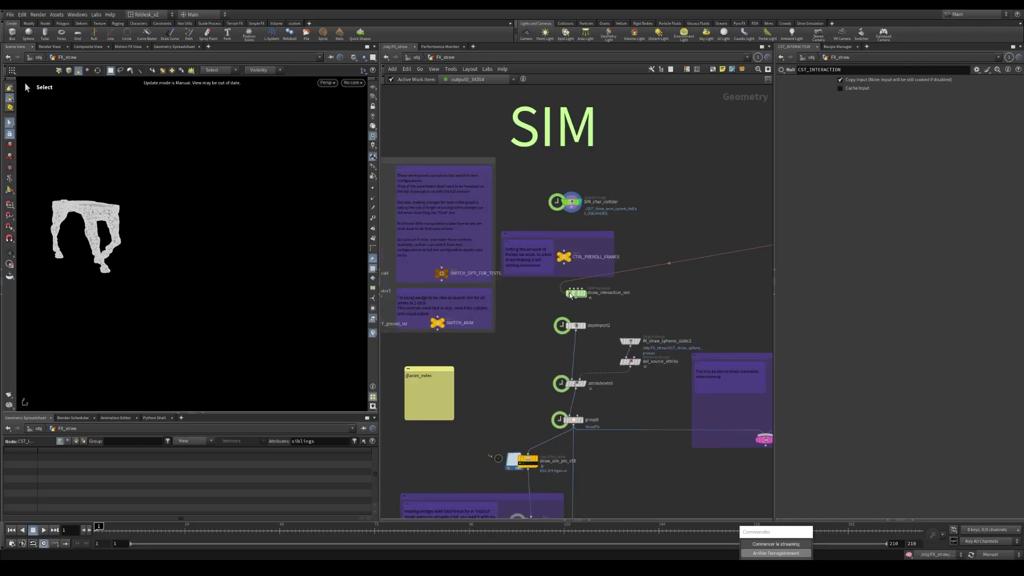
pyautogui.doubleClick(578, 293)
pyautogui.scroll(-3, 528, 270)
pyautogui.moveTo(505, 241); pyautogui.dragTo(595, 219, button='middle')
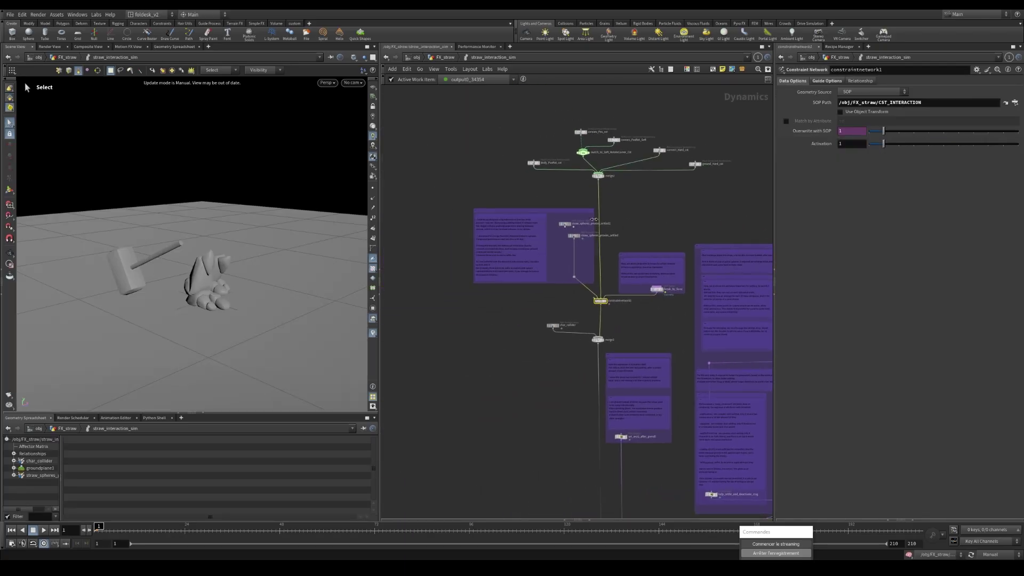
# Review the geometry representation choices of straw_spheres_proxies_settled and turn off Show Guide Geometry in its Bullet data.
pyautogui.scroll(3, 600, 237)
pyautogui.click(566, 235)
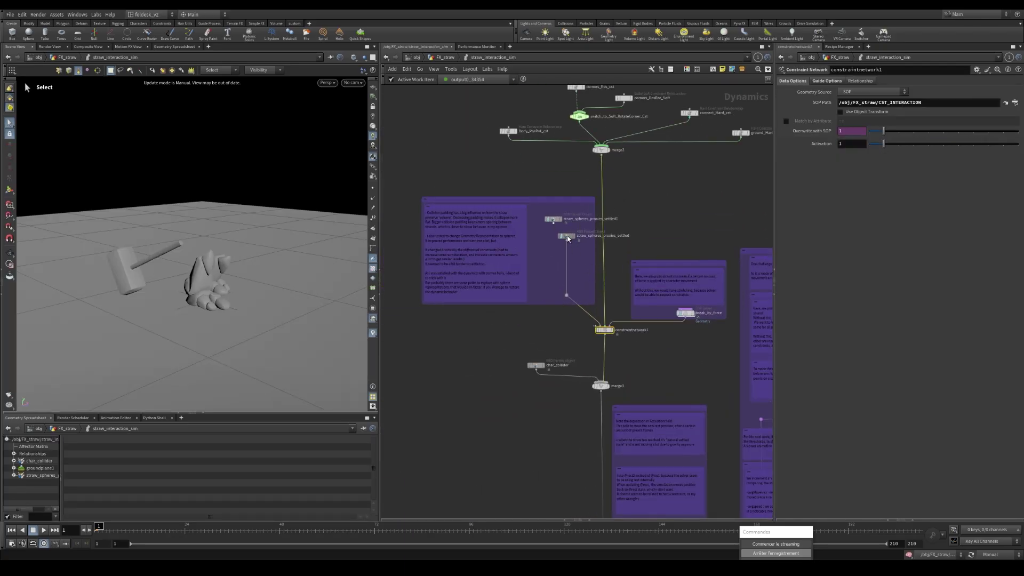
pyautogui.click(864, 227)
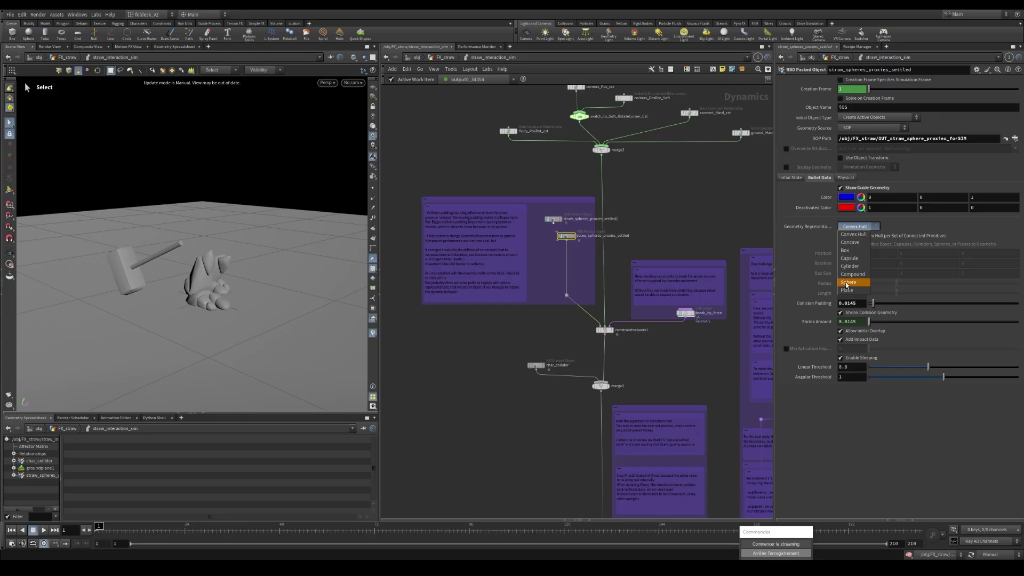
pyautogui.press('Escape')
pyautogui.click(854, 188)
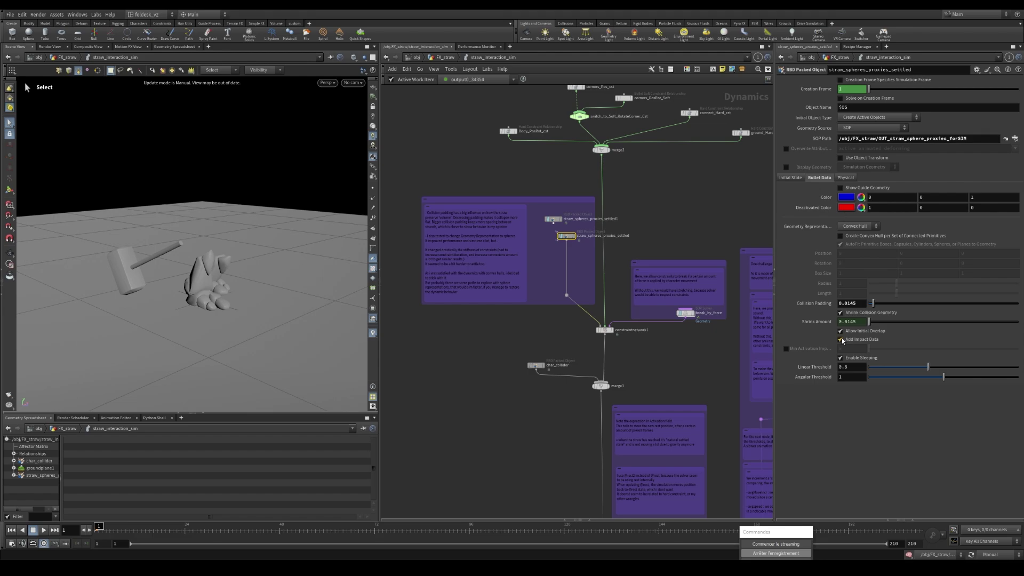
pyautogui.scroll(-2, 655, 348)
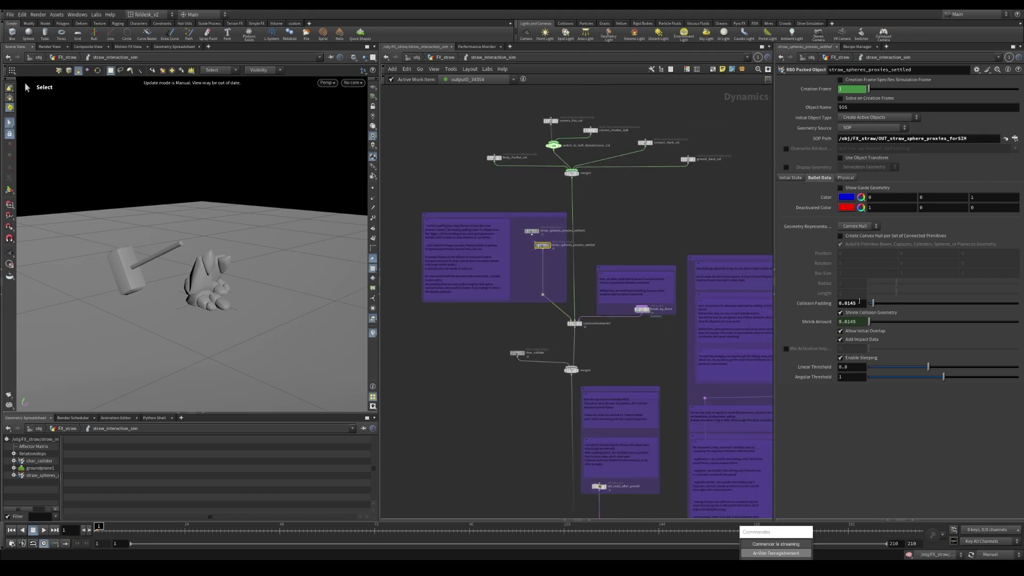
# Compare the collision padding of straw_spheres_proxies_settled with that of straw_spheres_proxies inside Straw_settle_sim.
pyautogui.moveTo(862, 304); pyautogui.dragTo(841, 304)
pyautogui.press('u')
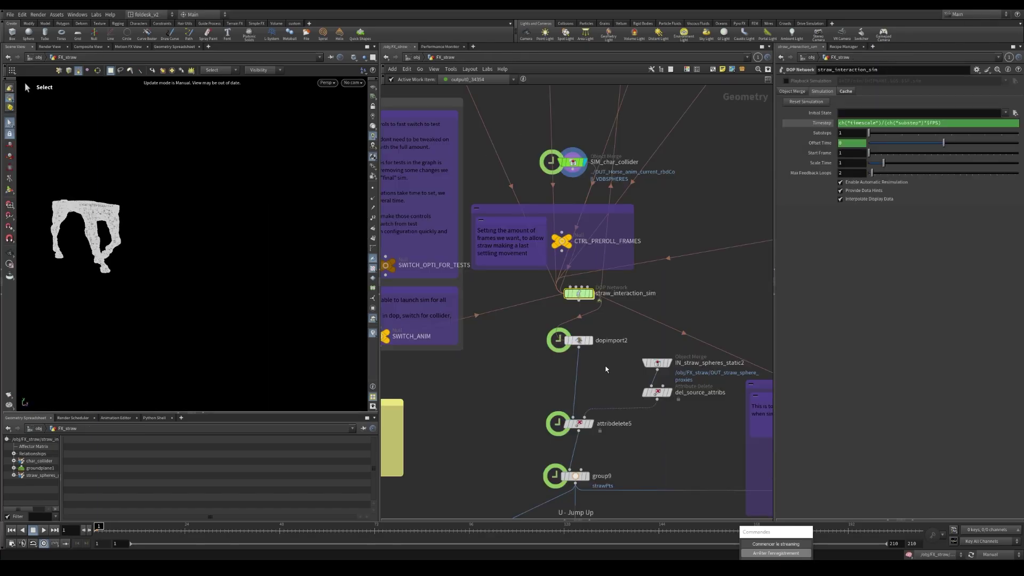
pyautogui.scroll(-5, 629, 258)
pyautogui.scroll(8, 603, 185)
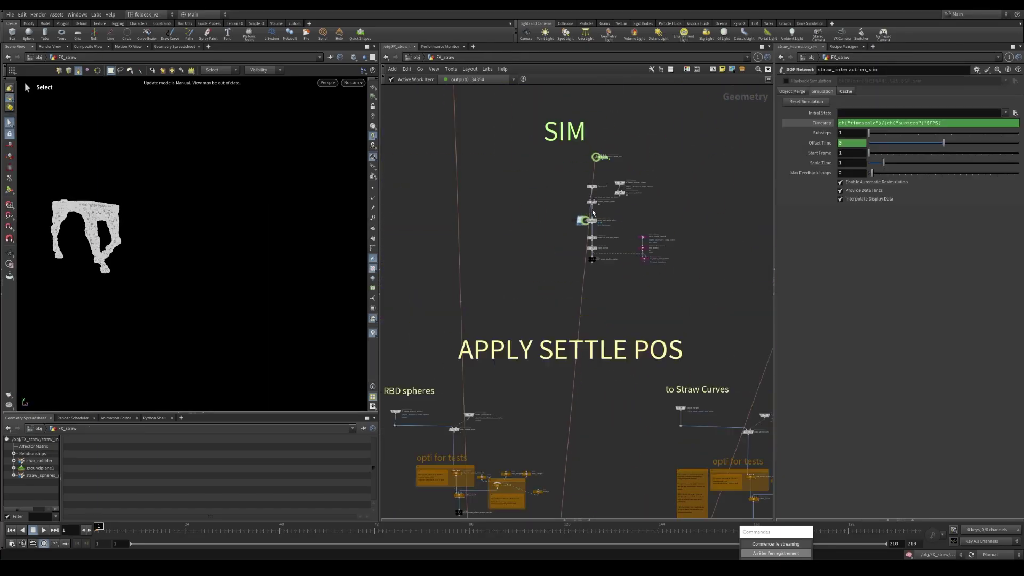
pyautogui.press('i')
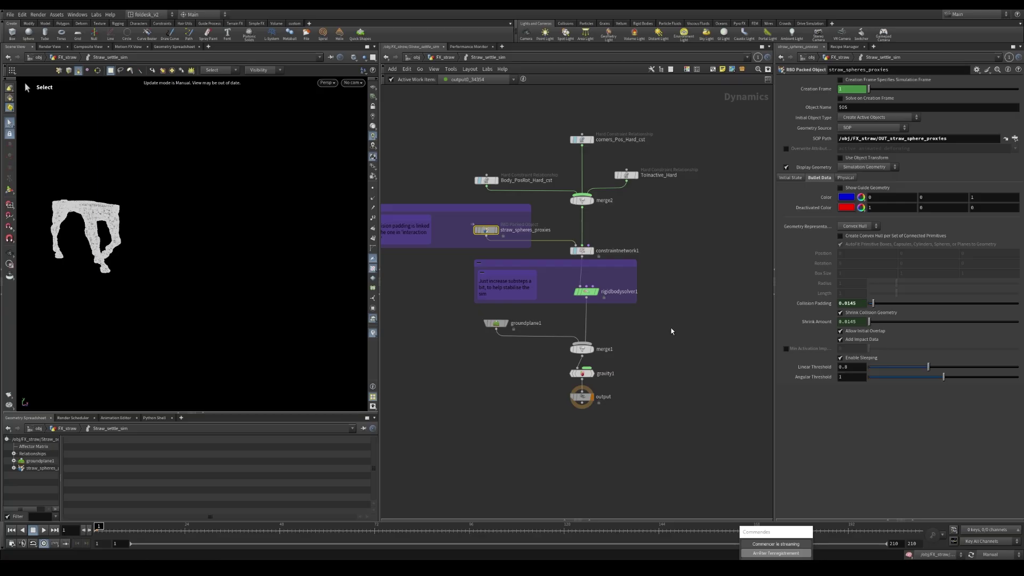
pyautogui.moveTo(684, 356); pyautogui.dragTo(637, 323, button='middle')
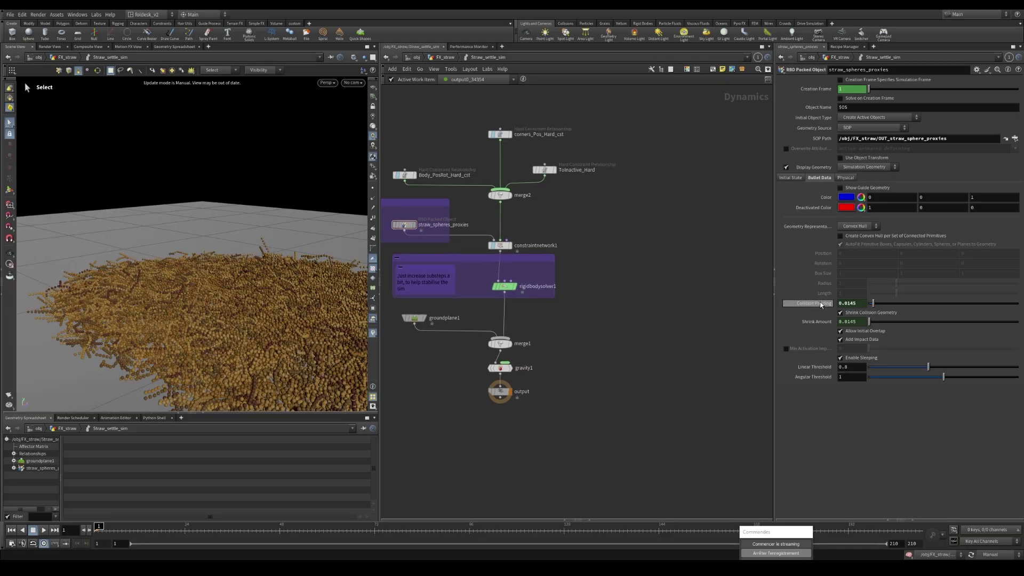
# Return to straw_spheres_proxies_settled in the straw_interaction_sim network and highlight its Collision Padding value.
pyautogui.press('u')
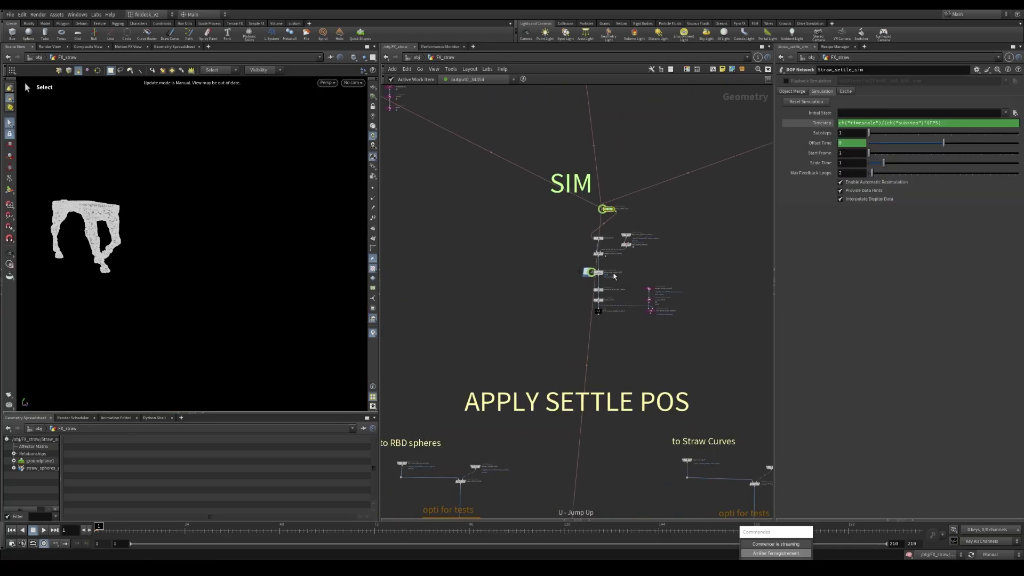
pyautogui.scroll(-3, 583, 249)
pyautogui.scroll(5, 583, 249)
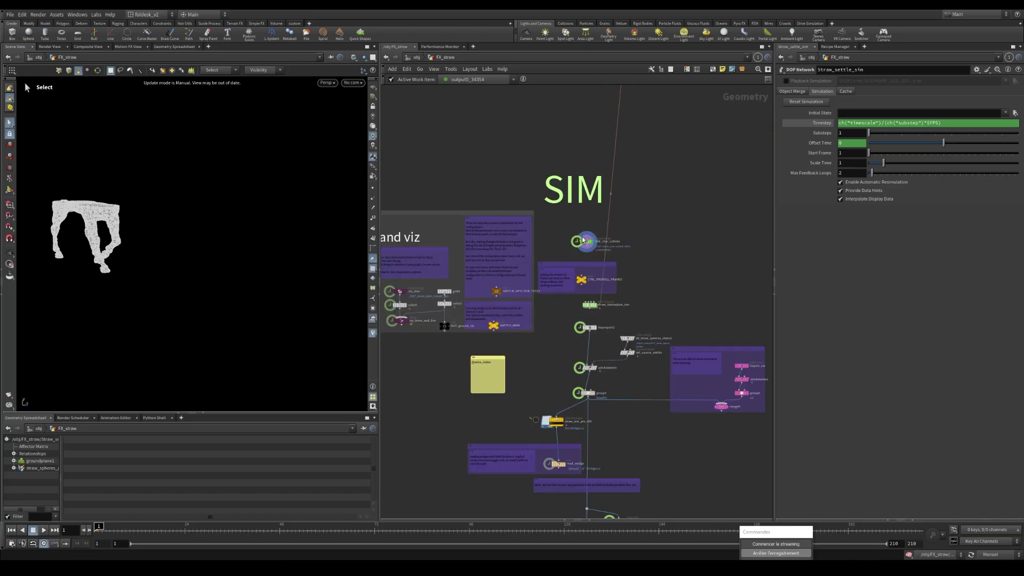
pyautogui.click(587, 348)
pyautogui.doubleClick(587, 347)
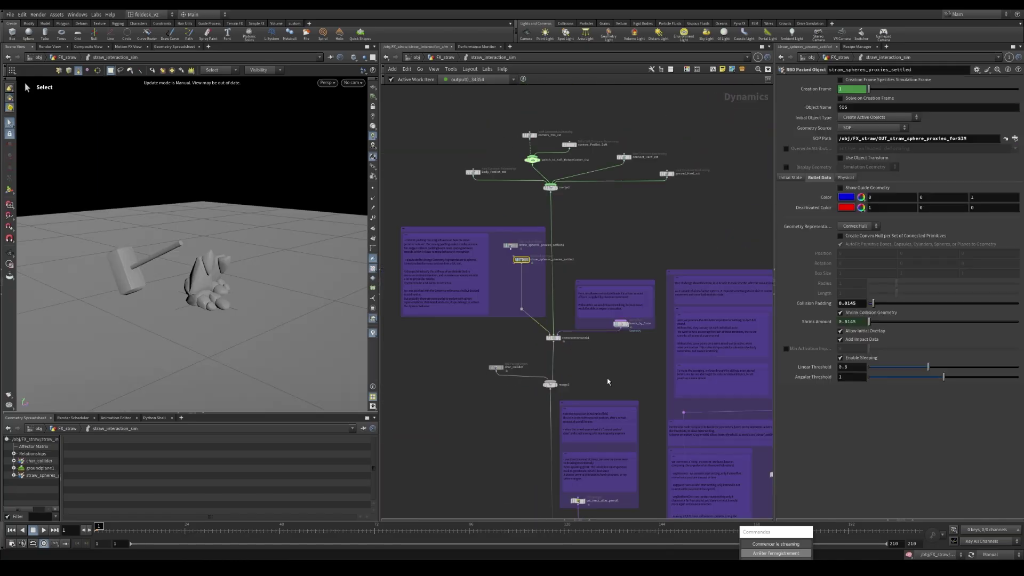
pyautogui.click(519, 260)
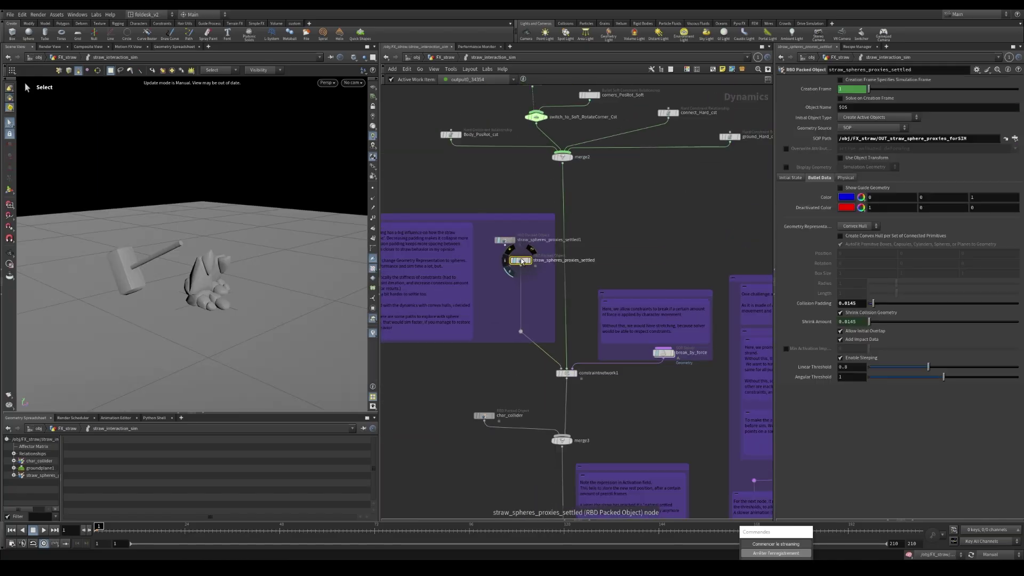
pyautogui.click(851, 303)
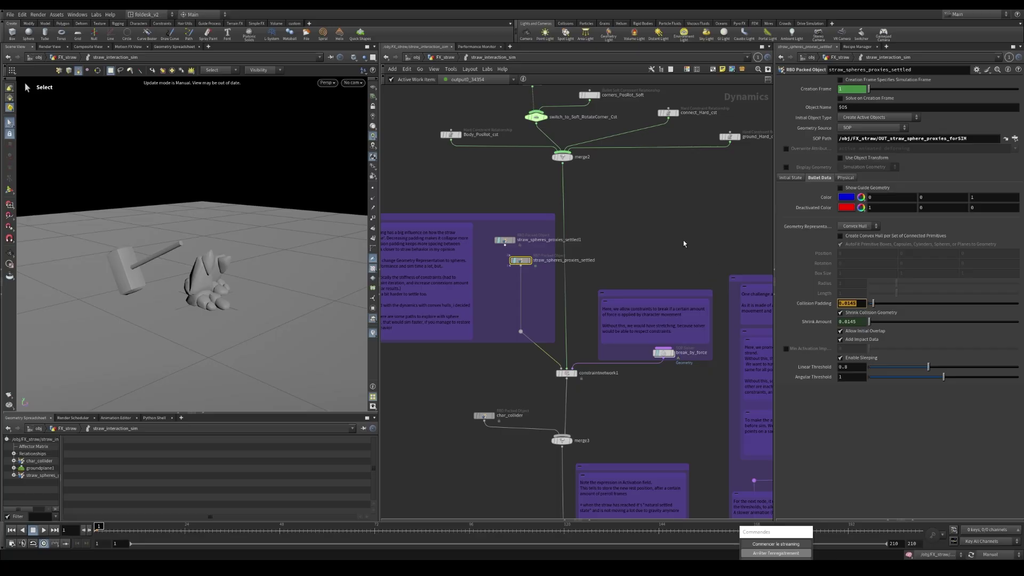
# Go back up to FX_straw's SIM section and view the character collider from another angle.
pyautogui.click(628, 258)
pyautogui.scroll(-2, 620, 246)
pyautogui.press('u')
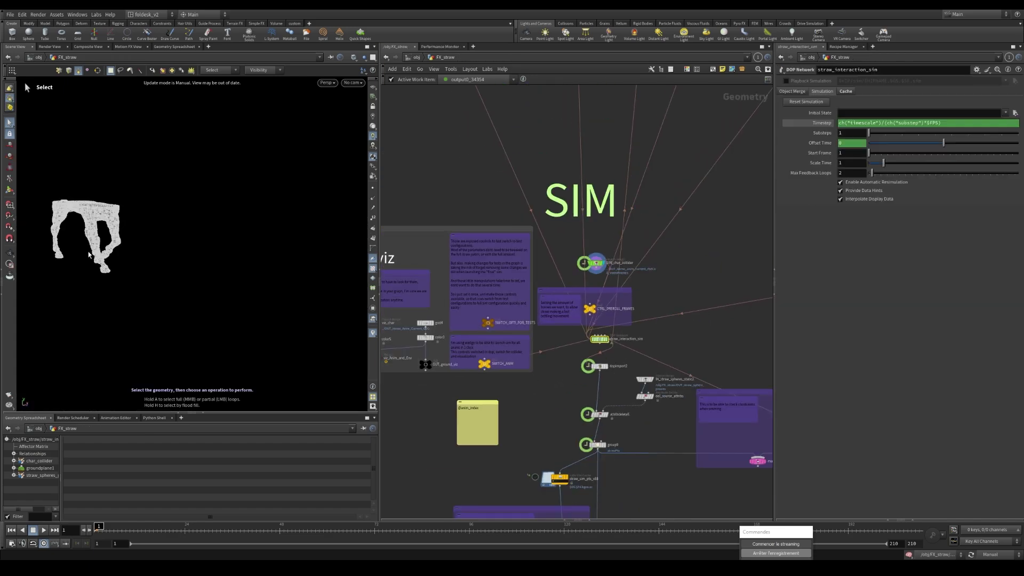
pyautogui.keyDown('alt'); pyautogui.moveTo(165, 277); pyautogui.dragTo(152, 267); pyautogui.keyUp('alt')
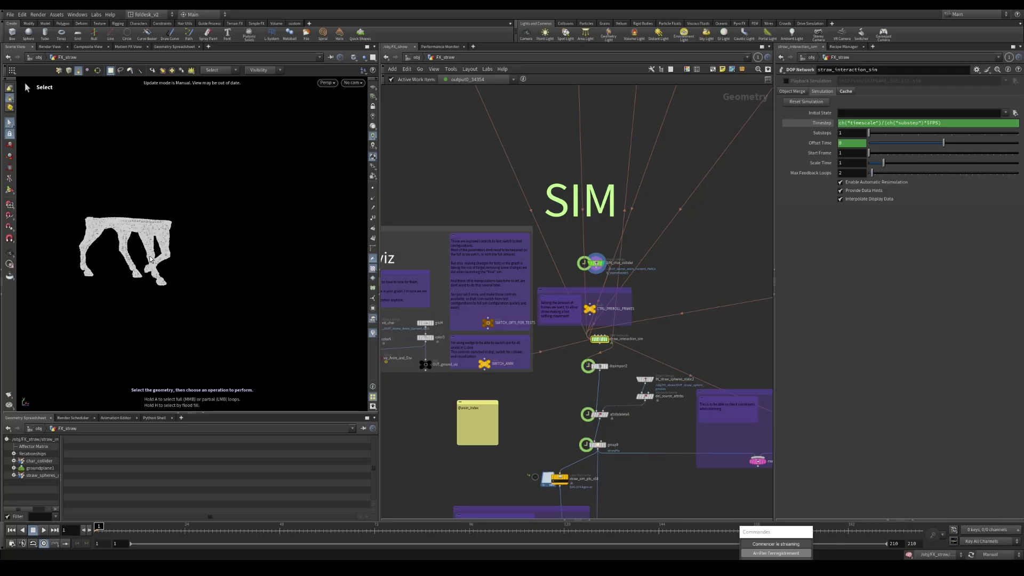
# Enter the straw_interaction_sim network and inspect the settings of its break_by_force SOP solver.
pyautogui.moveTo(708, 343); pyautogui.dragTo(686, 338, button='middle')
pyautogui.keyDown('alt'); pyautogui.moveTo(160, 267); pyautogui.dragTo(181, 282); pyautogui.keyUp('alt')
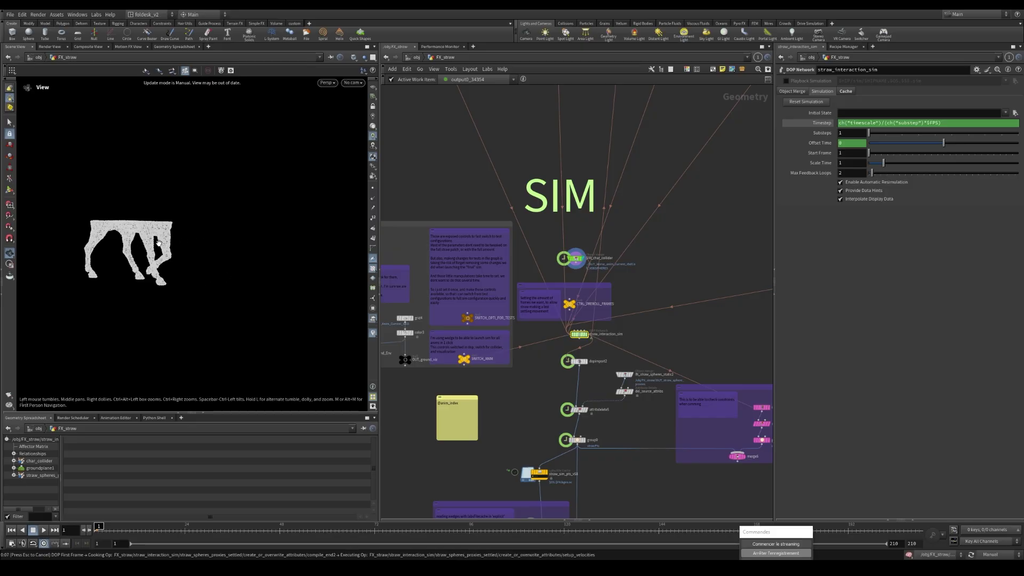
pyautogui.press('s')
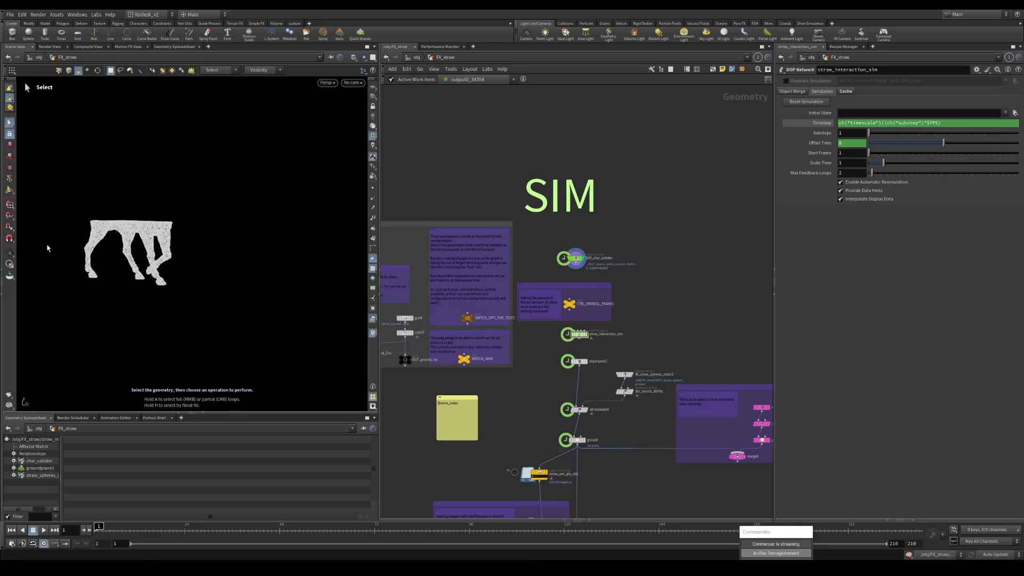
pyautogui.scroll(2, 595, 328)
pyautogui.moveTo(594, 328); pyautogui.dragTo(558, 277, button='middle')
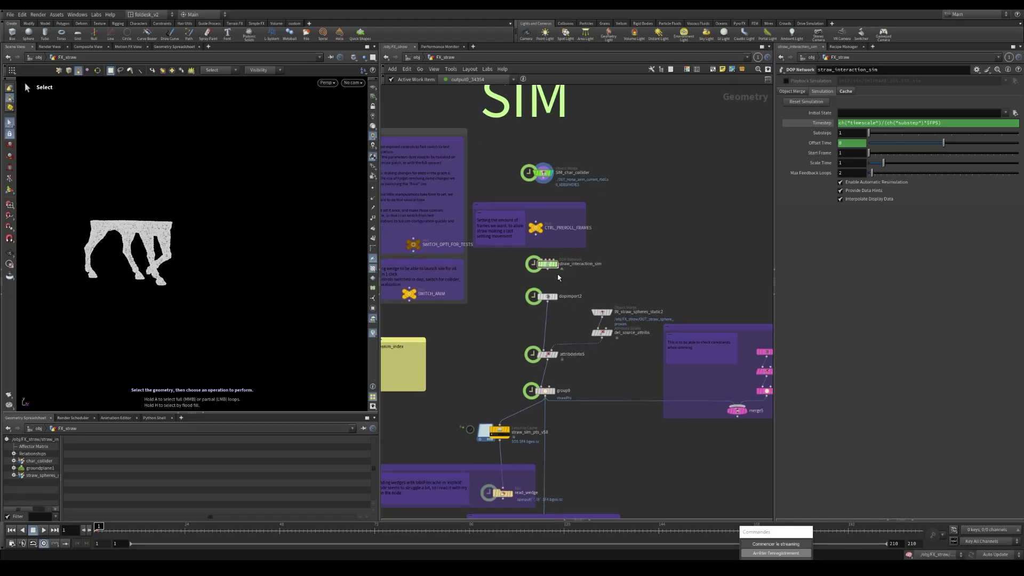
pyautogui.scroll(2, 559, 275)
pyautogui.doubleClick(554, 261)
pyautogui.scroll(-2, 560, 268)
pyautogui.moveTo(609, 344); pyautogui.dragTo(550, 299, button='middle')
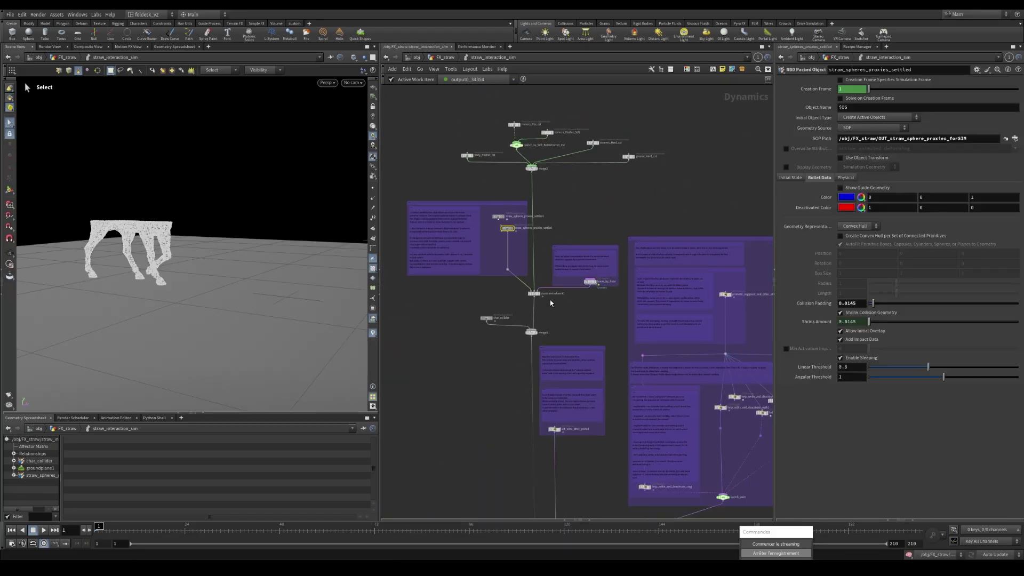
pyautogui.scroll(2, 586, 285)
pyautogui.scroll(3, 592, 292)
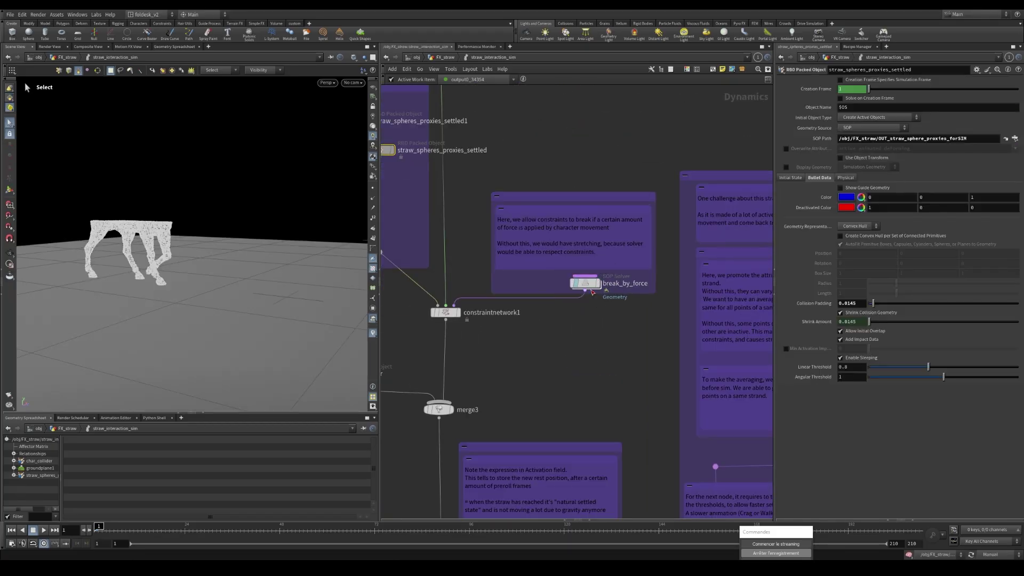
pyautogui.click(585, 283)
pyautogui.scroll(-2, 550, 300)
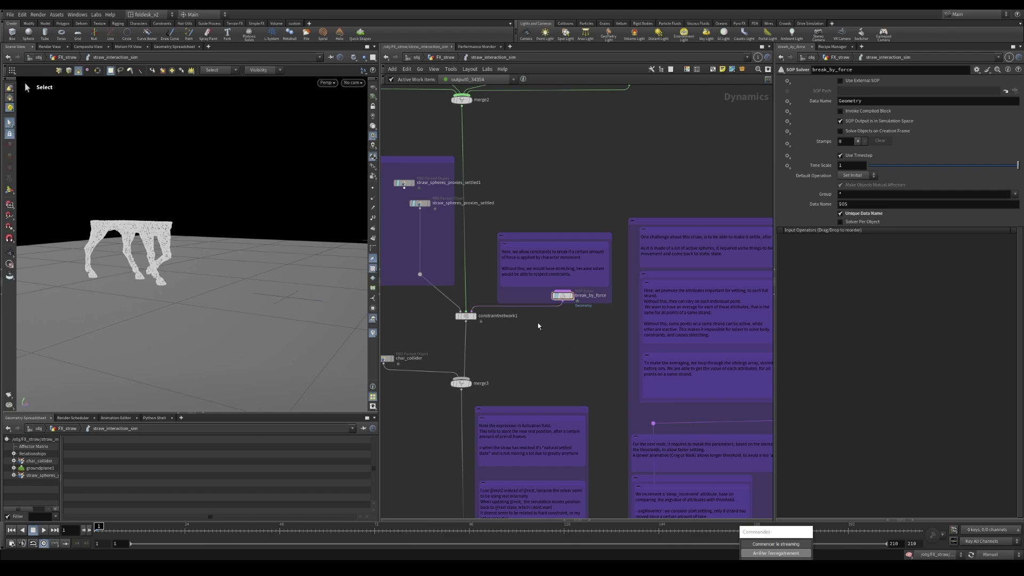
# Return to FX_straw and inspect the group node that defines the break group in the connect strands CST section.
pyautogui.press('u')
pyautogui.moveTo(713, 208); pyautogui.dragTo(585, 377, button='middle')
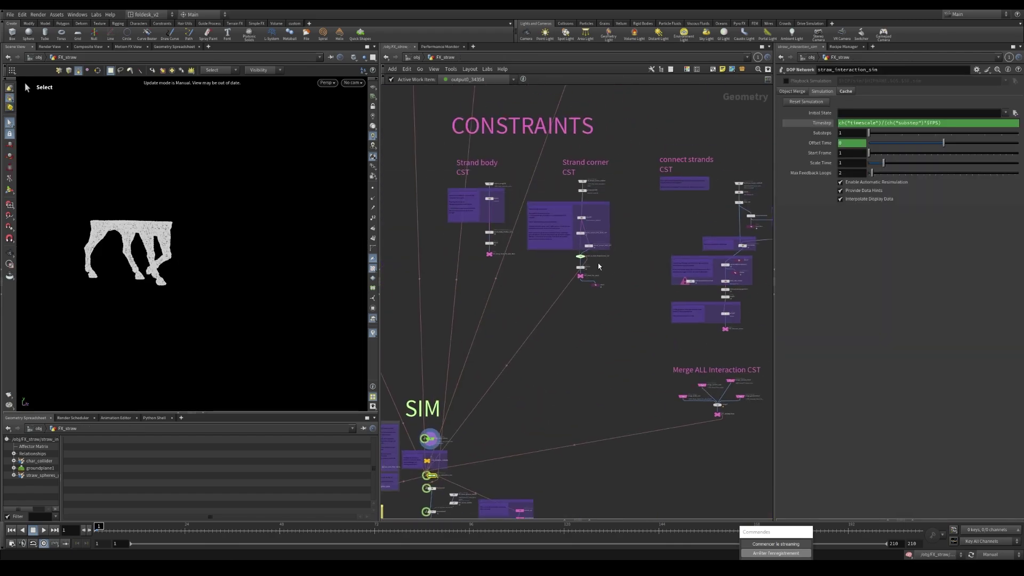
pyautogui.scroll(6, 591, 267)
pyautogui.scroll(-5, 601, 274)
pyautogui.moveTo(655, 277); pyautogui.dragTo(477, 286, button='middle')
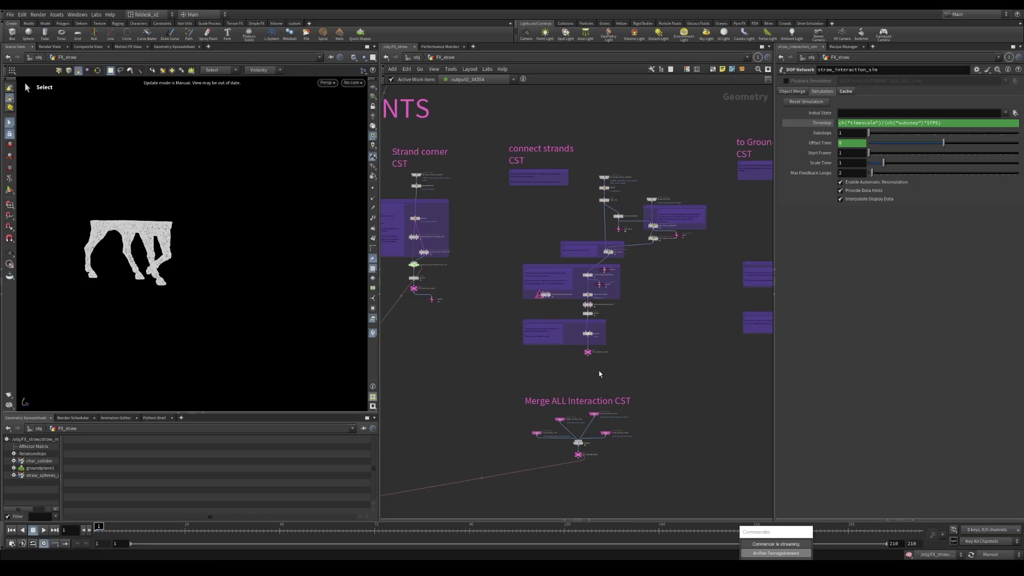
pyautogui.scroll(6, 599, 373)
pyautogui.click(573, 323)
pyautogui.scroll(-7, 568, 362)
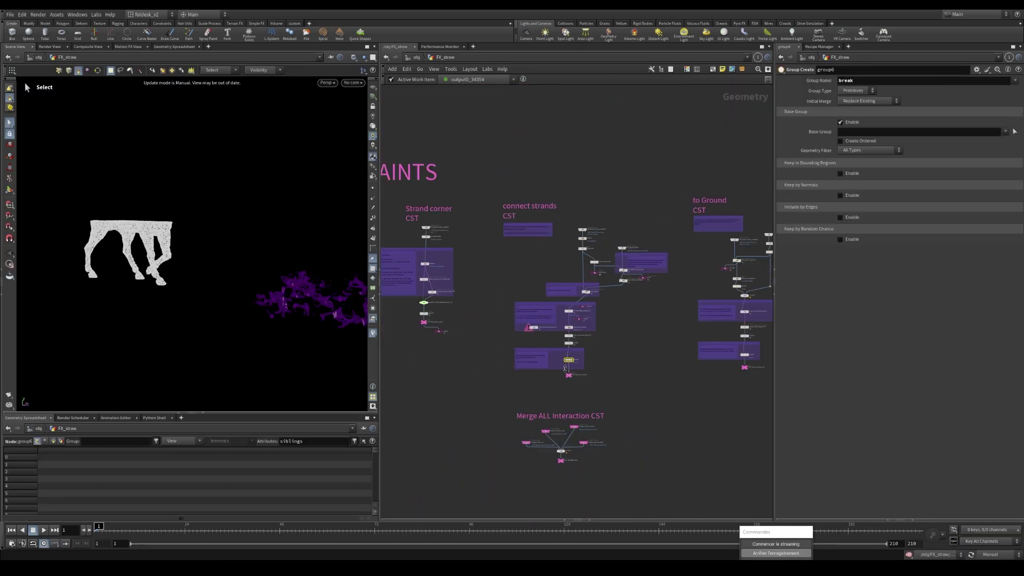
# Inspect the break group node at the end of the to Ground CST chain.
pyautogui.moveTo(743, 355); pyautogui.dragTo(609, 360, button='middle')
pyautogui.keyDown('alt'); pyautogui.moveTo(317, 299); pyautogui.dragTo(251, 304, button='middle'); pyautogui.keyUp('alt')
pyautogui.scroll(-2, 251, 304)
pyautogui.scroll(4, 620, 372)
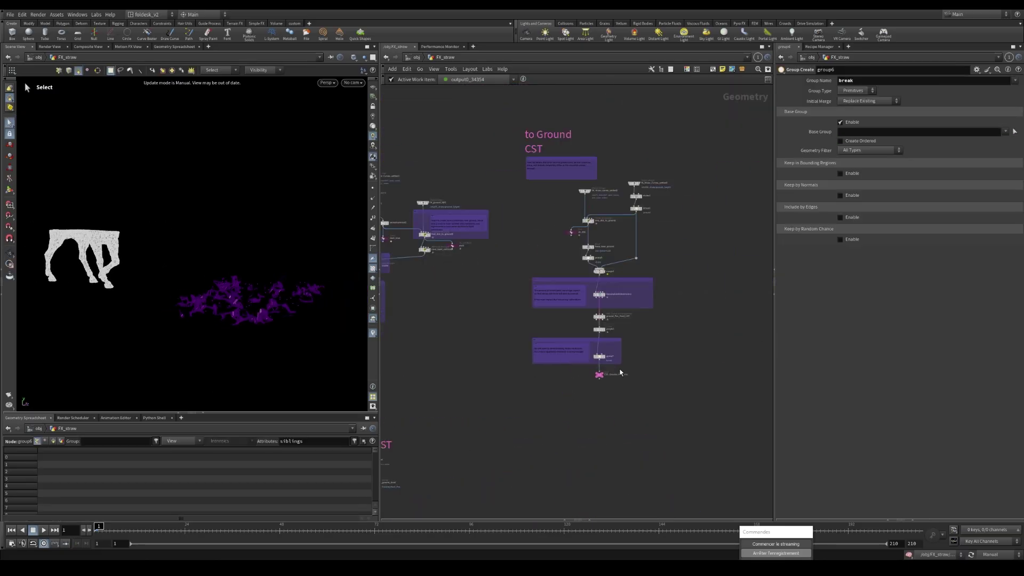
pyautogui.scroll(4, 620, 372)
pyautogui.click(586, 345)
pyautogui.scroll(-6, 610, 388)
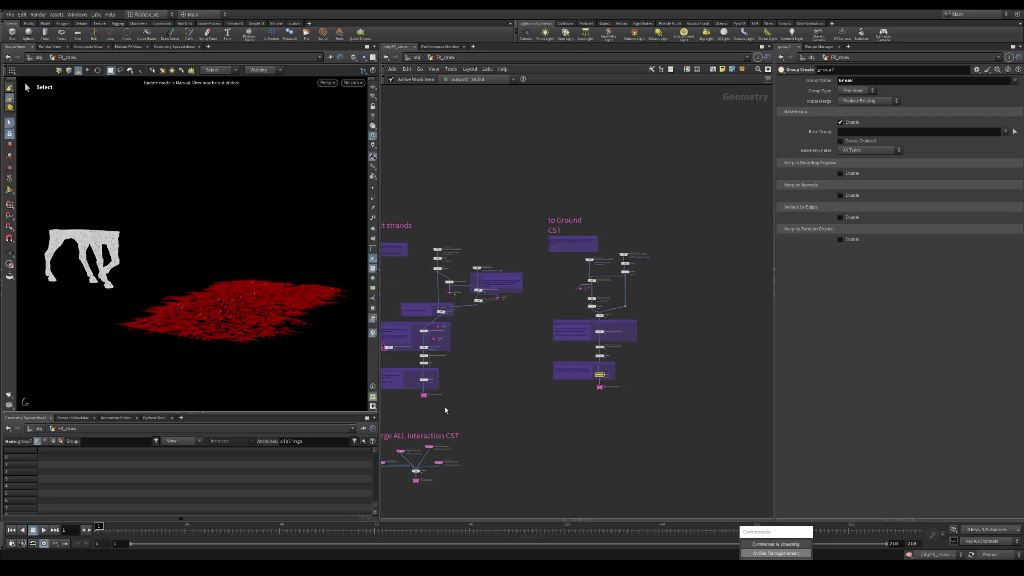
# Select the CST_Hard_Pos_only1 null in the Strand corner CST section and examine the chain feeding it.
pyautogui.moveTo(444, 407); pyautogui.dragTo(613, 321, button='middle')
pyautogui.moveTo(513, 269); pyautogui.dragTo(585, 340, button='middle')
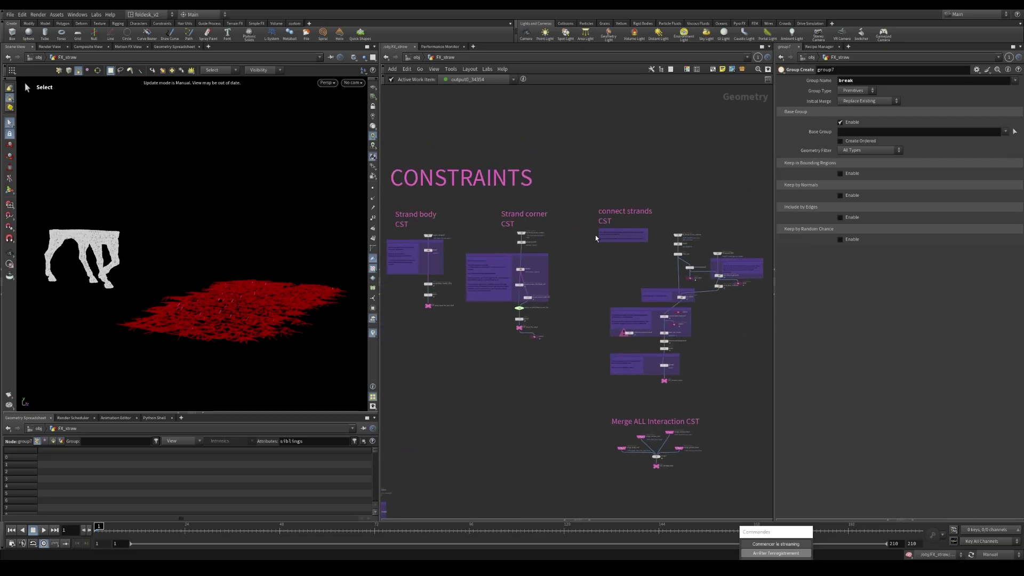
pyautogui.scroll(4, 521, 291)
pyautogui.click(518, 385)
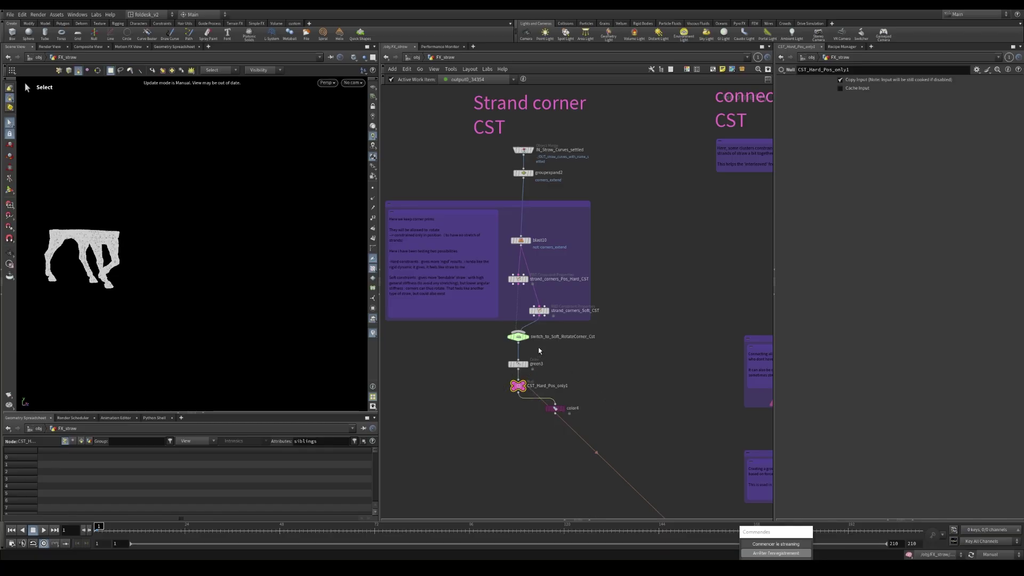
pyautogui.scroll(2, 533, 386)
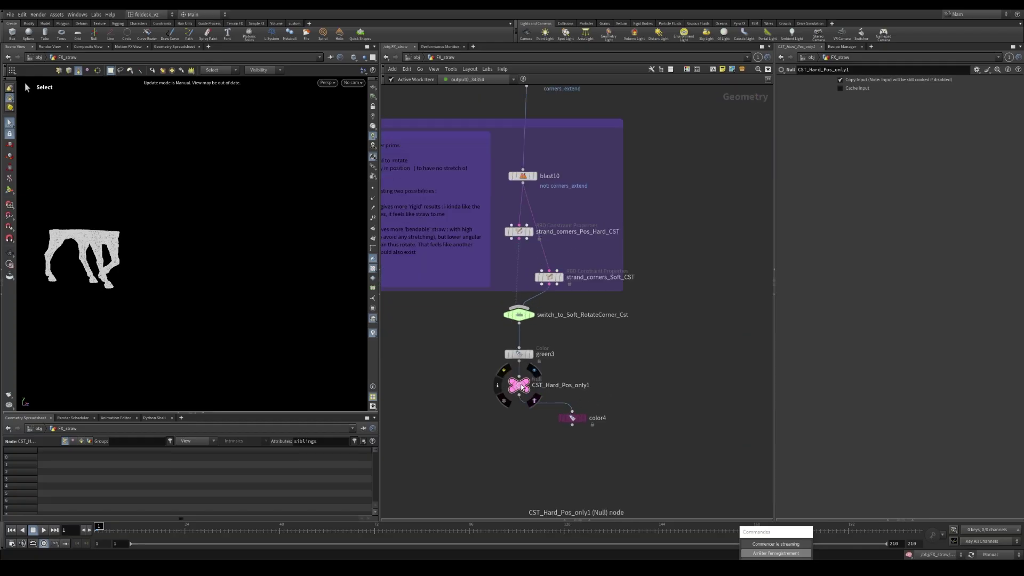
# Go back into straw_interaction_sim and open the contents of the break_by_force solver.
pyautogui.scroll(-7, 615, 380)
pyautogui.moveTo(534, 452); pyautogui.dragTo(669, 219, button='middle')
pyautogui.scroll(4, 582, 315)
pyautogui.doubleClick(577, 378)
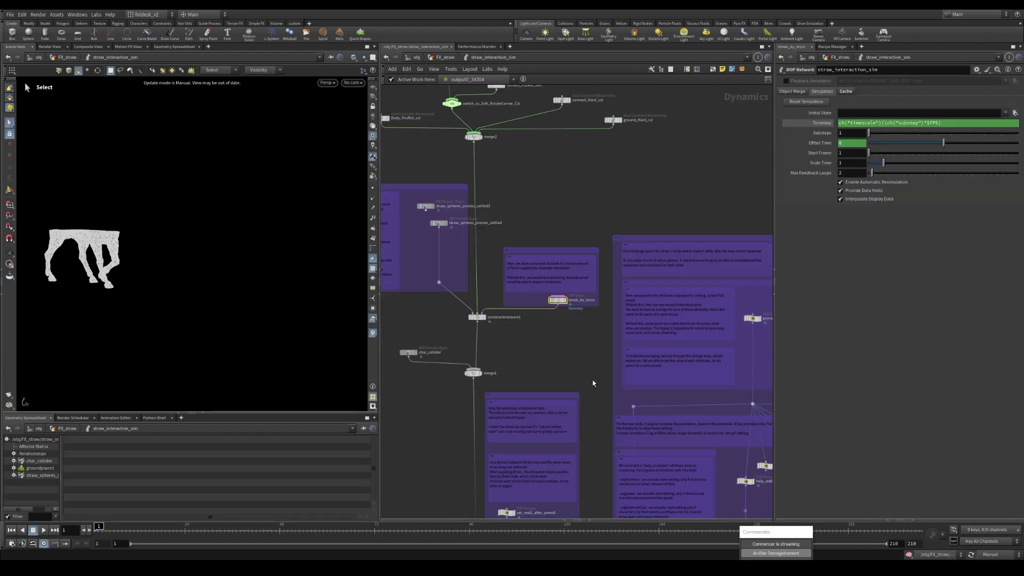
pyautogui.doubleClick(557, 301)
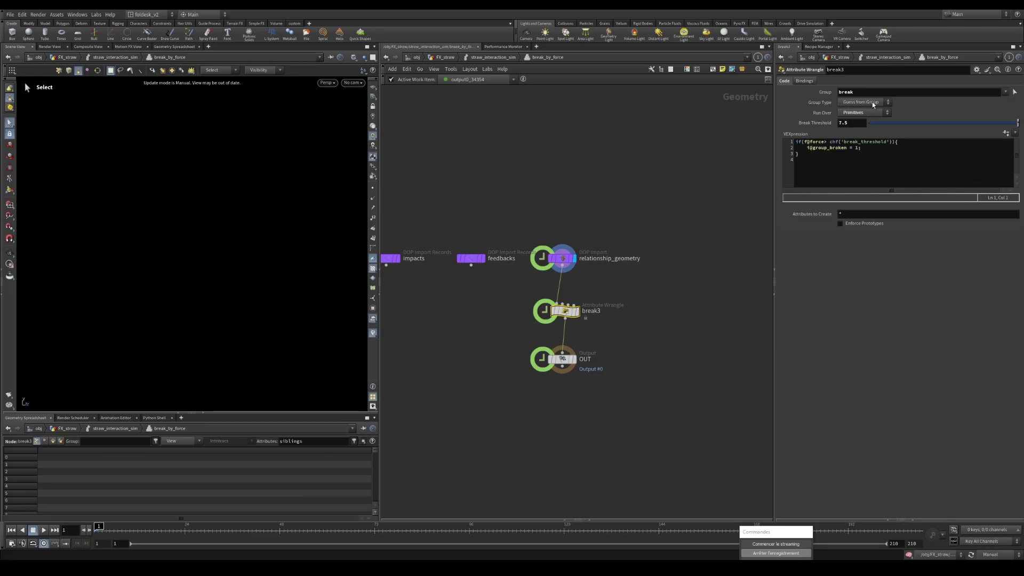
# Highlight the break group, the force condition and the group_broken assignment in the break3 wrangle.
pyautogui.moveTo(865, 93); pyautogui.dragTo(811, 92)
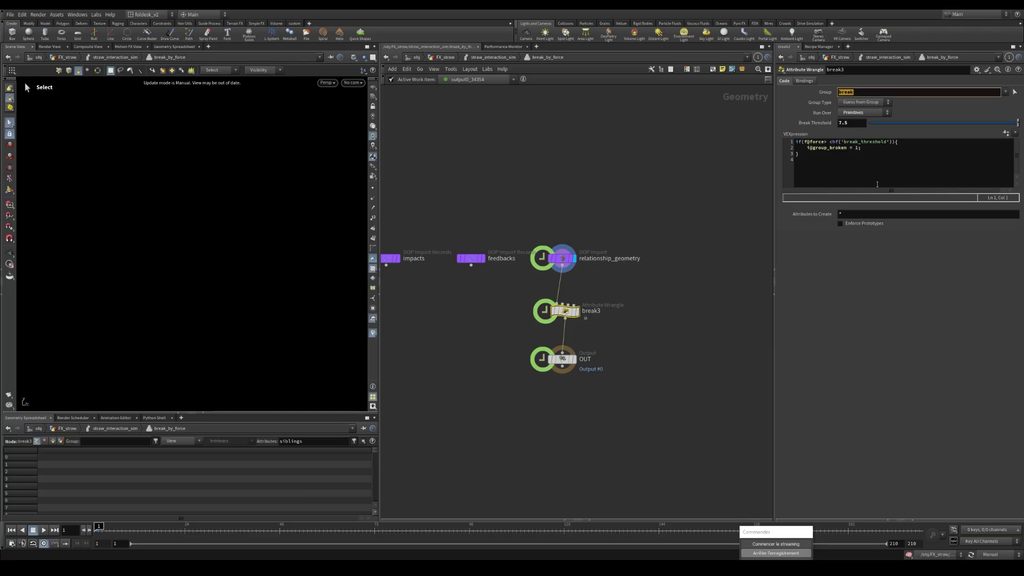
pyautogui.click(844, 149)
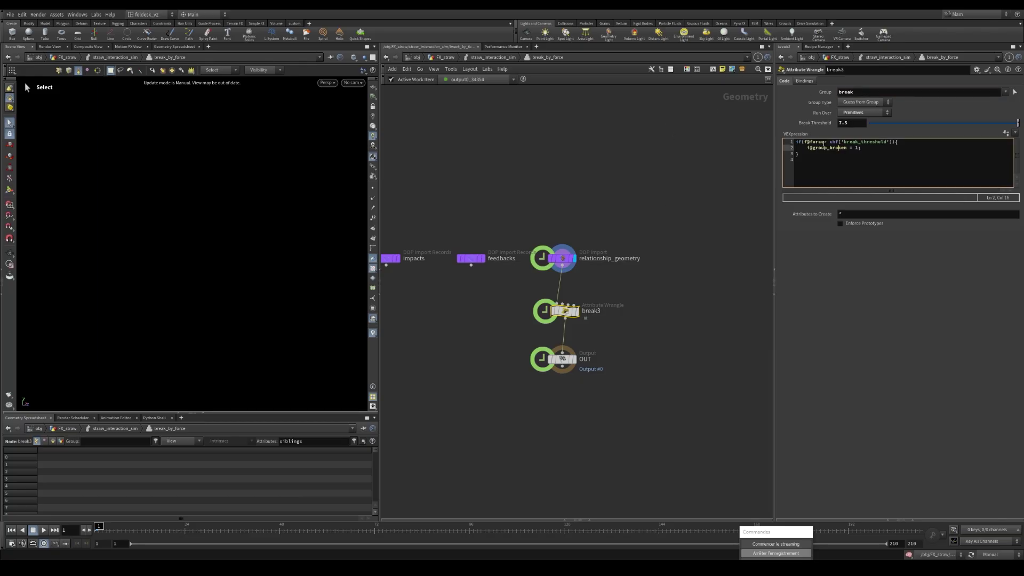
pyautogui.moveTo(823, 142); pyautogui.dragTo(805, 142)
pyautogui.click(841, 142)
pyautogui.moveTo(863, 148); pyautogui.dragTo(812, 148)
pyautogui.scroll(-2, 664, 356)
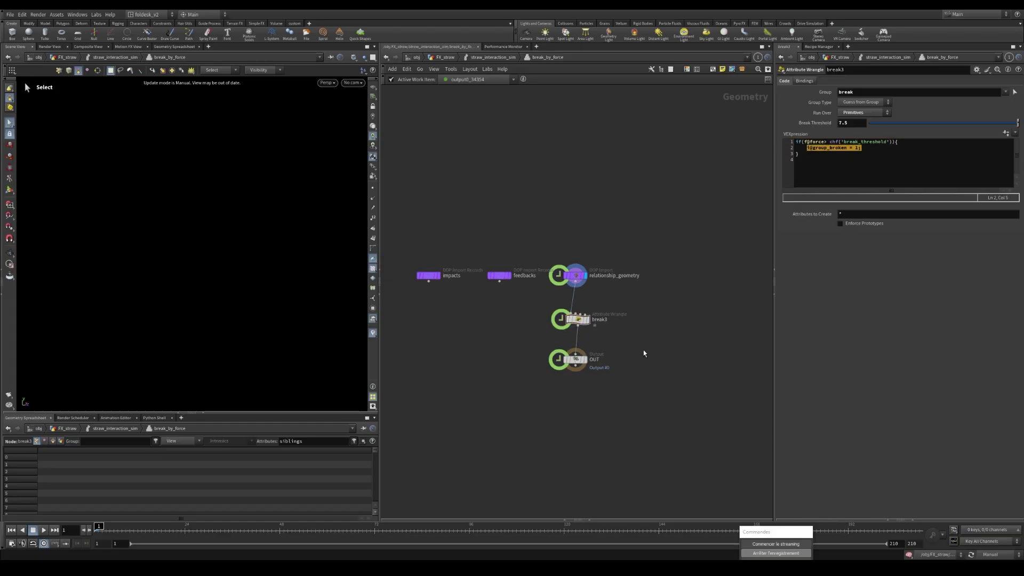
pyautogui.scroll(2, 644, 353)
pyautogui.scroll(-2, 598, 320)
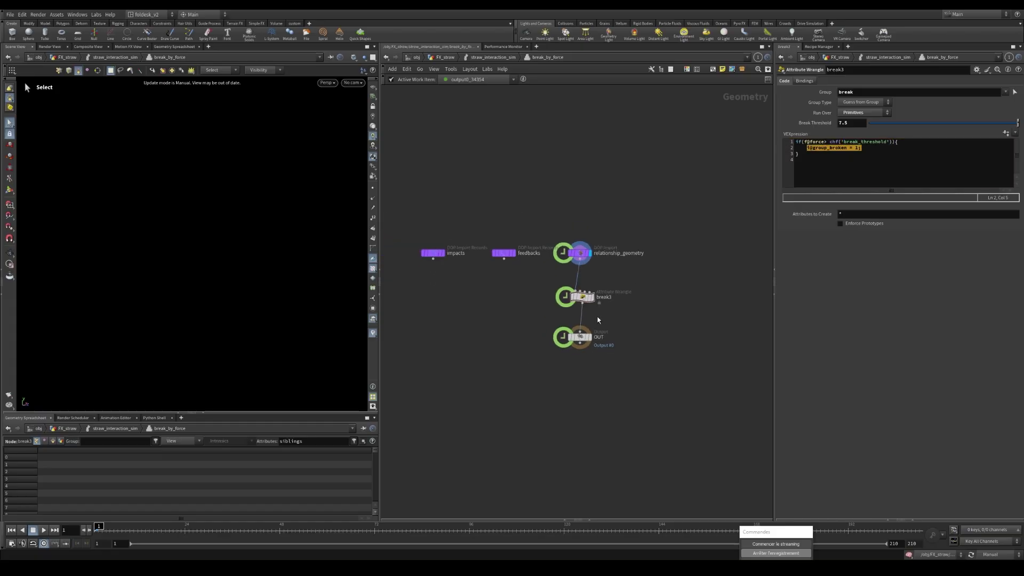
pyautogui.scroll(2, 601, 237)
# Inspect the import settings and Relationship Name of the relationship_geometry node inside break_by_force.
pyautogui.click(569, 260)
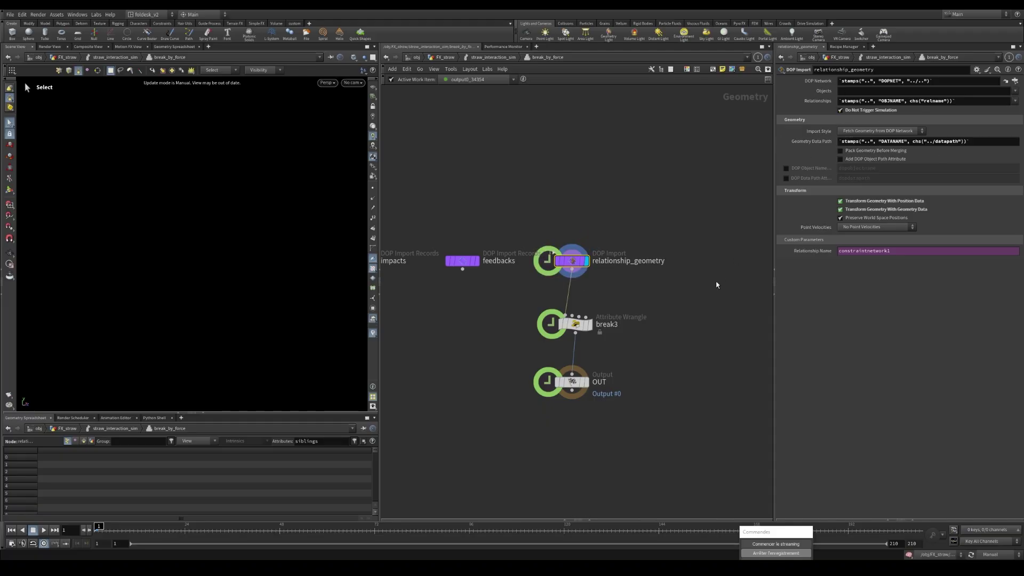
pyautogui.moveTo(666, 300); pyautogui.dragTo(666, 296, button='middle')
pyautogui.click(664, 299)
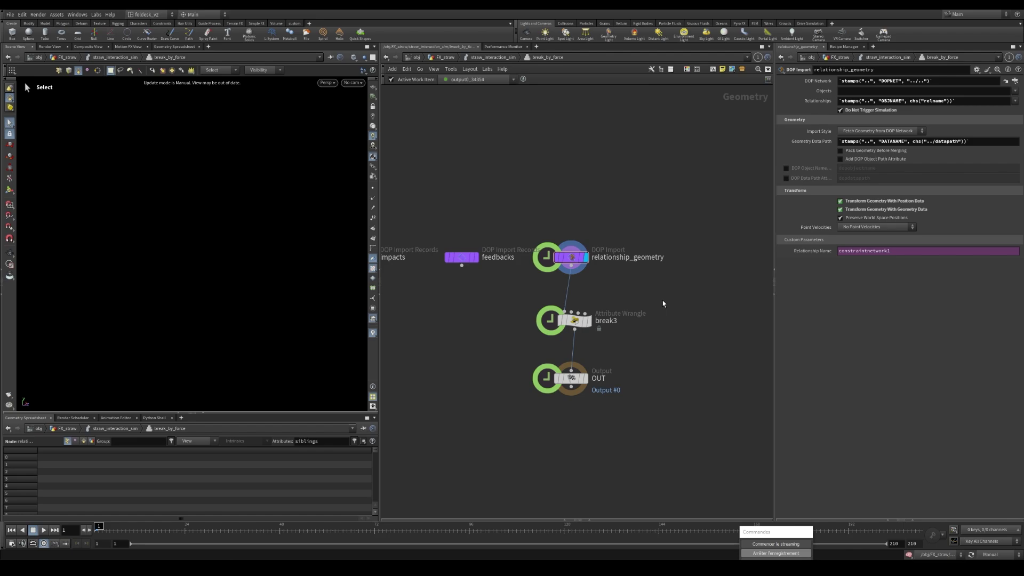
# Check the break_by_force solver's data name settings one level up and return to the relationship_geometry node inside it.
pyautogui.press('u')
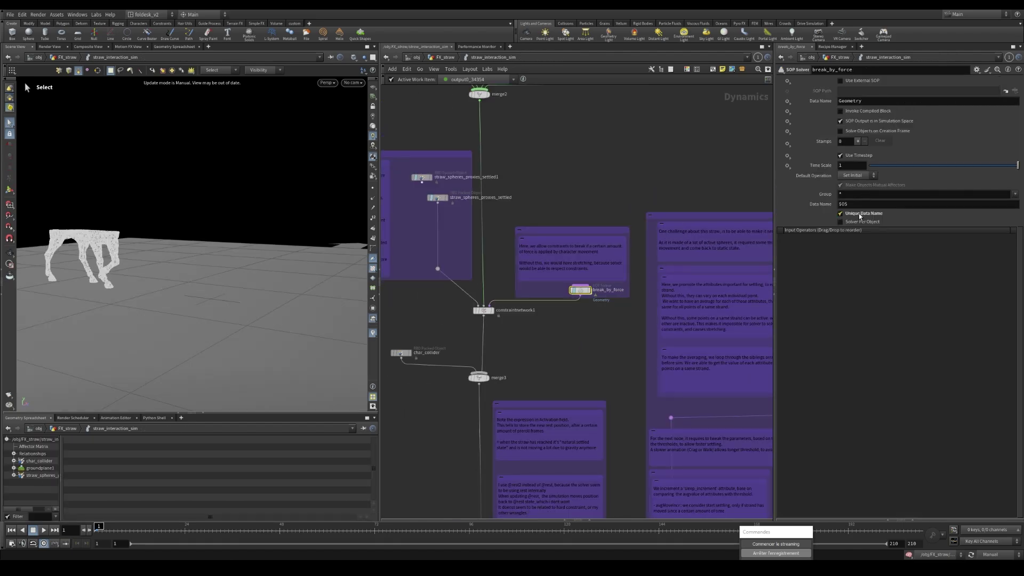
pyautogui.press('i')
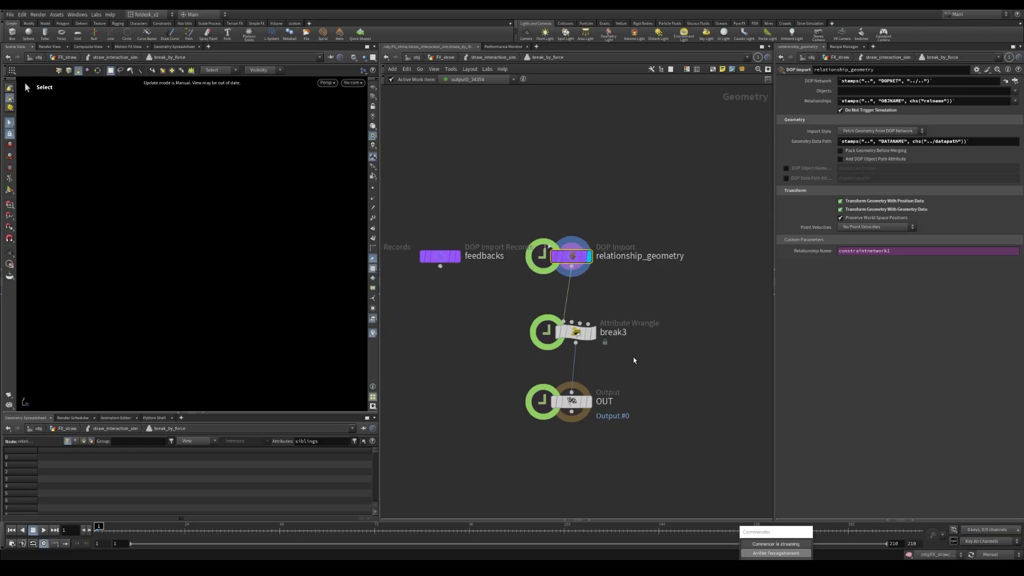
pyautogui.scroll(-1, 633, 358)
pyautogui.moveTo(650, 350); pyautogui.dragTo(645, 319, button='middle')
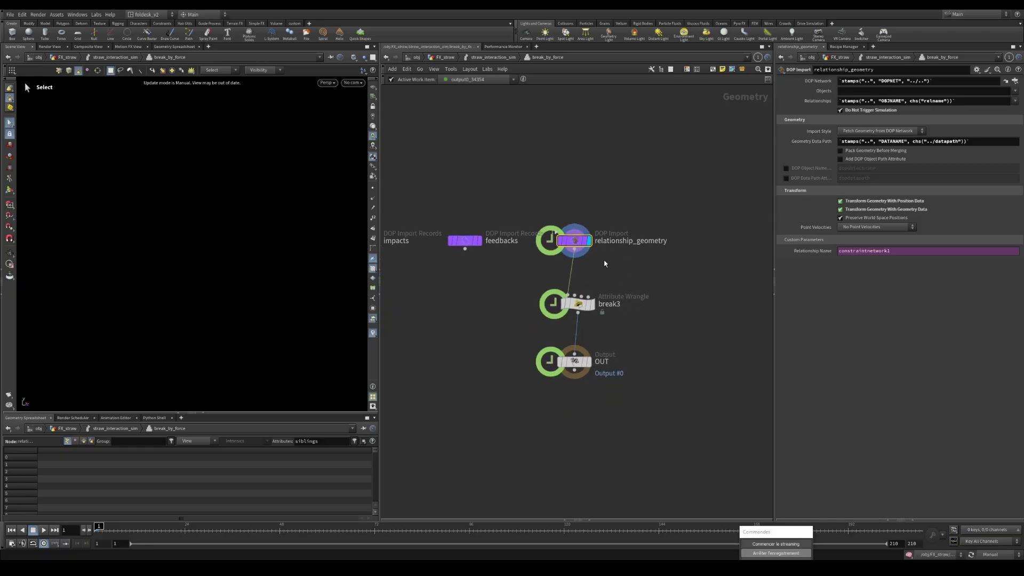
pyautogui.scroll(-2, 594, 253)
pyautogui.scroll(1, 584, 246)
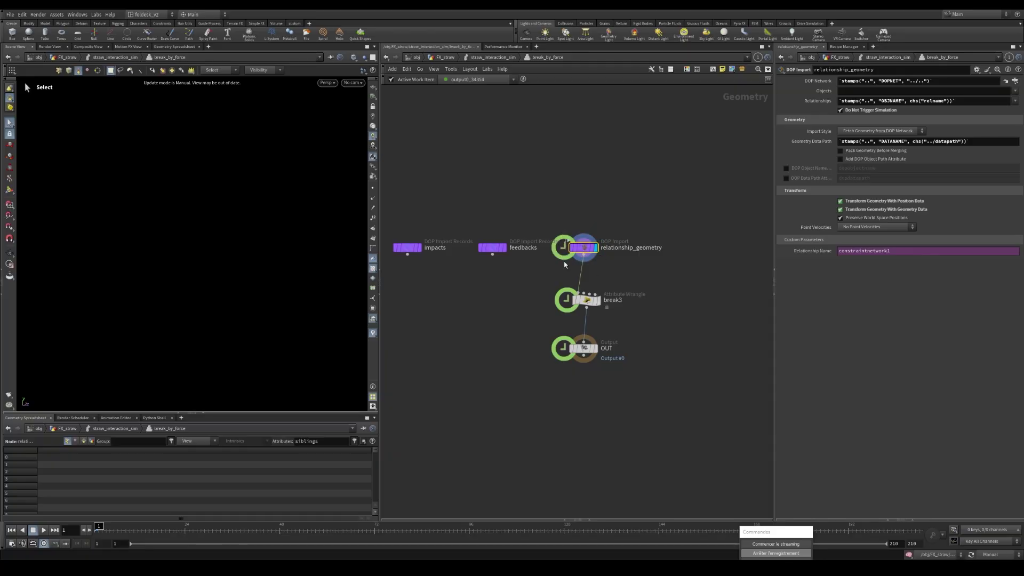
pyautogui.moveTo(585, 252)
# Leave break_by_force, select char_collider in straw_interaction_sim and view the horse collider up close.
pyautogui.press('u')
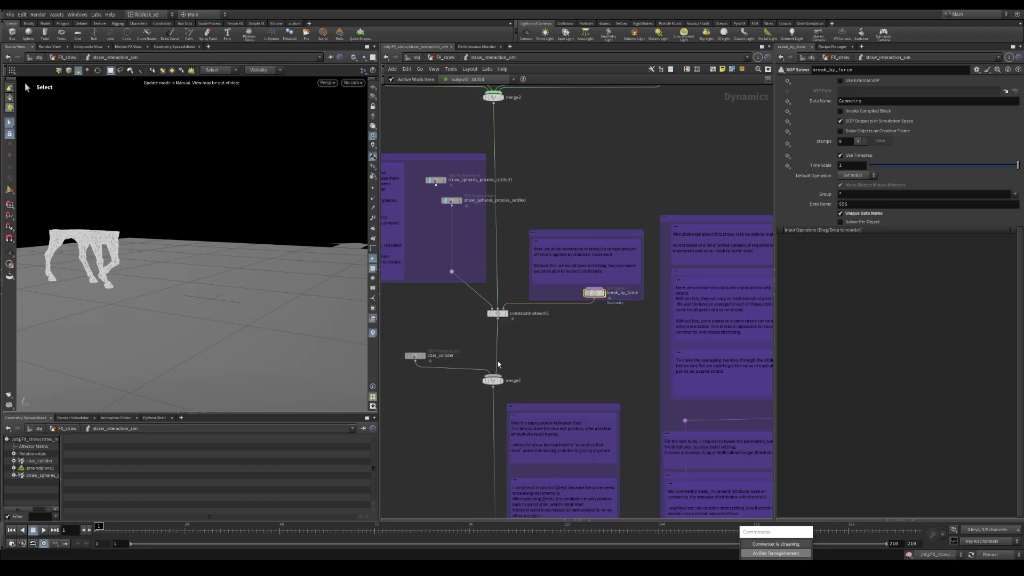
pyautogui.click(519, 284)
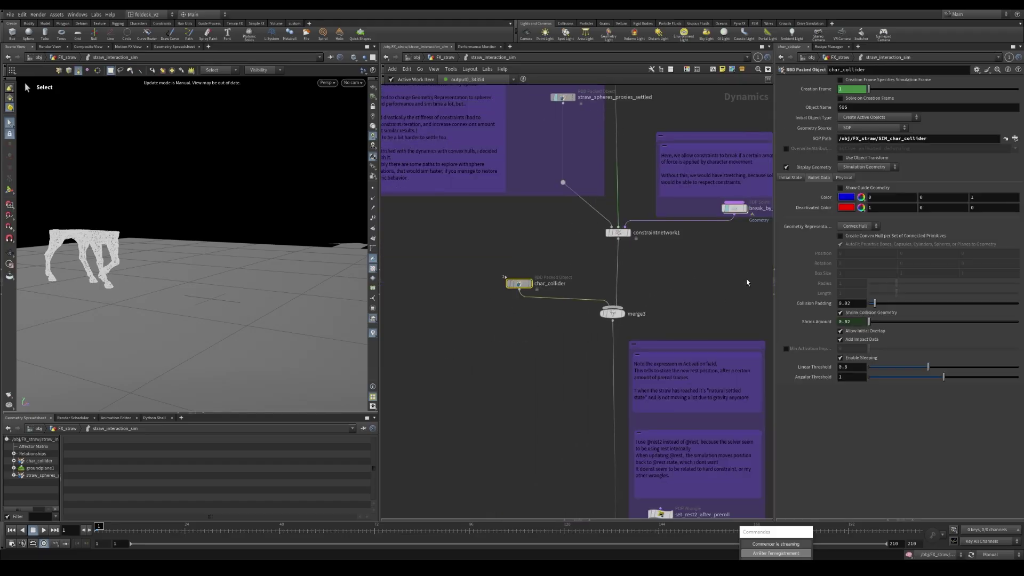
pyautogui.scroll(-2, 747, 282)
pyautogui.moveTo(697, 289); pyautogui.dragTo(651, 293, button='middle')
pyautogui.scroll(4, 575, 304)
pyautogui.keyDown('alt'); pyautogui.moveTo(82, 235); pyautogui.dragTo(127, 241, button='middle'); pyautogui.keyUp('alt')
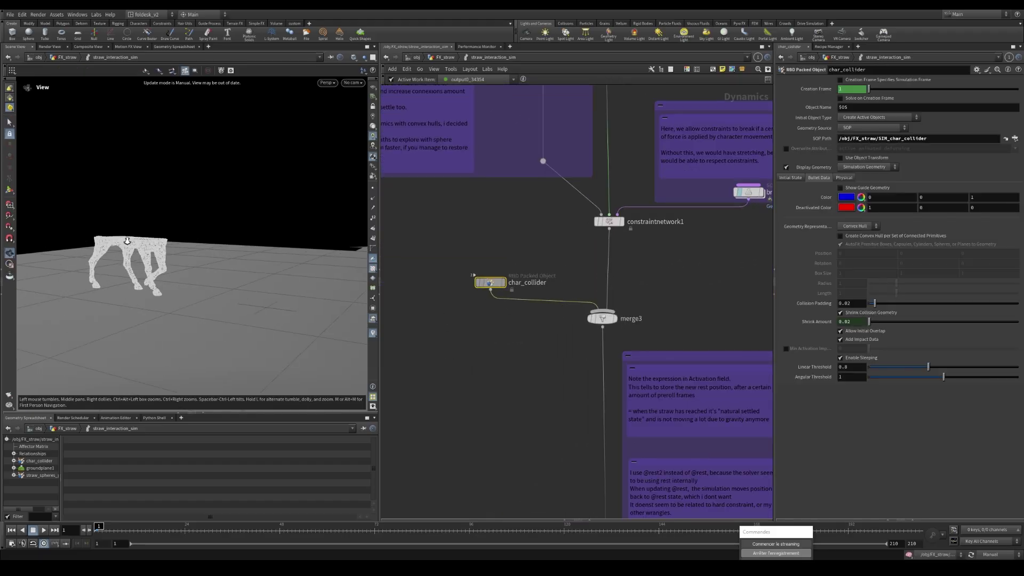
pyautogui.scroll(5, 182, 224)
pyautogui.press('s')
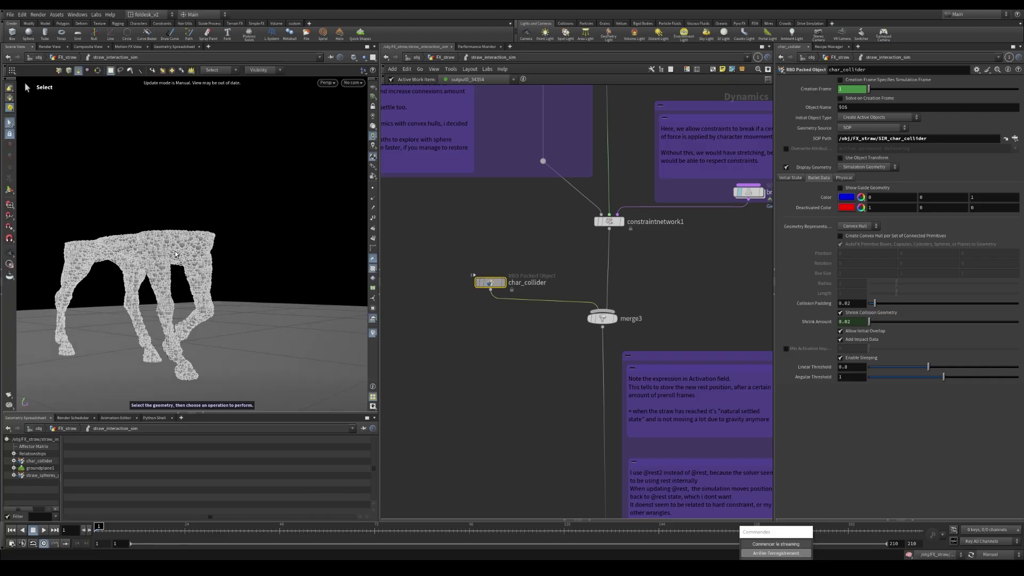
# Review the Geometry Representation choices in char_collider's Bullet data without changing the selected option.
pyautogui.keyDown('alt'); pyautogui.moveTo(176, 255); pyautogui.dragTo(188, 256); pyautogui.keyUp('alt')
pyautogui.scroll(-2, 683, 286)
pyautogui.moveTo(683, 286); pyautogui.dragTo(595, 271, button='middle')
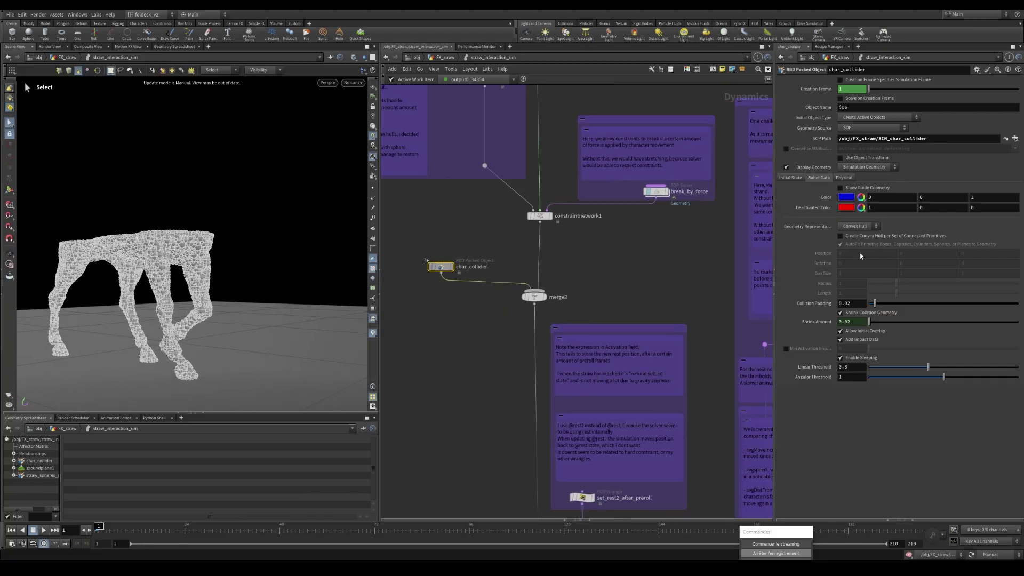
pyautogui.click(856, 226)
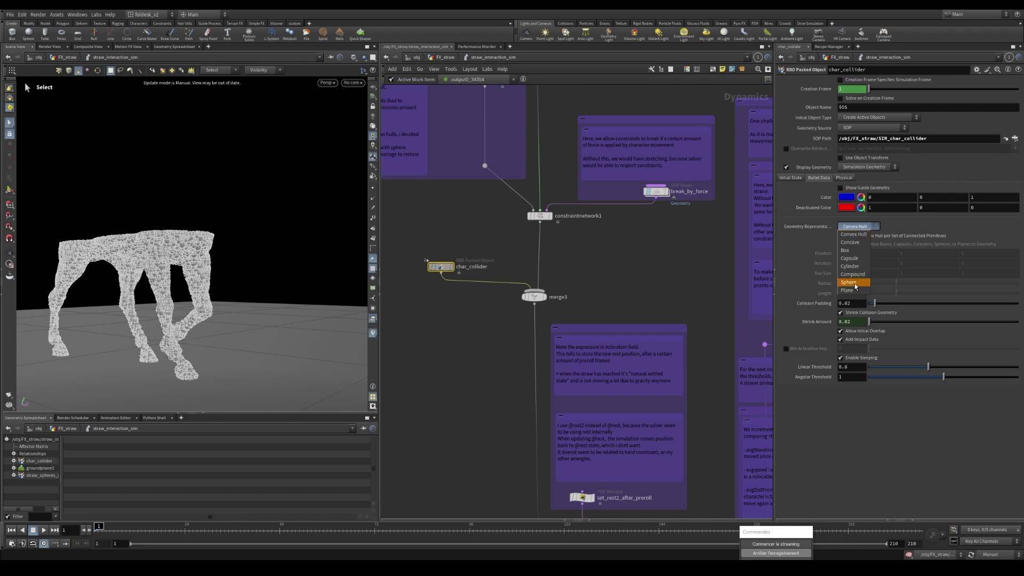
pyautogui.press('Escape')
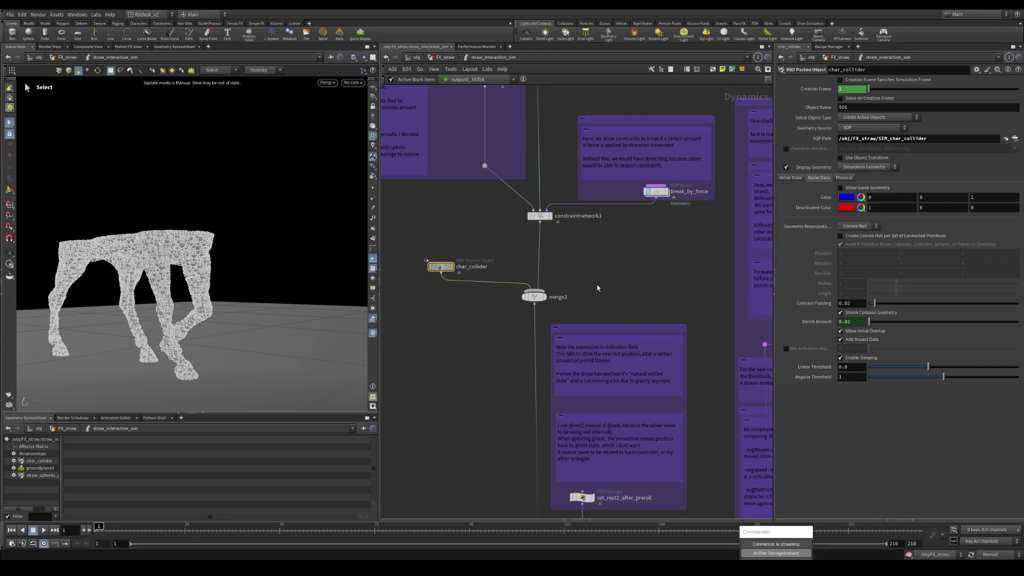
# Go up to FX_straw and inspect the set_animated4 wrangle in the chain that prepares the horse collider.
pyautogui.press('u')
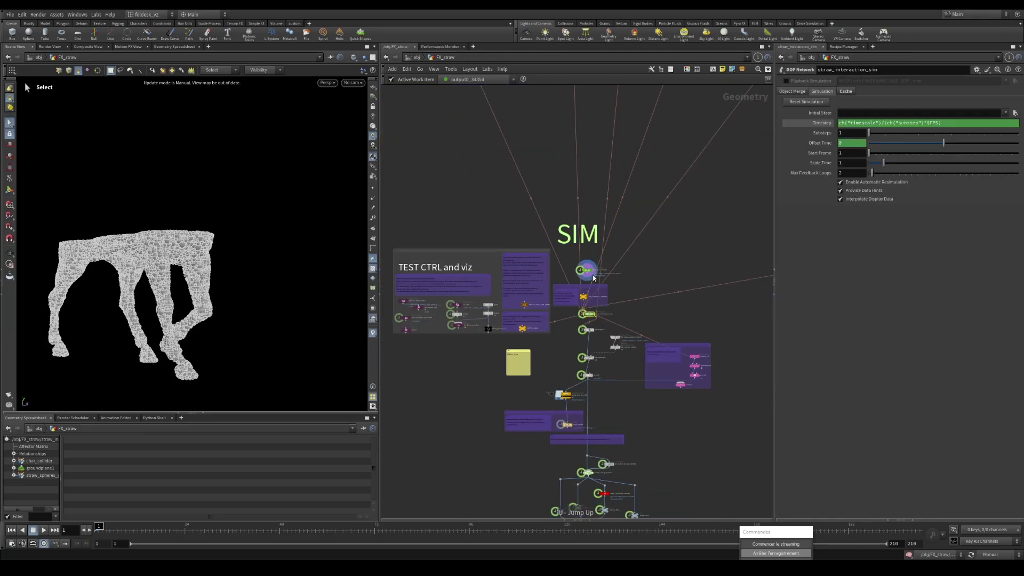
pyautogui.moveTo(660, 260); pyautogui.dragTo(572, 287, button='middle')
pyautogui.scroll(5, 571, 287)
pyautogui.click(576, 270)
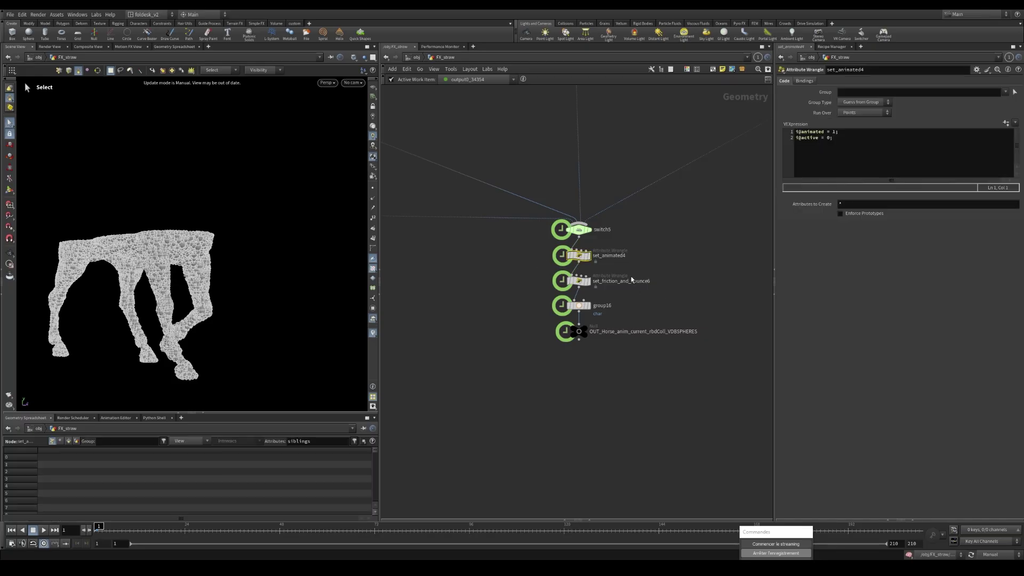
# Review the VEX code in set_animated4 and set_friction_and_bounce6 and the point group settings of group16 in the horse collider chain.
pyautogui.moveTo(838, 138); pyautogui.dragTo(796, 132)
pyautogui.click(875, 149)
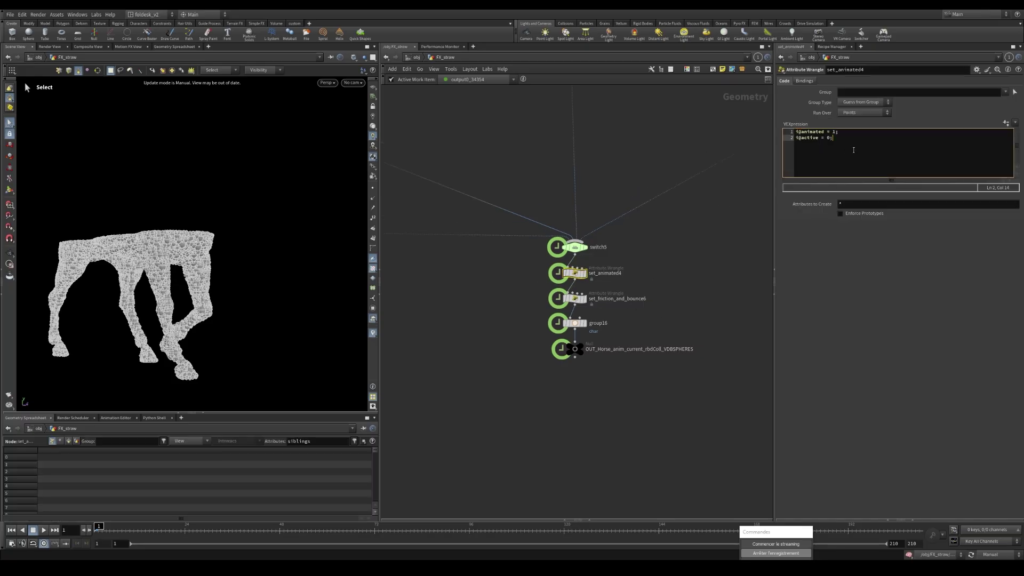
pyautogui.scroll(2, 572, 306)
pyautogui.click(574, 285)
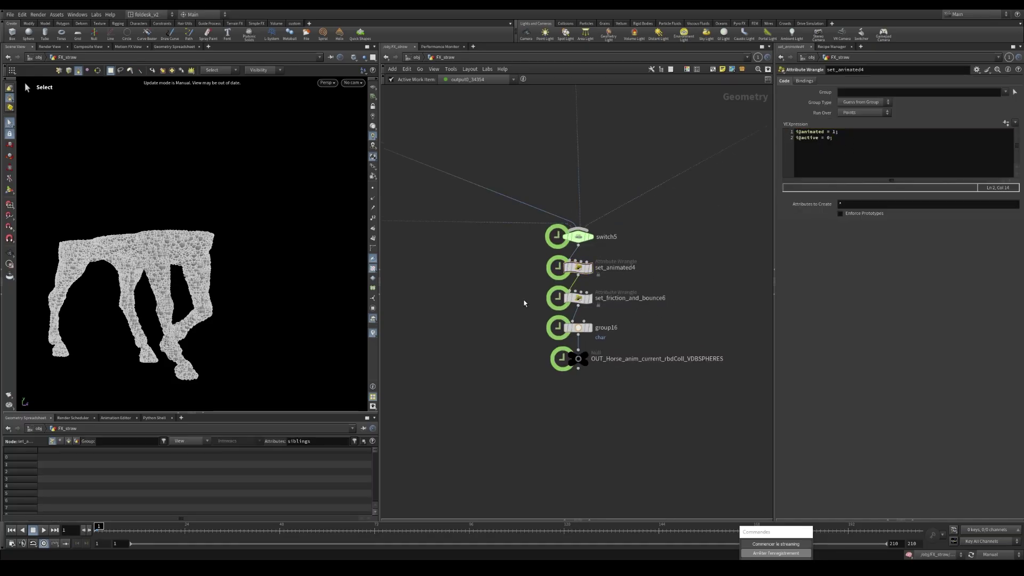
pyautogui.click(579, 299)
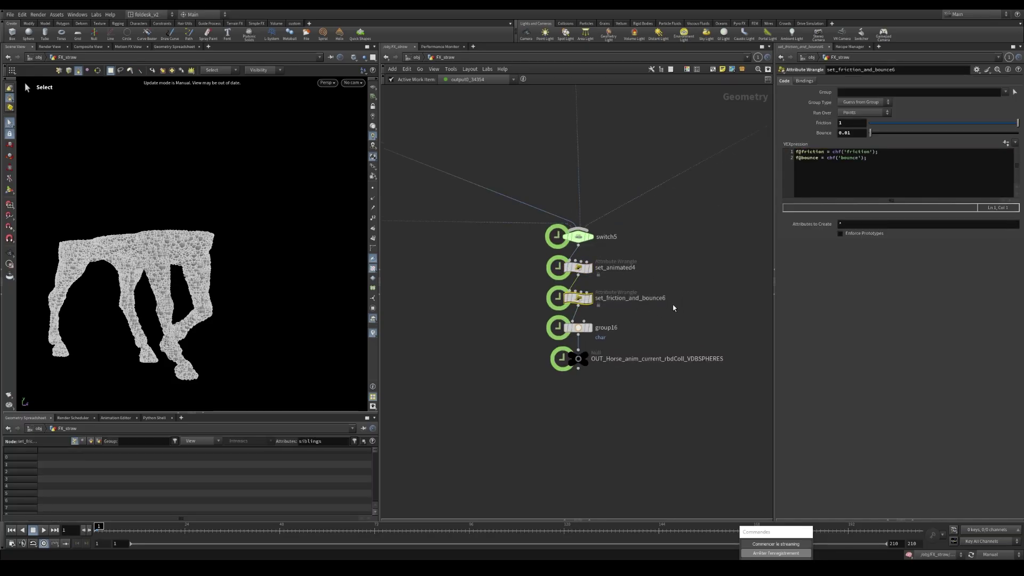
pyautogui.click(577, 327)
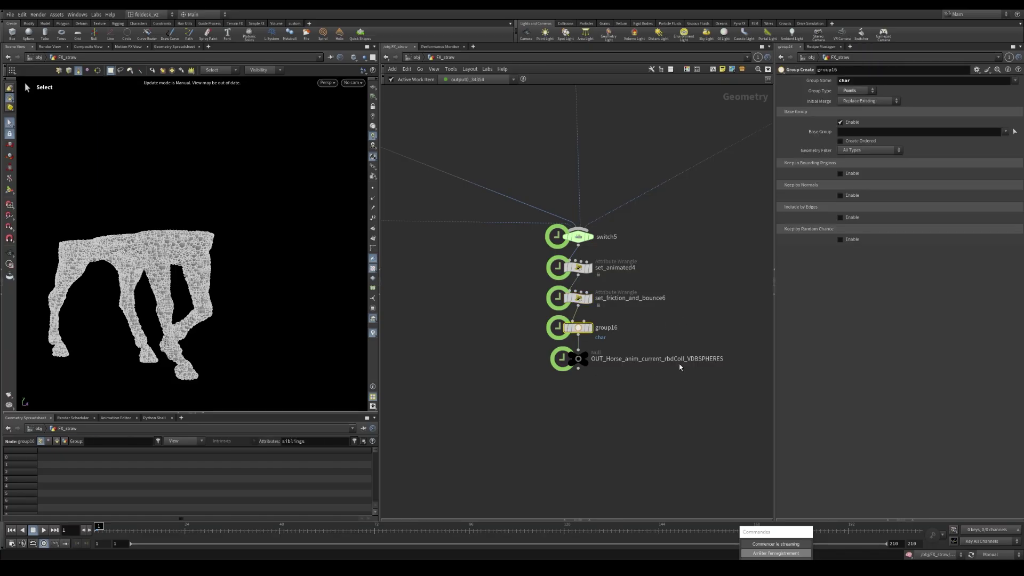
# Find the interaction SIM section of FX_straw and look through the node chain inside the straw_interaction_sim DOP network.
pyautogui.scroll(-8, 605, 342)
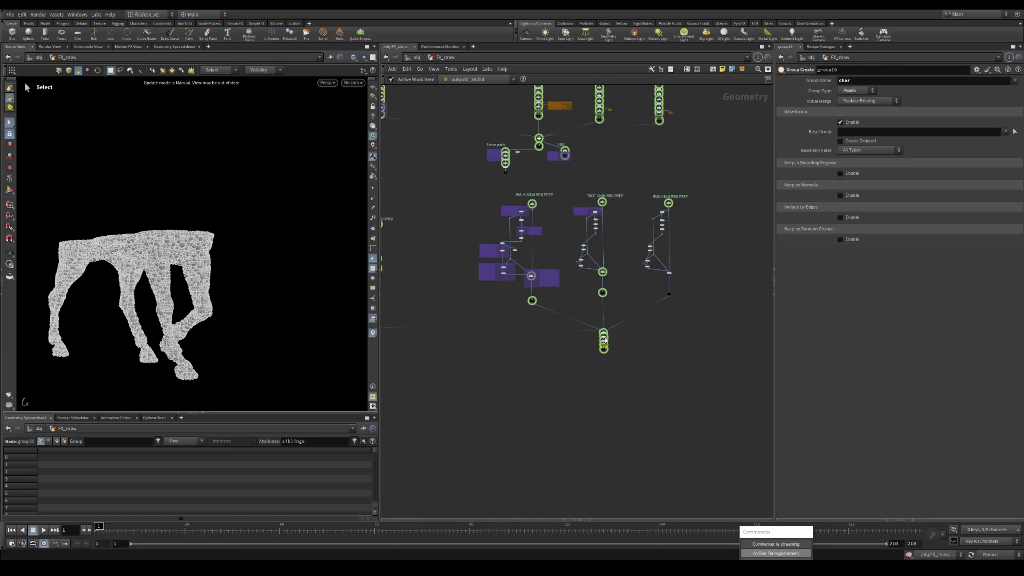
pyautogui.scroll(-5, 606, 341)
pyautogui.moveTo(528, 451); pyautogui.dragTo(704, 243, button='middle')
pyautogui.moveTo(603, 388); pyautogui.dragTo(562, 322, button='middle')
pyautogui.scroll(6, 562, 321)
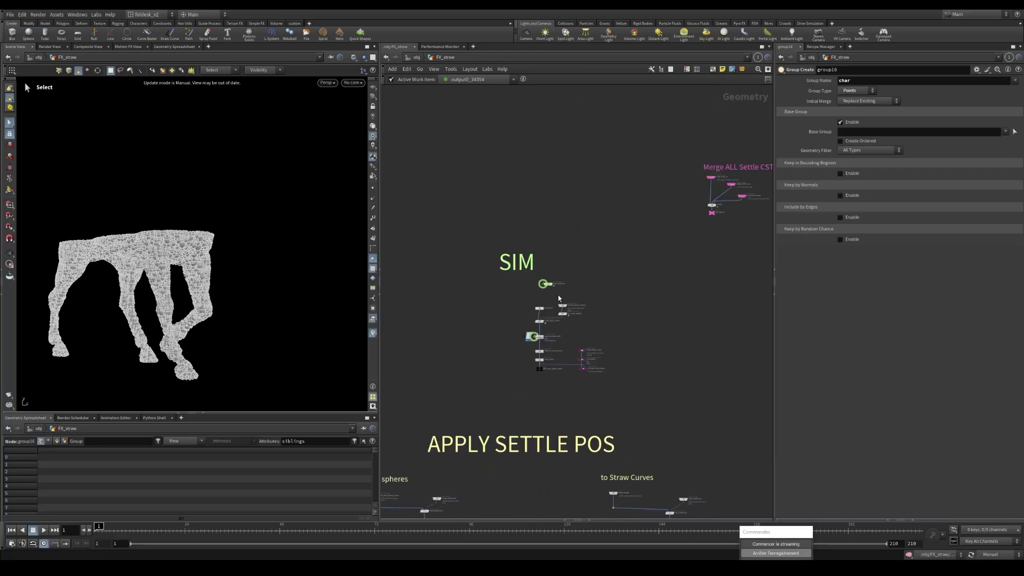
pyautogui.scroll(5, 550, 288)
pyautogui.scroll(-6, 617, 373)
pyautogui.moveTo(684, 430); pyautogui.dragTo(640, 252, button='middle')
pyautogui.scroll(-3, 640, 256)
pyautogui.moveTo(625, 479); pyautogui.dragTo(613, 410, button='middle')
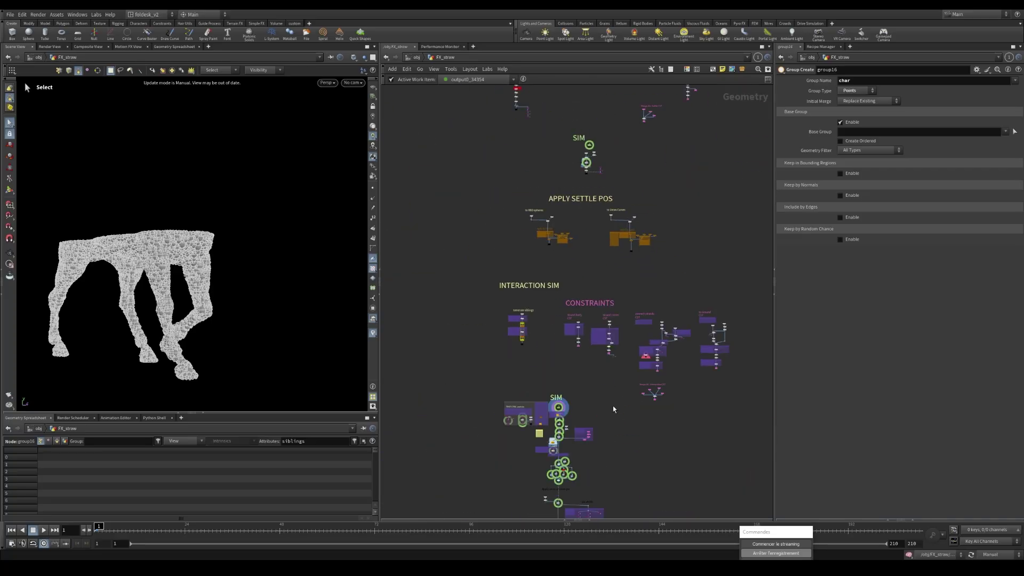
pyautogui.scroll(10, 572, 395)
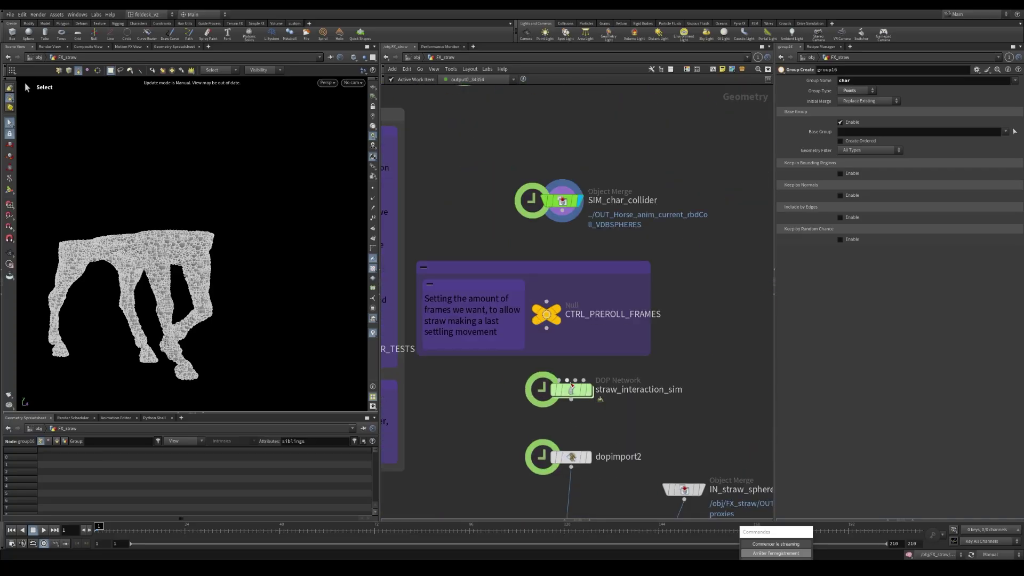
pyautogui.doubleClick(572, 388)
pyautogui.scroll(-3, 533, 334)
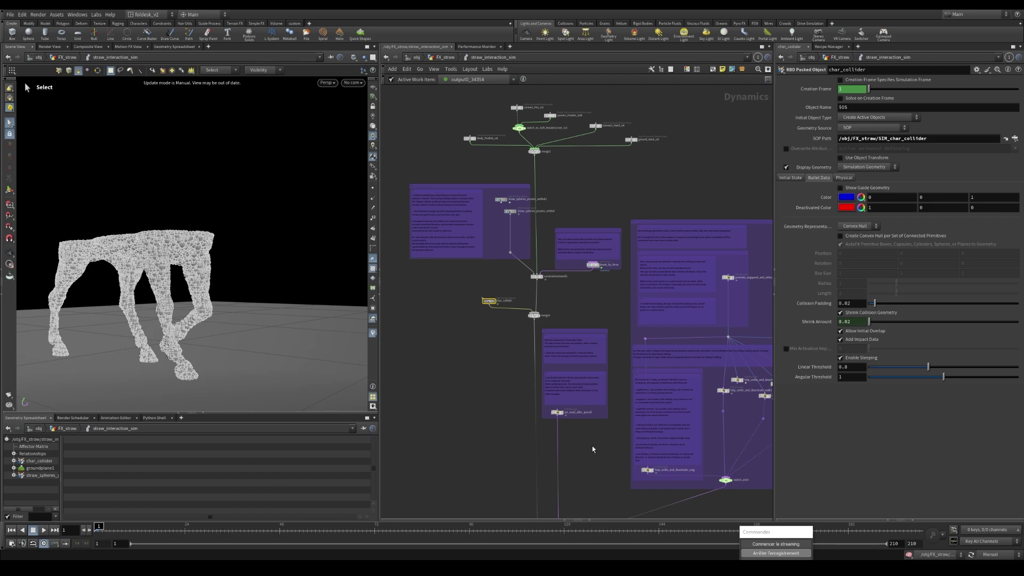
pyautogui.moveTo(615, 470); pyautogui.dragTo(596, 336, button='middle')
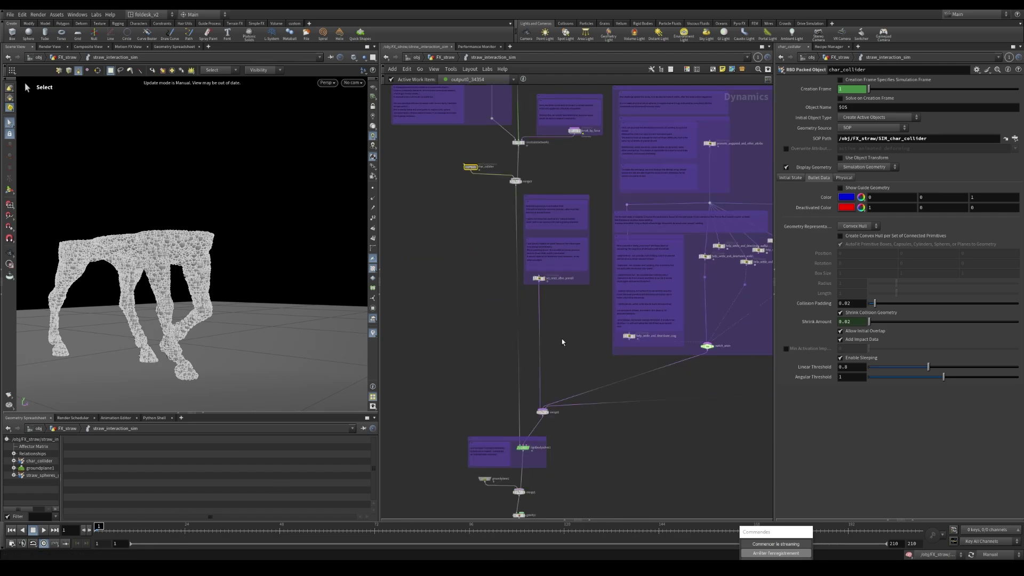
# Check the preroll end frame on CTRL_PREROLL_FRAMES, look inside straw_interaction_sim again and return to FX_straw.
pyautogui.press('u')
pyautogui.click(542, 300)
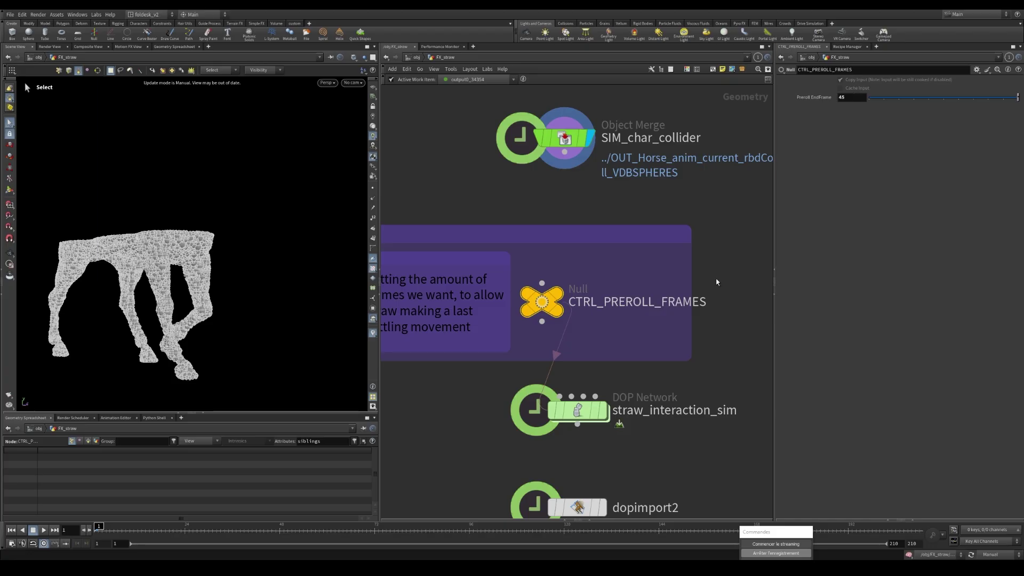
pyautogui.doubleClick(578, 410)
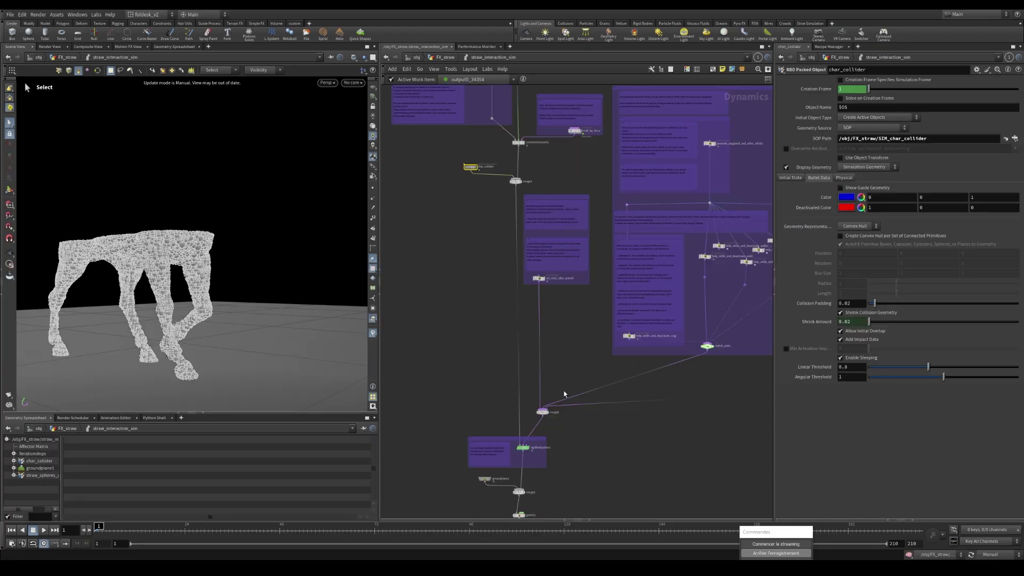
pyautogui.moveTo(559, 511); pyautogui.dragTo(584, 432, button='middle')
pyautogui.press('u')
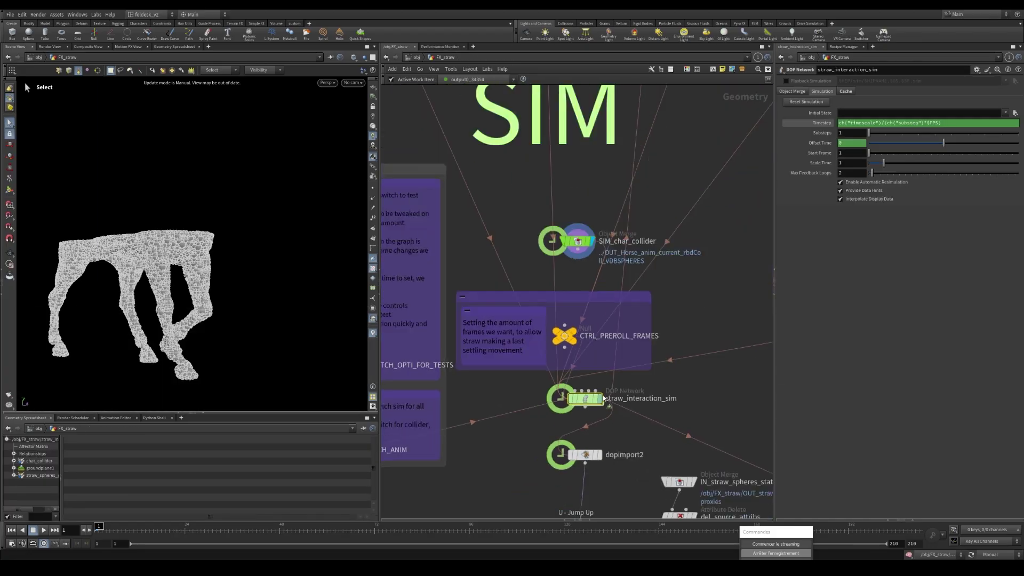
# Display the straw_sim_pts_v56 file cache with Auto Update enabled and view the cached straw up close from a raised angle.
pyautogui.scroll(4, 481, 417)
pyautogui.click(500, 408)
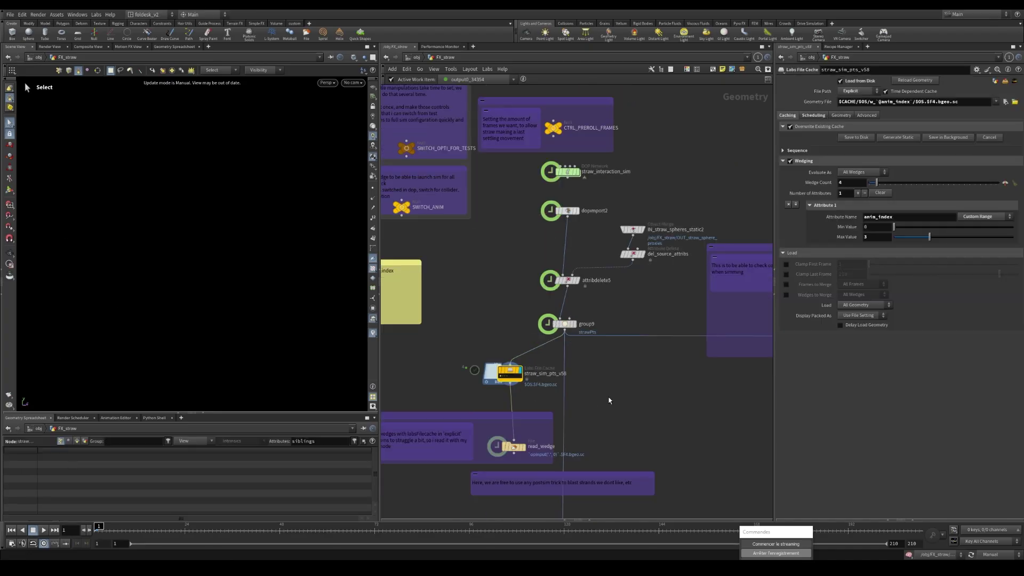
pyautogui.press('F9')
pyautogui.hotkey('space', 'g')
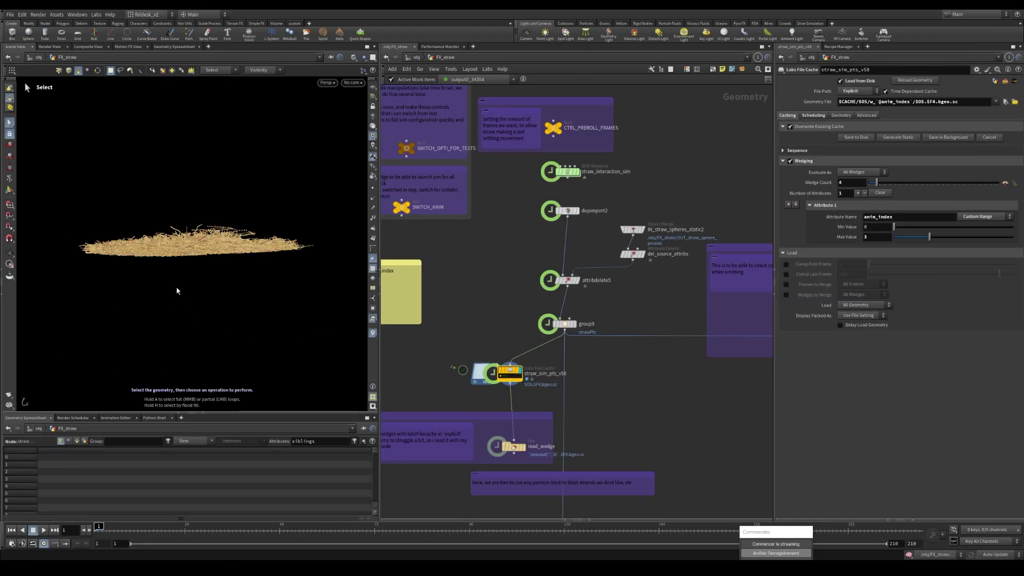
pyautogui.keyDown('alt'); pyautogui.moveTo(176, 290); pyautogui.dragTo(202, 298); pyautogui.keyUp('alt')
pyautogui.scroll(3, 187, 276)
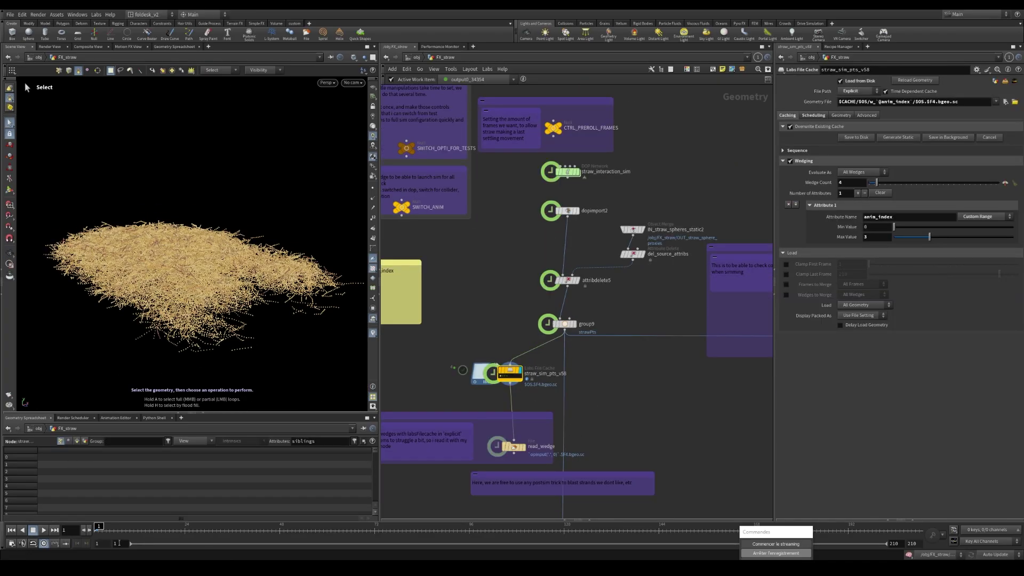
# Move the timeline to frame 45 and show viz_Anim_and_Env together with the straw.
pyautogui.moveTo(112, 528); pyautogui.dragTo(248, 530)
pyautogui.moveTo(254, 529); pyautogui.dragTo(267, 529)
pyautogui.scroll(-2, 480, 292)
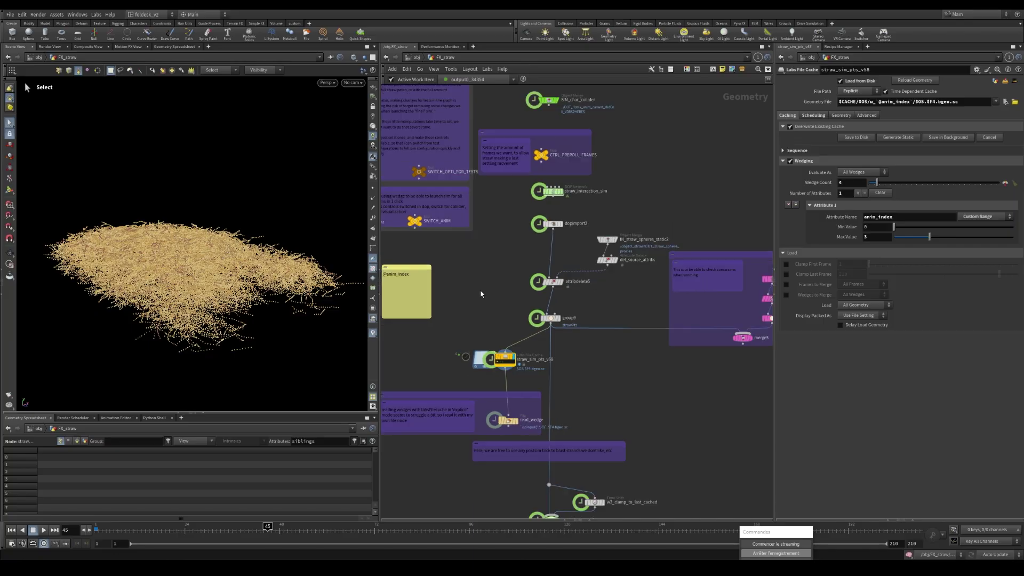
pyautogui.moveTo(480, 292); pyautogui.dragTo(562, 425, button='middle')
pyautogui.scroll(3, 563, 425)
pyautogui.click(590, 417)
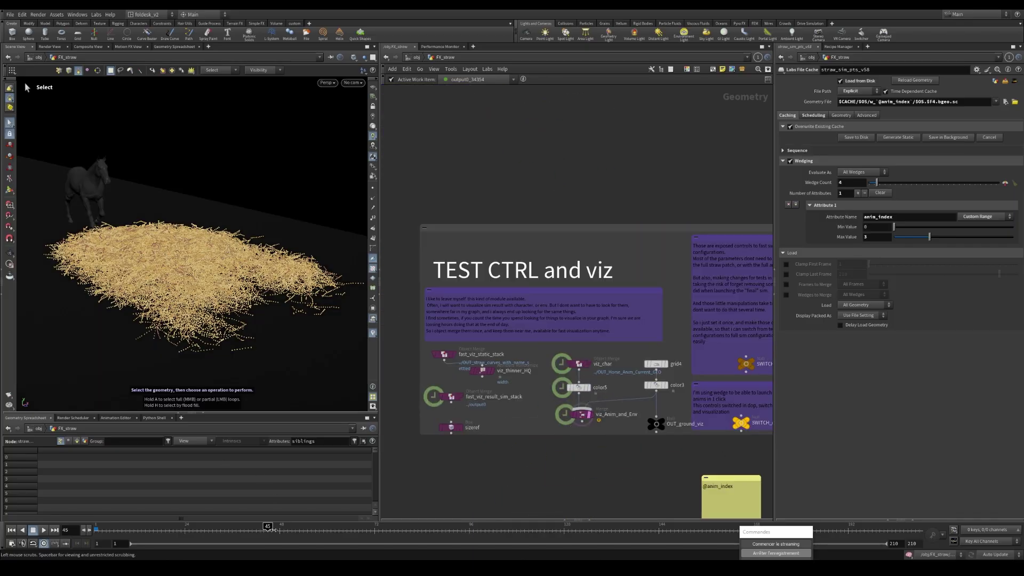
# Scrub to frame 83 and inspect the horse walking on the straw from a lower angle.
pyautogui.moveTo(268, 529); pyautogui.dragTo(418, 530)
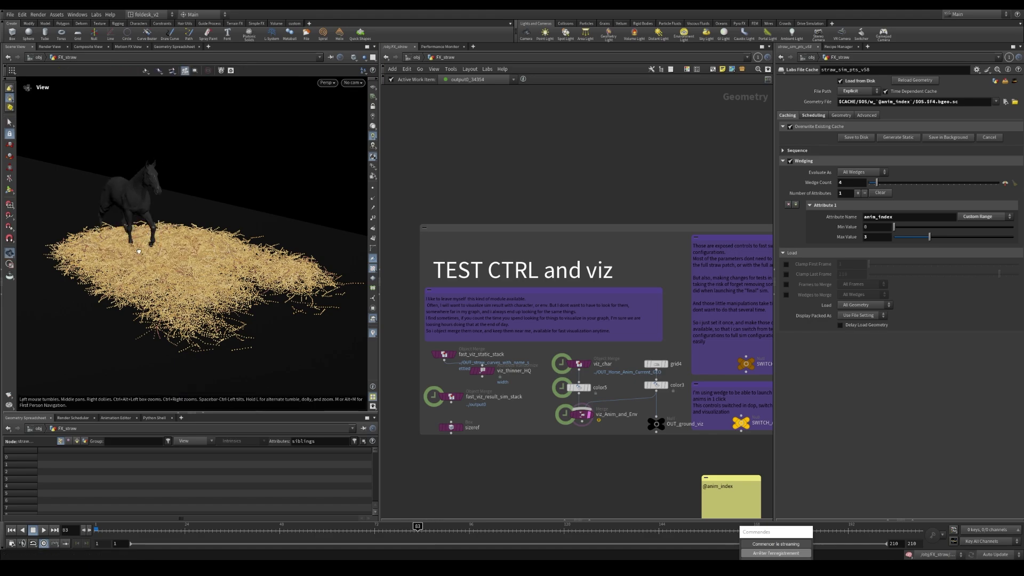
pyautogui.keyDown('alt'); pyautogui.moveTo(148, 246); pyautogui.dragTo(219, 253); pyautogui.keyUp('alt')
pyautogui.scroll(-3, 562, 454)
pyautogui.press('f')
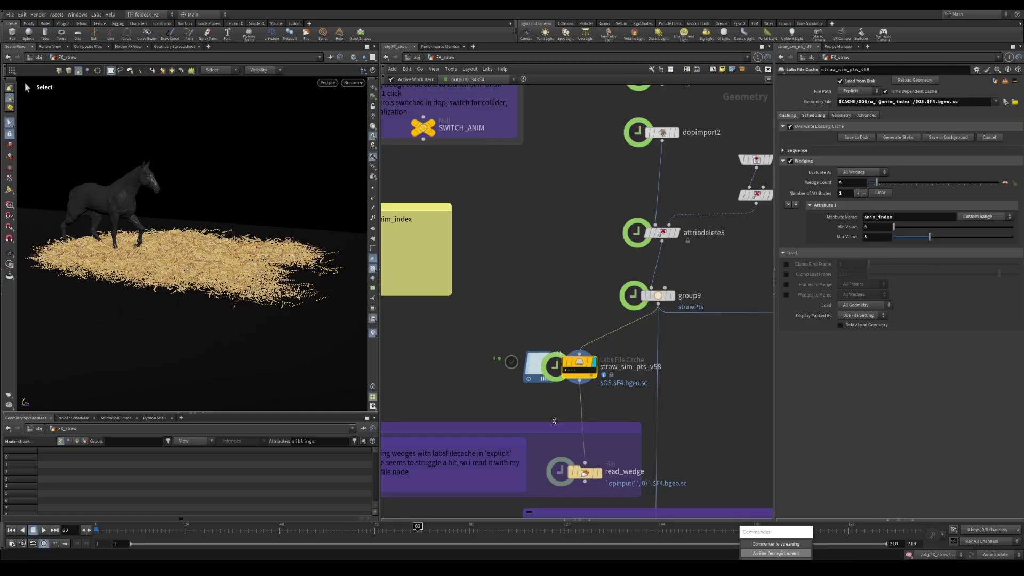
pyautogui.scroll(-5, 556, 425)
pyautogui.scroll(2, 591, 363)
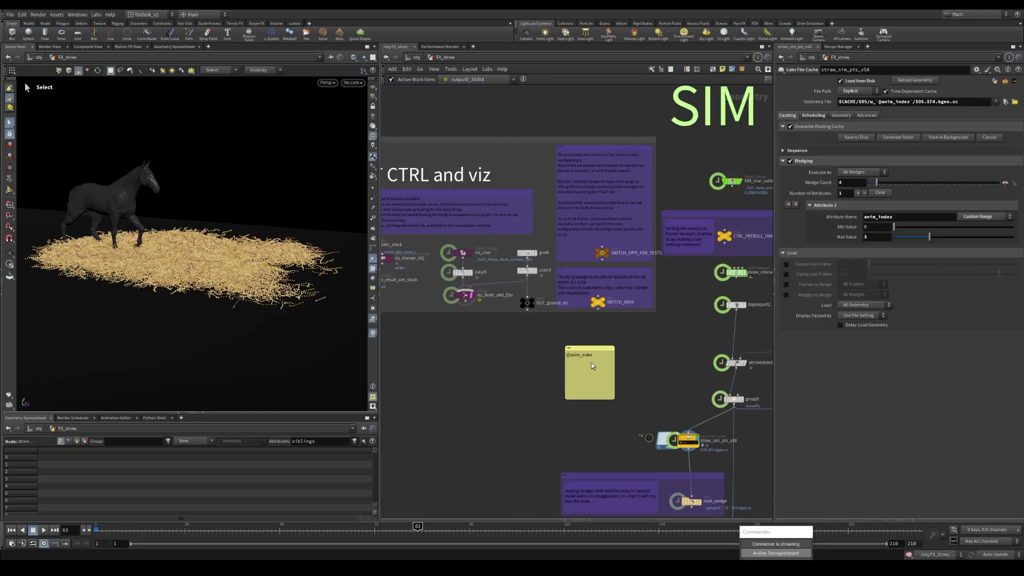
pyautogui.doubleClick(591, 363)
pyautogui.hotkey('ctrl', 'c')
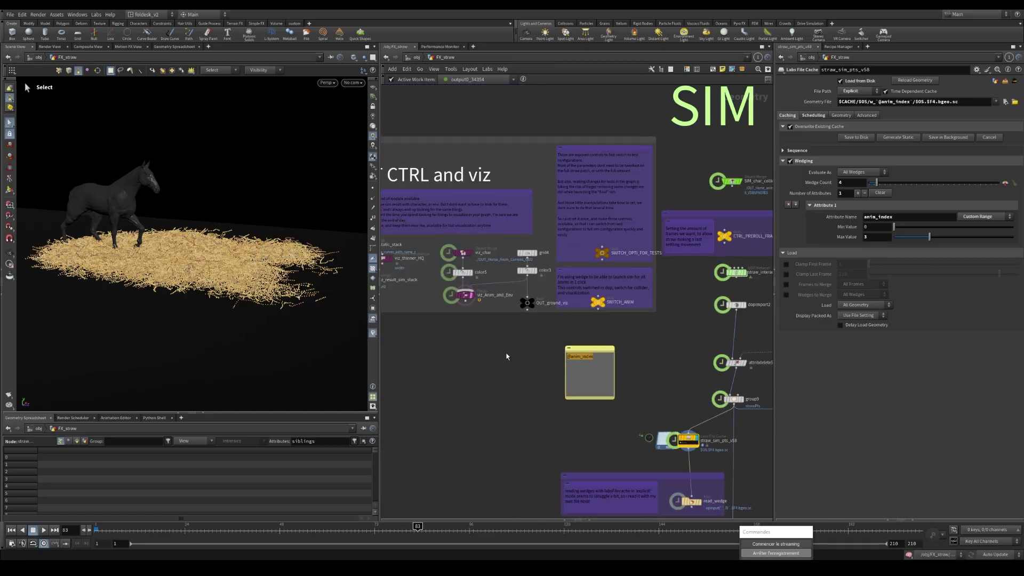
pyautogui.scroll(1, 596, 302)
pyautogui.click(596, 302)
pyautogui.click(844, 97)
pyautogui.hotkey('ctrl', 'v')
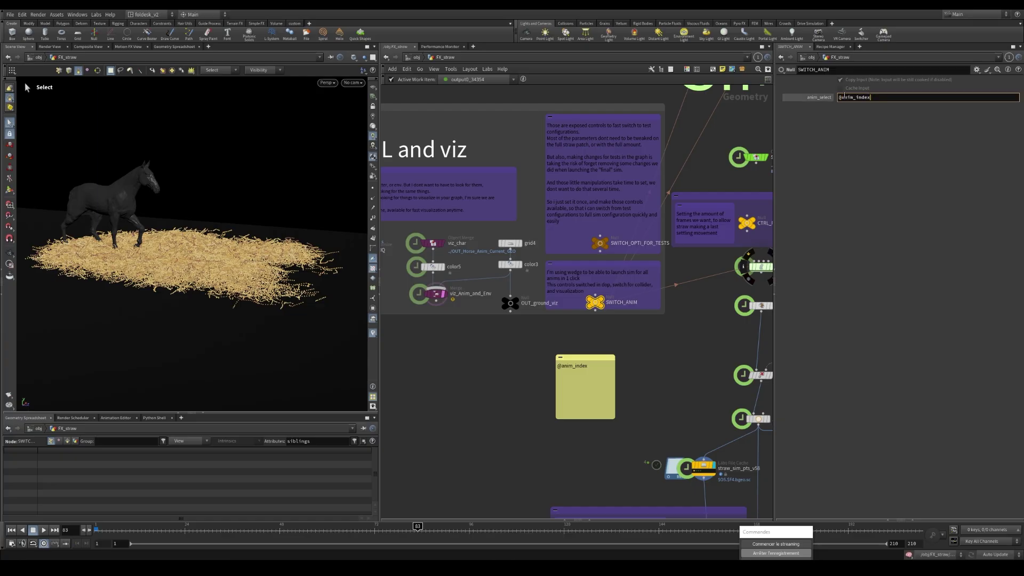
pyautogui.press('Return')
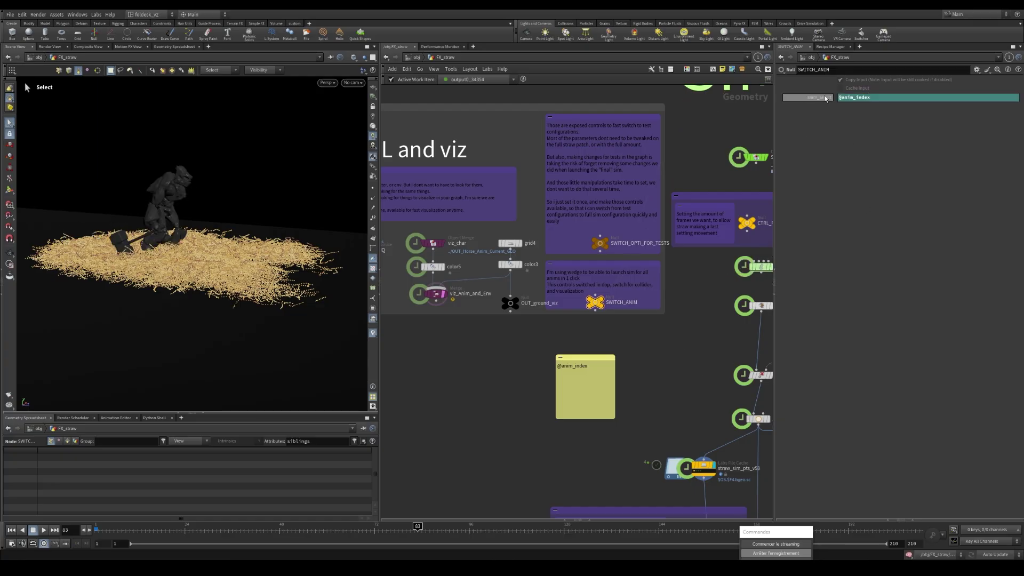
# Inspect the switched character over the straw up close and scrub back to frame 71.
pyautogui.press('Escape')
pyautogui.moveTo(152, 235); pyautogui.dragTo(184, 208)
pyautogui.press('s')
pyautogui.scroll(-3, 585, 404)
pyautogui.moveTo(585, 404); pyautogui.dragTo(496, 352, button='middle')
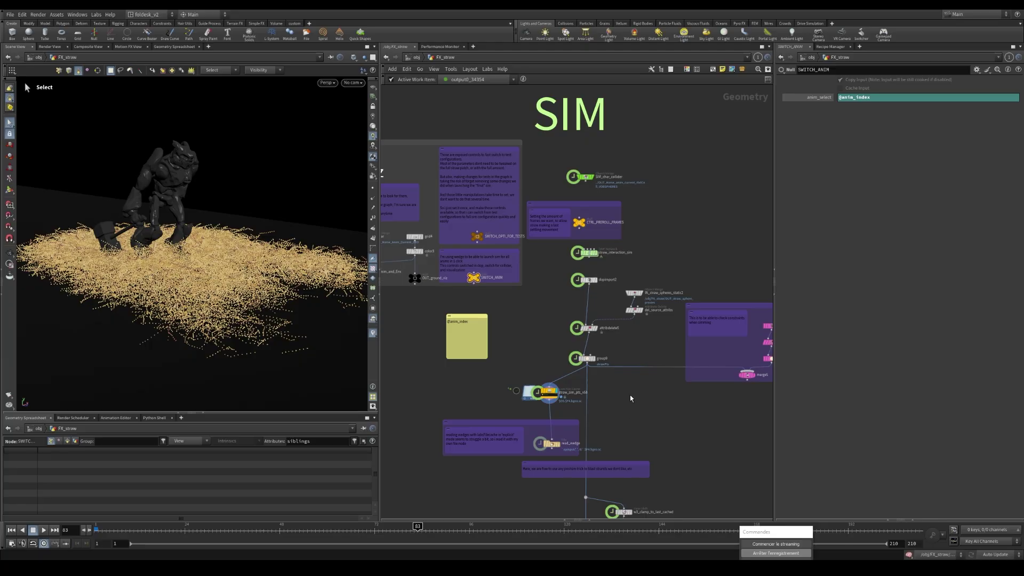
pyautogui.moveTo(404, 529); pyautogui.dragTo(370, 526)
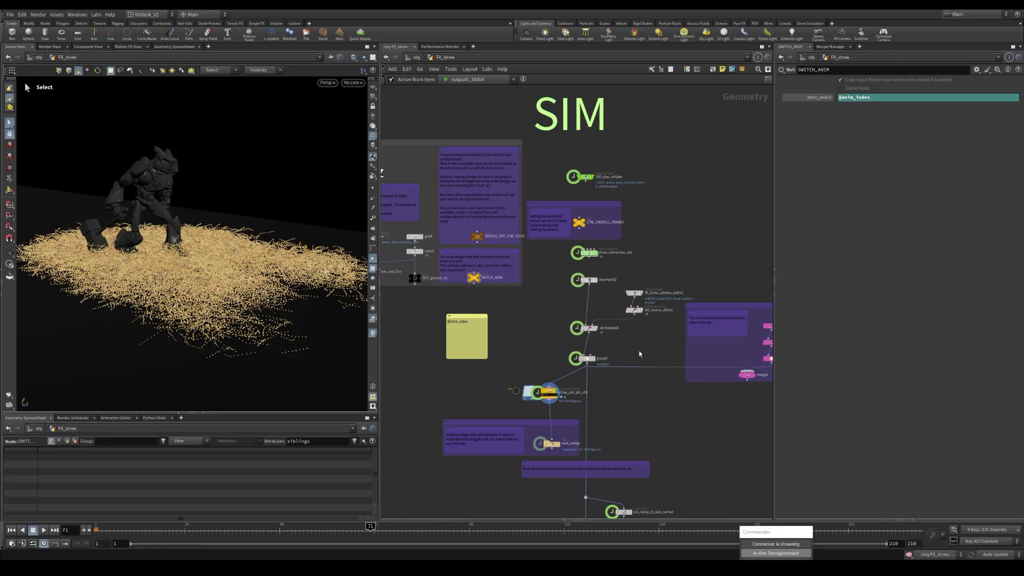
# Open the straw_interaction_sim network, rewind to frame 1 and set the update mode to Manual.
pyautogui.scroll(4, 585, 265)
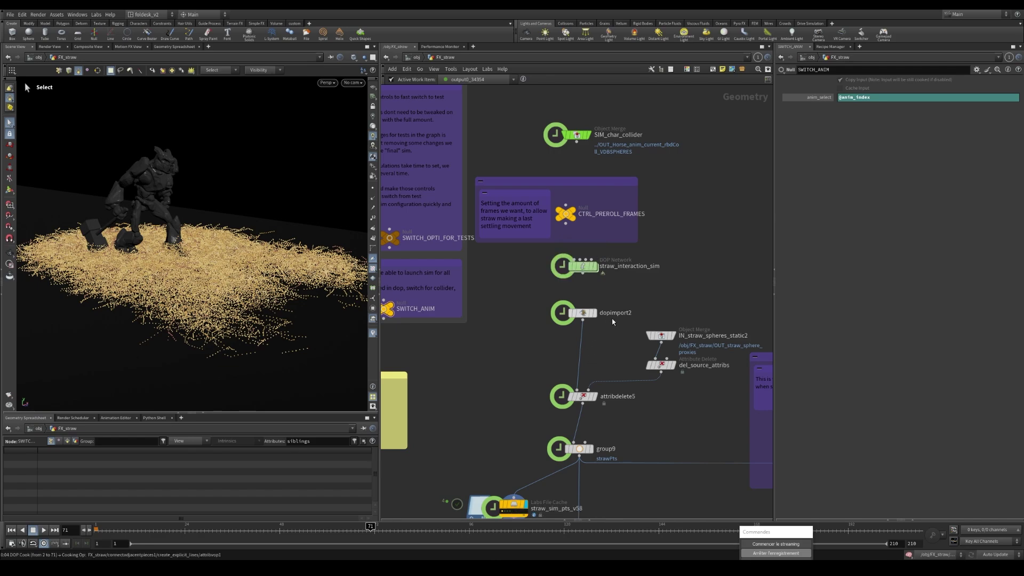
pyautogui.doubleClick(583, 266)
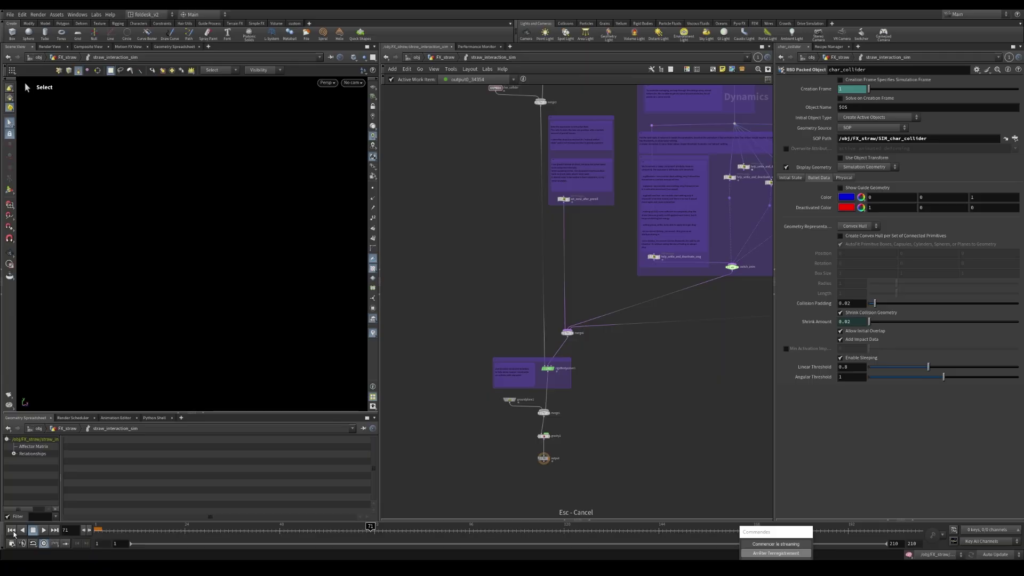
pyautogui.hotkey('ctrl', 'Up')
pyautogui.scroll(-3, 633, 354)
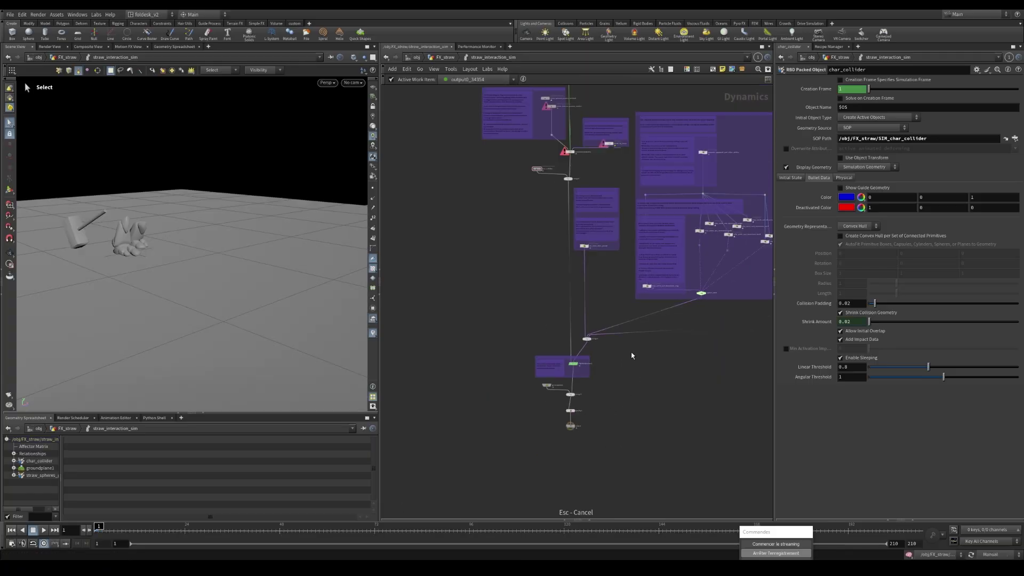
pyautogui.moveTo(633, 356); pyautogui.dragTo(614, 366, button='middle')
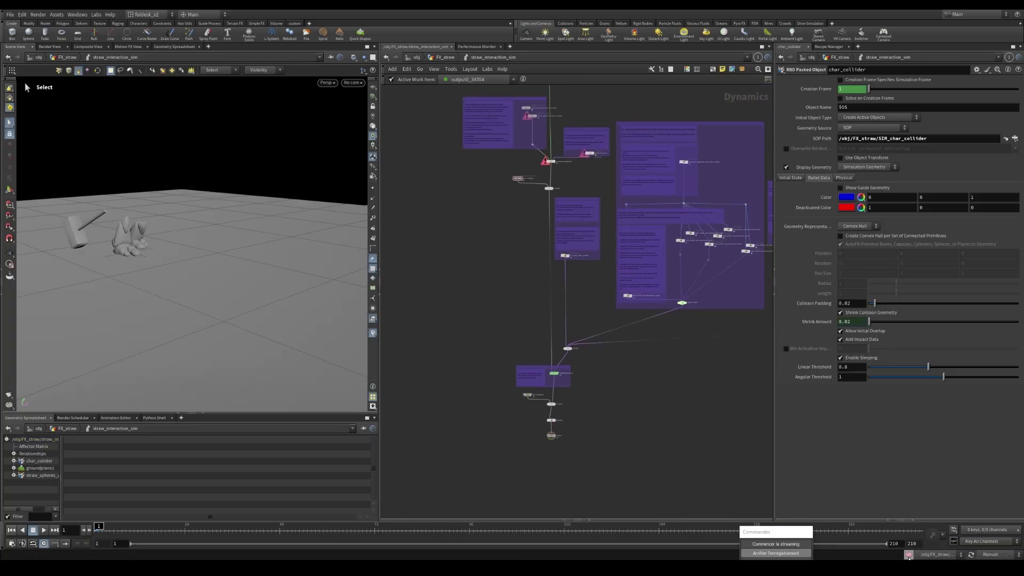
# Select the set_rest2_after_preroll POP Wrangle and read the notes about its activation and rest2 attribute.
pyautogui.scroll(3, 591, 165)
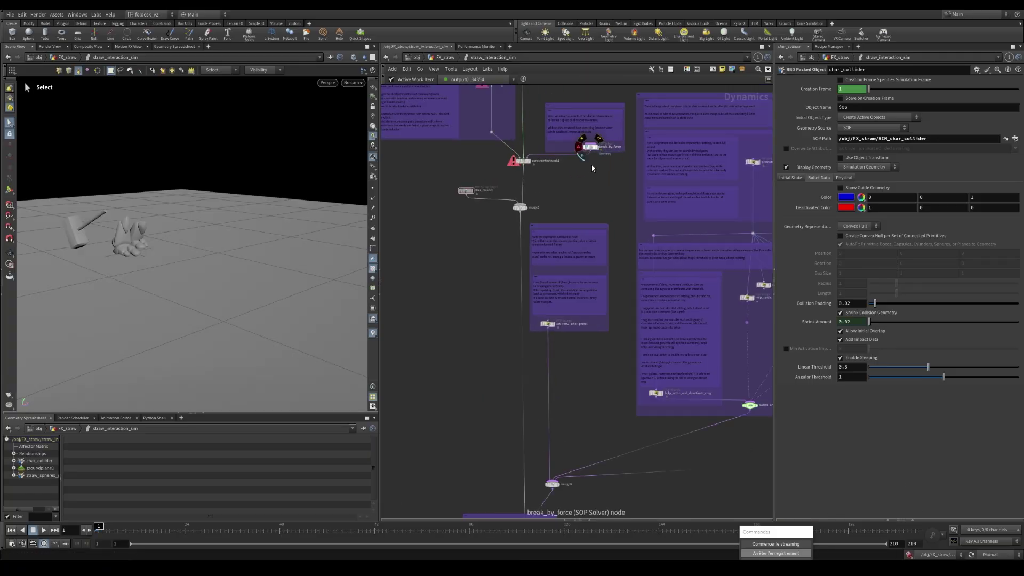
pyautogui.scroll(5, 551, 326)
pyautogui.click(543, 320)
pyautogui.press('s')
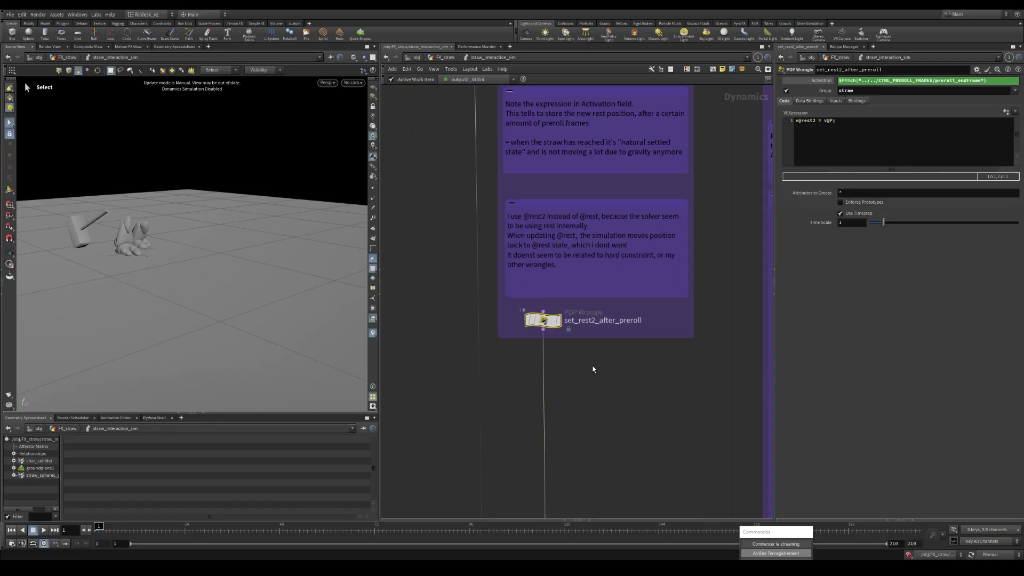
pyautogui.scroll(-2, 593, 369)
pyautogui.moveTo(654, 344); pyautogui.dragTo(614, 375, button='middle')
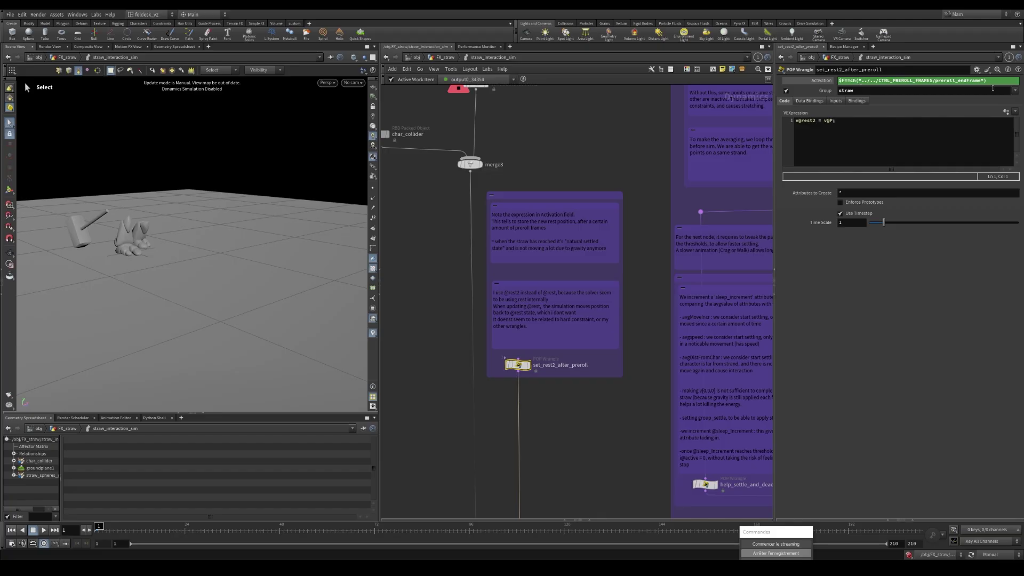
# Examine the wrangle's Activation expression, show its evaluated value, and review the v@rest2 assignment in the VEXpression.
pyautogui.moveTo(1000, 80); pyautogui.dragTo(827, 81)
pyautogui.click(839, 91)
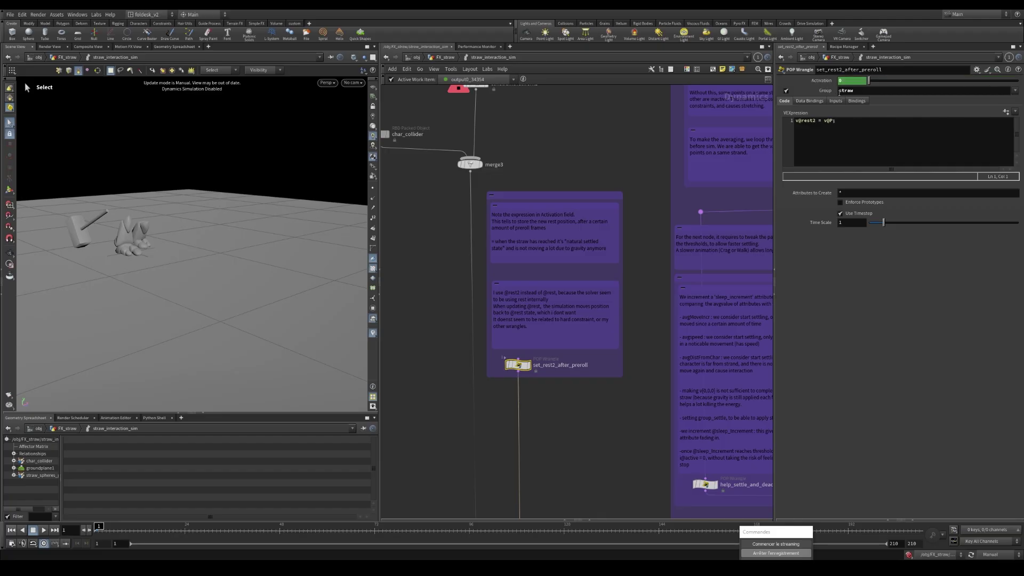
pyautogui.doubleClick(808, 121)
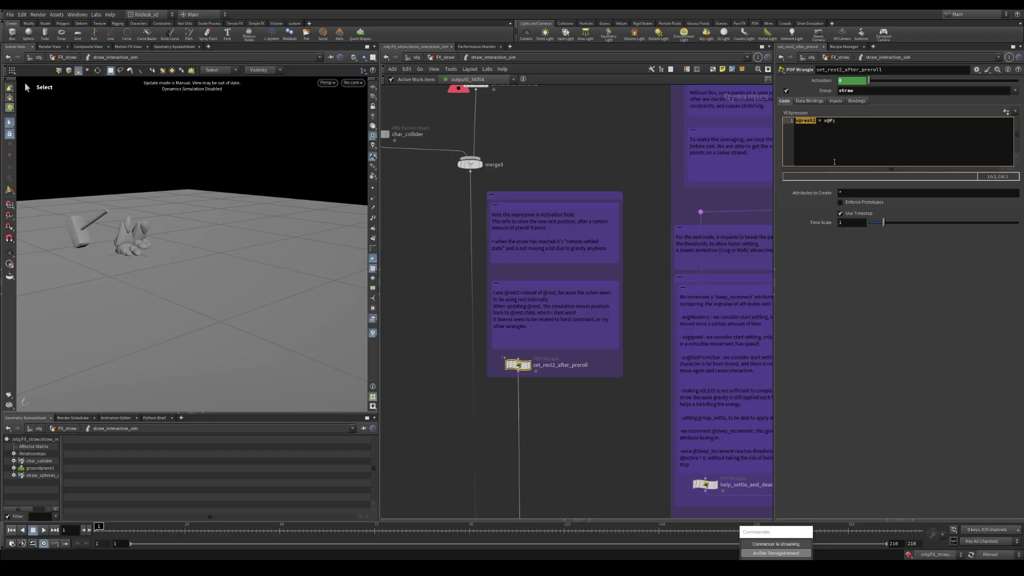
pyautogui.scroll(-5, 659, 326)
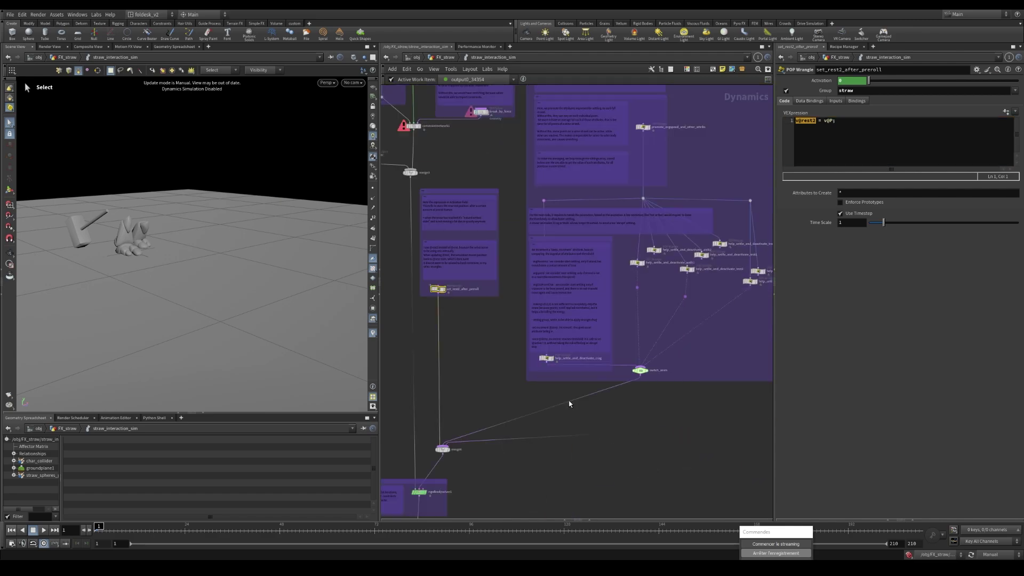
pyautogui.scroll(3, 444, 290)
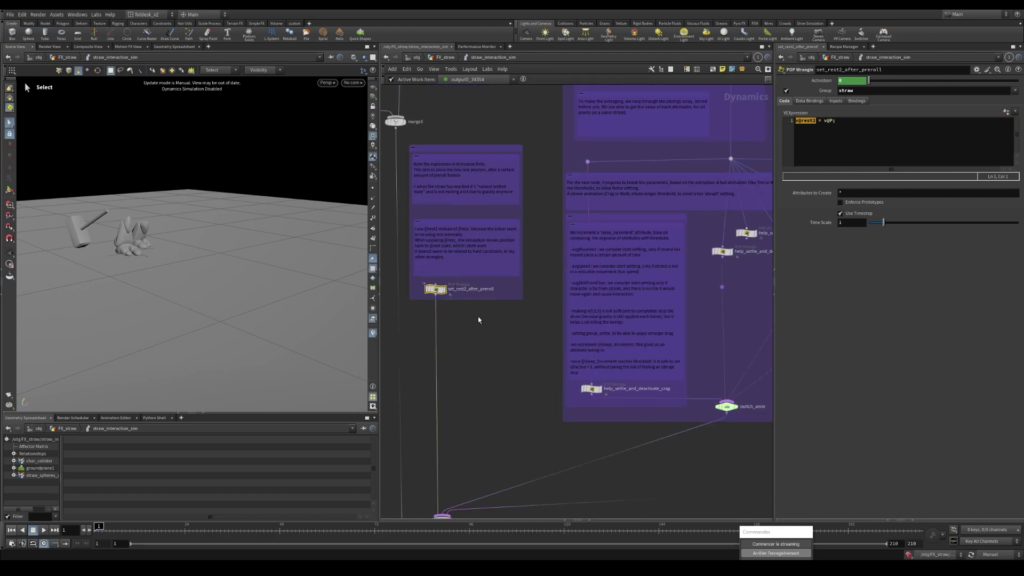
pyautogui.moveTo(478, 320); pyautogui.dragTo(562, 357, button='middle')
pyautogui.click(816, 122)
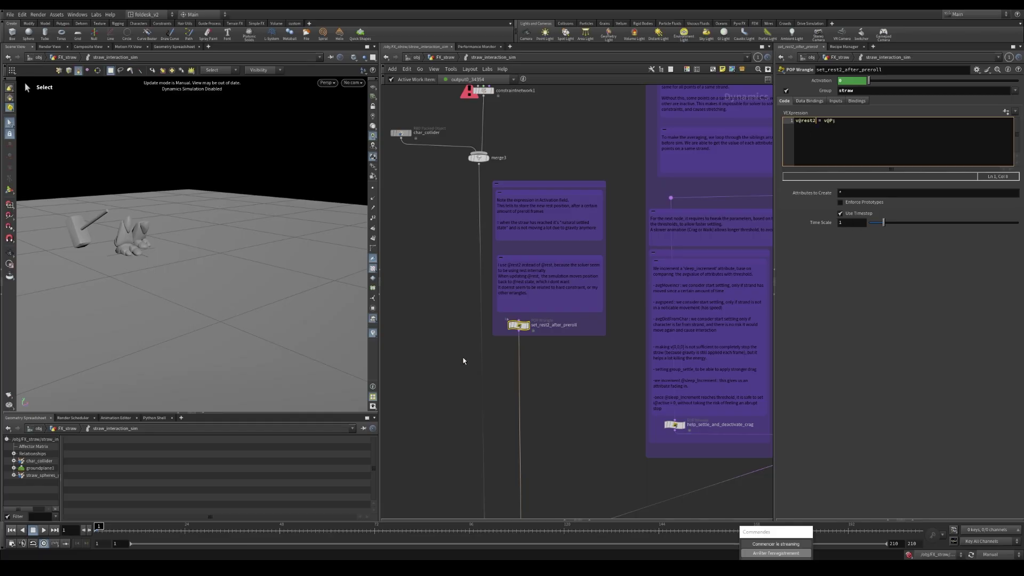
# Select rigidbodysolver1 to review its constraint solver settings.
pyautogui.scroll(-2, 502, 364)
pyautogui.moveTo(548, 354); pyautogui.dragTo(569, 183, button='middle')
pyautogui.scroll(2, 521, 374)
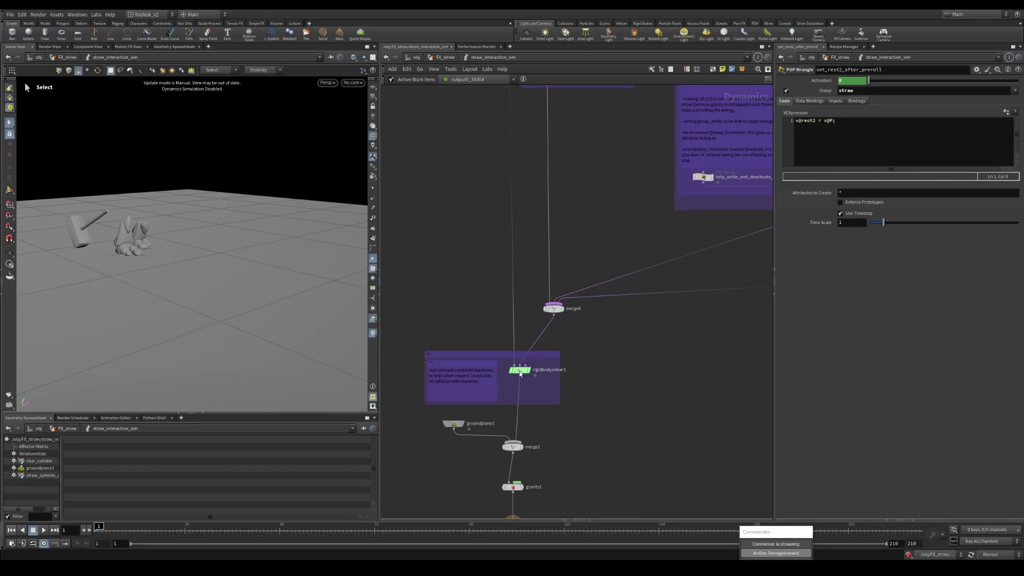
pyautogui.click(521, 371)
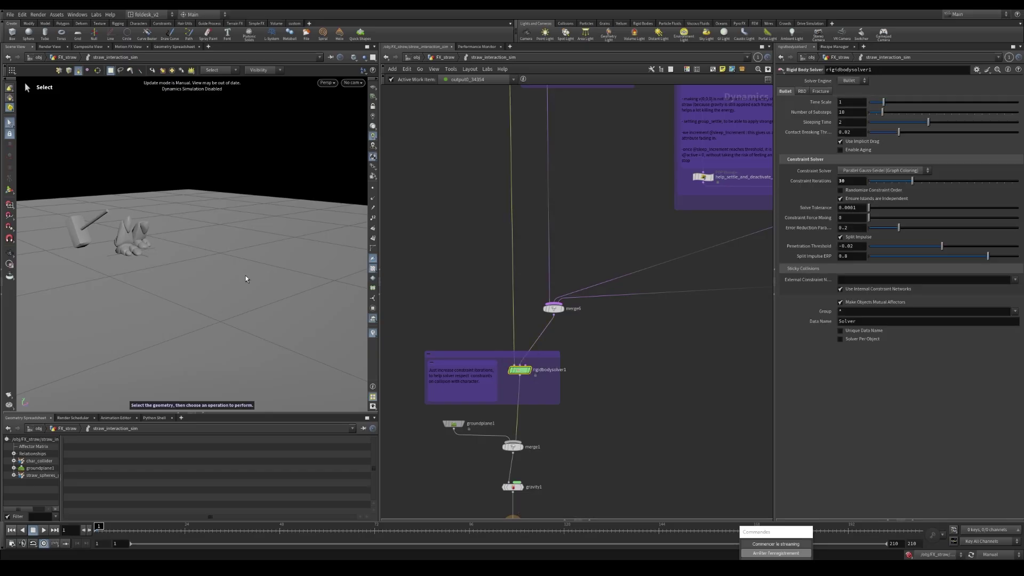
# Return to set_rest2_after_preroll and review how its code stores the position in rest2.
pyautogui.scroll(-2, 538, 353)
pyautogui.moveTo(545, 123); pyautogui.dragTo(550, 270, button='middle')
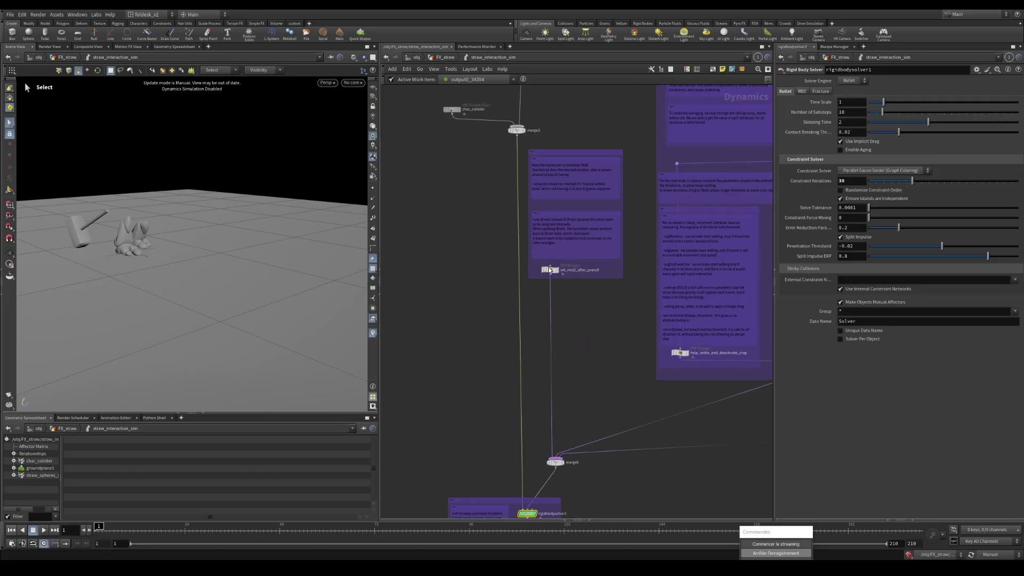
pyautogui.scroll(2, 550, 270)
pyautogui.keyDown('alt'); pyautogui.moveTo(152, 254); pyautogui.dragTo(138, 242); pyautogui.keyUp('alt')
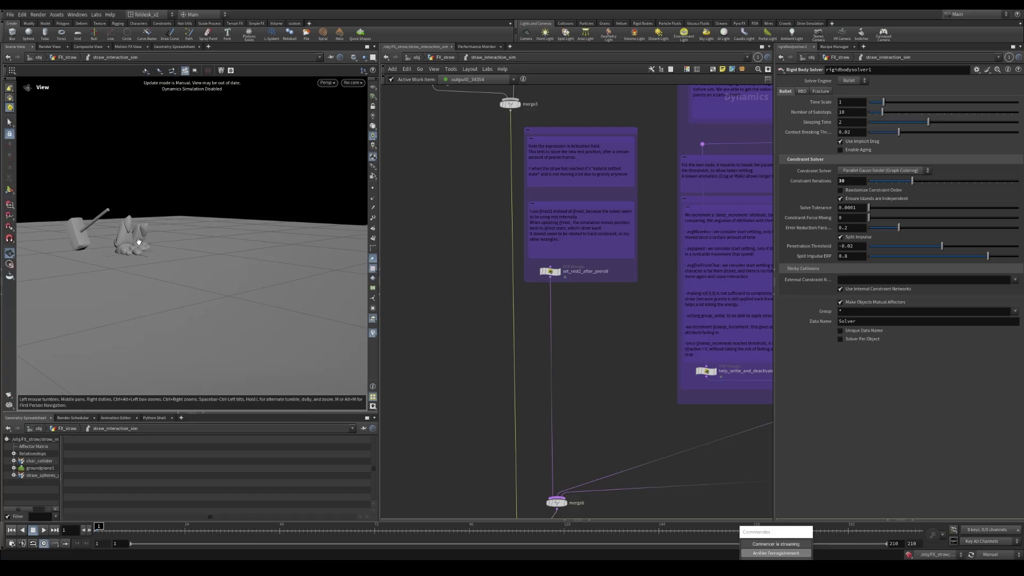
pyautogui.scroll(2, 549, 270)
pyautogui.click(550, 271)
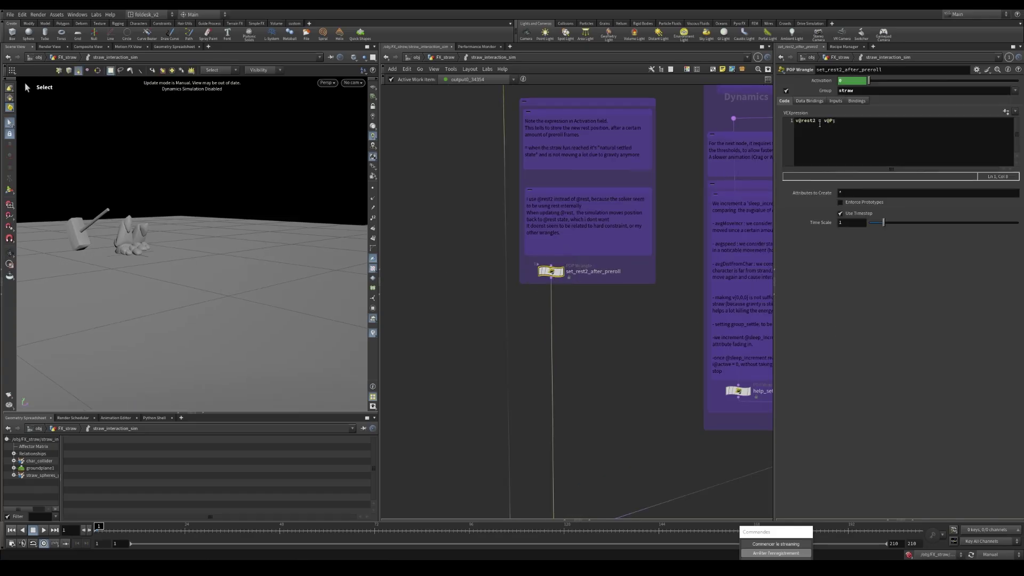
pyautogui.moveTo(817, 122); pyautogui.dragTo(801, 122)
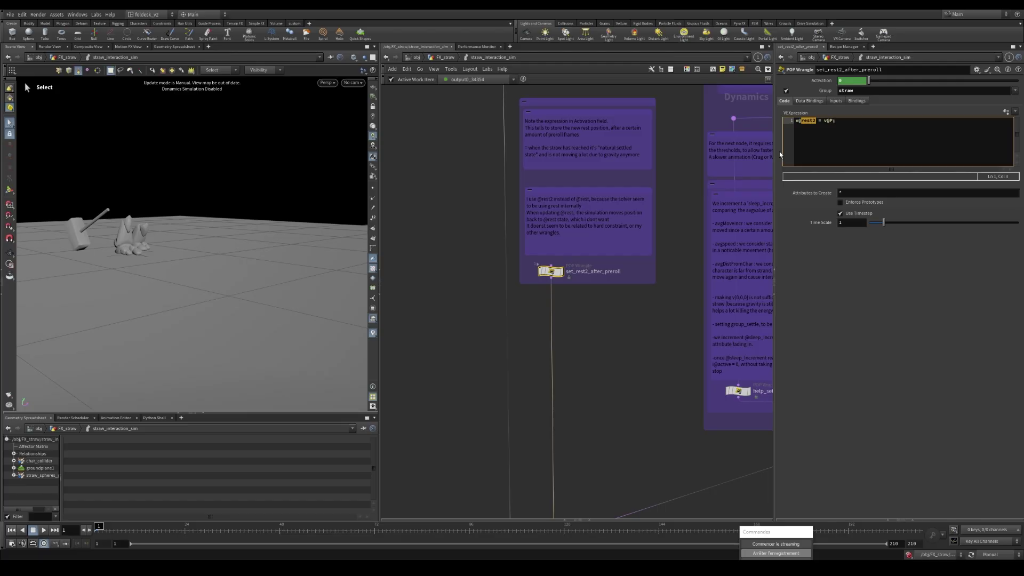
pyautogui.click(613, 341)
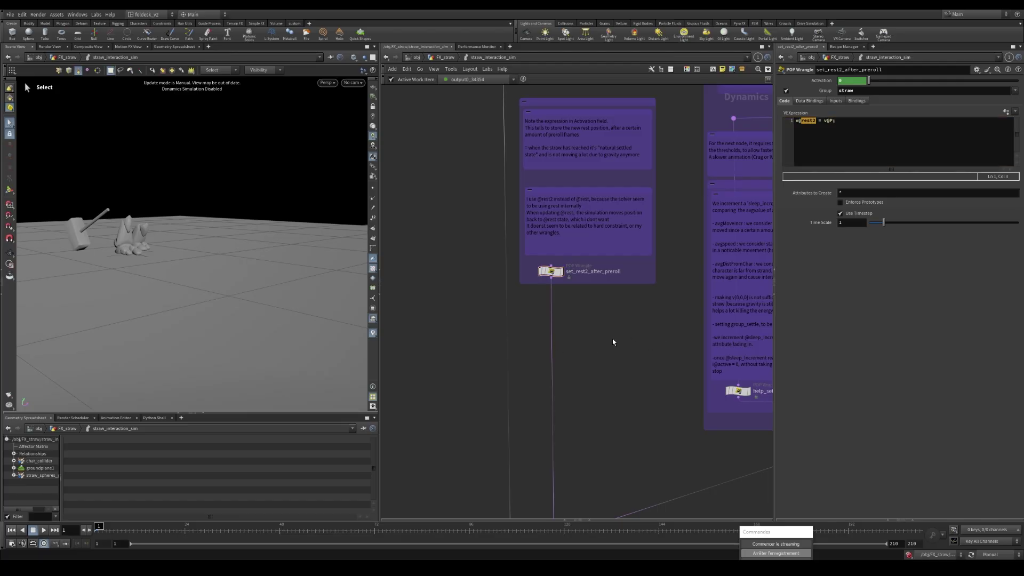
pyautogui.click(878, 146)
pyautogui.scroll(-1, 615, 298)
pyautogui.click(557, 277)
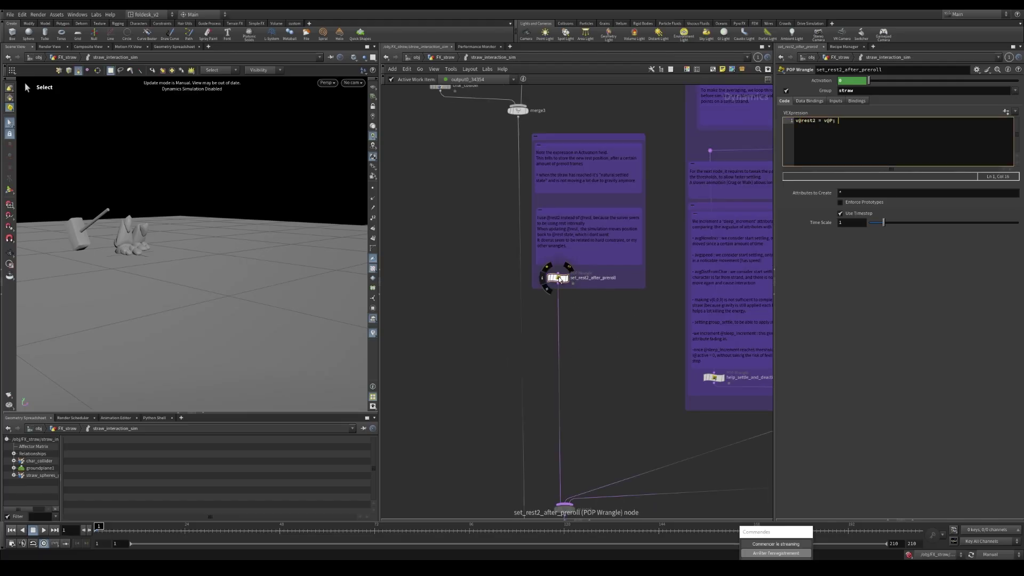
# Look over the settle helper nodes and select popdrag2 in SETTLE HELPERS GLOBAL to view its air resistance settings.
pyautogui.scroll(-2, 593, 335)
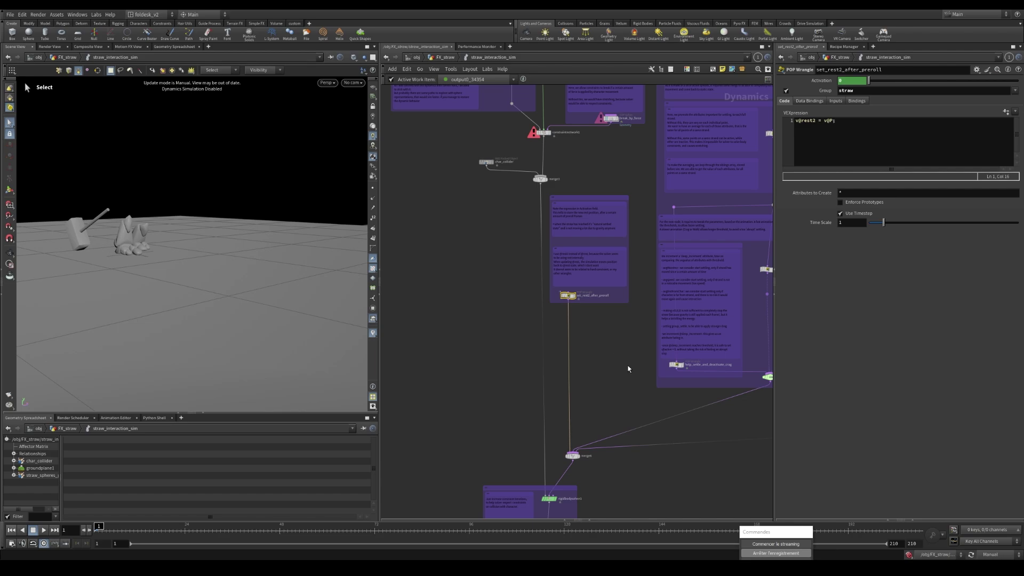
pyautogui.moveTo(574, 314); pyautogui.dragTo(430, 286, button='middle')
pyautogui.scroll(2, 430, 286)
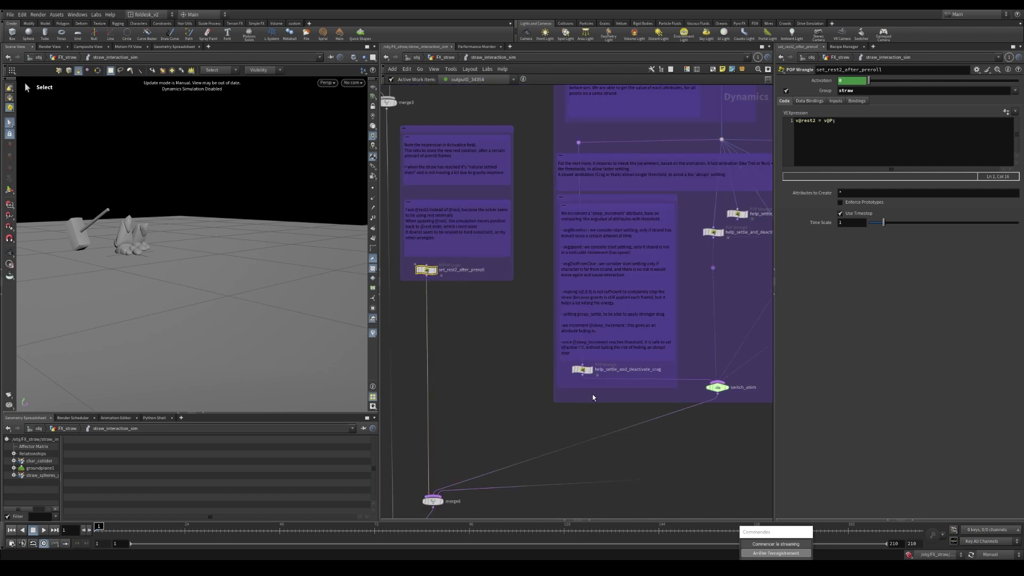
pyautogui.scroll(-3, 588, 396)
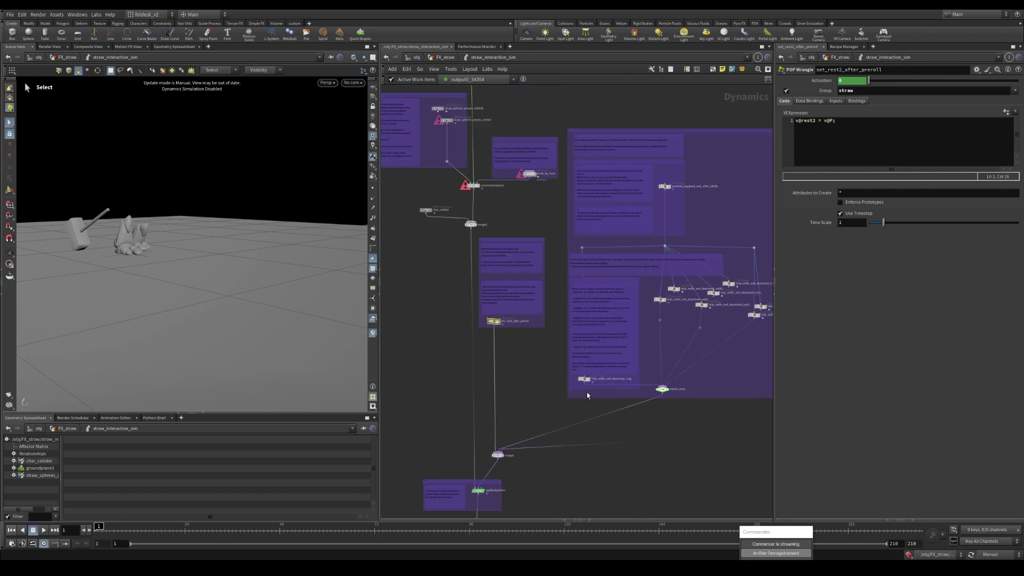
pyautogui.moveTo(676, 416); pyautogui.dragTo(498, 414, button='middle')
pyautogui.moveTo(697, 353); pyautogui.dragTo(536, 379, button='middle')
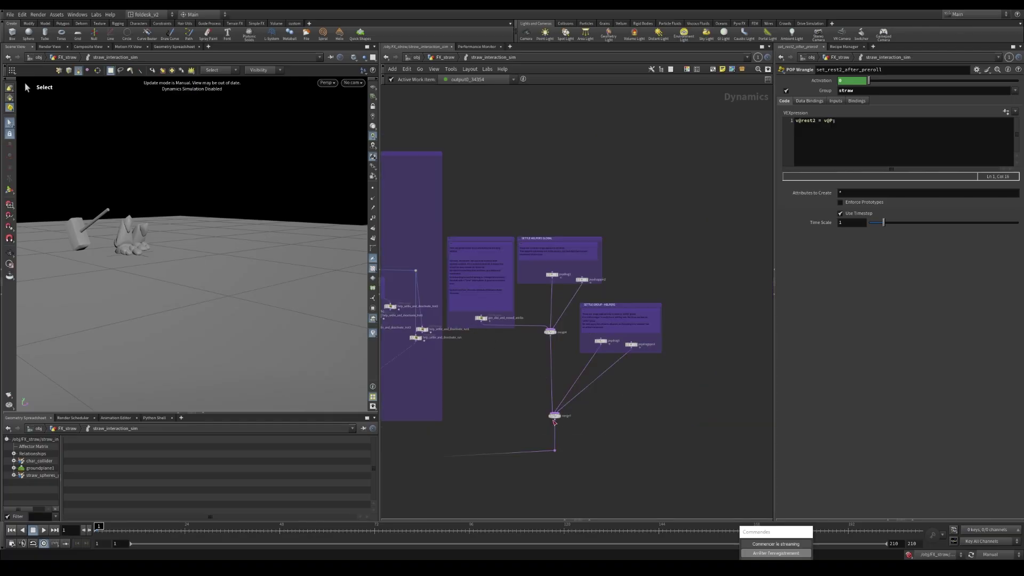
pyautogui.click(482, 318)
pyautogui.scroll(5, 553, 276)
pyautogui.click(552, 275)
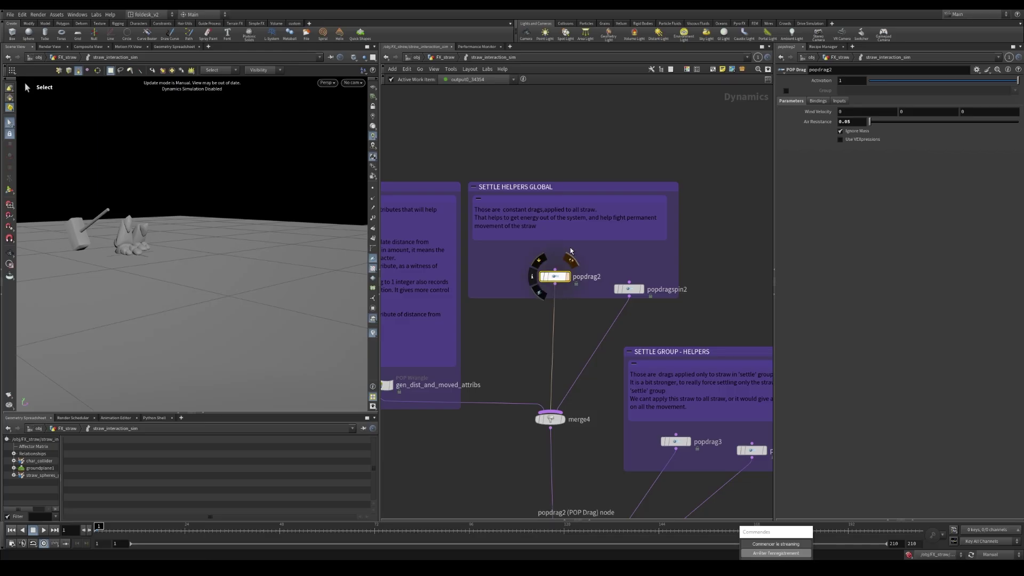
# Compare the parameters of popdrag2 and popdragspin2 in the SETTLE HELPERS GLOBAL group.
pyautogui.moveTo(136, 247); pyautogui.dragTo(162, 258)
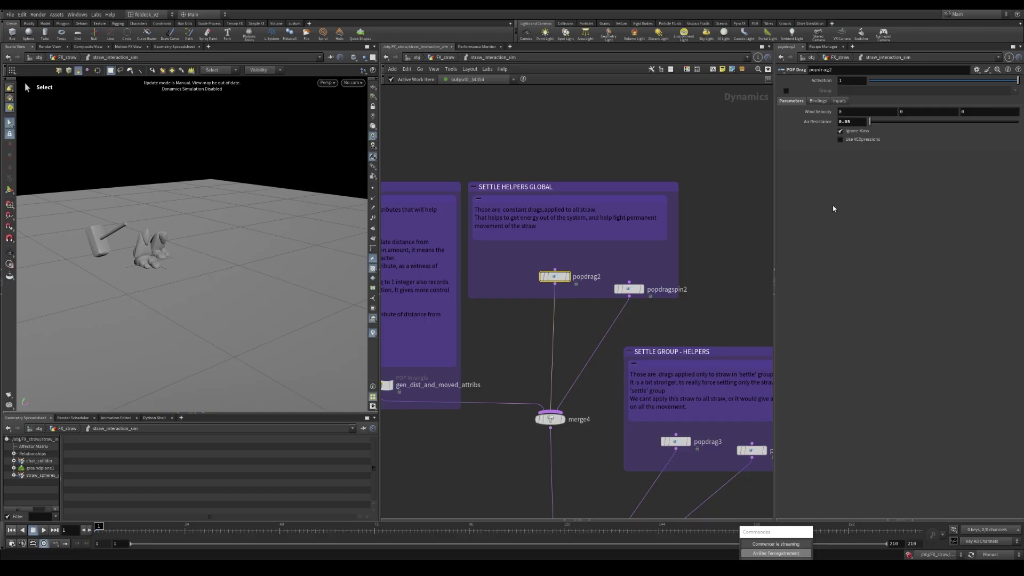
pyautogui.scroll(-3, 604, 237)
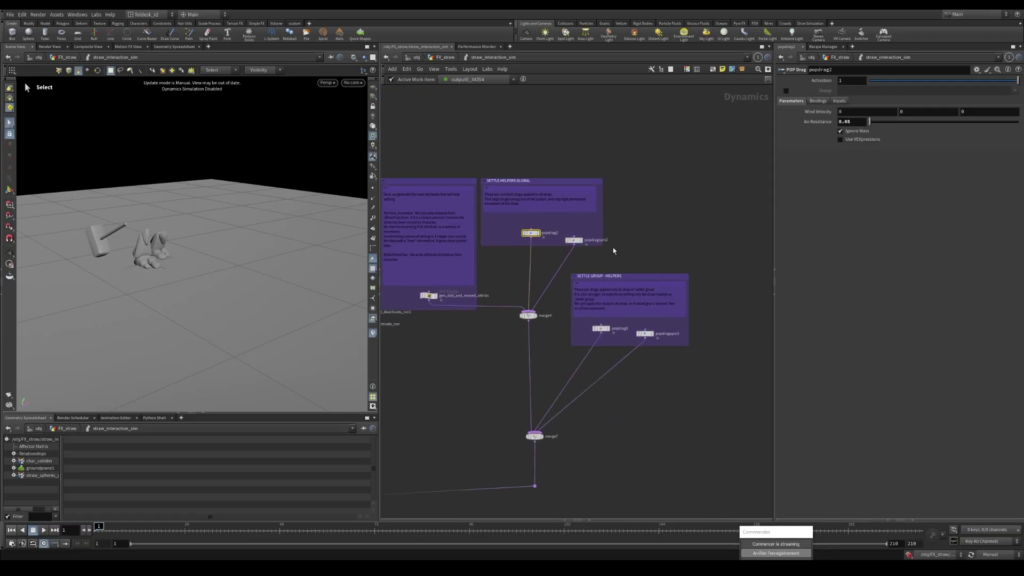
pyautogui.scroll(1, 565, 234)
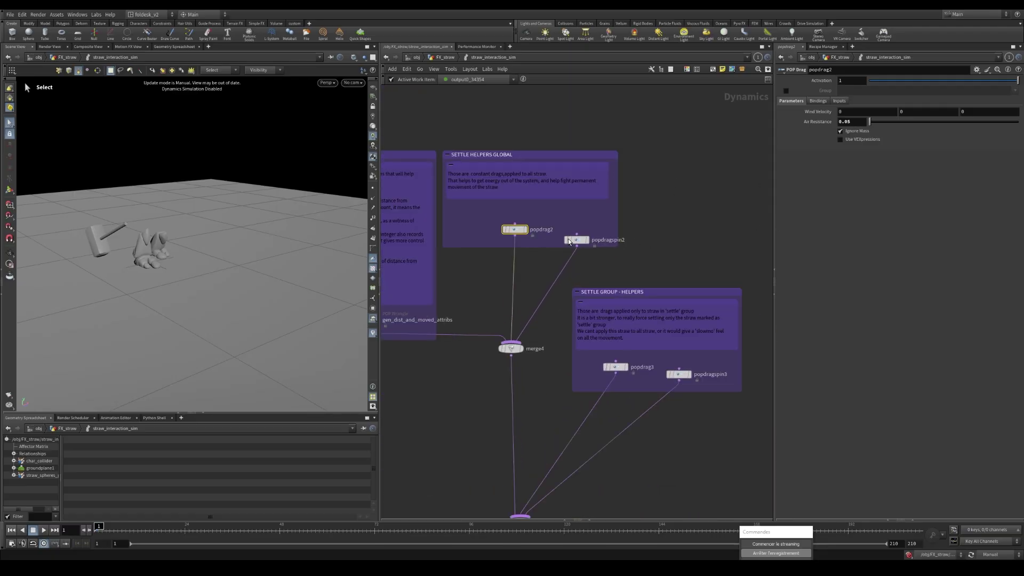
pyautogui.click(576, 239)
pyautogui.scroll(1, 515, 234)
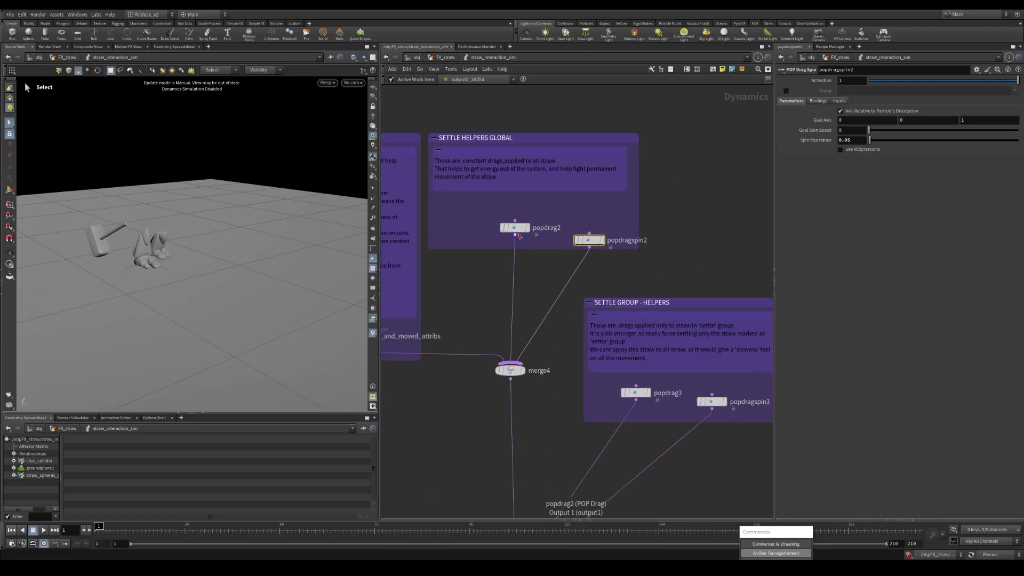
pyautogui.click(515, 228)
pyautogui.click(589, 241)
pyautogui.scroll(-2, 592, 243)
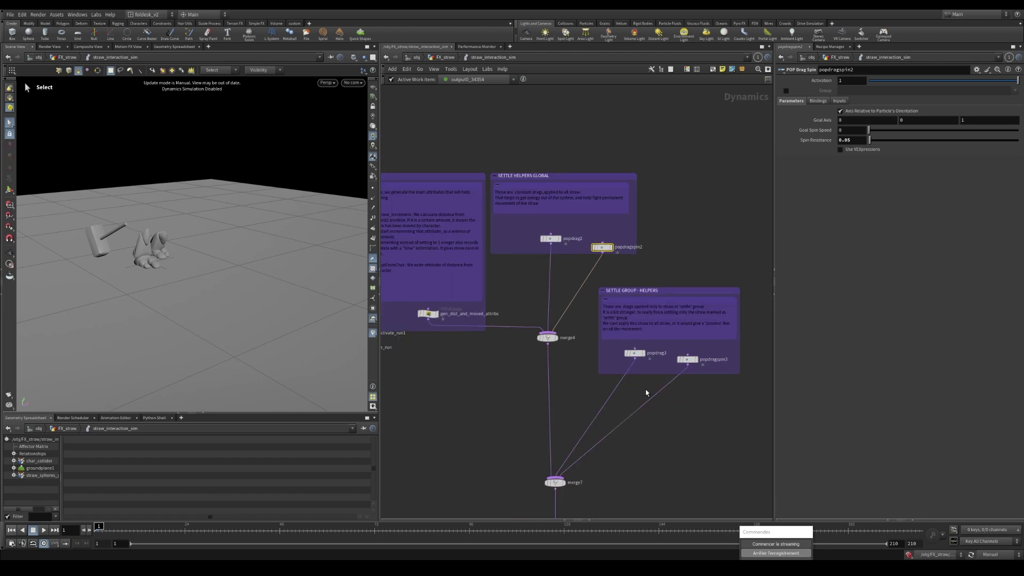
# Select popdrag3 in SETTLE GROUP - HELPERS to review its group restriction and air resistance.
pyautogui.scroll(2, 621, 328)
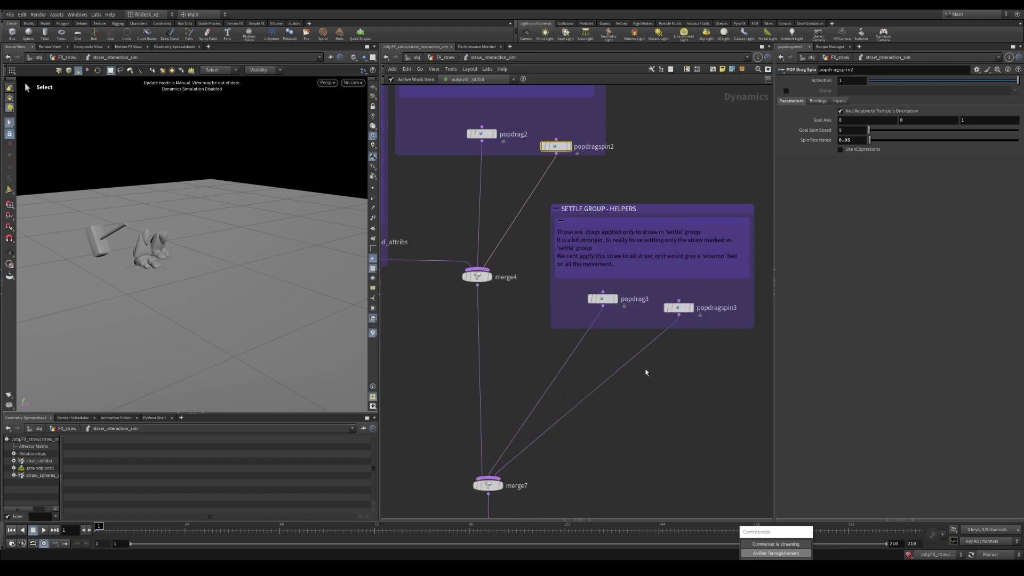
pyautogui.click(601, 299)
pyautogui.scroll(-3, 487, 311)
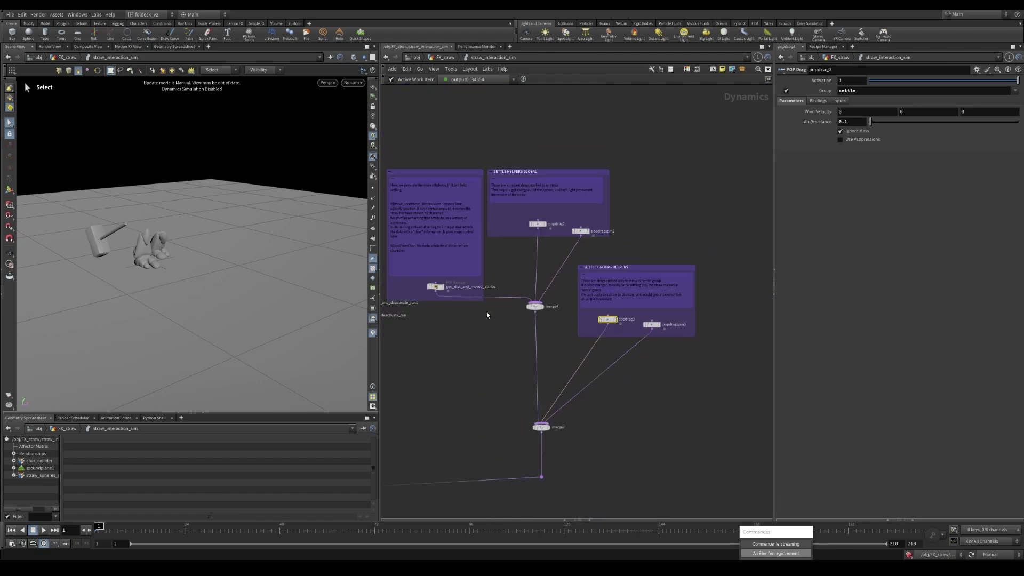
# Select the gen_dist_and_moved_attribs wrangle and review its activation expression and particle group.
pyautogui.scroll(2, 426, 292)
pyautogui.click(431, 291)
pyautogui.scroll(-3, 459, 365)
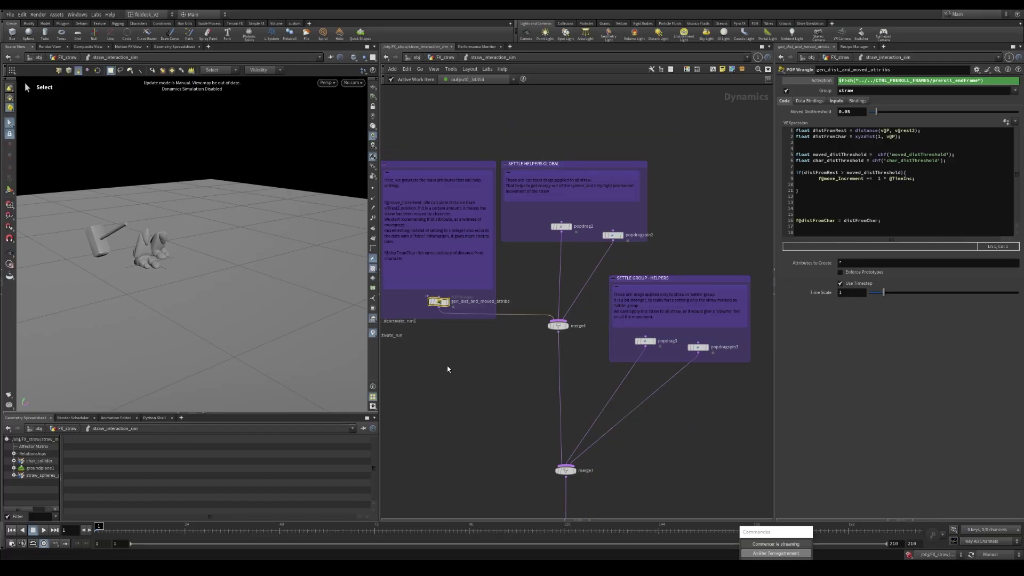
pyautogui.scroll(3, 537, 273)
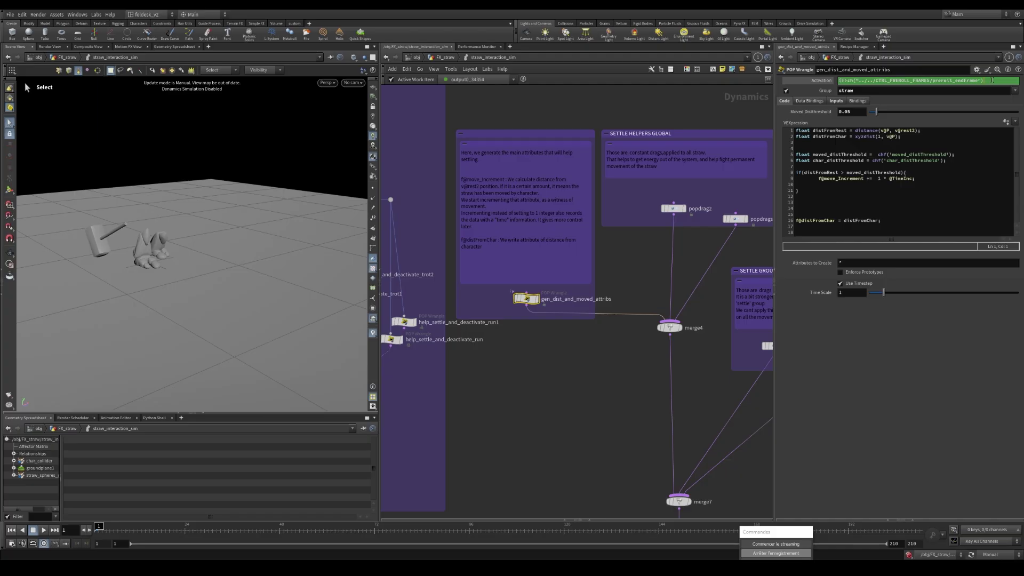
pyautogui.click(869, 93)
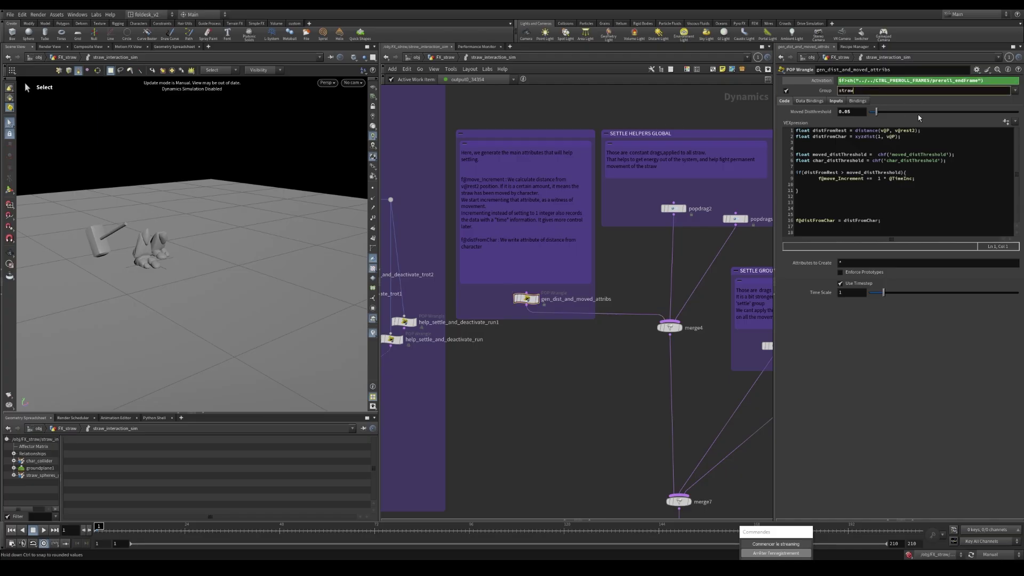
pyautogui.click(620, 271)
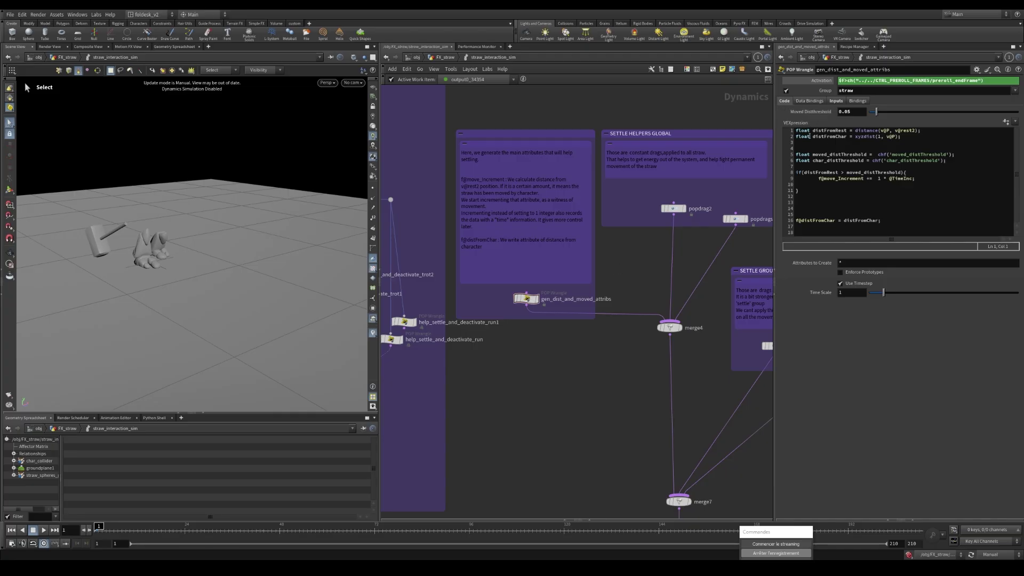
# Highlight the distance(v@P, v@rest2) call in the wrangle code and switch the update mode to Auto Update.
pyautogui.moveTo(925, 130); pyautogui.dragTo(855, 130)
pyautogui.moveTo(567, 396); pyautogui.dragTo(559, 370, button='middle')
pyautogui.moveTo(561, 370); pyautogui.dragTo(569, 398, button='right')
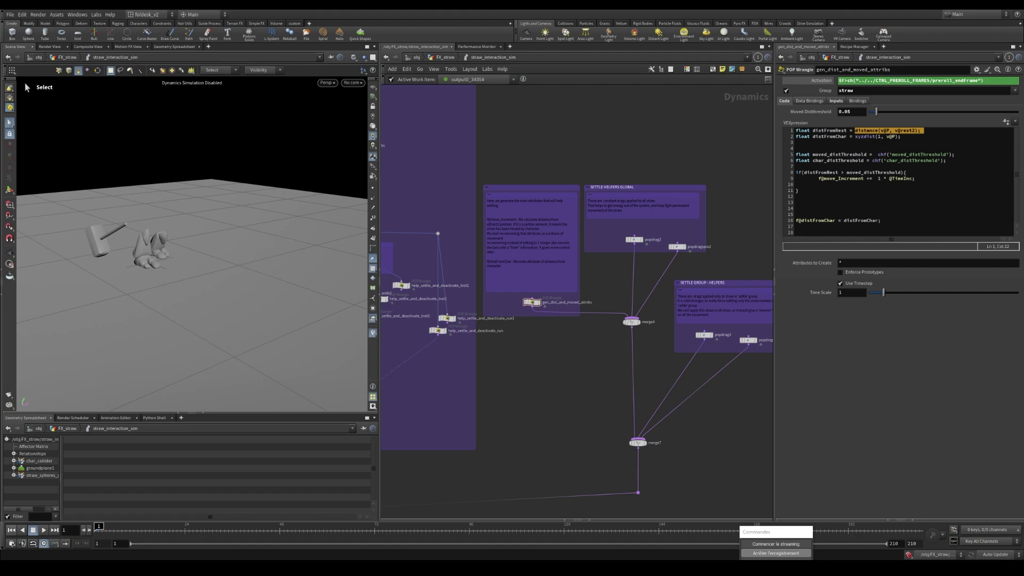
pyautogui.scroll(2, 573, 393)
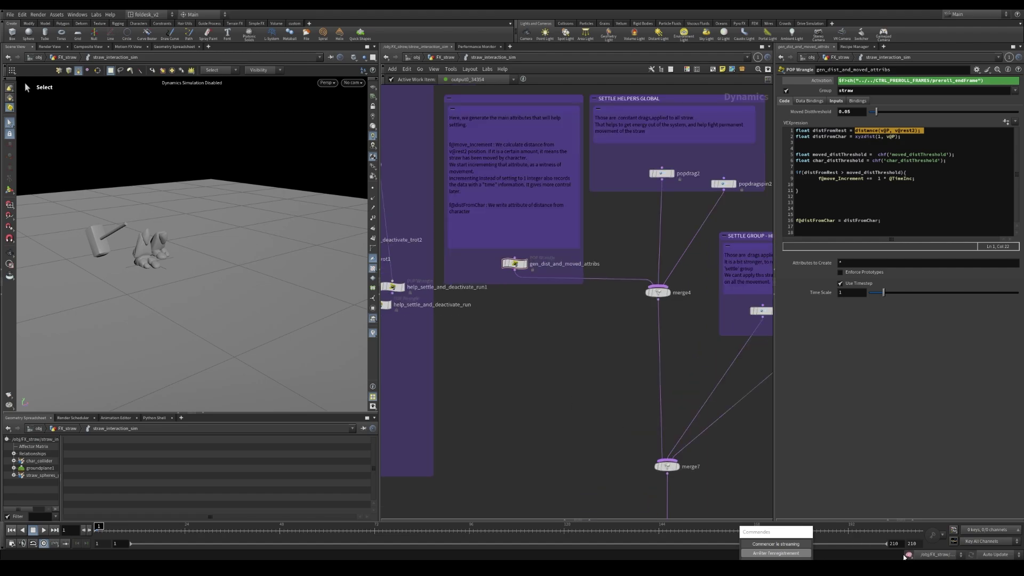
pyautogui.moveTo(558, 344); pyautogui.dragTo(583, 399, button='middle')
pyautogui.scroll(2, 582, 399)
# Reselect gen_dist_and_moved_attribs and examine the v@P and v@rest2 arguments and the distFromChar xyzdist line.
pyautogui.click(531, 302)
pyautogui.click(845, 149)
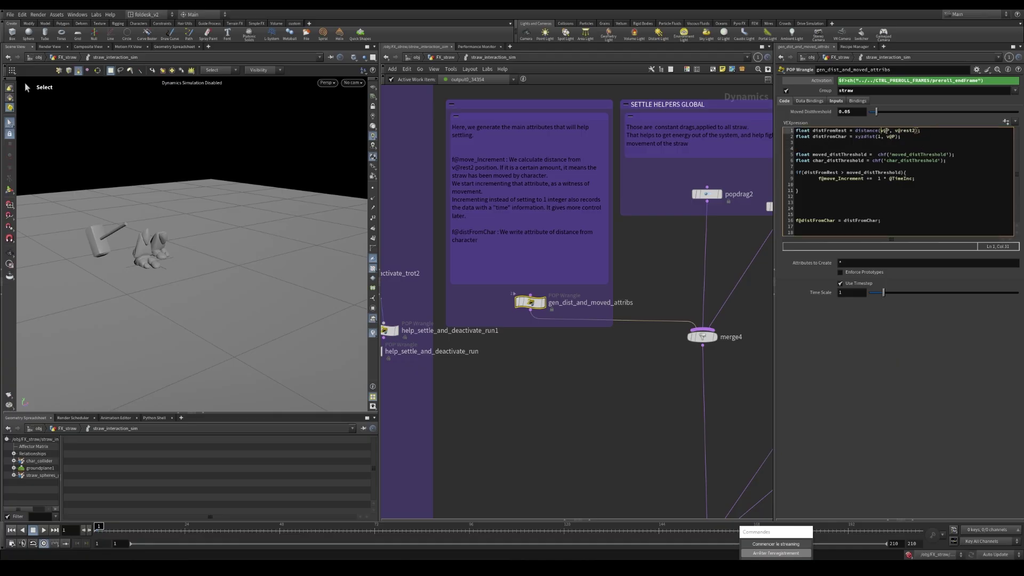
pyautogui.click(888, 130)
pyautogui.click(885, 131)
pyautogui.moveTo(916, 131); pyautogui.dragTo(894, 131)
pyautogui.click(909, 131)
pyautogui.moveTo(905, 136); pyautogui.dragTo(791, 137)
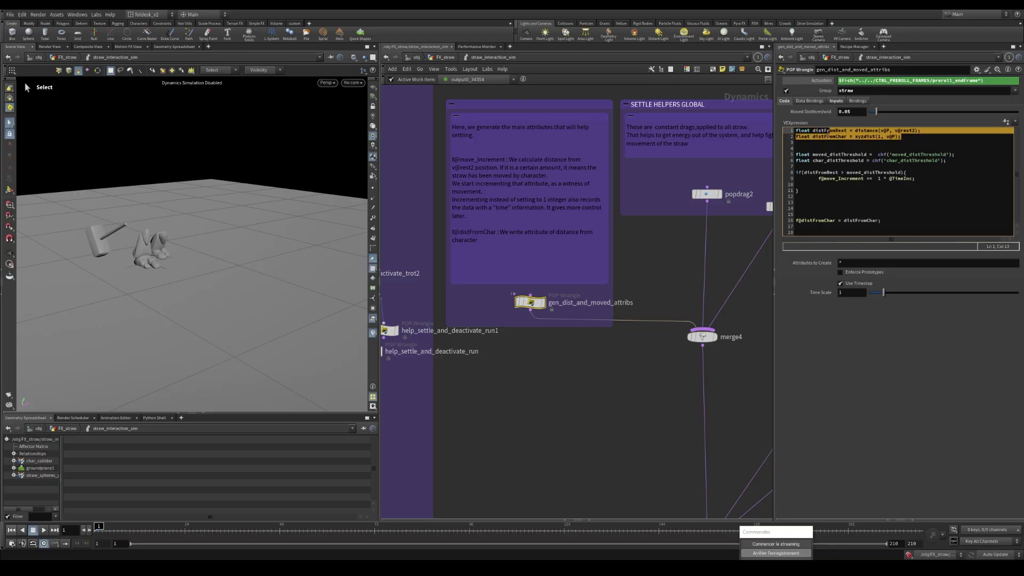
# Check the SOP path used for the wrangle's Input 2, and return to its code.
pyautogui.click(836, 101)
pyautogui.click(939, 133)
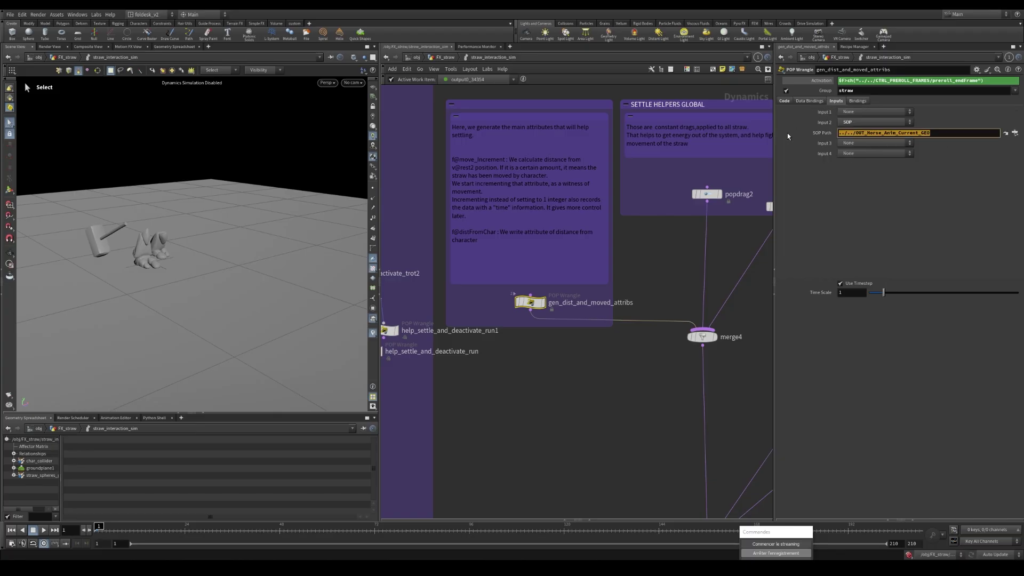
pyautogui.click(784, 101)
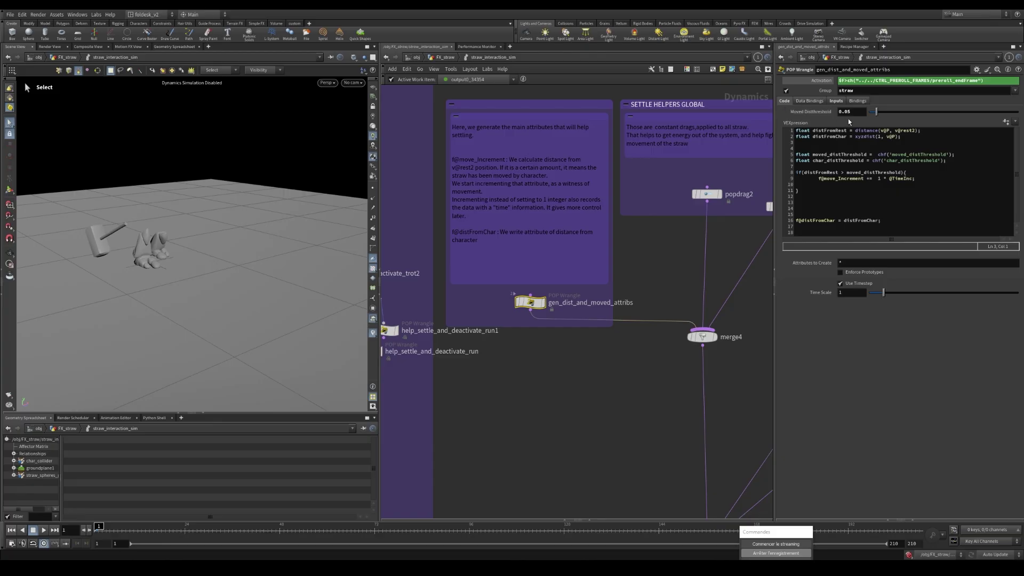
# Review the moved_distThreshold and char_distThreshold declarations in the VEXpression.
pyautogui.click(932, 155)
pyautogui.moveTo(954, 154); pyautogui.dragTo(935, 161)
pyautogui.click(957, 161)
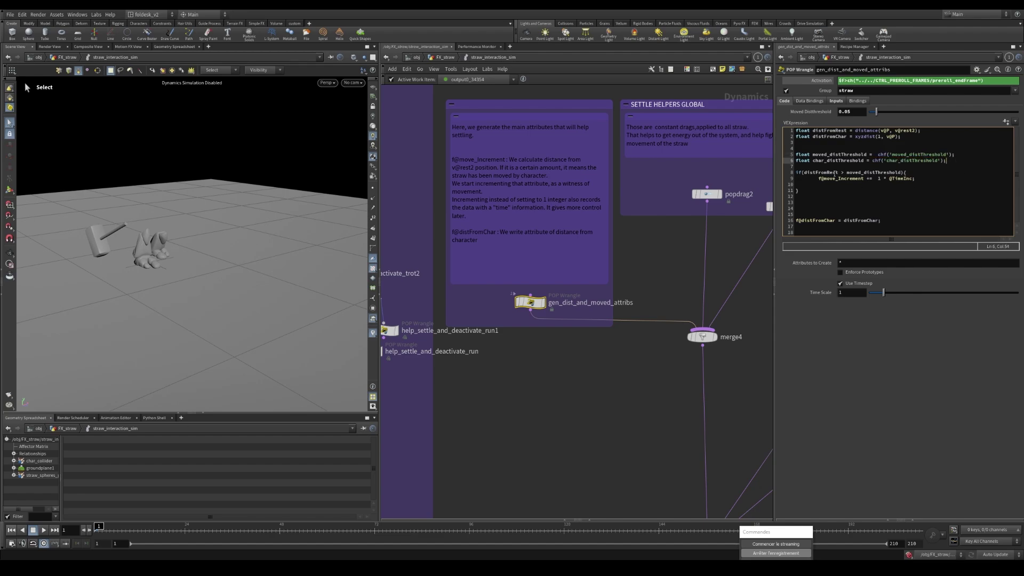
pyautogui.moveTo(839, 173); pyautogui.dragTo(804, 172)
pyautogui.moveTo(817, 178); pyautogui.dragTo(864, 179)
pyautogui.moveTo(899, 180); pyautogui.dragTo(912, 180)
pyautogui.click(919, 179)
pyautogui.click(918, 180)
pyautogui.moveTo(882, 220); pyautogui.dragTo(795, 220)
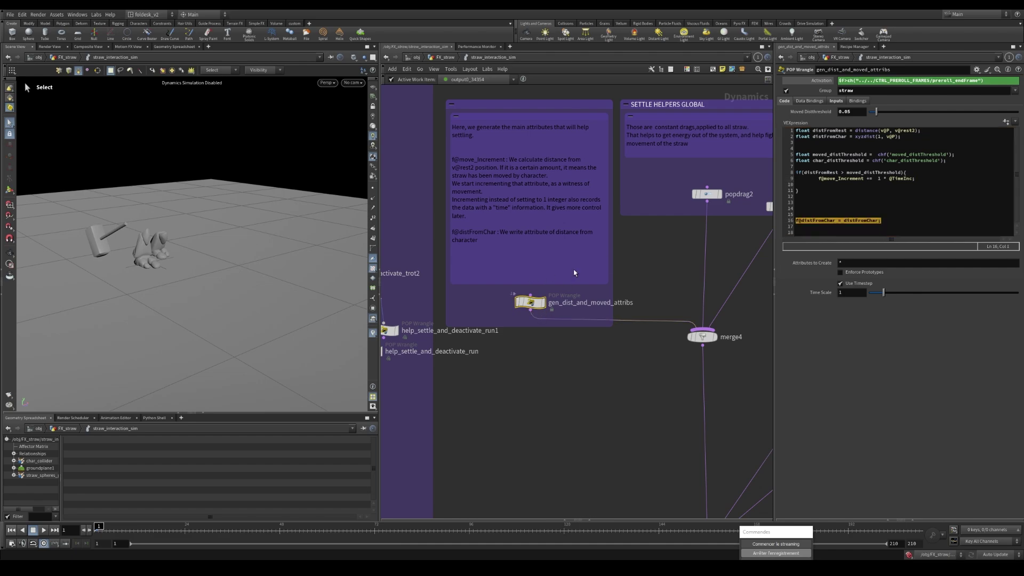
pyautogui.click(924, 229)
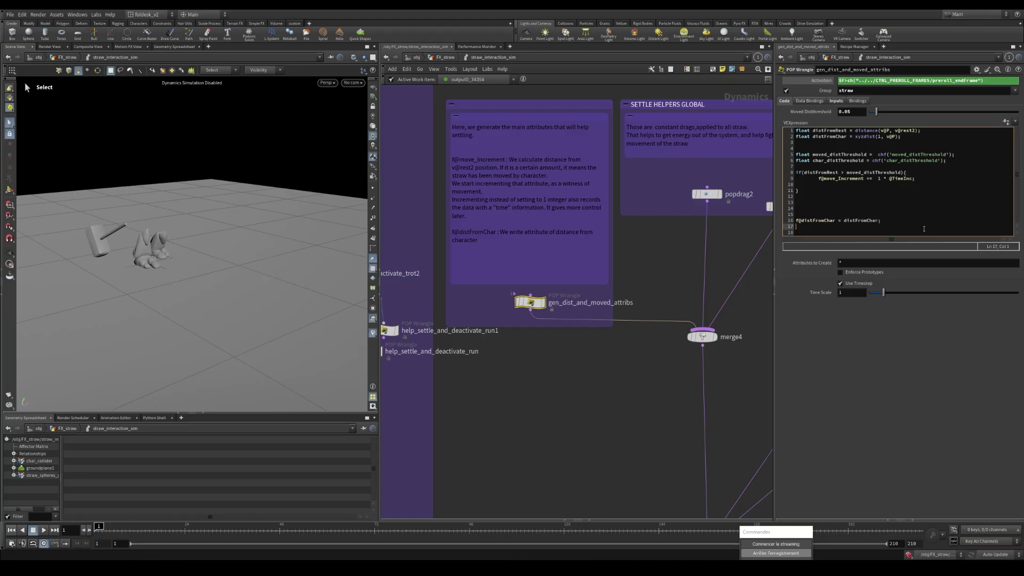
# Go up to the FX_straw network and wire read_wedge into the dot above switch_clamp_frames.
pyautogui.press('u')
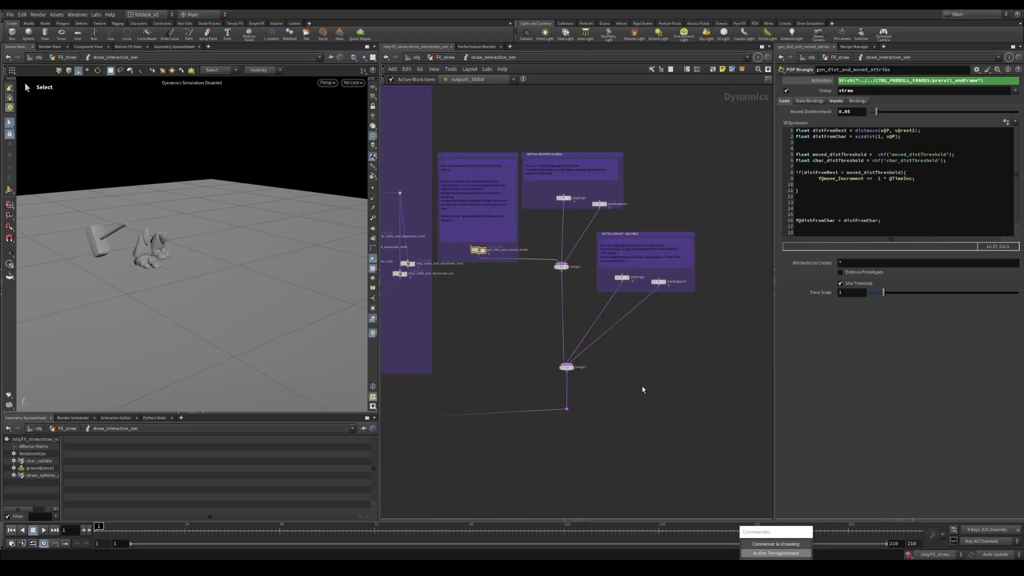
pyautogui.scroll(-6, 619, 371)
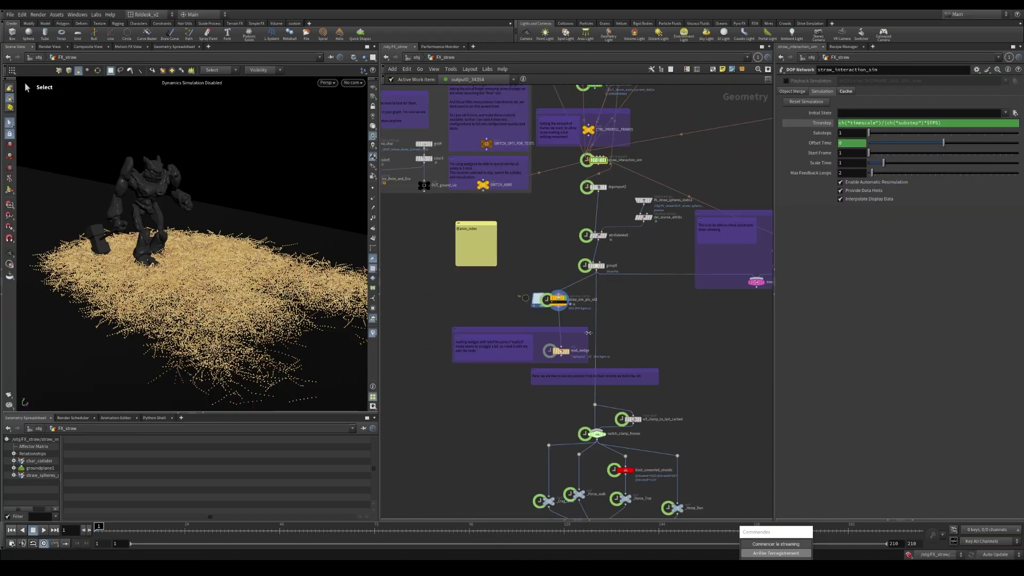
pyautogui.moveTo(557, 308); pyautogui.dragTo(605, 432)
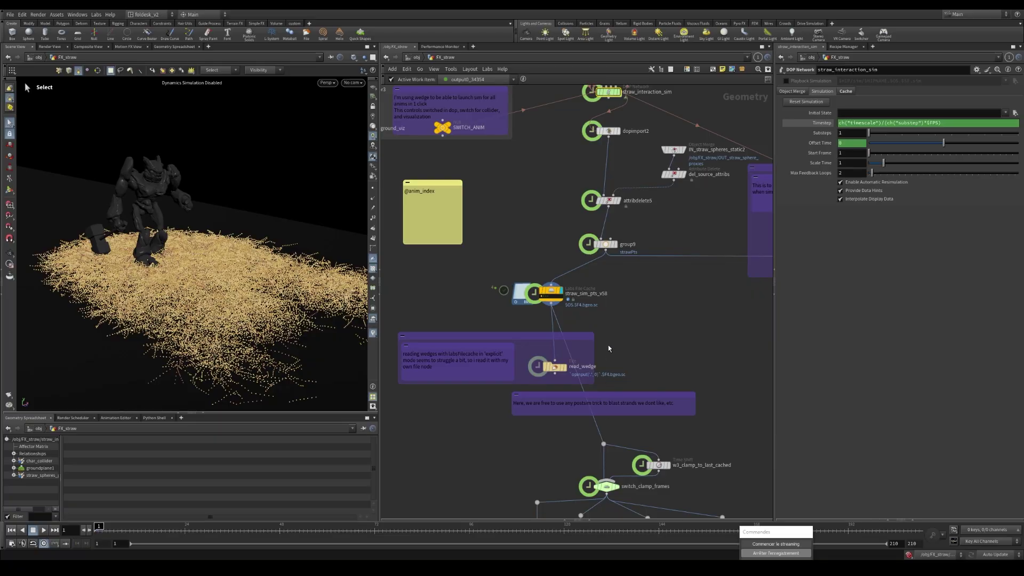
pyautogui.click(555, 374)
pyautogui.click(604, 441)
# Wire the switch node below the blast branches directly into the dot feeding the Viz attribs nodes.
pyautogui.scroll(-2, 661, 415)
pyautogui.moveTo(661, 415); pyautogui.dragTo(609, 270, button='middle')
pyautogui.scroll(-3, 611, 270)
pyautogui.scroll(5, 663, 384)
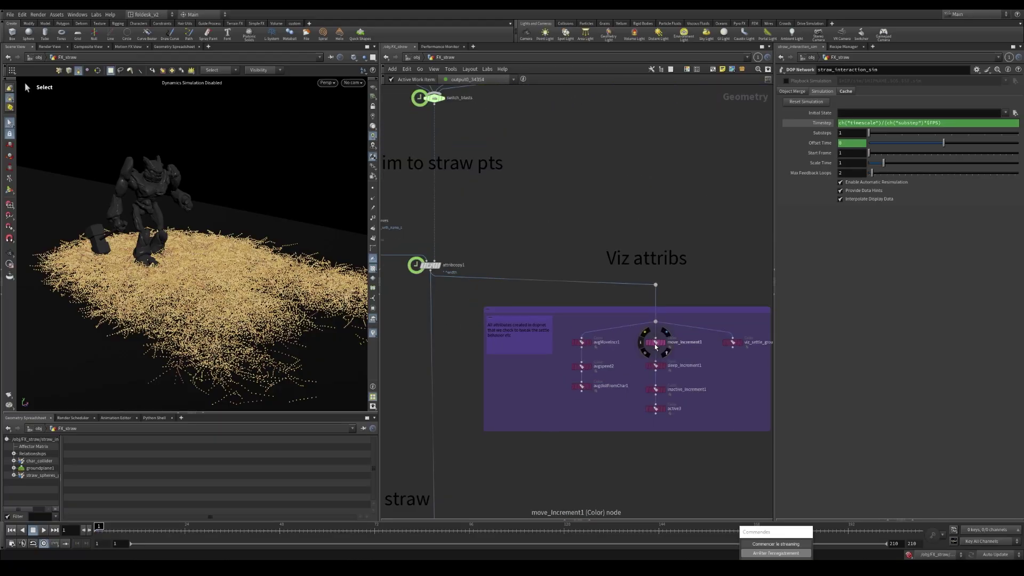
pyautogui.scroll(-2, 656, 346)
pyautogui.click(501, 180)
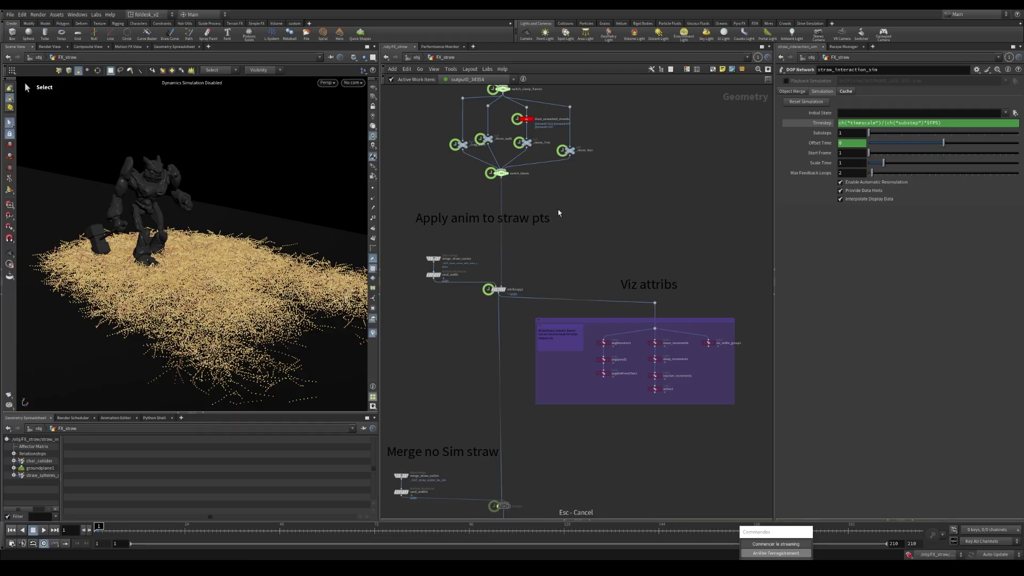
pyautogui.click(656, 301)
pyautogui.scroll(2, 659, 338)
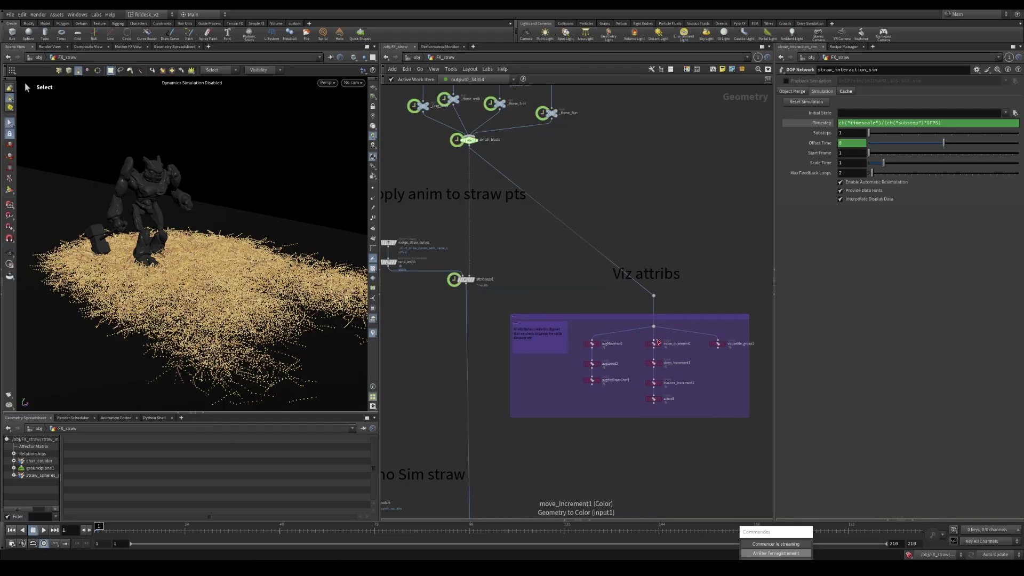
# Display the move_increment1 color node and scrub to frame 135 to inspect the straw's movement coloring.
pyautogui.click(662, 343)
pyautogui.scroll(1, 660, 352)
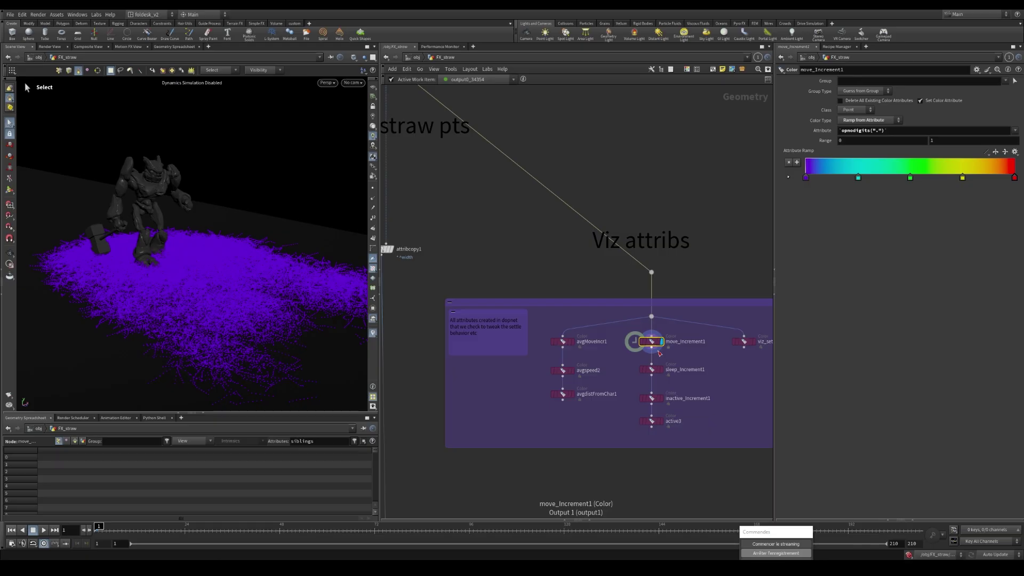
pyautogui.scroll(-2, 660, 352)
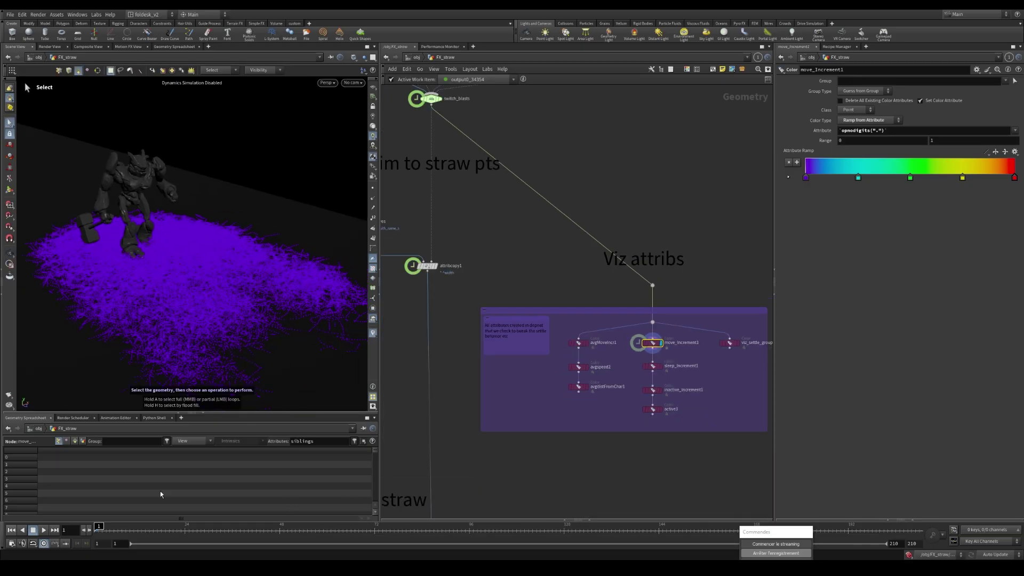
pyautogui.moveTo(117, 533); pyautogui.dragTo(558, 540)
pyautogui.keyDown('alt'); pyautogui.moveTo(188, 270); pyautogui.dragTo(224, 278); pyautogui.keyUp('alt')
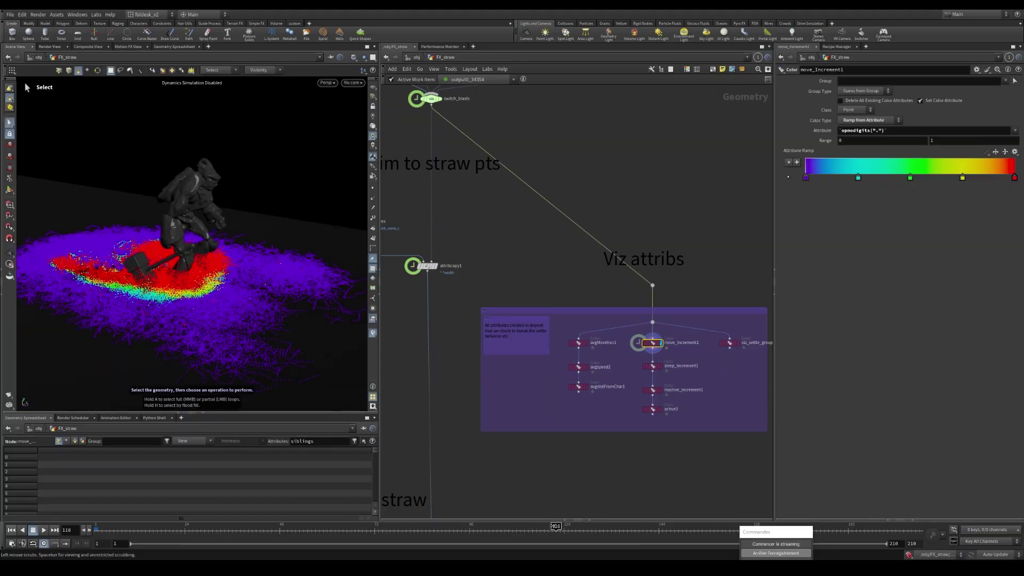
pyautogui.click(560, 530)
pyautogui.moveTo(599, 529); pyautogui.dragTo(623, 530)
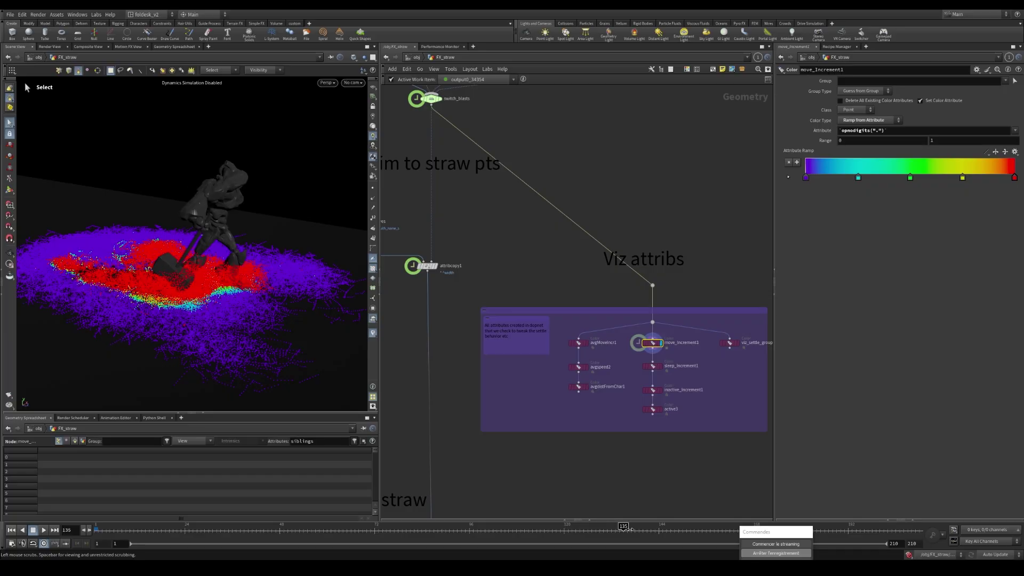
# Set the upper limit of move_increment1's attribute range to 10 and scrub to frame 136 to check the coloring.
pyautogui.click(936, 141)
pyautogui.write('0')
pyautogui.press('Return')
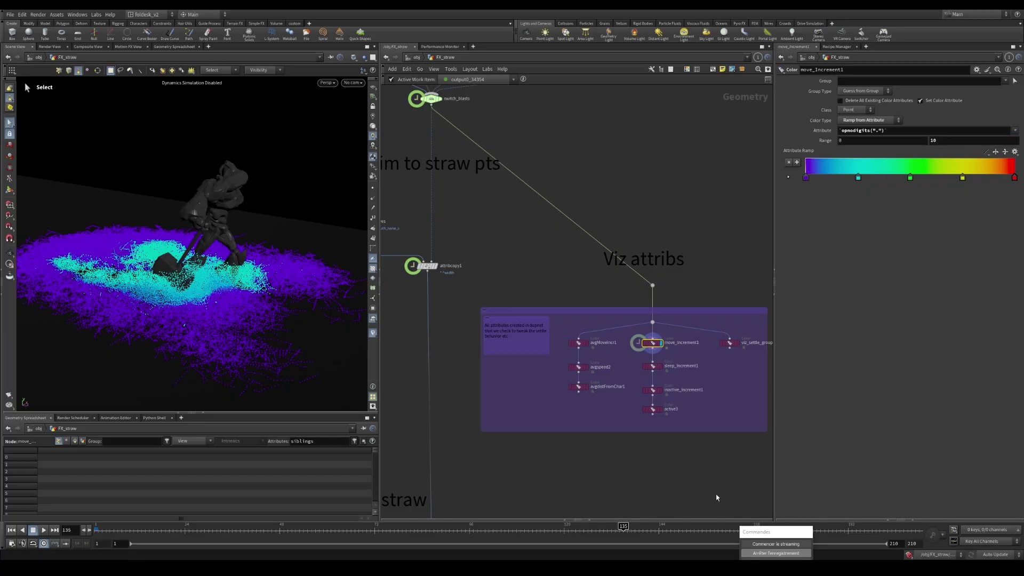
pyautogui.moveTo(634, 534)
pyautogui.mouseDown()
pyautogui.moveTo(876, 533)
pyautogui.moveTo(624, 539)
pyautogui.mouseUp()
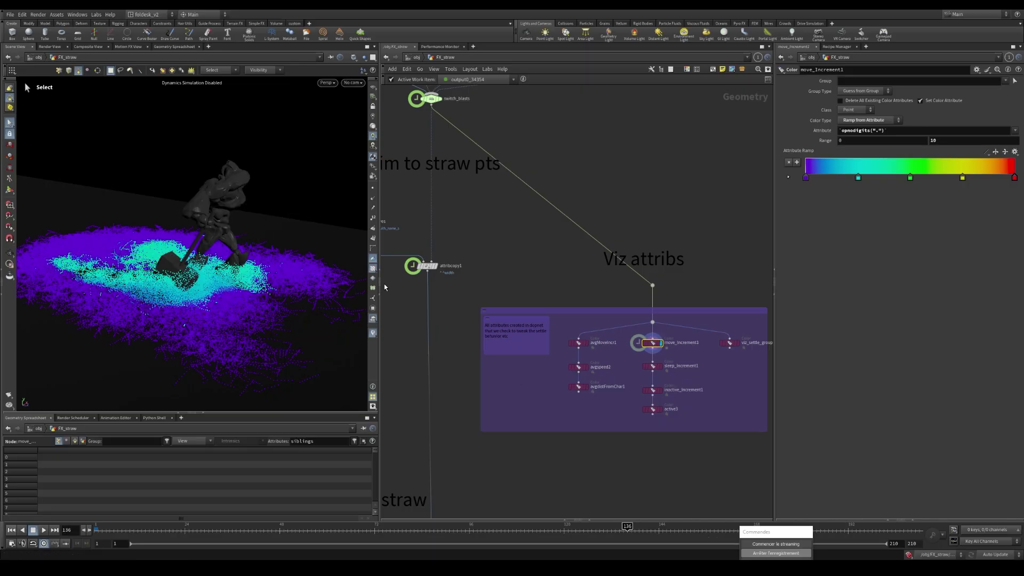
# Reopen the straw_interaction_sim DOP network and bring the help_settle_and_deactivate wrangles into view.
pyautogui.scroll(-3, 561, 329)
pyautogui.moveTo(587, 168); pyautogui.dragTo(624, 392, button='middle')
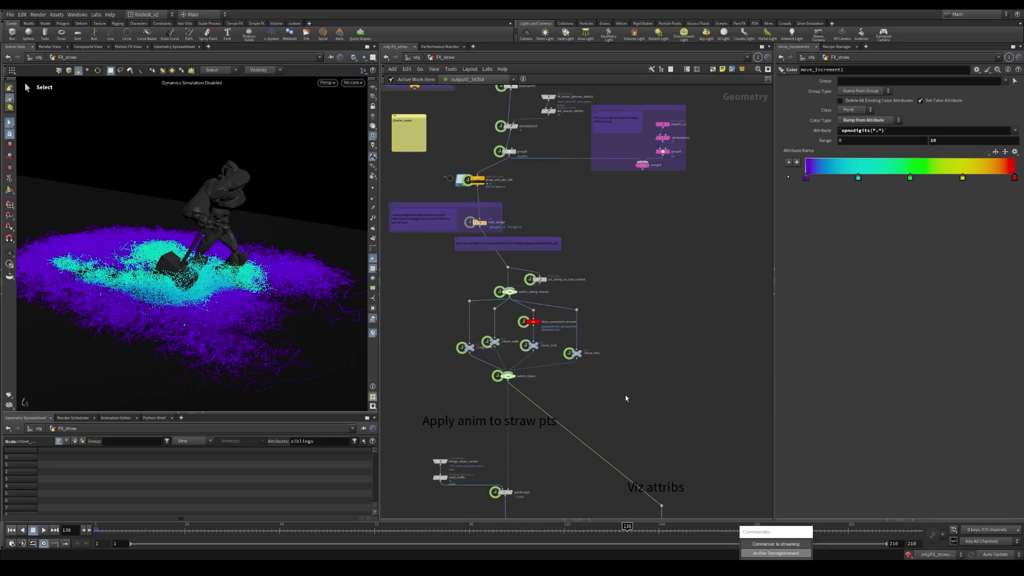
pyautogui.moveTo(558, 213); pyautogui.dragTo(622, 341, button='middle')
pyautogui.doubleClick(578, 186)
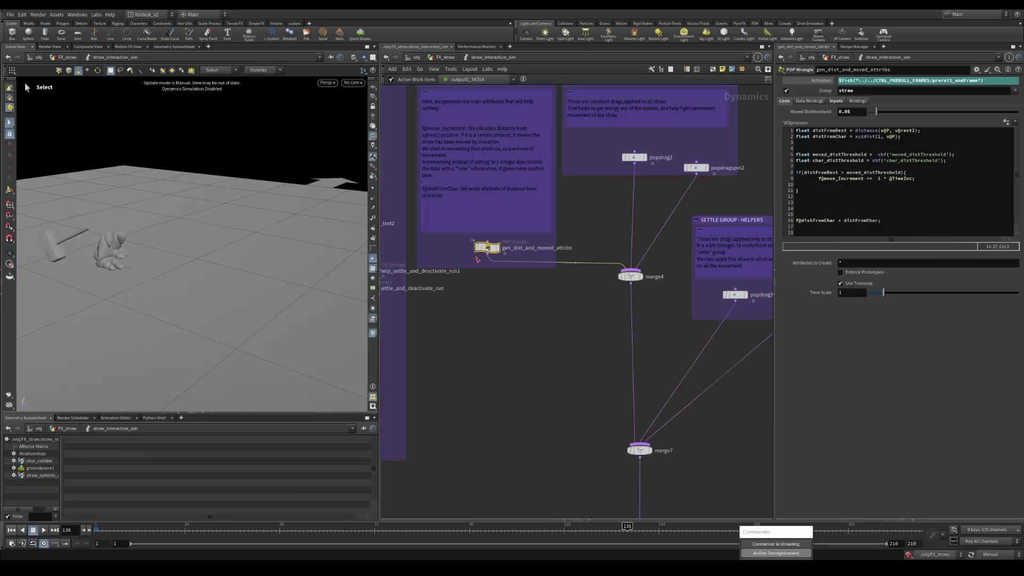
pyautogui.scroll(-4, 476, 350)
pyautogui.moveTo(454, 360); pyautogui.dragTo(664, 314, button='middle')
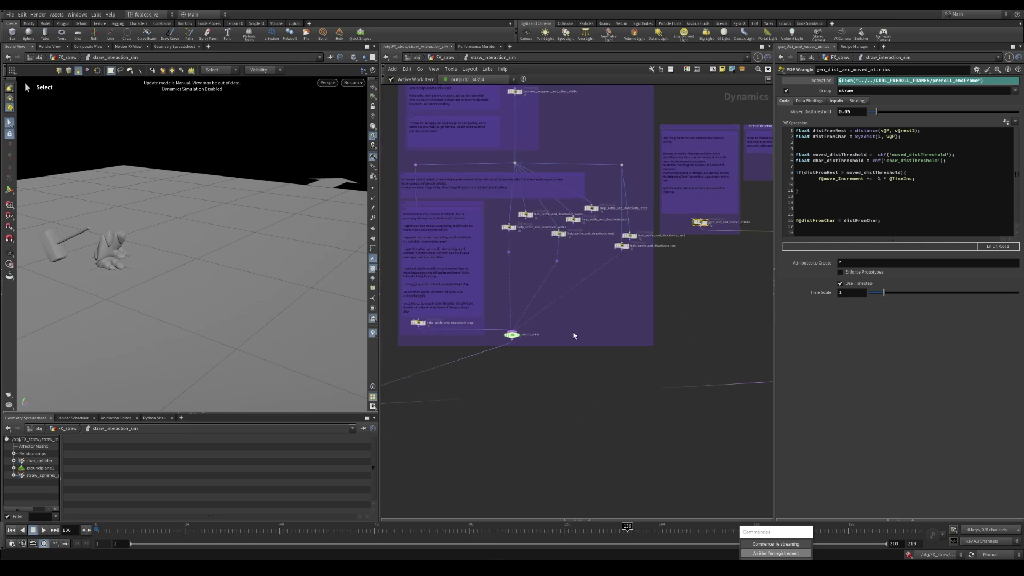
# Review the distFromChar line in the gen_dist_and_moved_attribs code and look over the Viz attribs nodes in the parent network.
pyautogui.moveTo(883, 220); pyautogui.dragTo(735, 216)
pyautogui.click(815, 220)
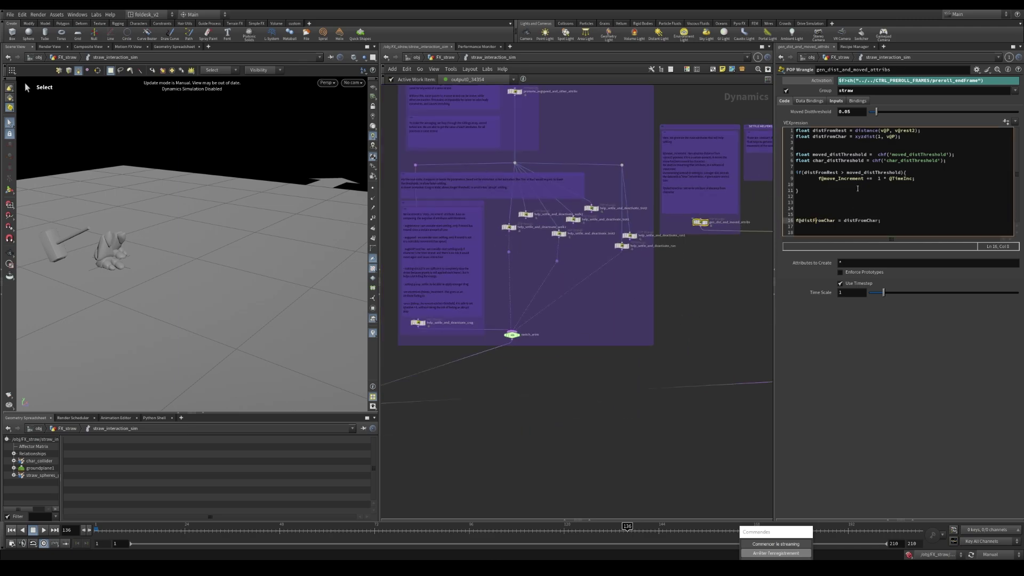
pyautogui.press('u')
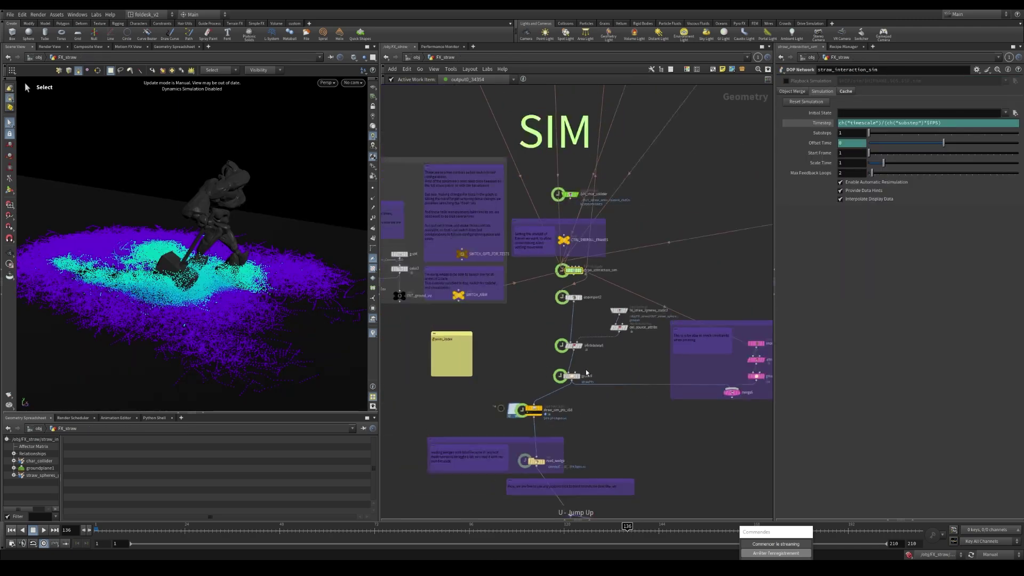
pyautogui.scroll(3, 592, 369)
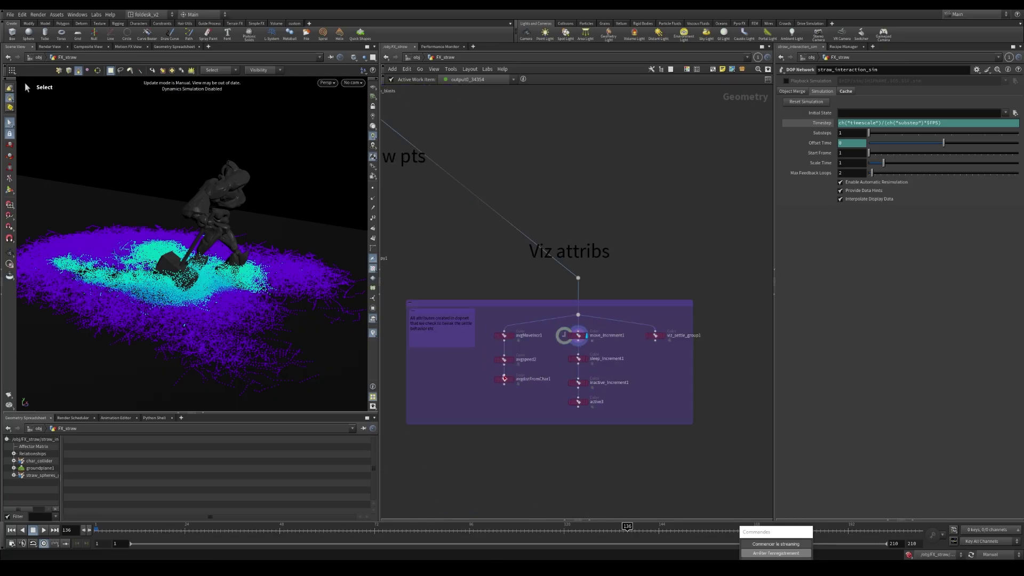
pyautogui.scroll(1, 568, 349)
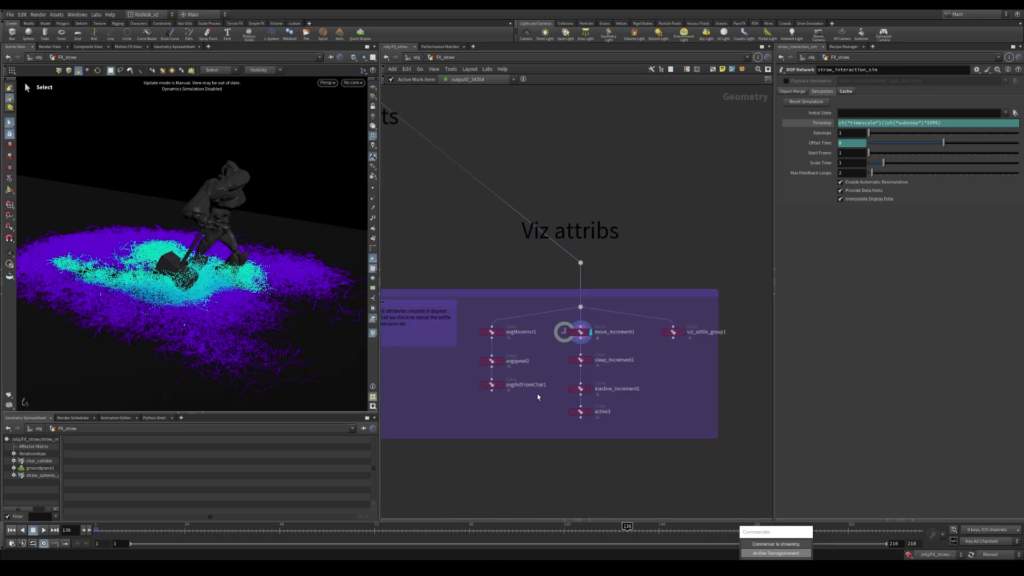
pyautogui.scroll(-5, 522, 392)
pyautogui.moveTo(516, 281); pyautogui.dragTo(622, 430, button='middle')
pyautogui.scroll(5, 565, 240)
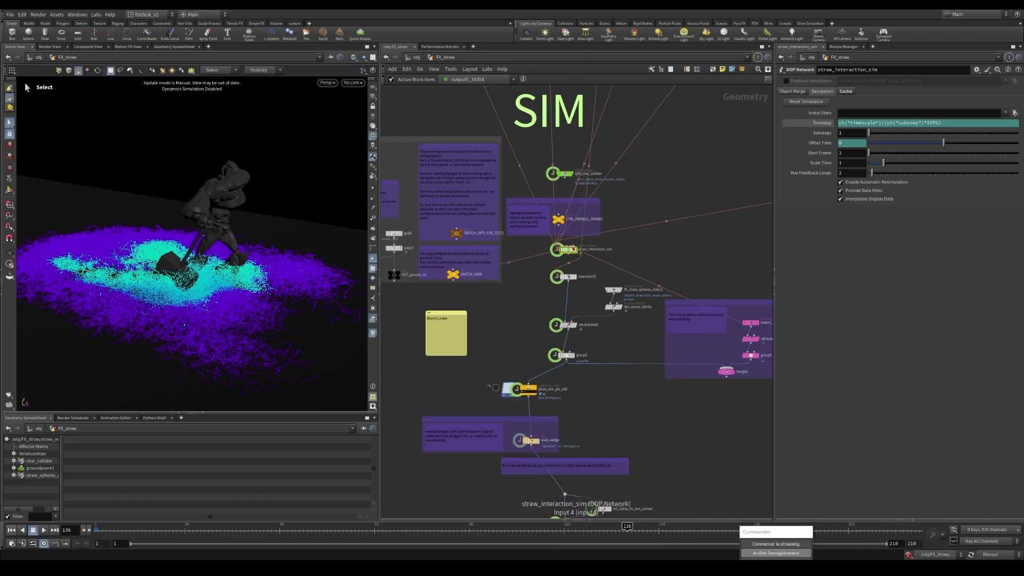
# Reopen the straw_interaction_sim DOP network and inspect the input operators of switch_anim.
pyautogui.doubleClick(574, 258)
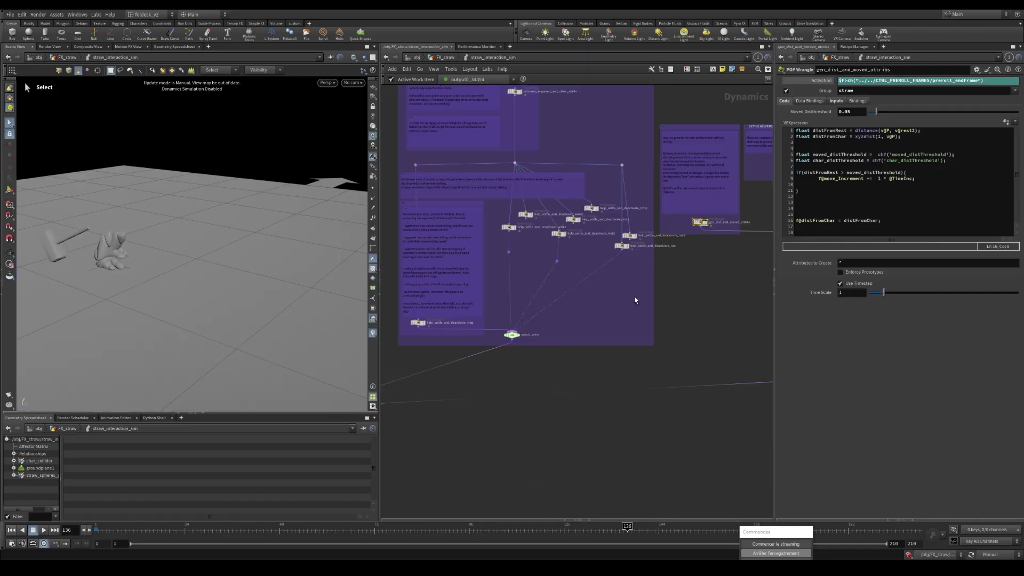
pyautogui.moveTo(473, 321); pyautogui.dragTo(536, 325, button='middle')
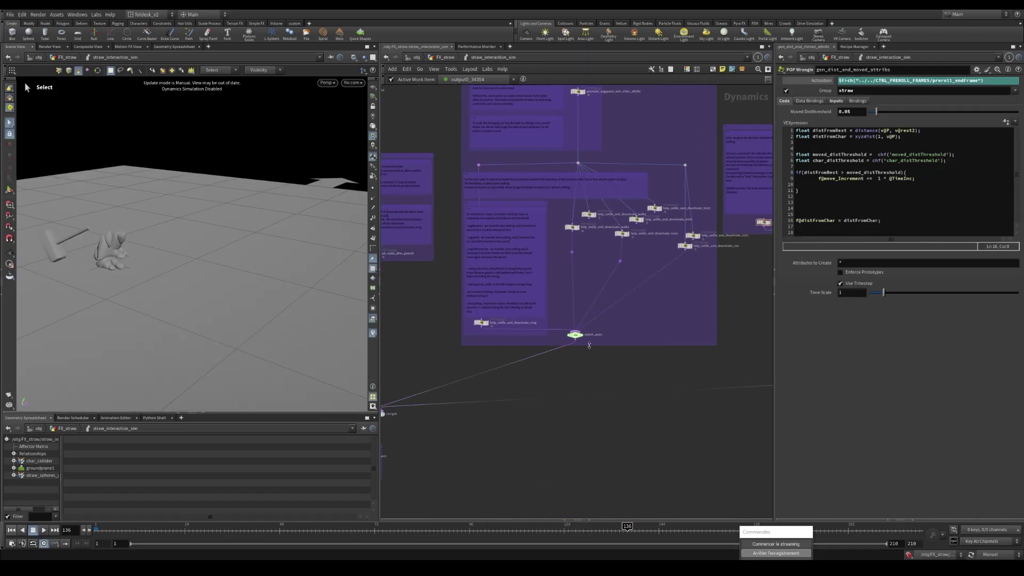
pyautogui.scroll(1, 575, 336)
pyautogui.click(572, 333)
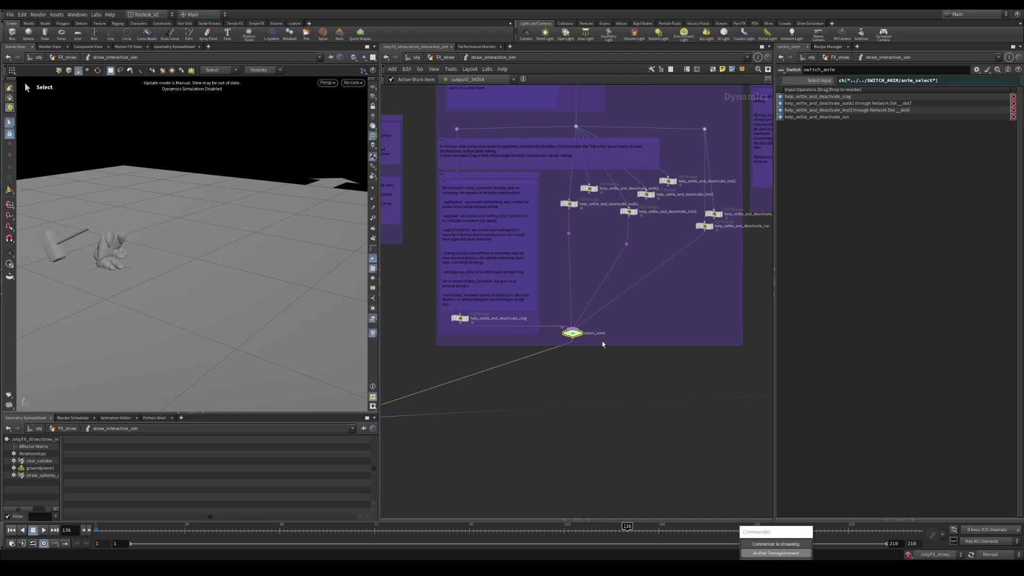
# Compare the thresholds and code of the help_settle_and_deactivate_run and help_settle_and_deactivate_crag wrangles.
pyautogui.click(704, 225)
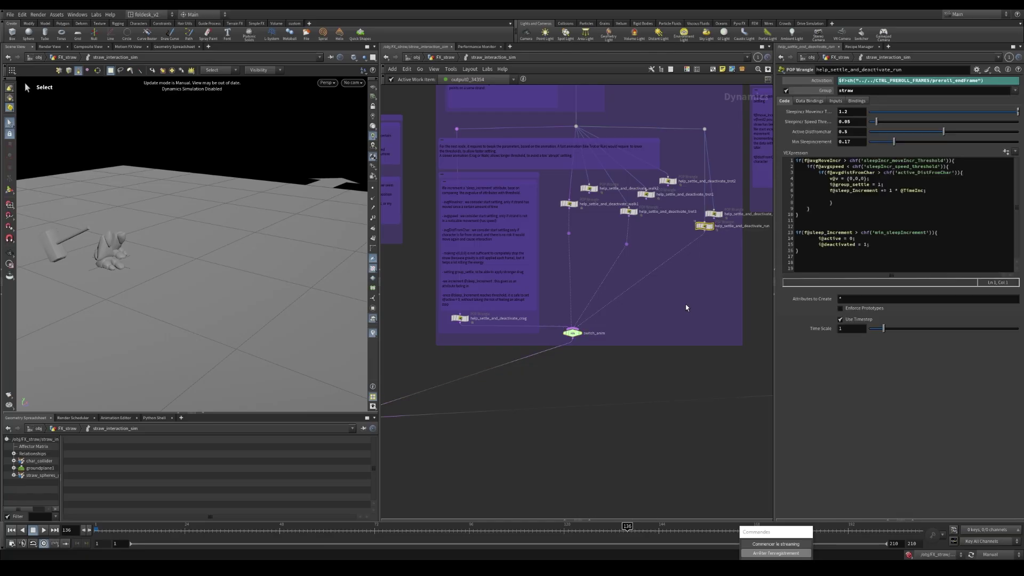
pyautogui.click(460, 320)
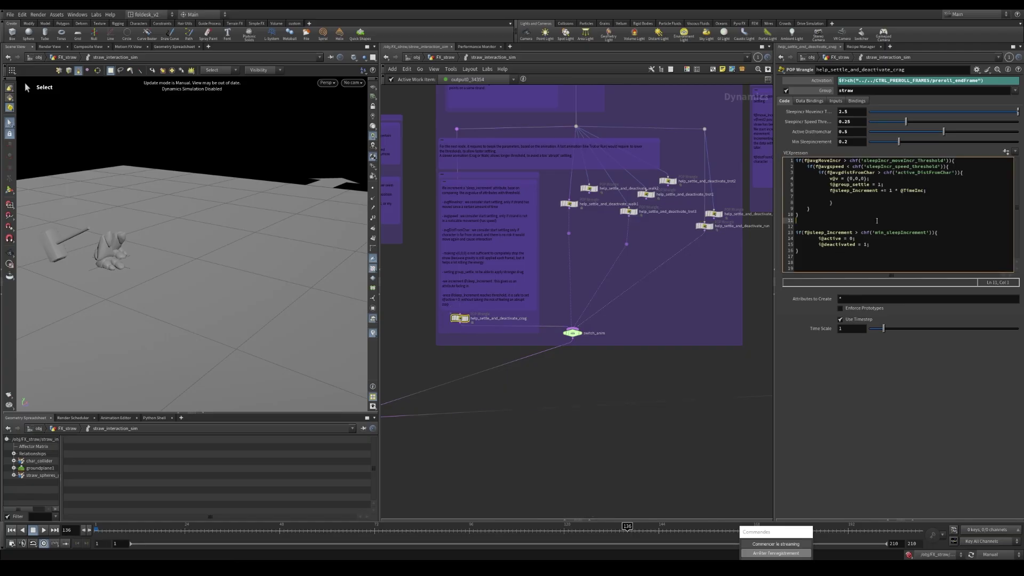
pyautogui.click(821, 83)
pyautogui.click(825, 83)
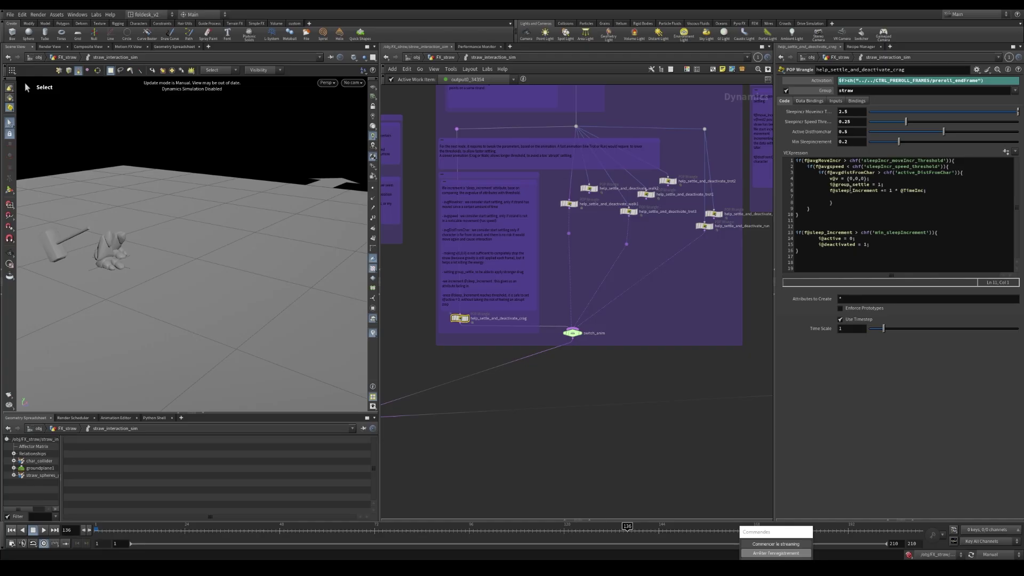
# Show the promote_avgspeed_and_other_attribs wrangle's code and enlarge the network and parameter area at the viewport's expense.
pyautogui.scroll(-1, 619, 308)
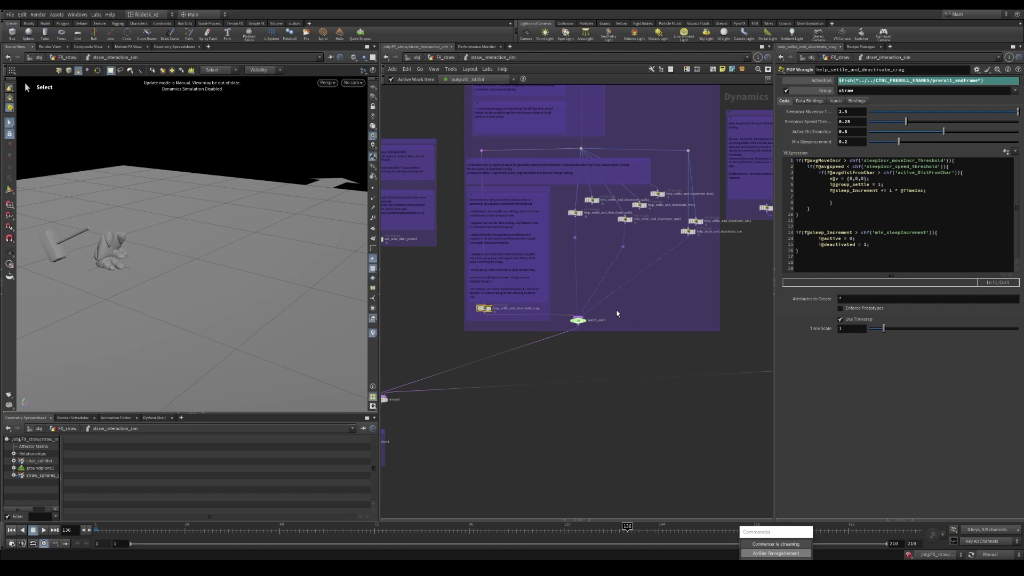
pyautogui.press('h')
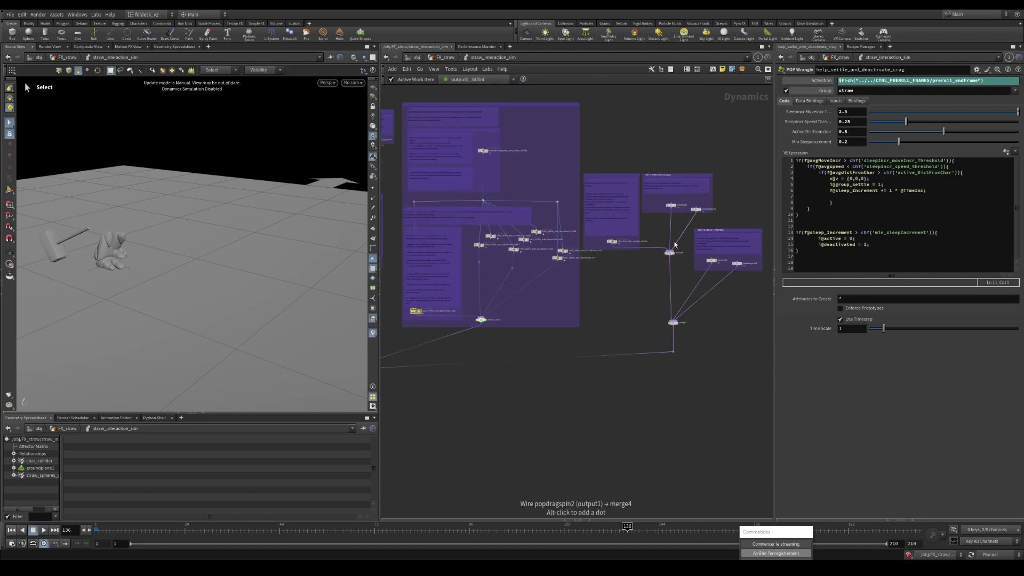
pyautogui.scroll(3, 483, 152)
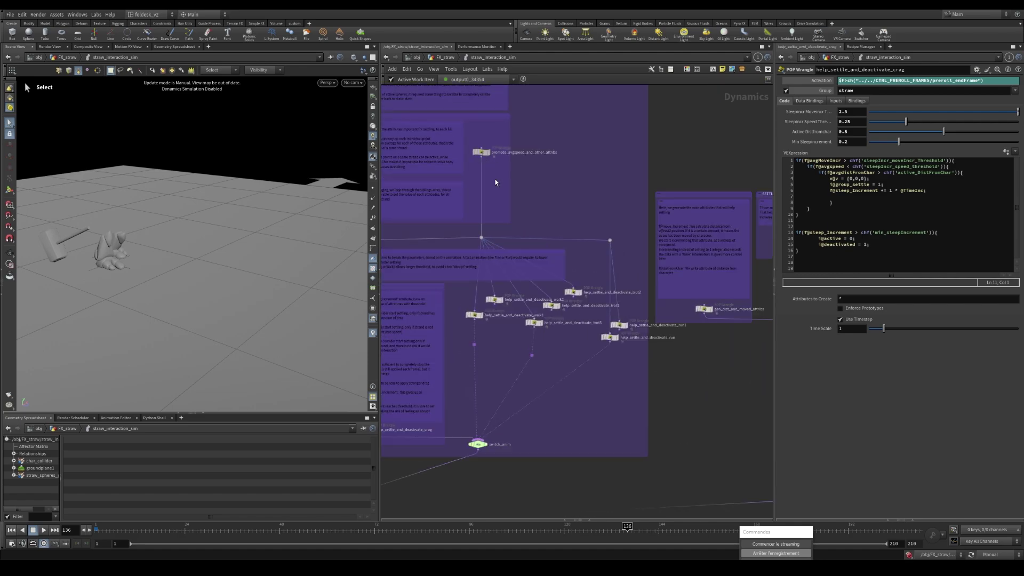
pyautogui.click(484, 152)
pyautogui.scroll(-2, 514, 233)
pyautogui.moveTo(546, 155); pyautogui.dragTo(596, 238, button='middle')
pyautogui.scroll(4, 539, 260)
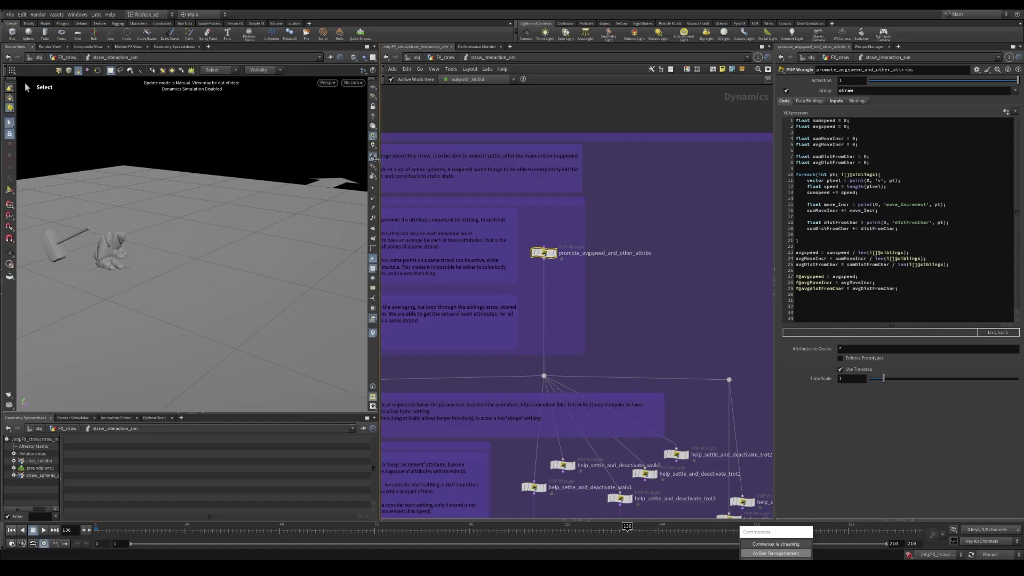
pyautogui.moveTo(379, 163); pyautogui.dragTo(317, 166)
pyautogui.scroll(-1, 582, 297)
pyautogui.moveTo(582, 297); pyautogui.dragTo(601, 261, button='middle')
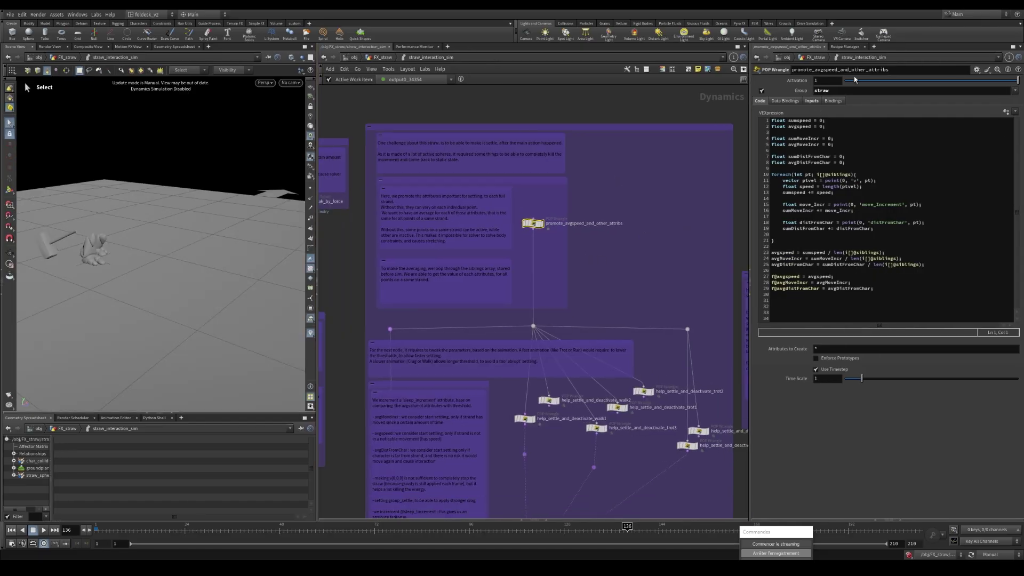
# Examine the wrangle's straw group and the sum and average variable declarations for speed, MoveIncr and DistFromChar.
pyautogui.doubleClick(821, 90)
pyautogui.click(793, 138)
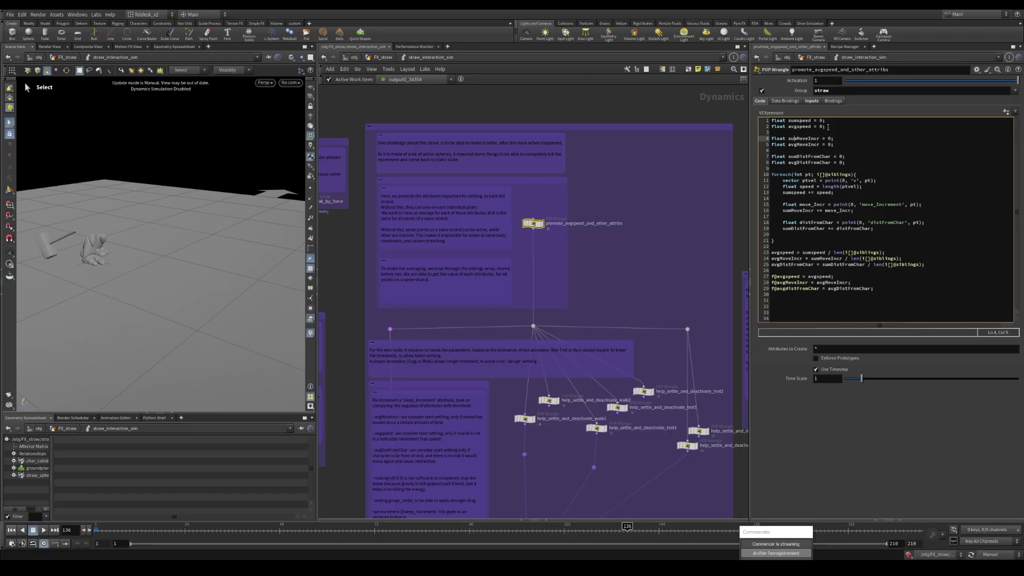
pyautogui.click(829, 127)
pyautogui.moveTo(825, 127); pyautogui.dragTo(768, 121)
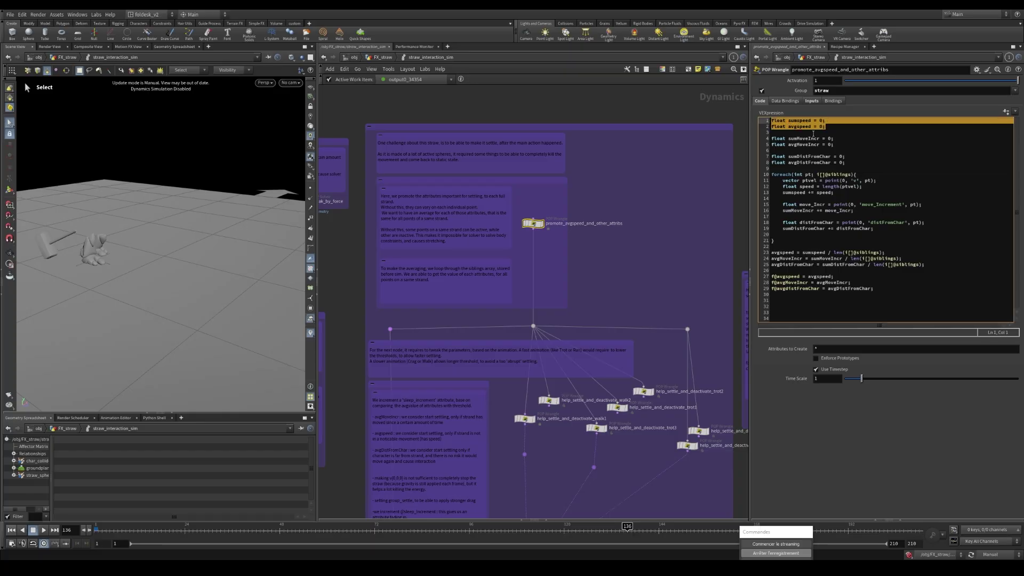
pyautogui.moveTo(835, 145); pyautogui.dragTo(766, 140)
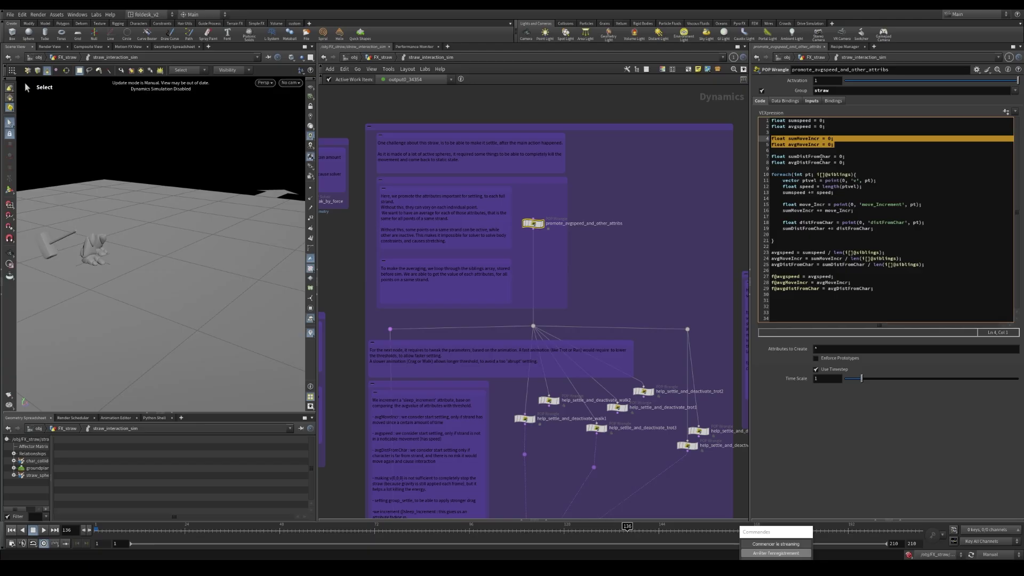
pyautogui.click(833, 148)
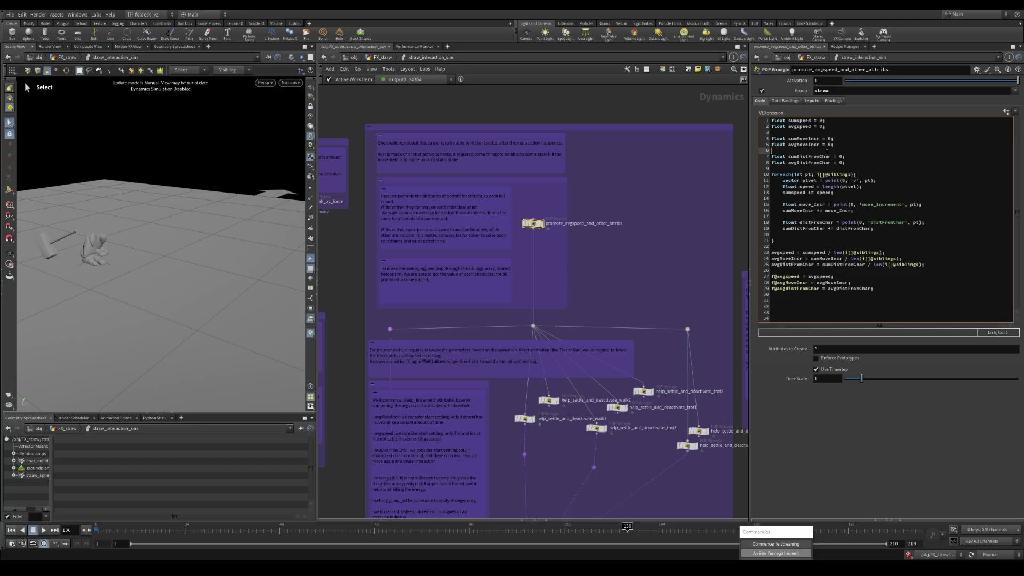
pyautogui.moveTo(848, 165); pyautogui.dragTo(761, 155)
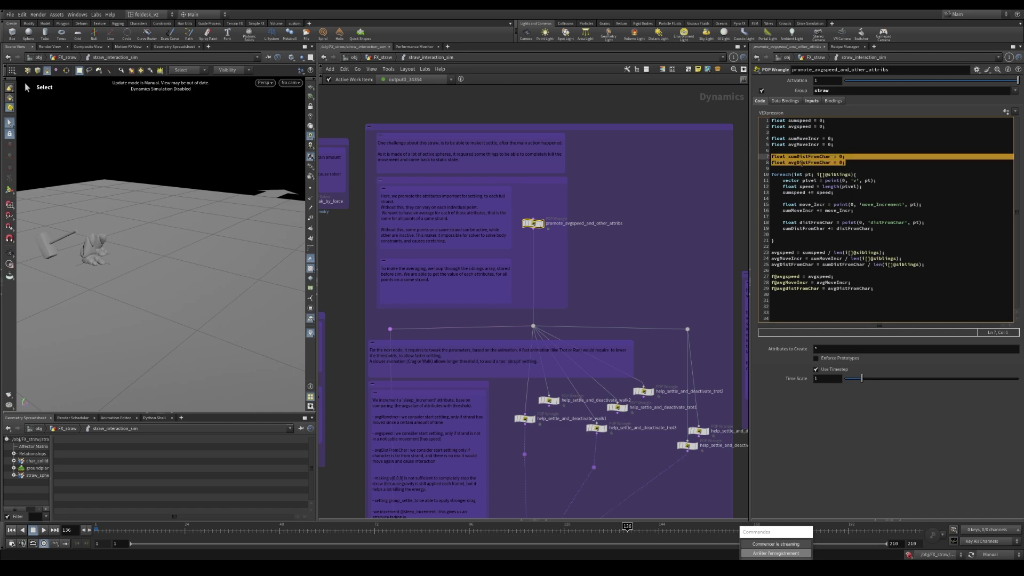
pyautogui.click(814, 176)
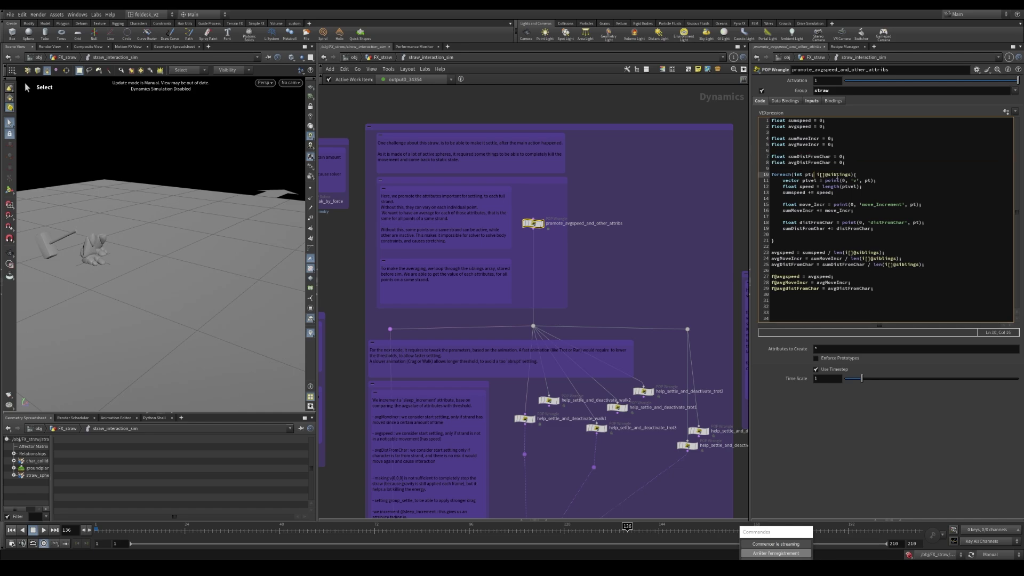
# Display OUT_straw_sphere_proxies_forSIM in the Generate siblings chain and widen the spreadsheet's siblings column to read the arrays.
pyautogui.doubleClick(835, 175)
pyautogui.press('u')
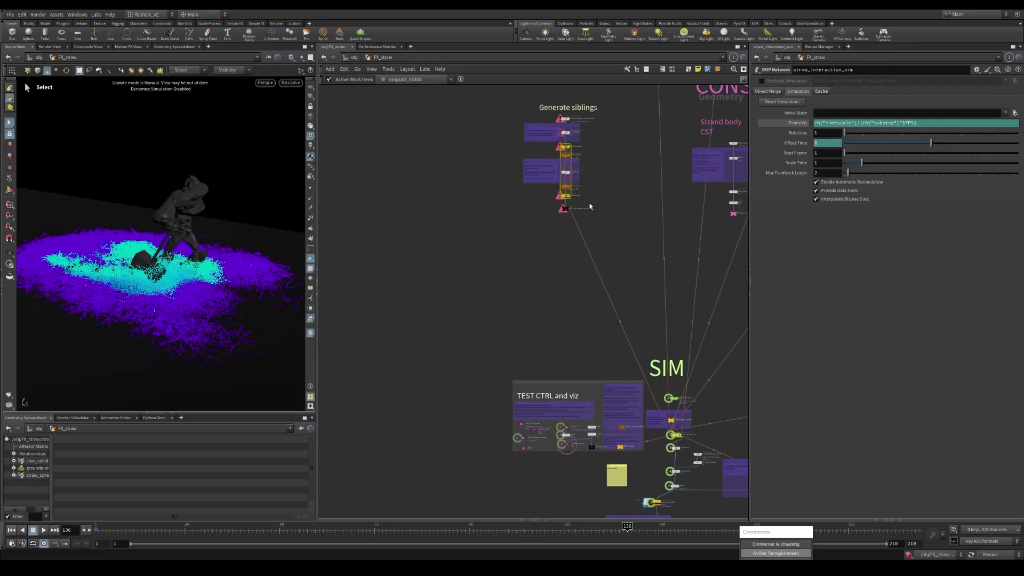
pyautogui.scroll(2, 591, 206)
pyautogui.click(561, 214)
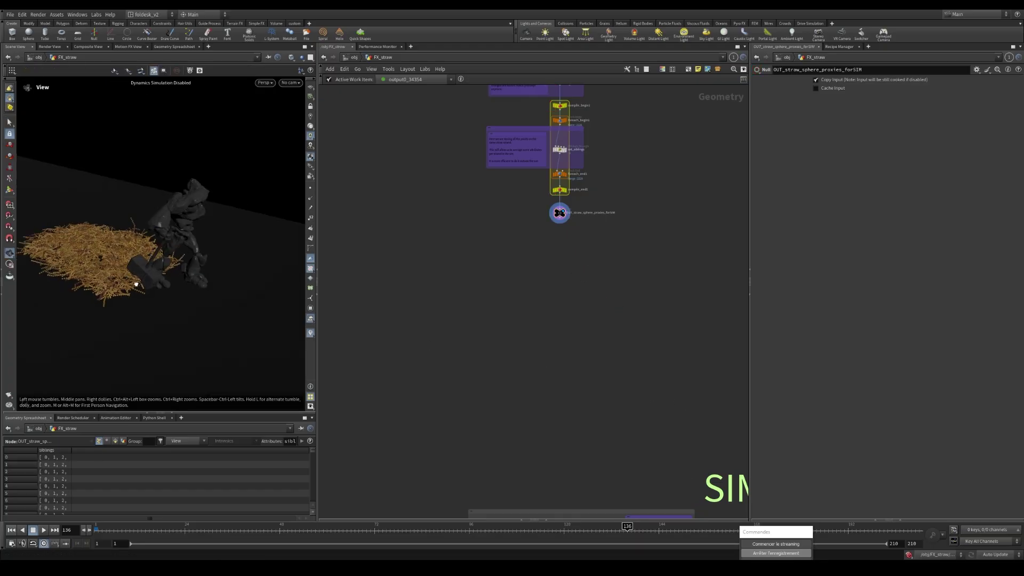
pyautogui.doubleClick(72, 450)
pyautogui.scroll(-3, 738, 308)
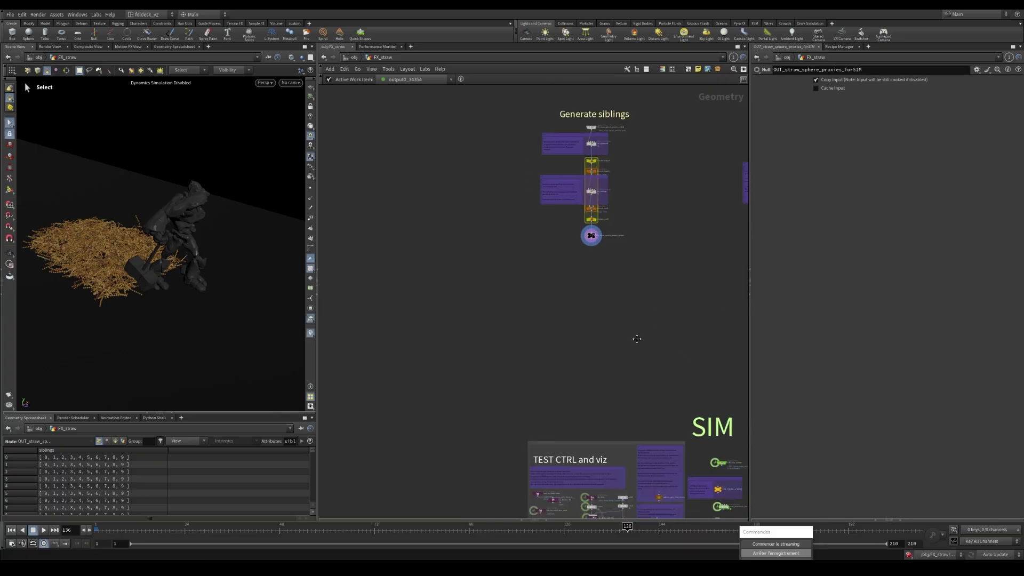
# Return to the straw_interaction_sim network and examine how the foreach loop over siblings reads each point's velocity and sums the speed.
pyautogui.moveTo(737, 308); pyautogui.dragTo(538, 319, button='middle')
pyautogui.doubleClick(545, 312)
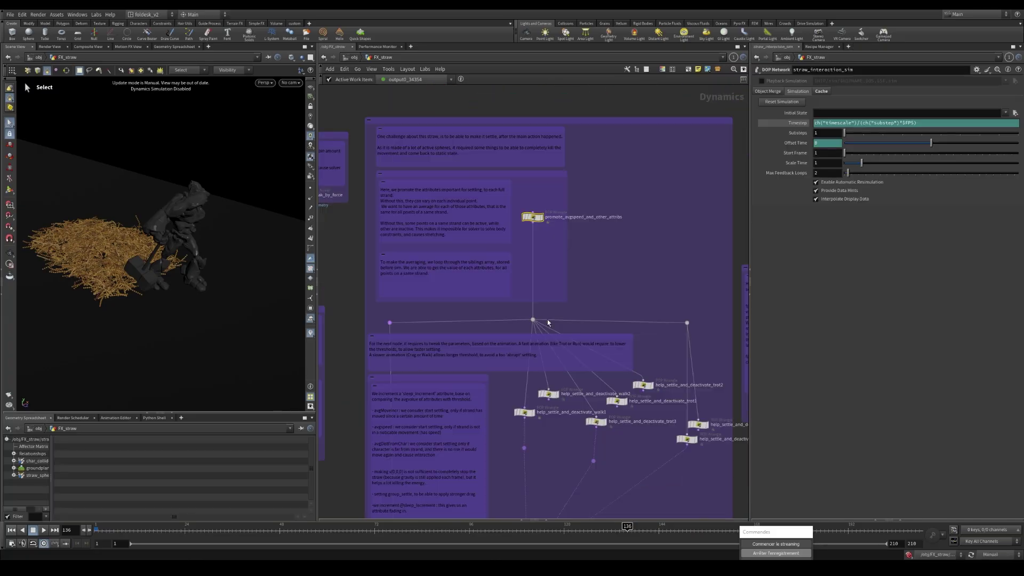
pyautogui.click(836, 174)
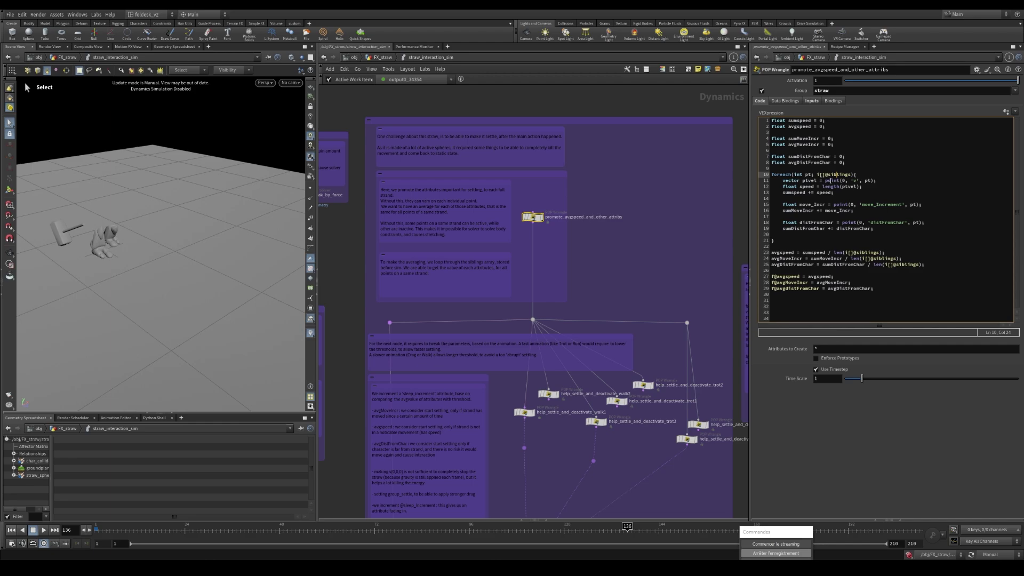
pyautogui.moveTo(803, 182); pyautogui.dragTo(851, 187)
pyautogui.click(886, 184)
pyautogui.click(825, 183)
pyautogui.click(842, 191)
pyautogui.moveTo(783, 192); pyautogui.dragTo(807, 192)
pyautogui.click(848, 192)
pyautogui.click(836, 192)
pyautogui.moveTo(835, 193); pyautogui.dragTo(783, 193)
pyautogui.click(826, 195)
pyautogui.click(793, 194)
# Examine the loop lines that read move_increment and distFromChar and add them to sumMoveIncr and sumDistFromChar.
pyautogui.click(812, 204)
pyautogui.moveTo(857, 211); pyautogui.dragTo(784, 205)
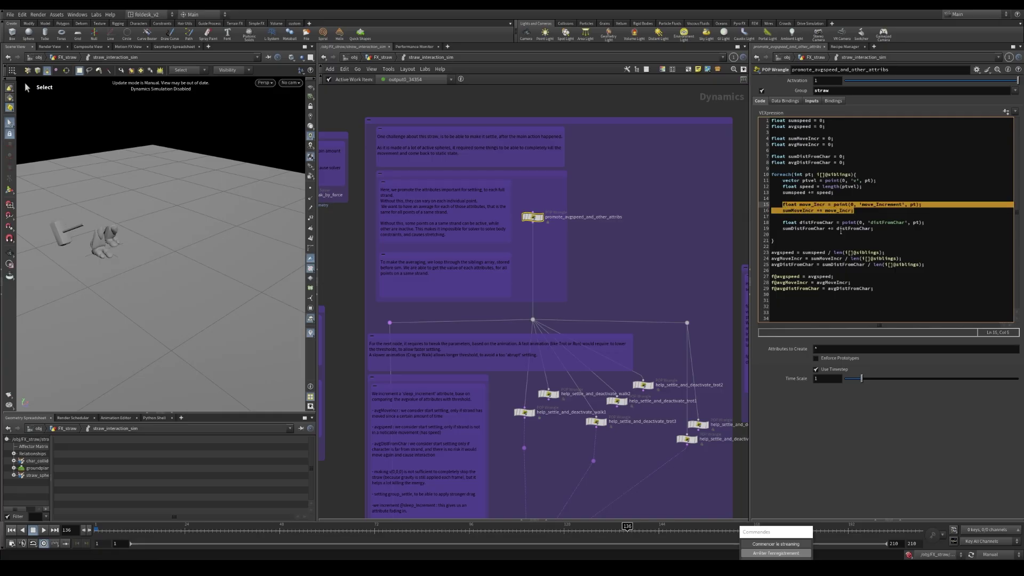
pyautogui.click(825, 224)
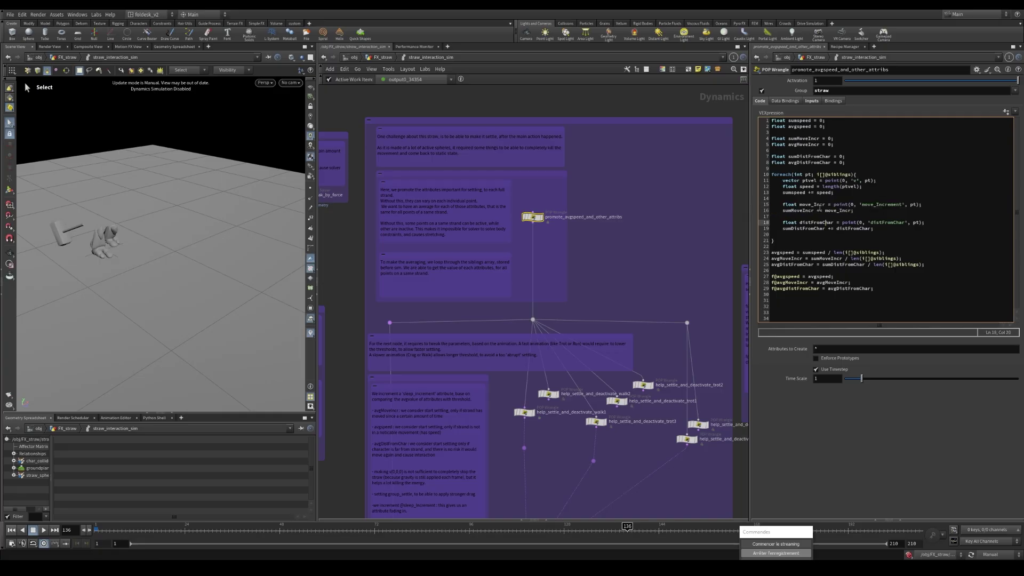
pyautogui.moveTo(876, 228); pyautogui.dragTo(784, 223)
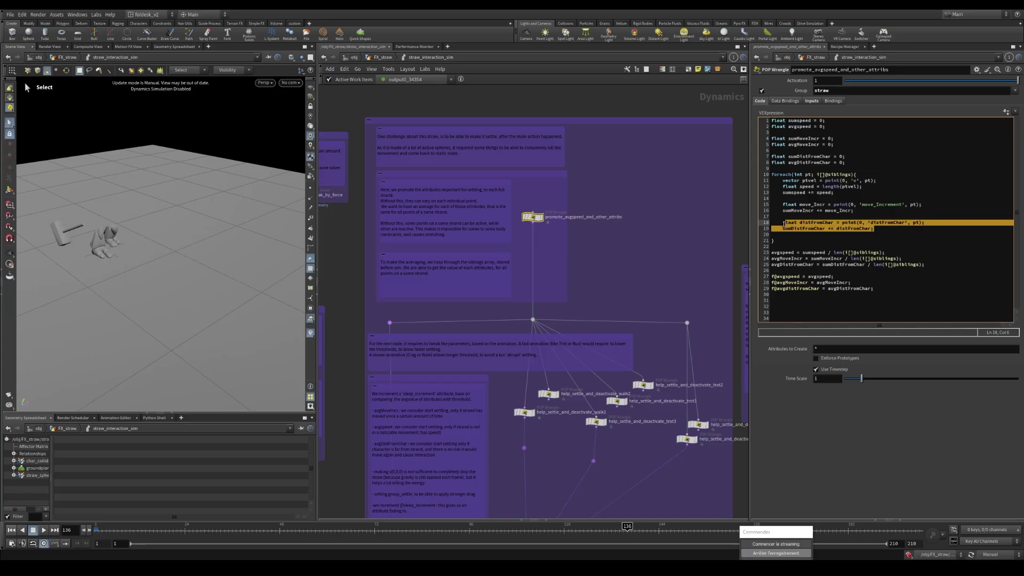
pyautogui.click(835, 230)
pyautogui.doubleClick(787, 229)
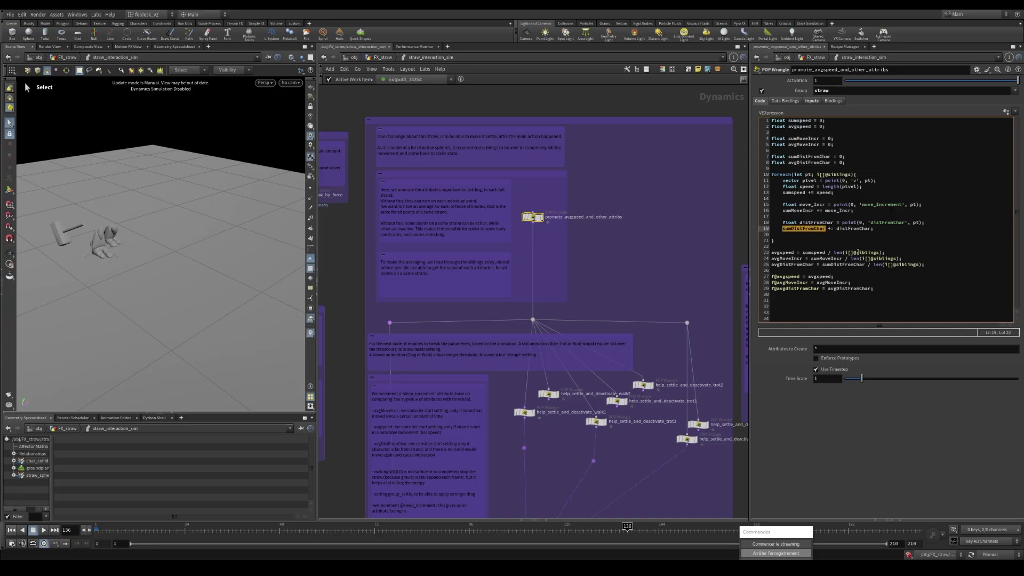
# Examine the lines computing avgspeed, avgMoveIncr and avgDistFromChar by dividing each sum by the siblings array length.
pyautogui.click(858, 252)
pyautogui.doubleClick(811, 252)
pyautogui.click(808, 253)
pyautogui.moveTo(883, 253); pyautogui.dragTo(834, 253)
pyautogui.click(877, 252)
pyautogui.moveTo(889, 252); pyautogui.dragTo(772, 253)
pyautogui.moveTo(902, 259); pyautogui.dragTo(782, 260)
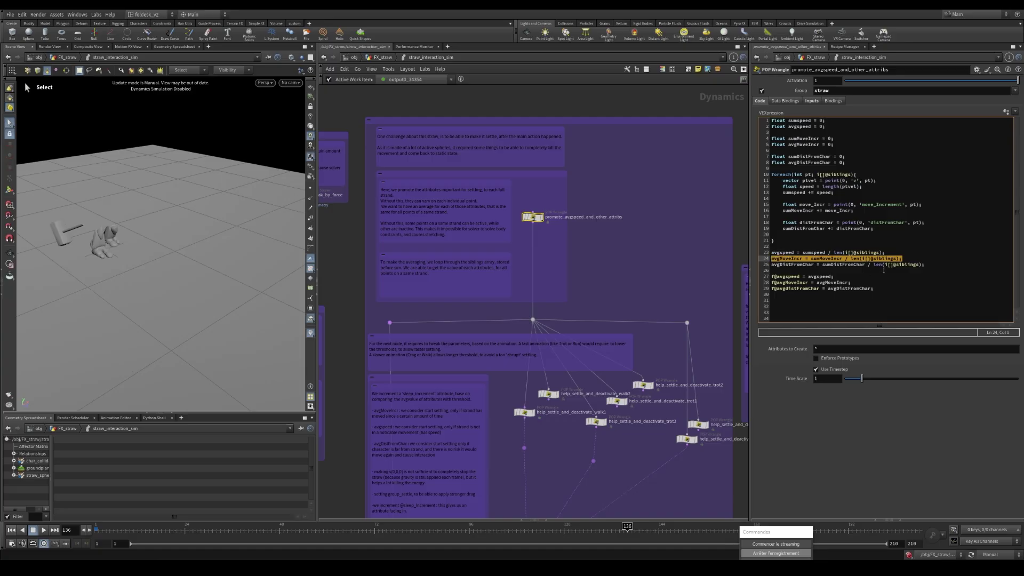
pyautogui.moveTo(927, 264); pyautogui.dragTo(768, 264)
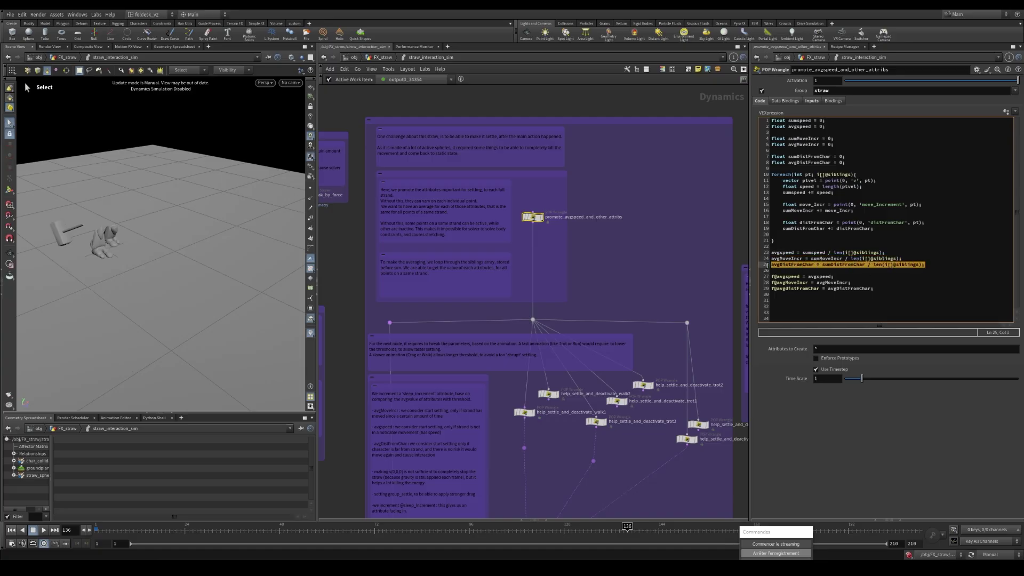
pyautogui.click(796, 258)
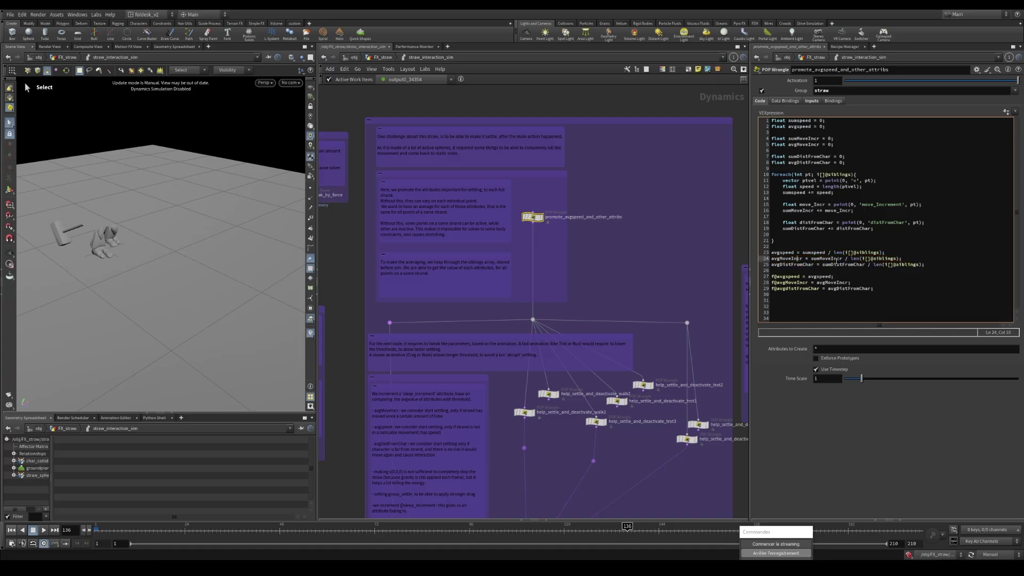
# Examine the final lines that write the averages to the f@avgspeed and f@avgMoveIncr attributes.
pyautogui.click(858, 289)
pyautogui.moveTo(838, 276); pyautogui.dragTo(771, 276)
pyautogui.click(817, 276)
pyautogui.click(852, 282)
pyautogui.moveTo(853, 282); pyautogui.dragTo(816, 283)
pyautogui.click(837, 282)
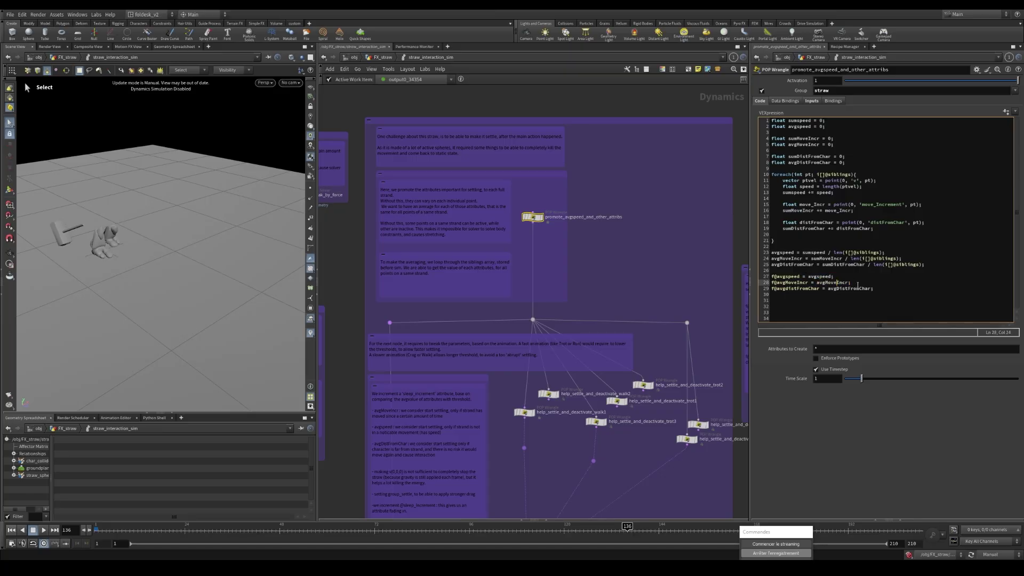
# Examine the final code line that writes the average character distance to the f@avgdistFromChar attribute.
pyautogui.moveTo(877, 289); pyautogui.dragTo(827, 289)
pyautogui.click(877, 303)
pyautogui.scroll(-2, 620, 271)
pyautogui.moveTo(619, 272); pyautogui.dragTo(612, 254, button='middle')
# Return to the FX_straw network and display the move_Increment1 colour node under Viz attribs with Auto Update on.
pyautogui.press('u')
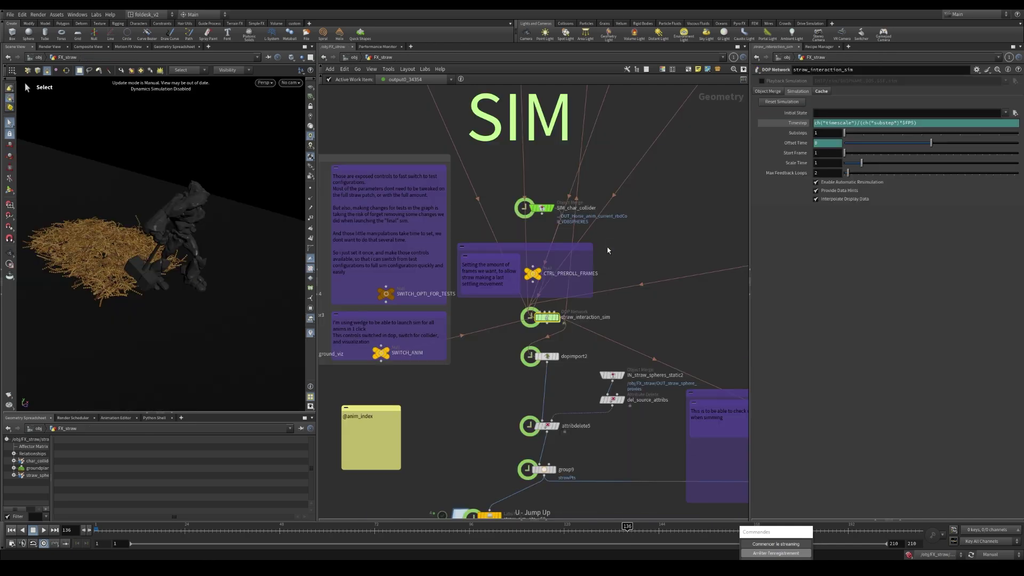
pyautogui.scroll(-7, 609, 250)
pyautogui.moveTo(665, 375); pyautogui.dragTo(597, 233, button='middle')
pyautogui.scroll(3, 606, 354)
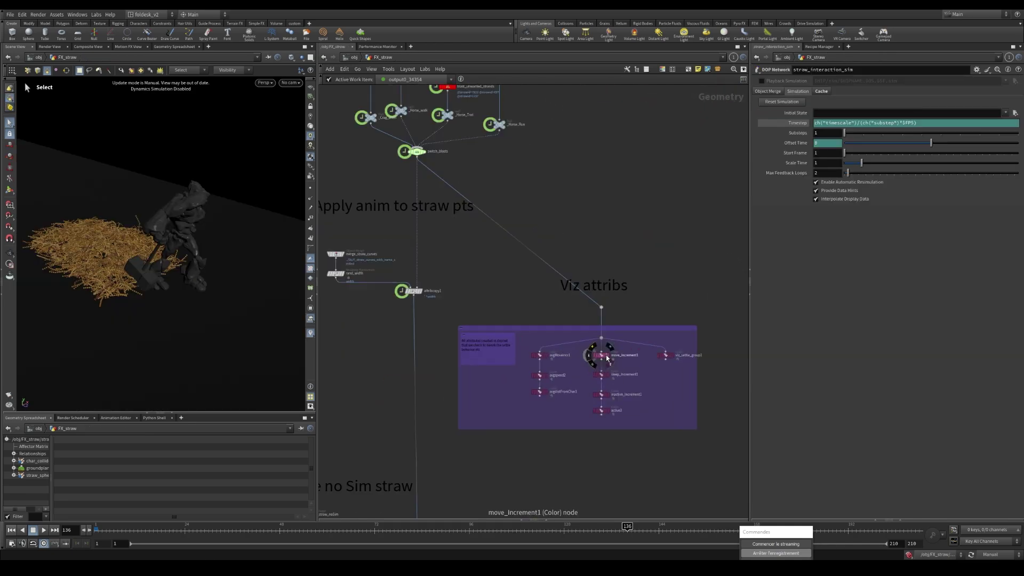
pyautogui.scroll(-1, 601, 356)
pyautogui.scroll(-3, 601, 356)
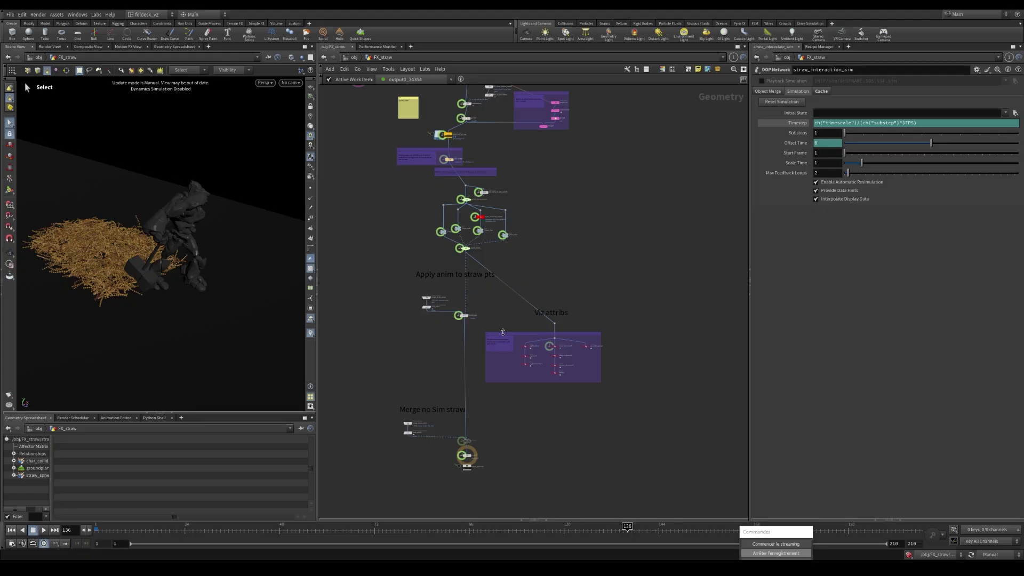
pyautogui.scroll(6, 556, 347)
pyautogui.scroll(1, 555, 347)
pyautogui.click(558, 345)
pyautogui.click(571, 345)
pyautogui.press('F9')
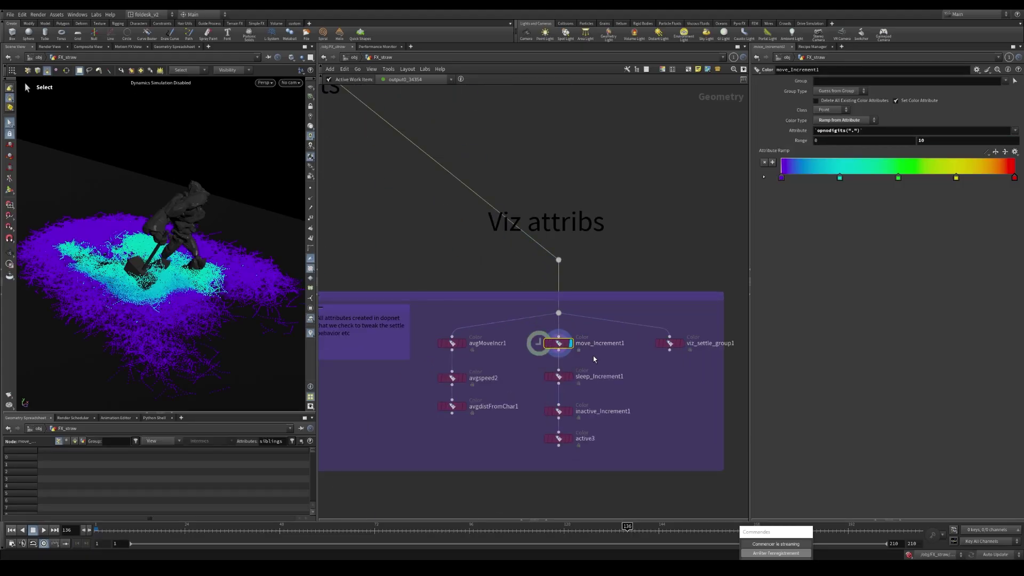
# Set the upper range of the move_Increment1 colour ramp to 1 and inspect the coloured straw points up close.
pyautogui.click(927, 140)
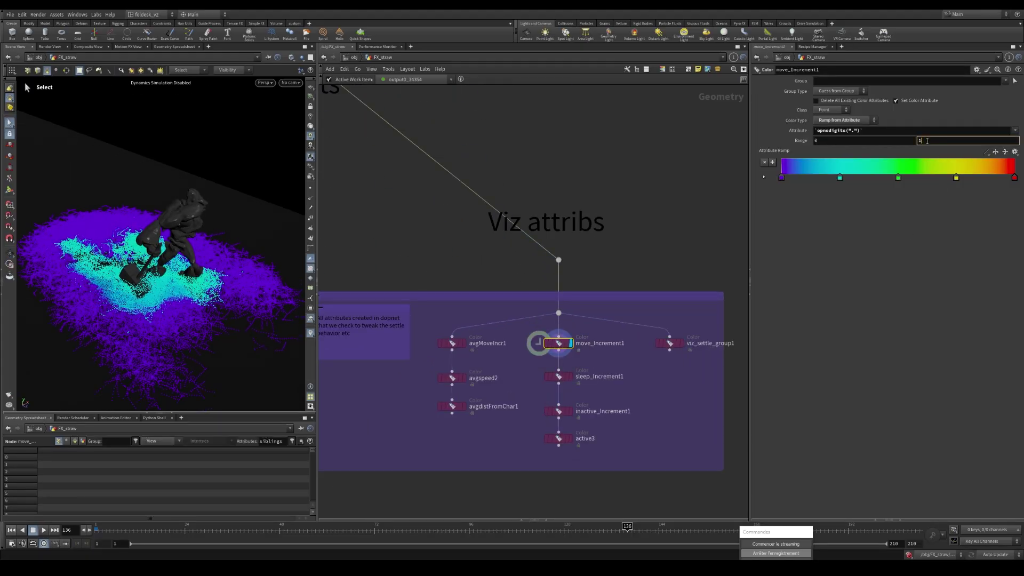
pyautogui.press('Return')
pyautogui.keyDown('alt'); pyautogui.moveTo(78, 235); pyautogui.dragTo(231, 252, button='right'); pyautogui.keyUp('alt')
pyautogui.keyDown('alt'); pyautogui.moveTo(231, 251); pyautogui.dragTo(169, 279); pyautogui.keyUp('alt')
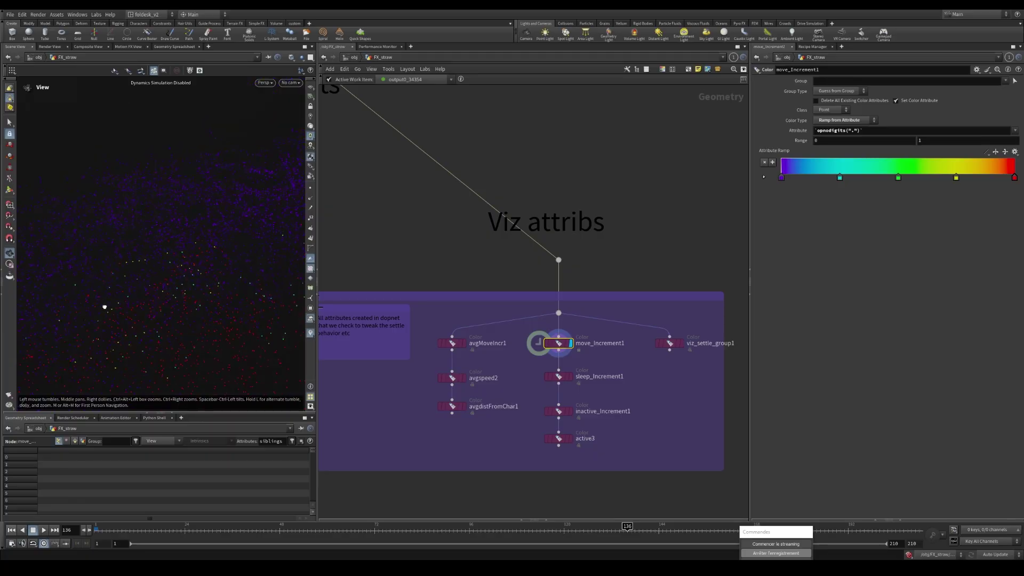
pyautogui.moveTo(104, 308); pyautogui.dragTo(245, 276)
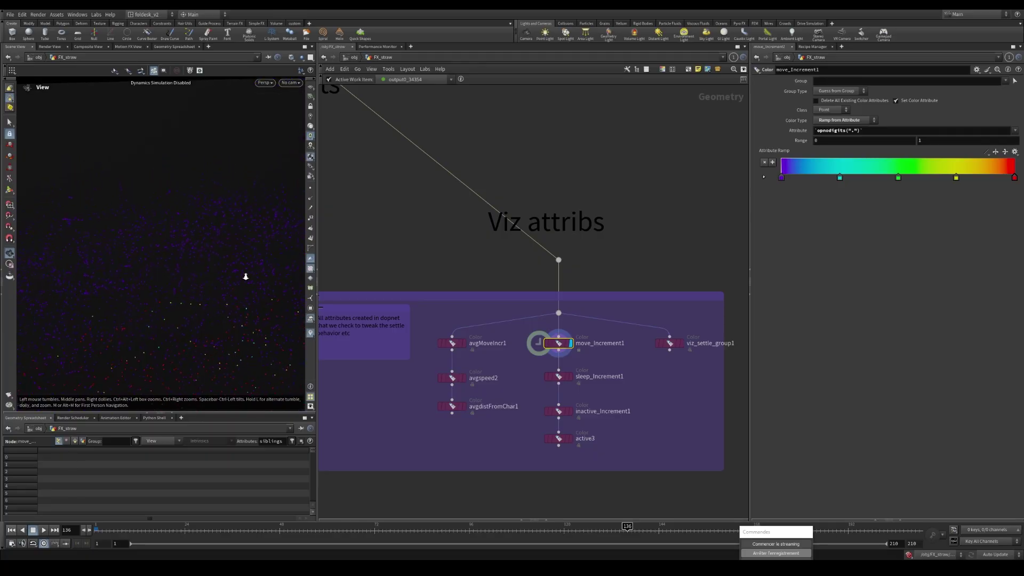
pyautogui.press('s')
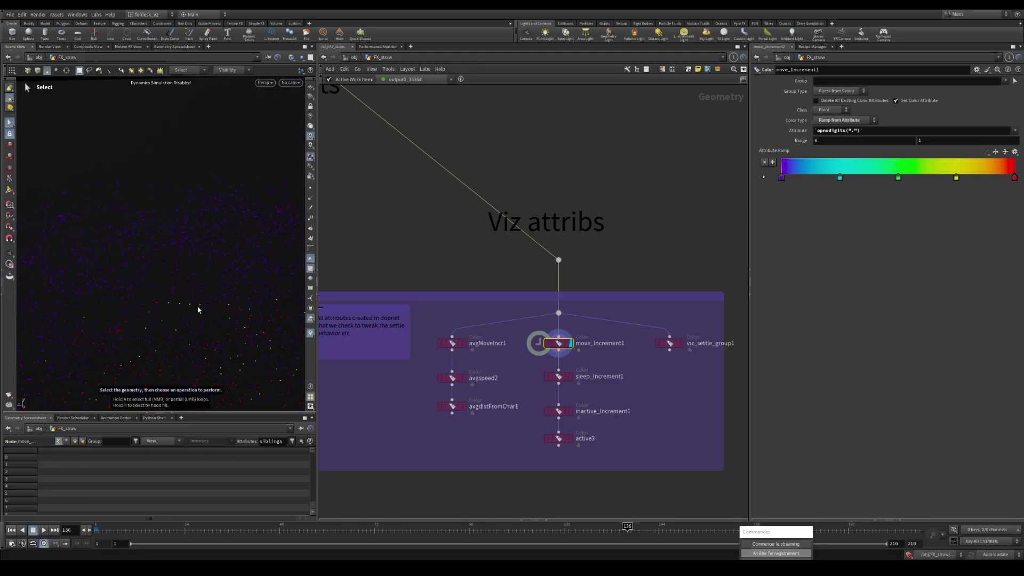
# Display the avgMoveIncr1 colour node and inspect the averaged strand colours around the hammer.
pyautogui.click(461, 343)
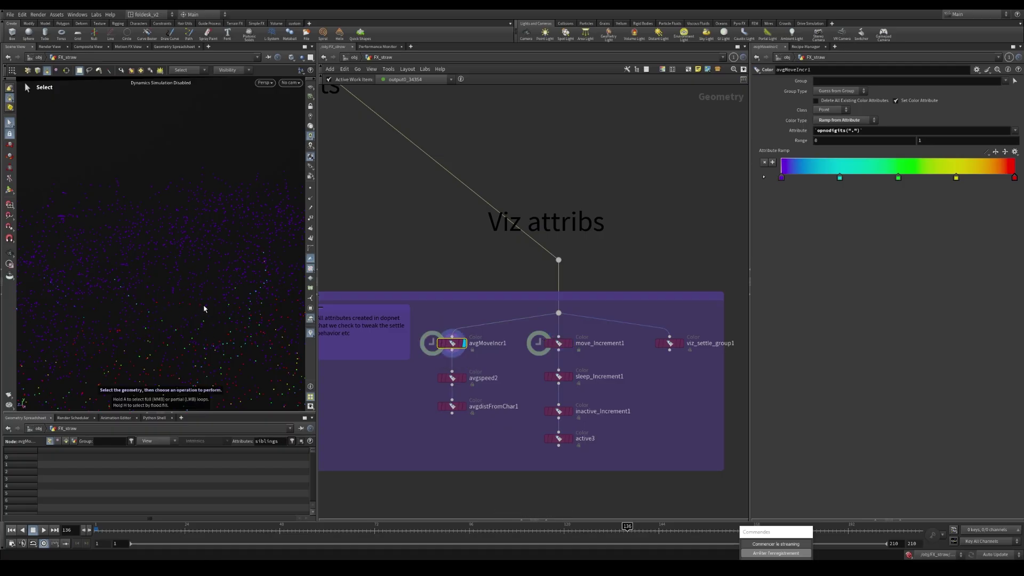
pyautogui.press('Escape')
pyautogui.moveTo(217, 313); pyautogui.dragTo(310, 324)
pyautogui.scroll(5, 171, 290)
pyautogui.keyDown('alt'); pyautogui.moveTo(217, 287); pyautogui.dragTo(208, 265); pyautogui.keyUp('alt')
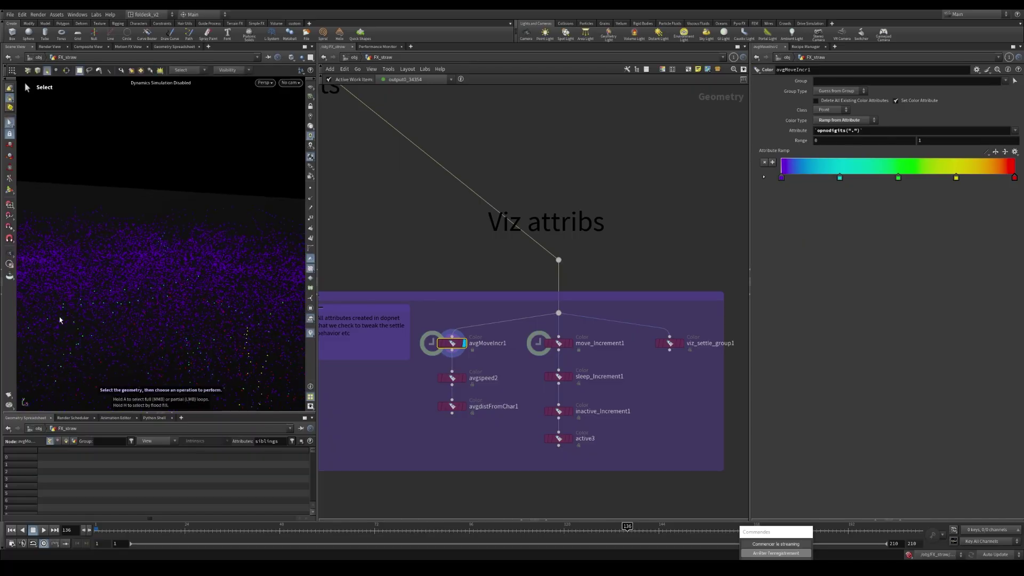
pyautogui.keyDown('alt'); pyautogui.moveTo(59, 320); pyautogui.dragTo(140, 293); pyautogui.keyUp('alt')
pyautogui.keyDown('alt'); pyautogui.moveTo(176, 345); pyautogui.dragTo(110, 348, button='right'); pyautogui.keyUp('alt')
pyautogui.keyDown('alt'); pyautogui.moveTo(111, 348); pyautogui.dragTo(127, 318, button='middle'); pyautogui.keyUp('alt')
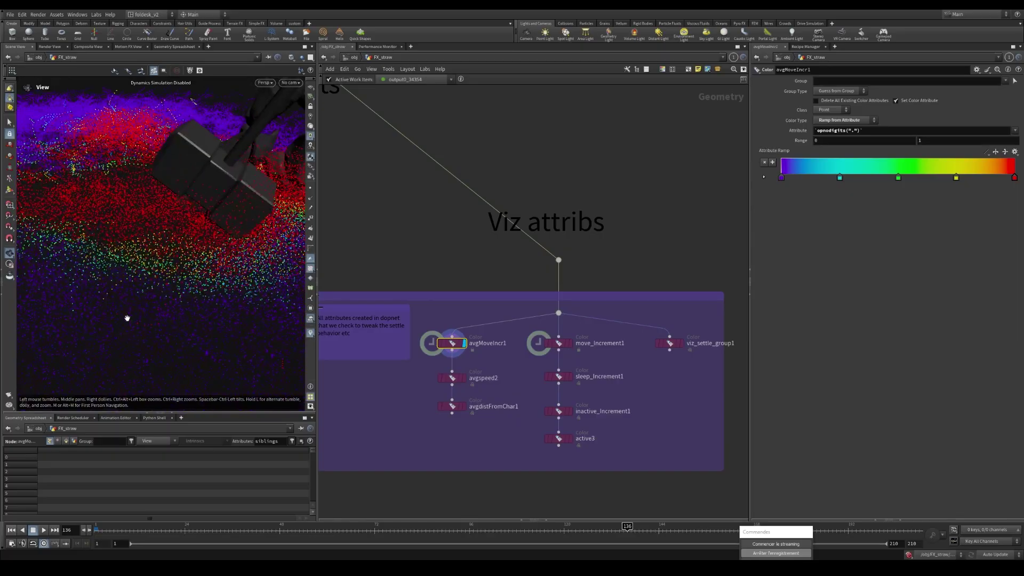
pyautogui.keyDown('alt'); pyautogui.moveTo(127, 318); pyautogui.dragTo(62, 226); pyautogui.keyUp('alt')
# Display the avgspeed2 colour node and inspect the average speed colouring on the straw.
pyautogui.click(463, 378)
pyautogui.keyDown('alt'); pyautogui.moveTo(62, 226); pyautogui.dragTo(117, 219, button='middle'); pyautogui.keyUp('alt')
pyautogui.keyDown('alt'); pyautogui.moveTo(117, 219); pyautogui.dragTo(213, 206, button='right'); pyautogui.keyUp('alt')
# Display the avgdistFromChar1 colour node and inspect the average distance colouring of the straw around the hammer and character.
pyautogui.click(463, 406)
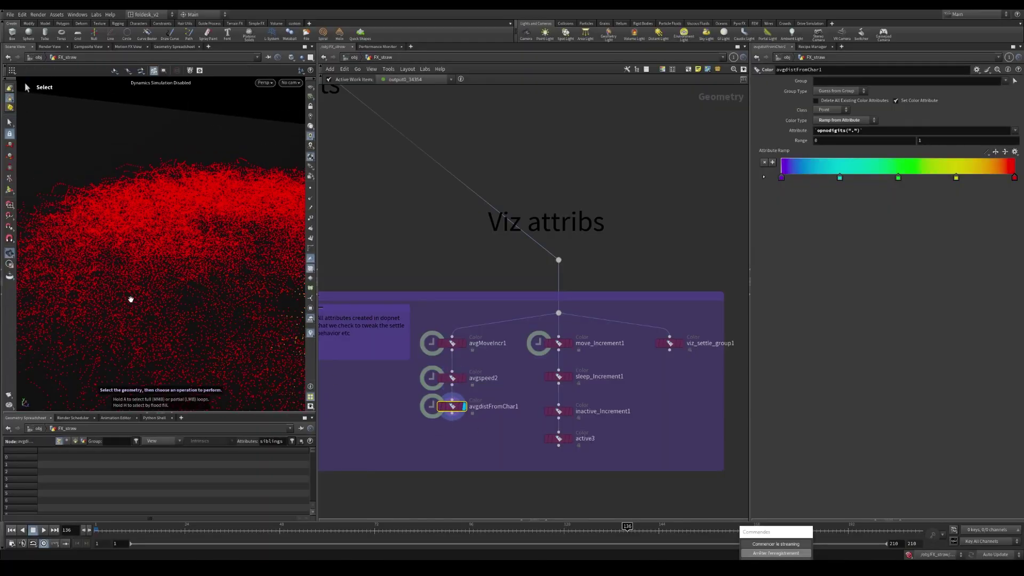
pyautogui.keyDown('alt'); pyautogui.moveTo(131, 299); pyautogui.dragTo(195, 259); pyautogui.keyUp('alt')
pyautogui.keyDown('alt'); pyautogui.moveTo(194, 258); pyautogui.dragTo(90, 248, button='middle'); pyautogui.keyUp('alt')
pyautogui.keyDown('alt'); pyautogui.moveTo(99, 311); pyautogui.dragTo(123, 288, button='middle'); pyautogui.keyUp('alt')
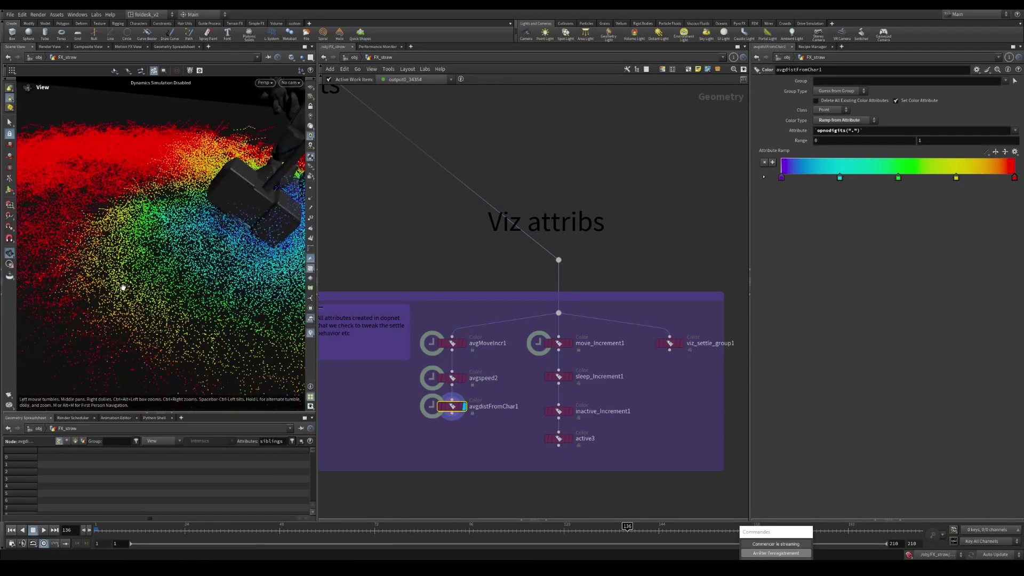
pyautogui.moveTo(76, 336); pyautogui.dragTo(224, 312)
pyautogui.press('s')
pyautogui.press('Escape')
pyautogui.press('s')
# Set the update mode to Manual and go back inside the straw_interaction_sim DOP network.
pyautogui.scroll(-5, 623, 257)
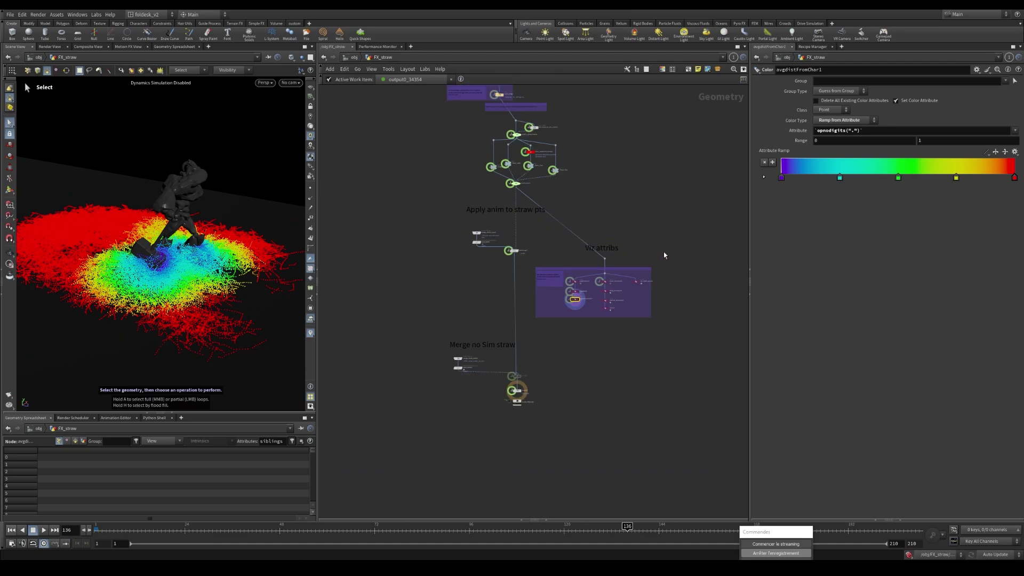
pyautogui.click(603, 249)
pyautogui.press('m')
pyautogui.moveTo(596, 157); pyautogui.dragTo(603, 398, button='middle')
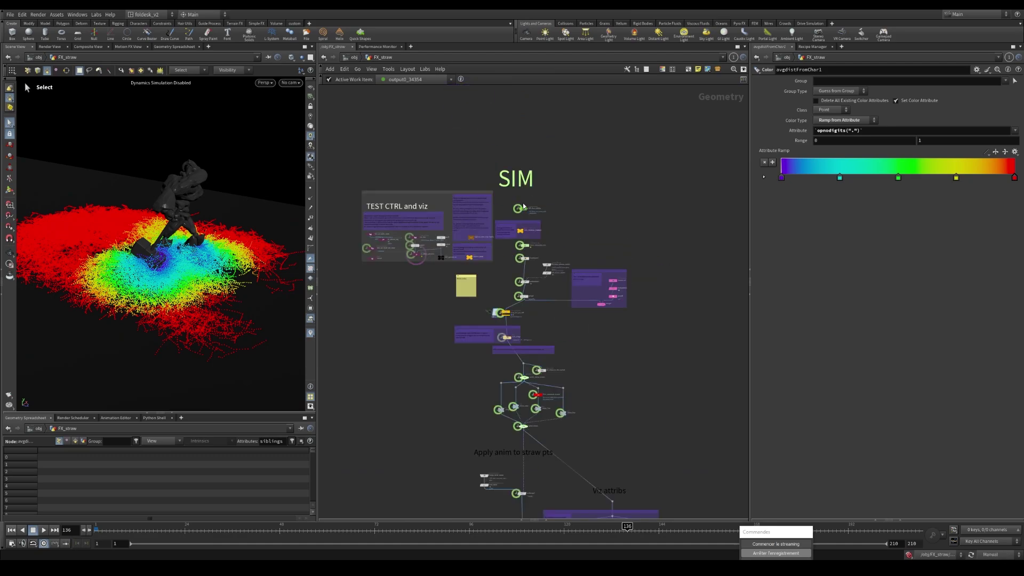
pyautogui.scroll(4, 525, 208)
pyautogui.doubleClick(526, 281)
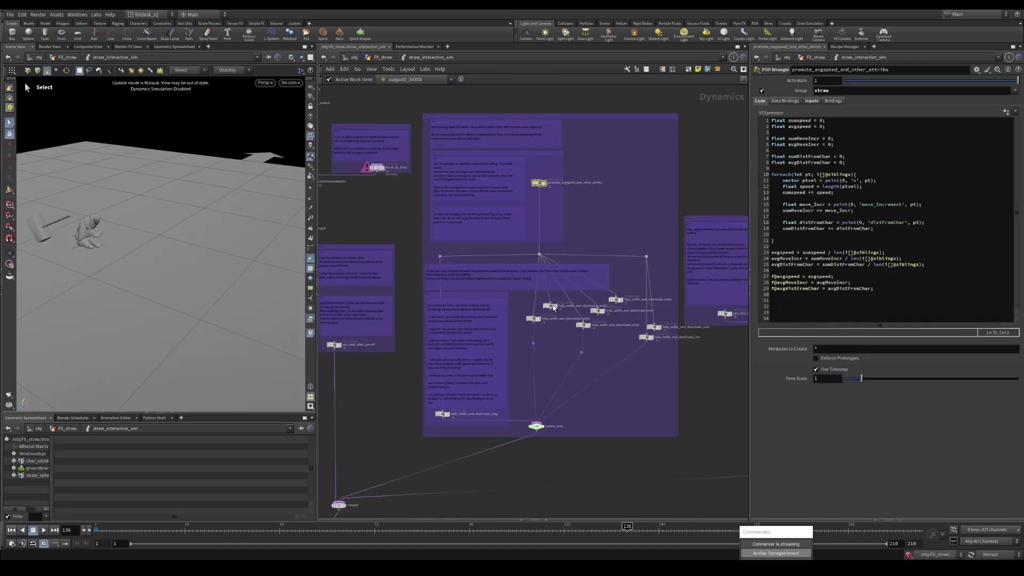
# Open the help_settle_and_deactivate_crag wrangle and examine its thresholds, code and connection to switch_anim.
pyautogui.scroll(-2, 435, 386)
pyautogui.scroll(3, 435, 387)
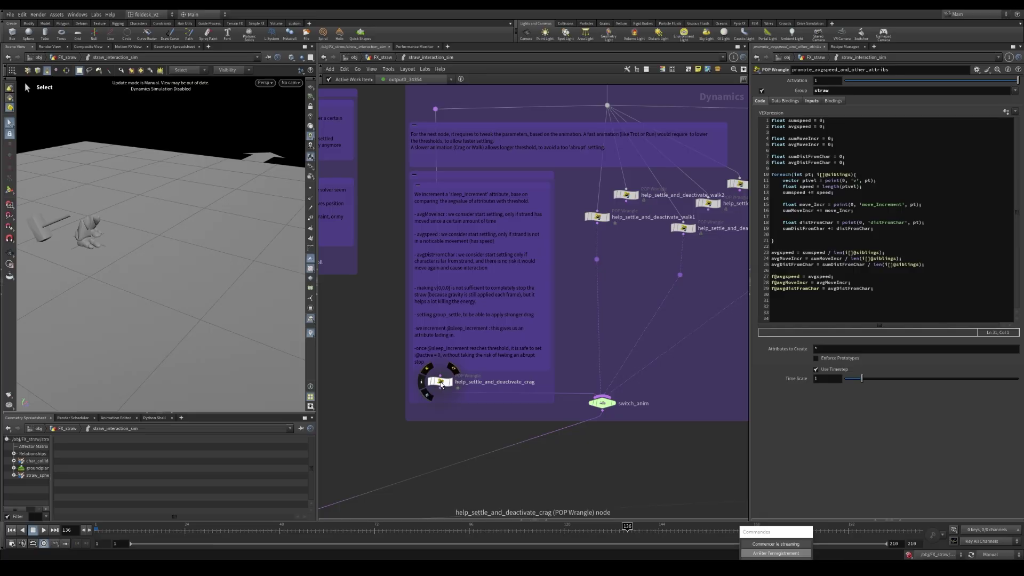
pyautogui.click(440, 381)
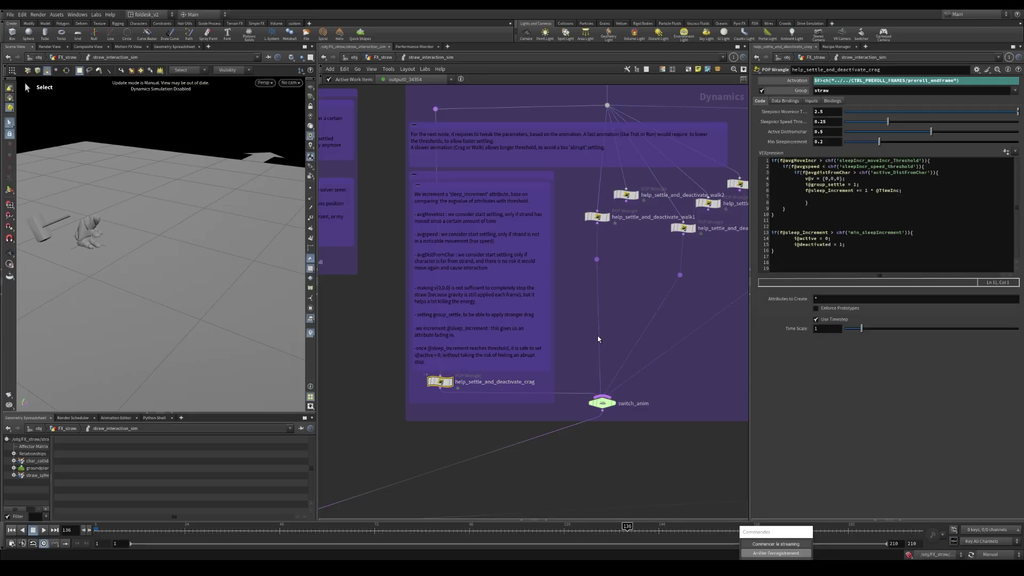
pyautogui.scroll(-2, 598, 339)
pyautogui.moveTo(593, 413); pyautogui.dragTo(577, 375, button='middle')
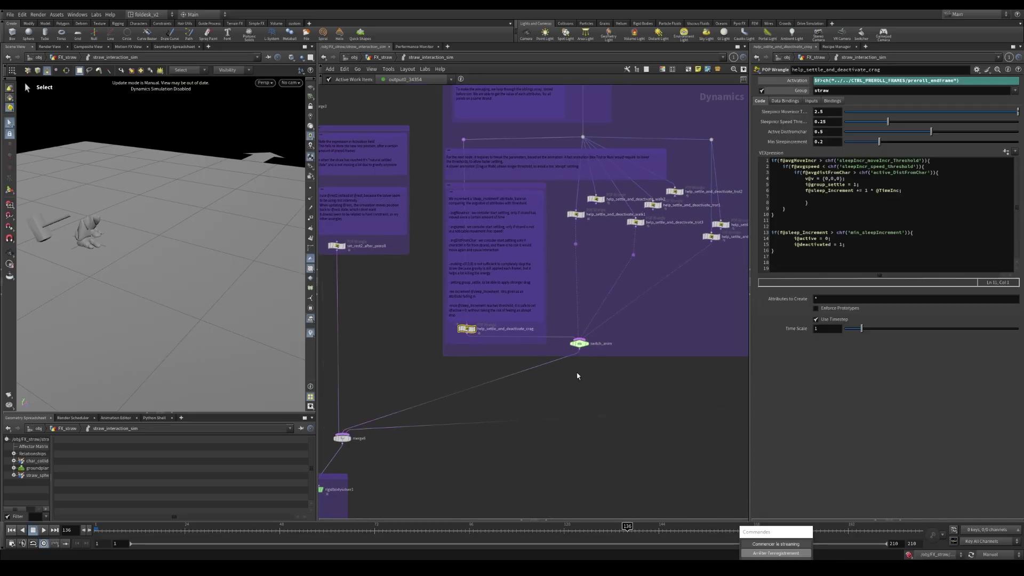
pyautogui.scroll(2, 438, 340)
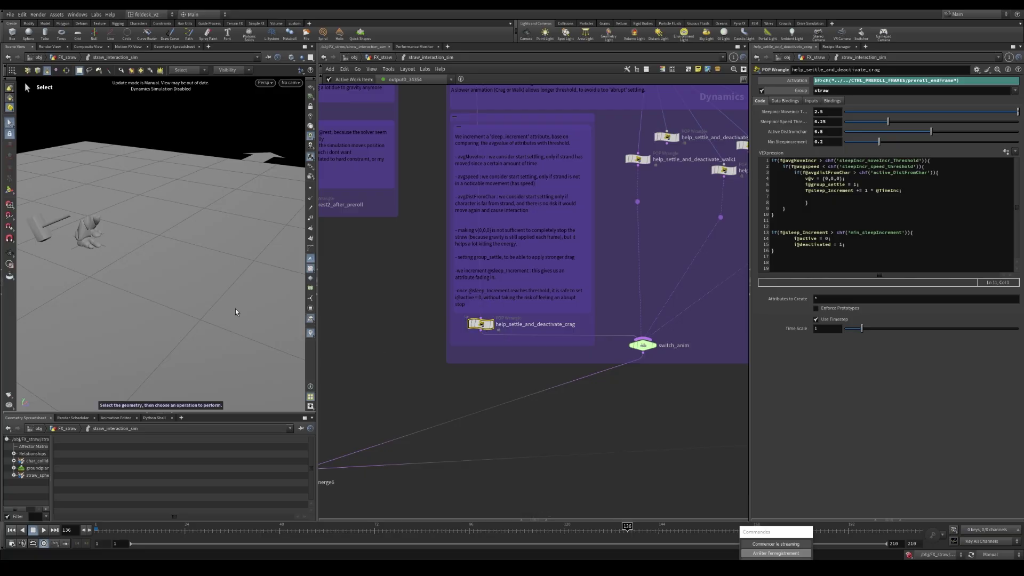
pyautogui.keyDown('alt'); pyautogui.moveTo(158, 261); pyautogui.dragTo(224, 284); pyautogui.keyUp('alt')
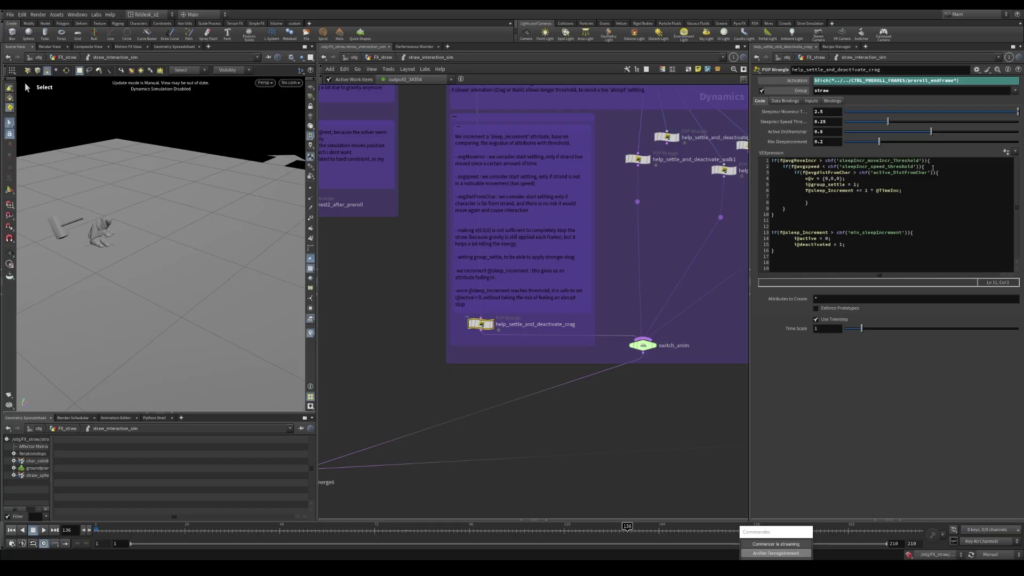
# Examine the first condition, which compares f@avgMoveIncr with the sleepIncr_moveIncr_Threshold parameter.
pyautogui.moveTo(931, 160); pyautogui.dragTo(778, 160)
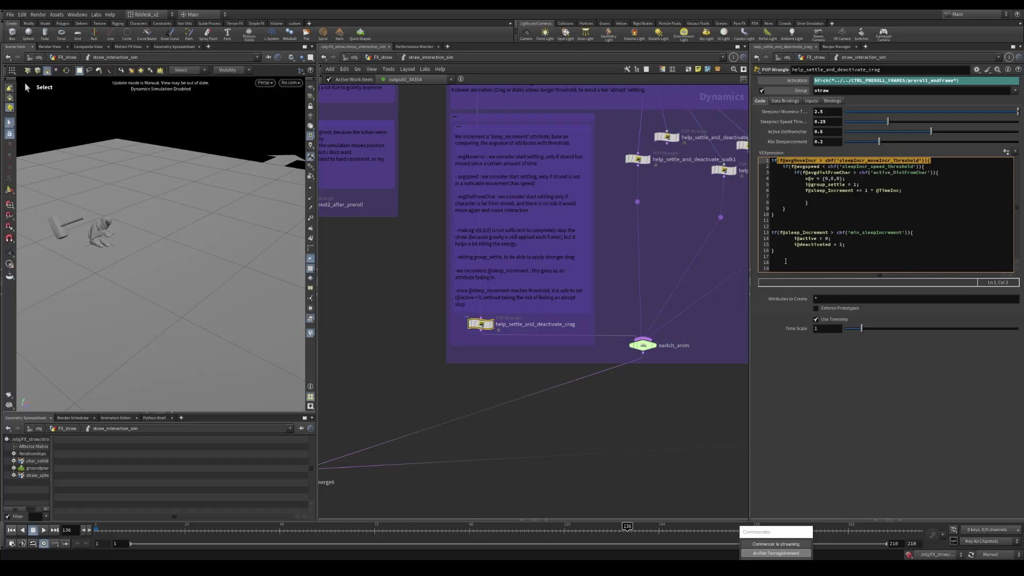
pyautogui.doubleClick(804, 160)
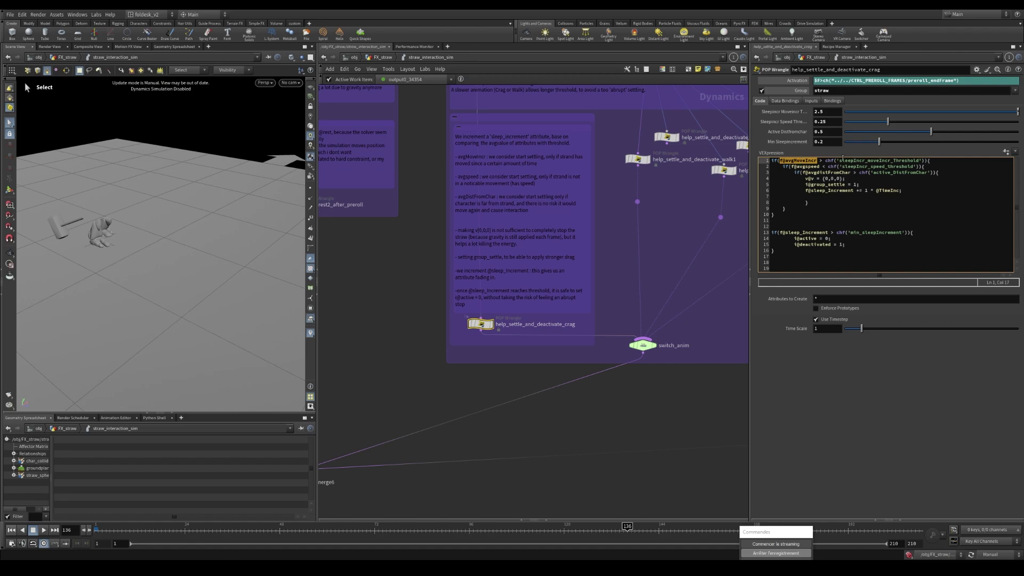
pyautogui.click(841, 160)
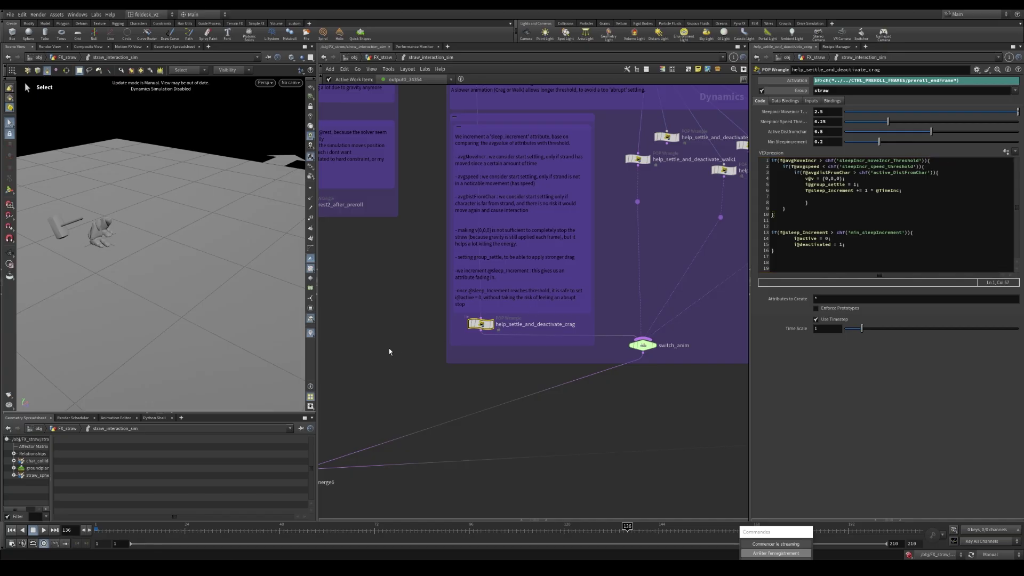
# Examine the threshold values of the help_settle_and_deactivate_run wrangle for comparison with the crag version.
pyautogui.scroll(-6, 389, 347)
pyautogui.scroll(2, 396, 345)
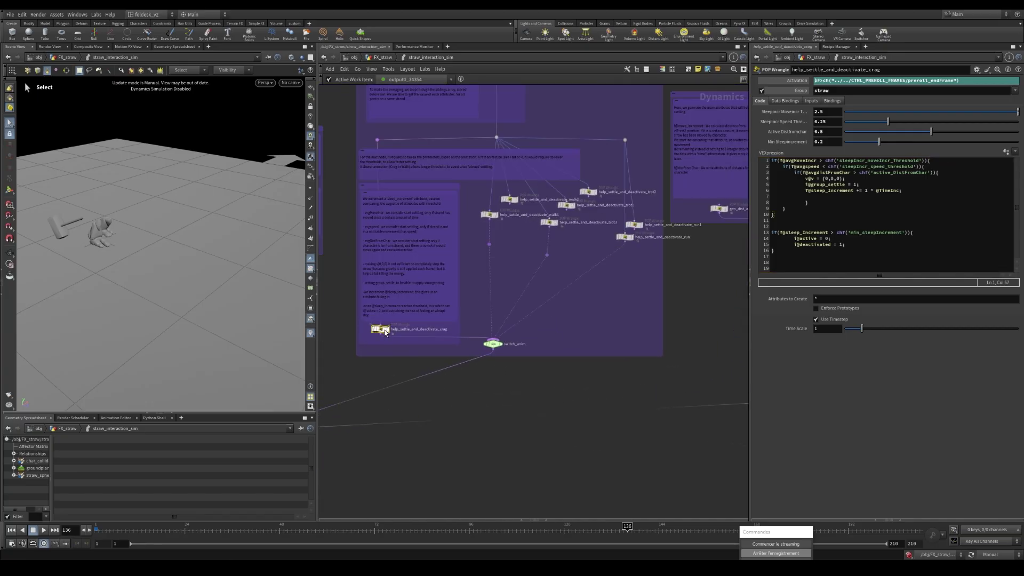
pyautogui.click(625, 237)
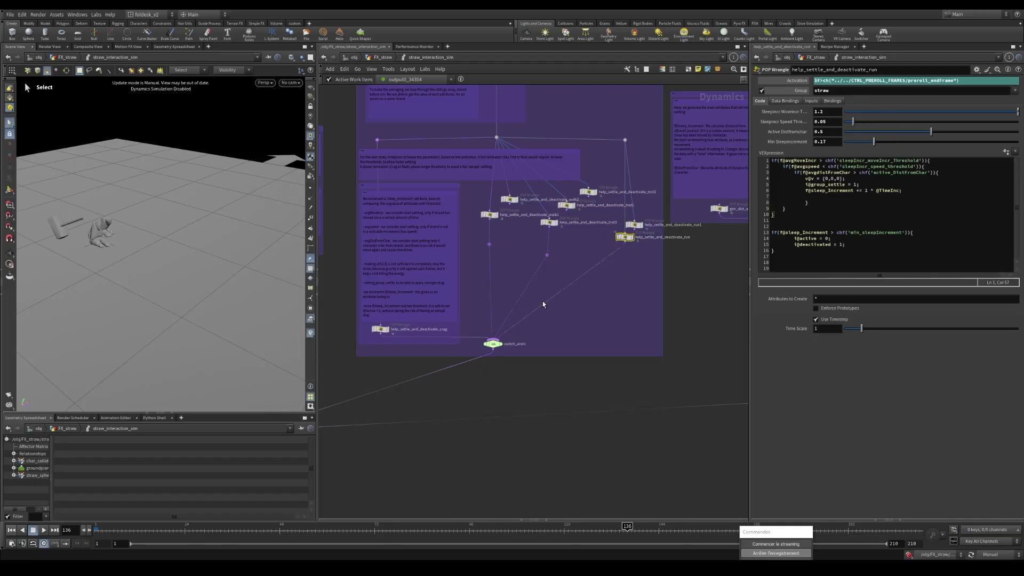
pyautogui.scroll(2, 626, 240)
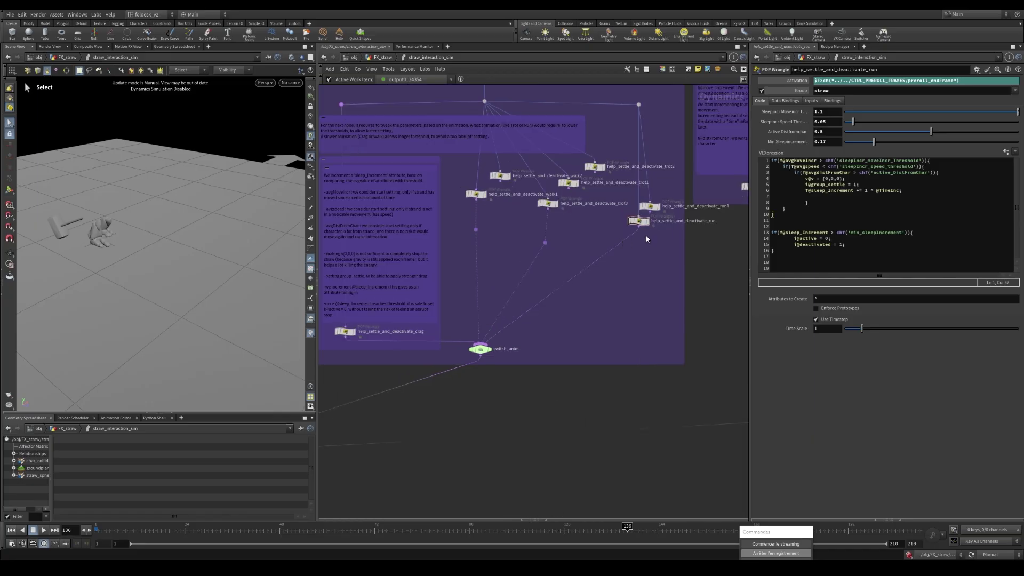
pyautogui.scroll(-2, 572, 300)
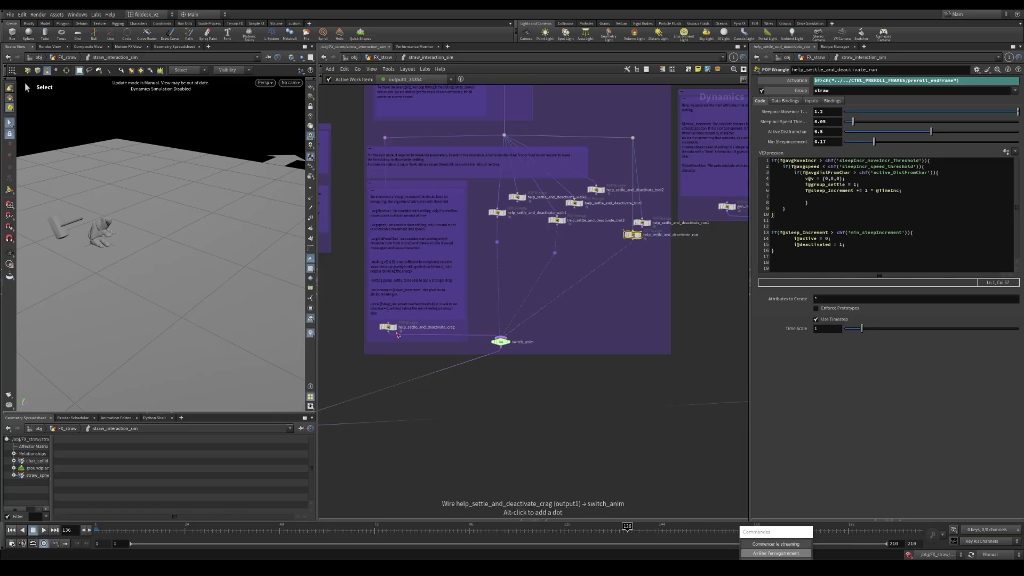
# Reopen the help_settle_and_deactivate_crag wrangle and review its thresholds alongside the explanatory note.
pyautogui.scroll(3, 384, 328)
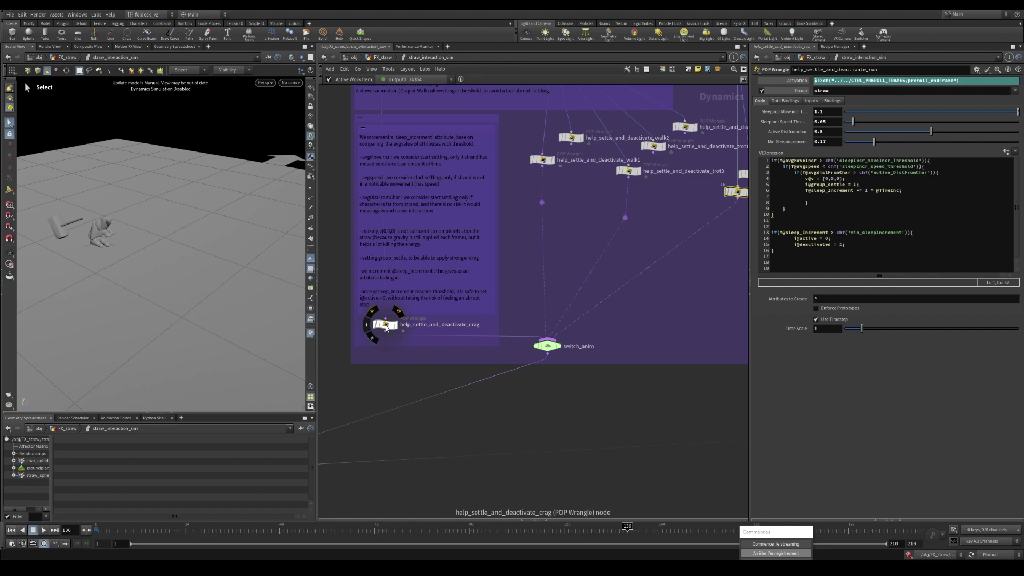
pyautogui.click(385, 325)
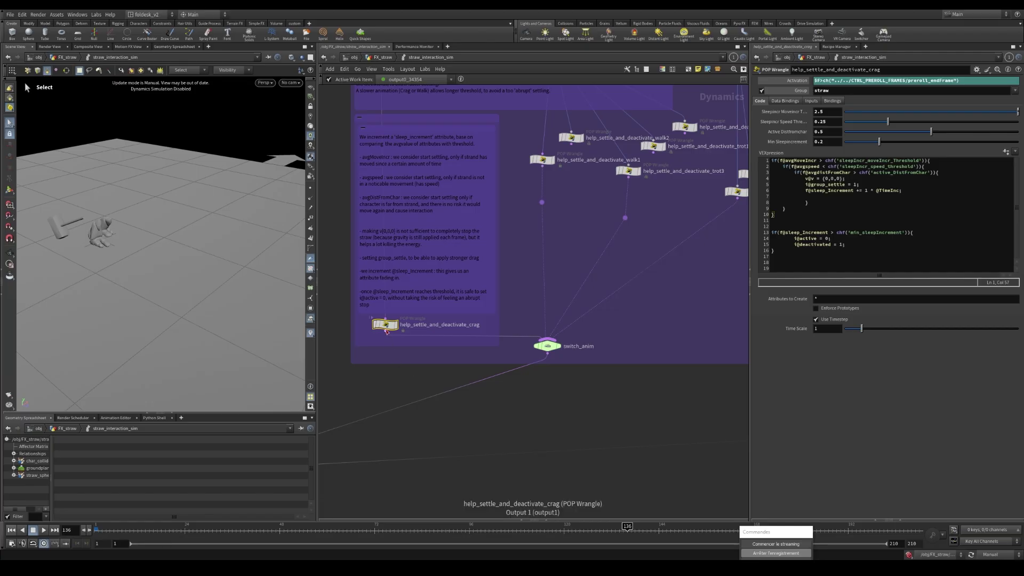
pyautogui.scroll(-1, 391, 377)
pyautogui.moveTo(392, 380); pyautogui.dragTo(399, 353, button='middle')
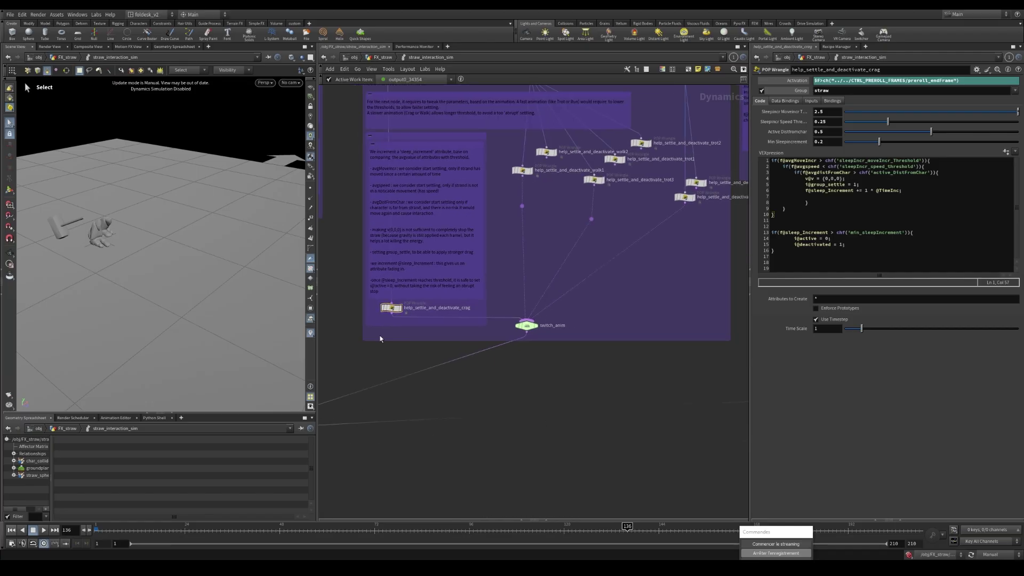
pyautogui.scroll(1, 391, 310)
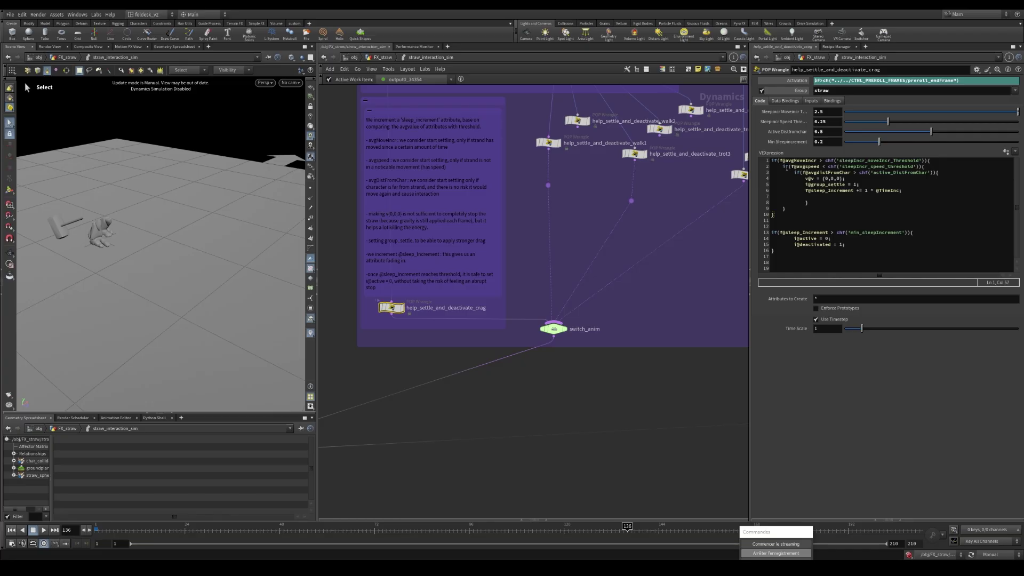
# Examine the second condition, which compares f@avgspeed with the sleepIncr_speed_threshold parameter.
pyautogui.moveTo(928, 166); pyautogui.dragTo(783, 166)
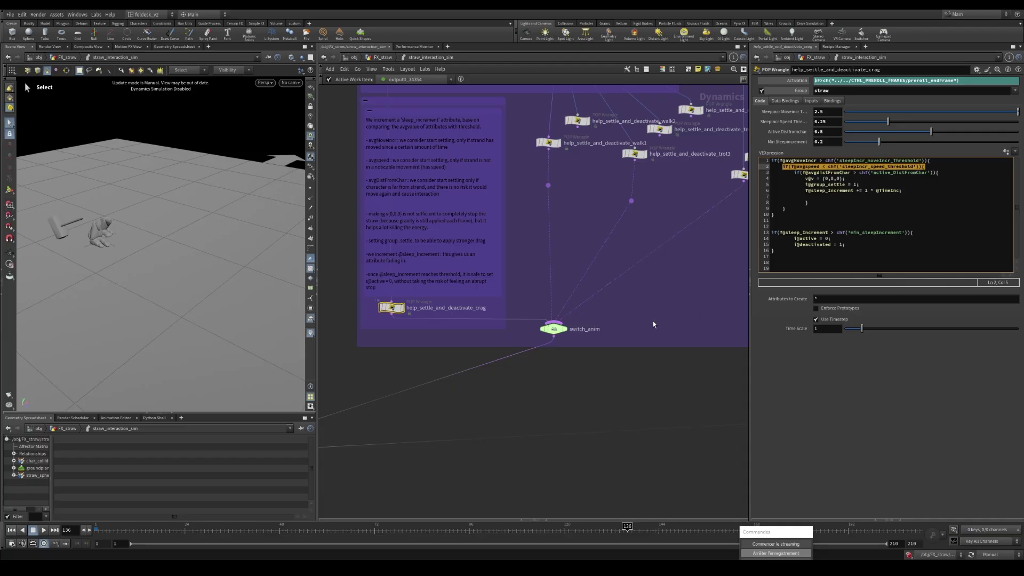
pyautogui.moveTo(176, 271); pyautogui.dragTo(108, 251)
pyautogui.press('Escape')
pyautogui.press('s')
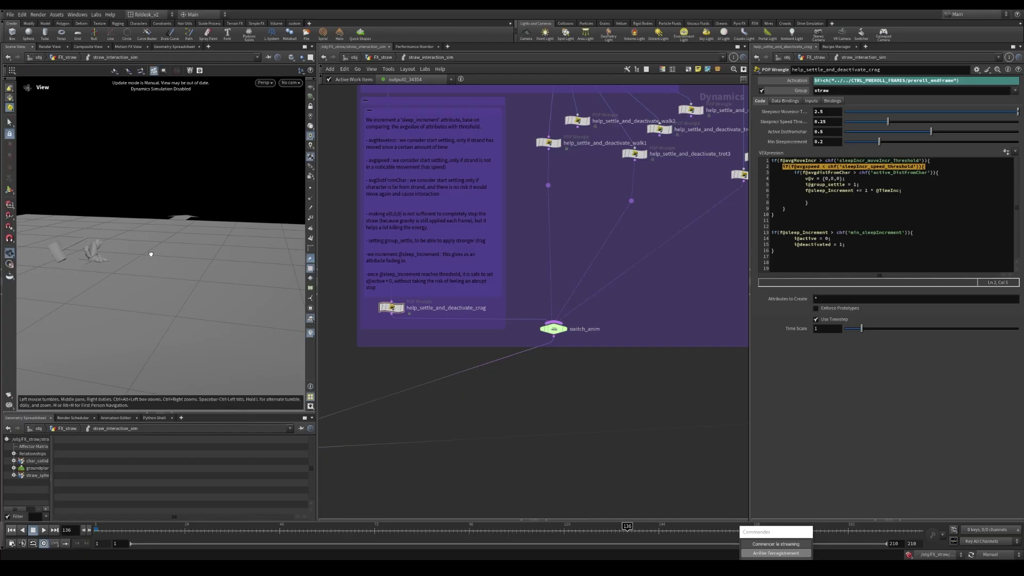
pyautogui.keyDown('alt'); pyautogui.moveTo(151, 251); pyautogui.dragTo(117, 262); pyautogui.keyUp('alt')
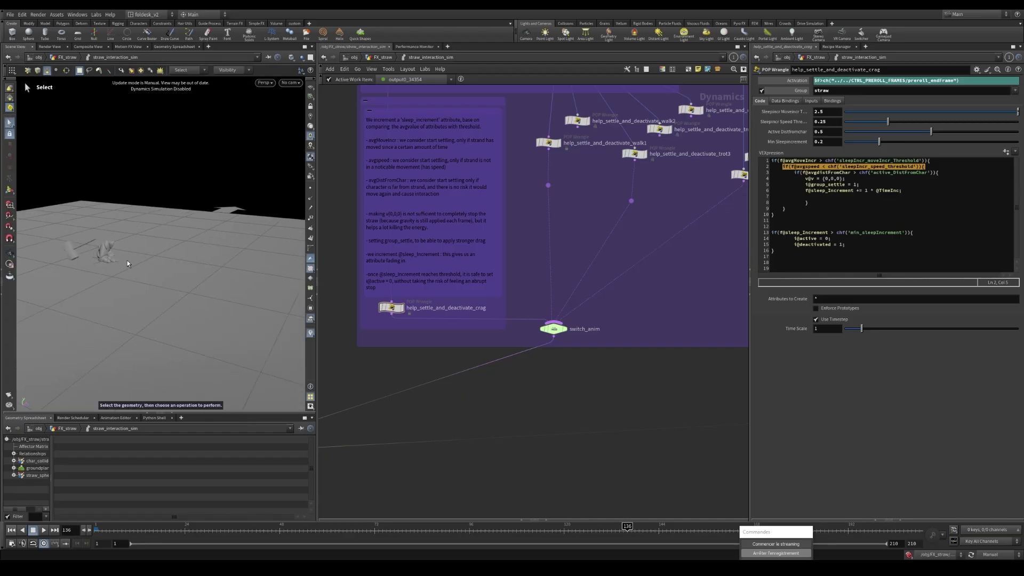
# Recheck the f@avgspeed condition in the wrangle code against the straw scene in the viewport.
pyautogui.click(822, 185)
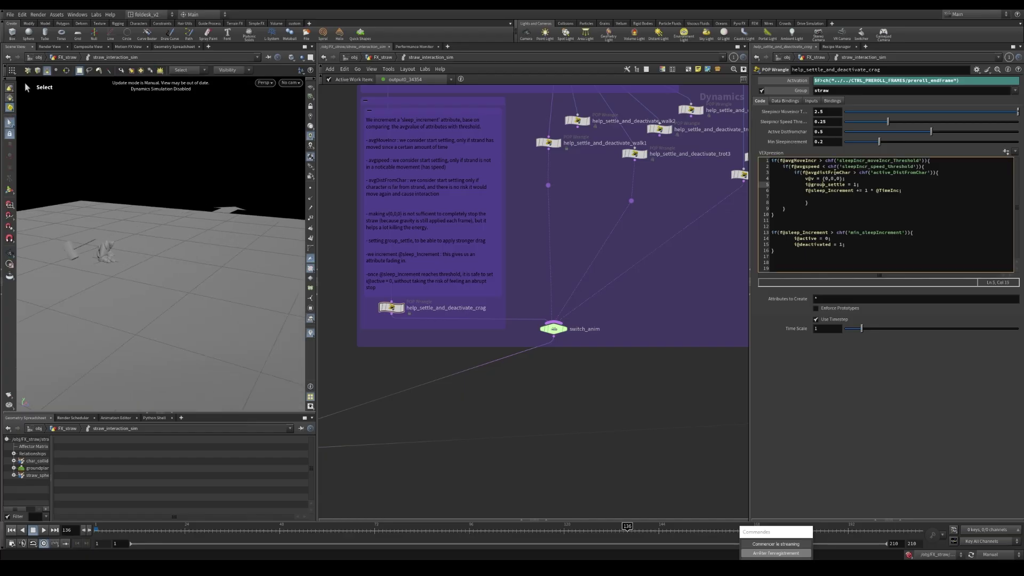
pyautogui.moveTo(923, 167); pyautogui.dragTo(792, 167)
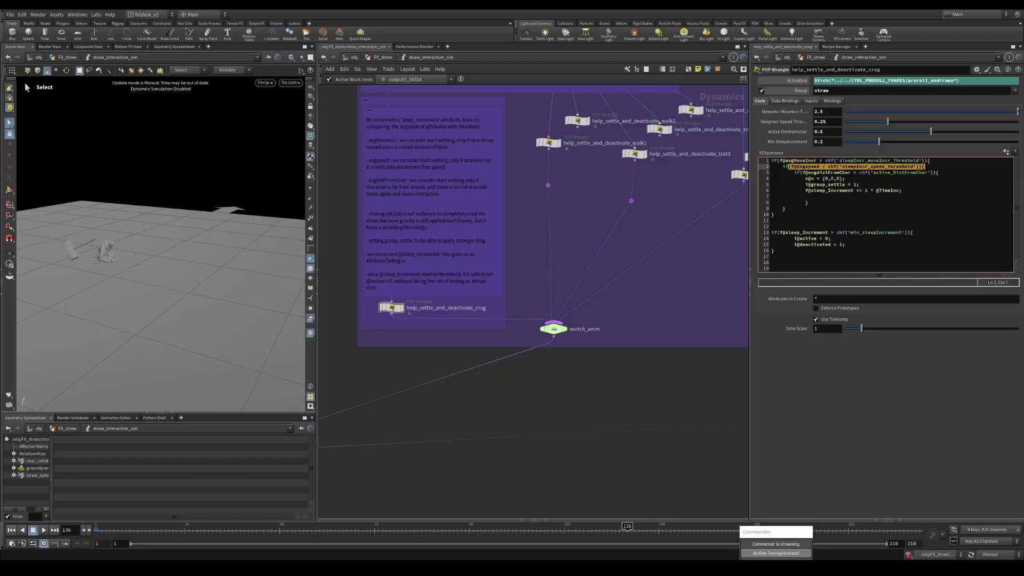
pyautogui.click(800, 166)
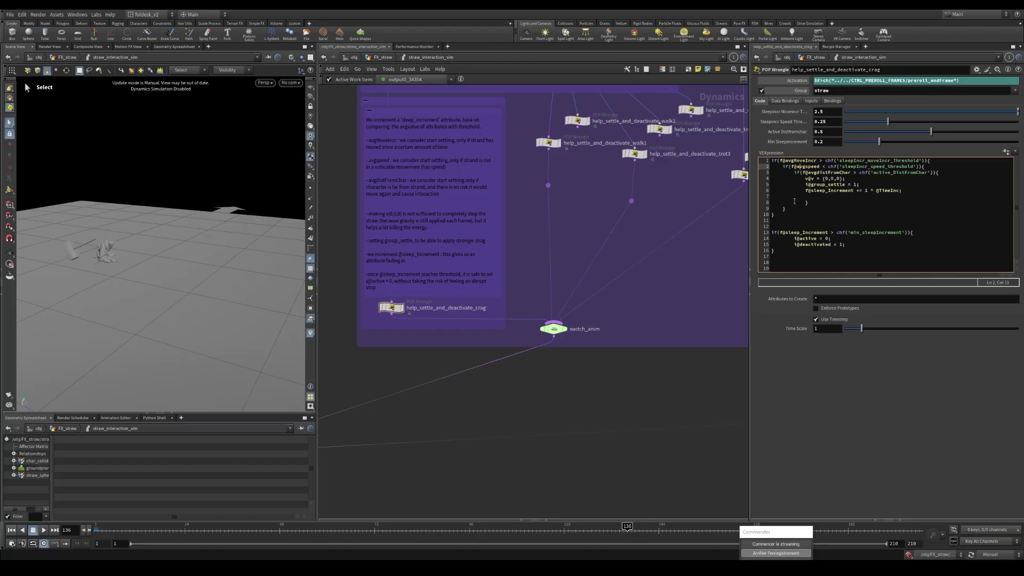
pyautogui.press('Escape')
pyautogui.moveTo(219, 270); pyautogui.dragTo(183, 281)
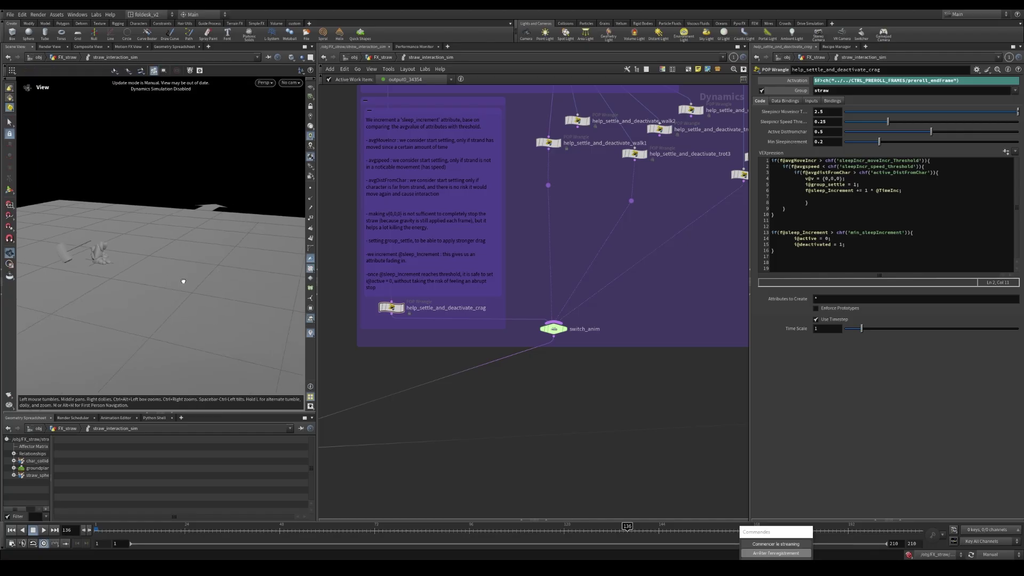
pyautogui.press('s')
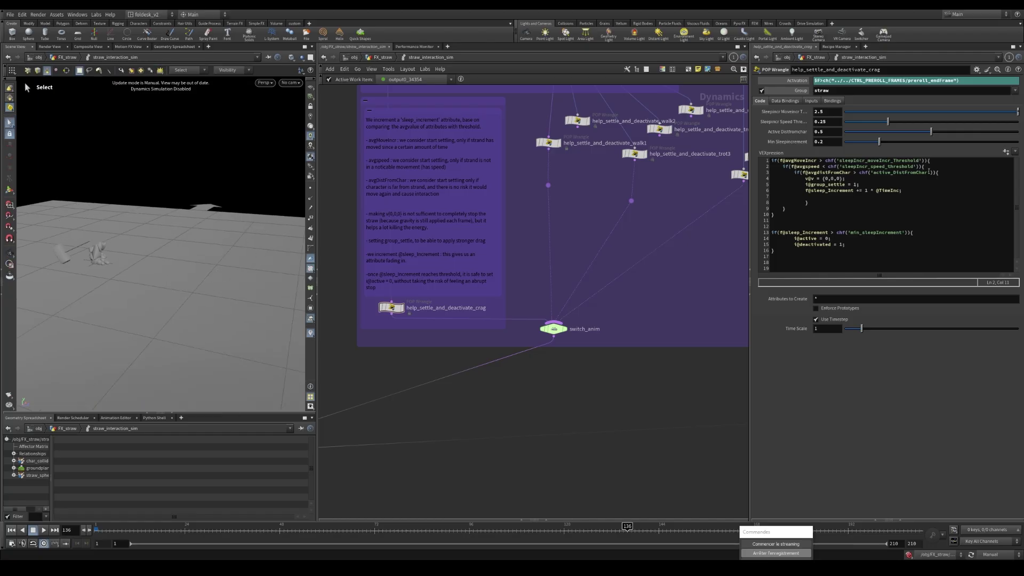
# Examine the third condition, which compares f@avgdistFromChar with the active_DistFromChar parameter.
pyautogui.moveTo(928, 166)
pyautogui.mouseDown()
pyautogui.moveTo(789, 167)
pyautogui.moveTo(939, 172)
pyautogui.mouseUp()
pyautogui.click(832, 173)
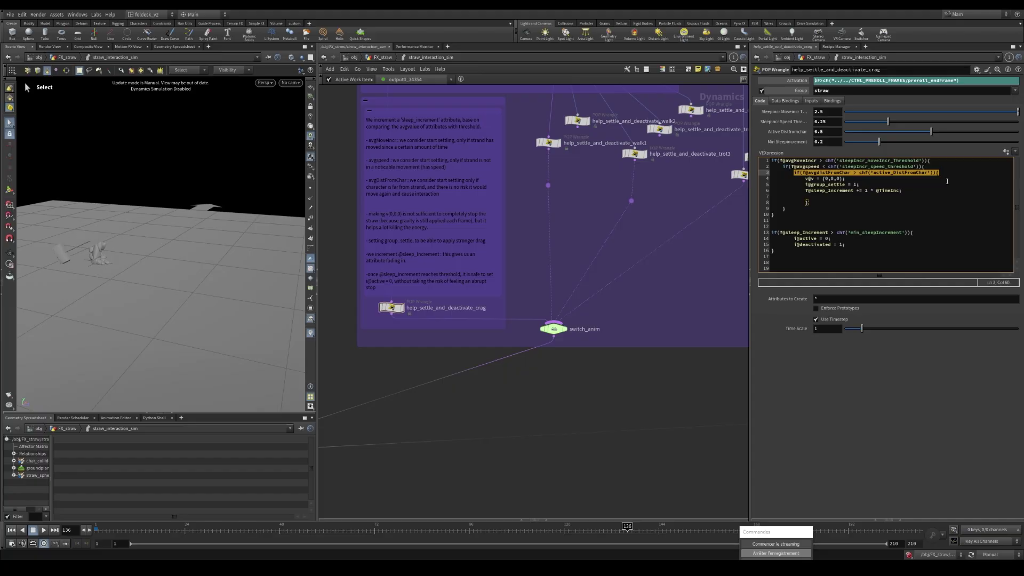
pyautogui.click(803, 161)
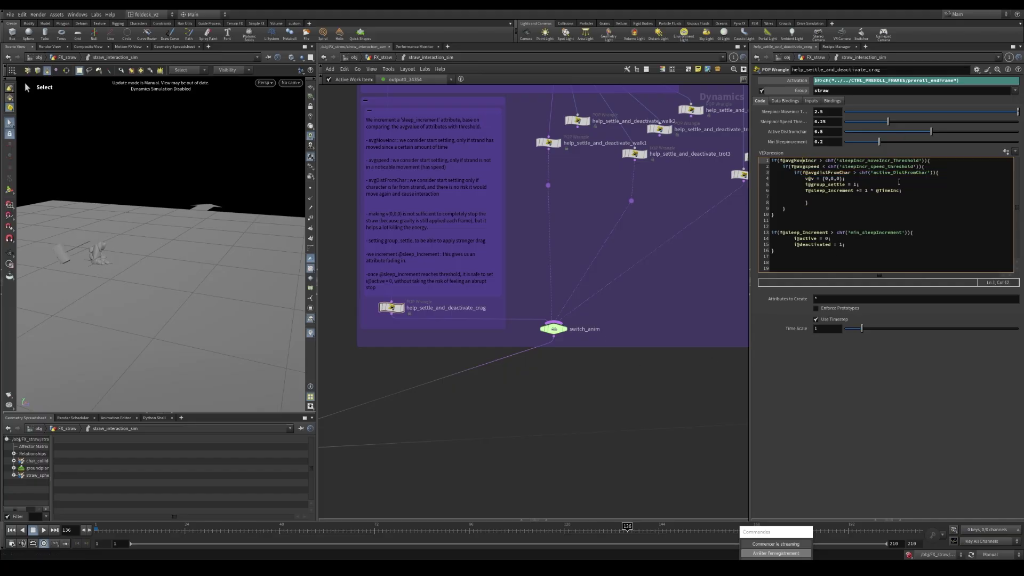
pyautogui.click(815, 173)
pyautogui.moveTo(794, 174); pyautogui.dragTo(937, 174)
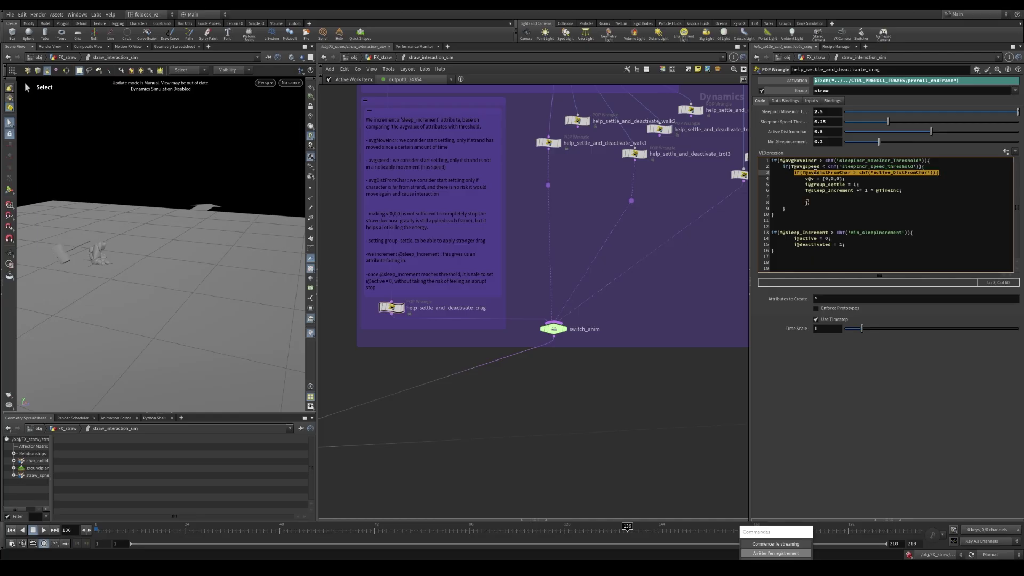
pyautogui.click(817, 173)
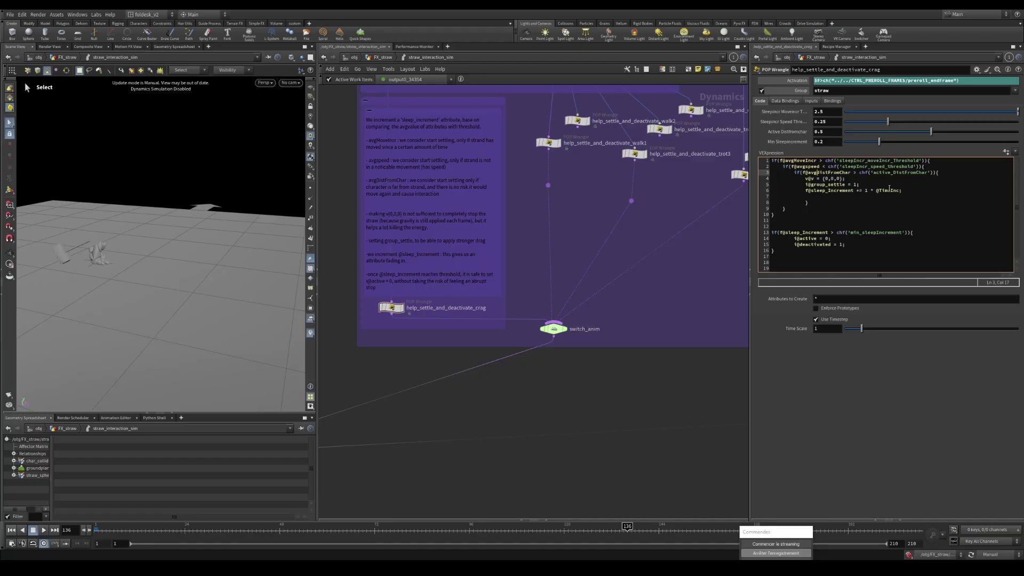
pyautogui.moveTo(940, 174); pyautogui.dragTo(873, 174)
pyautogui.click(814, 173)
# Examine the statements inside the nested conditions that zero the velocity v@v and set i@group_settle to 1.
pyautogui.moveTo(846, 179); pyautogui.dragTo(806, 179)
pyautogui.click(813, 180)
pyautogui.moveTo(847, 181); pyautogui.dragTo(805, 179)
pyautogui.click(844, 179)
pyautogui.moveTo(804, 184); pyautogui.dragTo(859, 184)
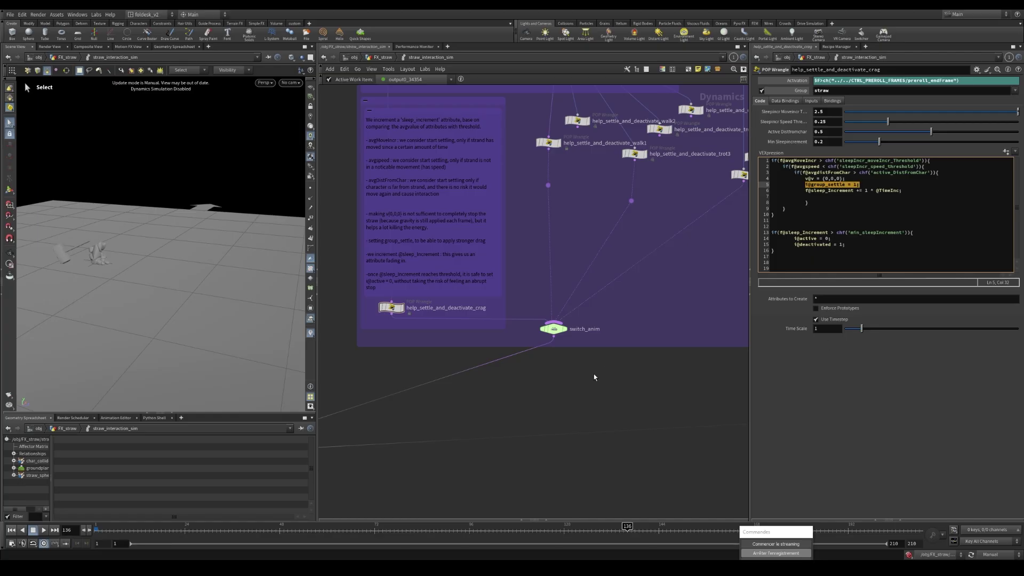
# Examine the group and resistance settings of popdrag3 and popdragspin3 in the Settle Group - Helpers box.
pyautogui.scroll(-3, 445, 330)
pyautogui.moveTo(565, 306); pyautogui.dragTo(373, 302, button='middle')
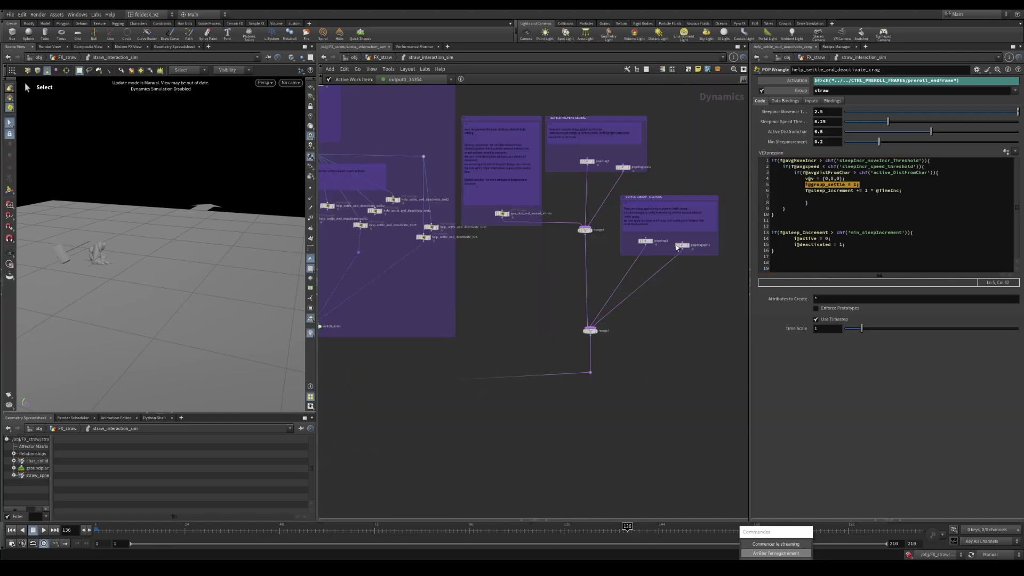
pyautogui.scroll(2, 661, 227)
pyautogui.click(640, 248)
pyautogui.scroll(-1, 669, 274)
pyautogui.moveTo(697, 297); pyautogui.dragTo(580, 264, button='middle')
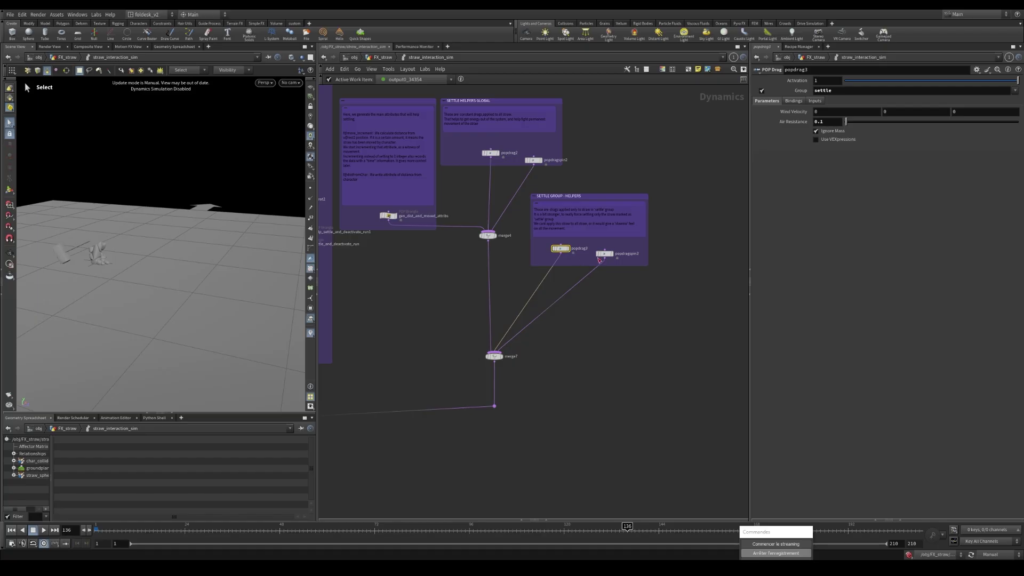
pyautogui.scroll(2, 581, 264)
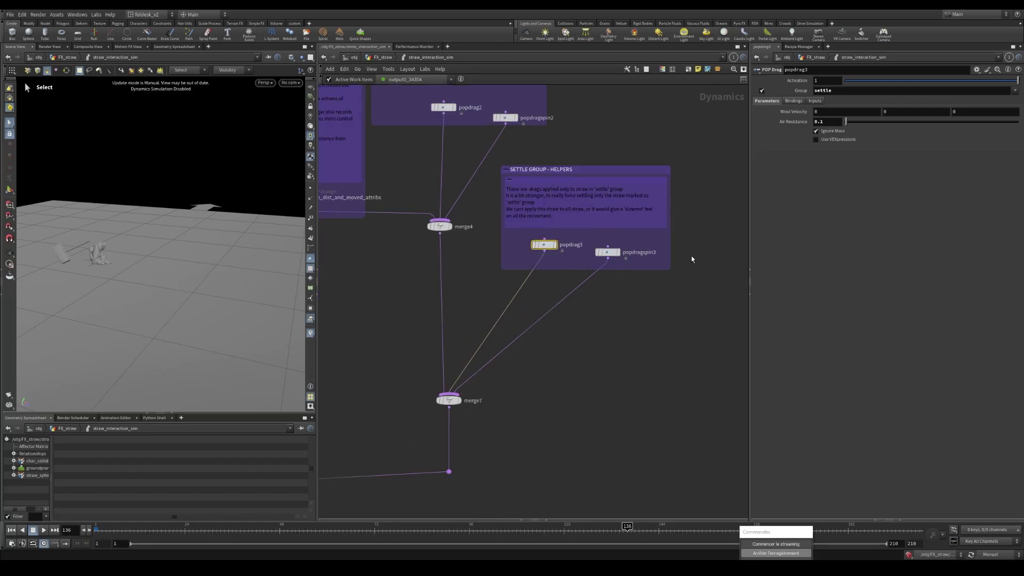
pyautogui.moveTo(835, 90); pyautogui.dragTo(801, 94)
pyautogui.click(607, 251)
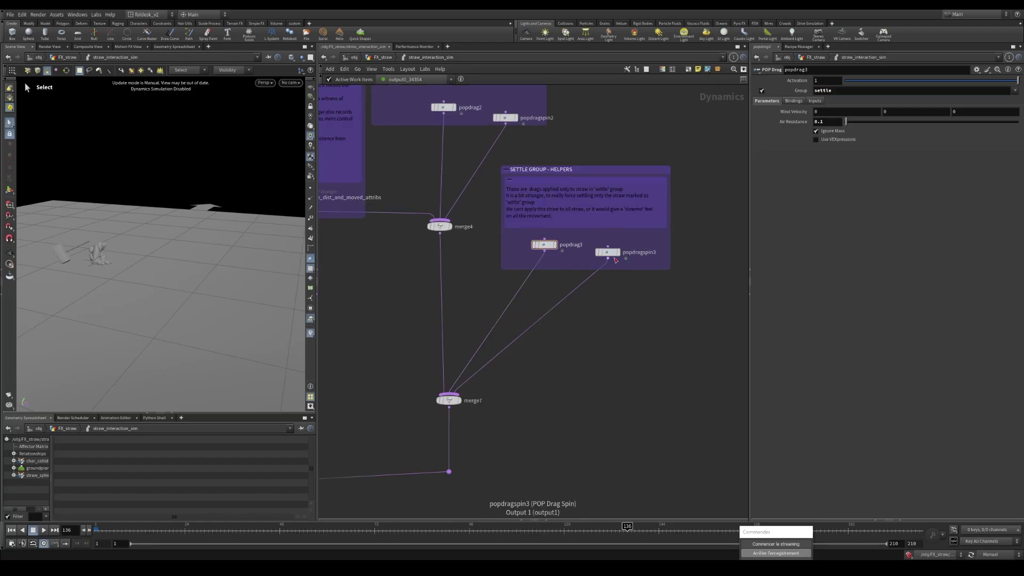
pyautogui.scroll(-6, 587, 299)
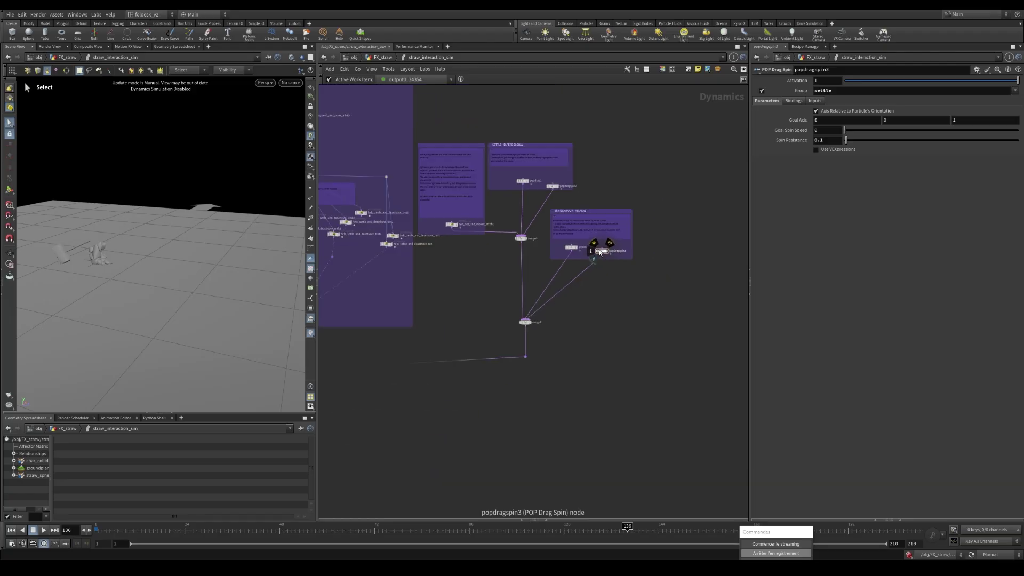
pyautogui.scroll(3, 458, 261)
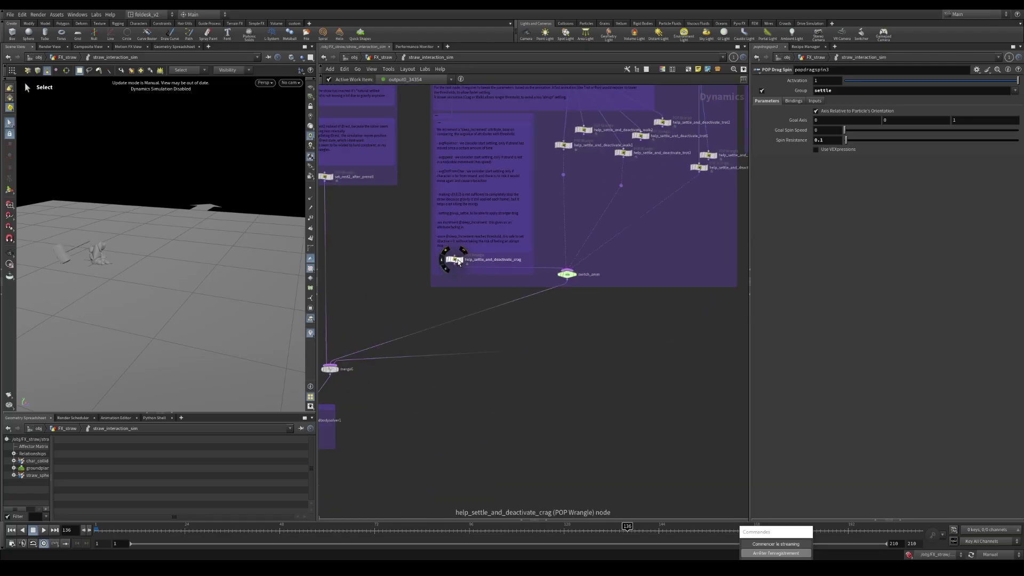
pyautogui.click(457, 260)
pyautogui.click(845, 205)
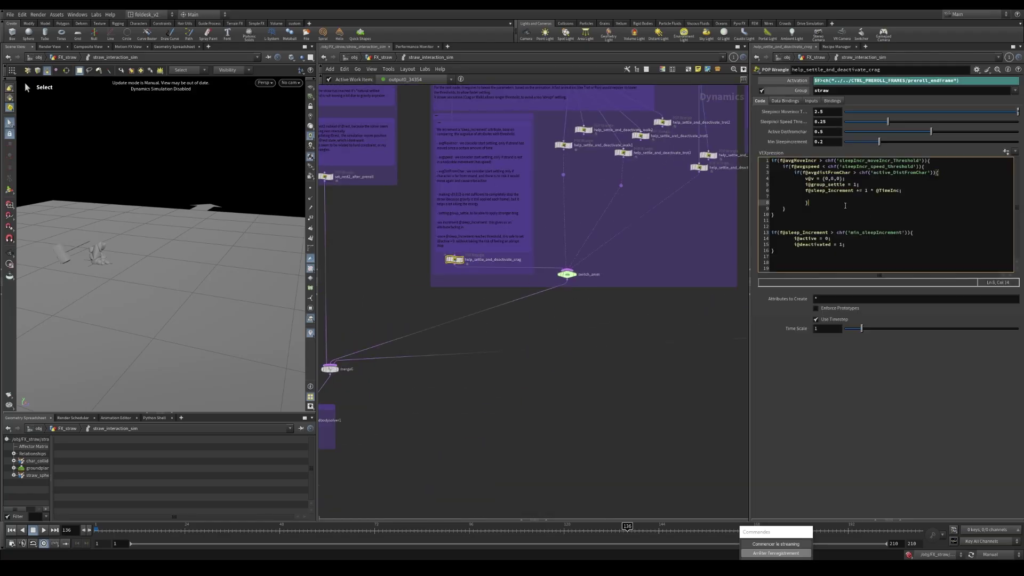
pyautogui.moveTo(907, 191); pyautogui.dragTo(804, 190)
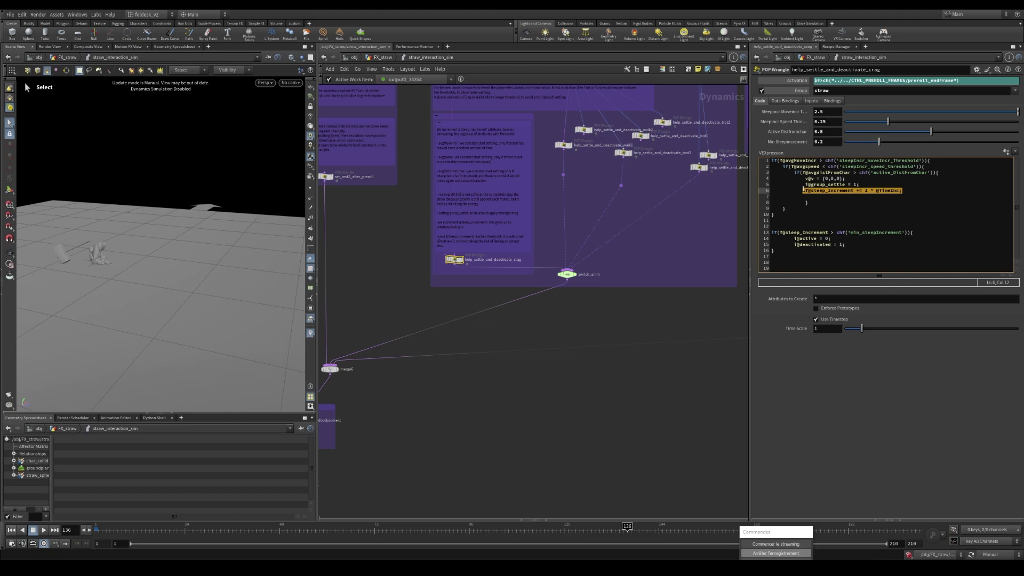
pyautogui.click(824, 191)
pyautogui.doubleClick(854, 191)
pyautogui.click(829, 191)
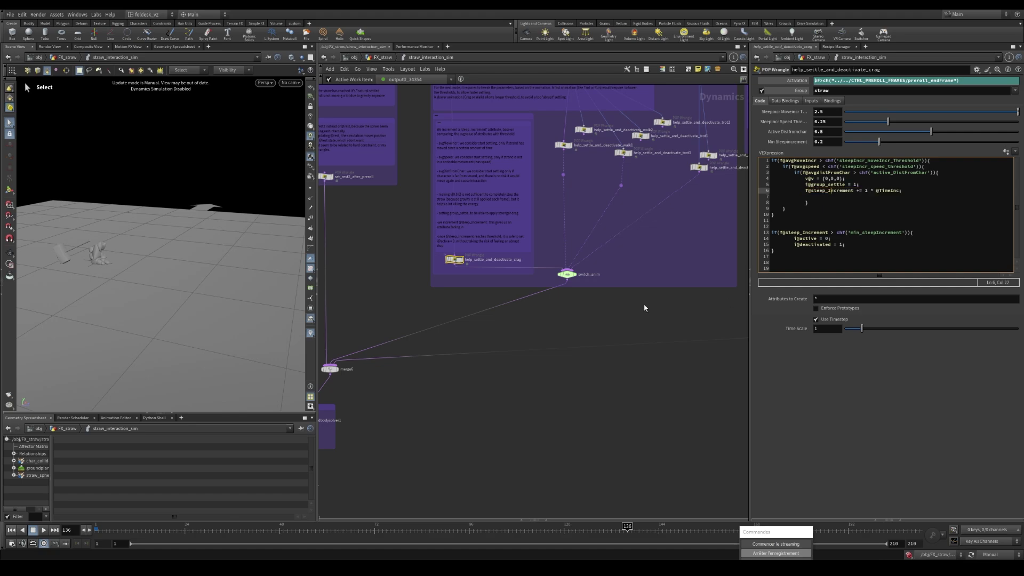
# Return to the FX_straw network and display the sleep_Increment1 node from Viz attribs with automatic updating enabled.
pyautogui.press('u')
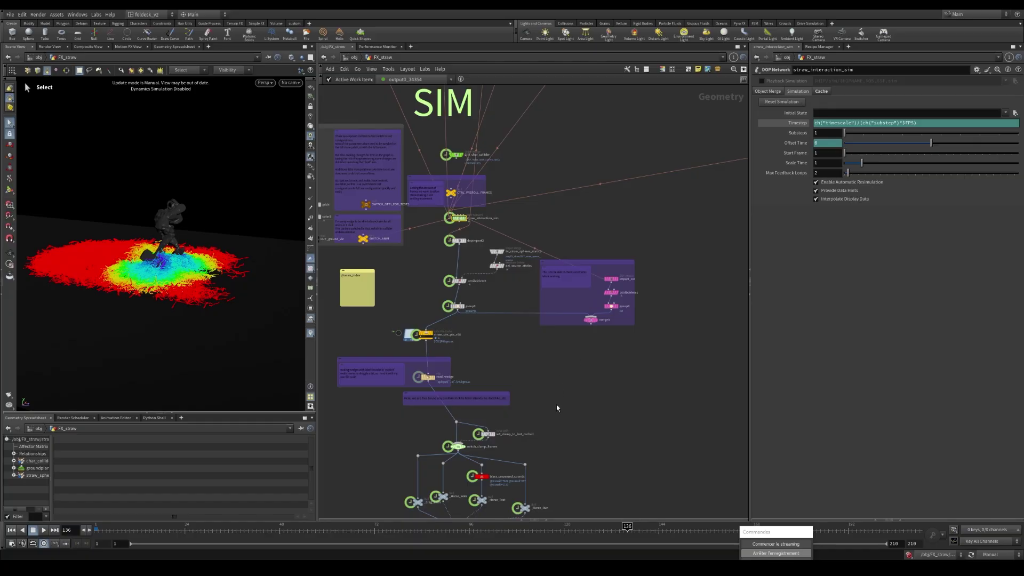
pyautogui.moveTo(556, 408); pyautogui.dragTo(595, 253, button='middle')
pyautogui.moveTo(645, 418); pyautogui.dragTo(591, 225, button='middle')
pyautogui.scroll(4, 606, 391)
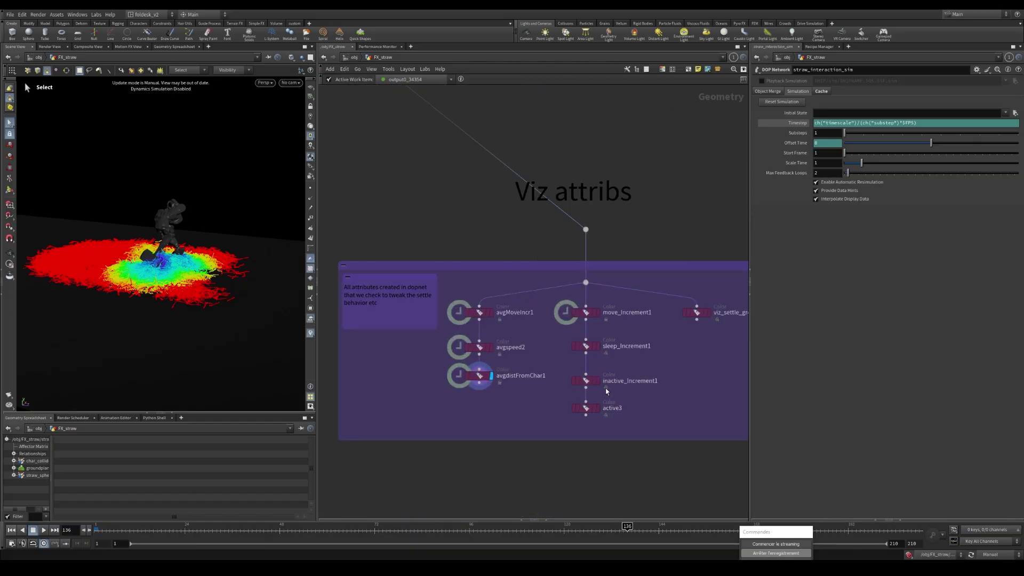
pyautogui.click(596, 346)
pyautogui.scroll(-1, 648, 359)
pyautogui.press('F9')
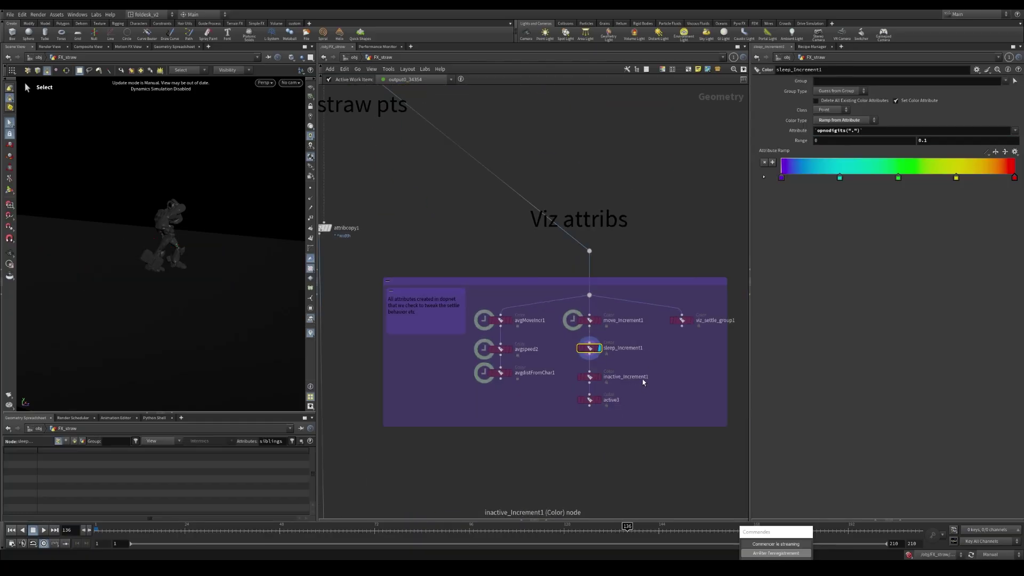
pyautogui.keyDown('alt'); pyautogui.moveTo(171, 267); pyautogui.dragTo(154, 261); pyautogui.keyUp('alt')
pyautogui.keyDown('alt'); pyautogui.moveTo(155, 262); pyautogui.dragTo(187, 280, button='middle'); pyautogui.keyUp('alt')
pyautogui.keyDown('alt'); pyautogui.moveTo(187, 280); pyautogui.dragTo(222, 304, button='right'); pyautogui.keyUp('alt')
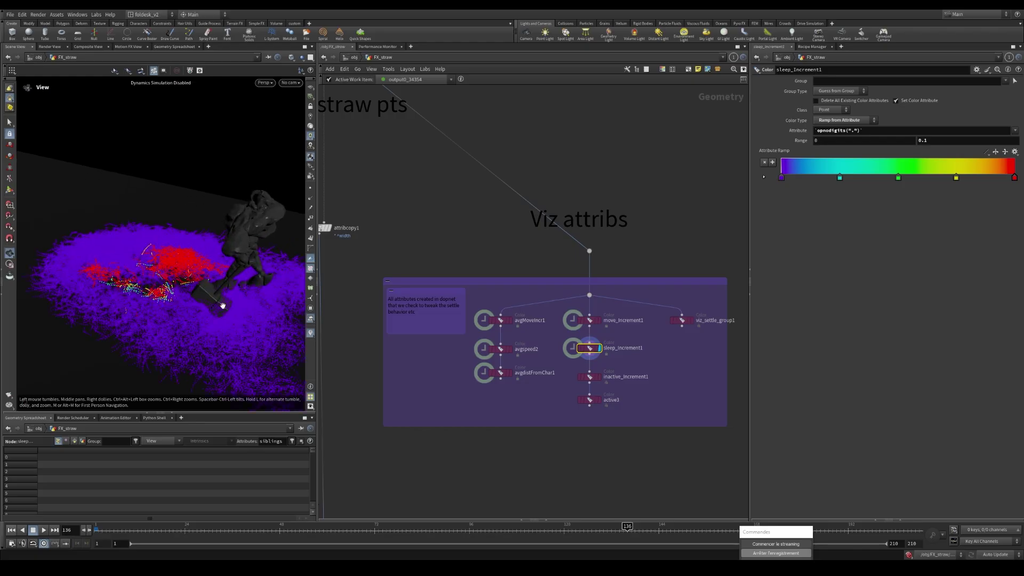
# Set the upper range of the sleep_Increment1 colour ramp to 1 and advance the timeline to frame 173.
pyautogui.doubleClick(932, 143)
pyautogui.write('1')
pyautogui.press('Return')
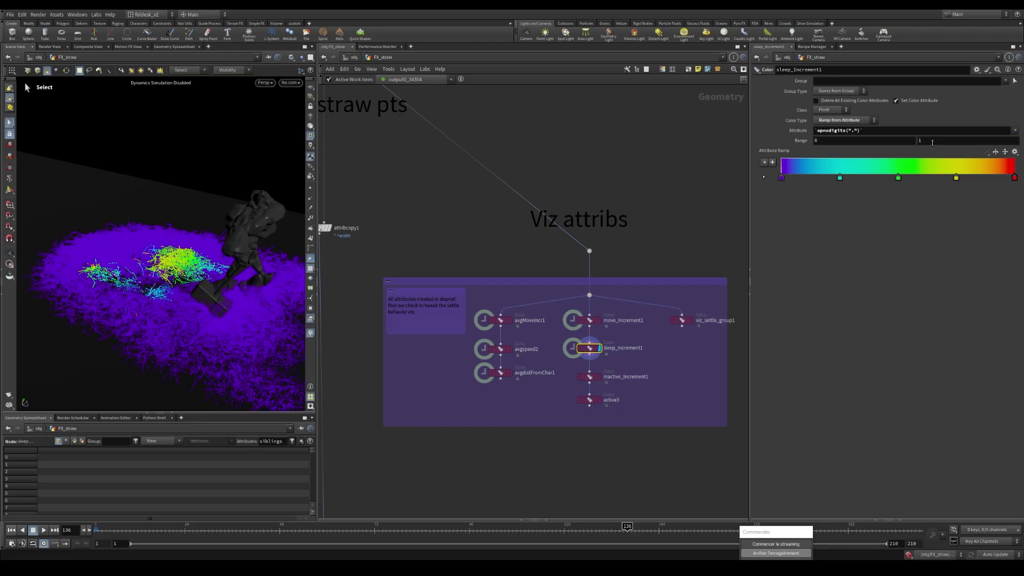
pyautogui.moveTo(627, 528); pyautogui.dragTo(775, 529)
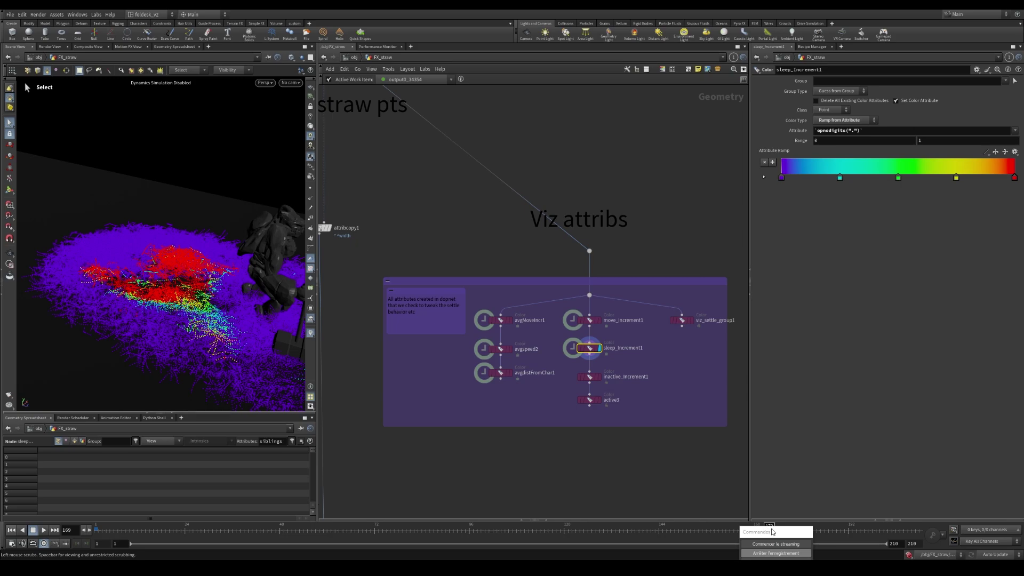
# Switch updating back to manual and reopen the straw_interaction_sim network at the help_settle_and_deactivate_crag wrangle.
pyautogui.press('h')
pyautogui.moveTo(601, 234); pyautogui.dragTo(640, 439, button='middle')
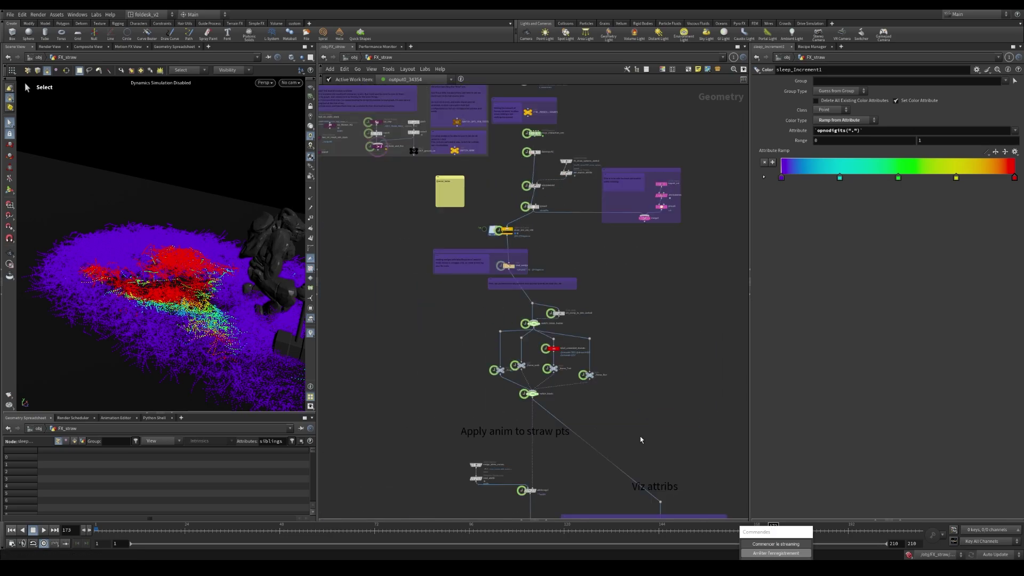
pyautogui.press('F2')
pyautogui.moveTo(542, 204); pyautogui.dragTo(540, 280, button='middle')
pyautogui.scroll(5, 538, 214)
pyautogui.doubleClick(539, 209)
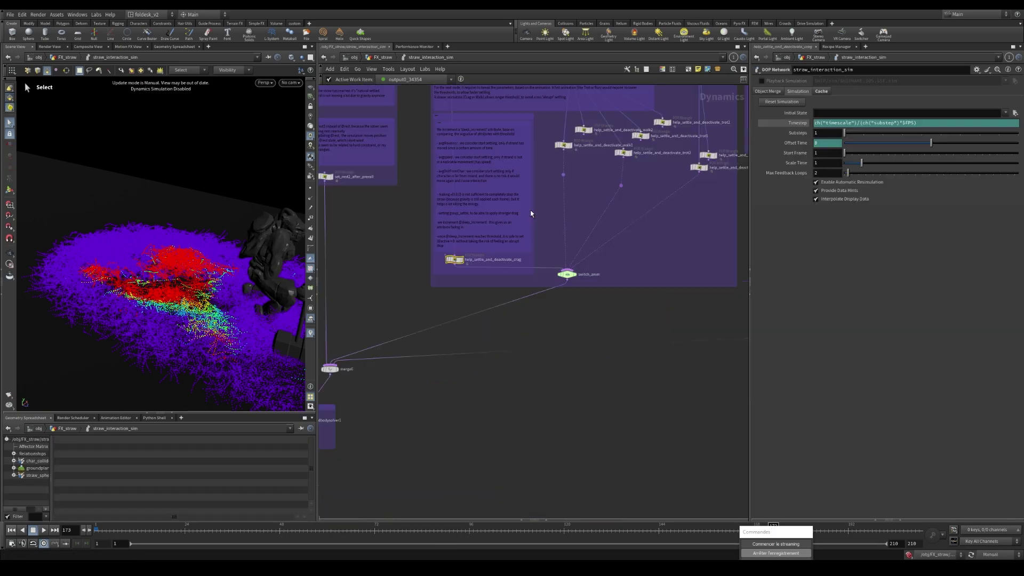
pyautogui.moveTo(593, 315); pyautogui.dragTo(553, 318, button='middle')
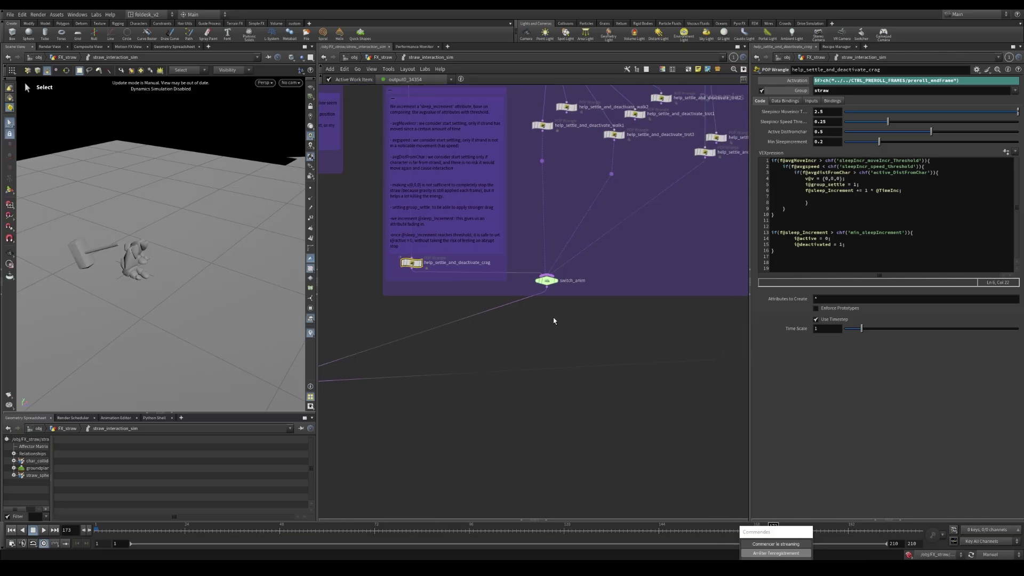
# Examine the condition comparing f@sleep_Increment with min_sleepIncrement and the statement that sets i@active to 0.
pyautogui.doubleClick(800, 234)
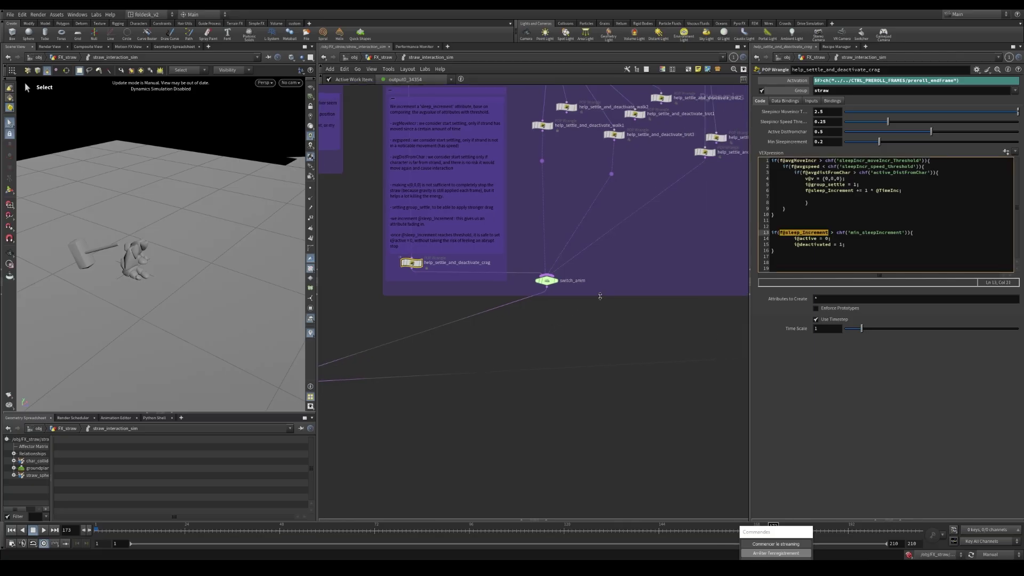
pyautogui.click(792, 233)
pyautogui.moveTo(828, 232); pyautogui.dragTo(786, 232)
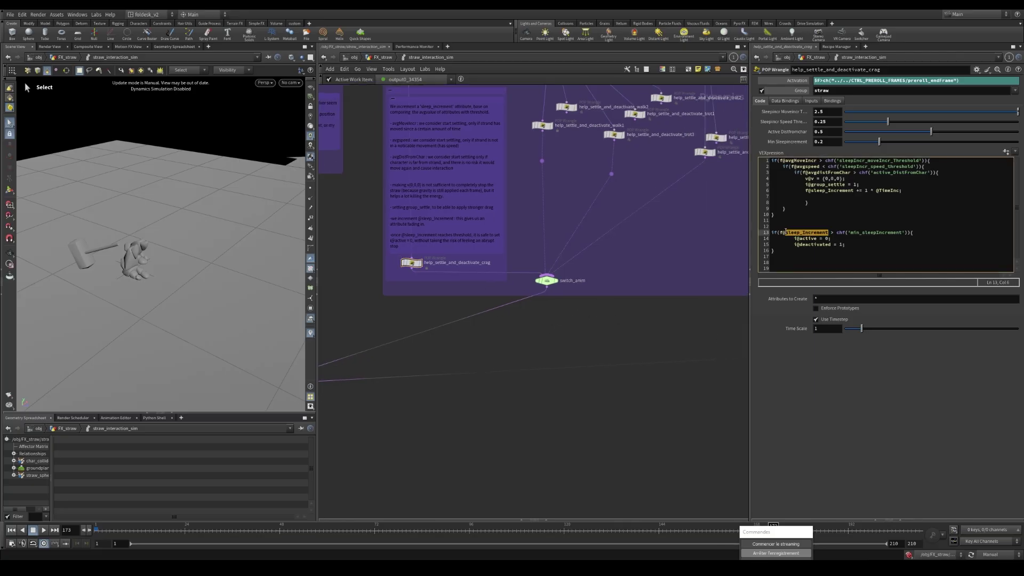
pyautogui.click(854, 233)
pyautogui.moveTo(794, 239); pyautogui.dragTo(836, 239)
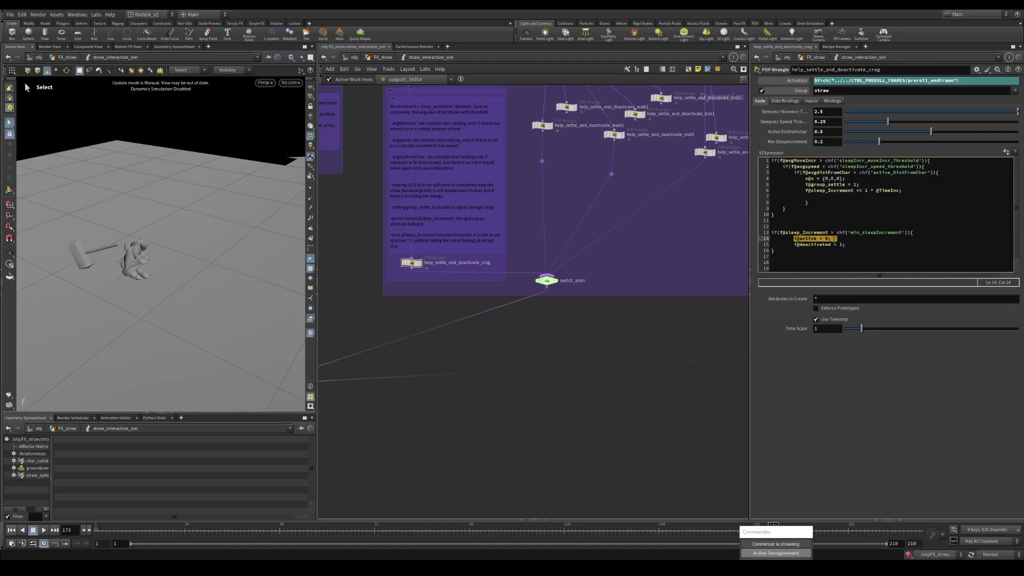
pyautogui.click(802, 239)
pyautogui.scroll(2, 413, 264)
pyautogui.click(413, 264)
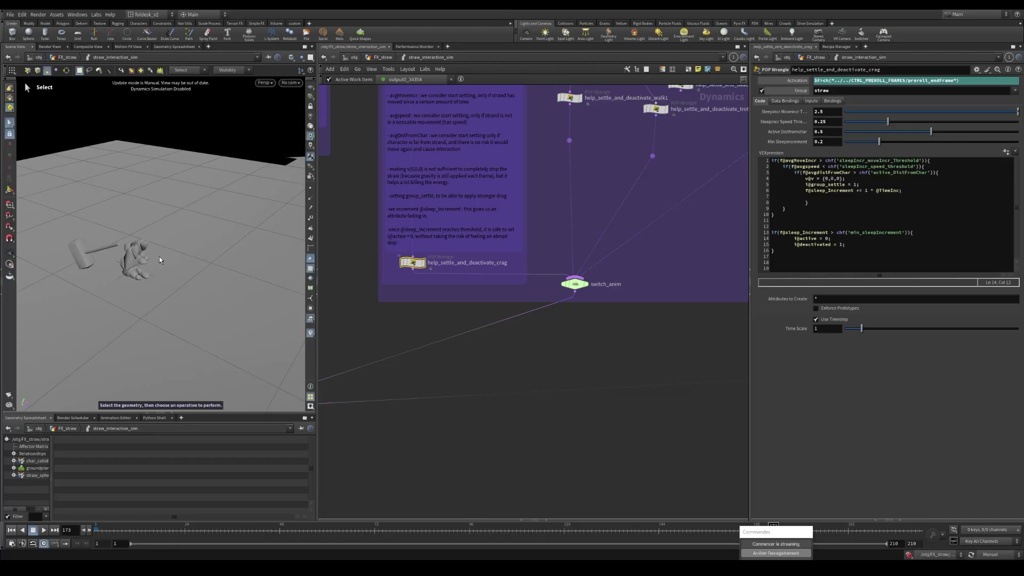
# Examine the final statement of the crag wrangle, which sets i@deactivated to 1.
pyautogui.scroll(-3, 419, 265)
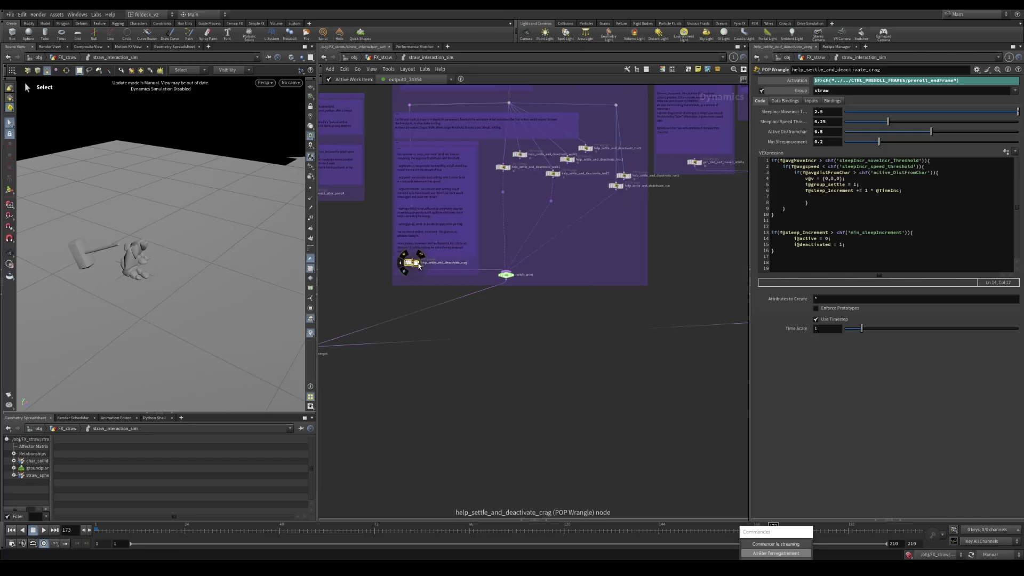
pyautogui.scroll(-3, 419, 265)
pyautogui.scroll(3, 419, 265)
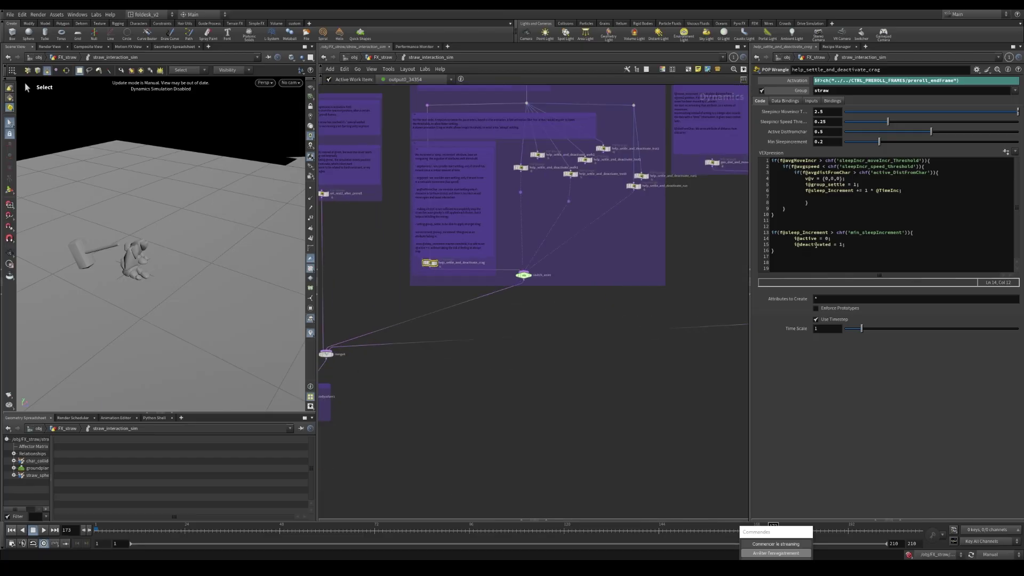
pyautogui.moveTo(849, 246); pyautogui.dragTo(794, 244)
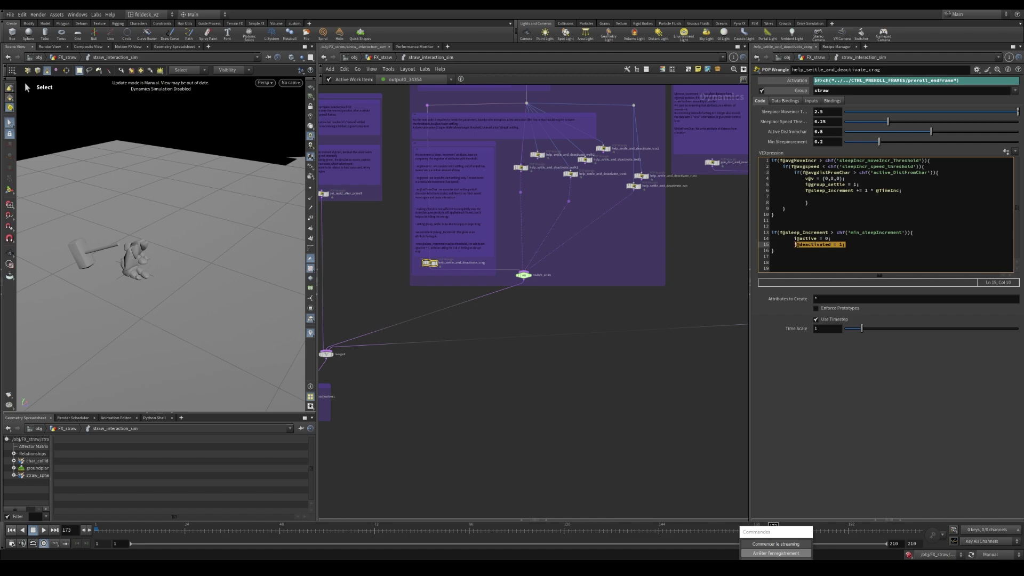
# Reread the i@deactivated assignment inside the min_sleepIncrement condition of the crag wrangle.
pyautogui.click(805, 245)
pyautogui.scroll(-2, 549, 306)
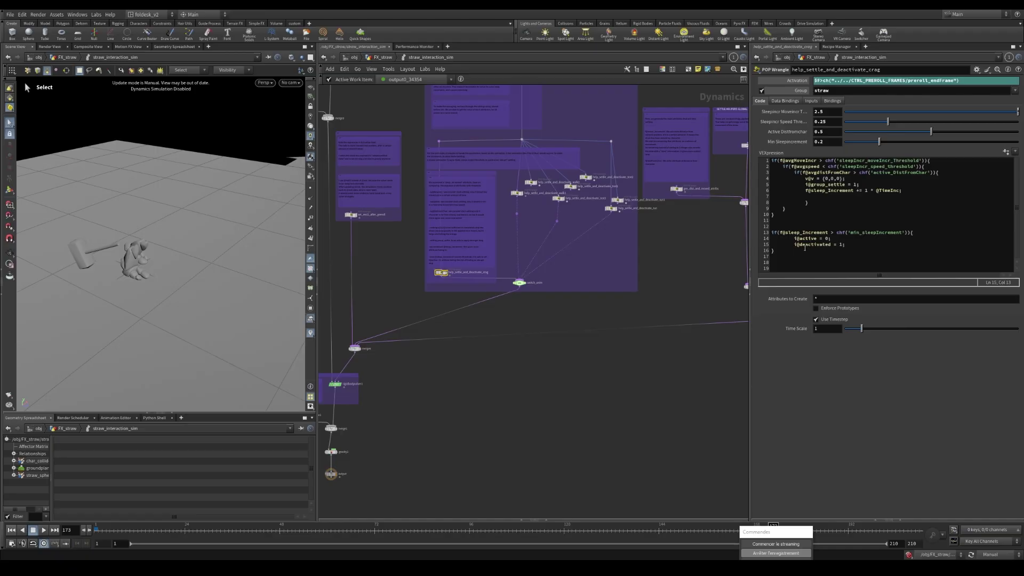
pyautogui.moveTo(846, 244); pyautogui.dragTo(802, 244)
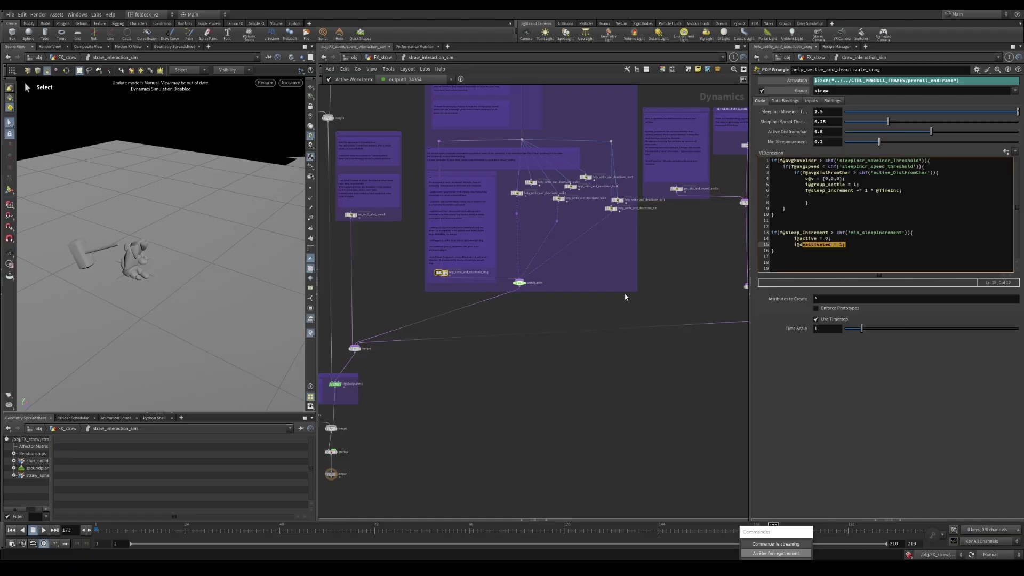
pyautogui.click(797, 272)
# Inspect the threshold parameters of the help_settle_and_deactivate wrangles walk1, trot3 and run.
pyautogui.scroll(-2, 452, 273)
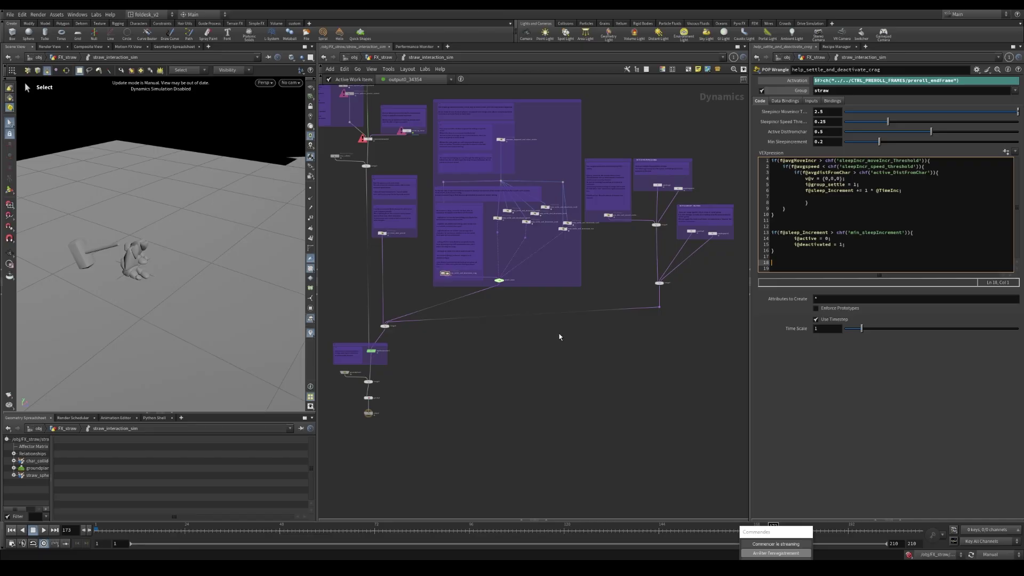
pyautogui.scroll(2, 559, 336)
pyautogui.scroll(2, 513, 267)
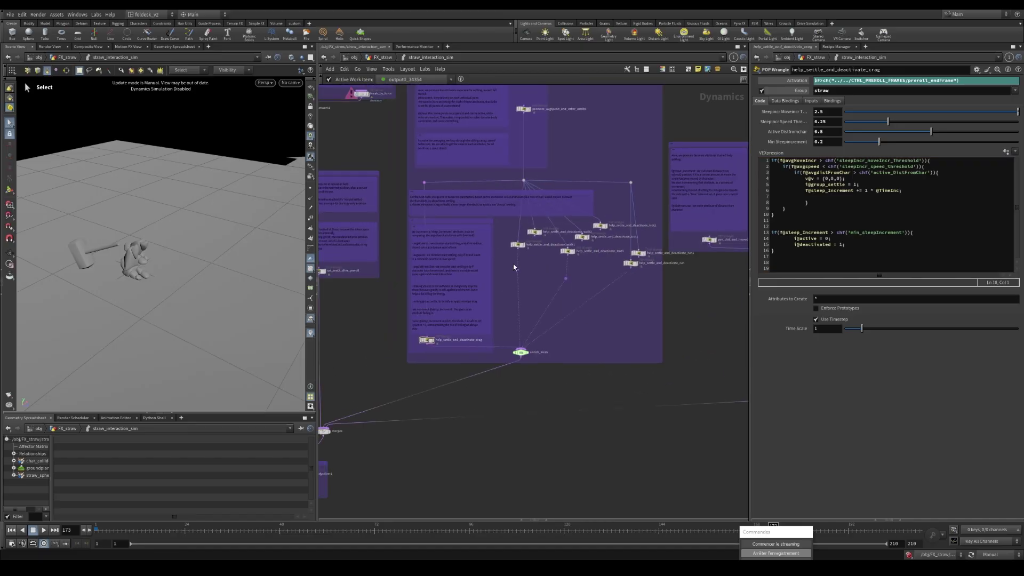
pyautogui.scroll(2, 453, 347)
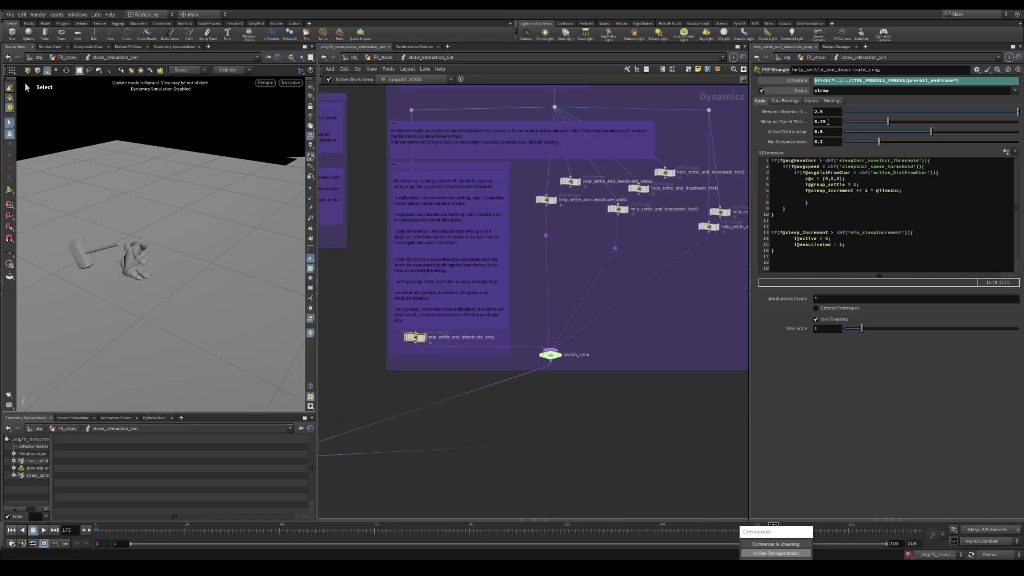
pyautogui.click(545, 199)
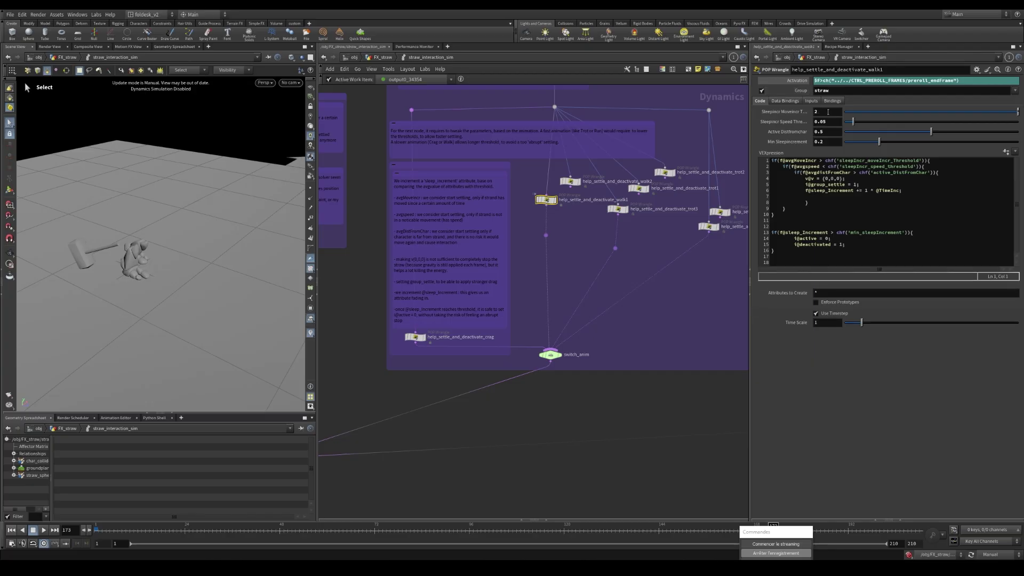
pyautogui.click(618, 209)
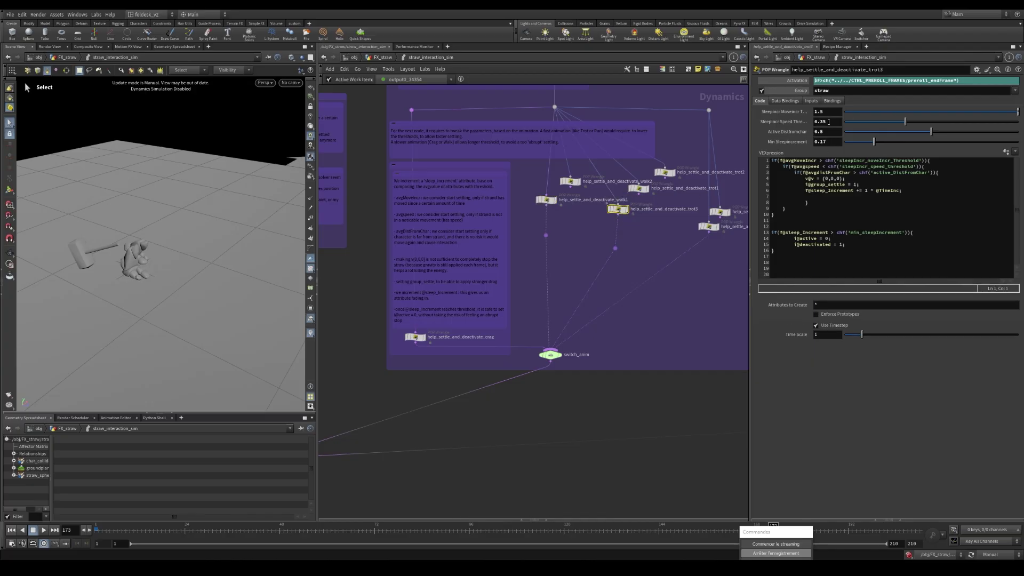
pyautogui.moveTo(708, 226); pyautogui.dragTo(641, 217, button='middle')
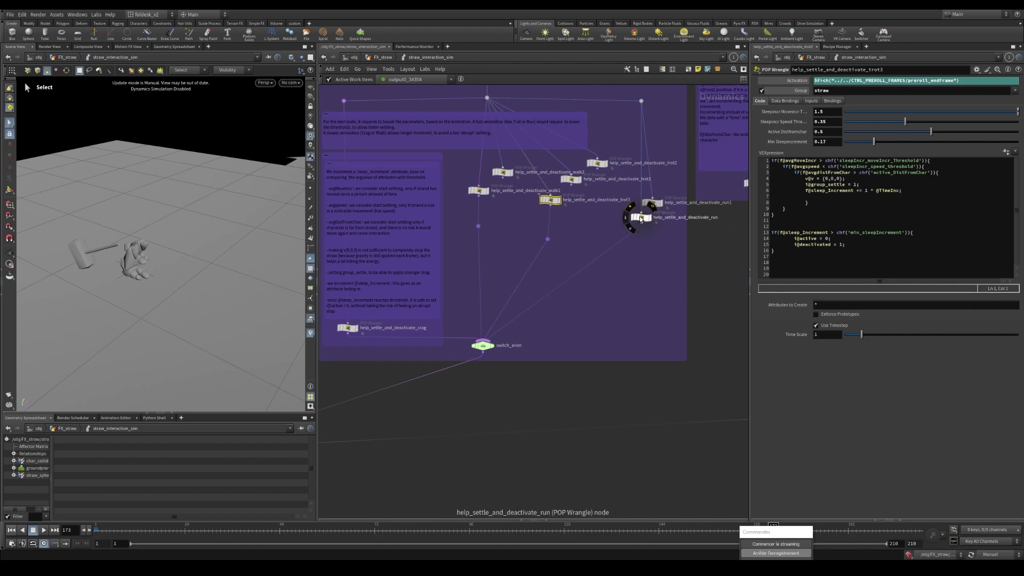
pyautogui.click(641, 217)
# Compare the movement increment threshold of the crag wrangle with that of the run wrangle.
pyautogui.scroll(-2, 532, 297)
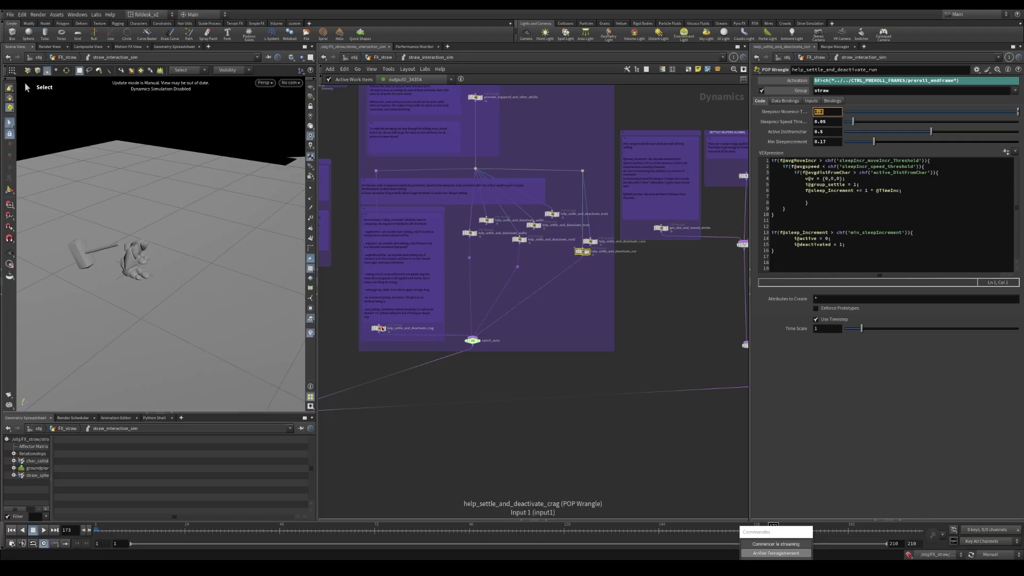
pyautogui.click(383, 329)
pyautogui.click(827, 111)
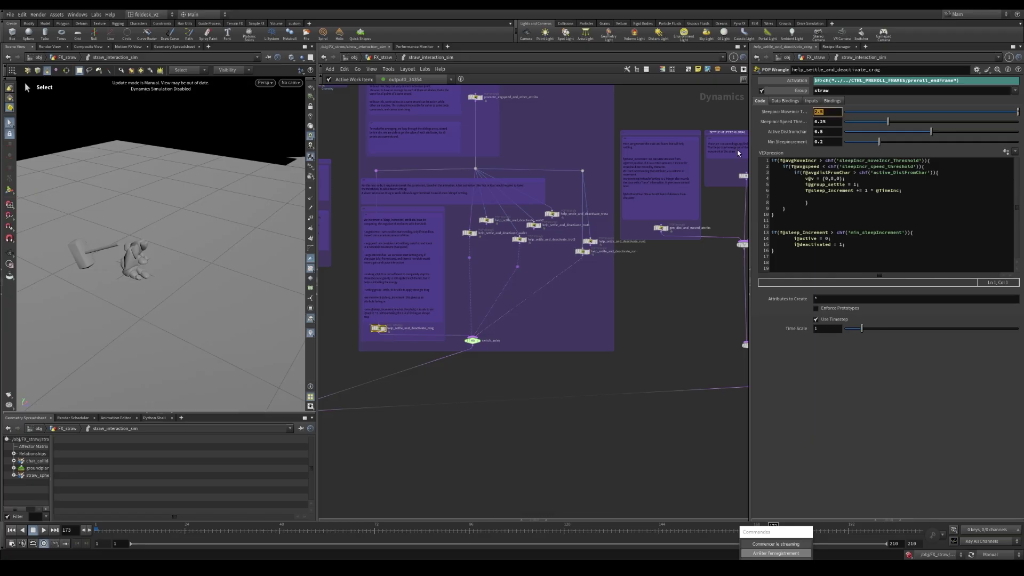
pyautogui.click(583, 251)
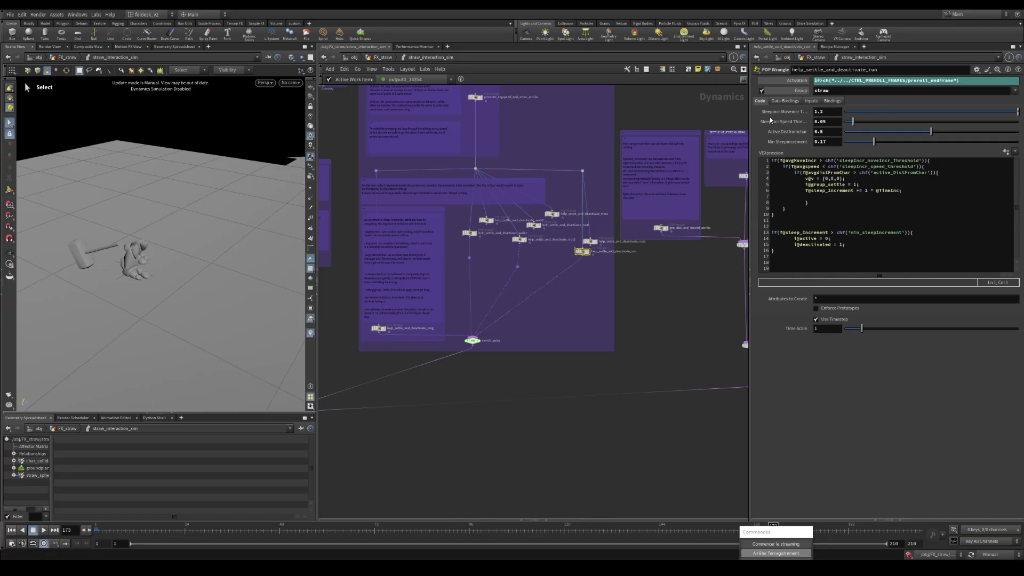
# Inspect rigidbodysolver1 below merge6, checking its Constraint Iterations setting and the note about constraints on character collision.
pyautogui.scroll(-3, 463, 248)
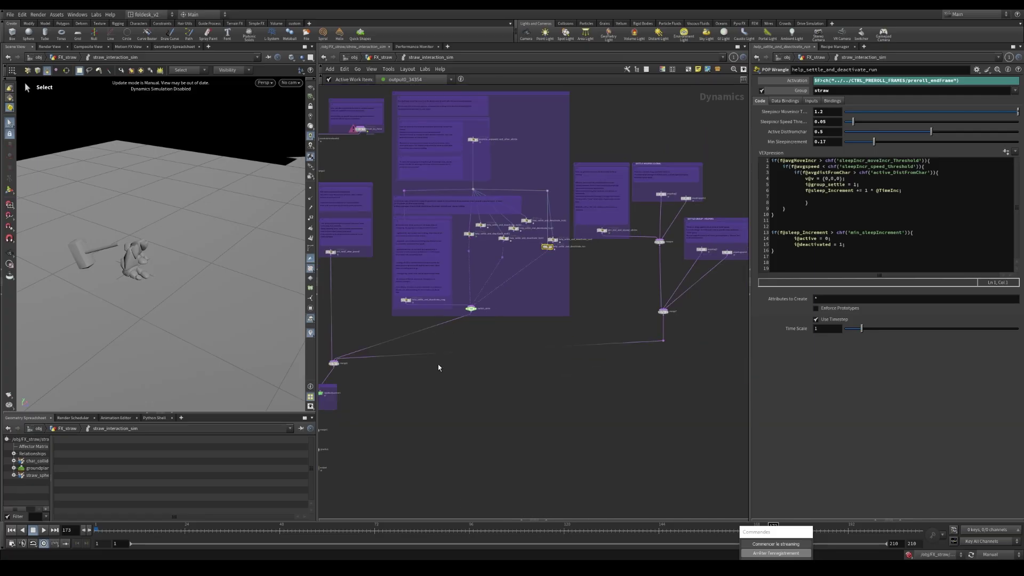
pyautogui.moveTo(418, 424); pyautogui.dragTo(551, 349, button='middle')
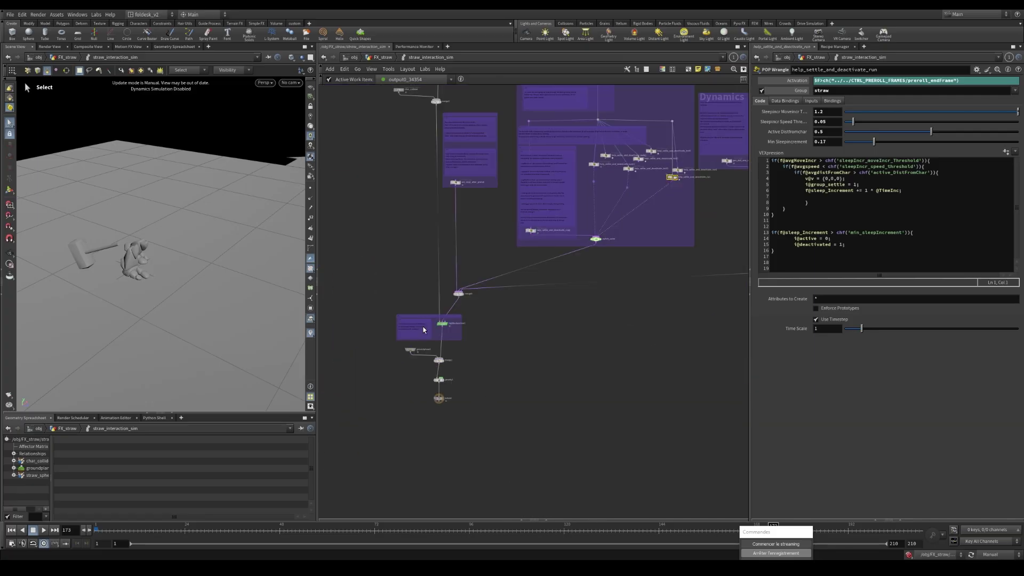
pyautogui.scroll(3, 424, 329)
pyautogui.click(433, 346)
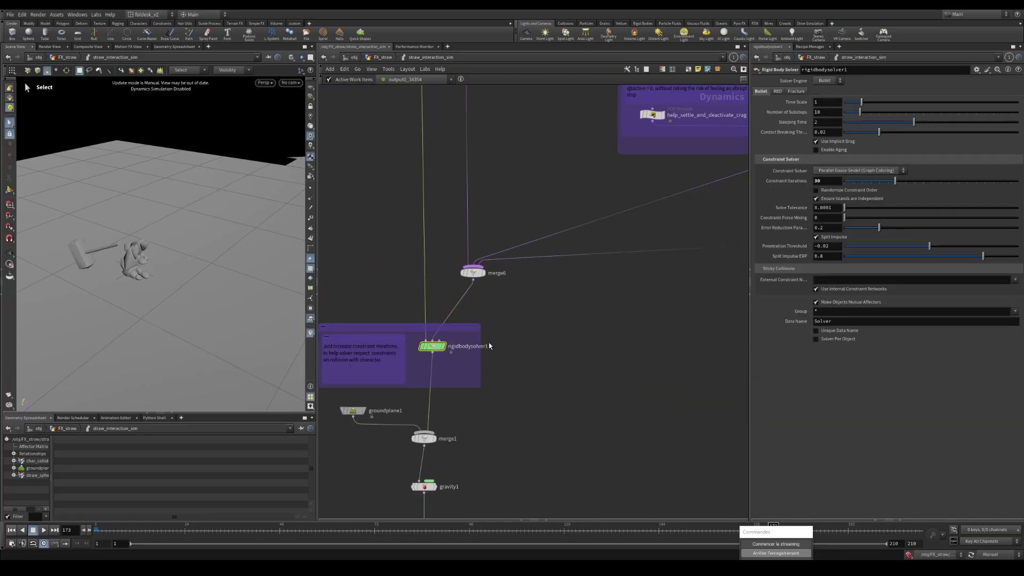
pyautogui.scroll(-1, 489, 346)
pyautogui.moveTo(572, 373); pyautogui.dragTo(606, 328, button='middle')
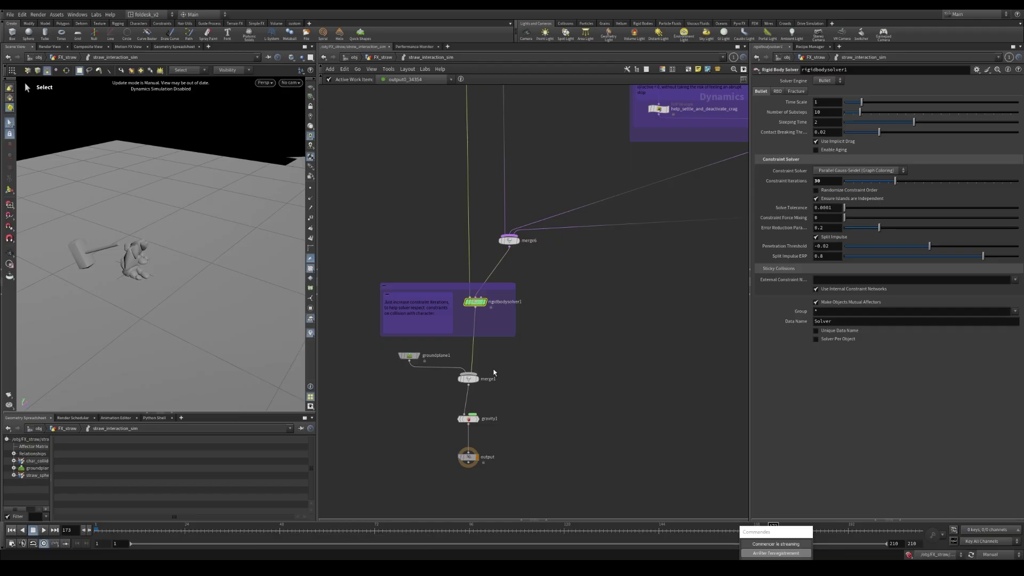
pyautogui.click(826, 181)
pyautogui.click(659, 291)
pyautogui.scroll(2, 409, 355)
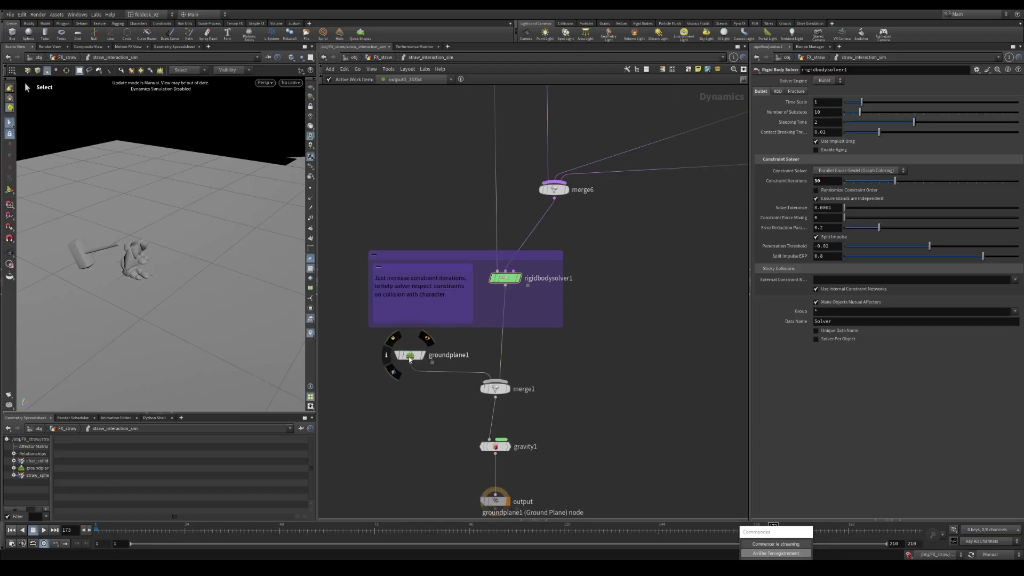
pyautogui.click(409, 357)
pyautogui.moveTo(532, 327); pyautogui.dragTo(563, 302, button='middle')
pyautogui.click(532, 257)
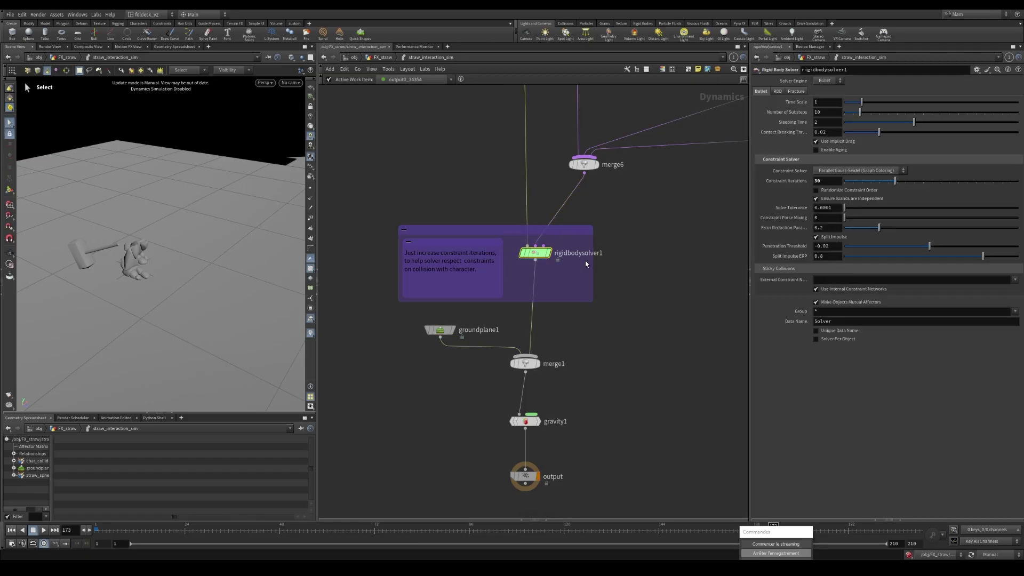
# Inspect groundplane1, checking the ground_height channel reference that drives its vertical position.
pyautogui.scroll(-3, 664, 238)
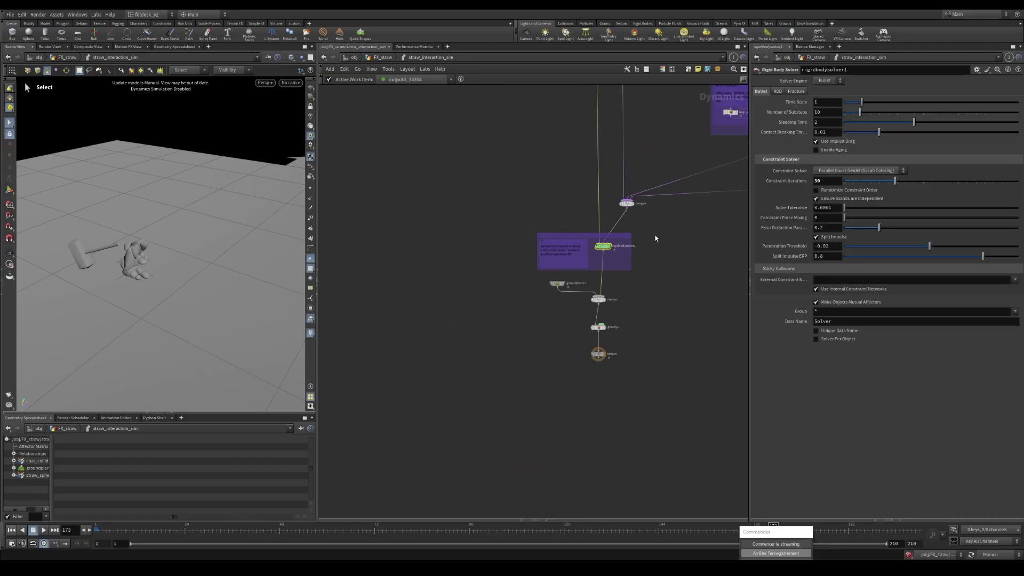
pyautogui.moveTo(649, 155); pyautogui.dragTo(610, 303, button='middle')
pyautogui.moveTo(693, 453); pyautogui.dragTo(686, 367, button='middle')
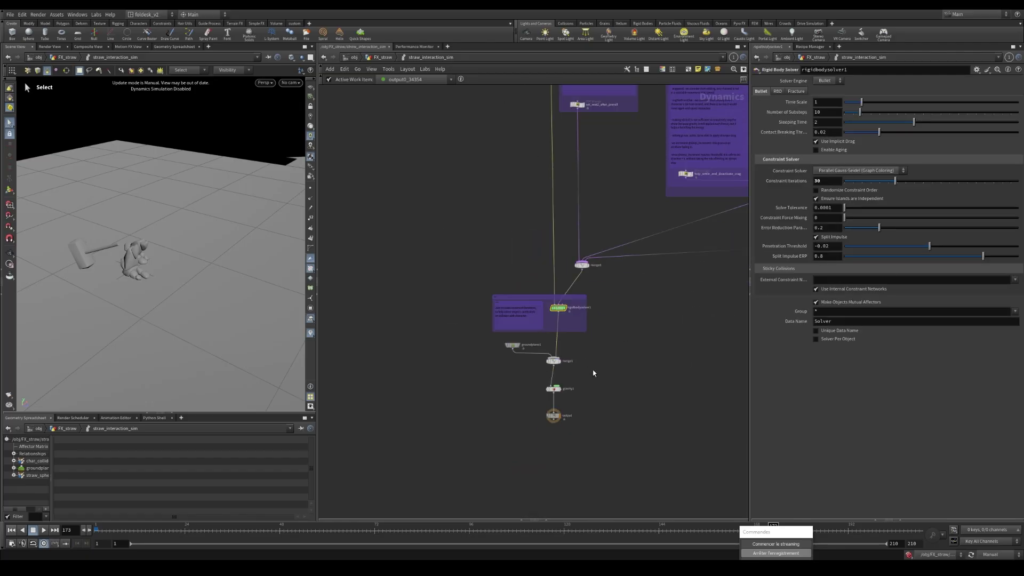
pyautogui.scroll(3, 603, 381)
pyautogui.scroll(2, 533, 373)
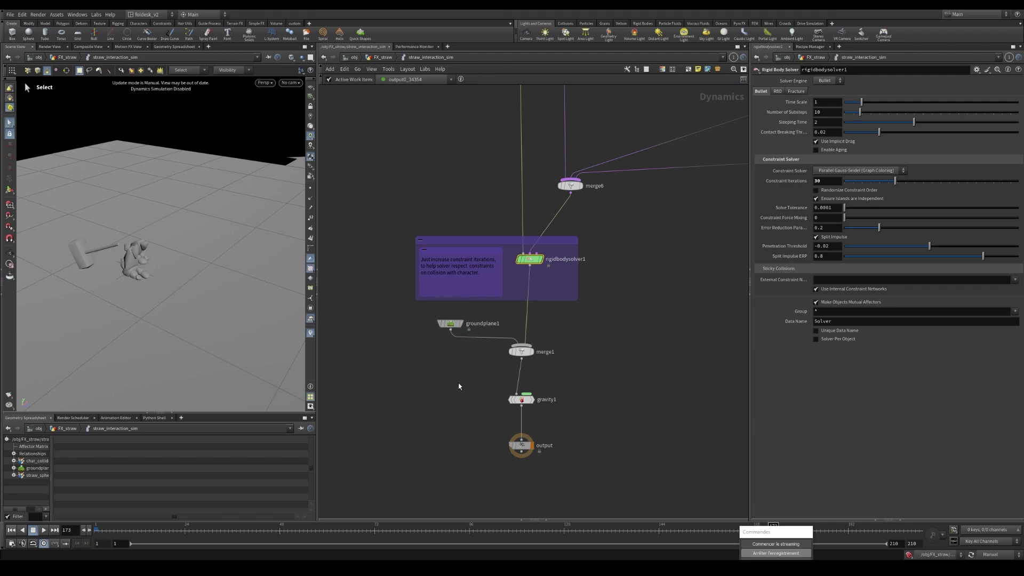
pyautogui.click(451, 324)
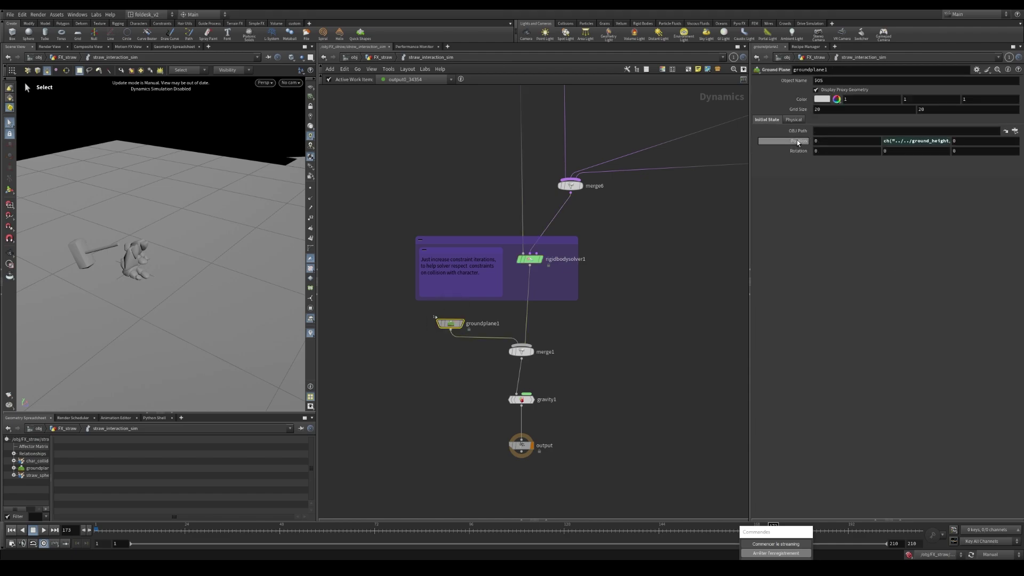
pyautogui.click(928, 141)
pyautogui.click(664, 296)
pyautogui.scroll(-1, 643, 344)
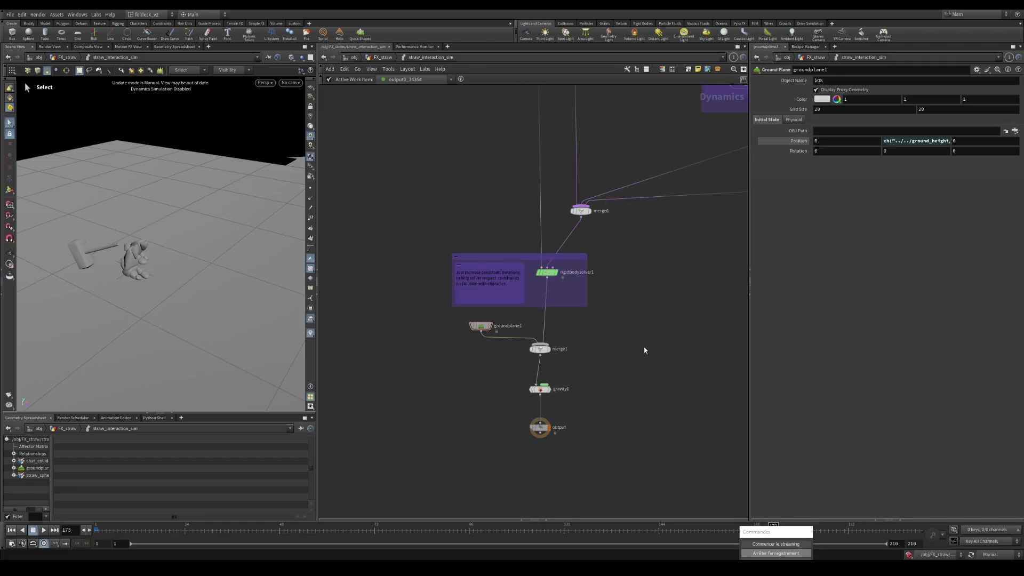
# Inspect the gravity1 force settings between merge1 and the output node.
pyautogui.scroll(2, 576, 454)
pyautogui.click(524, 360)
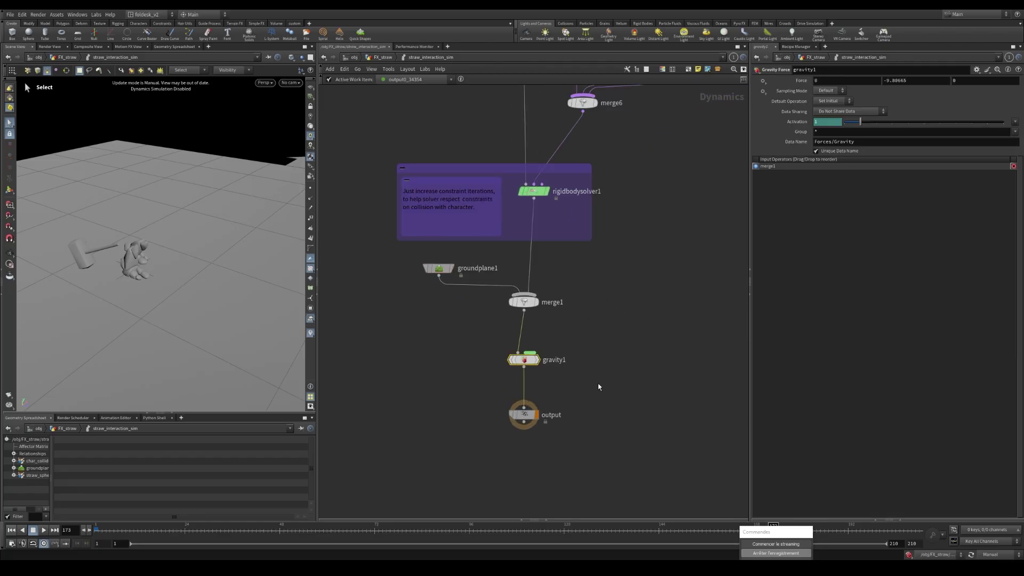
pyautogui.moveTo(598, 387); pyautogui.dragTo(564, 379, button='middle')
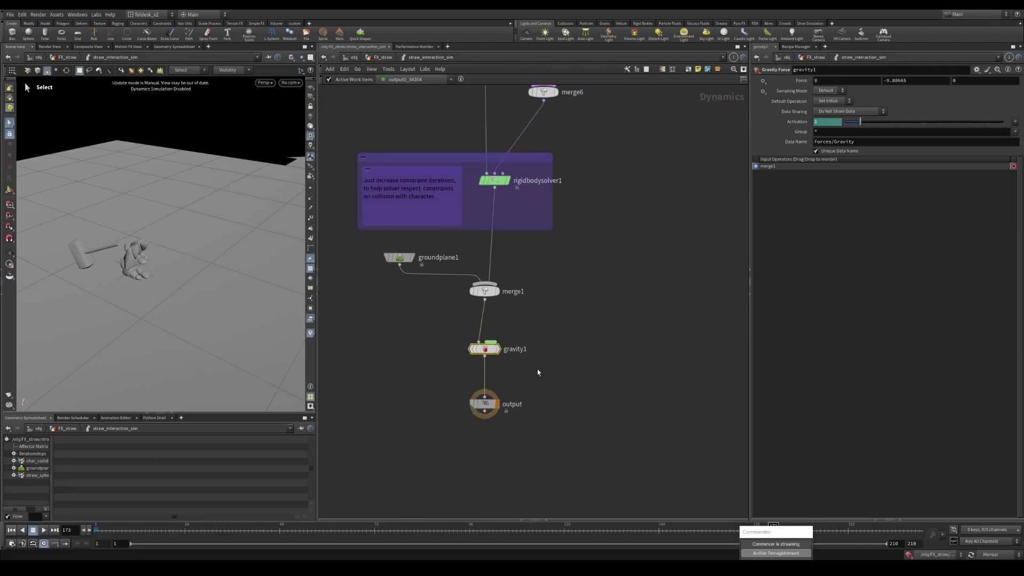
# Return to the FX_straw network and inspect the dopimport2 node that imports the straw simulation objects.
pyautogui.press('u')
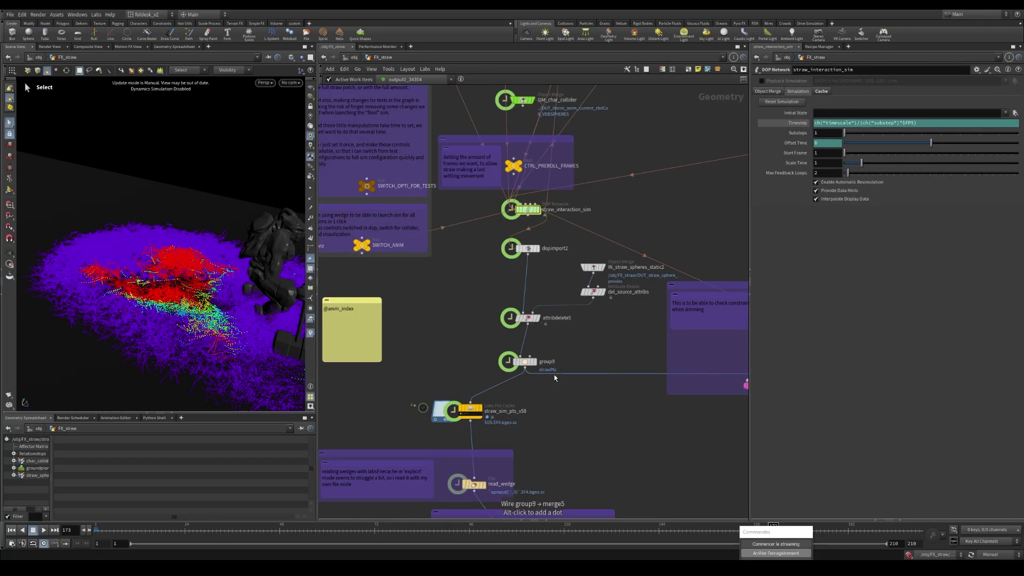
pyautogui.scroll(-2, 555, 378)
pyautogui.click(533, 299)
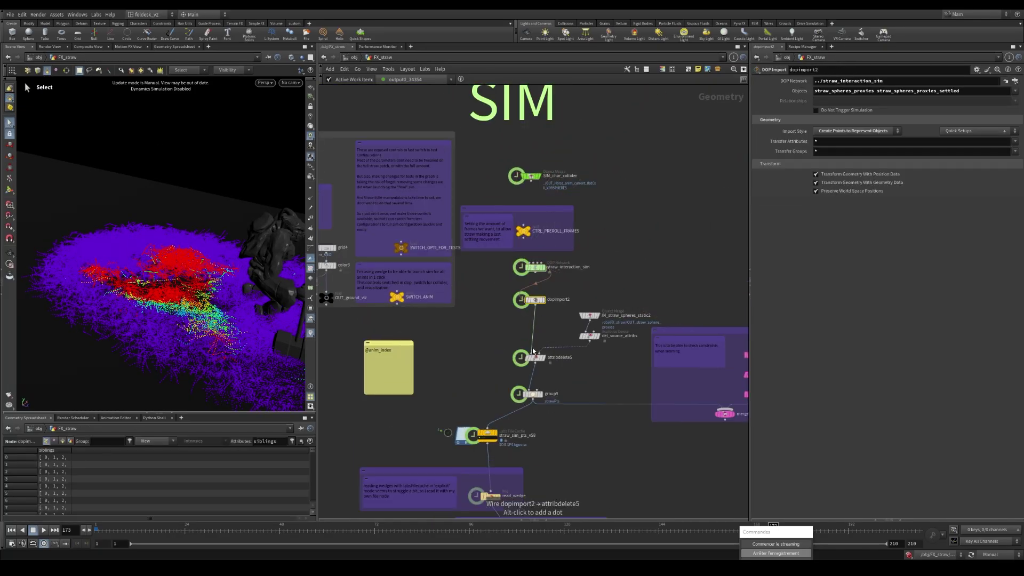
# Compare the point attribute lists of attribdelete5 and del_source_attribs.
pyautogui.scroll(2, 584, 386)
pyautogui.click(509, 331)
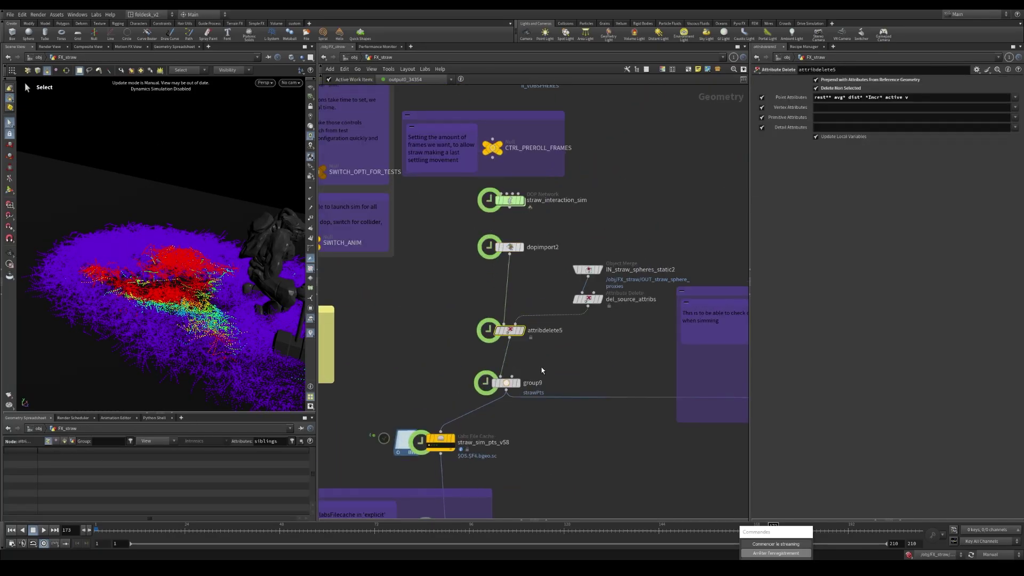
pyautogui.click(587, 299)
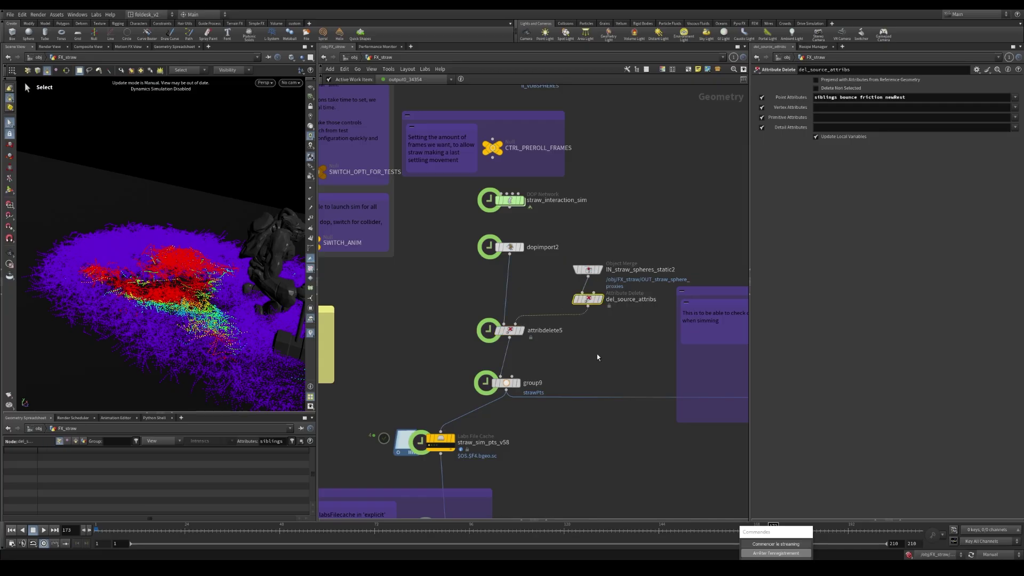
pyautogui.click(509, 332)
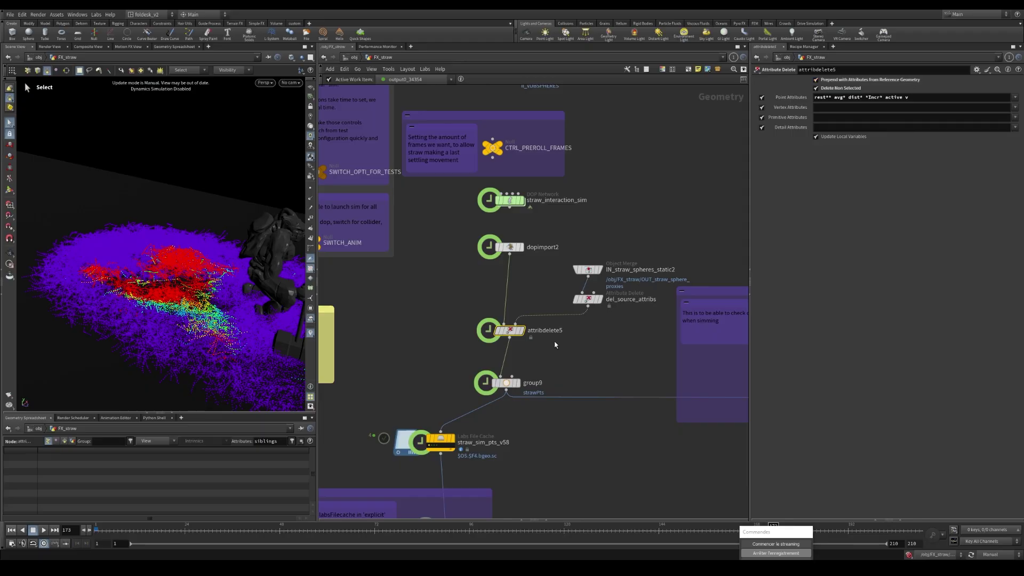
pyautogui.click(588, 299)
pyautogui.scroll(-2, 603, 332)
pyautogui.scroll(2, 597, 286)
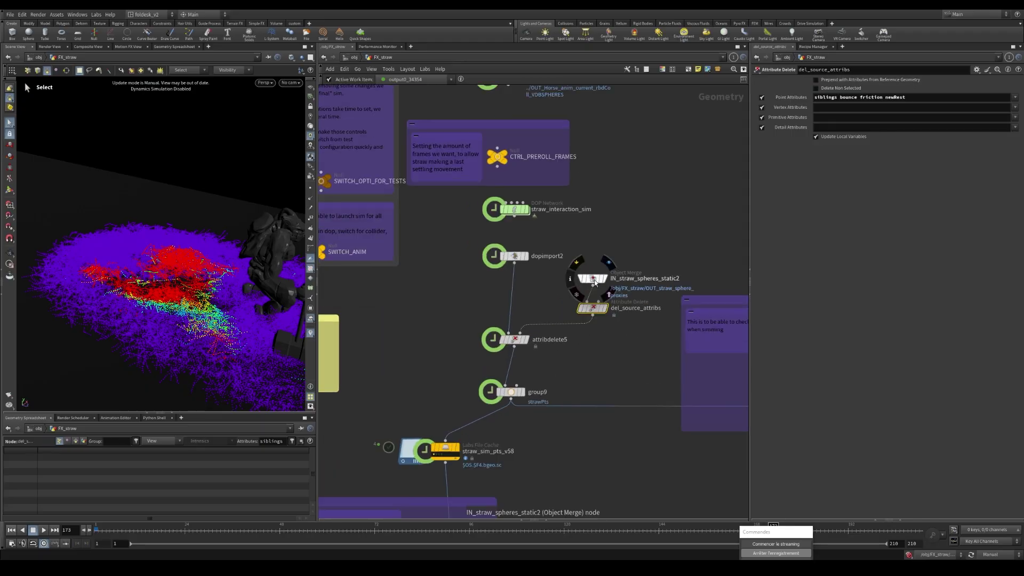
# Display IN_straw_spheres_static2, switch updating to Auto Update, and view the static straw around the character.
pyautogui.click(593, 277)
pyautogui.moveTo(629, 353); pyautogui.dragTo(594, 351, button='middle')
pyautogui.press('r')
pyautogui.scroll(-2, 582, 323)
pyautogui.press('F9')
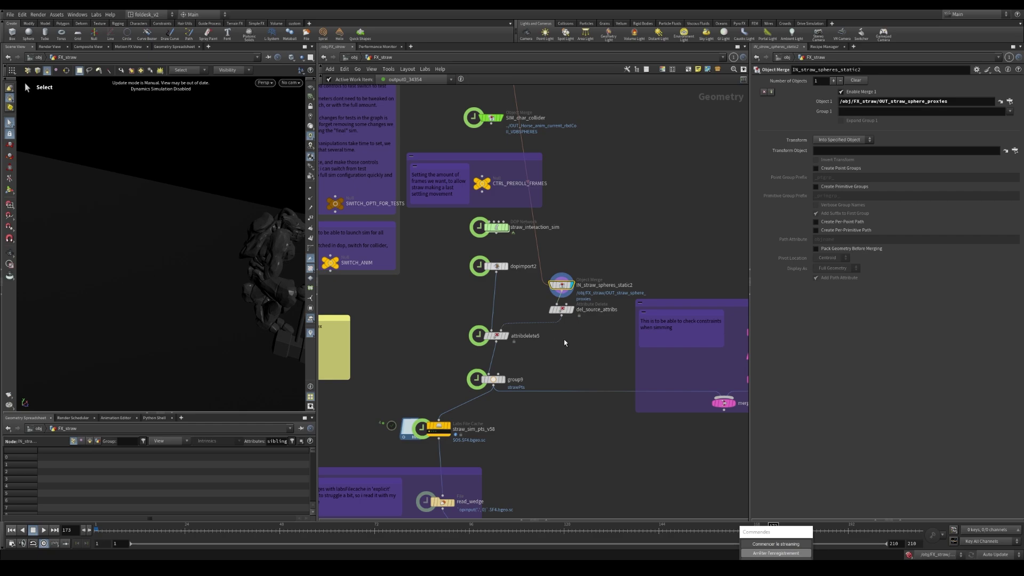
pyautogui.scroll(-3, 565, 343)
pyautogui.scroll(4, 560, 310)
pyautogui.press('Escape')
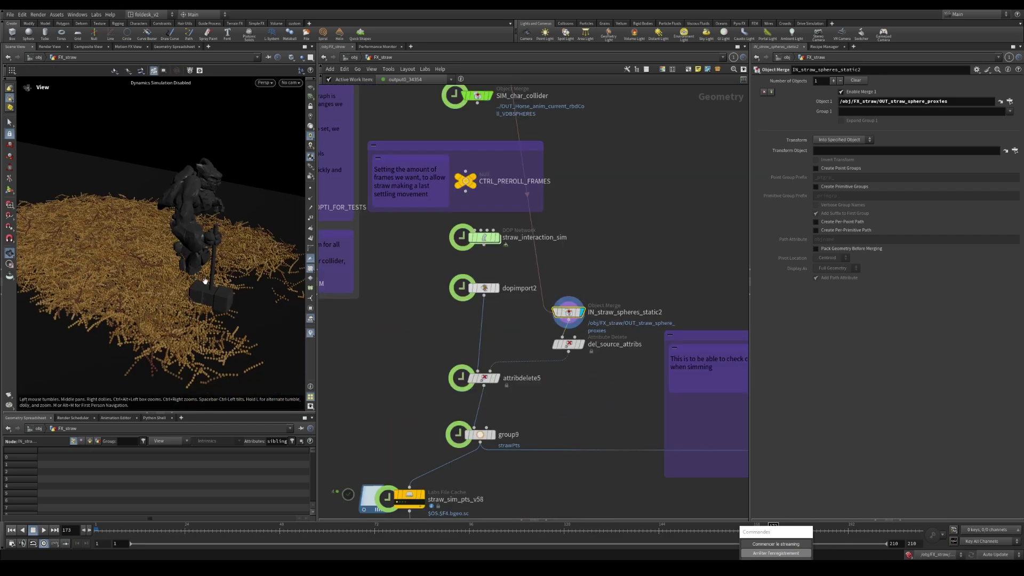
pyautogui.scroll(-3, 204, 281)
pyautogui.press('s')
pyautogui.scroll(2, 585, 349)
# Check the attributes removed by del_source_attribs and set the display to attribdelete5.
pyautogui.click(562, 342)
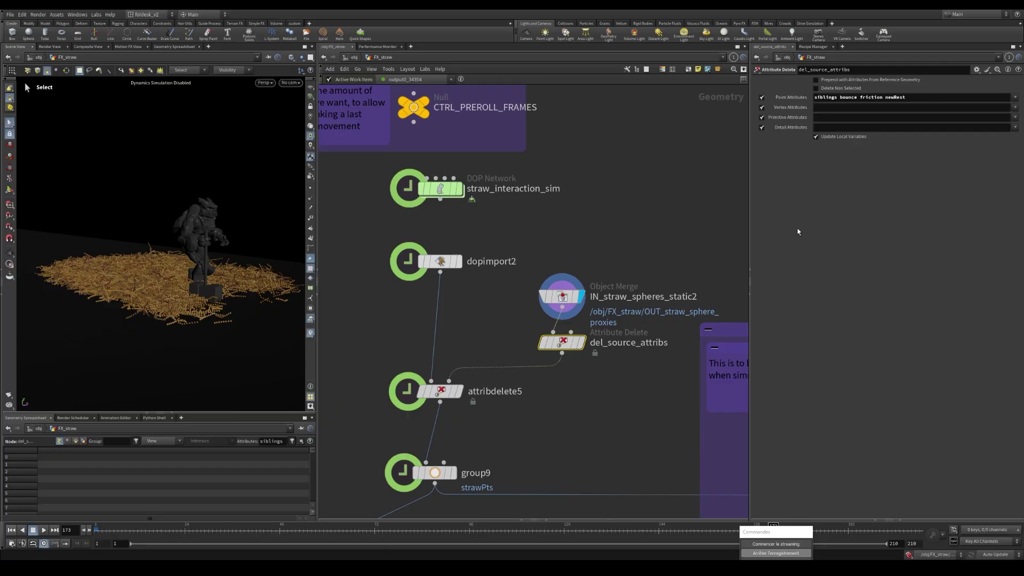
pyautogui.scroll(-2, 504, 374)
pyautogui.press('Down')
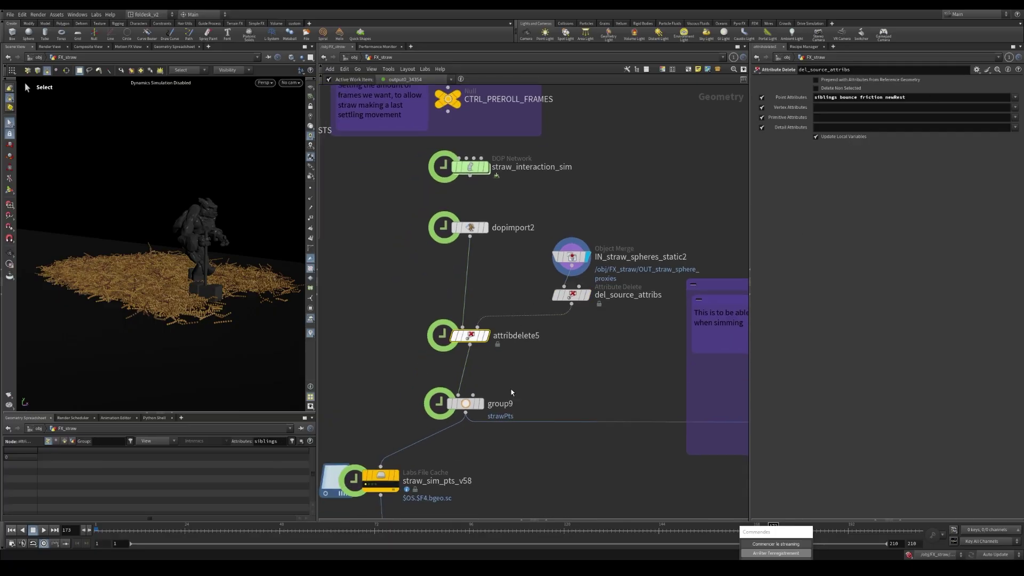
pyautogui.press('r')
pyautogui.press('Escape')
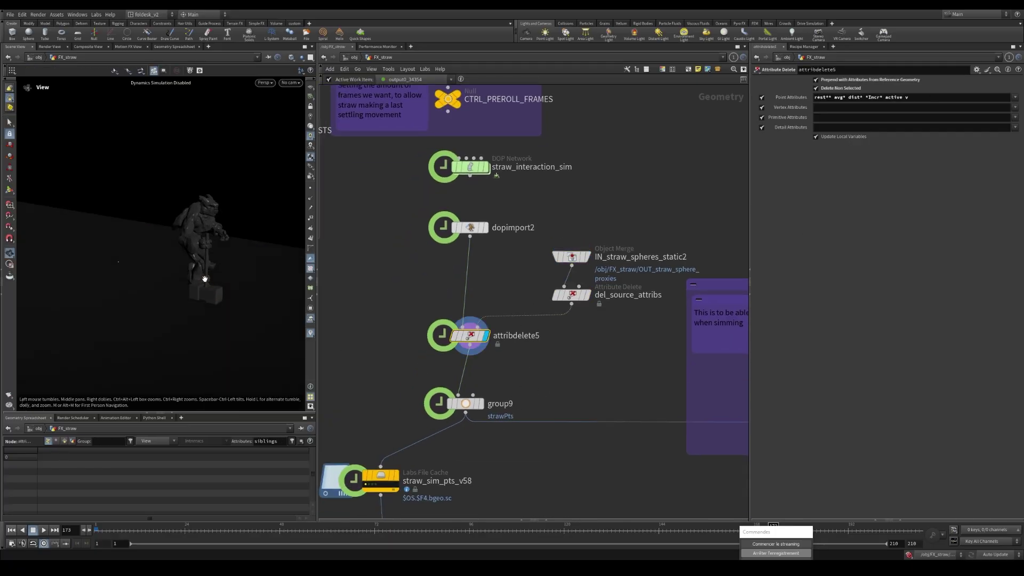
# Display del_source_attribs and review the point attributes remaining on the static straw source.
pyautogui.press('s')
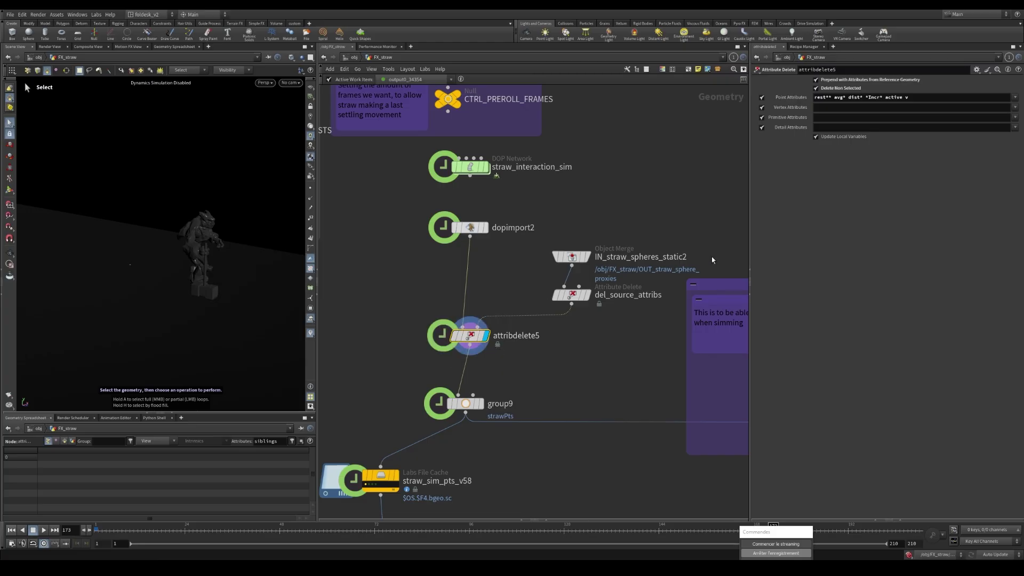
pyautogui.click(572, 294)
pyautogui.press('r')
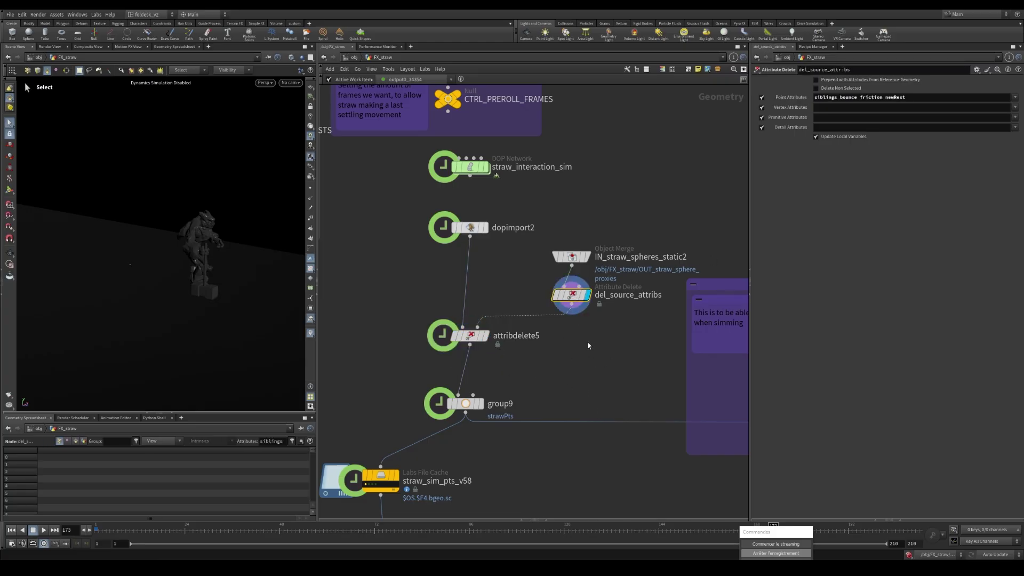
pyautogui.scroll(-2, 581, 356)
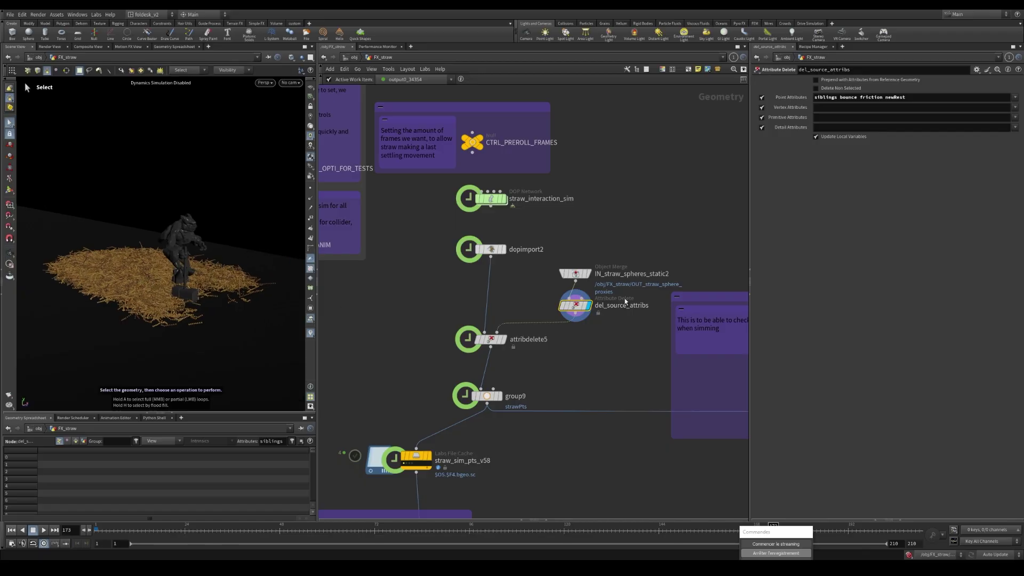
pyautogui.scroll(-2, 629, 331)
pyautogui.moveTo(632, 357); pyautogui.dragTo(596, 321, button='middle')
pyautogui.scroll(2, 504, 352)
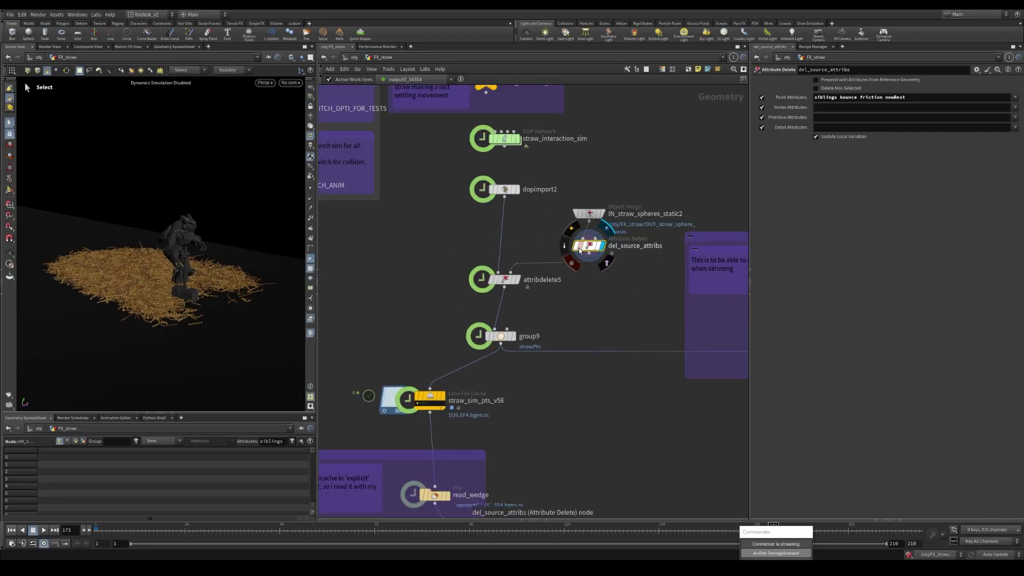
pyautogui.click(593, 262)
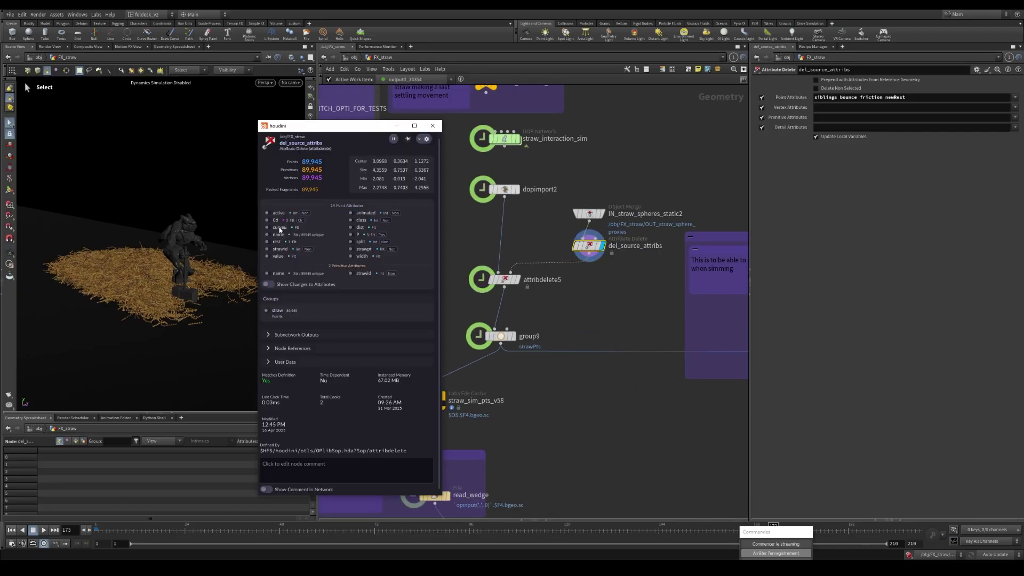
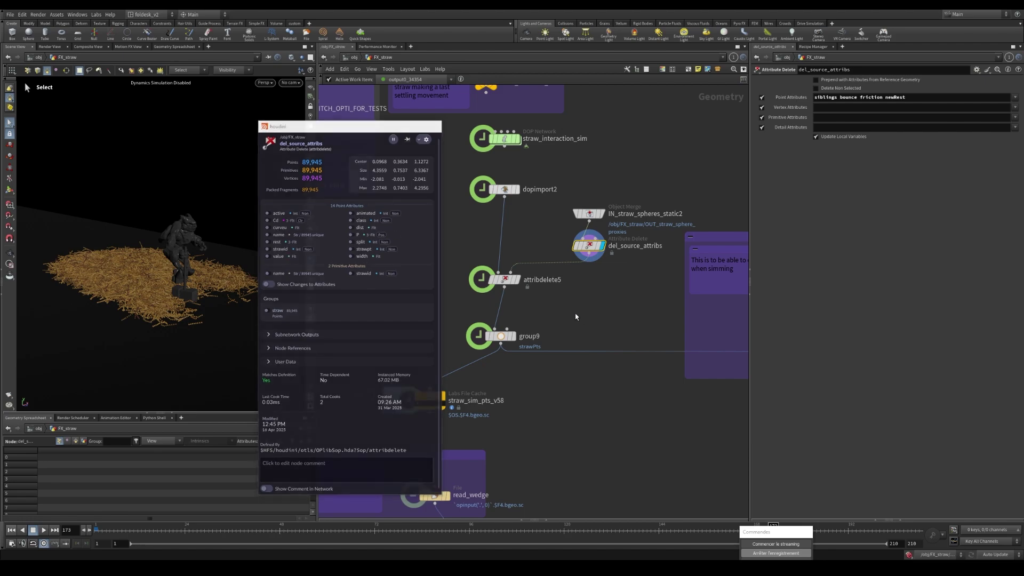
# Add animated to the point attributes deleted by del_source_attribs and check the node's remaining attribute list.
pyautogui.click(918, 97)
pyautogui.write('animated')
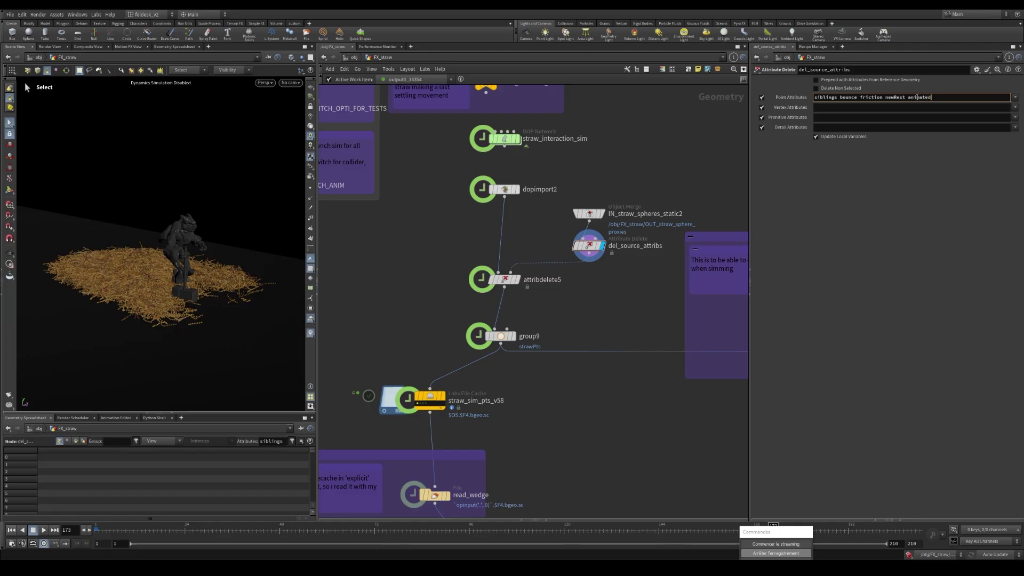
pyautogui.press('Return')
pyautogui.scroll(2, 584, 245)
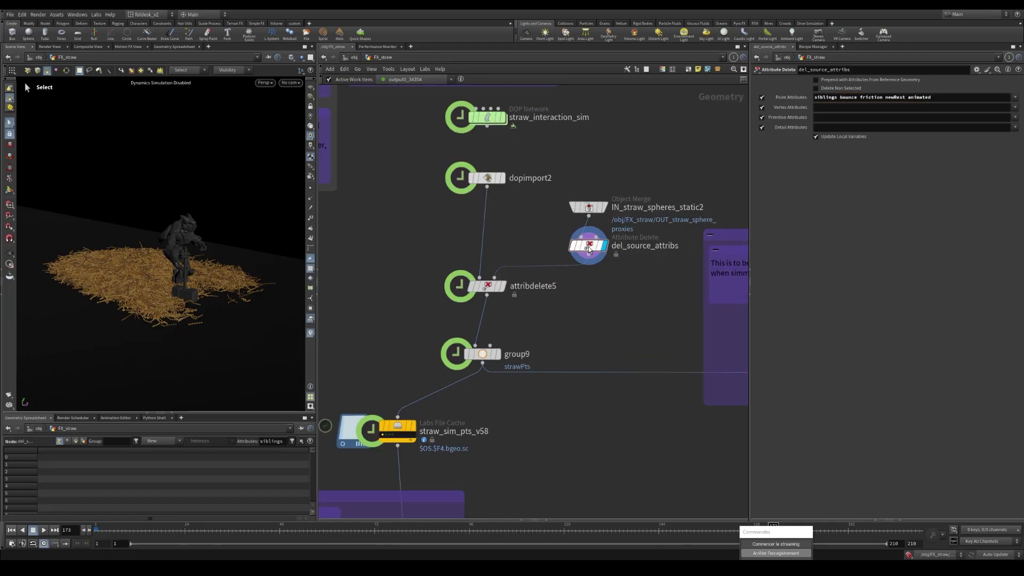
pyautogui.middleClick(569, 248)
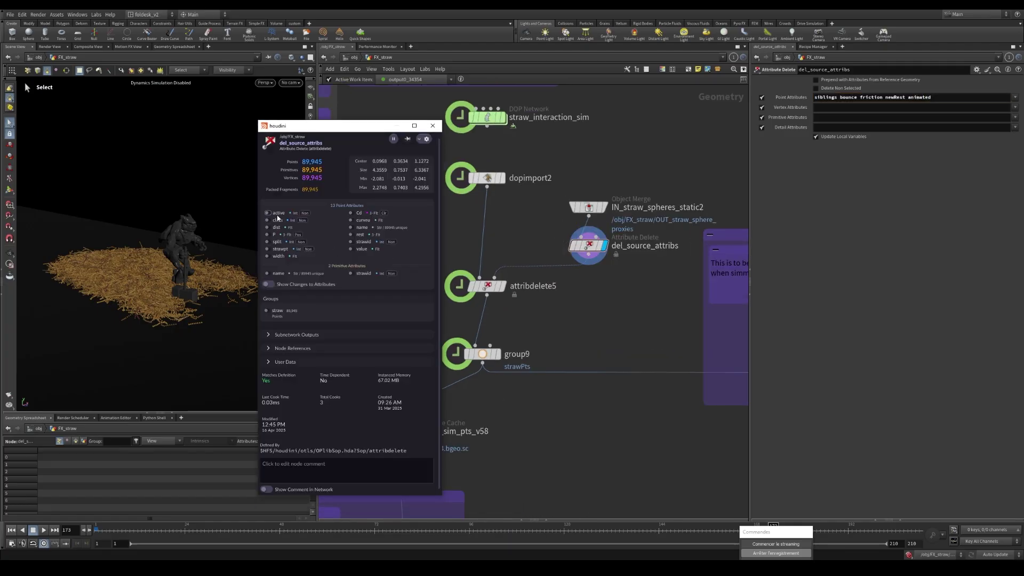
# Add active to the point attributes deleted by del_source_attribs and review the updated attribute list.
pyautogui.click(933, 98)
pyautogui.write('ac')
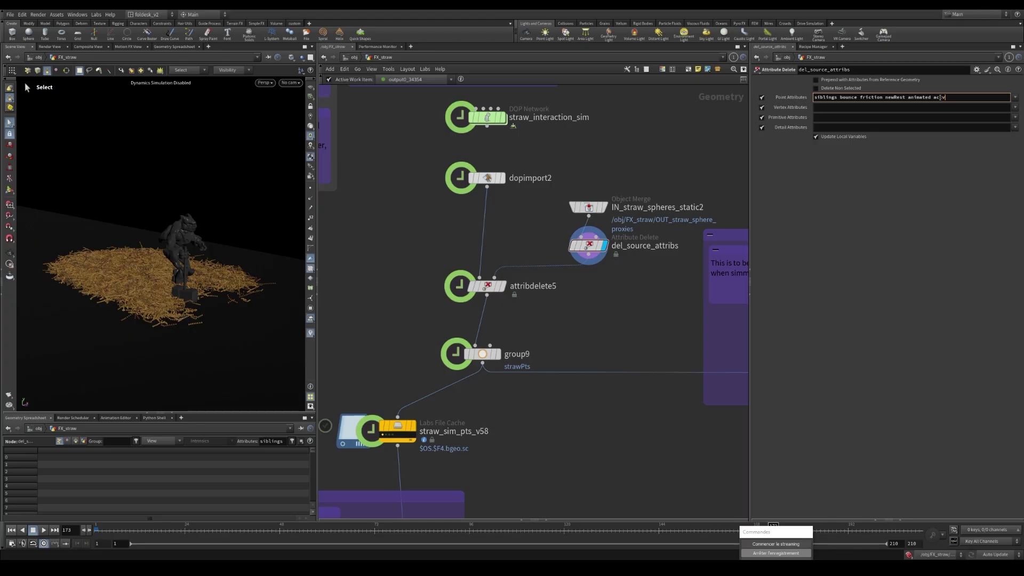
pyautogui.write('tive')
pyautogui.press('Return')
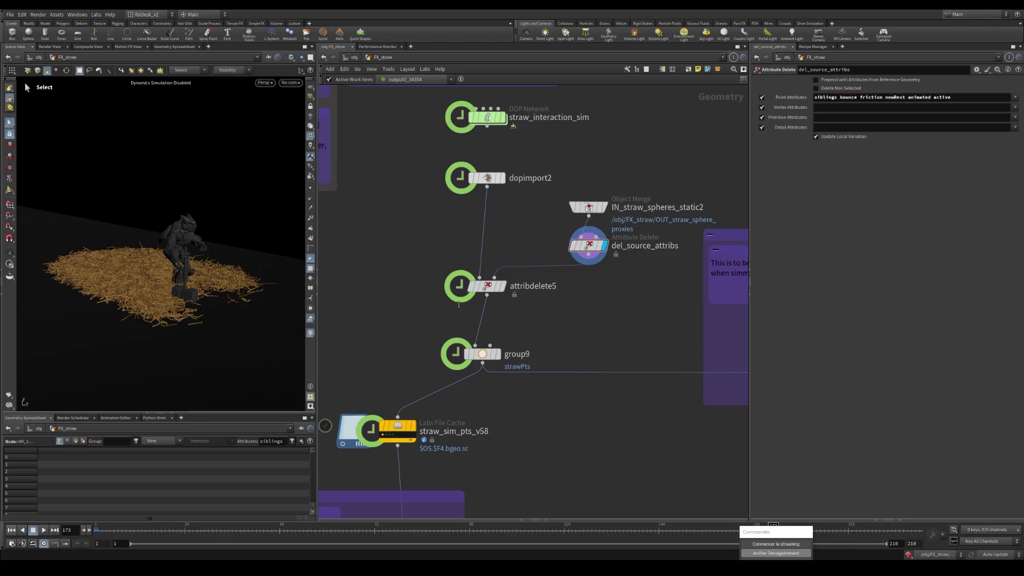
pyautogui.middleClick(595, 246)
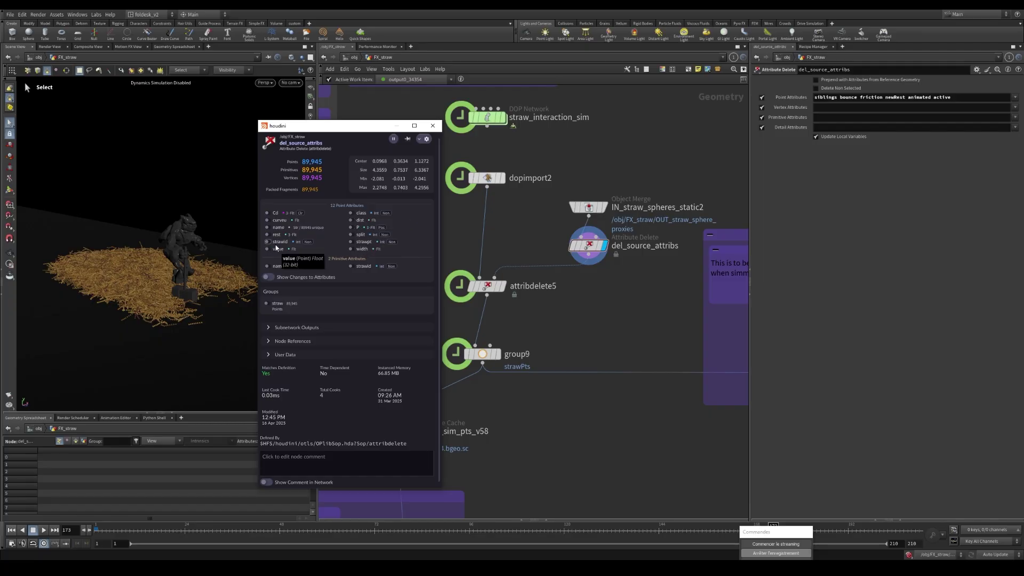
pyautogui.click(433, 126)
# Inspect the import_cst node and the neighbouring nodes used to check constraints when simming.
pyautogui.scroll(-3, 558, 316)
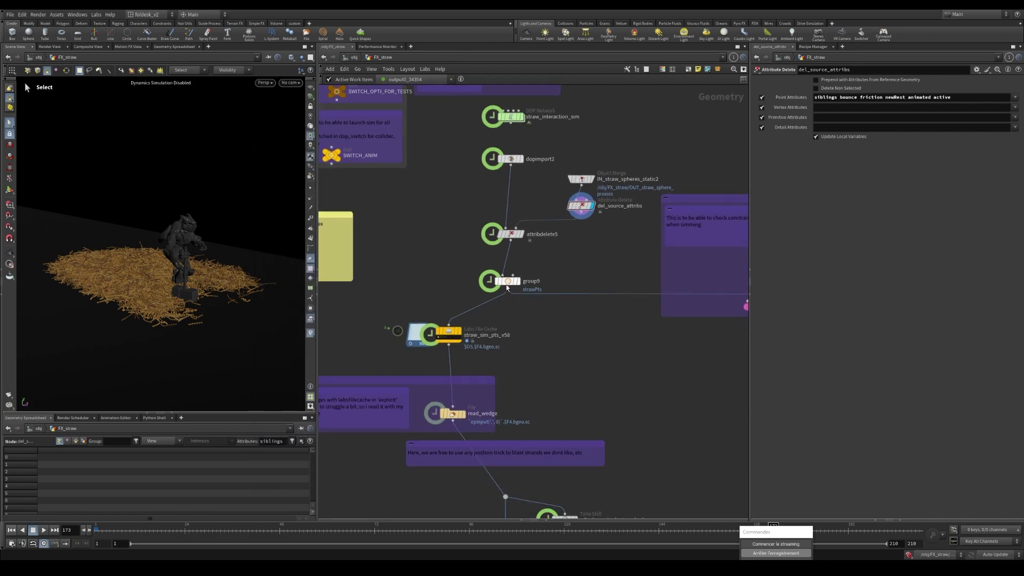
pyautogui.click(507, 287)
pyautogui.scroll(-2, 504, 294)
pyautogui.moveTo(582, 341); pyautogui.dragTo(478, 330, button='middle')
pyautogui.scroll(2, 588, 230)
pyautogui.click(592, 230)
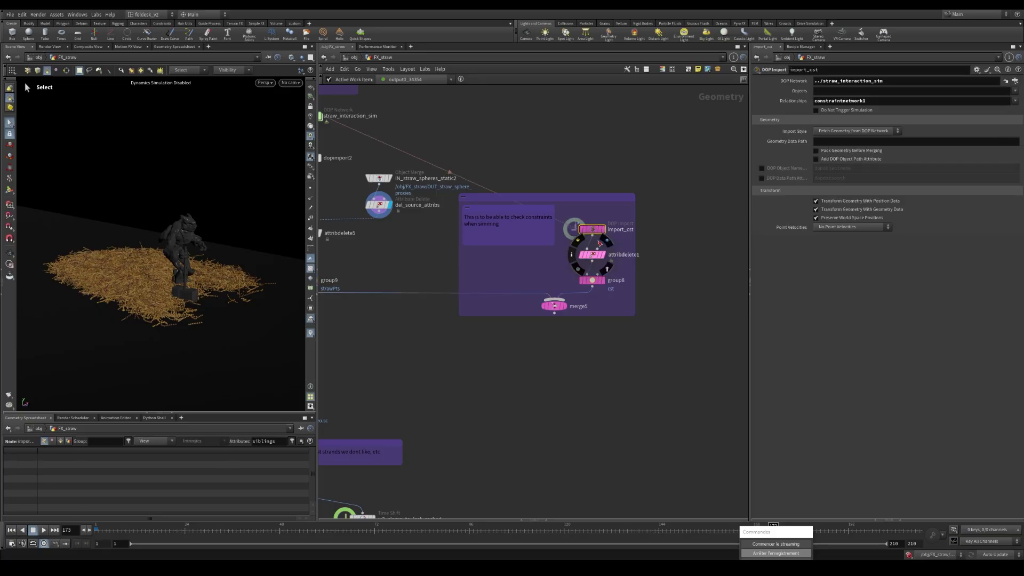
pyautogui.scroll(-2, 574, 312)
pyautogui.scroll(1, 558, 301)
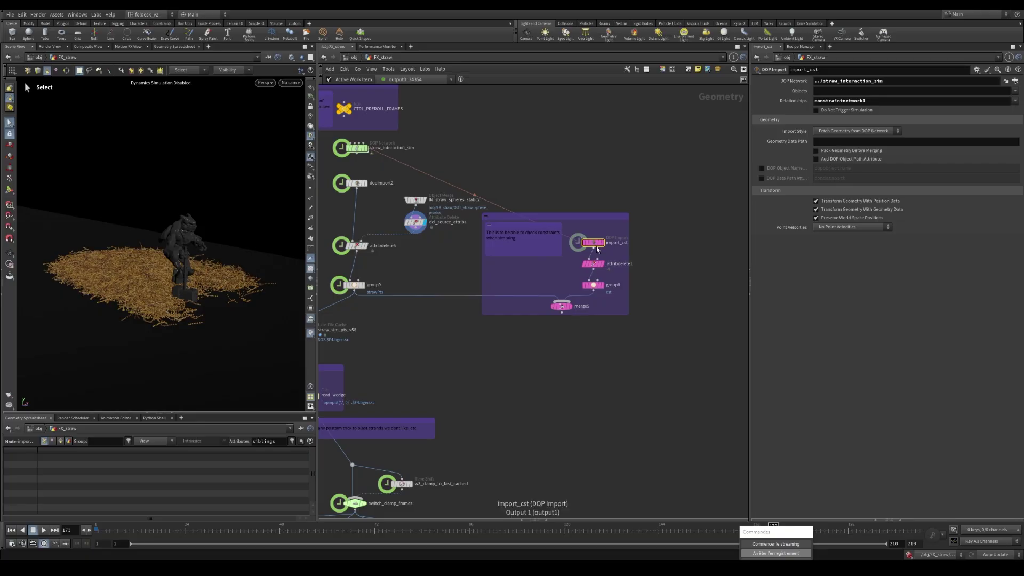
pyautogui.moveTo(612, 350); pyautogui.dragTo(574, 346, button='middle')
pyautogui.scroll(1, 558, 311)
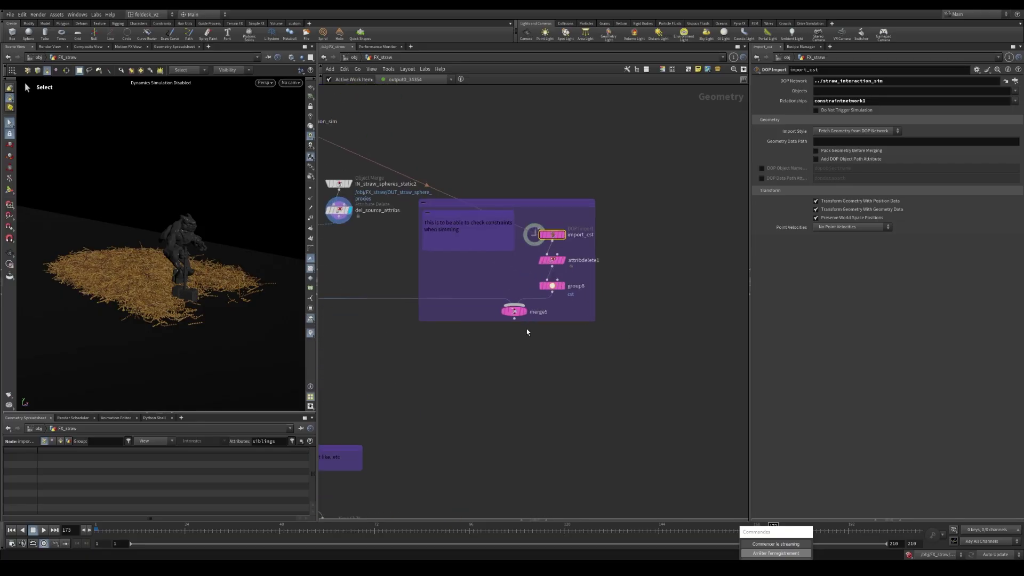
# Switch updating to Manual and inspect merge_settled_pts and copy_settled_pos in the to Straw Curves section.
pyautogui.scroll(-1, 524, 341)
pyautogui.scroll(-4, 524, 342)
pyautogui.moveTo(563, 341); pyautogui.dragTo(531, 342, button='middle')
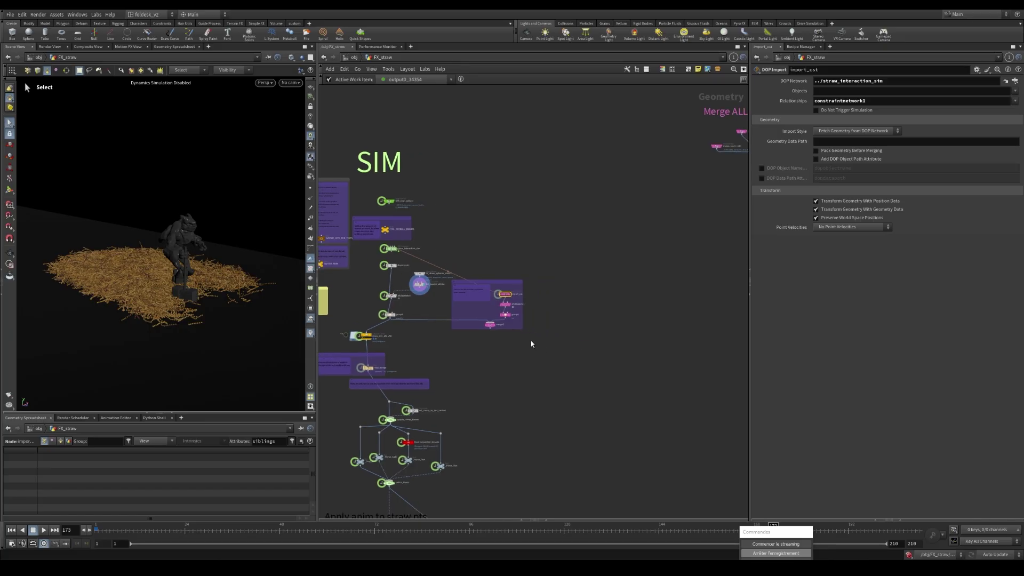
pyautogui.scroll(1, 532, 344)
pyautogui.press('F4')
pyautogui.scroll(-7, 555, 347)
pyautogui.scroll(1, 555, 242)
pyautogui.moveTo(584, 226); pyautogui.dragTo(561, 388, button='middle')
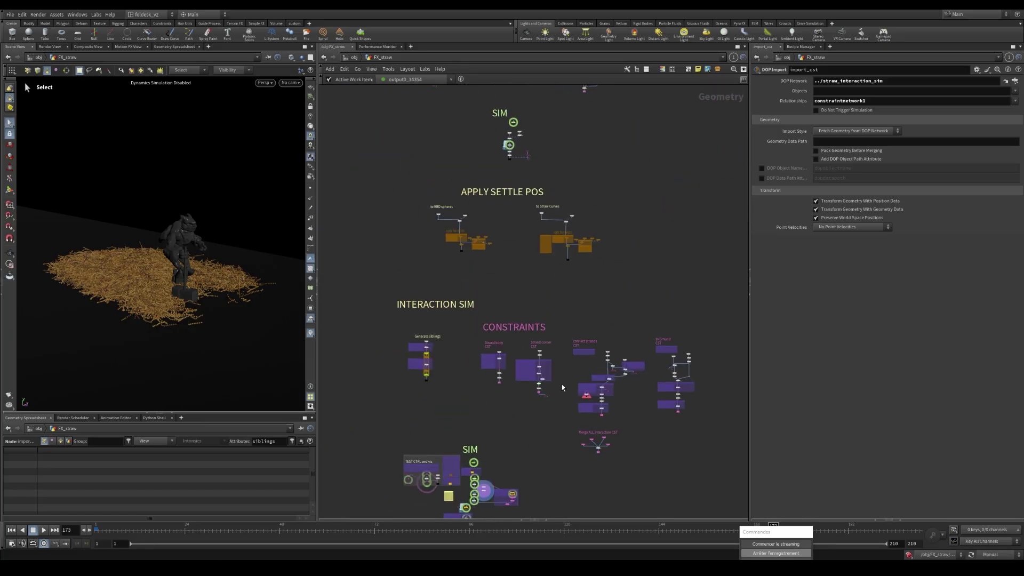
pyautogui.scroll(8, 571, 219)
pyautogui.moveTo(515, 181); pyautogui.dragTo(605, 258)
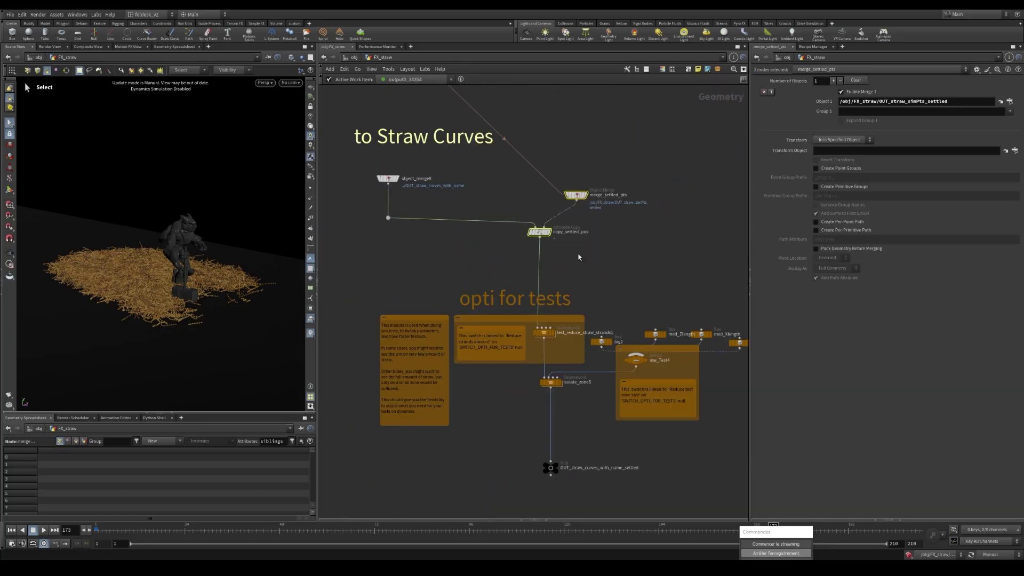
# Return to the interaction SIM section and show the settings of the straw_sim_pts_v58 file cache.
pyautogui.scroll(-8, 512, 291)
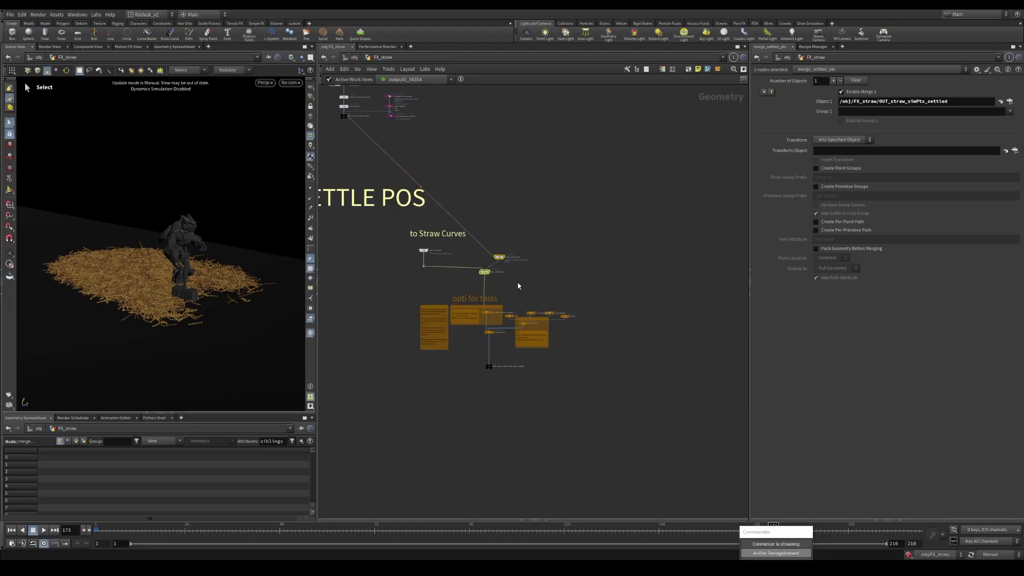
pyautogui.moveTo(486, 488); pyautogui.dragTo(512, 321, button='middle')
pyautogui.moveTo(544, 379); pyautogui.dragTo(591, 280, button='middle')
pyautogui.scroll(7, 519, 288)
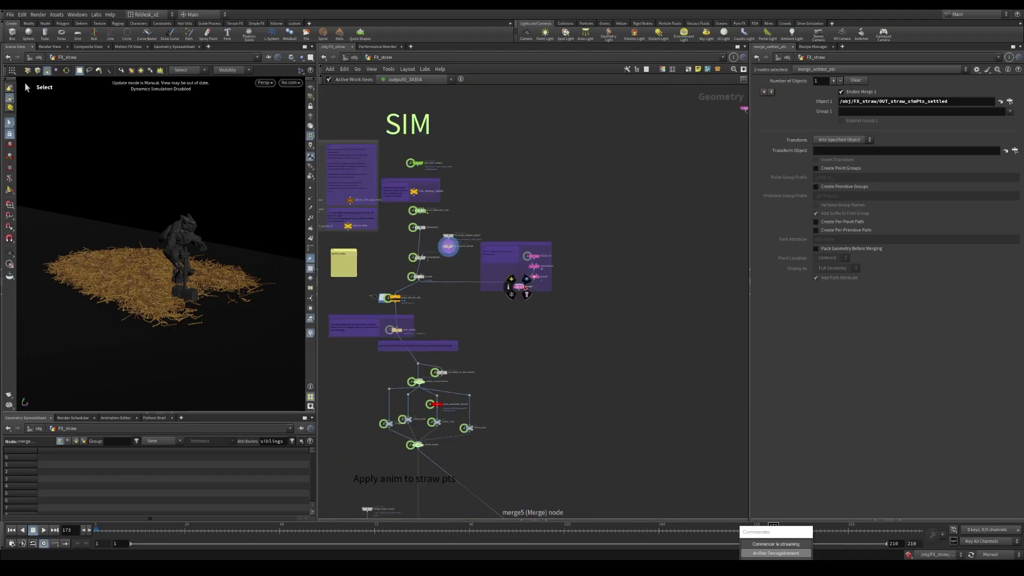
pyautogui.moveTo(417, 326); pyautogui.dragTo(479, 280, button='middle')
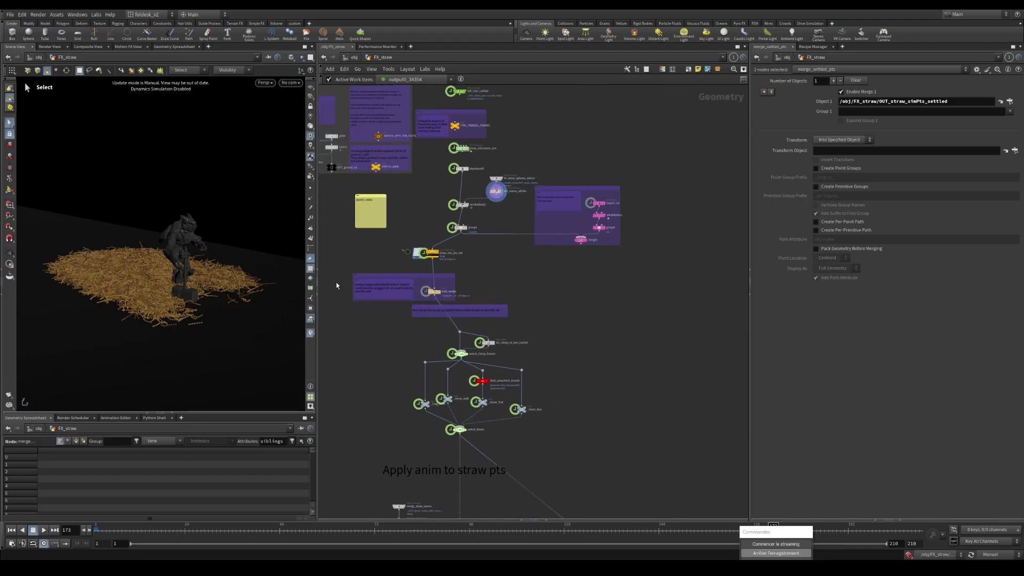
pyautogui.scroll(2, 374, 283)
pyautogui.scroll(1, 464, 231)
pyautogui.click(467, 230)
pyautogui.scroll(1, 469, 234)
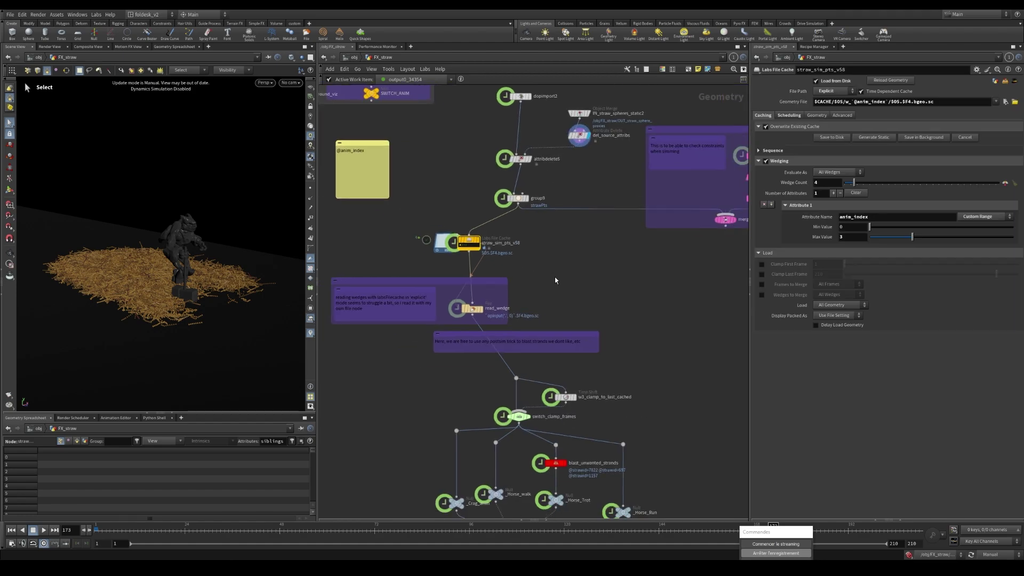
# Examine the anim_index wedge attribute and its use in the geometry file path of straw_sim_pts_v58.
pyautogui.moveTo(885, 221); pyautogui.dragTo(734, 239)
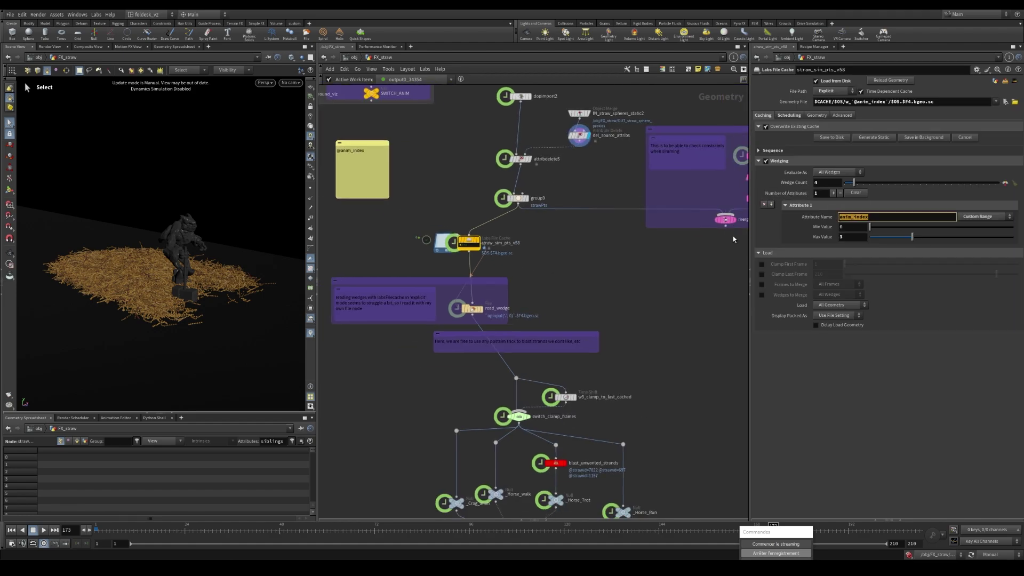
pyautogui.press('Return')
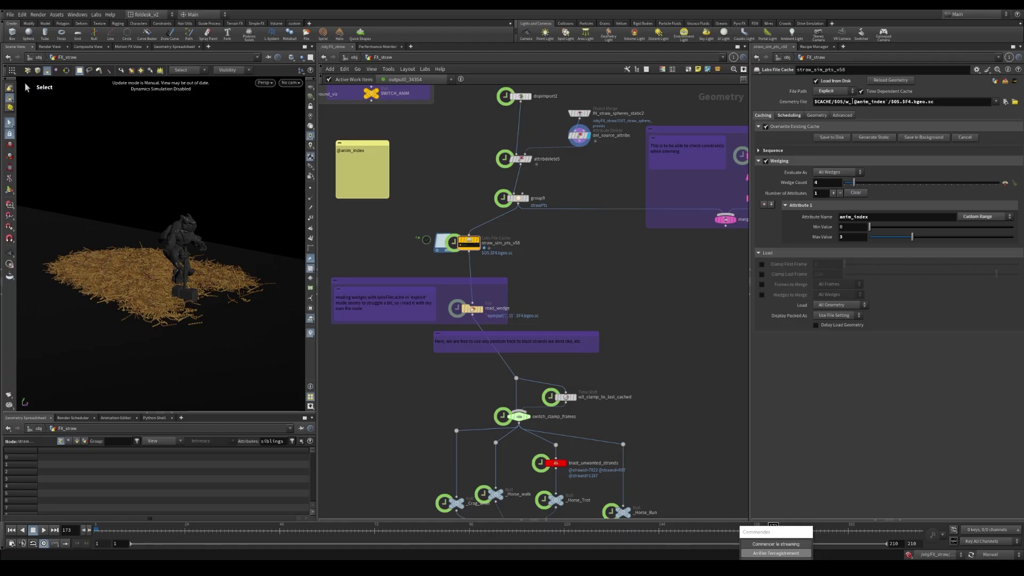
pyautogui.moveTo(851, 101); pyautogui.dragTo(888, 101)
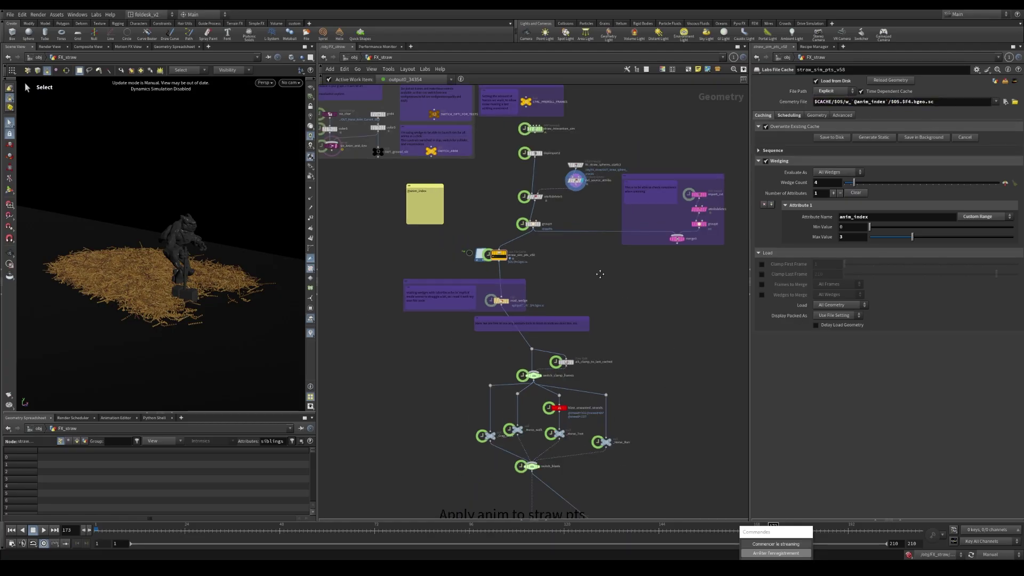
pyautogui.scroll(-3, 565, 355)
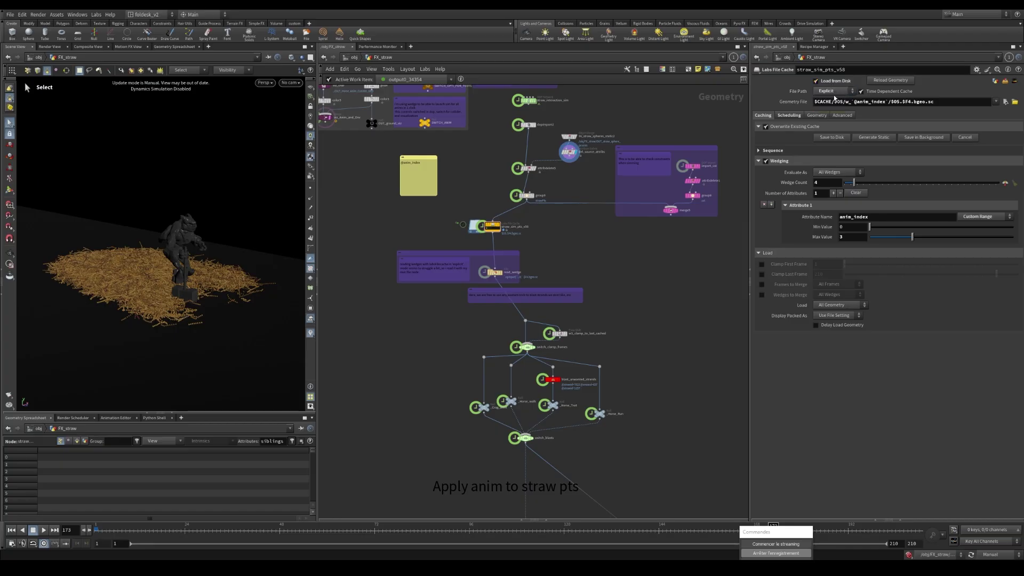
pyautogui.press('Tab')
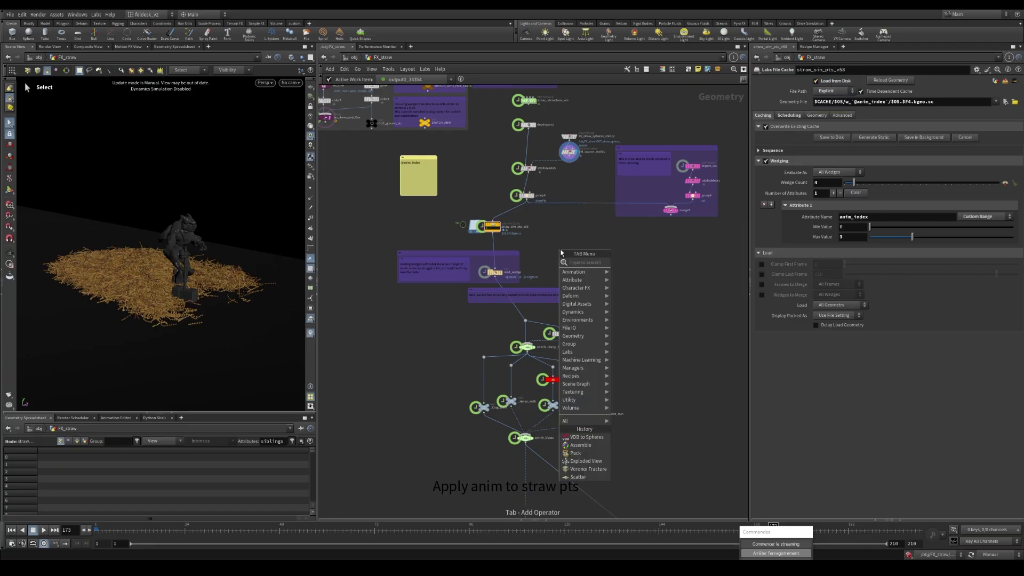
pyautogui.write('labs')
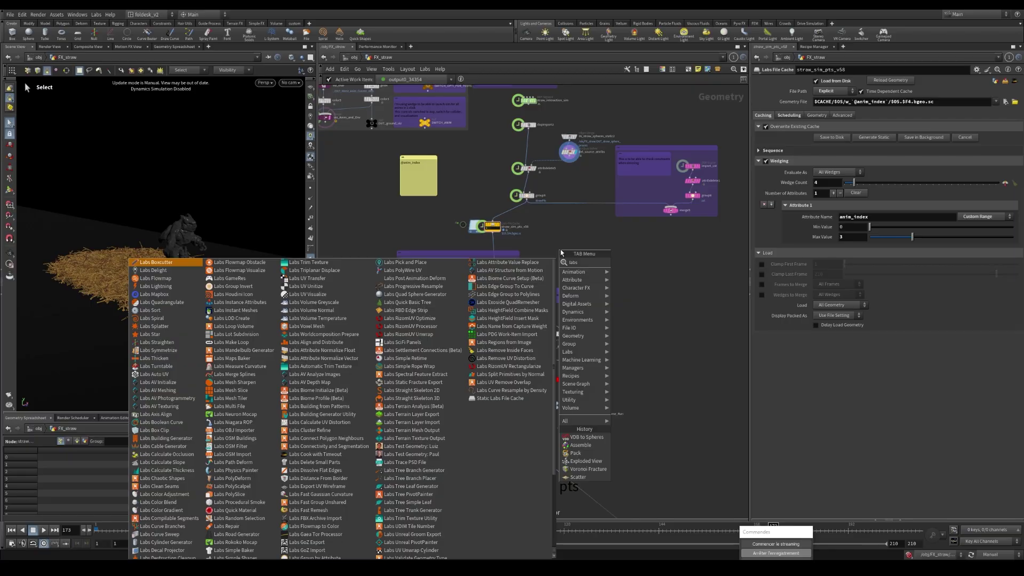
pyautogui.press('Escape')
# Add a new Labs File Cache node beside straw_sim_pts_v58 in the network.
pyautogui.press('Tab')
pyautogui.write('file')
pyautogui.press('Return')
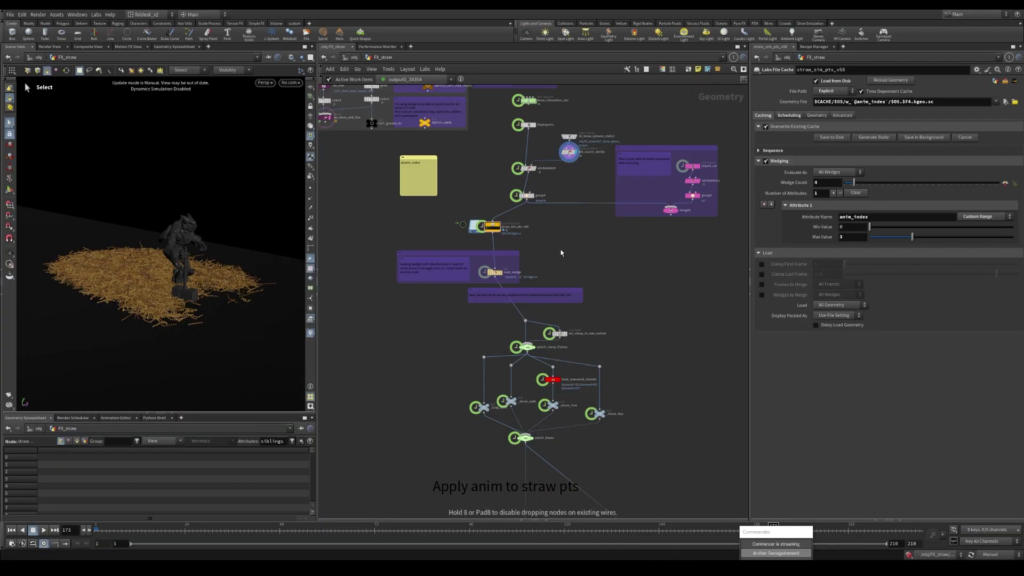
pyautogui.click(561, 253)
pyautogui.scroll(2, 561, 253)
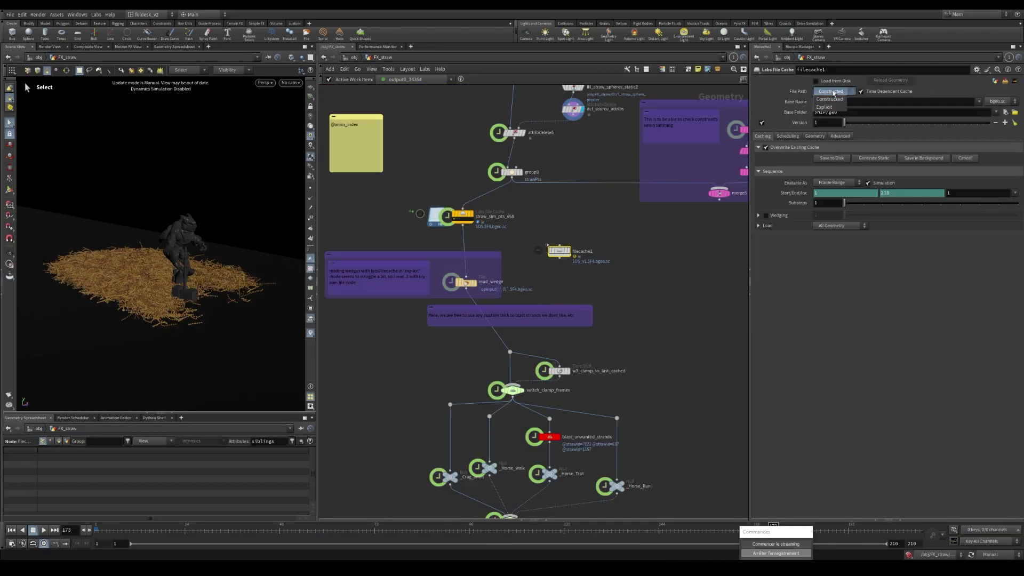
# Review the new file cache's Constructed file path and base name settings for comparison with straw_sim_pts_v58.
pyautogui.click(829, 102)
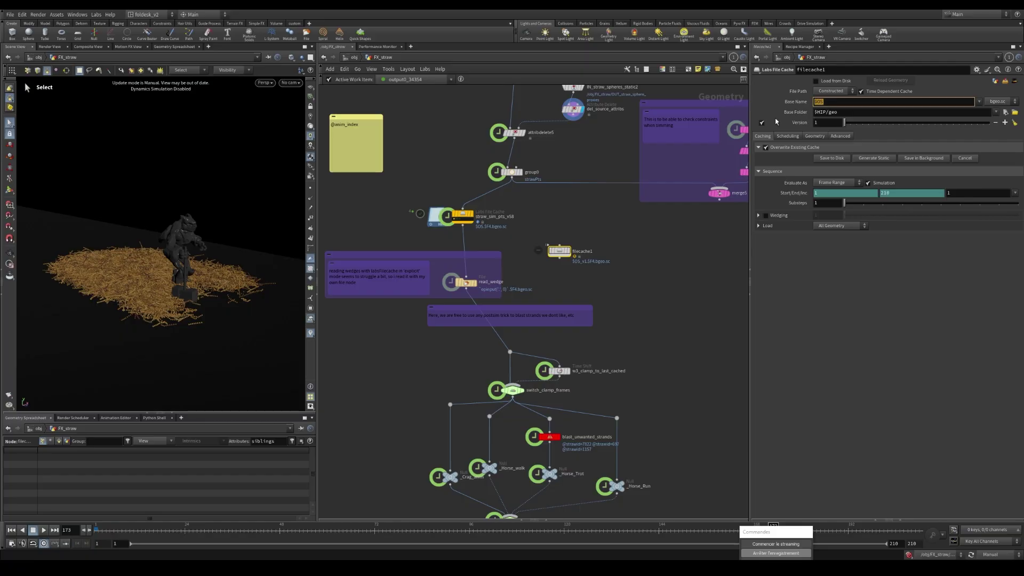
pyautogui.click(533, 235)
pyautogui.scroll(1, 518, 221)
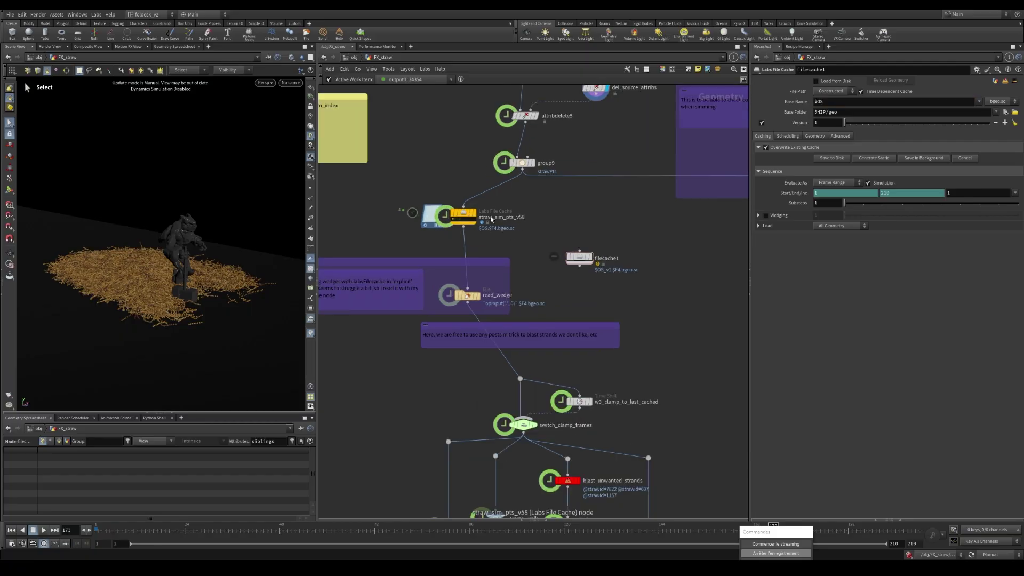
pyautogui.scroll(-3, 539, 229)
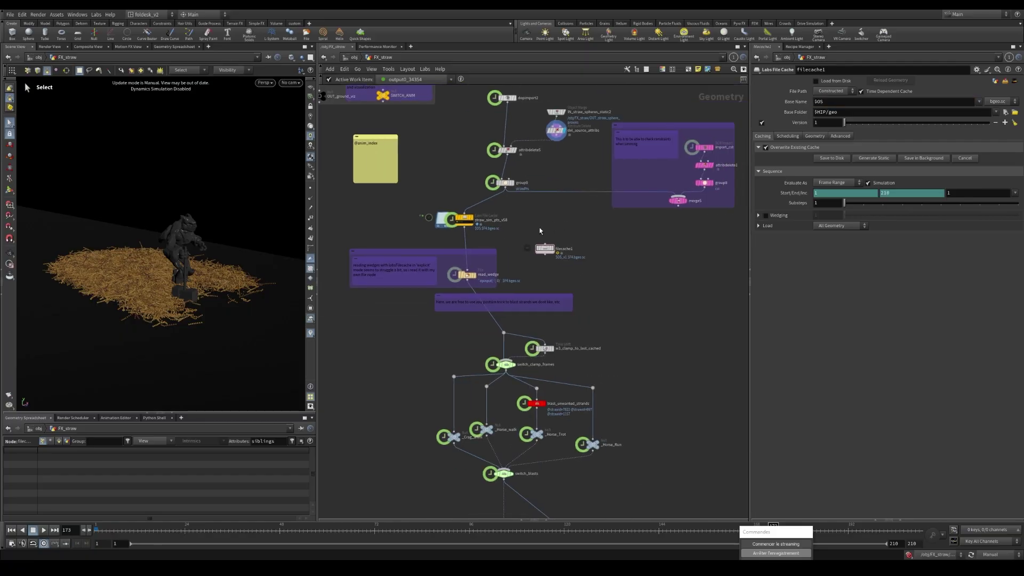
pyautogui.scroll(2, 506, 224)
pyautogui.moveTo(465, 224)
pyautogui.scroll(1, 539, 264)
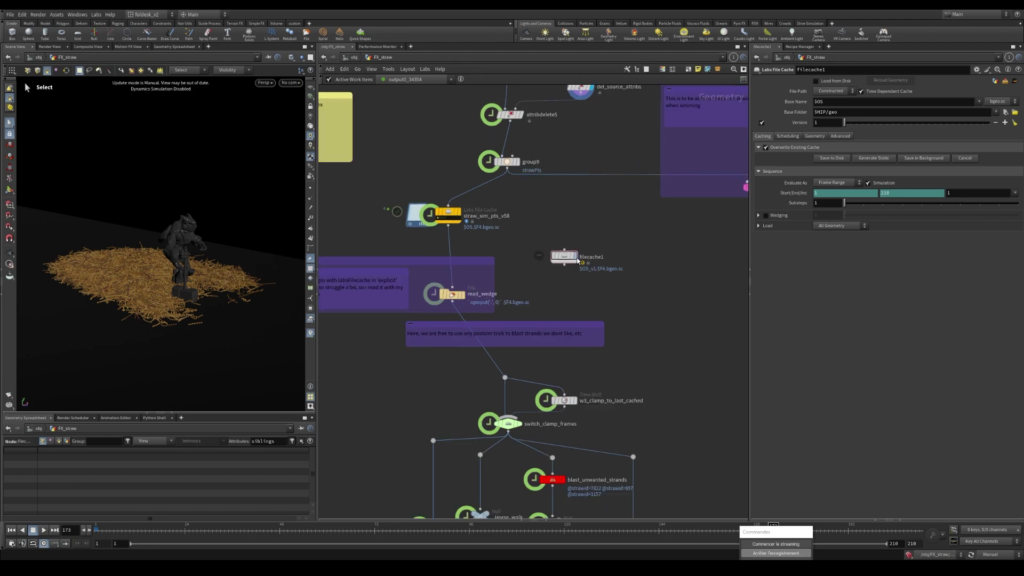
# Delete the comparison file cache node and reselect straw_sim_pts_v58.
pyautogui.click(565, 257)
pyautogui.press('Delete')
pyautogui.moveTo(448, 216); pyautogui.dragTo(451, 224)
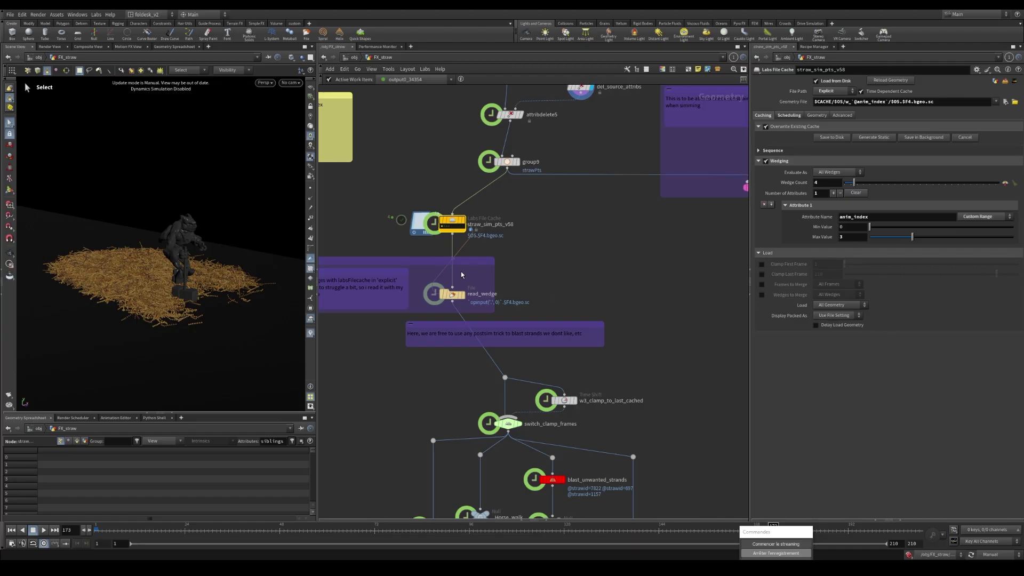
# Select read_wedge and display its output with the update mode set to Auto Update.
pyautogui.click(452, 294)
pyautogui.moveTo(464, 306); pyautogui.dragTo(530, 289, button='middle')
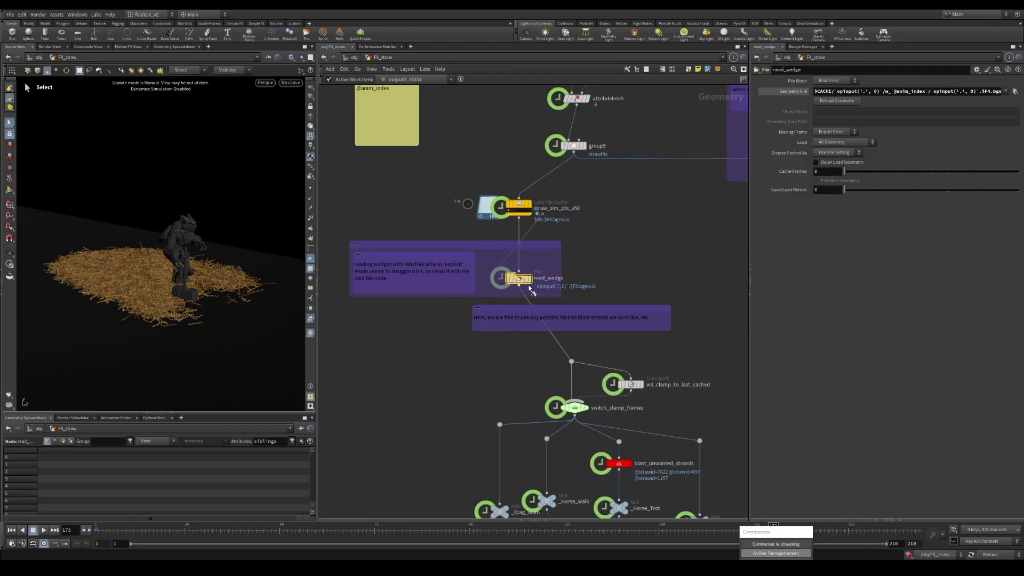
pyautogui.scroll(-2, 528, 285)
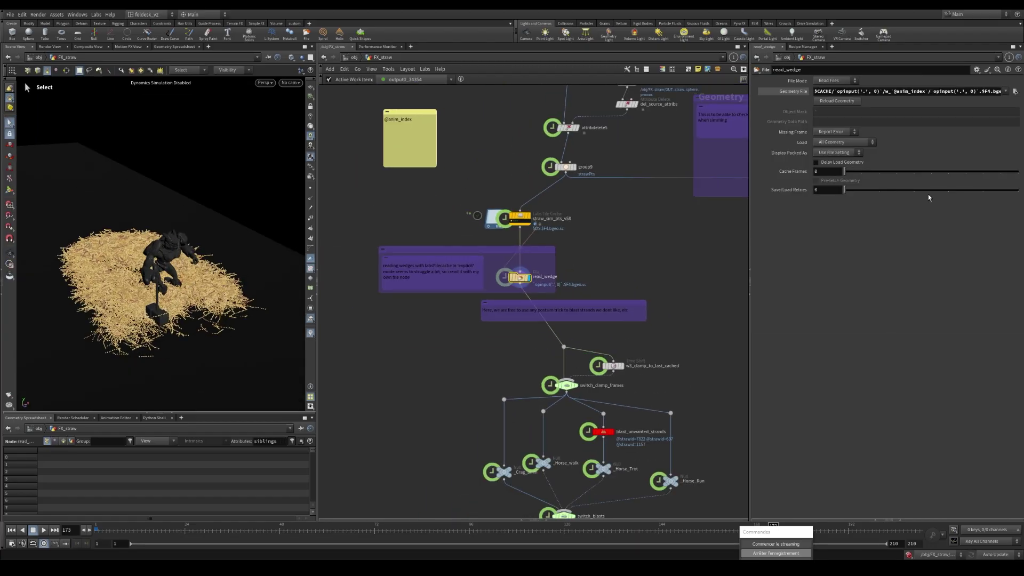
# Examine the full Geometry File path of read_wedge, both as an expression and as its evaluated path.
pyautogui.moveTo(749, 146); pyautogui.dragTo(551, 160)
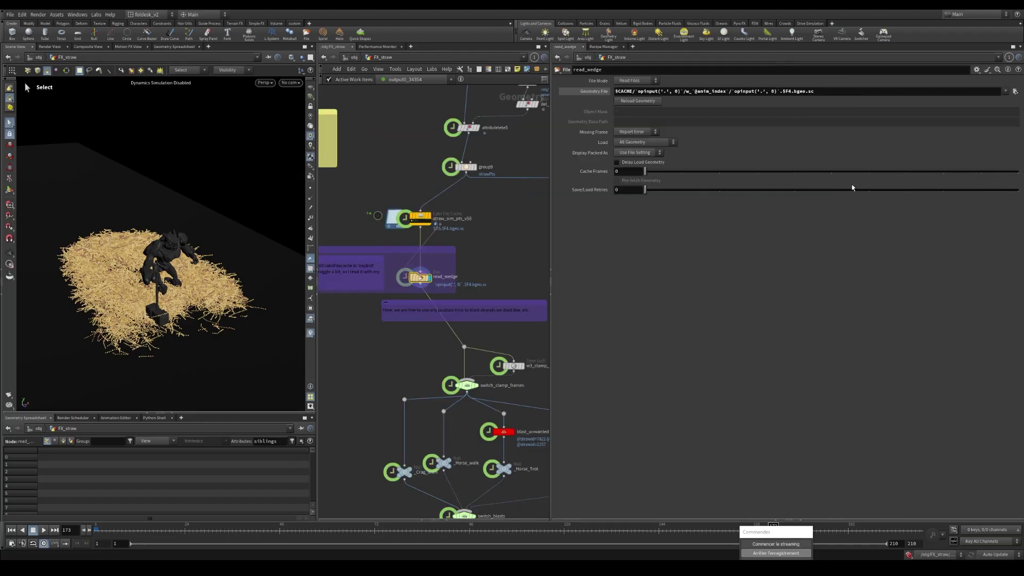
pyautogui.click(589, 93)
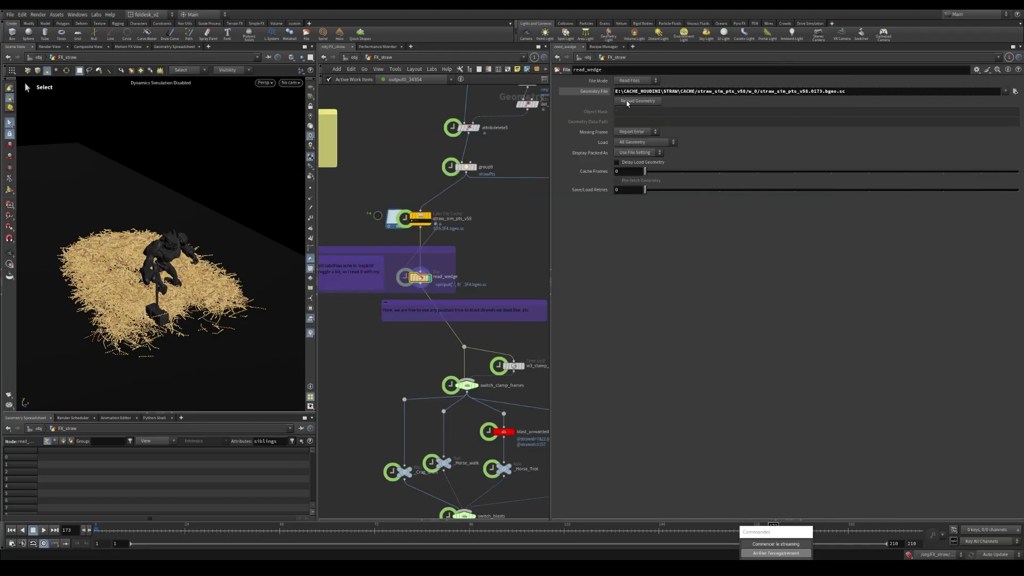
pyautogui.click(793, 92)
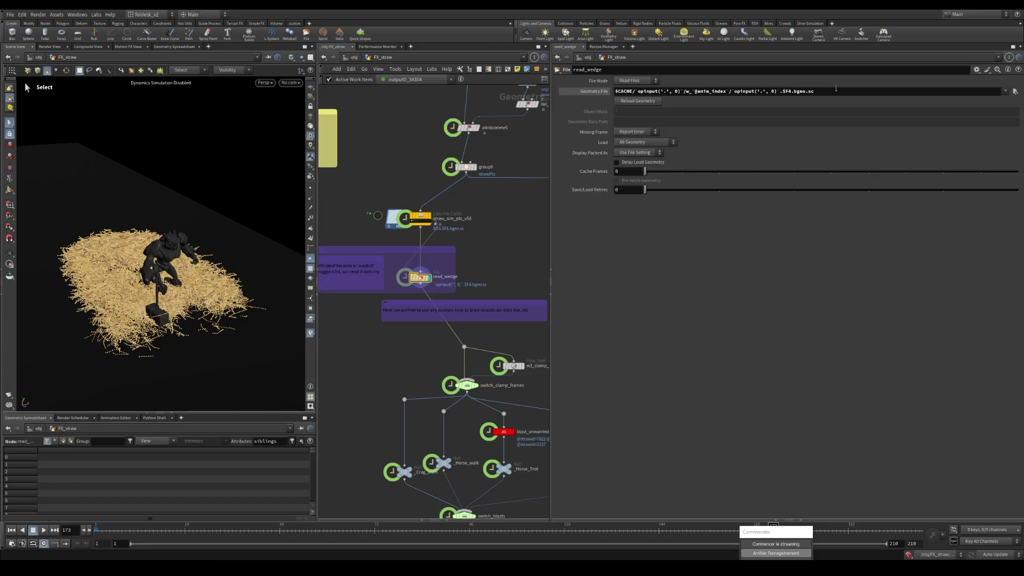
pyautogui.moveTo(835, 89); pyautogui.dragTo(474, 114)
pyautogui.click(564, 169)
pyautogui.moveTo(552, 165); pyautogui.dragTo(632, 165)
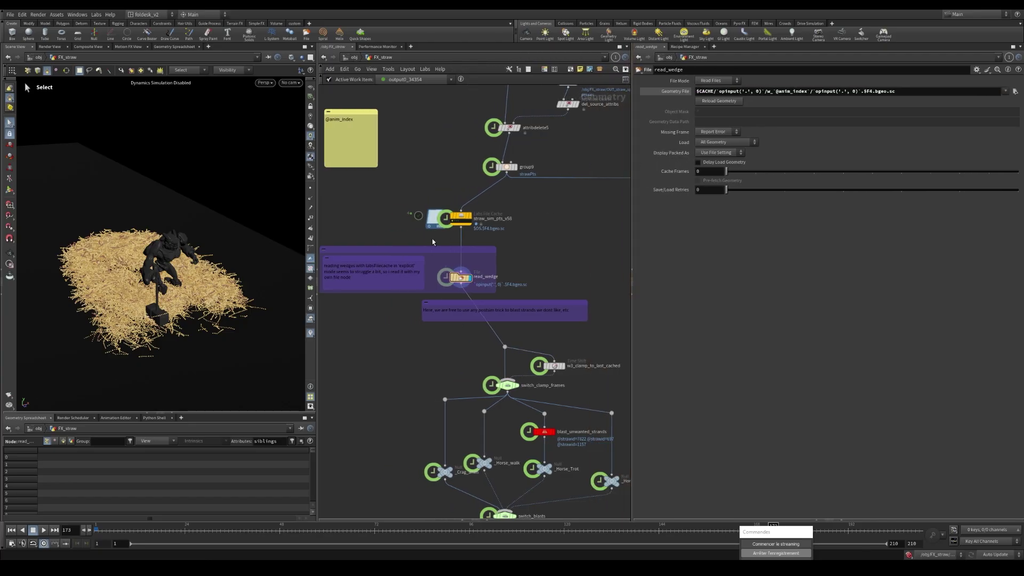
# Activate work item output0_34355 of straw_sim_pts_v58 and inspect the visualization nodes in the CTRL and viz section.
pyautogui.click(457, 225)
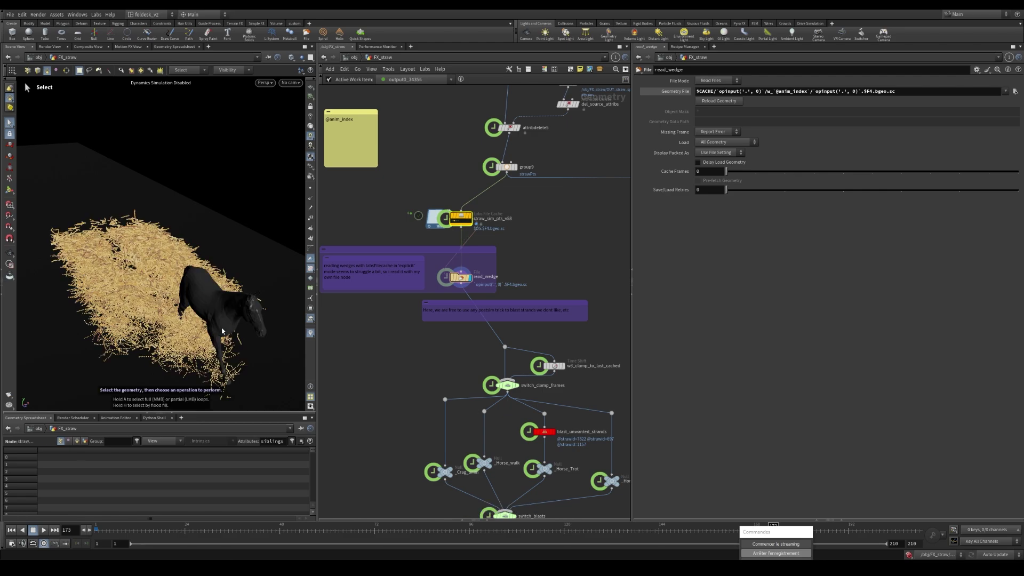
pyautogui.scroll(-1, 424, 152)
pyautogui.moveTo(423, 150); pyautogui.dragTo(571, 306, button='middle')
pyautogui.scroll(1, 521, 235)
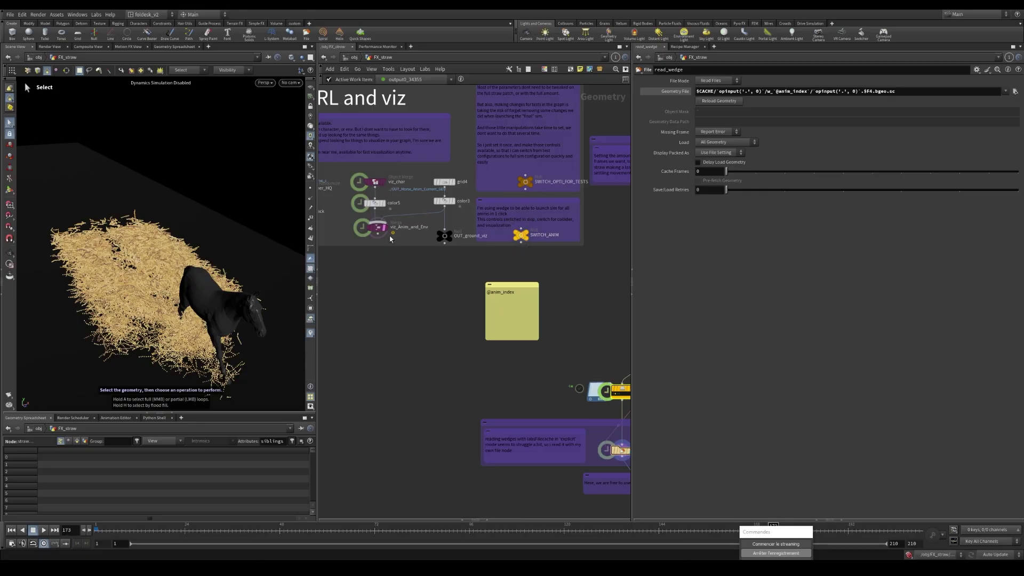
pyautogui.scroll(-3, 434, 206)
pyautogui.moveTo(527, 284); pyautogui.dragTo(519, 315, button='middle')
pyautogui.scroll(2, 387, 230)
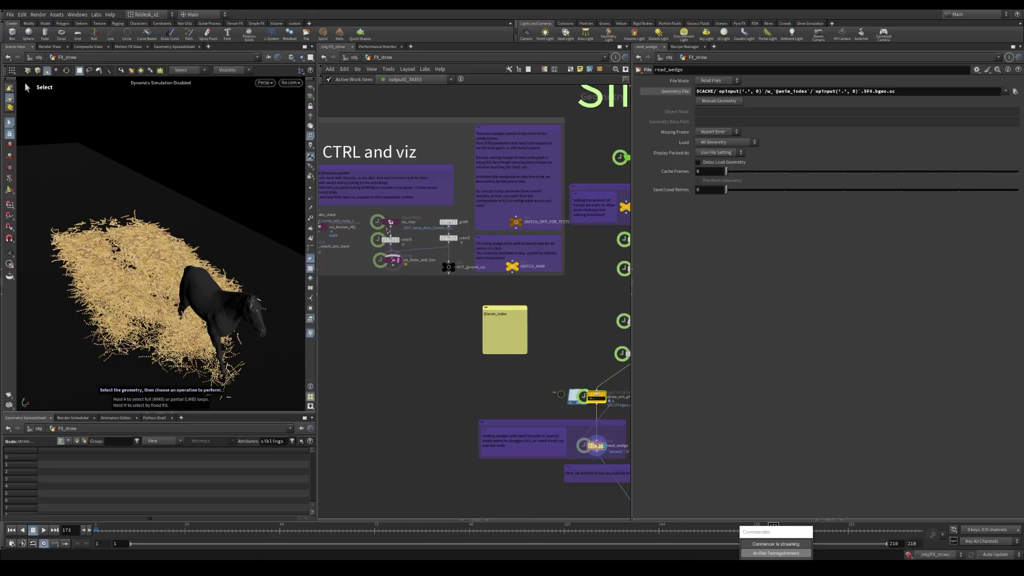
pyautogui.moveTo(370, 228); pyautogui.dragTo(461, 219)
# Examine the simulated straw of the active wedge and the clamp and blast branches below read_wedge.
pyautogui.moveTo(537, 286); pyautogui.dragTo(391, 244, button='middle')
pyautogui.click(556, 378)
pyautogui.moveTo(556, 378); pyautogui.dragTo(532, 294, button='middle')
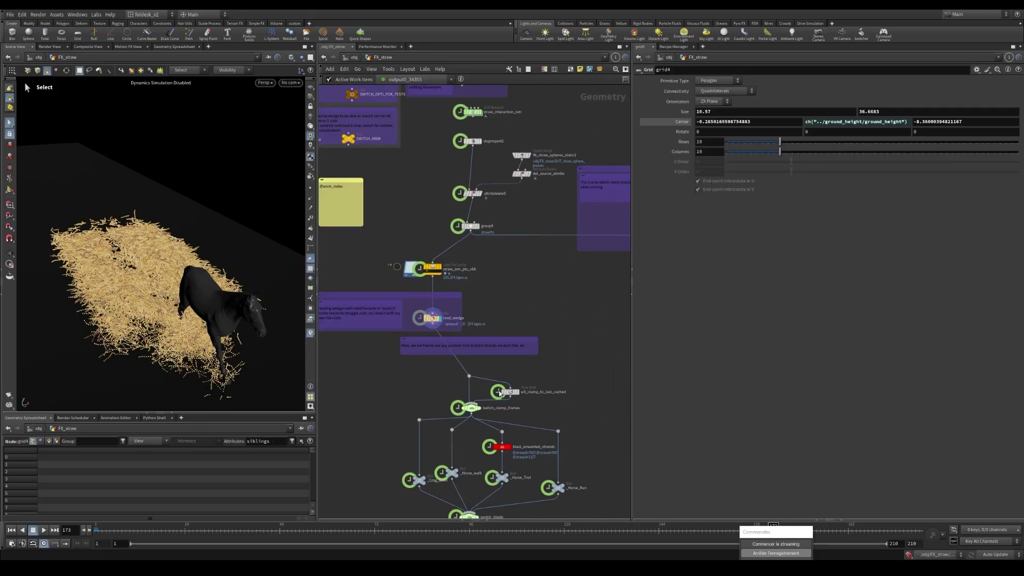
pyautogui.moveTo(549, 408); pyautogui.dragTo(550, 307, button='middle')
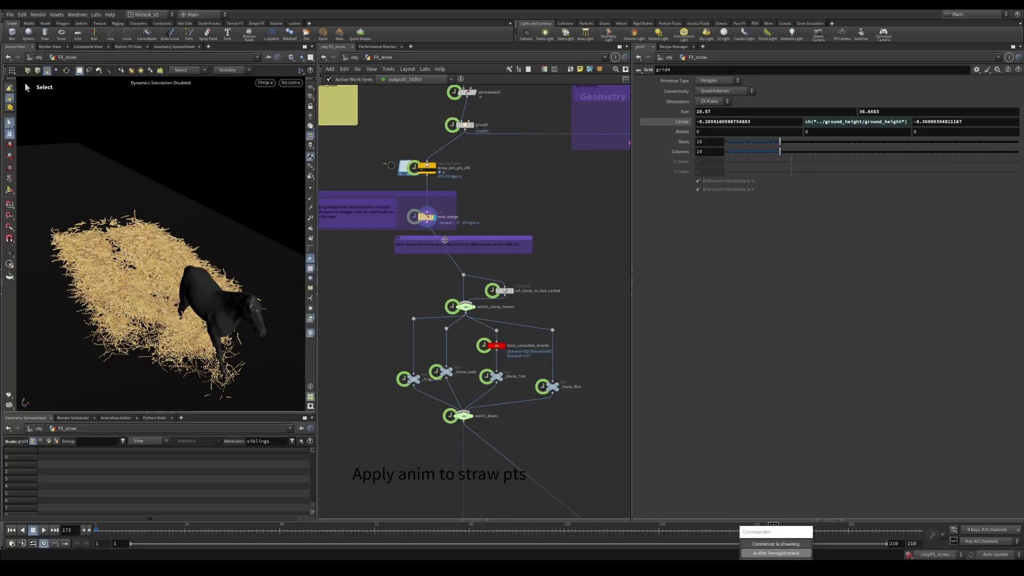
pyautogui.keyDown('alt'); pyautogui.moveTo(139, 322); pyautogui.dragTo(156, 302); pyautogui.keyUp('alt')
pyautogui.moveTo(566, 412); pyautogui.dragTo(565, 337, button='middle')
pyautogui.scroll(2, 476, 225)
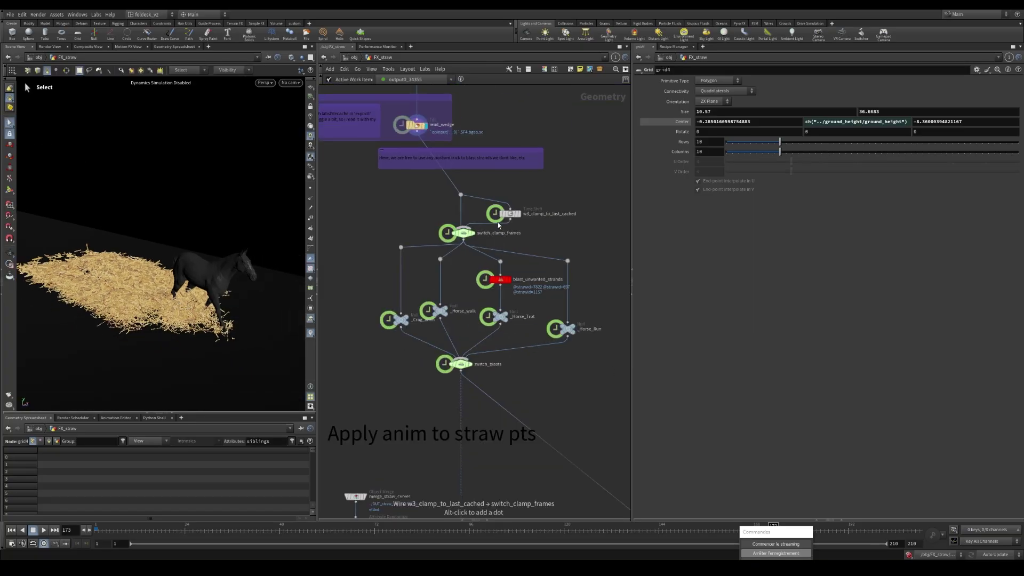
pyautogui.moveTo(632, 226); pyautogui.dragTo(661, 226)
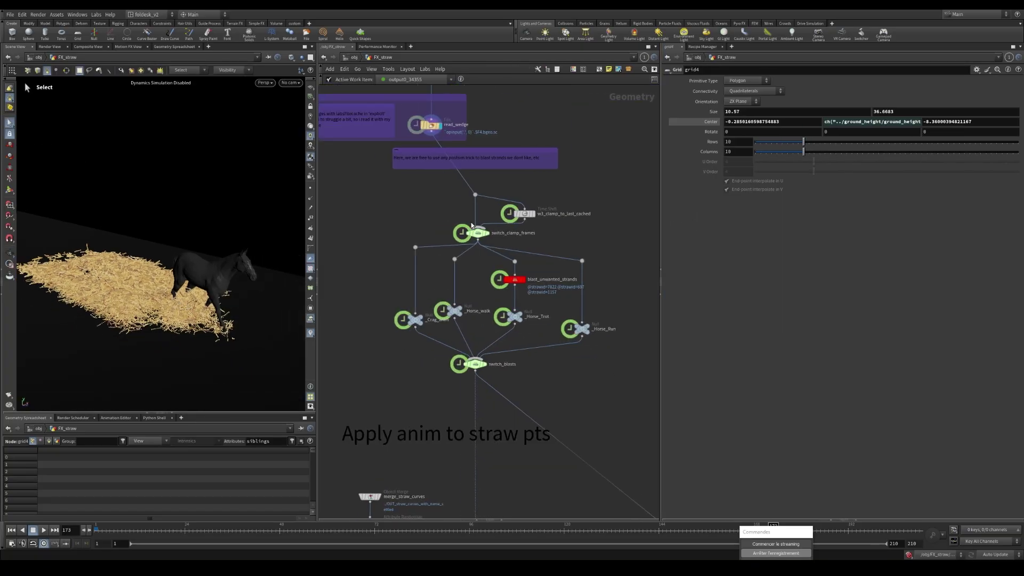
pyautogui.scroll(3, 529, 237)
pyautogui.scroll(-3, 522, 208)
pyautogui.scroll(2, 522, 208)
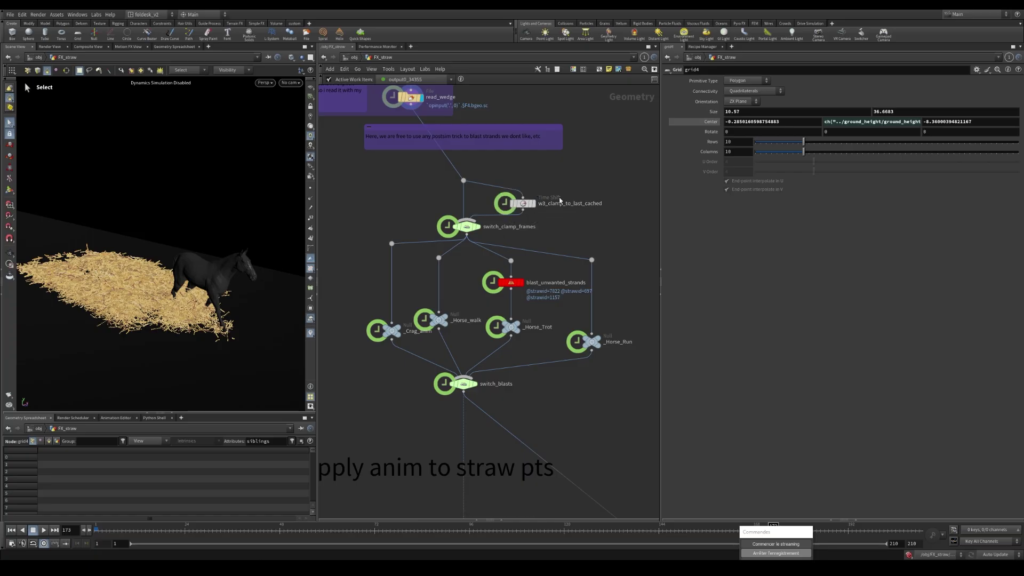
# Examine the clamp mode and Start/End Frame settings of the w3_clamp_to_last_cached time shift.
pyautogui.moveTo(549, 177); pyautogui.dragTo(437, 241)
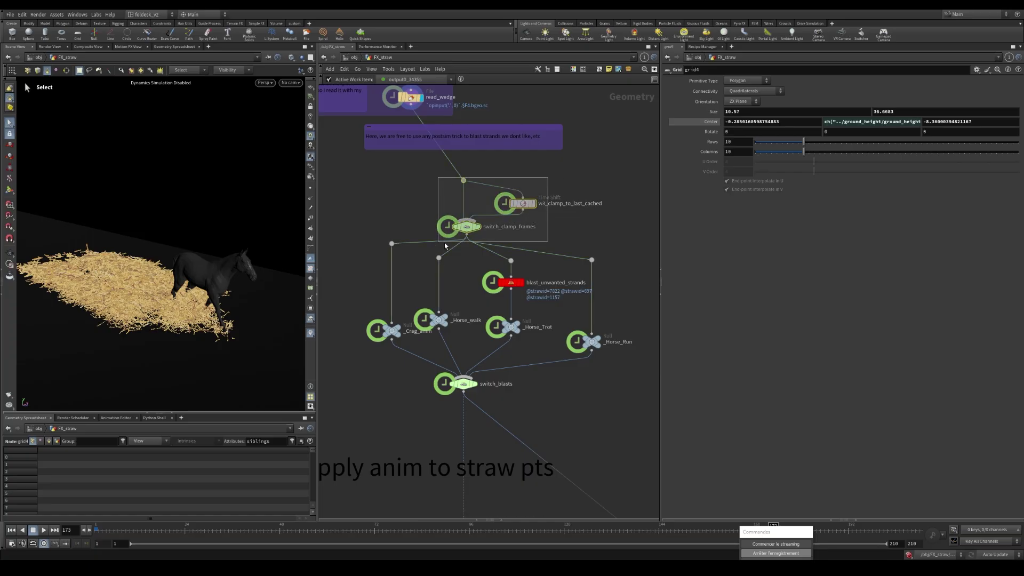
pyautogui.click(577, 235)
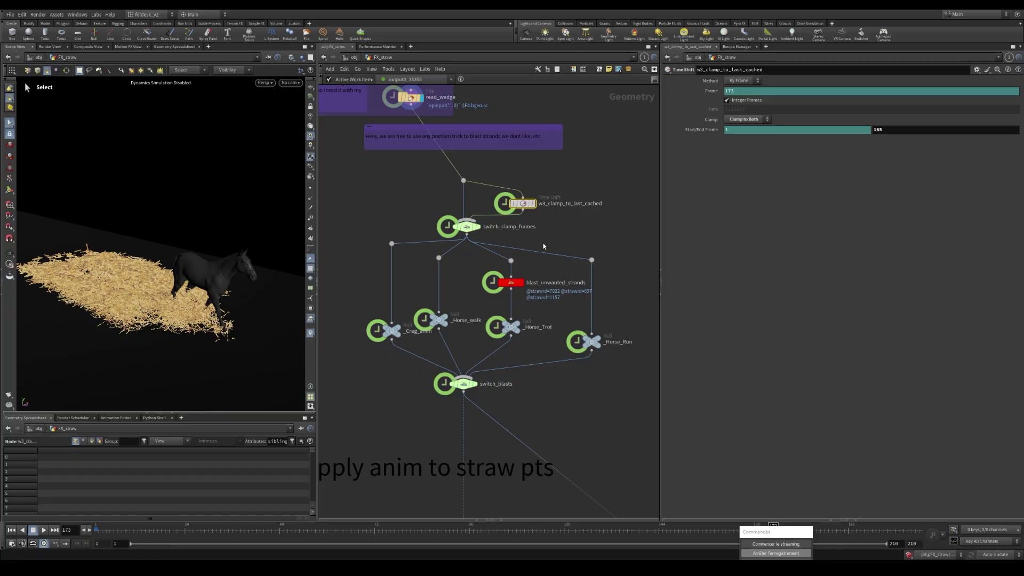
pyautogui.press('Escape')
pyautogui.moveTo(193, 284); pyautogui.dragTo(229, 287)
pyautogui.scroll(-1, 554, 232)
pyautogui.moveTo(617, 229); pyautogui.dragTo(633, 284, button='middle')
pyautogui.scroll(1, 542, 261)
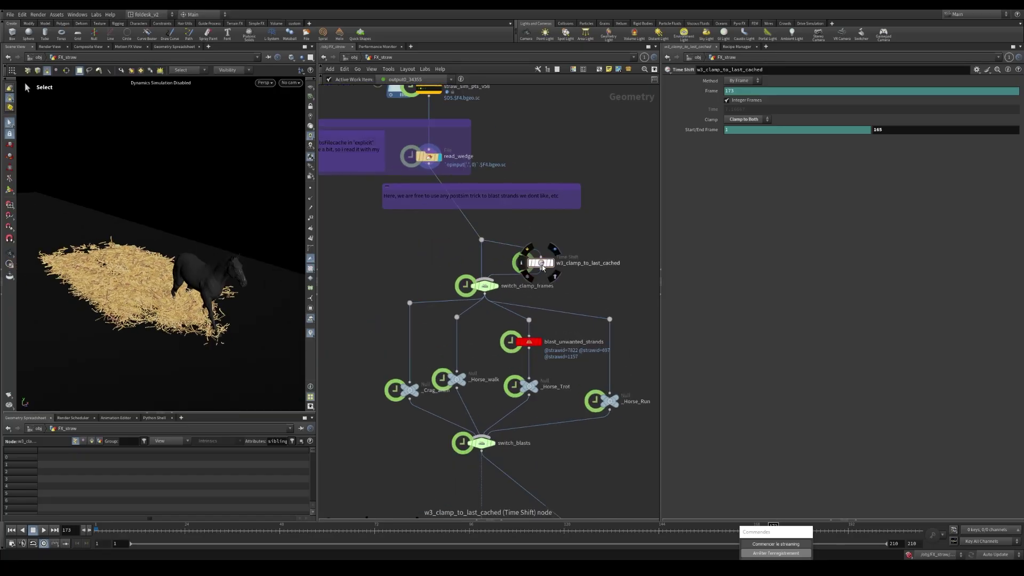
pyautogui.hotkey('ctrl', 'a')
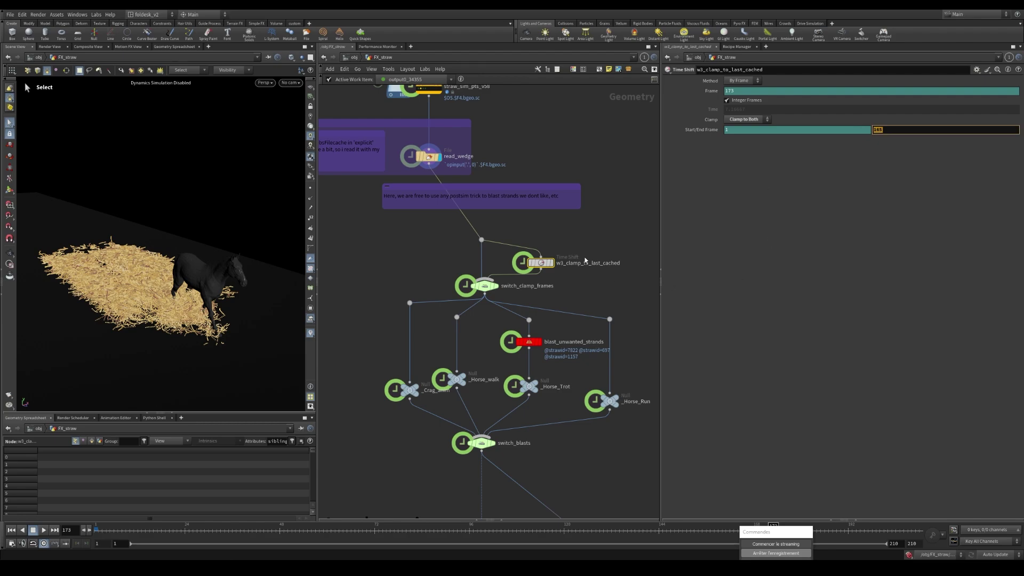
pyautogui.click(579, 243)
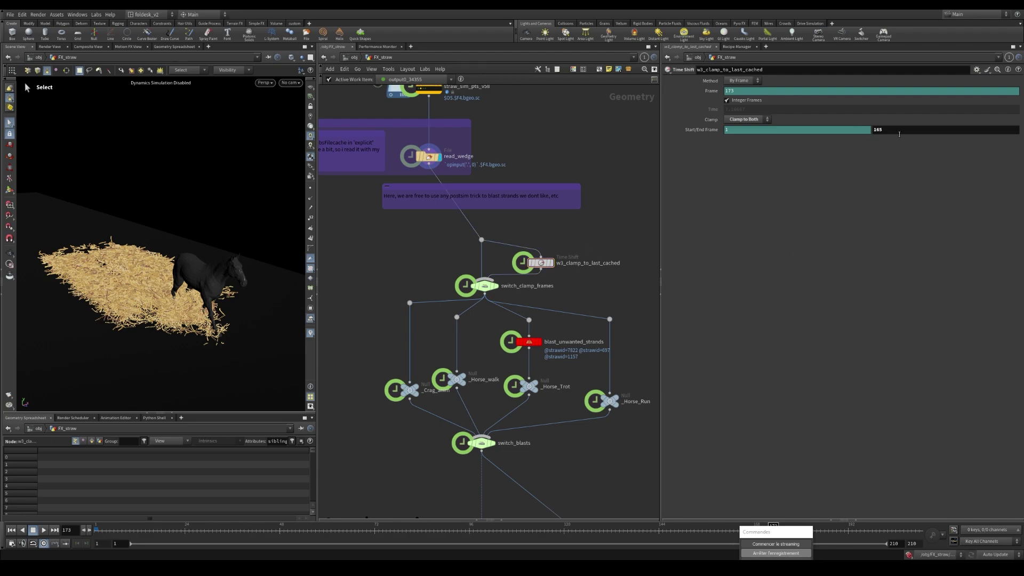
# Select blast_unwanted_strands and examine the straw IDs in its Group setting.
pyautogui.scroll(-3, 552, 290)
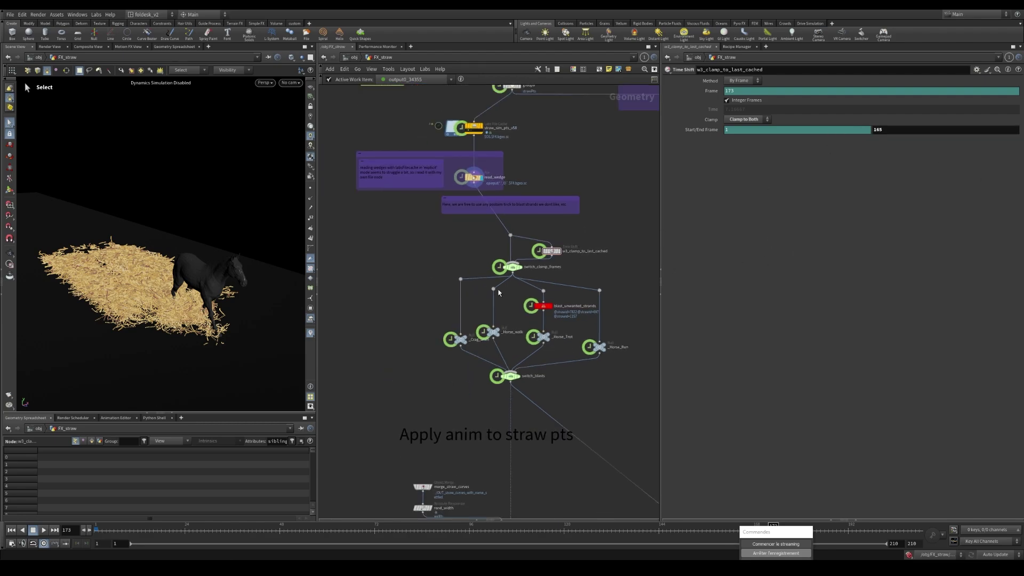
pyautogui.scroll(1, 499, 292)
pyautogui.scroll(2, 504, 344)
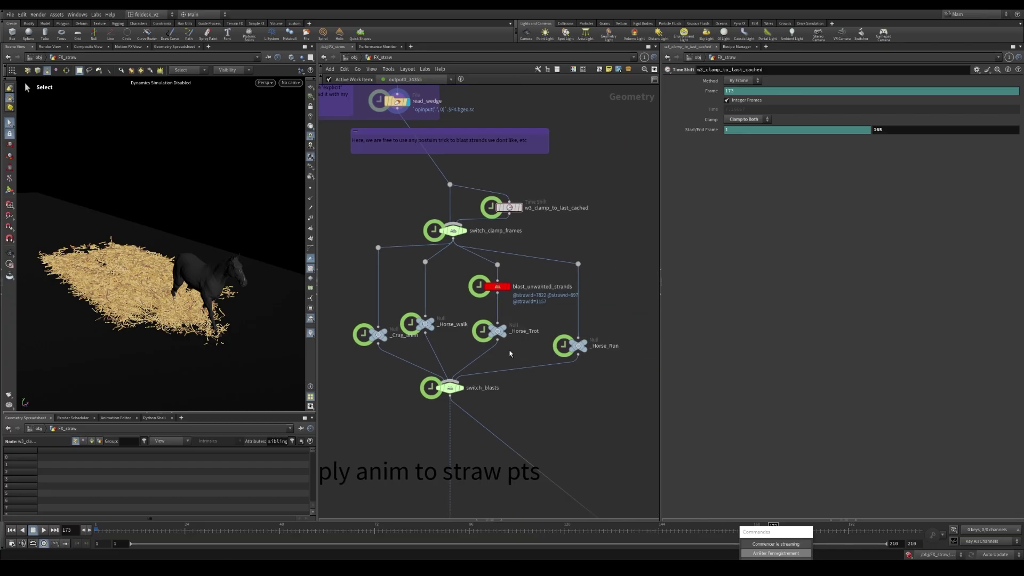
pyautogui.scroll(-1, 503, 337)
pyautogui.click(497, 295)
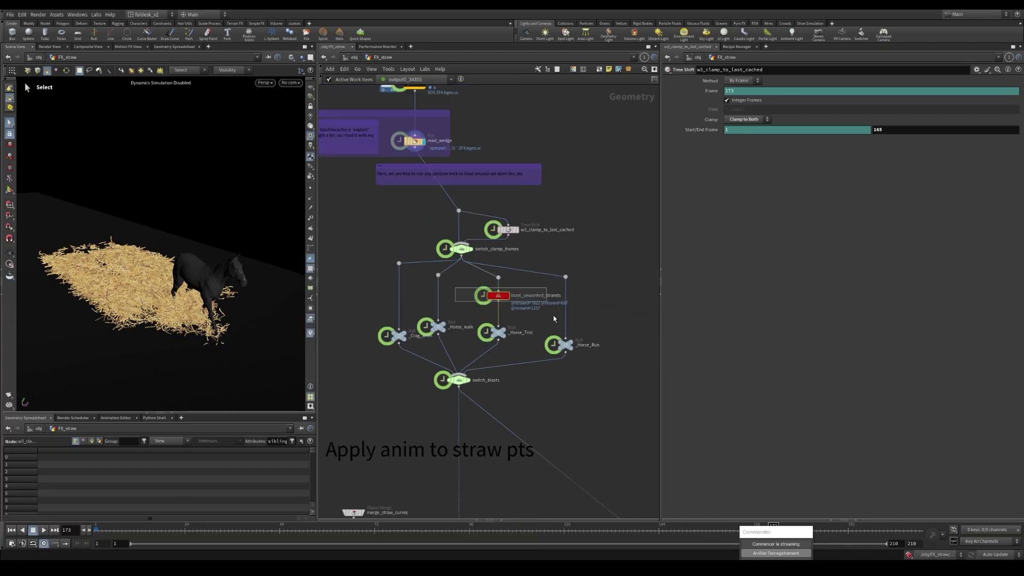
pyautogui.press('Escape')
pyautogui.moveTo(128, 251); pyautogui.dragTo(132, 295)
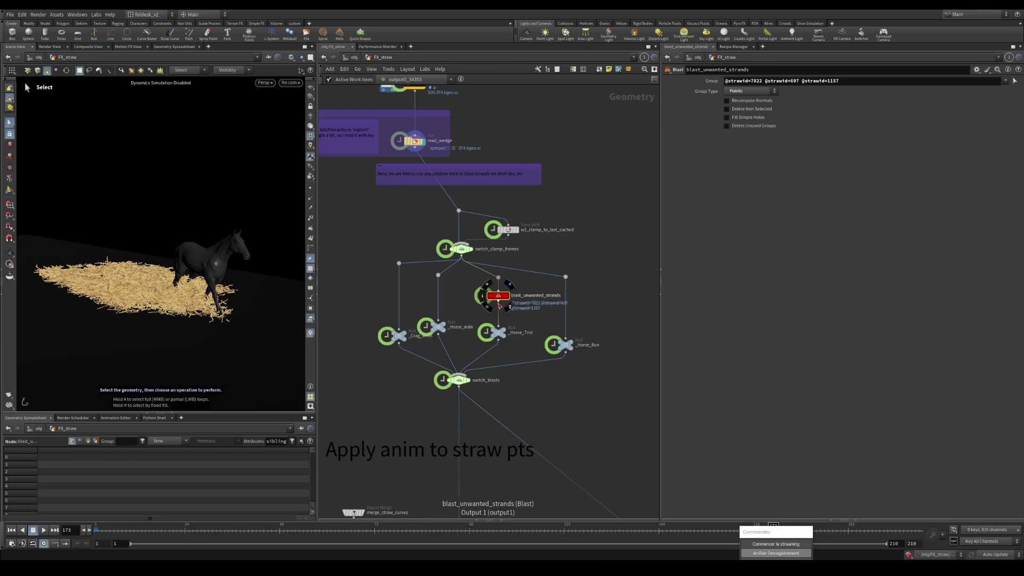
# Display the _Horse_Trot null below blast_unwanted_strands.
pyautogui.scroll(3, 501, 296)
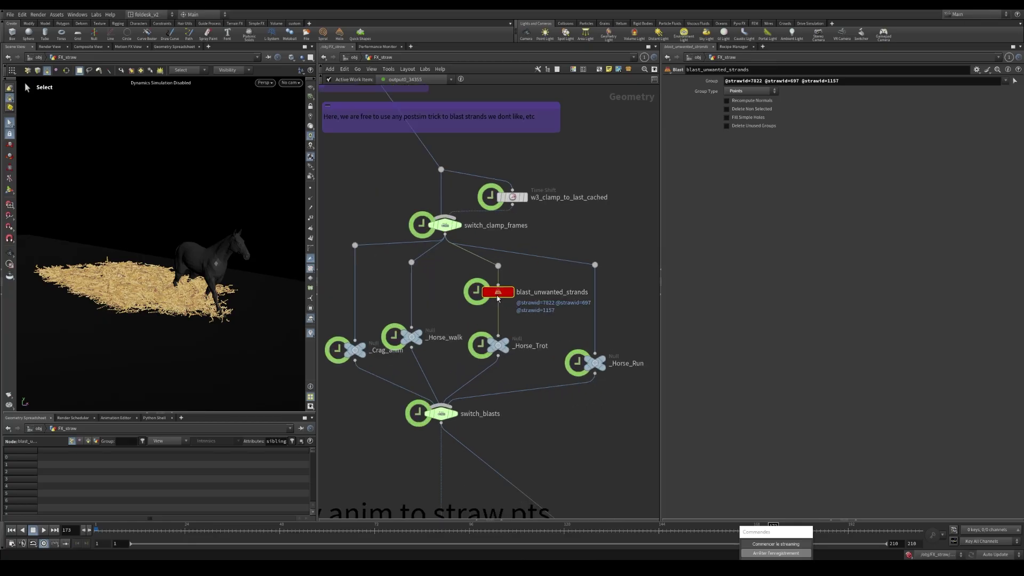
pyautogui.click(511, 292)
pyautogui.click(516, 352)
pyautogui.scroll(-3, 519, 354)
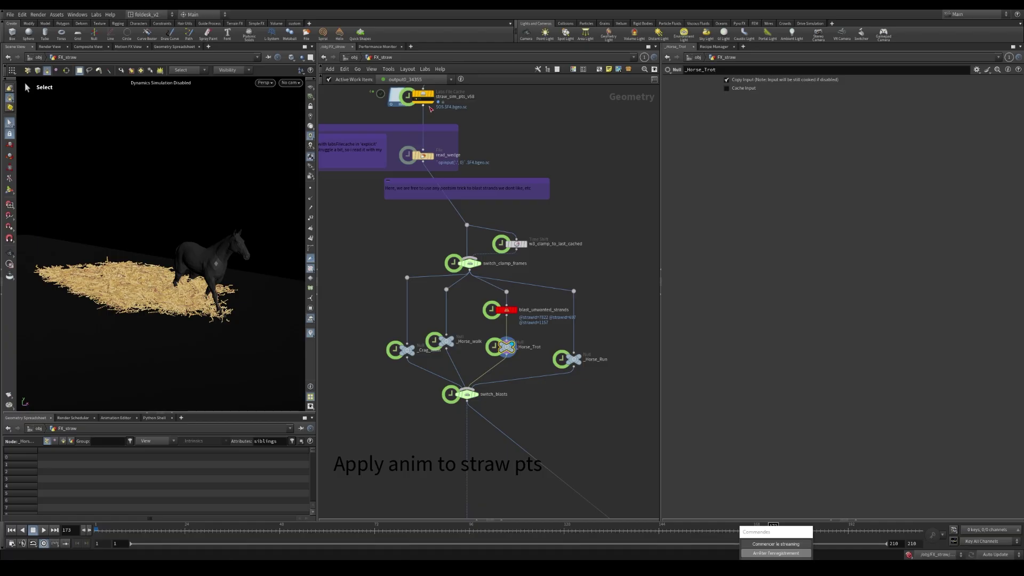
# Activate work item output0_34356, select blast_unwanted_strands and inspect the scattered straw strands around the horse.
pyautogui.scroll(3, 415, 100)
pyautogui.click(415, 101)
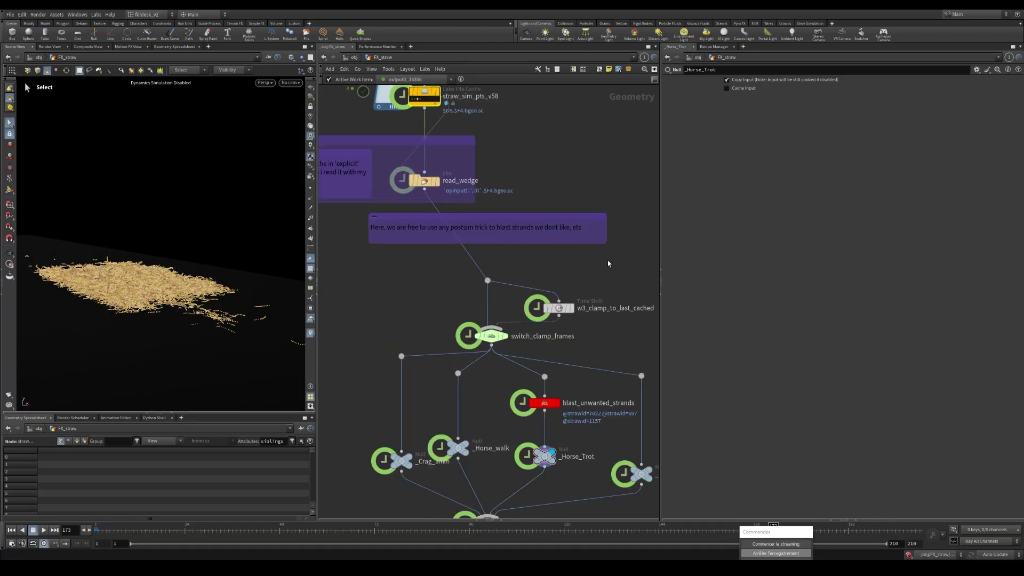
pyautogui.scroll(2, 544, 410)
pyautogui.click(544, 401)
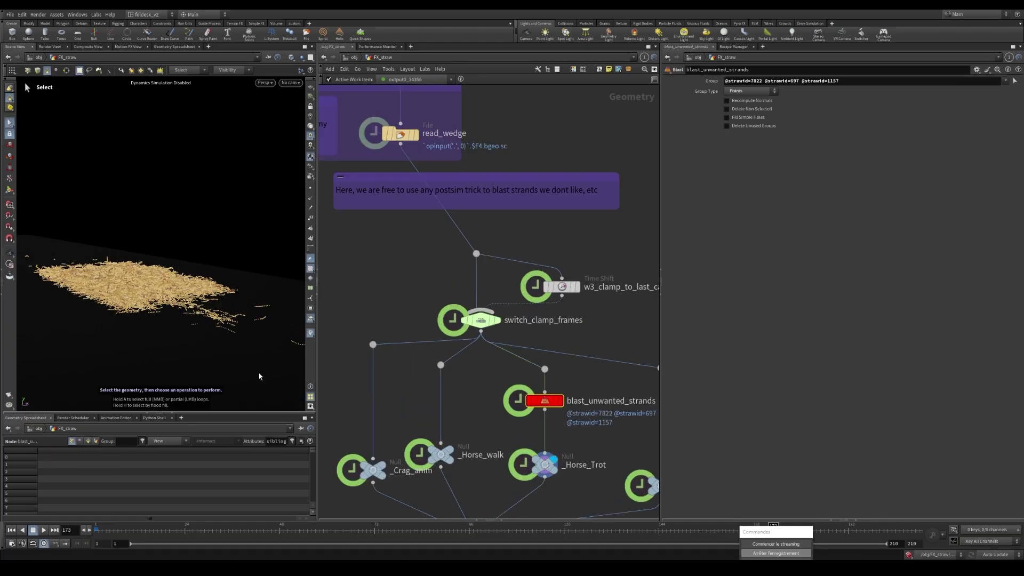
pyautogui.moveTo(133, 312); pyautogui.dragTo(204, 287)
pyautogui.press('s')
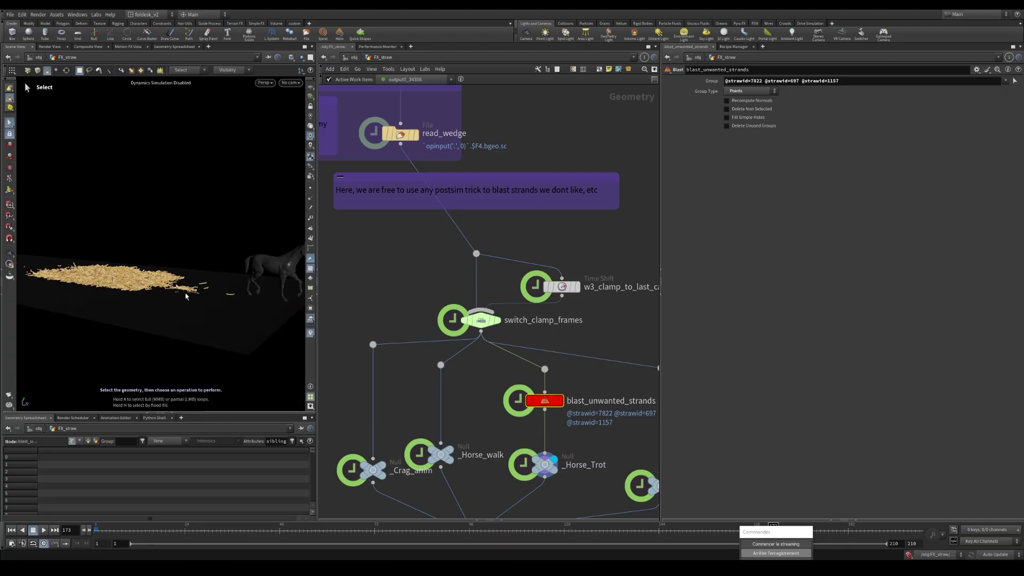
# Display merge_straw_curves in the Apply anim to straw pts section and inspect the settled straw curves up close.
pyautogui.scroll(-6, 535, 249)
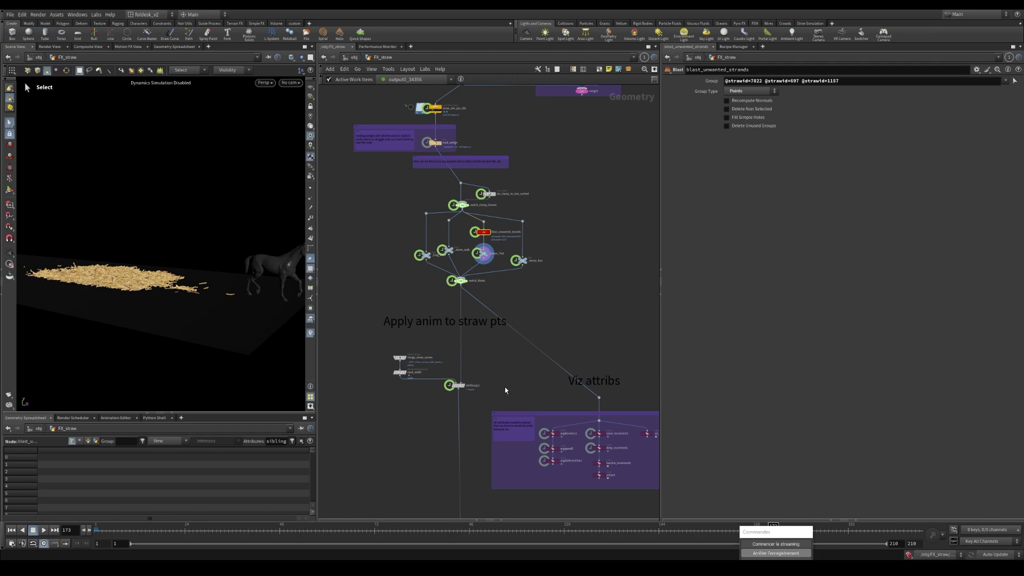
pyautogui.scroll(5, 506, 391)
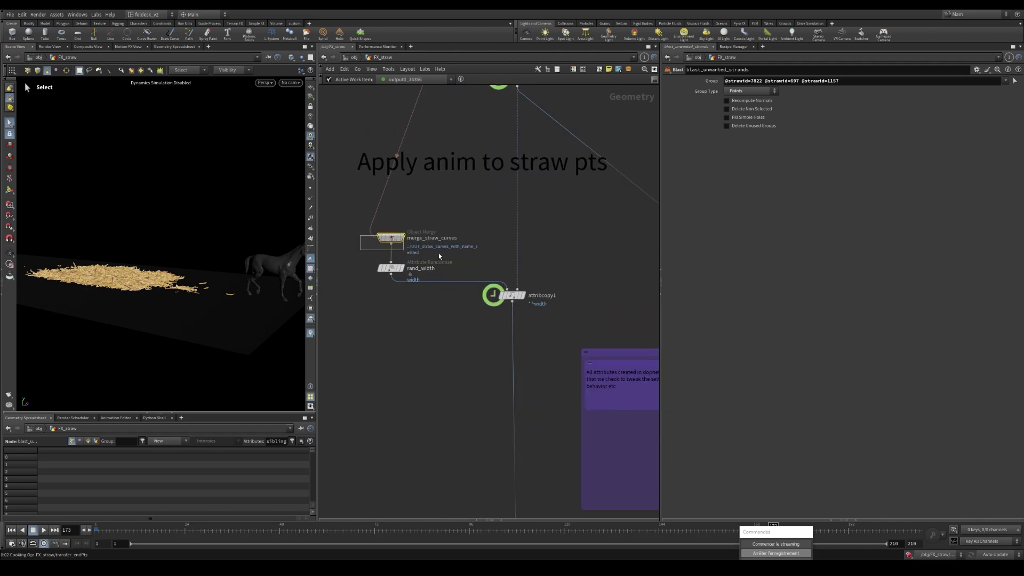
pyautogui.click(391, 237)
pyautogui.press('Escape')
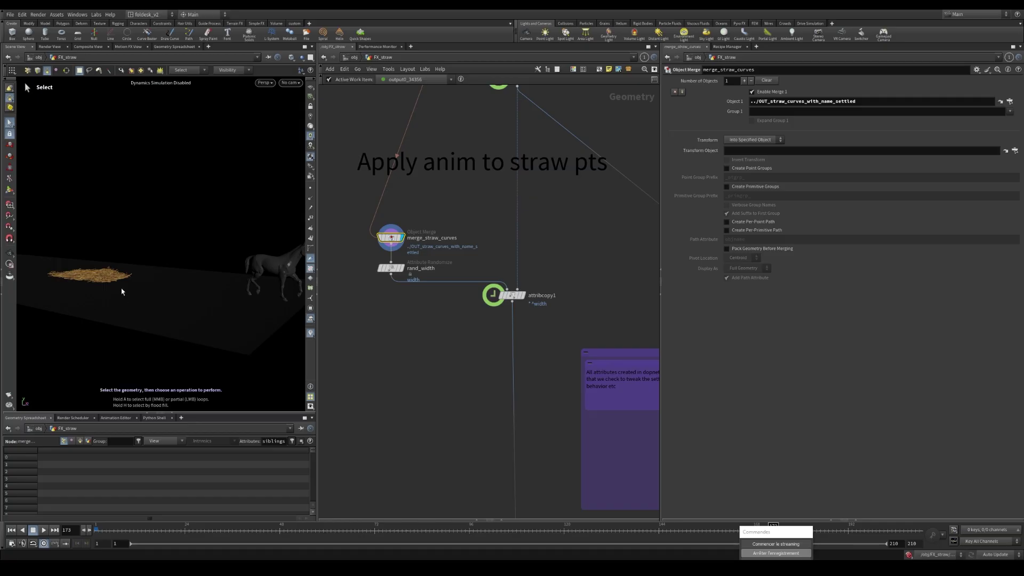
pyautogui.moveTo(121, 290)
pyautogui.mouseDown()
pyautogui.moveTo(98, 293)
pyautogui.moveTo(129, 276)
pyautogui.mouseUp()
pyautogui.keyDown('alt'); pyautogui.moveTo(129, 276); pyautogui.dragTo(152, 315, button='right'); pyautogui.keyUp('alt')
pyautogui.moveTo(152, 316)
pyautogui.keyDown('alt'); pyautogui.mouseDown()
pyautogui.moveTo(176, 307)
pyautogui.moveTo(146, 321)
pyautogui.mouseUp(); pyautogui.keyUp('alt')
# Display attribcopy1 and inspect the straw curves with the simulated point animation applied.
pyautogui.click(515, 295)
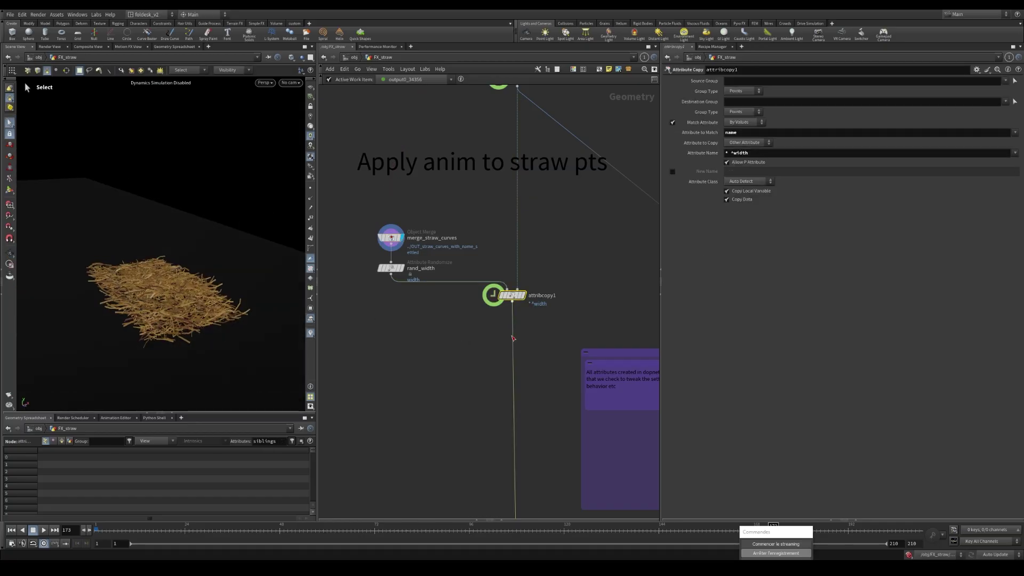
pyautogui.scroll(-2, 490, 298)
pyautogui.scroll(2, 488, 298)
pyautogui.keyDown('alt'); pyautogui.moveTo(165, 321); pyautogui.dragTo(213, 320); pyautogui.keyUp('alt')
pyautogui.moveTo(317, 308); pyautogui.dragTo(342, 307)
pyautogui.keyDown('alt'); pyautogui.moveTo(280, 332); pyautogui.dragTo(241, 331, button='middle'); pyautogui.keyUp('alt')
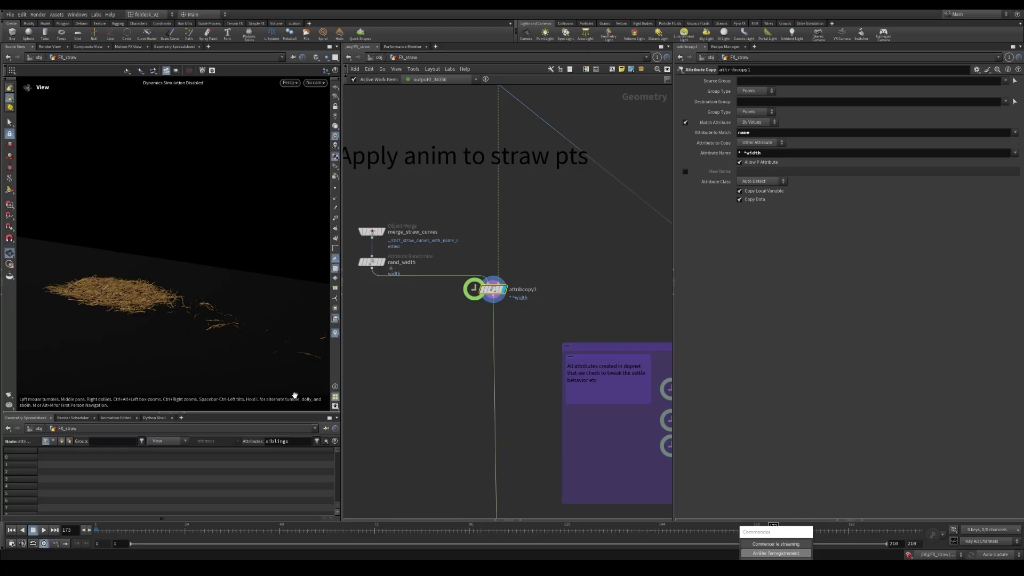
pyautogui.press('s')
# Display rand_width in the Apply anim to straw pts section and inspect the randomised straw widths up close.
pyautogui.click(381, 262)
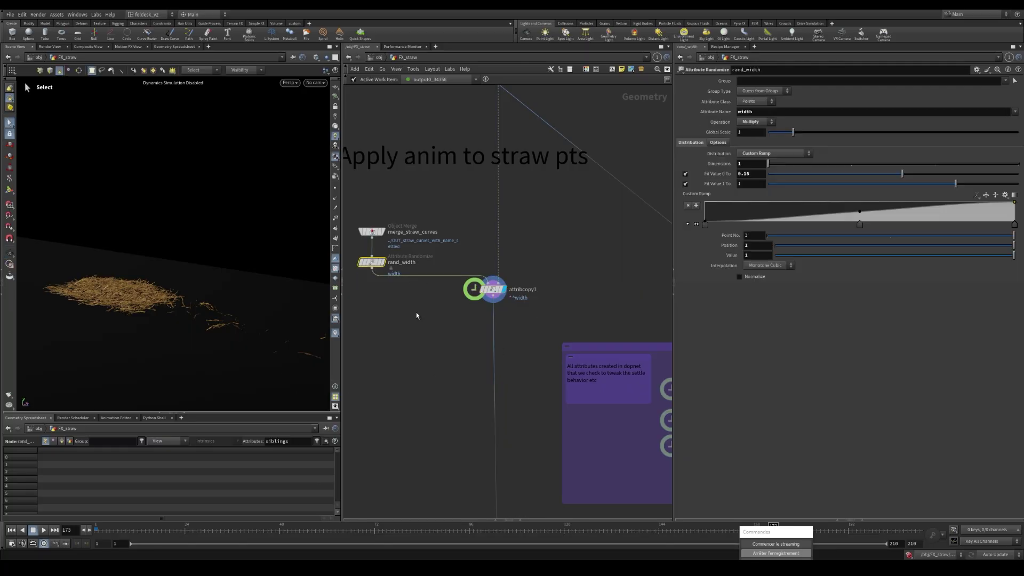
pyautogui.scroll(-1, 416, 312)
pyautogui.moveTo(393, 315); pyautogui.dragTo(455, 313, button='middle')
pyautogui.keyDown('alt'); pyautogui.moveTo(127, 255); pyautogui.dragTo(135, 277); pyautogui.keyUp('alt')
pyautogui.keyDown('alt'); pyautogui.moveTo(135, 277); pyautogui.dragTo(183, 288, button='right'); pyautogui.keyUp('alt')
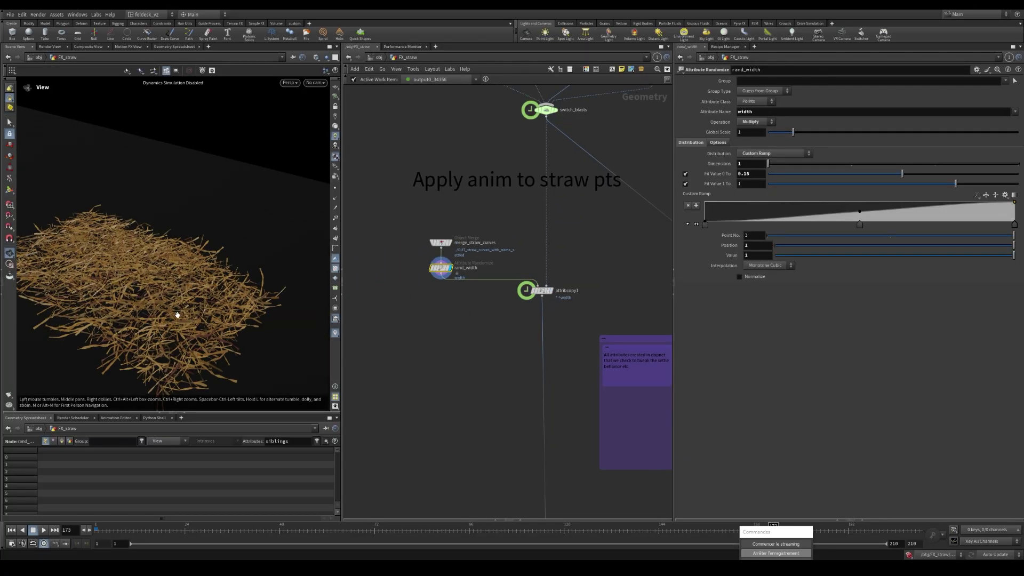
pyautogui.keyDown('alt'); pyautogui.moveTo(178, 315); pyautogui.dragTo(168, 298); pyautogui.keyUp('alt')
pyautogui.press('s')
pyautogui.scroll(2, 437, 256)
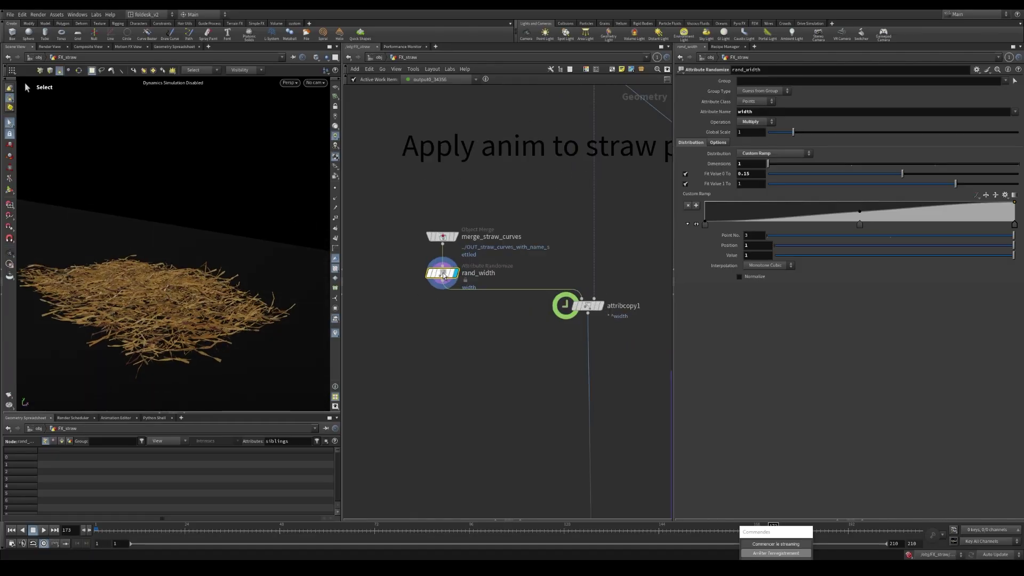
pyautogui.click(446, 279)
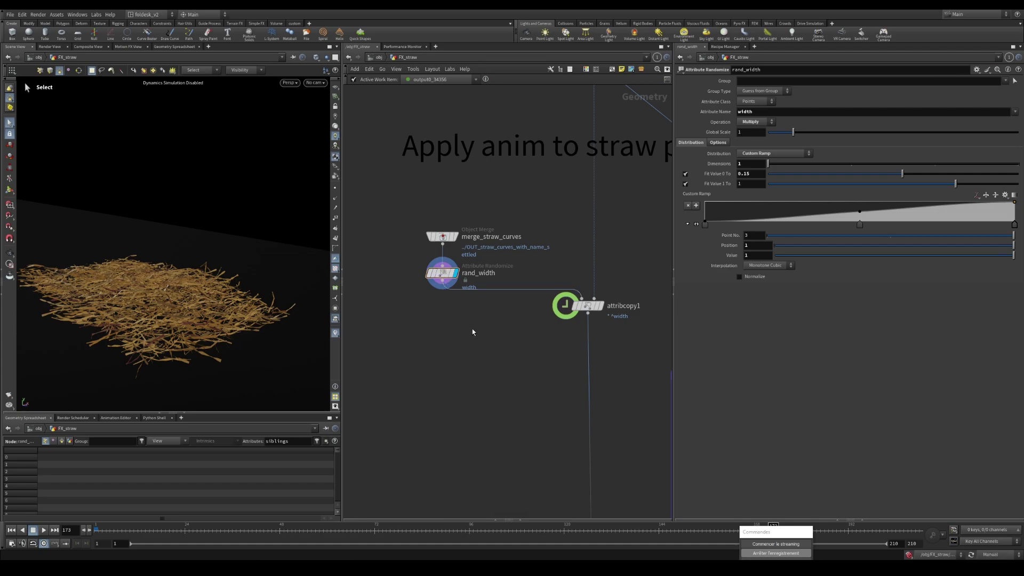
# Check the FX_straw object's Shade Open Curves in Viewport option, then return inside it to the rand_width node.
pyautogui.press('u')
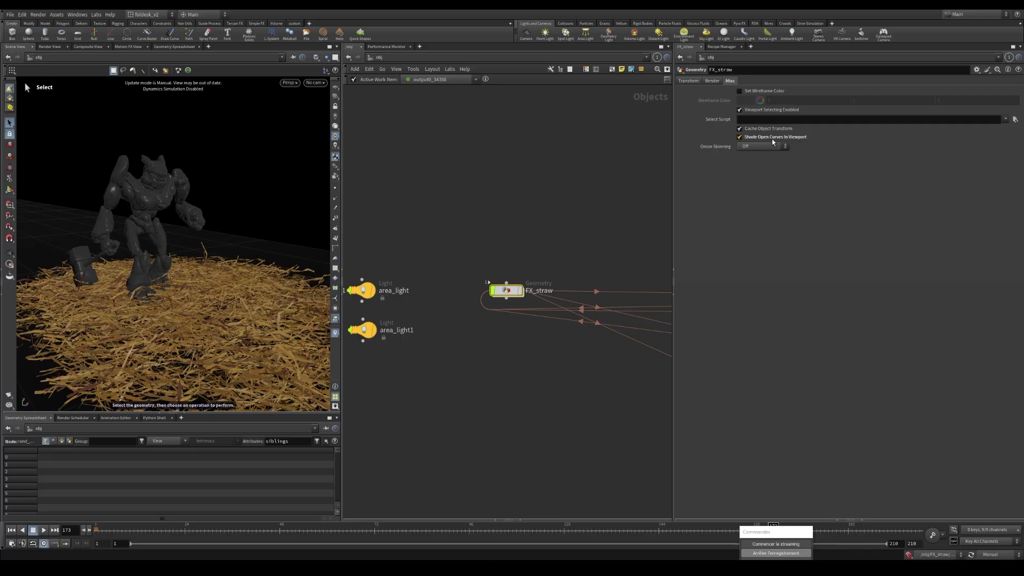
pyautogui.doubleClick(505, 290)
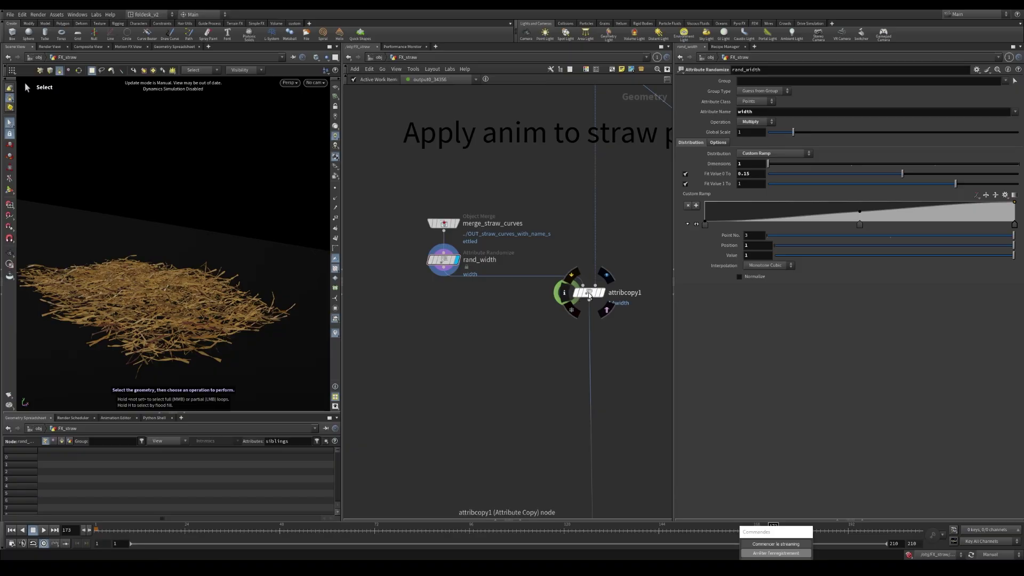
pyautogui.scroll(-4, 588, 293)
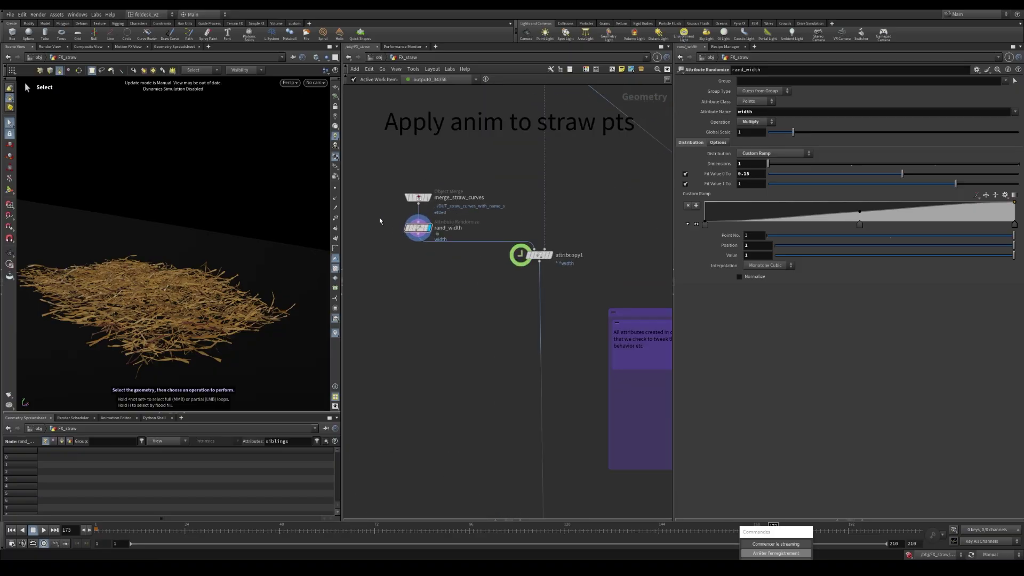
pyautogui.click(411, 227)
pyautogui.scroll(3, 418, 240)
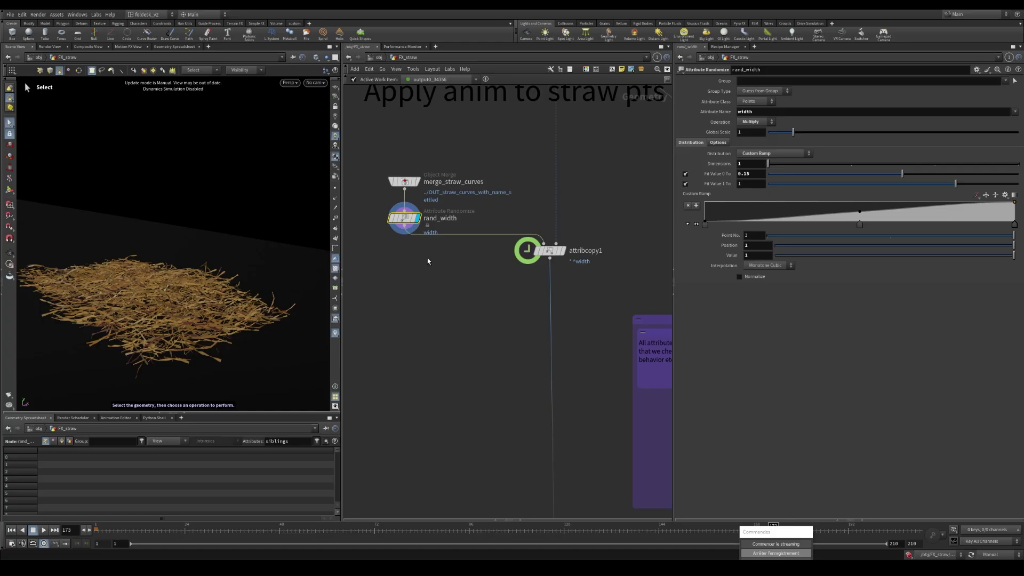
pyautogui.moveTo(405, 219)
pyautogui.keyDown('alt'); pyautogui.moveTo(169, 297); pyautogui.dragTo(171, 305); pyautogui.keyUp('alt')
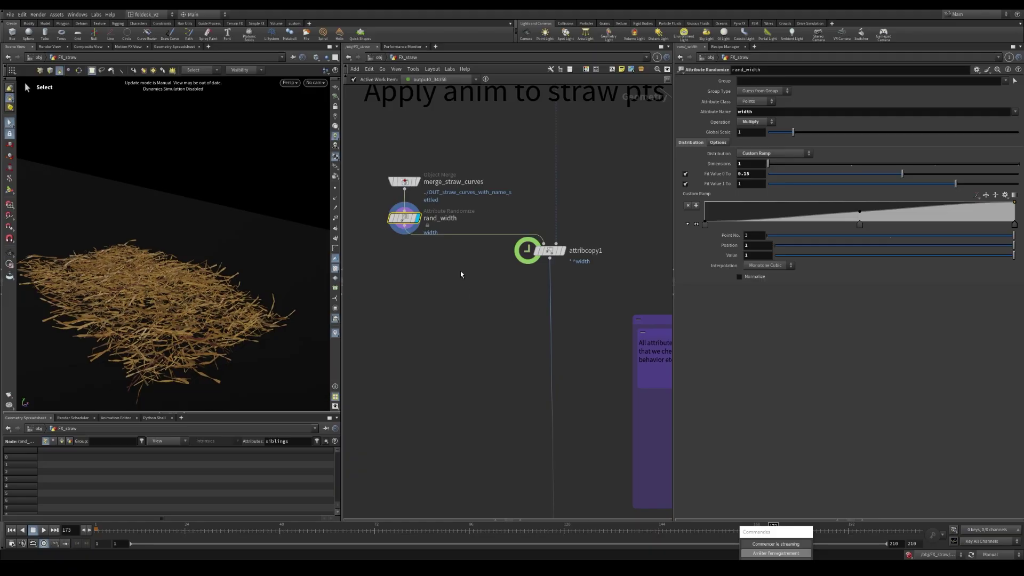
# Review the Viz attribs section and show the colour settings of avgdistFromChar1.
pyautogui.scroll(-6, 567, 286)
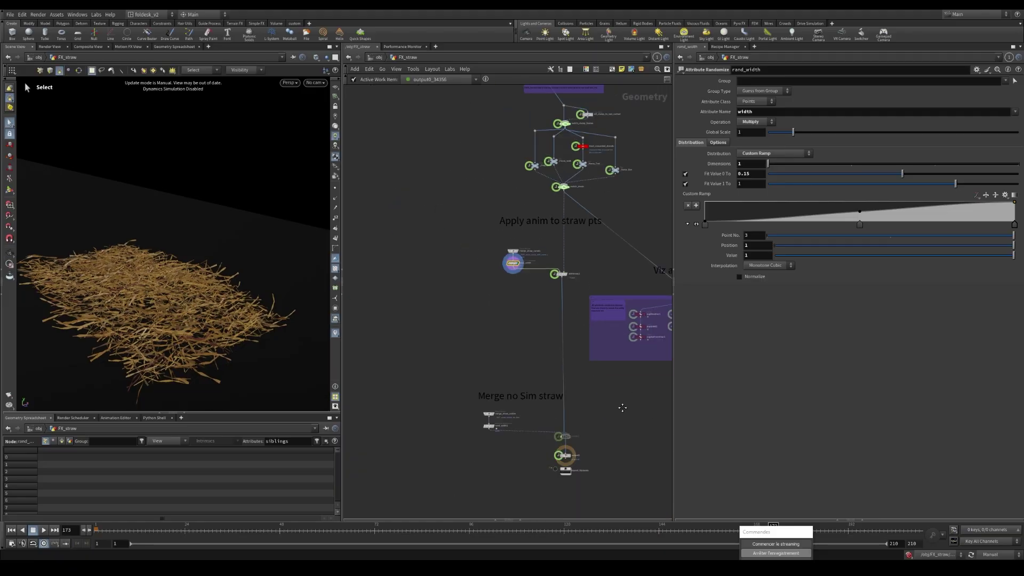
pyautogui.moveTo(622, 407); pyautogui.dragTo(505, 368, button='middle')
pyautogui.scroll(4, 563, 283)
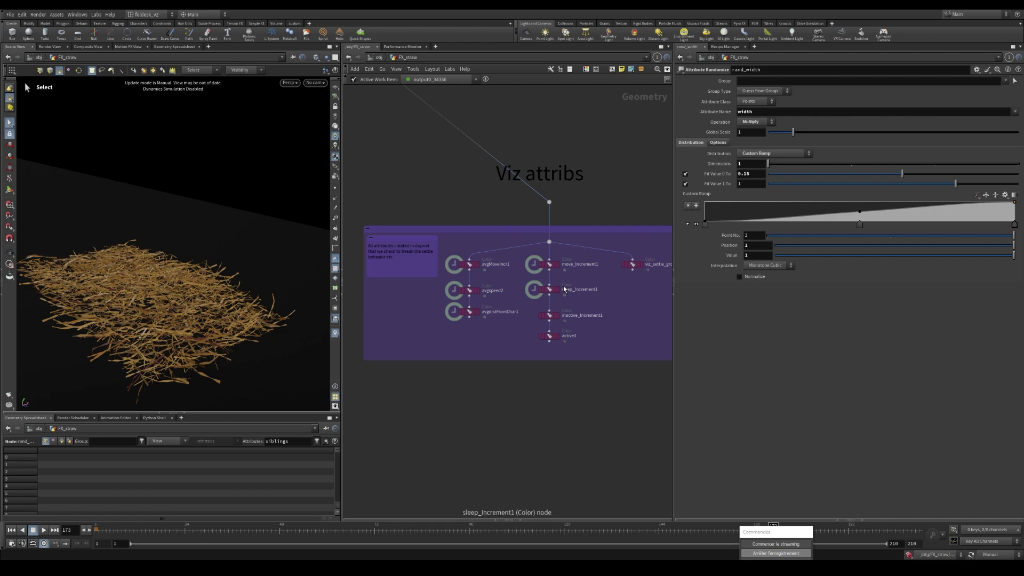
pyautogui.scroll(-1, 487, 308)
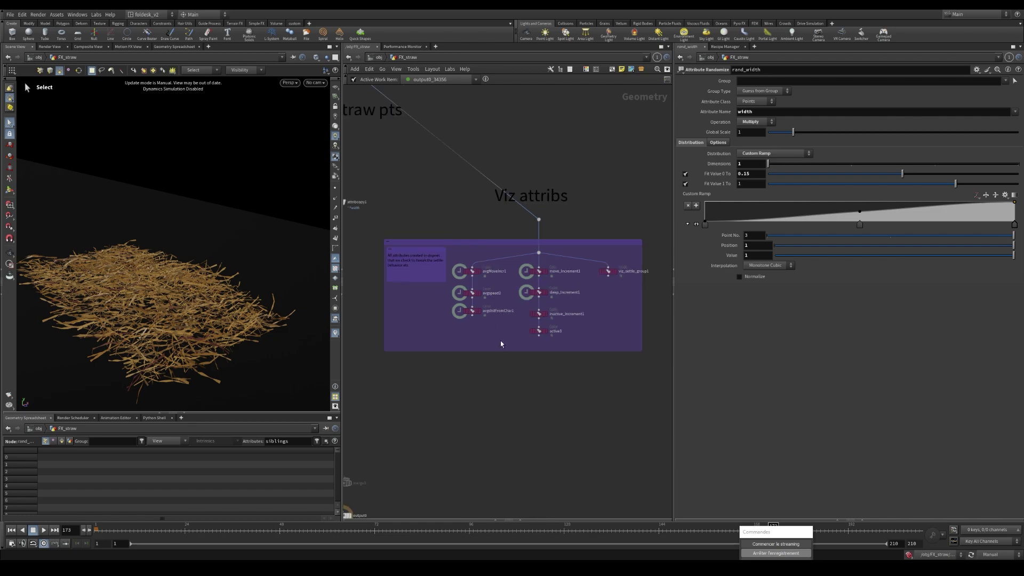
pyautogui.moveTo(489, 337); pyautogui.dragTo(471, 249)
pyautogui.click(481, 280)
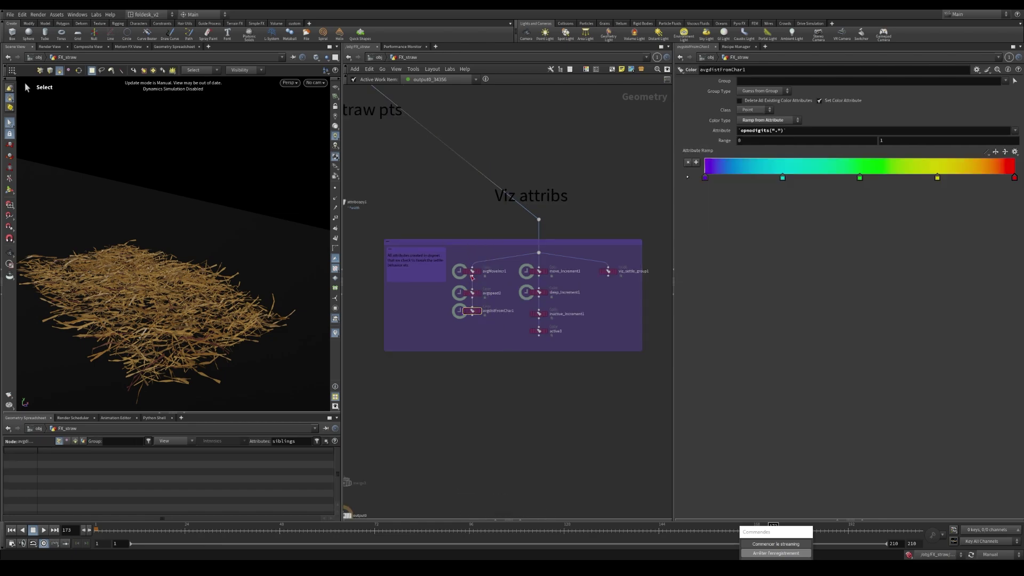
# Inspect the help_settle_and_deactivate_walk1 wrangle inside straw_interaction_sim, then return to the FX_straw network.
pyautogui.scroll(-3, 471, 272)
pyautogui.moveTo(467, 150); pyautogui.dragTo(569, 361, button='middle')
pyautogui.scroll(2, 504, 188)
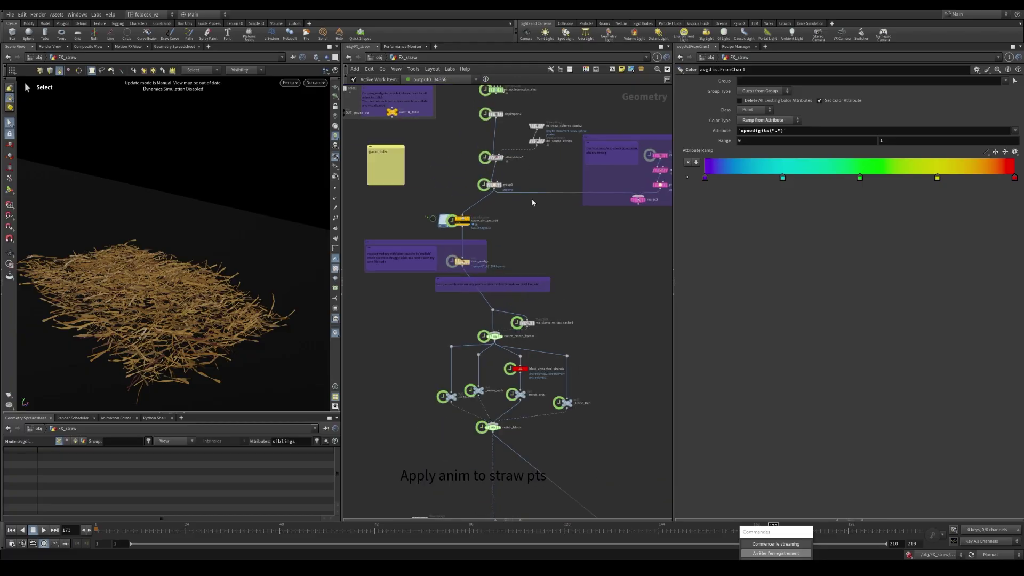
pyautogui.moveTo(532, 202); pyautogui.dragTo(535, 274, button='middle')
pyautogui.scroll(2, 504, 159)
pyautogui.doubleClick(497, 163)
pyautogui.scroll(-3, 613, 208)
pyautogui.moveTo(624, 206); pyautogui.dragTo(476, 391, button='middle')
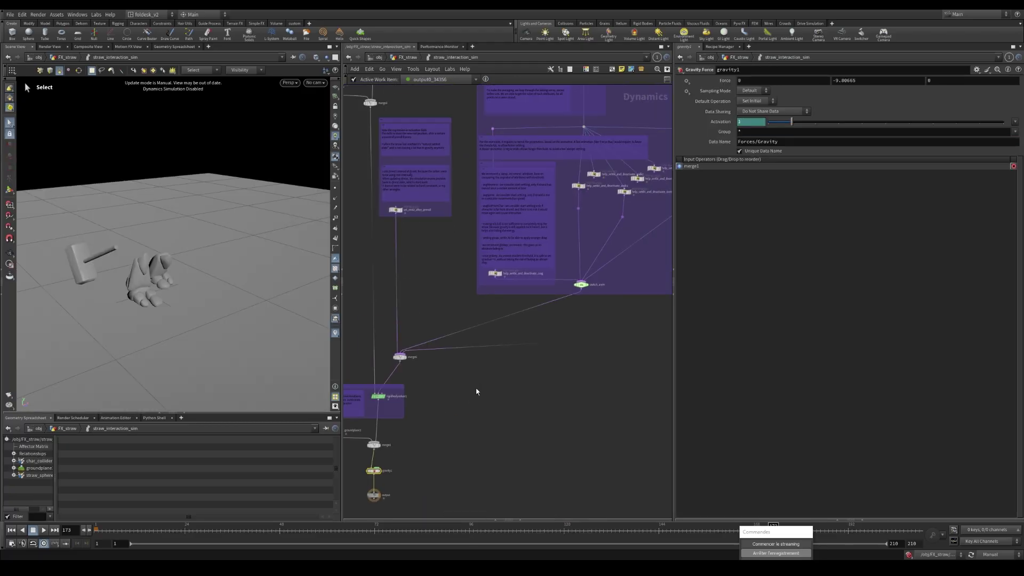
pyautogui.scroll(2, 588, 181)
pyautogui.click(573, 188)
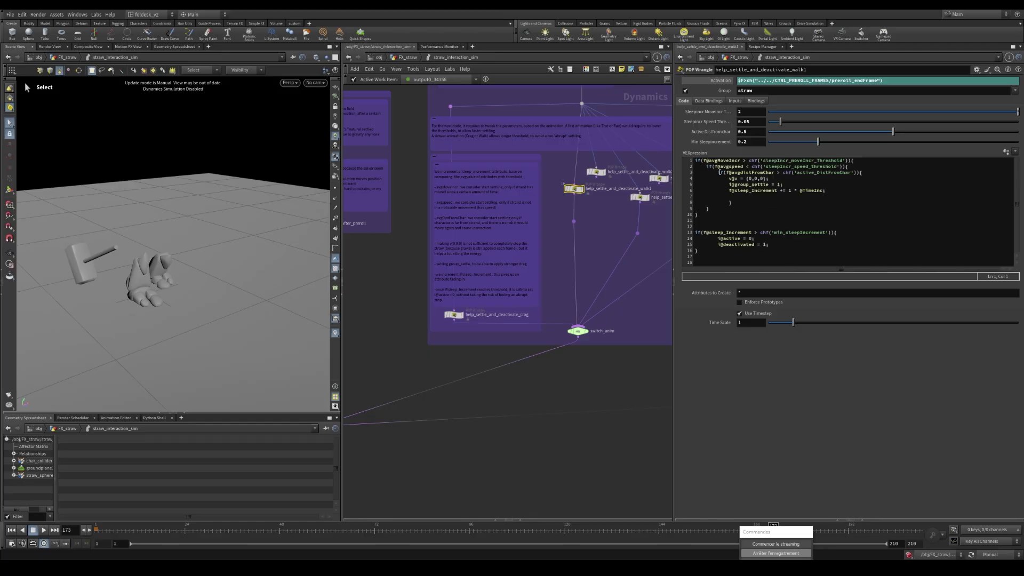
pyautogui.press('Tab')
pyautogui.press('u')
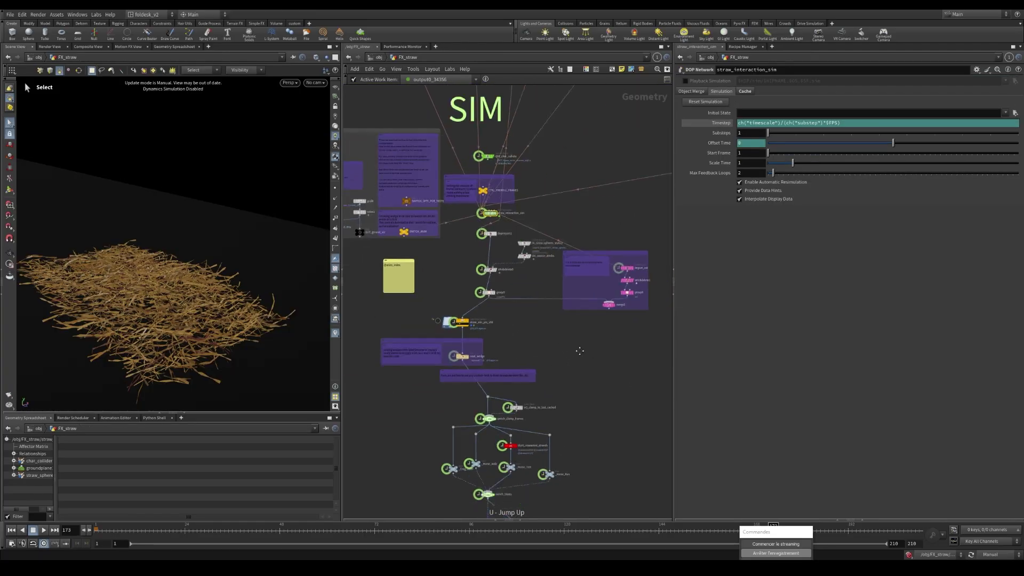
# Set the upper range of the sleep_increment1 colour node in the Viz attribs section to 0.05.
pyautogui.moveTo(580, 350); pyautogui.dragTo(527, 190, button='middle')
pyautogui.moveTo(597, 485); pyautogui.dragTo(571, 352, button='middle')
pyautogui.scroll(4, 520, 387)
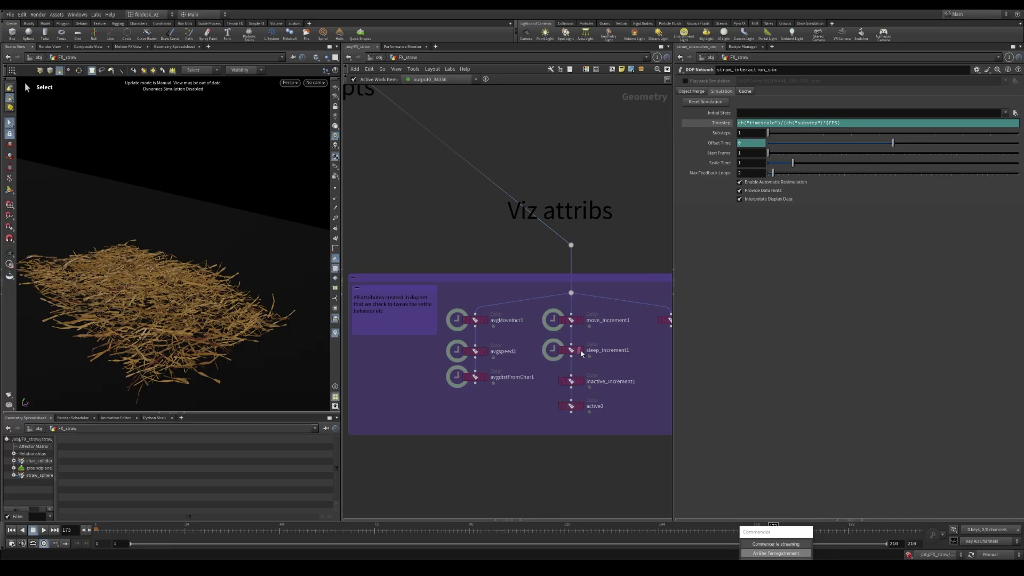
pyautogui.click(581, 350)
pyautogui.write('0.0')
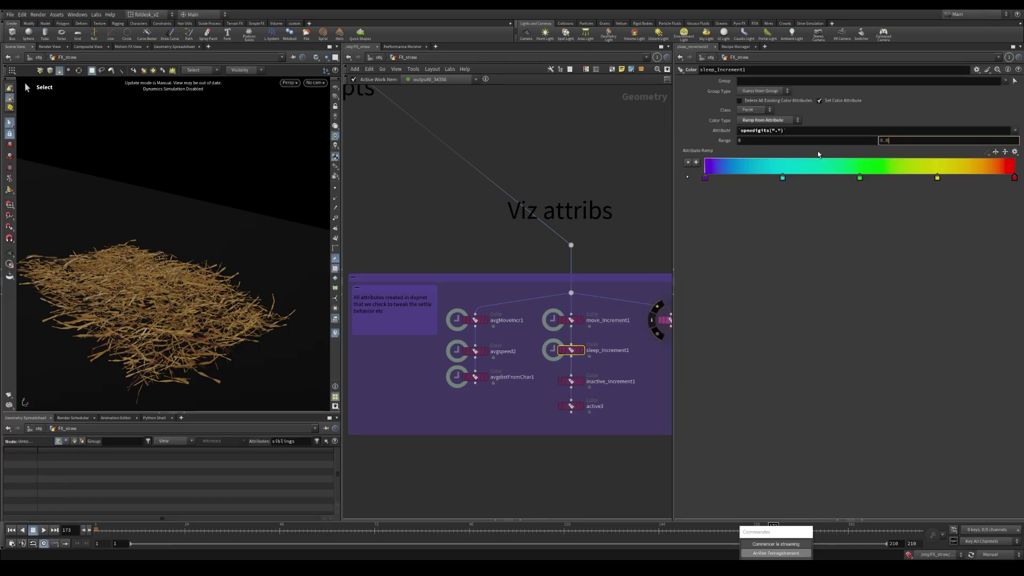
pyautogui.write('5')
pyautogui.press('Return')
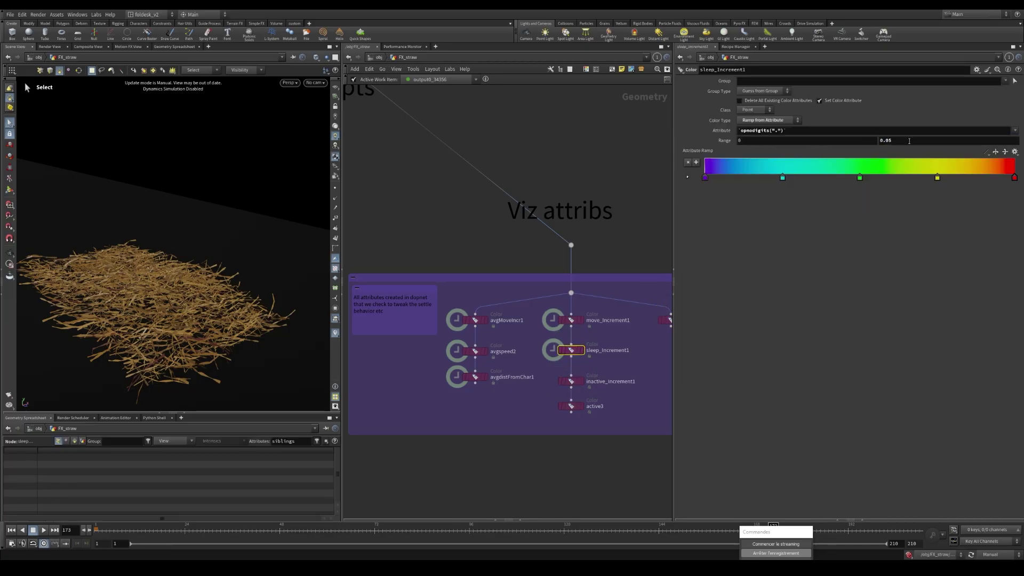
pyautogui.click(909, 141)
# Display rand_width1 in the Merge no Sim straw section and inspect the unsimulated straw around the horse.
pyautogui.scroll(-3, 491, 222)
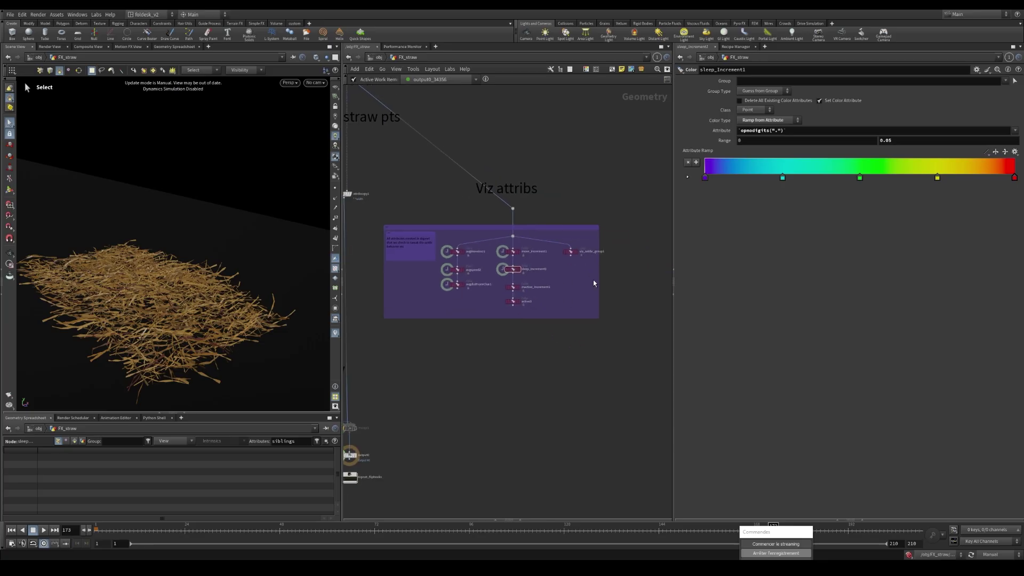
pyautogui.scroll(-2, 593, 280)
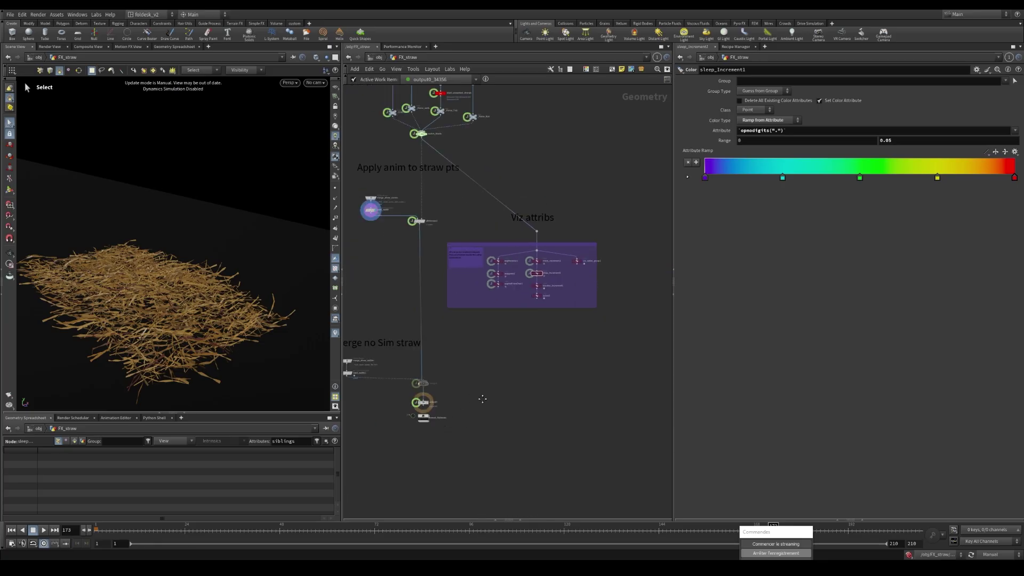
pyautogui.scroll(5, 574, 348)
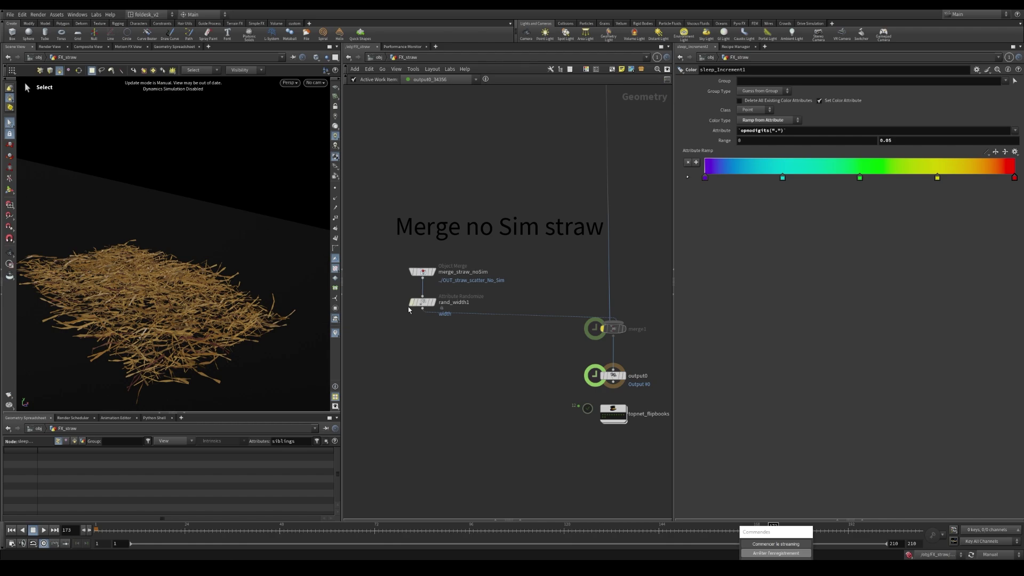
pyautogui.scroll(1, 409, 310)
pyautogui.click(429, 303)
pyautogui.click(438, 302)
pyautogui.keyDown('alt'); pyautogui.moveTo(251, 258); pyautogui.dragTo(221, 293, button='right'); pyautogui.keyUp('alt')
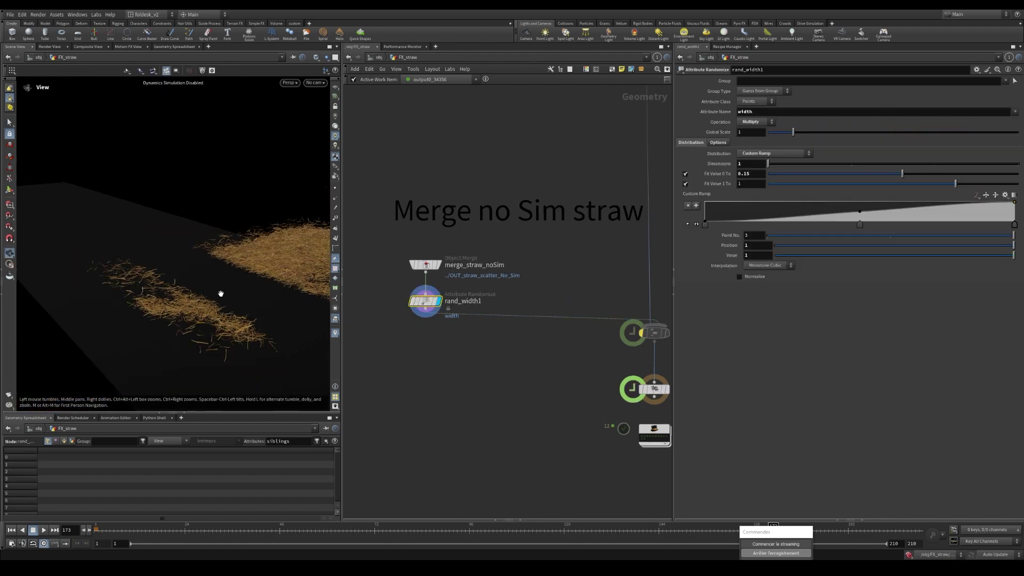
pyautogui.moveTo(220, 293); pyautogui.dragTo(238, 242)
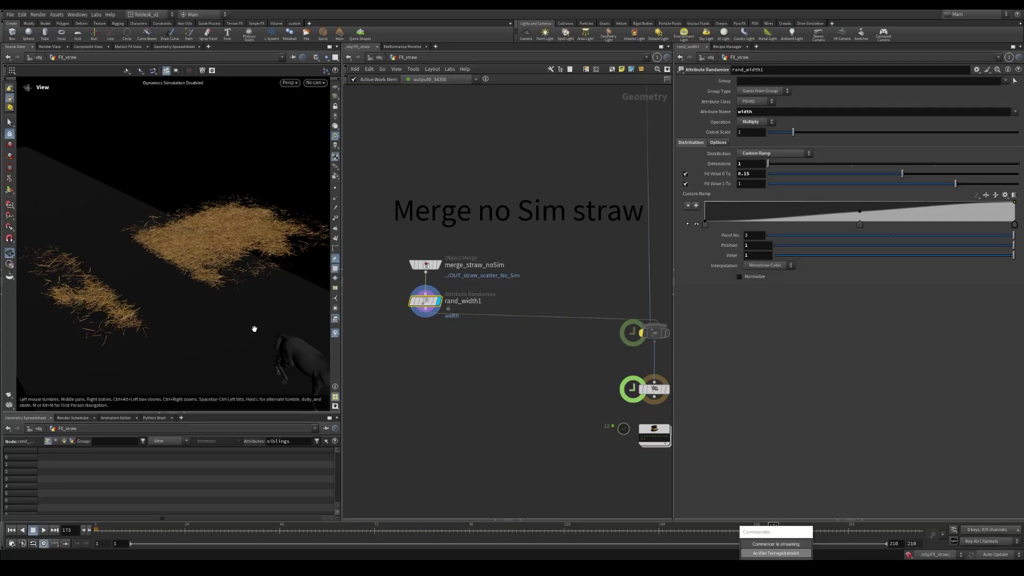
pyautogui.press('s')
# Display merge1, toggle its bypass to compare the straw with and without the unsimulated part, and select rand_width1.
pyautogui.moveTo(544, 326); pyautogui.dragTo(470, 322, button='middle')
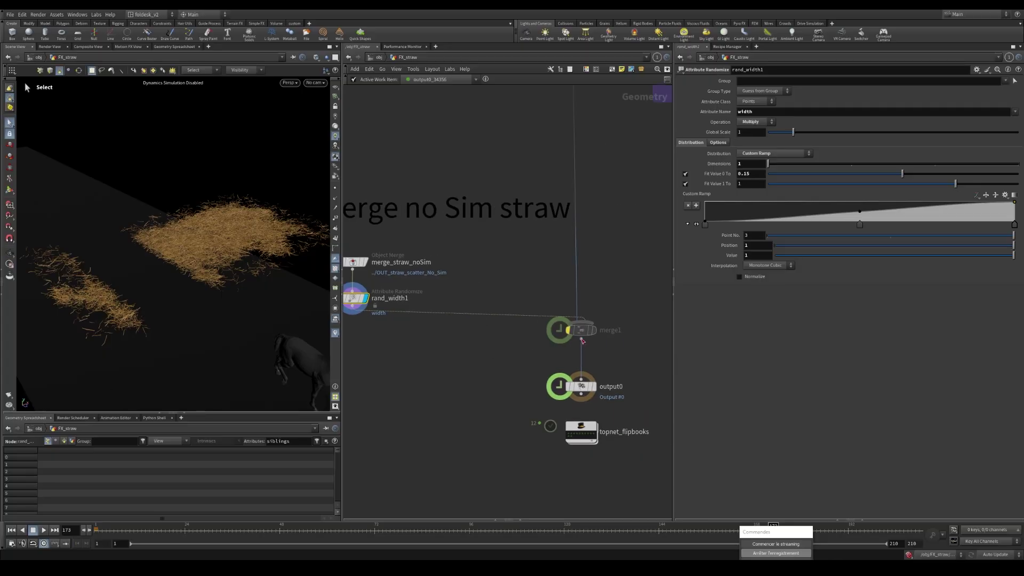
pyautogui.scroll(1, 582, 331)
pyautogui.click(582, 331)
pyautogui.press('r')
pyautogui.scroll(1, 581, 331)
pyautogui.press('b')
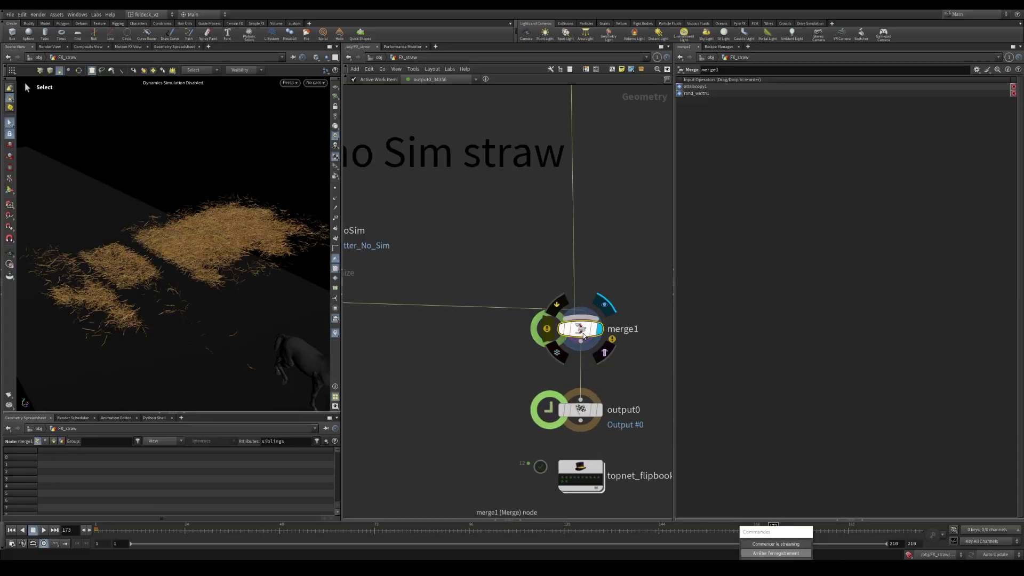
pyautogui.press('b')
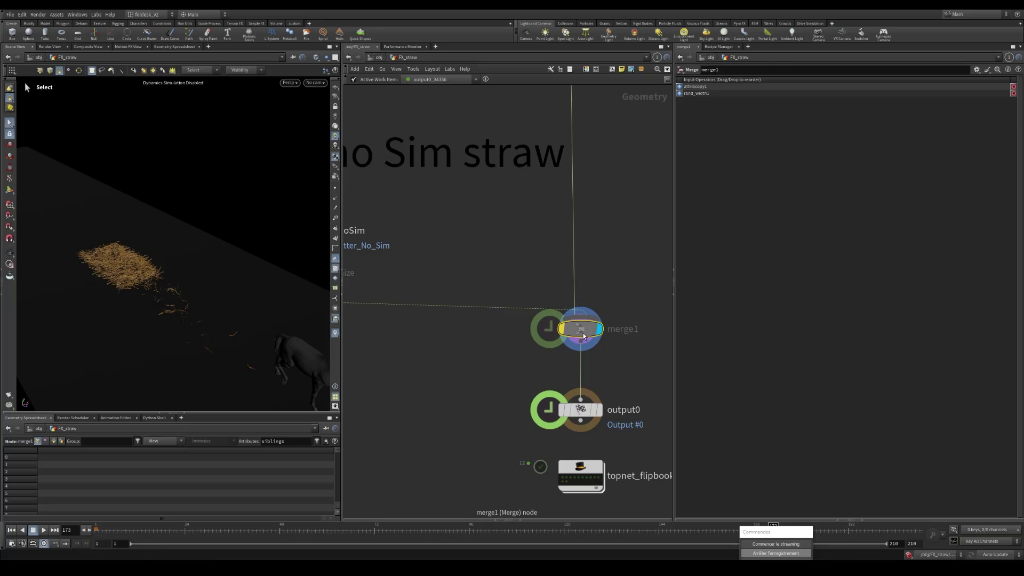
pyautogui.scroll(-2, 455, 311)
pyautogui.moveTo(349, 313); pyautogui.dragTo(430, 310, button='middle')
pyautogui.scroll(1, 400, 289)
pyautogui.click(398, 289)
pyautogui.scroll(-2, 470, 322)
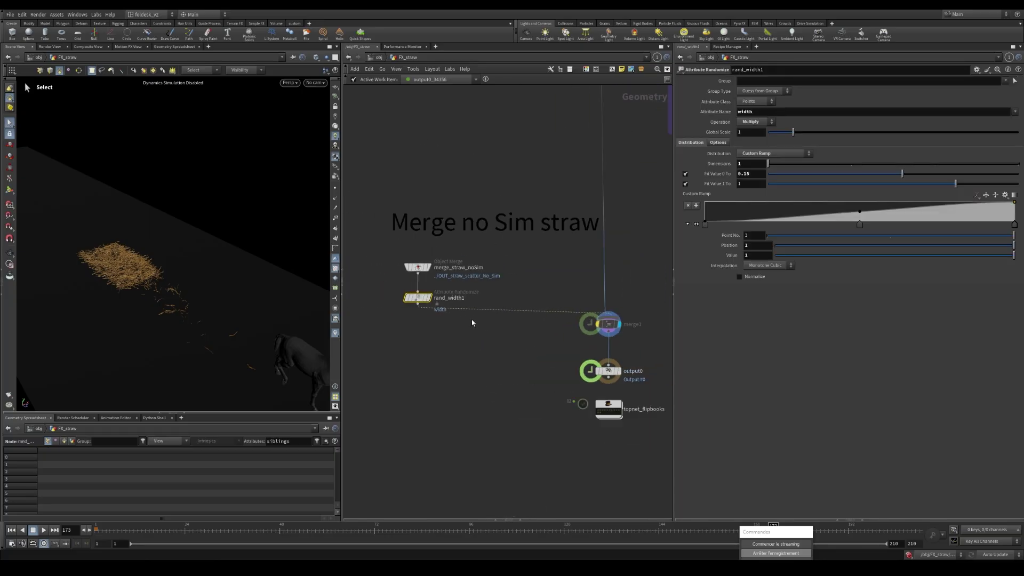
# Set reduce_rest_zone_size to 0 on the SWITCH_OPTI_FOR_TESTS null in the CTRL and viz section.
pyautogui.scroll(-3, 472, 323)
pyautogui.moveTo(502, 145); pyautogui.dragTo(473, 393, button='middle')
pyautogui.scroll(-2, 421, 170)
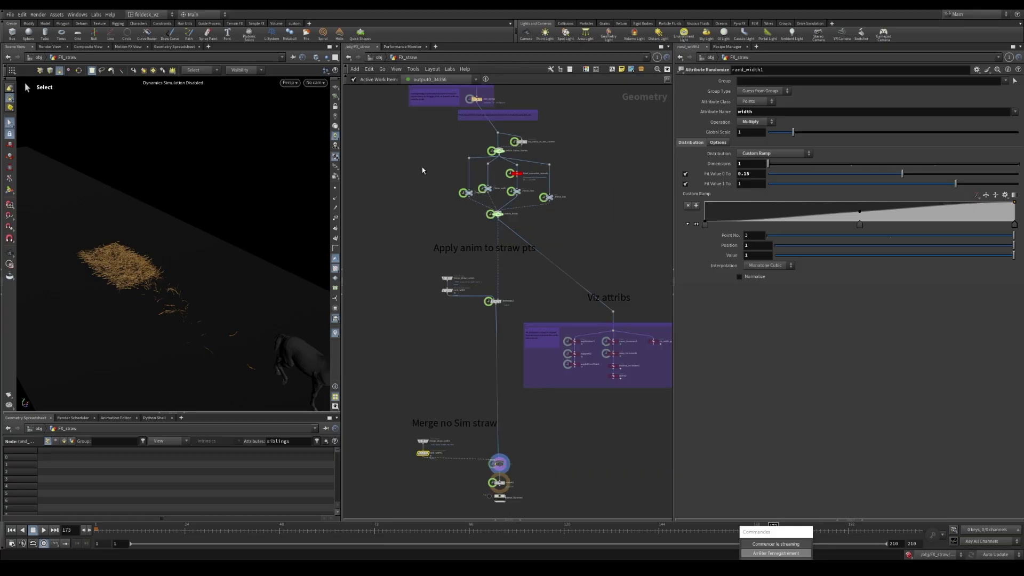
pyautogui.moveTo(422, 170); pyautogui.dragTo(450, 322, button='middle')
pyautogui.scroll(3, 422, 148)
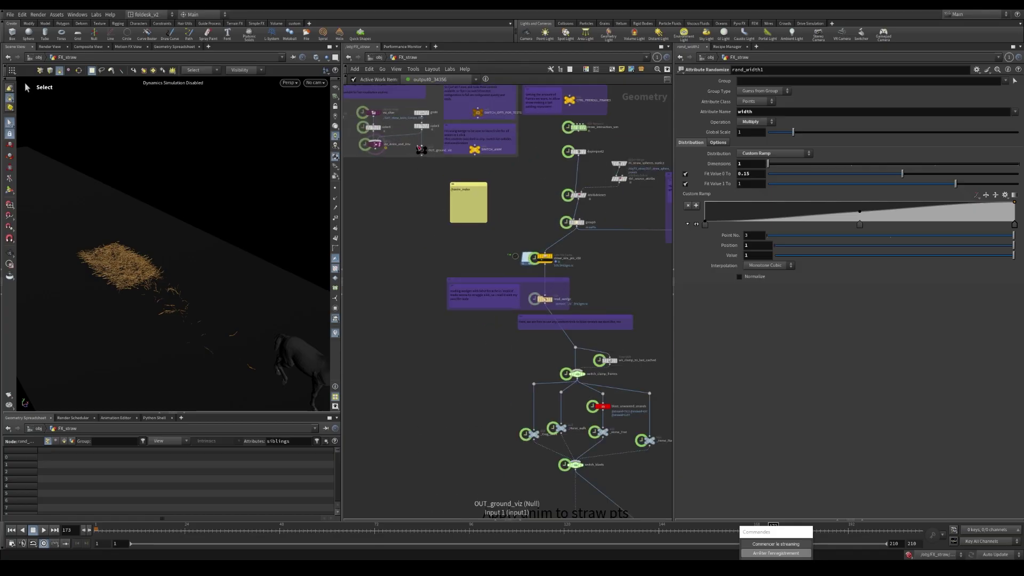
pyautogui.click(491, 107)
pyautogui.scroll(-2, 469, 276)
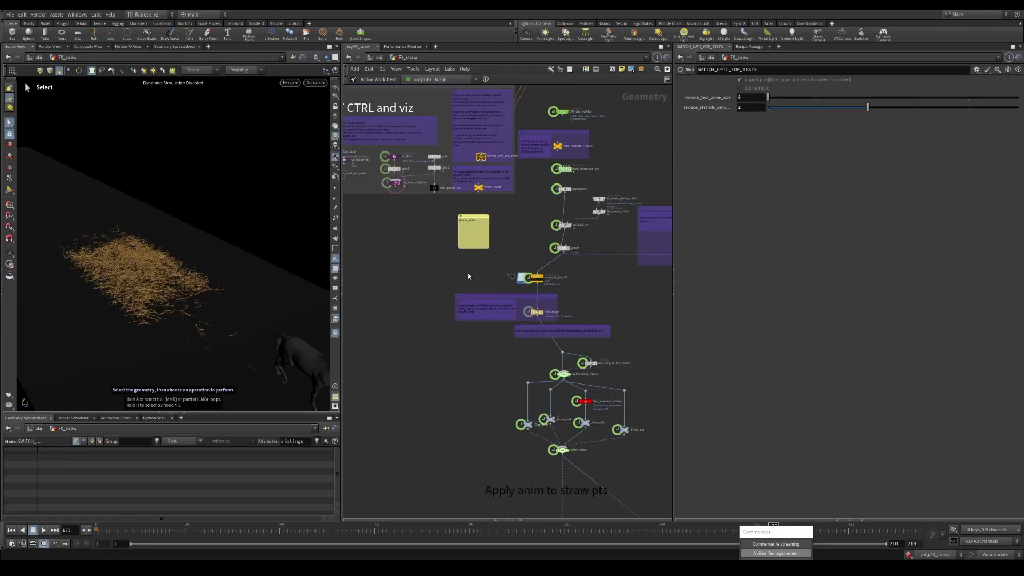
# Toggle the bypass of merge1 again to compare the enlarged simulated straw area with the full merged straw.
pyautogui.scroll(-1, 468, 276)
pyautogui.moveTo(535, 509); pyautogui.dragTo(516, 274, button='middle')
pyautogui.scroll(4, 528, 438)
pyautogui.click(528, 404)
pyautogui.press('b')
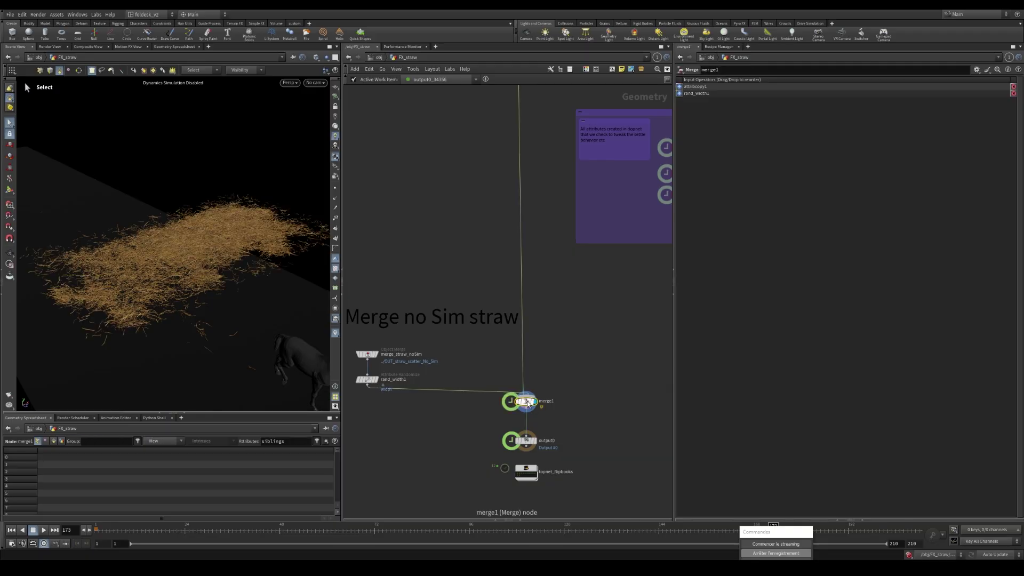
pyautogui.press('b')
pyautogui.keyDown('alt'); pyautogui.moveTo(141, 277); pyautogui.dragTo(224, 261); pyautogui.keyUp('alt')
pyautogui.scroll(-2, 632, 362)
pyautogui.moveTo(632, 363); pyautogui.dragTo(603, 287, button='middle')
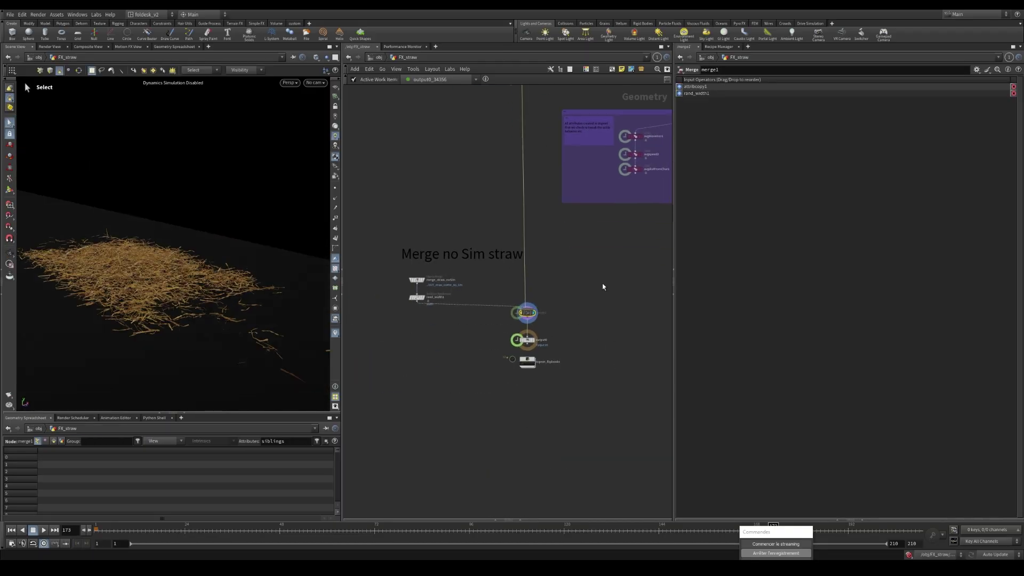
pyautogui.scroll(4, 426, 302)
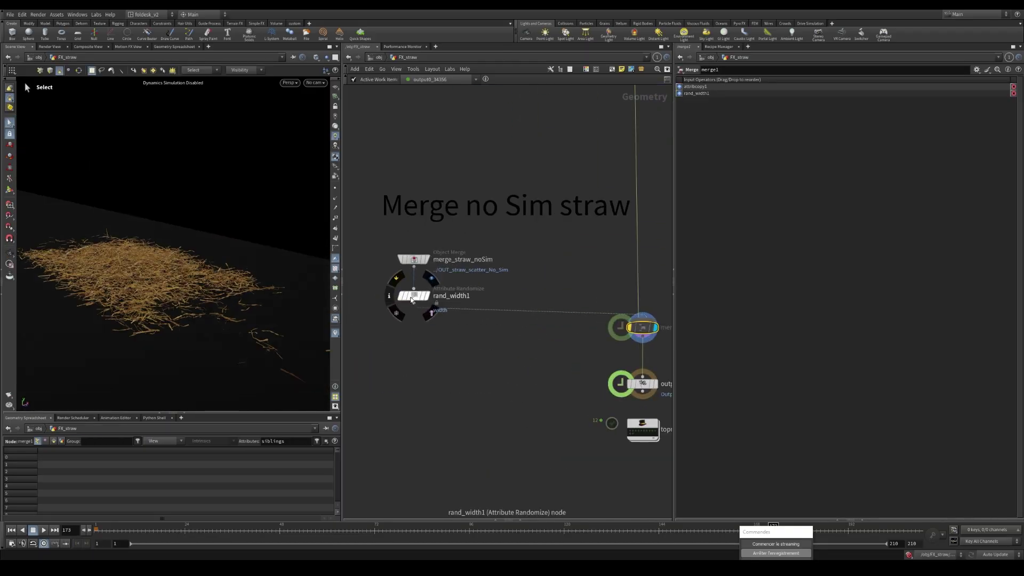
# Show the parameters of rand_width1 in the Merge no Sim straw section and inspect the straw from a slightly different angle.
pyautogui.click(415, 297)
pyautogui.keyDown('alt'); pyautogui.moveTo(326, 333); pyautogui.dragTo(314, 336); pyautogui.keyUp('alt')
pyautogui.scroll(-2, 521, 382)
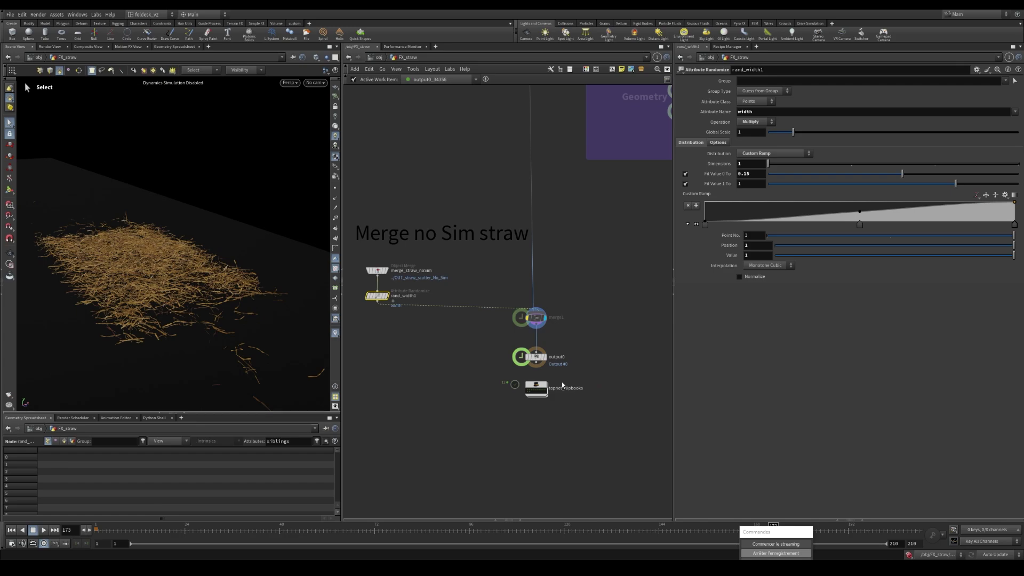
# Enter the topnet_flipbooks network below output0 and show the settings of its straw_flipbooks render node.
pyautogui.scroll(2, 561, 382)
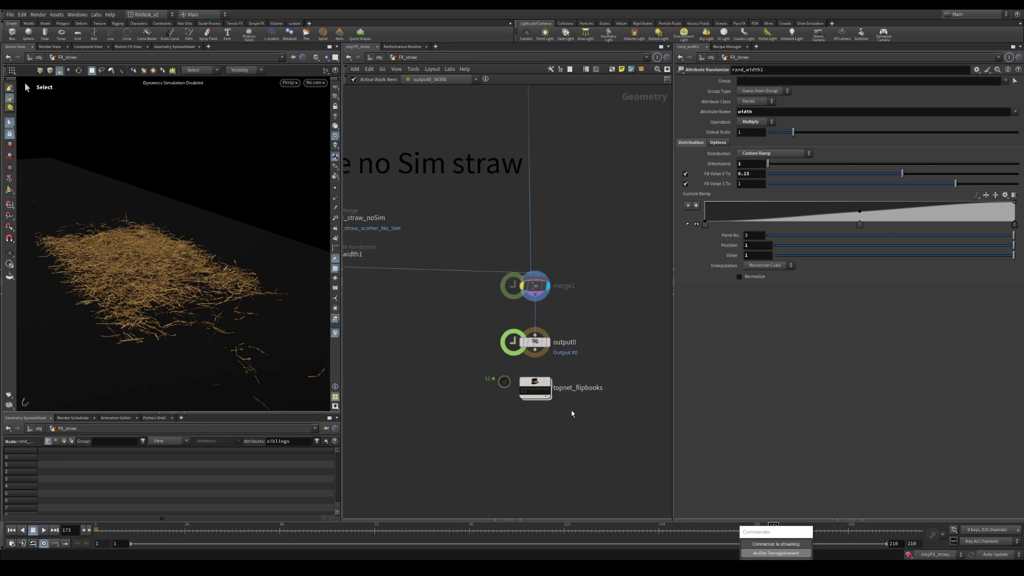
pyautogui.scroll(2, 539, 393)
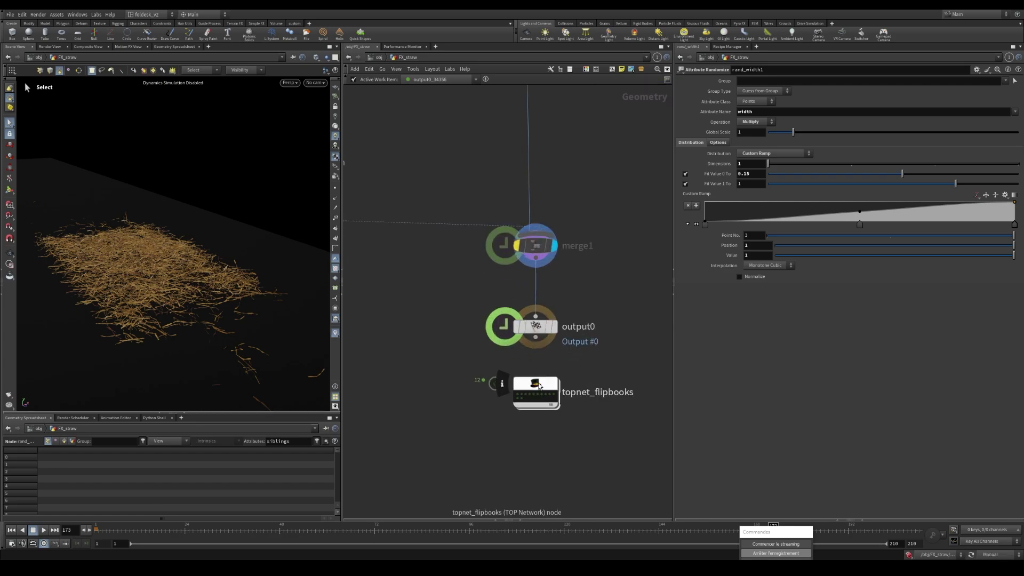
pyautogui.scroll(-3, 539, 386)
pyautogui.doubleClick(536, 386)
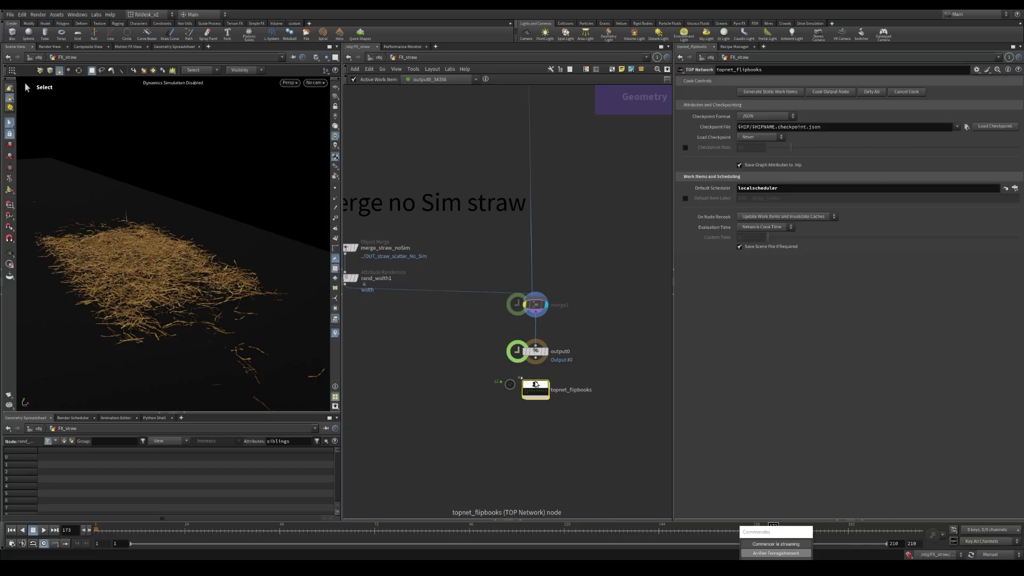
pyautogui.scroll(-3, 495, 397)
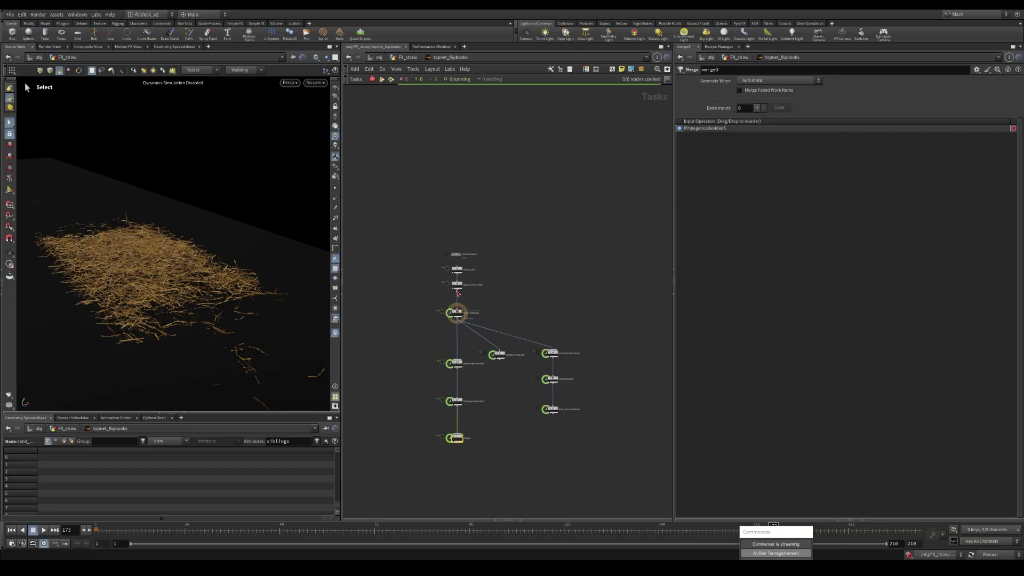
pyautogui.scroll(5, 457, 292)
pyautogui.moveTo(510, 330); pyautogui.dragTo(464, 256, button='middle')
pyautogui.click(496, 281)
pyautogui.scroll(-1, 564, 300)
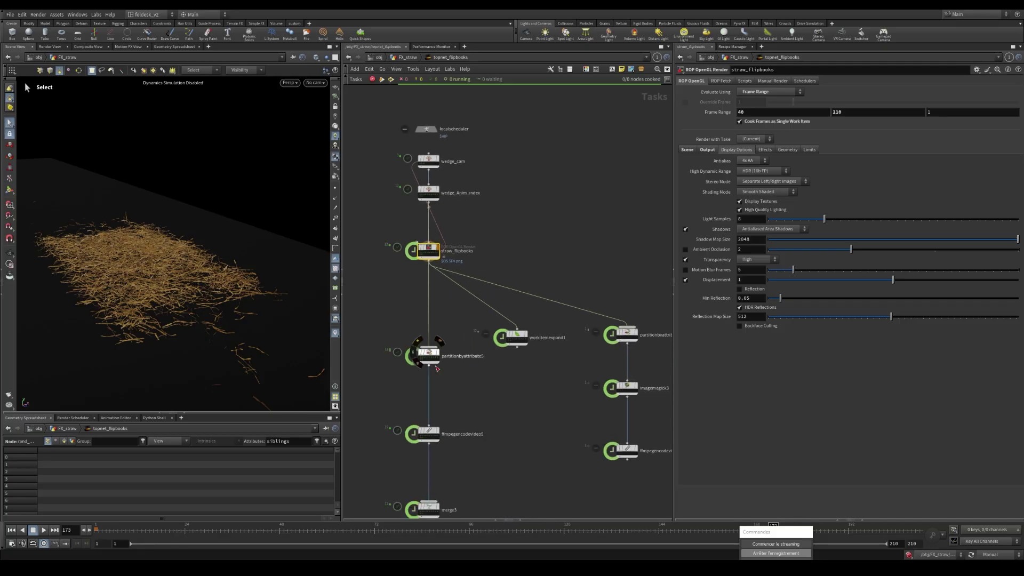
# Show the settings of ffmpegencodevideo5 and review the flipbook task chain down to merge3.
pyautogui.moveTo(447, 481); pyautogui.dragTo(466, 417, button='middle')
pyautogui.scroll(1, 465, 417)
pyautogui.moveTo(429, 336); pyautogui.dragTo(489, 392)
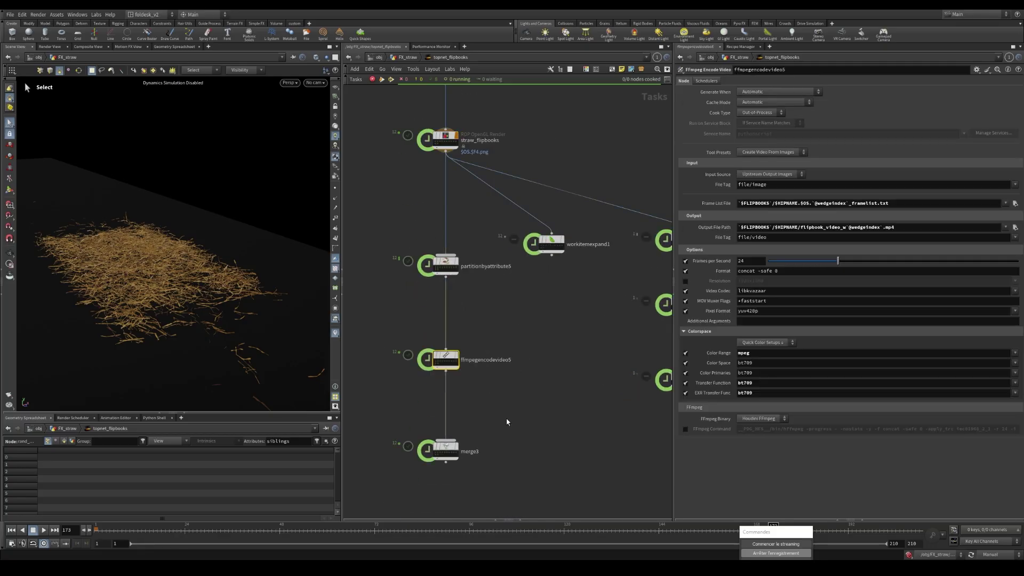
pyautogui.scroll(2, 453, 370)
pyautogui.scroll(-1, 453, 369)
pyautogui.scroll(-5, 453, 370)
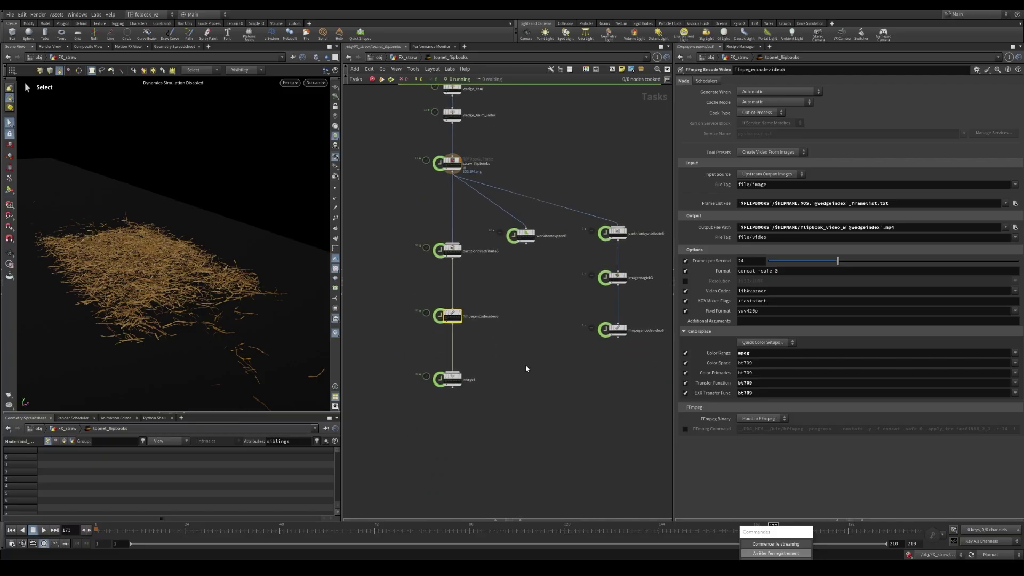
pyautogui.scroll(5, 461, 414)
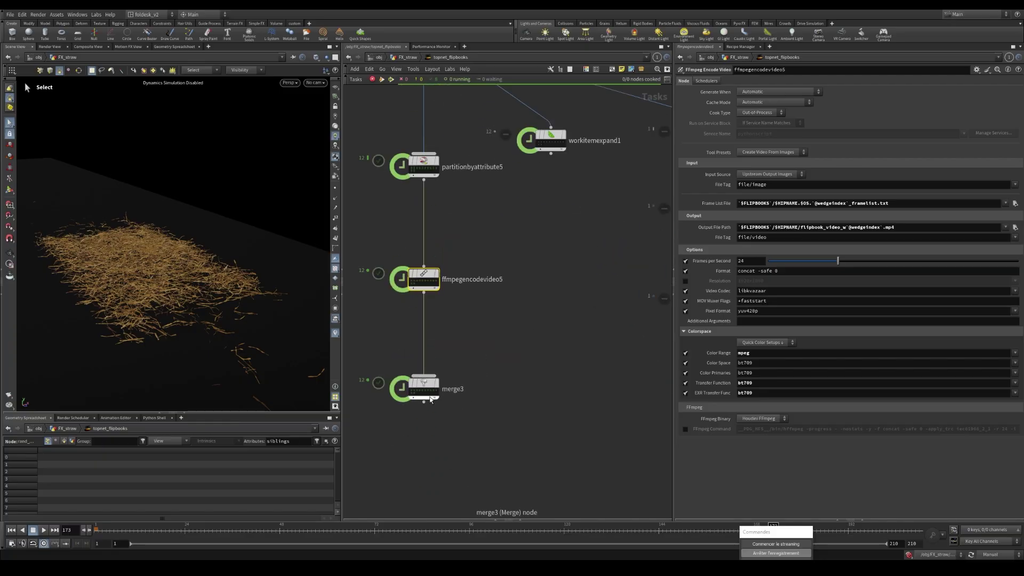
pyautogui.scroll(-2, 478, 369)
pyautogui.moveTo(538, 333); pyautogui.dragTo(548, 373, button='middle')
# Return to the FX_straw network and review its settle, Apply Settle Pos and Interaction Sim sections.
pyautogui.press('u')
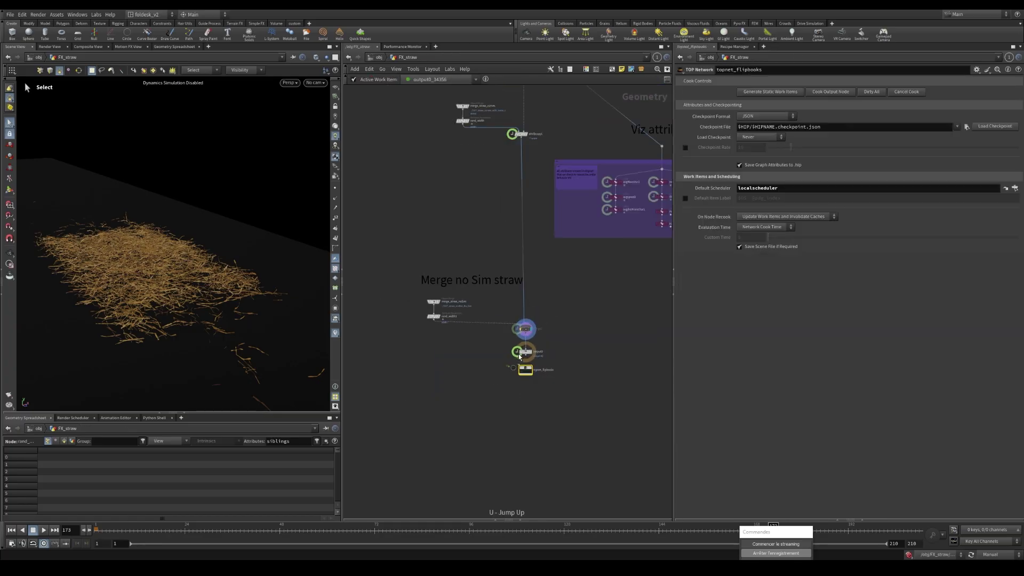
pyautogui.scroll(-4, 509, 384)
pyautogui.scroll(-1, 509, 384)
pyautogui.moveTo(589, 344); pyautogui.dragTo(479, 420, button='middle')
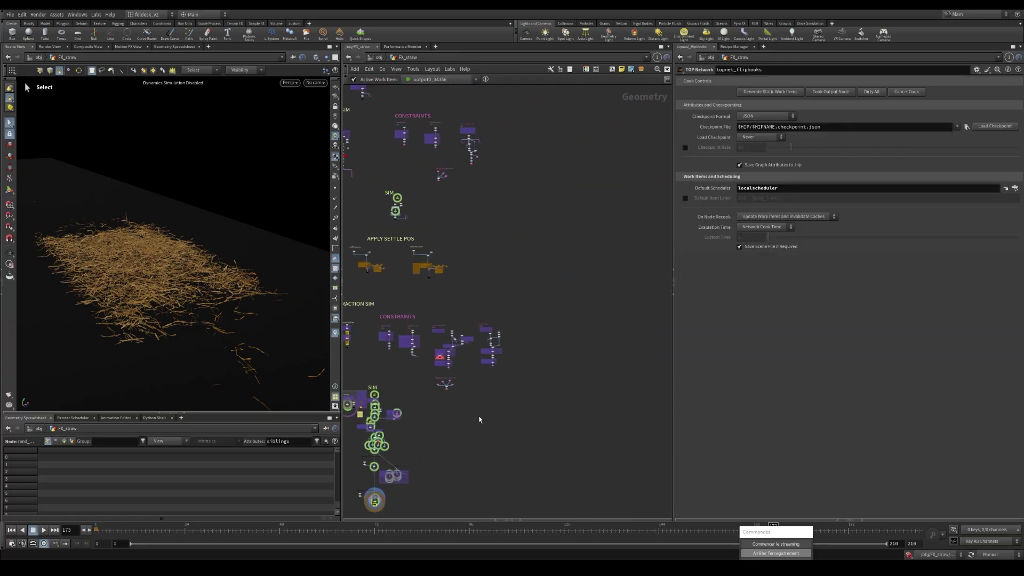
pyautogui.moveTo(426, 306); pyautogui.dragTo(523, 277, button='middle')
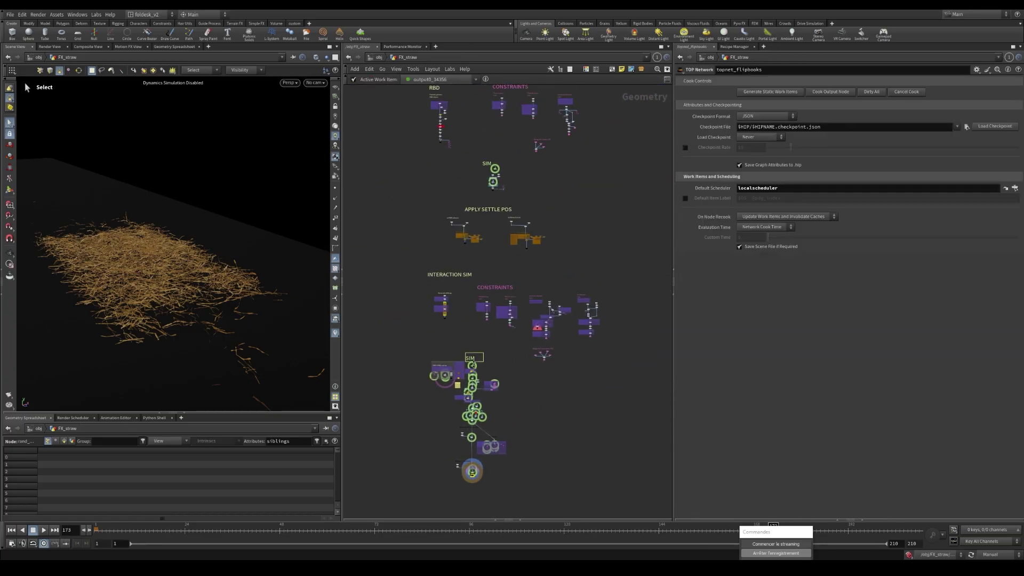
pyautogui.moveTo(553, 400); pyautogui.dragTo(505, 397, button='middle')
# Go up to the object level and look over the cameras, lights and geometry objects around FX_straw.
pyautogui.press('u')
pyautogui.scroll(-4, 526, 359)
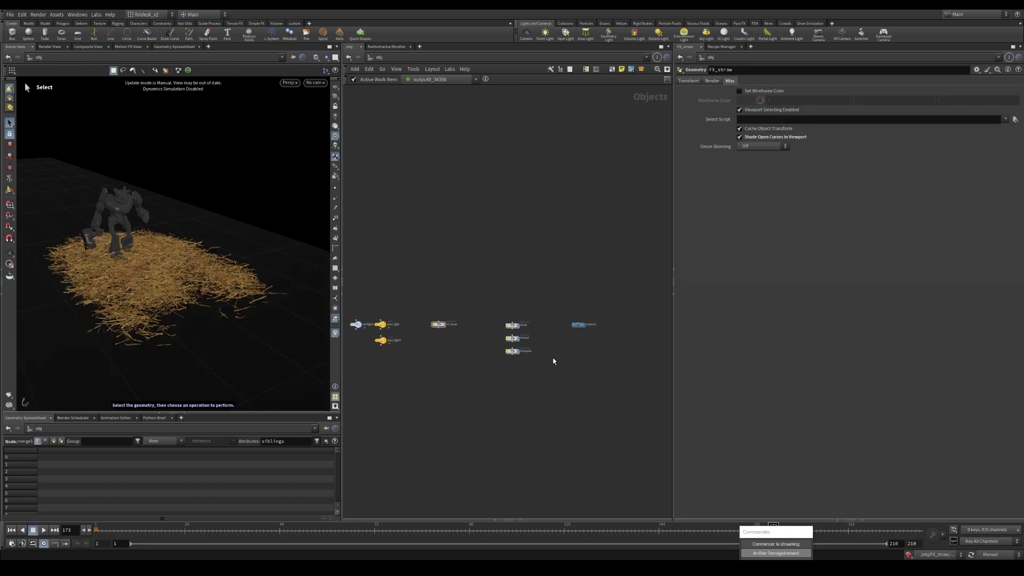
pyautogui.moveTo(450, 392); pyautogui.dragTo(530, 371, button='middle')
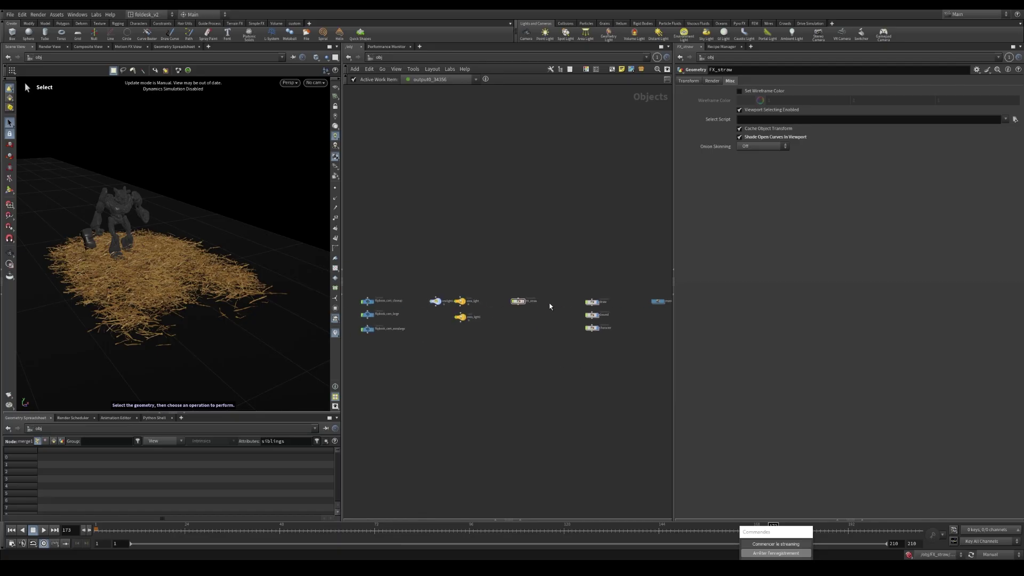
pyautogui.scroll(6, 519, 303)
# Enter FX_straw again and bring the Horse Anim section of the network into focus.
pyautogui.doubleClick(518, 301)
pyautogui.scroll(-3, 534, 341)
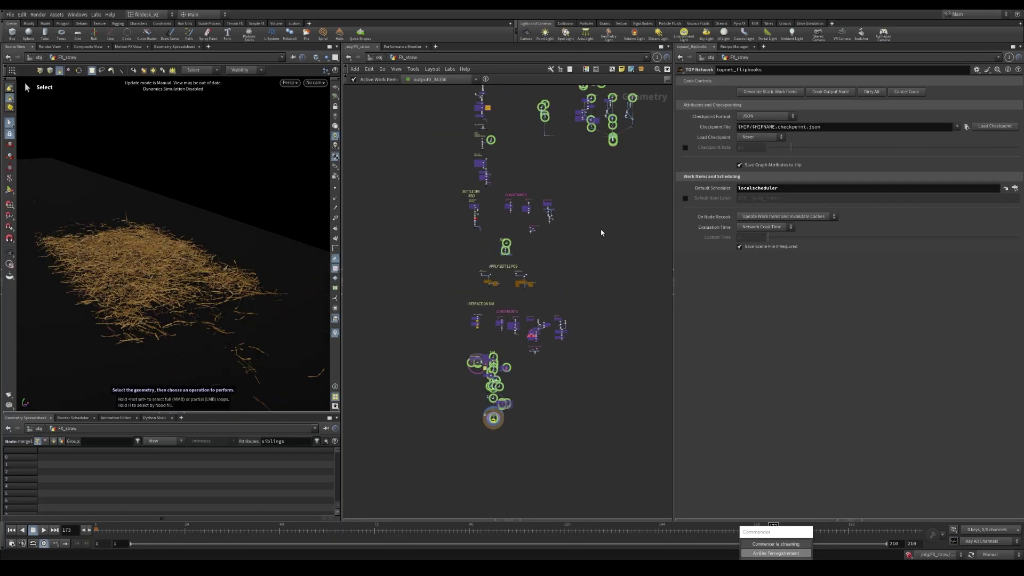
pyautogui.moveTo(601, 233); pyautogui.dragTo(544, 418, button='middle')
pyautogui.scroll(4, 537, 317)
pyautogui.moveTo(537, 317); pyautogui.dragTo(444, 335, button='middle')
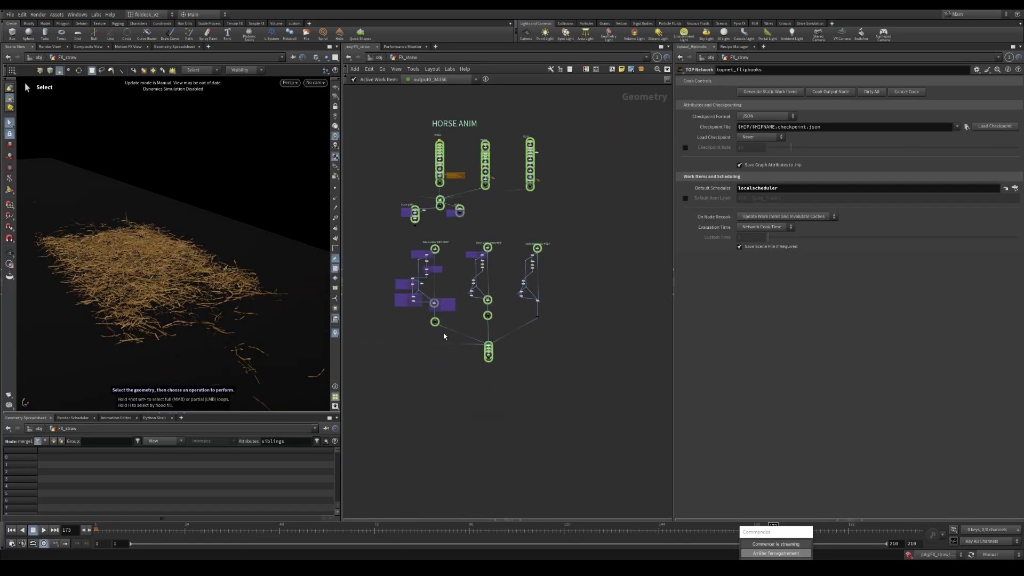